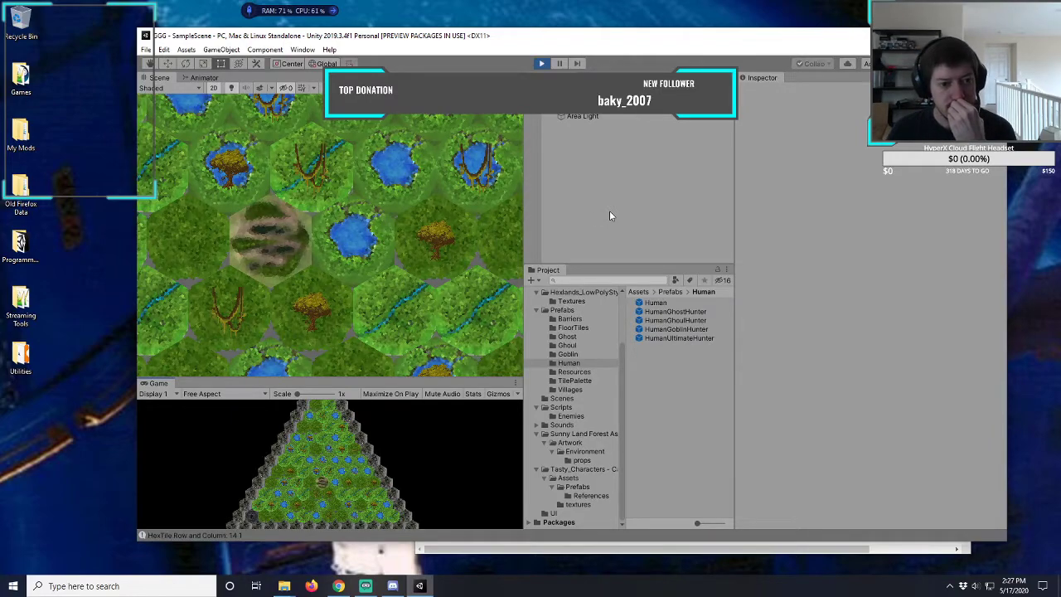
# - Open the References prefab folder of the Tasty_Characters asset pack
pyautogui.scroll(-2, 269, 235)
pyautogui.moveTo(269, 234); pyautogui.dragTo(378, 215, button='middle')
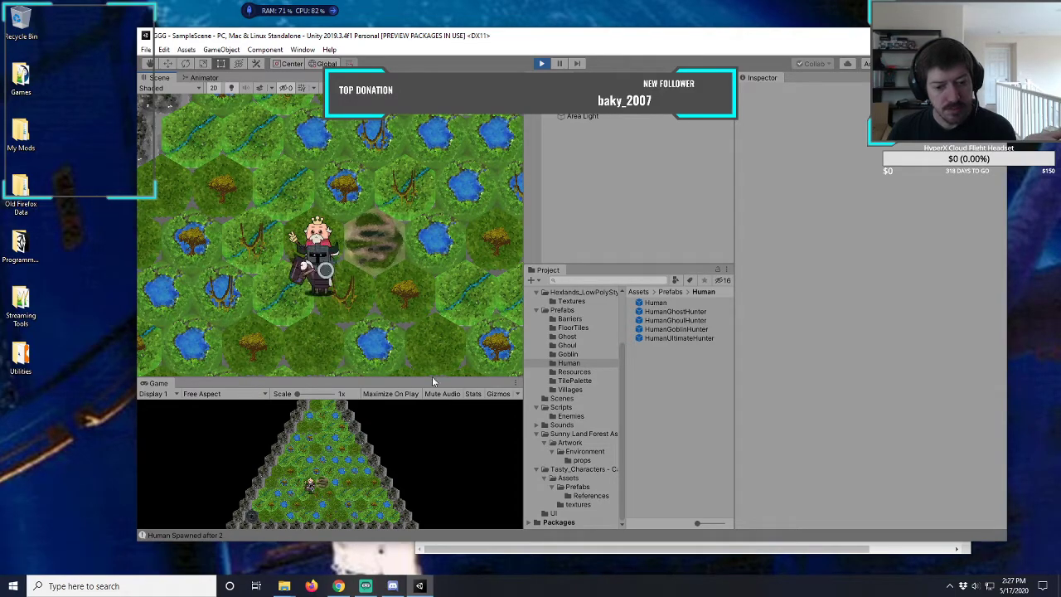
pyautogui.click(590, 469)
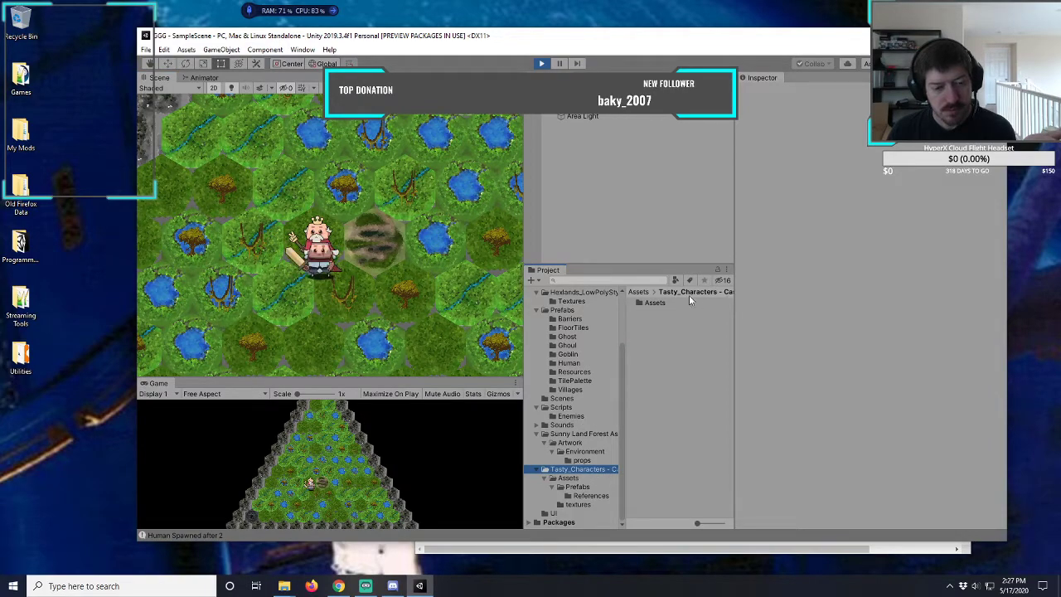
pyautogui.click(584, 496)
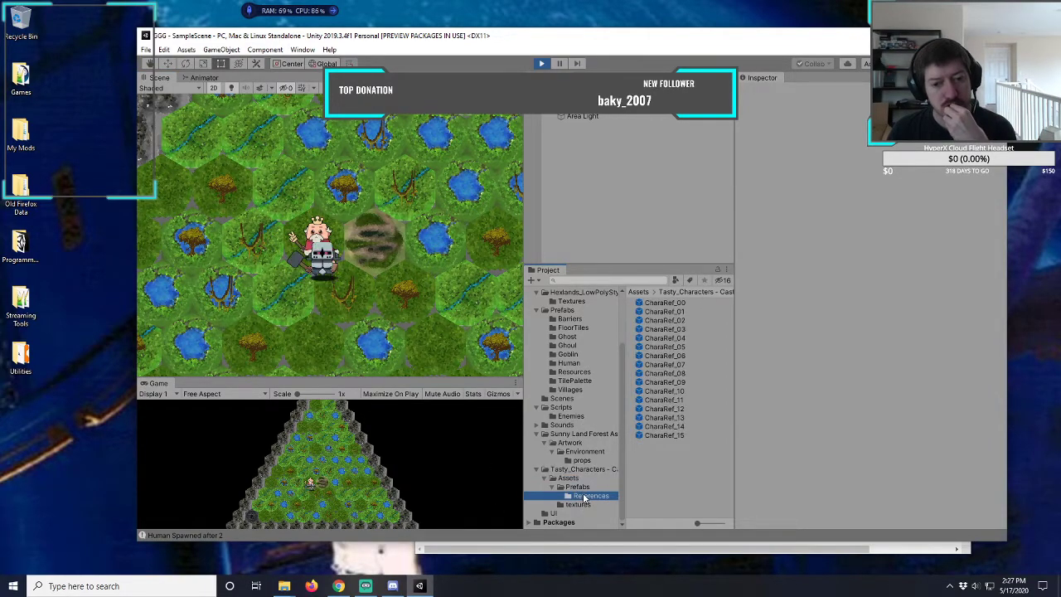
# - Preview the character prefabs CharaRef_00 through CharaRef_05, ending on the crowned king CharaRef_00
pyautogui.click(665, 303)
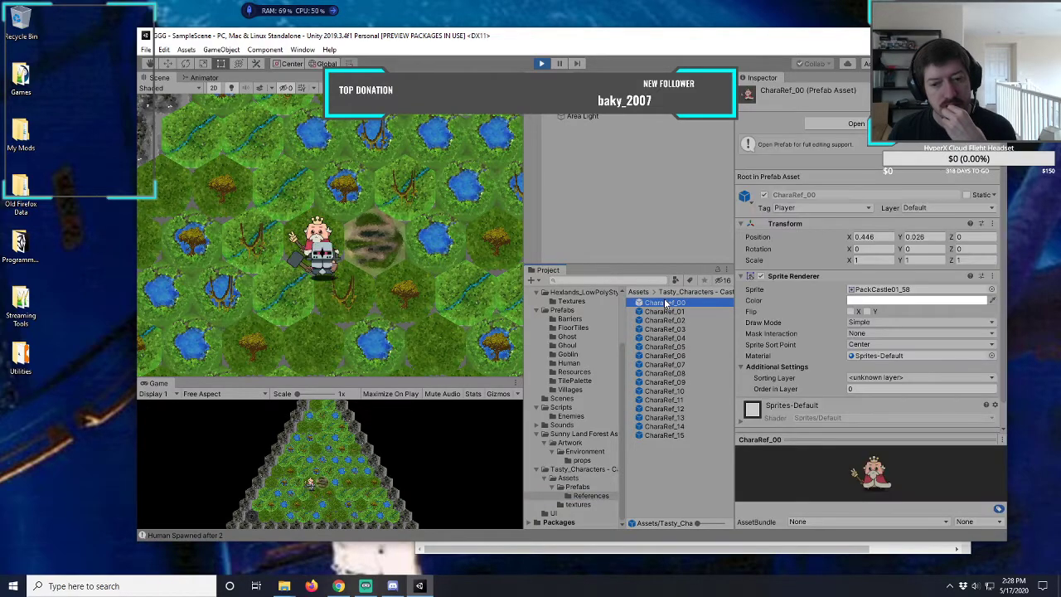
pyautogui.click(666, 312)
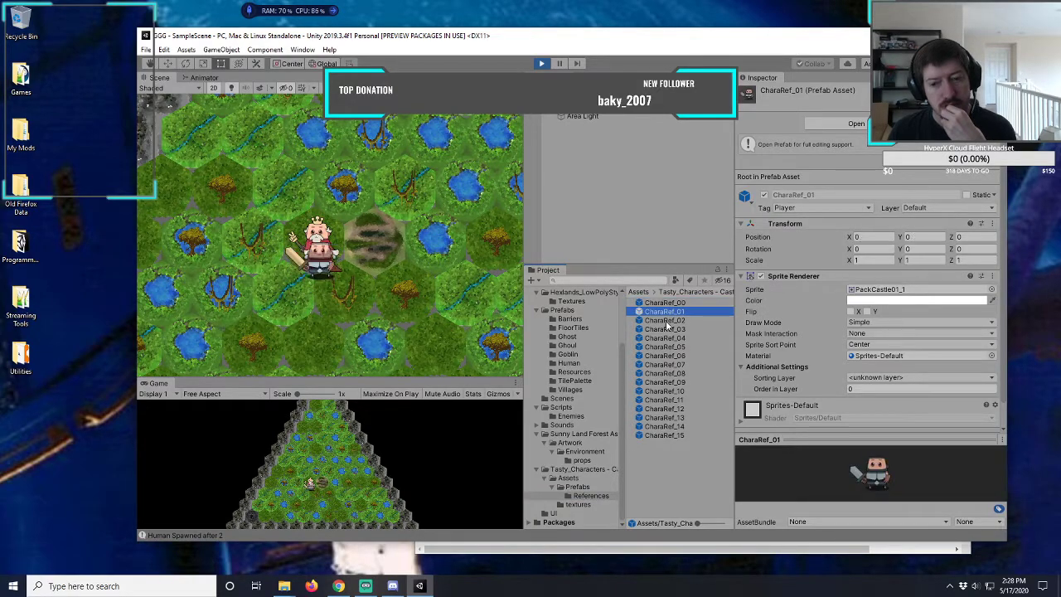
pyautogui.click(665, 321)
pyautogui.click(667, 330)
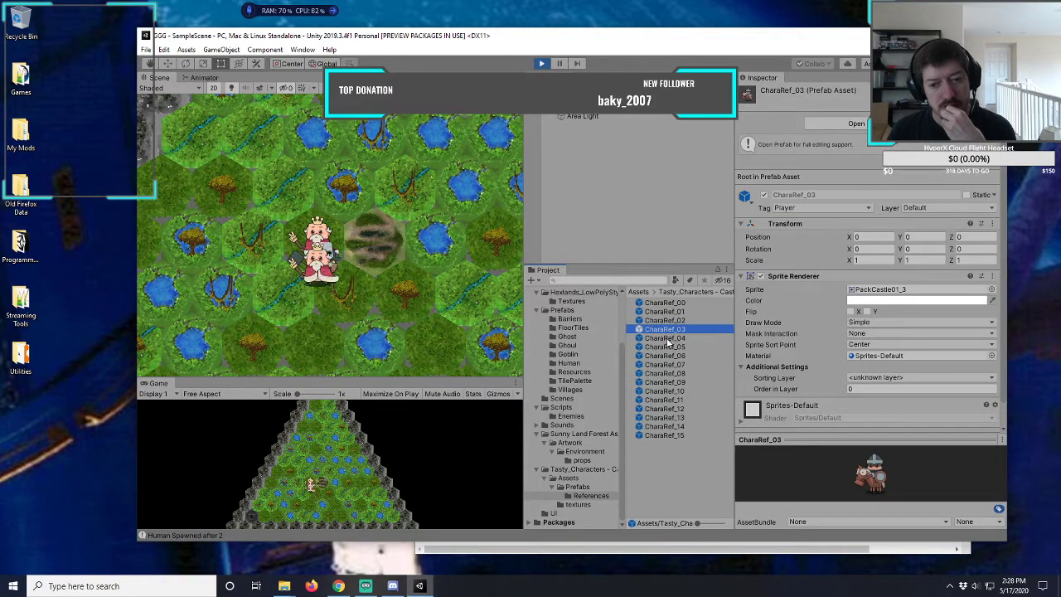
pyautogui.click(668, 338)
pyautogui.click(668, 347)
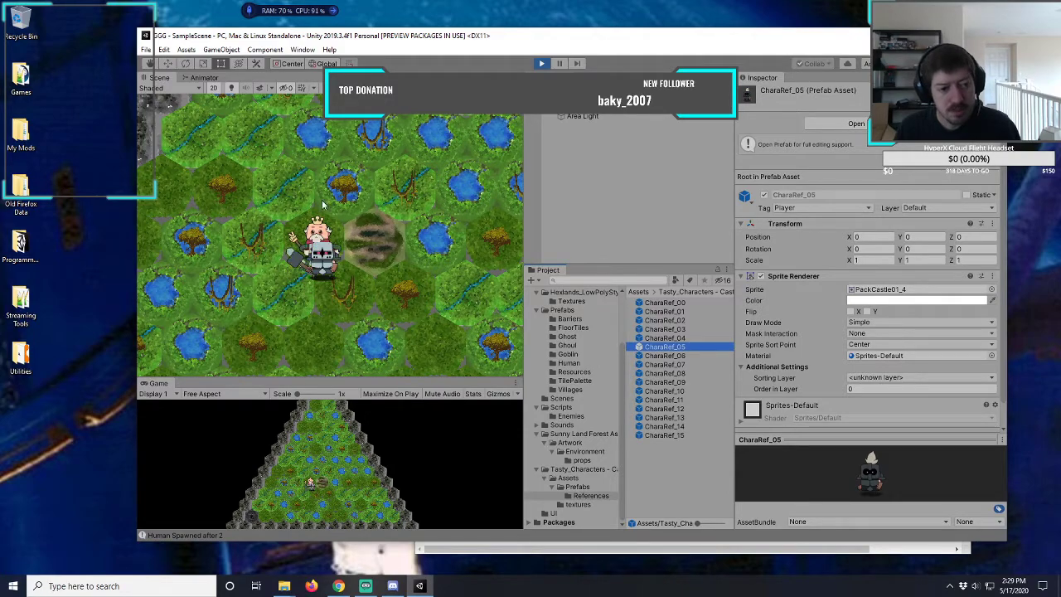
pyautogui.click(664, 302)
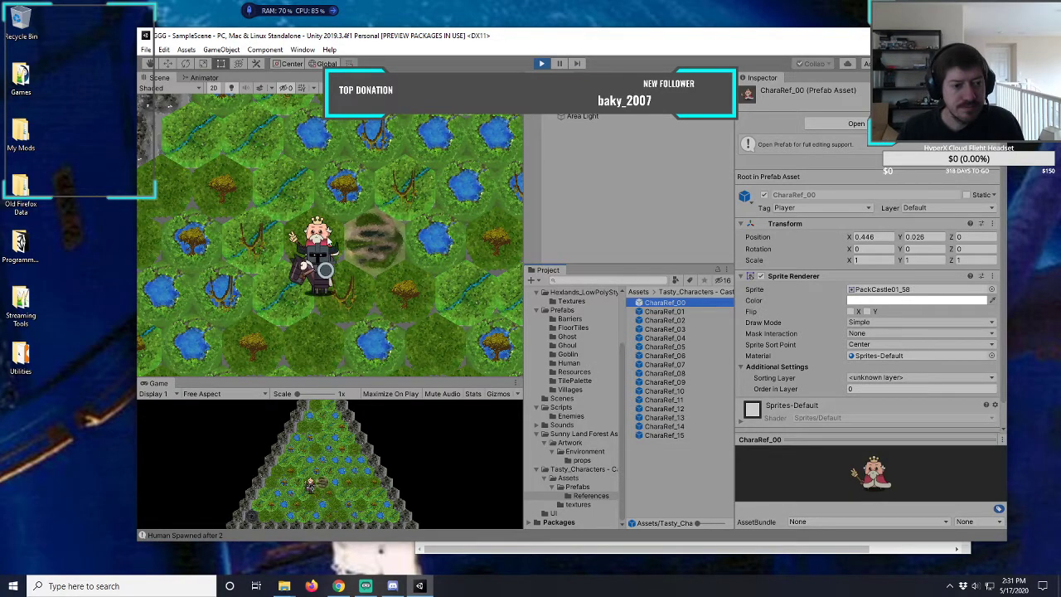
# - Examine the outline and pixel detail of the spawned king's face and hair in the running scene
pyautogui.scroll(10, 326, 241)
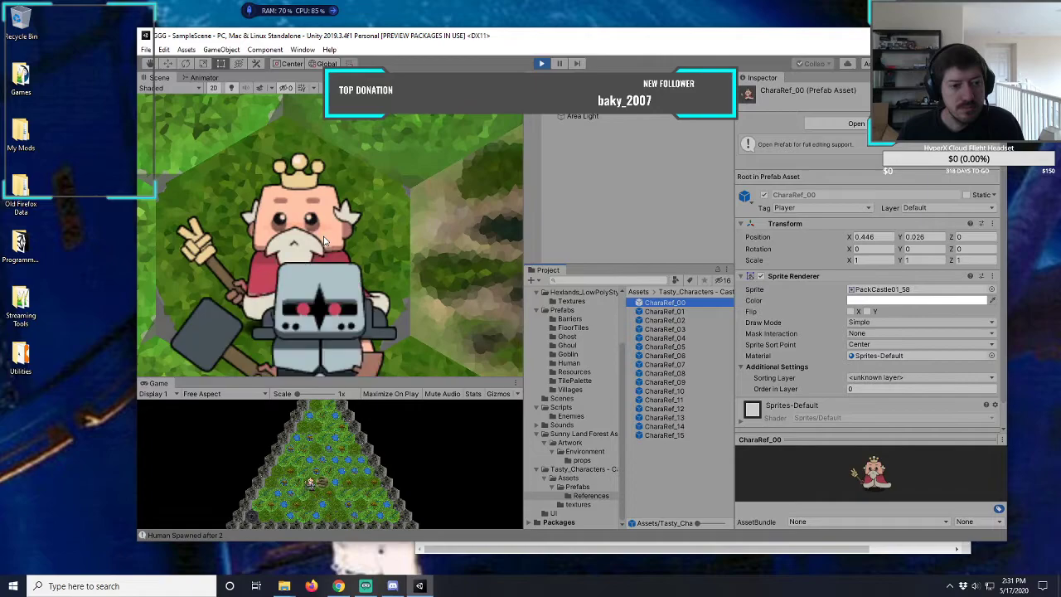
pyautogui.scroll(8, 326, 241)
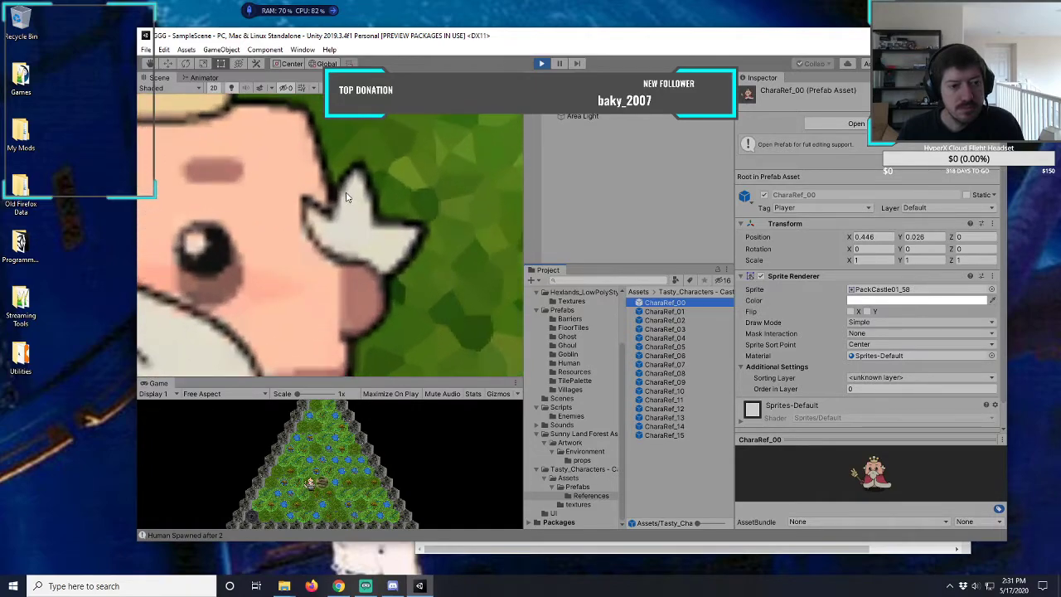
pyautogui.scroll(4, 344, 199)
pyautogui.scroll(5, 339, 200)
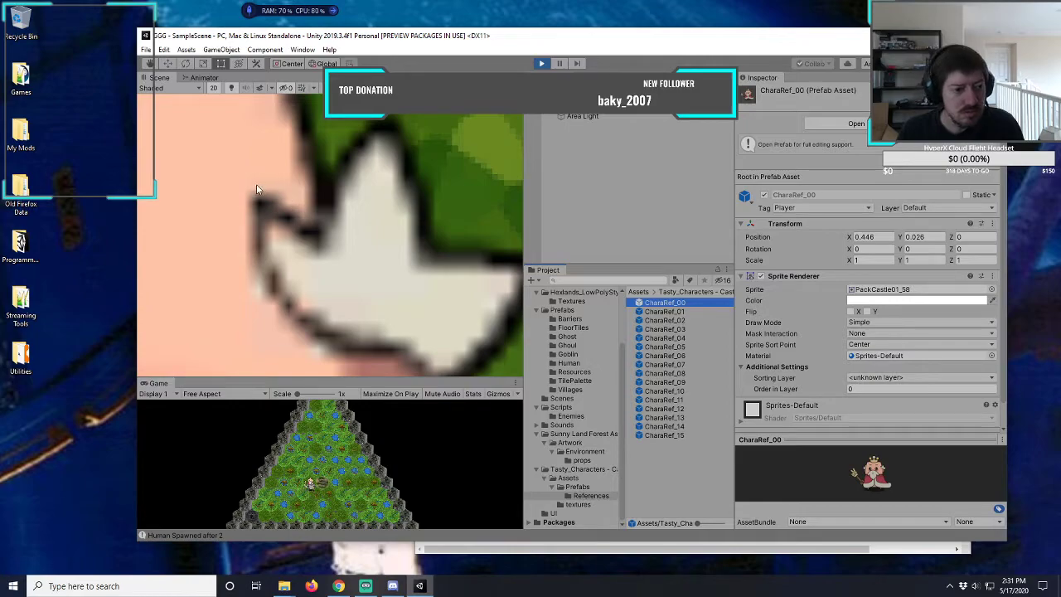
pyautogui.scroll(-3, 256, 190)
pyautogui.scroll(-4, 256, 190)
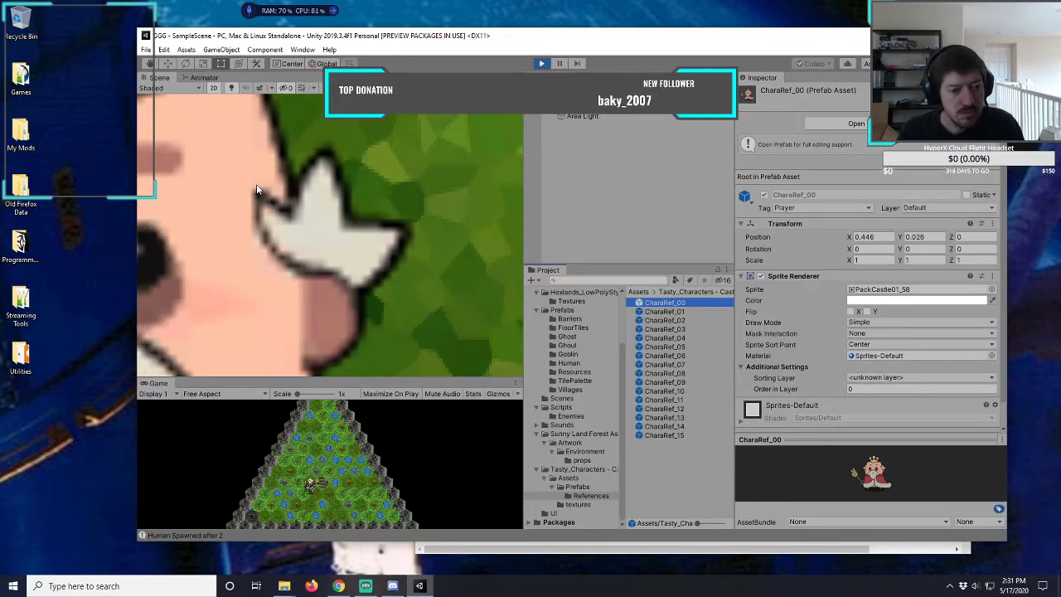
pyautogui.scroll(-4, 256, 190)
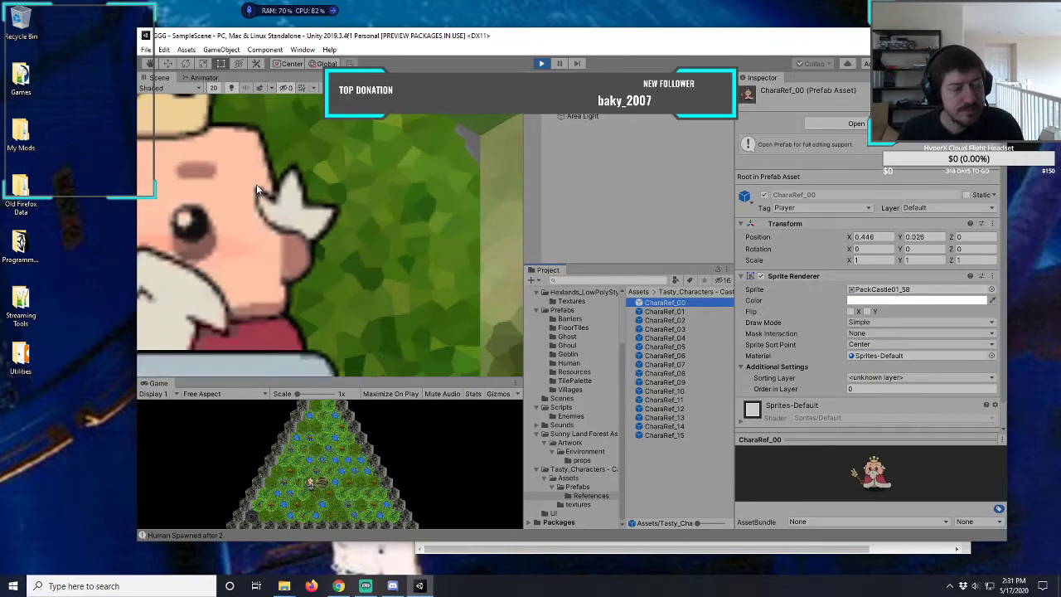
pyautogui.scroll(-5, 257, 187)
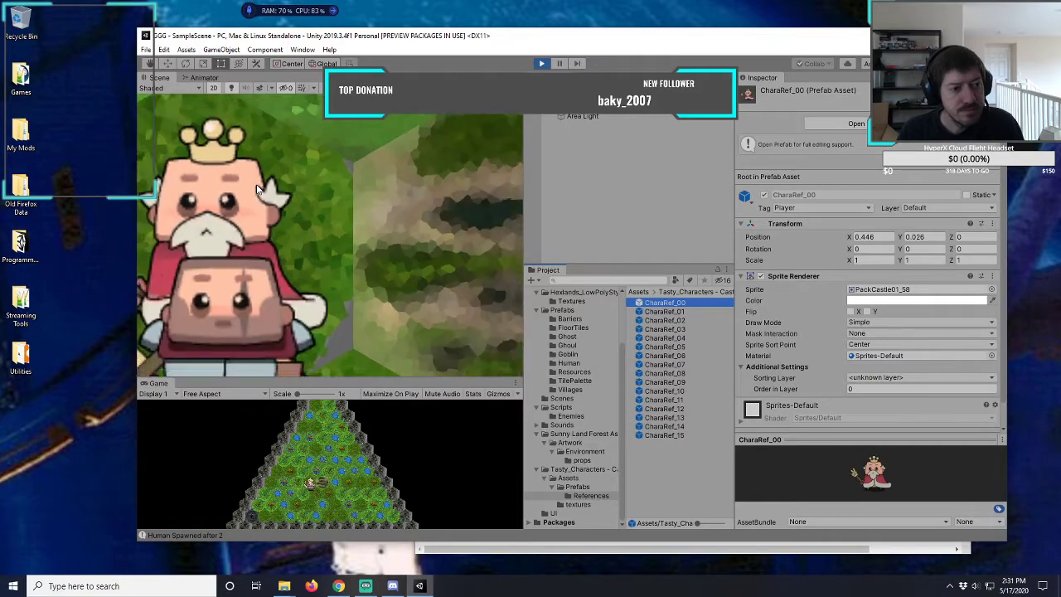
pyautogui.scroll(-1, 256, 188)
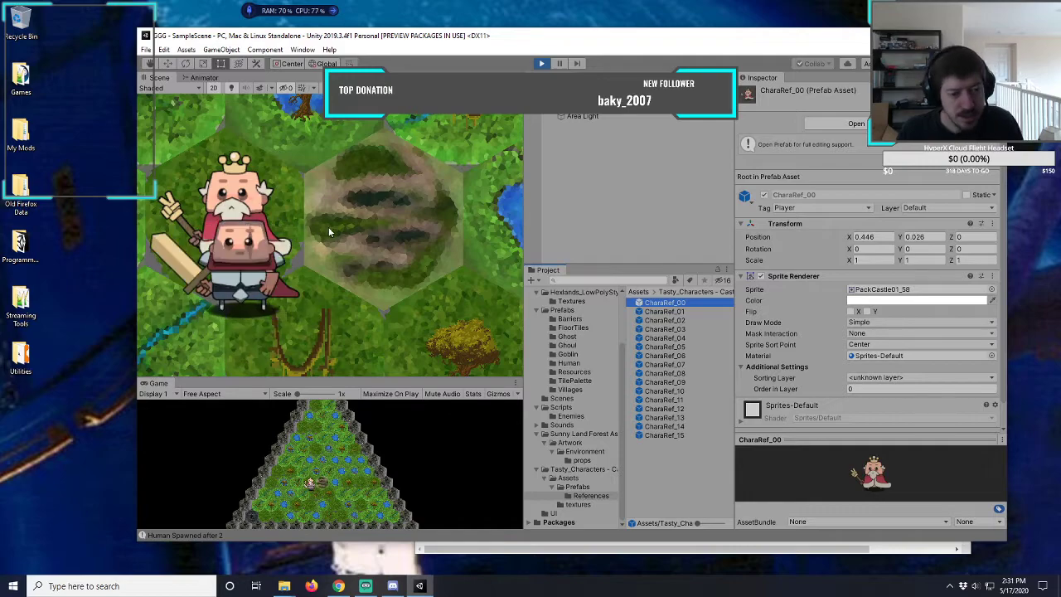
# - Examine the texture of the brown striped hex tile beside the king, from pixel level out to the whole board
pyautogui.scroll(5, 347, 212)
pyautogui.scroll(6, 348, 212)
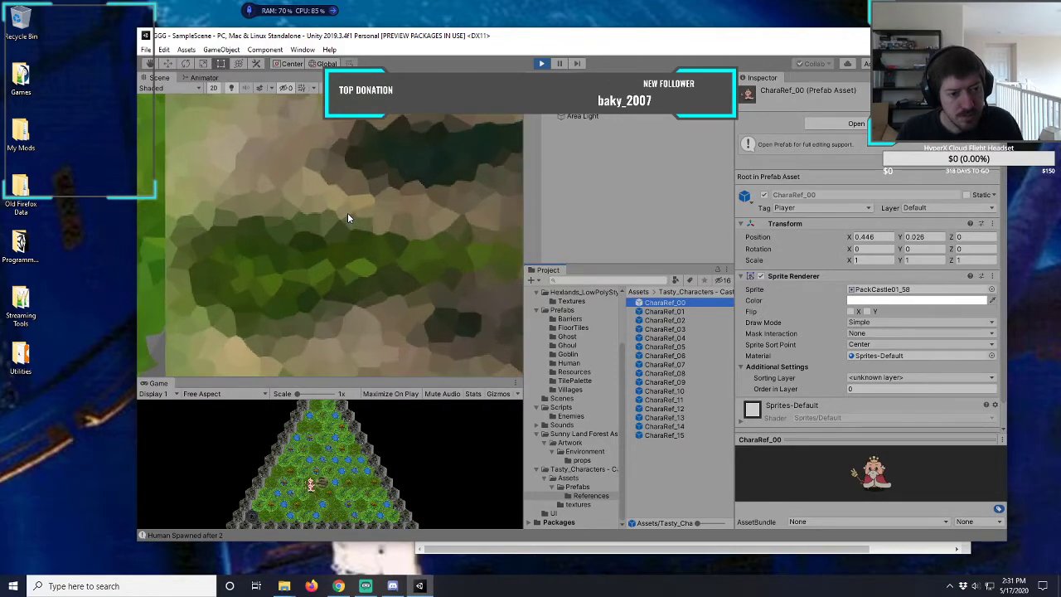
pyautogui.scroll(6, 350, 176)
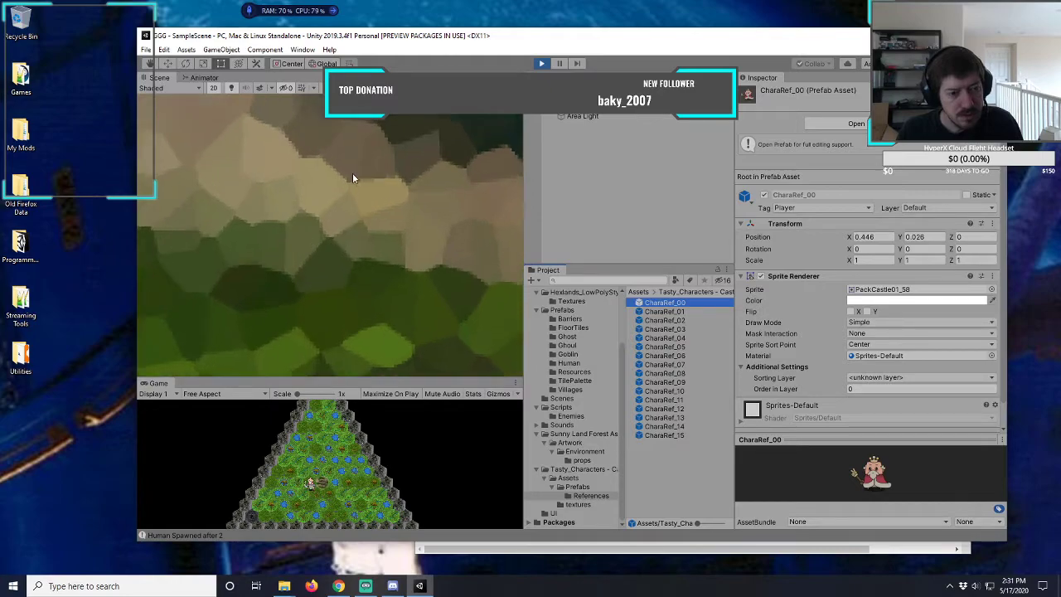
pyautogui.scroll(2, 350, 181)
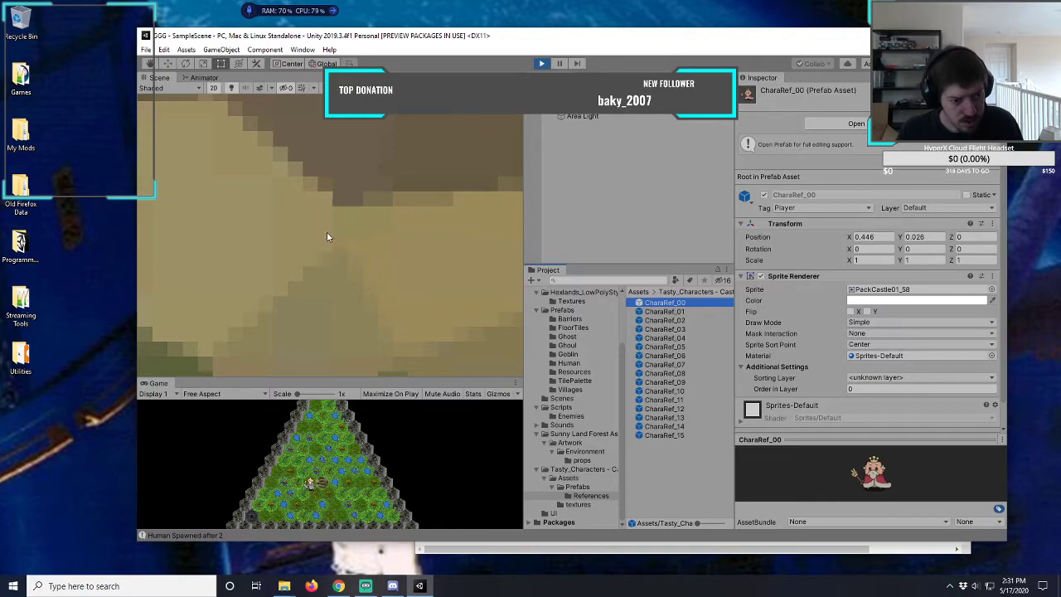
pyautogui.scroll(-1, 299, 204)
pyautogui.scroll(-1, 379, 266)
pyautogui.scroll(-1, 352, 253)
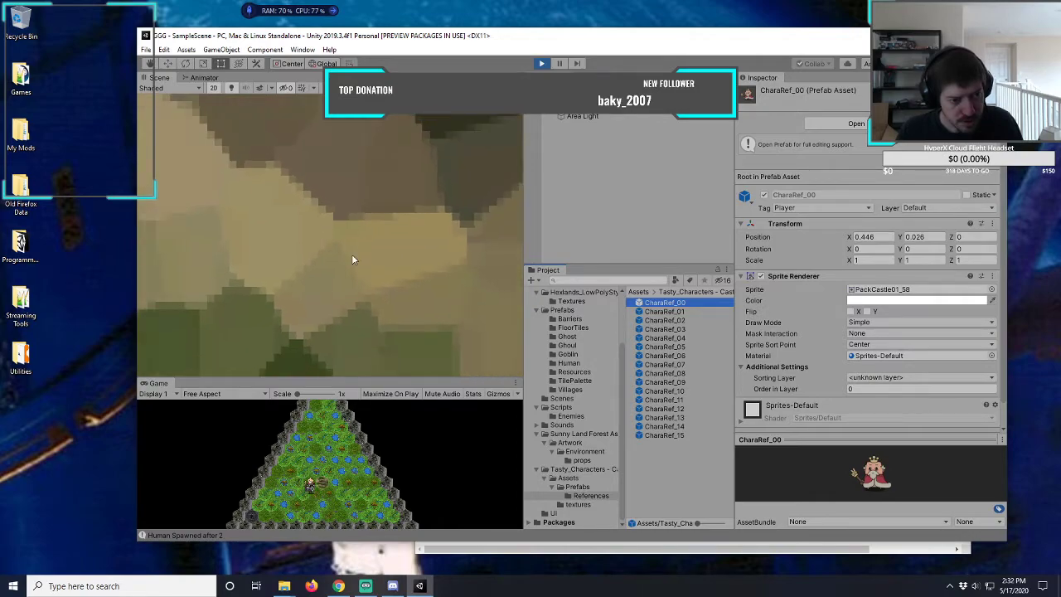
pyautogui.scroll(-4, 325, 255)
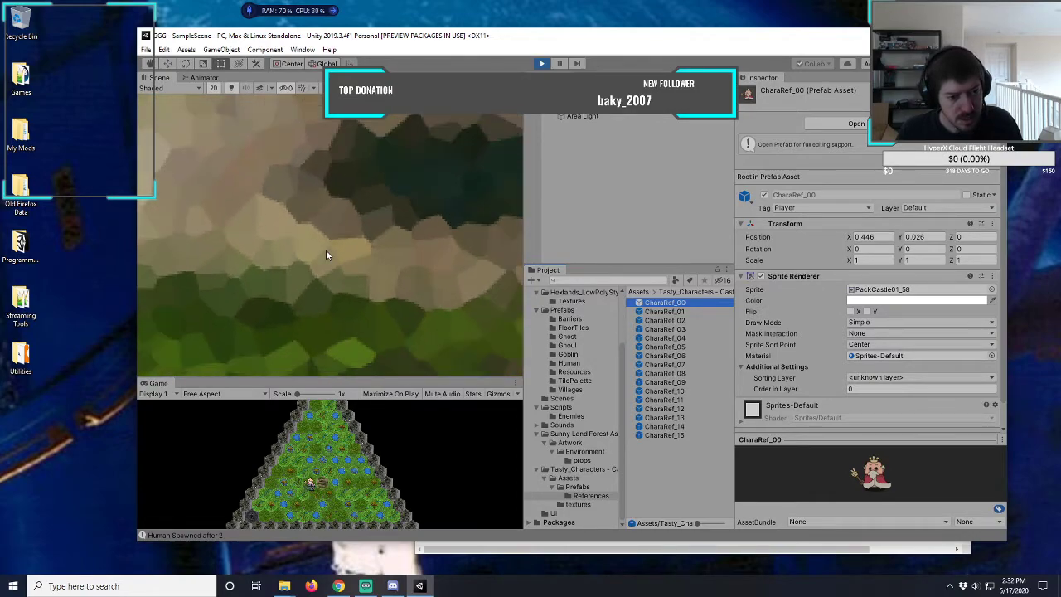
pyautogui.scroll(-5, 326, 255)
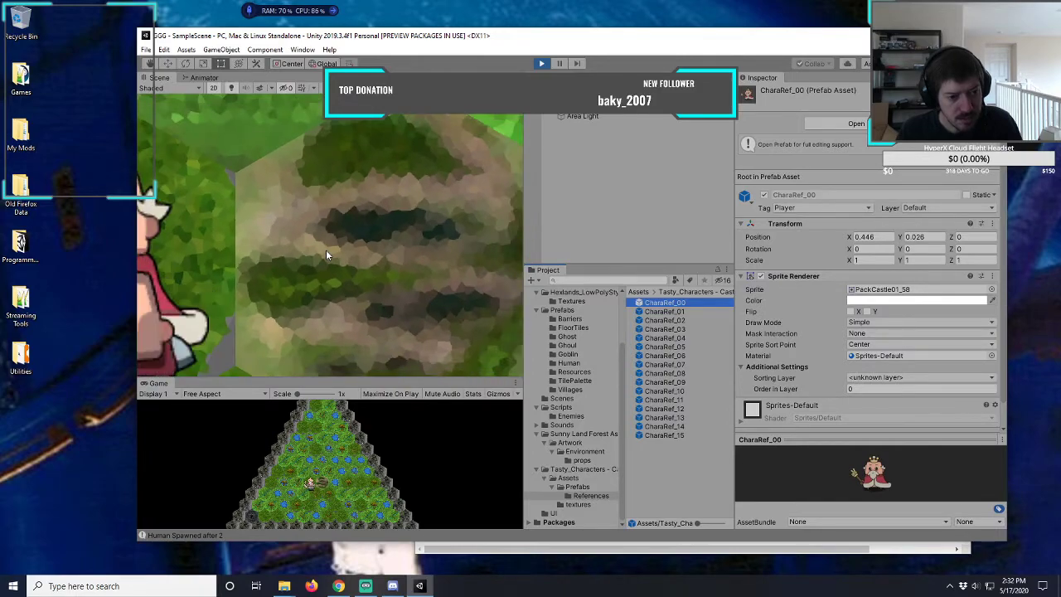
pyautogui.scroll(-6, 326, 252)
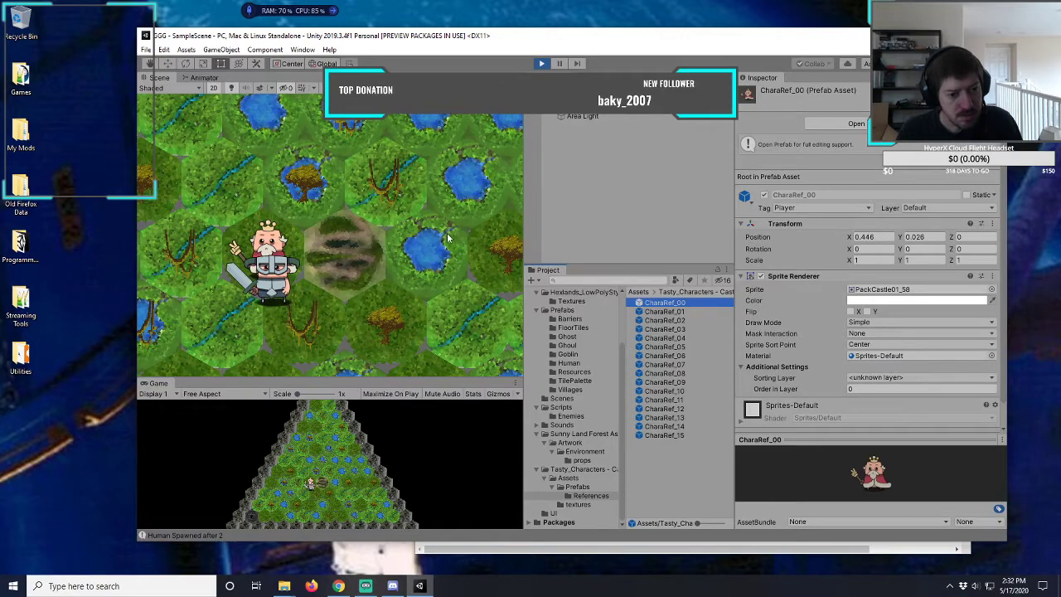
pyautogui.scroll(-6, 330, 236)
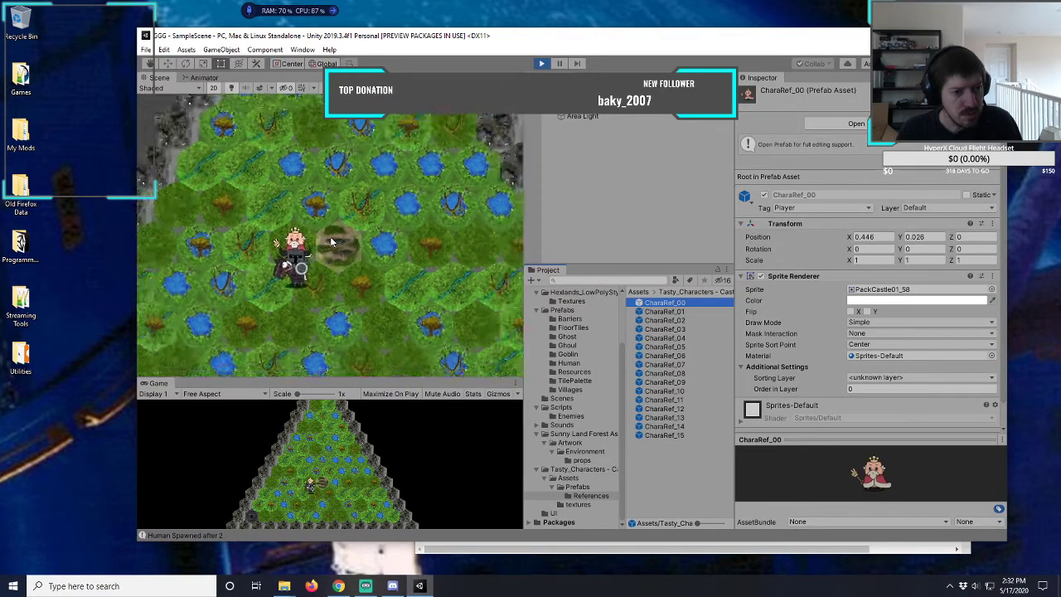
pyautogui.scroll(-2, 331, 241)
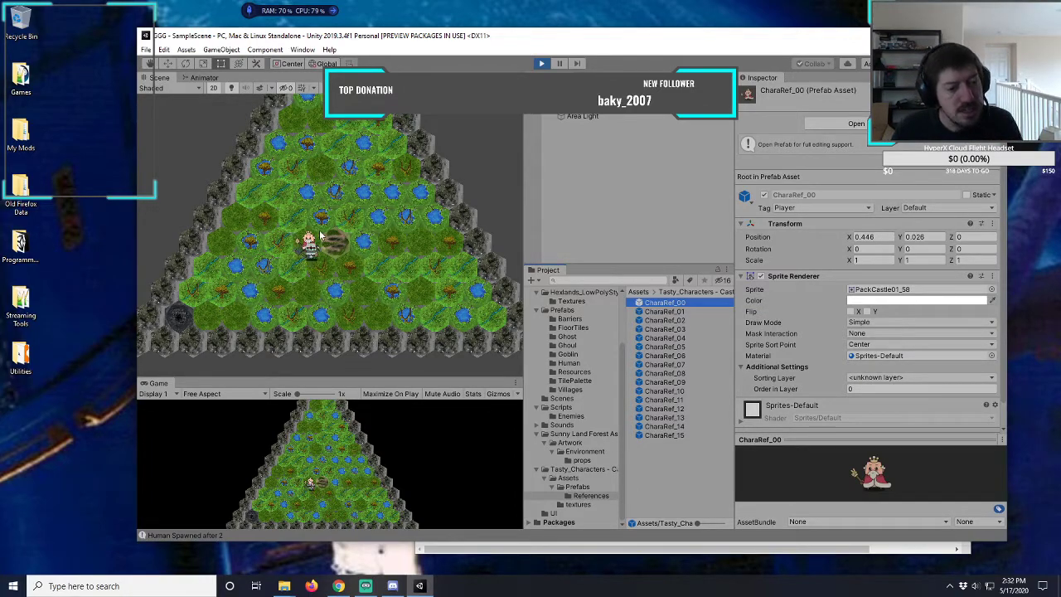
# - Examine the king sprite's eyes, crown and beard up close, along with the character overlapping it on the same tile
pyautogui.scroll(10, 320, 235)
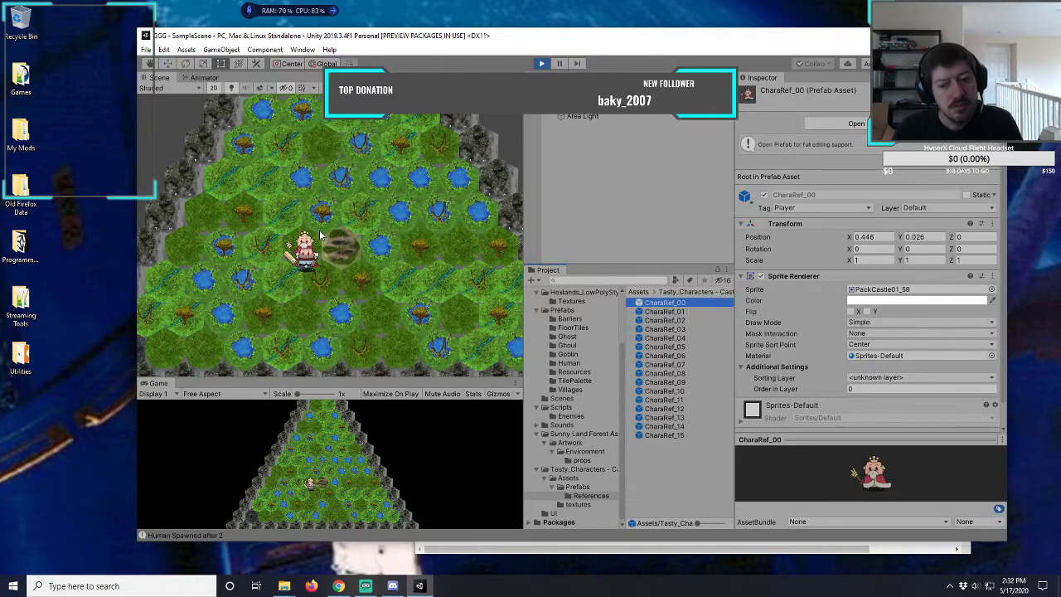
pyautogui.scroll(8, 319, 235)
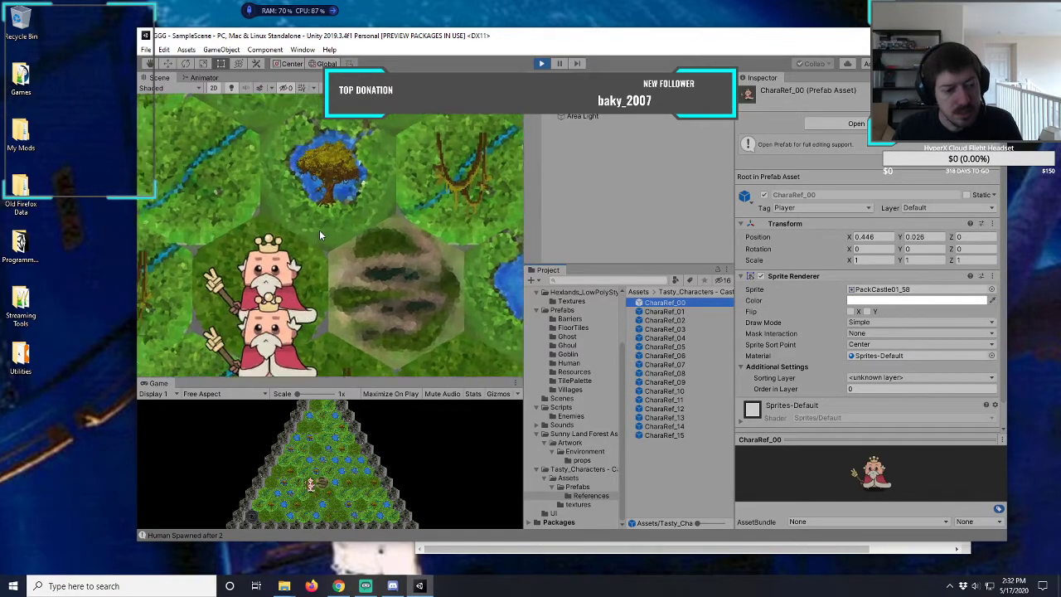
pyautogui.scroll(5, 235, 301)
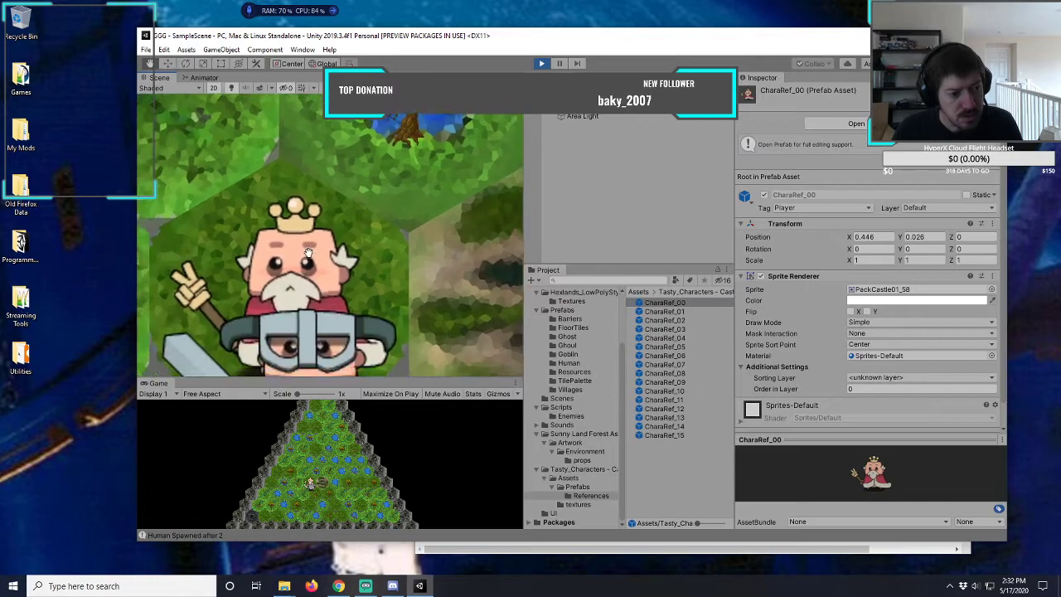
pyautogui.scroll(6, 344, 226)
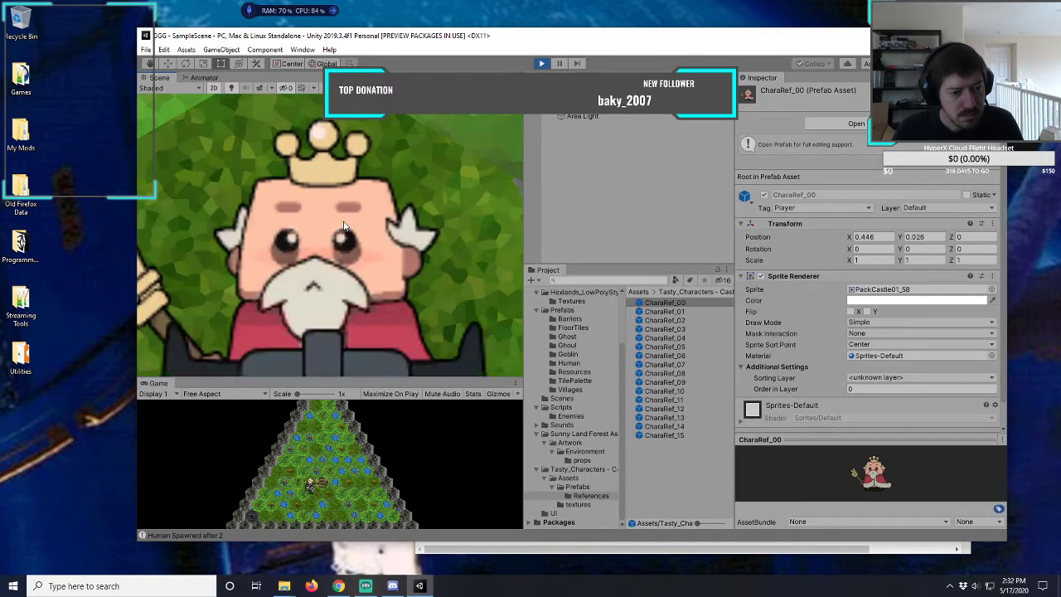
pyautogui.scroll(6, 344, 225)
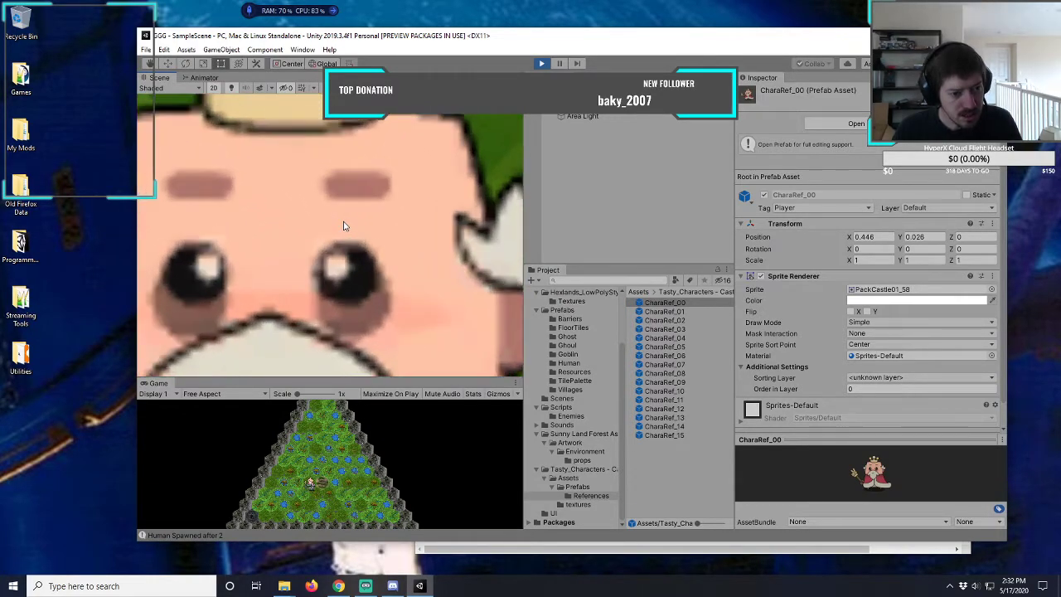
pyautogui.scroll(5, 344, 225)
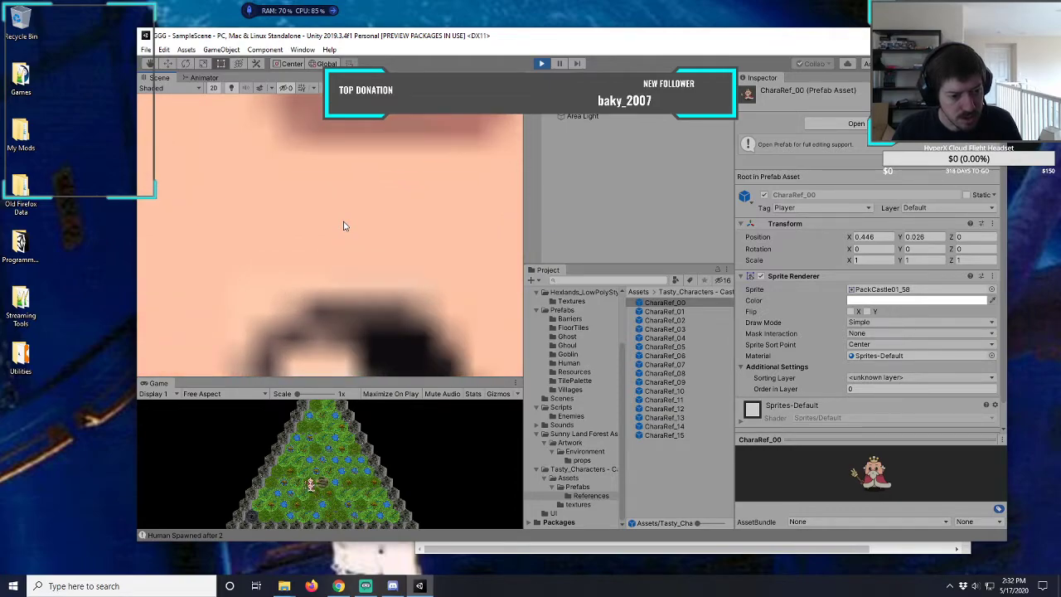
pyautogui.scroll(-6, 344, 226)
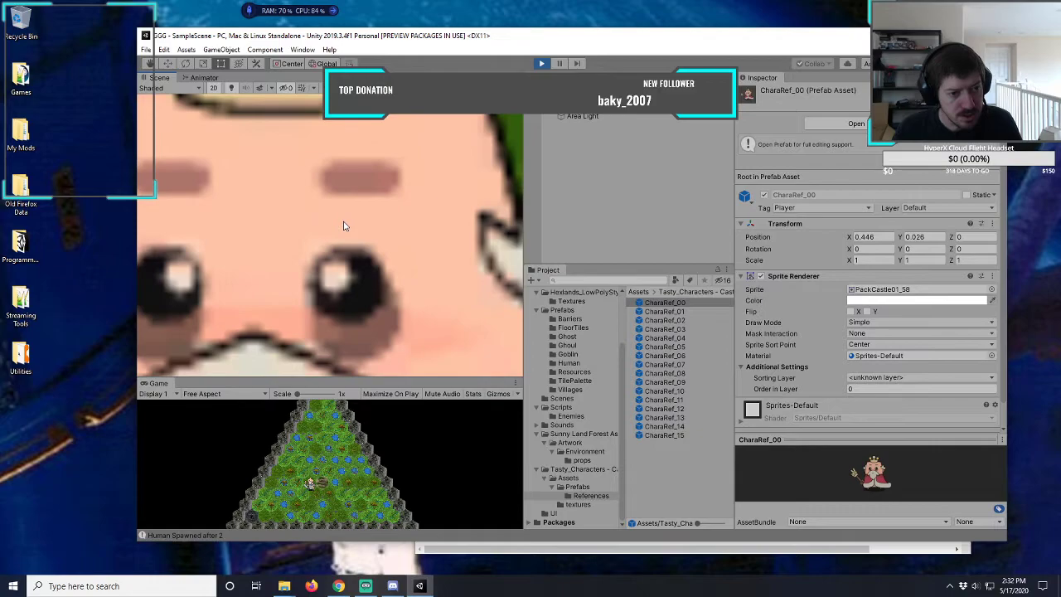
pyautogui.scroll(-3, 344, 225)
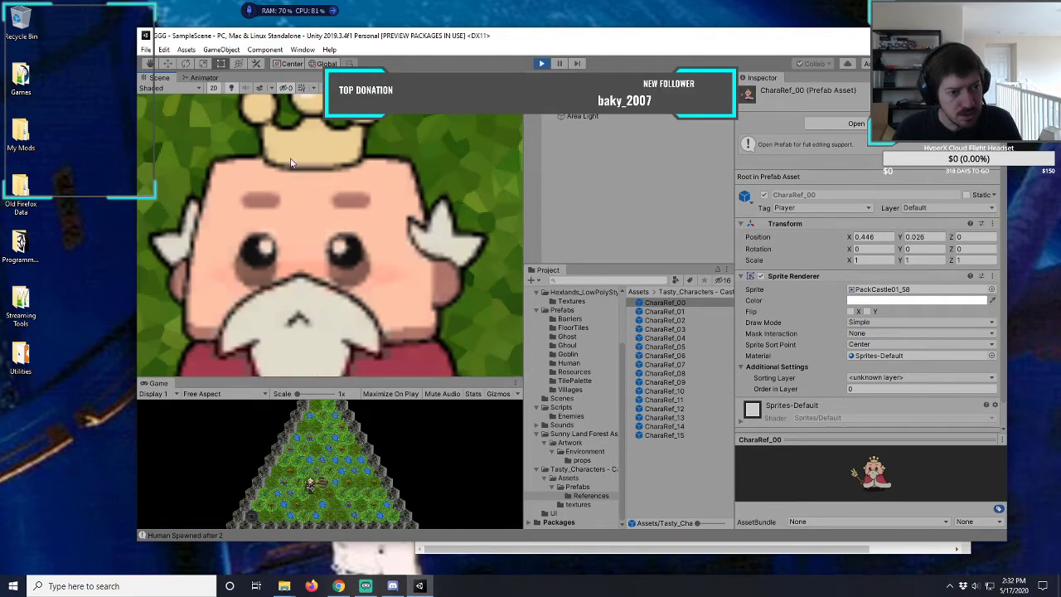
pyautogui.moveTo(290, 163); pyautogui.dragTo(348, 259, button='middle')
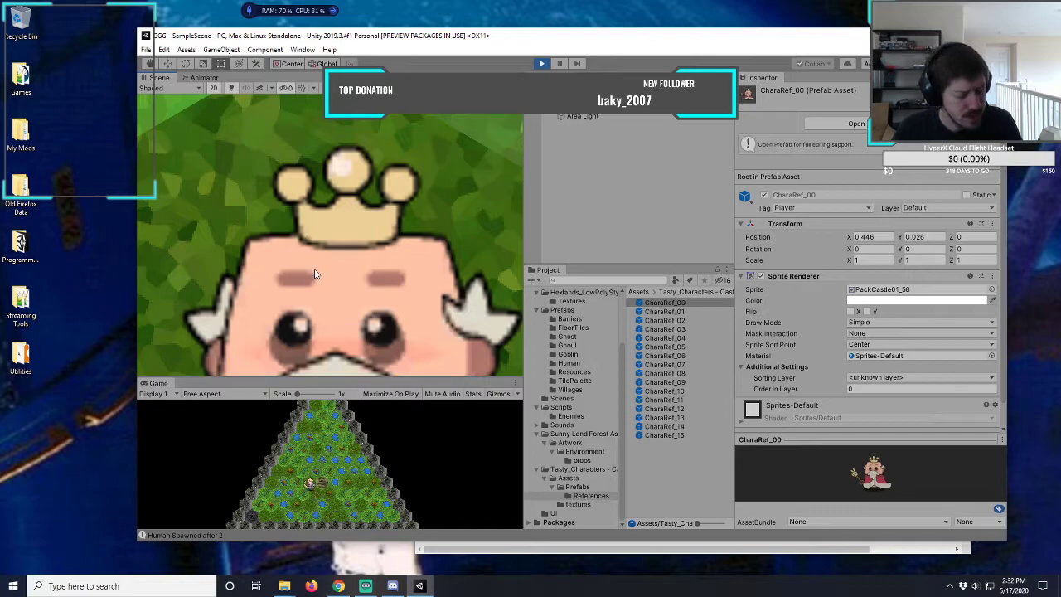
pyautogui.scroll(-5, 315, 274)
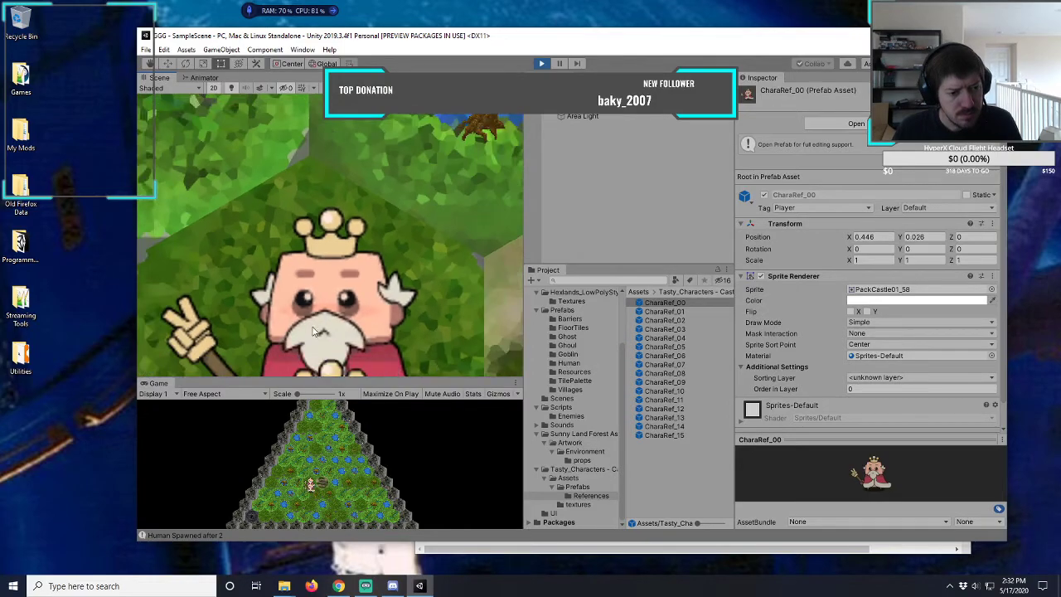
pyautogui.moveTo(315, 274); pyautogui.dragTo(336, 207, button='middle')
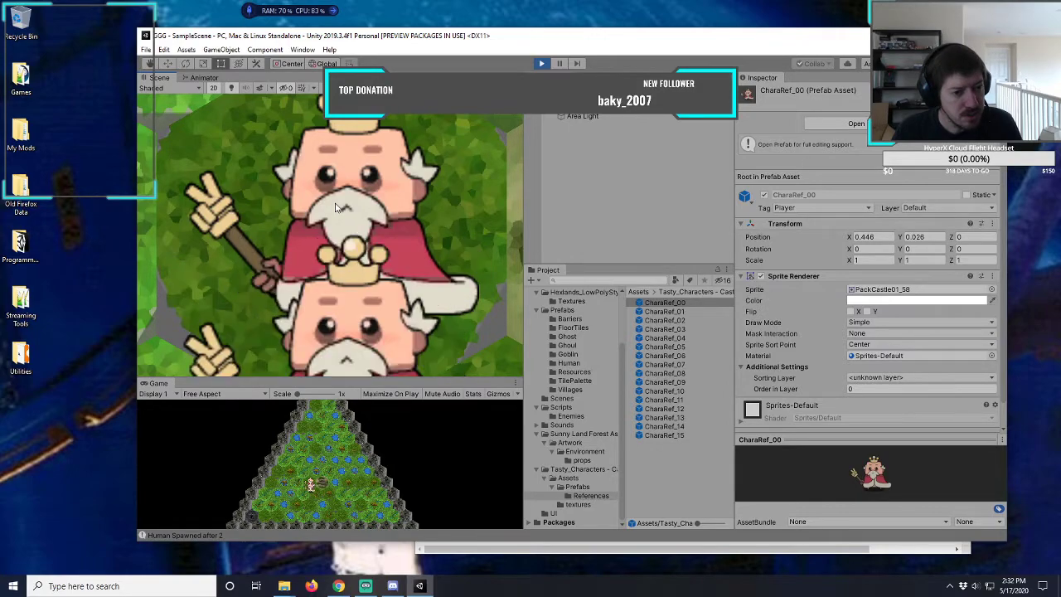
# - Examine the outline of the king's white moustache at pixel level, and the overlapping characters among the surrounding hex tiles
pyautogui.scroll(10, 330, 209)
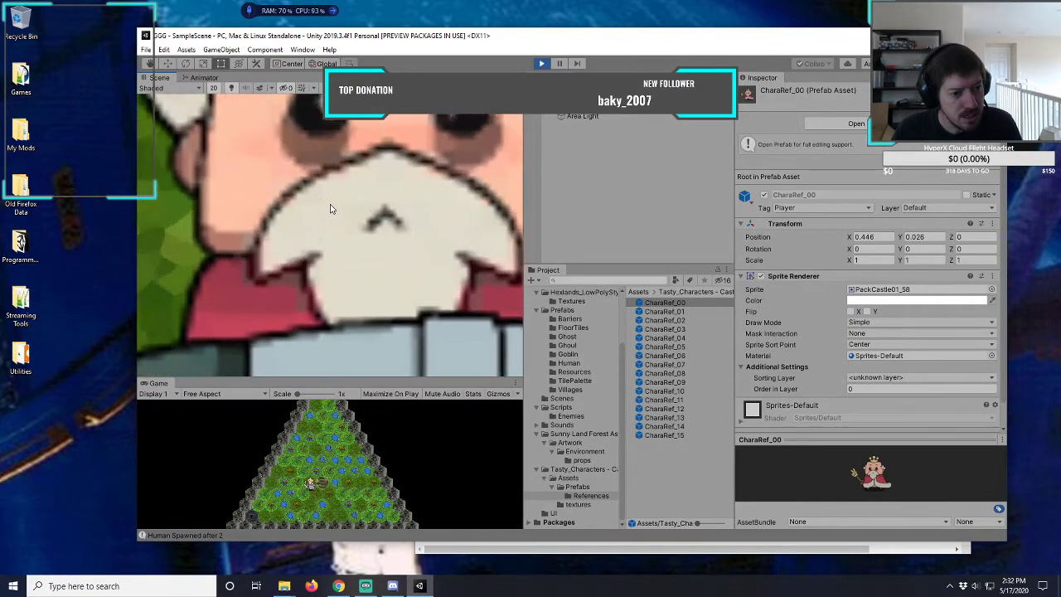
pyautogui.scroll(3, 330, 209)
pyautogui.scroll(3, 277, 213)
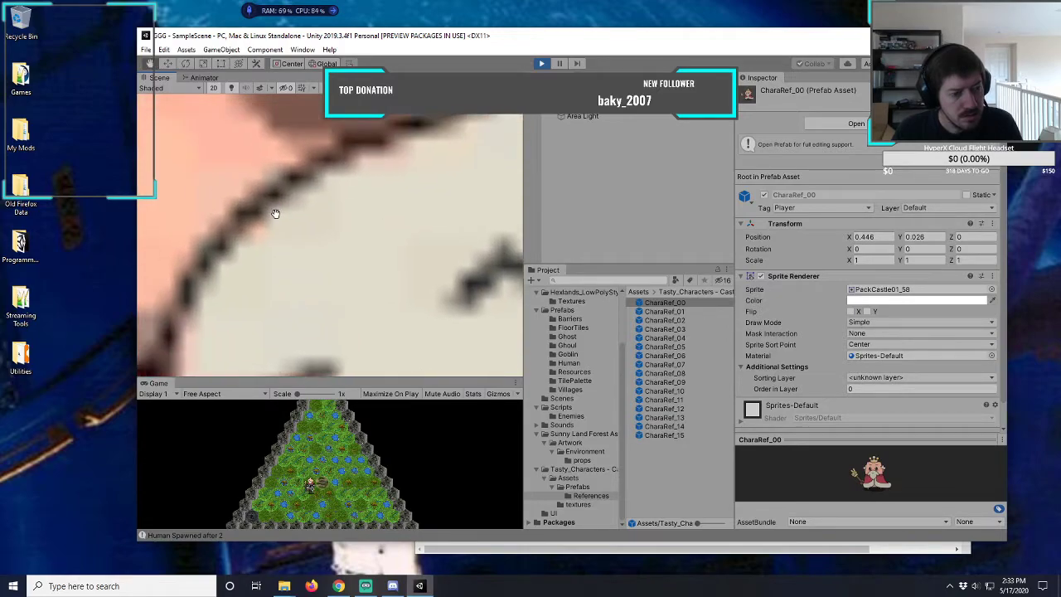
pyautogui.scroll(4, 336, 288)
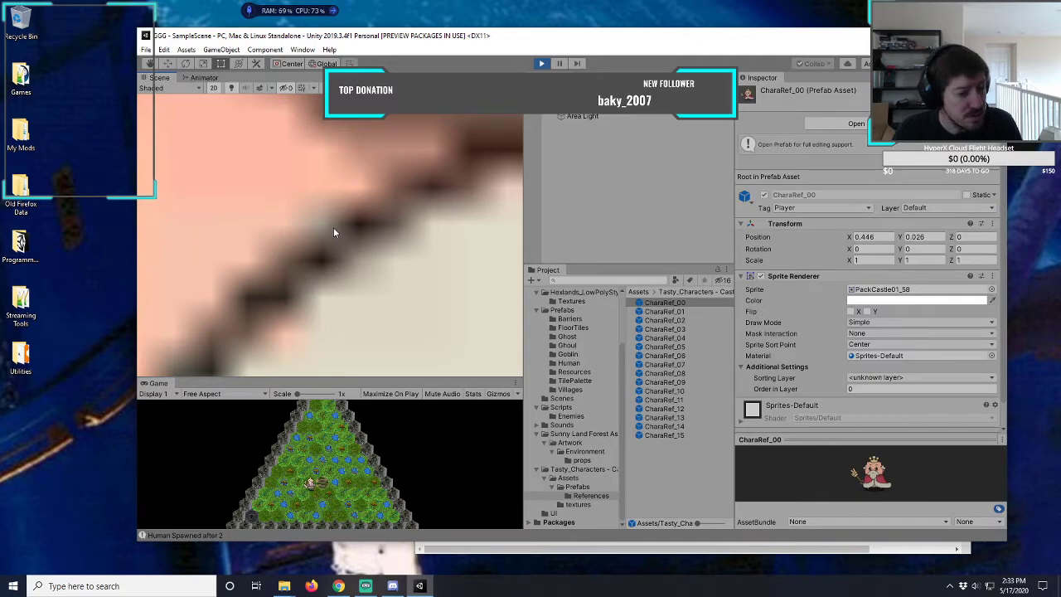
pyautogui.scroll(-4, 333, 232)
pyautogui.scroll(-8, 333, 232)
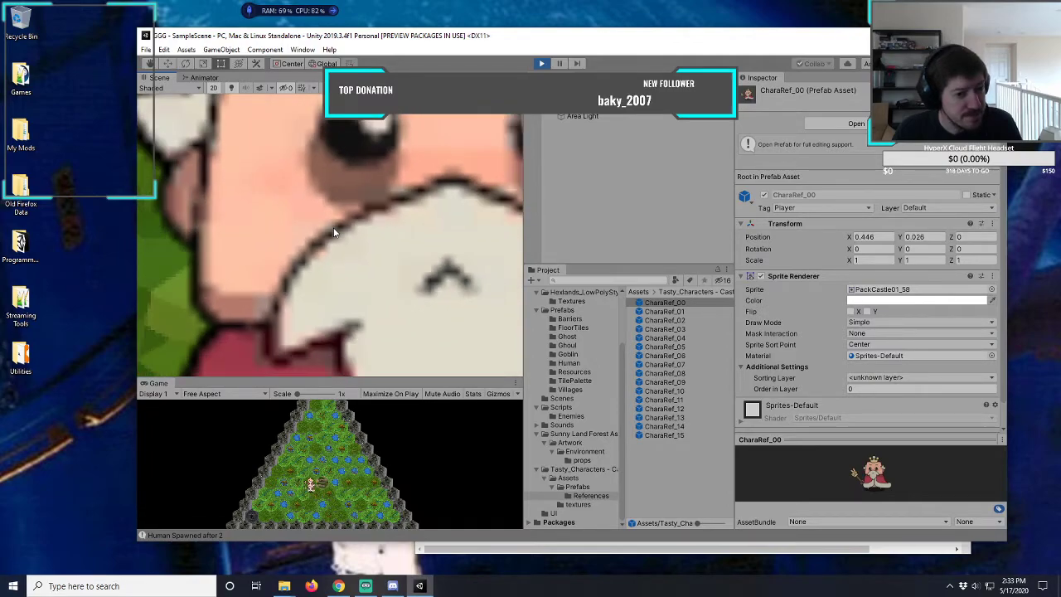
pyautogui.scroll(-10, 333, 232)
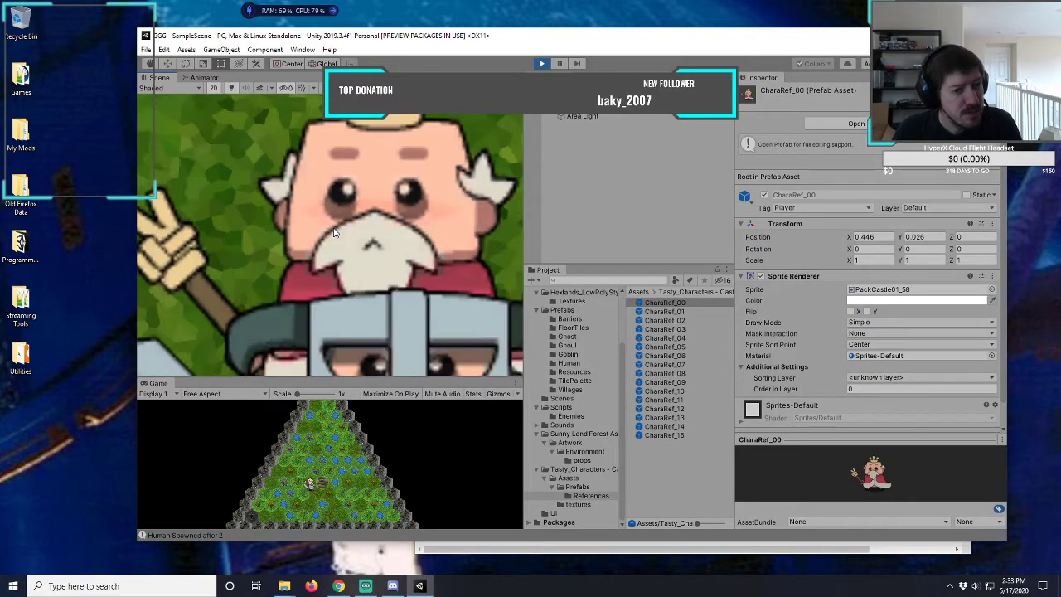
pyautogui.scroll(-5, 334, 232)
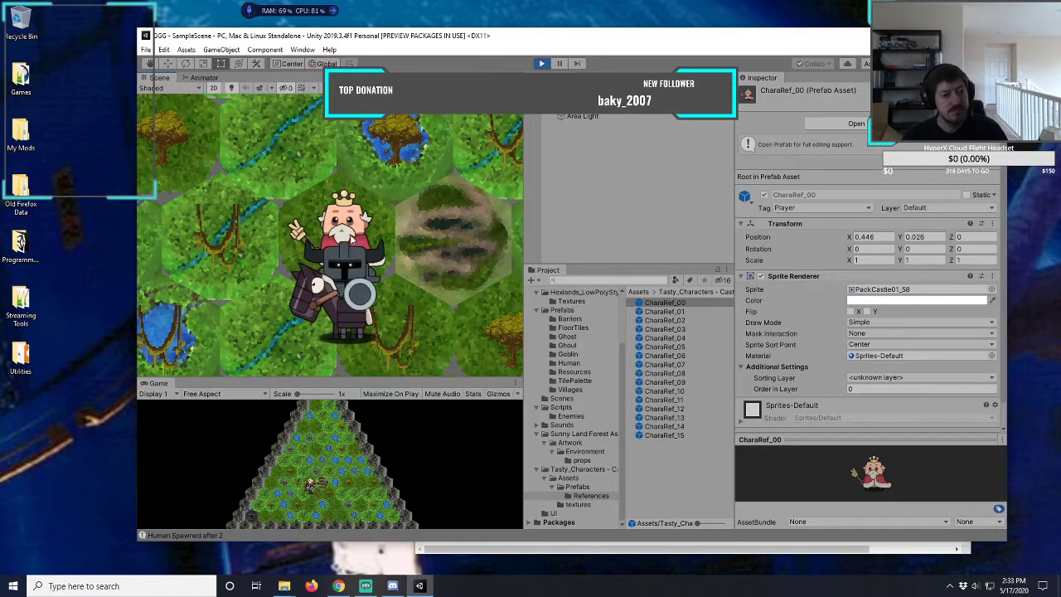
pyautogui.scroll(-2, 352, 242)
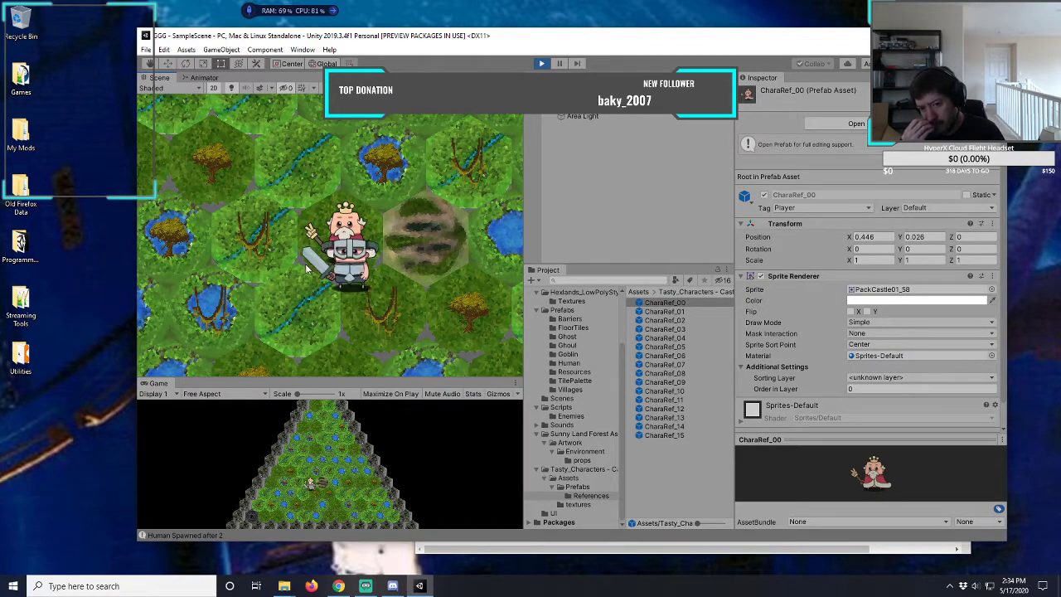
# - Stop the running game and switch to the browser showing the free vector graphics software search, moving its window higher on the desktop
pyautogui.click(541, 63)
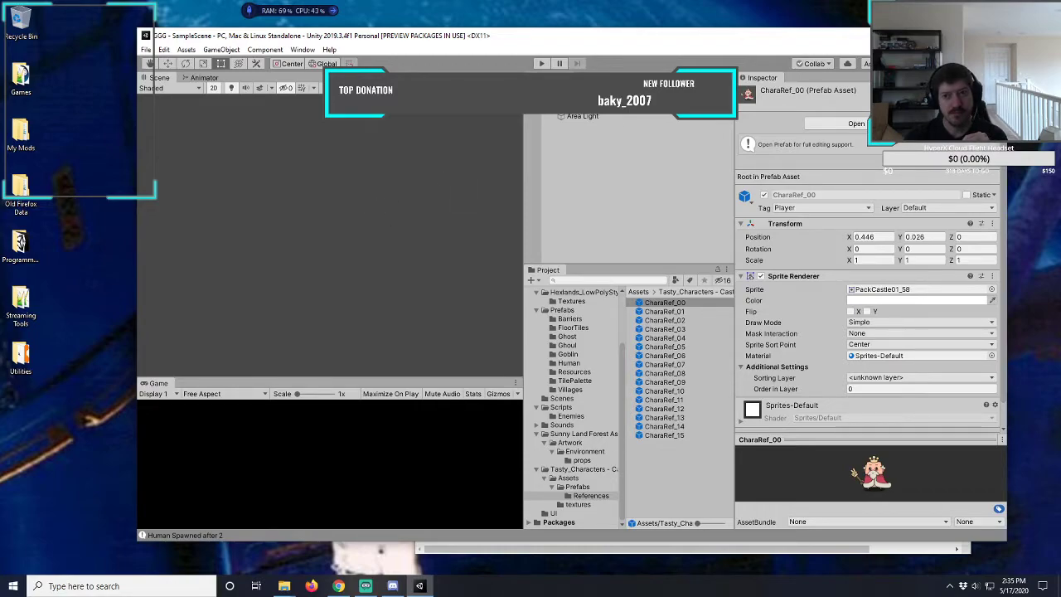
pyautogui.press('super+Down')
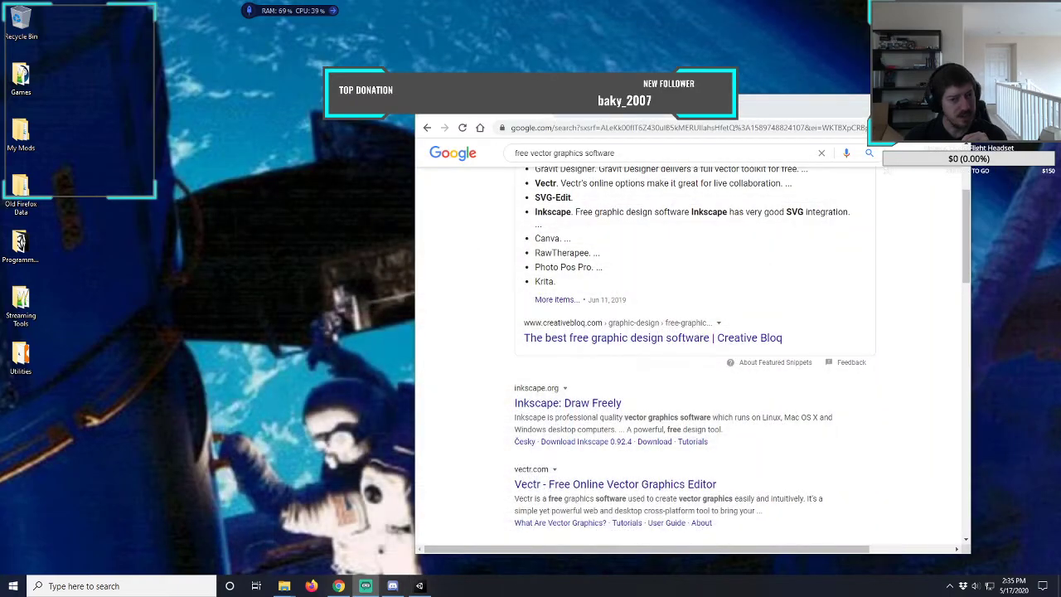
pyautogui.moveTo(547, 95); pyautogui.dragTo(547, 43)
# - Look through the search results for free vector graphics software, including the featured list and the article links
pyautogui.scroll(3, 505, 239)
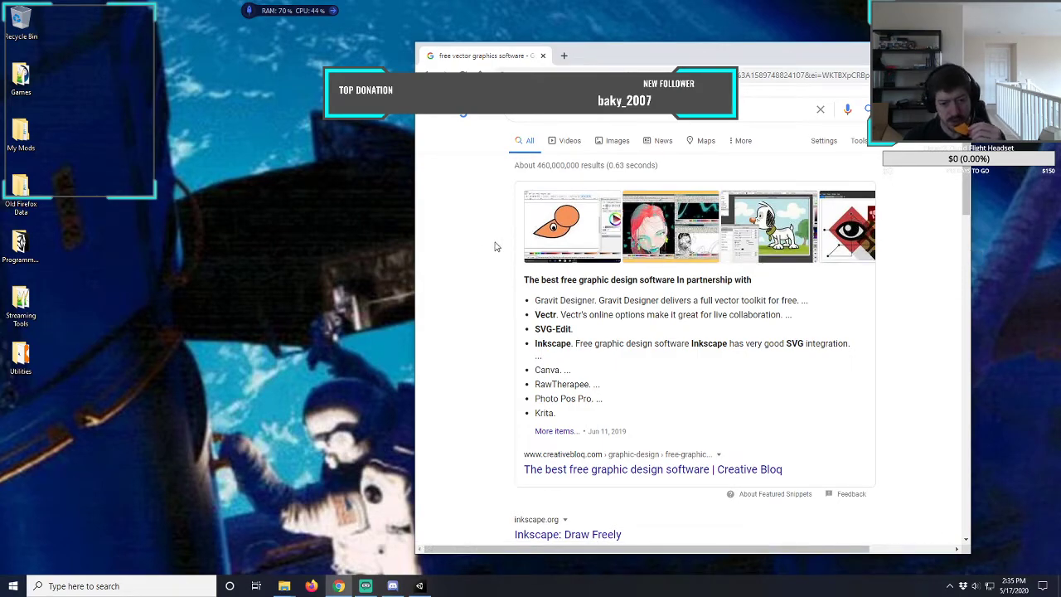
pyautogui.scroll(-2, 496, 246)
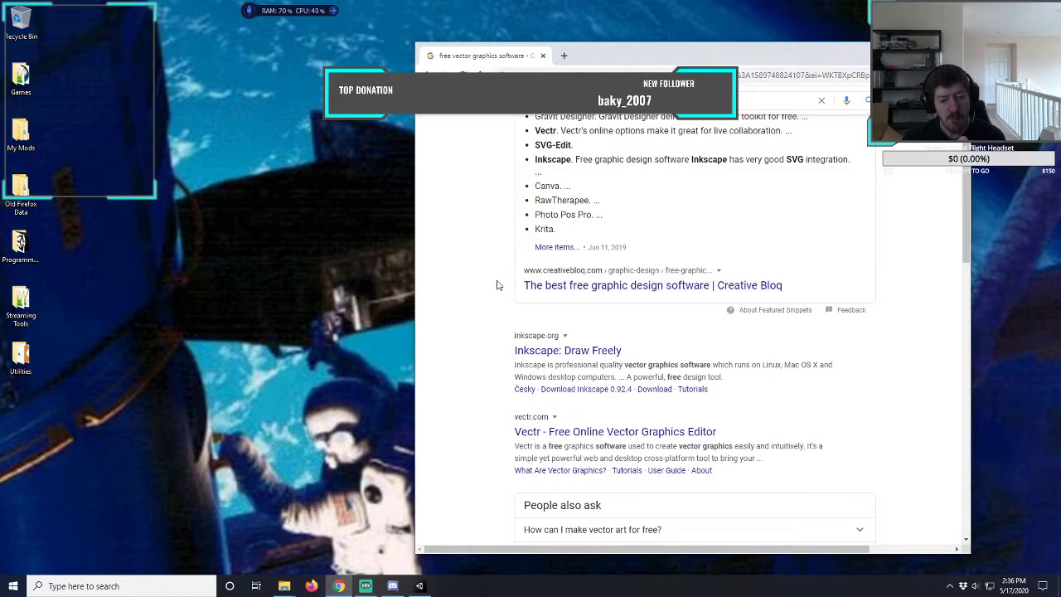
pyautogui.scroll(-3, 498, 286)
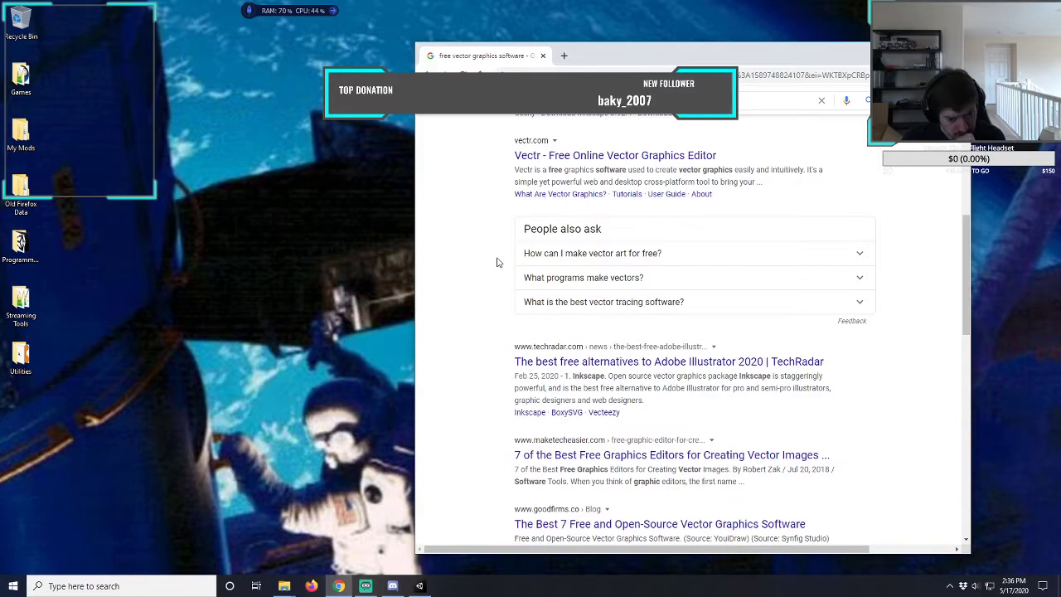
pyautogui.scroll(-2, 498, 263)
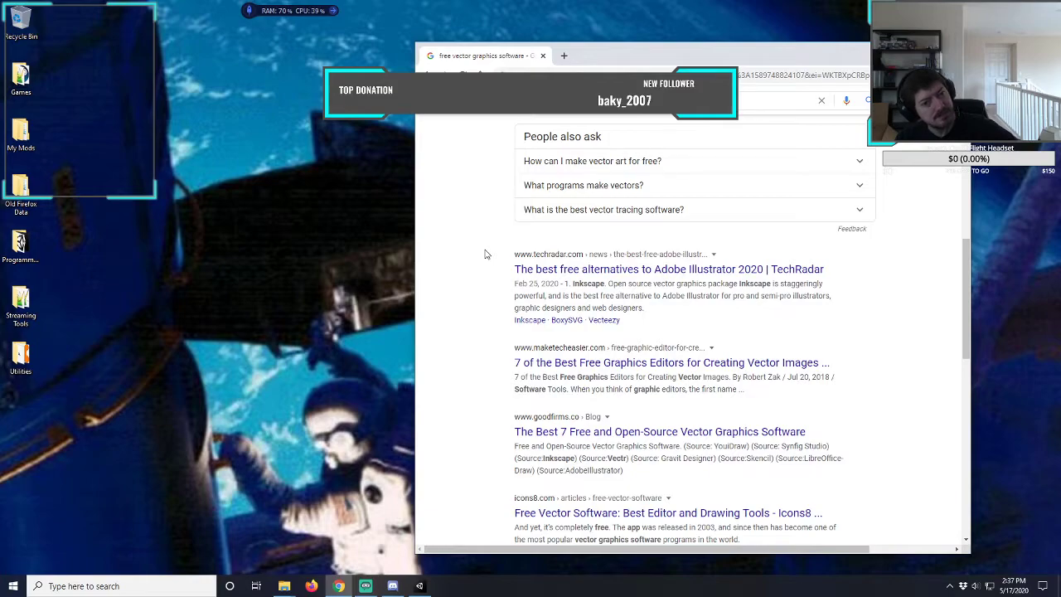
# - Search Google for "adobe illustrator" in a new tab and open Adobe's own Illustrator page
pyautogui.click(564, 55)
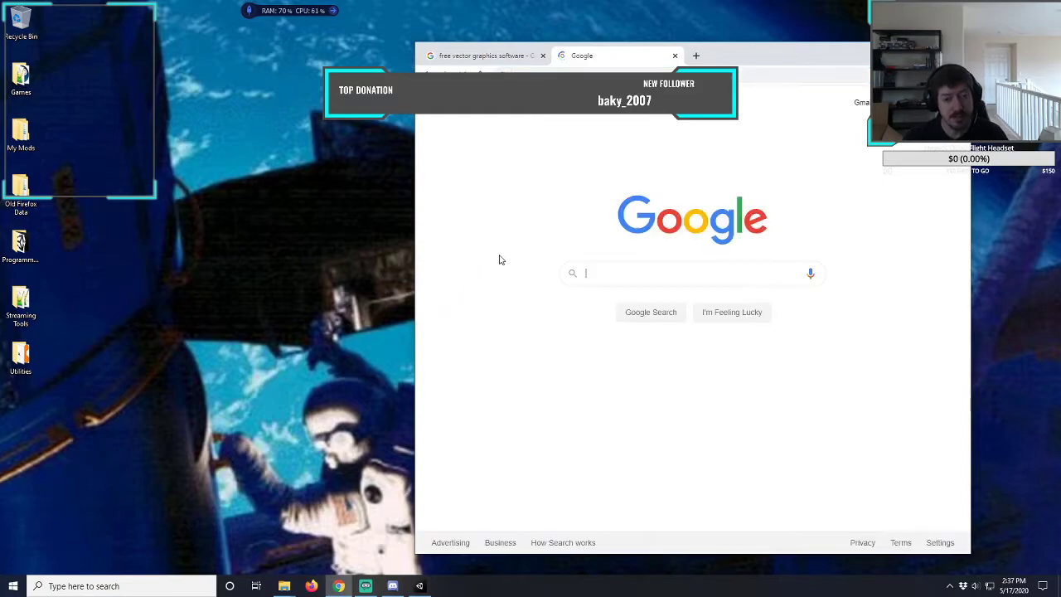
pyautogui.write('ado')
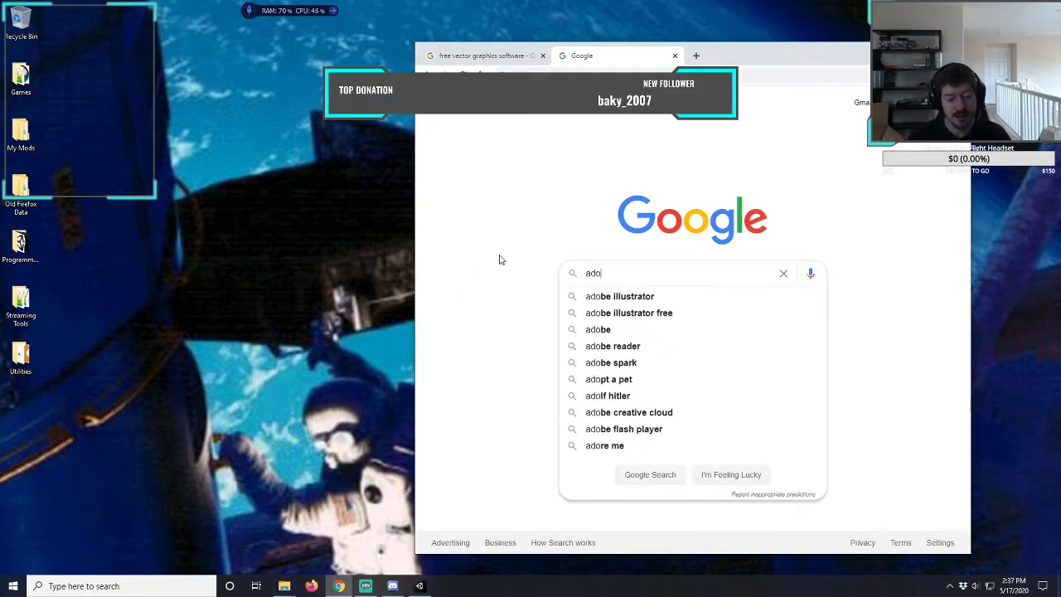
pyautogui.write('be')
pyautogui.press('Down')
pyautogui.press('Return')
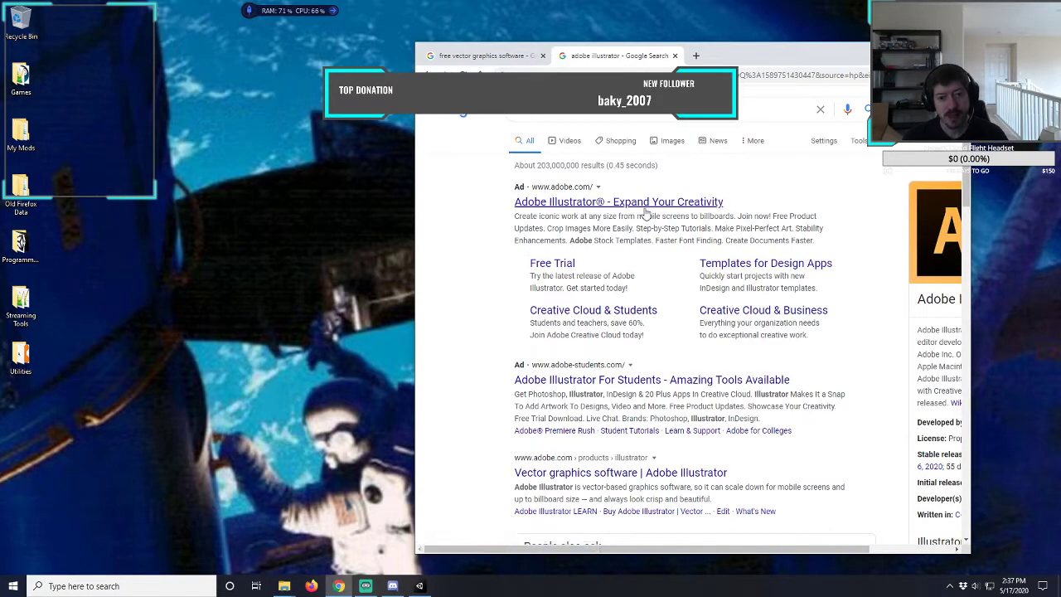
pyautogui.click(647, 207)
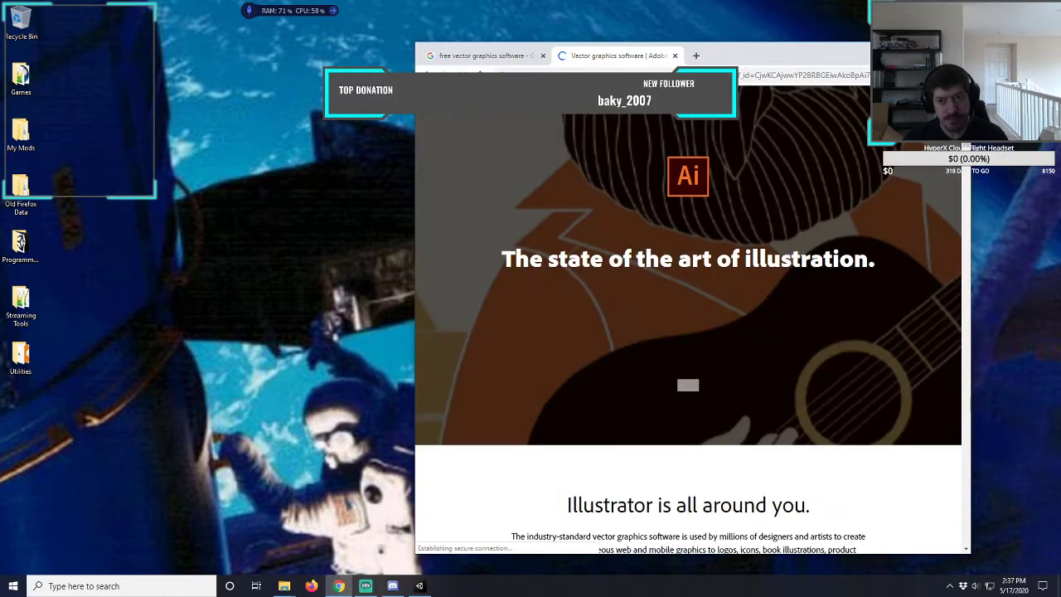
# - Maximize the browser window and read through the Illustrator product page down to its pricing plans
pyautogui.press('super+Up')
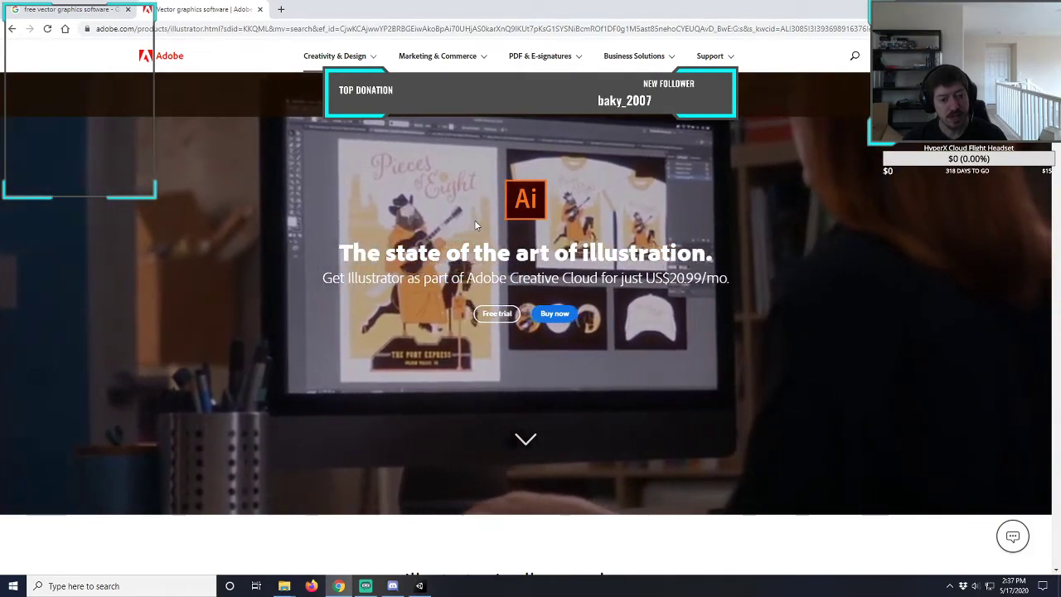
pyautogui.scroll(-5, 474, 220)
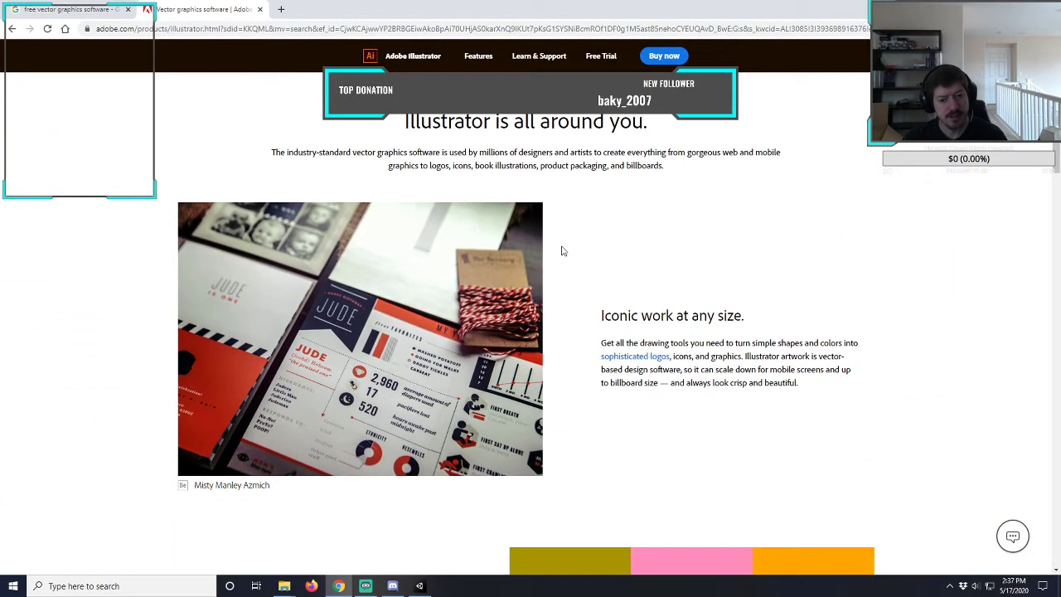
pyautogui.scroll(-5, 561, 248)
pyautogui.scroll(-5, 419, 220)
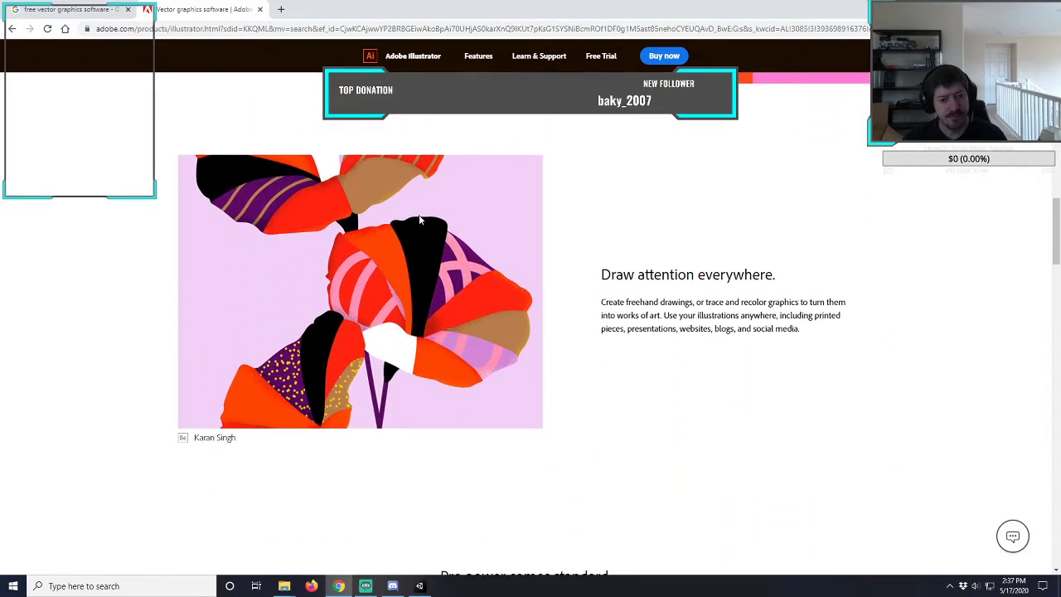
pyautogui.scroll(-5, 190, 189)
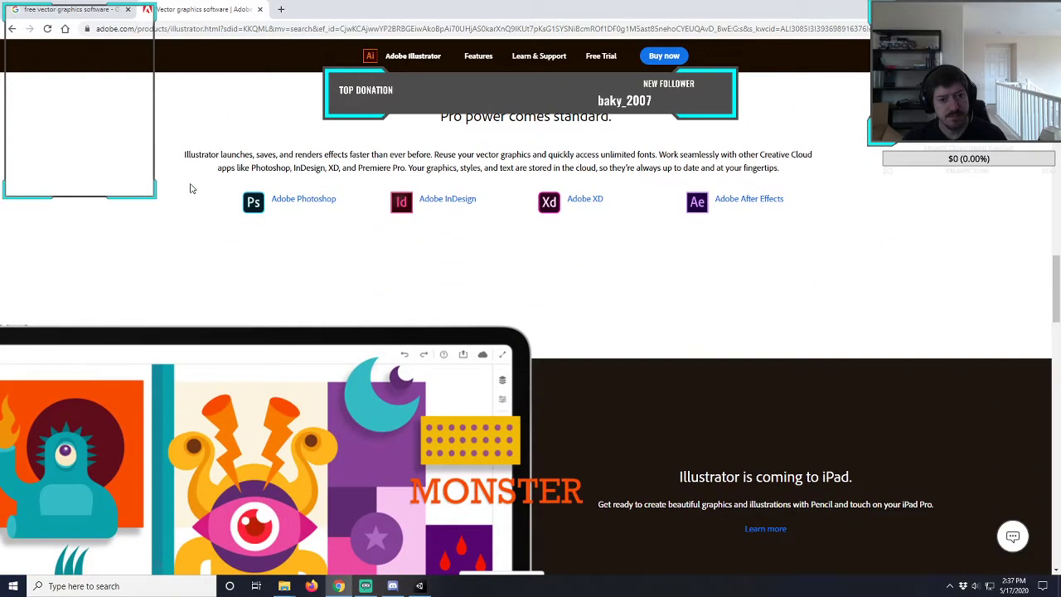
pyautogui.scroll(-10, 190, 188)
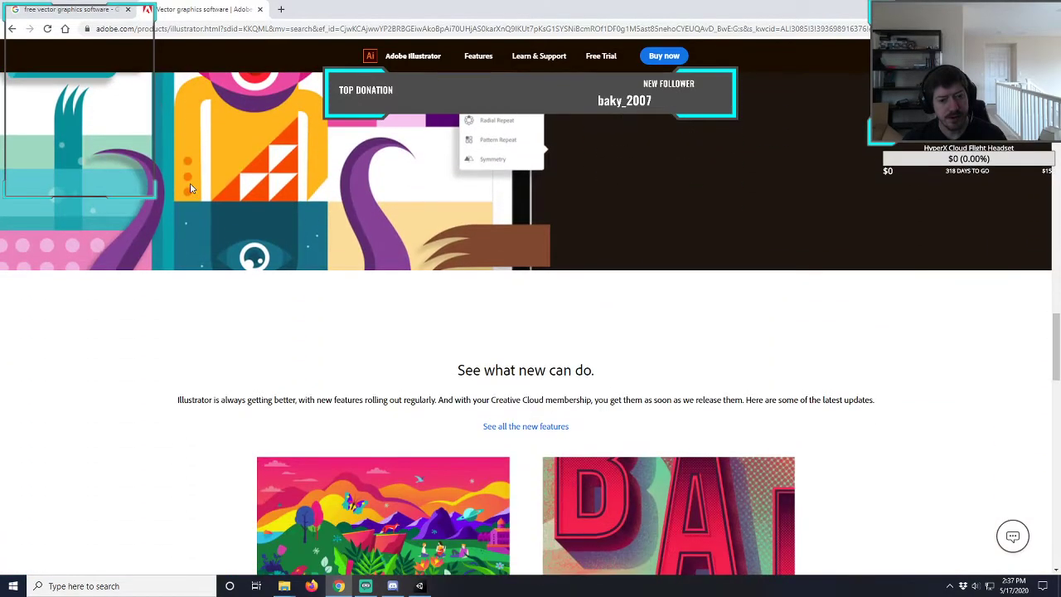
pyautogui.scroll(-8, 190, 188)
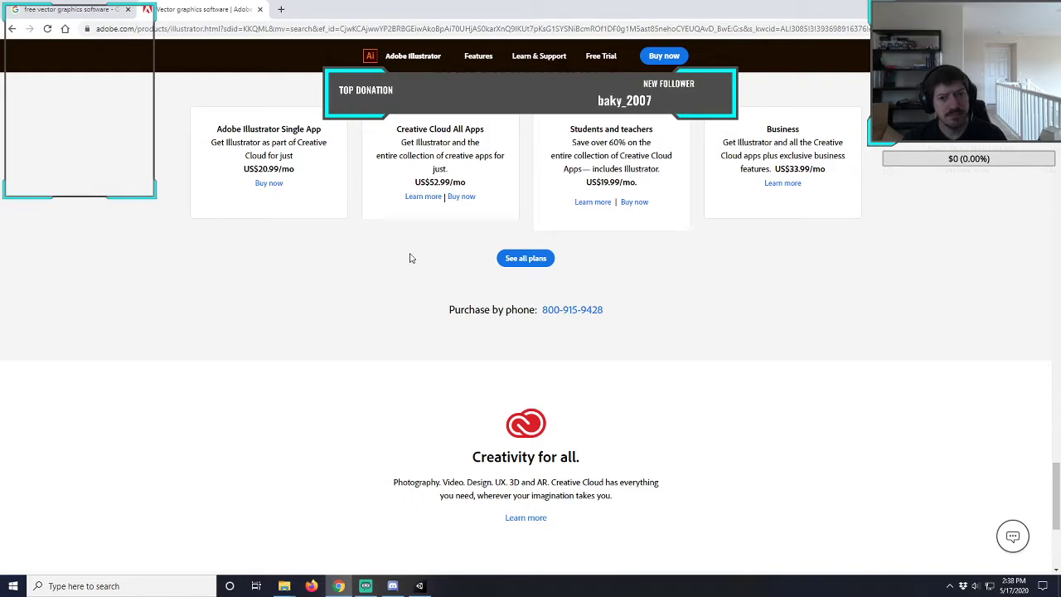
# - Open the full list of Creative Cloud plans and check the Illustrator plan and pricing details
pyautogui.click(530, 263)
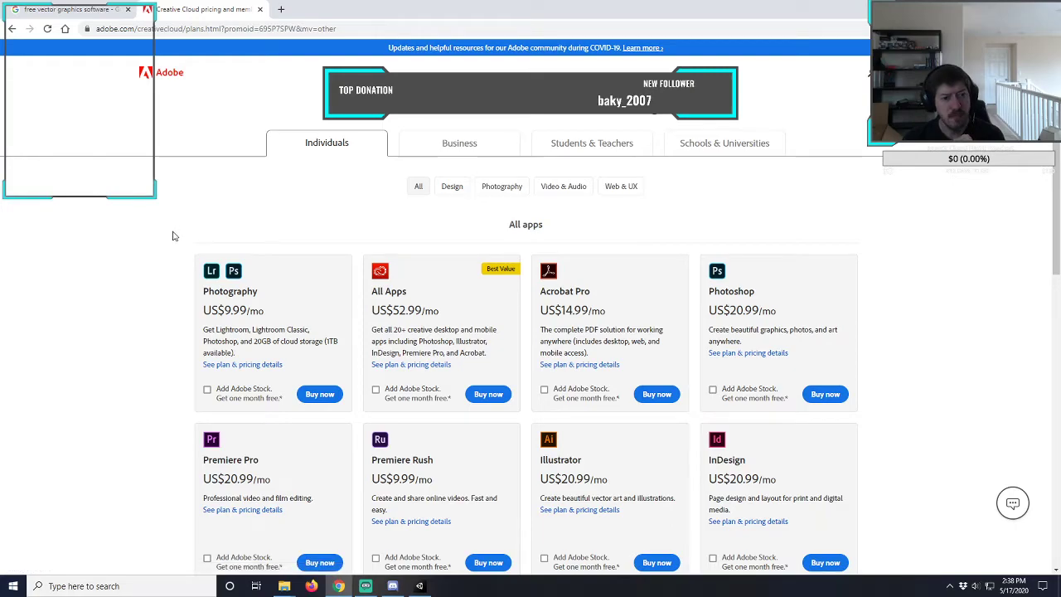
pyautogui.scroll(-2, 173, 236)
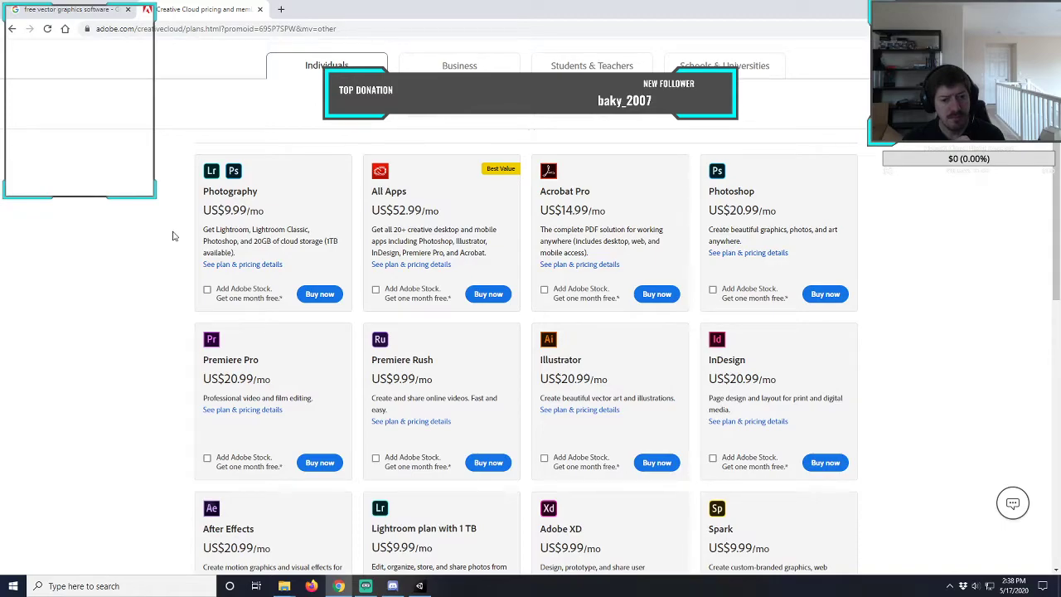
pyautogui.scroll(-2, 174, 237)
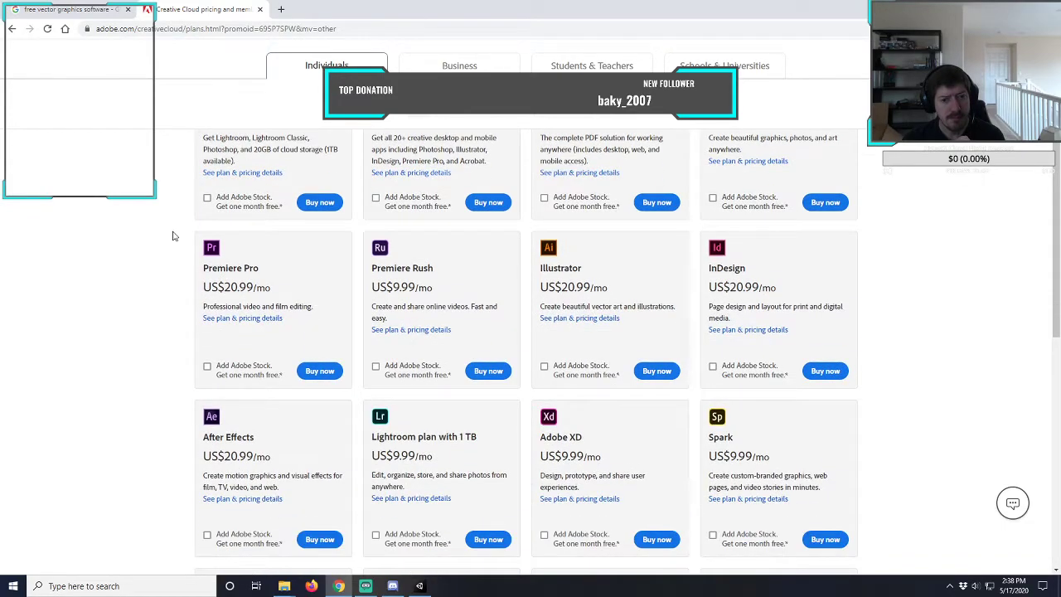
pyautogui.click(573, 320)
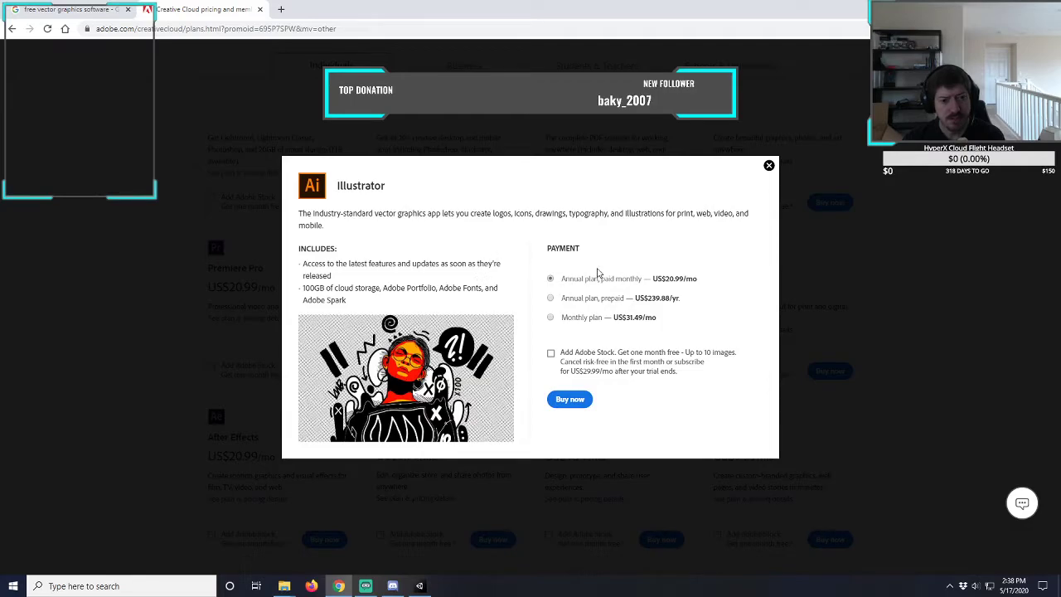
pyautogui.click(768, 165)
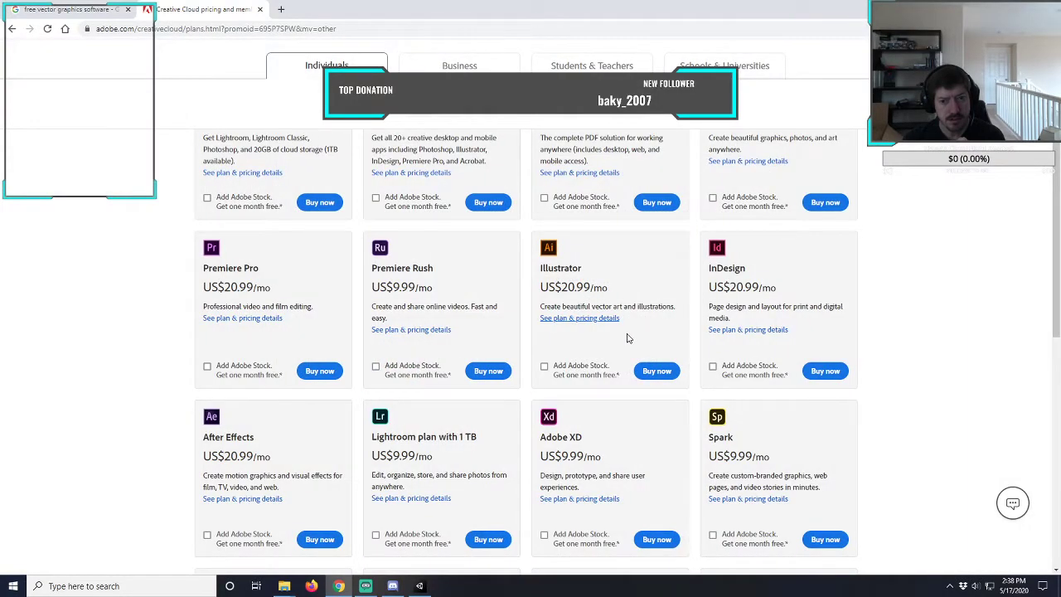
# - Look through the remaining individual app plans to the end of the Creative Cloud pricing page
pyautogui.scroll(-1, 530, 291)
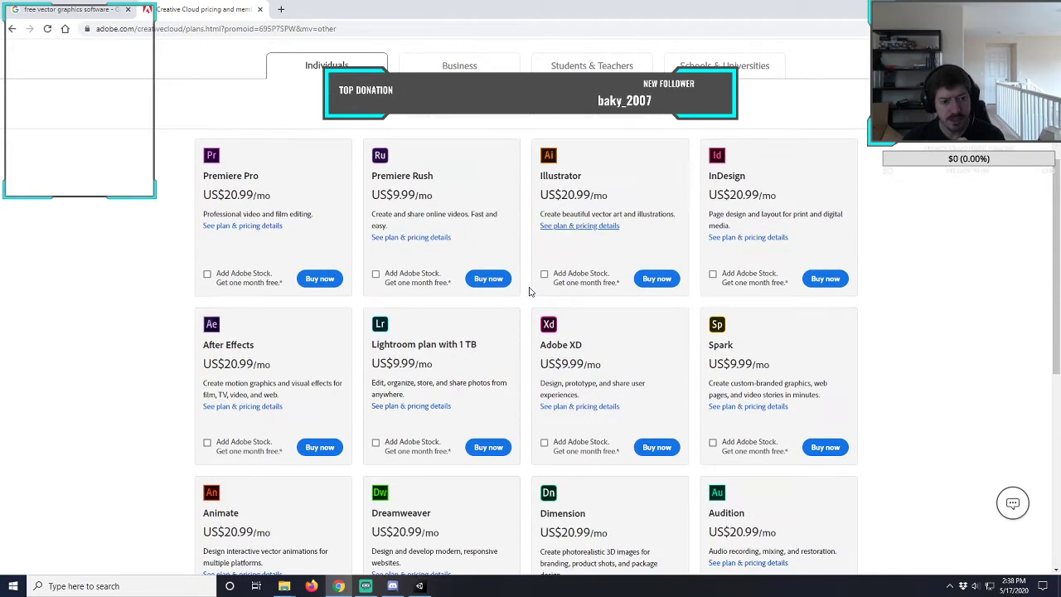
pyautogui.scroll(-1, 530, 291)
pyautogui.scroll(-2, 530, 291)
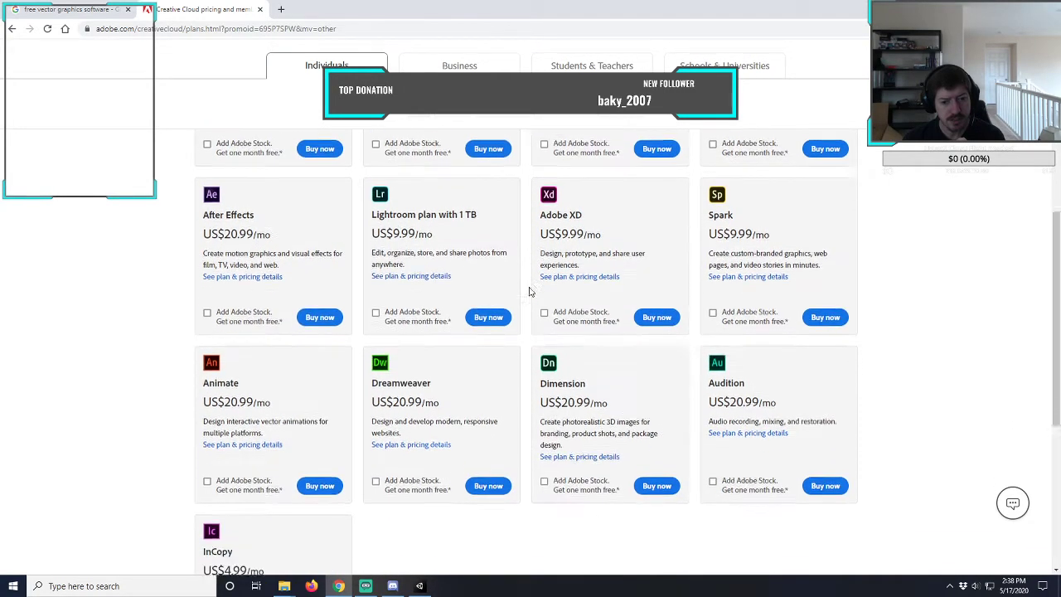
pyautogui.scroll(-2, 530, 291)
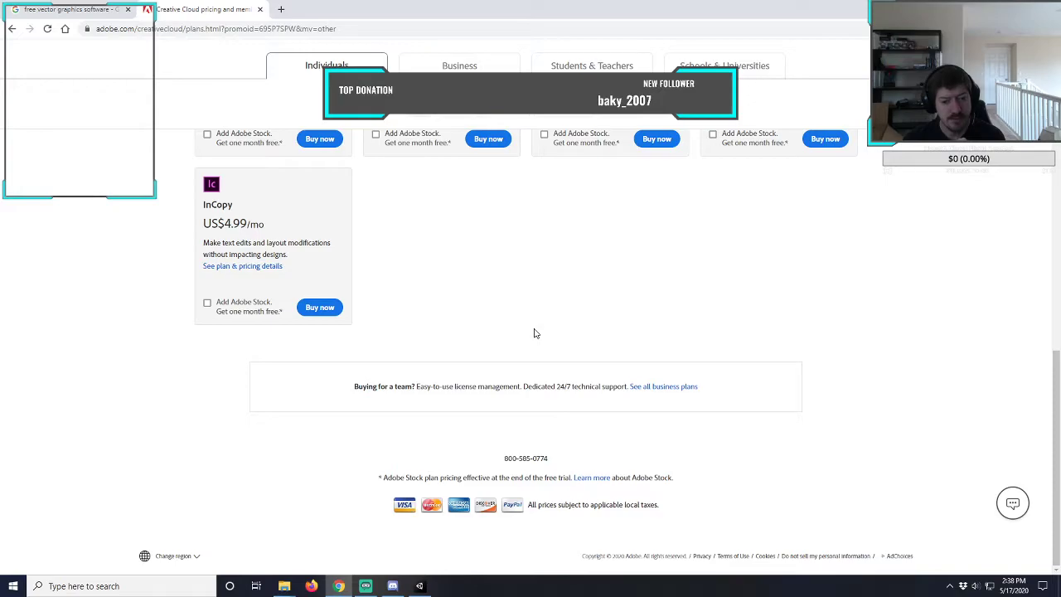
# - View the Creative Cloud pricing for Business and for Students & Teachers
pyautogui.scroll(2, 534, 333)
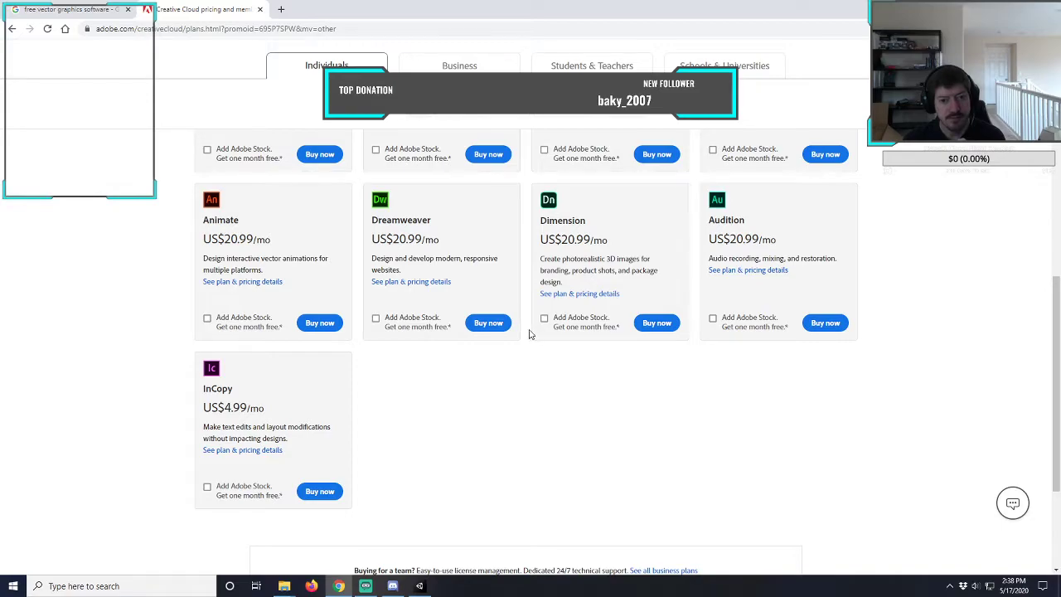
pyautogui.scroll(4, 531, 333)
pyautogui.scroll(3, 529, 333)
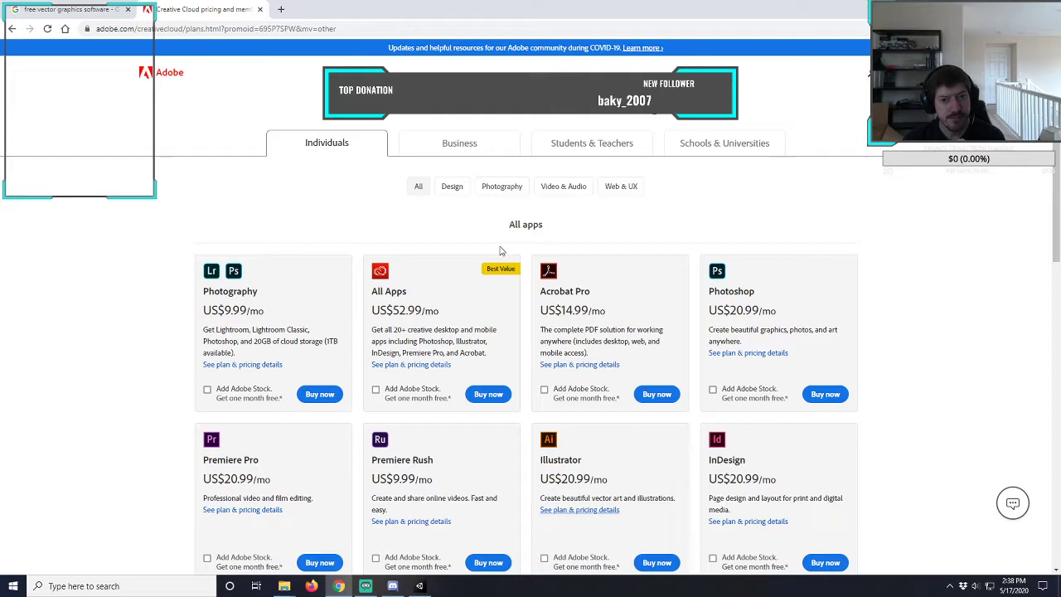
pyautogui.click(464, 144)
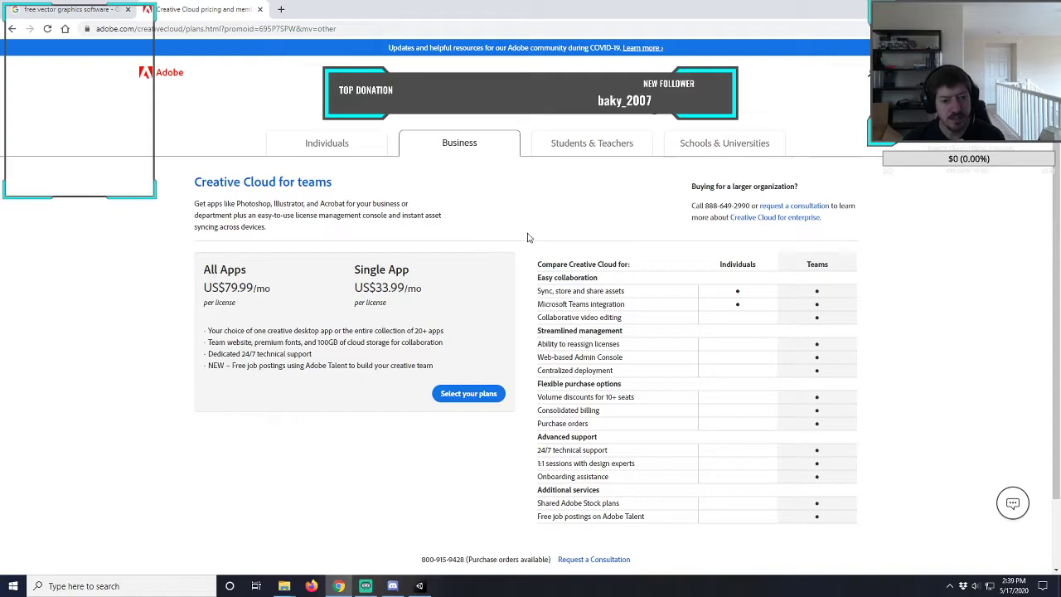
pyautogui.click(570, 147)
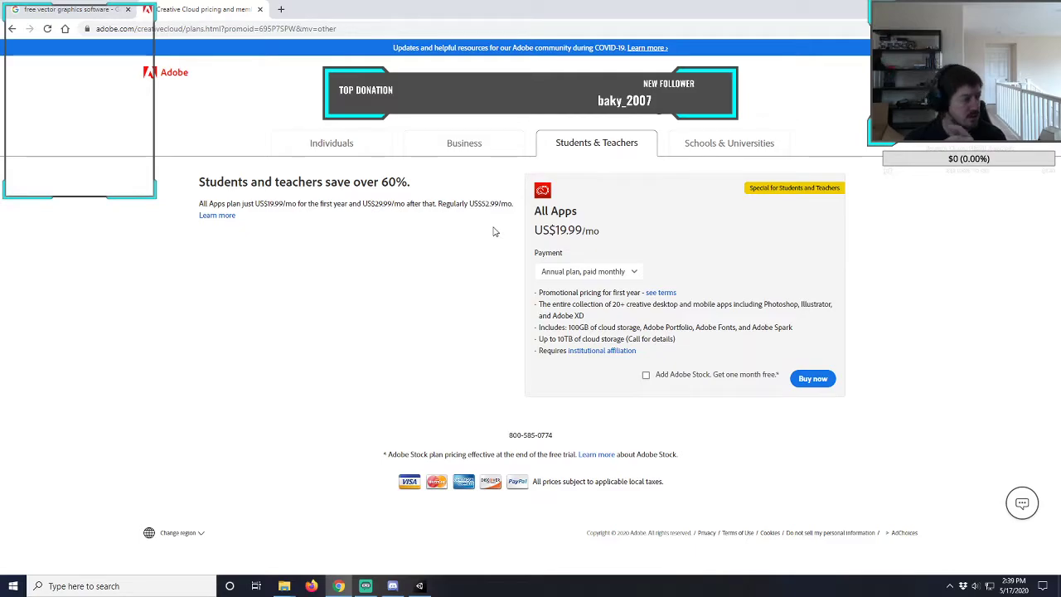
# - View the Creative Cloud pricing for Schools & Universities and return to the Individuals plans
pyautogui.click(706, 143)
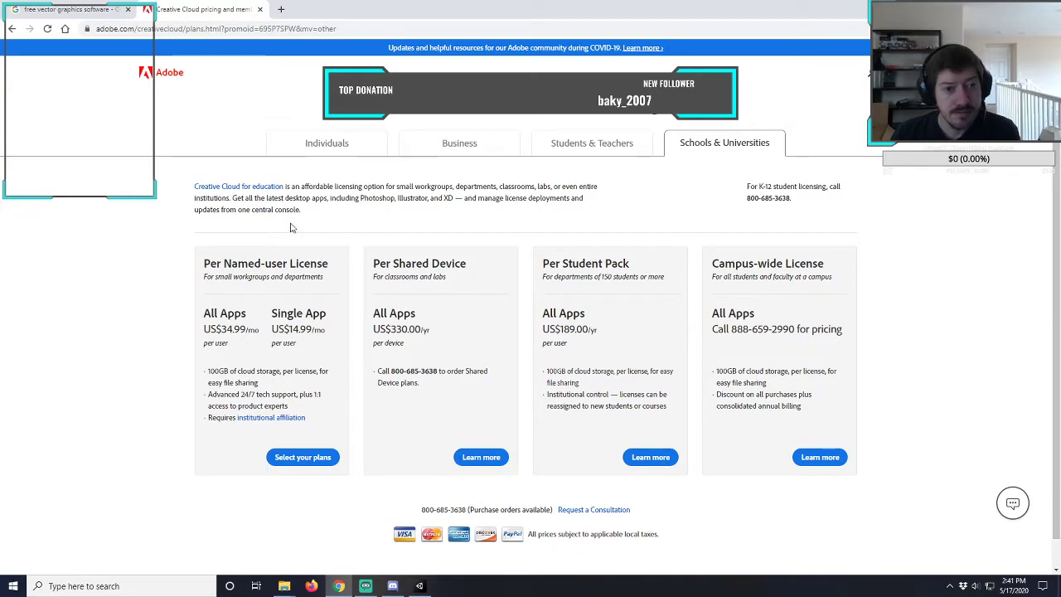
pyautogui.click(329, 145)
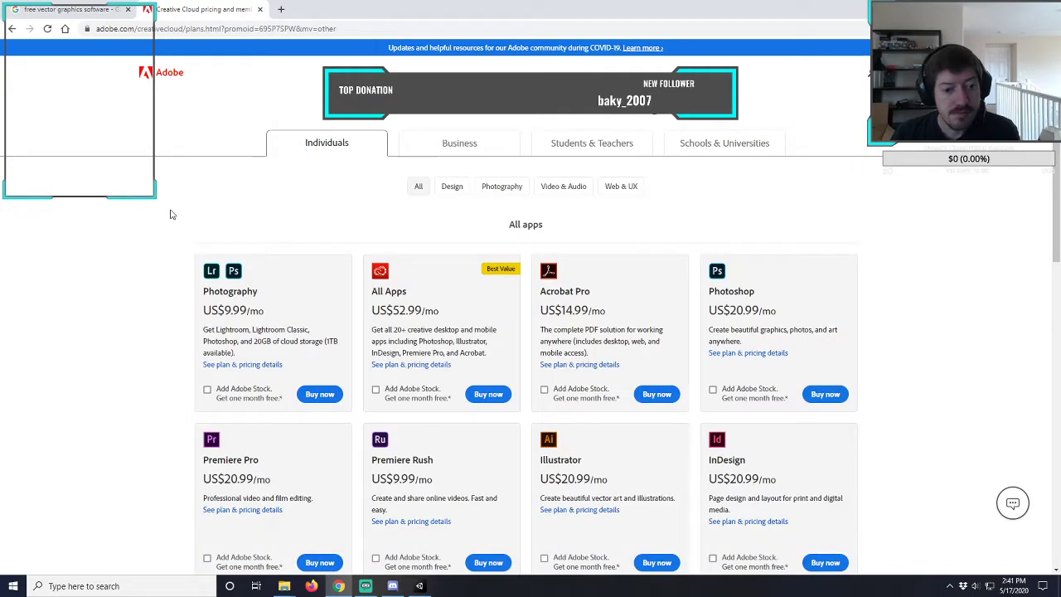
pyautogui.scroll(-1, 172, 215)
pyautogui.scroll(-2, 172, 214)
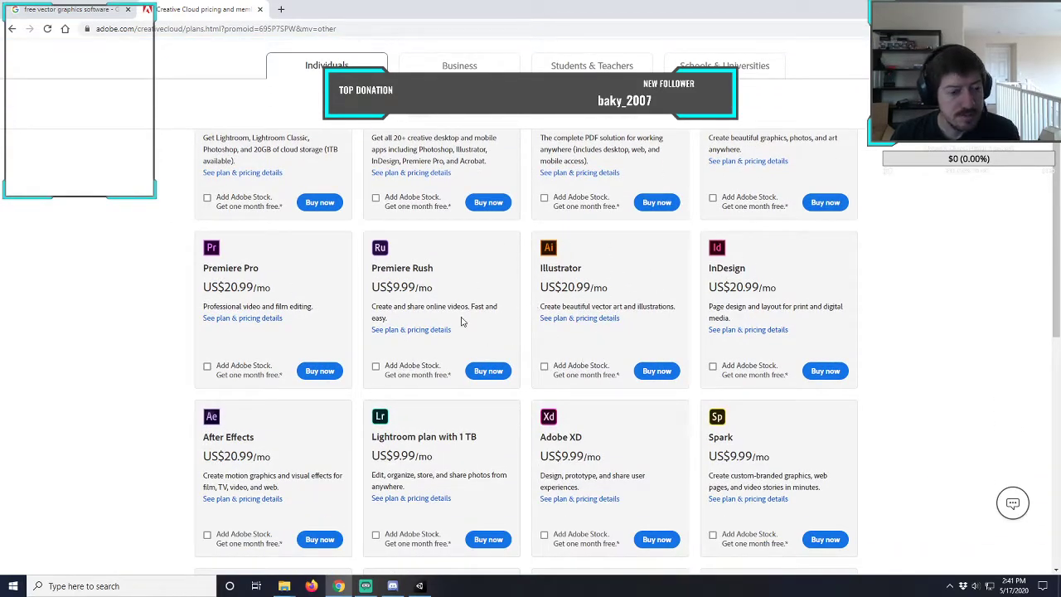
pyautogui.scroll(2, 133, 282)
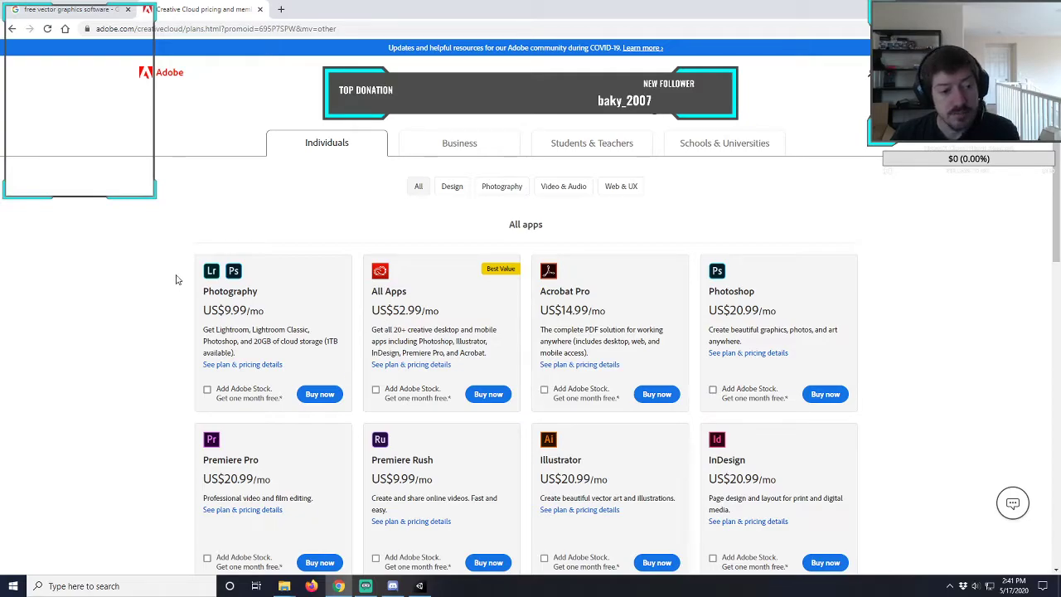
pyautogui.scroll(-2, 171, 276)
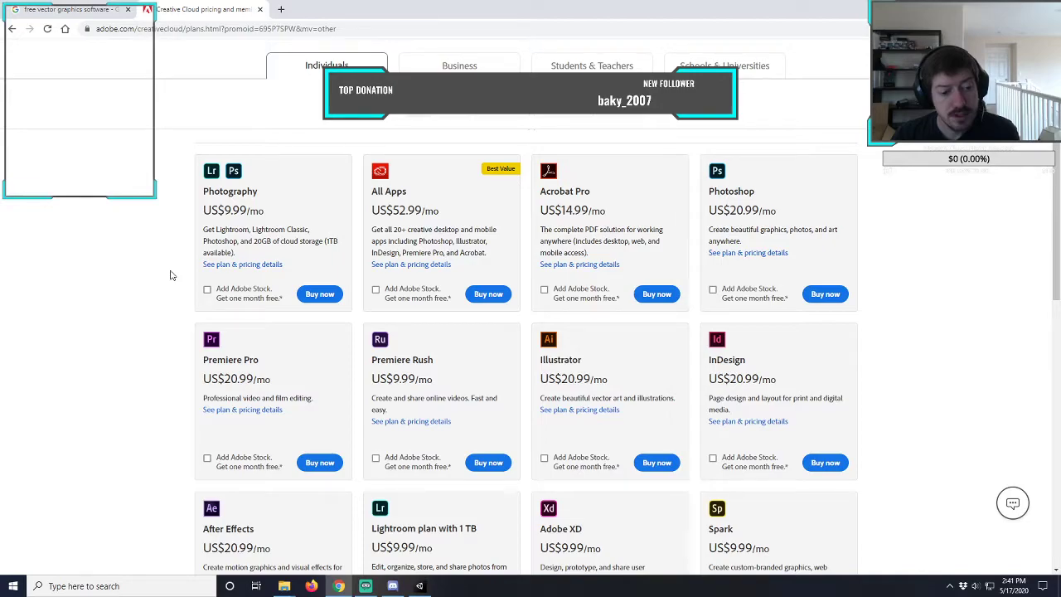
pyautogui.scroll(2, 172, 275)
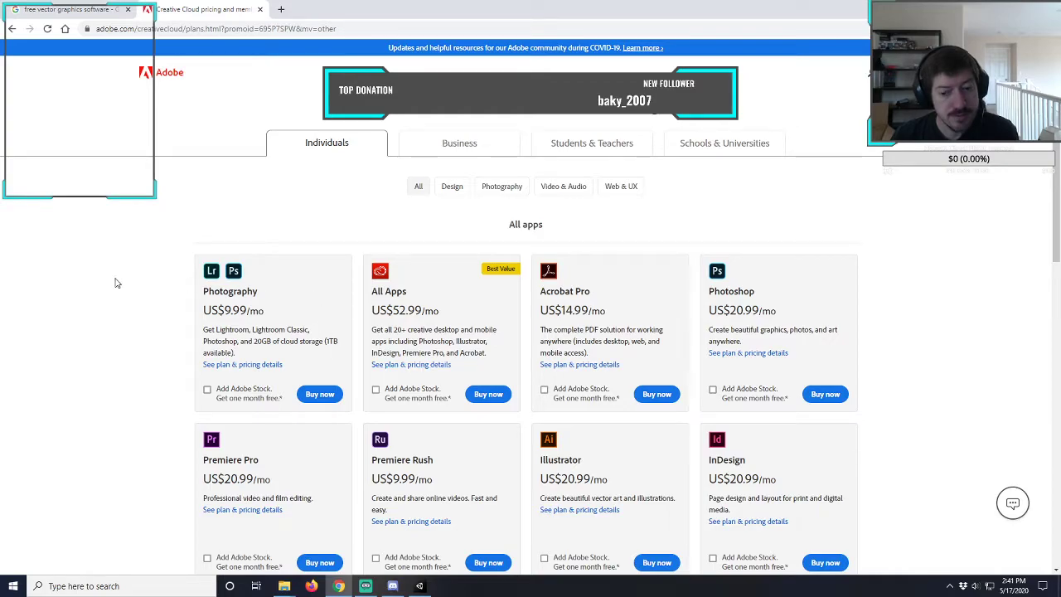
# - Compare the individual single-app plans, including Illustrator and Animate, across the Creative Cloud pricing list
pyautogui.scroll(-5, 116, 284)
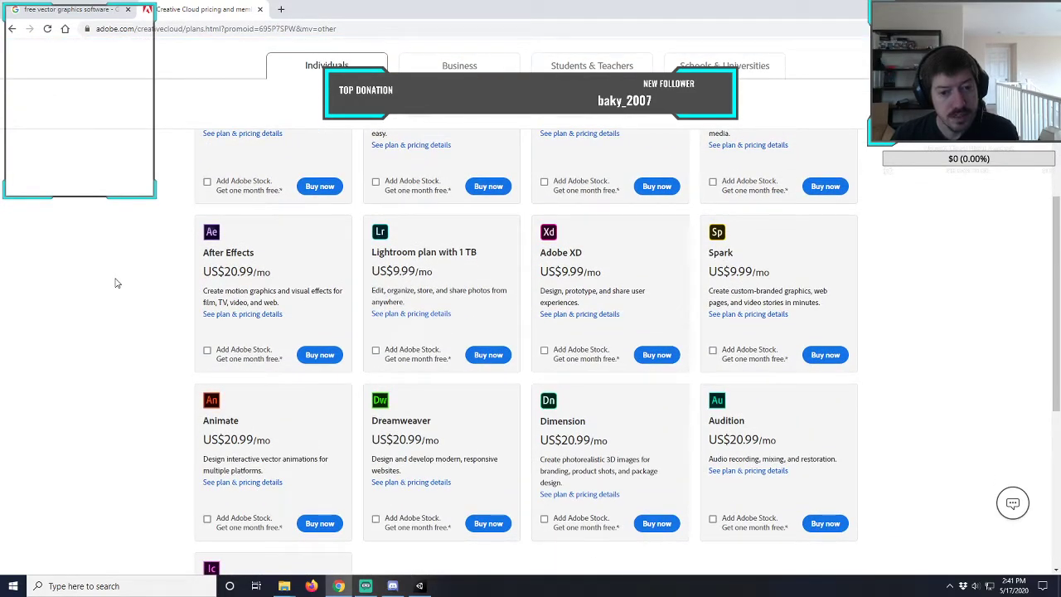
pyautogui.scroll(1, 152, 324)
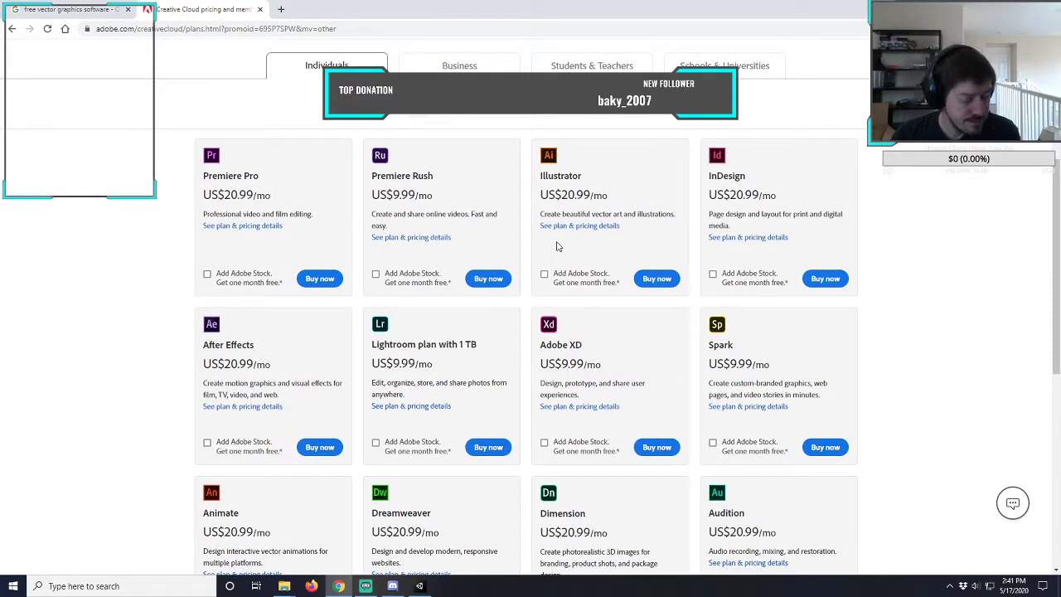
pyautogui.scroll(-2, 175, 299)
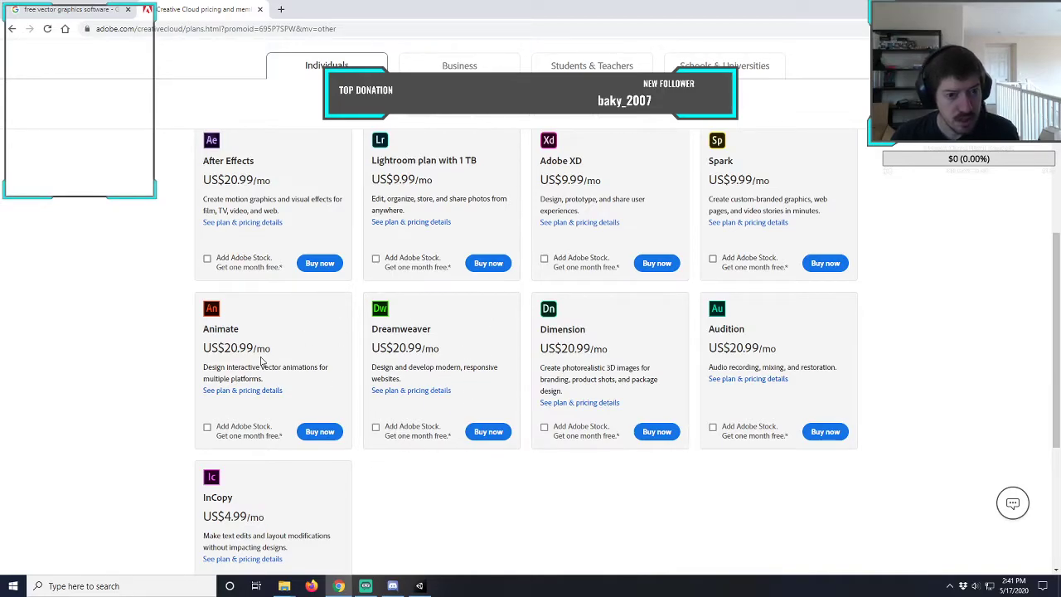
pyautogui.scroll(3, 269, 380)
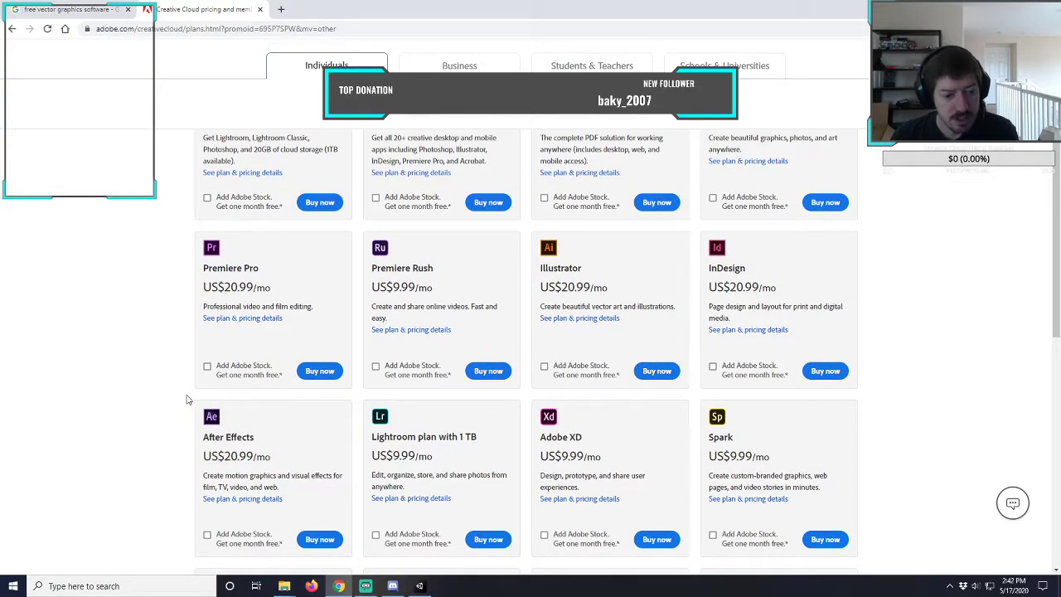
pyautogui.scroll(-2, 186, 399)
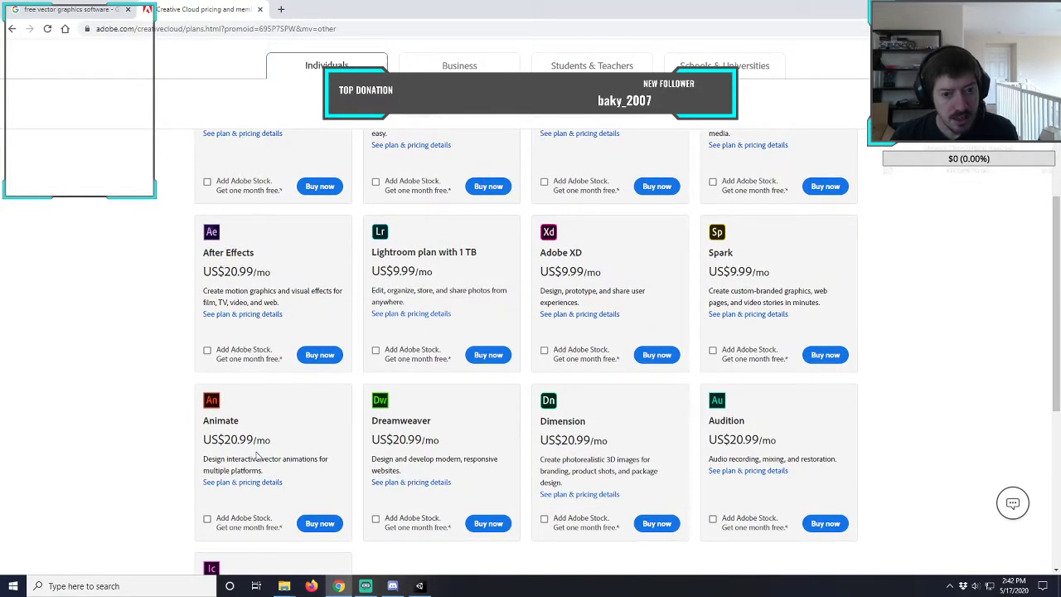
pyautogui.scroll(2, 257, 452)
pyautogui.scroll(2, 112, 321)
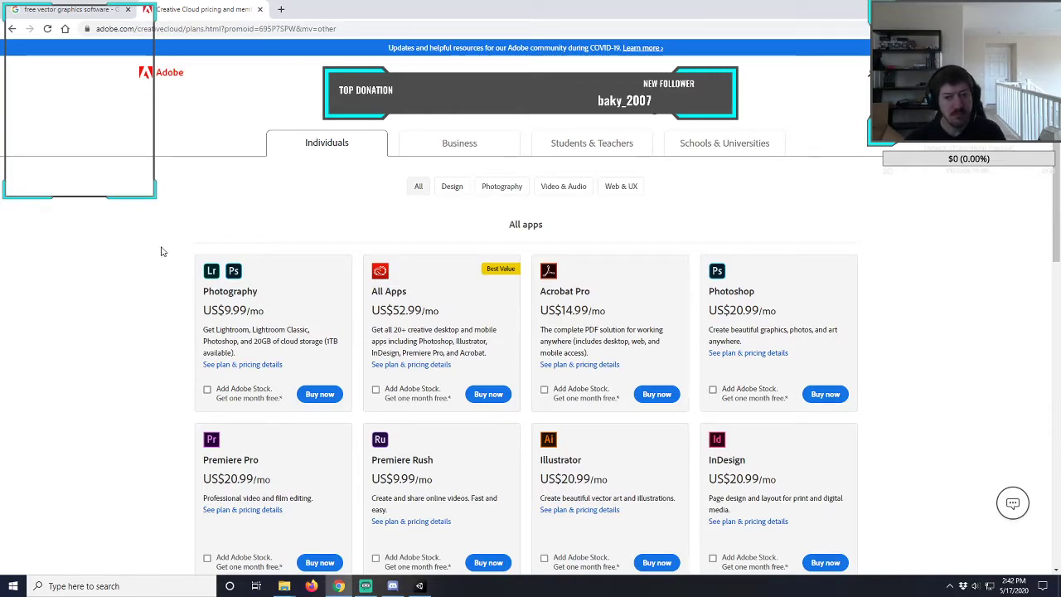
# - Close the Adobe pricing page, restore the browser window to its smaller size and return to the start of the Google results
pyautogui.click(260, 11)
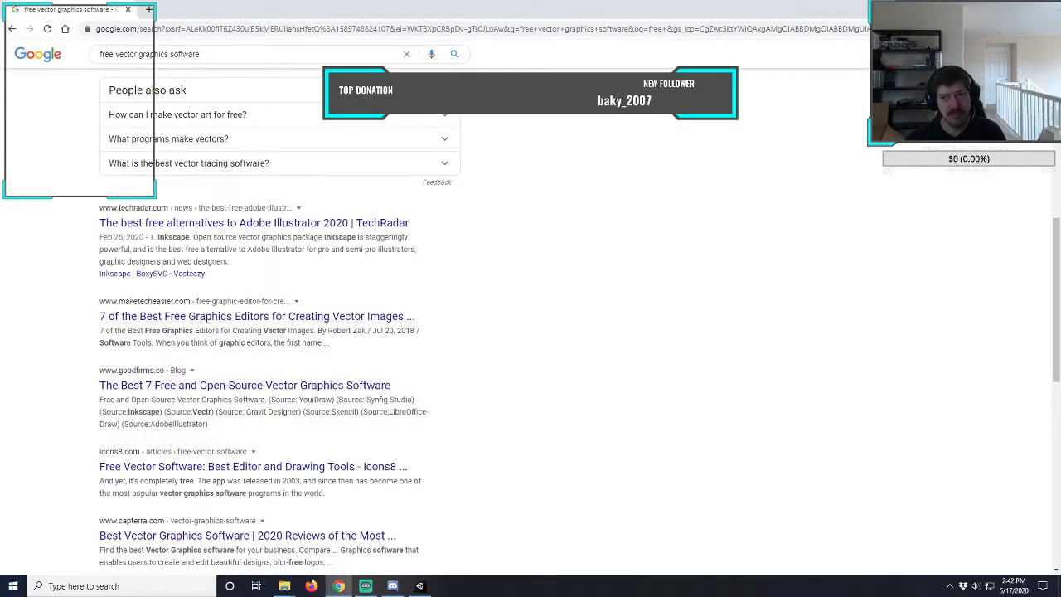
pyautogui.press('super+Down')
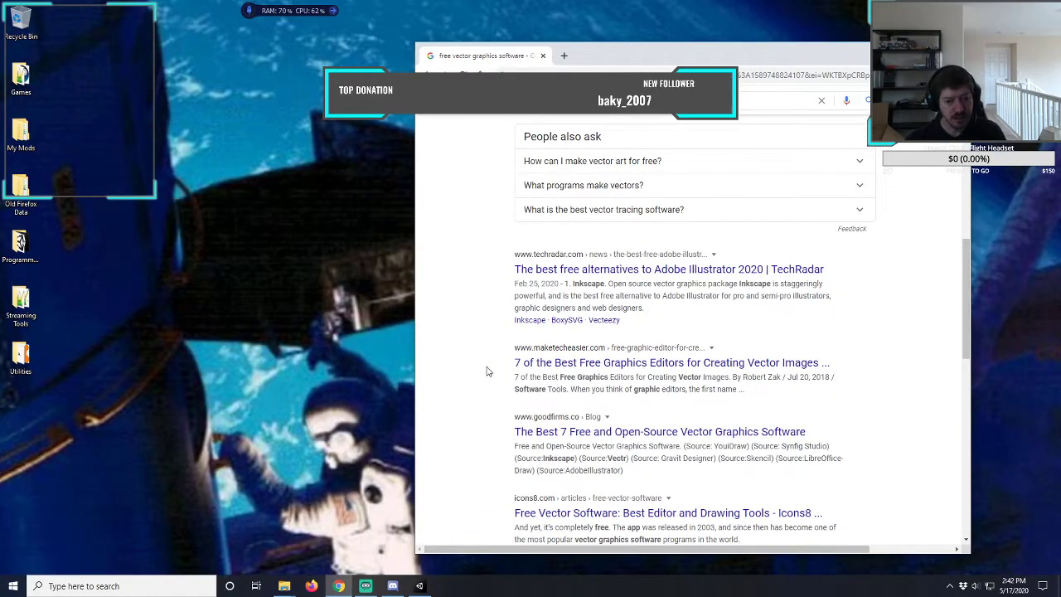
pyautogui.scroll(2, 487, 371)
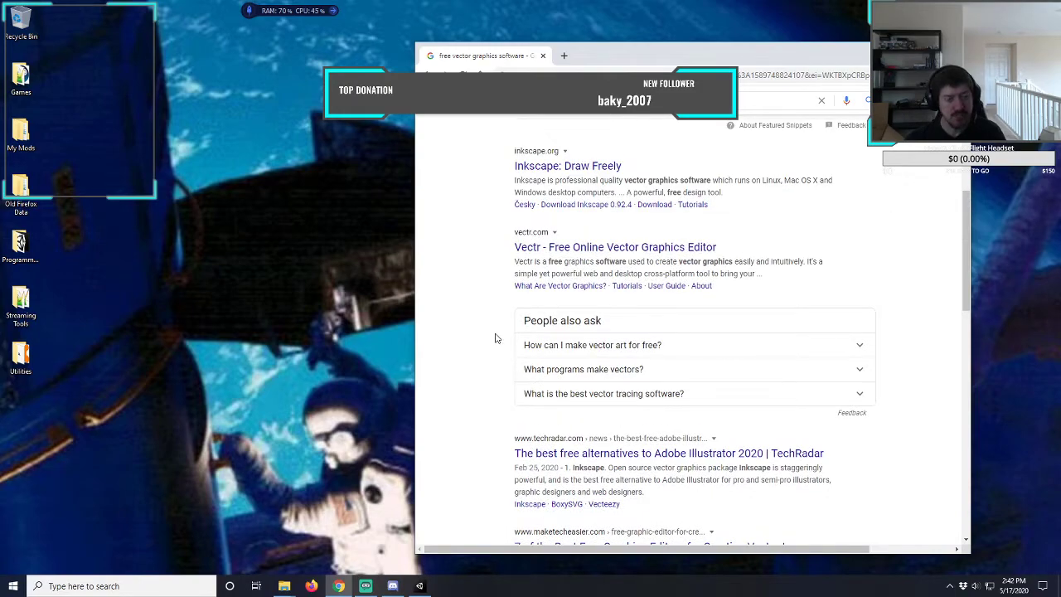
pyautogui.scroll(3, 495, 339)
pyautogui.scroll(1, 496, 338)
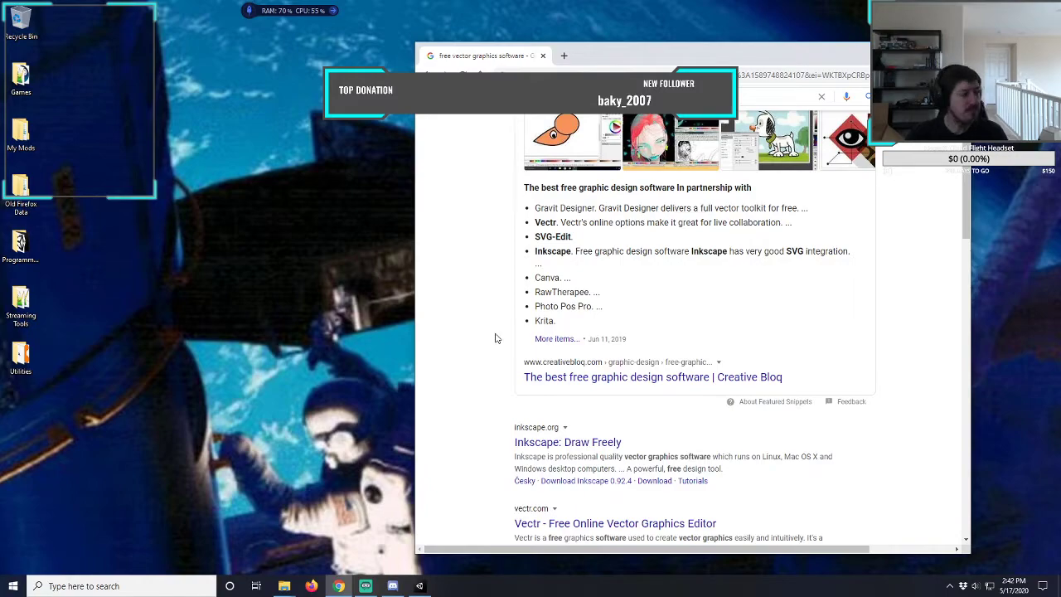
pyautogui.scroll(2, 503, 364)
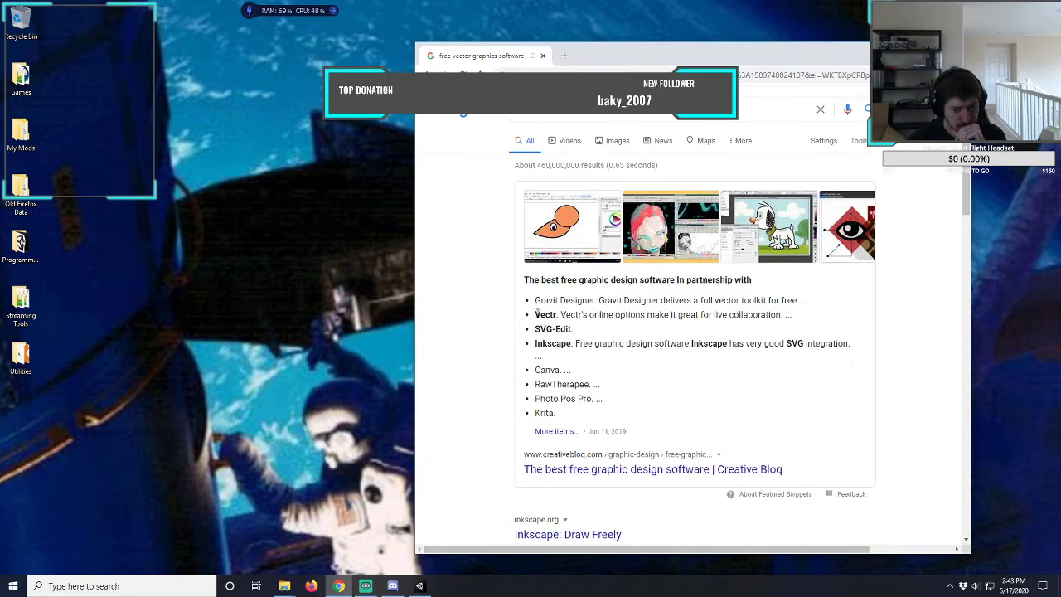
# - Open Creative Bloq's "The best free graphic design software" article in a new tab and read up to its vector art section
pyautogui.rightClick(628, 471)
pyautogui.click(662, 481)
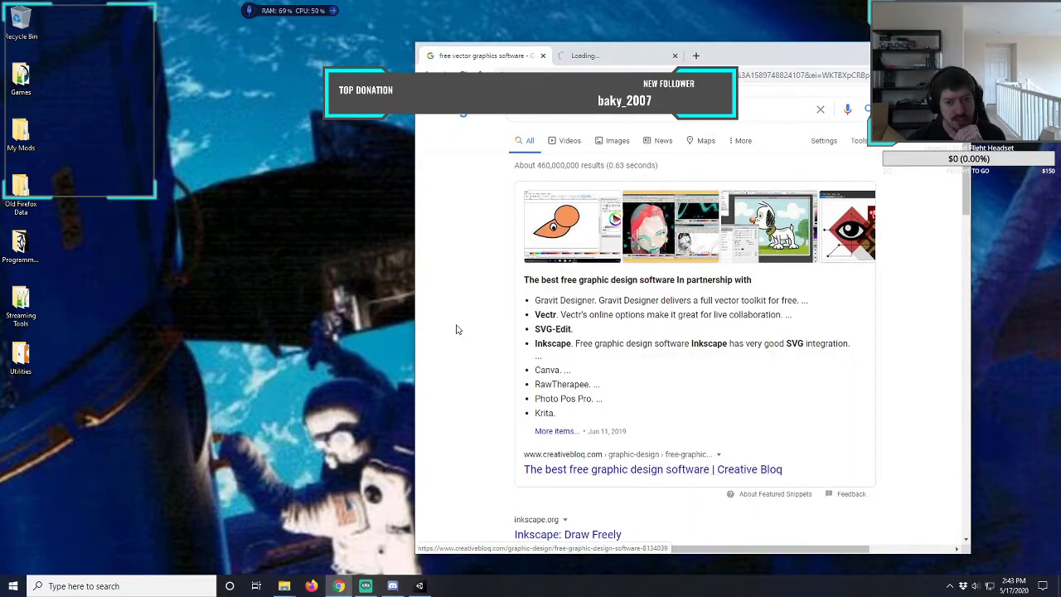
pyautogui.click(621, 56)
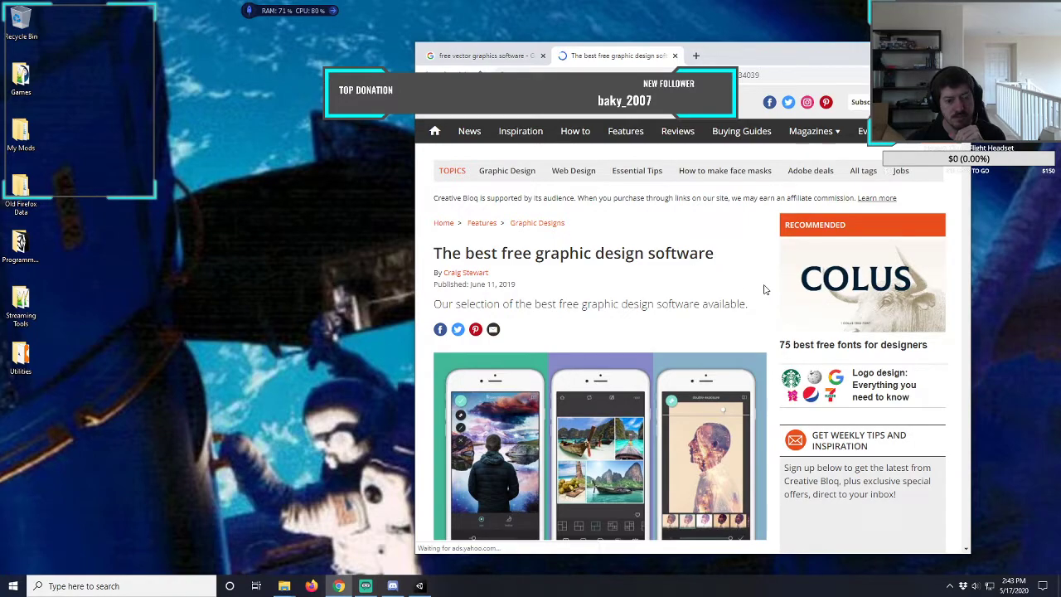
pyautogui.scroll(-5, 769, 303)
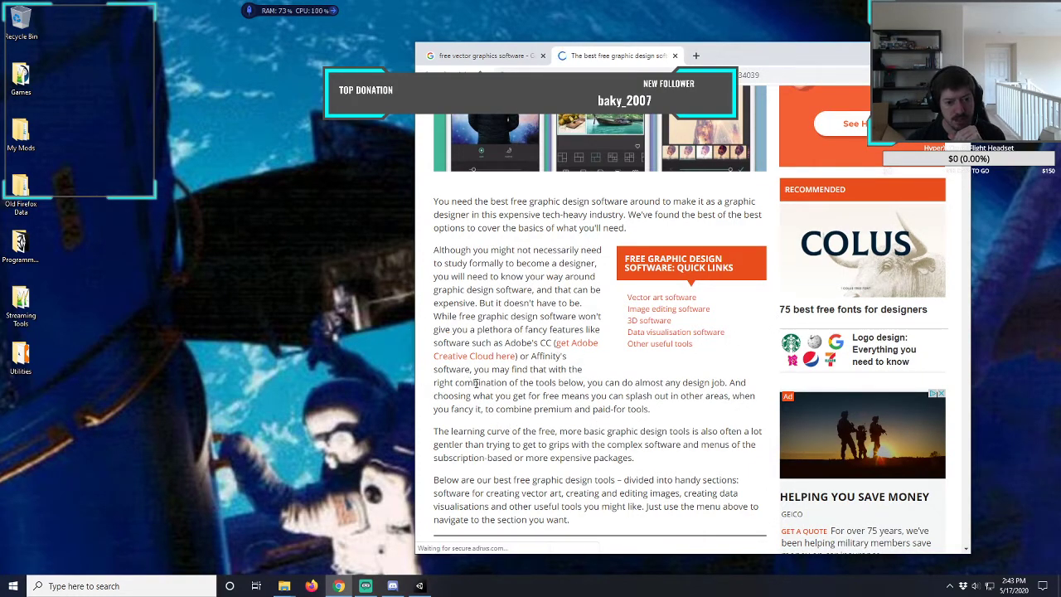
pyautogui.scroll(-1, 535, 365)
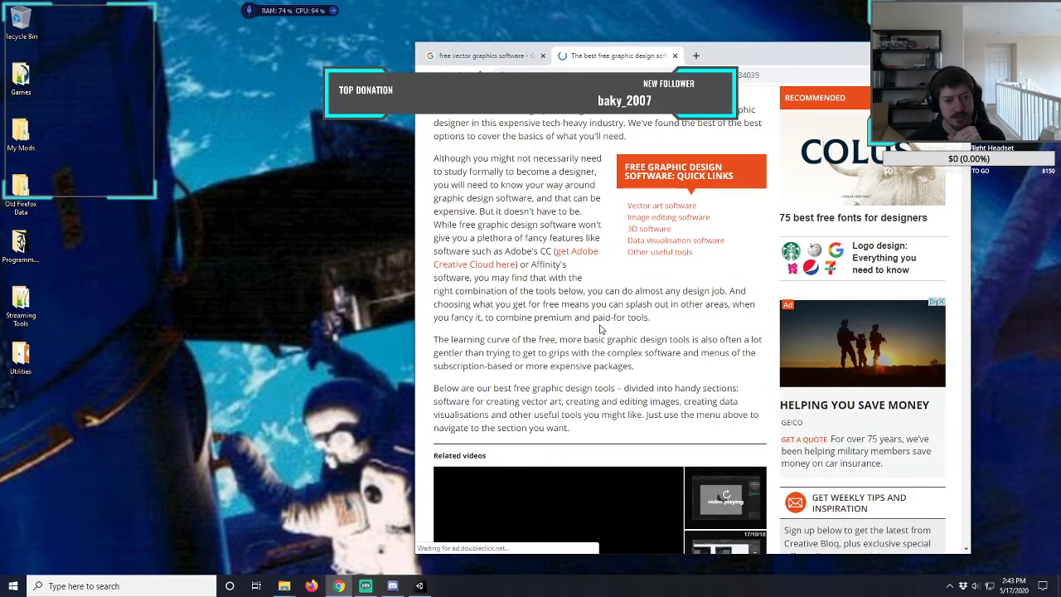
pyautogui.scroll(-5, 603, 327)
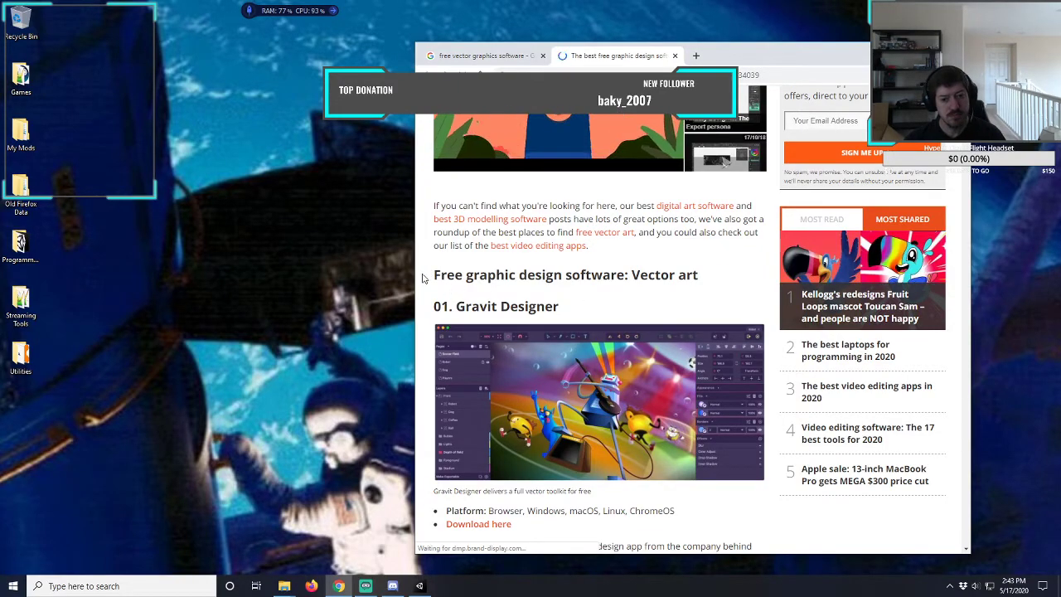
# - Read the article's review of Gravit Designer, including its platforms and free version
pyautogui.scroll(-1, 422, 279)
pyautogui.scroll(-1, 422, 278)
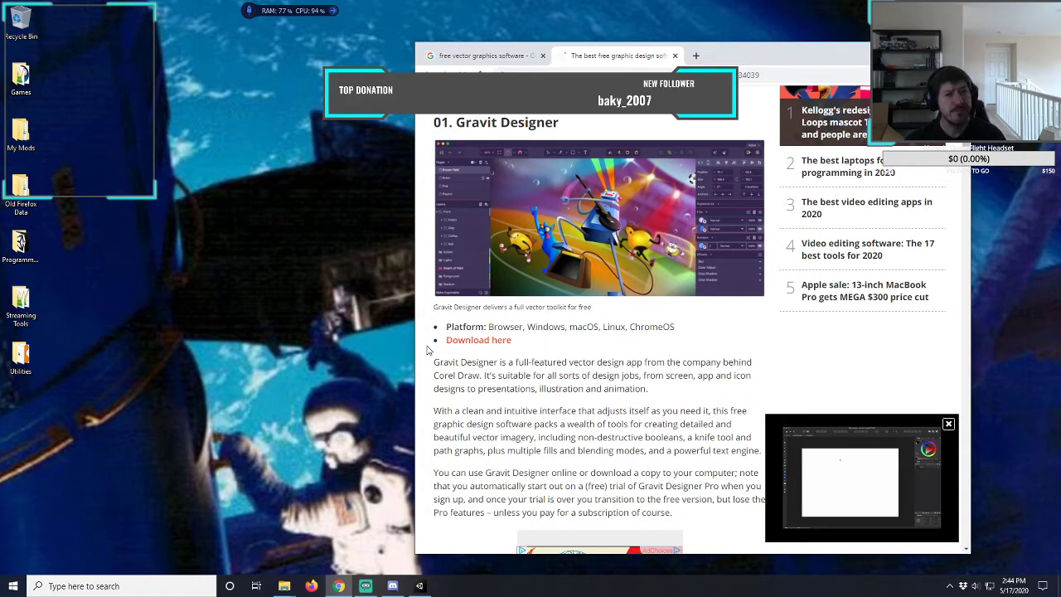
pyautogui.scroll(-3, 428, 351)
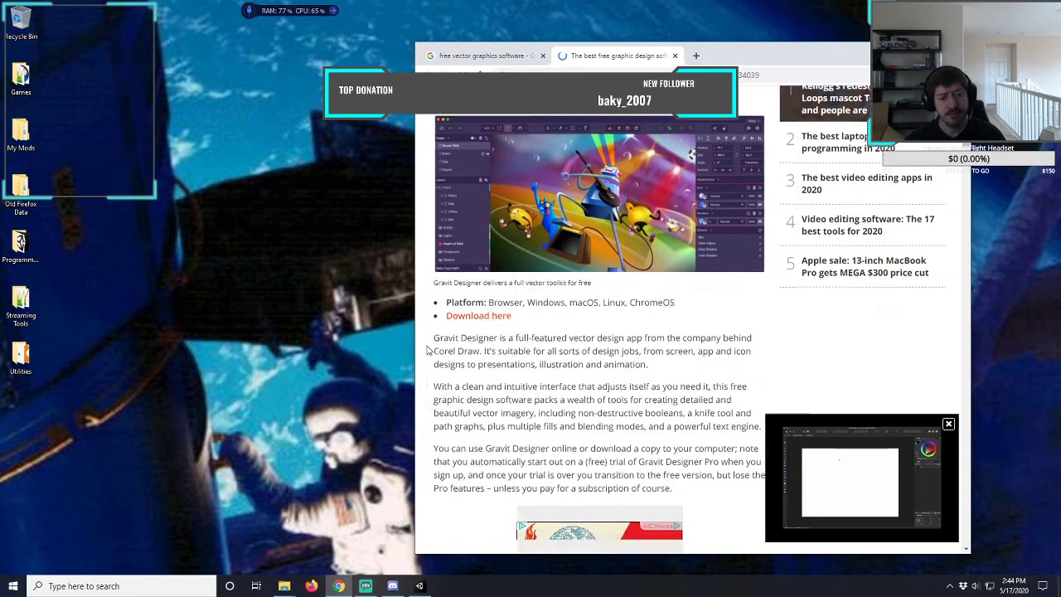
pyautogui.scroll(-3, 428, 350)
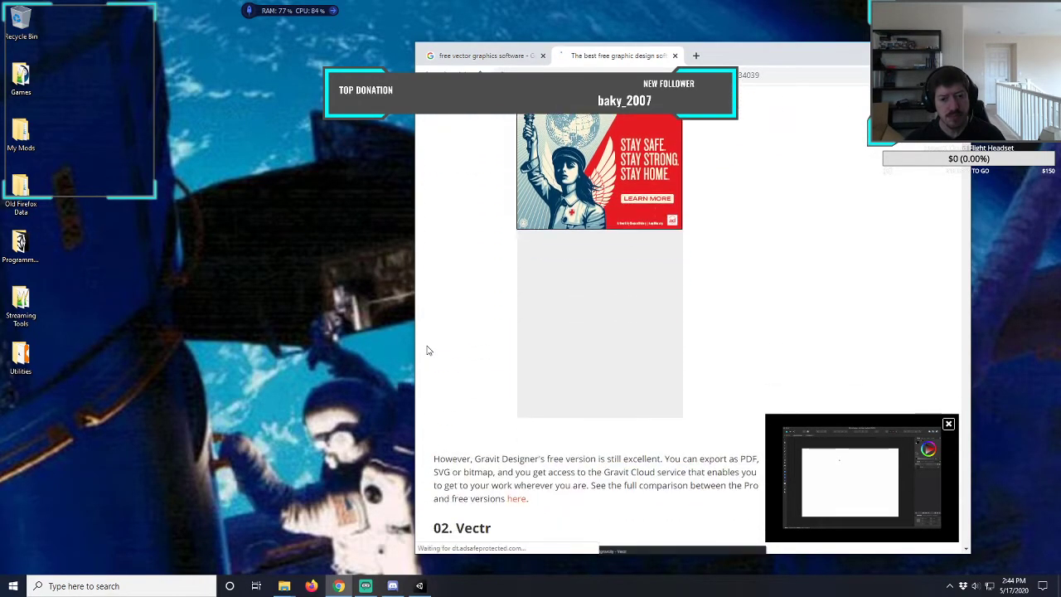
pyautogui.scroll(-3, 427, 350)
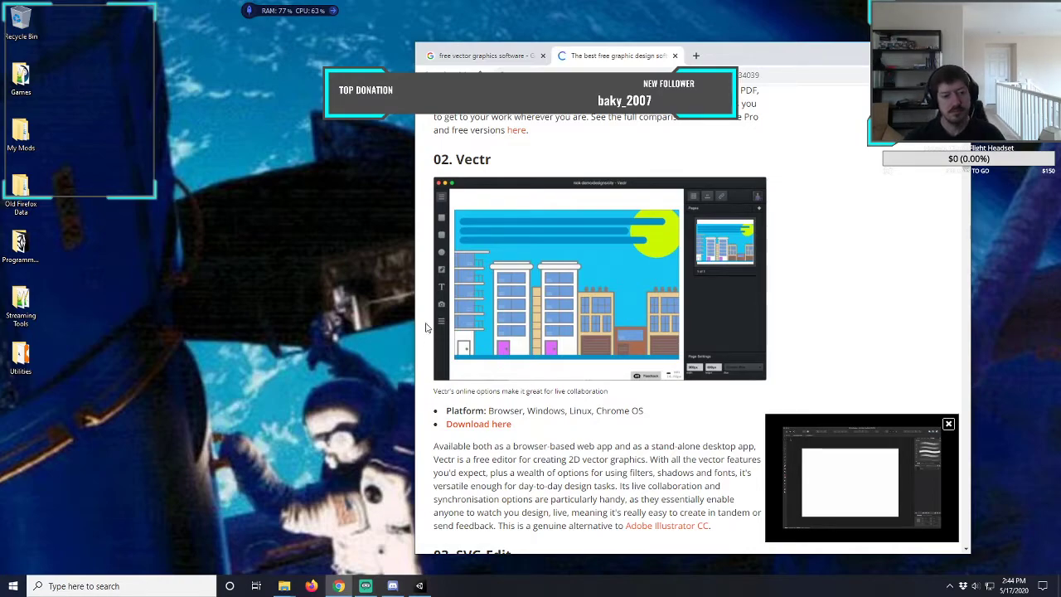
# - Read on through the article's entries for Vectr, SVG-Edit and the remaining vector tools up to Canva
pyautogui.scroll(-2, 426, 328)
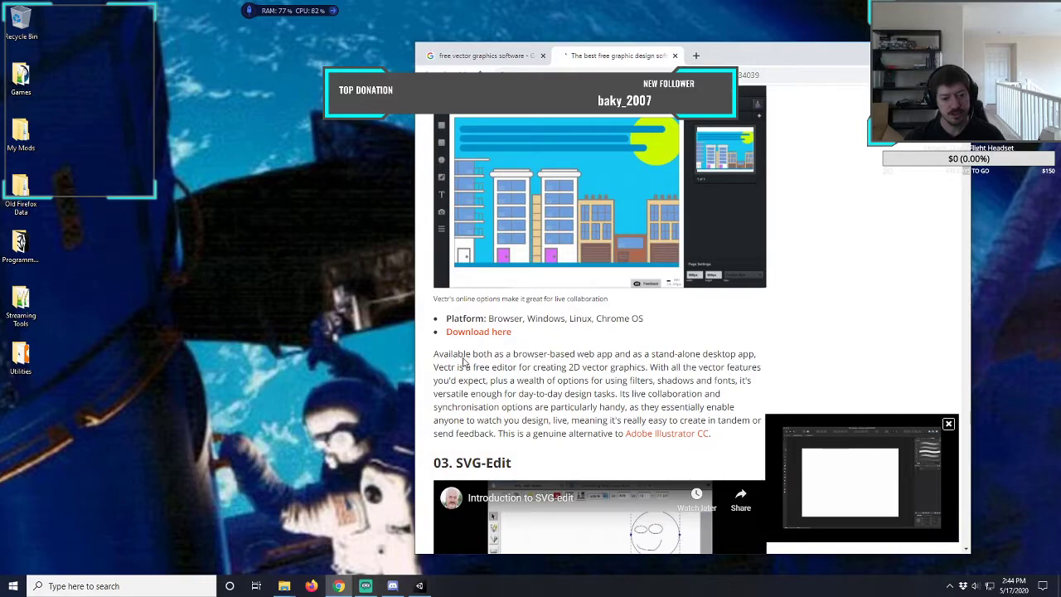
pyautogui.scroll(-3, 425, 333)
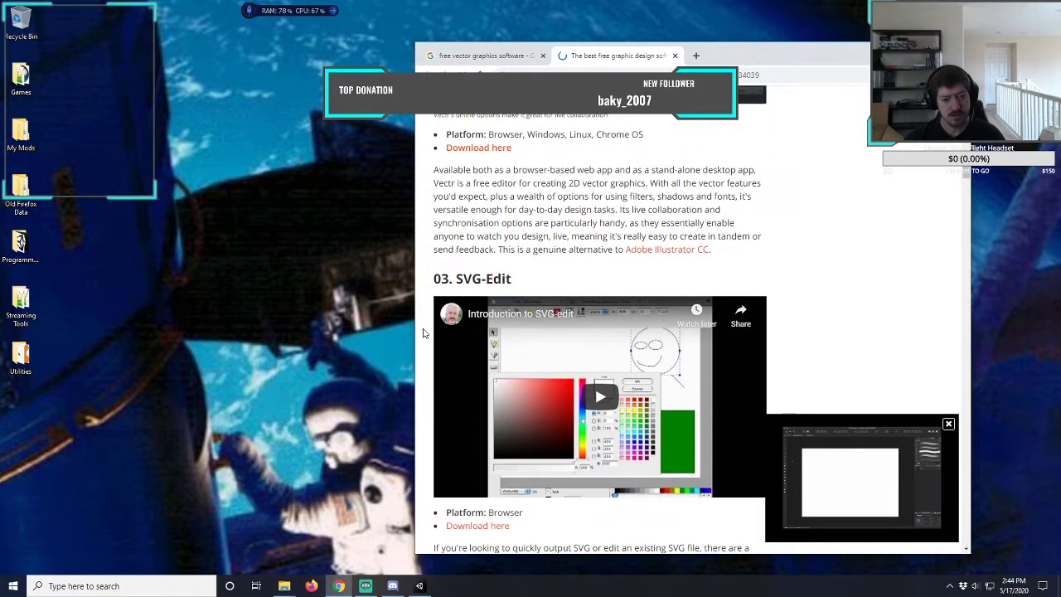
pyautogui.scroll(-1, 423, 333)
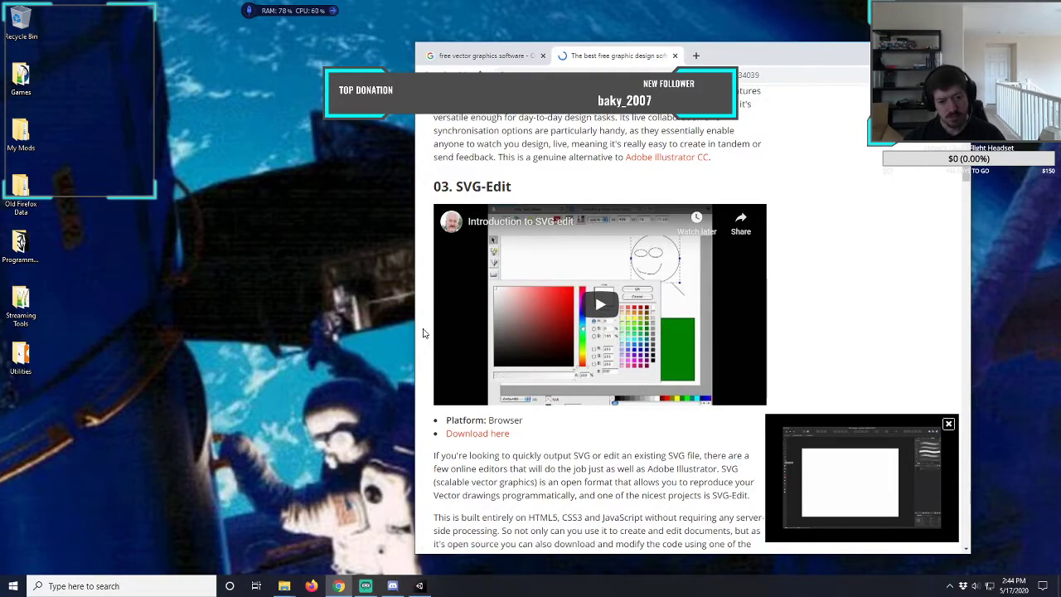
pyautogui.scroll(-8, 423, 334)
pyautogui.scroll(-5, 423, 333)
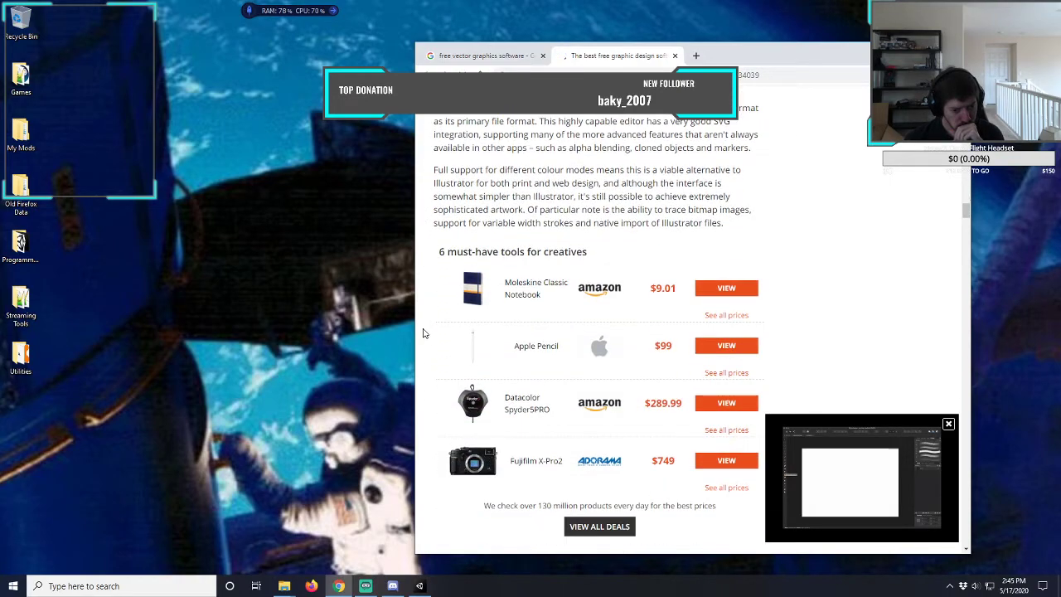
pyautogui.scroll(-5, 423, 332)
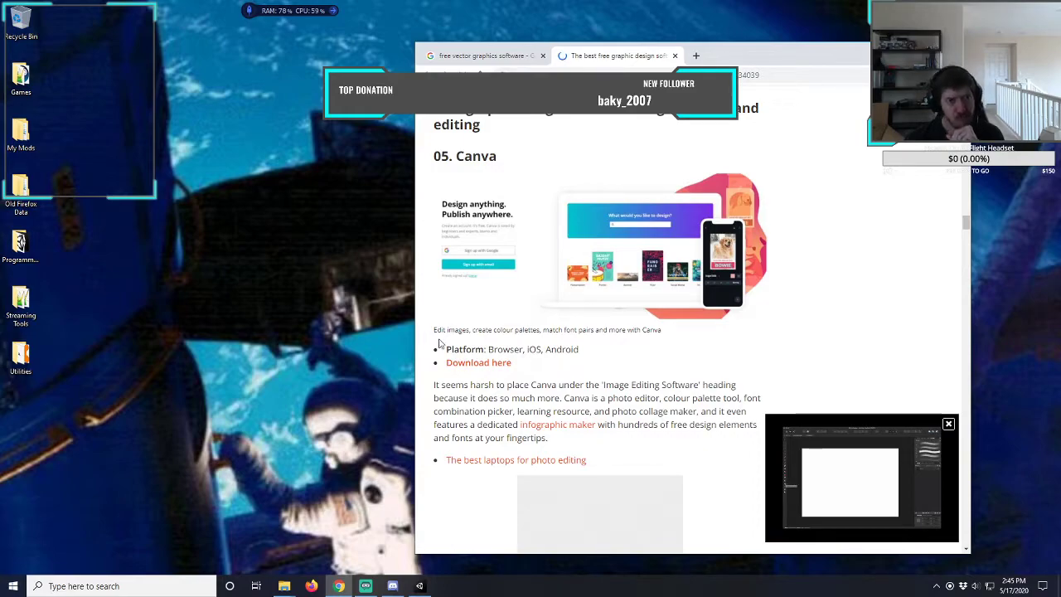
# - Close the Creative Bloq article and look over the Inkscape and Vectr entries in the search results
pyautogui.click(675, 55)
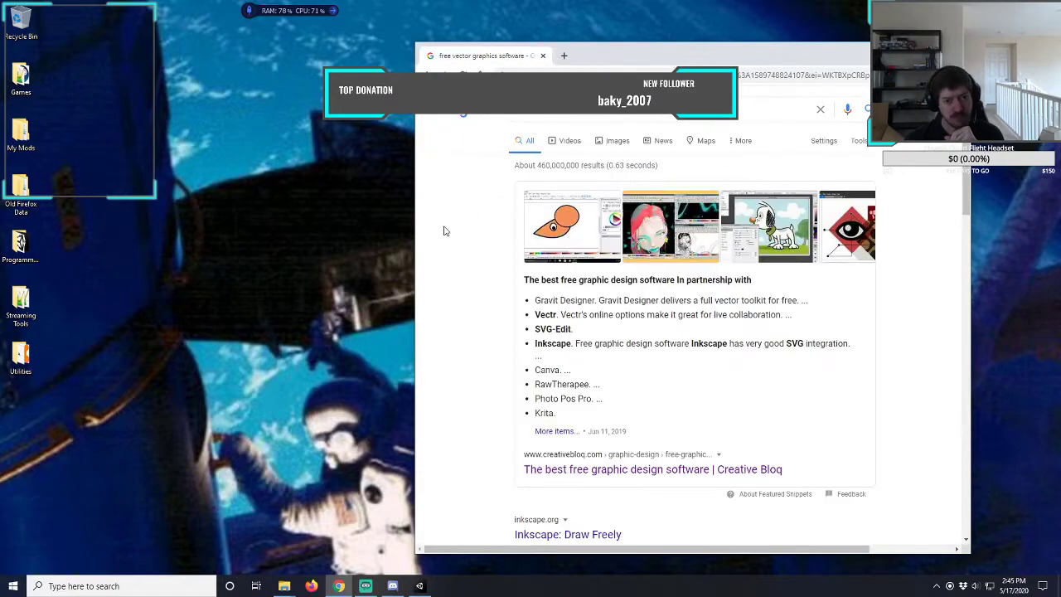
pyautogui.scroll(-1, 500, 274)
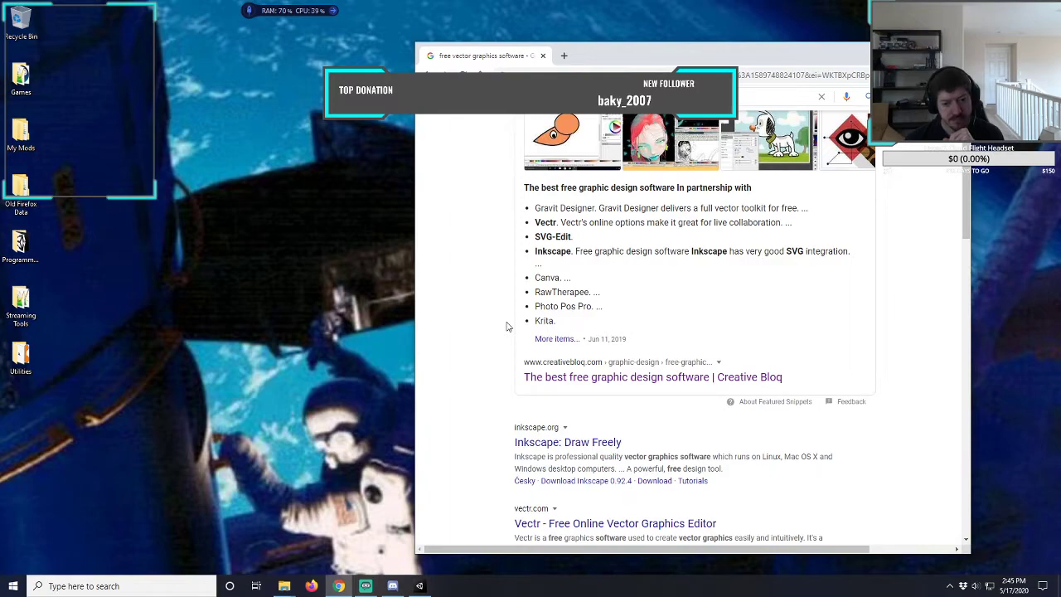
pyautogui.scroll(-2, 507, 325)
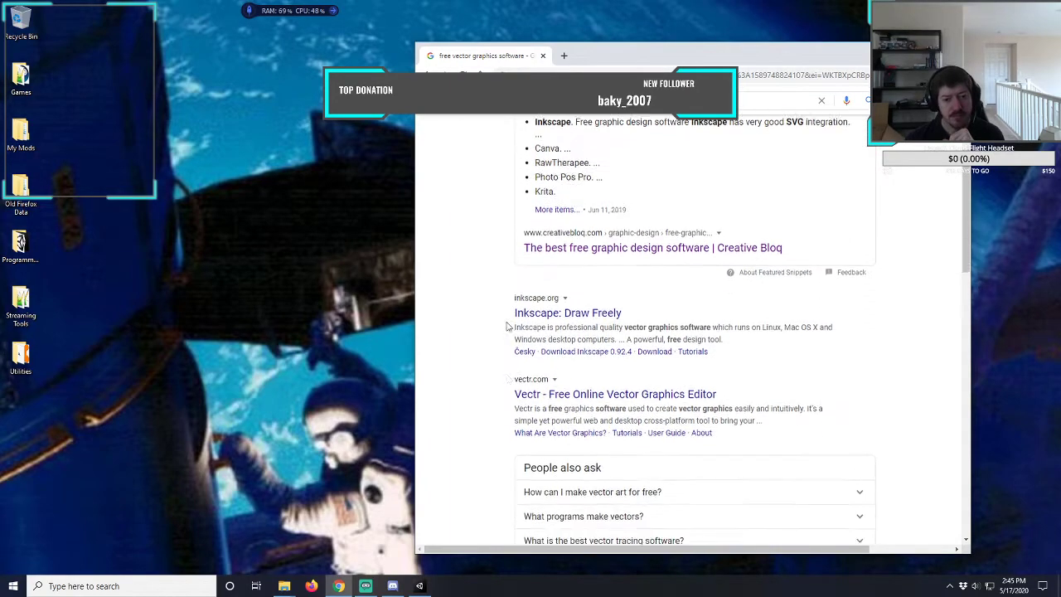
pyautogui.scroll(-1, 507, 326)
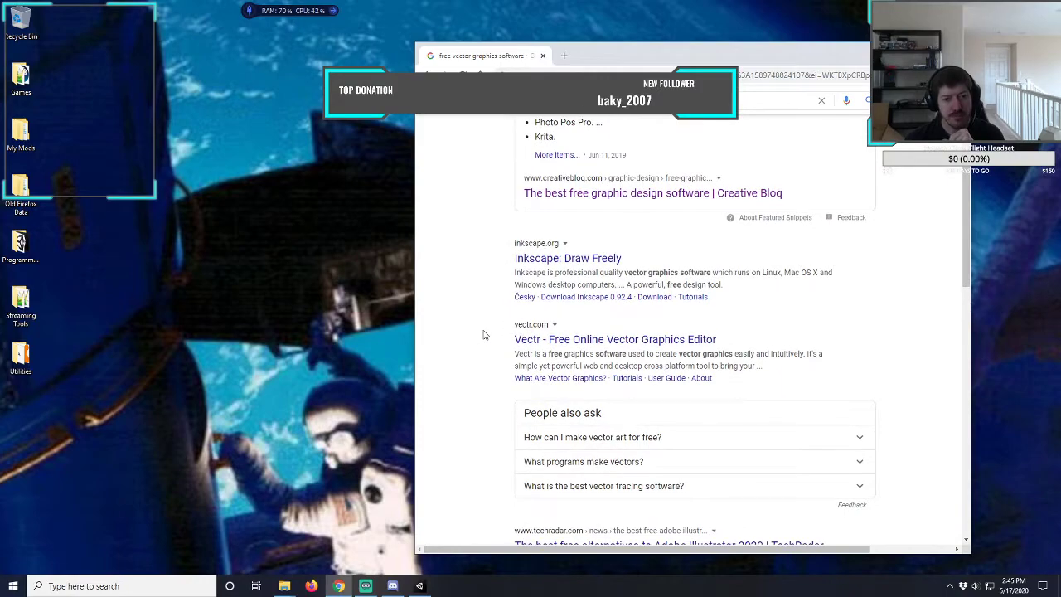
# - Open the Vectr website in a new tab and read its homepage sections on learning curve, real-time sharing and vector graphics
pyautogui.rightClick(571, 345)
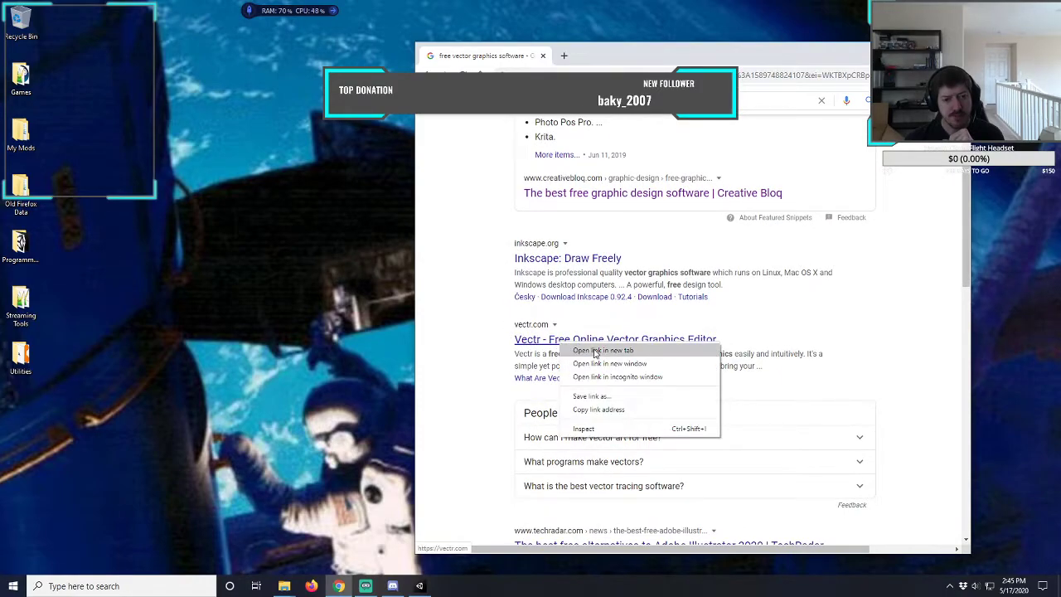
pyautogui.click(594, 352)
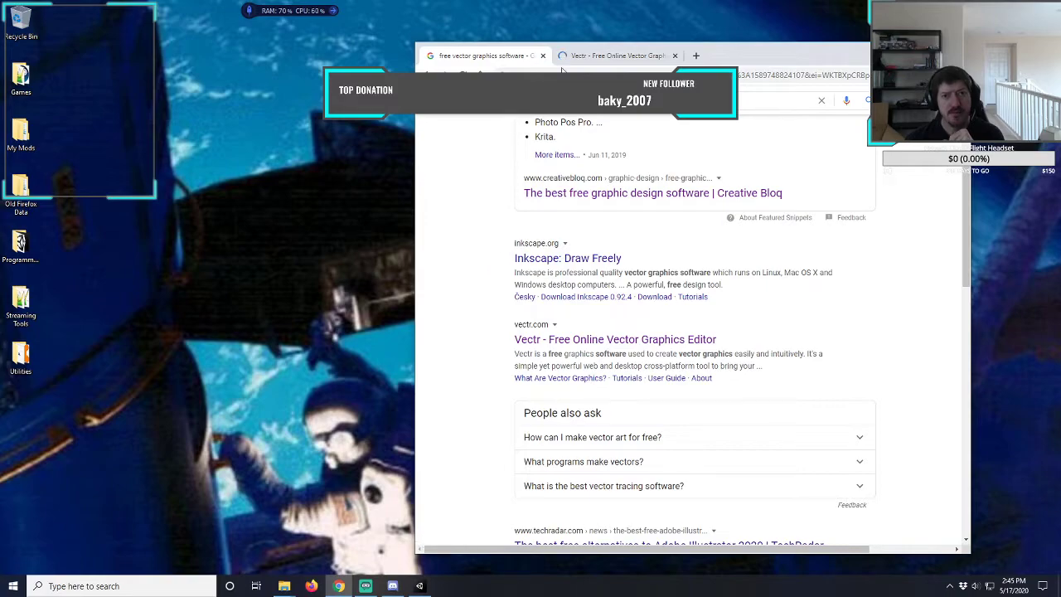
pyautogui.click(612, 58)
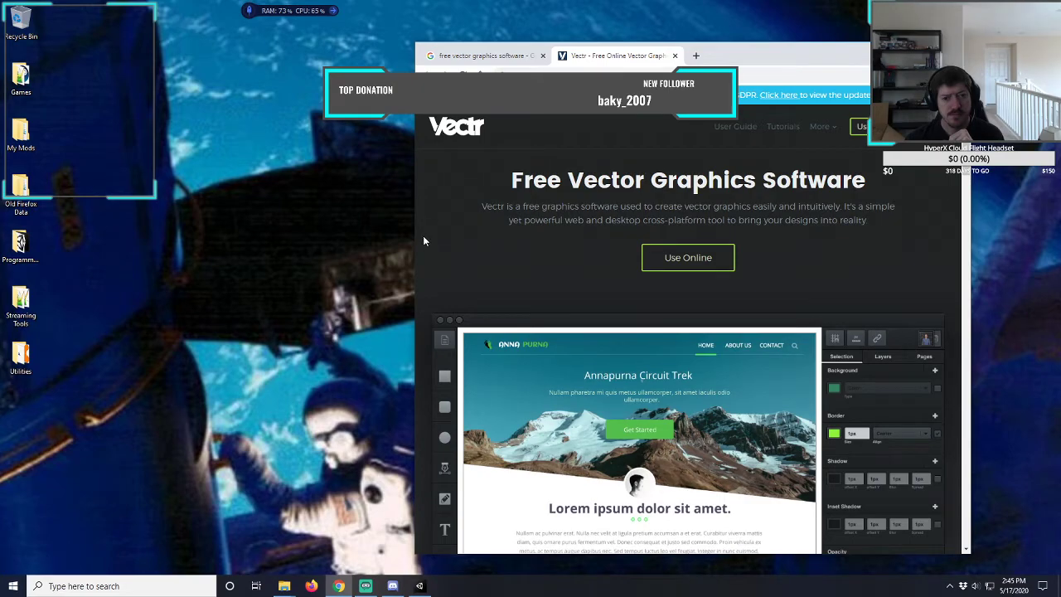
pyautogui.scroll(-2, 423, 240)
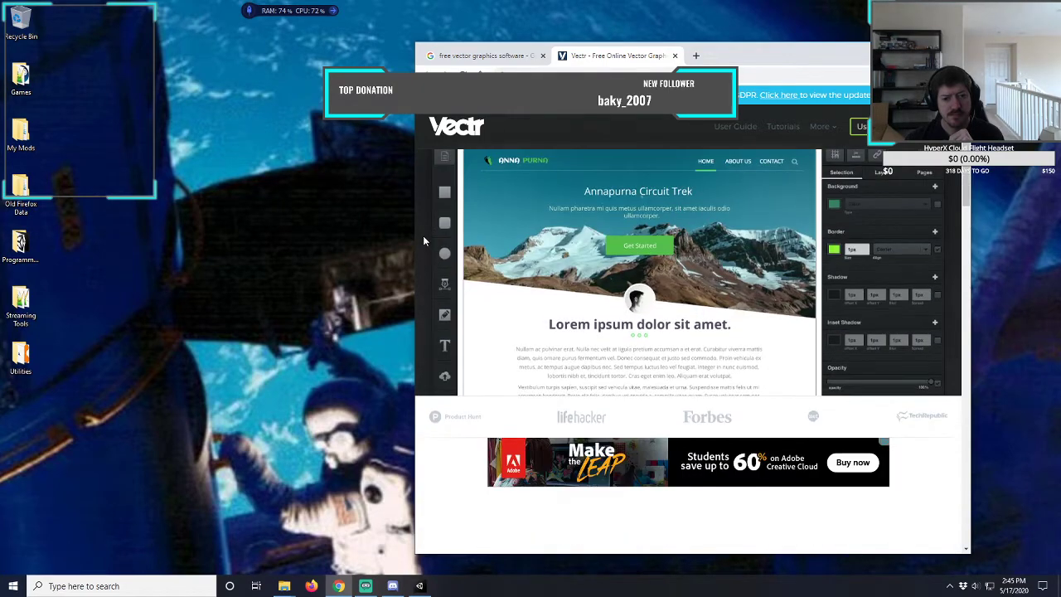
pyautogui.scroll(-4, 423, 240)
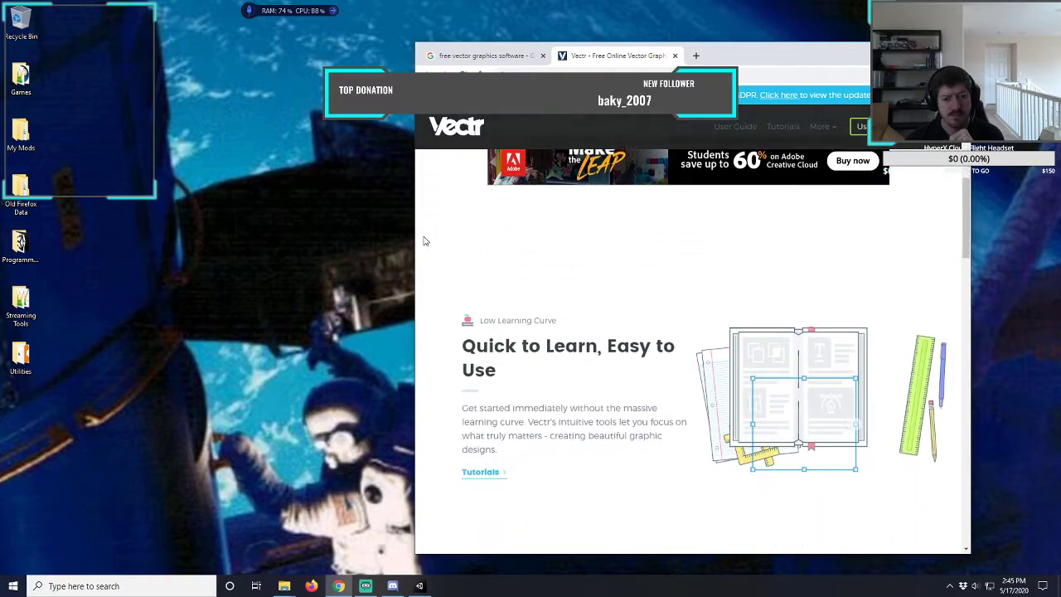
pyautogui.scroll(-1, 423, 240)
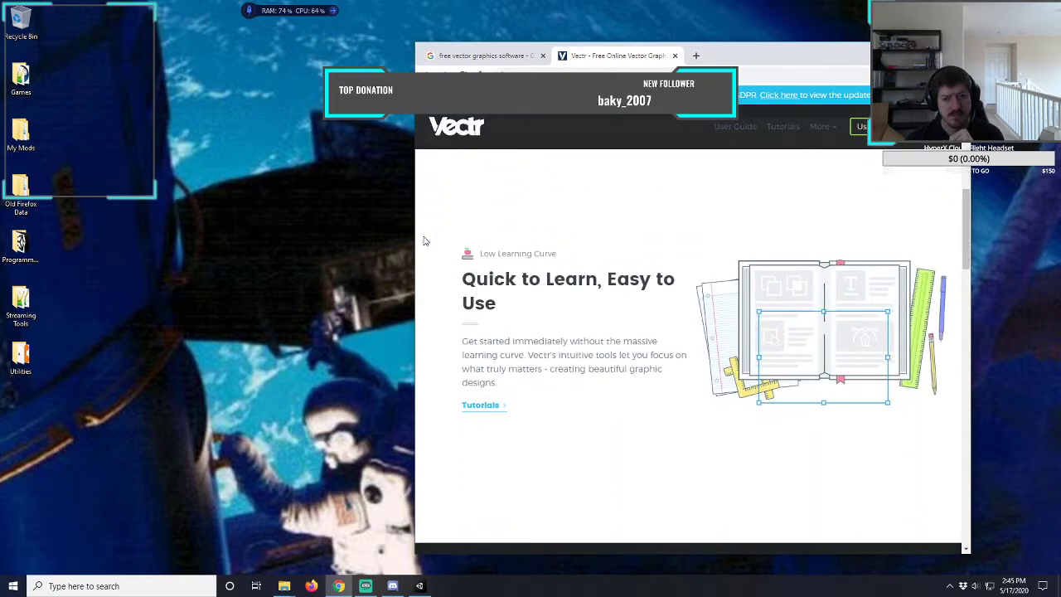
pyautogui.scroll(-6, 422, 241)
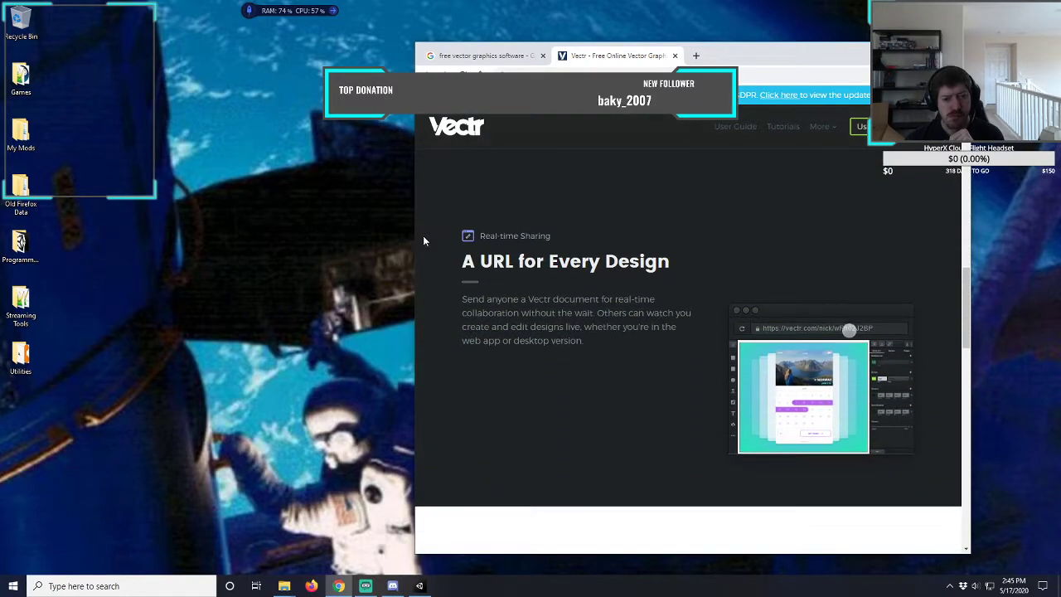
pyautogui.scroll(-1, 423, 240)
pyautogui.scroll(-3, 422, 240)
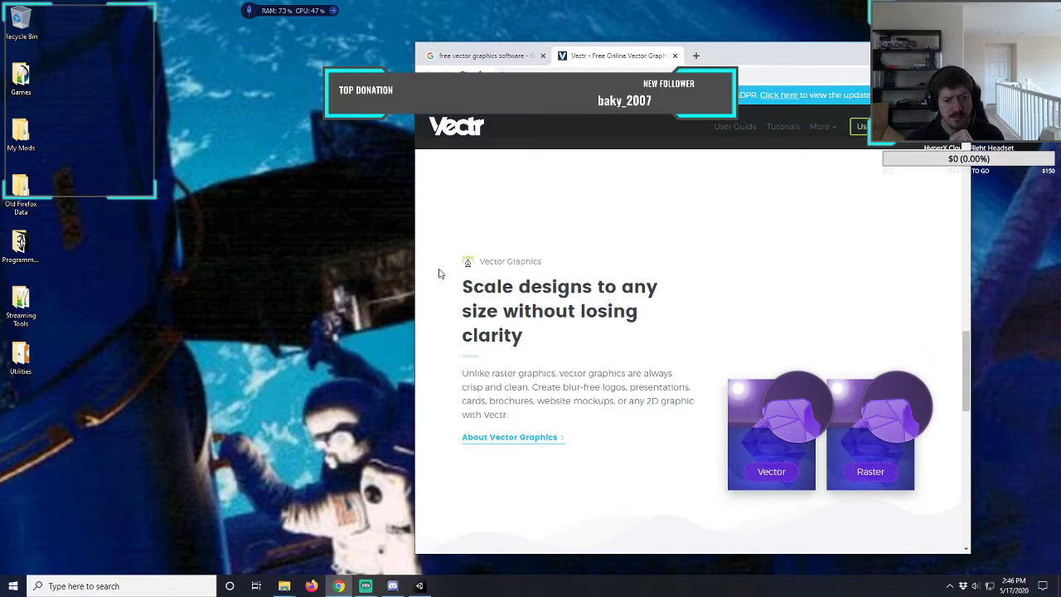
# - Read the Free Forever and Cross Platform sections of the Vectr homepage, down to the footer links
pyautogui.scroll(-1, 439, 274)
pyautogui.scroll(-3, 440, 273)
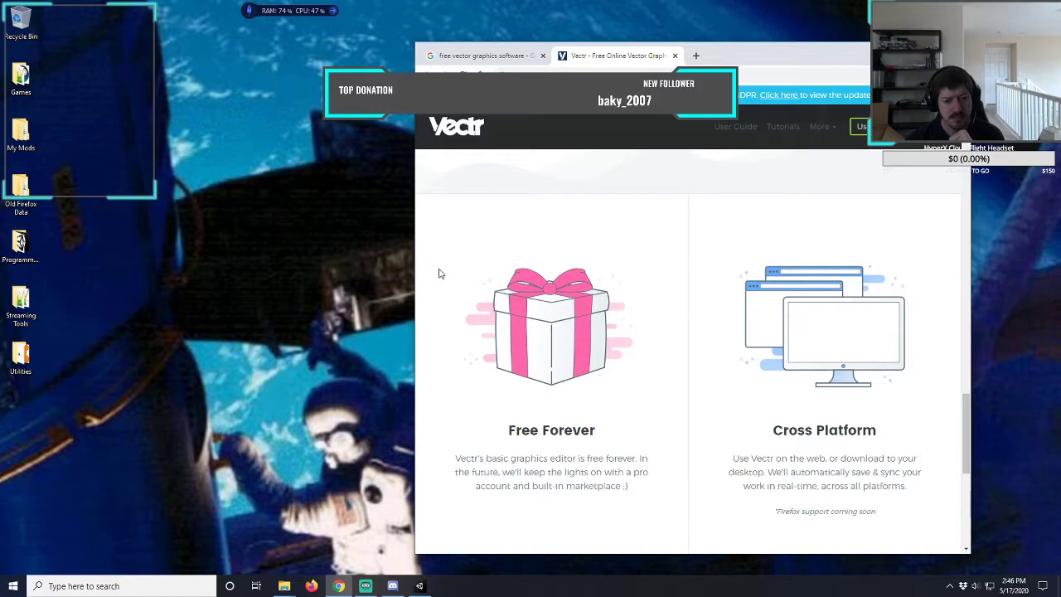
pyautogui.scroll(-1, 440, 274)
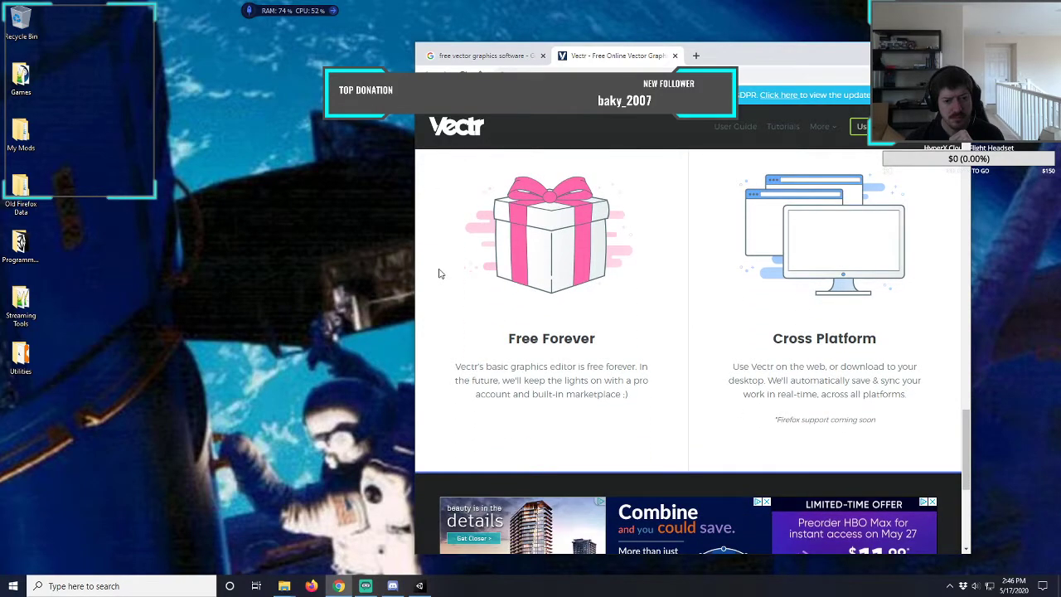
pyautogui.scroll(-2, 440, 273)
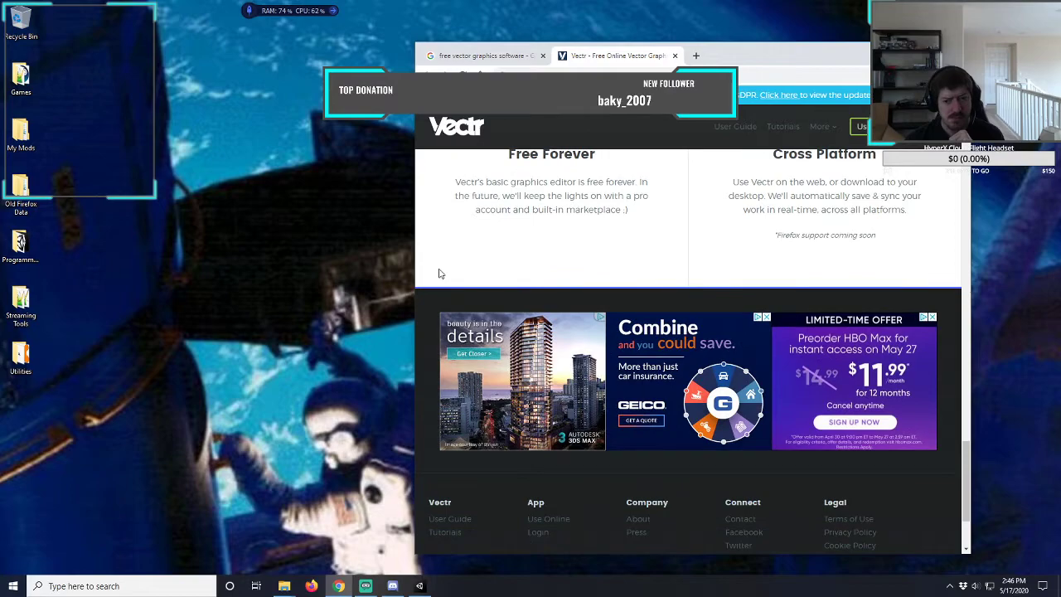
pyautogui.scroll(-2, 440, 273)
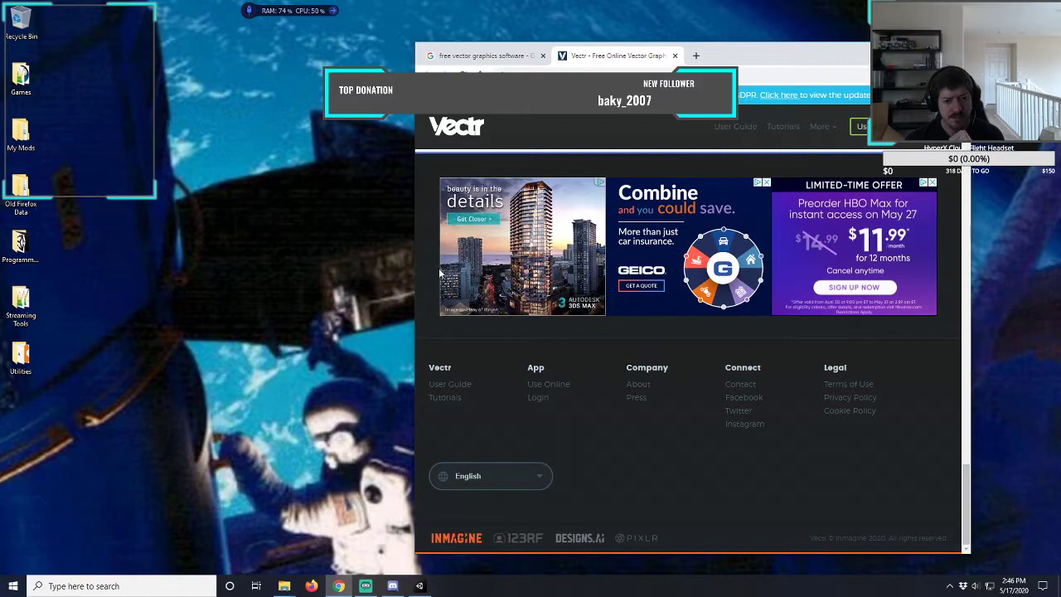
# - Look back over the Vectr homepage up to its "Free Vector Graphics Software" introduction
pyautogui.scroll(1, 440, 274)
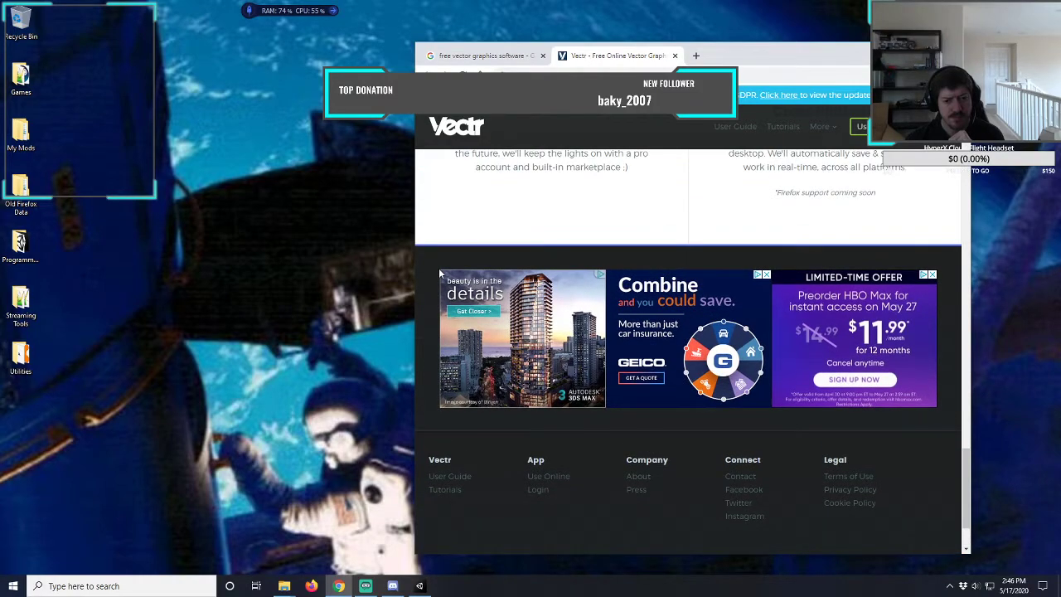
pyautogui.scroll(8, 441, 273)
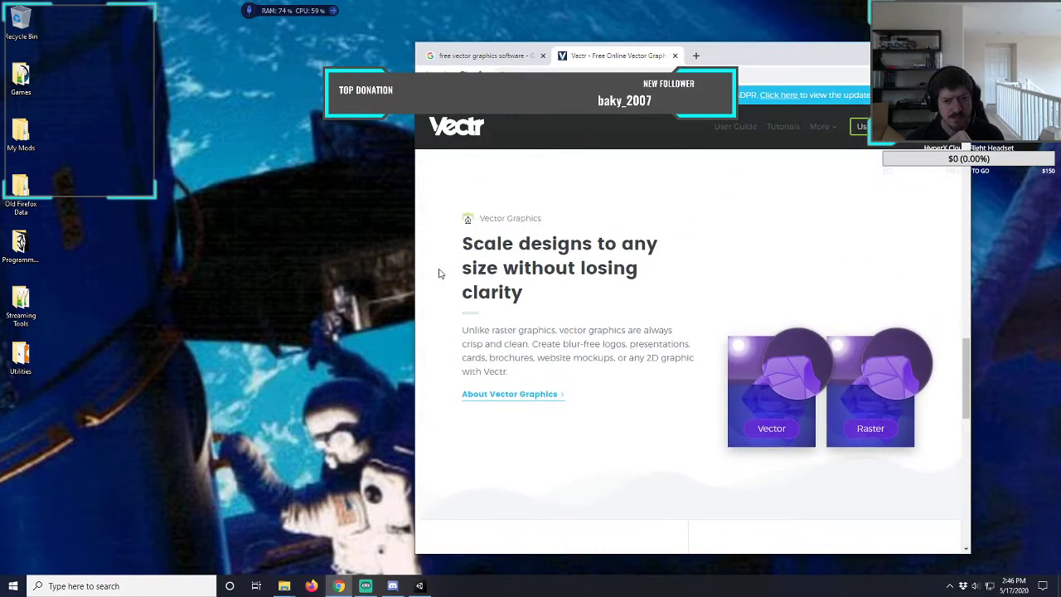
pyautogui.scroll(8, 440, 274)
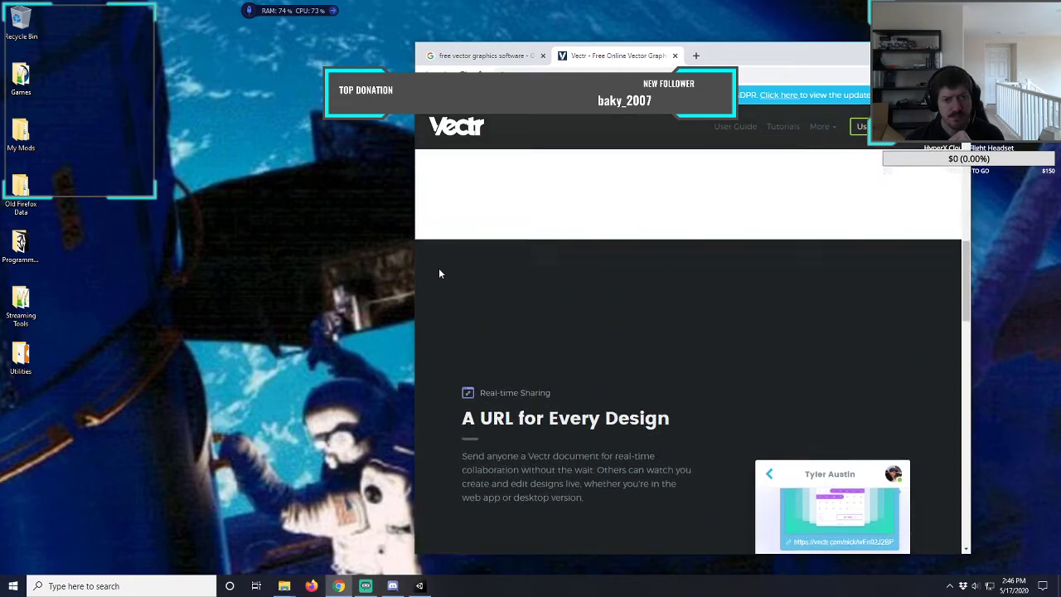
pyautogui.scroll(8, 440, 274)
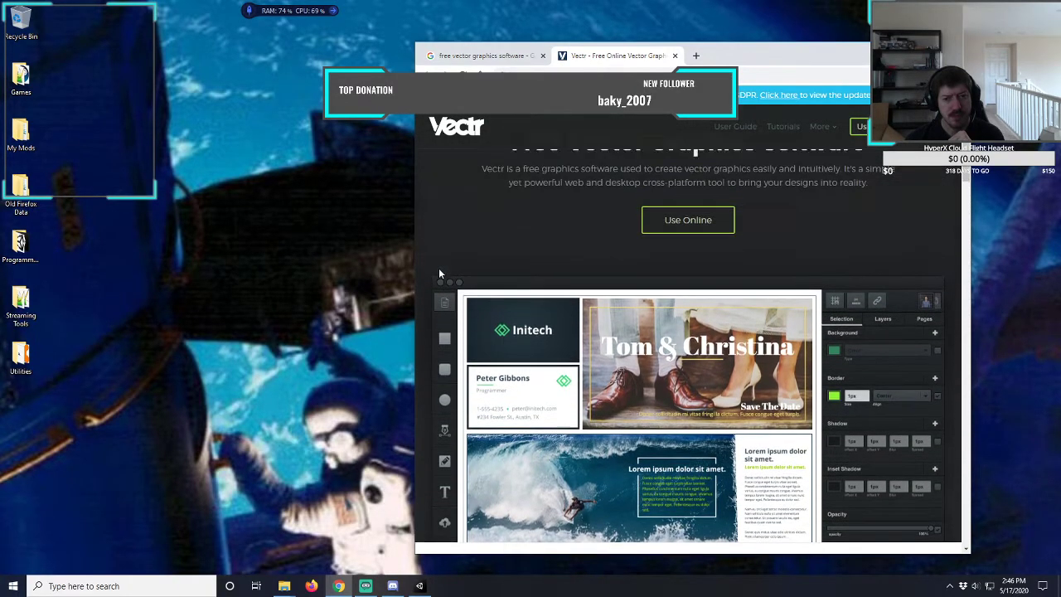
pyautogui.scroll(1, 440, 273)
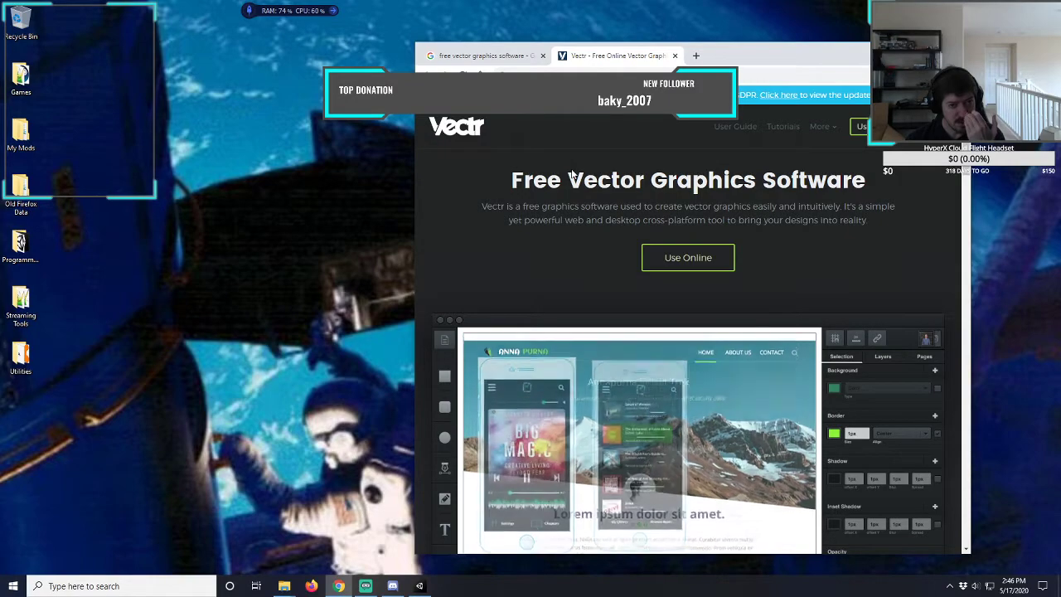
pyautogui.click(696, 56)
pyautogui.moveTo(719, 57); pyautogui.dragTo(2, 83)
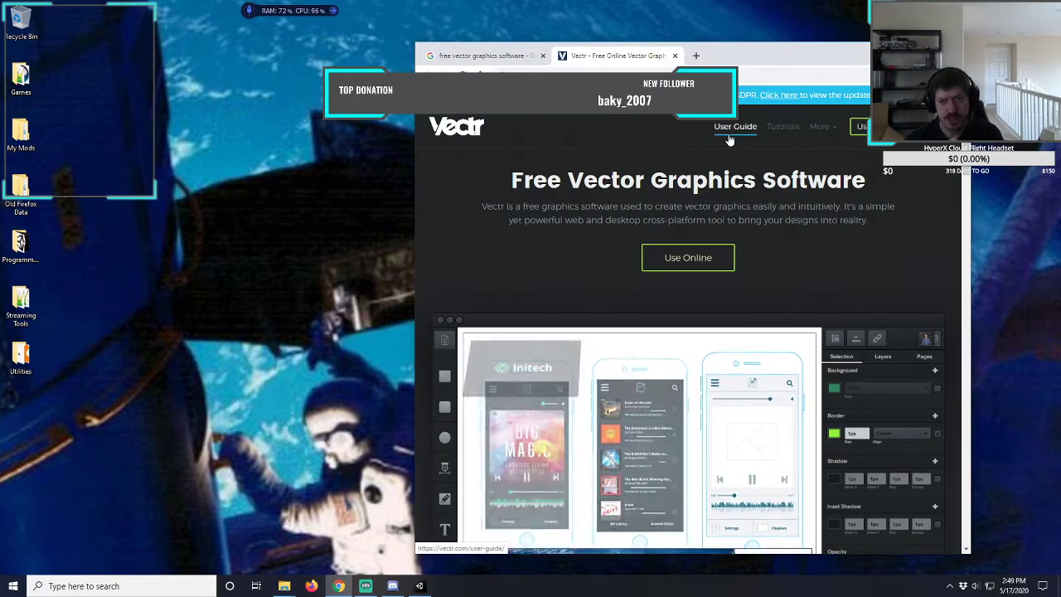
# - Return to the free vector graphics software search results and open the Inkscape website in a new tab
pyautogui.click(485, 56)
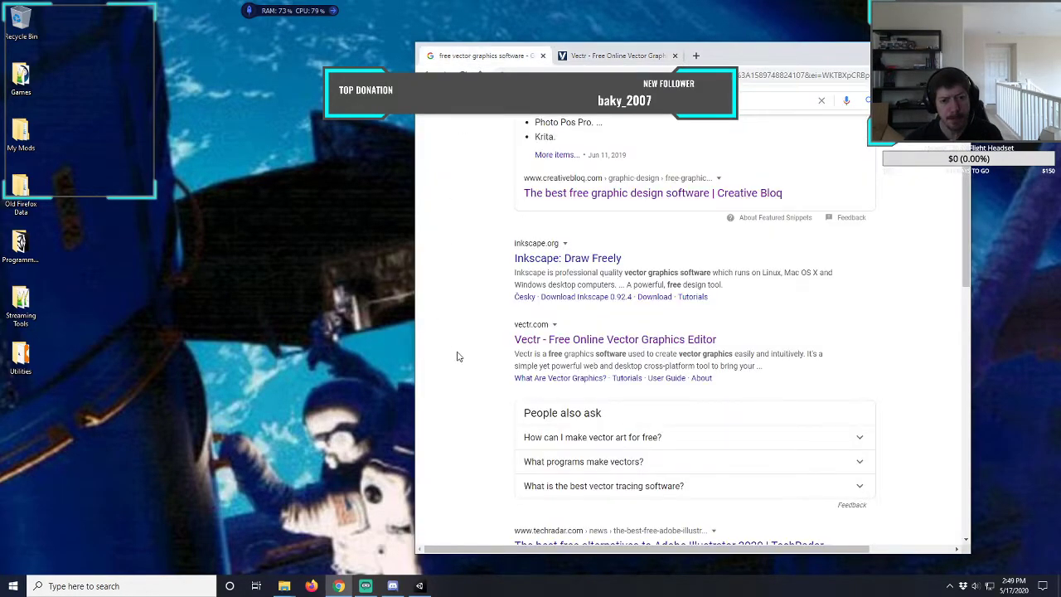
pyautogui.scroll(3, 499, 280)
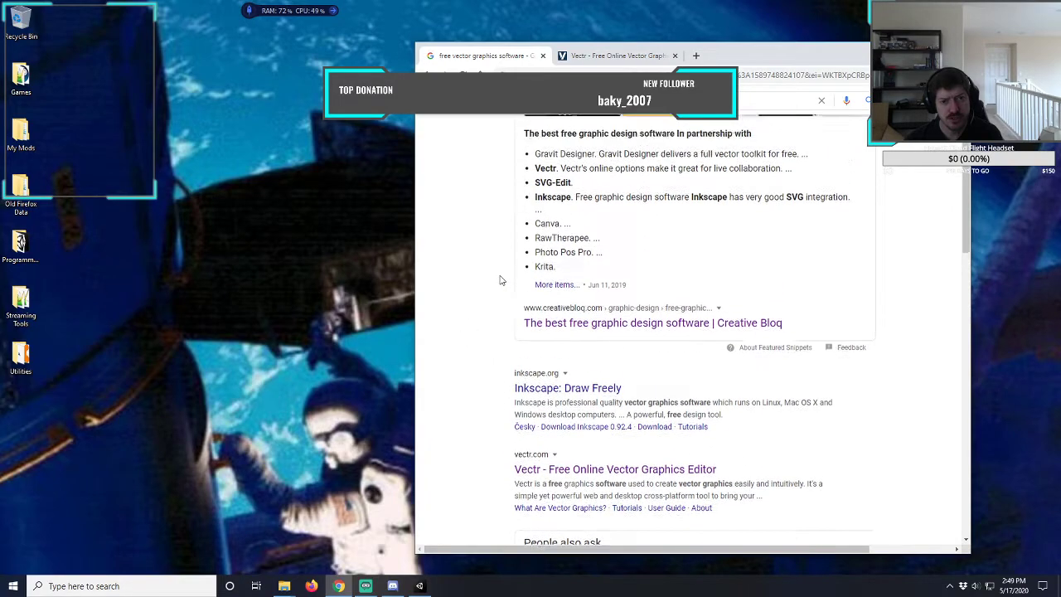
pyautogui.scroll(-1, 500, 280)
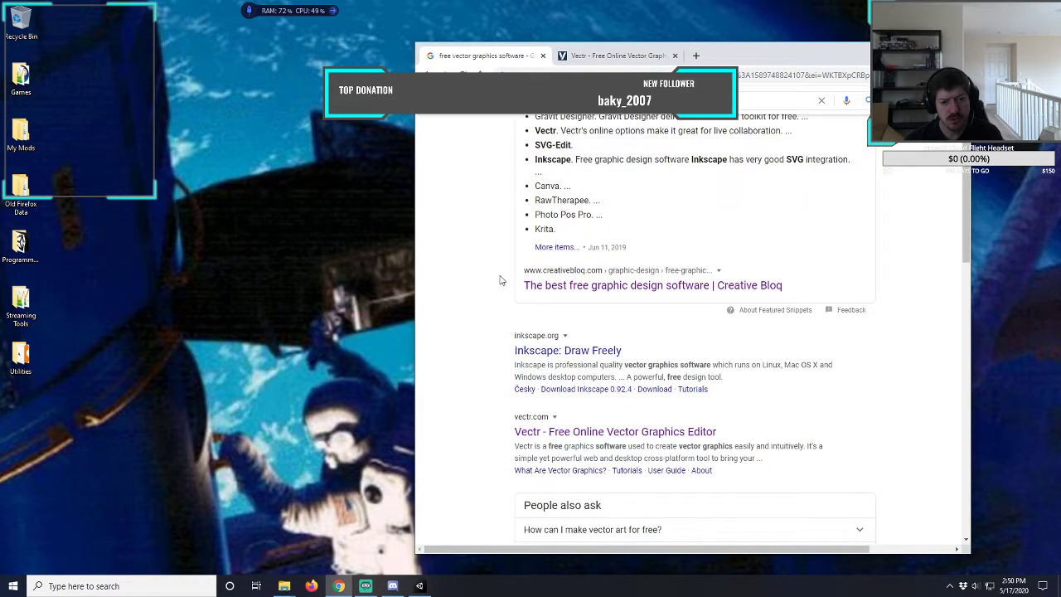
pyautogui.rightClick(546, 352)
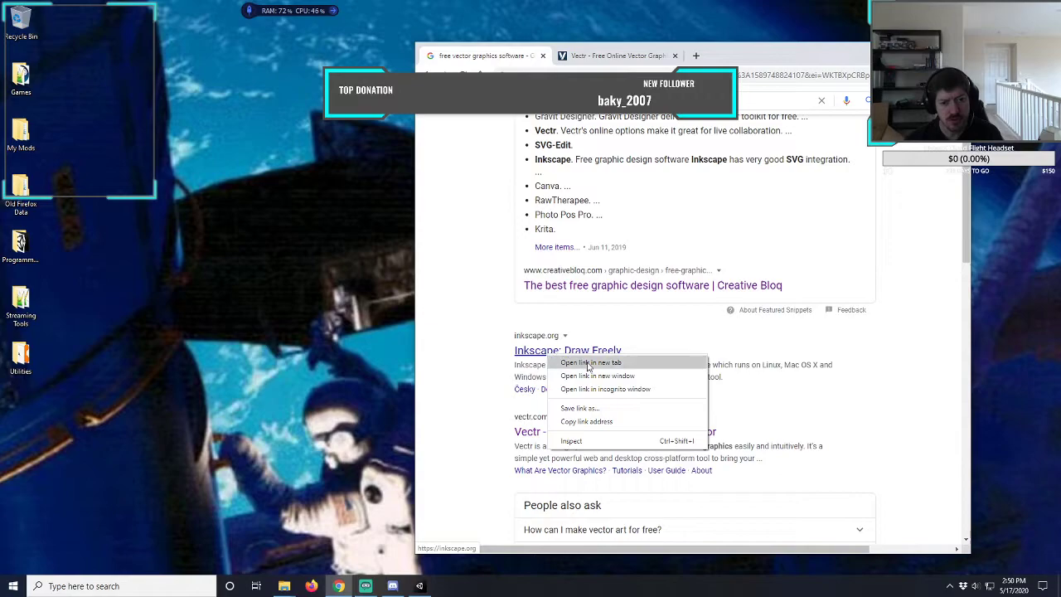
pyautogui.click(588, 363)
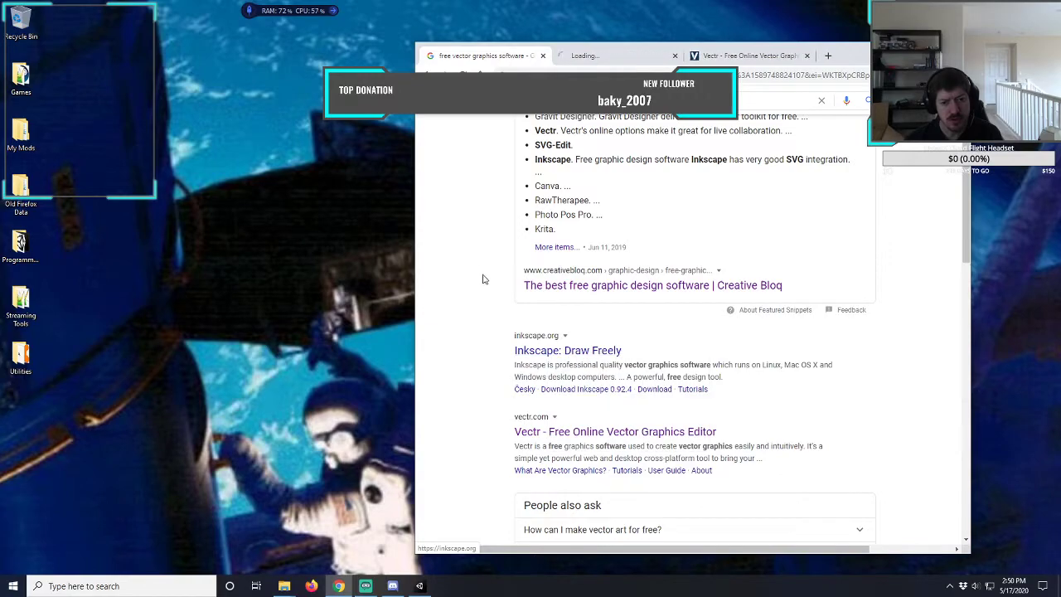
pyautogui.click(605, 56)
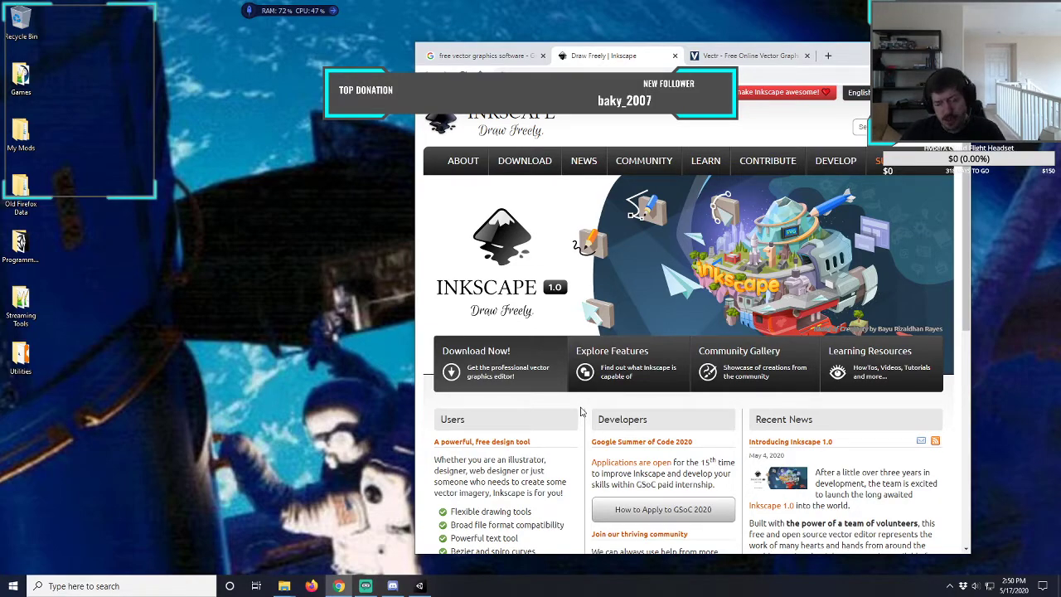
# - Reopen Creative Bloq's "The best free graphic design software" article from the search results and go to its Vectr entry
pyautogui.click(481, 57)
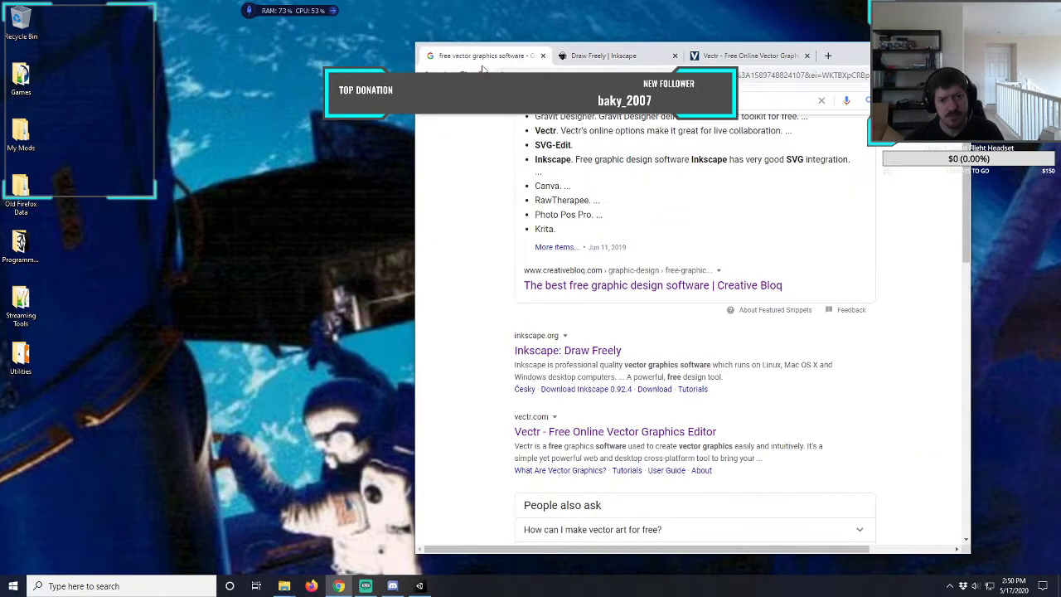
pyautogui.rightClick(644, 297)
pyautogui.click(663, 302)
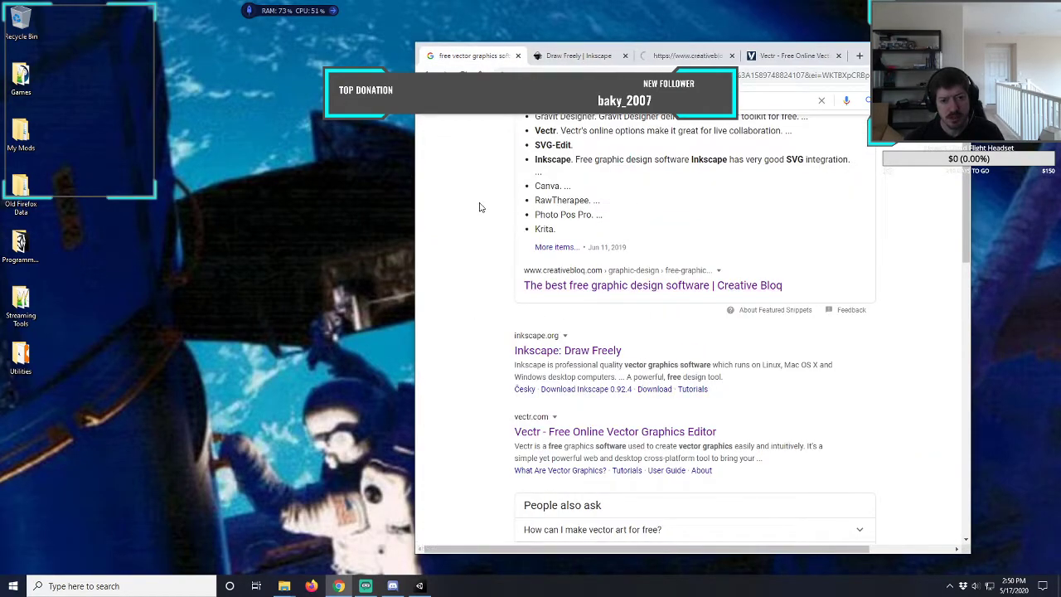
pyautogui.click(685, 57)
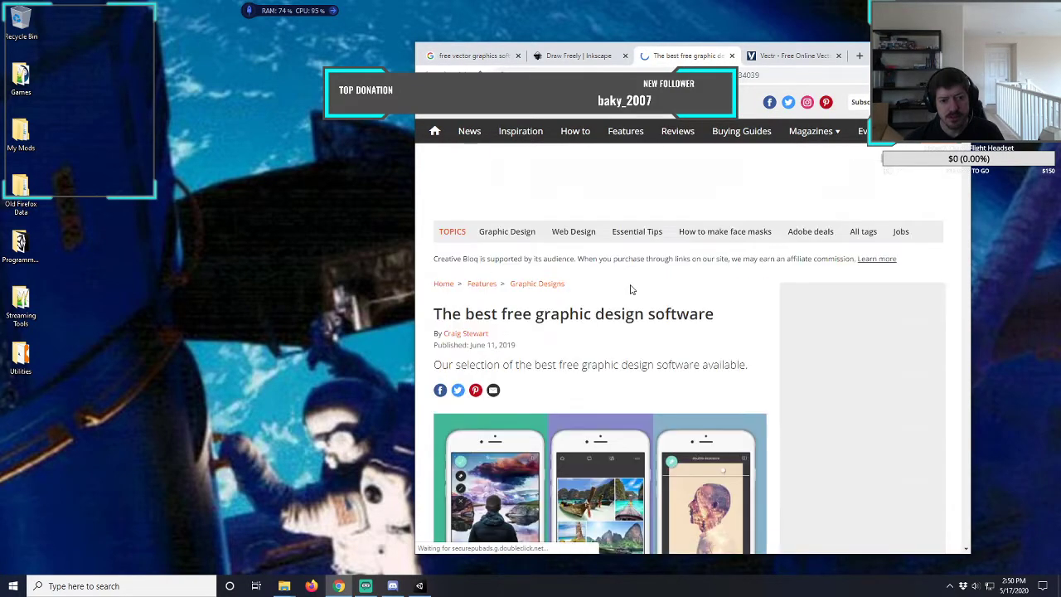
pyautogui.scroll(-3, 572, 306)
pyautogui.scroll(-10, 561, 324)
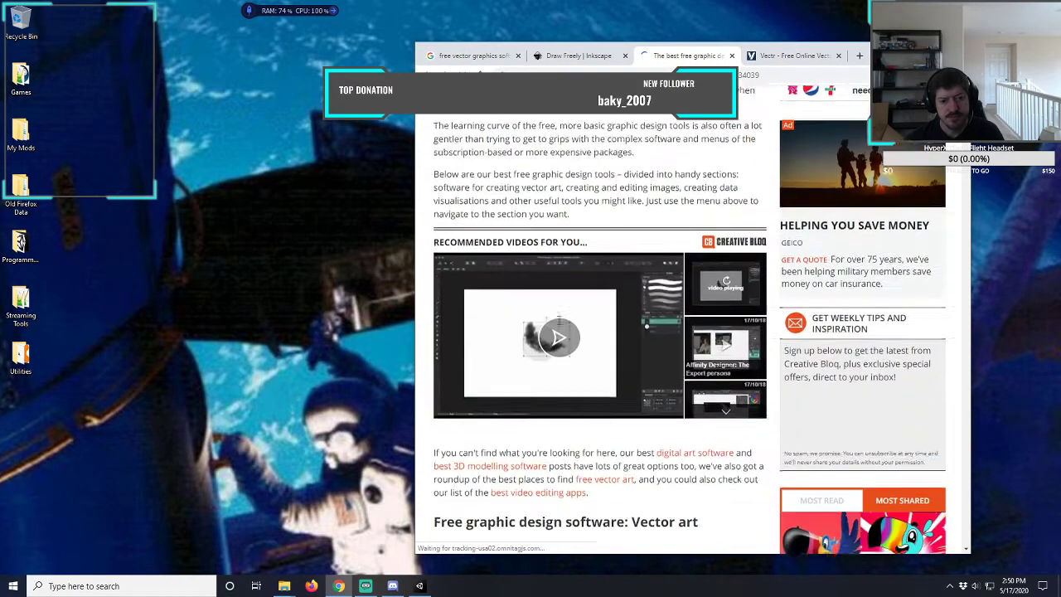
pyautogui.scroll(-7, 559, 324)
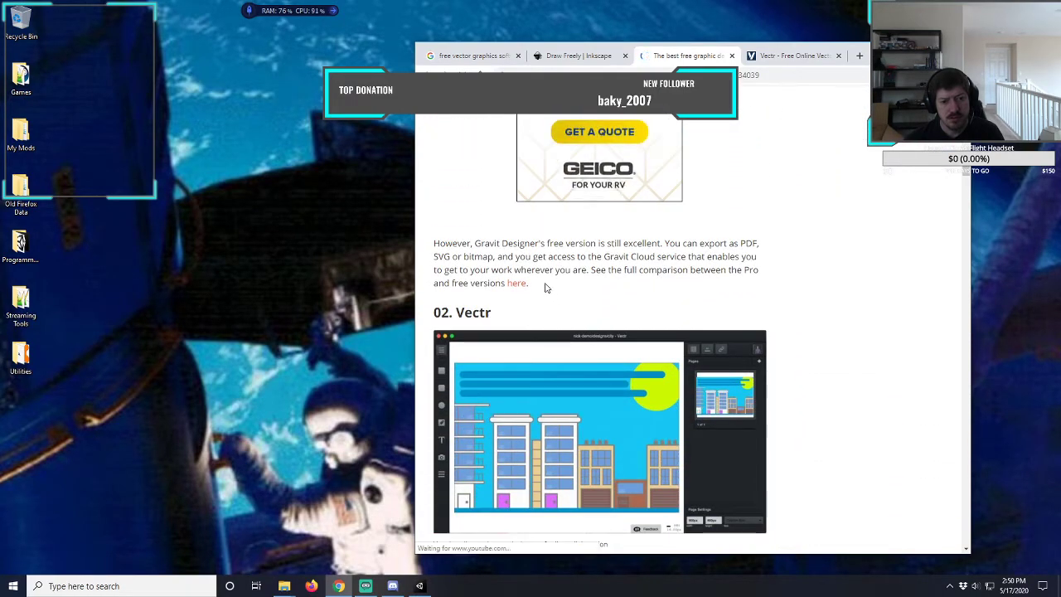
pyautogui.scroll(-5, 551, 273)
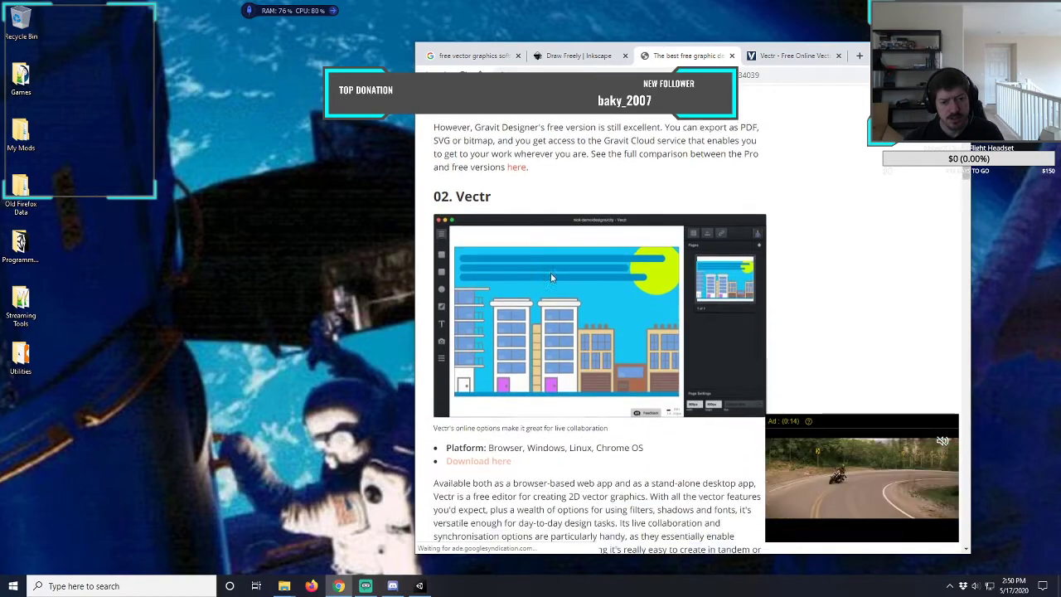
# - Read the article's Inkscape entry, including its platforms and its comparison with Illustrator
pyautogui.scroll(-3, 552, 272)
pyautogui.scroll(-10, 551, 273)
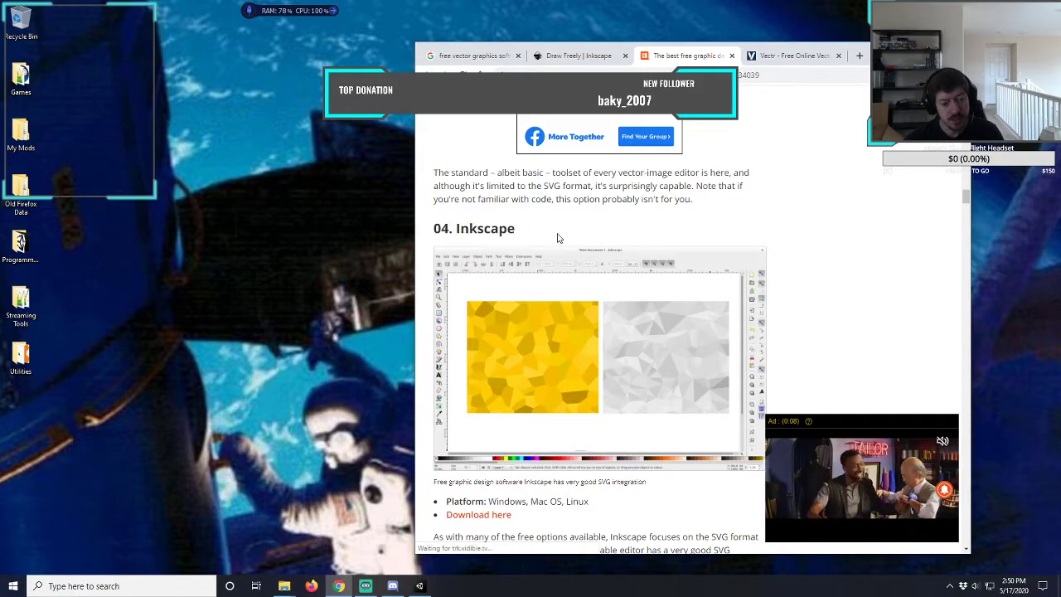
pyautogui.scroll(-2, 557, 236)
pyautogui.scroll(-2, 557, 237)
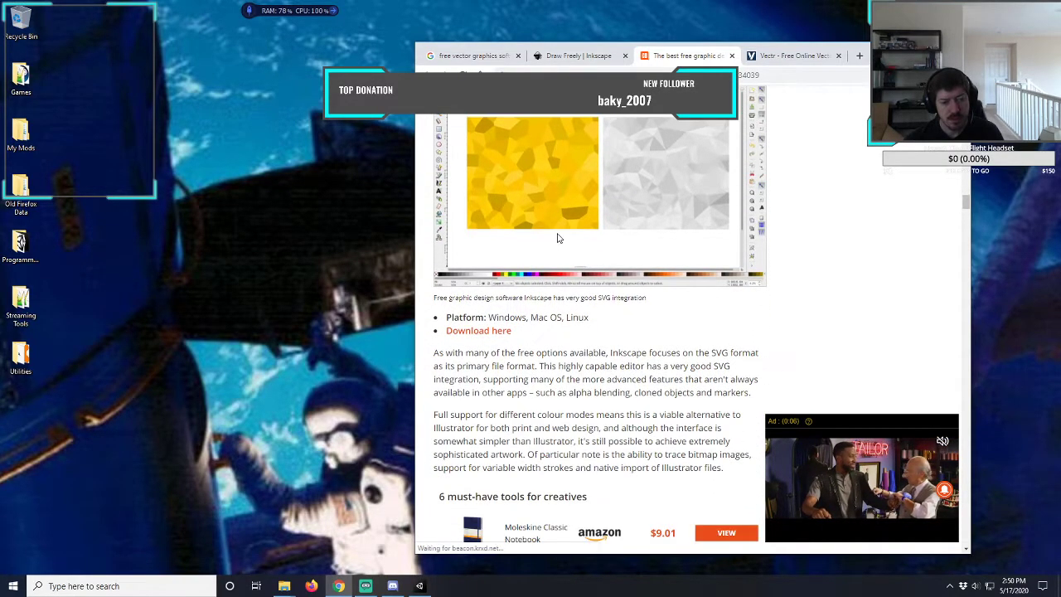
# - Go back to the article's Vectr entry and reread its platforms and description
pyautogui.scroll(10, 514, 273)
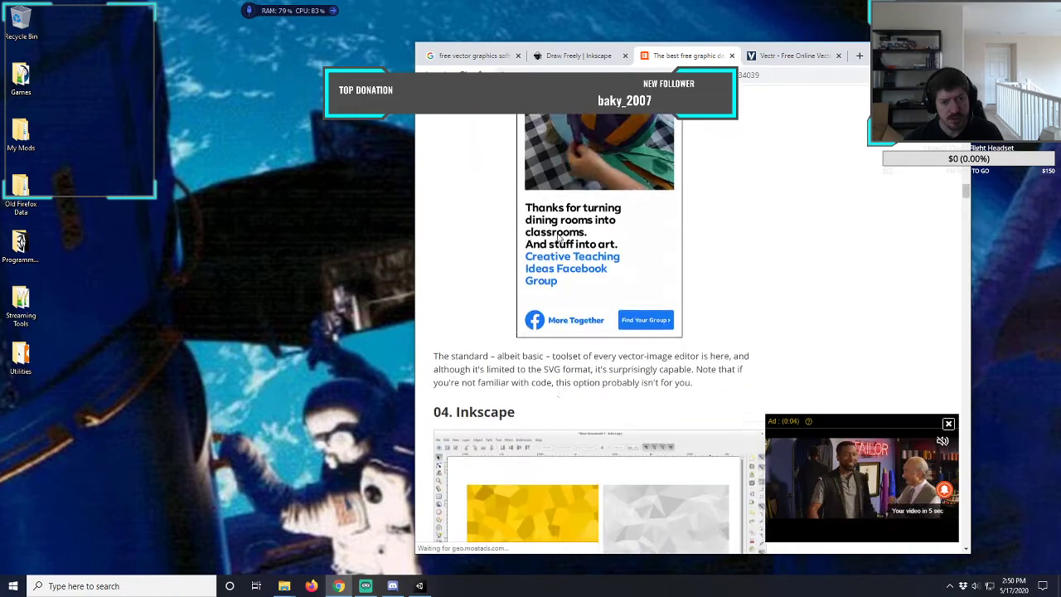
pyautogui.scroll(6, 494, 287)
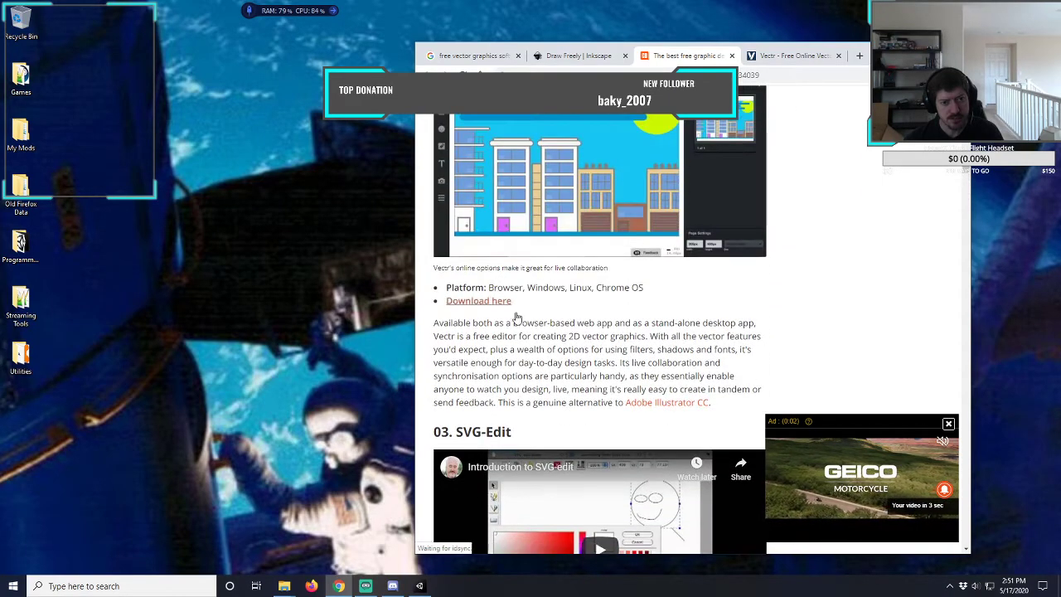
pyautogui.scroll(2, 587, 366)
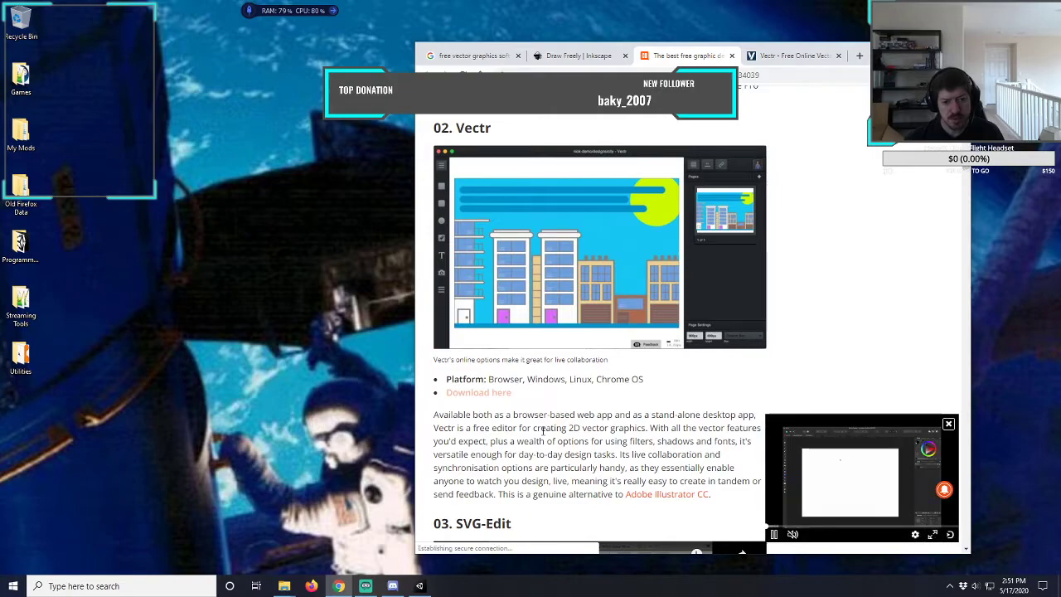
# - Decline the Creative Bloq news notifications and reread the Vectr description, including its live collaboration features
pyautogui.scroll(-2, 688, 356)
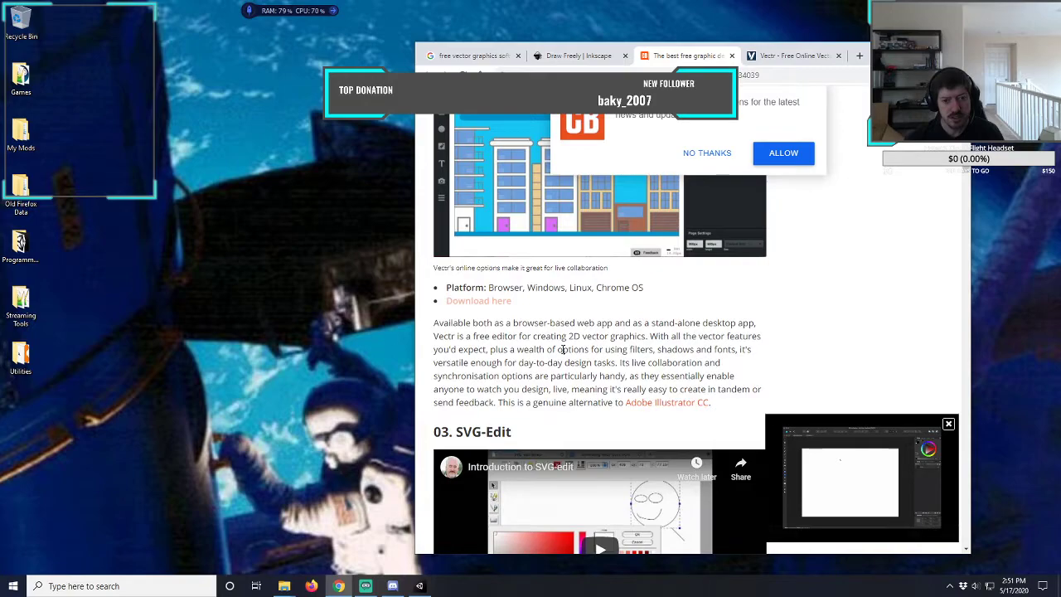
pyautogui.click(702, 158)
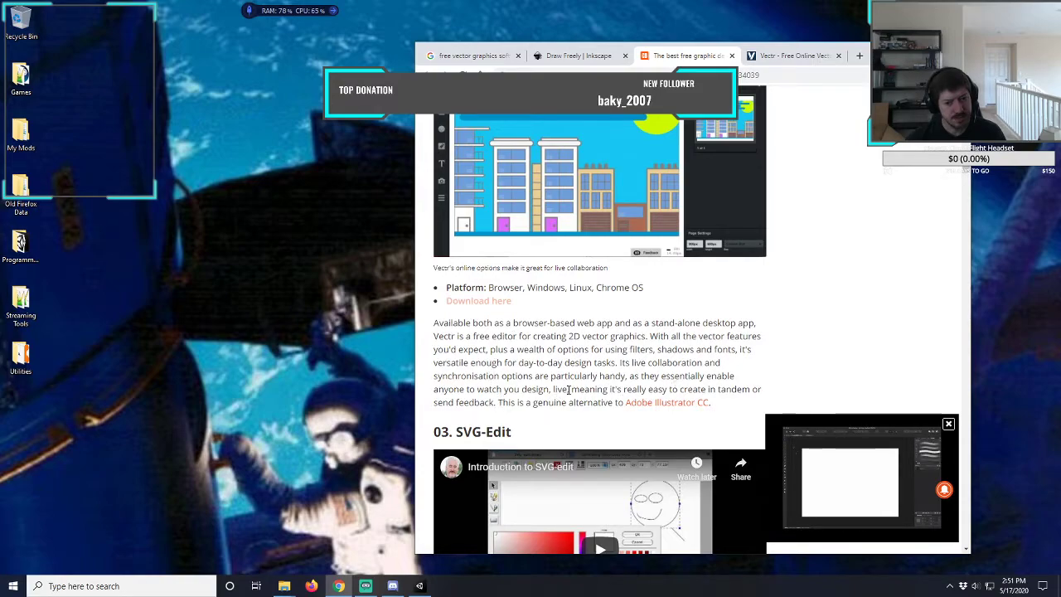
pyautogui.moveTo(544, 389); pyautogui.dragTo(750, 389)
pyautogui.click(451, 391)
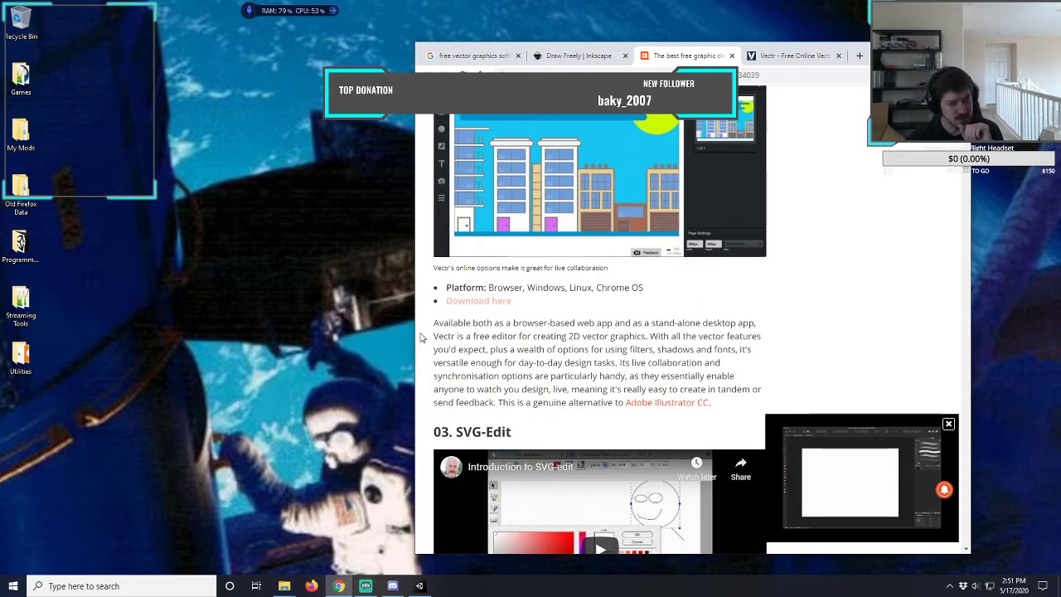
# - Read the article's SVG-Edit and Inkscape entries and return to its Vectr entry
pyautogui.scroll(-3, 420, 337)
pyautogui.scroll(-9, 420, 338)
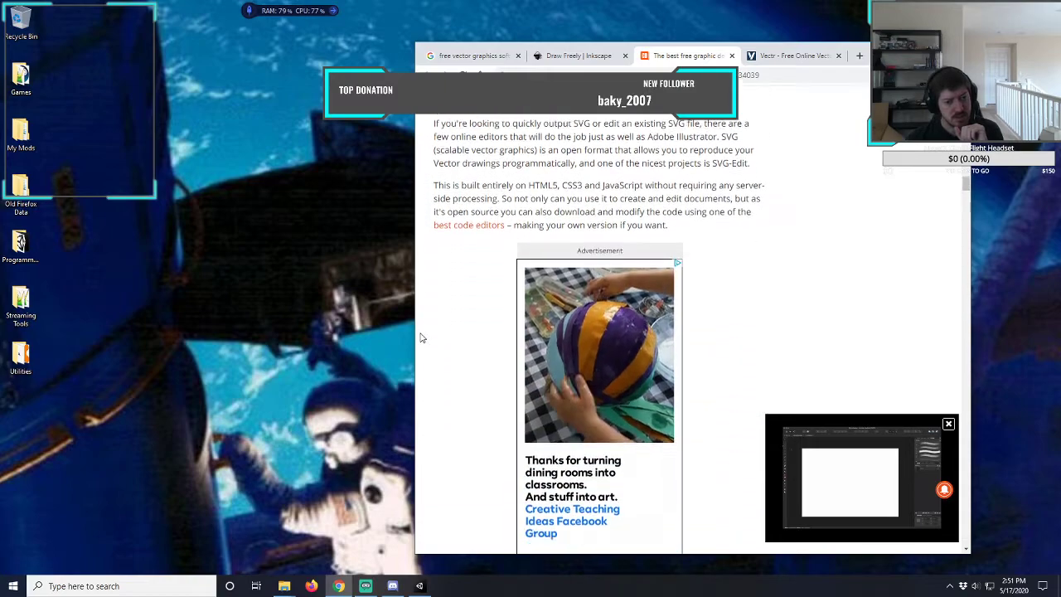
pyautogui.scroll(-1, 420, 337)
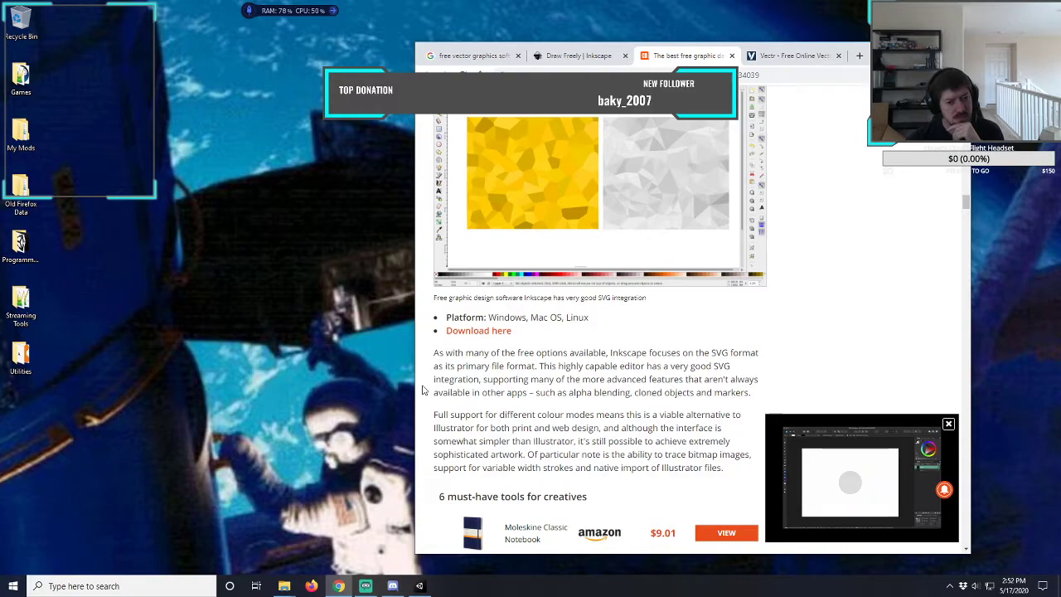
pyautogui.scroll(-1, 422, 390)
pyautogui.scroll(-4, 422, 390)
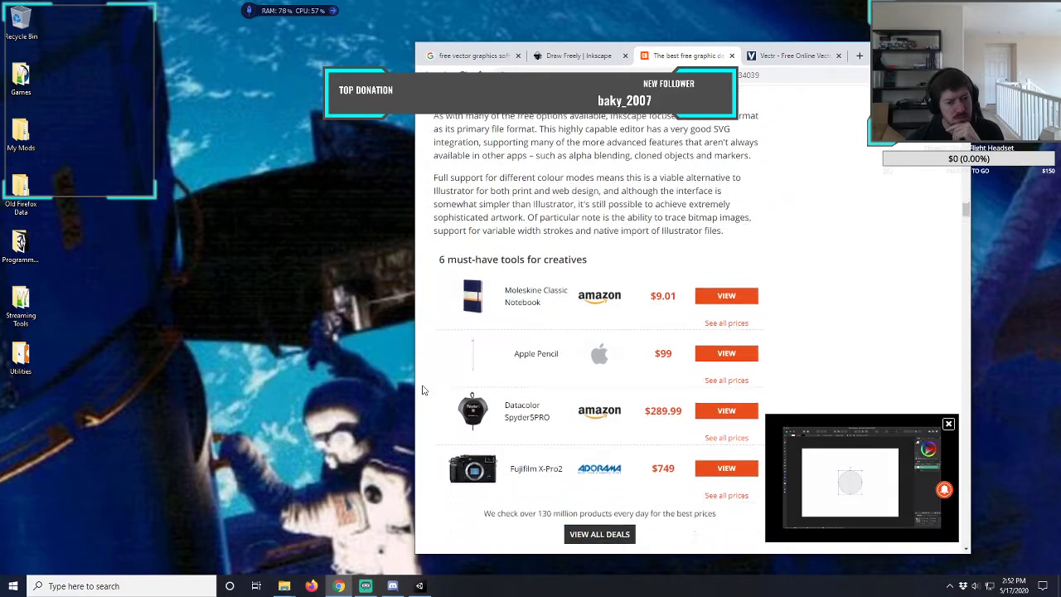
pyautogui.scroll(5, 422, 389)
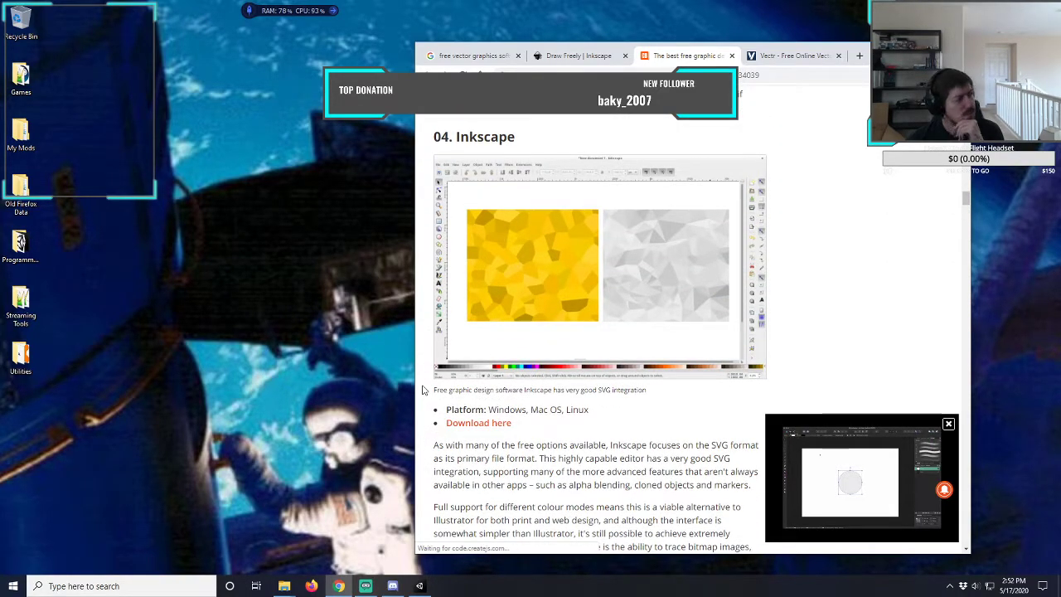
pyautogui.scroll(8, 422, 390)
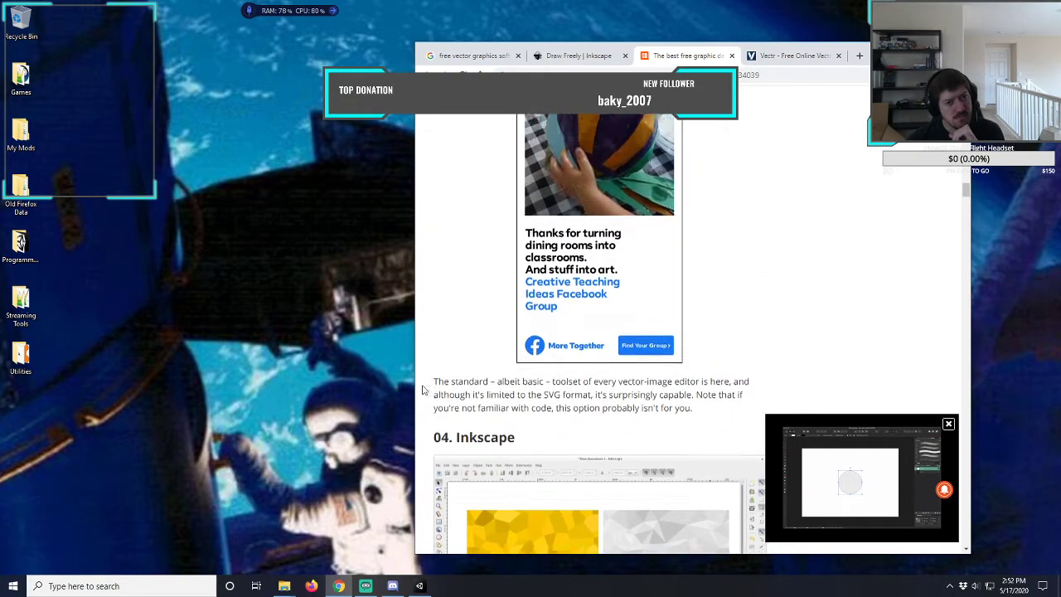
pyautogui.scroll(5, 422, 389)
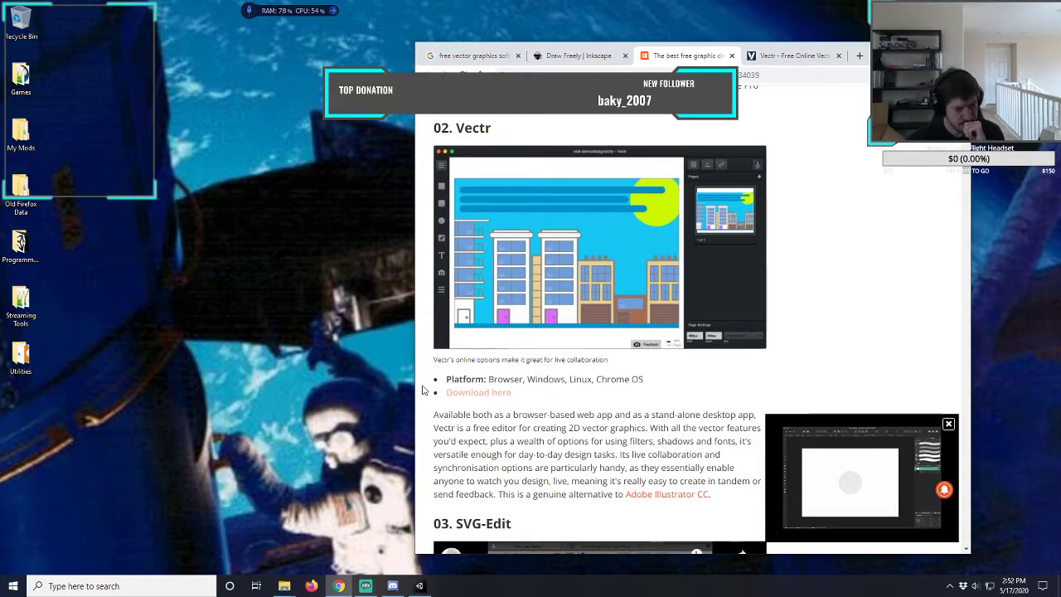
# - Open the User Guide on the Vectr website and read its introduction, including what Vectr can be used for
pyautogui.click(791, 55)
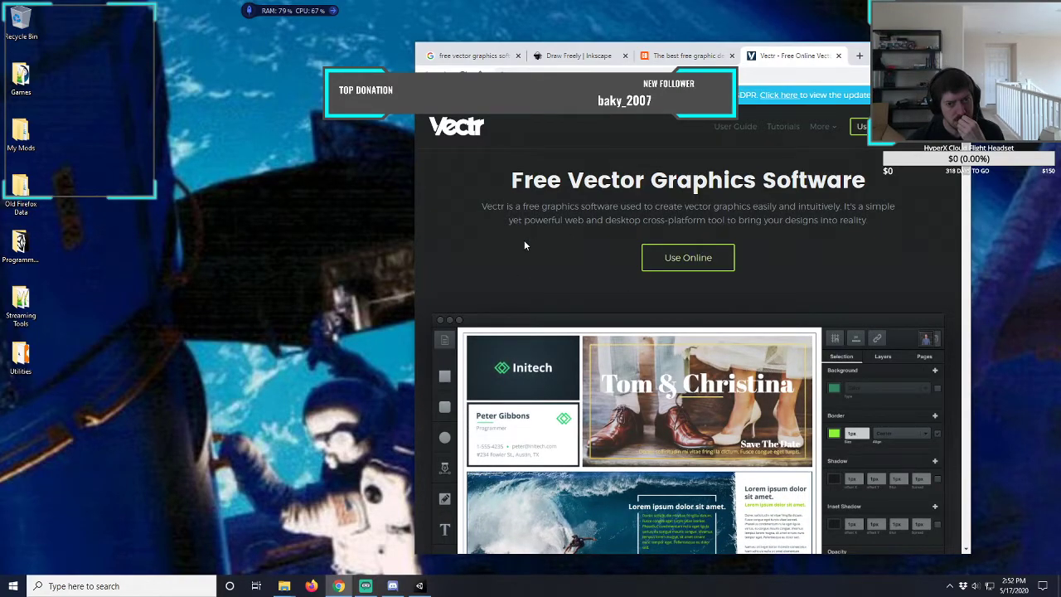
pyautogui.click(736, 126)
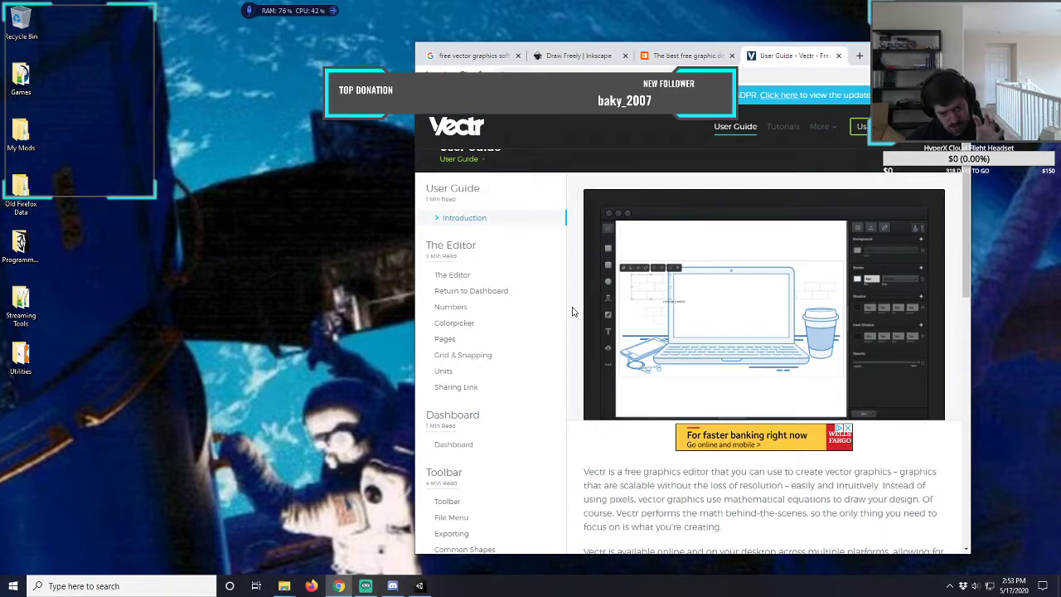
pyautogui.scroll(-1, 572, 311)
pyautogui.scroll(-5, 572, 311)
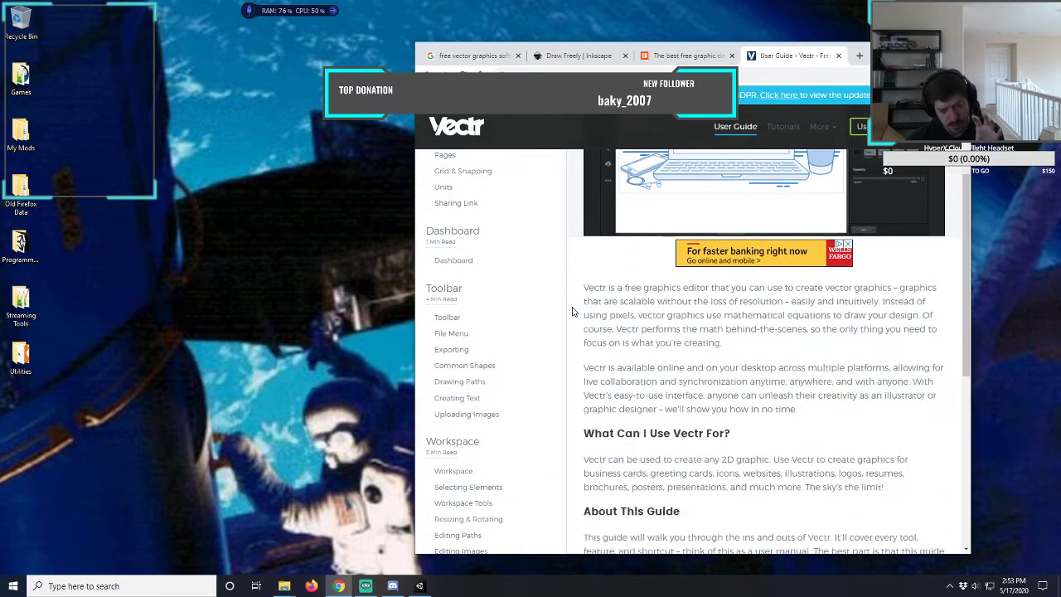
pyautogui.scroll(1, 572, 311)
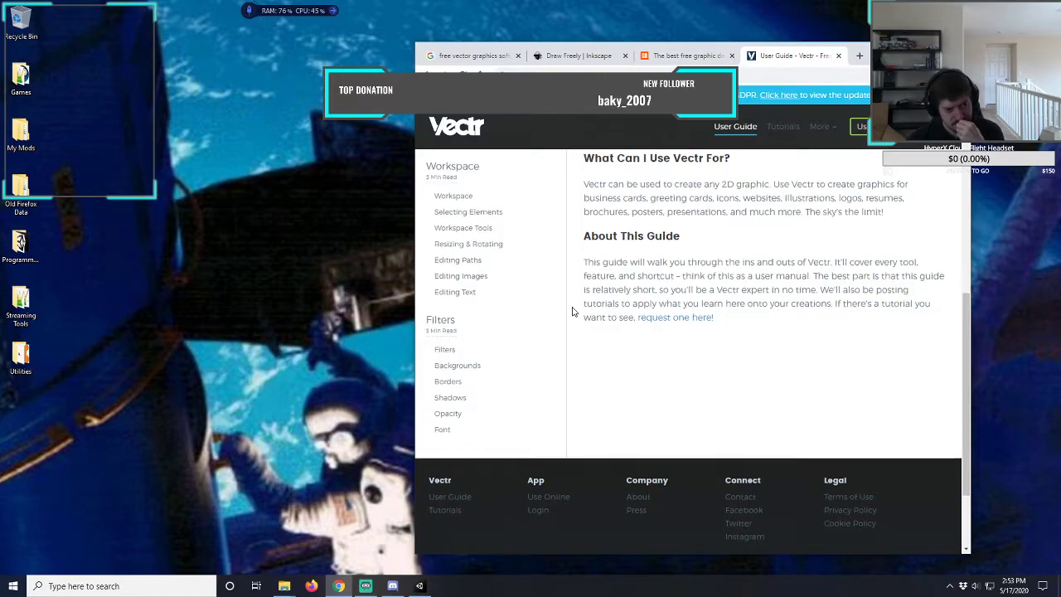
pyautogui.scroll(2, 572, 311)
pyautogui.scroll(3, 572, 311)
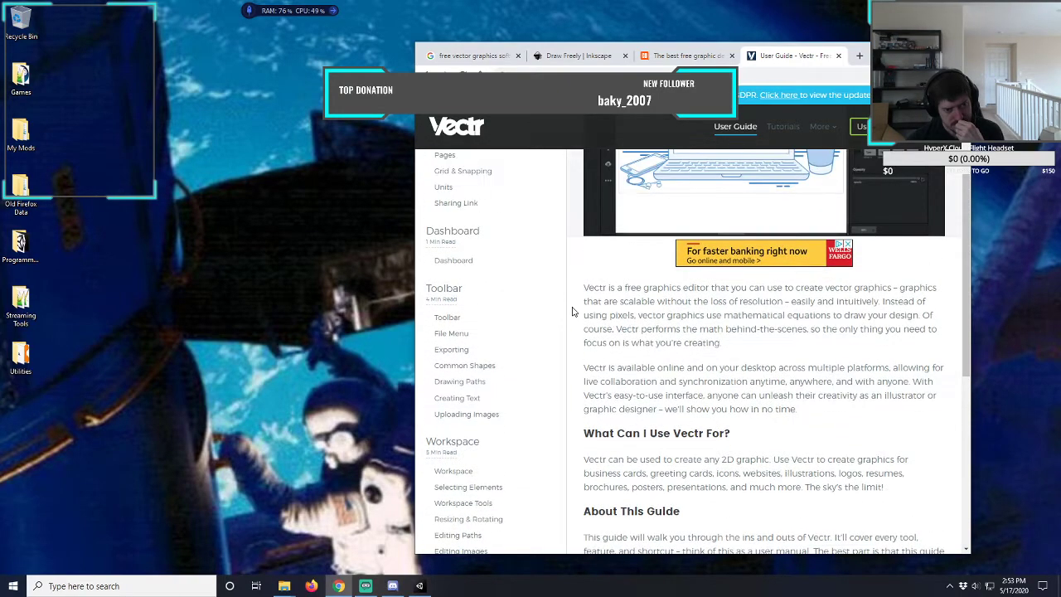
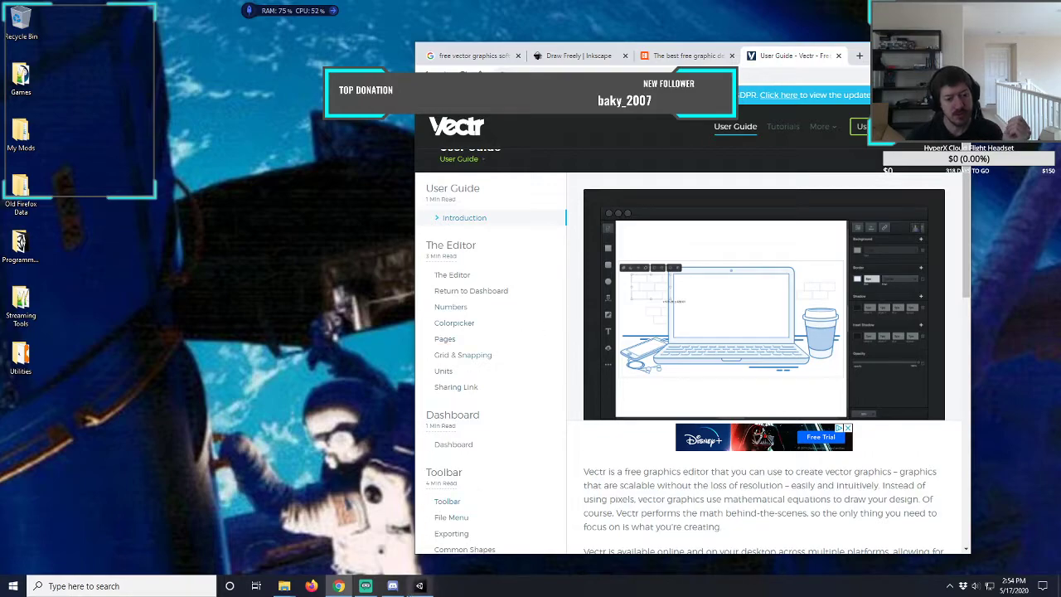
# - Switch to Unity to look at the game project, and return to the Vectr user guide in the browser
pyautogui.click(420, 586)
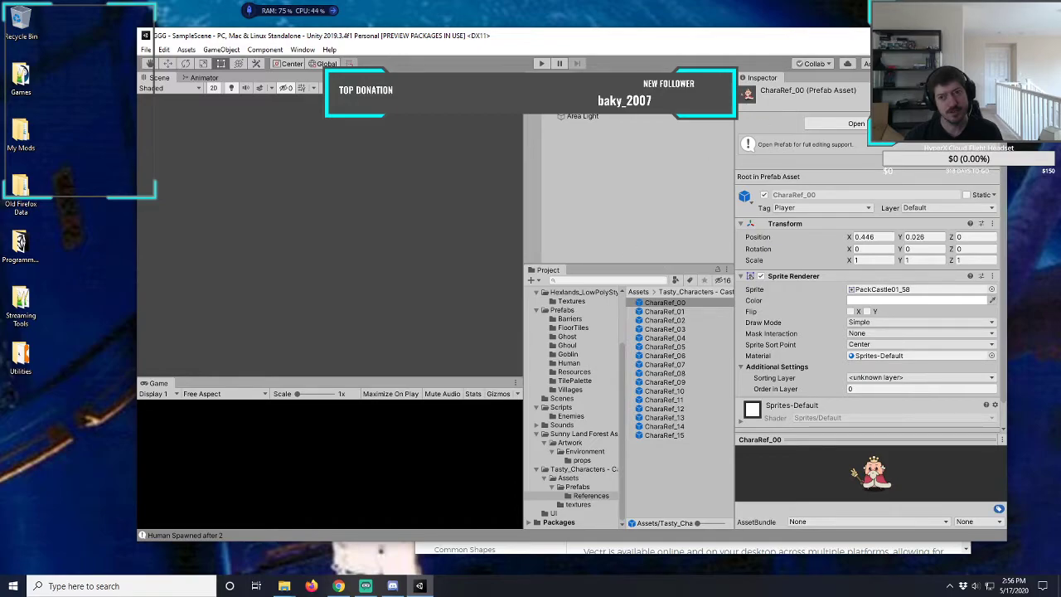
pyautogui.hotkey('alt', 'Tab')
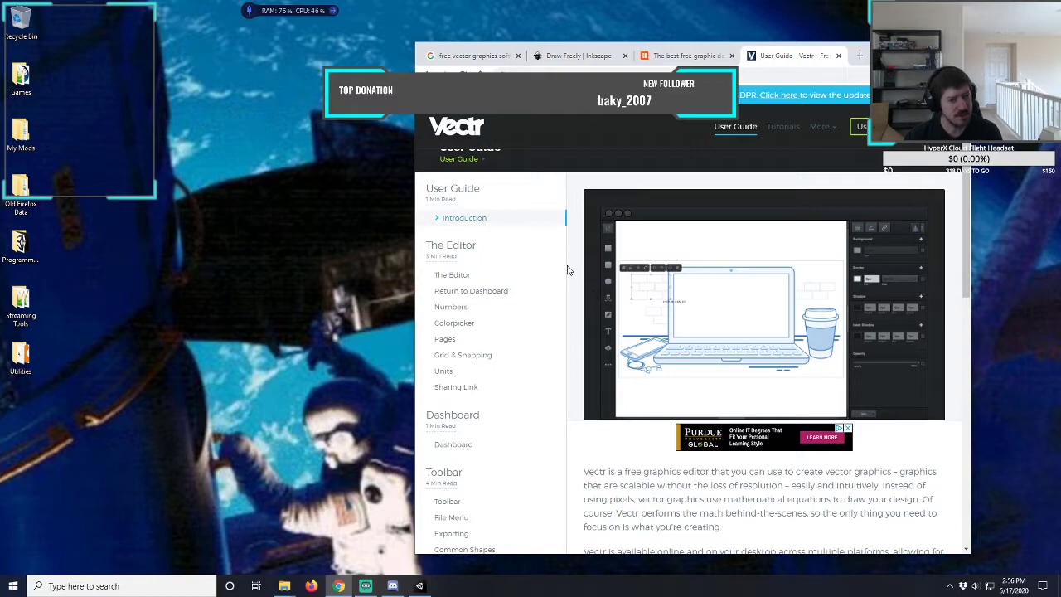
# - Open the user guide's page on The Editor and read its Toolbar, Workspace, Filters and Editing Panel sections
pyautogui.click(461, 276)
pyautogui.scroll(-3, 572, 264)
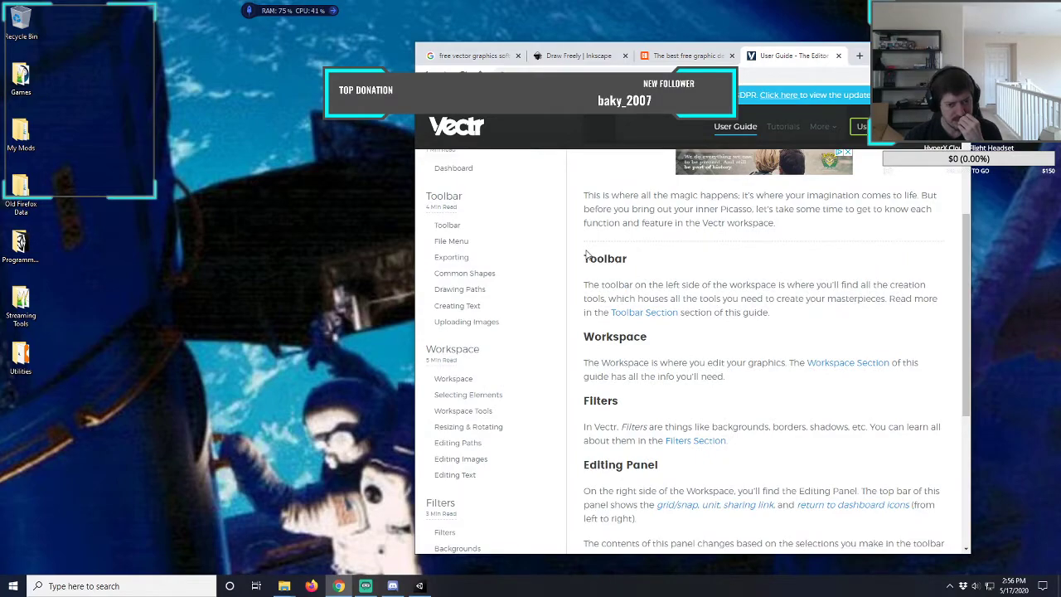
pyautogui.scroll(-2, 586, 255)
pyautogui.scroll(1, 586, 251)
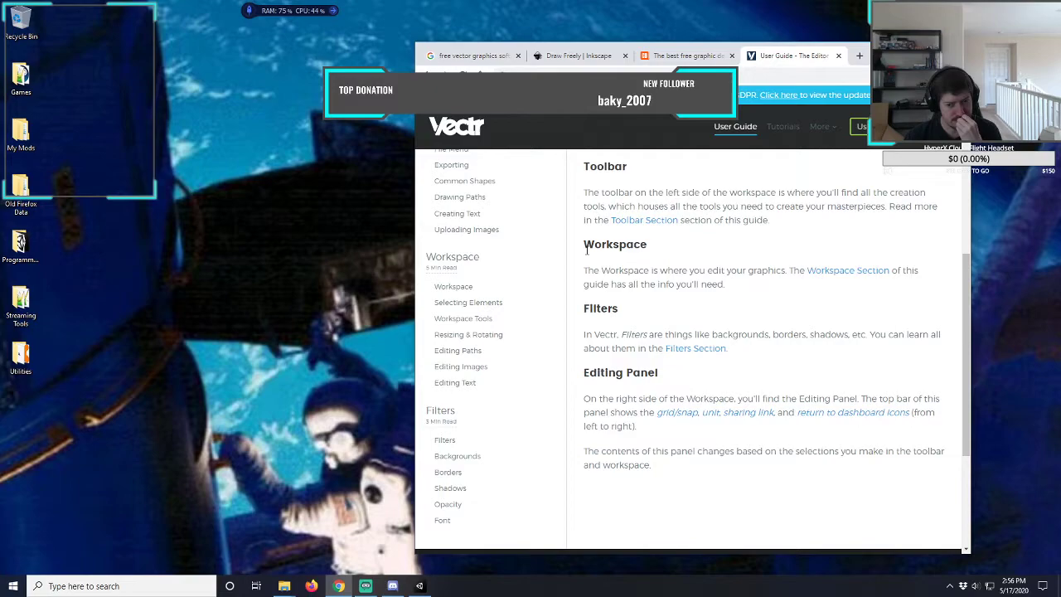
pyautogui.scroll(1, 586, 250)
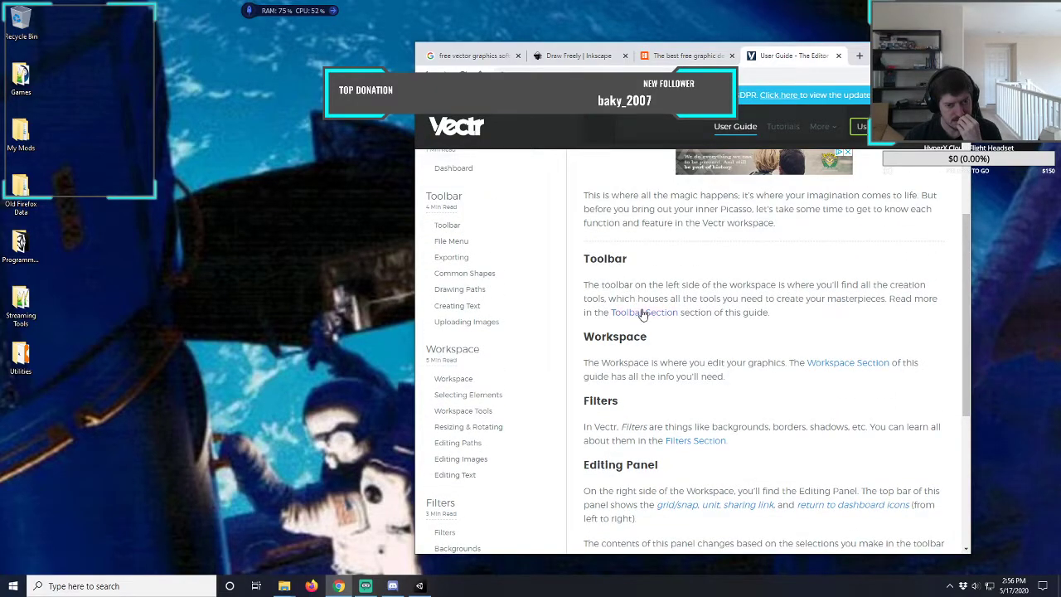
# - Follow the link to the guide's Toolbar section and read about the creation tools and vector paths
pyautogui.click(643, 312)
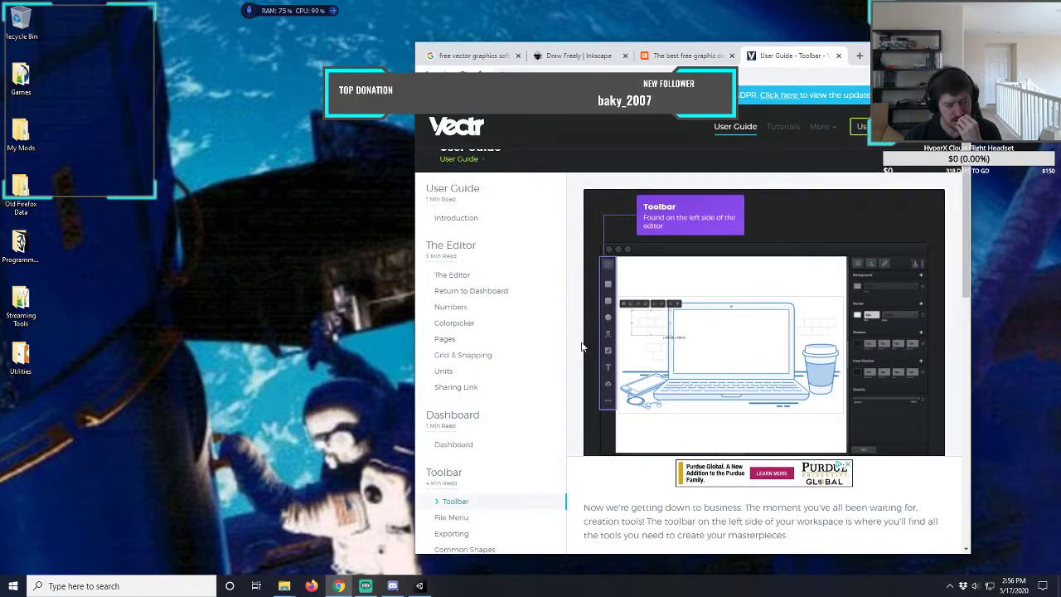
pyautogui.scroll(-2, 581, 347)
pyautogui.scroll(-2, 582, 348)
pyautogui.scroll(-1, 585, 316)
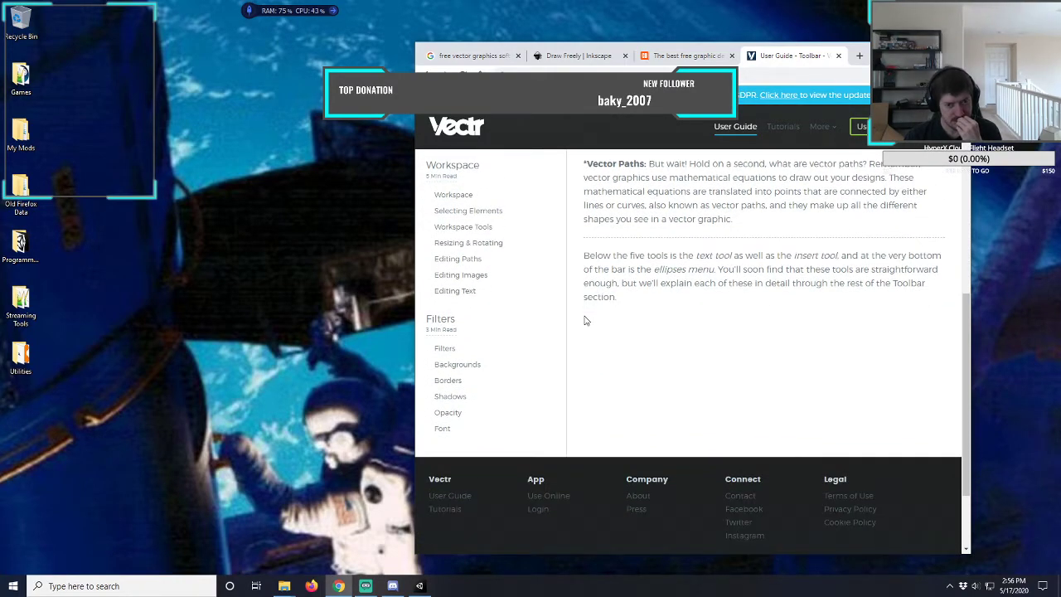
pyautogui.scroll(1, 584, 320)
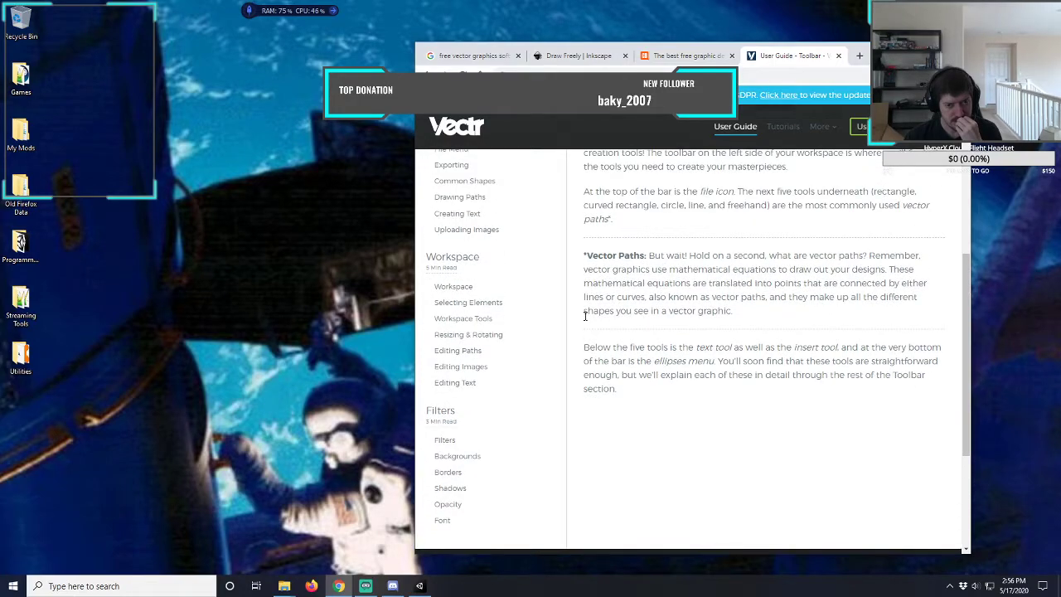
pyautogui.scroll(1, 584, 315)
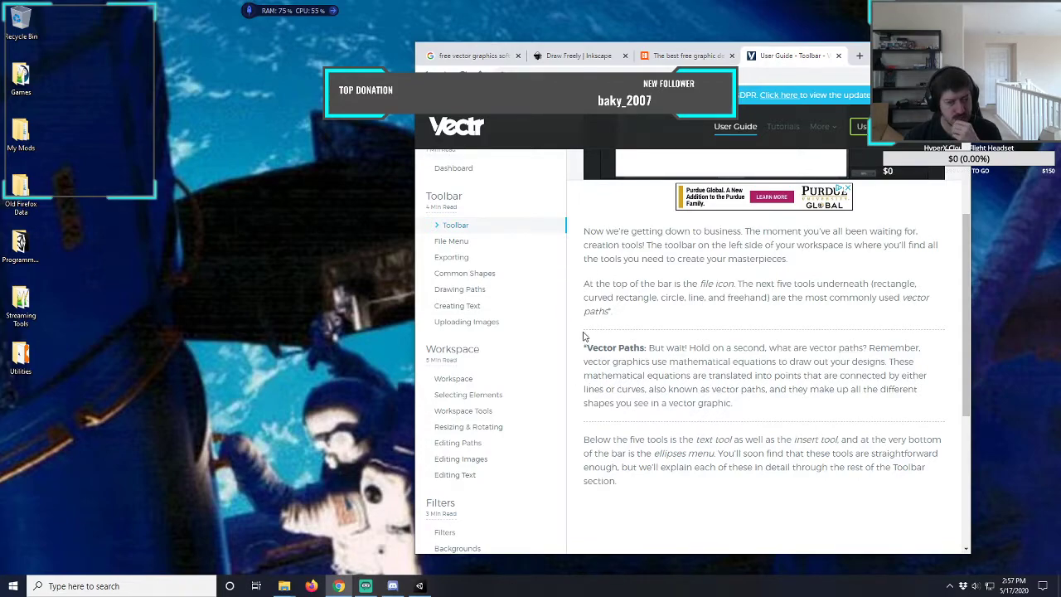
pyautogui.scroll(3, 582, 348)
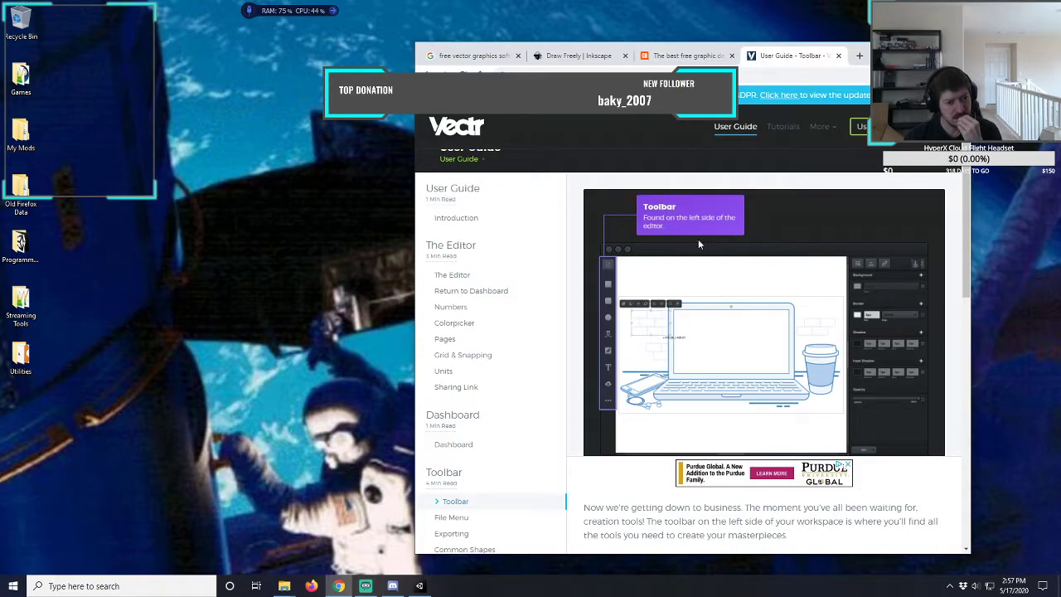
# - Close the Vectr site and return to the Inkscape homepage to view its download and feature links
pyautogui.click(838, 56)
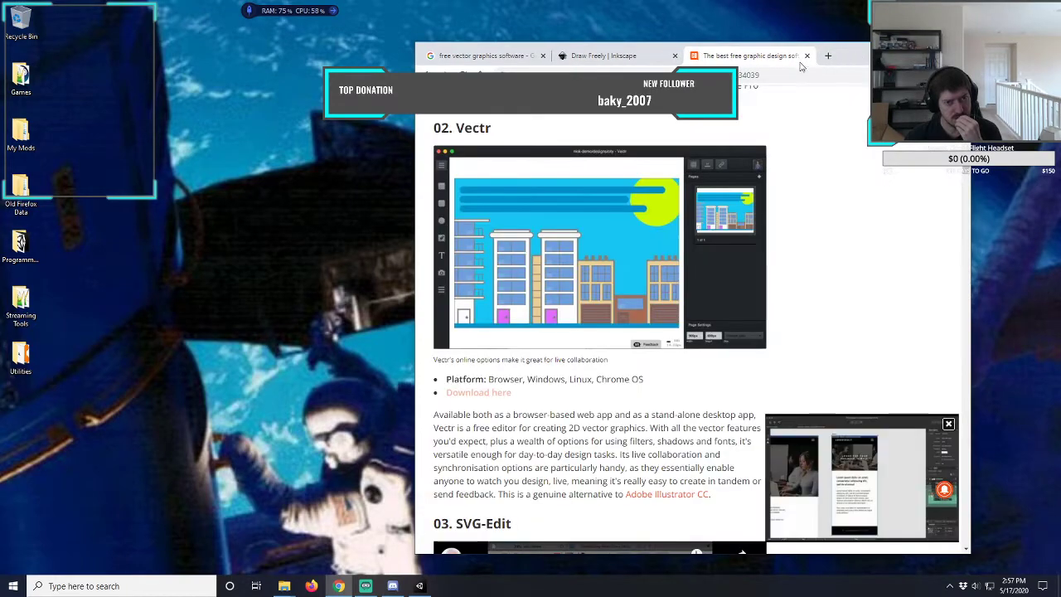
pyautogui.click(611, 58)
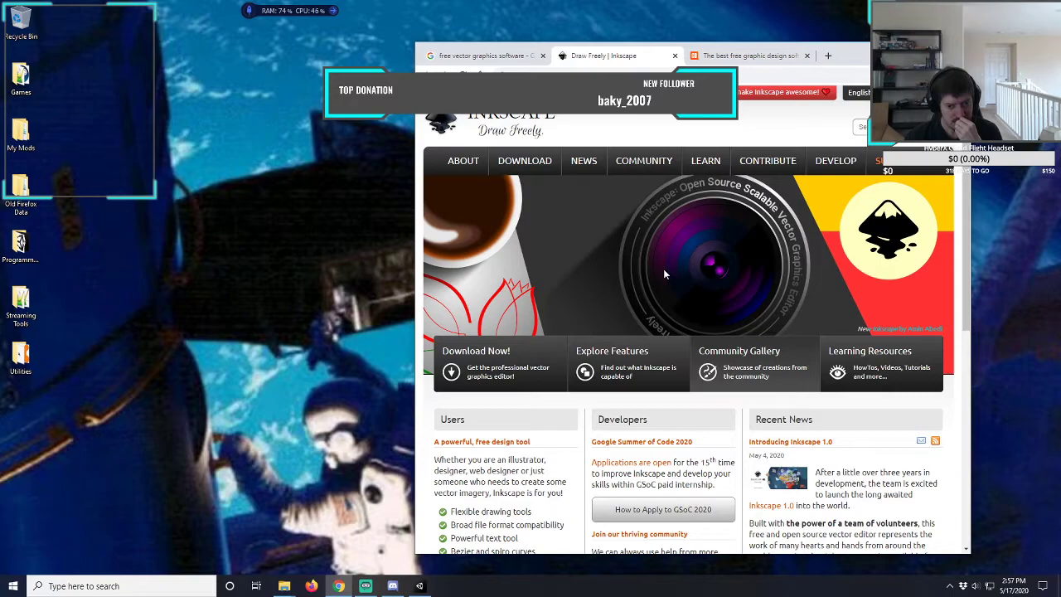
pyautogui.scroll(-3, 462, 324)
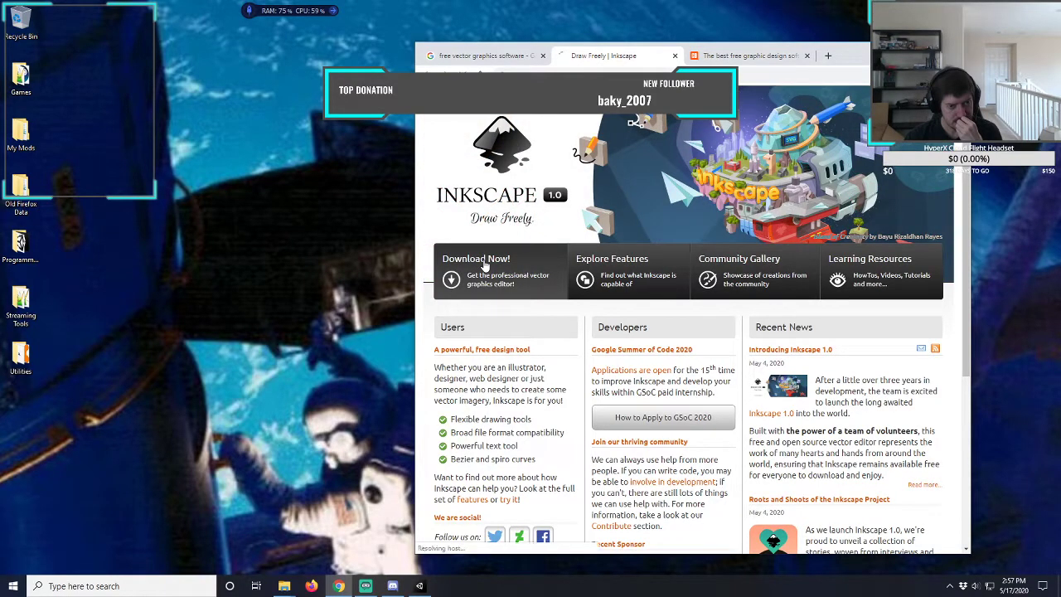
# - Open the Inkscape 1.0 download page and look over the release highlights
pyautogui.click(486, 263)
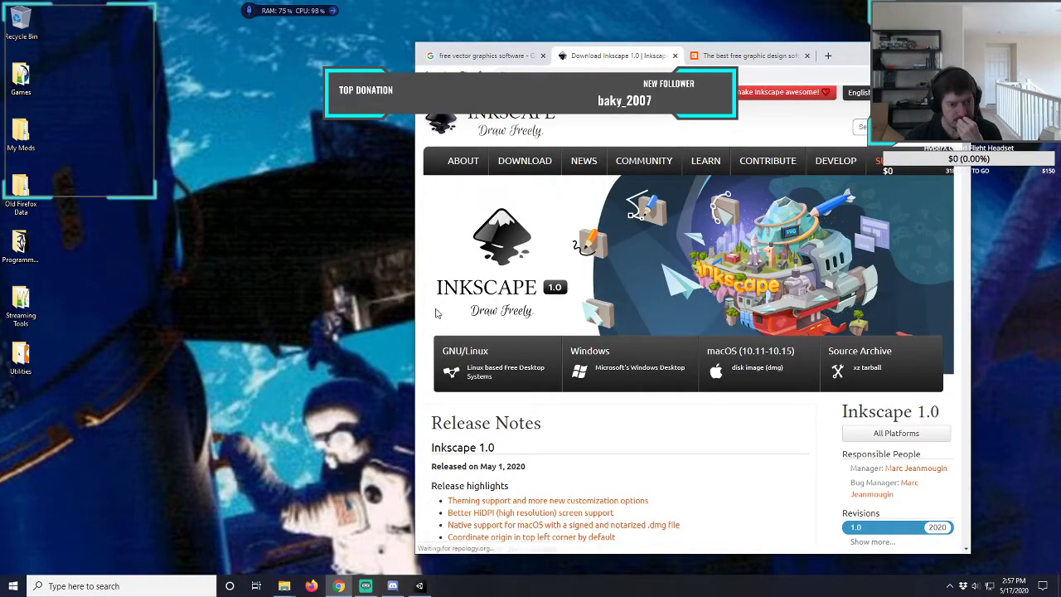
pyautogui.scroll(-2, 430, 332)
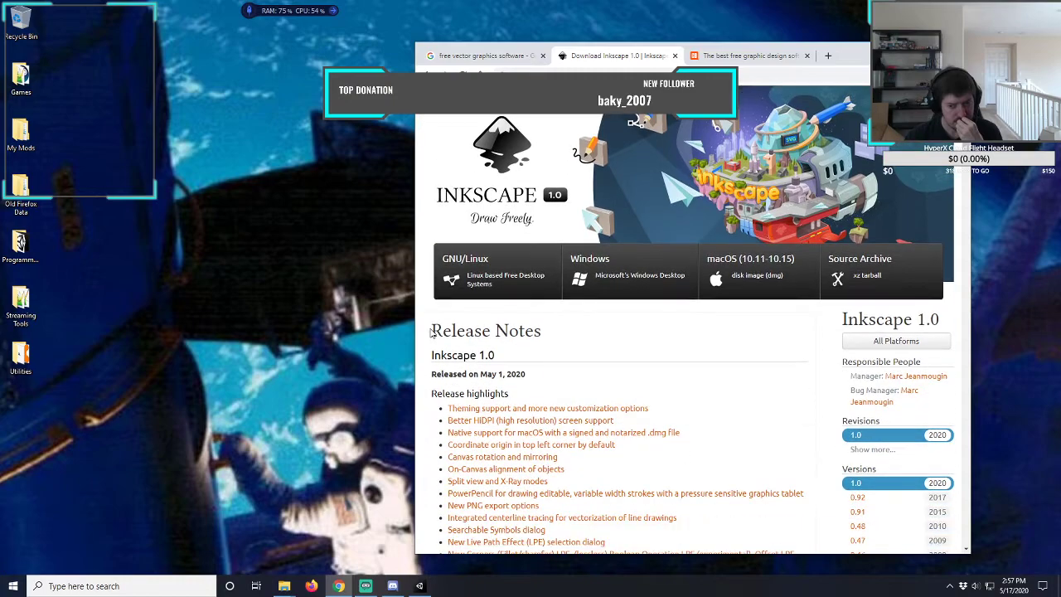
pyautogui.scroll(-2, 431, 332)
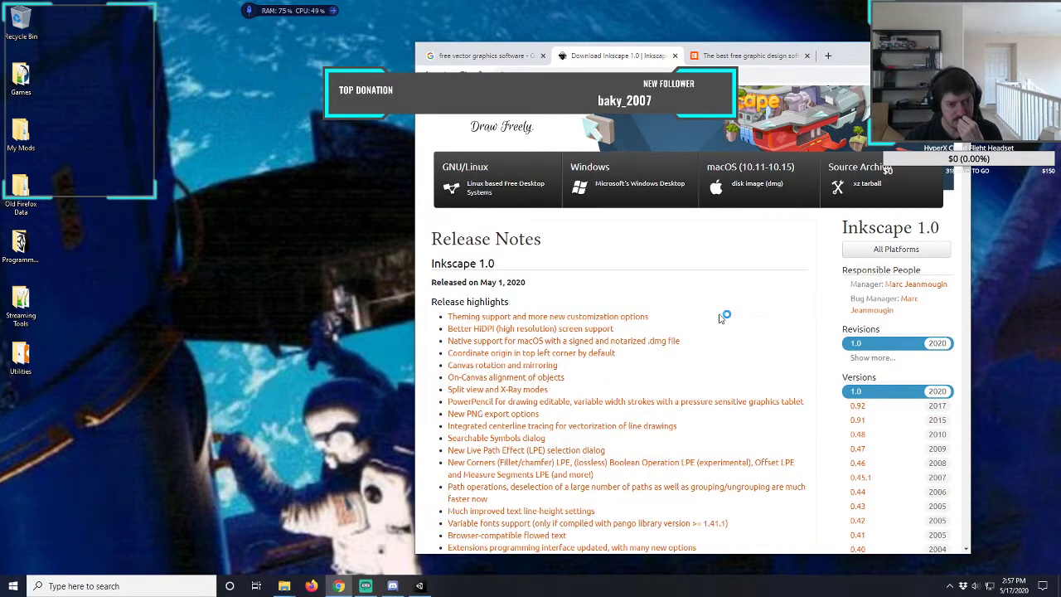
pyautogui.scroll(4, 765, 311)
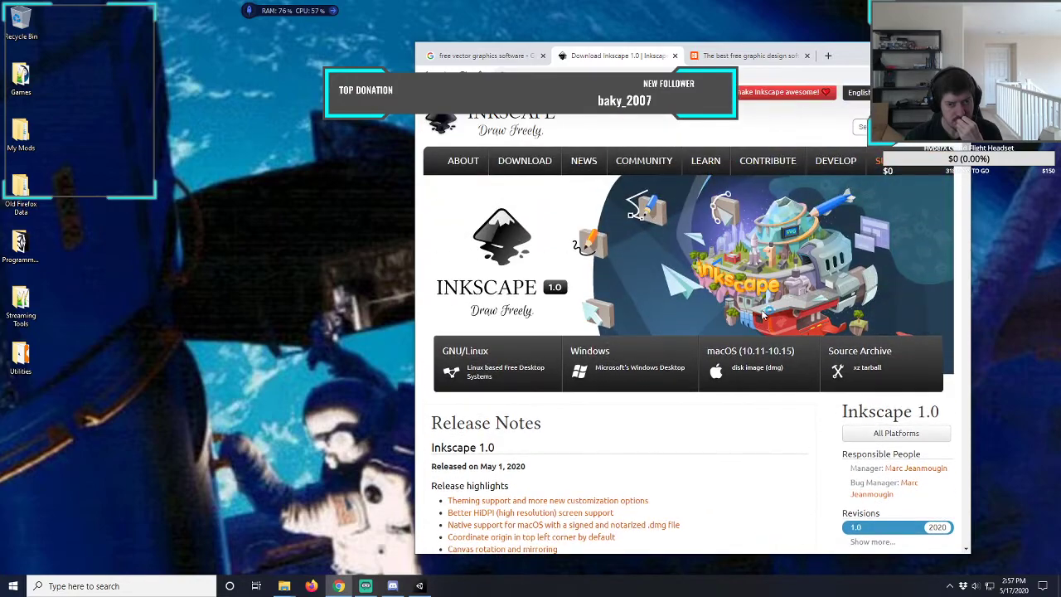
# - Choose the Windows 64-bit version of Inkscape 1.0 and review its installer formats and installation notes
pyautogui.click(632, 374)
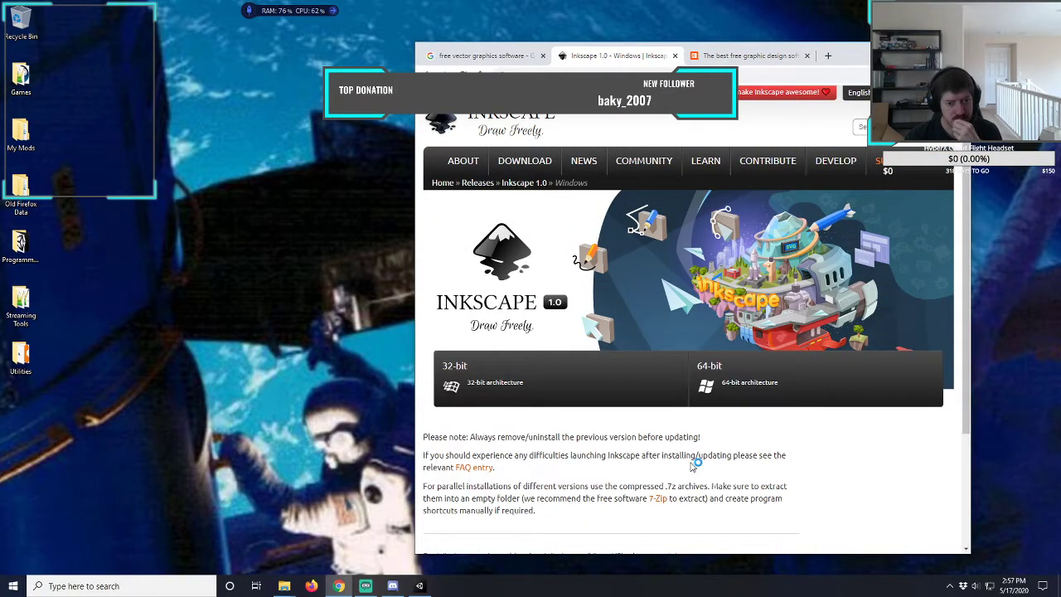
pyautogui.click(769, 384)
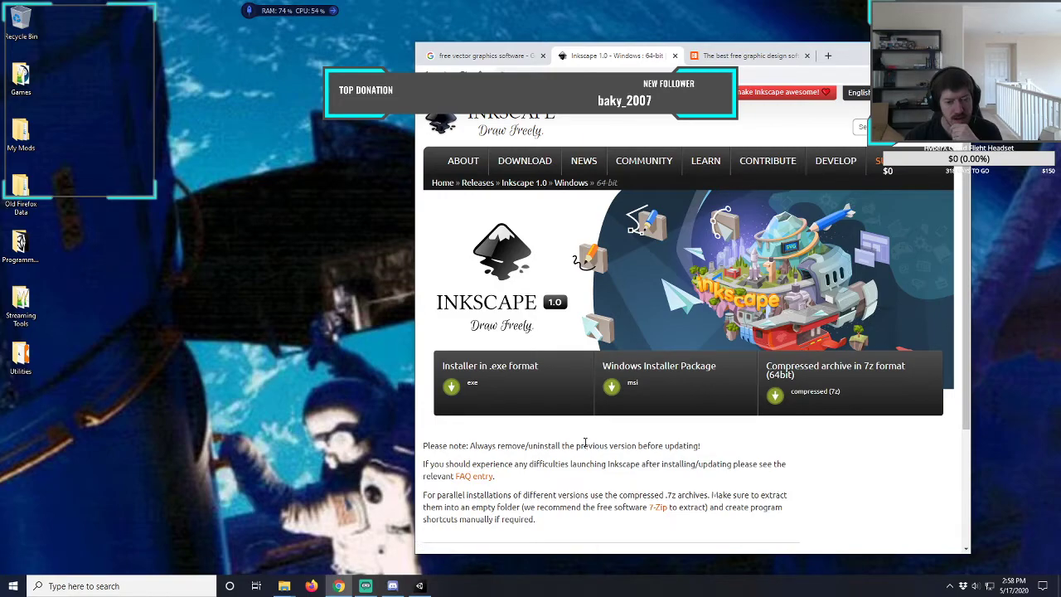
pyautogui.scroll(-1, 584, 444)
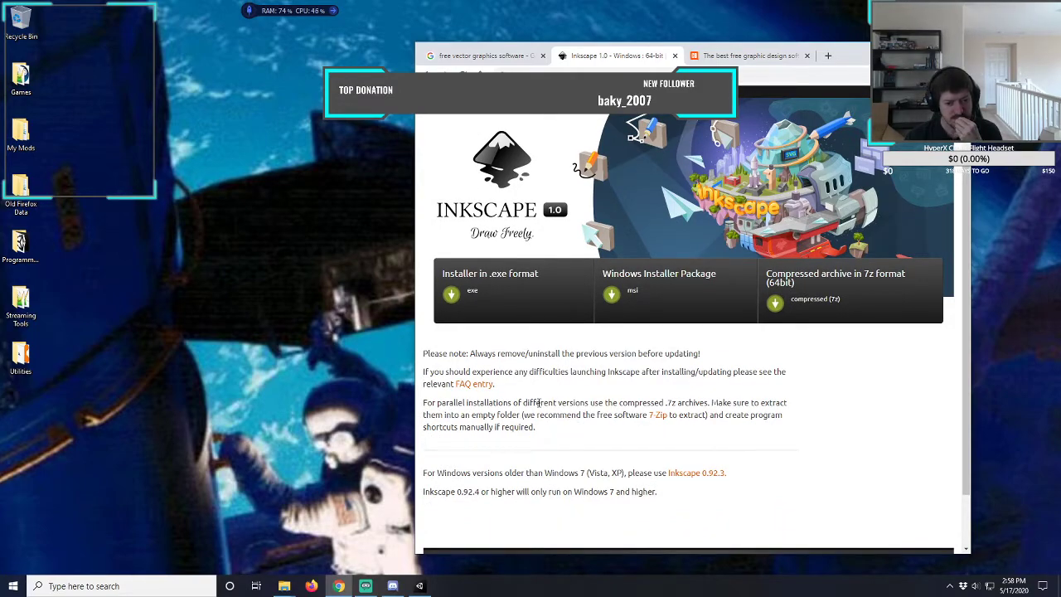
# - Download the Windows Installer Package (msi) of Inkscape 1.0 64-bit after checking the installation notes
pyautogui.scroll(-1, 537, 402)
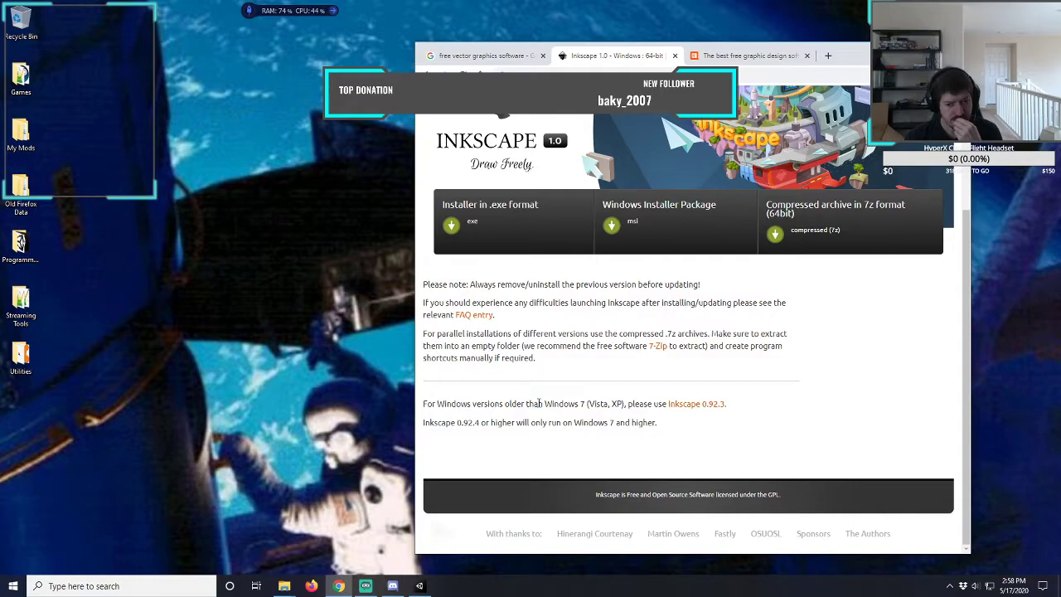
pyautogui.scroll(1, 539, 404)
pyautogui.scroll(1, 539, 406)
pyautogui.scroll(1, 539, 406)
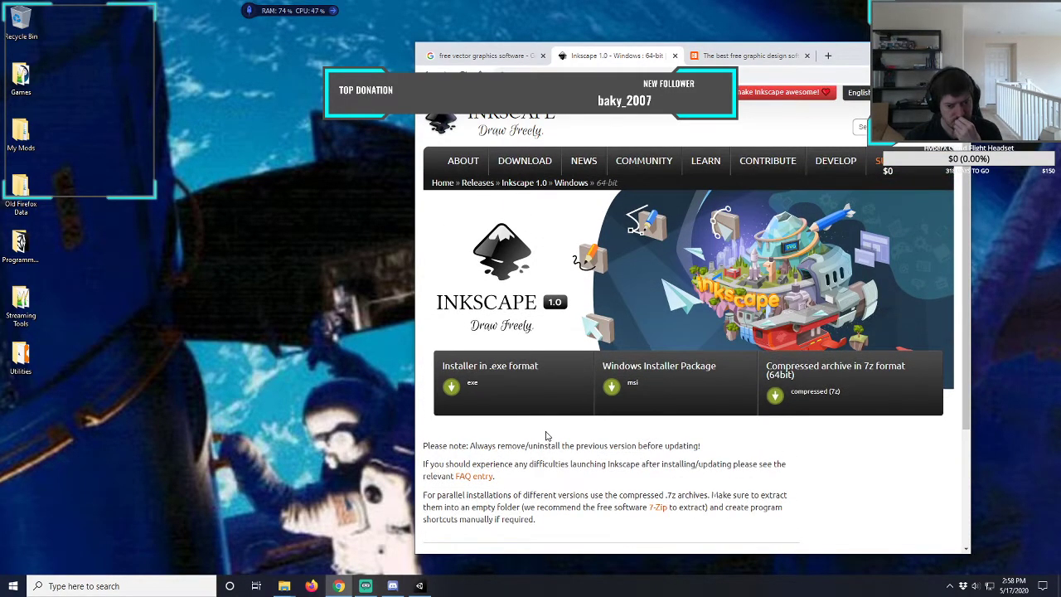
pyautogui.click(686, 389)
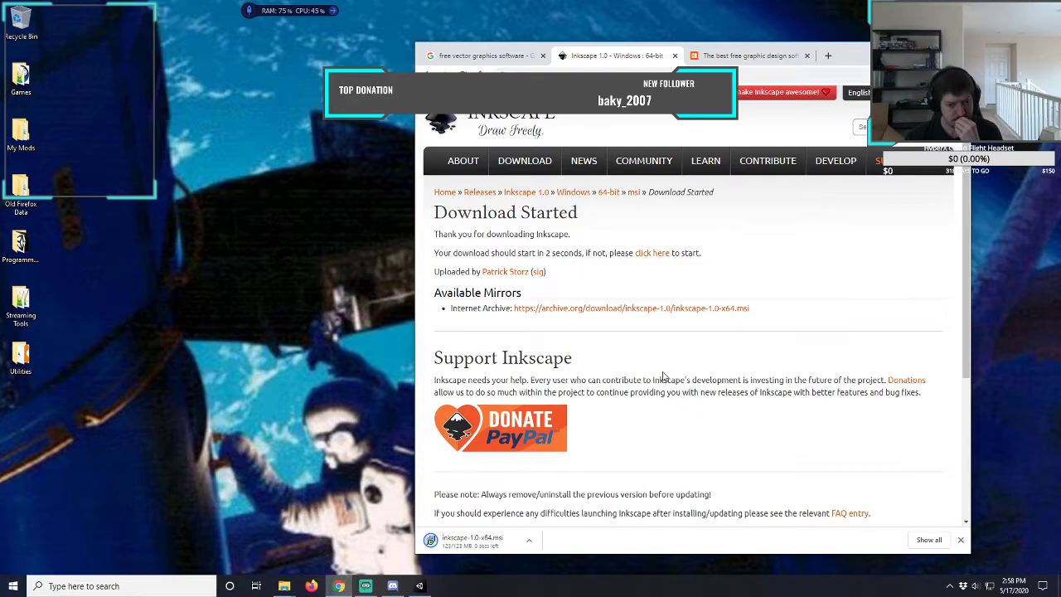
pyautogui.scroll(-2, 663, 378)
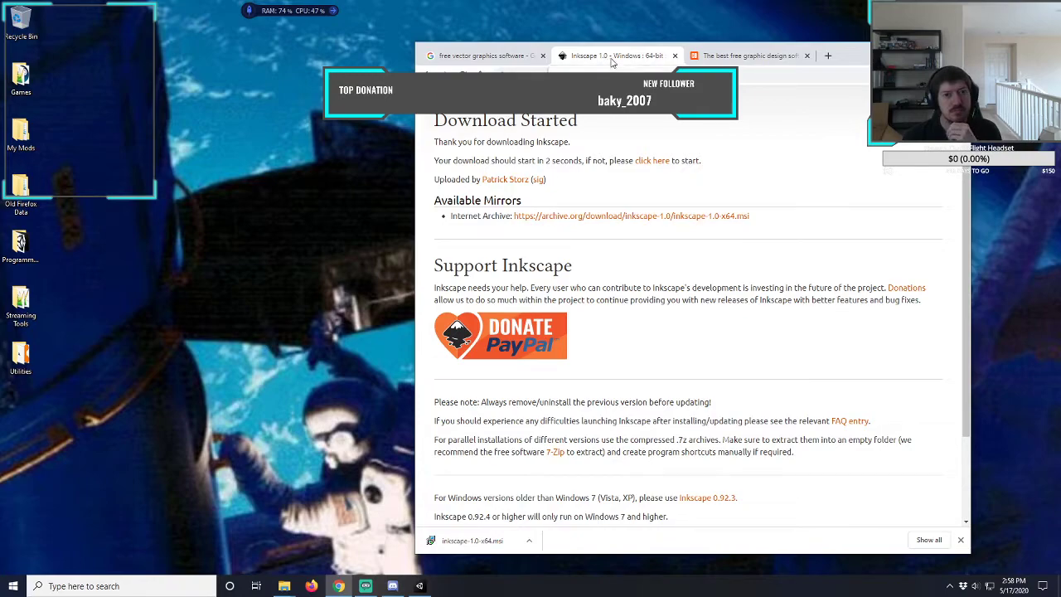
# - Move the Inkscape download page and the Streaming Tools folder window off this screen
pyautogui.moveTo(609, 55); pyautogui.dragTo(0, 79)
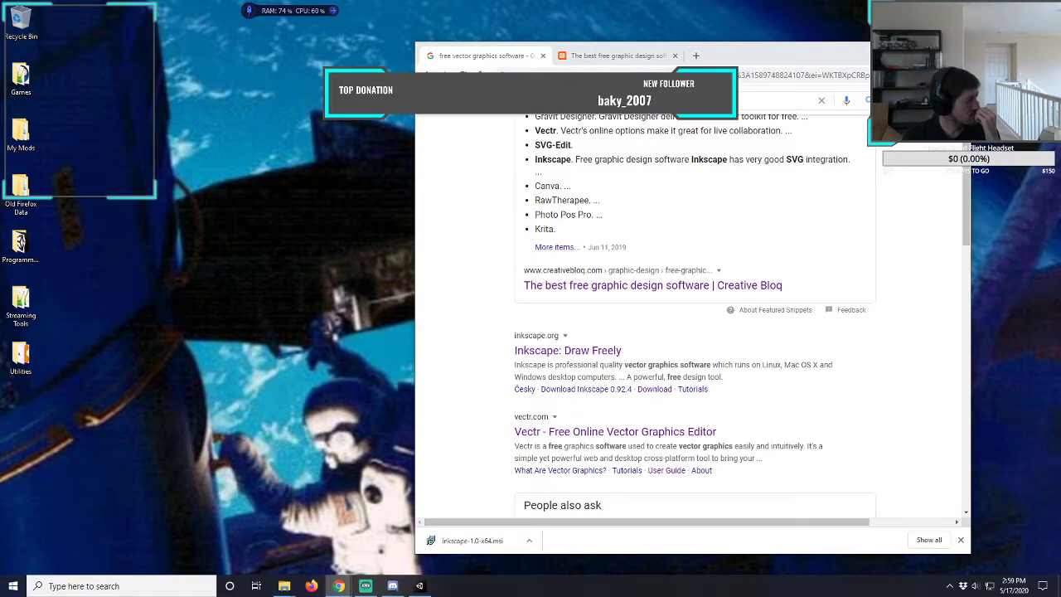
pyautogui.hotkey('alt', 'Tab')
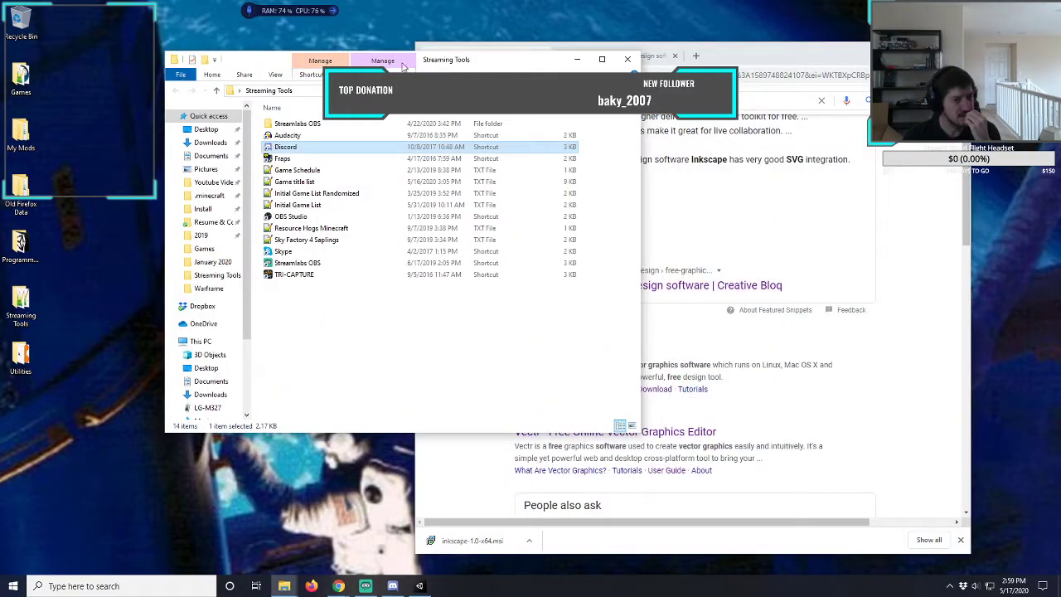
pyautogui.moveTo(508, 66); pyautogui.dragTo(0, 70)
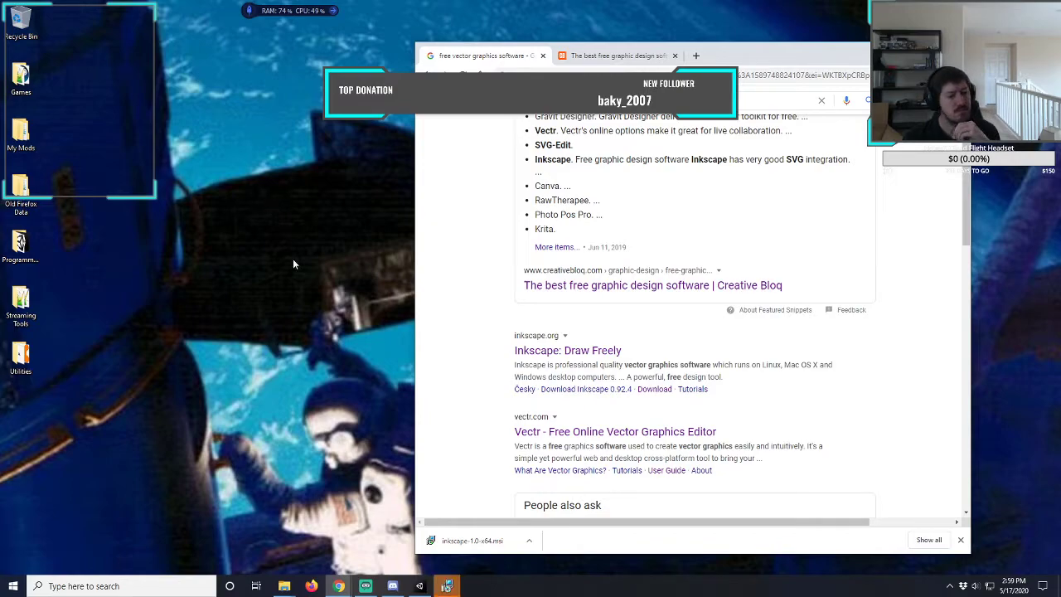
# - Go through Inkscape Setup, keeping the destination folder C:\Program Files\Inkscape\ and reviewing the disk space requirements, and install the program
pyautogui.click(453, 586)
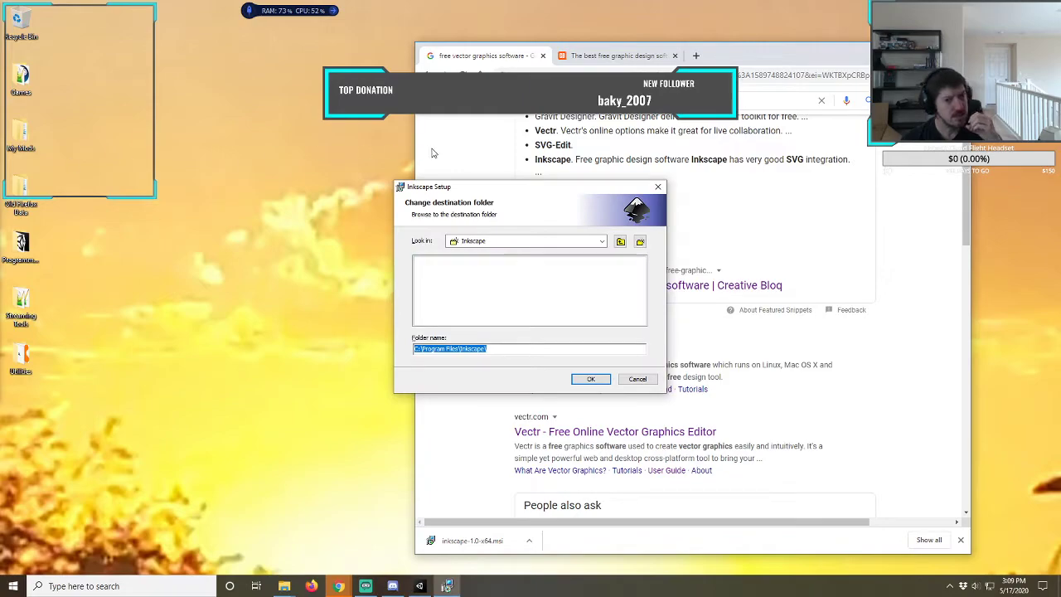
pyautogui.press('Return')
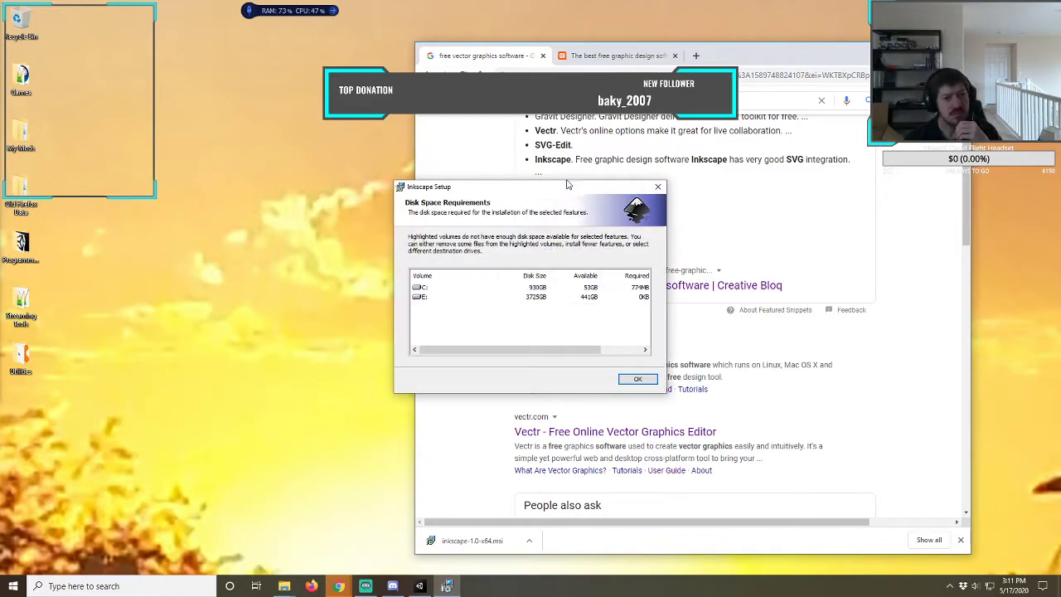
pyautogui.press('Return')
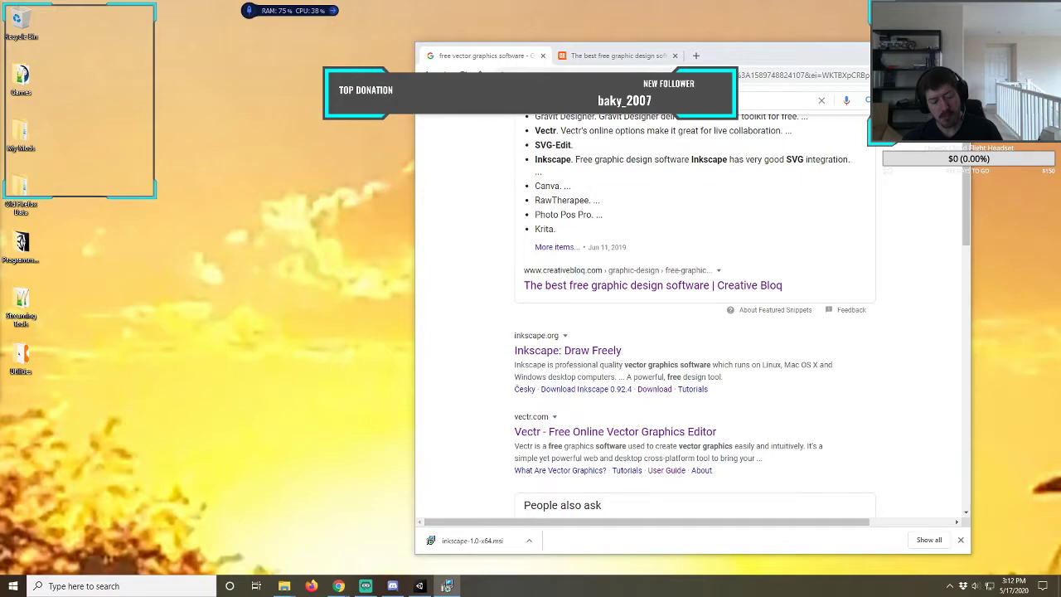
pyautogui.click(434, 192)
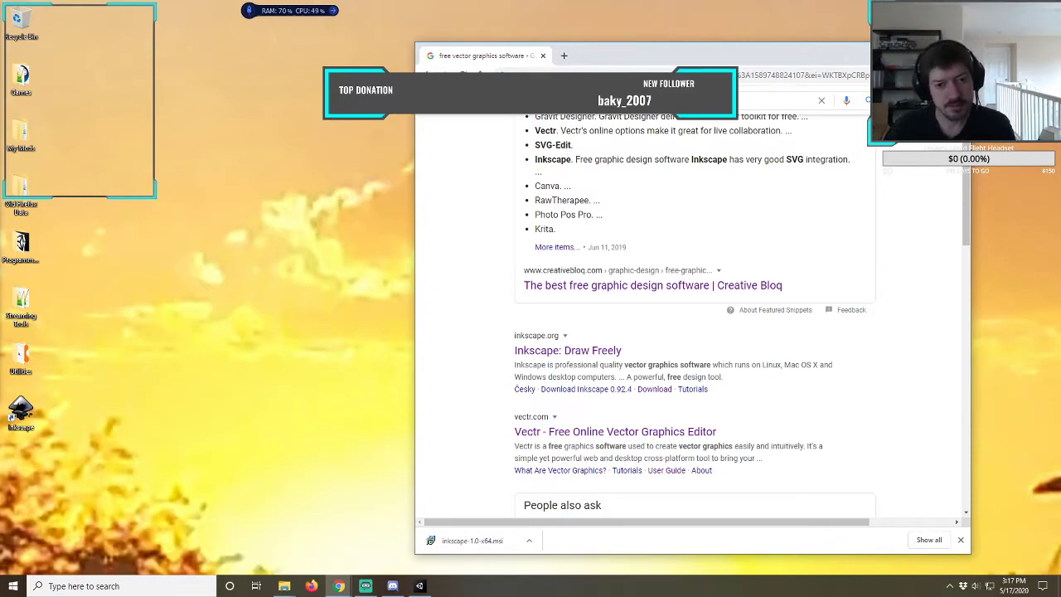
# - Switch to Unity, run the GGG SampleScene and watch the human characters spawn beside the village tile
pyautogui.click(420, 586)
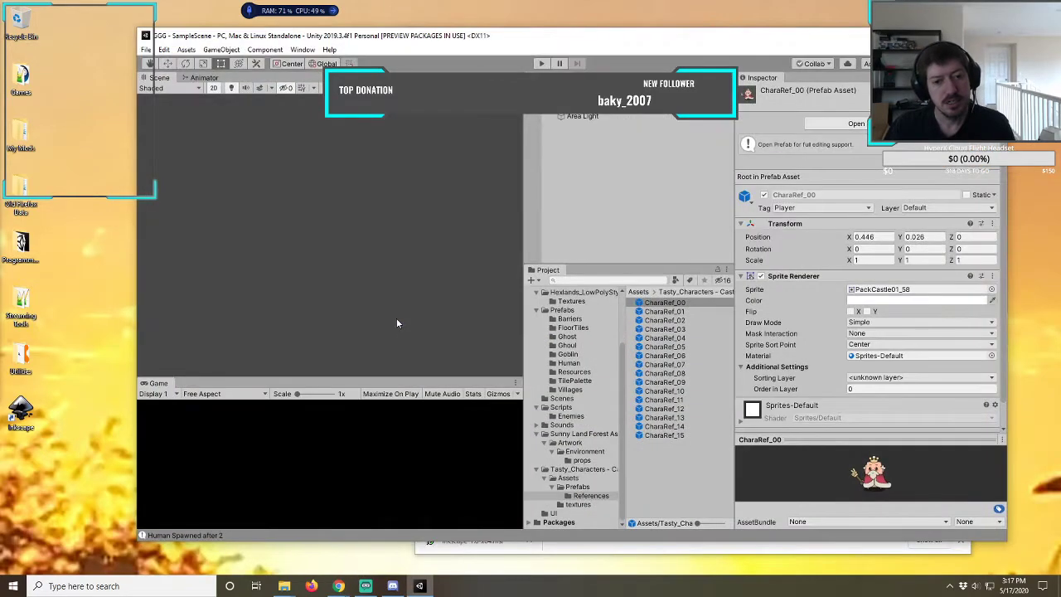
pyautogui.click(542, 63)
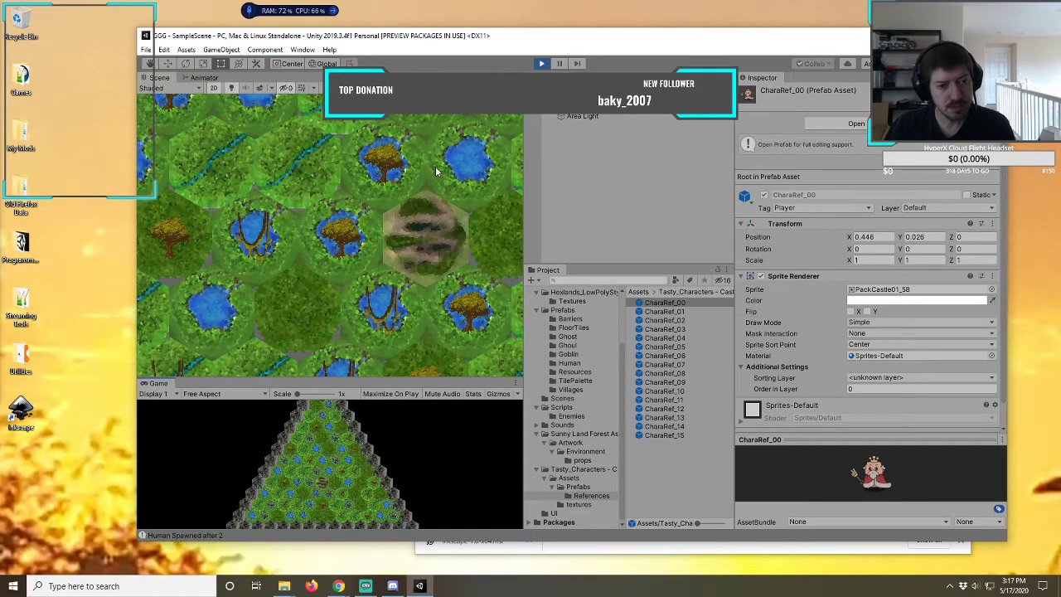
pyautogui.click(426, 245)
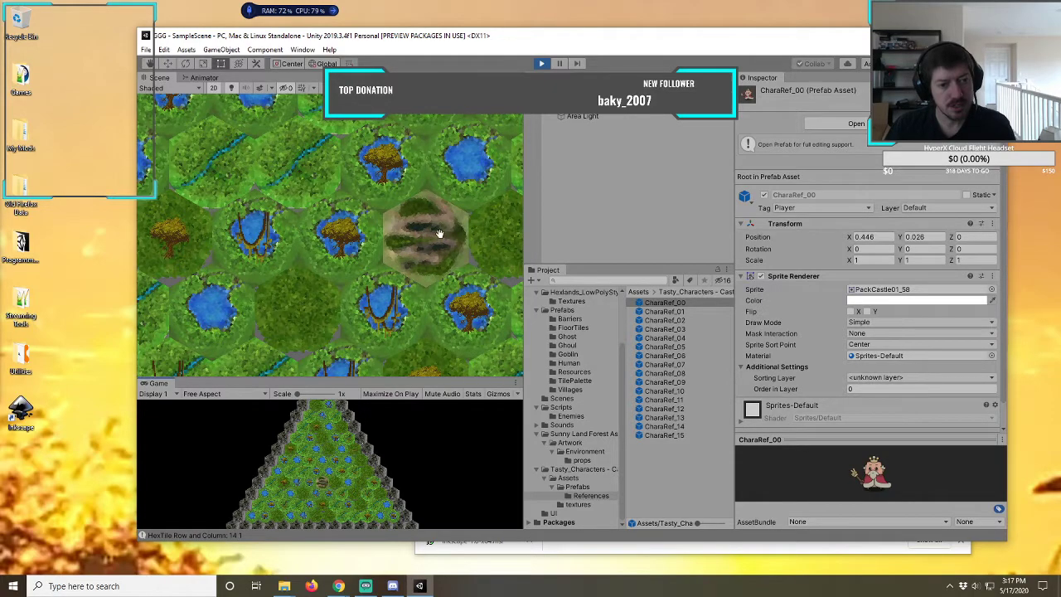
pyautogui.moveTo(439, 233); pyautogui.dragTo(376, 219, button='middle')
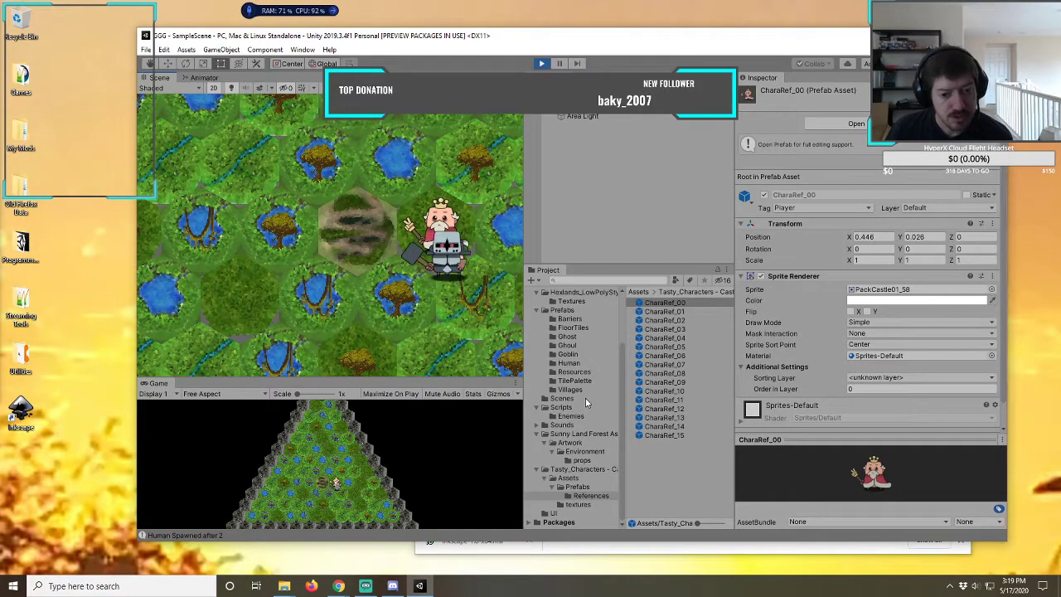
# - Open the Human animator controller from the Animations assets and inspect its HumanMovement state
pyautogui.moveTo(620, 388); pyautogui.dragTo(624, 317)
pyautogui.click(536, 351)
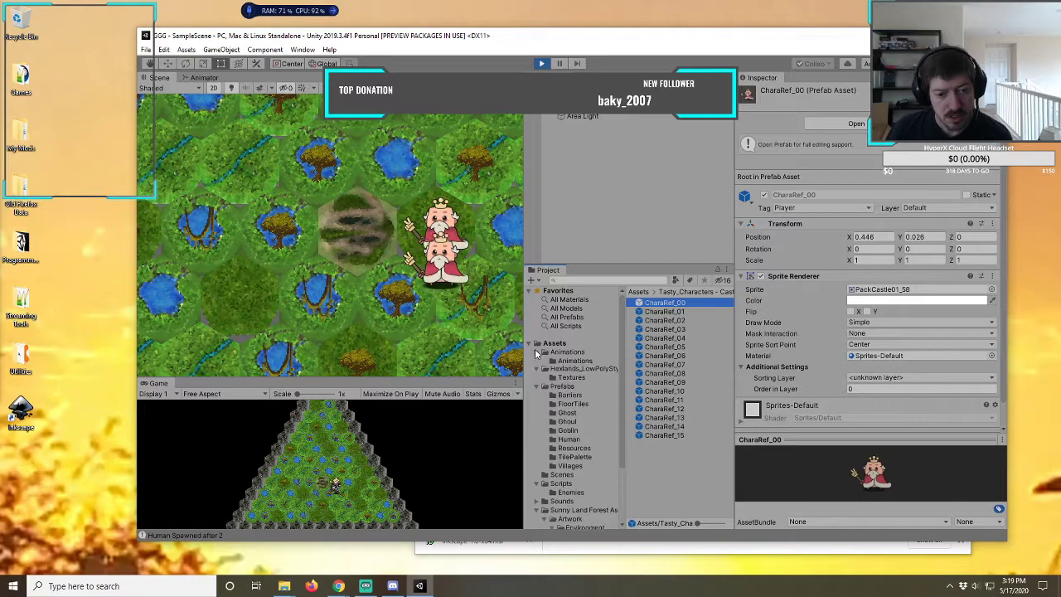
pyautogui.click(570, 370)
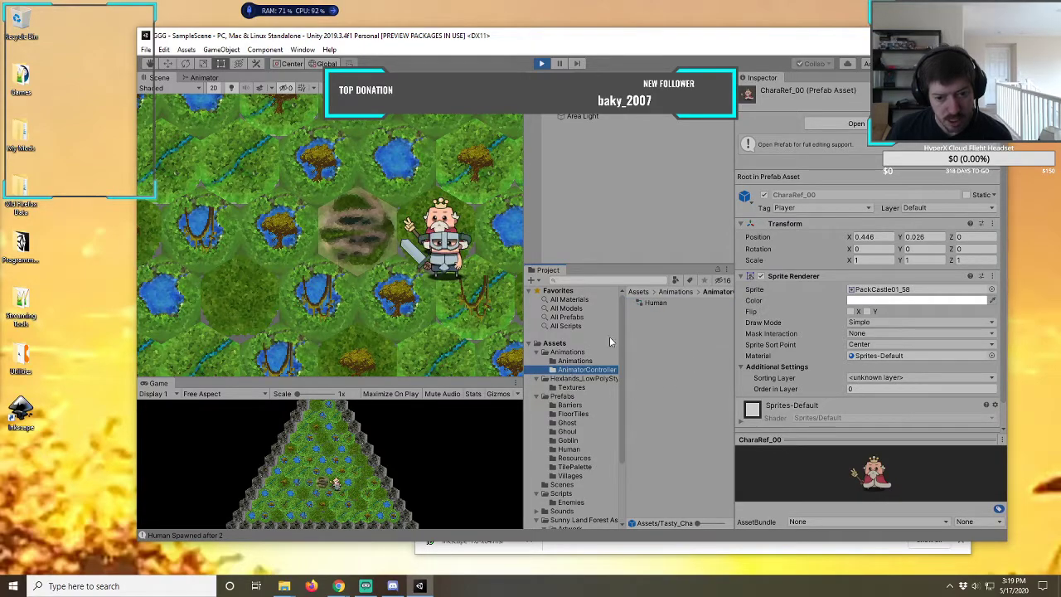
pyautogui.click(654, 304)
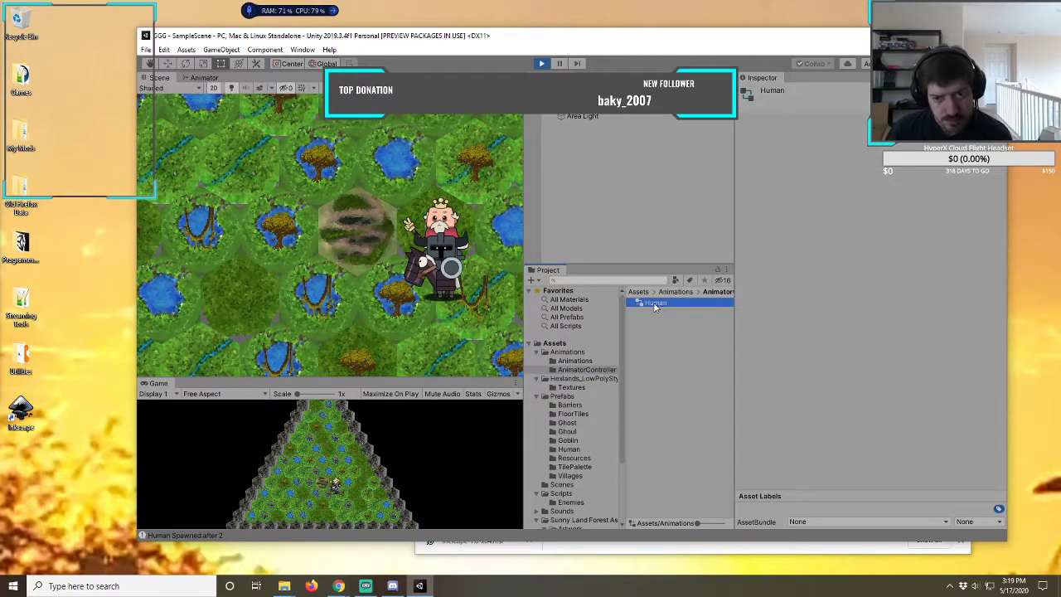
pyautogui.doubleClick(655, 303)
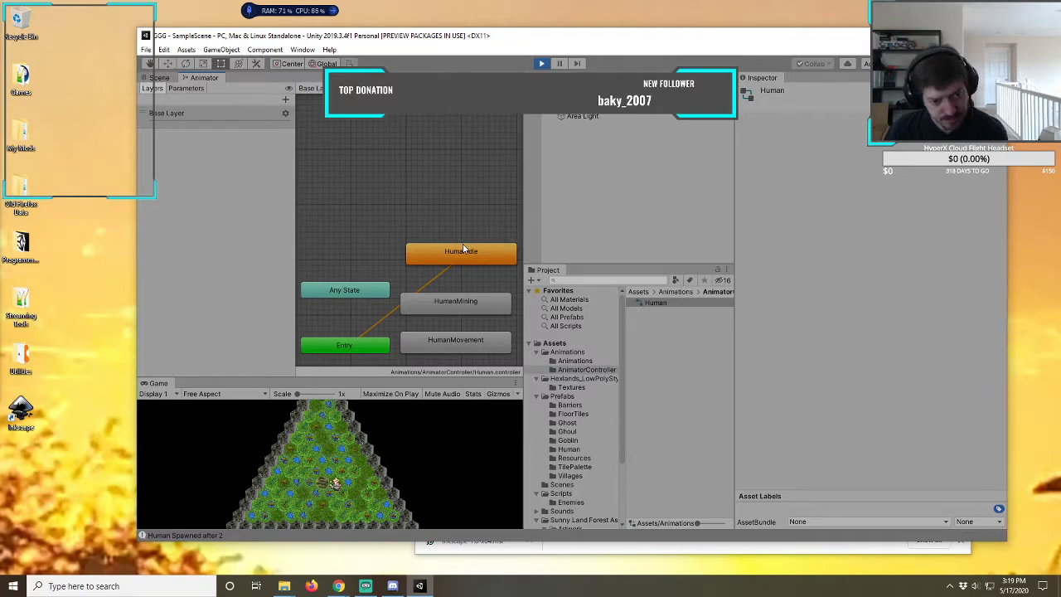
pyautogui.click(453, 341)
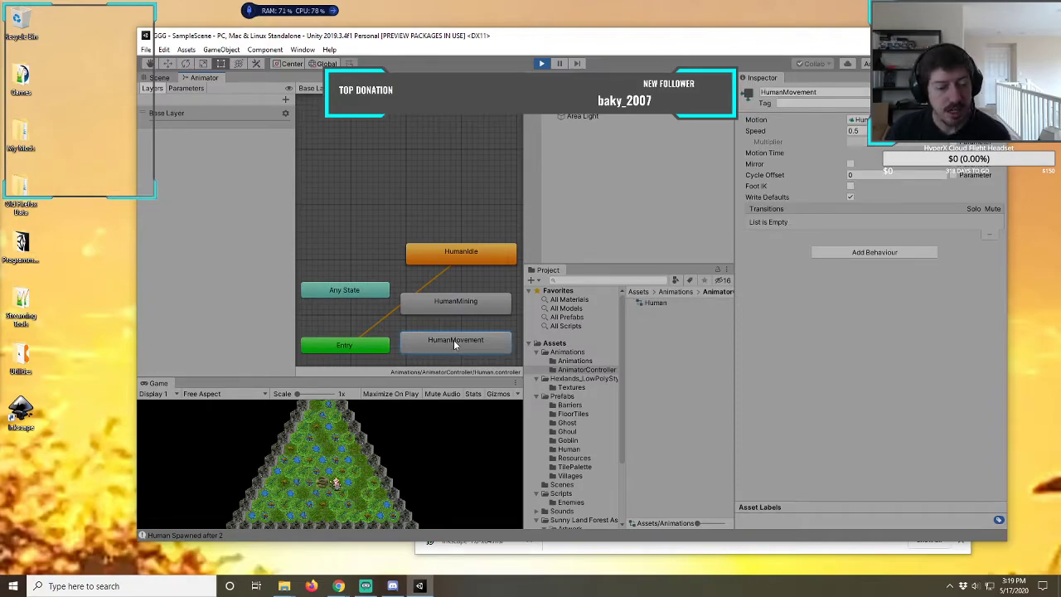
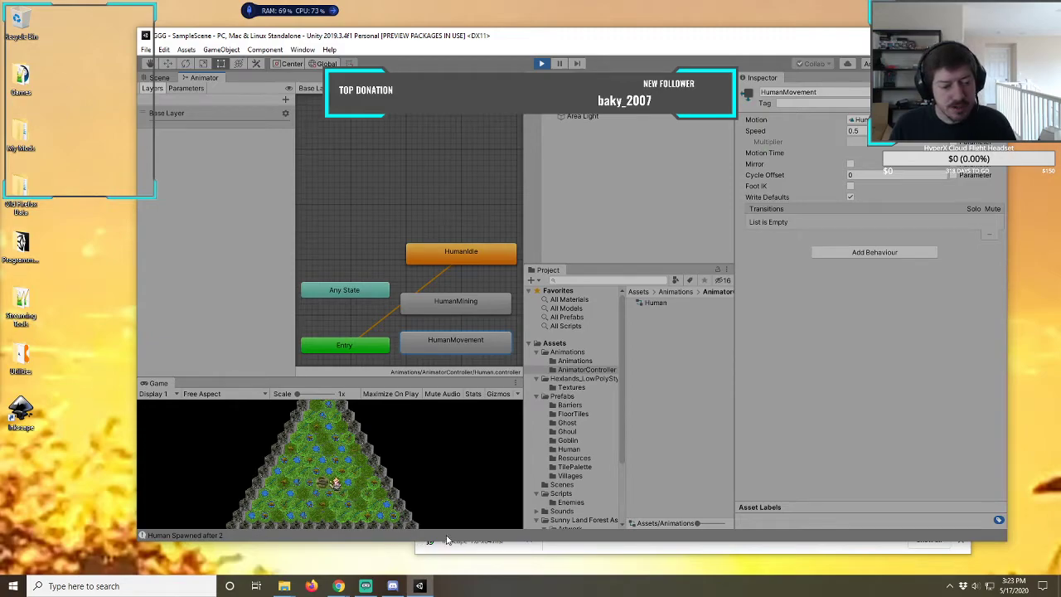
# - Close the Downloads window, bring up the Programming folder, and open GGG Concept.txt in Notepad++
pyautogui.moveTo(373, 587)
pyautogui.moveTo(283, 587)
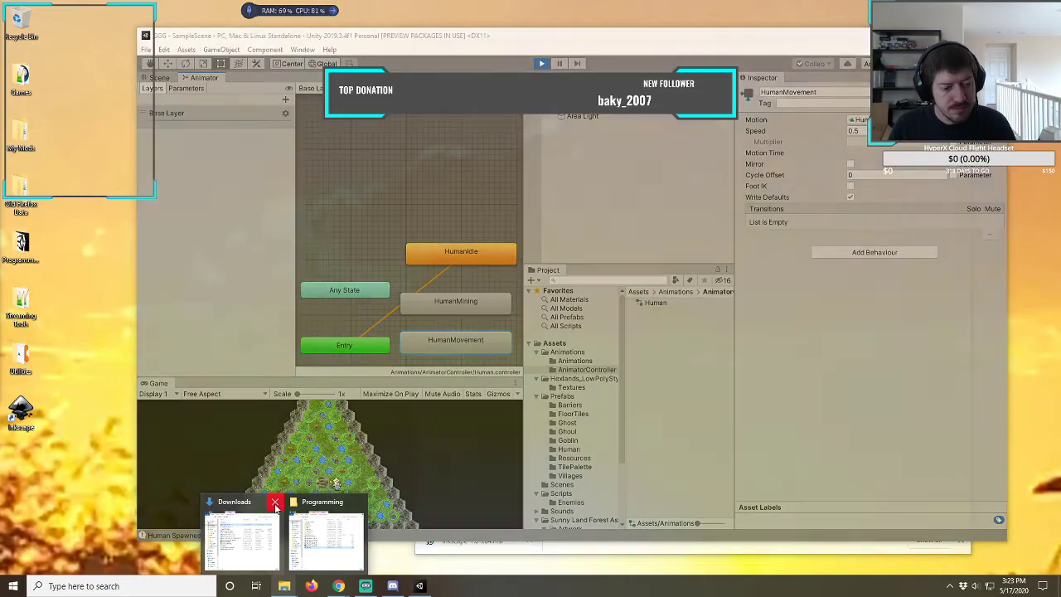
pyautogui.click(277, 502)
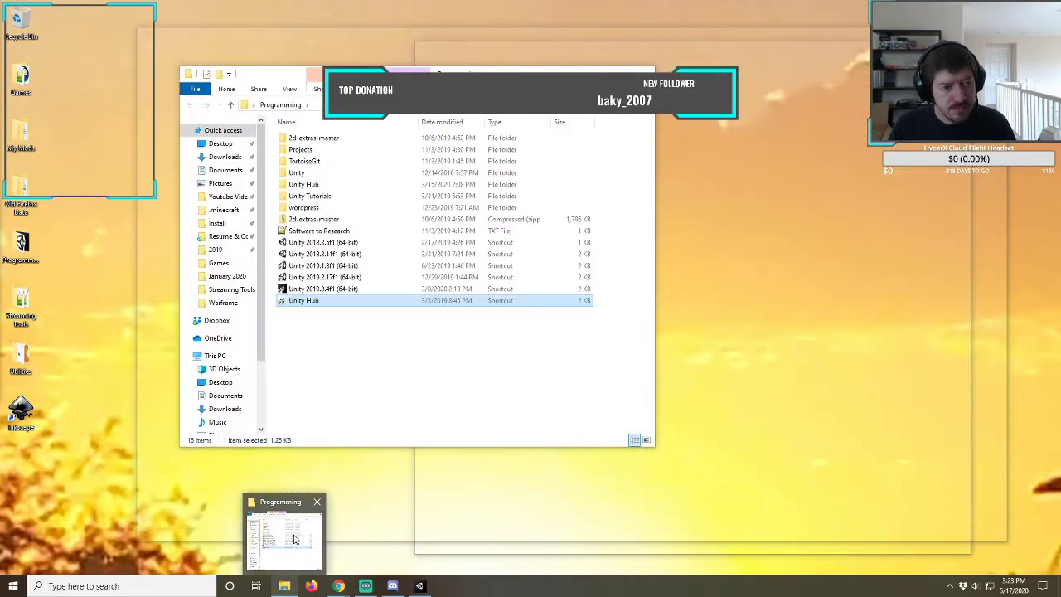
pyautogui.click(294, 540)
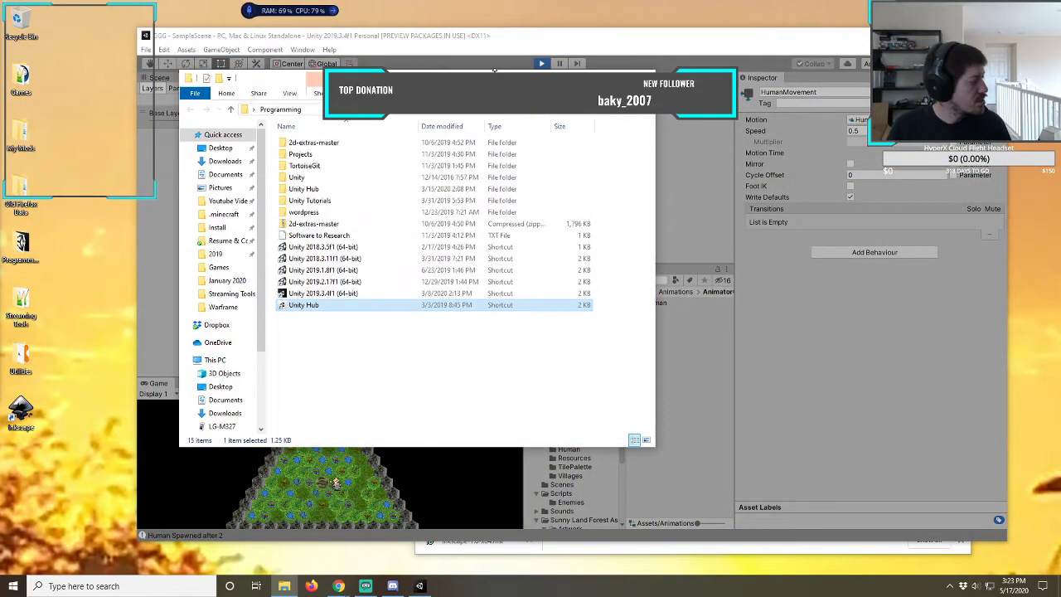
pyautogui.click(497, 66)
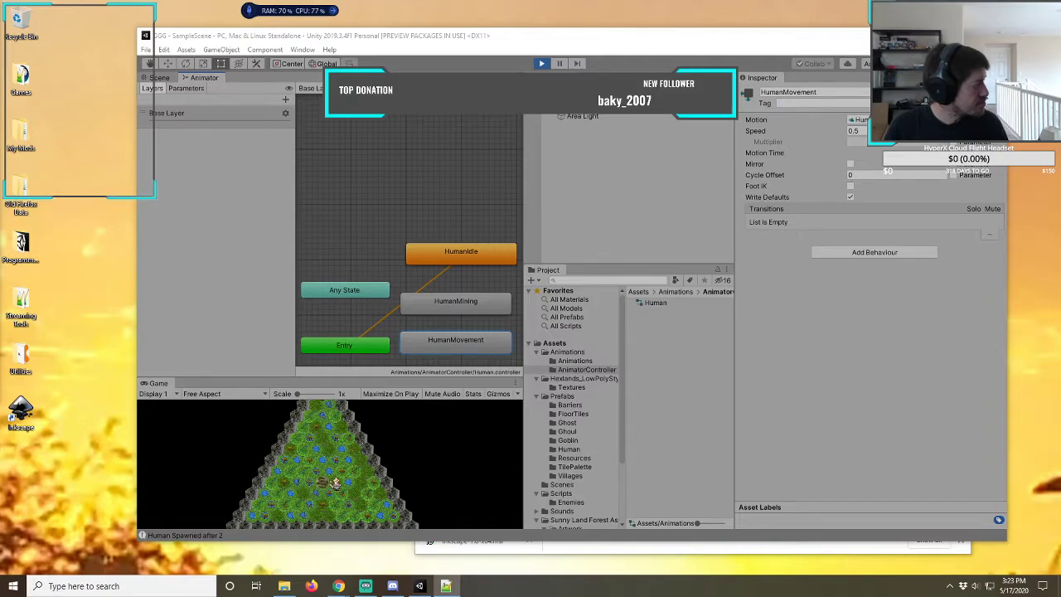
pyautogui.hotkey('alt', 'Tab')
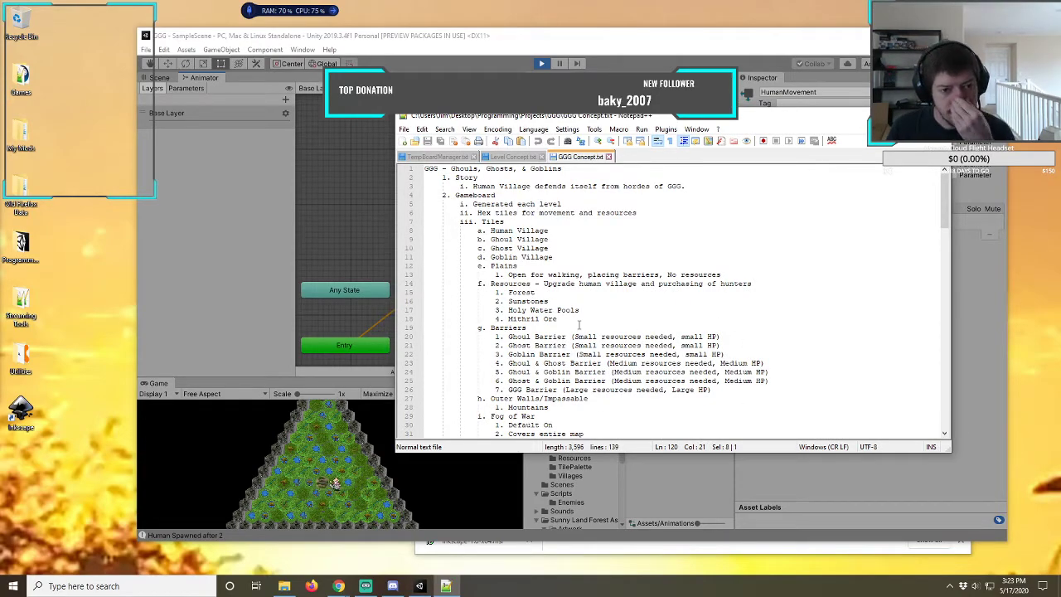
# - Read through the game concept to the Animations/Graphics section and examine the list of animations needed for Humans, highlighting Movement
pyautogui.scroll(-10, 579, 325)
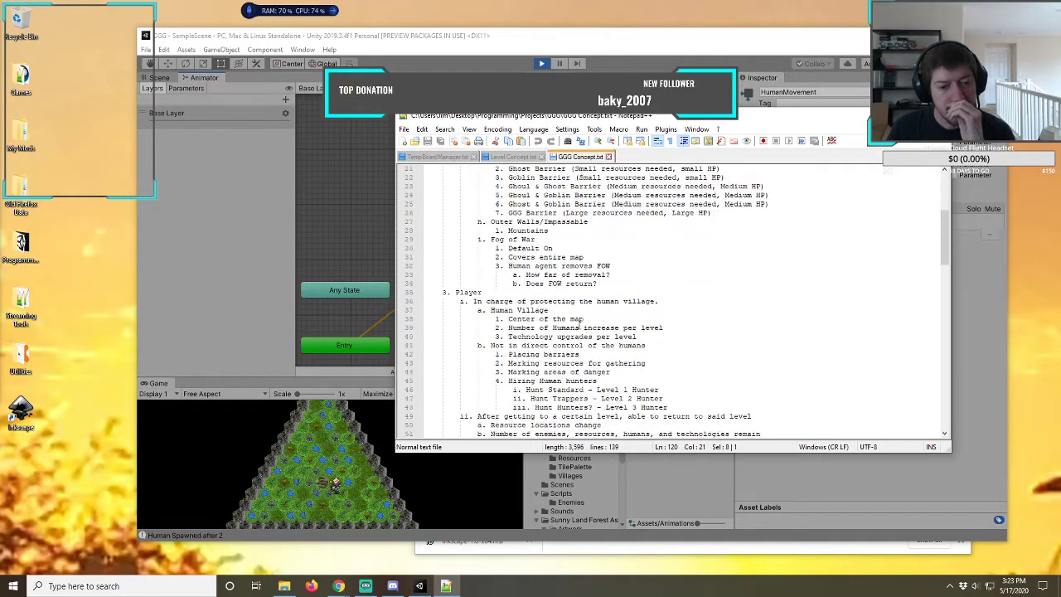
pyautogui.scroll(-8, 578, 325)
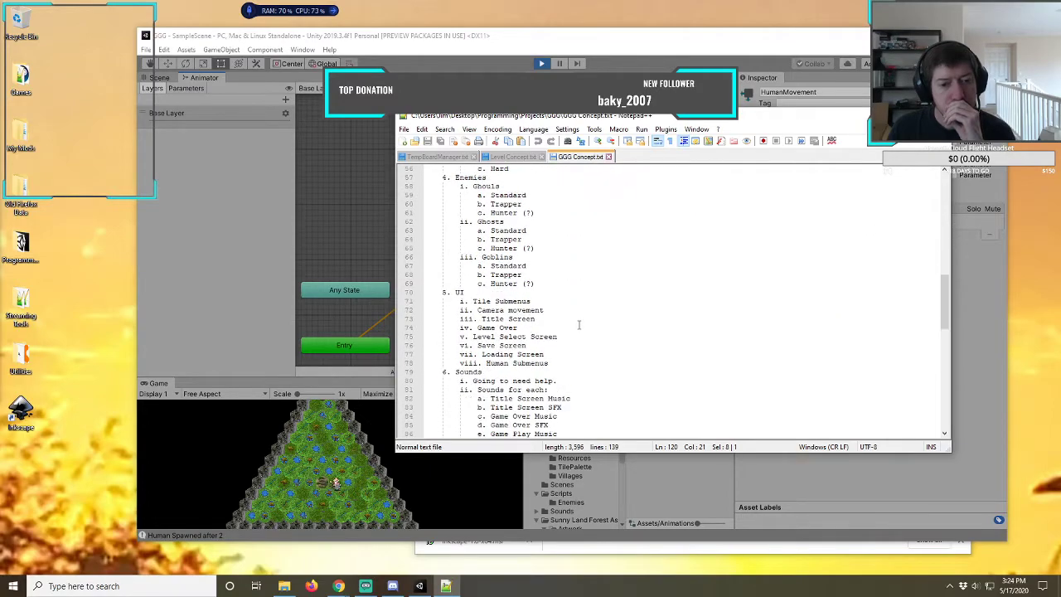
pyautogui.scroll(-8, 579, 325)
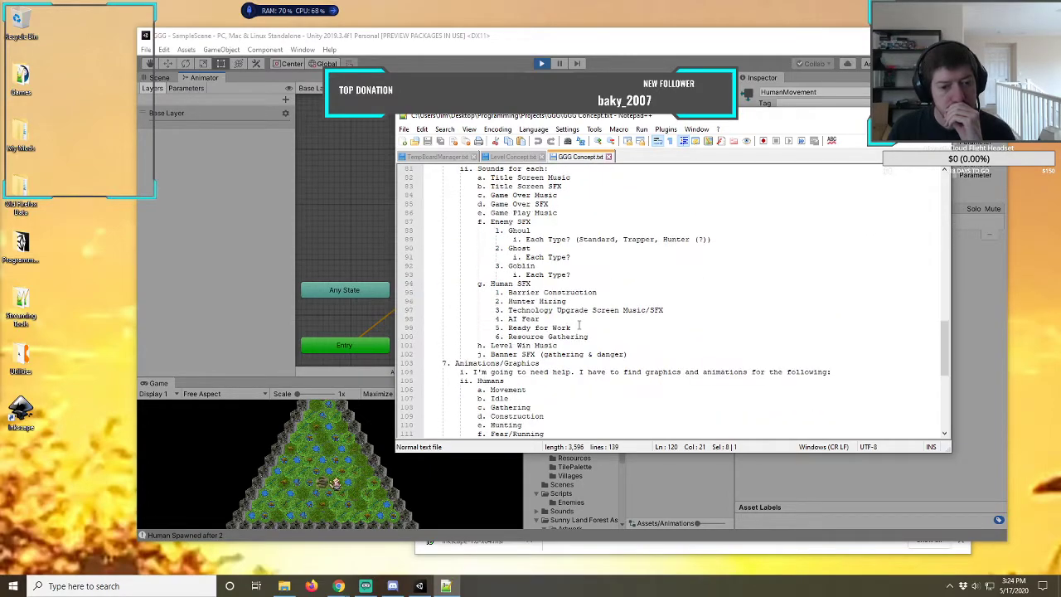
pyautogui.scroll(-7, 579, 325)
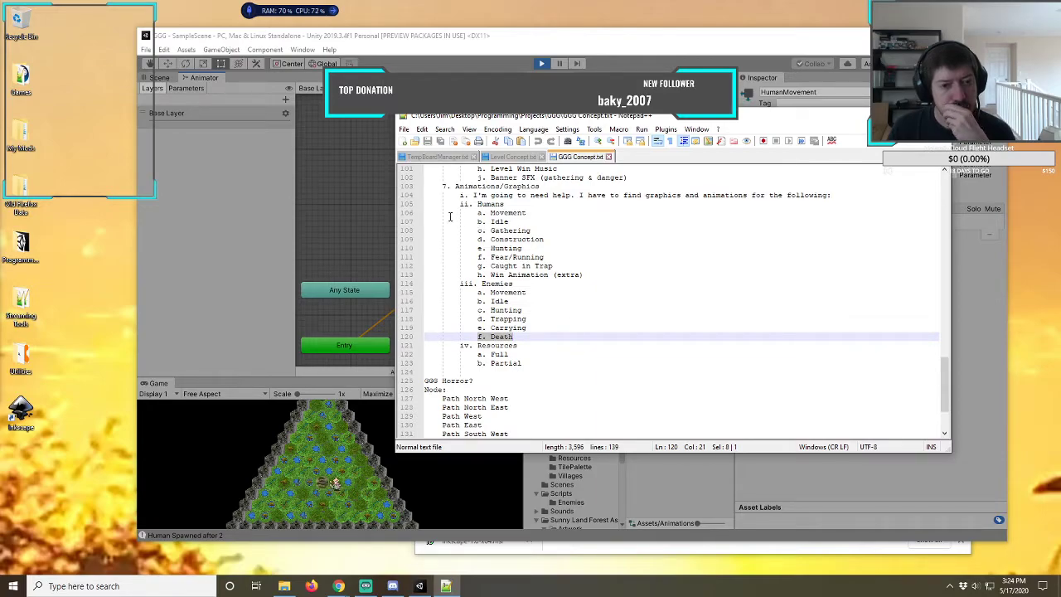
pyautogui.moveTo(460, 204); pyautogui.dragTo(599, 276)
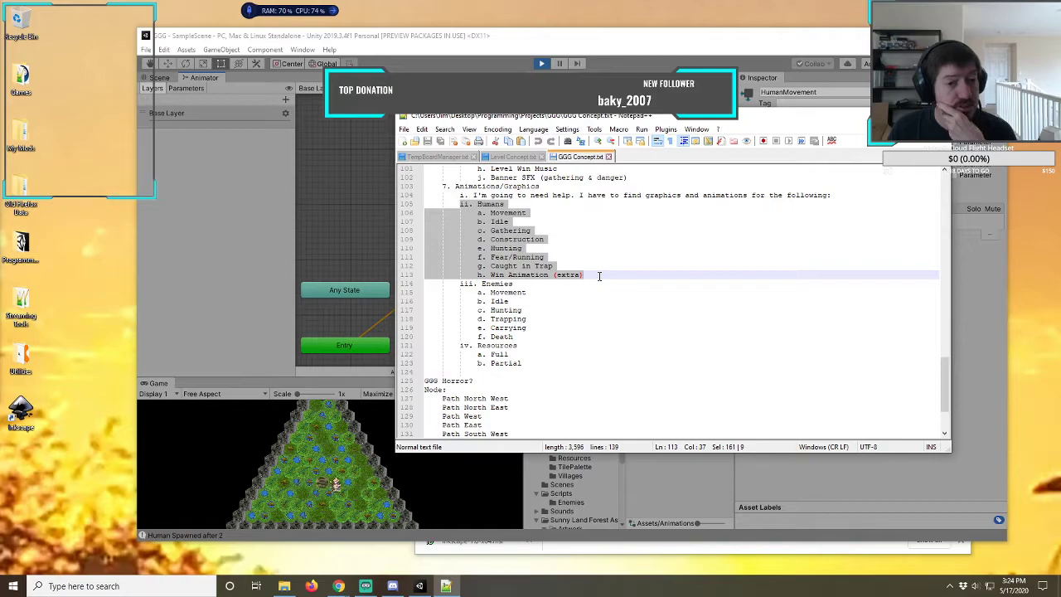
pyautogui.click(543, 206)
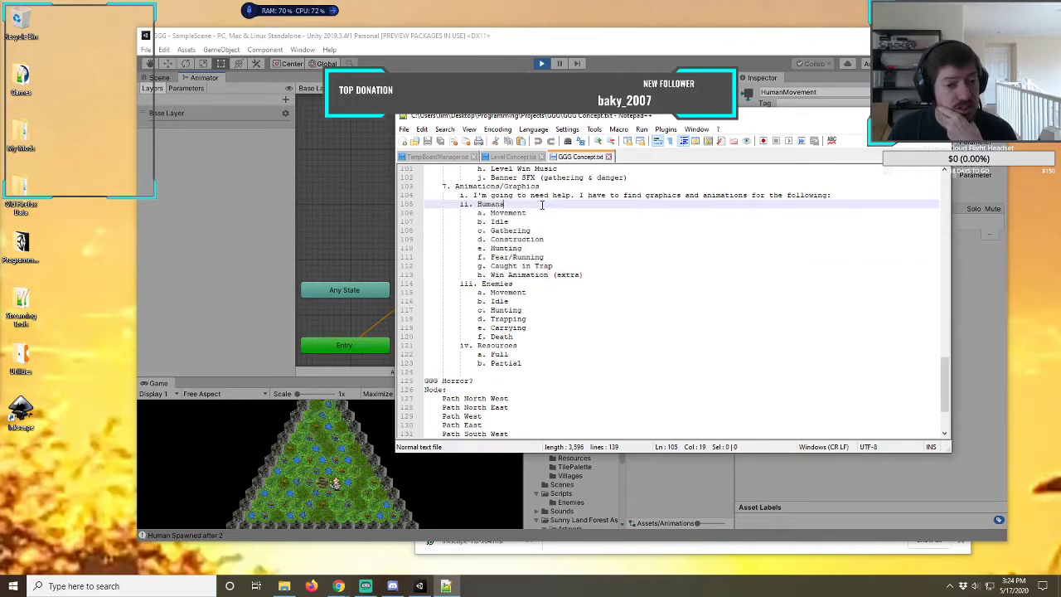
pyautogui.click(460, 204)
pyautogui.moveTo(460, 204); pyautogui.dragTo(545, 214)
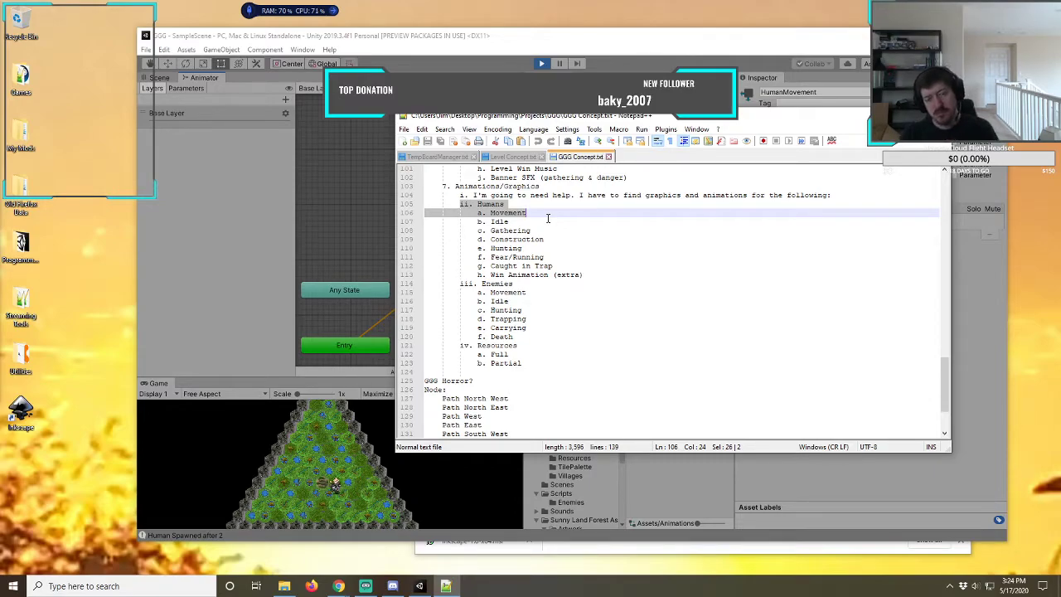
# - Return to Unity and open the Human folder under Prefabs
pyautogui.click(902, 115)
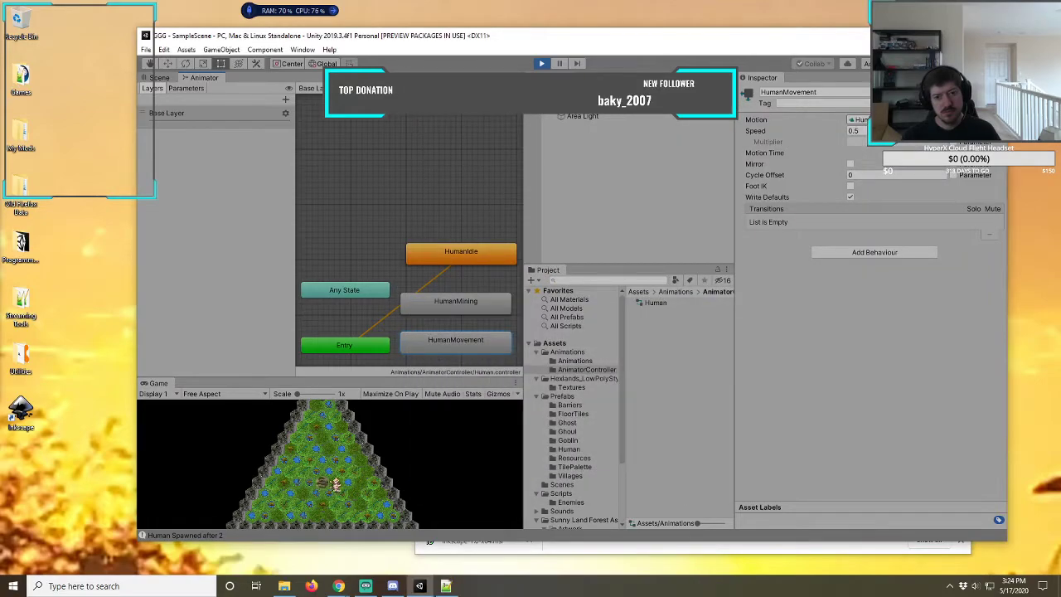
pyautogui.click(569, 448)
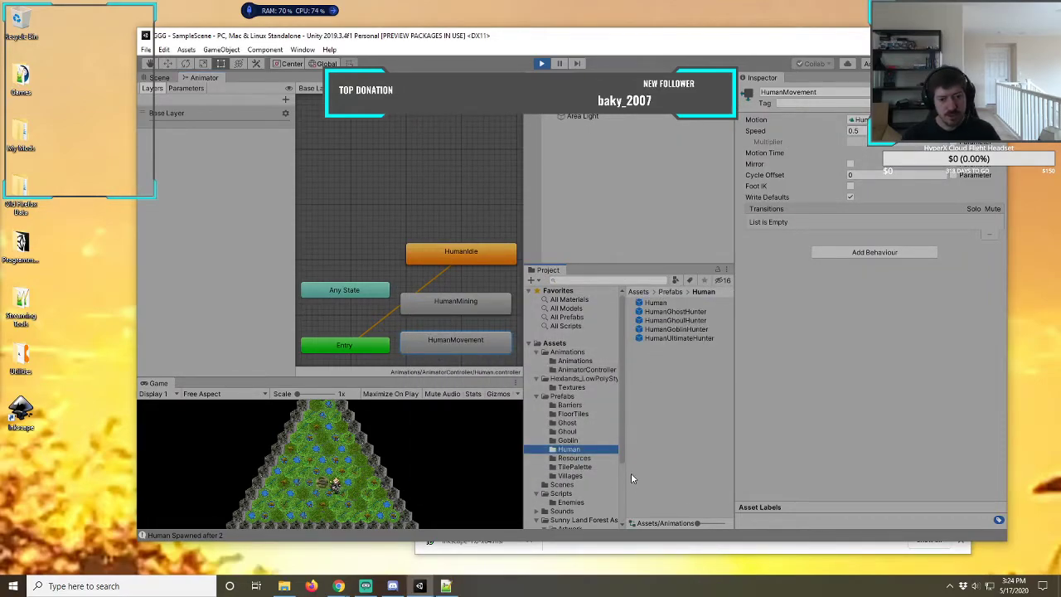
# - Stop the running game and preview the CharaRef_00 prefab from the References folder of the Tasty_Characters assets
pyautogui.scroll(-3, 621, 481)
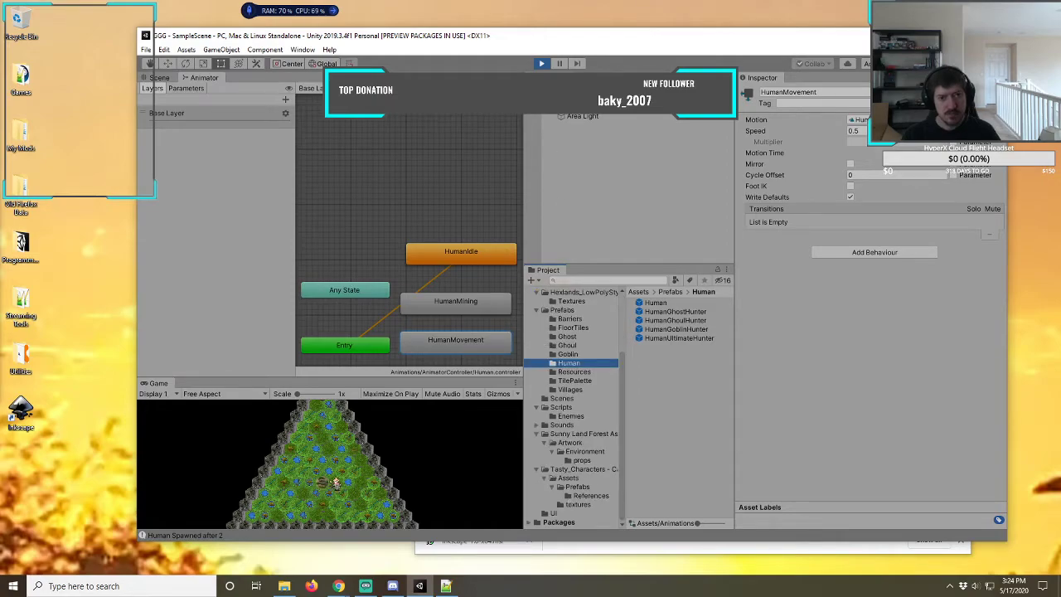
pyautogui.click(538, 63)
pyautogui.click(593, 495)
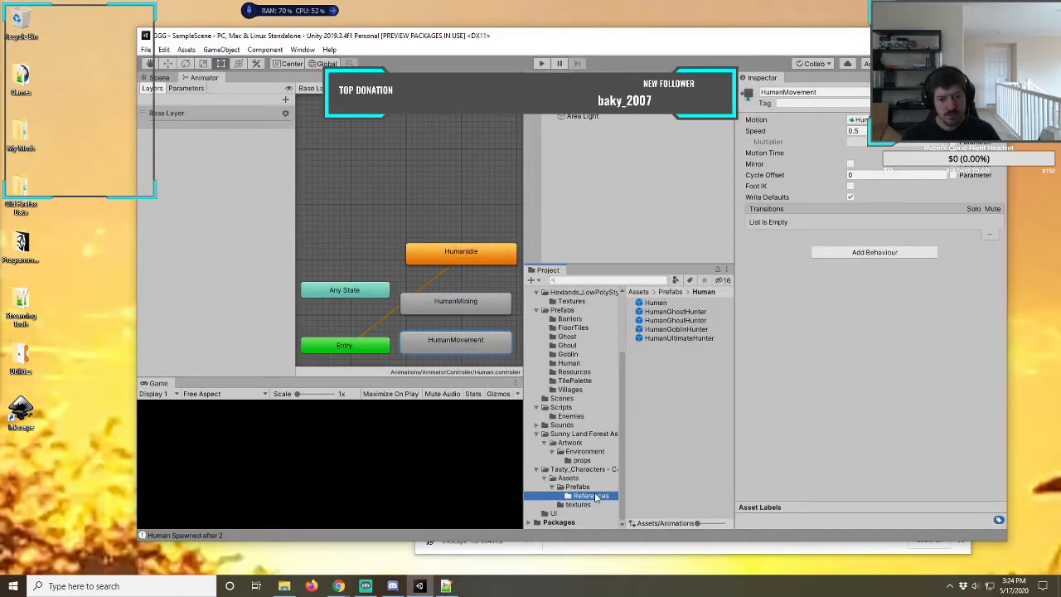
pyautogui.click(671, 302)
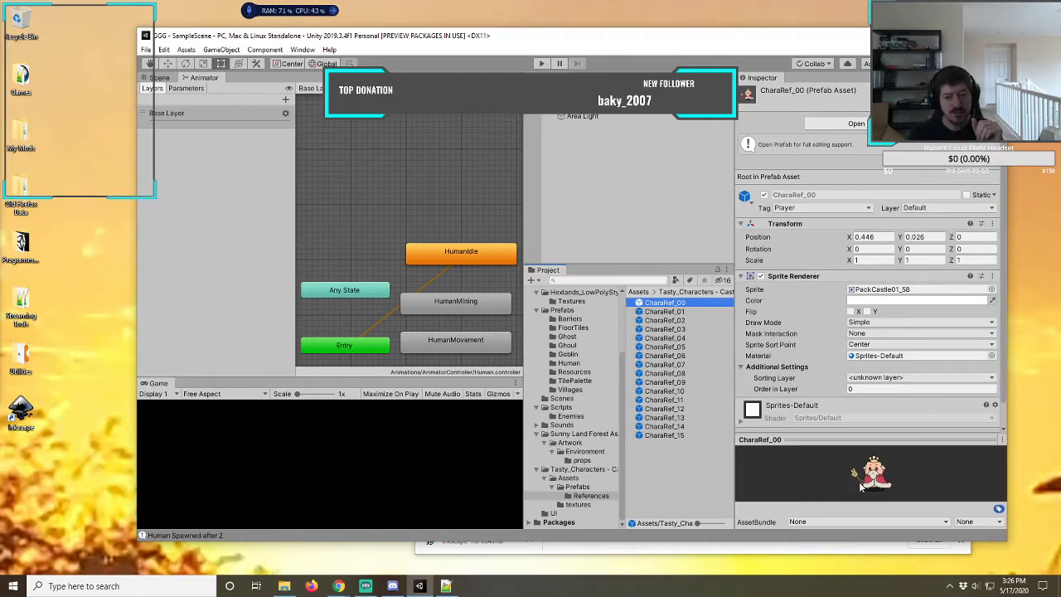
pyautogui.click(872, 473)
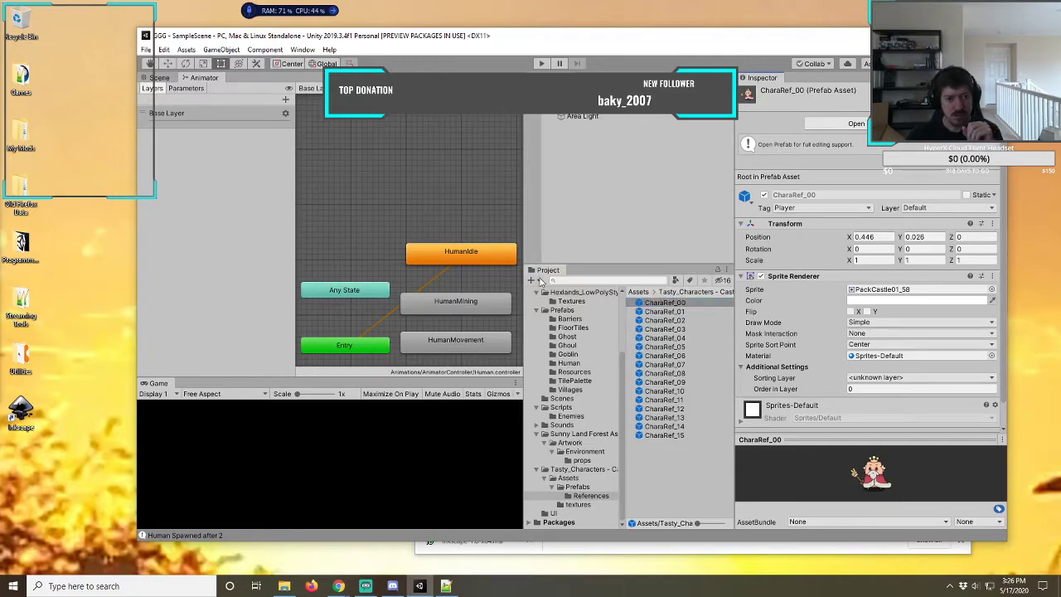
# - Close the Animator view, run the game, and bring the spawned human characters into view in the scene
pyautogui.rightClick(214, 80)
pyautogui.click(246, 113)
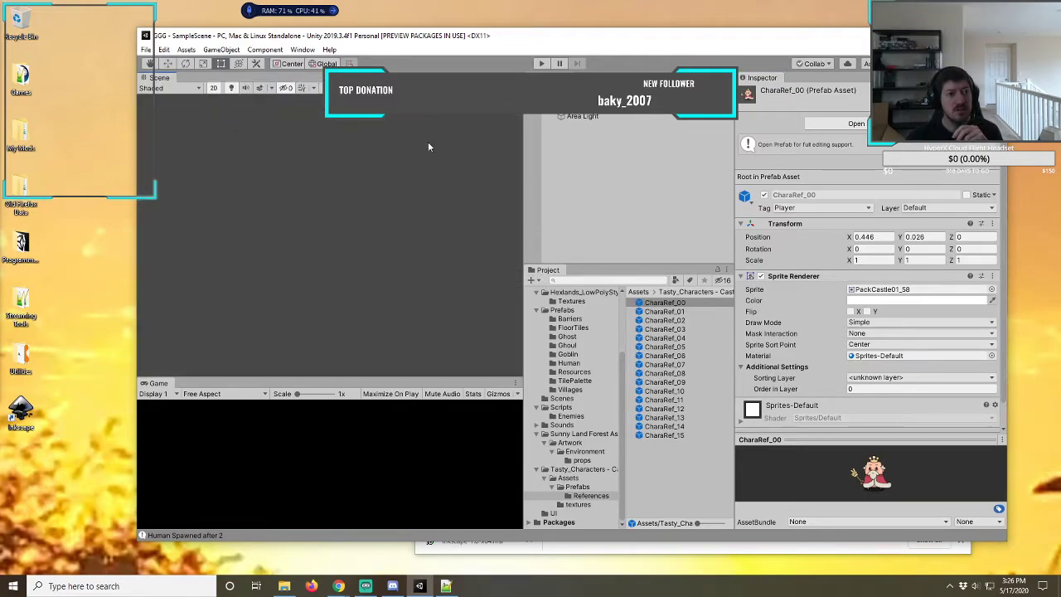
pyautogui.click(541, 63)
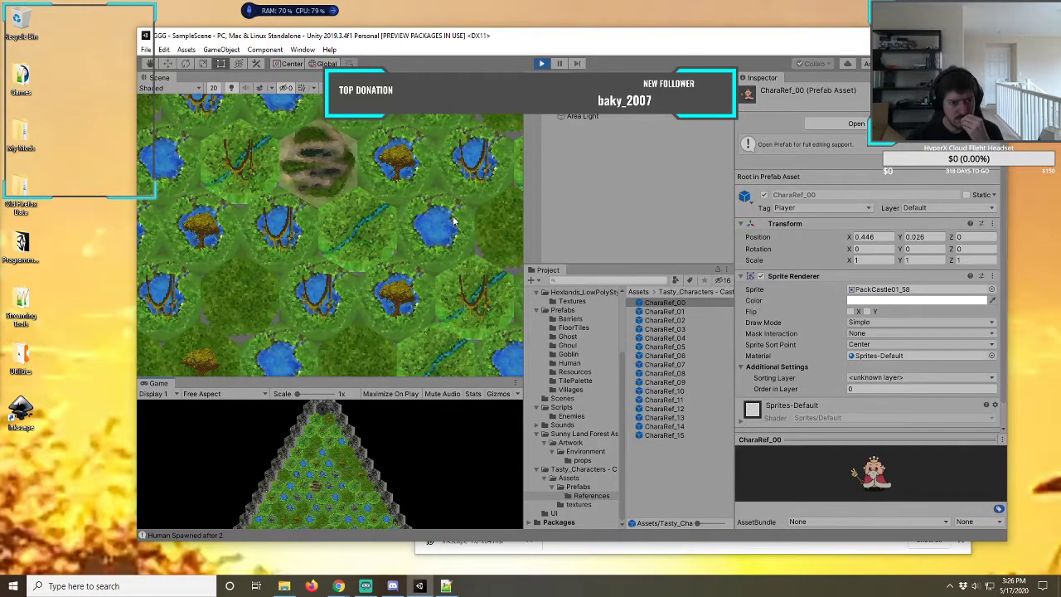
pyautogui.moveTo(382, 203); pyautogui.dragTo(412, 276, button='middle')
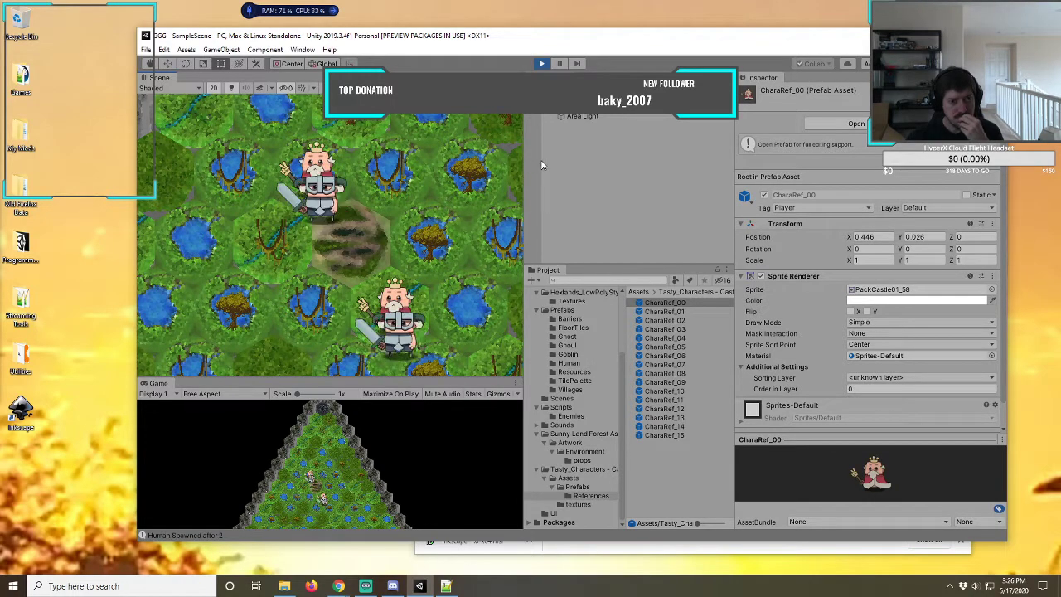
pyautogui.scroll(2, 541, 159)
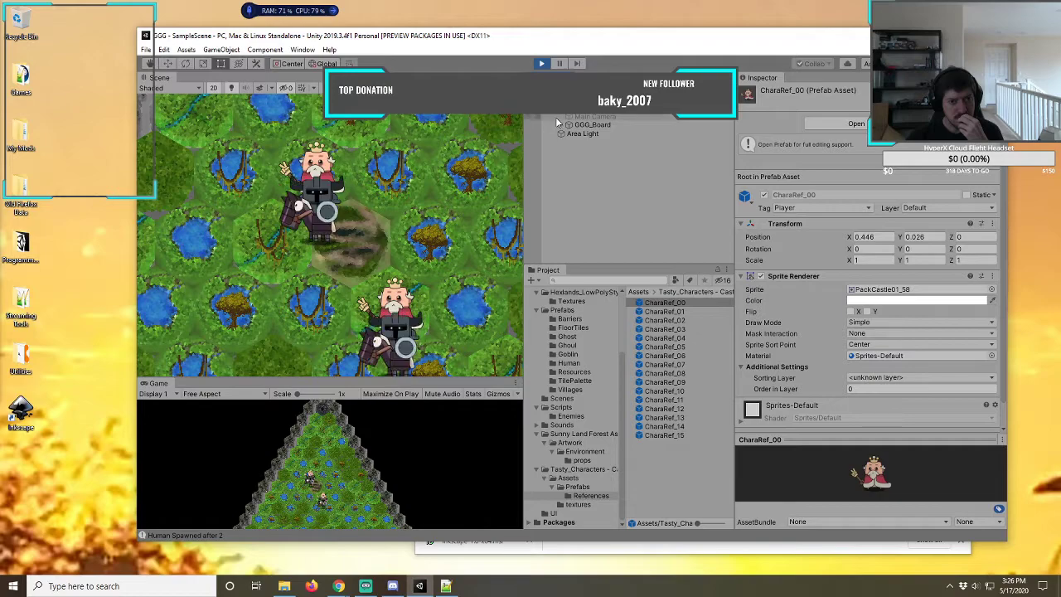
# - Expand GGG_Board down to Tilemap_Resources and select CharaRef_12 under WhereAreYouGoing0 in the hierarchy
pyautogui.click(561, 124)
pyautogui.click(568, 134)
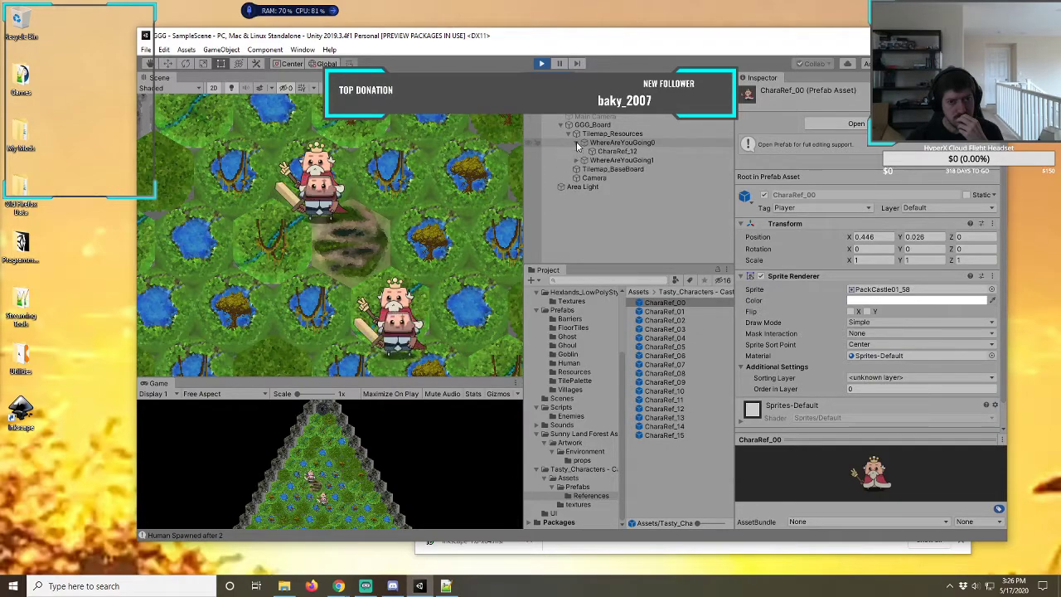
pyautogui.click(576, 142)
pyautogui.click(608, 152)
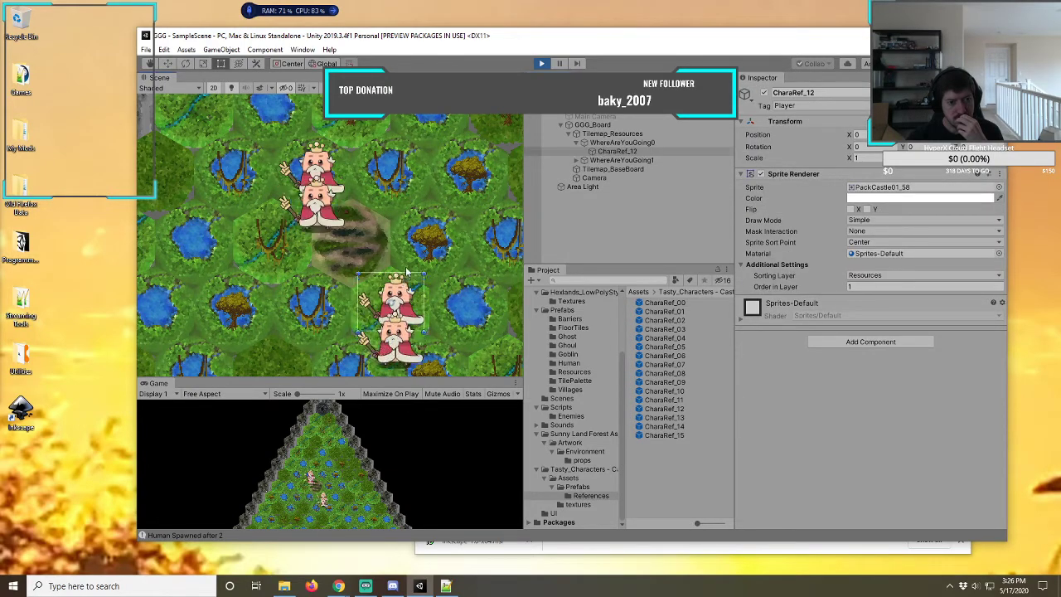
# - Move CharaRef_12 to a free spot on the board, examine its sprite up close, and stop the game
pyautogui.moveTo(398, 304); pyautogui.dragTo(373, 256)
pyautogui.scroll(2, 362, 299)
pyautogui.scroll(8, 364, 300)
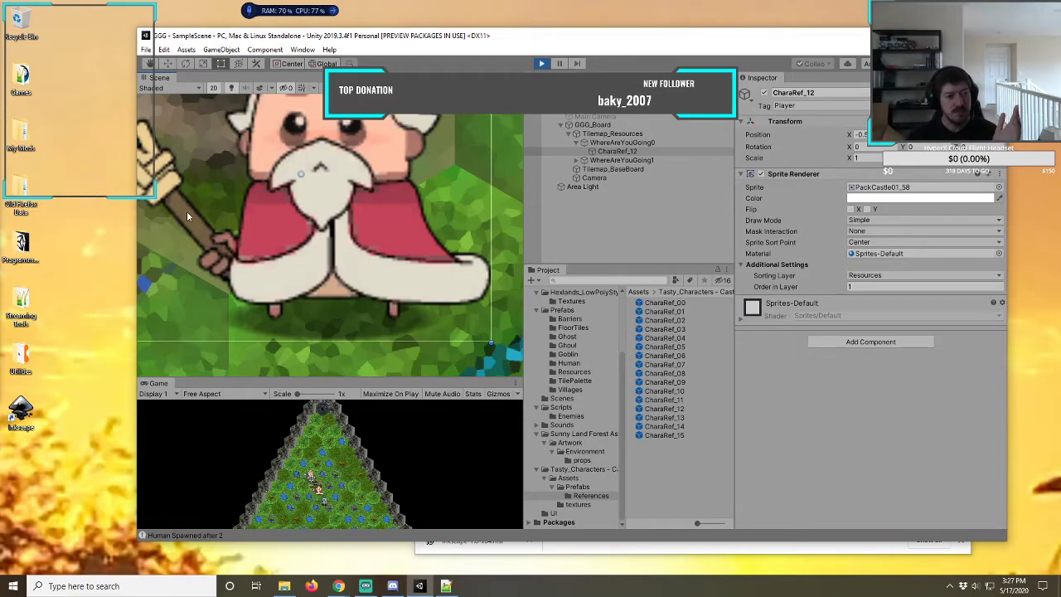
pyautogui.moveTo(186, 215); pyautogui.dragTo(308, 260, button='middle')
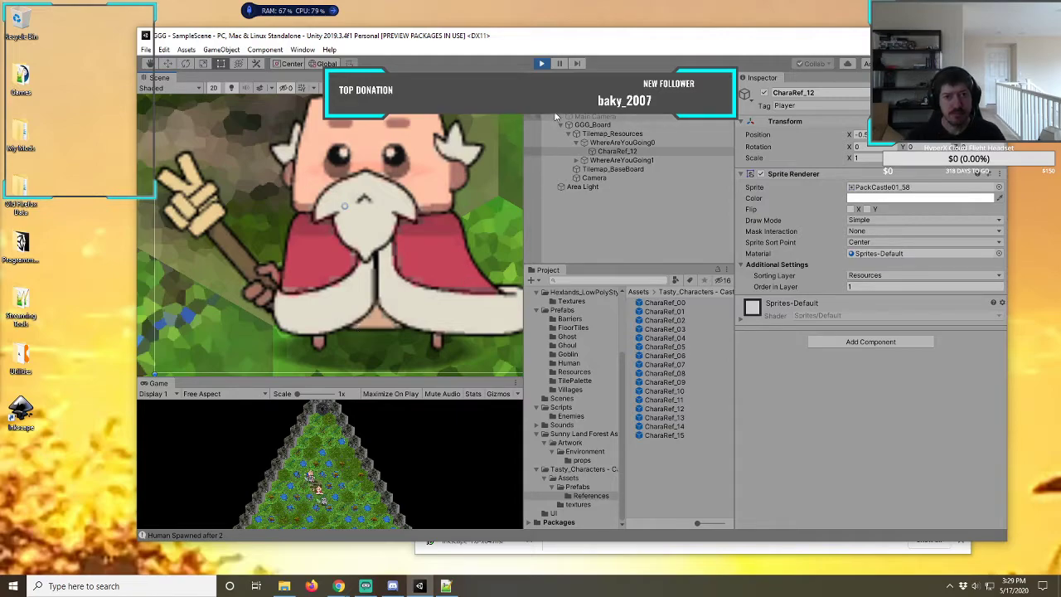
pyautogui.hotkey('ctrl', 'p')
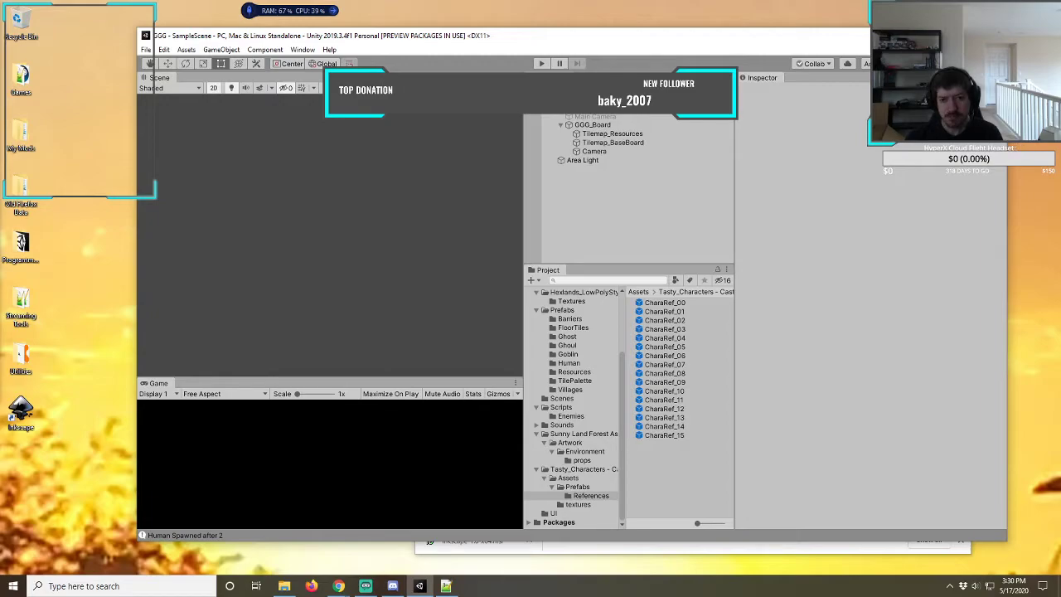
# - Minimize Unity and the browser, and switch to GGG Concept.txt in Notepad++
pyautogui.press('super+Down')
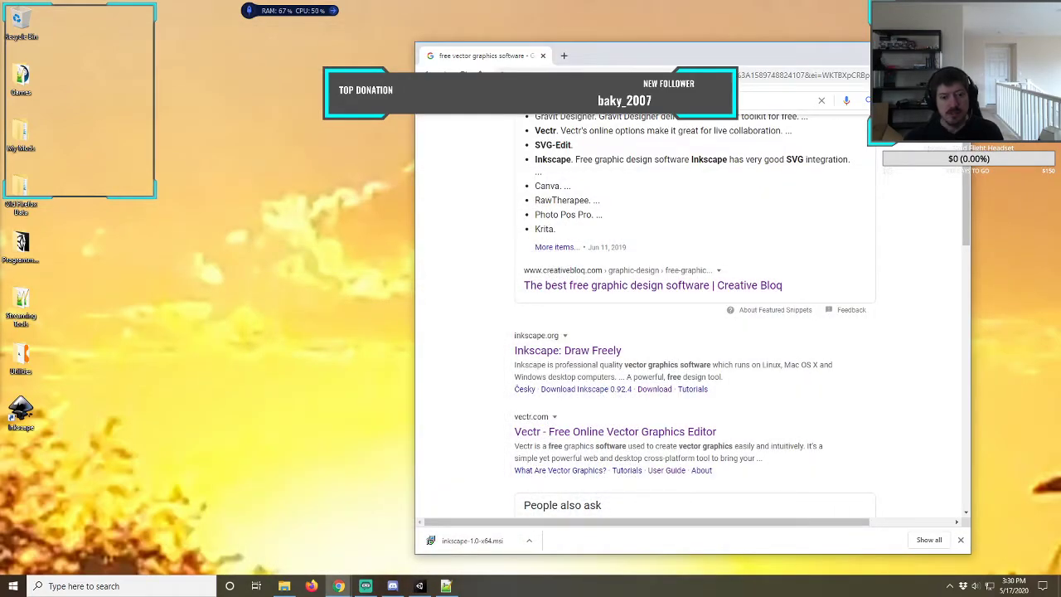
pyautogui.press('super+Down')
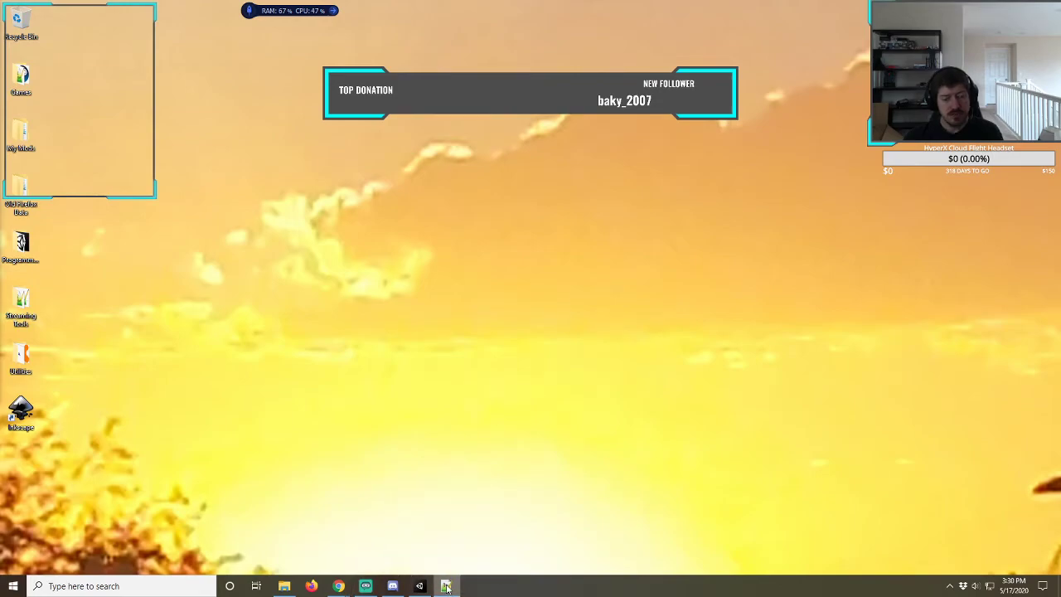
pyautogui.click(446, 586)
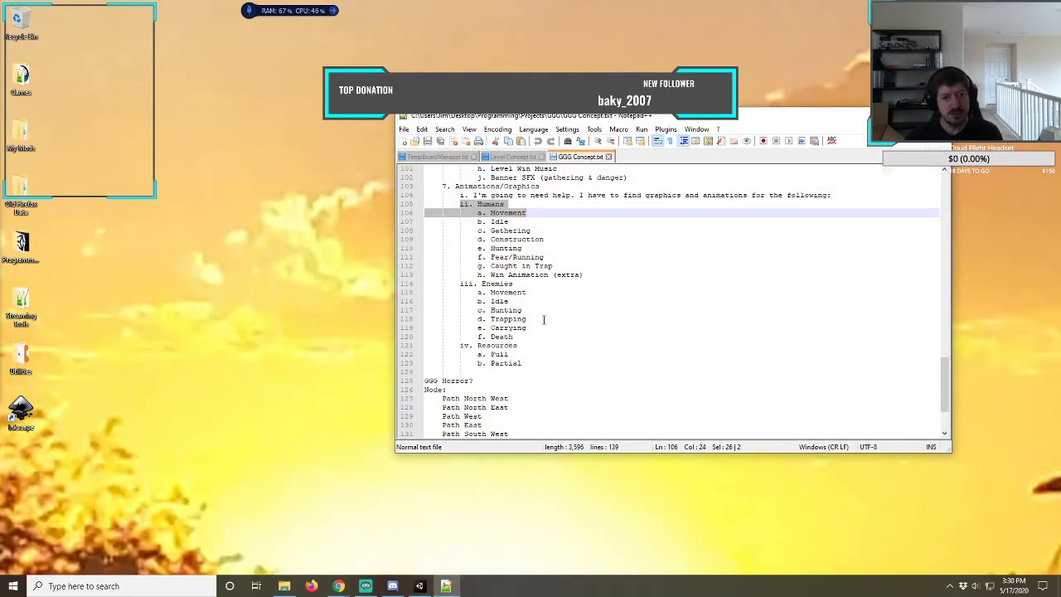
# - Review the Animations/Graphics section and highlight the whole Humans list from Movement to Win Animation (extra)
pyautogui.scroll(7, 544, 319)
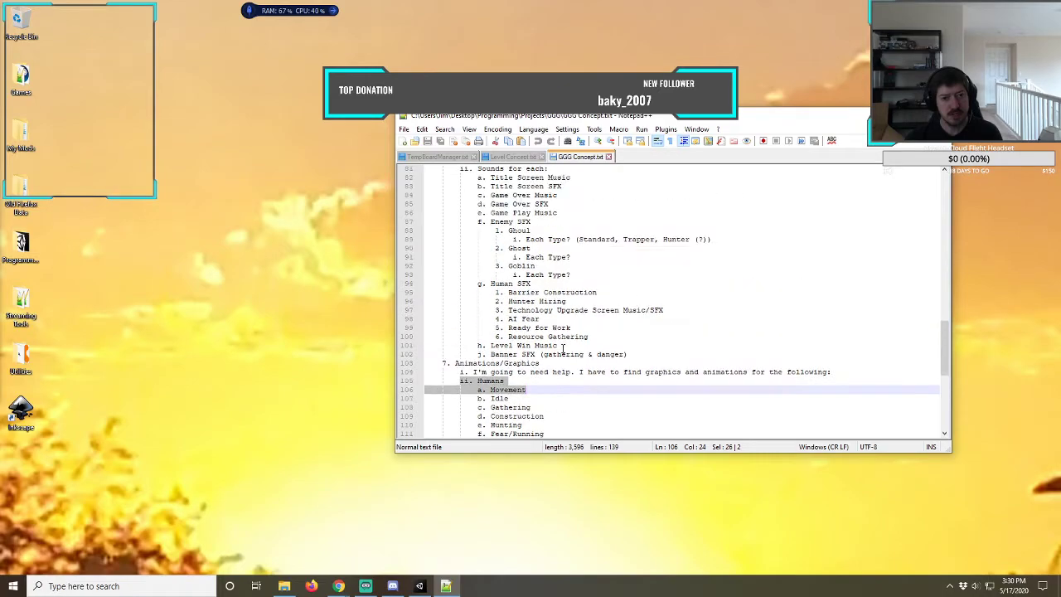
pyautogui.scroll(5, 563, 349)
pyautogui.scroll(-10, 563, 349)
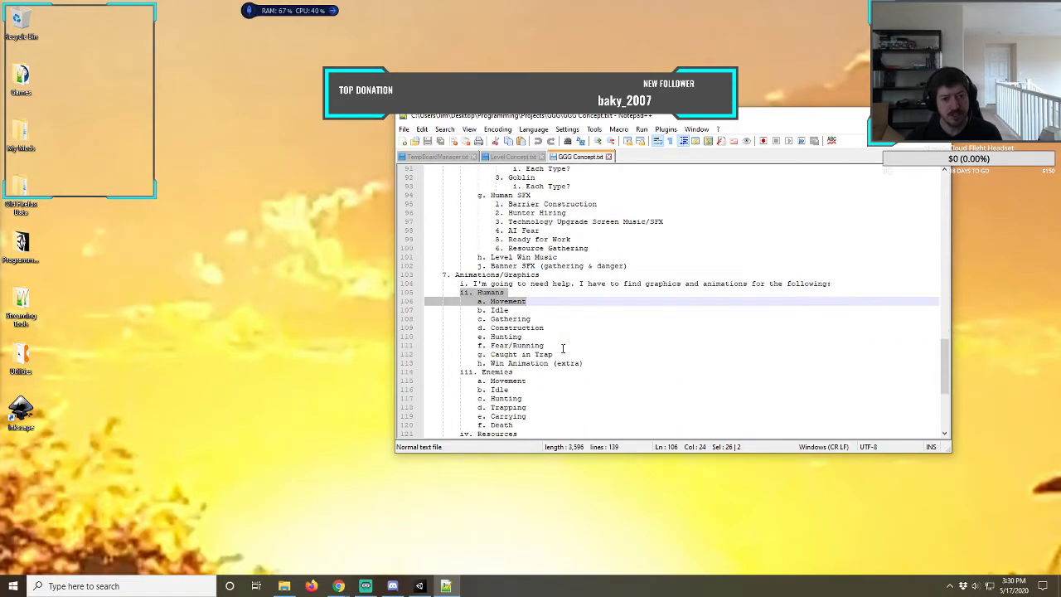
pyautogui.scroll(2, 562, 348)
pyautogui.click(527, 345)
pyautogui.moveTo(461, 292); pyautogui.dragTo(596, 364)
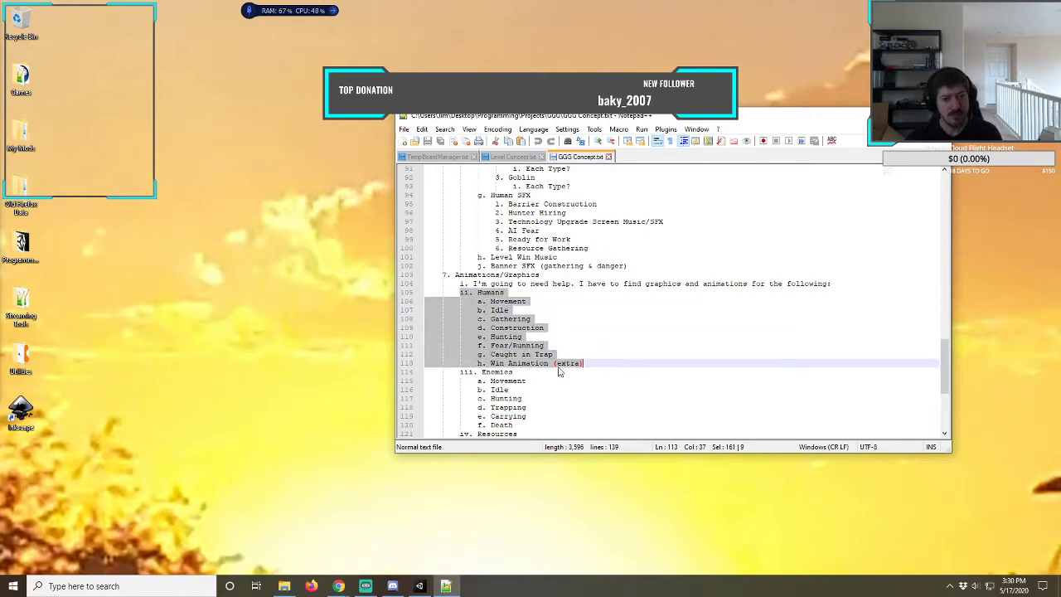
# - Highlight the Enemies animation list, and the Ghouls, Ghosts and Goblins types in the Enemies section
pyautogui.scroll(-3, 560, 369)
pyautogui.moveTo(458, 284); pyautogui.dragTo(545, 339)
pyautogui.scroll(15, 545, 339)
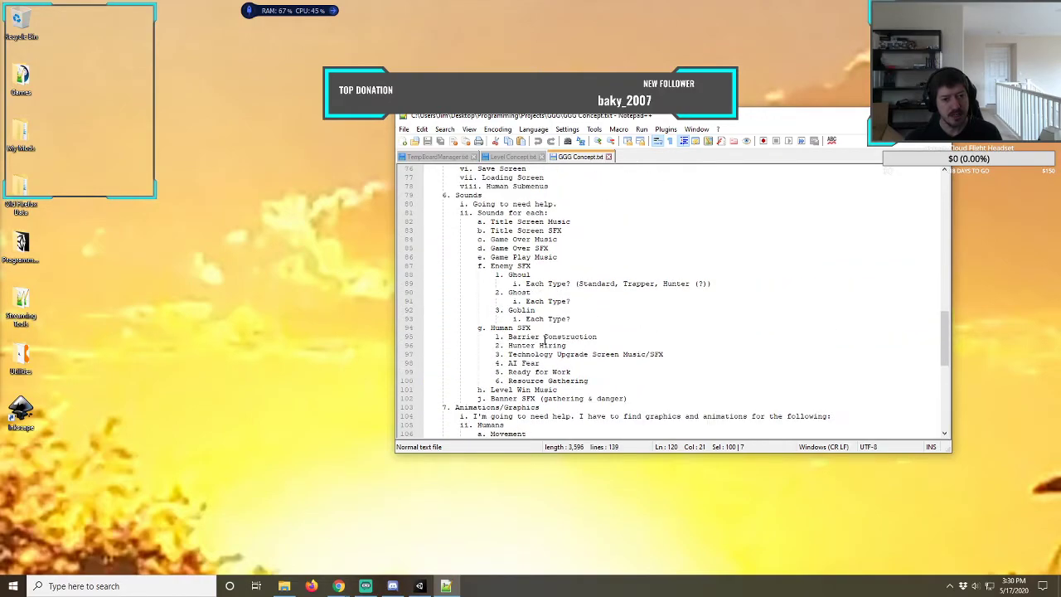
pyautogui.scroll(2, 544, 339)
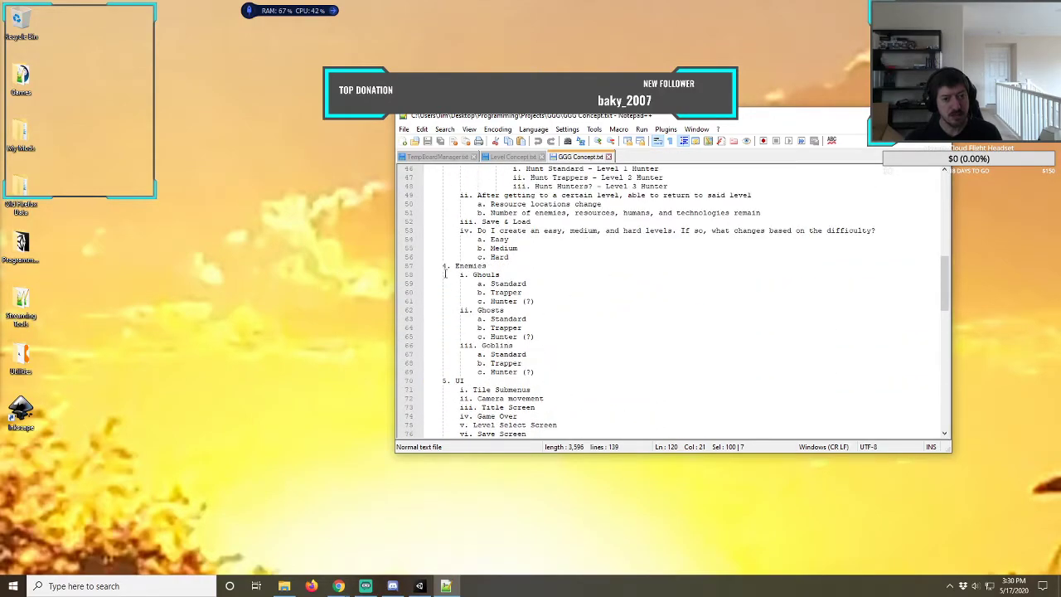
pyautogui.moveTo(460, 274); pyautogui.dragTo(560, 375)
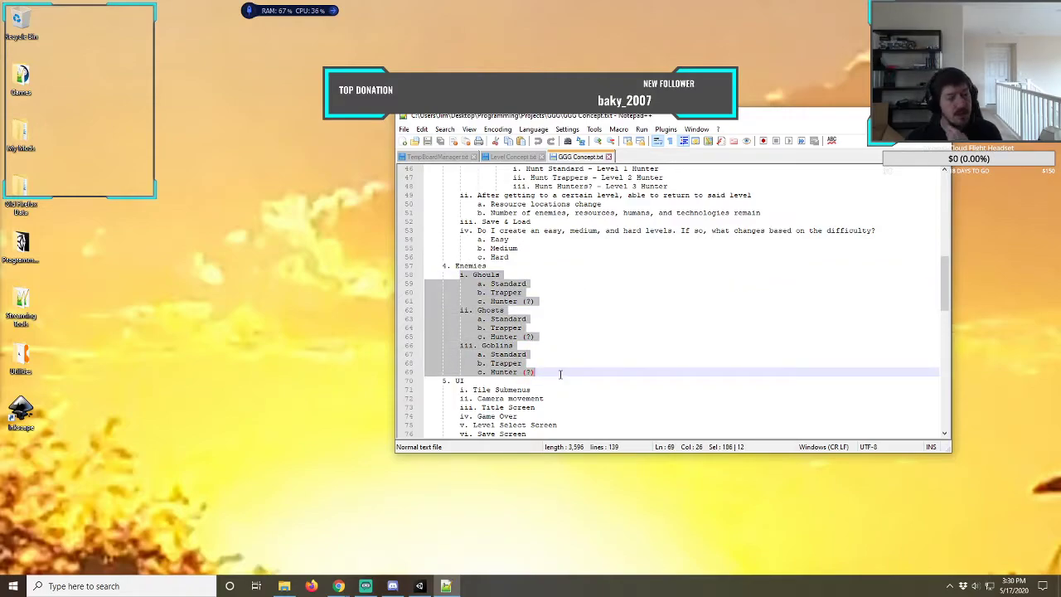
# - Return to the Animations/Graphics section and highlight the Resources entries Full and Partial
pyautogui.scroll(-10, 550, 363)
pyautogui.scroll(-10, 550, 362)
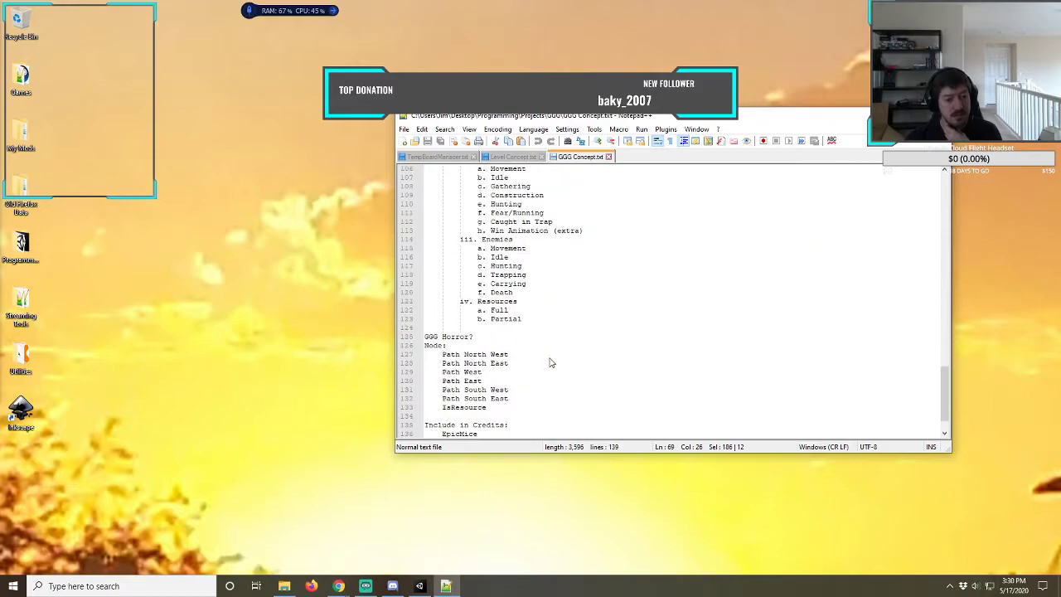
pyautogui.scroll(2, 547, 327)
pyautogui.moveTo(461, 345); pyautogui.dragTo(539, 363)
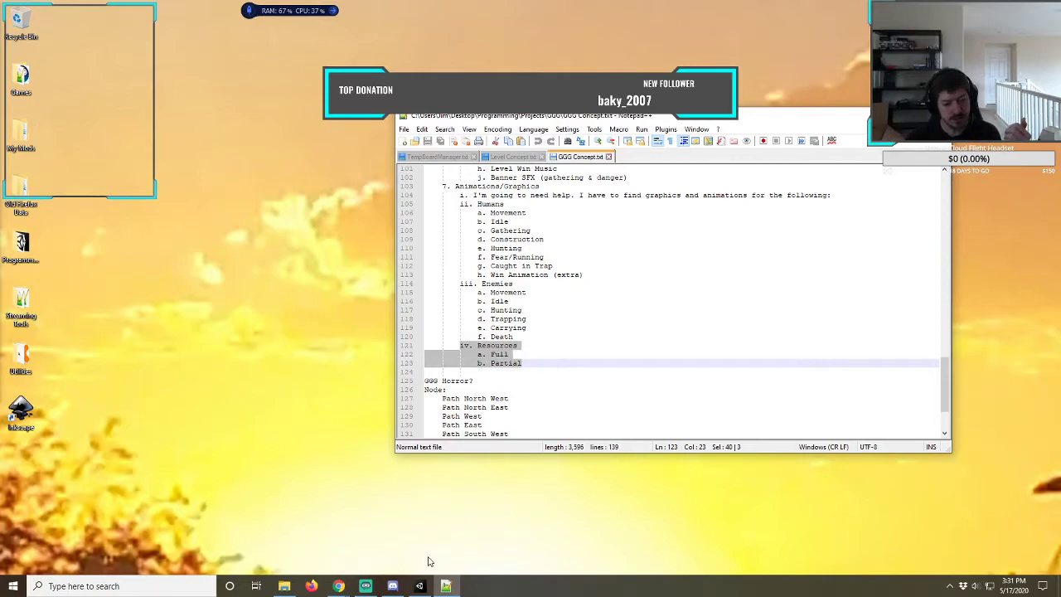
# - Switch to Unity and inspect the tree, plant, rock and vine sprites in the Sunny Land Forest props folder
pyautogui.click(419, 586)
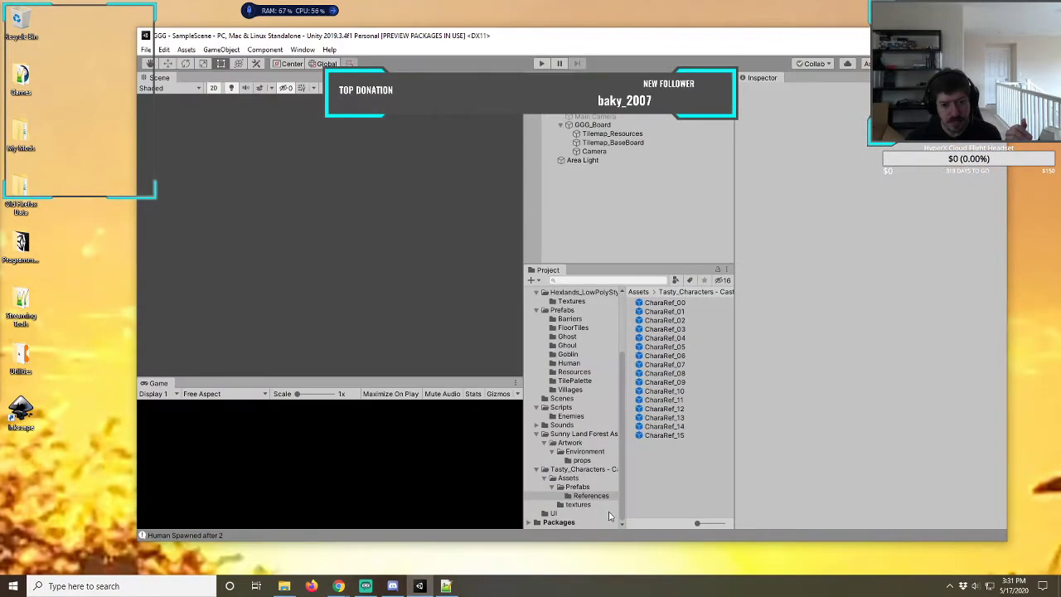
pyautogui.click(584, 452)
pyautogui.click(581, 461)
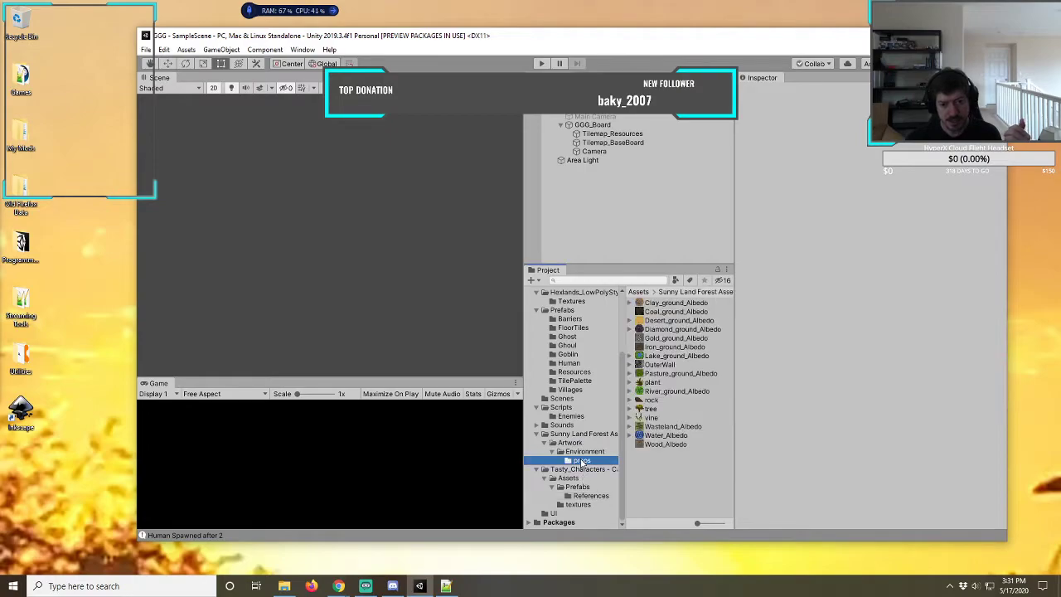
pyautogui.click(650, 409)
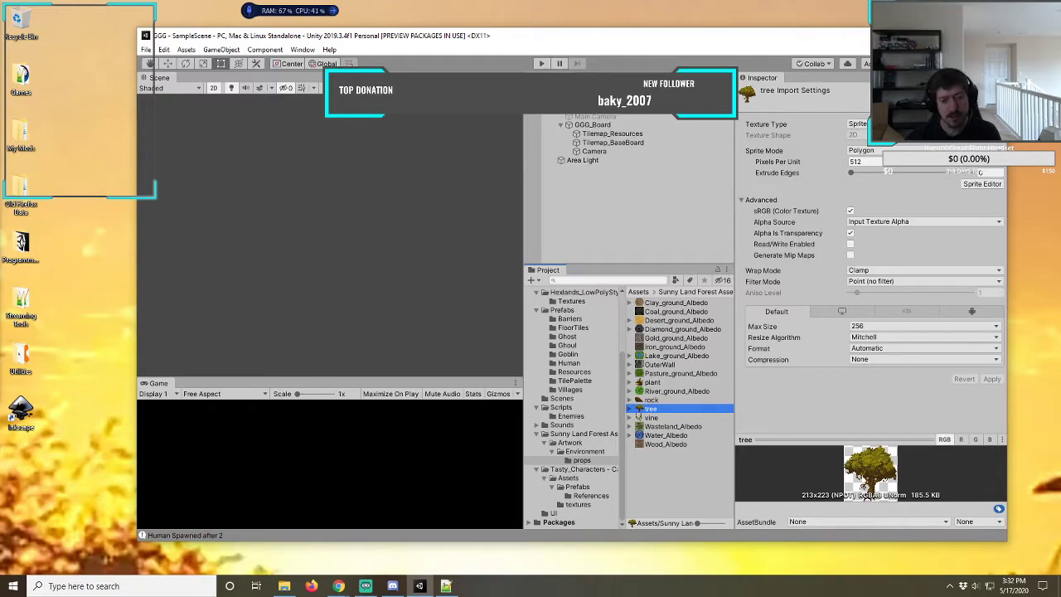
pyautogui.click(654, 383)
pyautogui.click(657, 400)
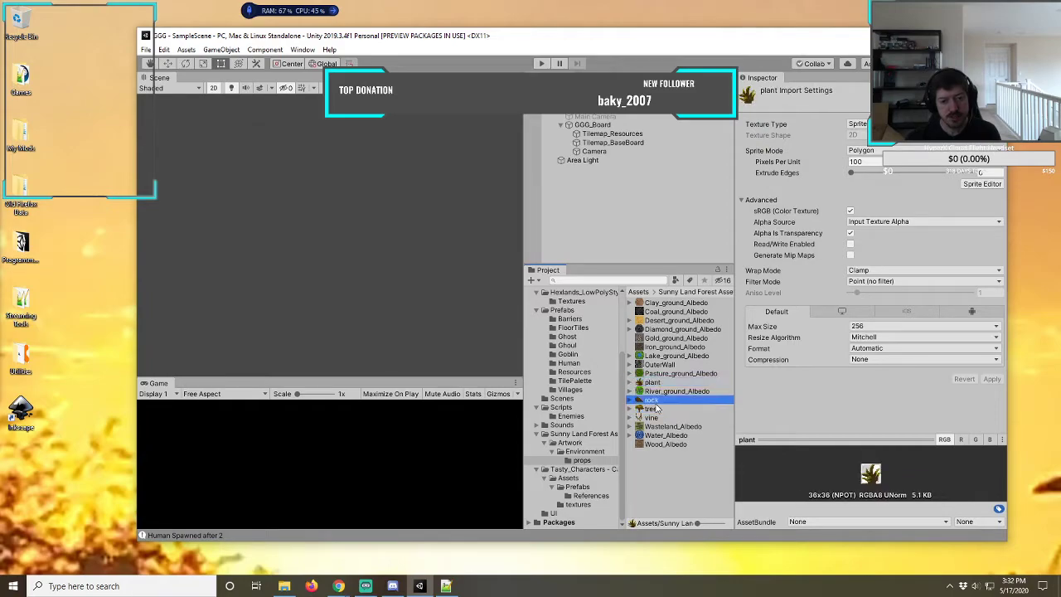
pyautogui.click(657, 409)
pyautogui.click(655, 418)
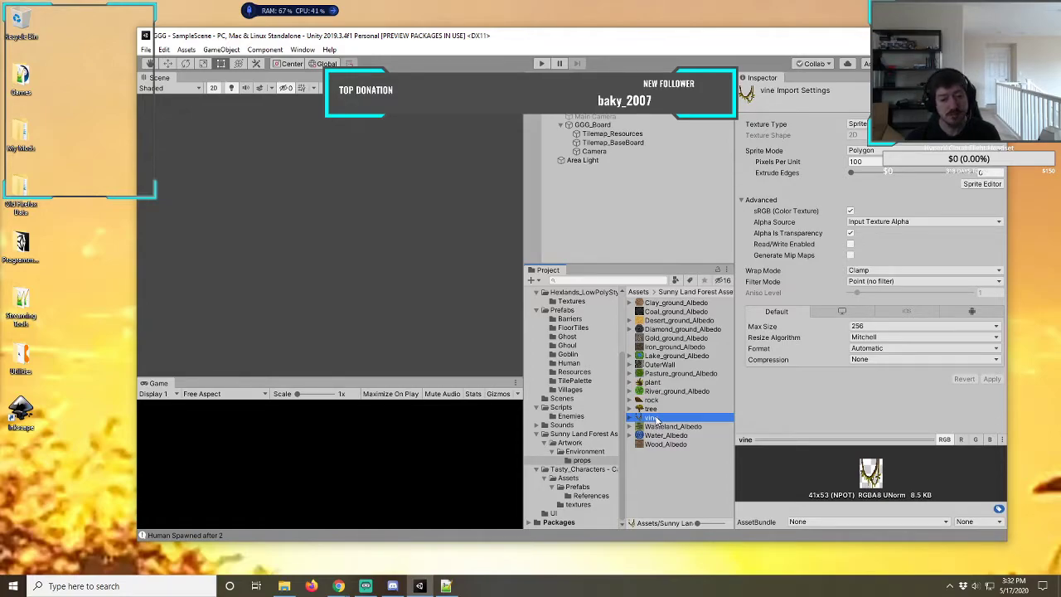
pyautogui.click(654, 410)
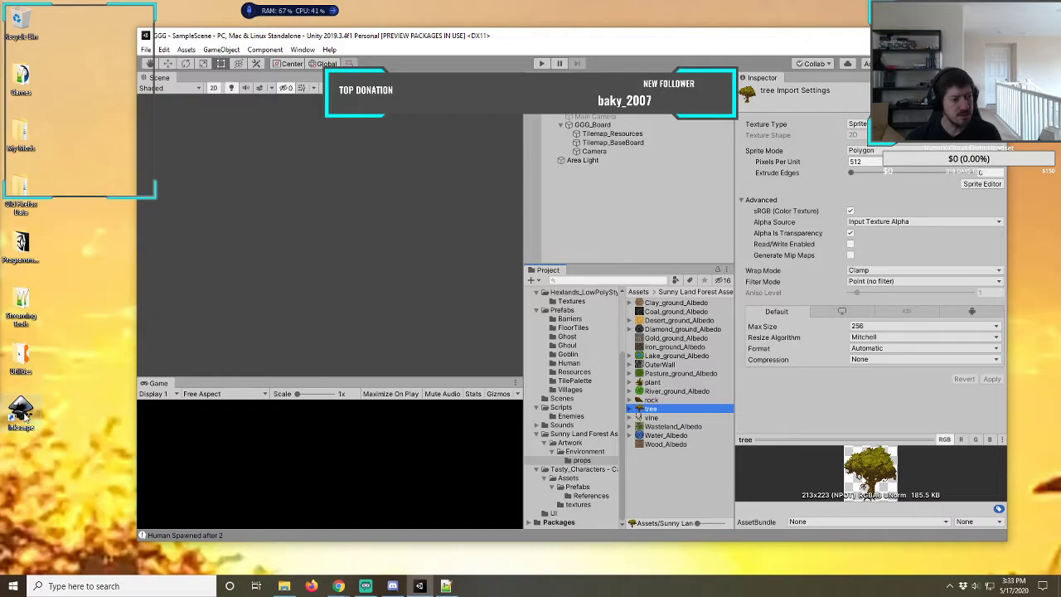
# - Move the Inkscape desktop shortcut into the Programming folder and bring up Notepad++
pyautogui.moveTo(25, 417); pyautogui.dragTo(25, 252)
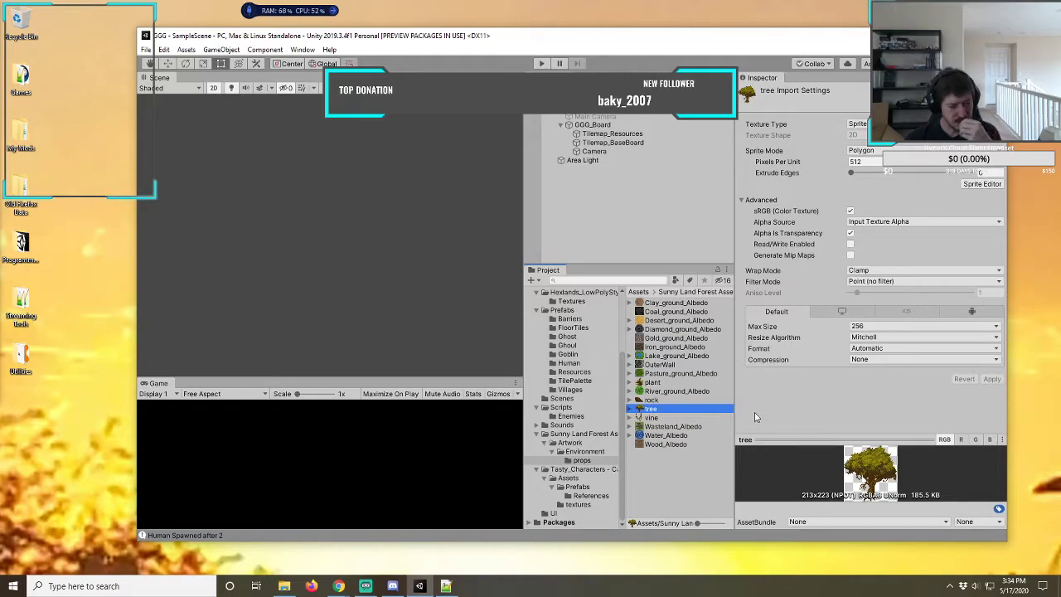
pyautogui.click(446, 586)
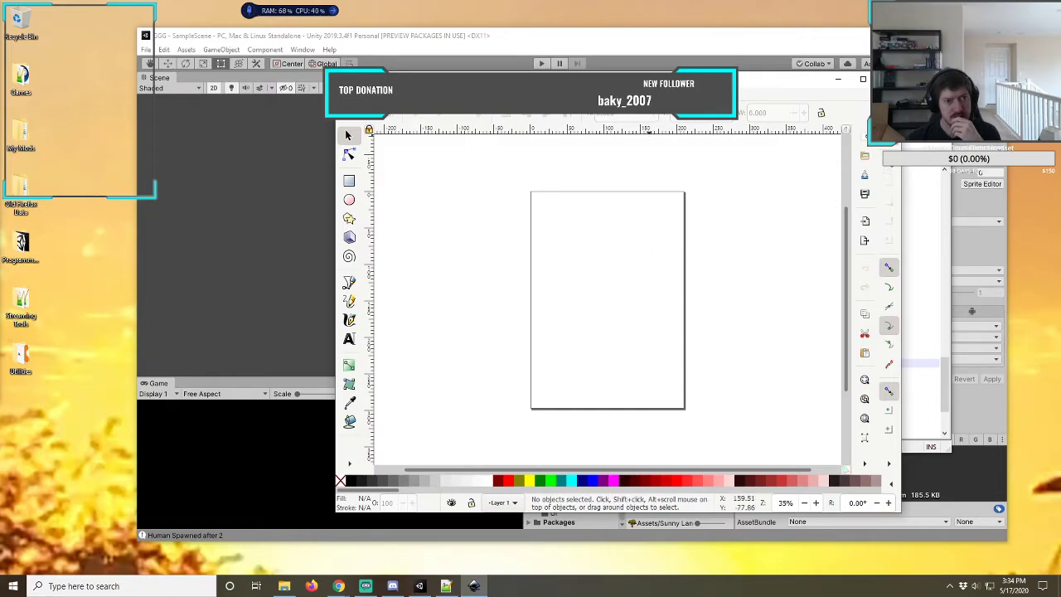
# - Position the blank Inkscape document window clear of Unity's tree sprite settings and preview, with Notepad++ out of the way
pyautogui.moveTo(580, 79); pyautogui.dragTo(476, 86)
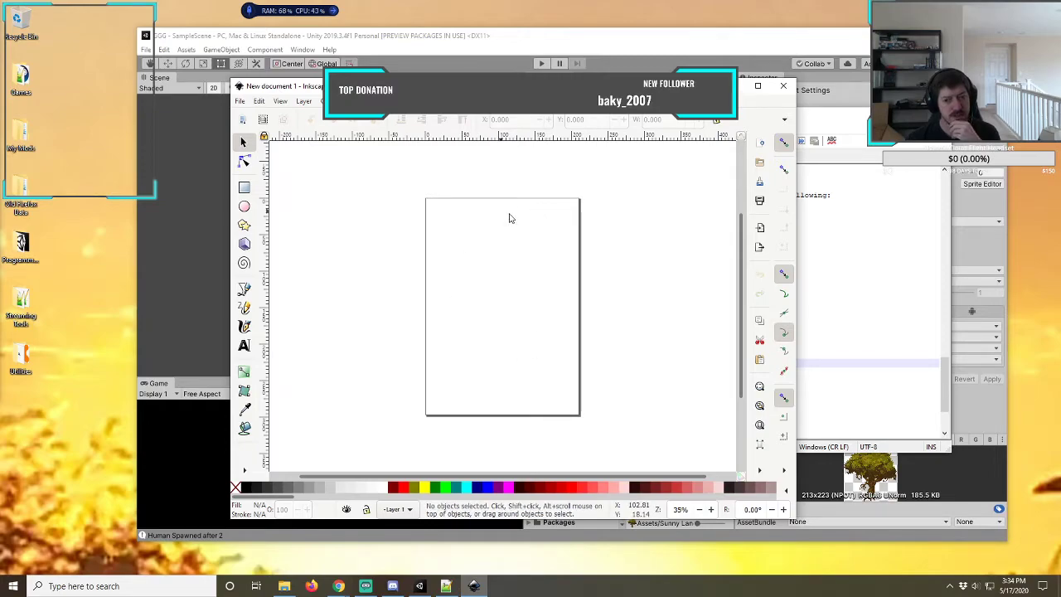
pyautogui.click(867, 210)
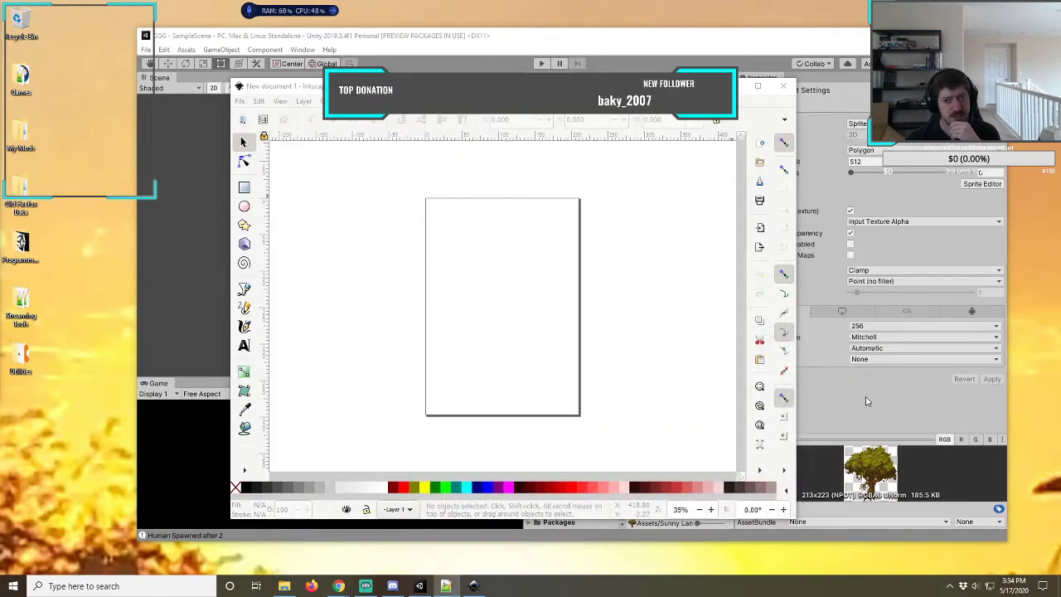
pyautogui.moveTo(646, 89); pyautogui.dragTo(463, 67)
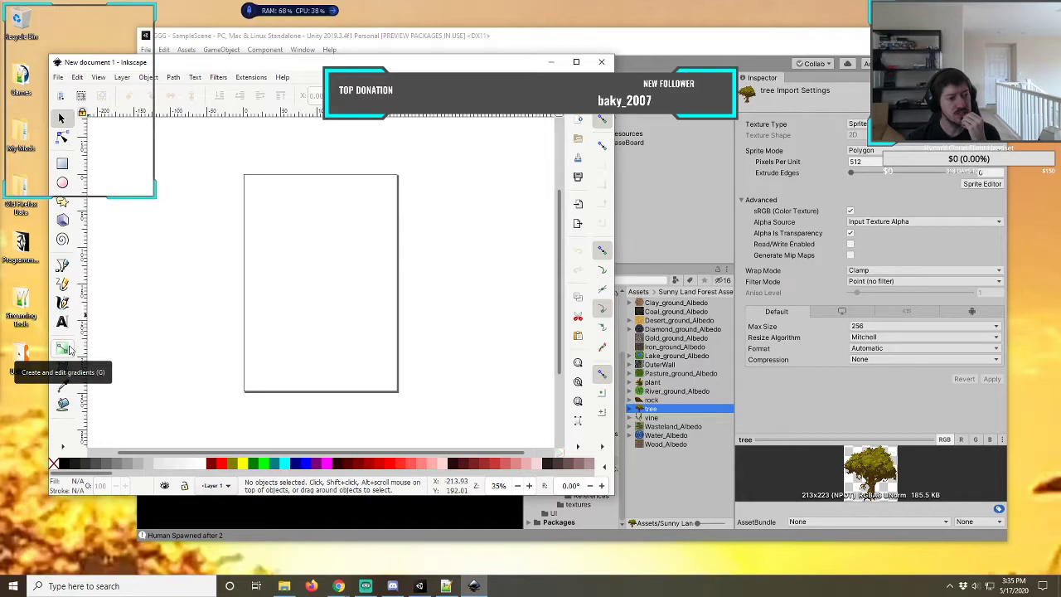
# - Shift the Inkscape window over the Unity editor and open the blank document's properties, placing the dialog where all its page settings fit
pyautogui.moveTo(249, 63); pyautogui.dragTo(350, 121)
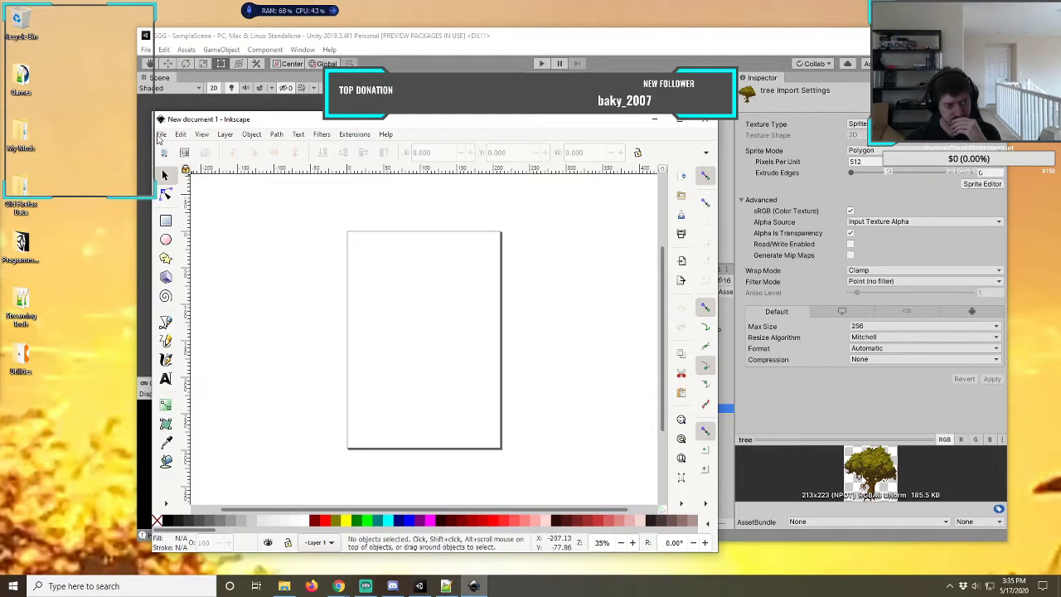
pyautogui.click(160, 135)
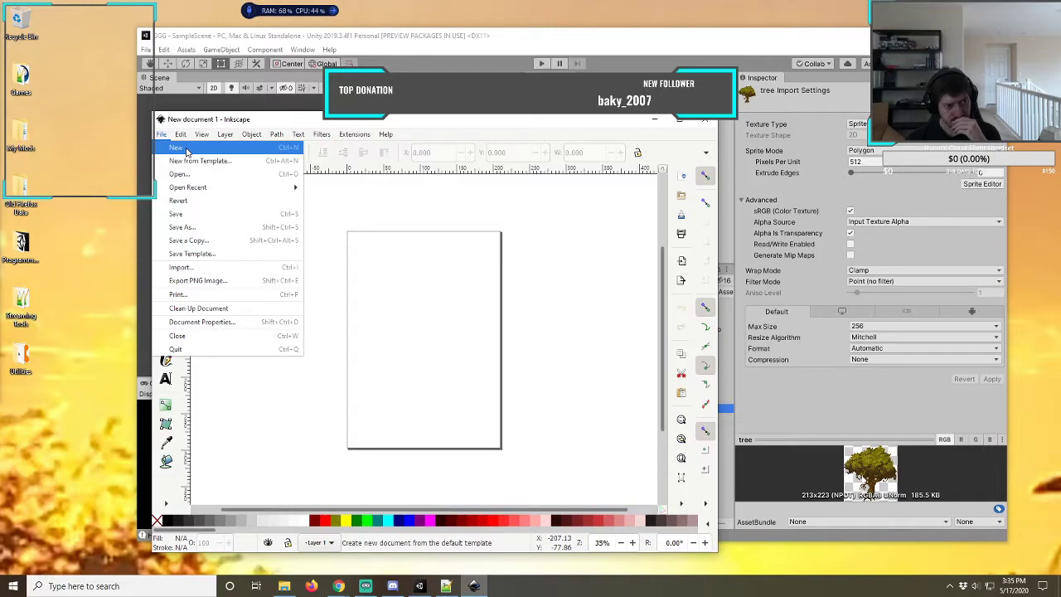
pyautogui.click(187, 150)
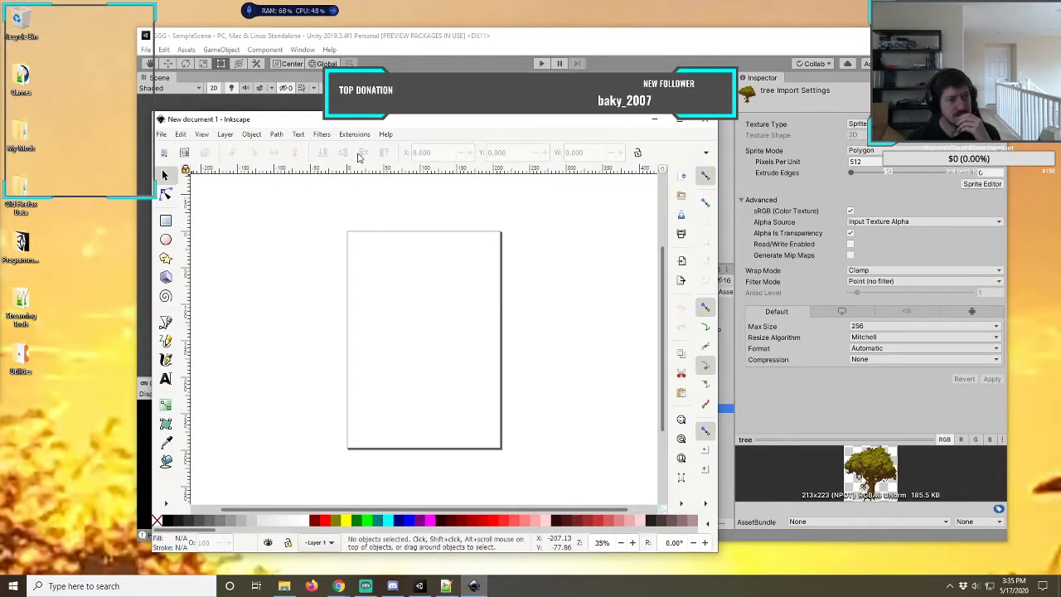
pyautogui.click(162, 136)
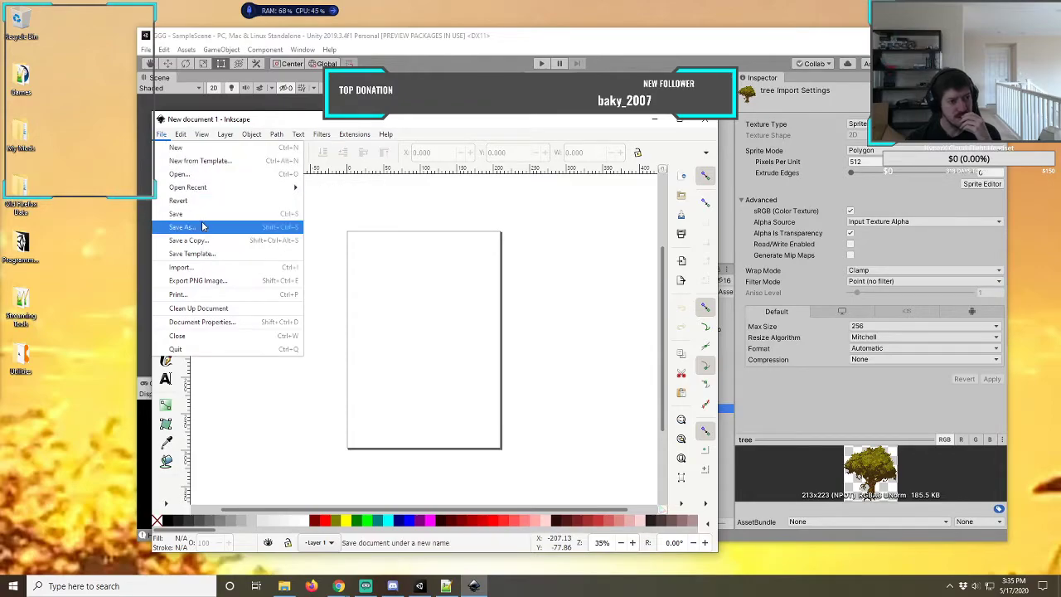
pyautogui.click(220, 325)
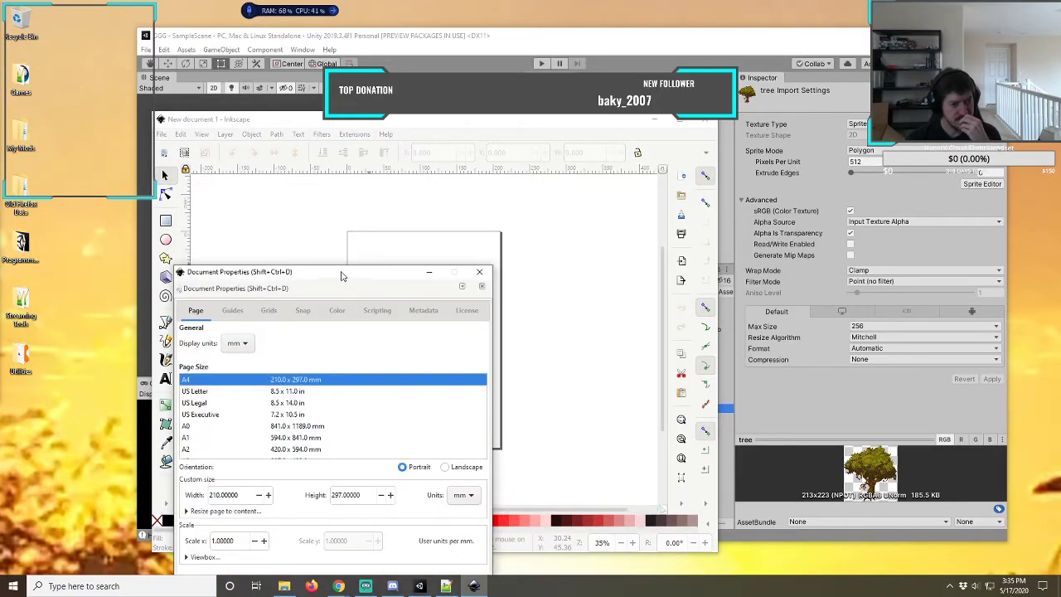
pyautogui.moveTo(342, 273); pyautogui.dragTo(500, 150)
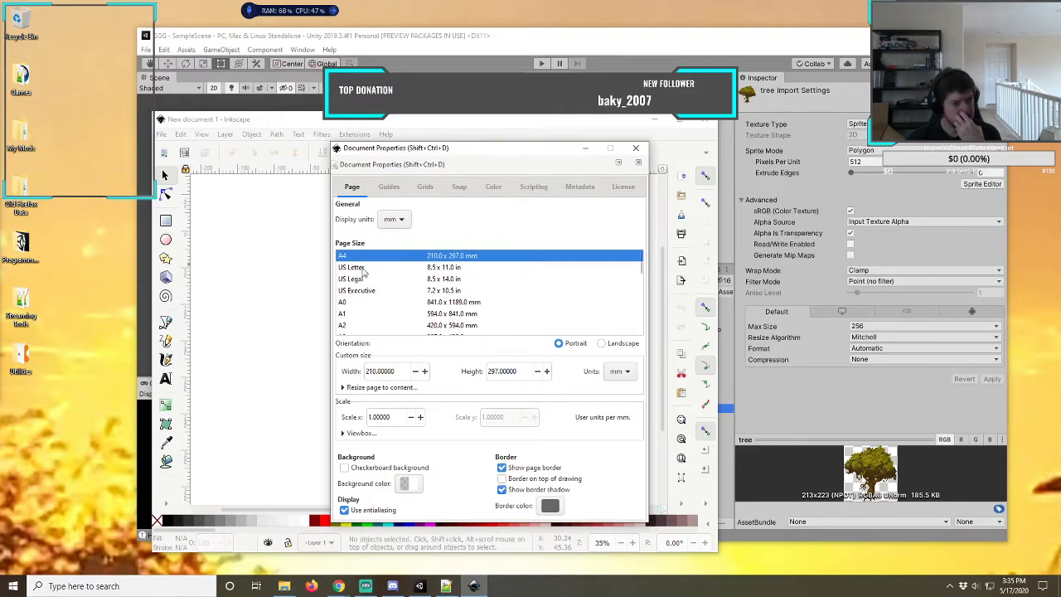
# - Try the US Letter page size and look through the presets to apply the Icon 48x48 pixel size
pyautogui.click(446, 267)
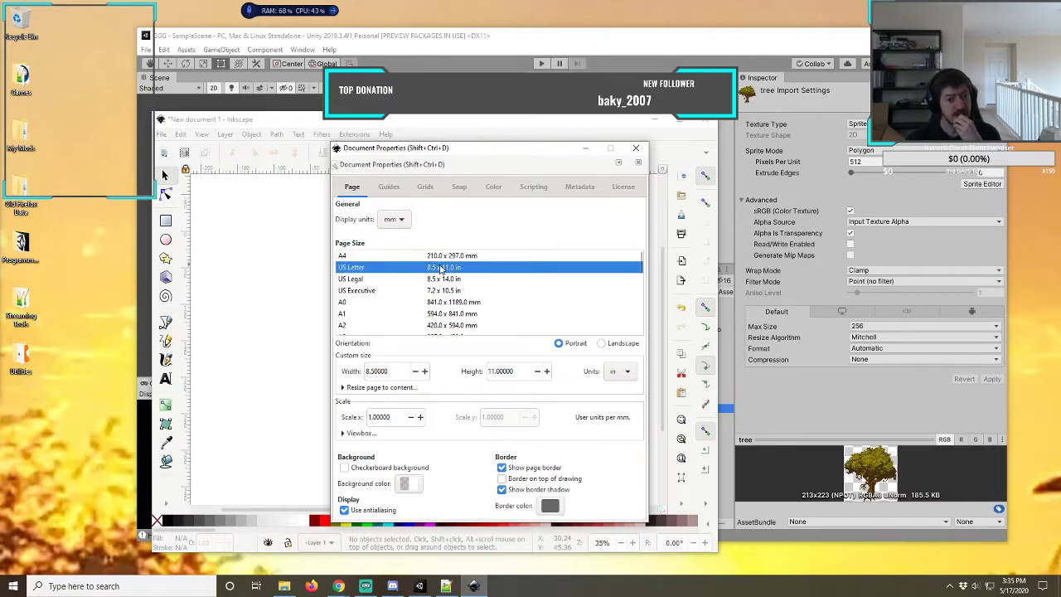
pyautogui.scroll(-5, 442, 269)
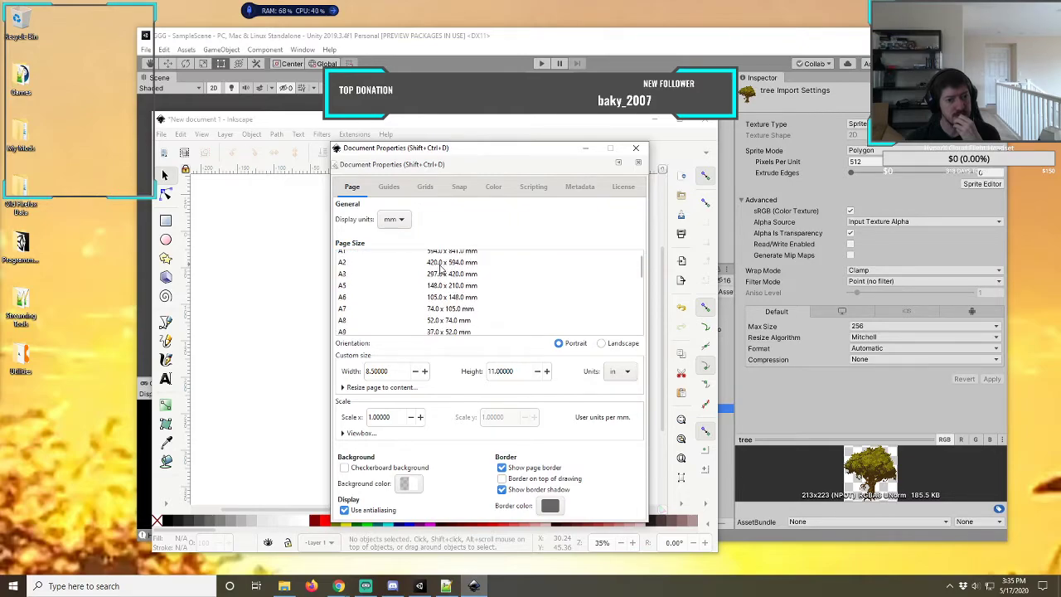
pyautogui.scroll(-2, 442, 269)
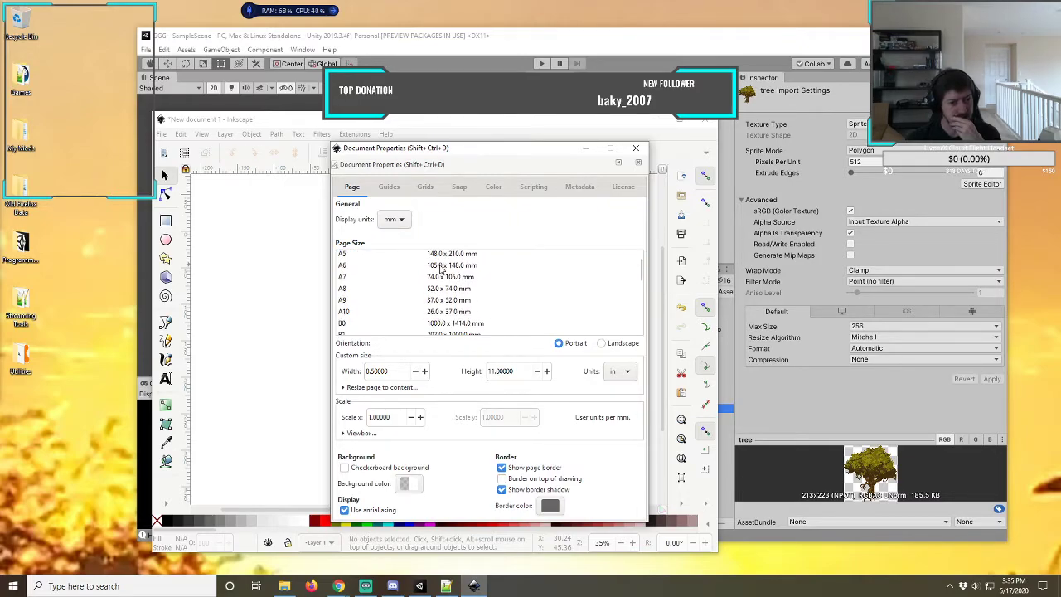
pyautogui.scroll(-2, 442, 269)
pyautogui.scroll(-1, 441, 269)
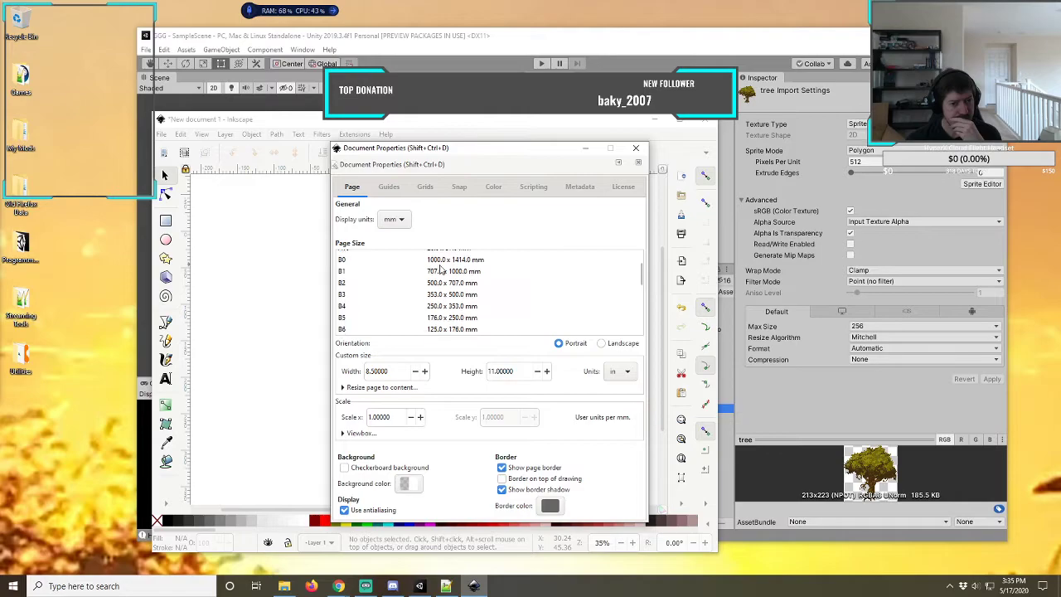
pyautogui.scroll(-2, 442, 269)
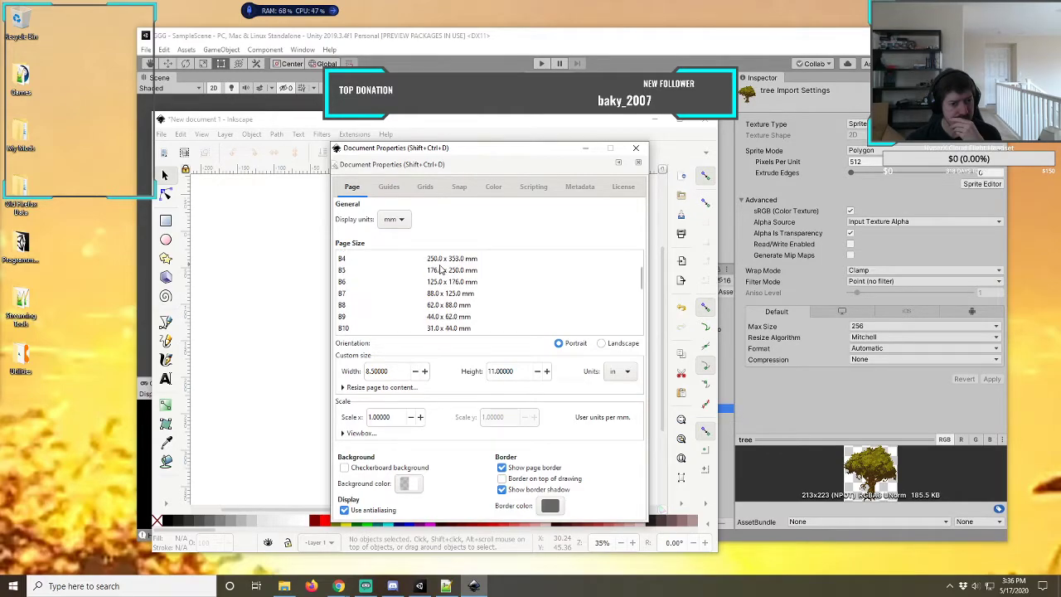
pyautogui.scroll(-4, 442, 269)
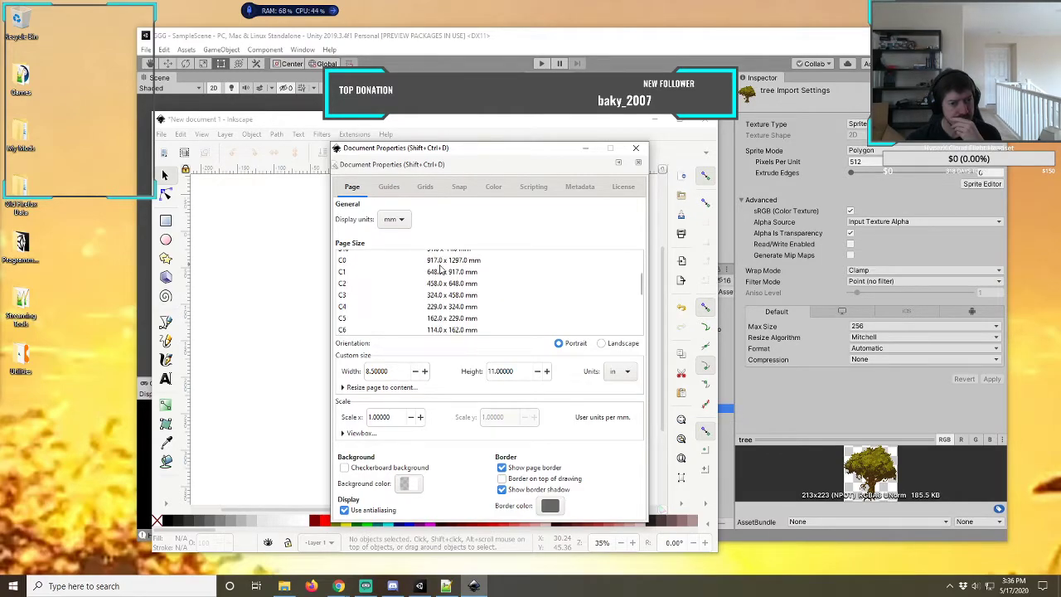
pyautogui.scroll(-4, 442, 270)
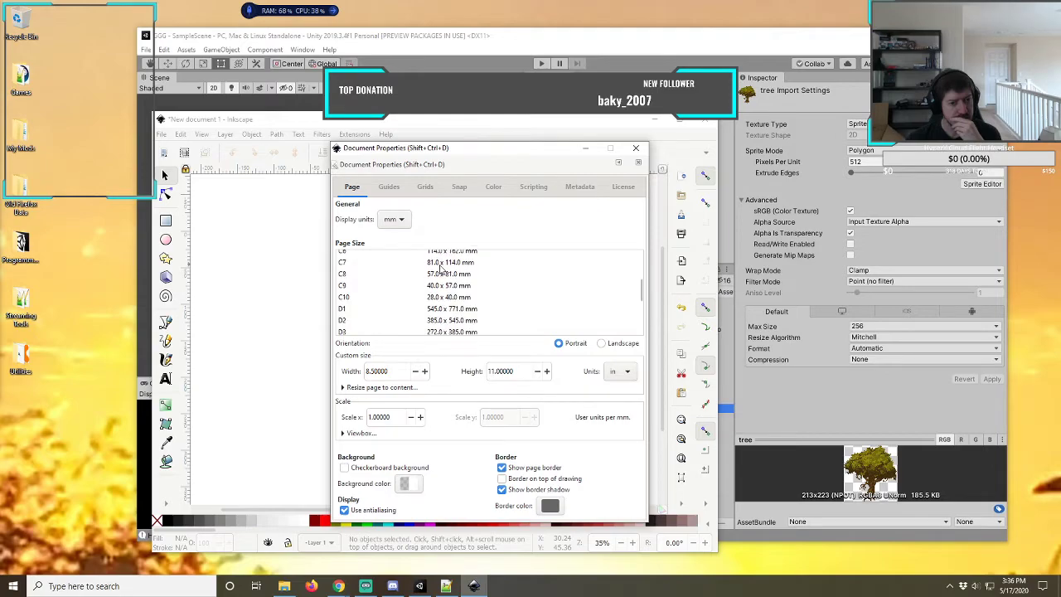
pyautogui.scroll(-5, 442, 270)
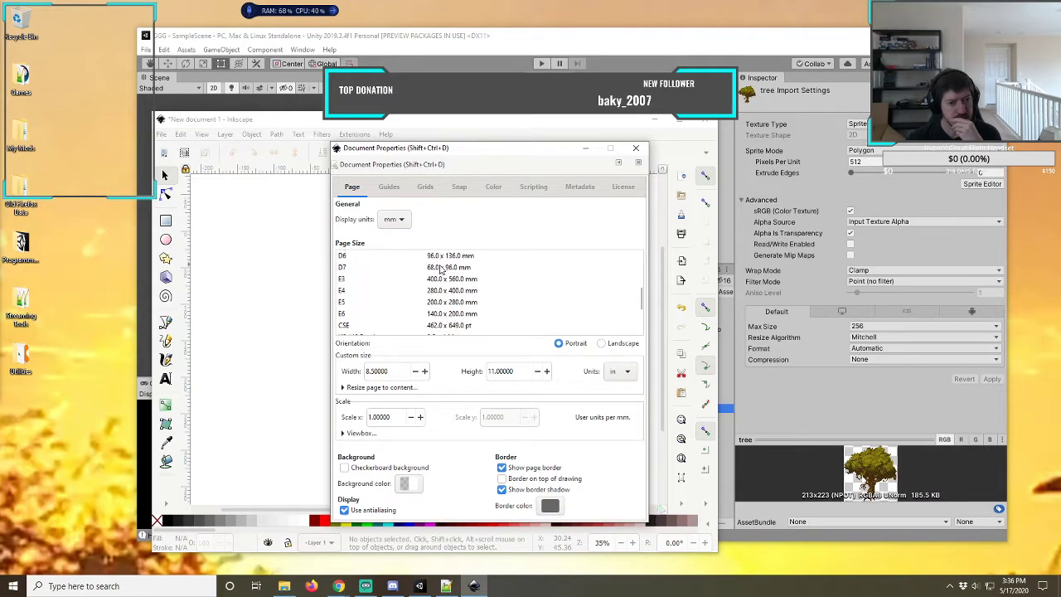
pyautogui.scroll(-2, 441, 269)
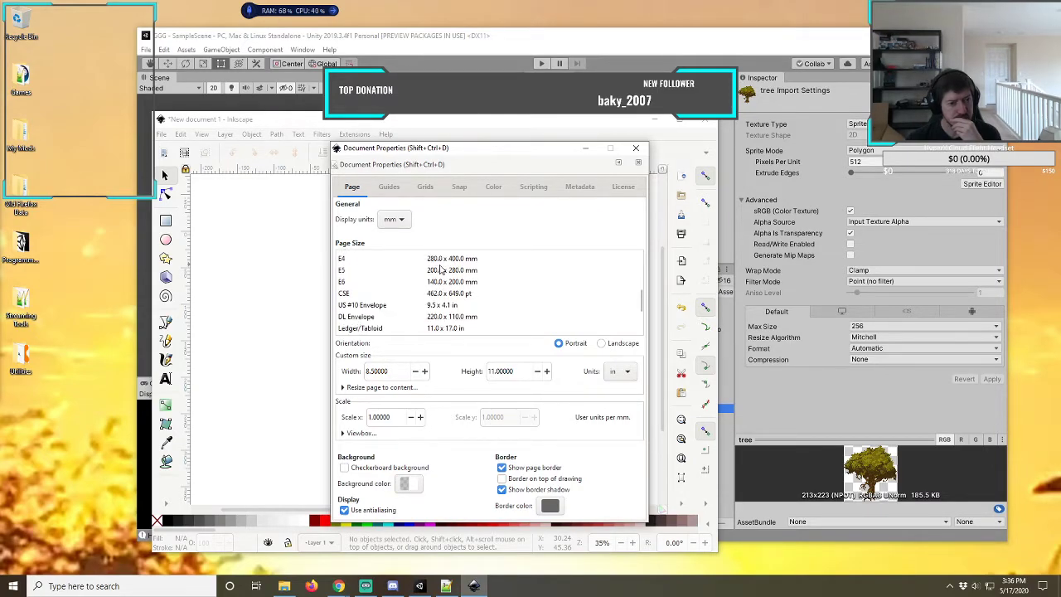
pyautogui.scroll(-1, 442, 270)
pyautogui.scroll(-1, 442, 270)
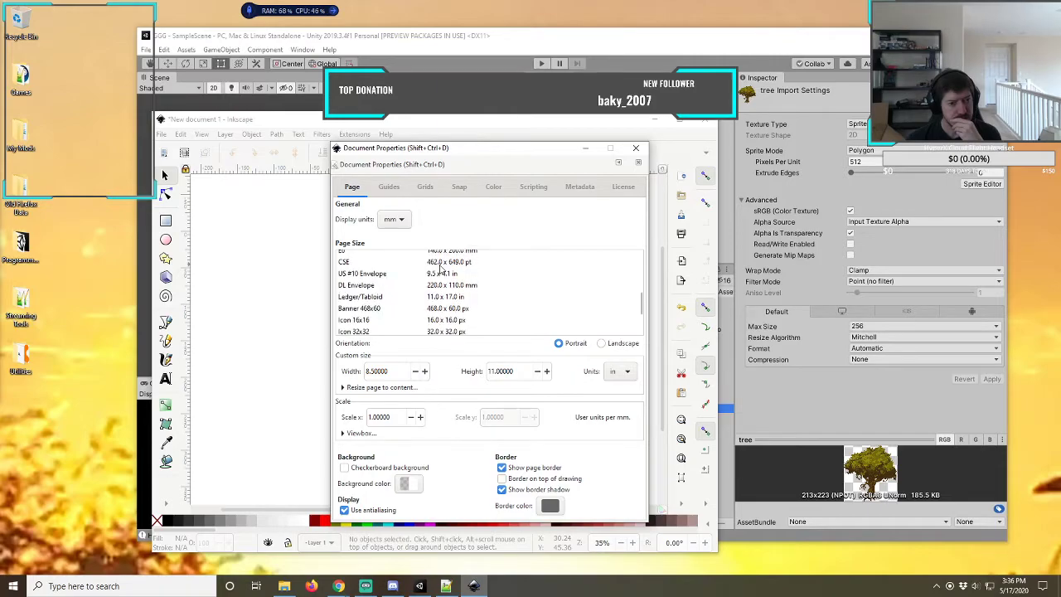
pyautogui.scroll(-1, 442, 270)
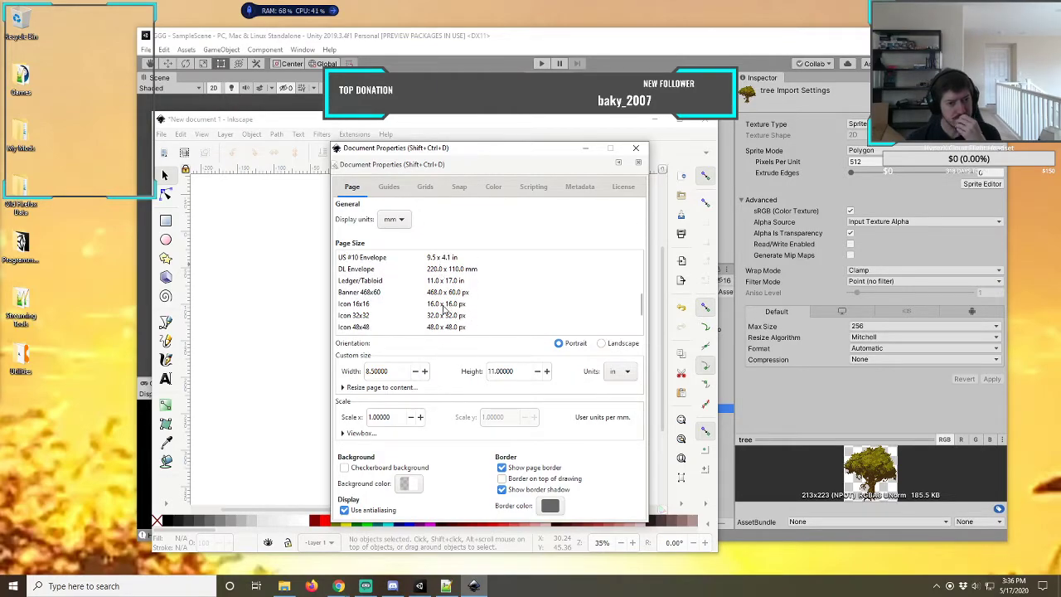
pyautogui.scroll(-1, 416, 314)
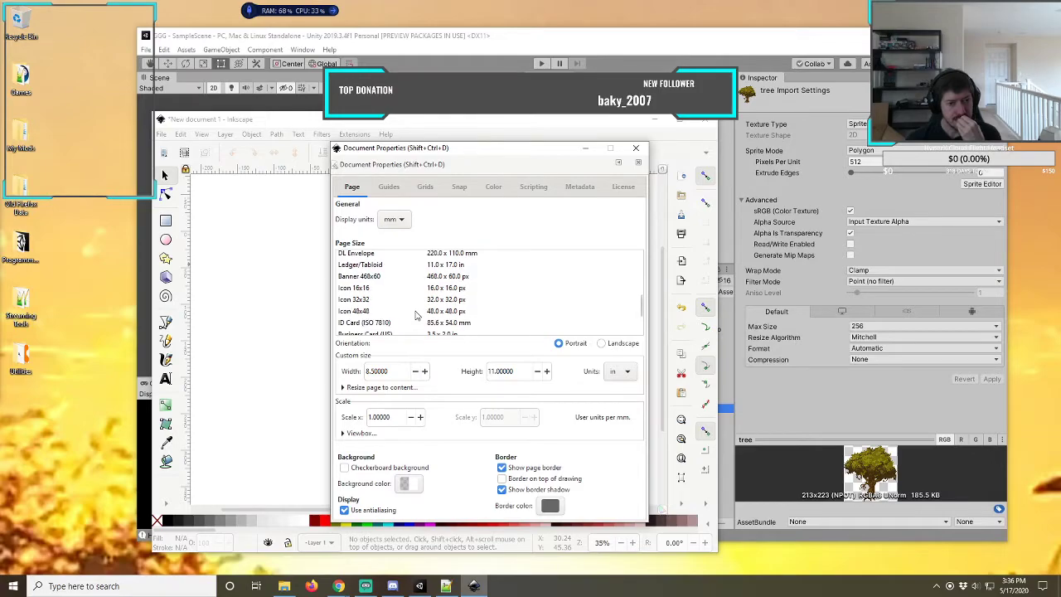
pyautogui.scroll(-1, 418, 305)
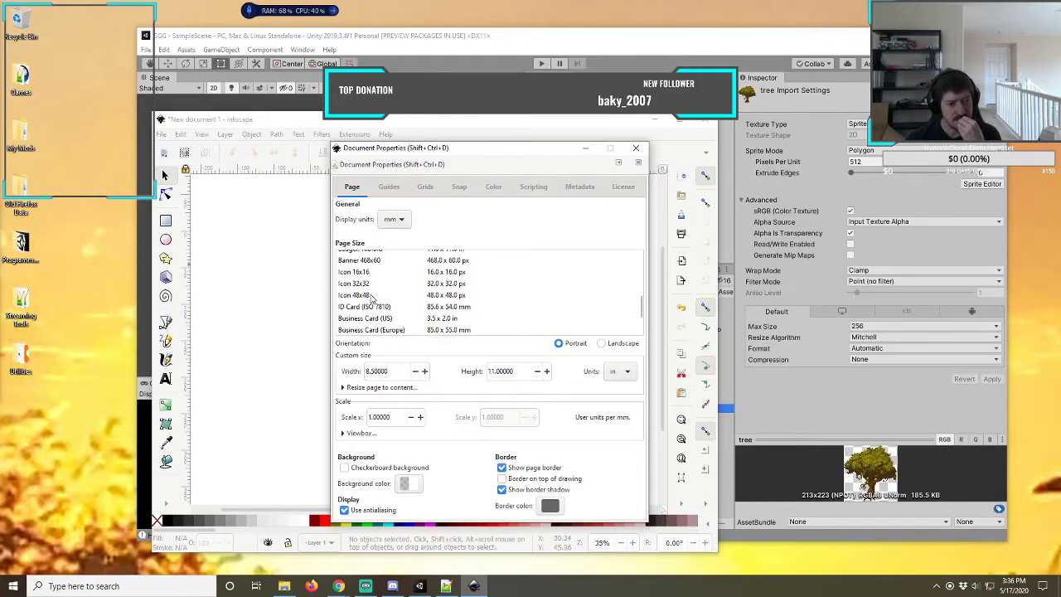
pyautogui.scroll(-1, 407, 294)
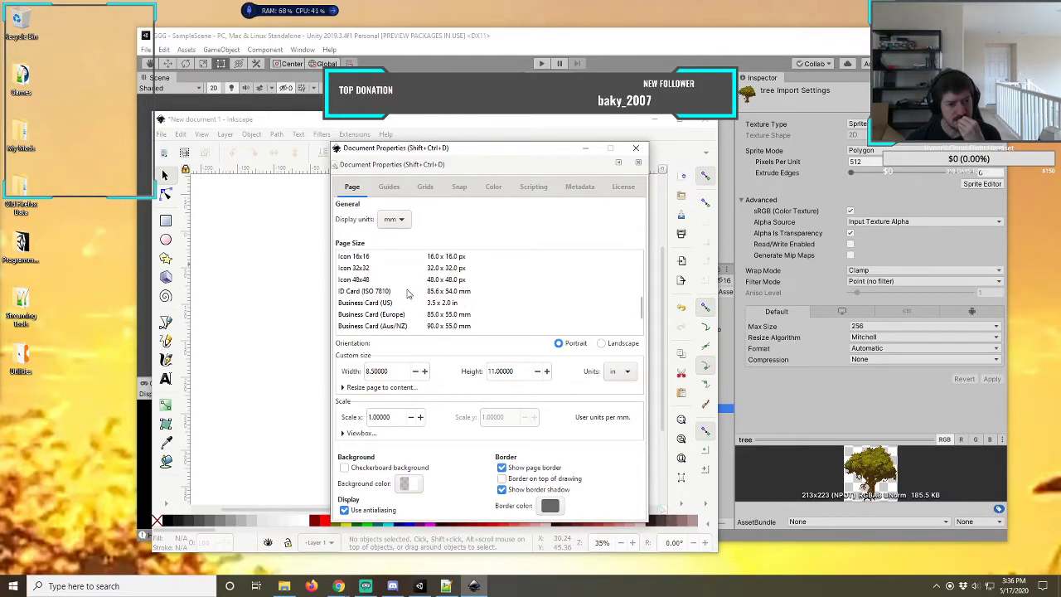
pyautogui.click(365, 282)
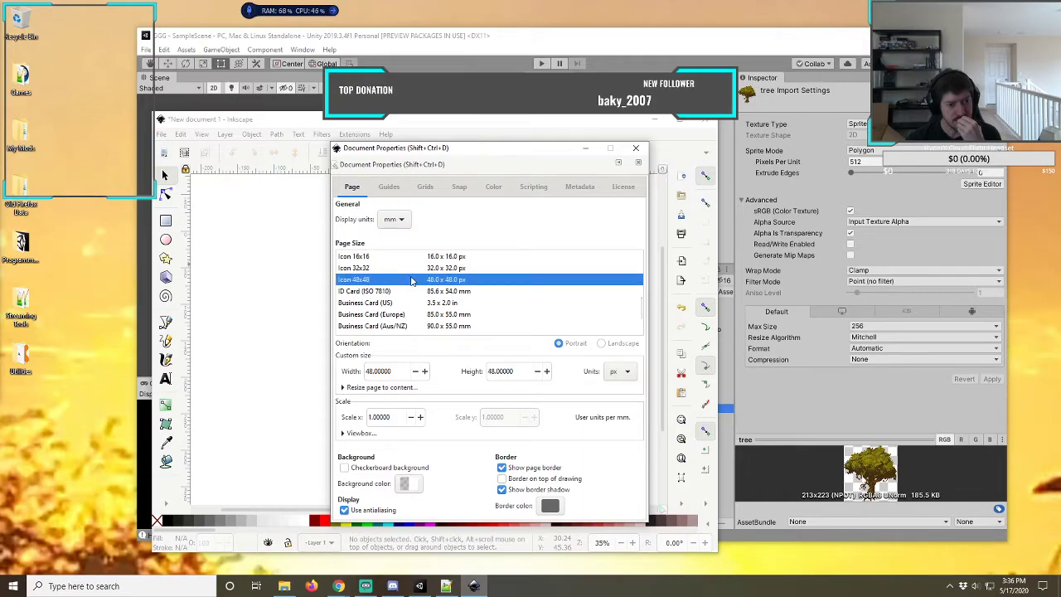
# - Examine the remaining page size presets, including the business card, Arch and video formats
pyautogui.scroll(-1, 411, 282)
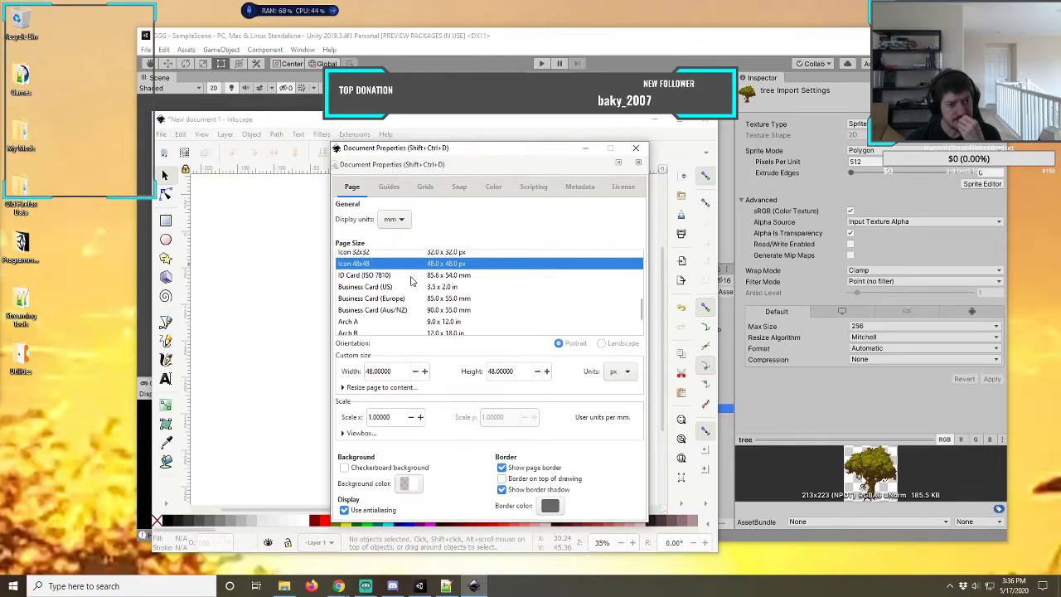
pyautogui.scroll(-1, 411, 282)
pyautogui.scroll(-2, 411, 282)
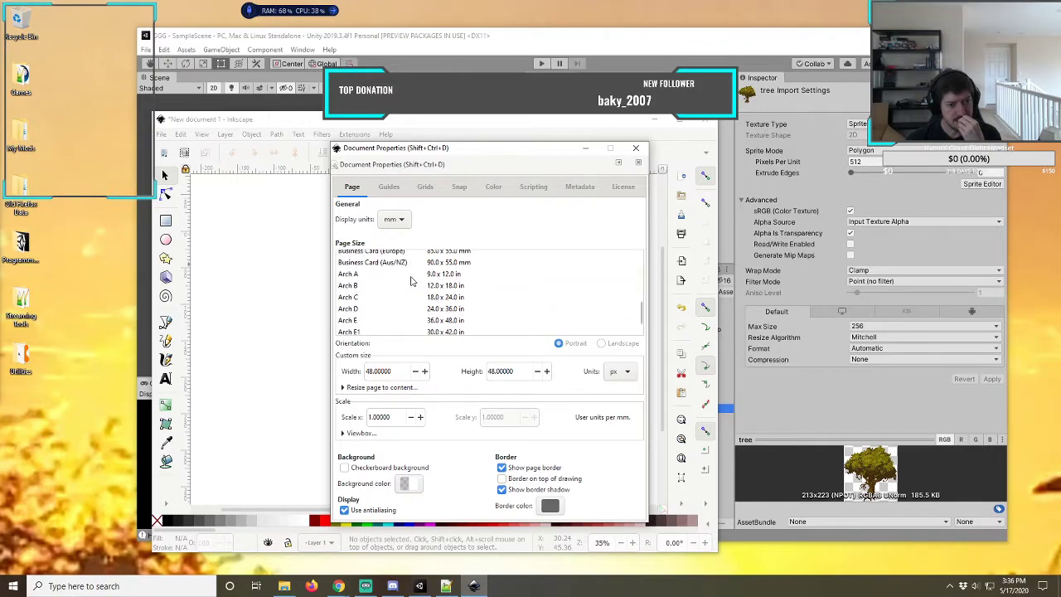
pyautogui.scroll(-1, 411, 281)
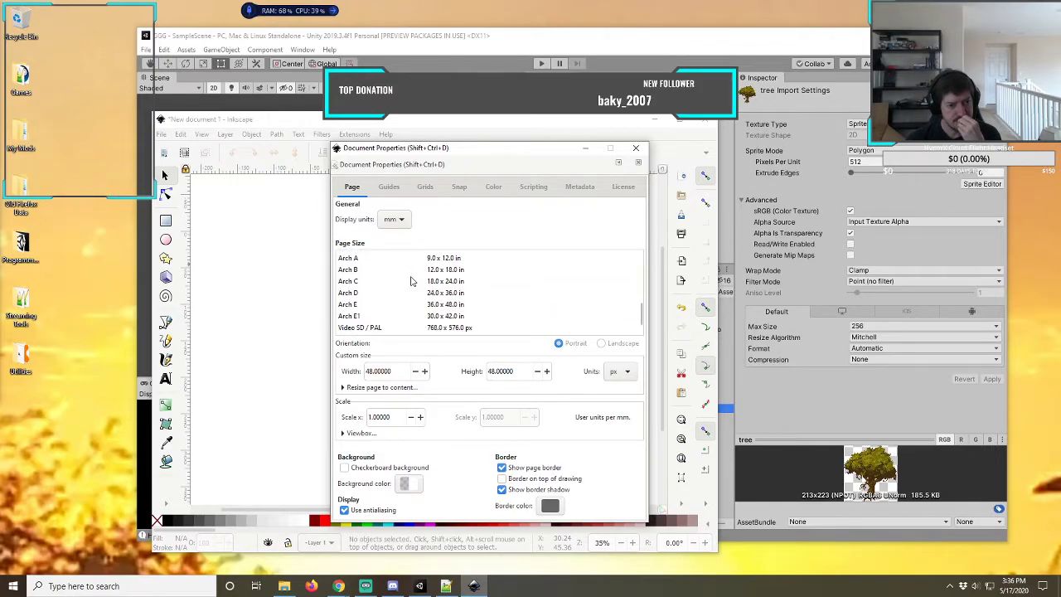
pyautogui.scroll(-1, 411, 282)
pyautogui.scroll(-1, 411, 281)
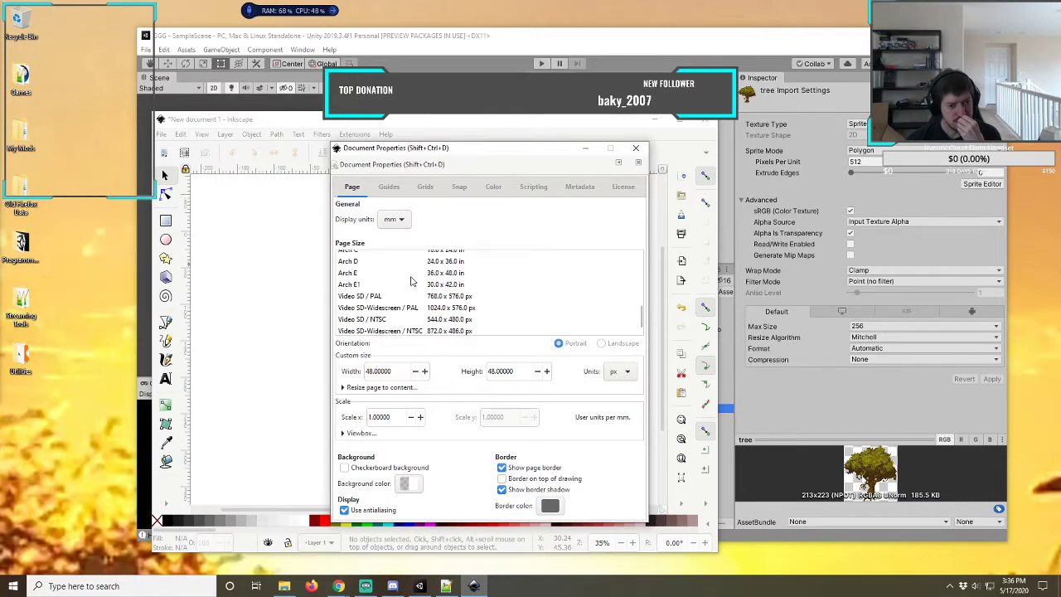
pyautogui.scroll(-1, 412, 282)
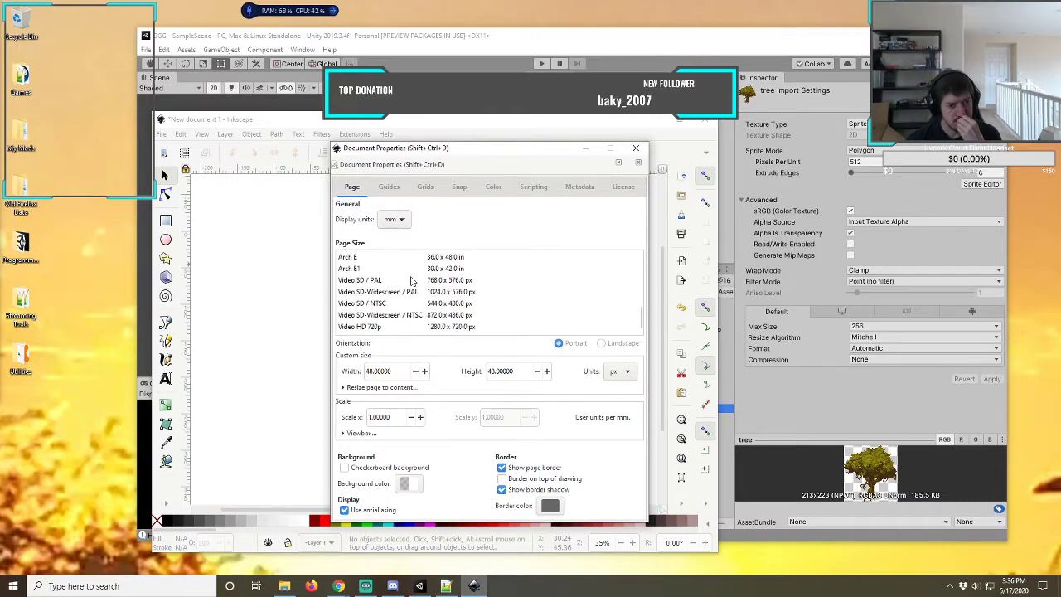
pyautogui.scroll(-1, 411, 282)
pyautogui.scroll(-2, 411, 282)
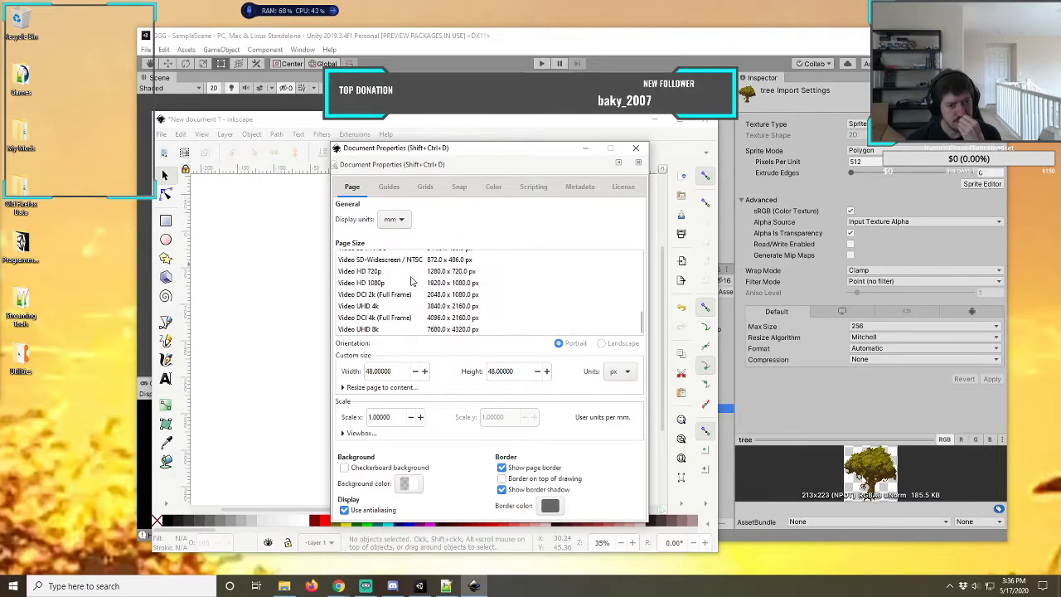
pyautogui.scroll(3, 411, 282)
pyautogui.scroll(5, 411, 282)
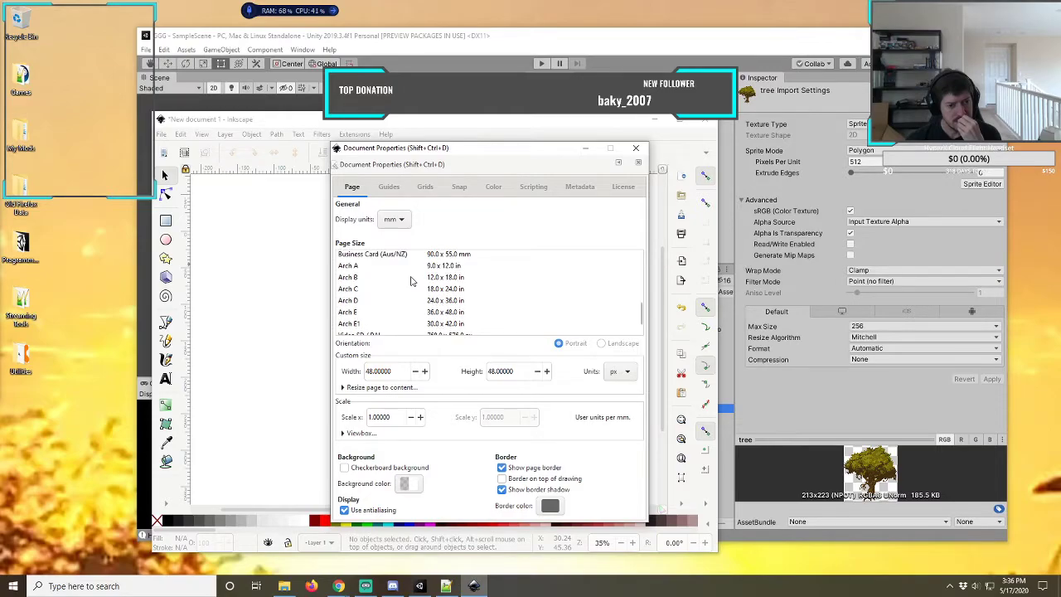
pyautogui.scroll(2, 411, 282)
pyautogui.scroll(2, 411, 281)
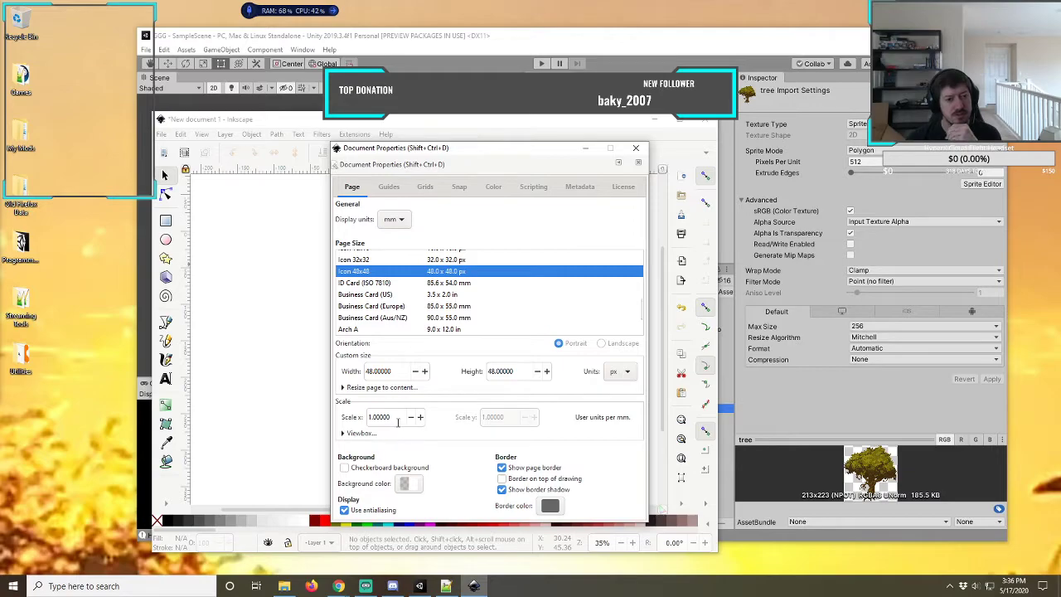
# - Set a custom page size of 512 by 512 px and close the document properties
pyautogui.click(401, 374)
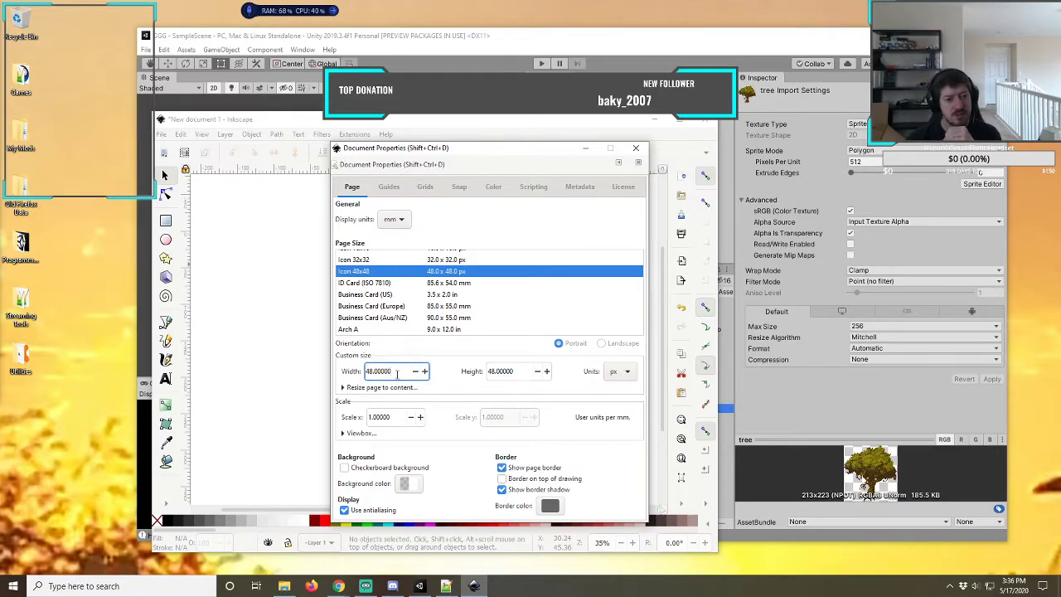
pyautogui.moveTo(397, 372); pyautogui.dragTo(289, 376)
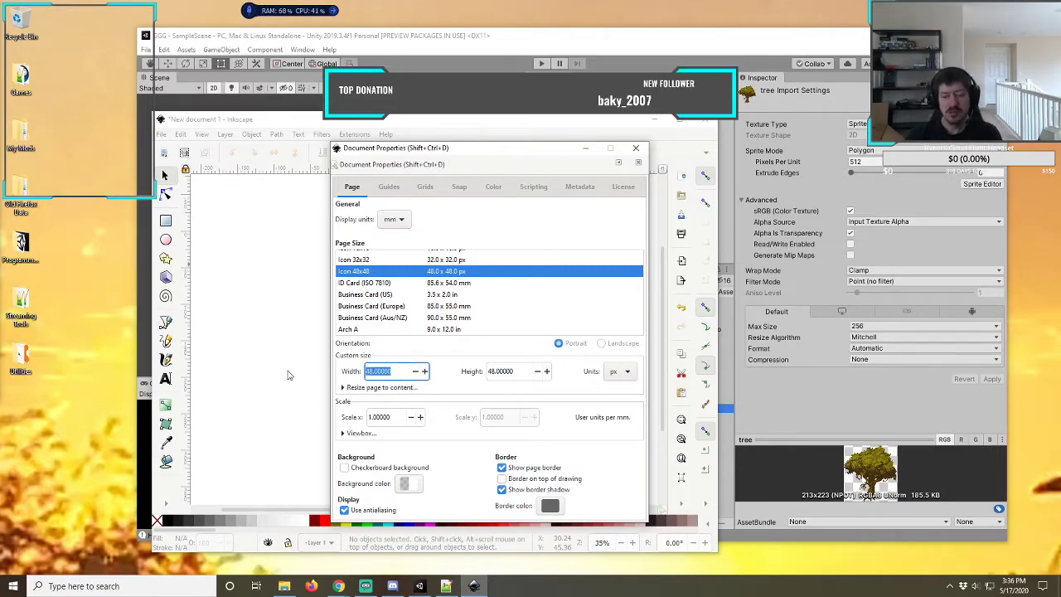
pyautogui.write('512')
pyautogui.press('Tab')
pyautogui.write('51')
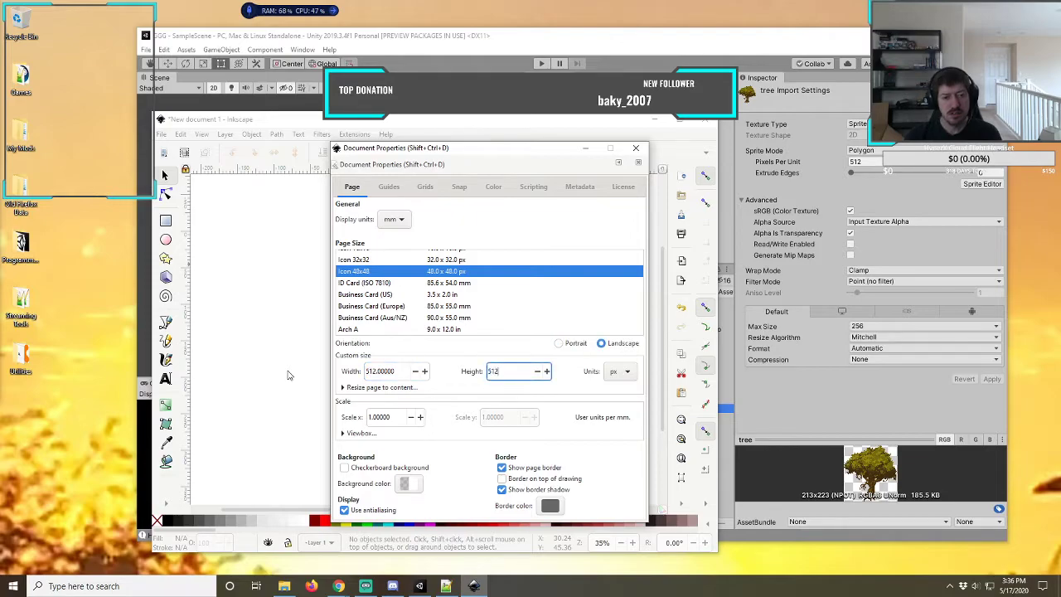
pyautogui.write('2')
pyautogui.press('Tab')
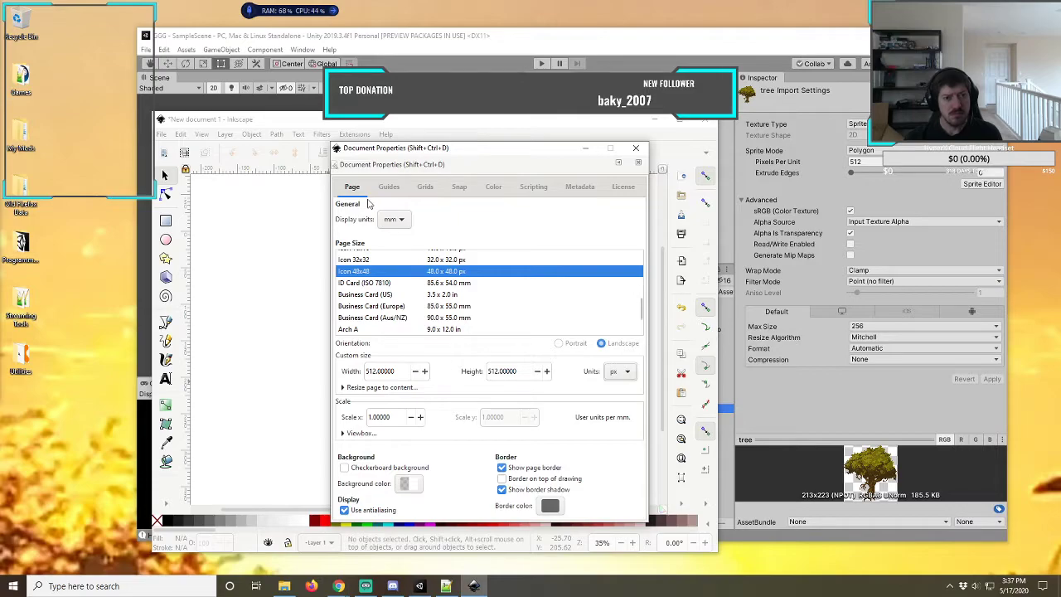
pyautogui.click(636, 147)
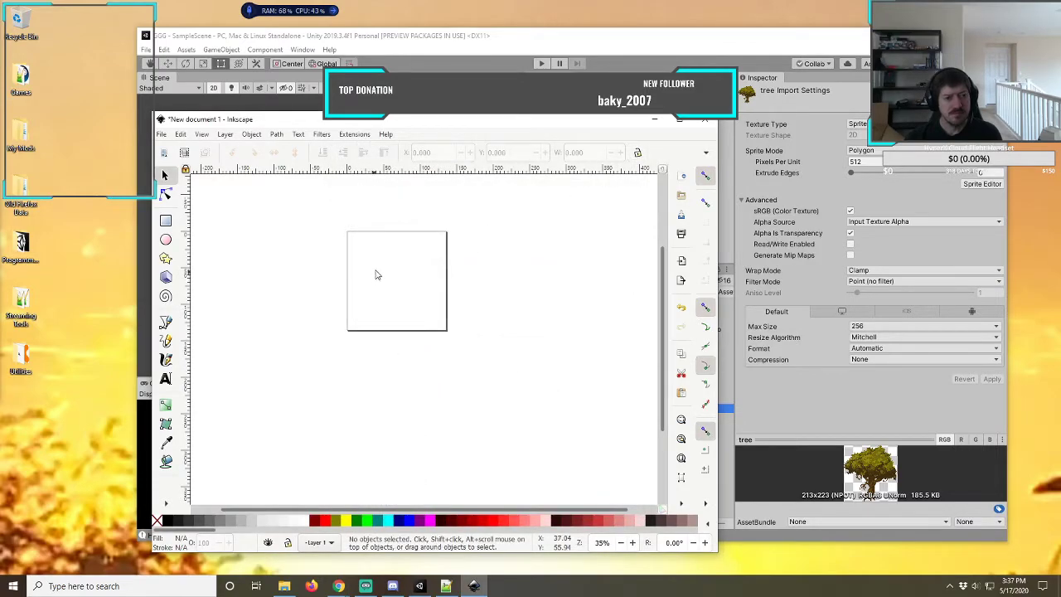
pyautogui.scroll(3, 375, 275)
pyautogui.scroll(-3, 375, 275)
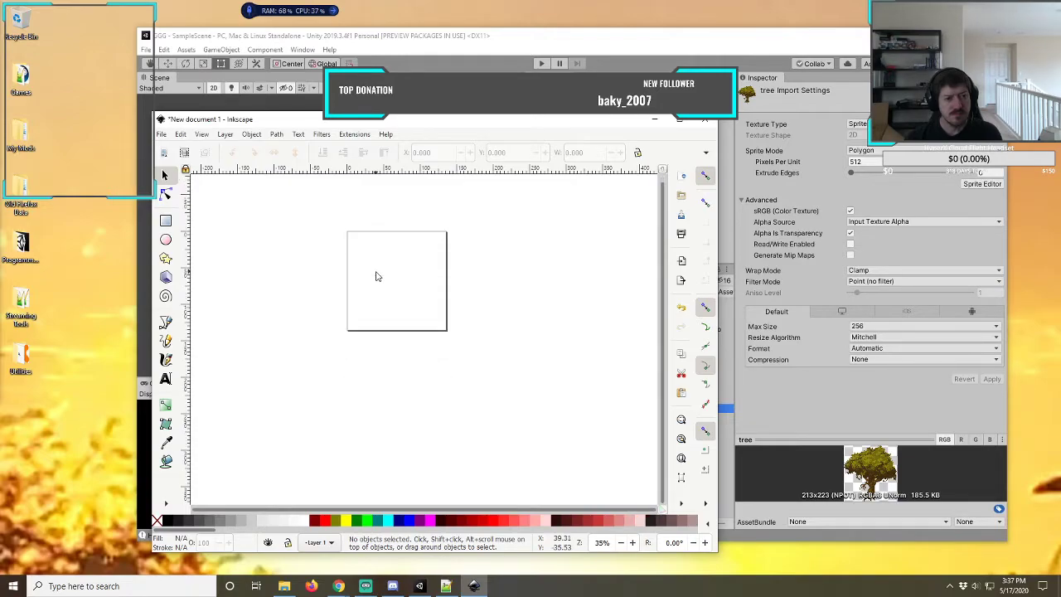
pyautogui.scroll(1, 377, 276)
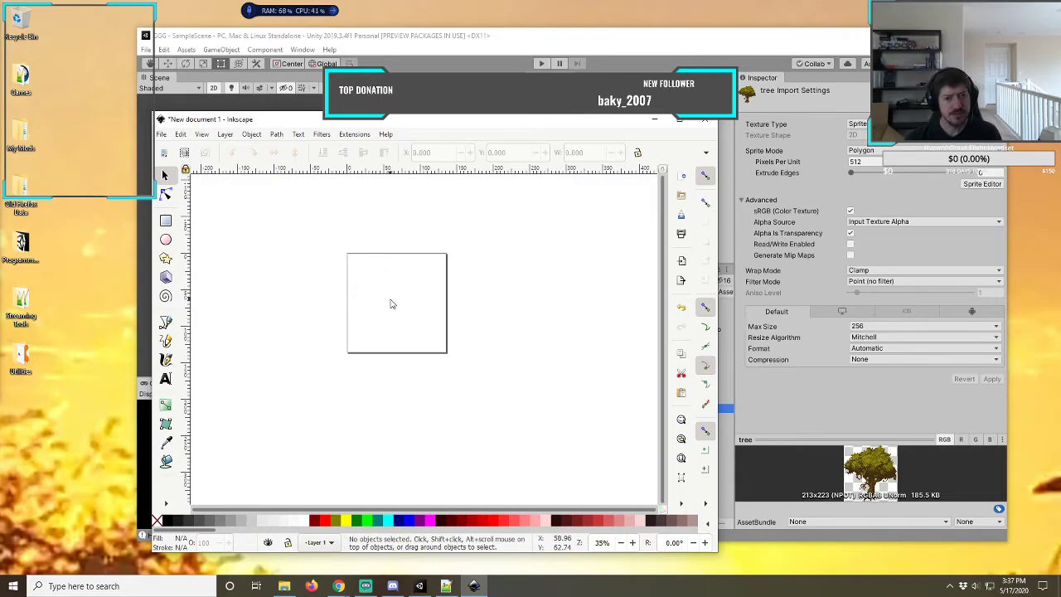
pyautogui.scroll(2, 401, 318)
pyautogui.scroll(-4, 400, 317)
pyautogui.scroll(4, 400, 319)
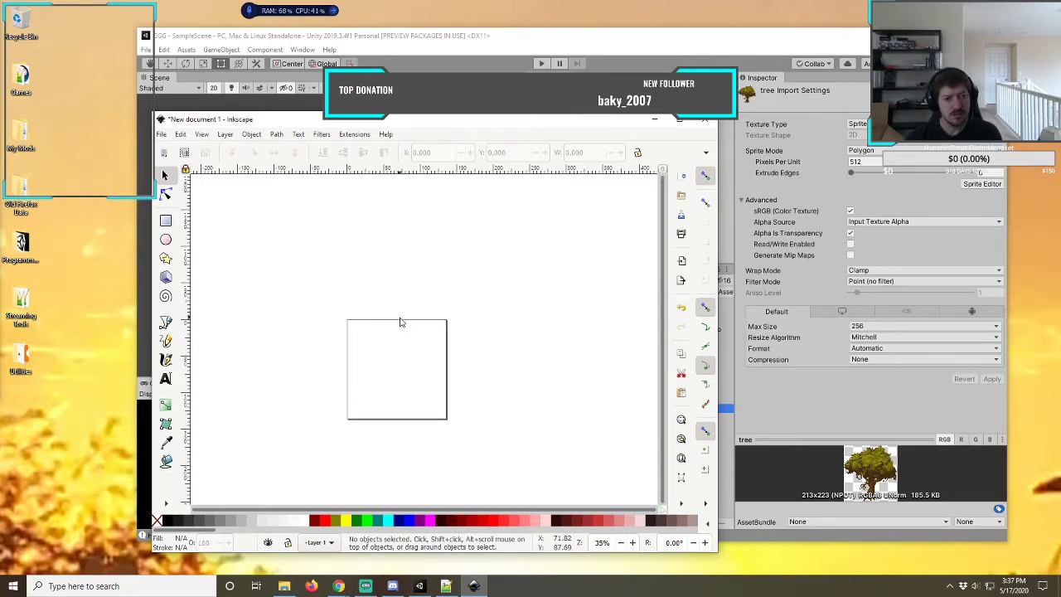
pyautogui.scroll(-3, 401, 322)
pyautogui.scroll(3, 400, 321)
pyautogui.scroll(-4, 400, 322)
pyautogui.scroll(4, 400, 321)
pyautogui.scroll(-4, 401, 322)
pyautogui.scroll(4, 400, 322)
pyautogui.scroll(-4, 401, 321)
pyautogui.scroll(5, 400, 321)
pyautogui.scroll(-3, 400, 322)
pyautogui.scroll(3, 400, 321)
pyautogui.scroll(-3, 401, 322)
pyautogui.scroll(2, 400, 321)
pyautogui.scroll(-2, 400, 322)
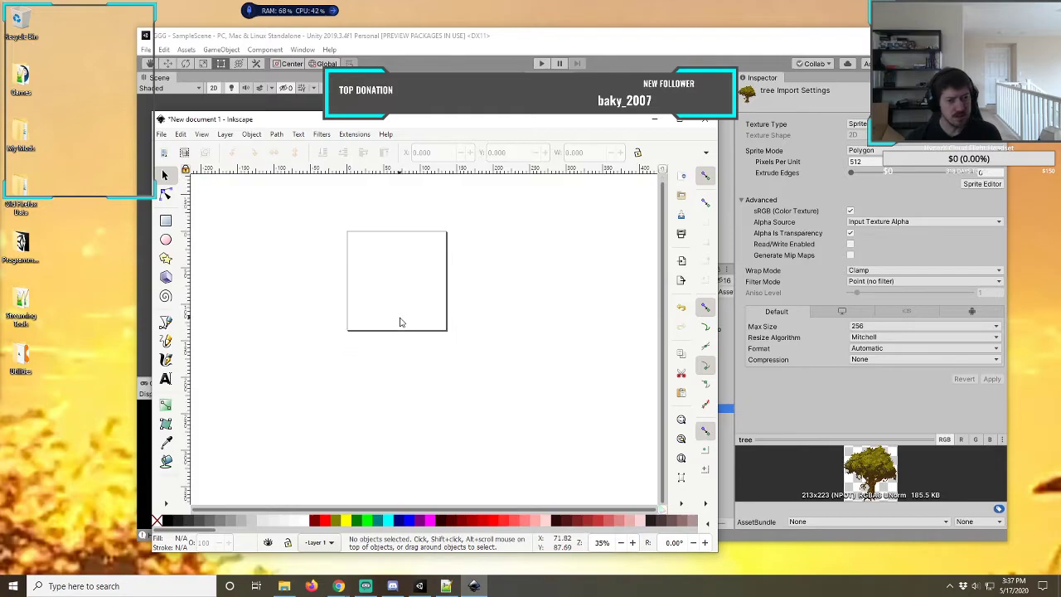
pyautogui.scroll(2, 401, 321)
pyautogui.scroll(1, 401, 321)
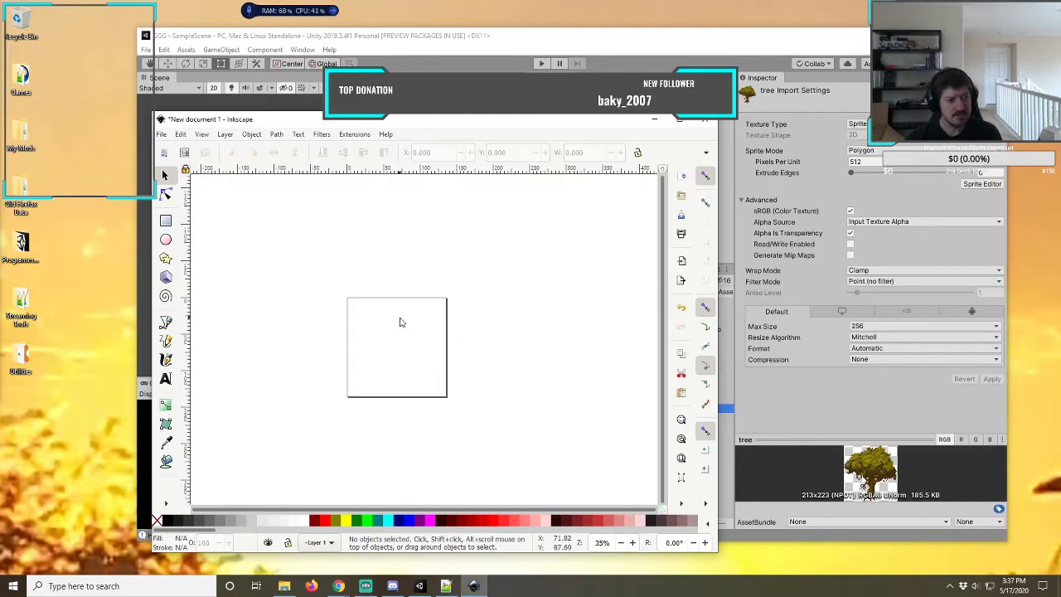
pyautogui.rightClick(380, 329)
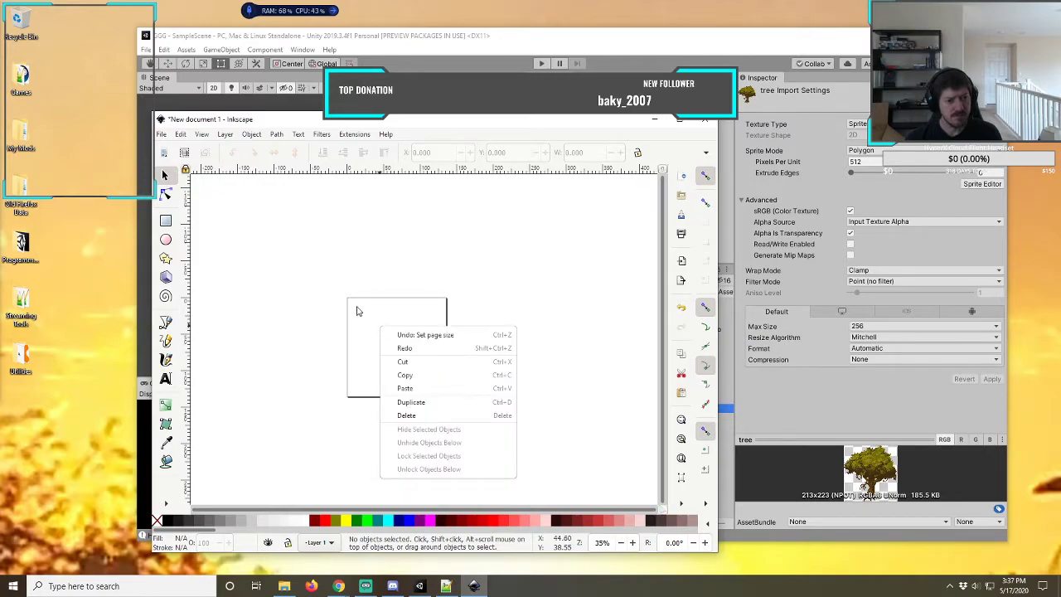
pyautogui.click(357, 310)
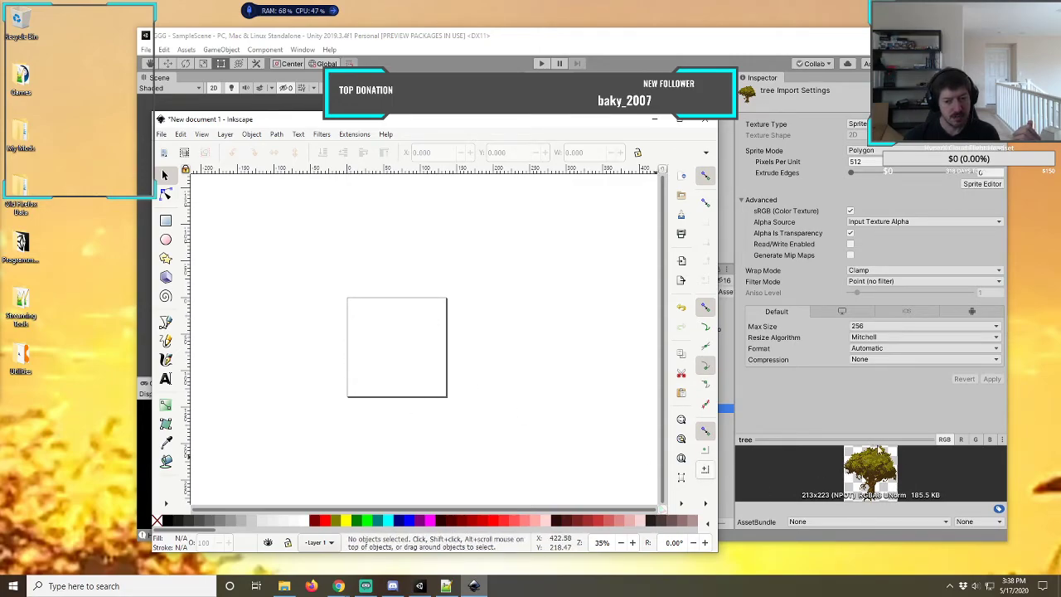
# - Switch to the Unity editor, run the game to examine the tree, vine and character sprites on the hex tiles, and stop it
pyautogui.click(654, 118)
pyautogui.click(541, 63)
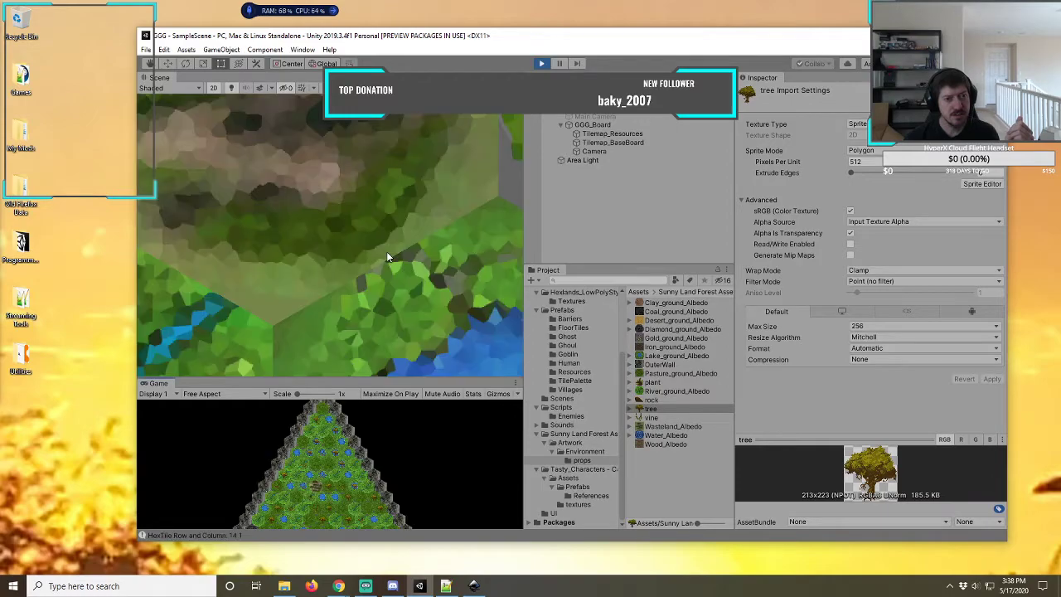
pyautogui.scroll(-3, 386, 251)
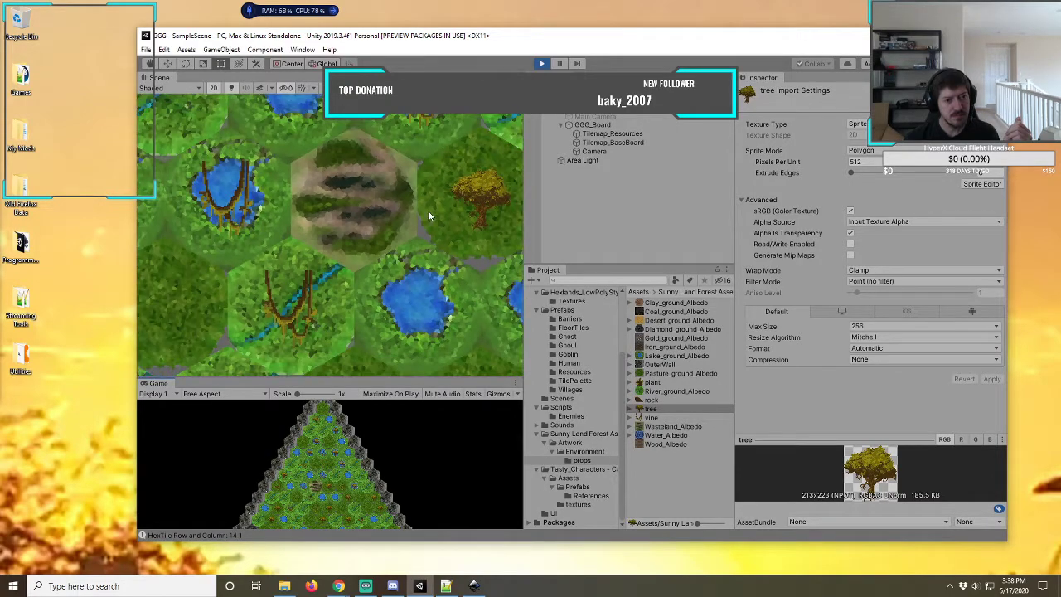
pyautogui.moveTo(427, 213); pyautogui.dragTo(321, 252, button='middle')
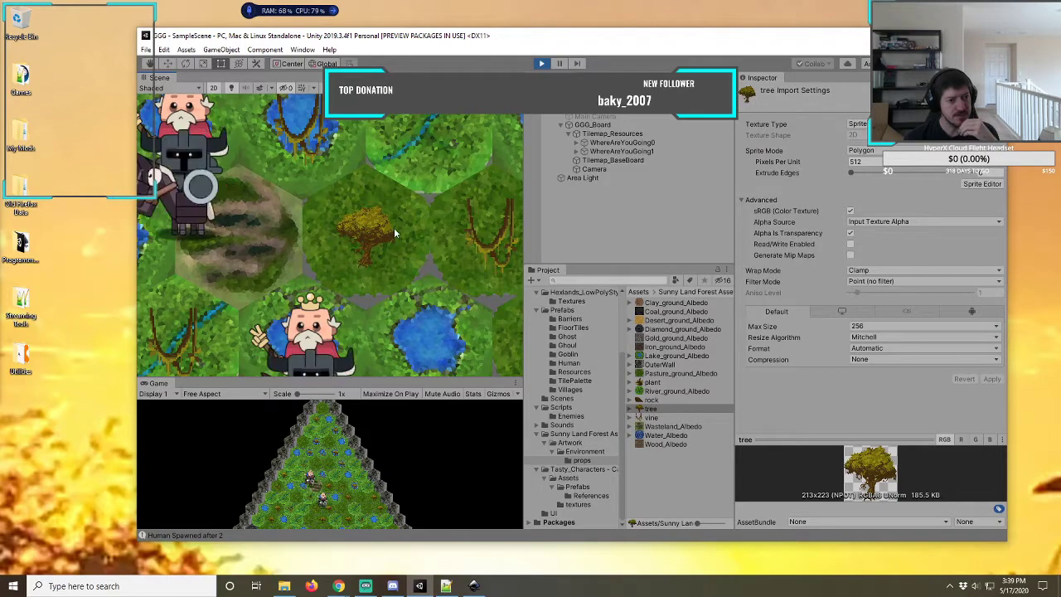
pyautogui.click(540, 64)
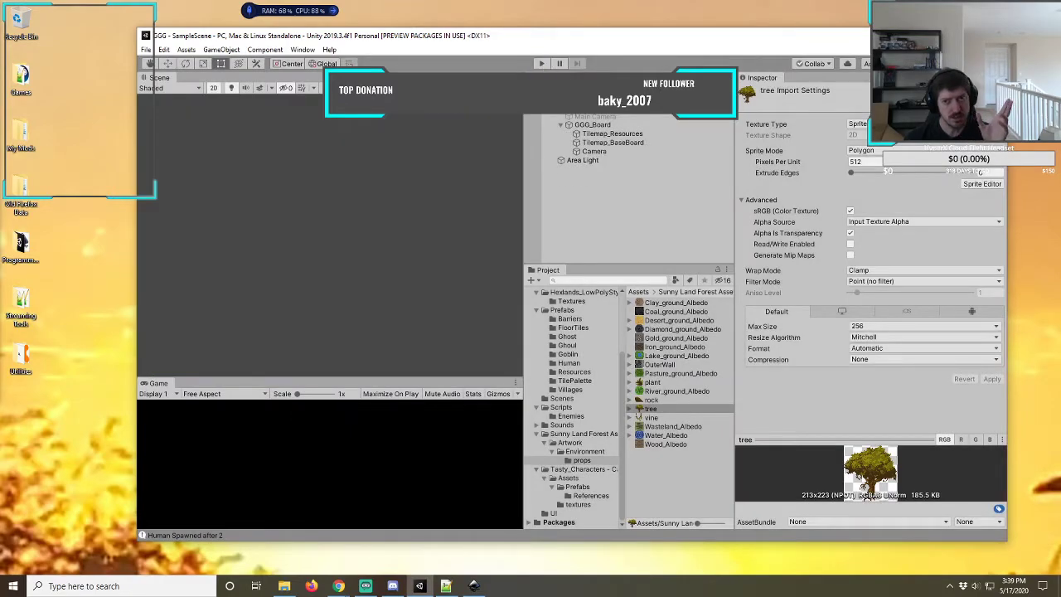
# - Switch back to Inkscape and draw a 3D box about 43 mm wide in the upper middle of the page, leaving it selected
pyautogui.press('super+d')
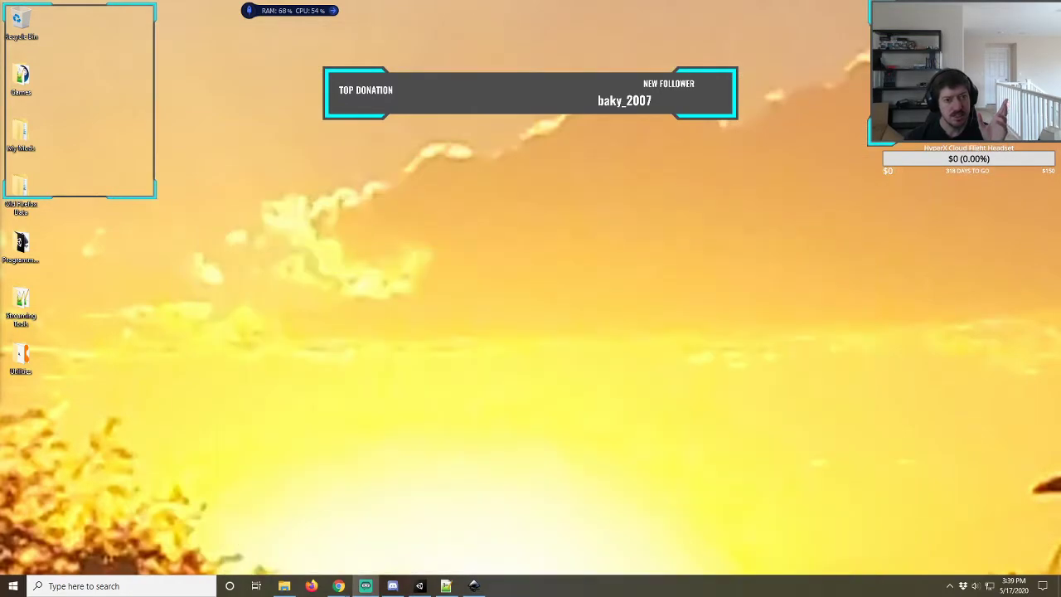
pyautogui.click(473, 586)
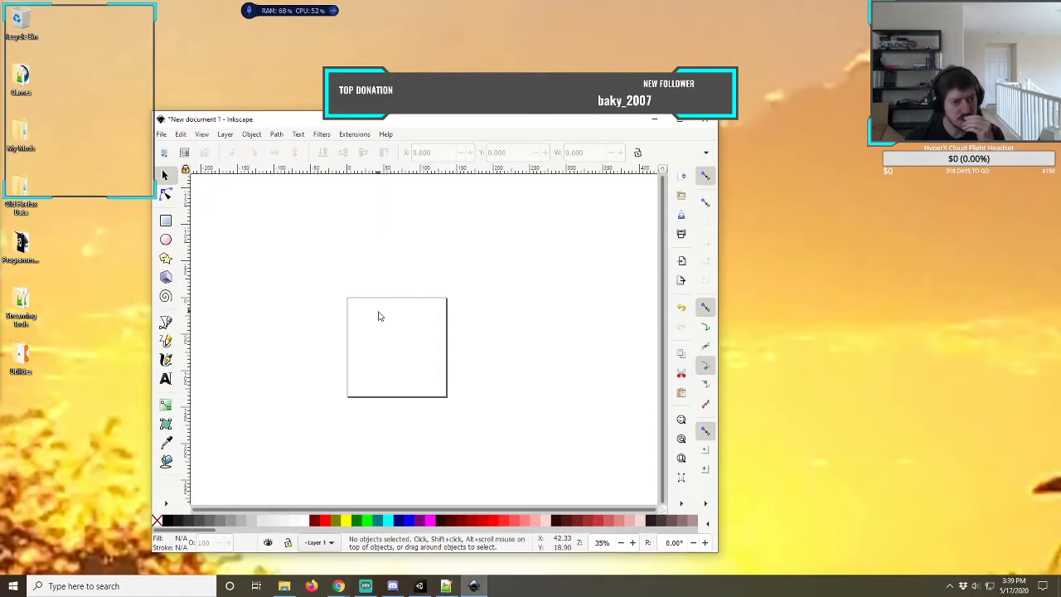
pyautogui.click(203, 135)
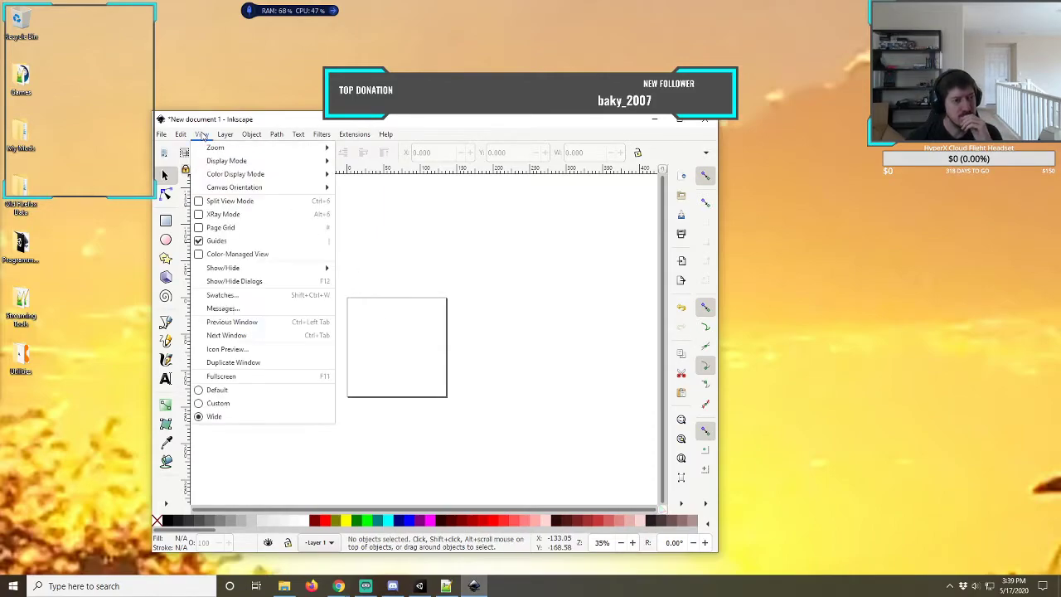
pyautogui.moveTo(219, 150)
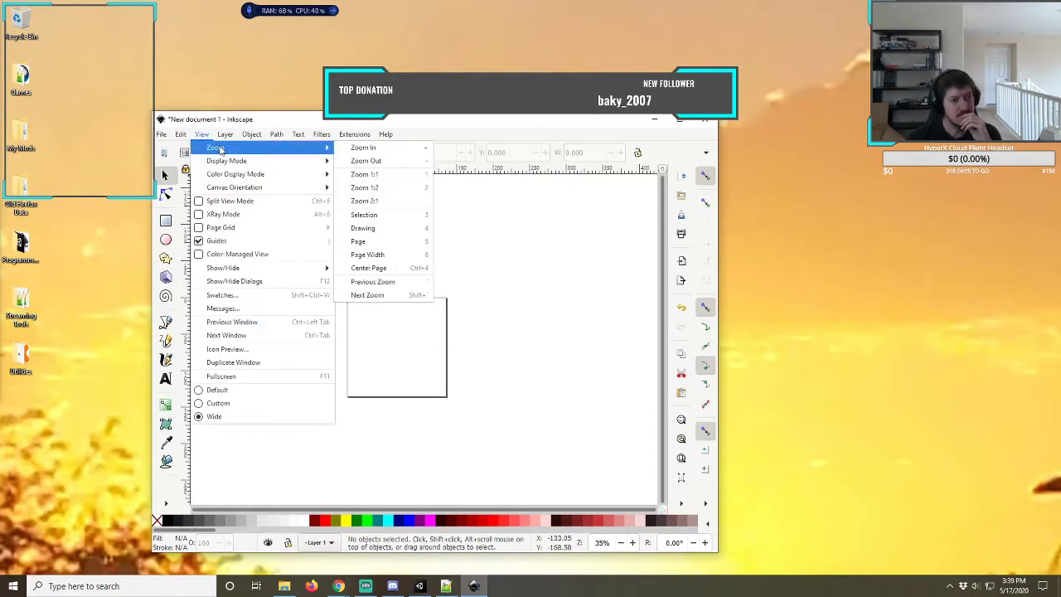
pyautogui.click(363, 148)
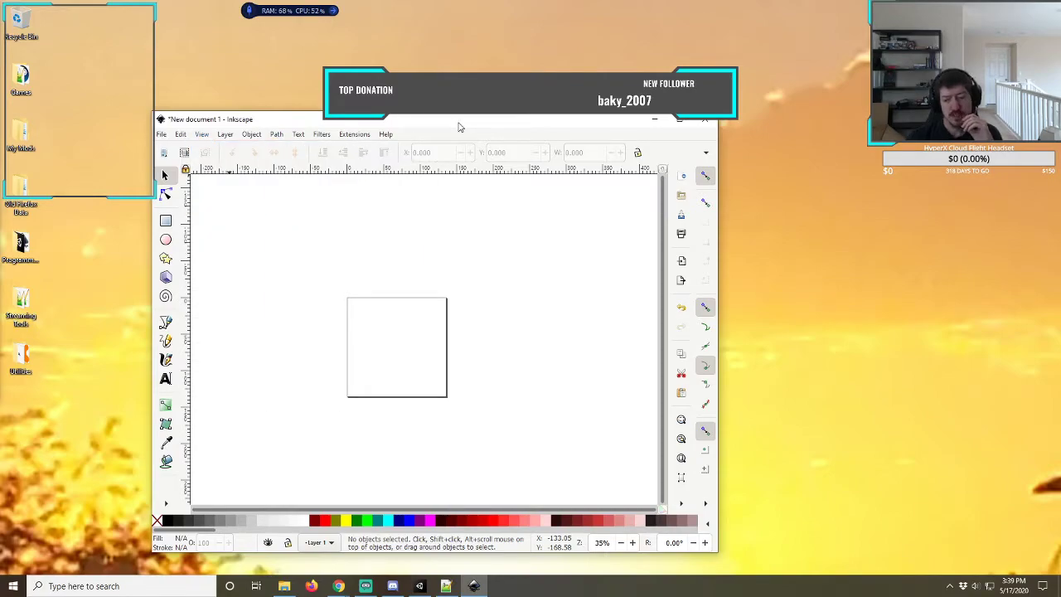
pyautogui.press('+')
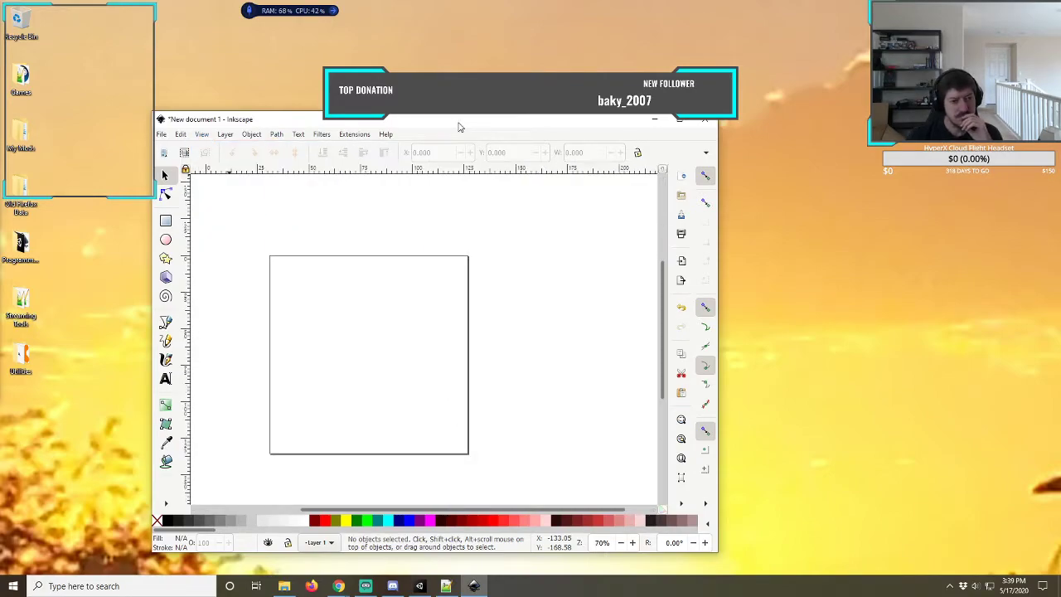
pyautogui.press('+')
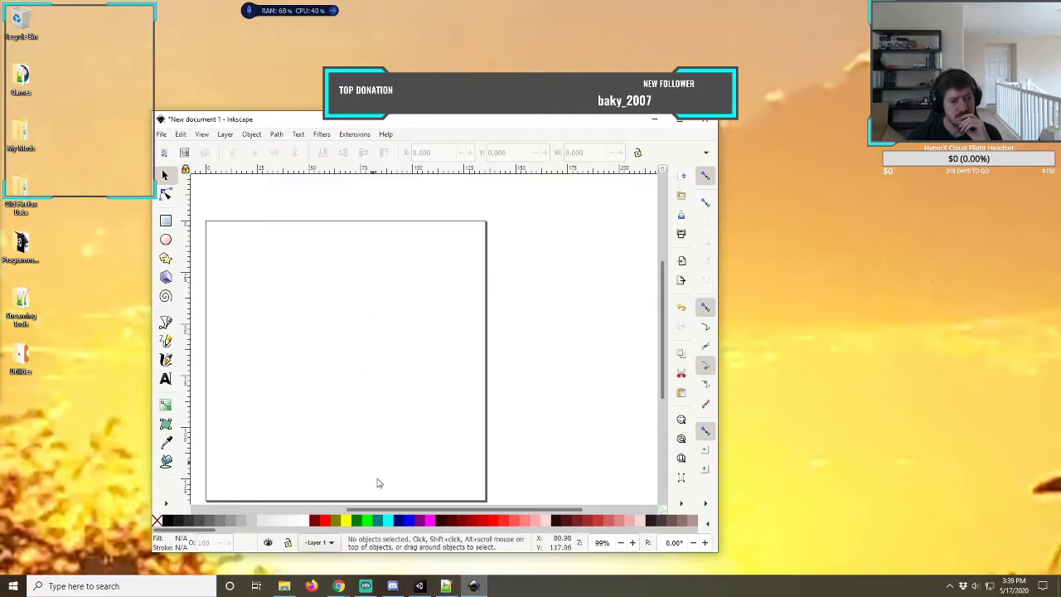
pyautogui.moveTo(413, 514); pyautogui.dragTo(368, 514)
pyautogui.scroll(-1, 397, 348)
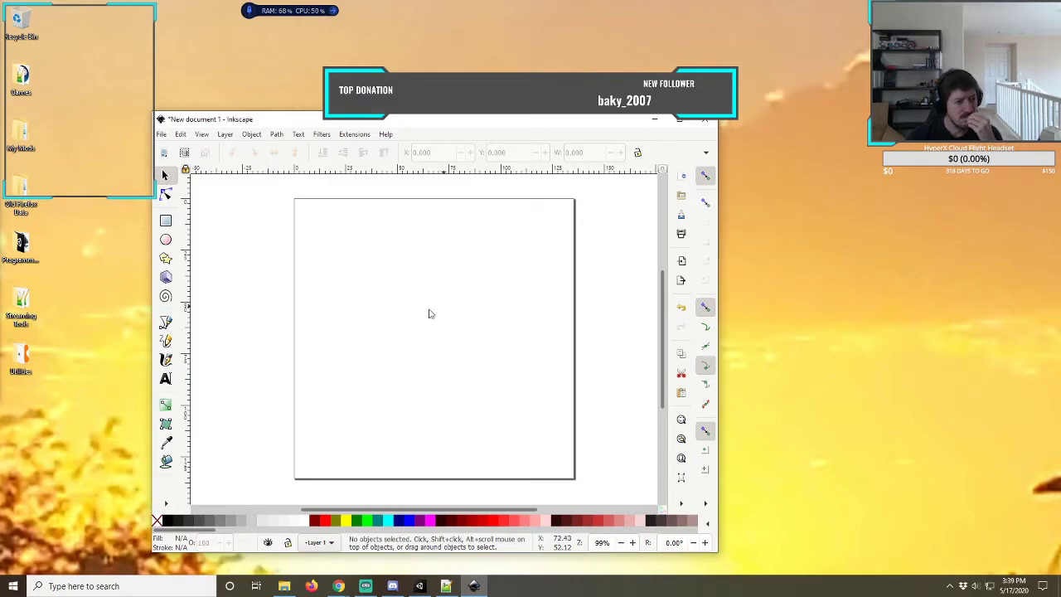
pyautogui.click(165, 278)
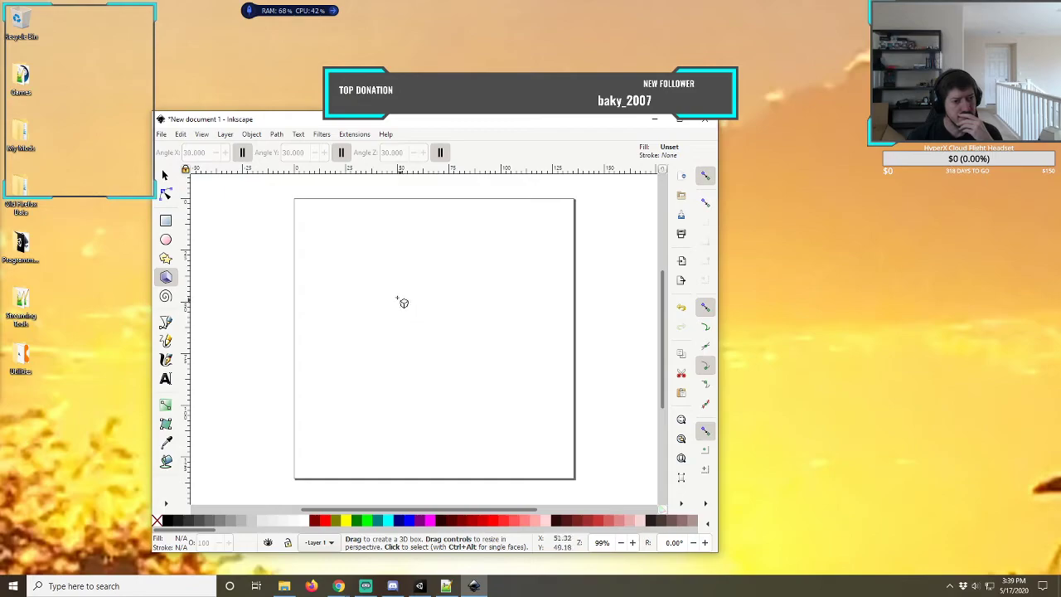
pyautogui.moveTo(387, 282); pyautogui.dragTo(451, 340)
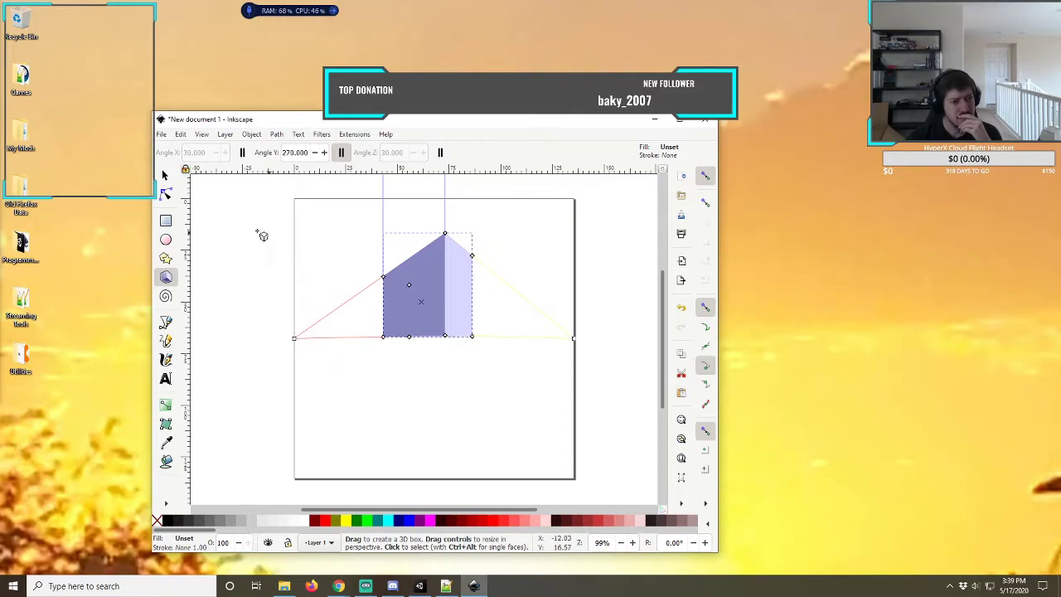
pyautogui.click(164, 176)
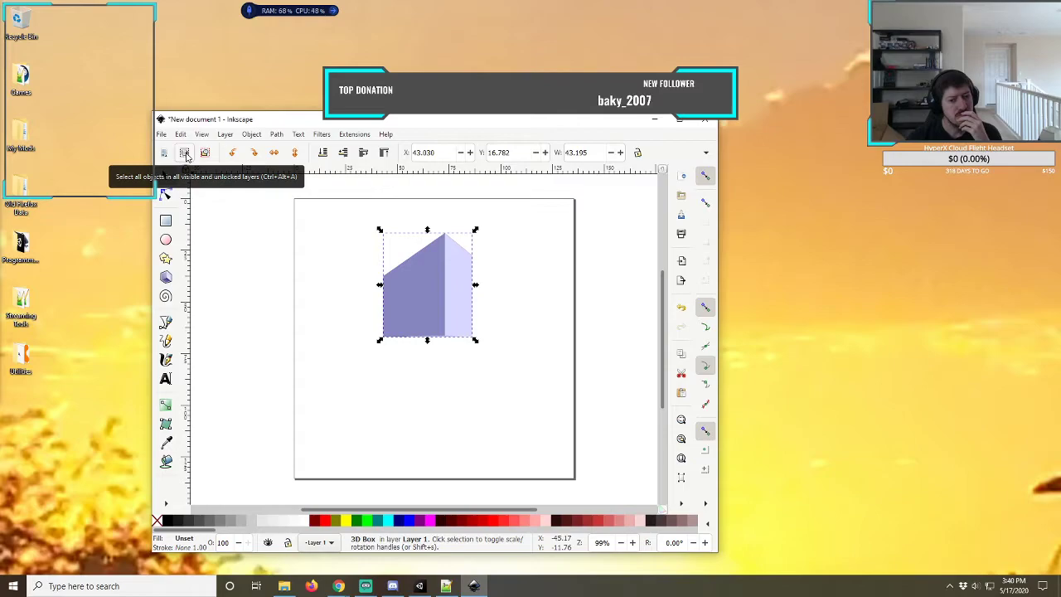
# - Examine the available layer commands and filter categories, including the Materials, Overlays, Scatter and Textures filters
pyautogui.click(334, 547)
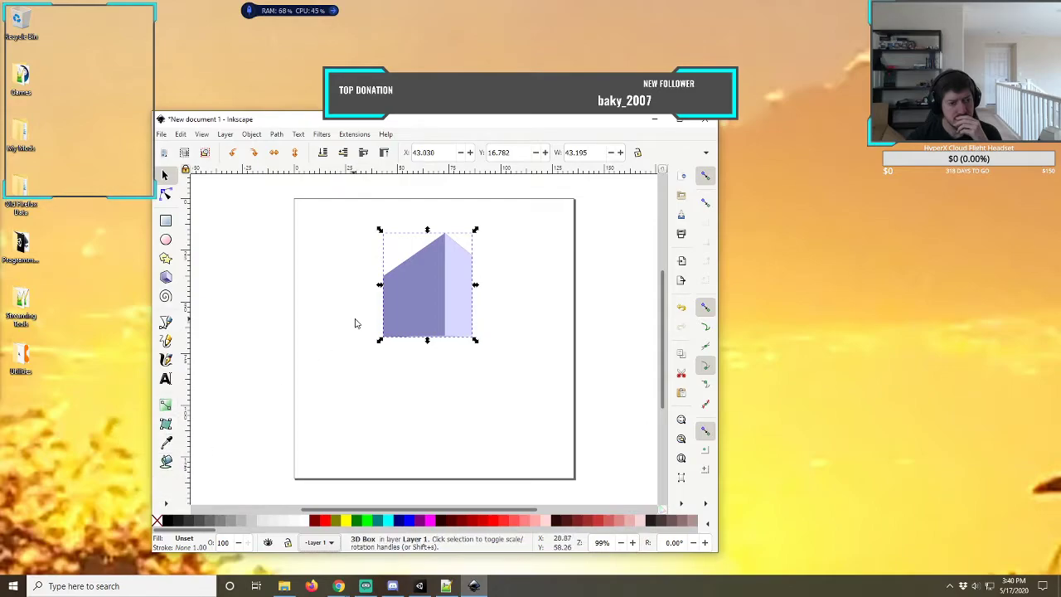
pyautogui.click(162, 135)
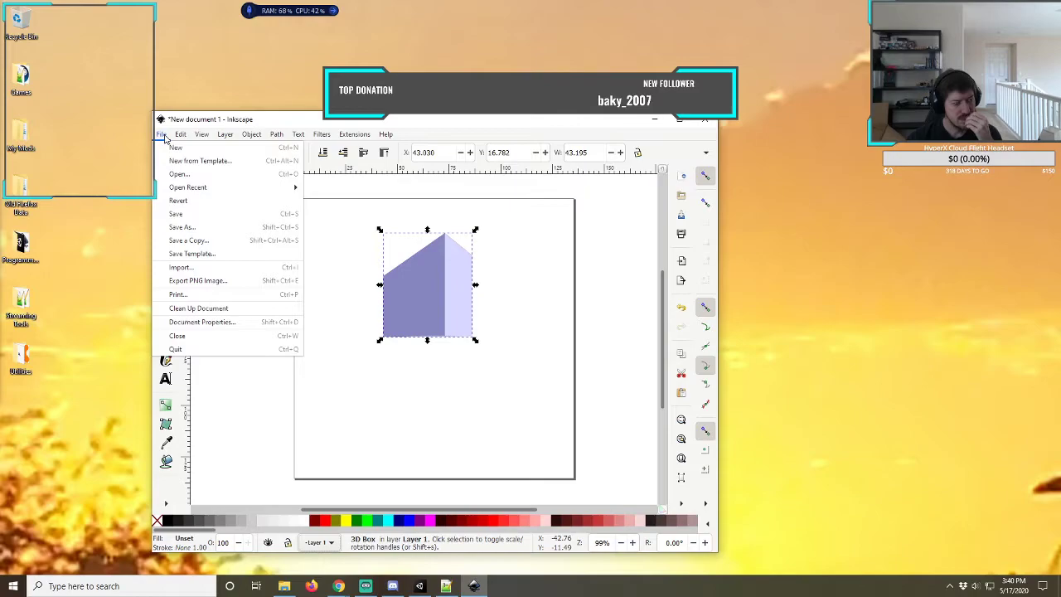
pyautogui.moveTo(179, 136)
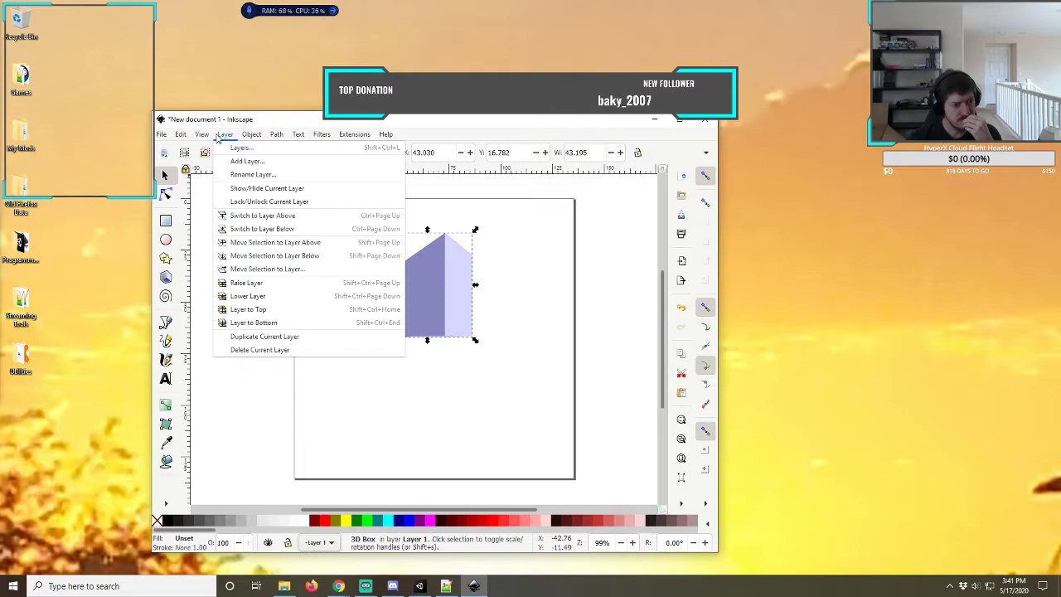
pyautogui.moveTo(251, 135)
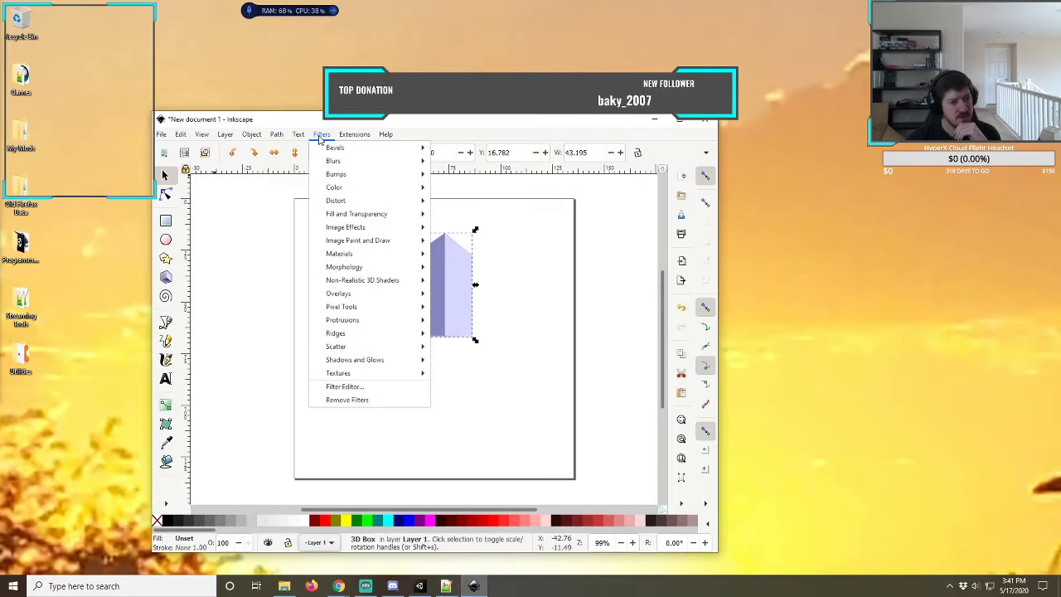
pyautogui.moveTo(346, 229)
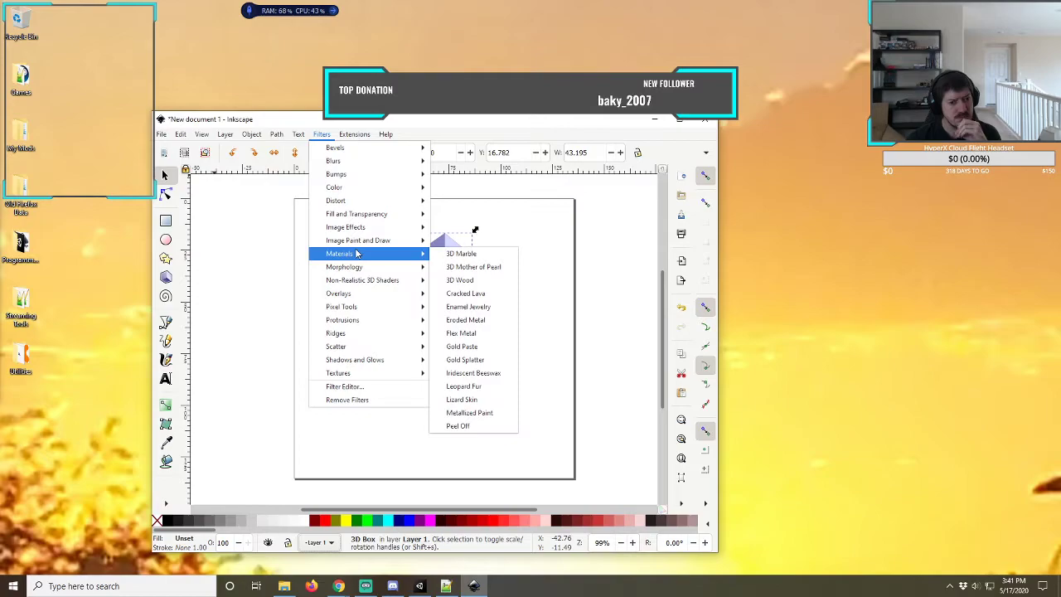
pyautogui.moveTo(349, 295)
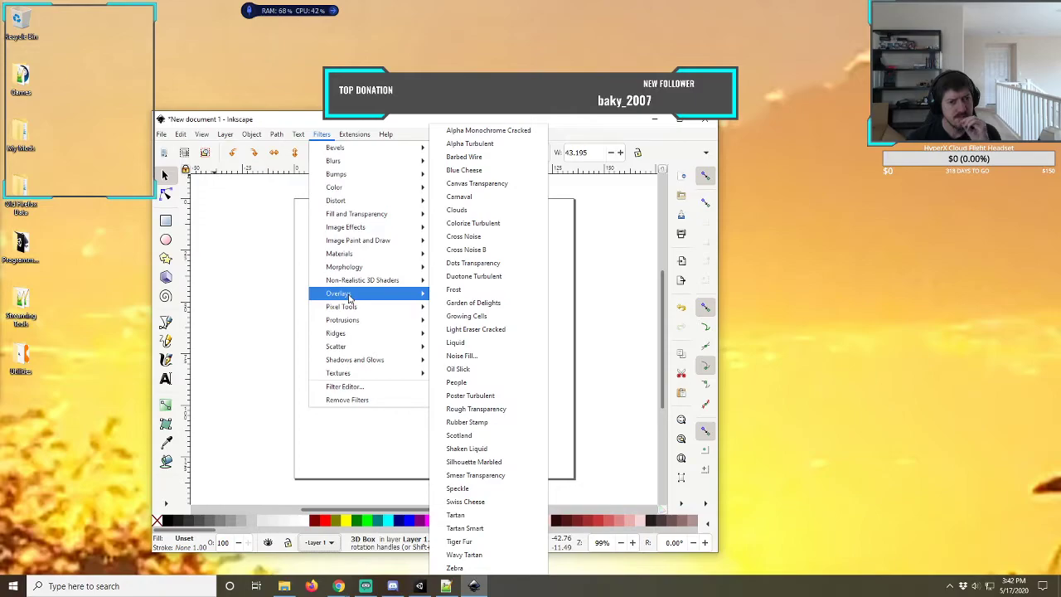
pyautogui.moveTo(352, 320)
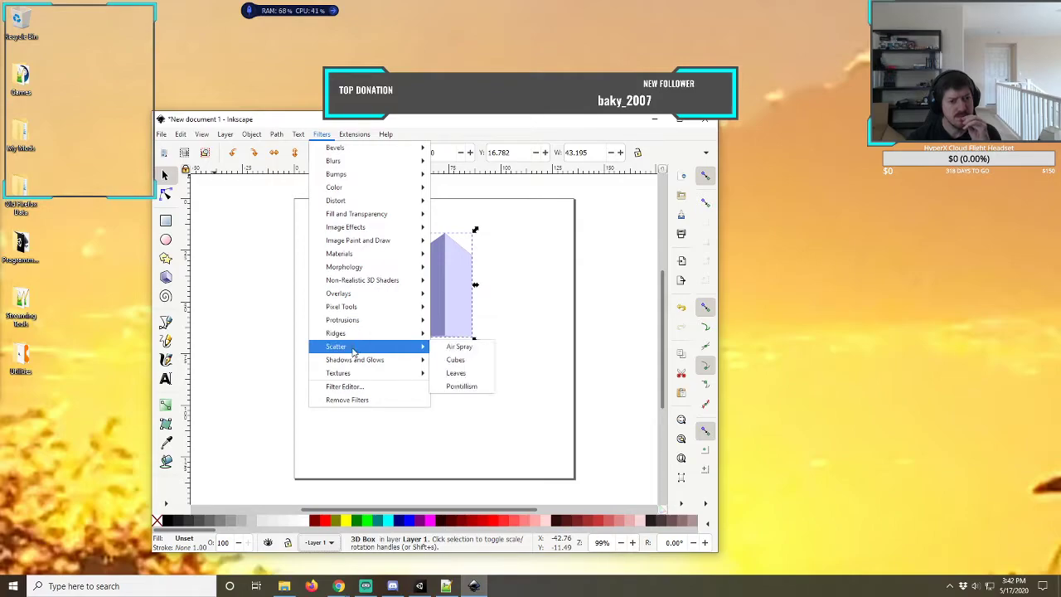
pyautogui.moveTo(357, 362)
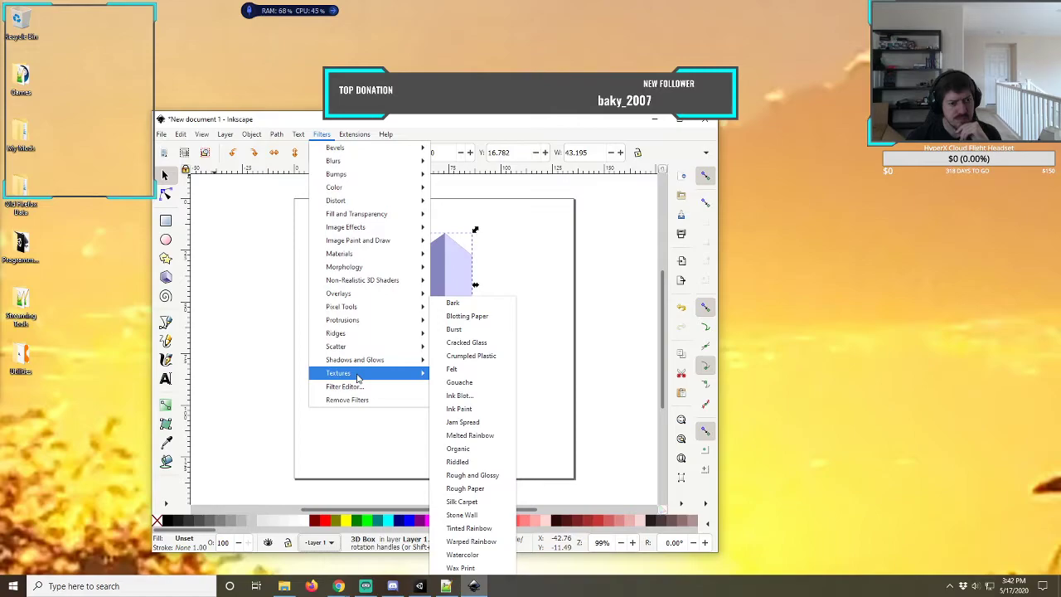
# - Examine the extension categories, including Document, Export and Web, and the list of built-in tutorials
pyautogui.moveTo(354, 135)
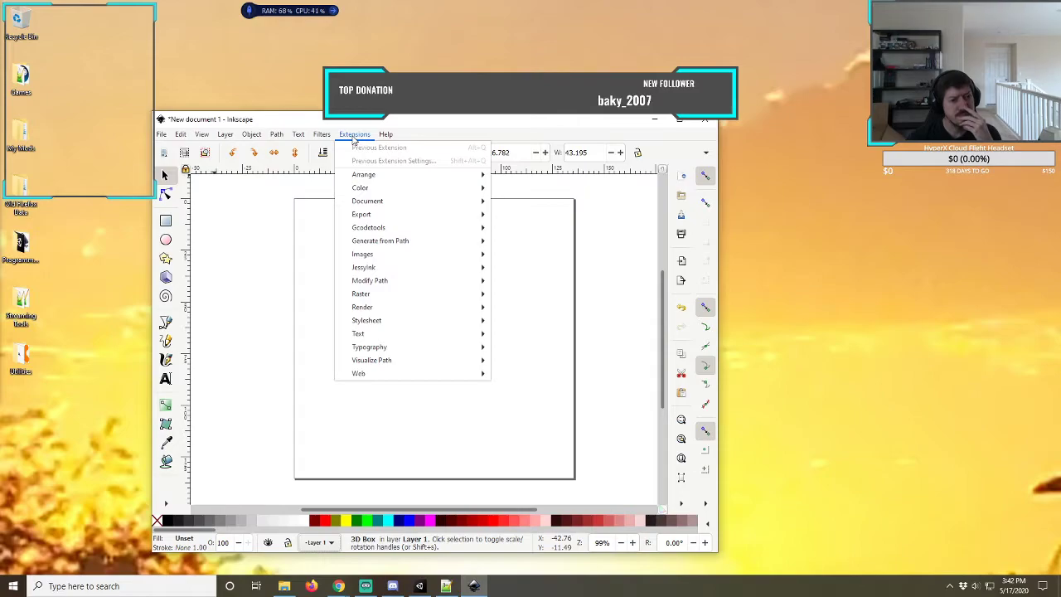
pyautogui.moveTo(364, 175)
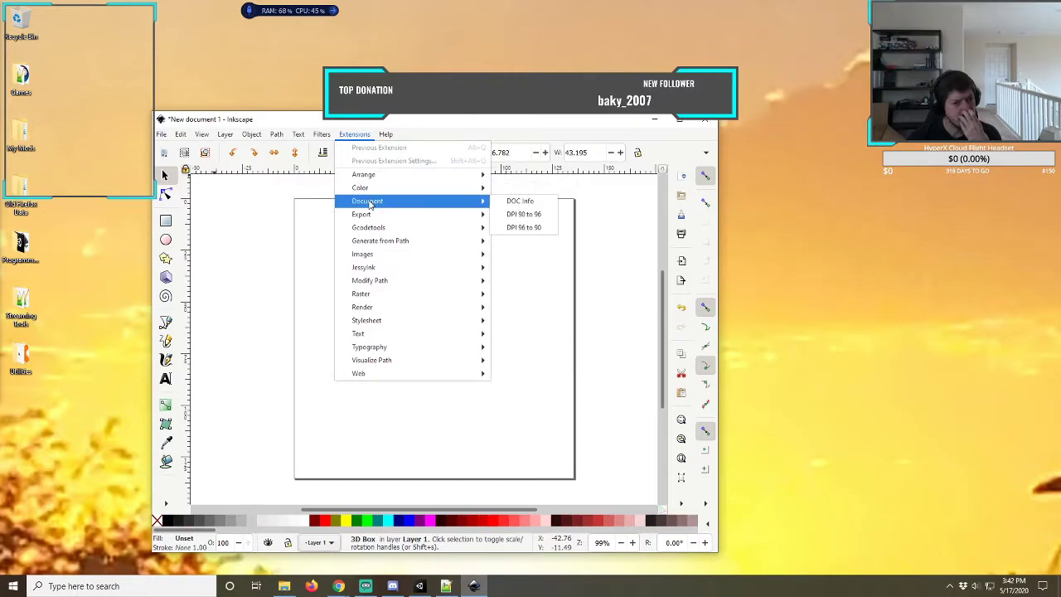
pyautogui.moveTo(371, 215)
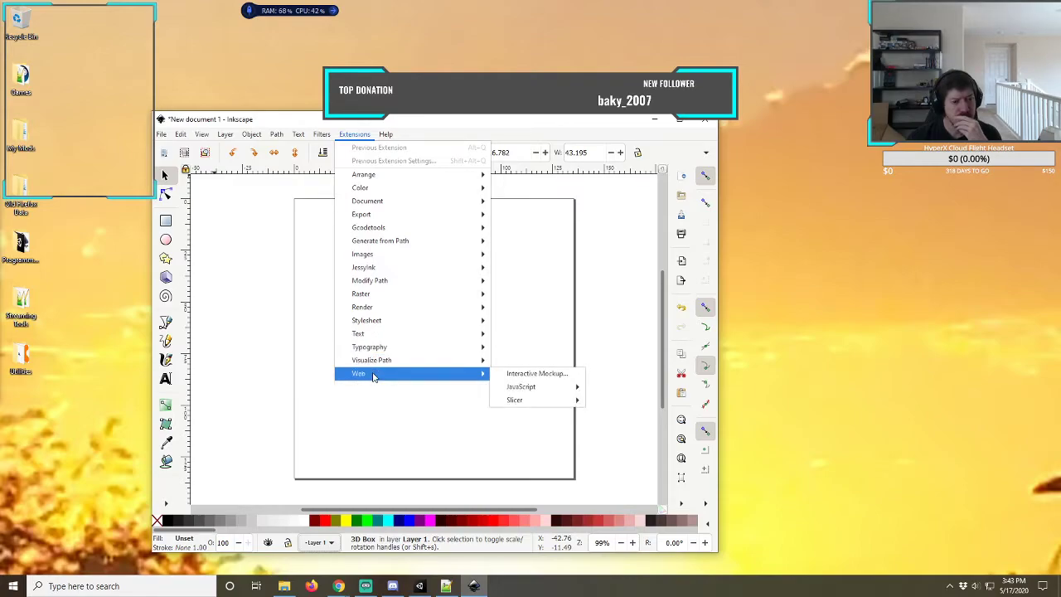
pyautogui.click(419, 126)
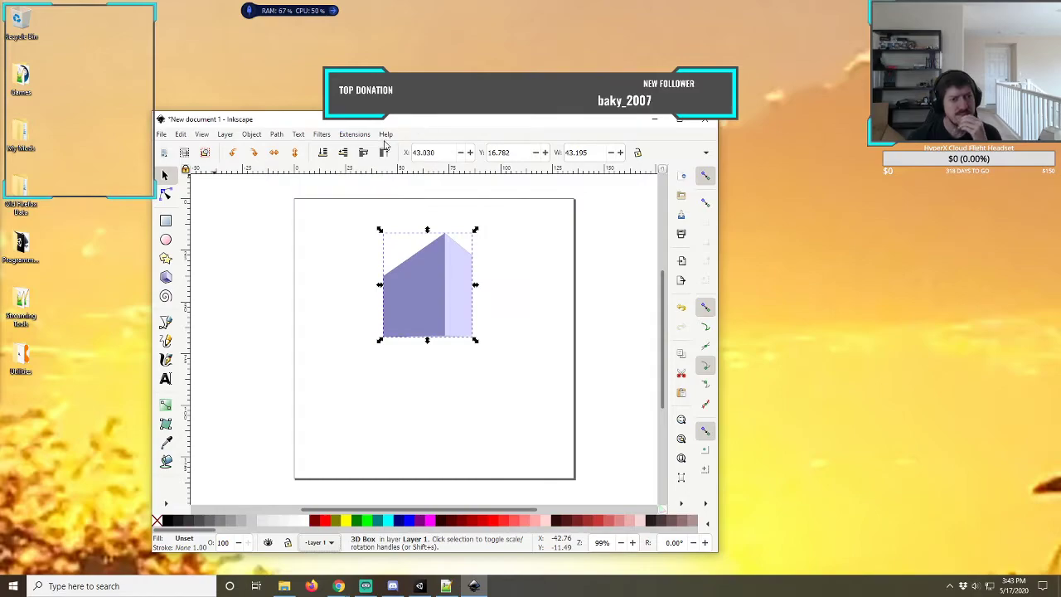
pyautogui.click(386, 135)
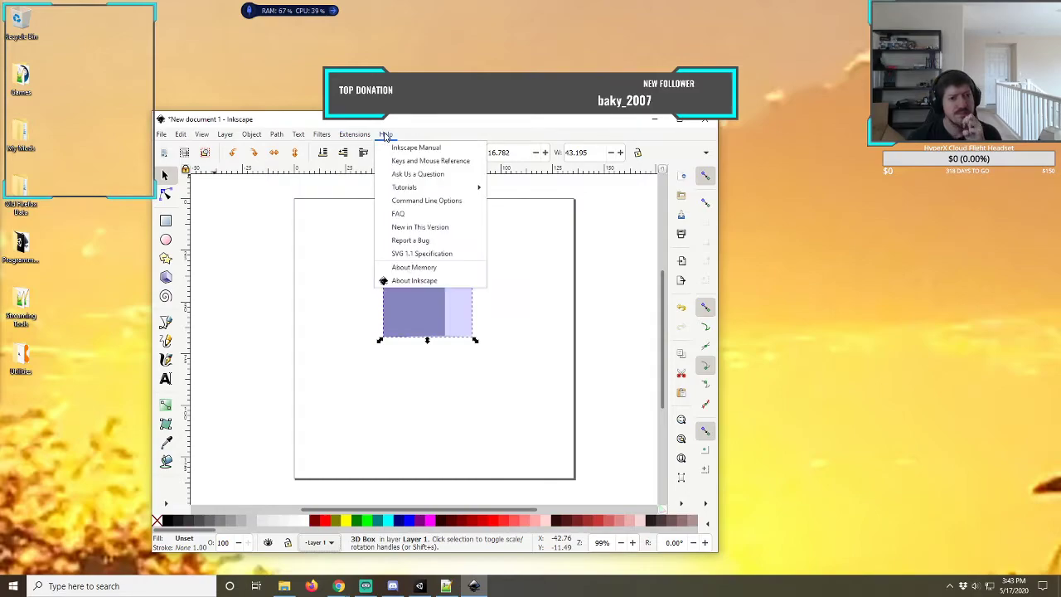
pyautogui.moveTo(415, 190)
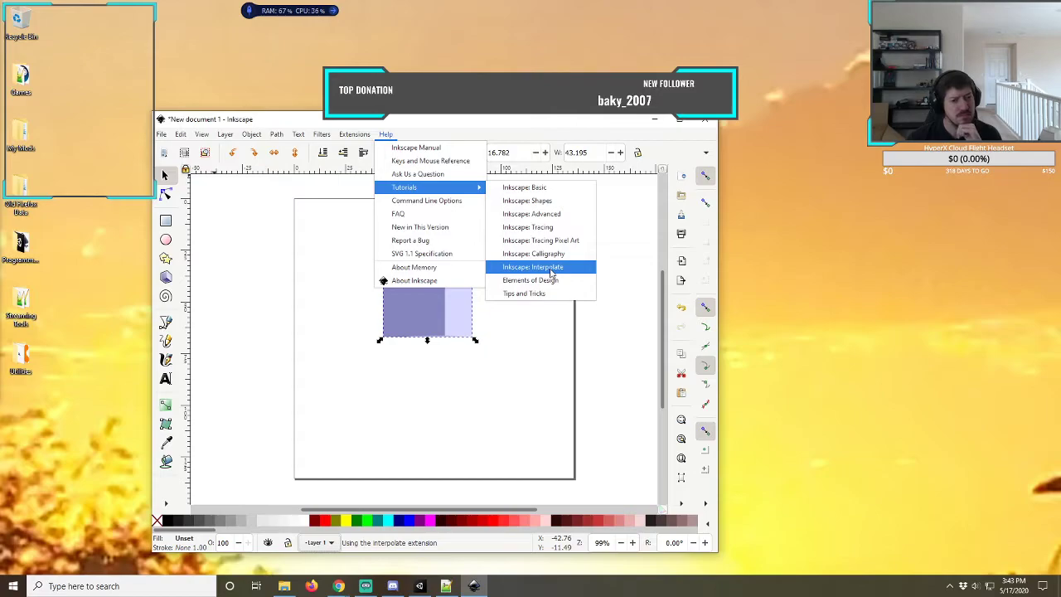
pyautogui.click(540, 135)
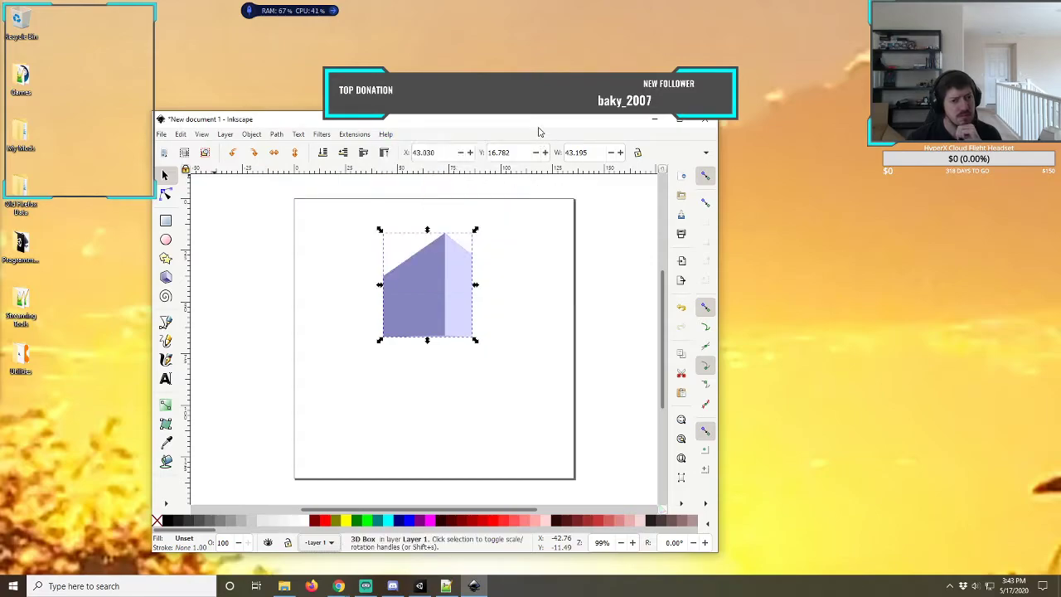
# - Open the Tips and Tricks tutorial from the built-in Inkscape tutorials
pyautogui.click(338, 586)
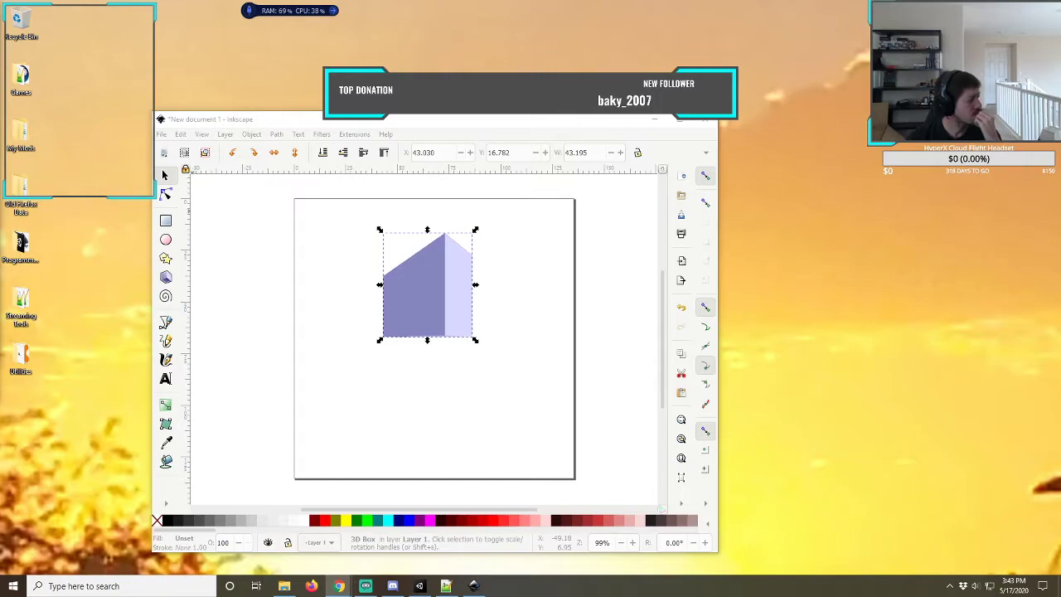
pyautogui.click(420, 131)
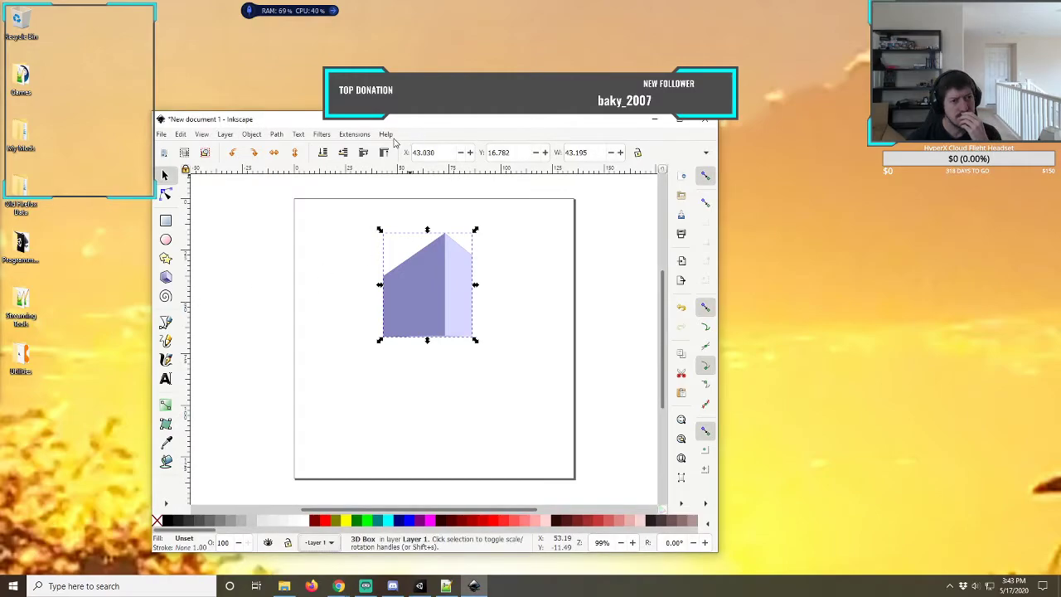
pyautogui.click(386, 134)
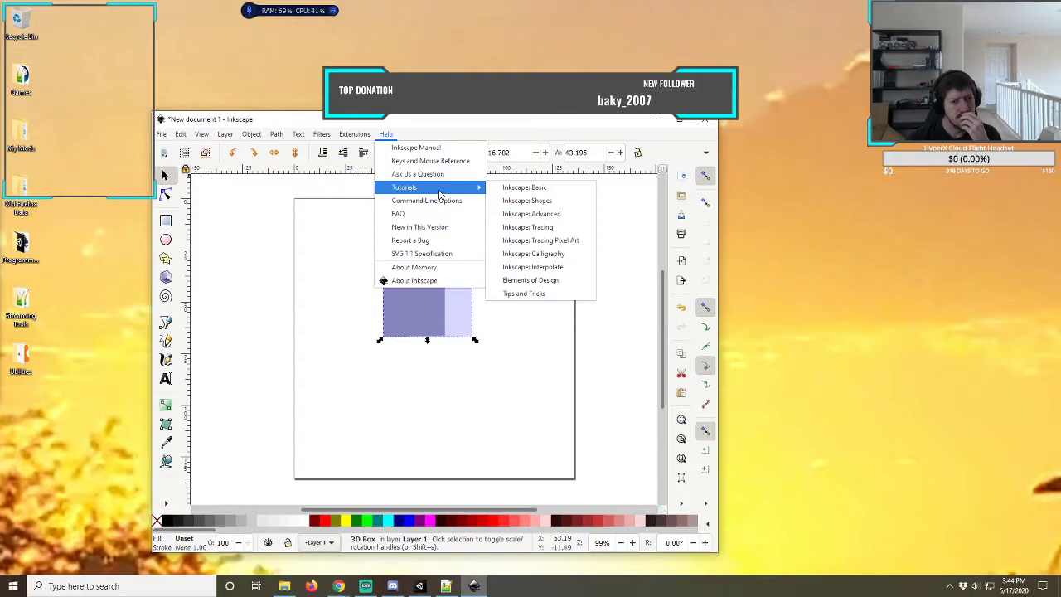
pyautogui.click(529, 296)
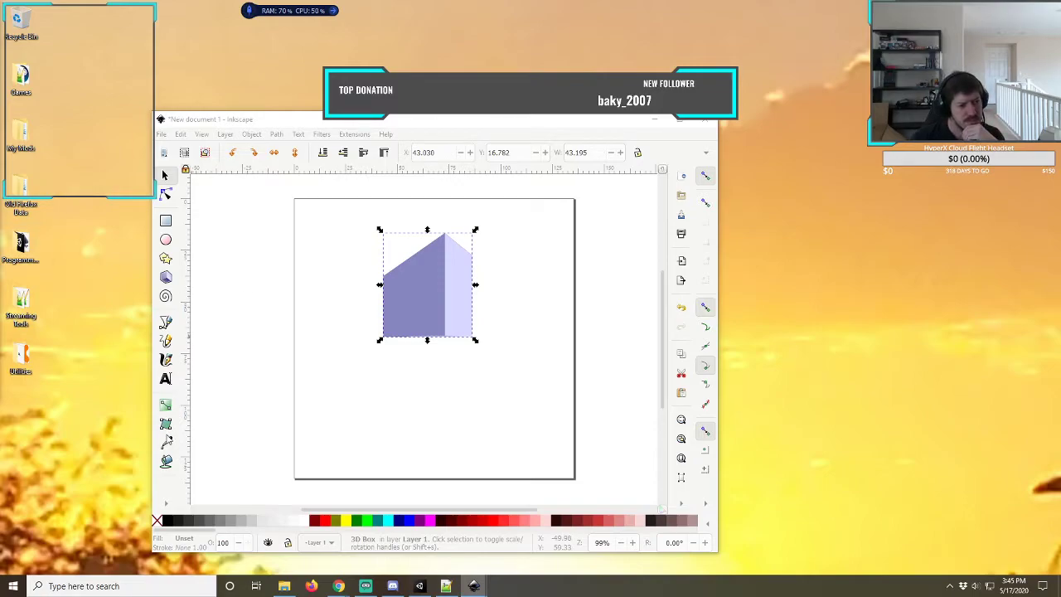
# - Try to recolour the 3D box with the colour picked from the blank page area, and undo it
pyautogui.click(166, 444)
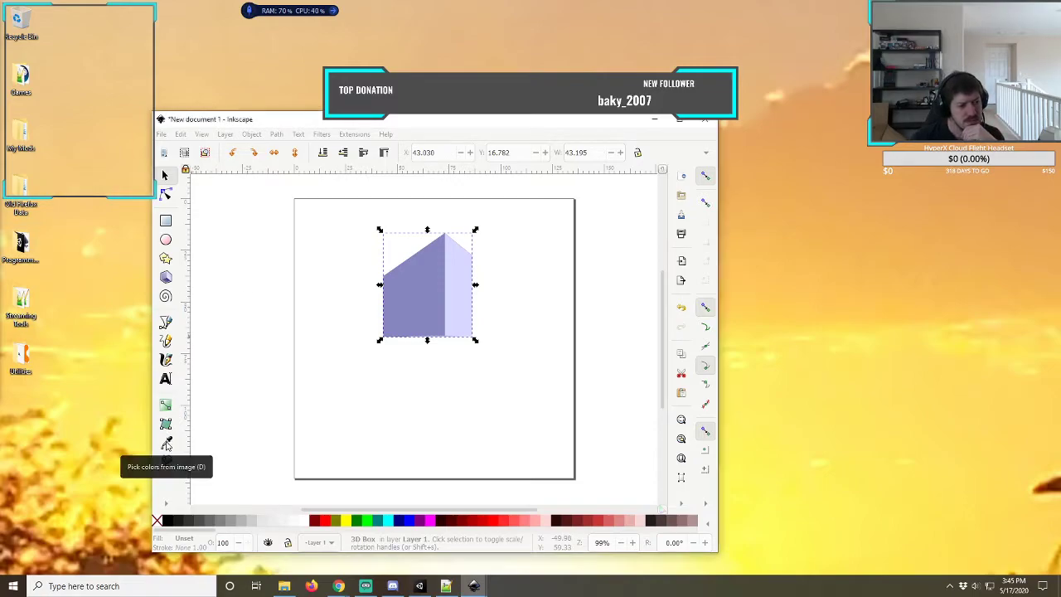
pyautogui.click(329, 334)
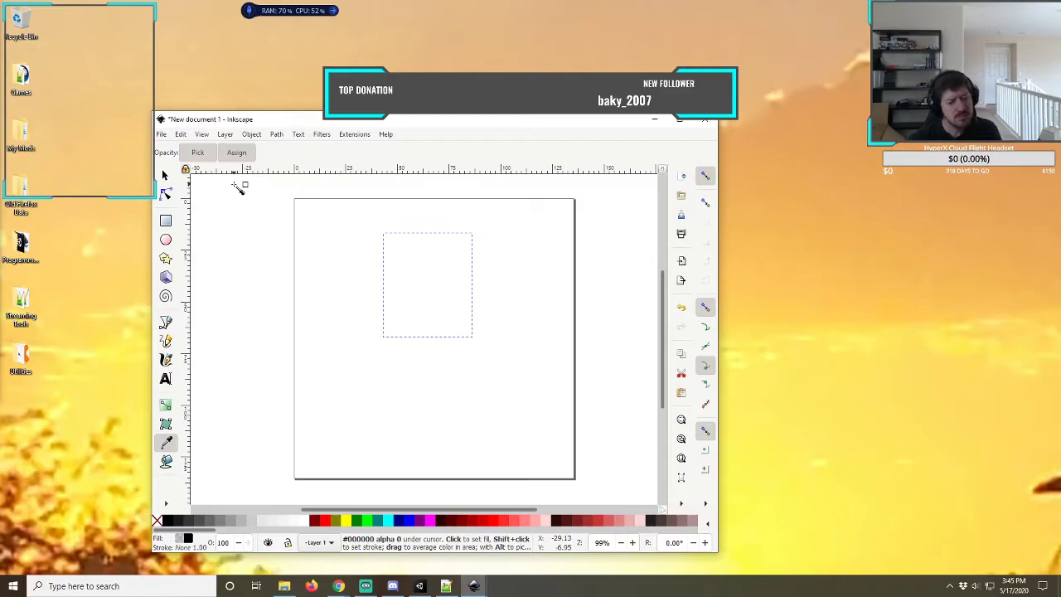
pyautogui.hotkey('ctrl', 'z')
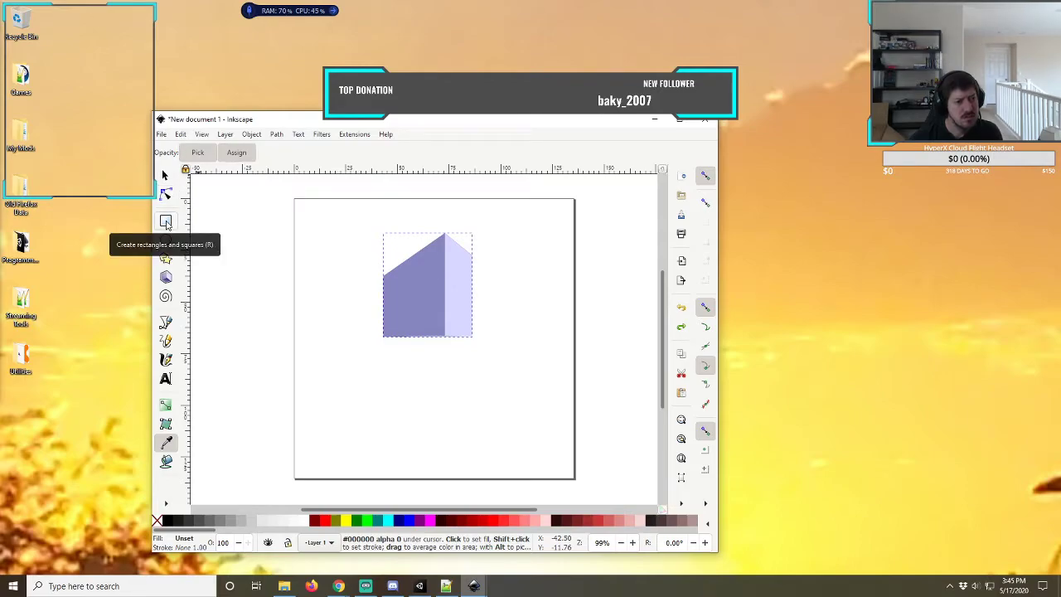
# - Deselect the 3D box, pick the blank page area's colour with the Dropper and choose the none swatch
pyautogui.click(164, 176)
pyautogui.click(330, 276)
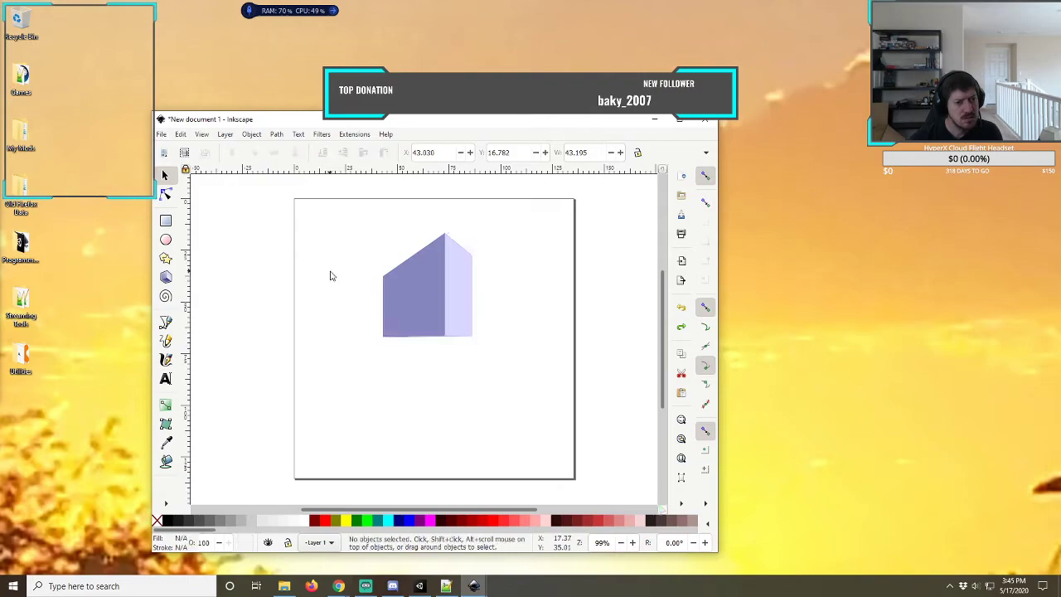
pyautogui.click(166, 443)
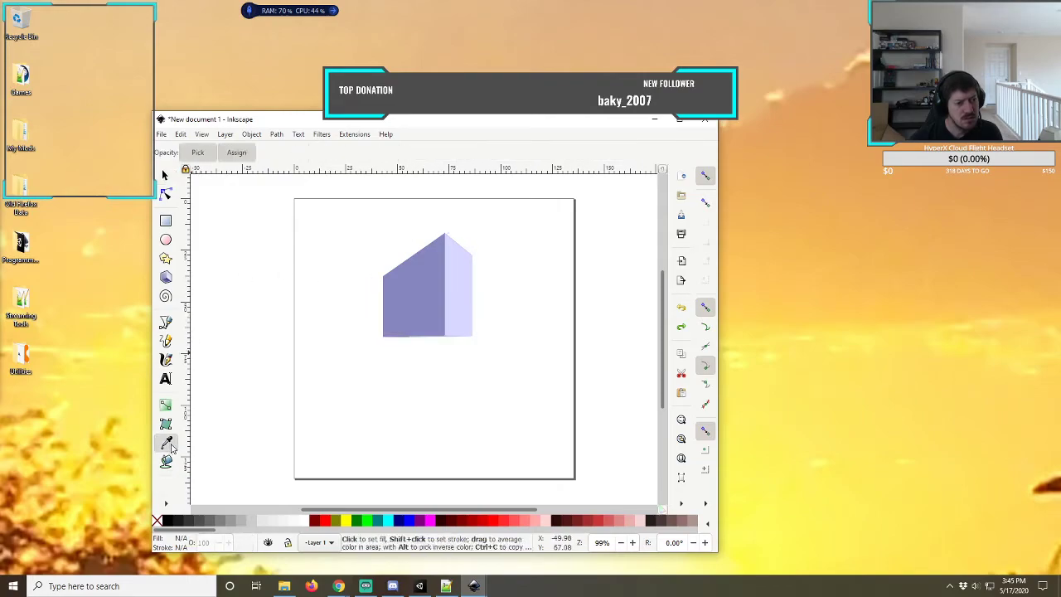
pyautogui.rightClick(333, 336)
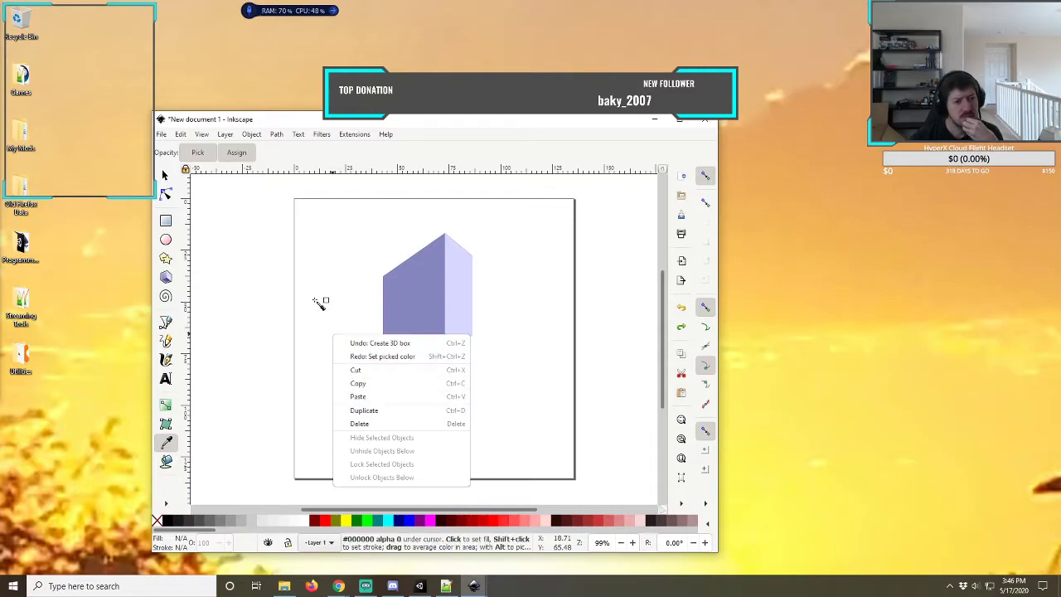
pyautogui.click(318, 303)
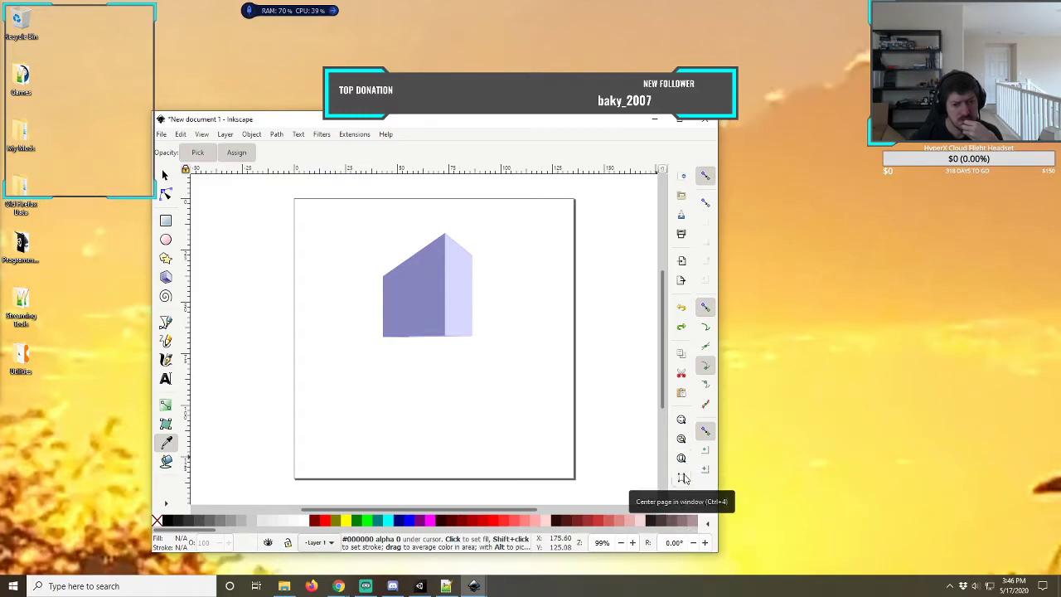
pyautogui.click(199, 153)
pyautogui.click(199, 155)
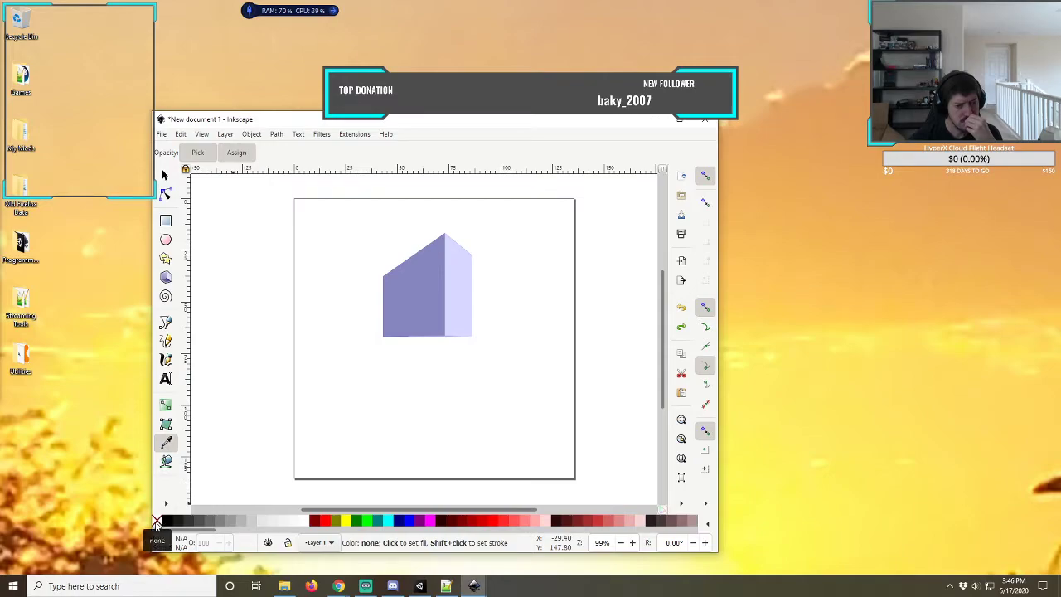
pyautogui.click(157, 520)
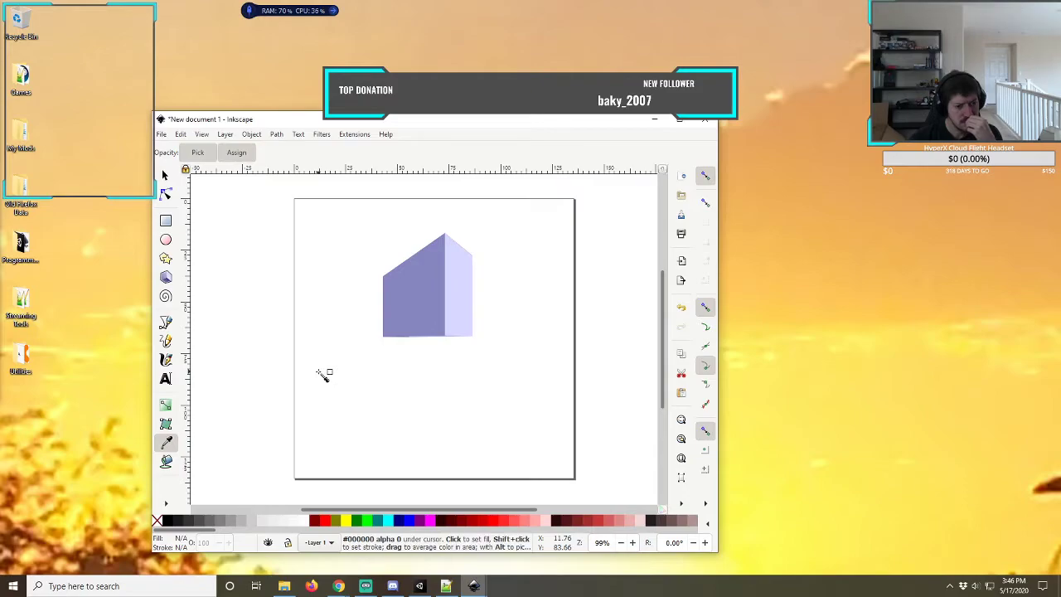
# - Try the Paint Bucket with the current transparent fill on the blank page and the 3D box's dark and light faces
pyautogui.click(167, 462)
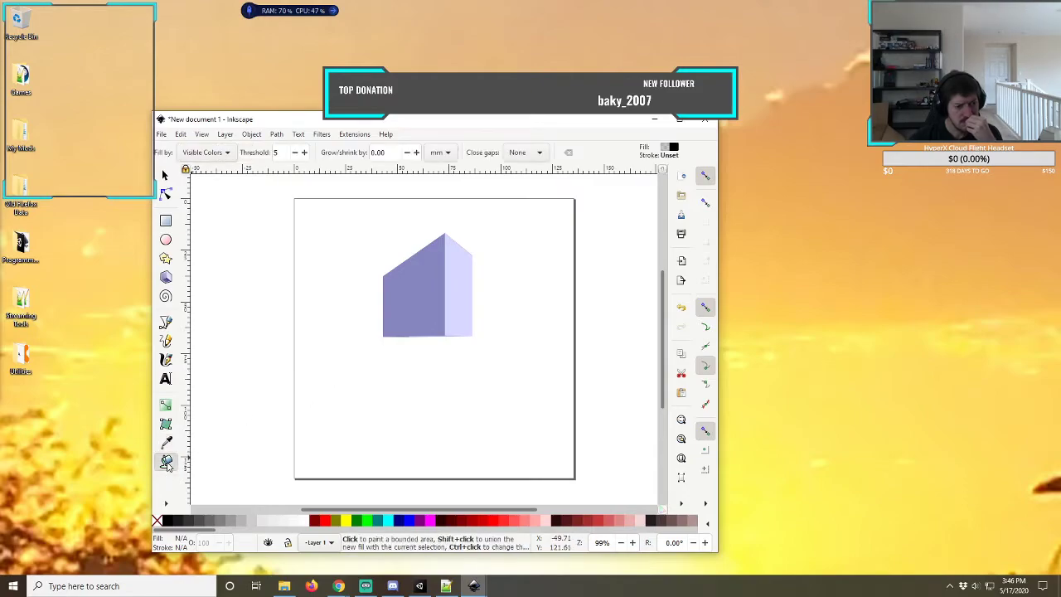
pyautogui.click(331, 385)
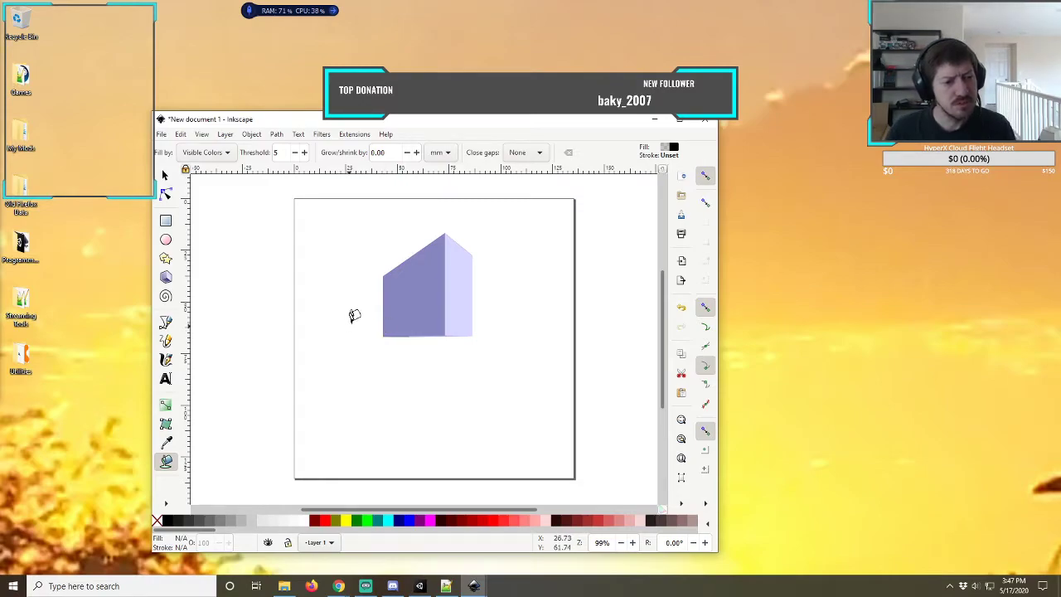
pyautogui.click(407, 300)
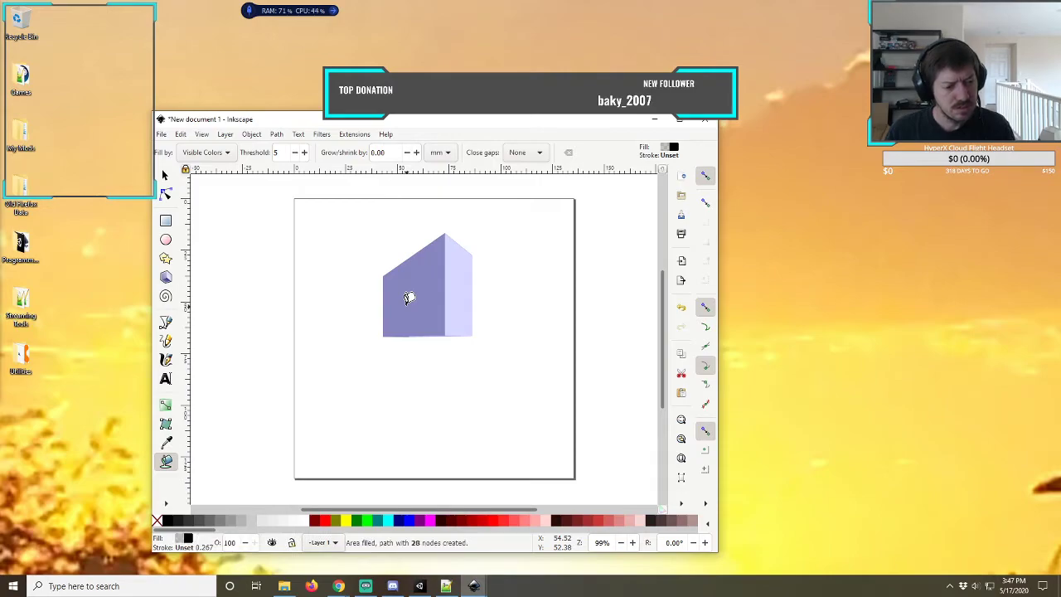
pyautogui.click(452, 288)
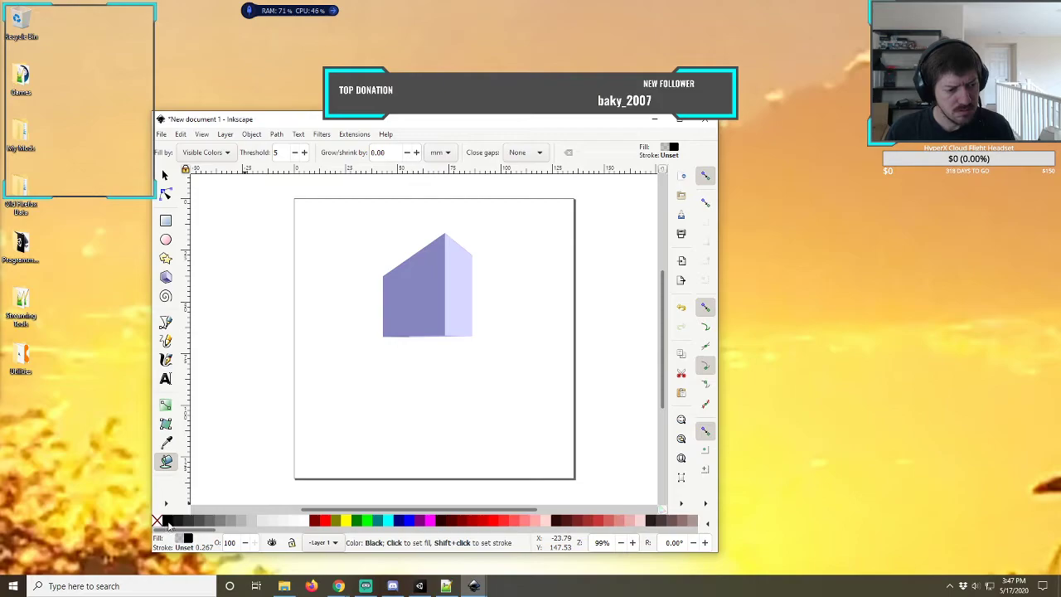
pyautogui.click(409, 311)
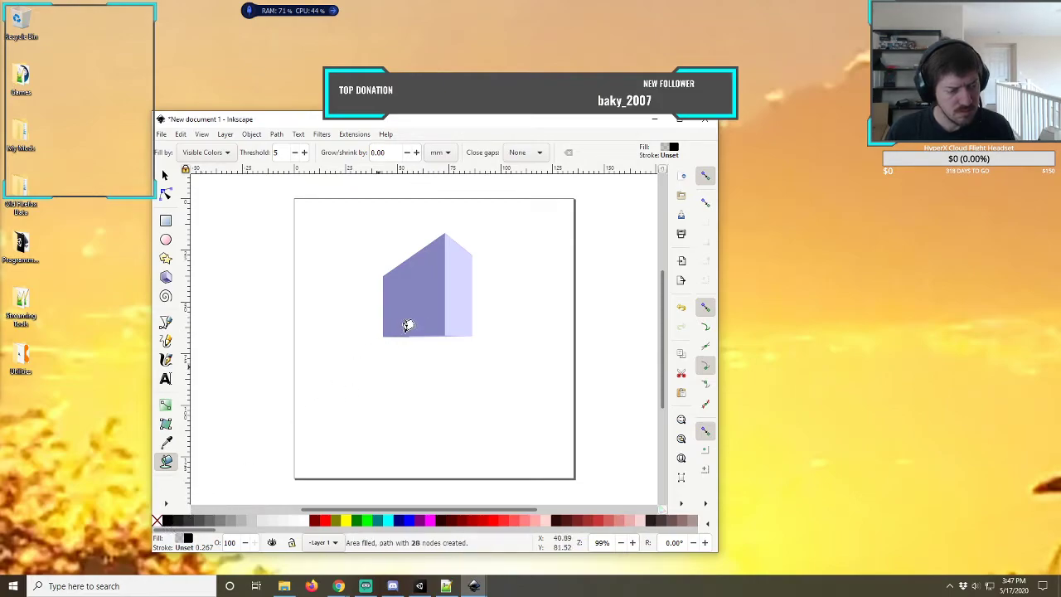
pyautogui.rightClick(420, 321)
pyautogui.click(403, 303)
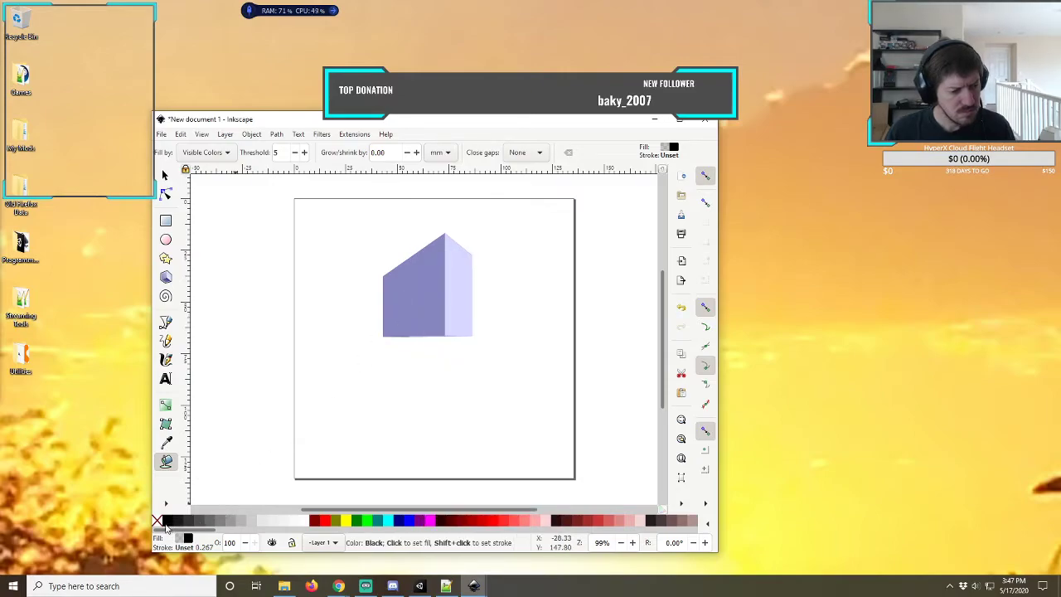
pyautogui.click(429, 279)
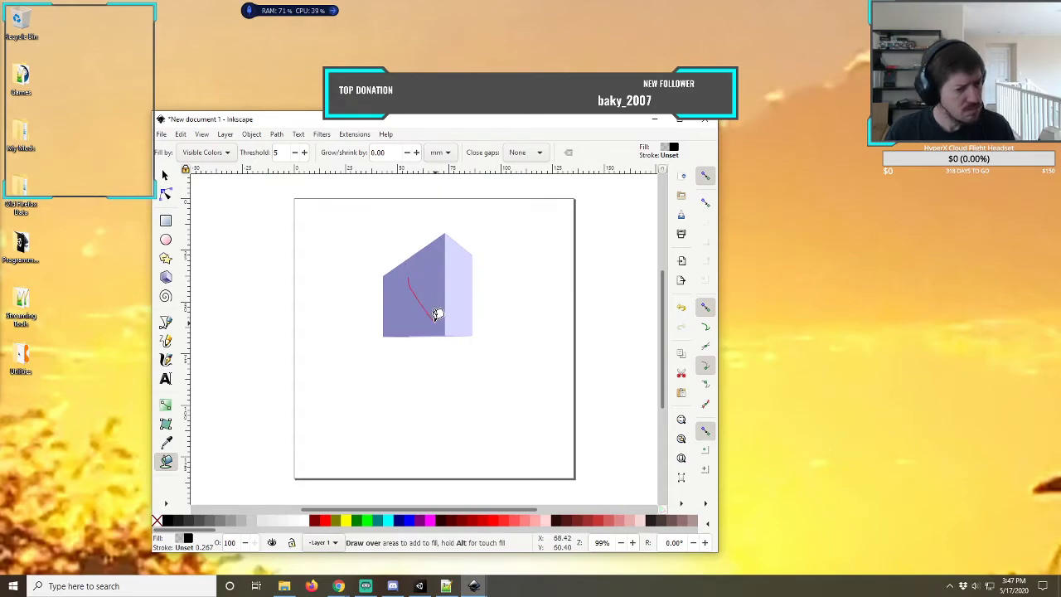
pyautogui.click(437, 314)
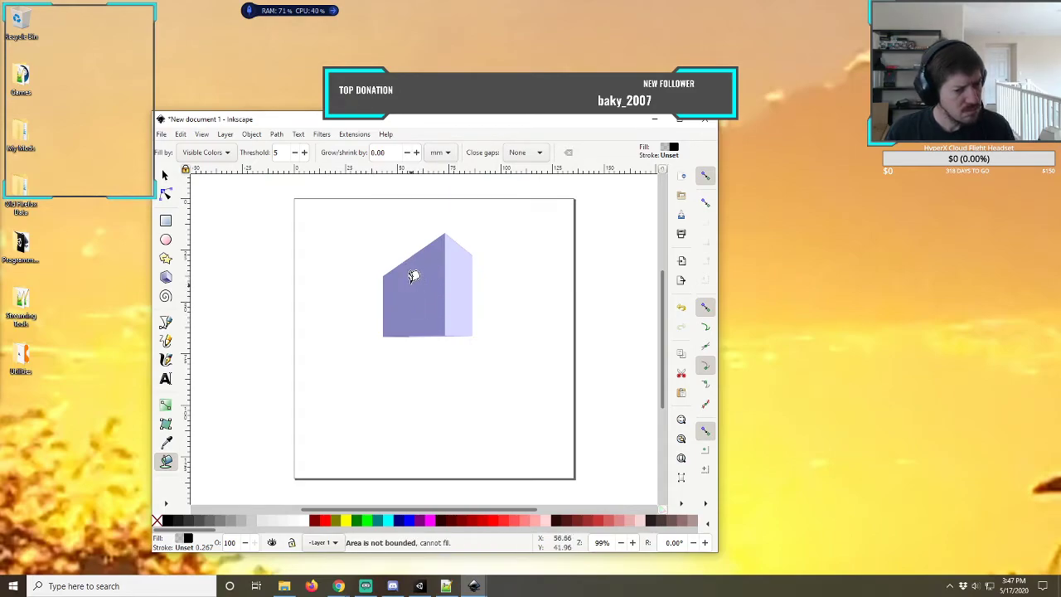
pyautogui.click(420, 311)
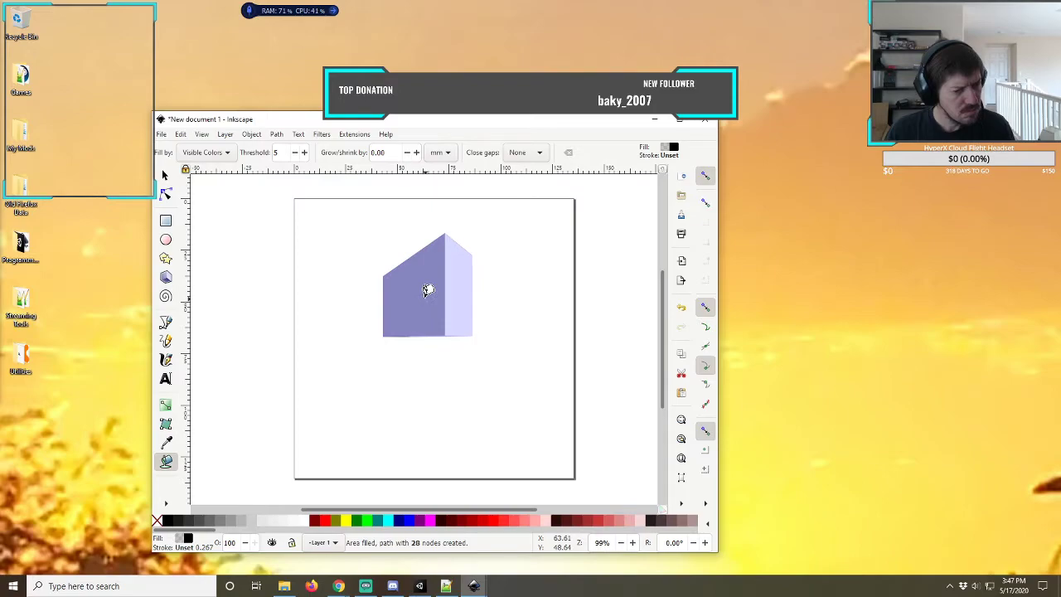
# - Check the current flat colour in Fill and Stroke, close it, and paint the 3D box's two visible faces again
pyautogui.click(188, 541)
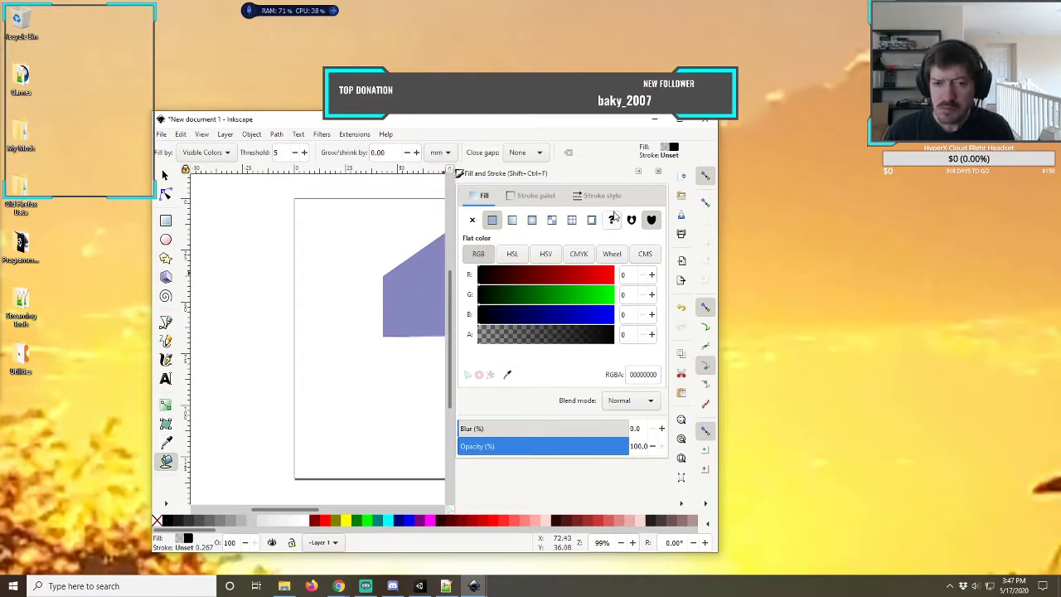
pyautogui.click(659, 176)
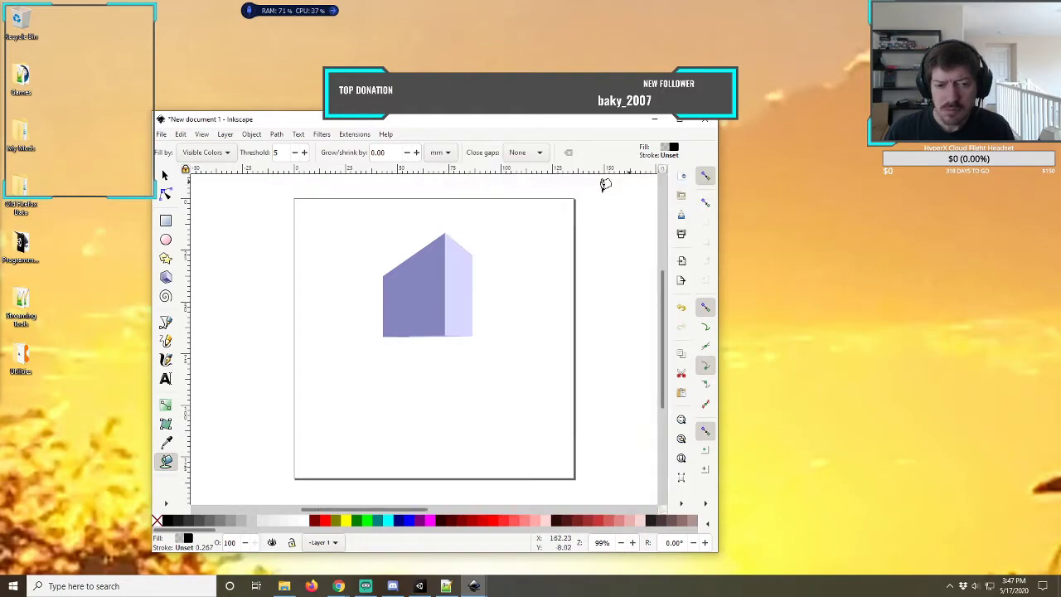
pyautogui.click(425, 264)
pyautogui.click(458, 274)
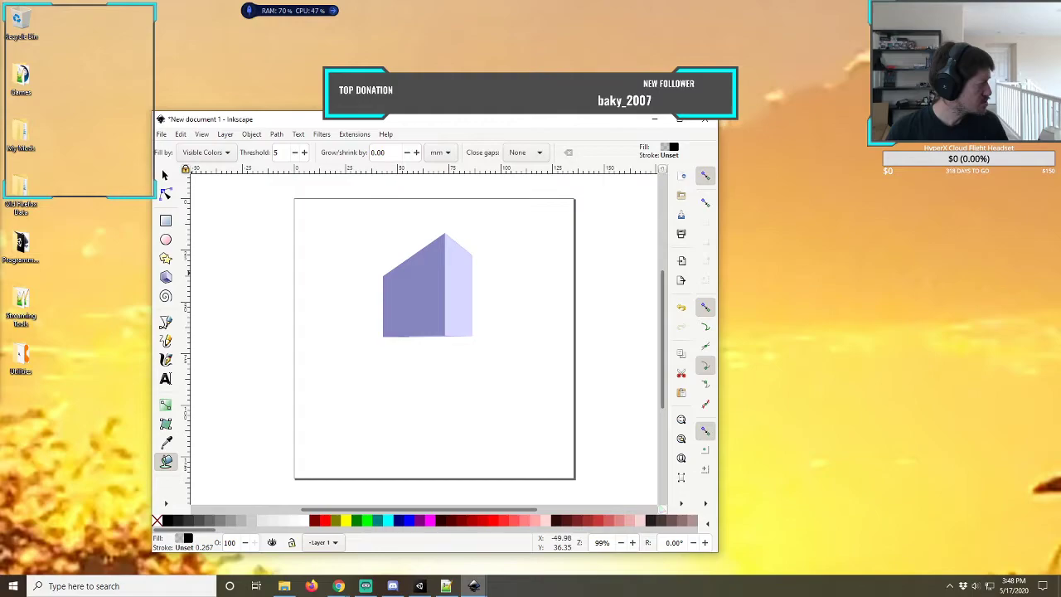
# - Switch to Chrome and look through the Google results for "inkscape overlay"
pyautogui.hotkey('alt', 'Tab')
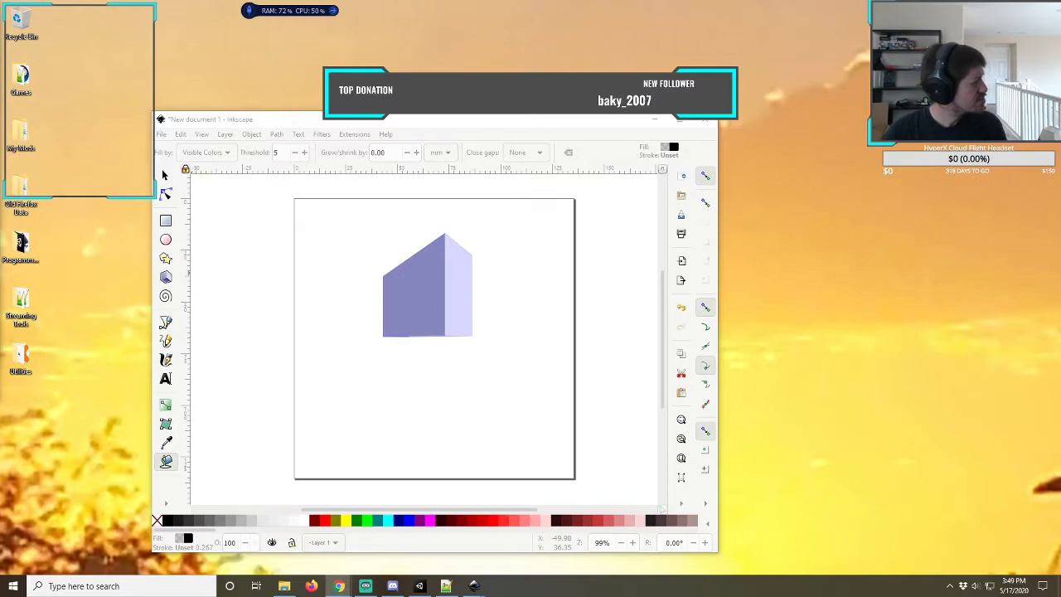
pyautogui.hotkey('alt', 'Tab')
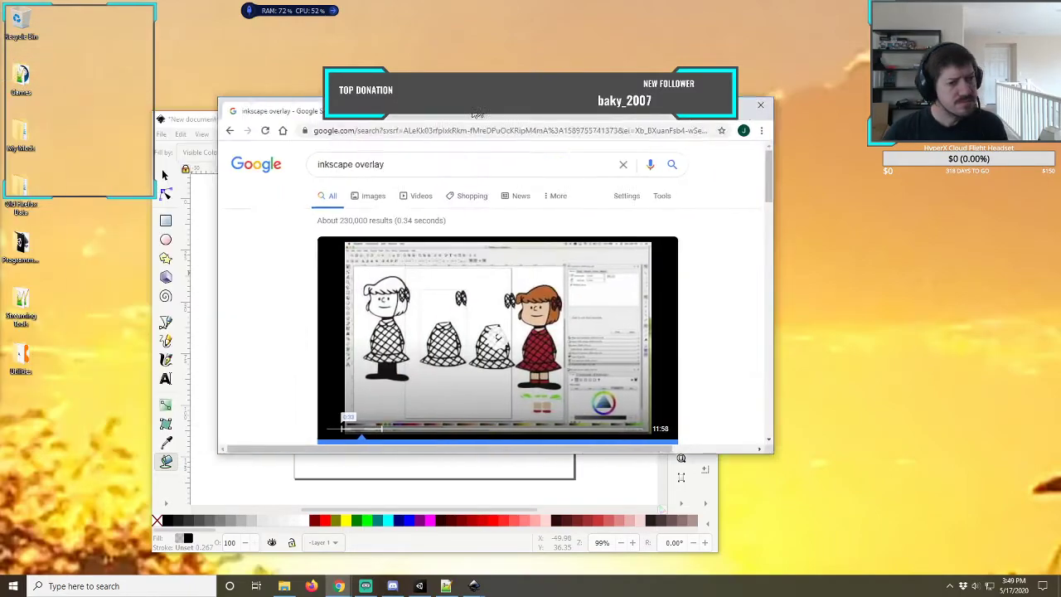
pyautogui.scroll(-2, 495, 232)
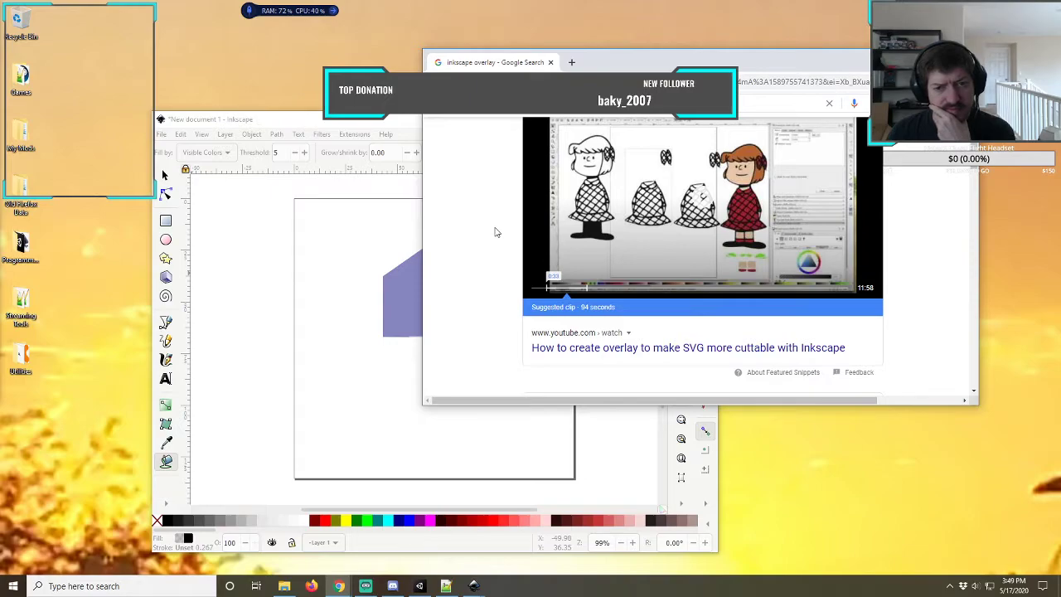
pyautogui.scroll(-2, 494, 233)
pyautogui.scroll(-2, 495, 232)
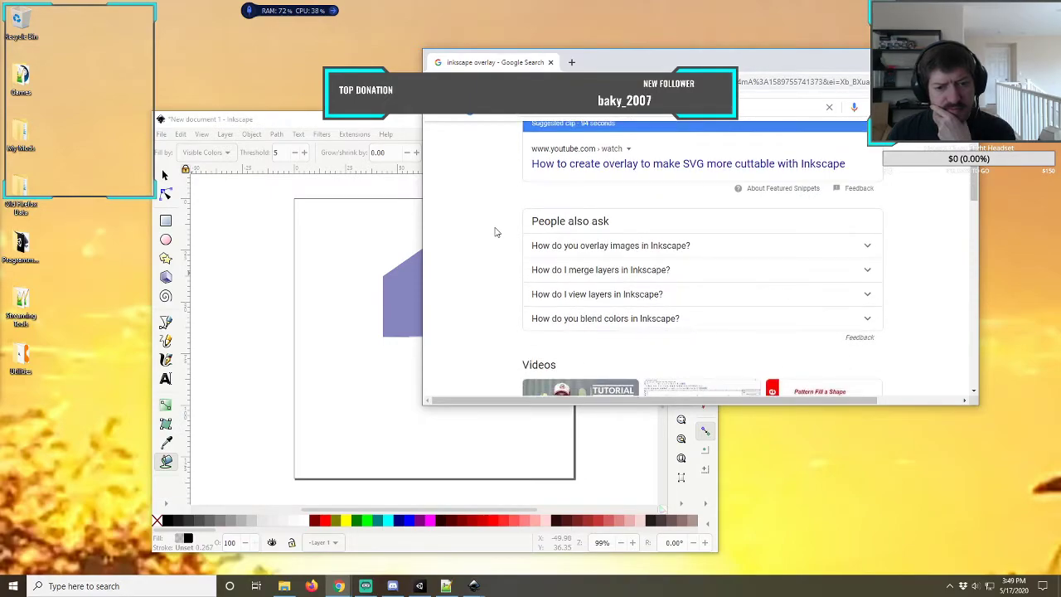
# - Expand the question on overlaying images in Inkscape, watch its video tutorial on adding a logo, and close the player
pyautogui.scroll(-2, 495, 232)
pyautogui.scroll(2, 495, 232)
pyautogui.click(588, 248)
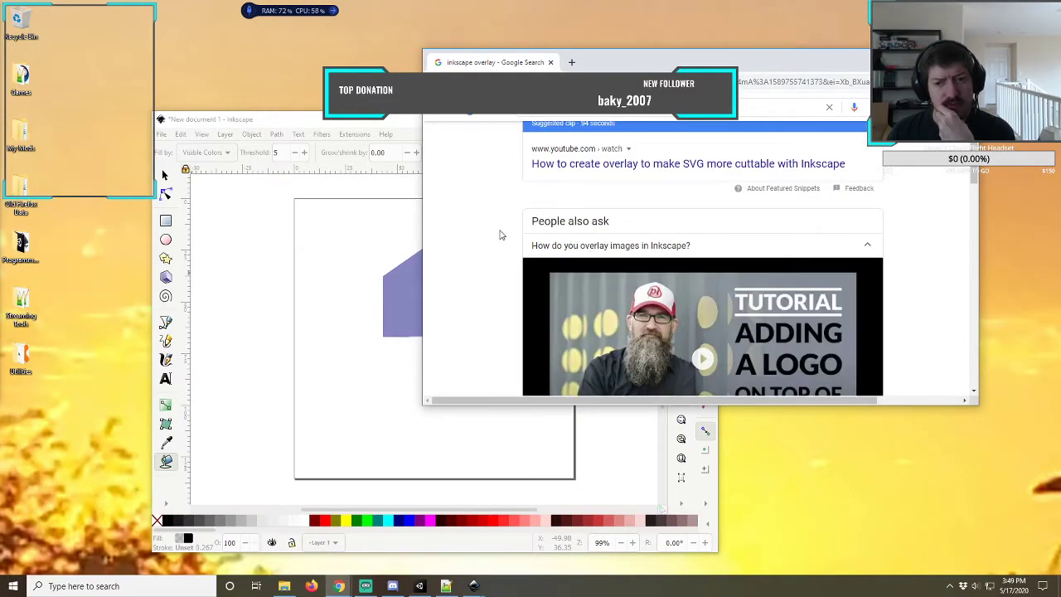
pyautogui.scroll(-1, 499, 234)
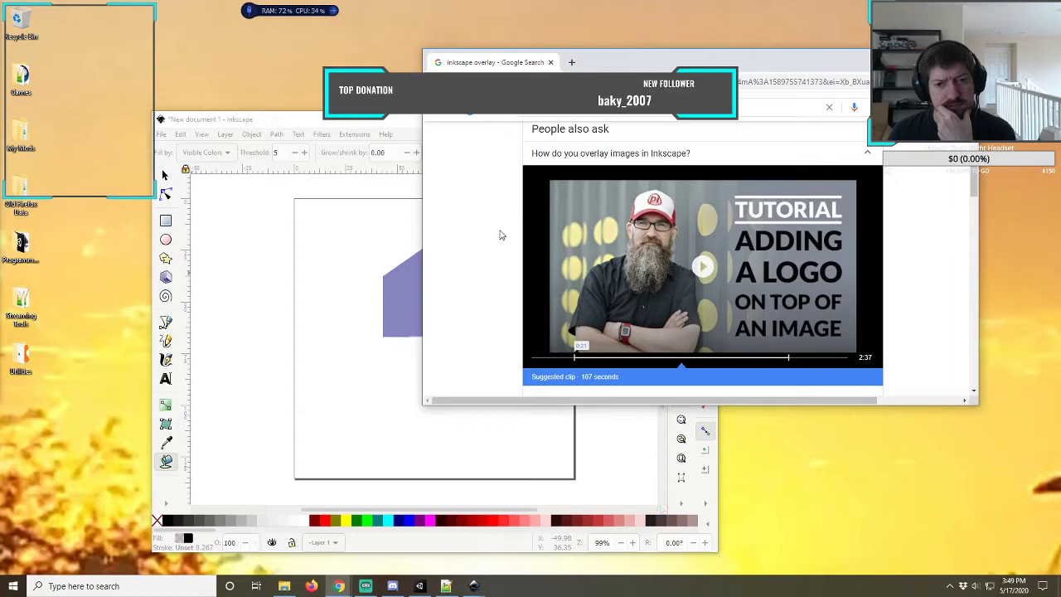
pyautogui.scroll(-1, 500, 234)
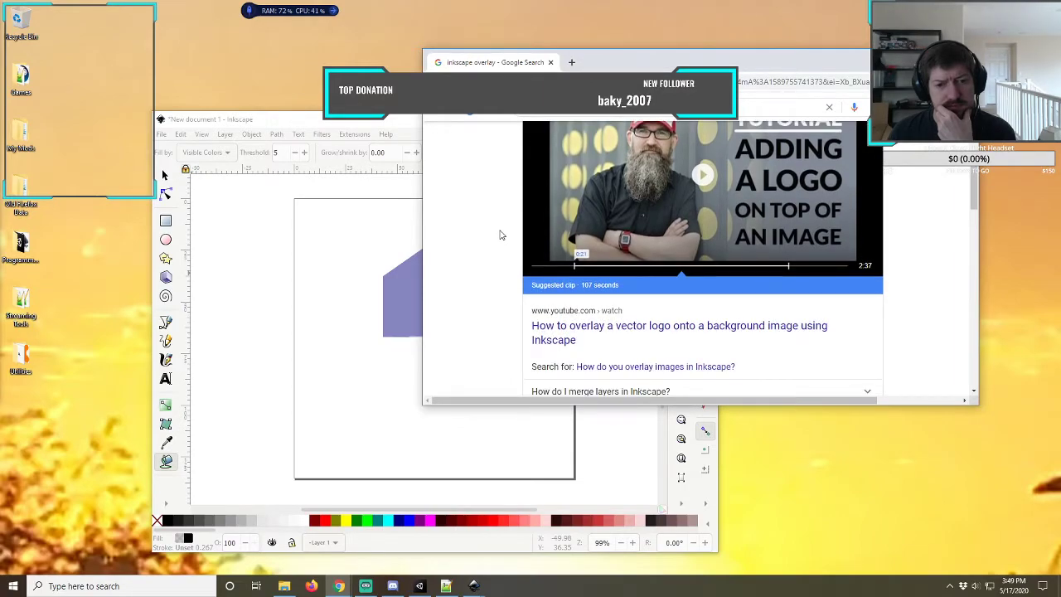
pyautogui.scroll(1, 500, 234)
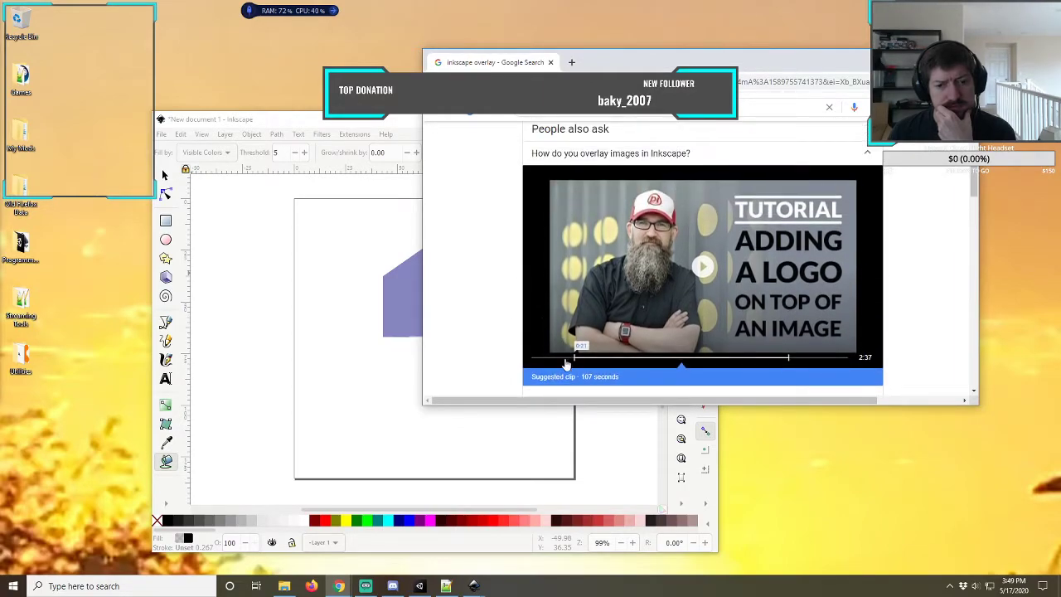
pyautogui.click(703, 267)
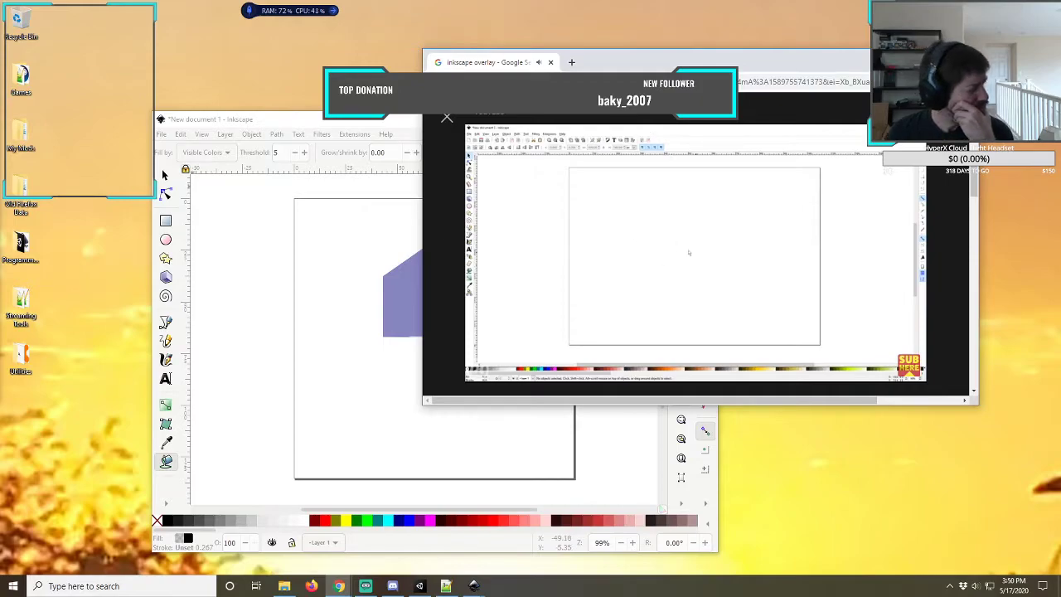
pyautogui.click(368, 240)
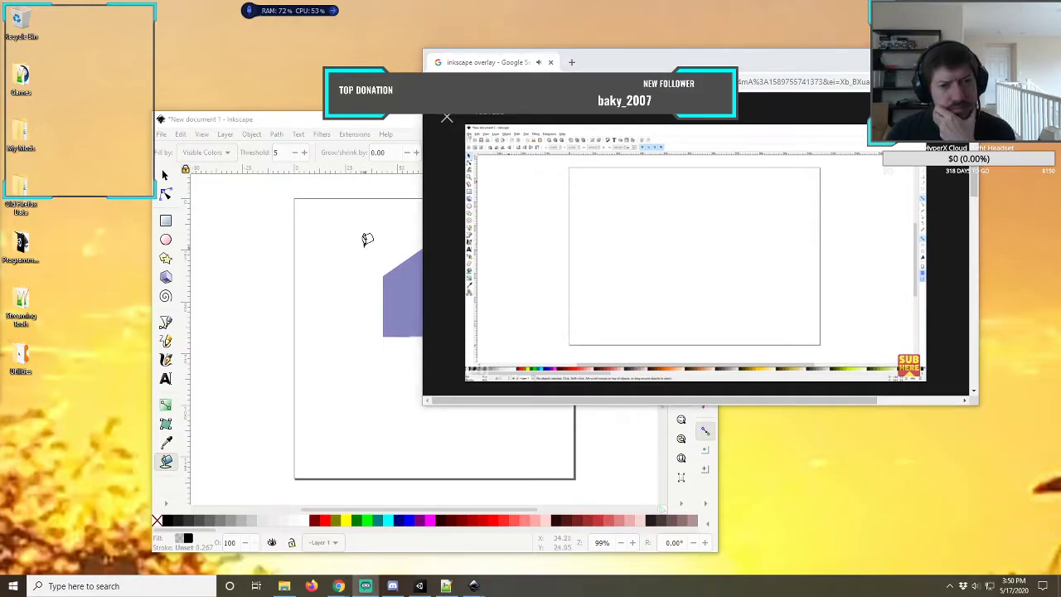
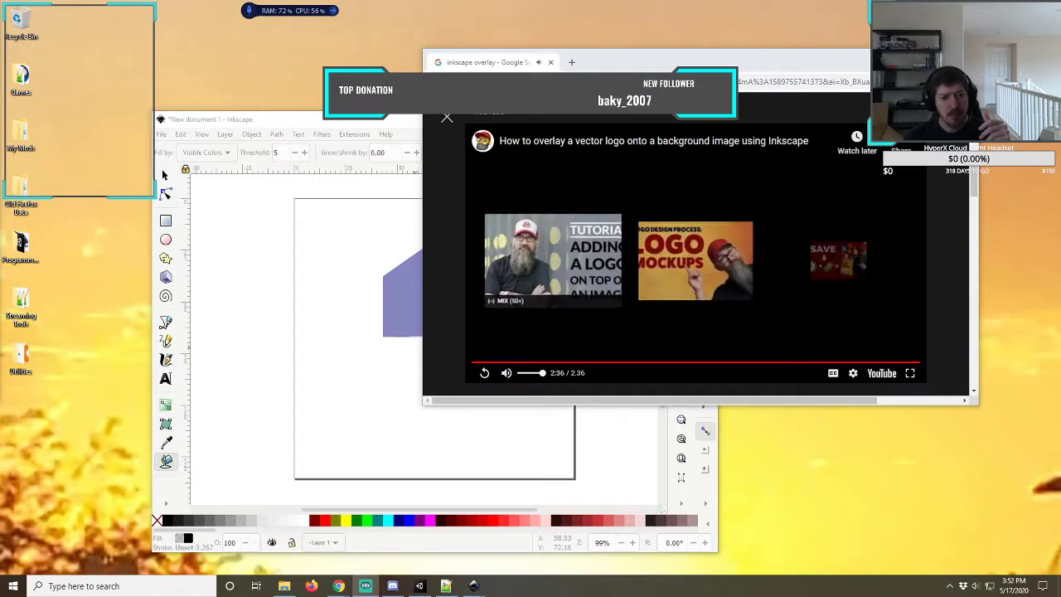
pyautogui.click(448, 119)
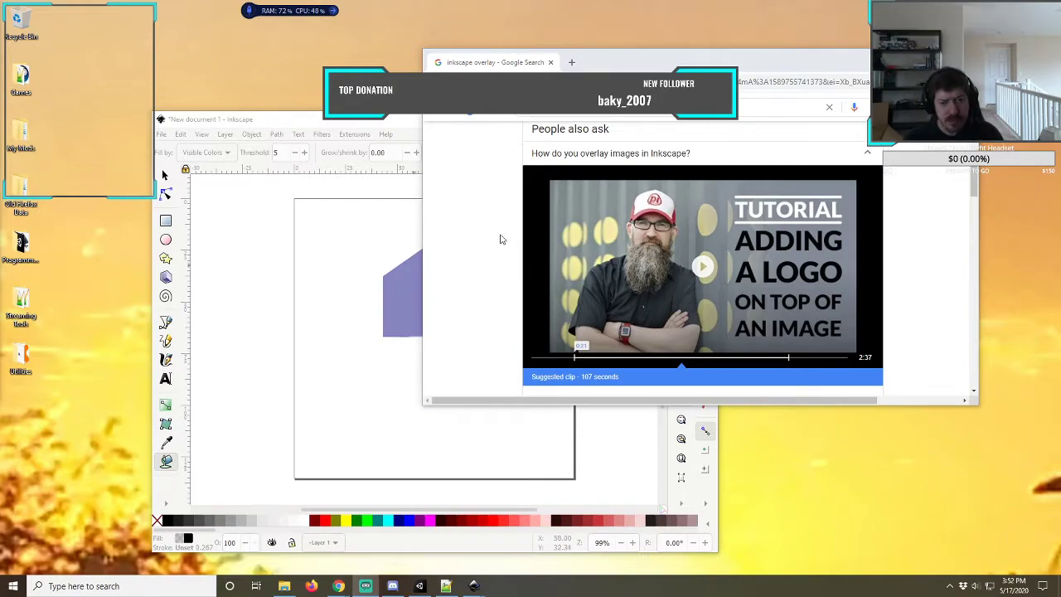
# - Check the answer on viewing layers in Inkscape and look over the other overlay search results
pyautogui.click(560, 159)
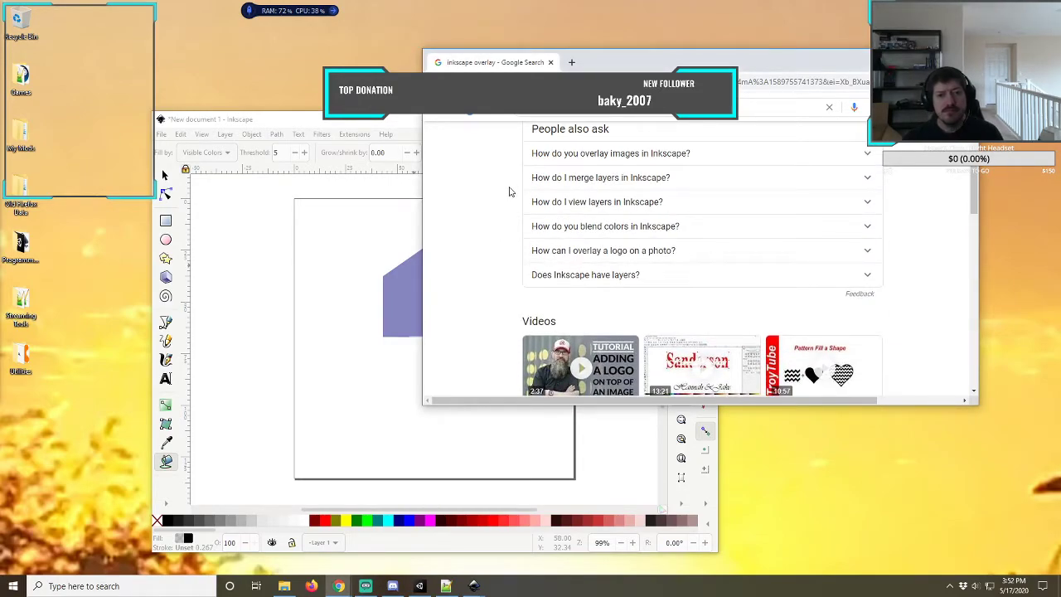
pyautogui.click(576, 207)
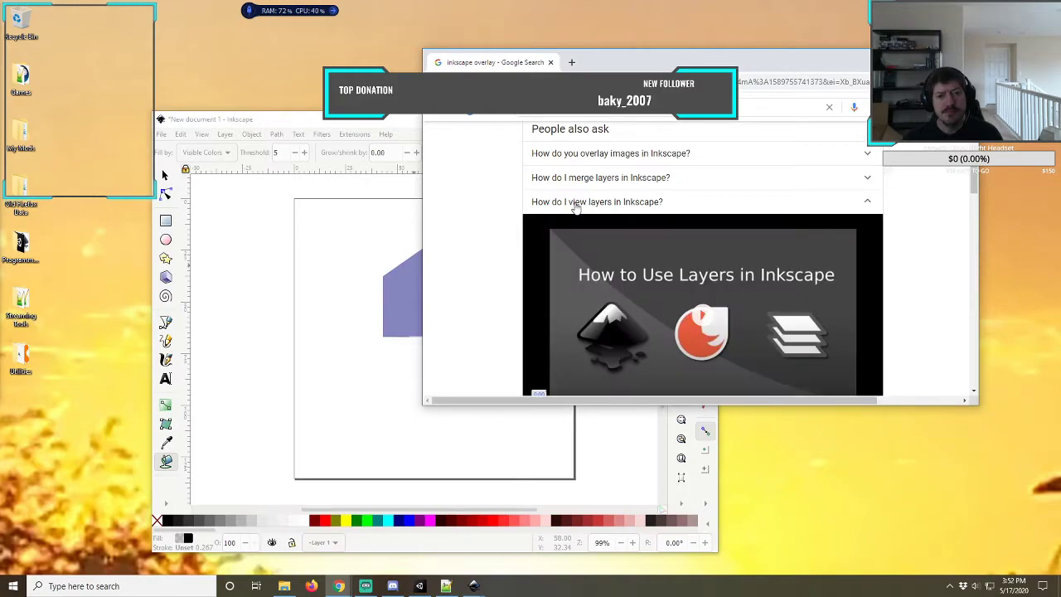
pyautogui.scroll(-3, 498, 213)
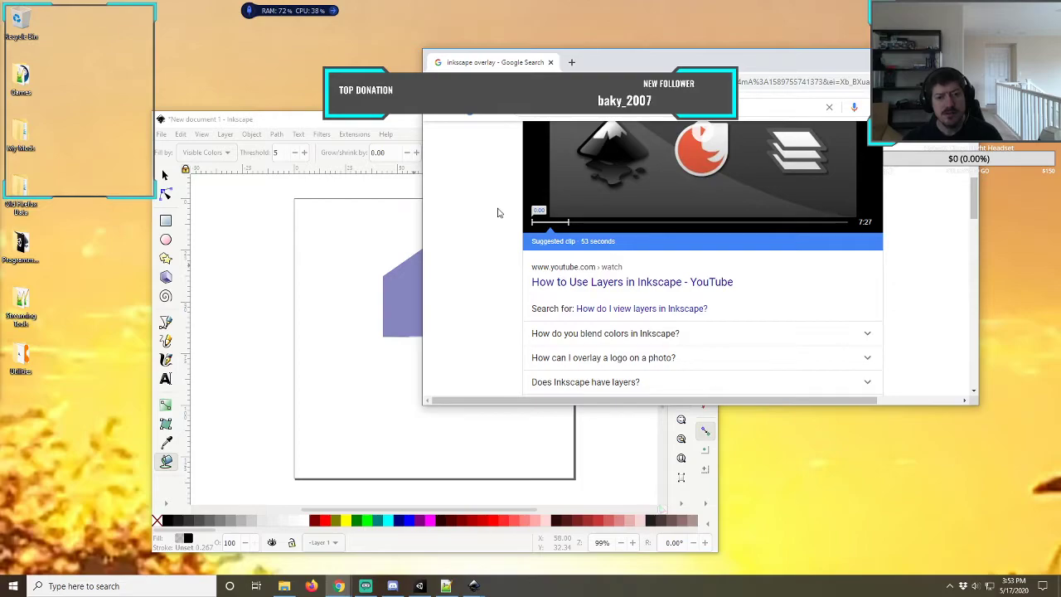
pyautogui.scroll(3, 498, 213)
pyautogui.scroll(1, 499, 213)
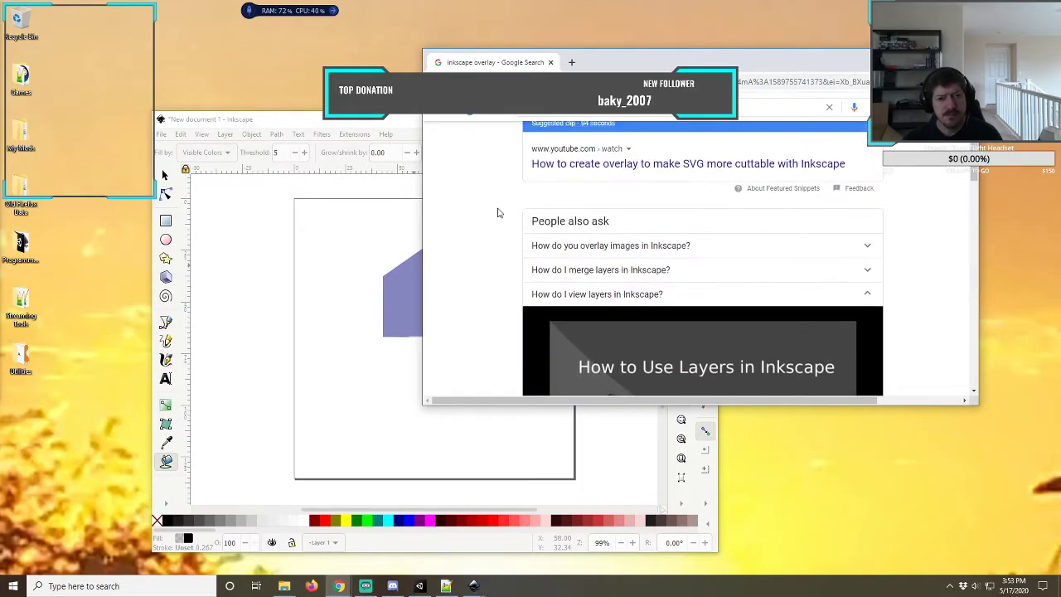
pyautogui.scroll(3, 498, 213)
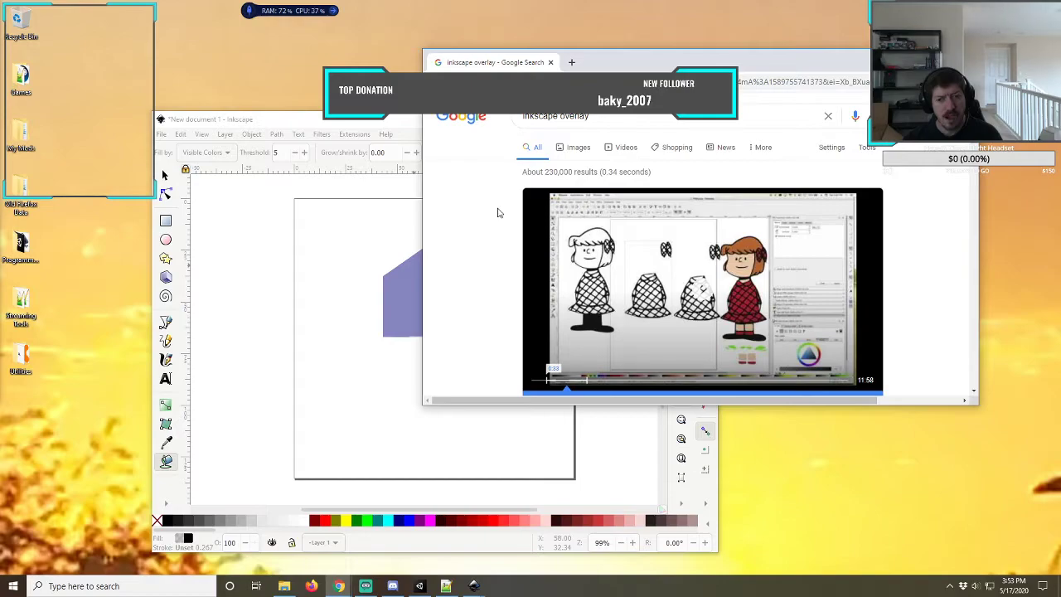
pyautogui.scroll(-1, 498, 213)
pyautogui.scroll(1, 498, 213)
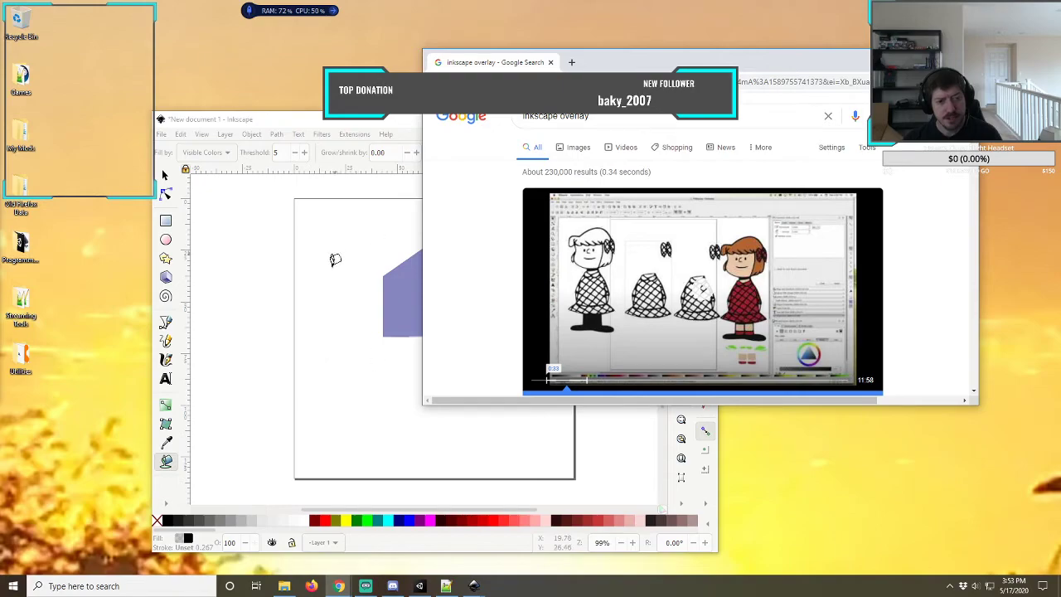
# - Minimize the Unity editor and the browser to return to the Inkscape drawing of the box
pyautogui.moveTo(447, 587)
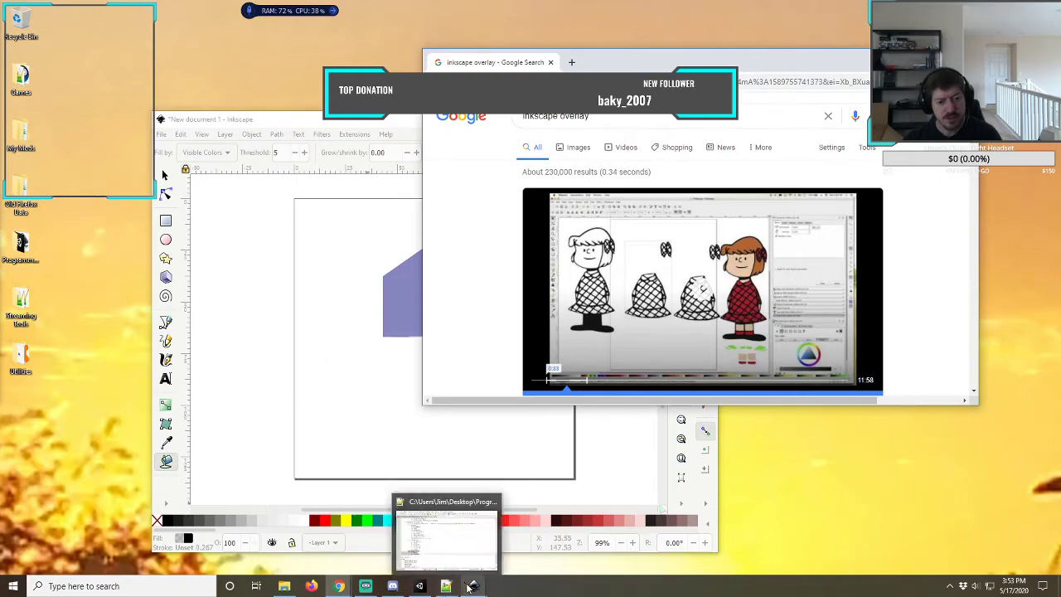
pyautogui.click(419, 586)
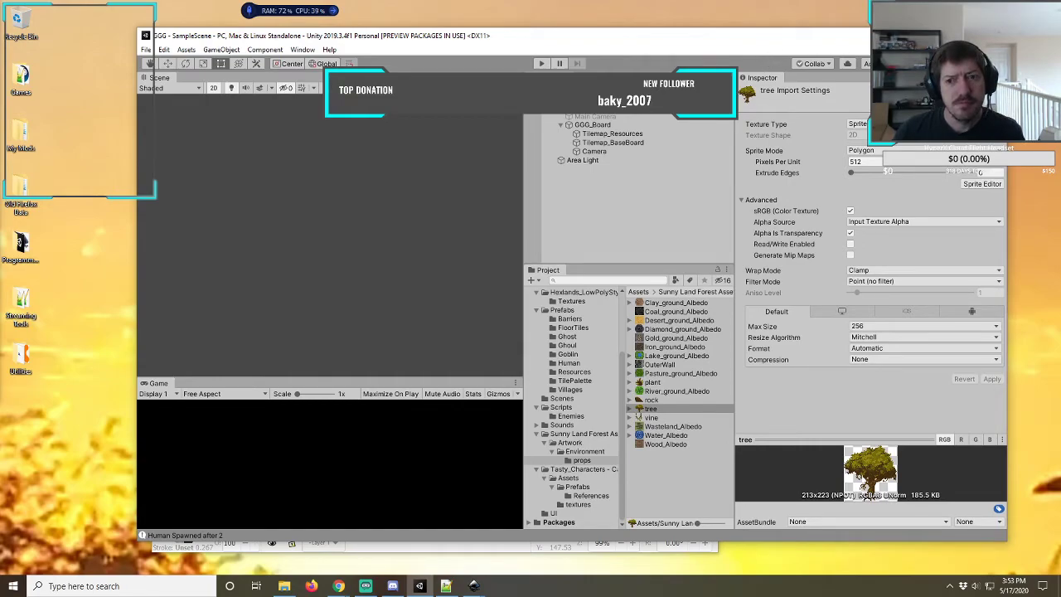
pyautogui.press('super+Down')
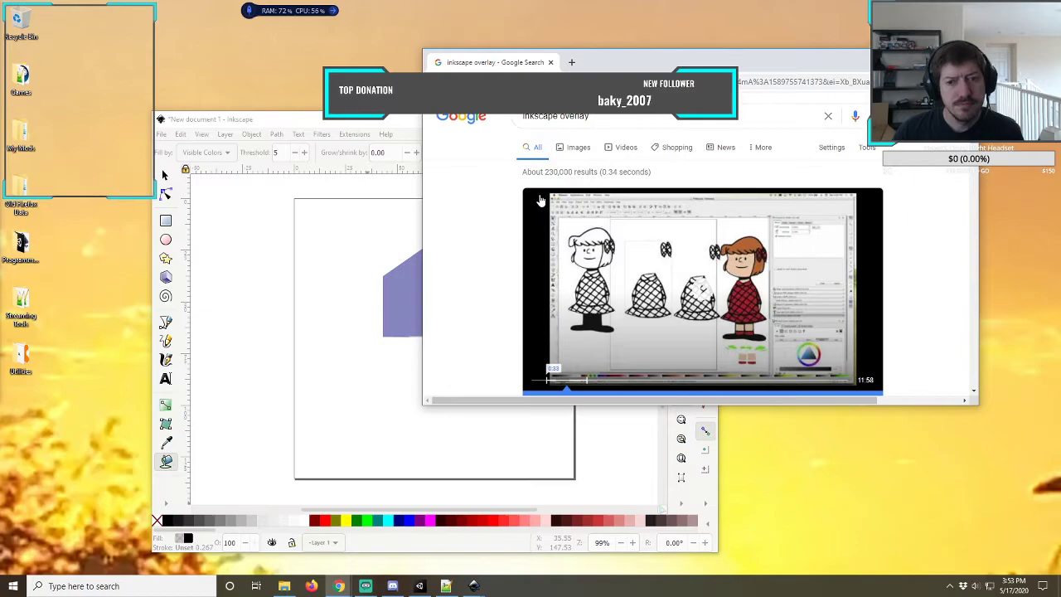
pyautogui.press('super+Down')
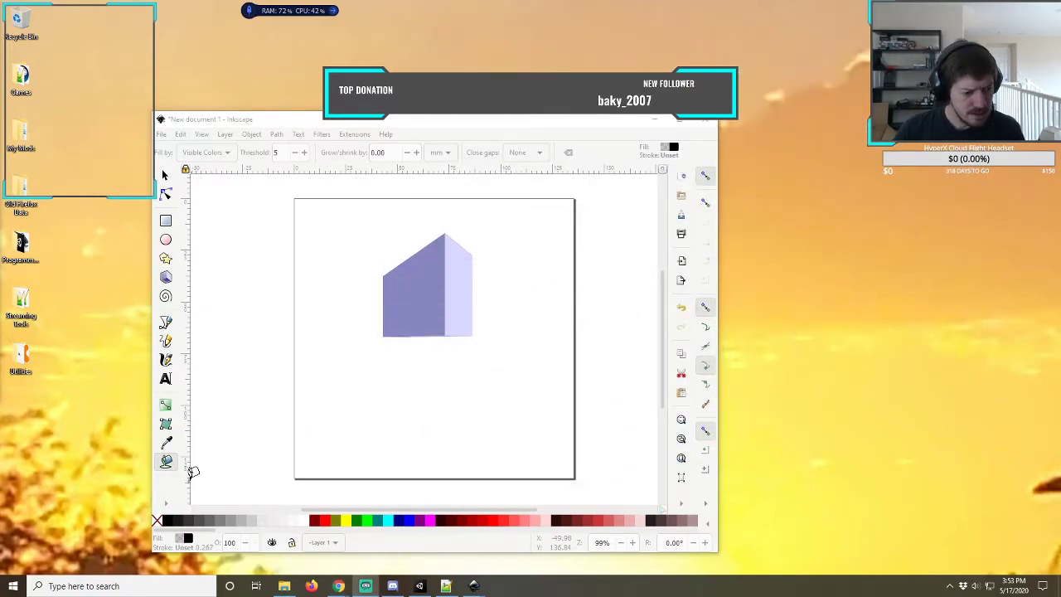
# - Set the fill to none and try bucket-filling the dark and light faces of the box with it
pyautogui.click(158, 521)
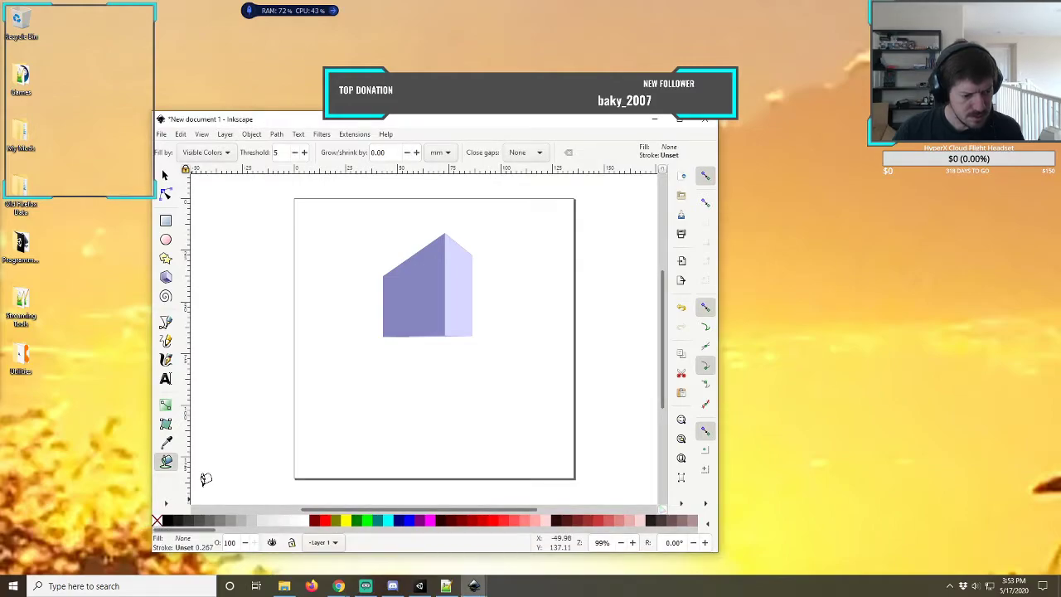
pyautogui.click(315, 391)
pyautogui.rightClick(314, 404)
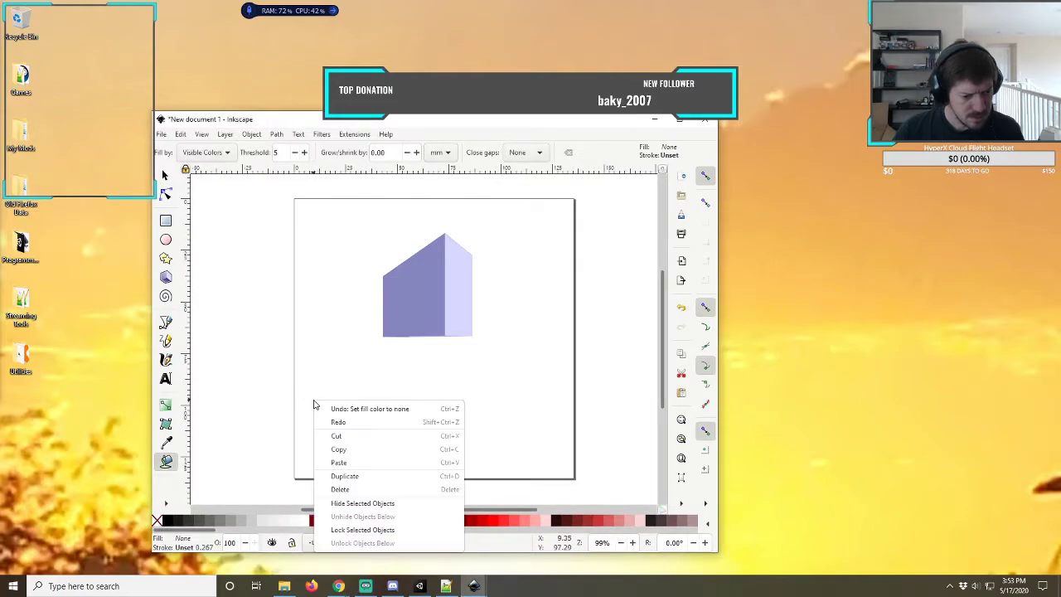
pyautogui.click(318, 361)
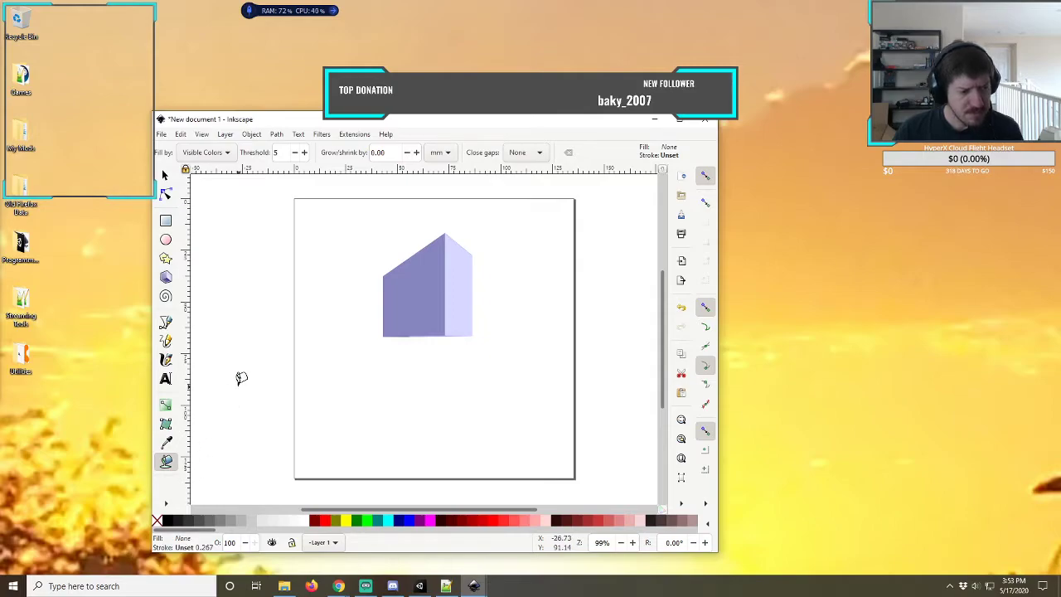
pyautogui.click(415, 298)
pyautogui.click(458, 296)
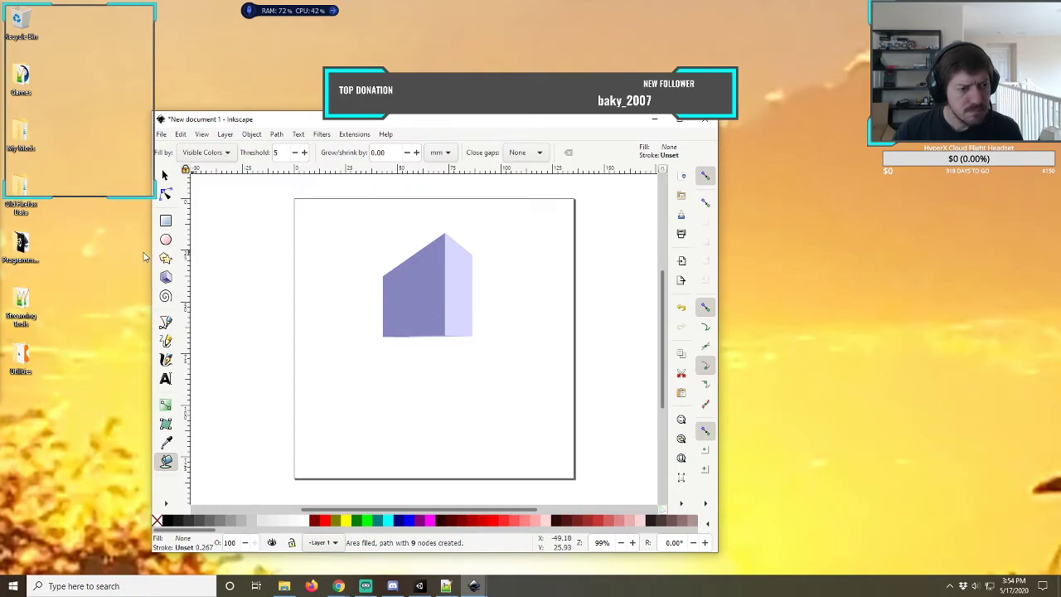
# - Select all the pieces of the purple box and delete them from the page
pyautogui.click(164, 174)
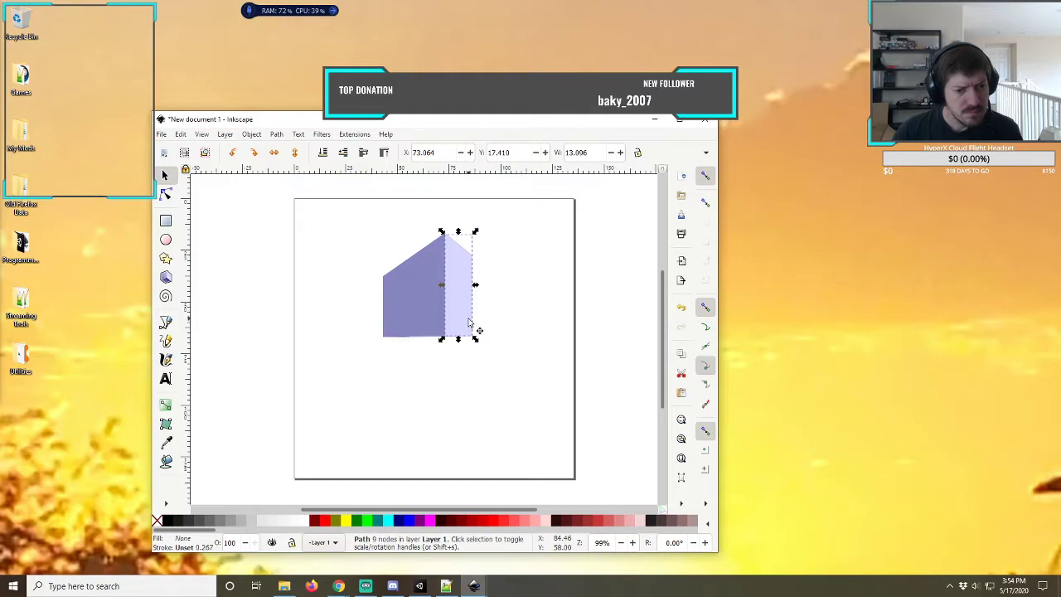
pyautogui.click(165, 194)
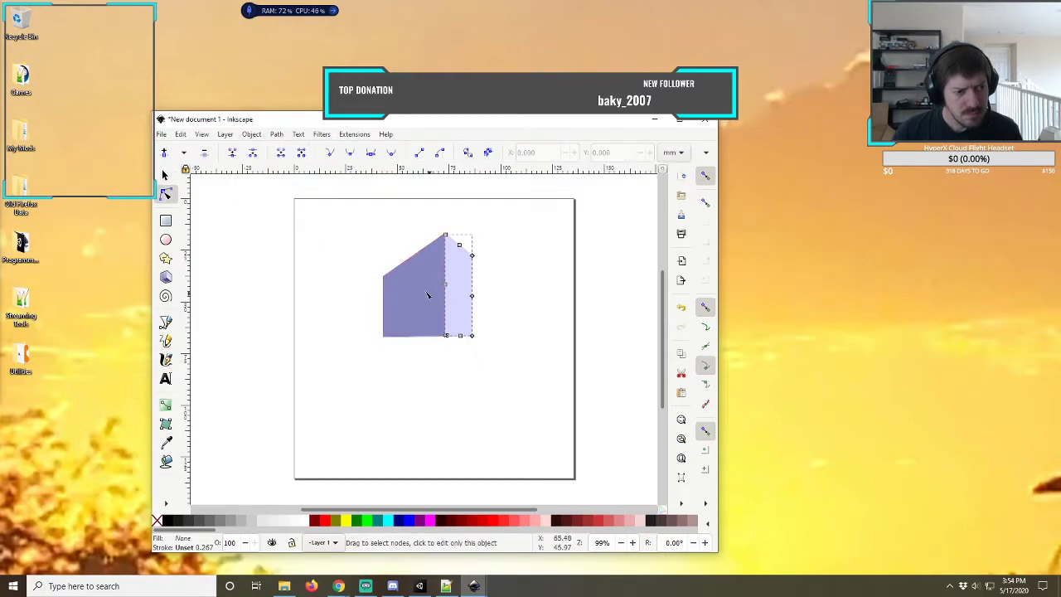
pyautogui.click(164, 175)
pyautogui.moveTo(348, 209); pyautogui.dragTo(564, 377)
pyautogui.moveTo(430, 288)
pyautogui.mouseDown()
pyautogui.moveTo(431, 272)
pyautogui.moveTo(431, 303)
pyautogui.mouseUp()
pyautogui.rightClick(431, 304)
pyautogui.click(433, 287)
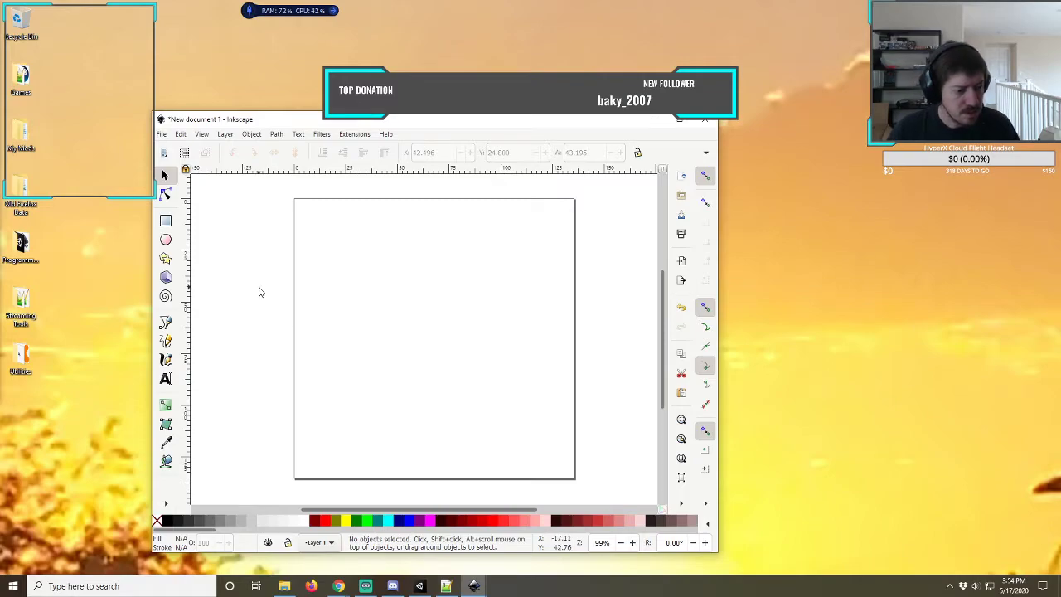
# - Set the star and polygon tool to make regular polygons with 3 corners
pyautogui.click(166, 260)
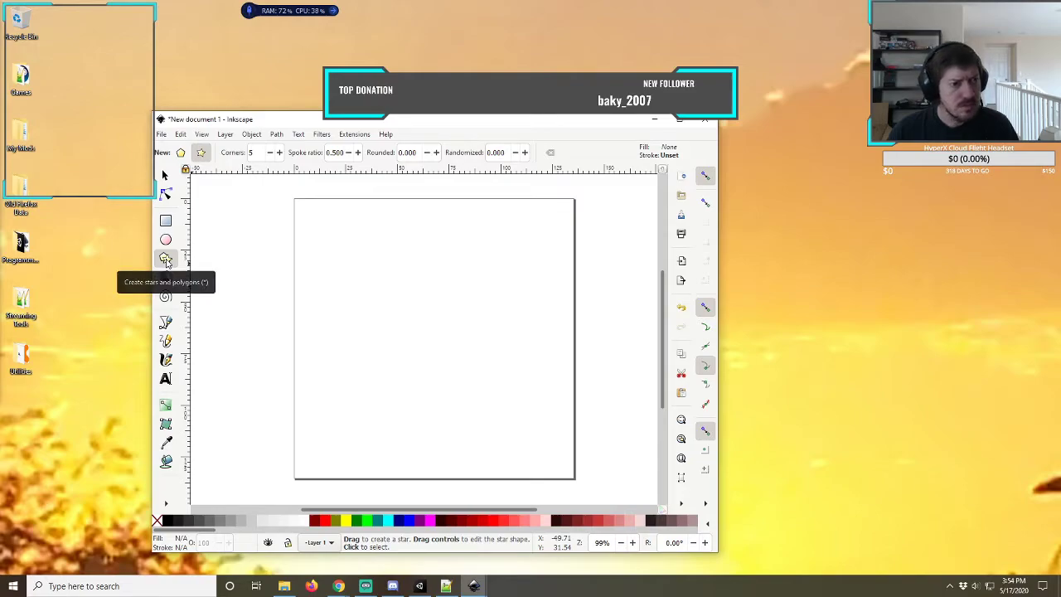
pyautogui.click(181, 154)
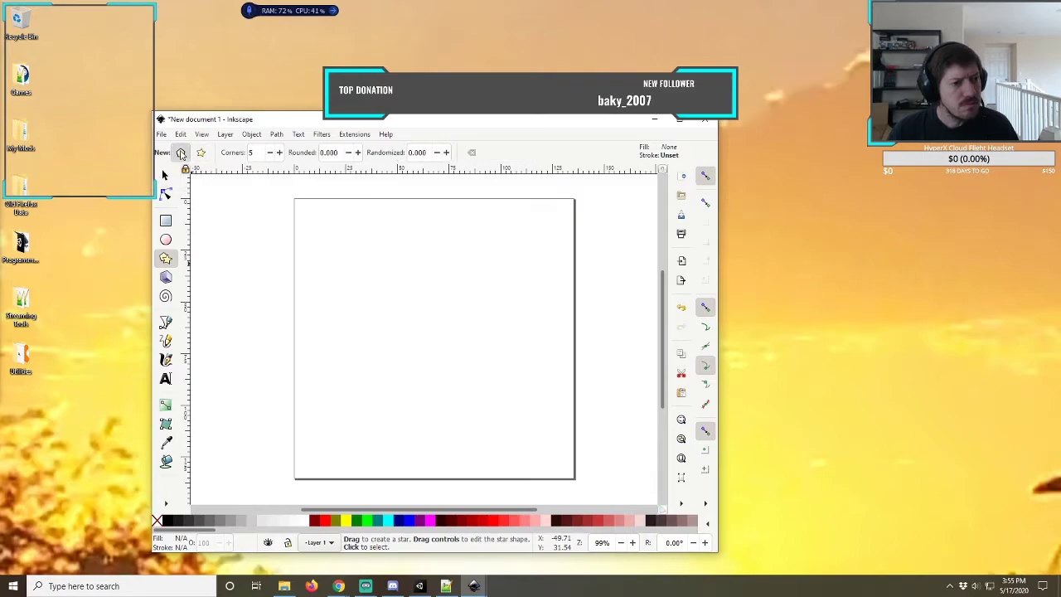
pyautogui.click(181, 154)
pyautogui.click(269, 153)
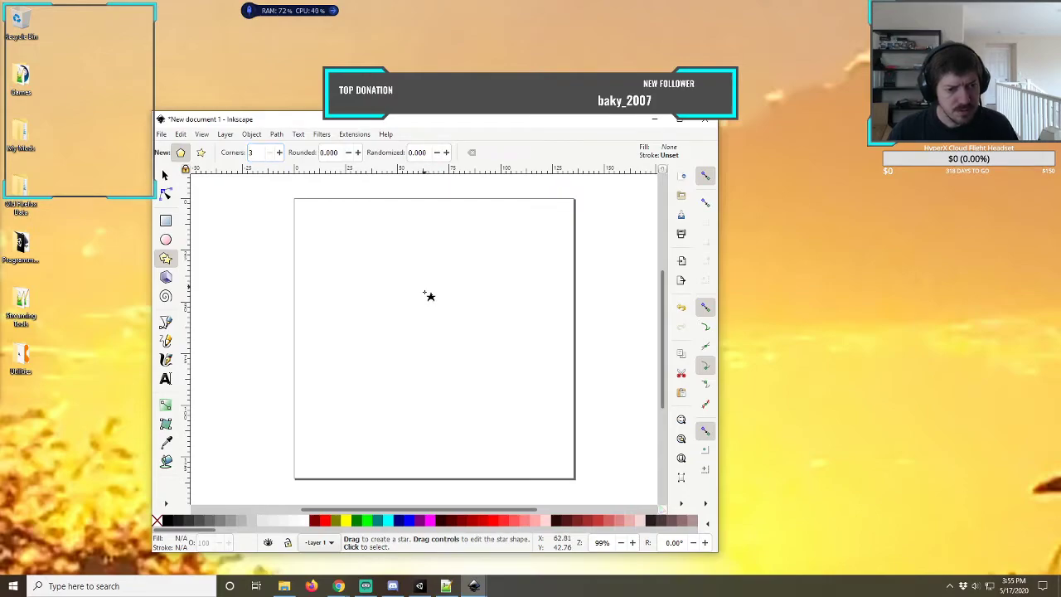
# - Draw three trial triangles with no fill in the upper part of the page
pyautogui.moveTo(429, 293)
pyautogui.mouseDown()
pyautogui.moveTo(416, 343)
pyautogui.moveTo(393, 373)
pyautogui.moveTo(473, 376)
pyautogui.mouseUp()
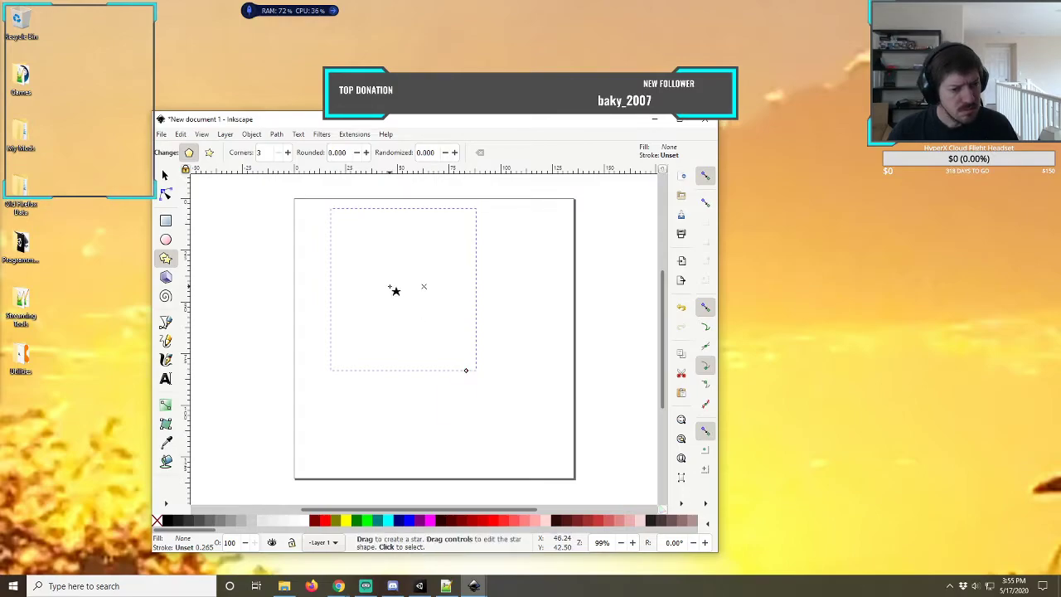
pyautogui.moveTo(393, 249); pyautogui.dragTo(378, 322)
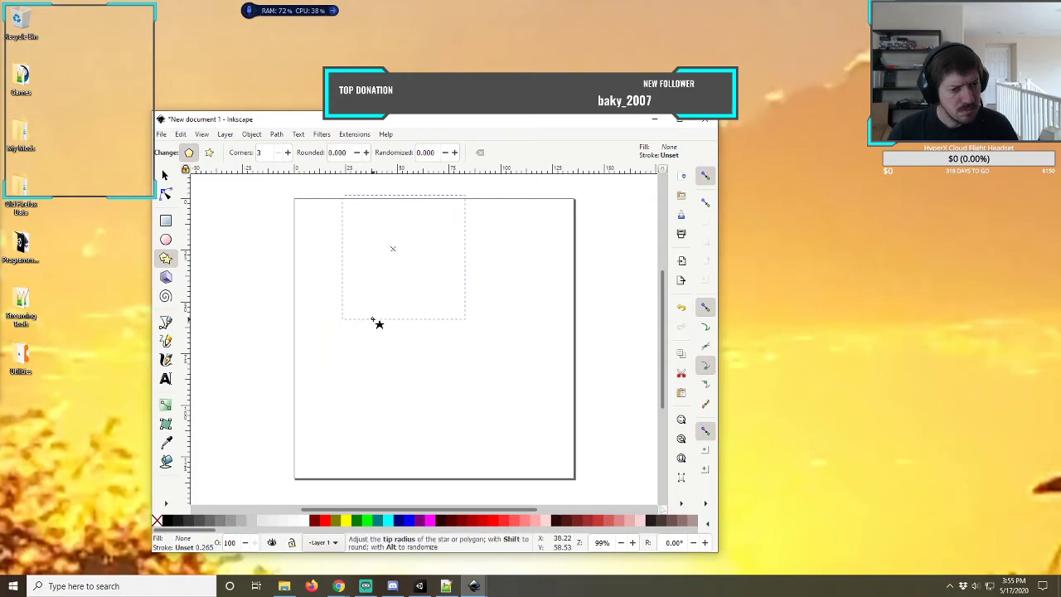
pyautogui.moveTo(377, 242); pyautogui.dragTo(417, 302)
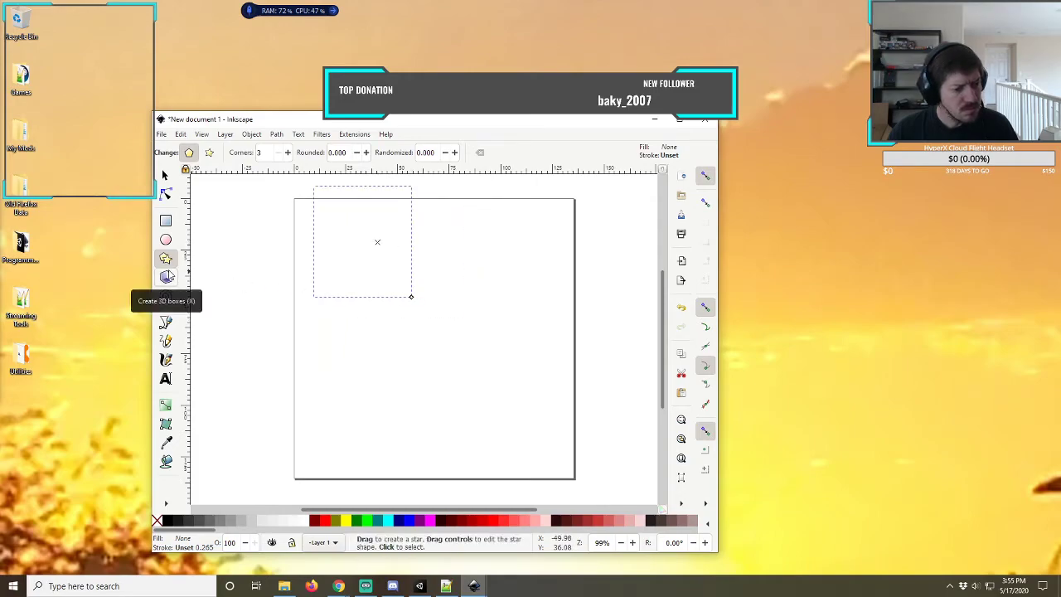
# - Draw a triangle with a green fill in the middle of the page and change its fill to lime
pyautogui.click(357, 521)
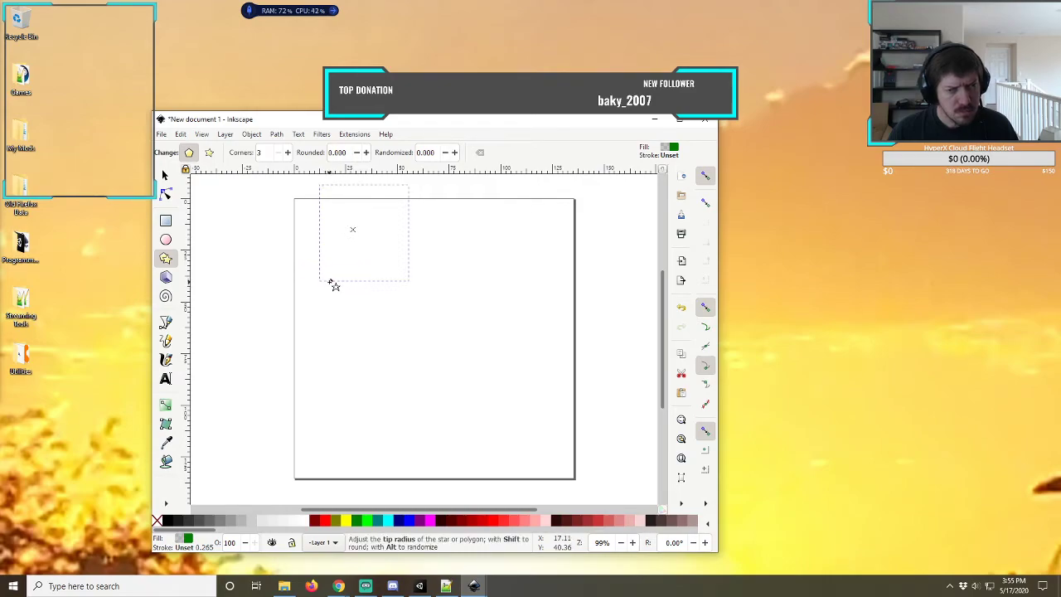
pyautogui.click(424, 339)
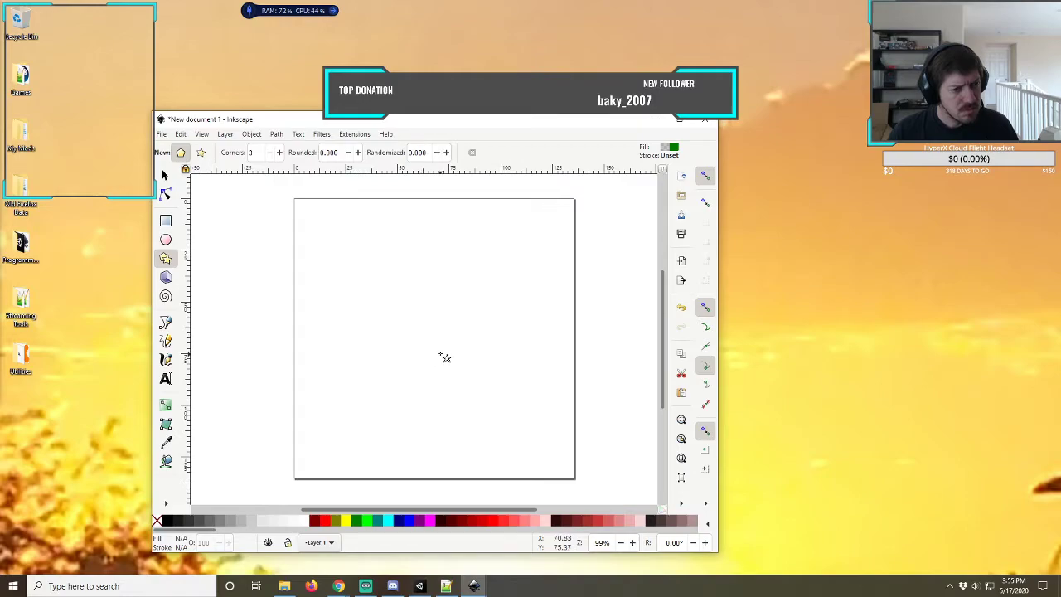
pyautogui.moveTo(438, 348); pyautogui.dragTo(442, 282)
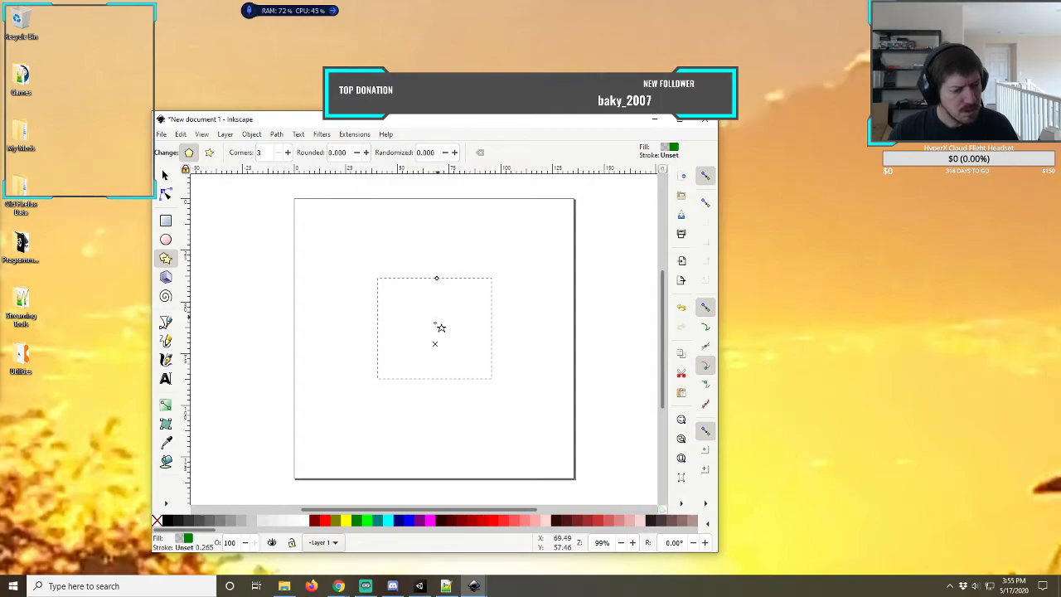
pyautogui.rightClick(368, 522)
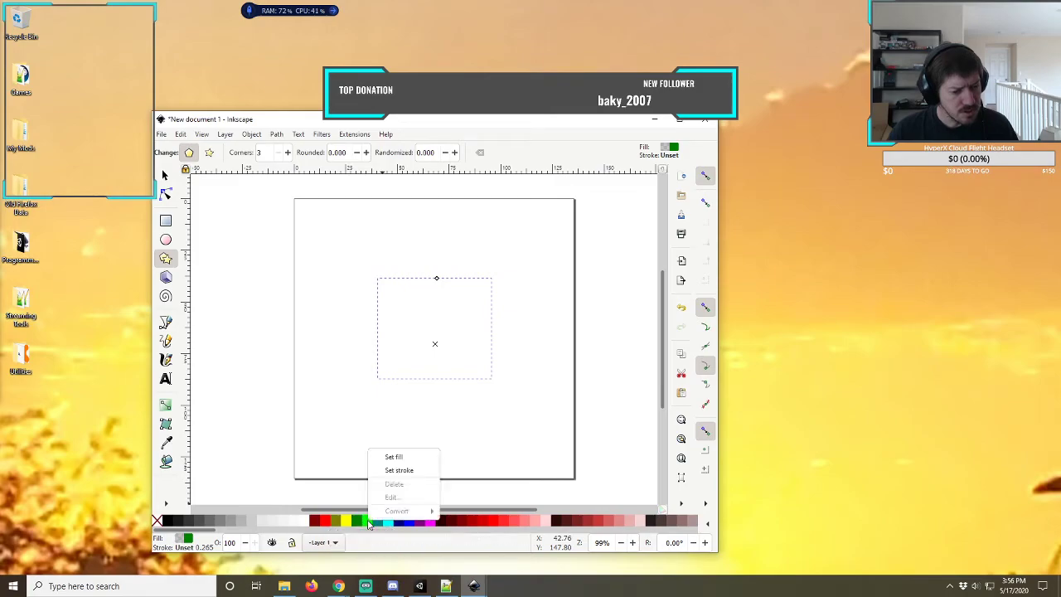
pyautogui.click(393, 457)
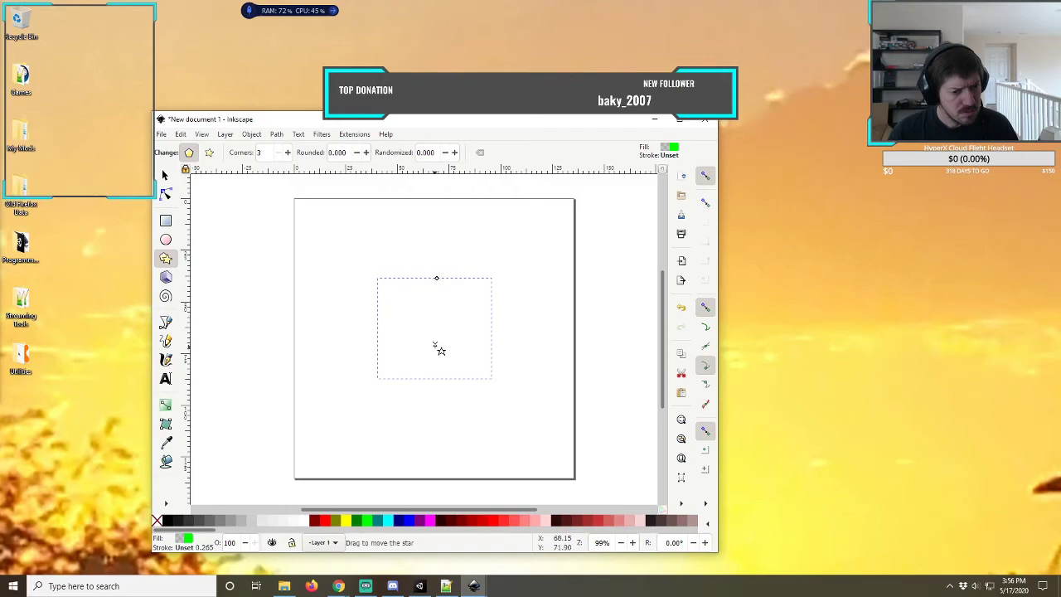
# - Move the middle triangle slightly up and draw a second, smaller triangle over it
pyautogui.moveTo(440, 350)
pyautogui.mouseDown()
pyautogui.moveTo(442, 306)
pyautogui.moveTo(434, 331)
pyautogui.mouseUp()
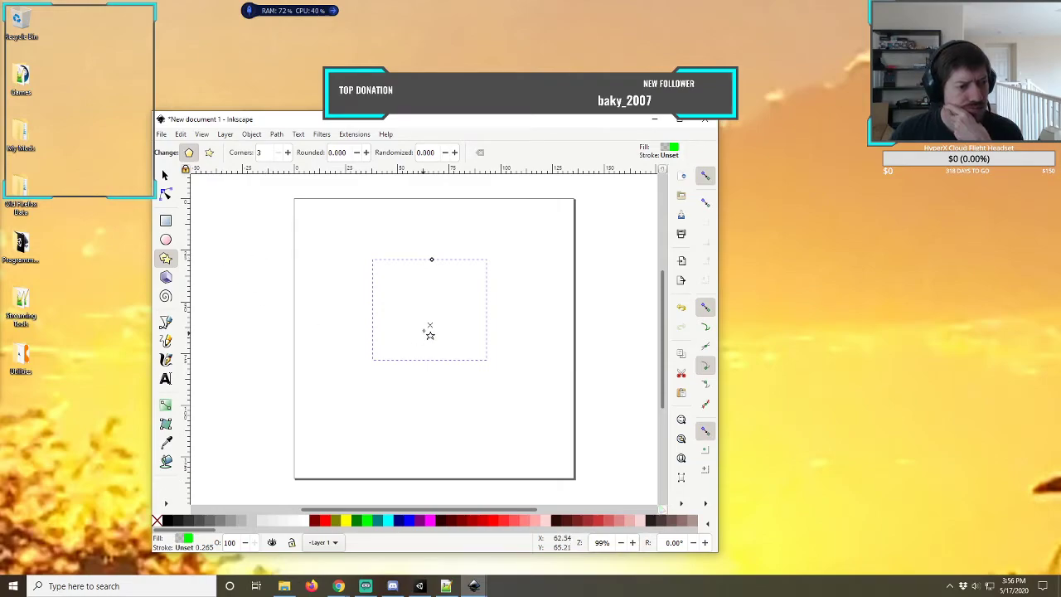
pyautogui.moveTo(430, 285); pyautogui.dragTo(404, 327)
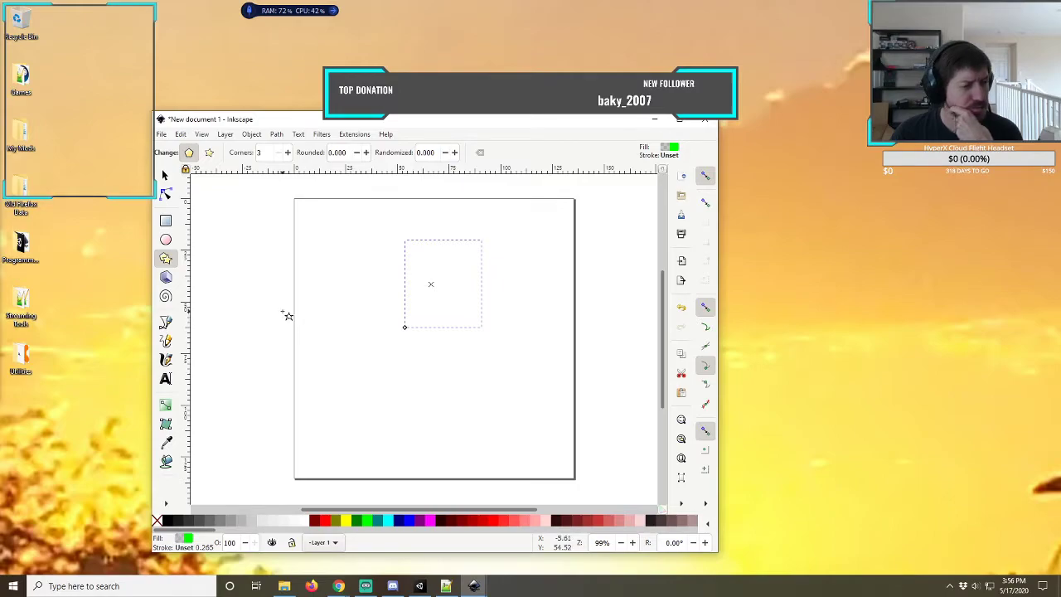
# - Draw a closed triangular path about 34 mm wide and 27 mm high above the page centre and bucket-fill it with green
pyautogui.click(165, 322)
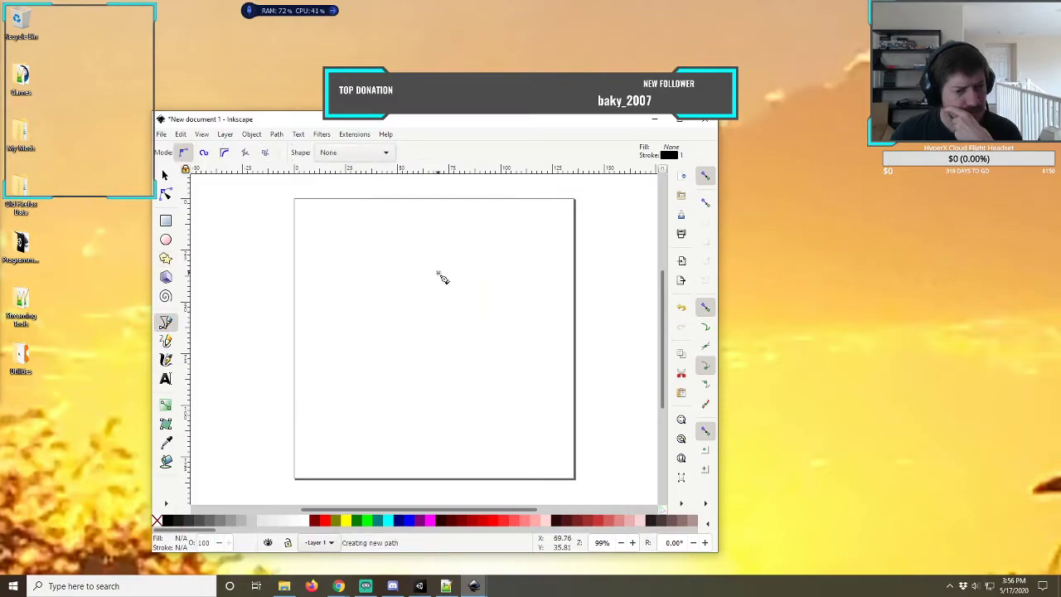
pyautogui.moveTo(438, 273); pyautogui.dragTo(406, 325)
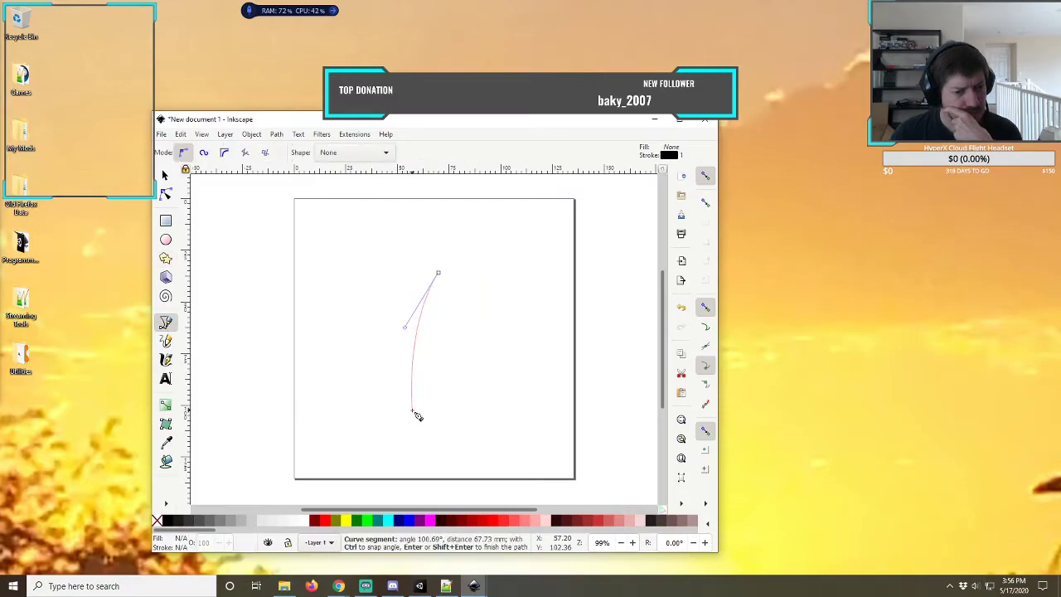
pyautogui.click(406, 328)
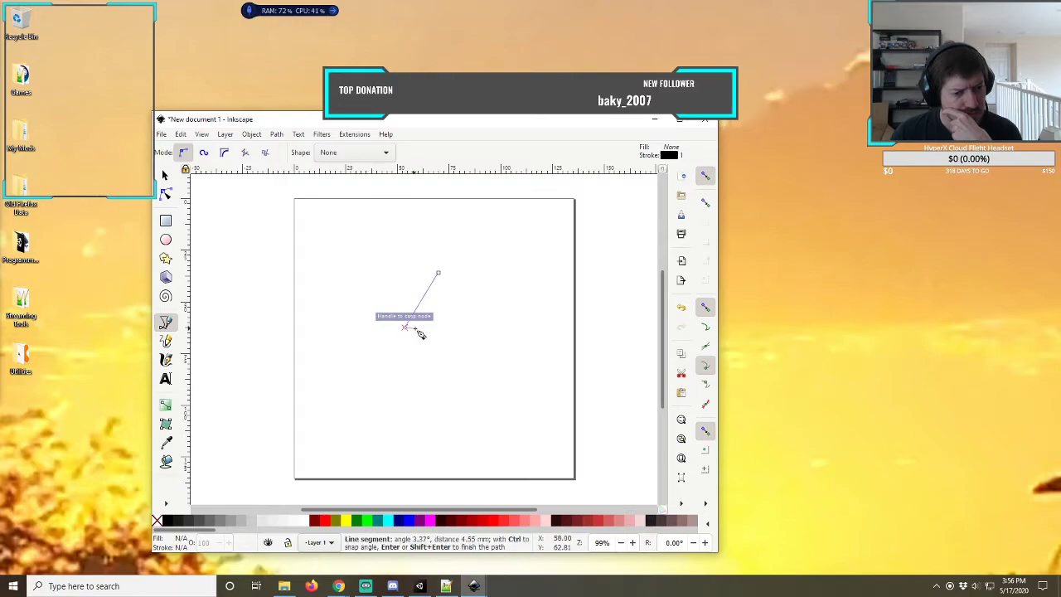
pyautogui.click(474, 328)
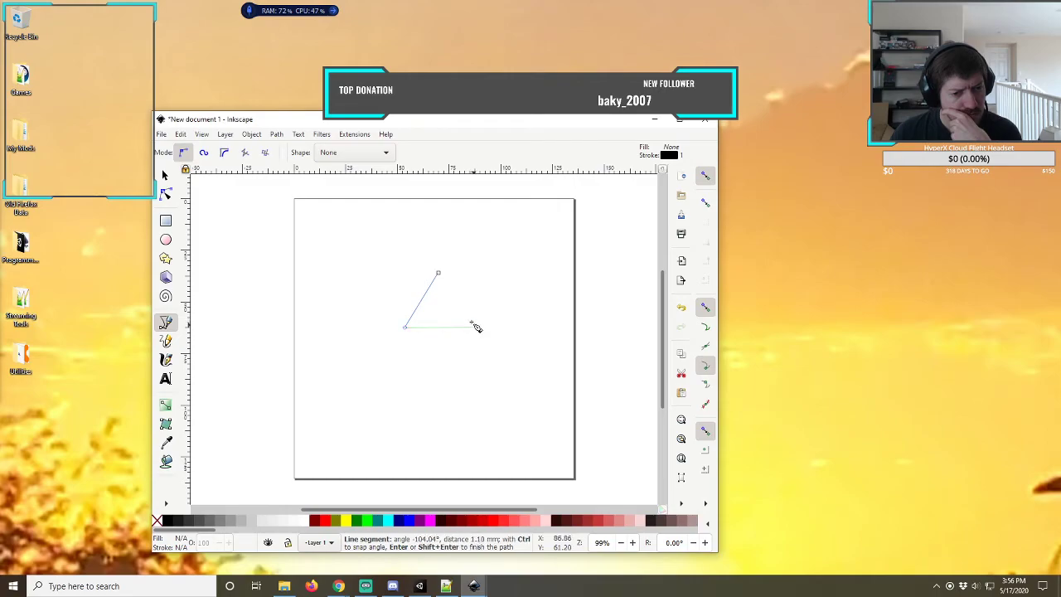
pyautogui.click(439, 274)
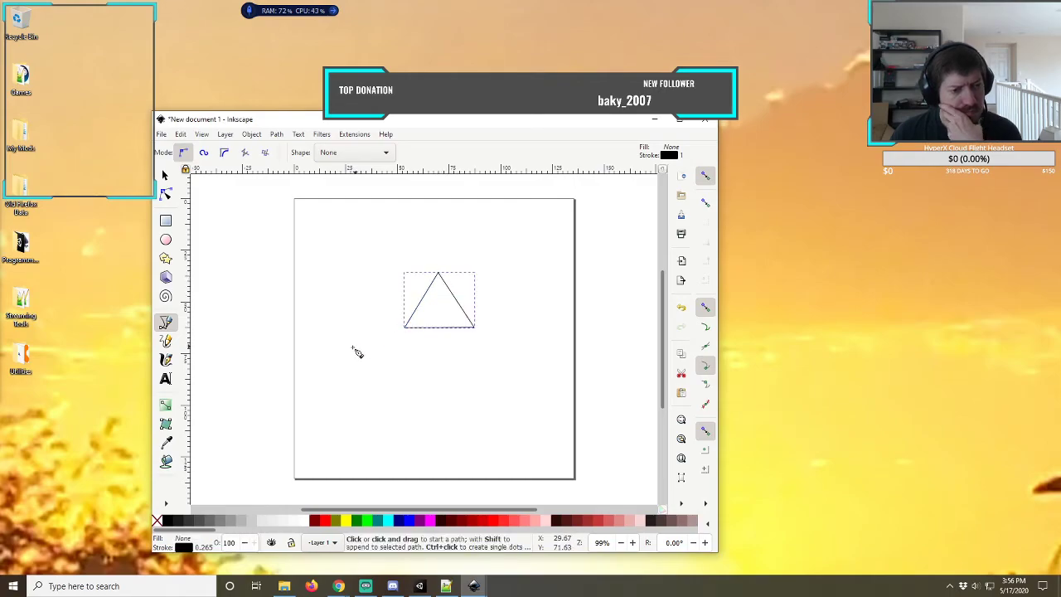
pyautogui.click(166, 460)
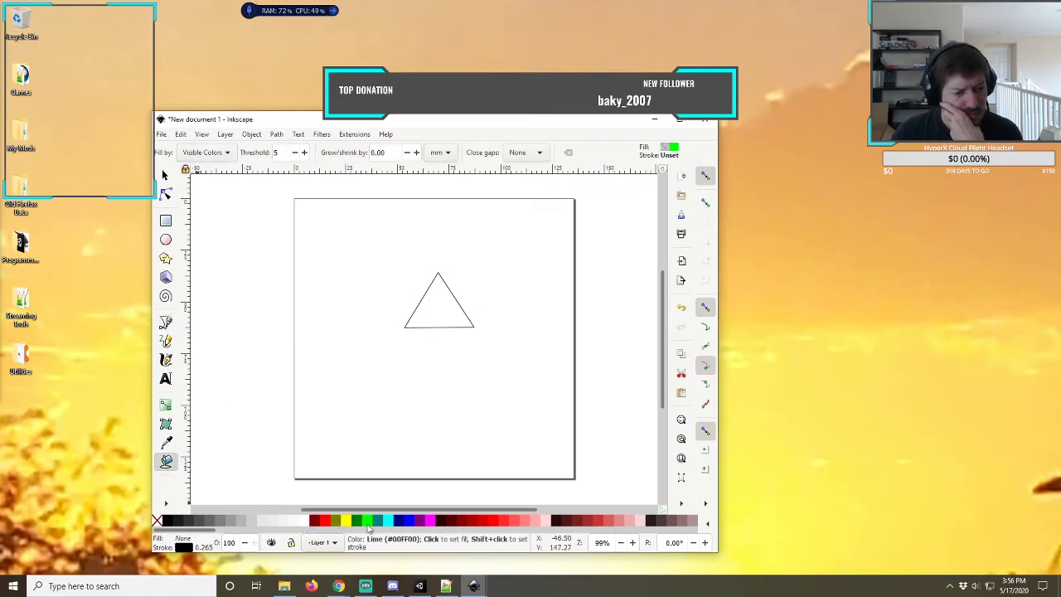
pyautogui.click(435, 307)
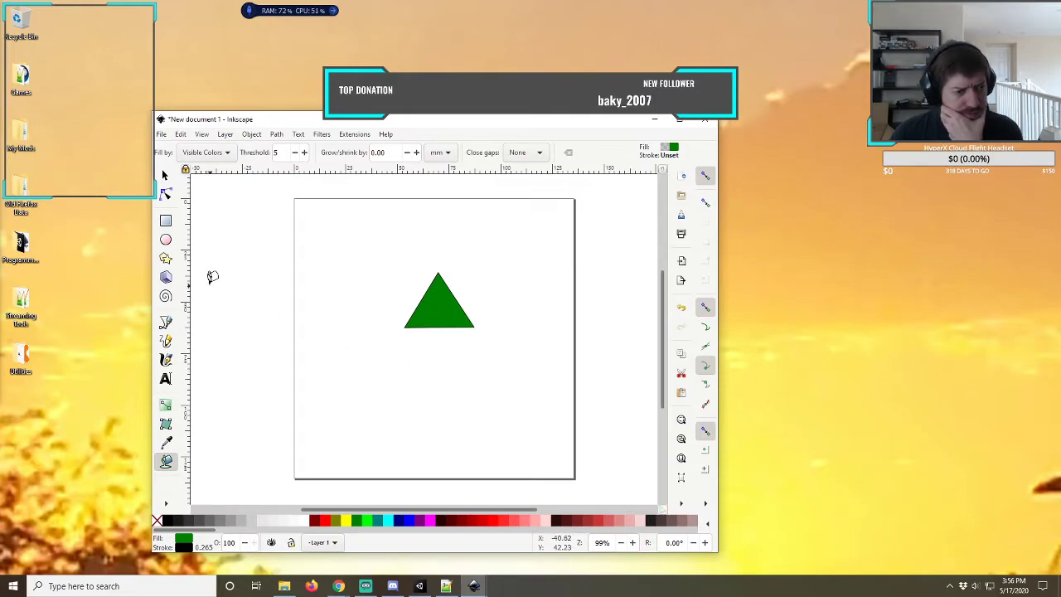
# - Draw a rectangle of about 6.7 by 13.4 mm under the middle of the green triangle's base and fill it with #280B0B
pyautogui.click(166, 221)
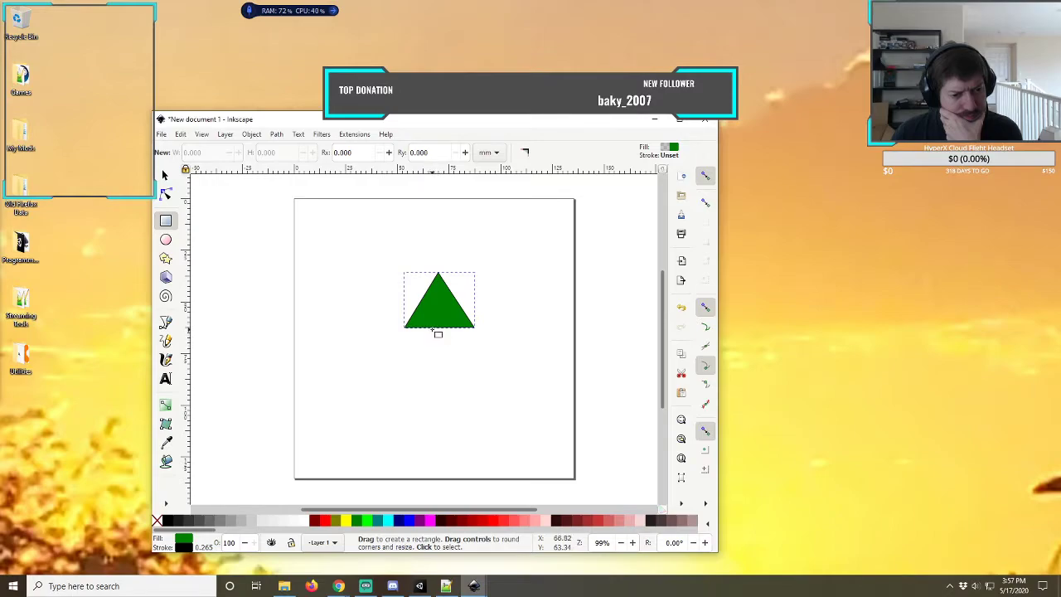
pyautogui.moveTo(431, 327); pyautogui.dragTo(445, 354)
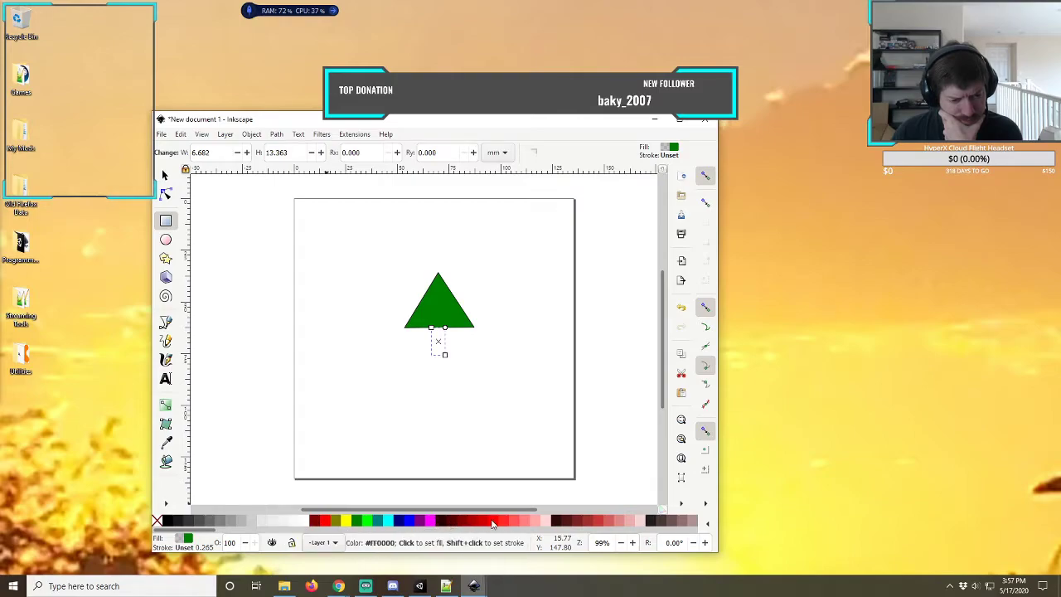
pyautogui.click(558, 523)
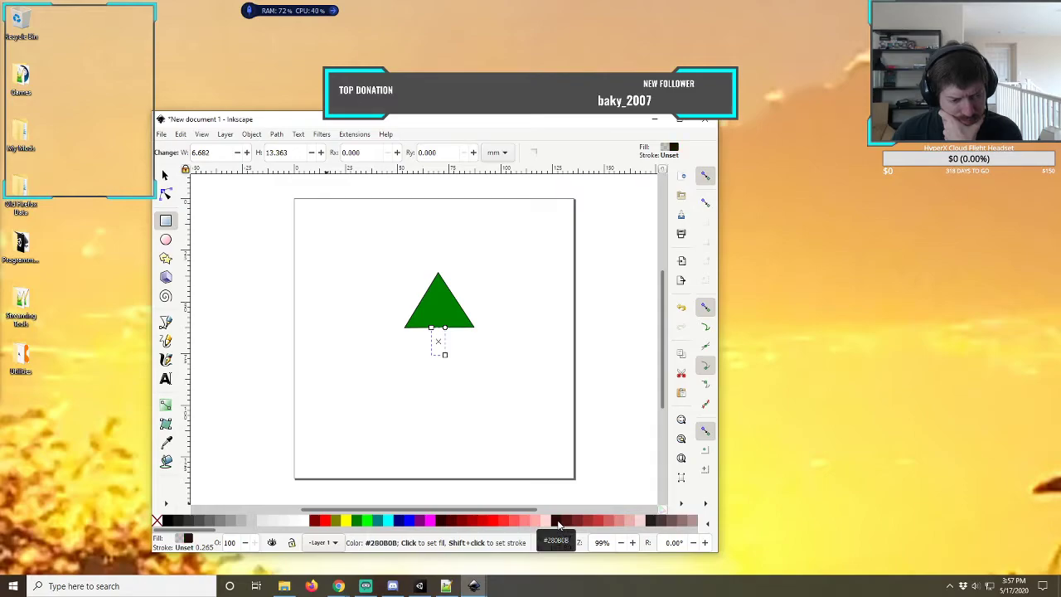
# - Set the fill of the small rectangle below the green triangle to black and deselect it
pyautogui.click(167, 464)
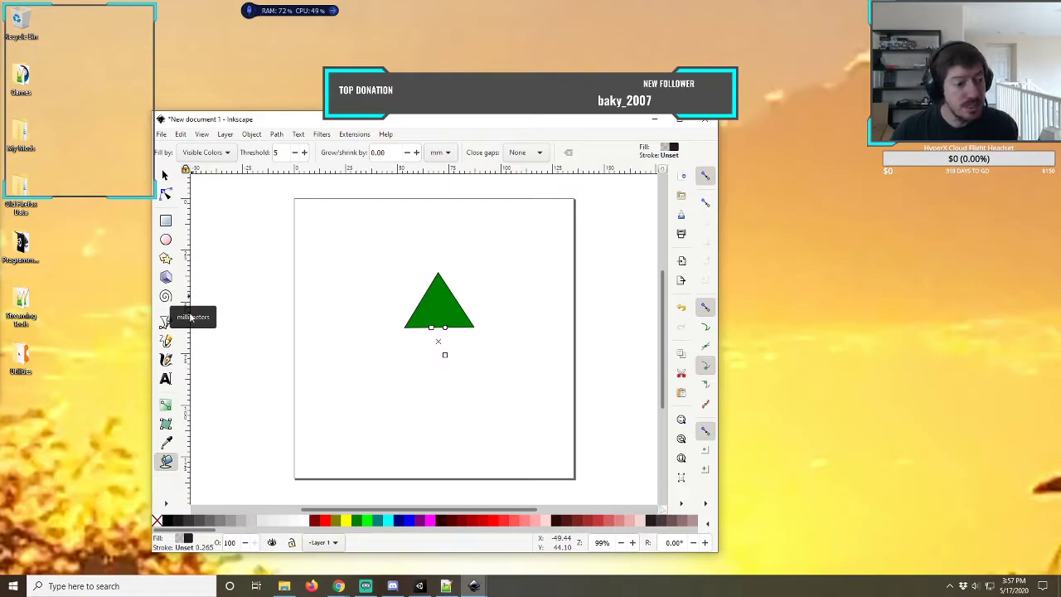
pyautogui.click(165, 221)
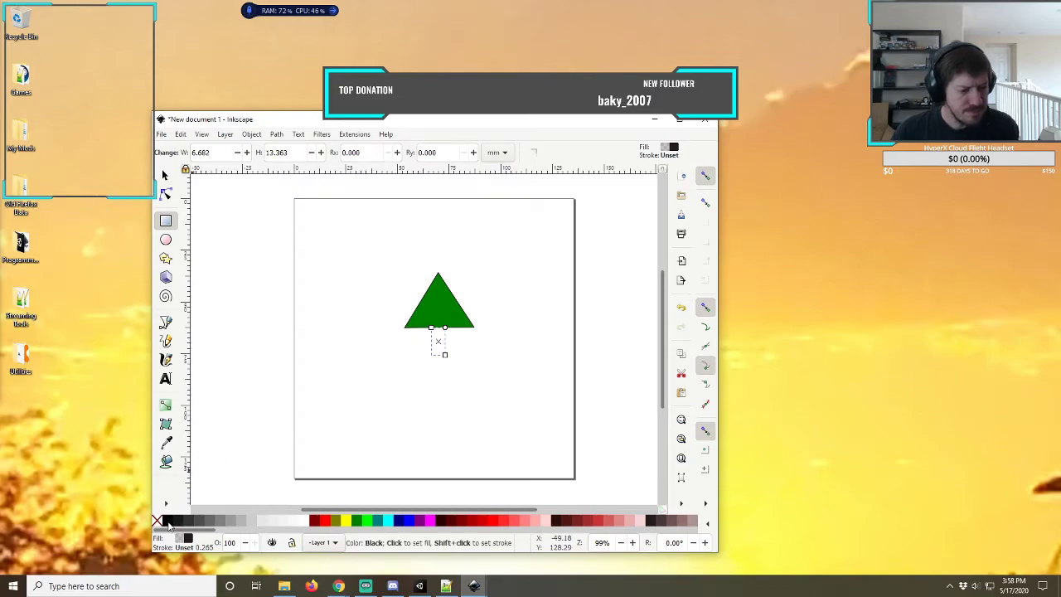
pyautogui.click(446, 349)
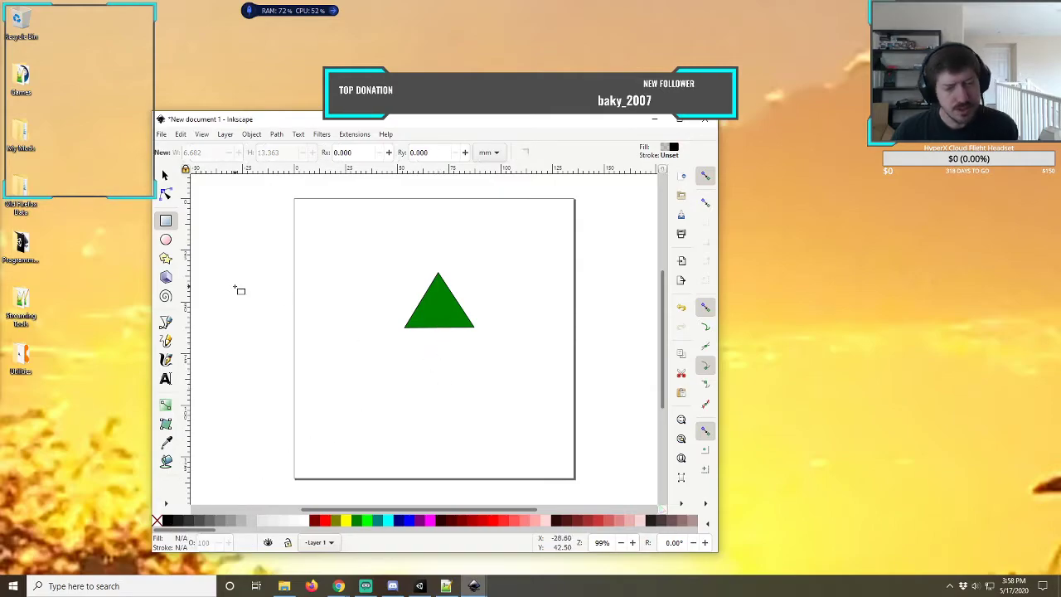
# - Switch to the Chrome window with the Inkscape overlay results and search Google for "inkscape tutorial"
pyautogui.moveTo(420, 588)
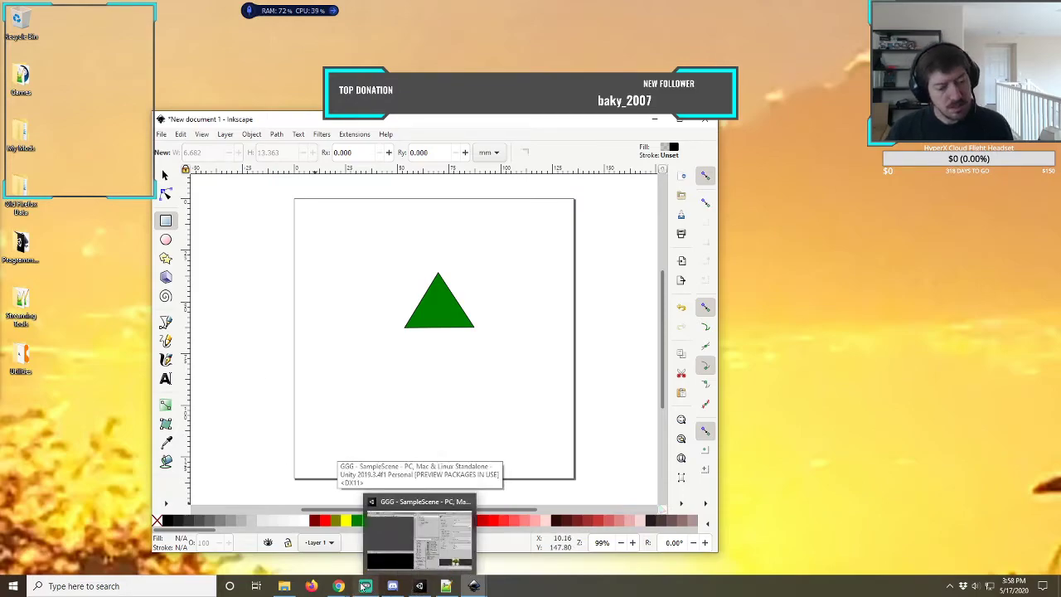
pyautogui.moveTo(349, 589)
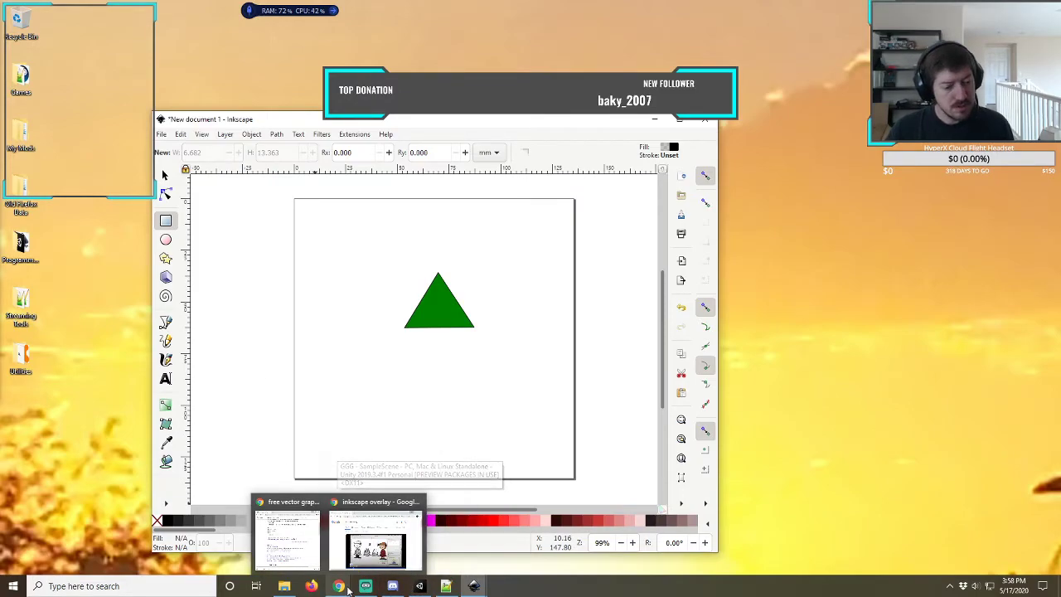
pyautogui.click(376, 539)
pyautogui.scroll(-5, 510, 229)
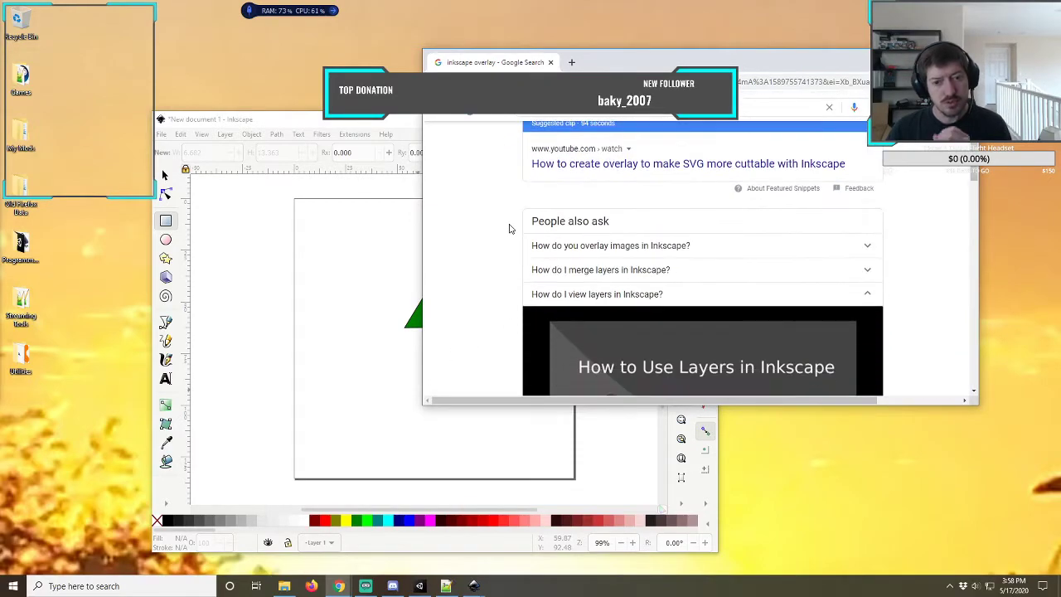
pyautogui.scroll(3, 509, 228)
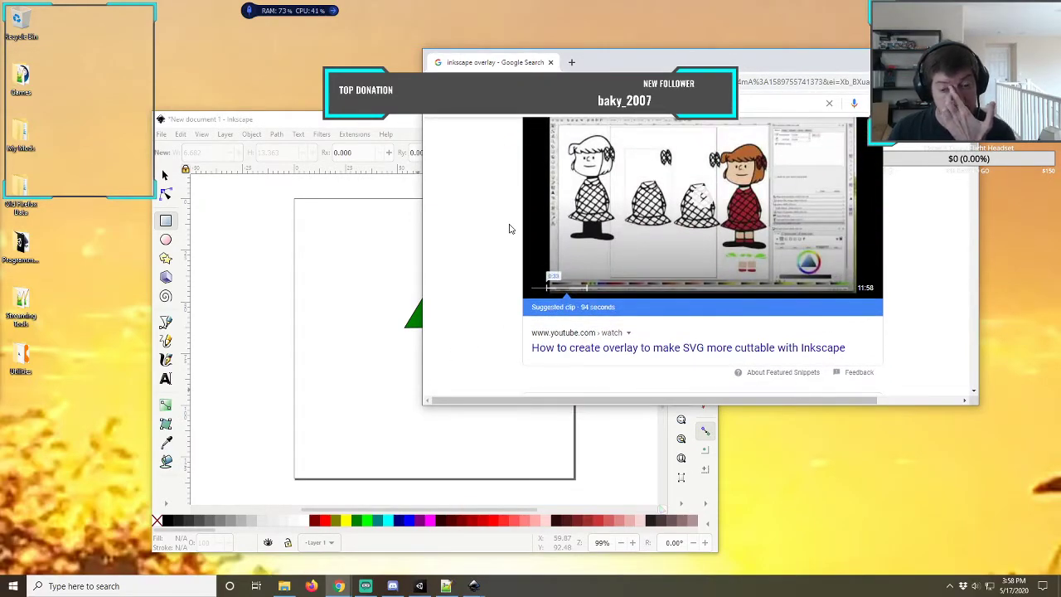
pyautogui.scroll(2, 510, 229)
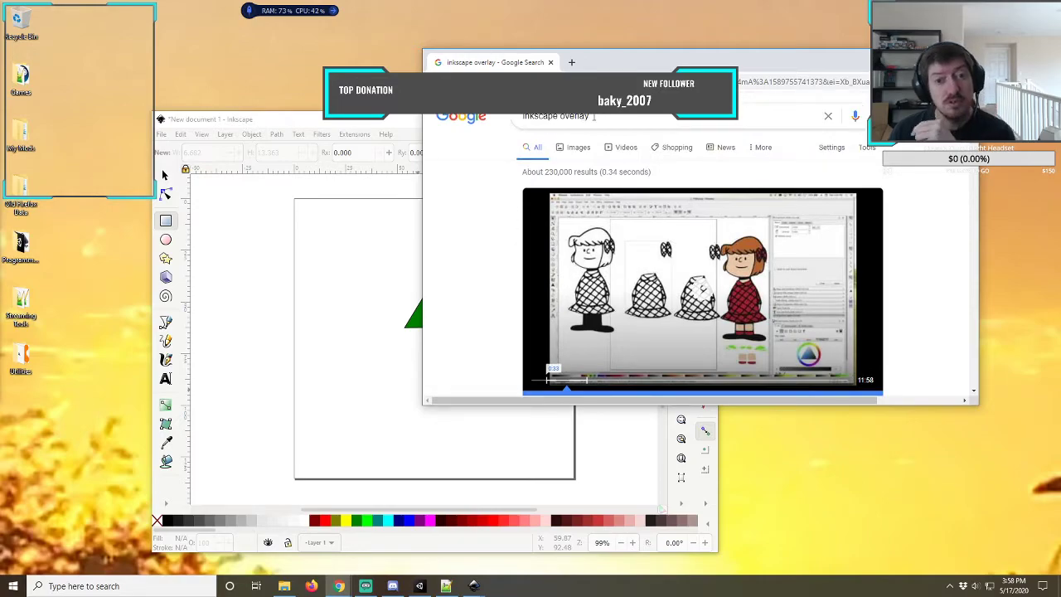
pyautogui.moveTo(590, 117); pyautogui.dragTo(564, 117)
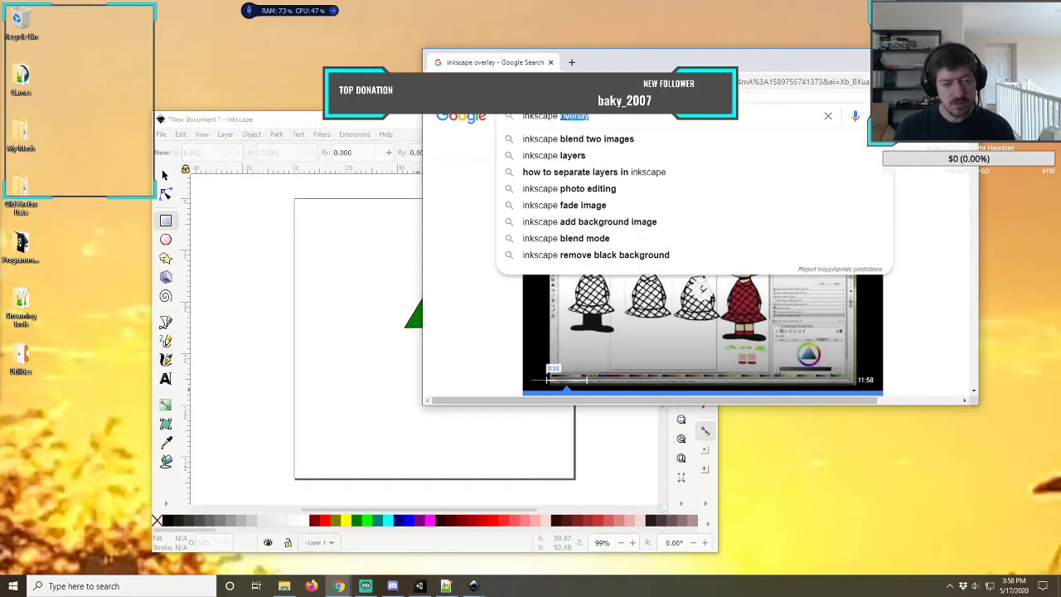
pyautogui.write('tutorial')
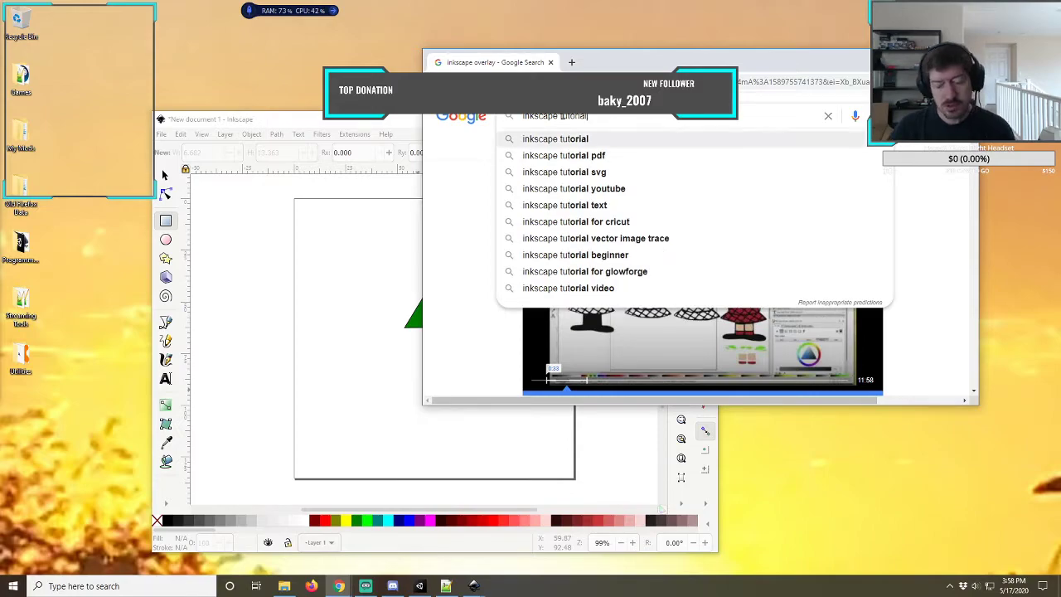
pyautogui.press('Return')
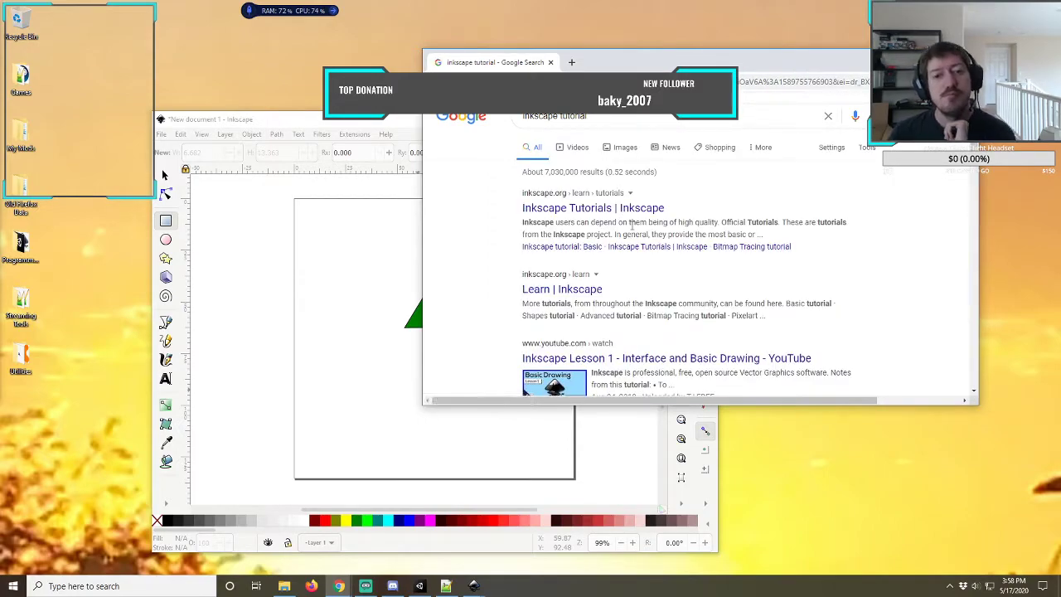
# - Open the Inkscape Tutorials result in a new tab and look through its lists of official tutorials
pyautogui.rightClick(609, 215)
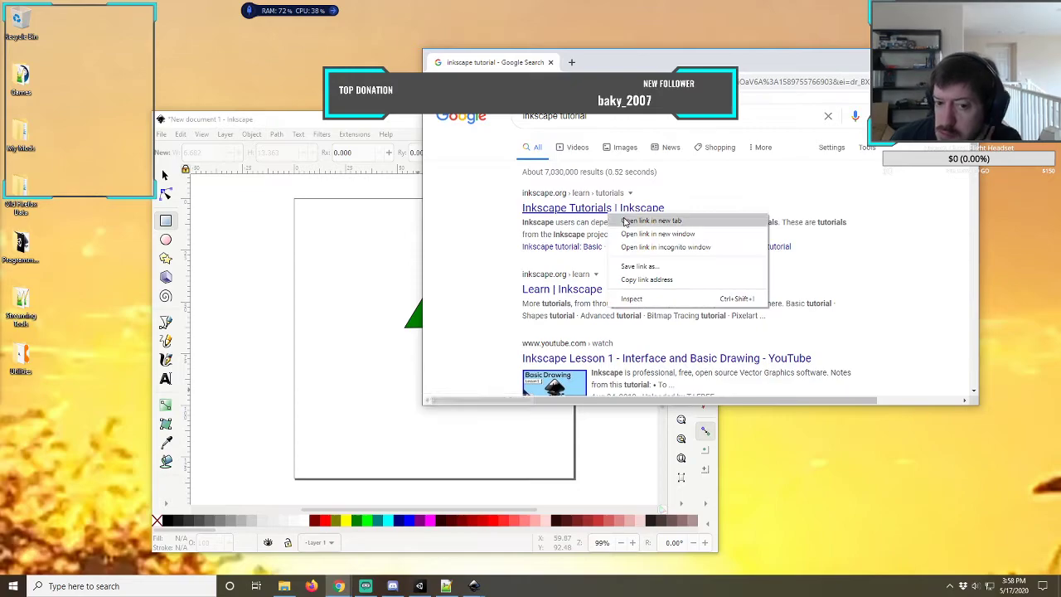
pyautogui.click(634, 221)
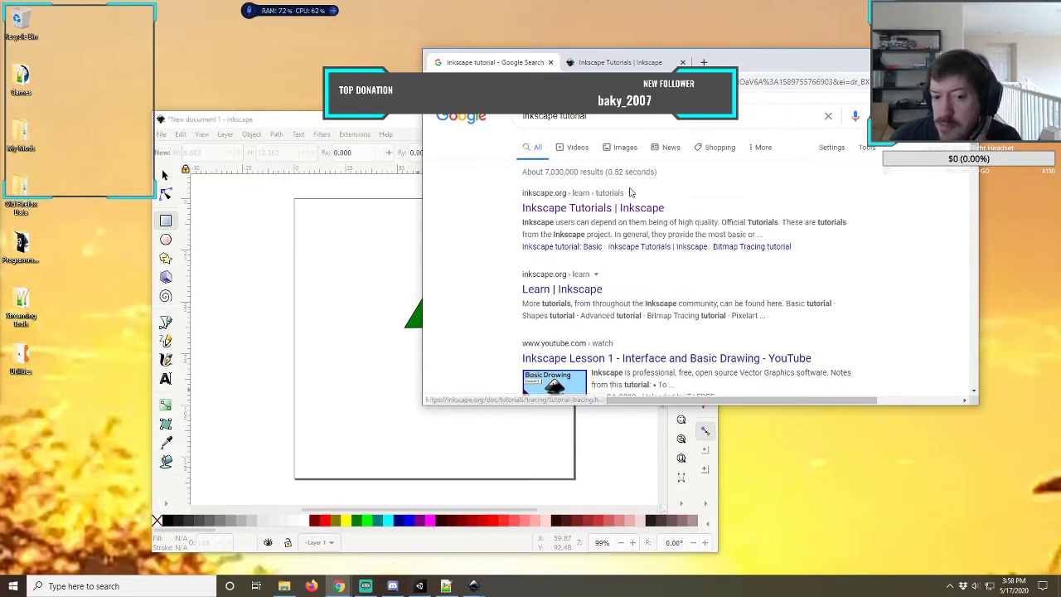
pyautogui.click(630, 63)
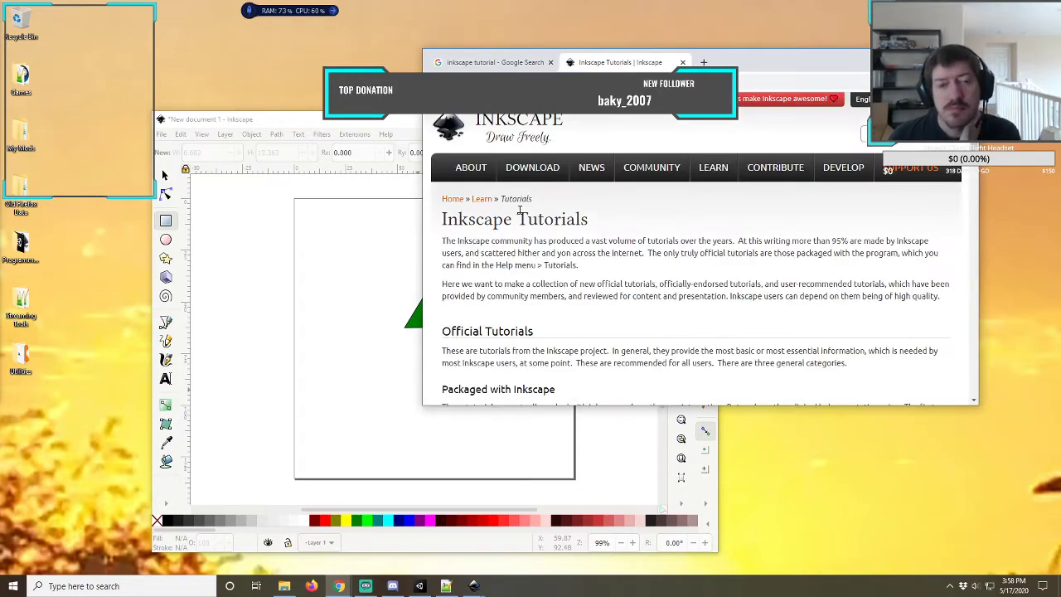
pyautogui.scroll(-3, 642, 231)
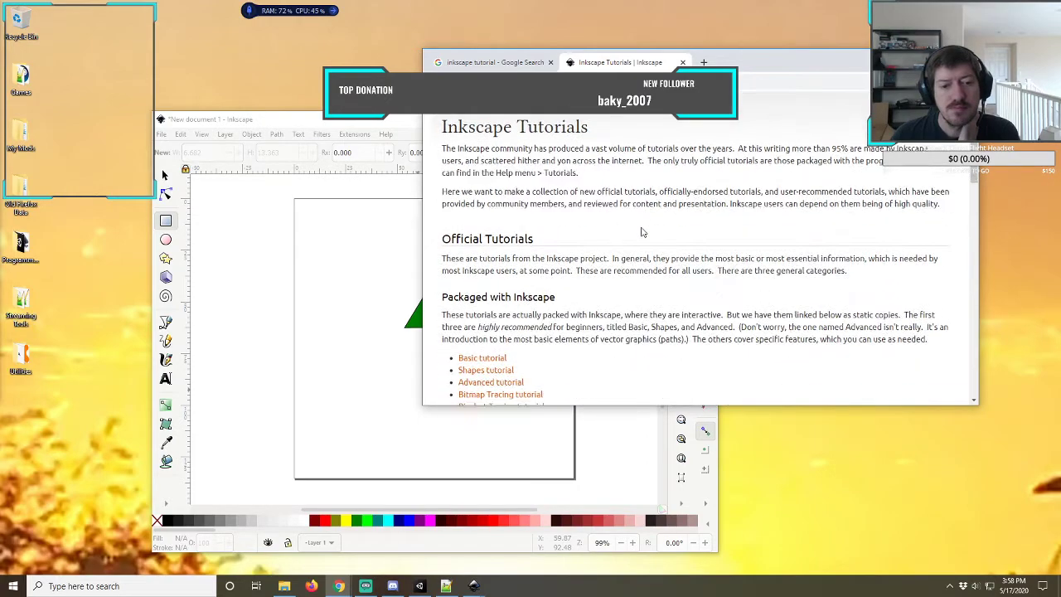
pyautogui.scroll(-3, 642, 232)
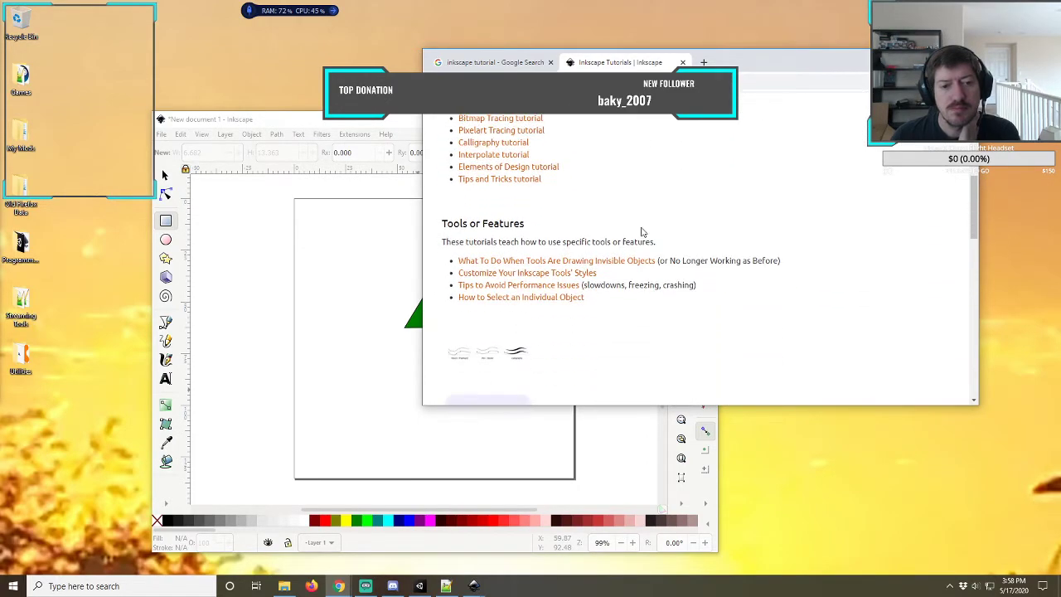
pyautogui.scroll(-3, 641, 231)
pyautogui.scroll(3, 642, 231)
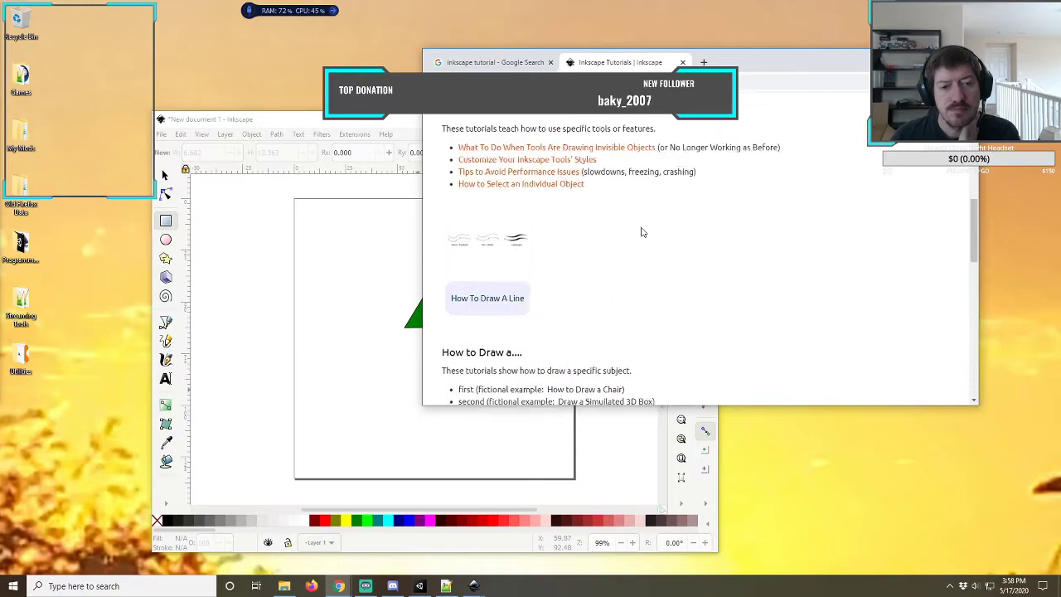
pyautogui.scroll(2, 641, 231)
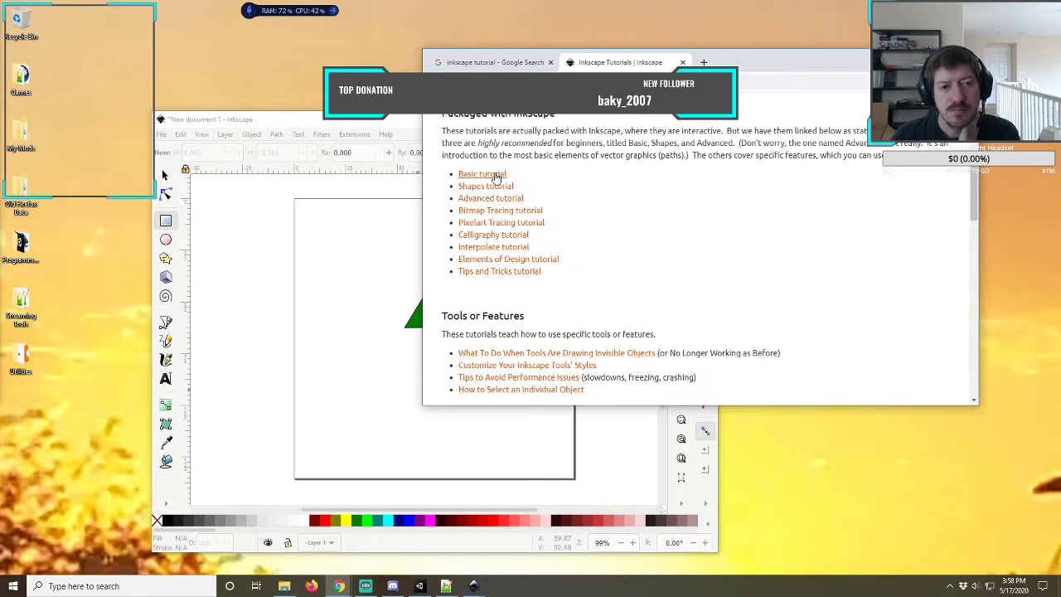
# - Open the Basic tutorial and read its sections on Inkscape tools, creating shapes, moving, scaling and rotating, and transforming by keys
pyautogui.click(494, 178)
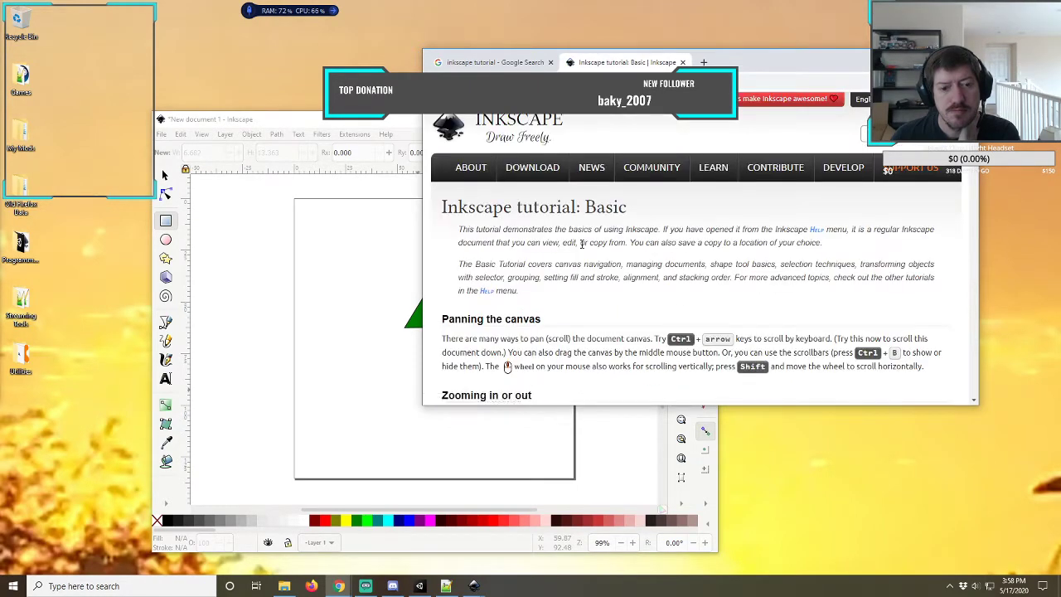
pyautogui.scroll(-2, 692, 240)
pyautogui.scroll(-6, 583, 245)
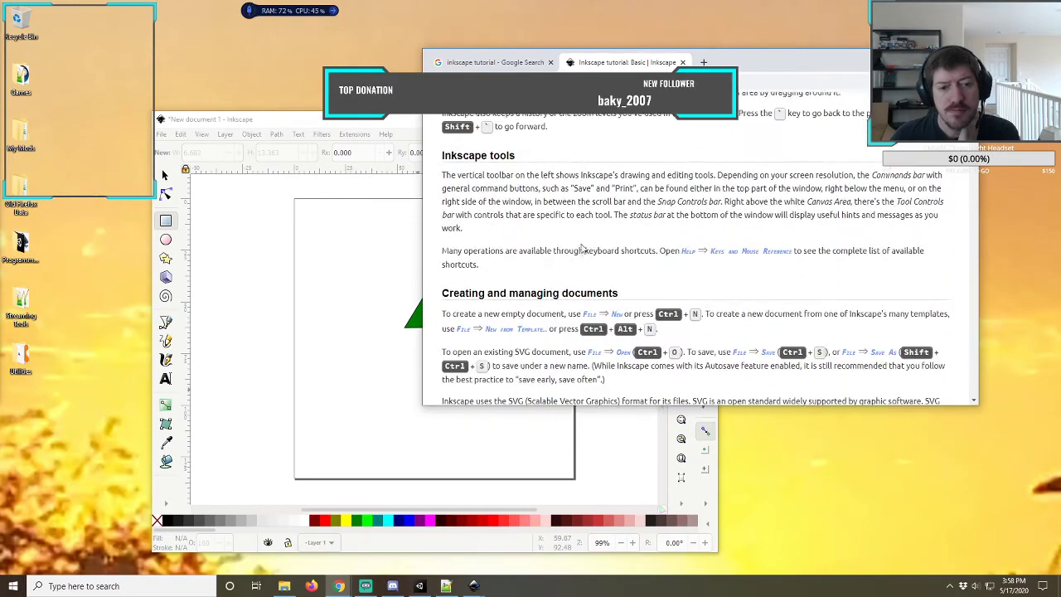
pyautogui.scroll(-2, 582, 243)
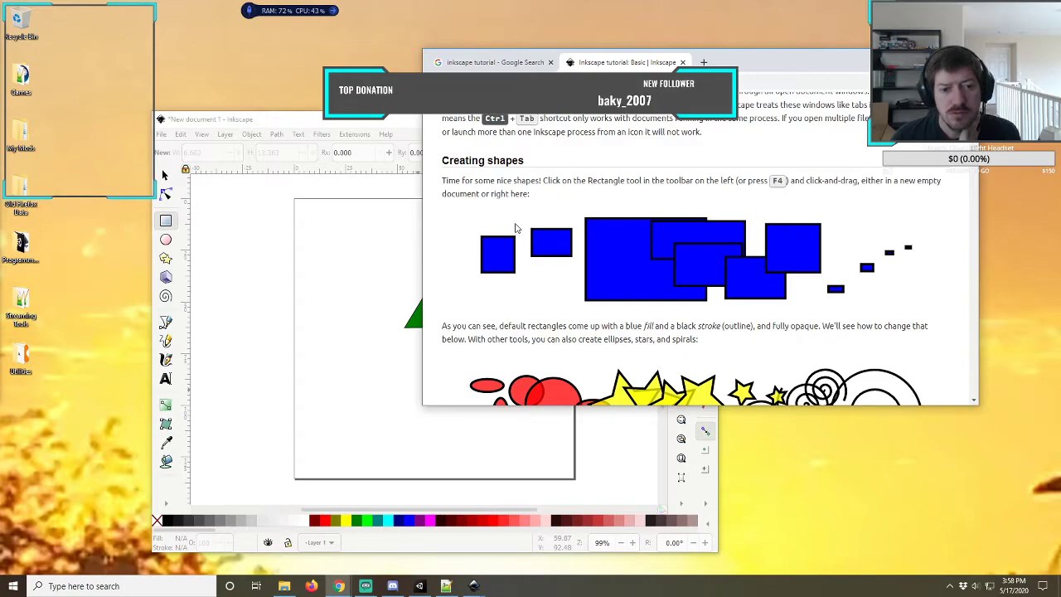
pyautogui.scroll(-2, 515, 227)
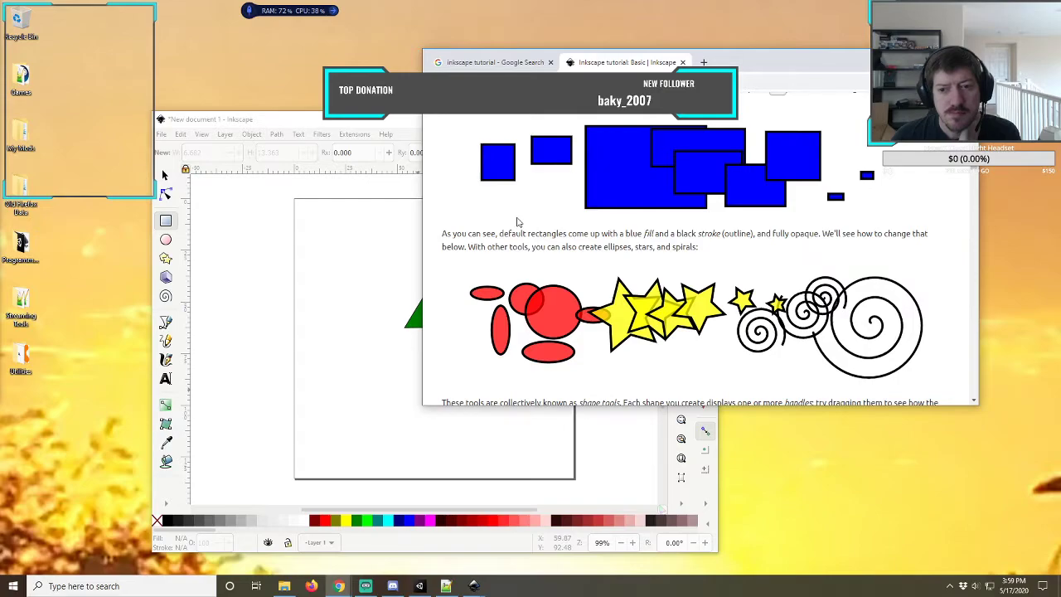
pyautogui.scroll(-1, 517, 222)
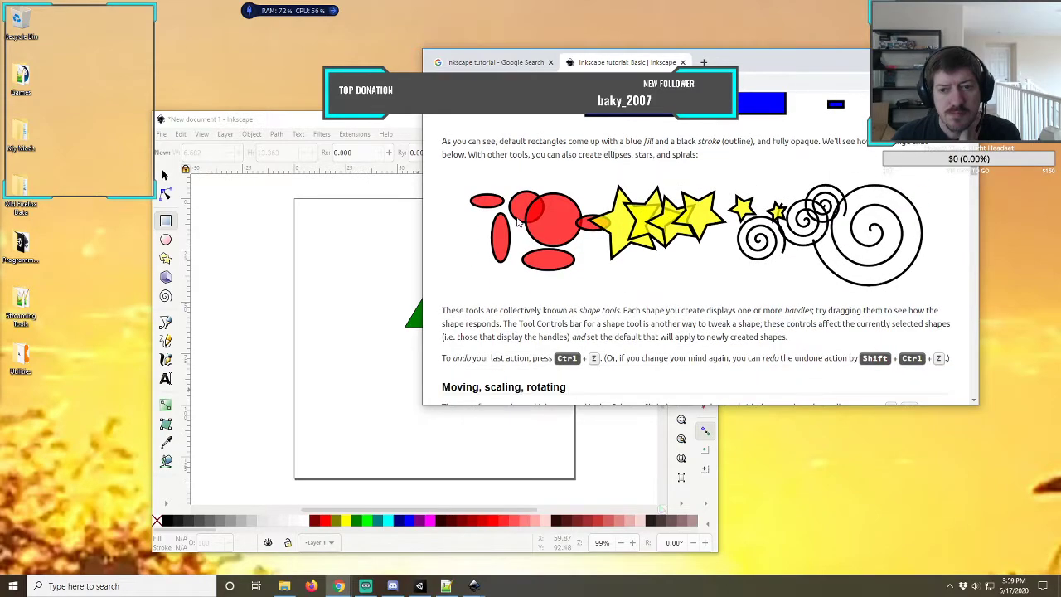
pyautogui.scroll(-1, 517, 221)
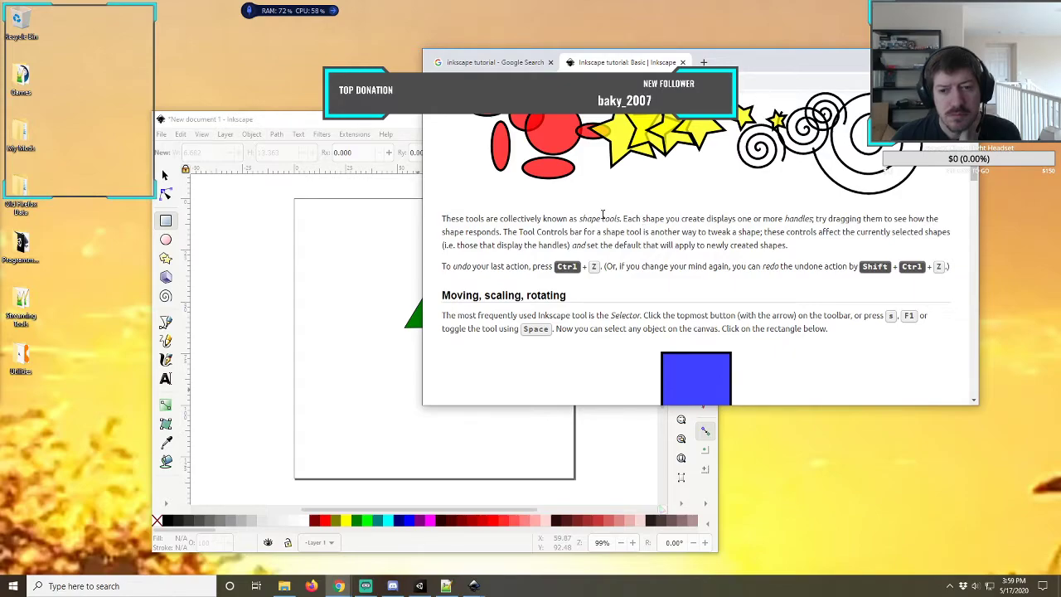
pyautogui.scroll(-1, 602, 217)
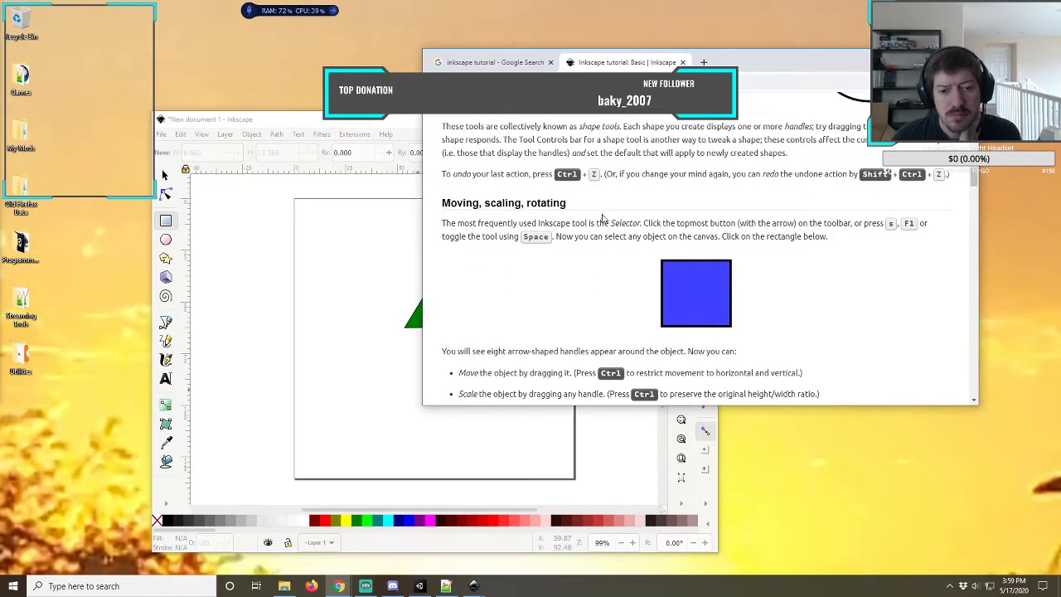
pyautogui.scroll(-4, 602, 218)
pyautogui.scroll(-1, 602, 217)
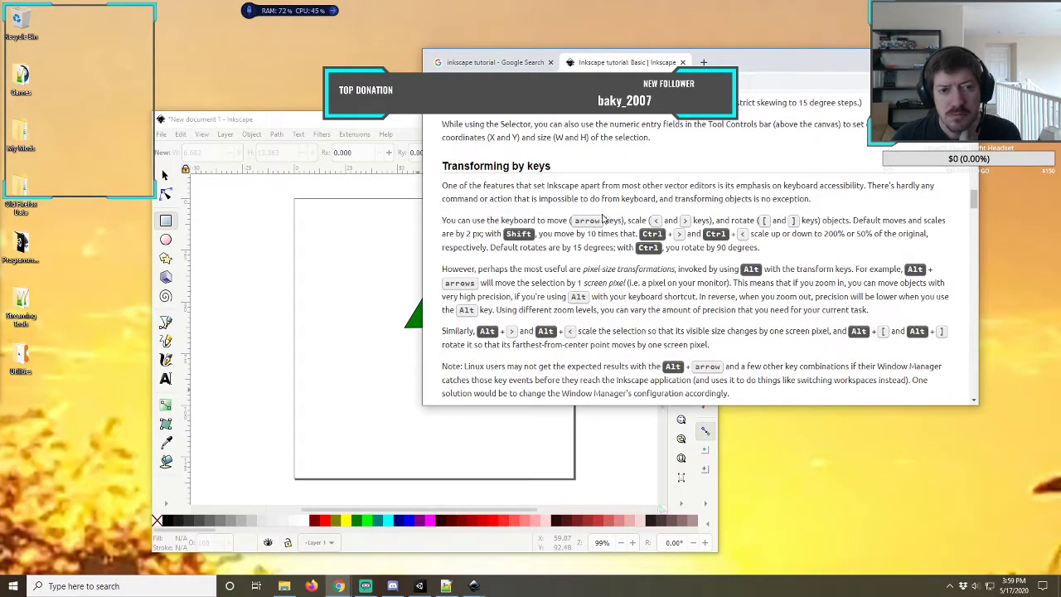
pyautogui.scroll(-2, 603, 217)
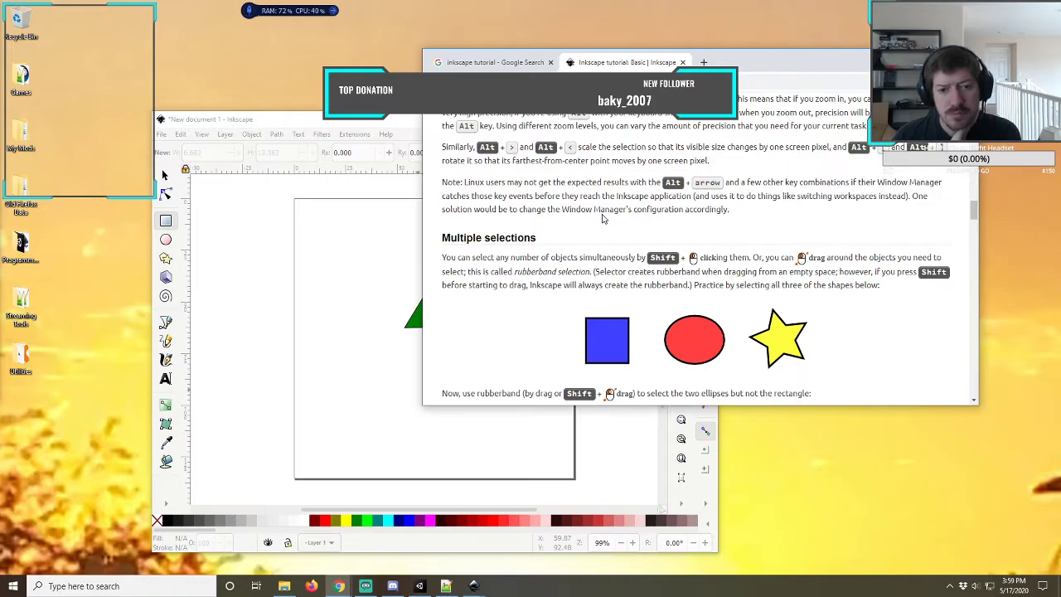
# - Read through the tutorial's sections on multiple selections, grouping, fill and stroke, alignment and Z-order
pyautogui.scroll(-1, 602, 218)
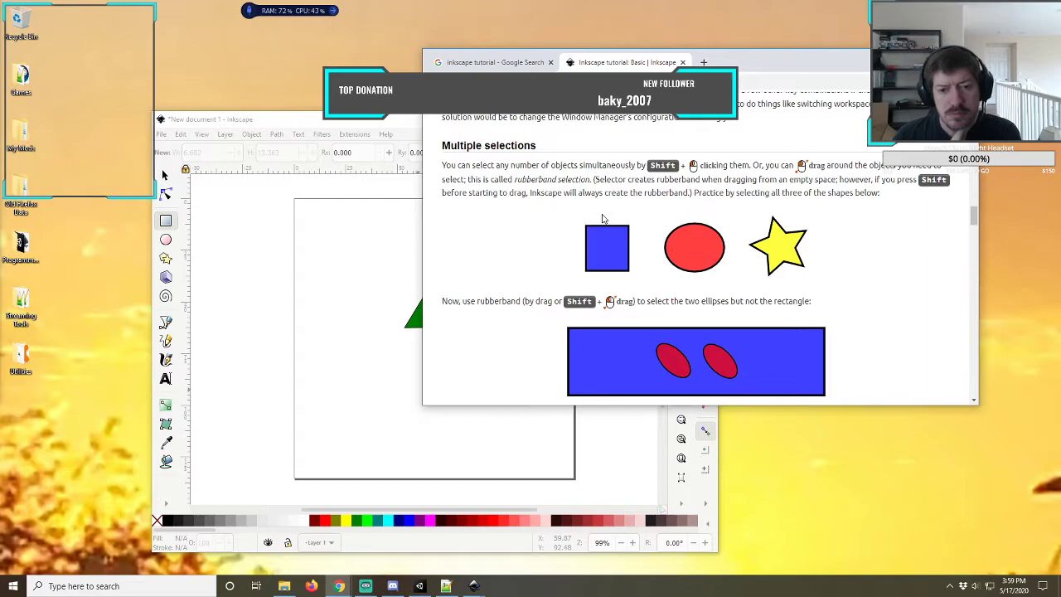
pyautogui.scroll(-1, 554, 208)
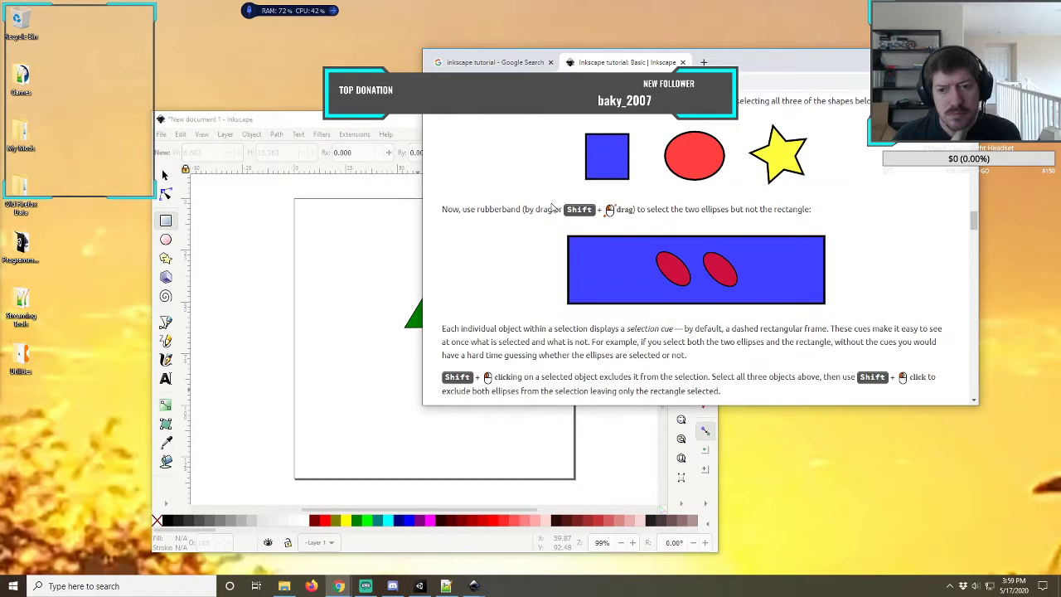
pyautogui.scroll(-1, 554, 208)
pyautogui.scroll(-2, 554, 209)
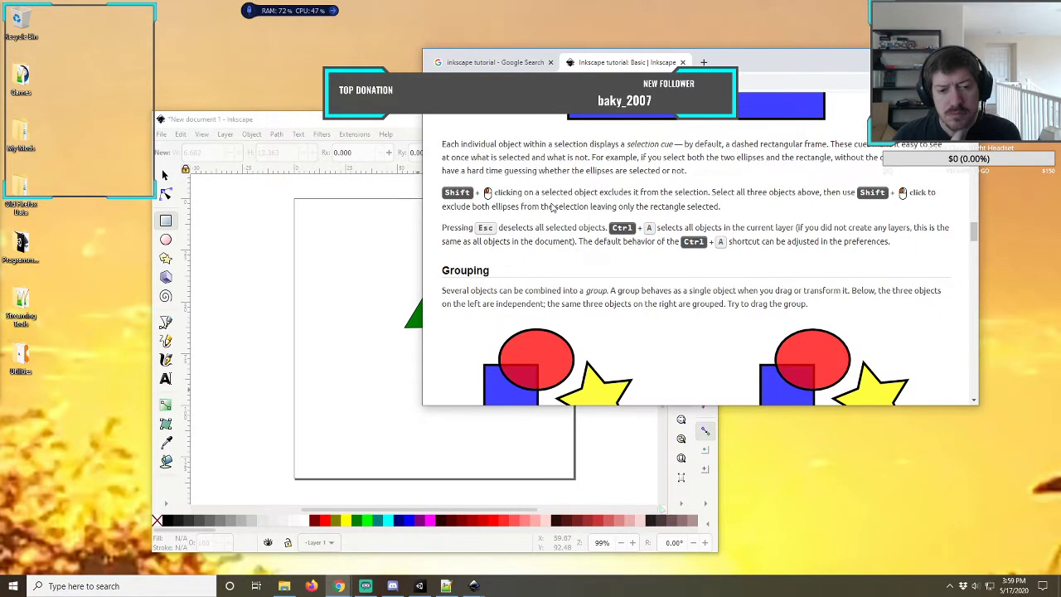
pyautogui.scroll(-1, 553, 208)
pyautogui.scroll(-2, 554, 208)
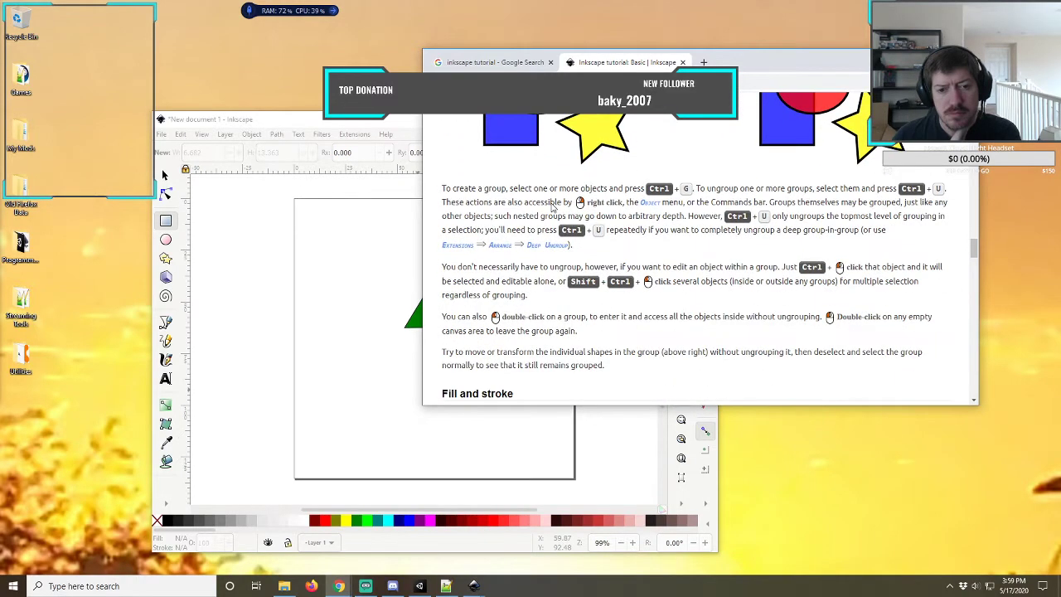
pyautogui.scroll(-2, 554, 208)
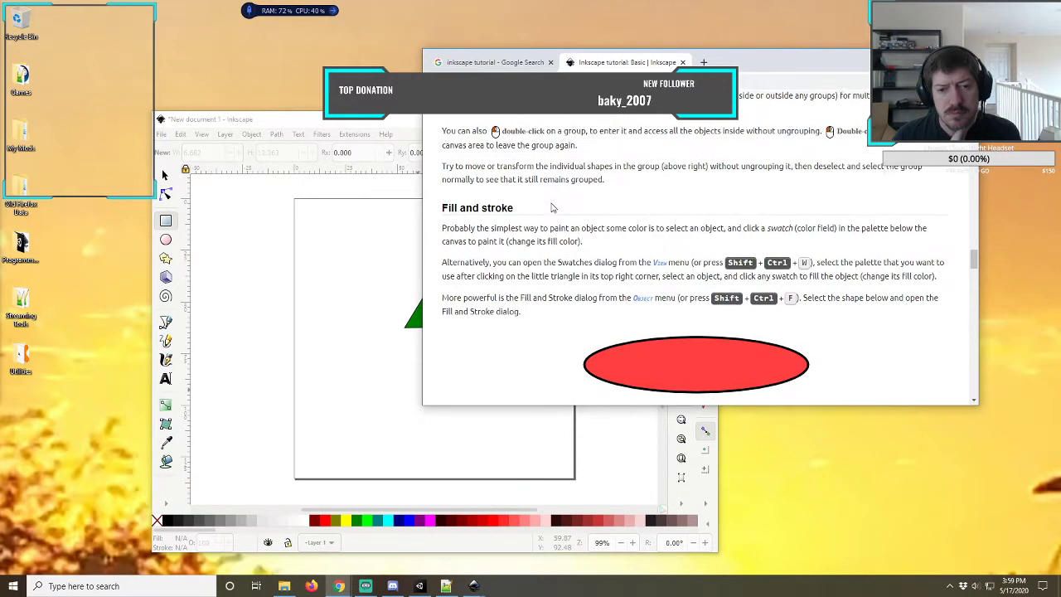
pyautogui.scroll(-2, 553, 205)
pyautogui.scroll(-5, 552, 203)
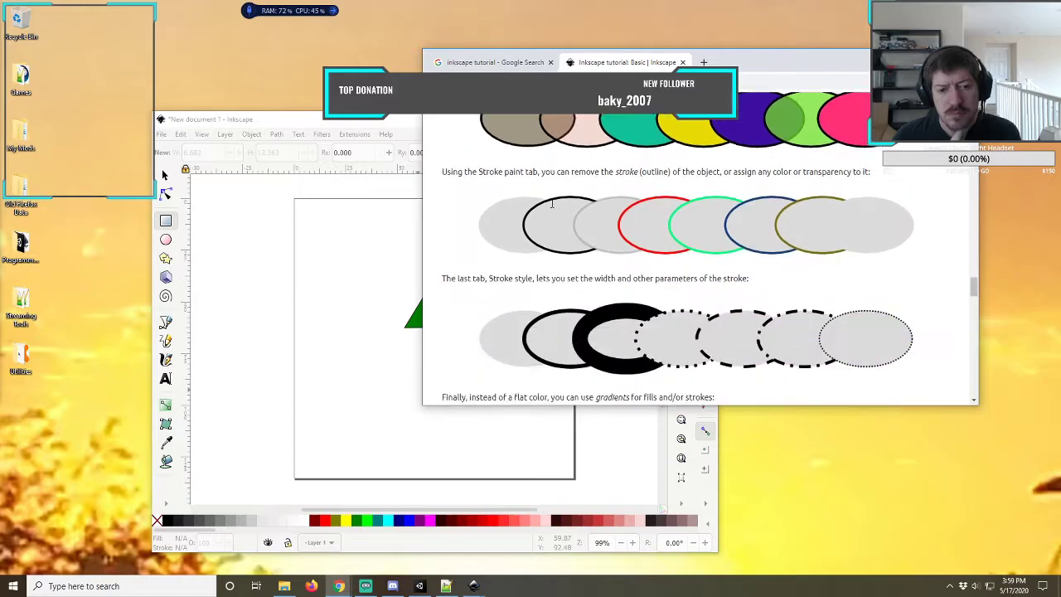
pyautogui.scroll(-2, 552, 206)
pyautogui.scroll(-3, 552, 207)
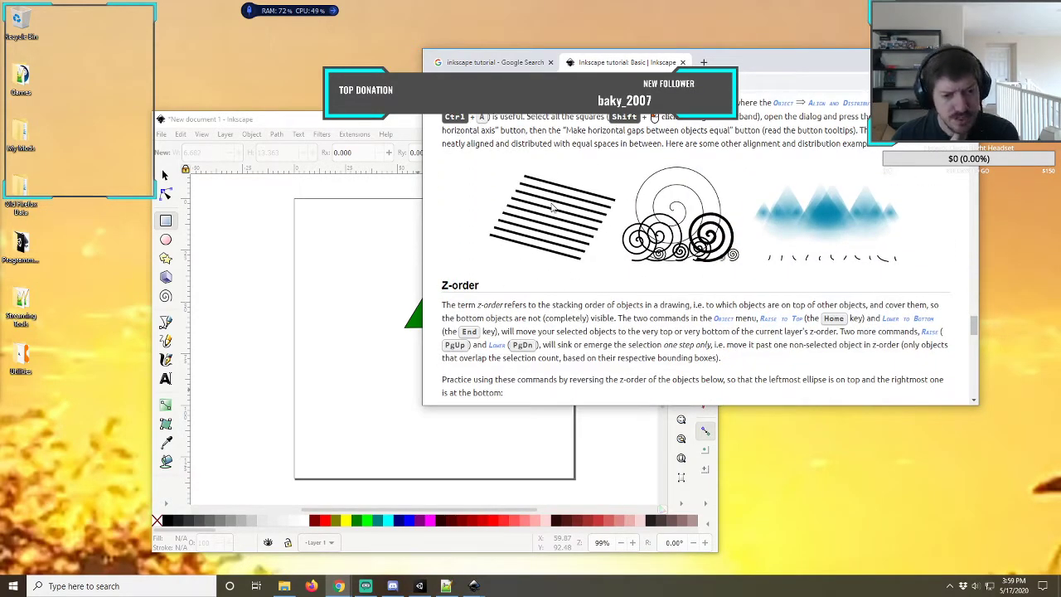
# - Go back to the tutorial's Creating shapes section and read how to use the Rectangle tool
pyautogui.scroll(15, 552, 207)
pyautogui.scroll(10, 552, 207)
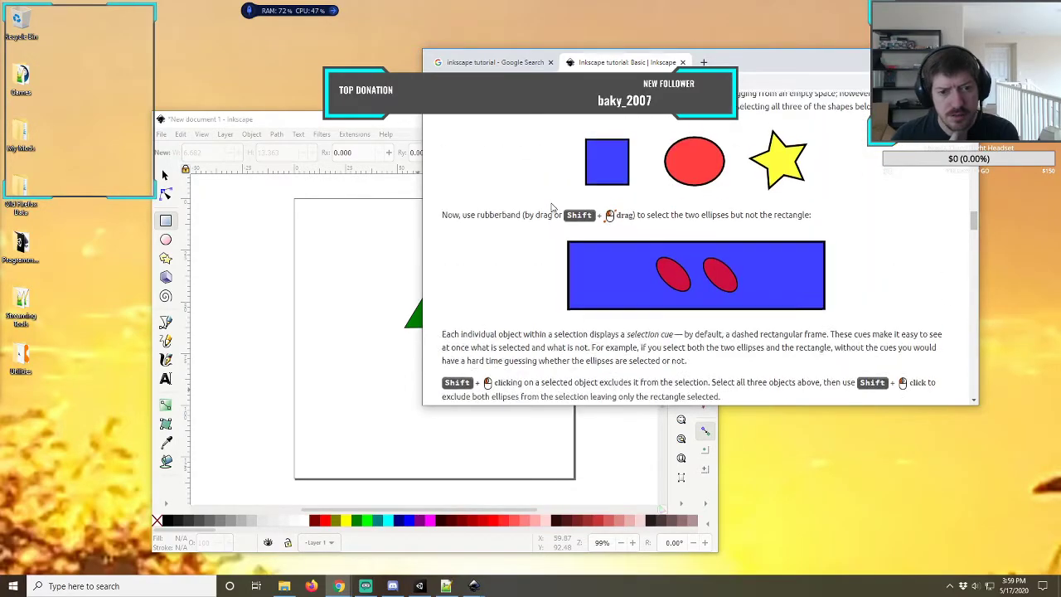
pyautogui.scroll(5, 552, 203)
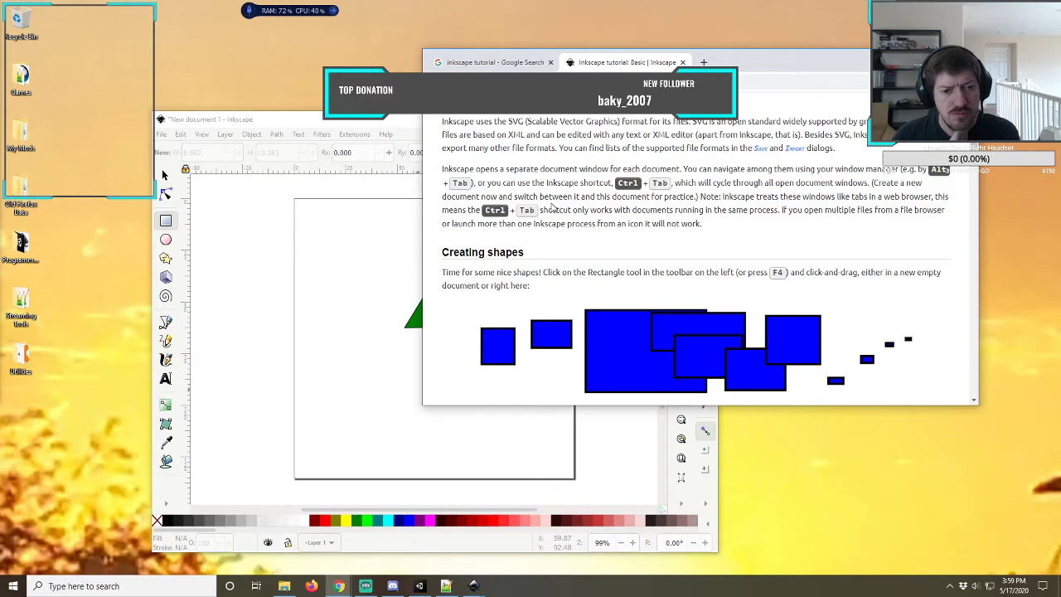
pyautogui.scroll(-1, 552, 205)
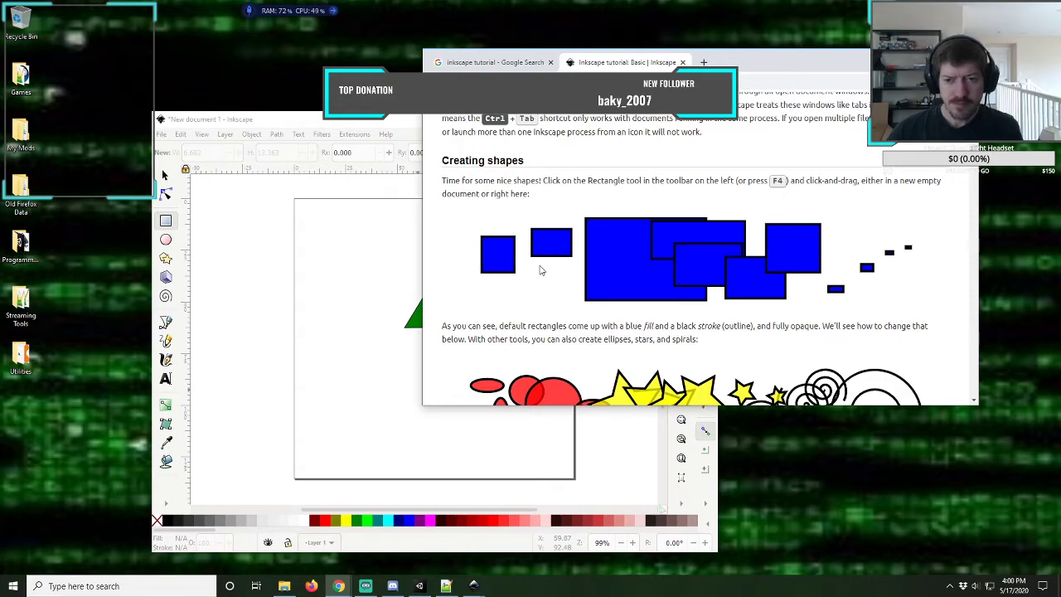
# - Switch to the Inkscape drawing and delete the green triangle
pyautogui.click(340, 124)
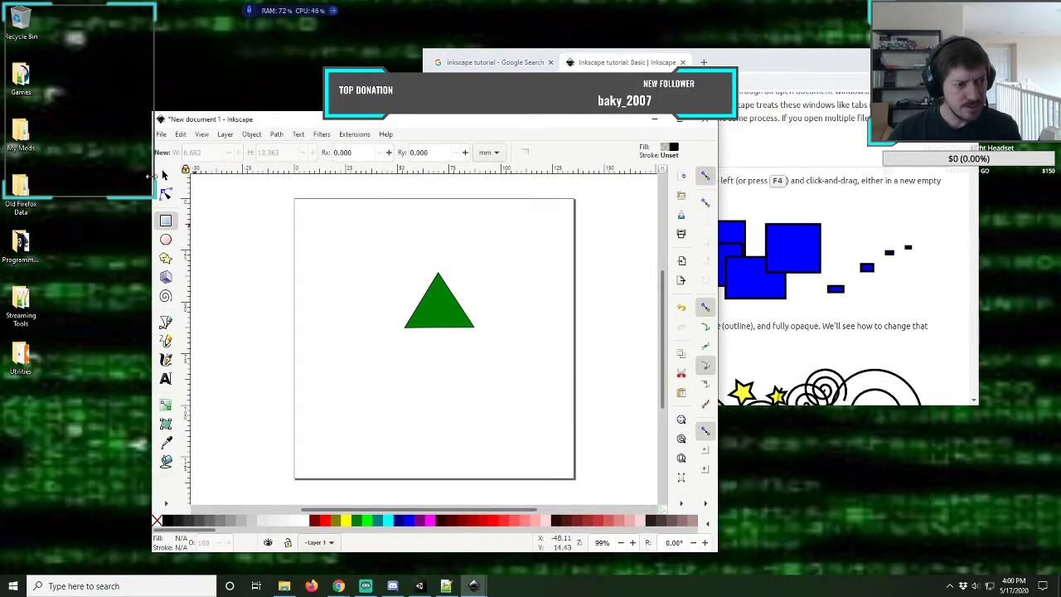
pyautogui.click(165, 175)
pyautogui.click(439, 308)
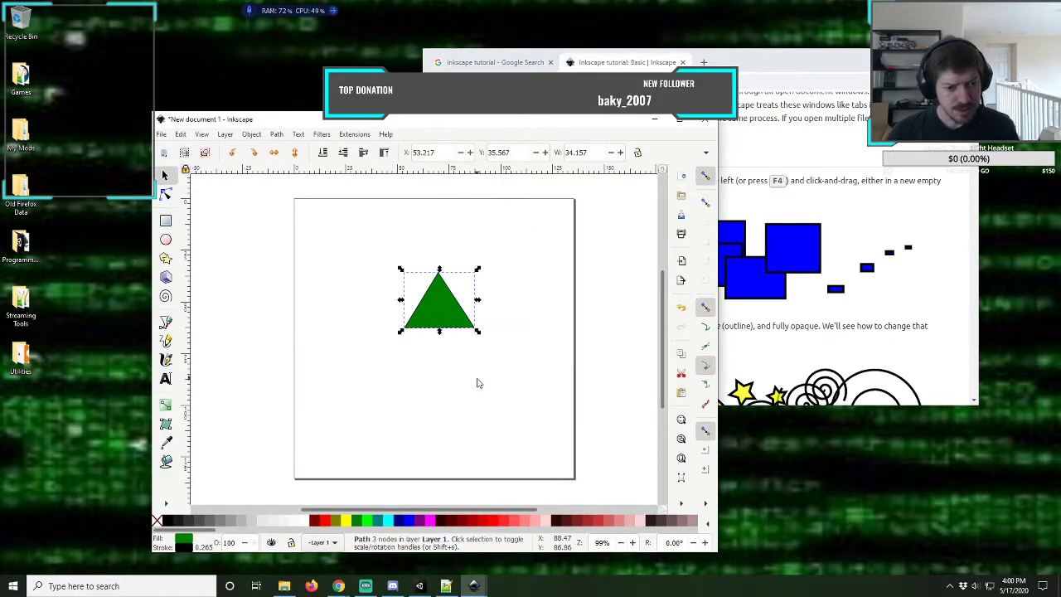
pyautogui.press('Delete')
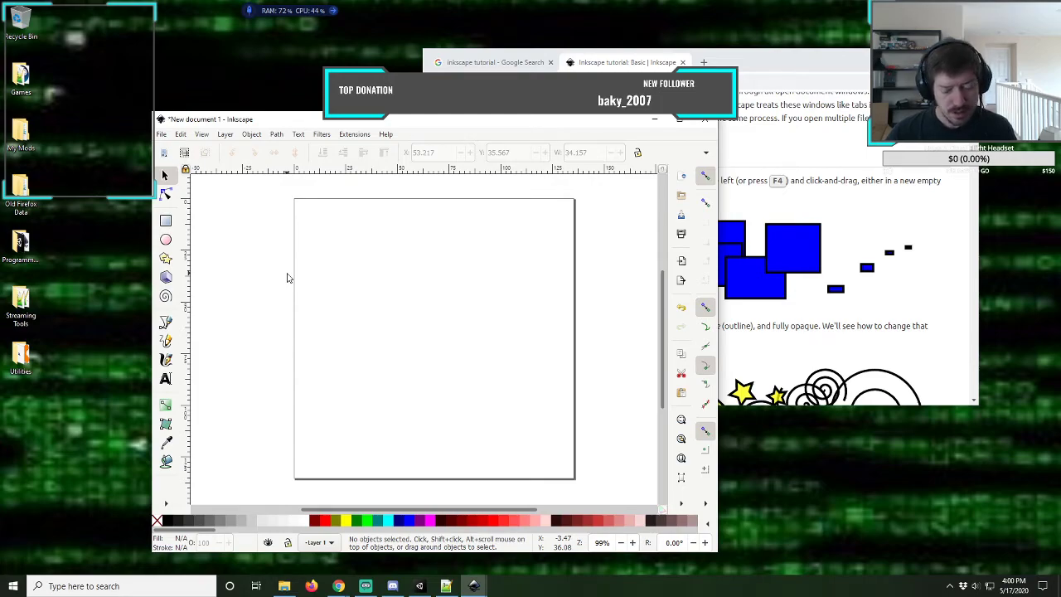
# - Draw a rectangle slightly above and left of the page's centre and narrow it to about 3.7 by 14.4 mm
pyautogui.click(165, 222)
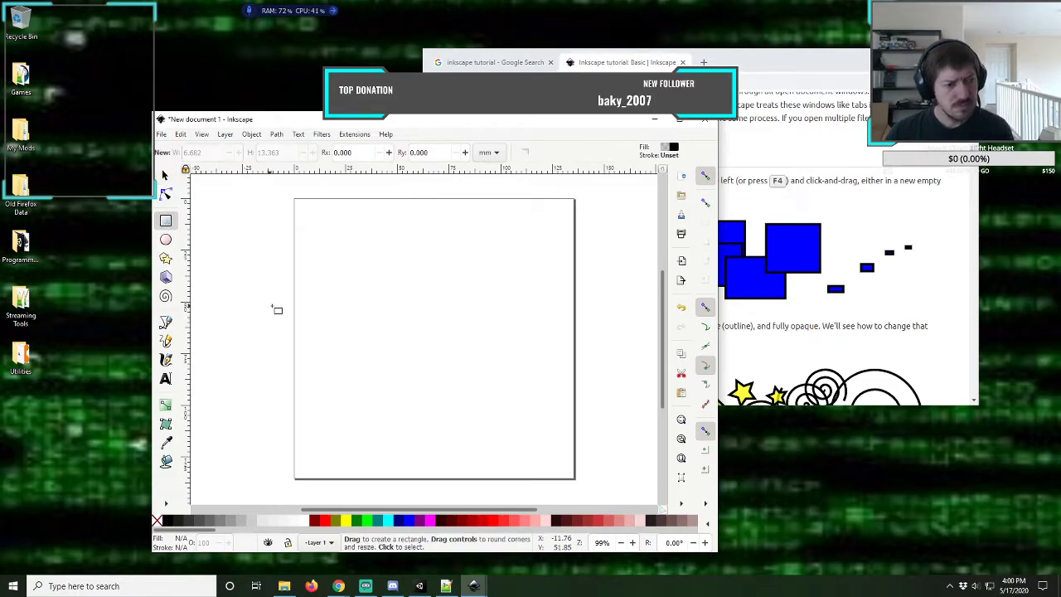
pyautogui.moveTo(400, 301); pyautogui.dragTo(440, 340)
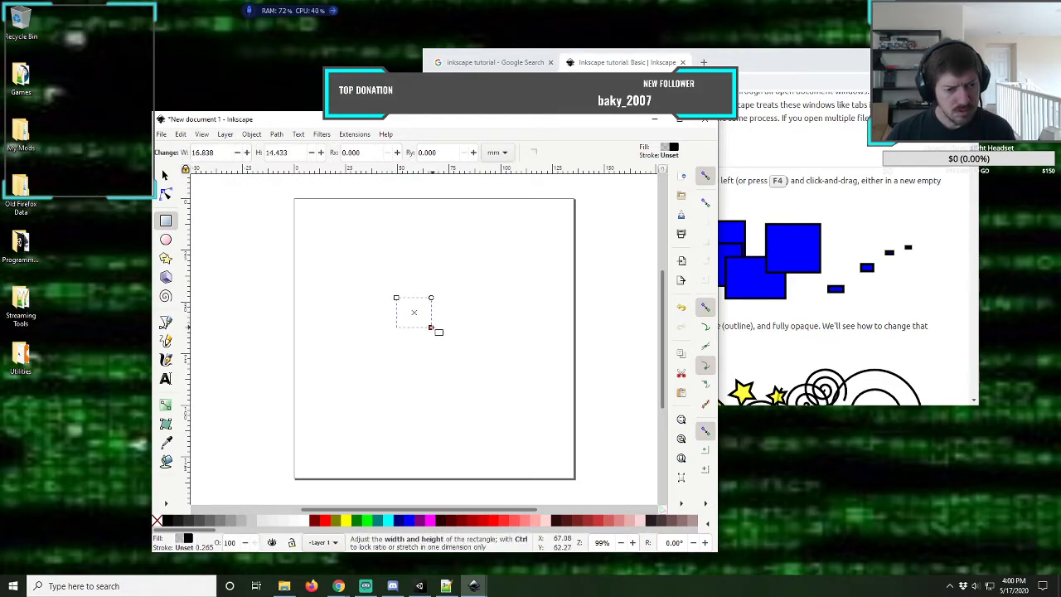
pyautogui.moveTo(431, 328); pyautogui.dragTo(415, 332)
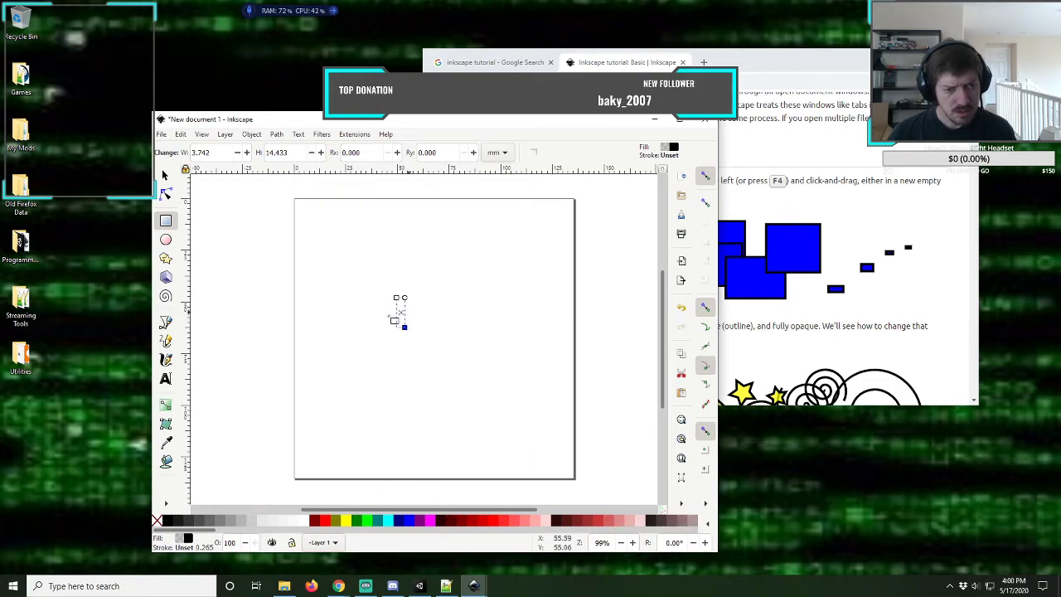
# - Move the Inkscape window away from the tutorial page and bring the Creating shapes section to the front
pyautogui.moveTo(592, 125); pyautogui.dragTo(458, 66)
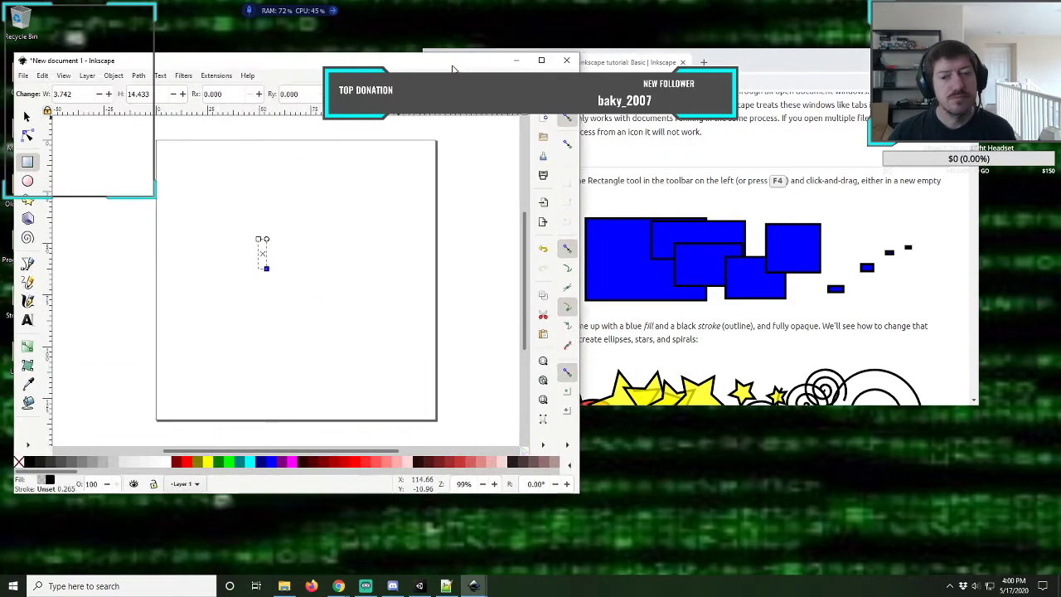
pyautogui.click(849, 69)
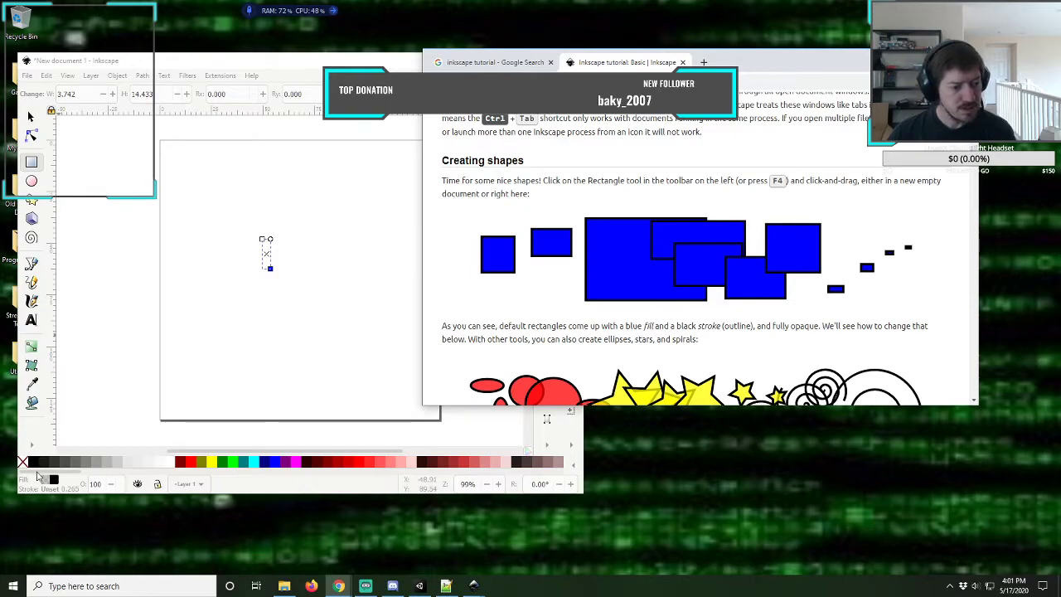
# - Return to Inkscape and open the flat-colour fill settings of the narrow rectangle
pyautogui.click(280, 120)
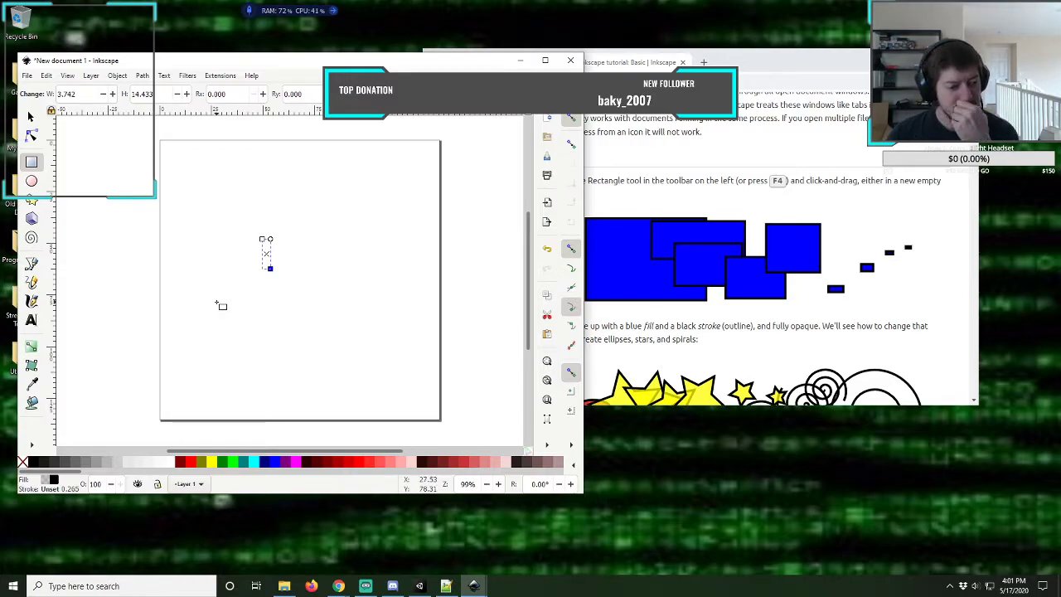
pyautogui.click(49, 489)
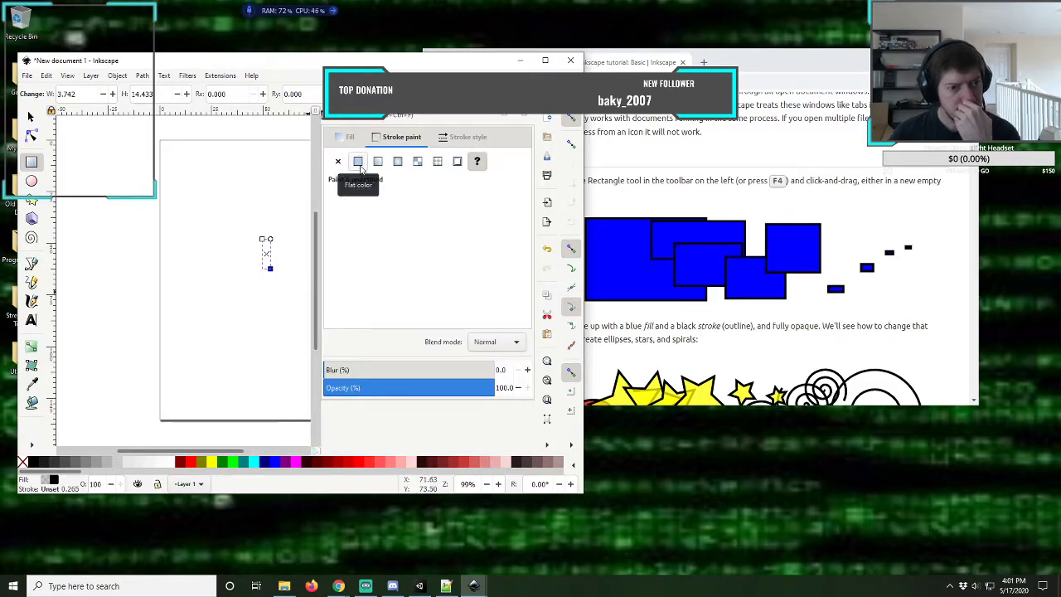
pyautogui.click(349, 137)
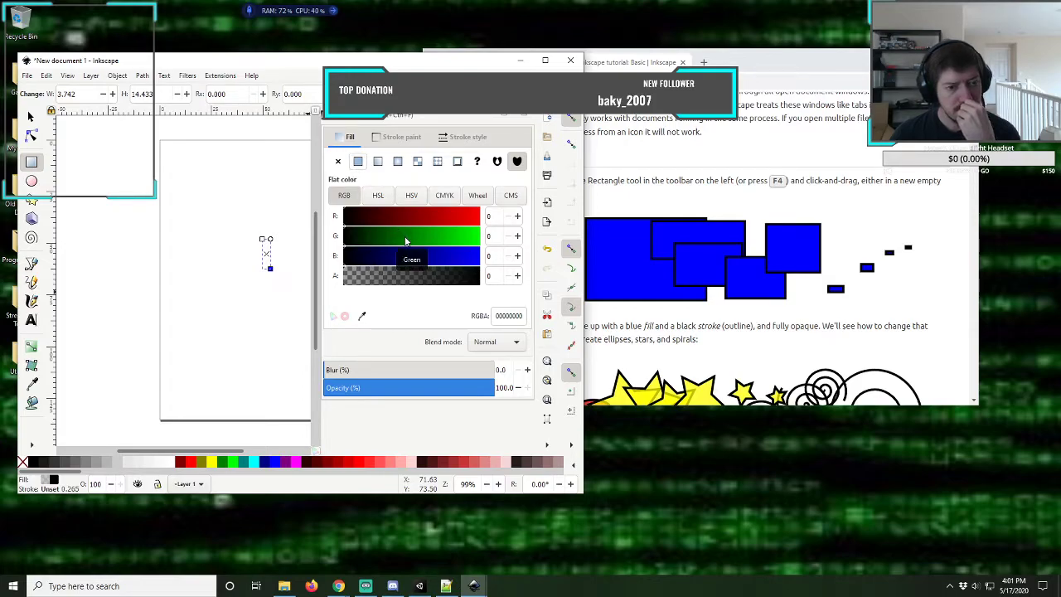
# - Switch to the browser, search Google for "rgb brown" in a new tab, and shift the window away from the Inkscape drawing
pyautogui.click(338, 586)
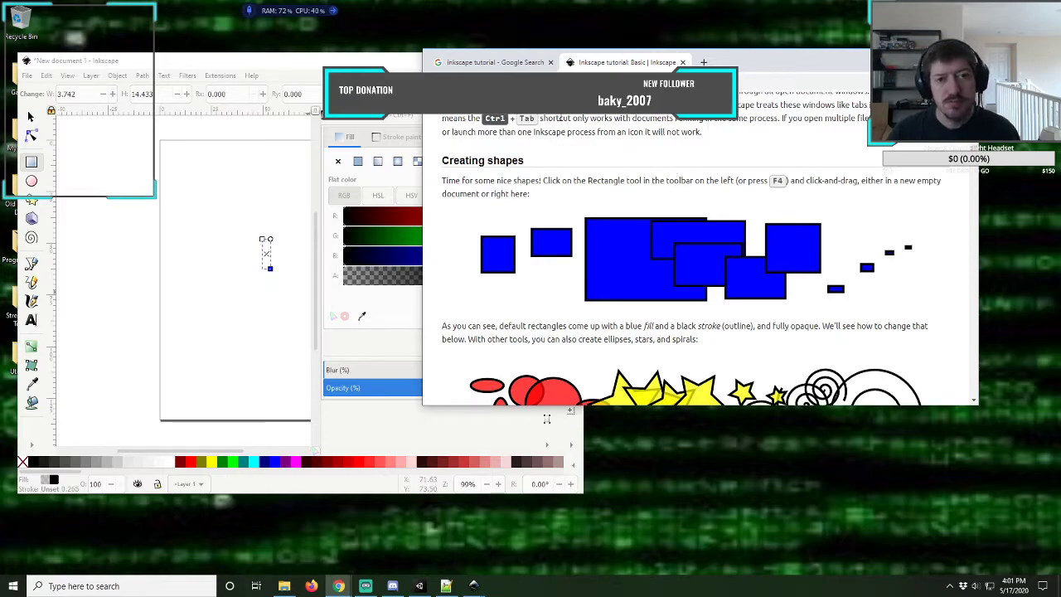
pyautogui.click(703, 62)
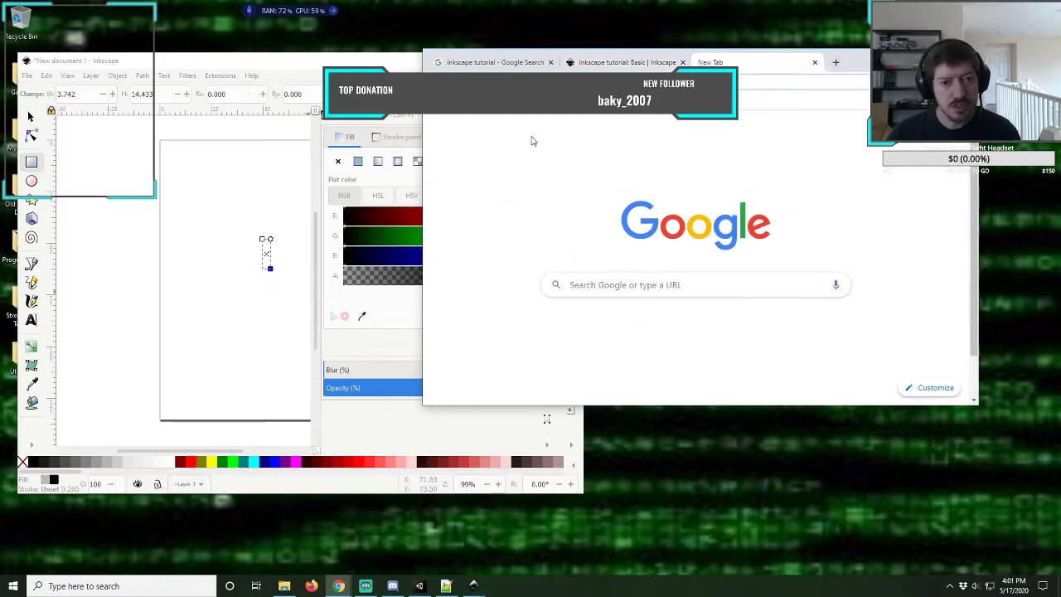
pyautogui.click(603, 336)
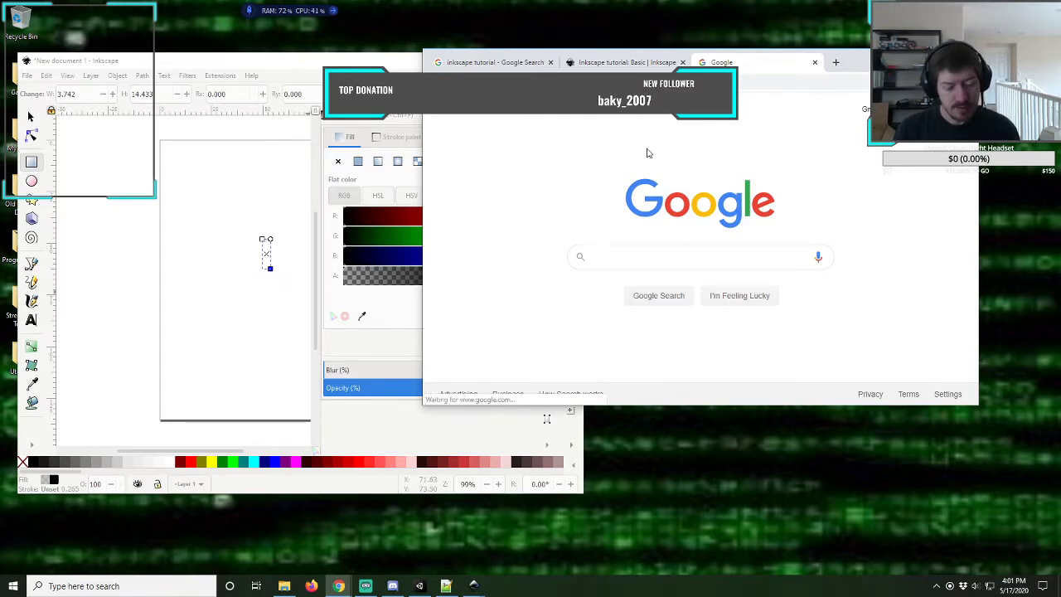
pyautogui.write('rg')
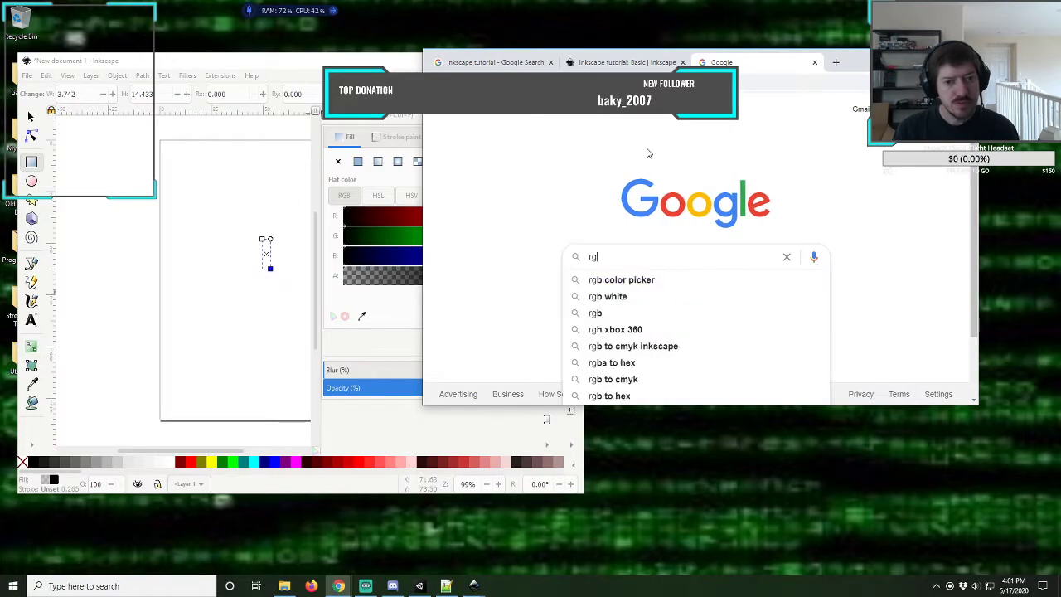
pyautogui.write('b brown')
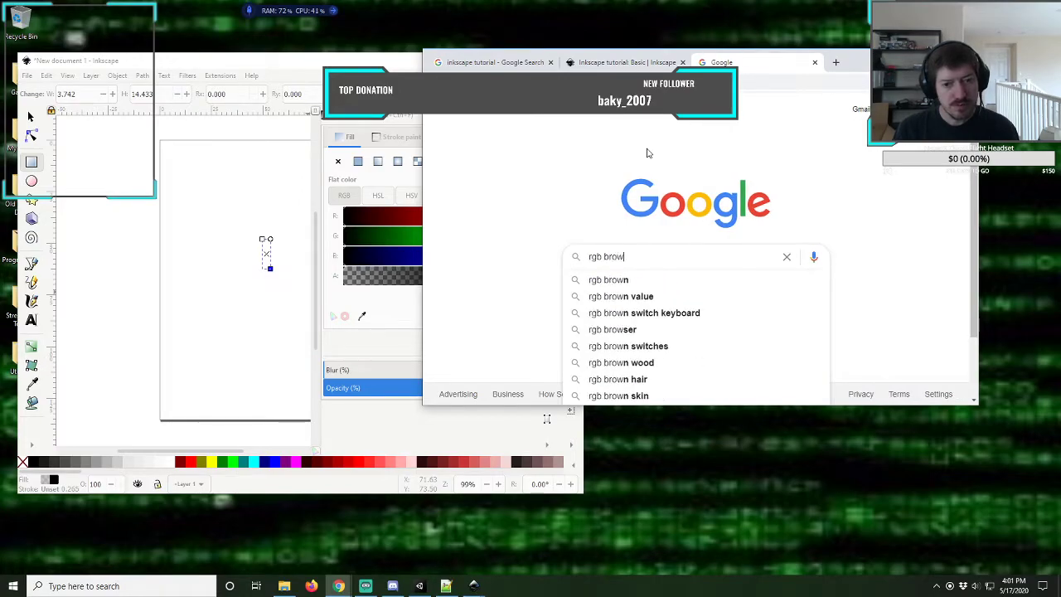
pyautogui.press('Return')
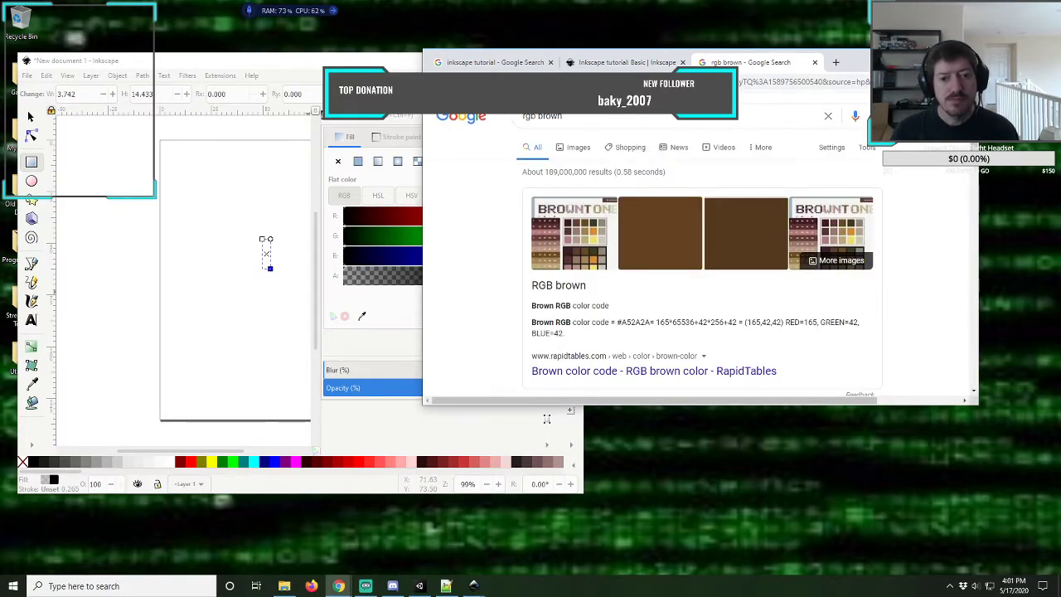
pyautogui.moveTo(846, 56); pyautogui.dragTo(937, 58)
# - Return to Inkscape and set the narrow rectangle's flat fill colour to the hex code A52A2A
pyautogui.click(350, 143)
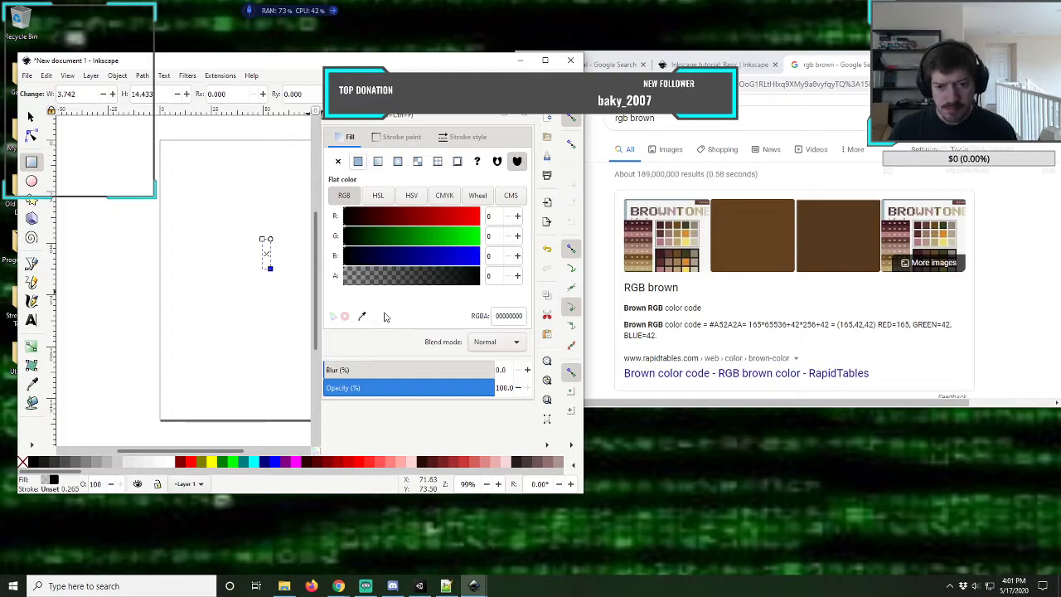
pyautogui.click(511, 315)
pyautogui.doubleClick(511, 315)
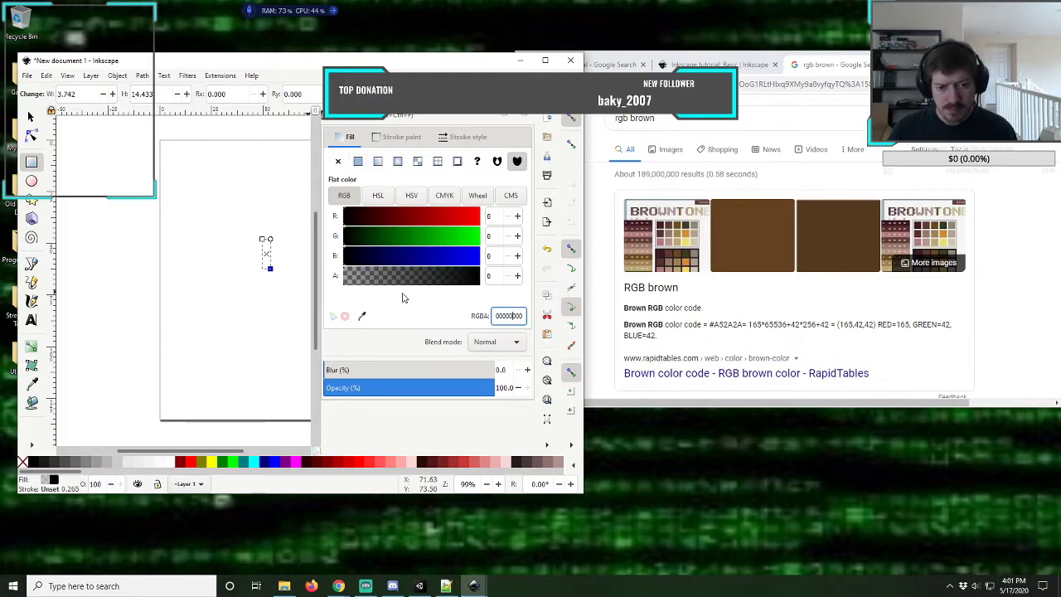
pyautogui.doubleClick(505, 315)
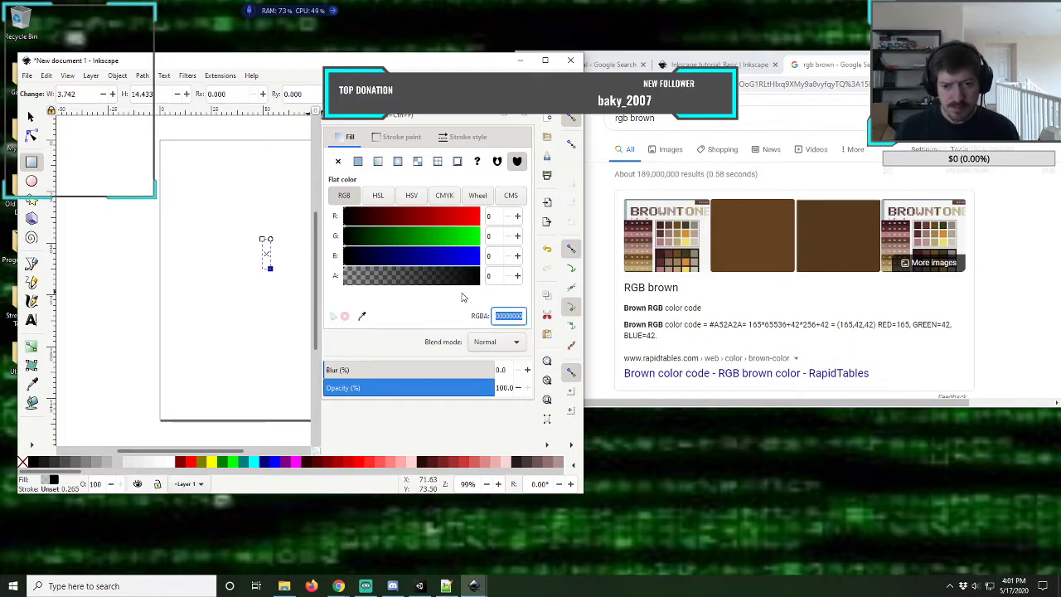
pyautogui.write('A')
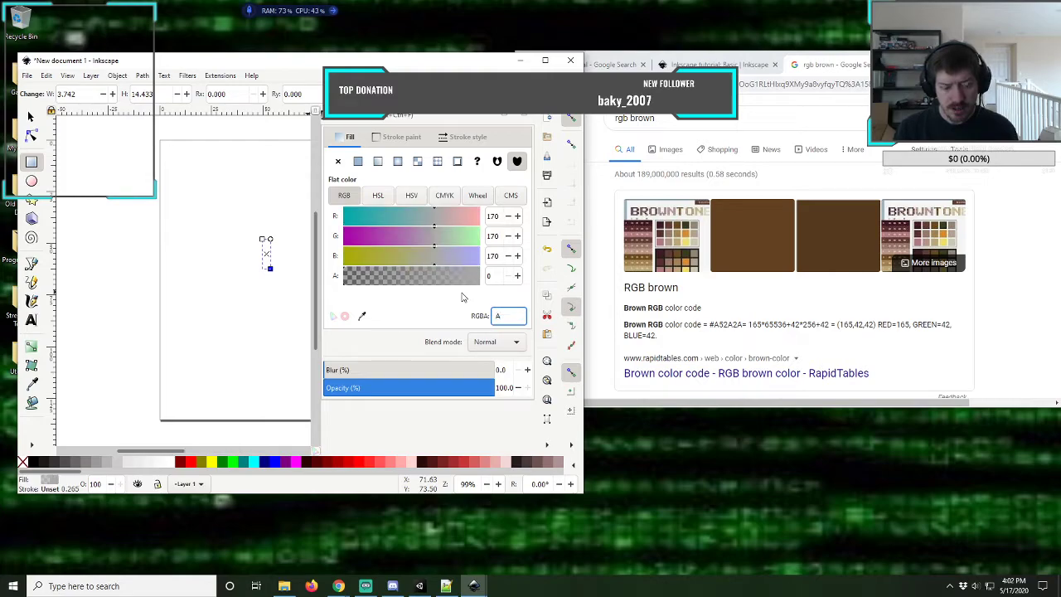
pyautogui.write('52')
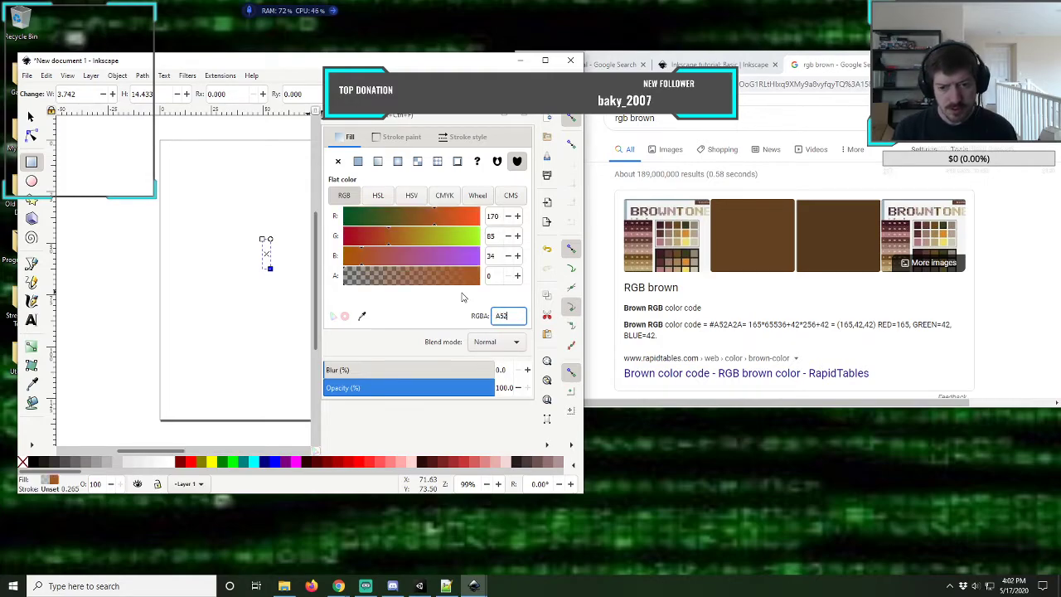
pyautogui.write('A2')
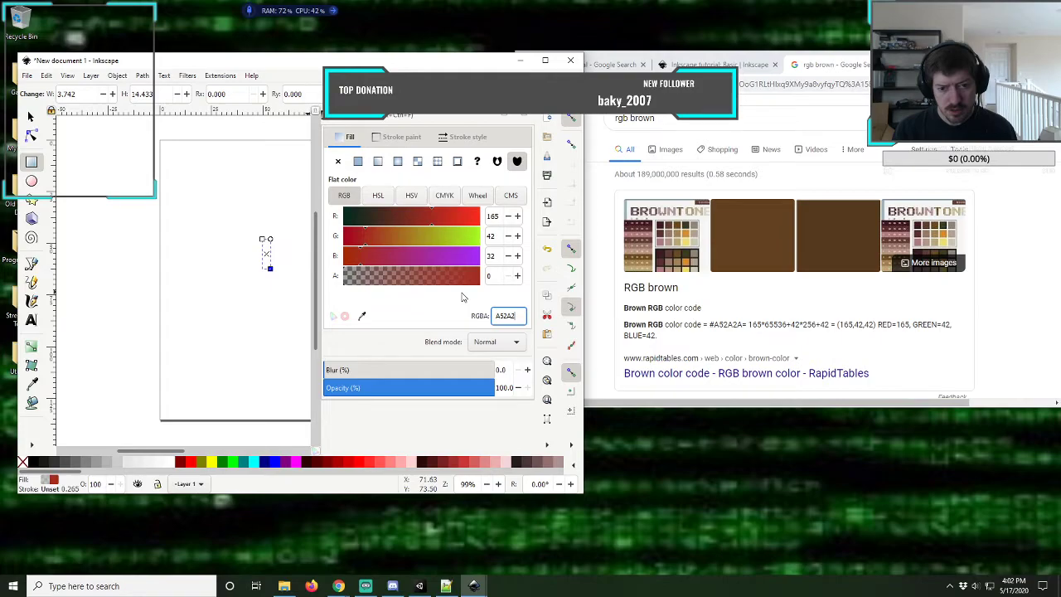
pyautogui.write('A')
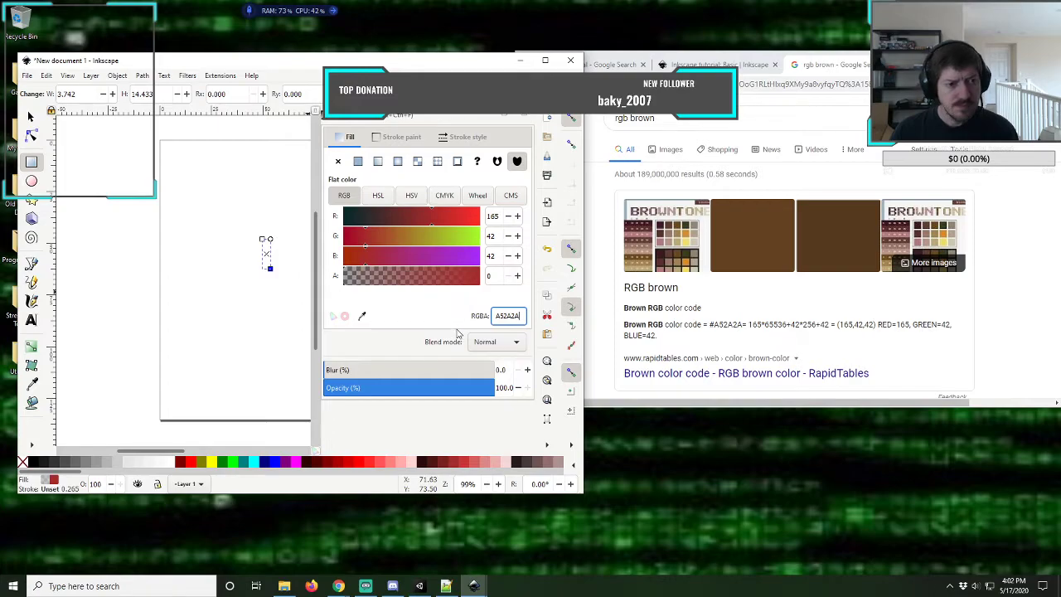
pyautogui.click(357, 161)
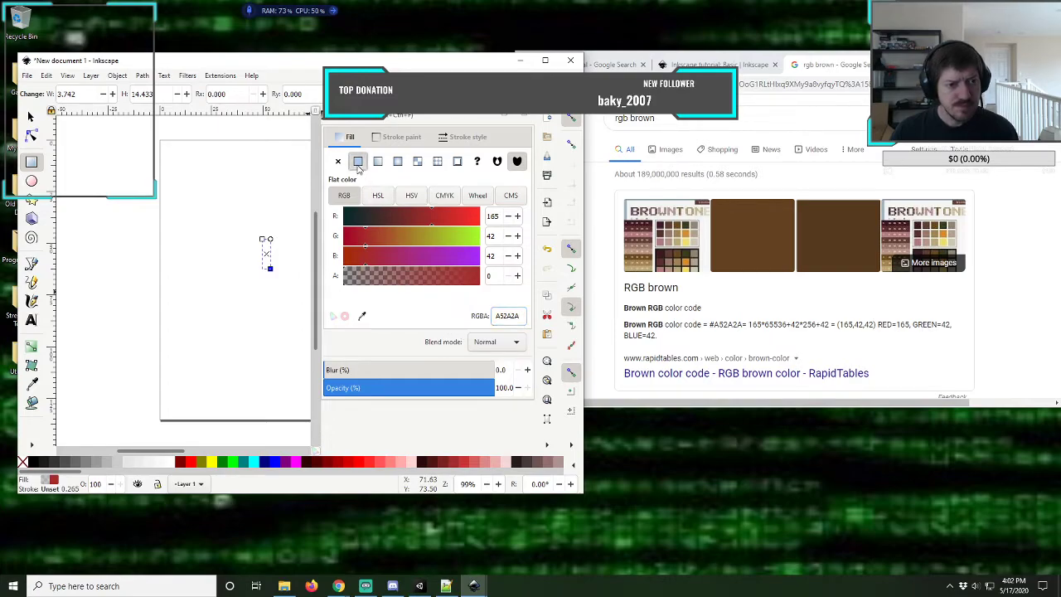
# - Give the narrow rectangle a flat black stroke, bring up its stroke style options, and close the Fill and Stroke settings
pyautogui.click(404, 139)
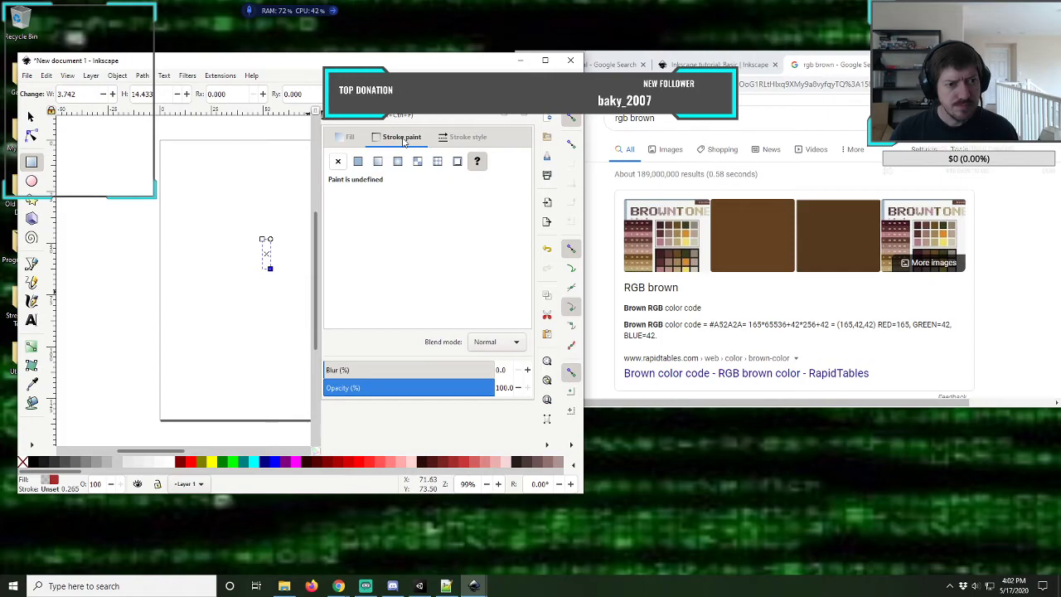
pyautogui.click(358, 161)
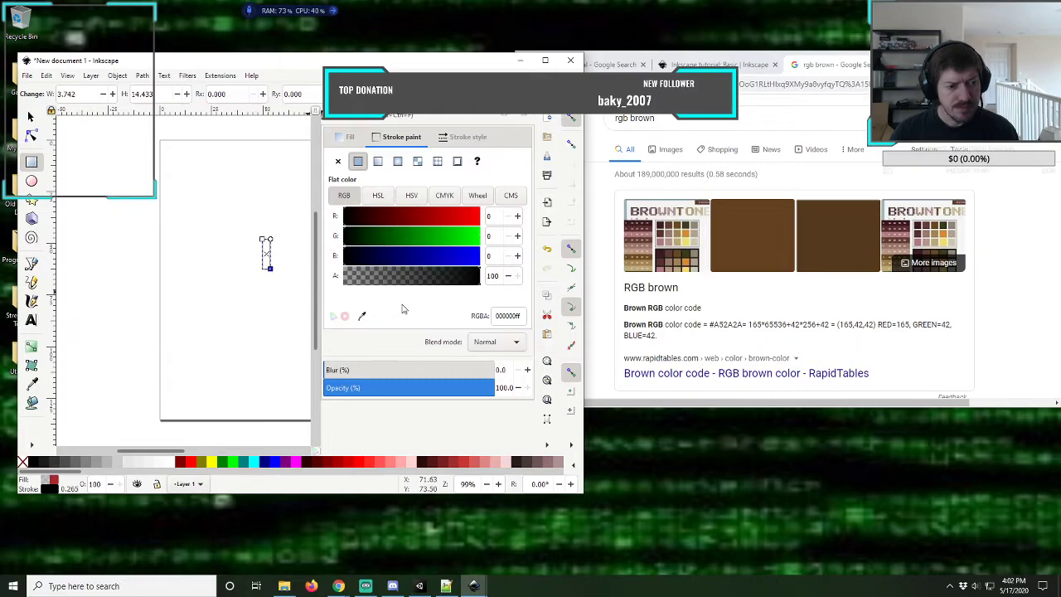
pyautogui.click(470, 138)
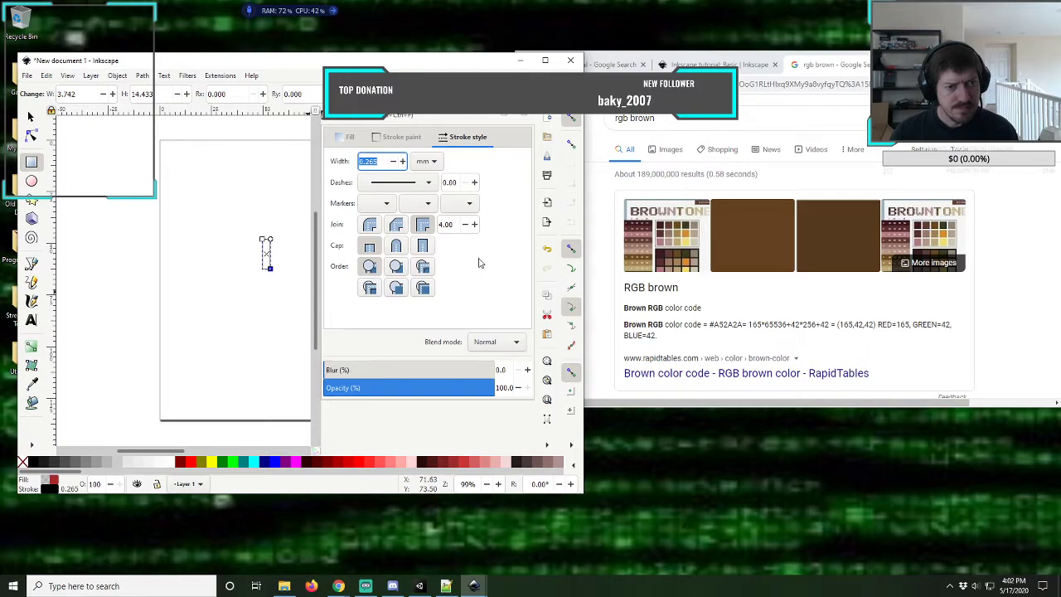
pyautogui.click(525, 119)
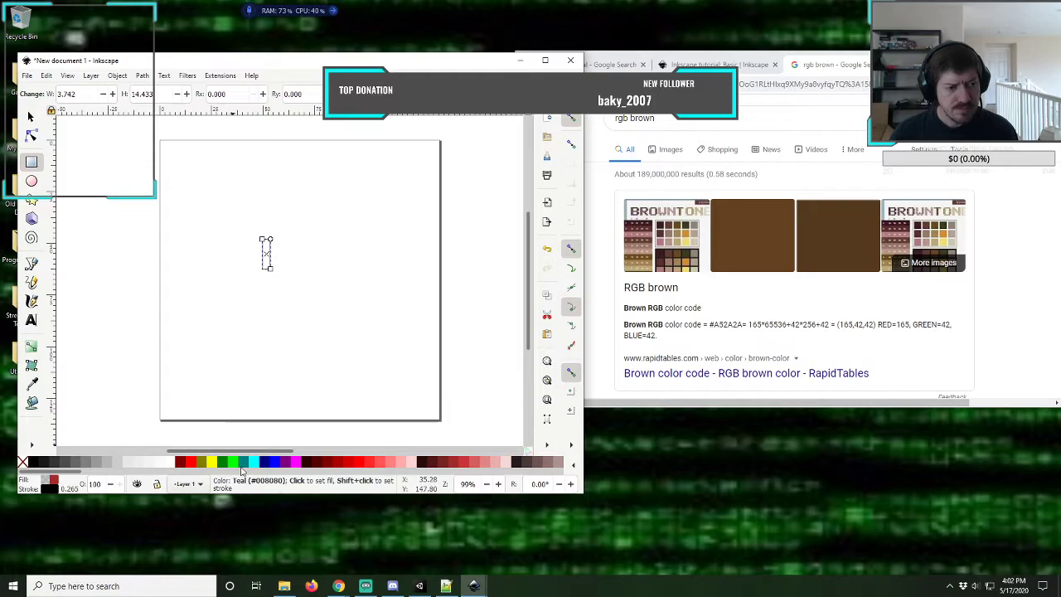
# - Try to fill the narrow rectangle's interior with the Paint Bucket and open the resulting shape's fill settings
pyautogui.click(33, 404)
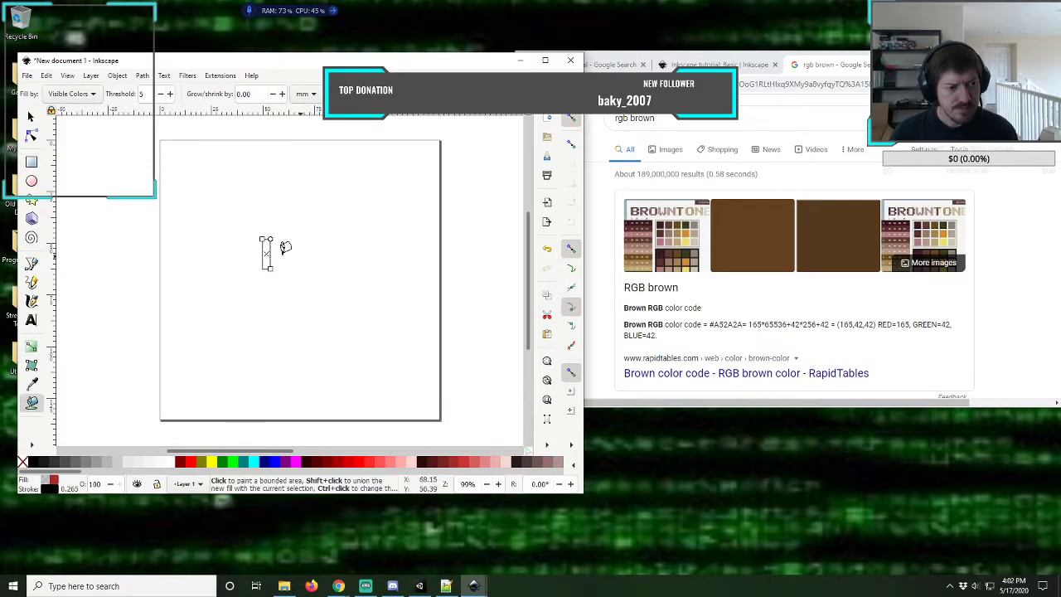
pyautogui.click(267, 252)
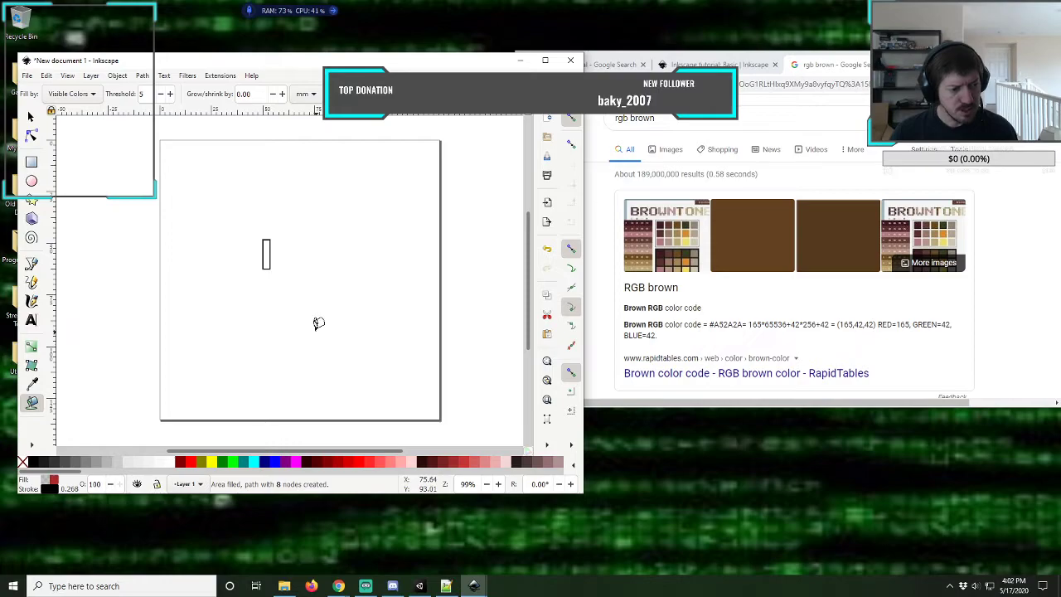
pyautogui.click(53, 482)
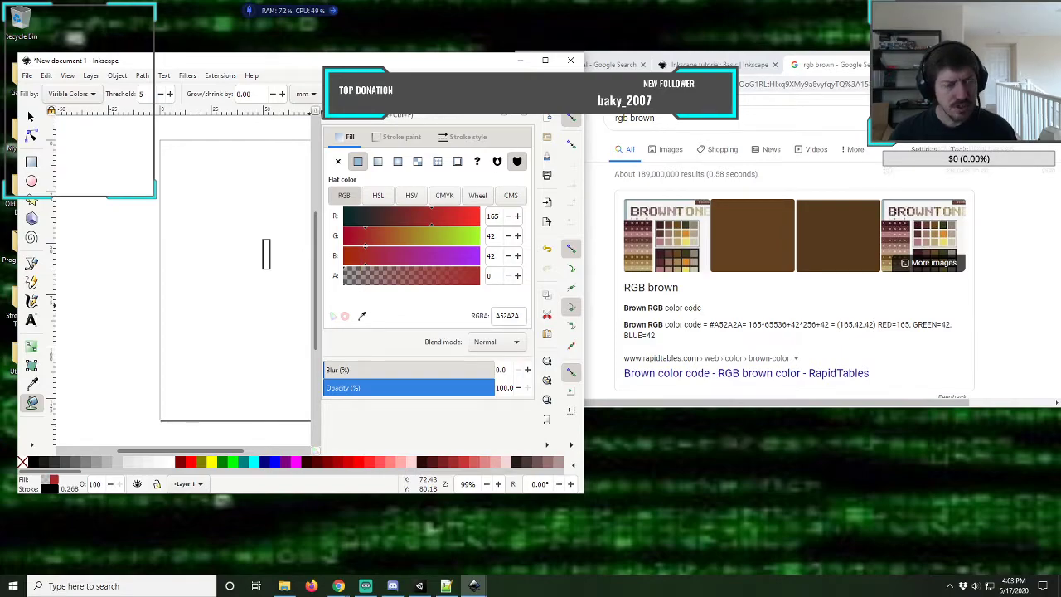
# - Reposition the Inkscape window beside the brown colour search results and close the Fill and Stroke settings
pyautogui.moveTo(452, 68); pyautogui.dragTo(568, 217)
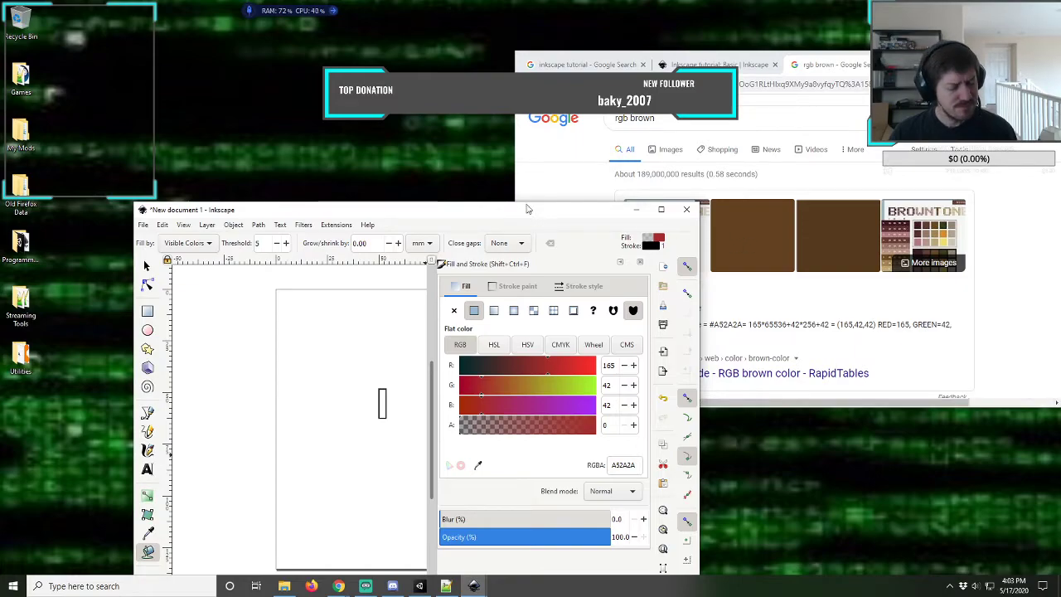
pyautogui.moveTo(533, 217); pyautogui.dragTo(482, 84)
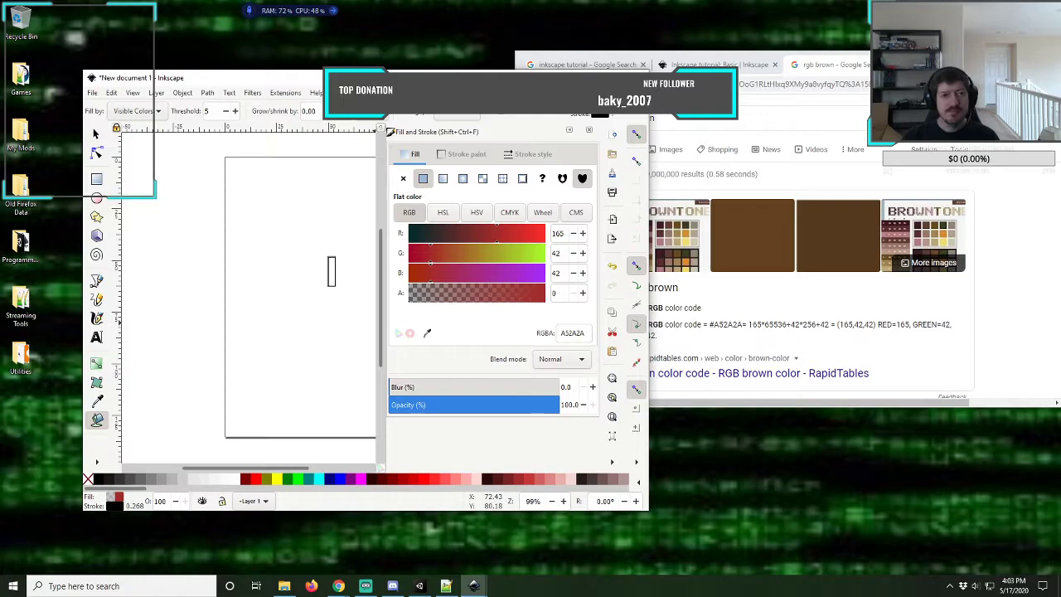
pyautogui.moveTo(208, 78); pyautogui.dragTo(176, 80)
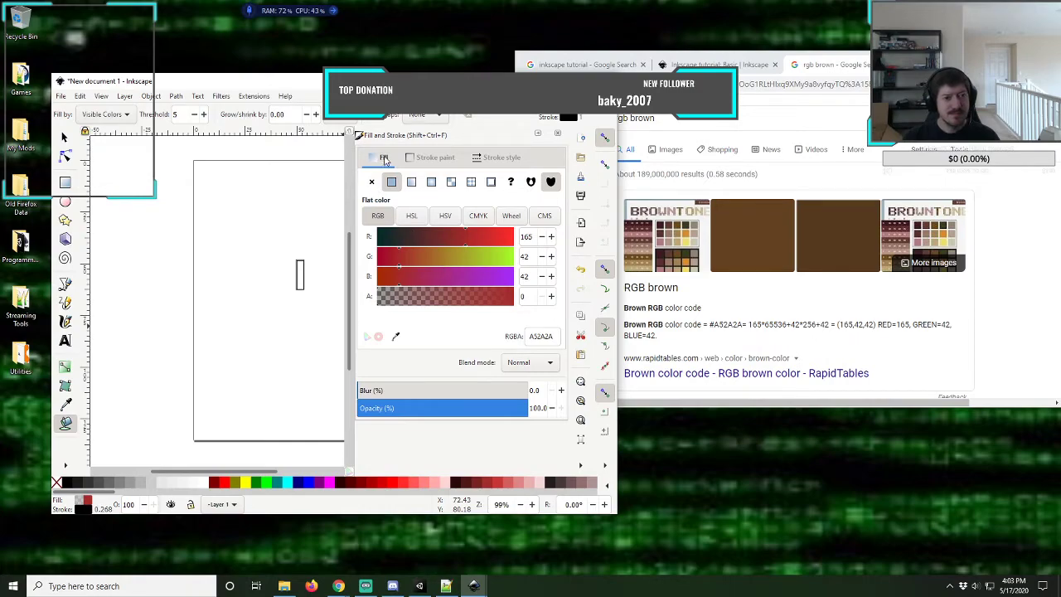
pyautogui.click(560, 135)
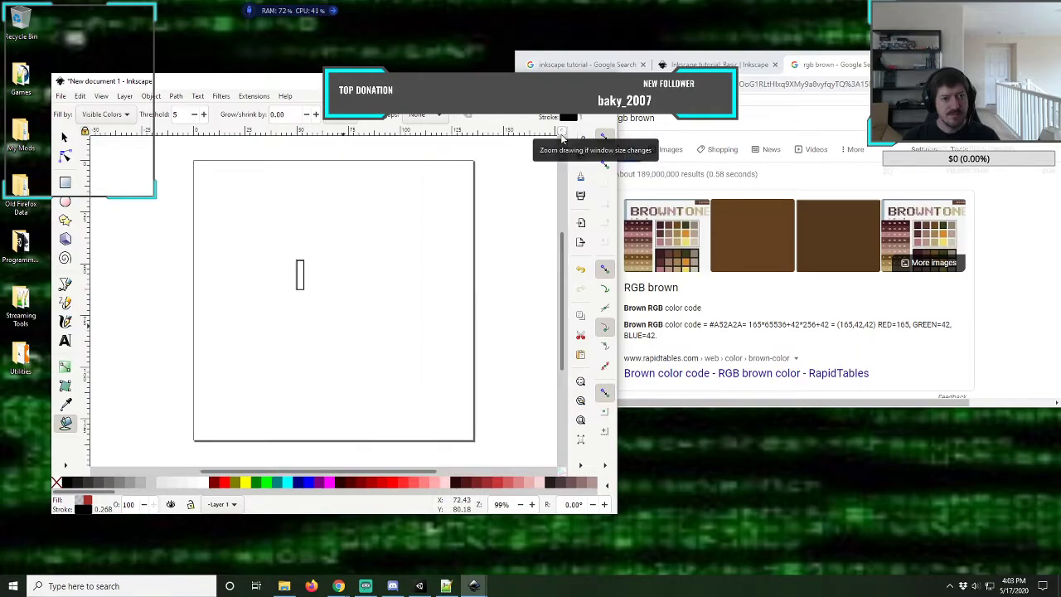
# - Try to fill the narrow rectangle with repeated Paint Bucket fills, including the small gaps between its nested outlines
pyautogui.click(301, 265)
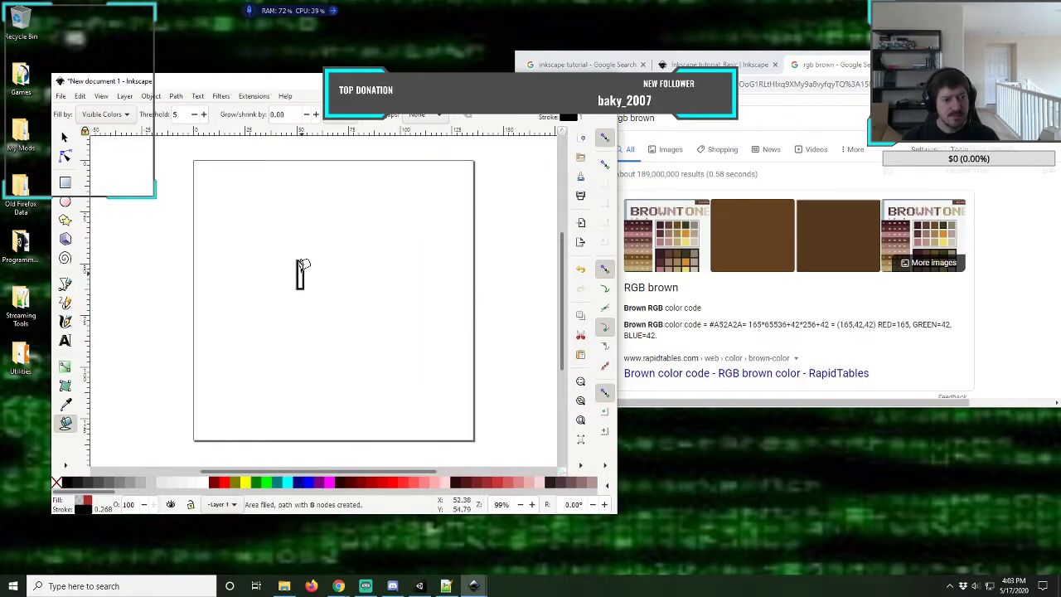
pyautogui.click(301, 266)
pyautogui.click(301, 266)
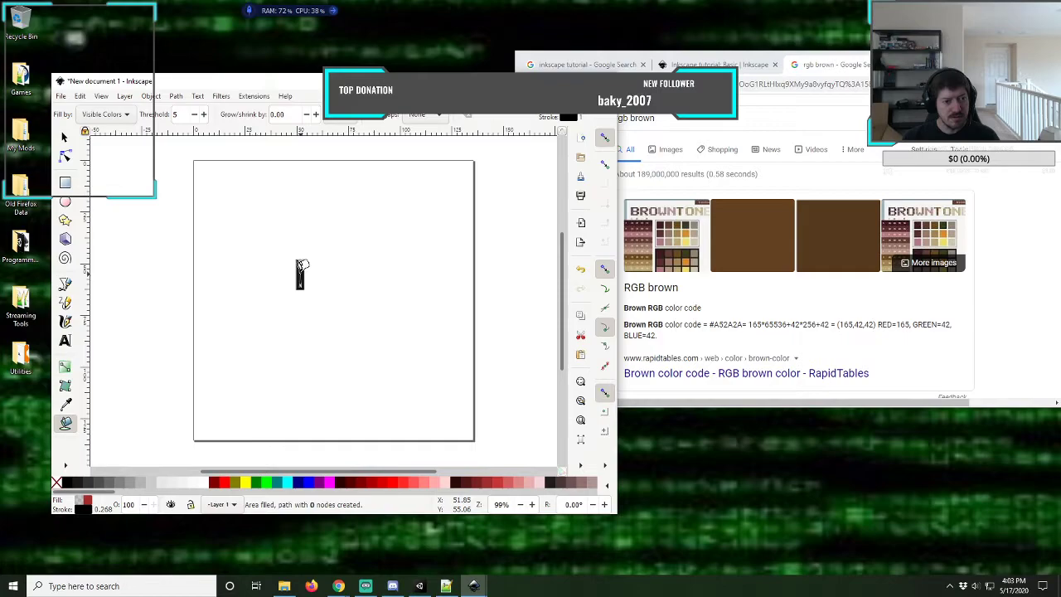
pyautogui.scroll(5, 297, 263)
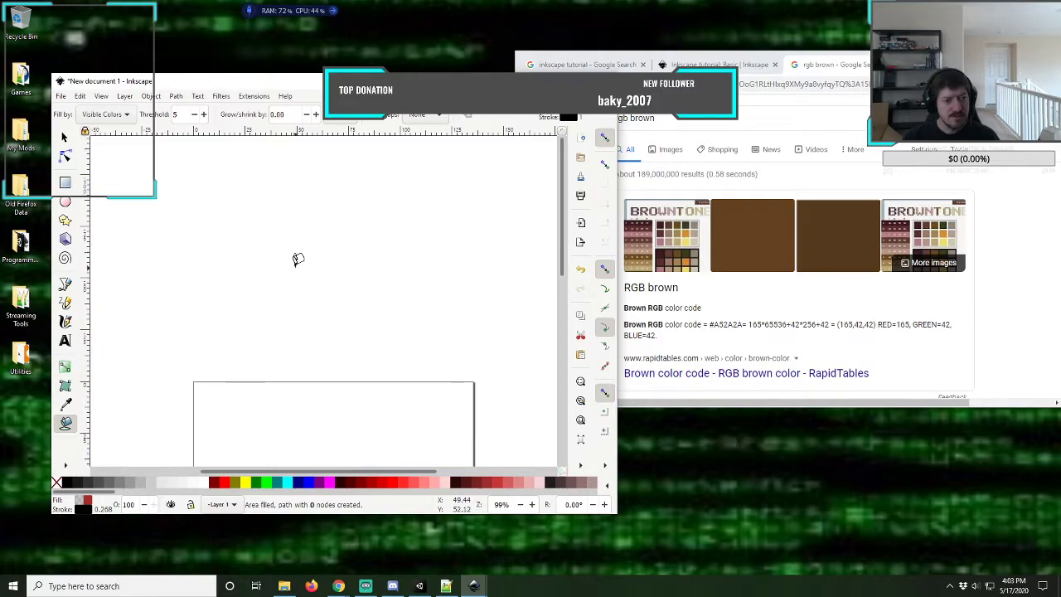
pyautogui.scroll(-6, 297, 260)
pyautogui.scroll(1, 297, 261)
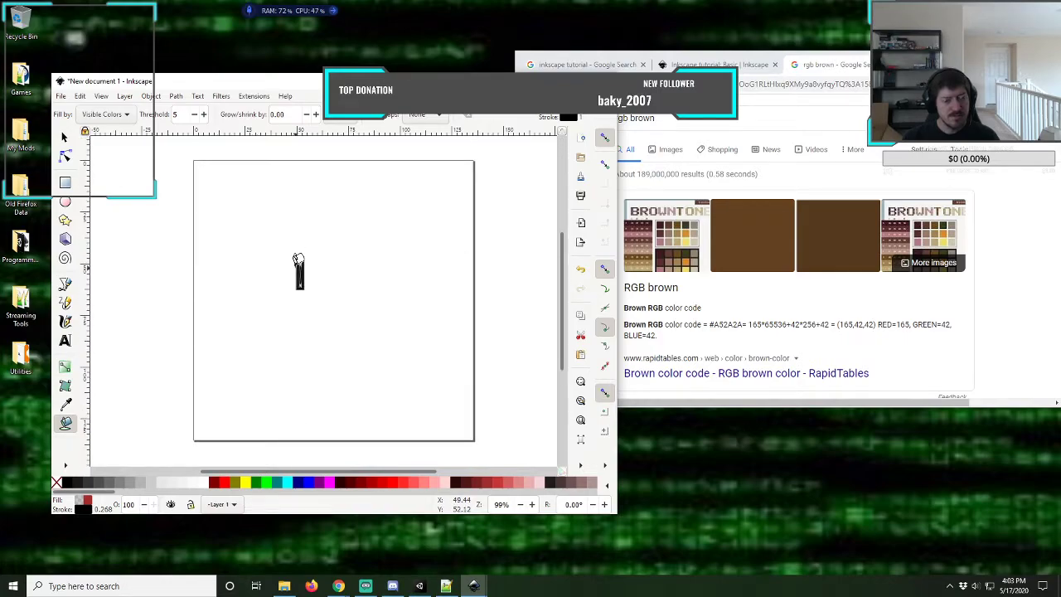
pyautogui.press('+')
pyautogui.press('+')
pyautogui.press('+')
pyautogui.press('+')
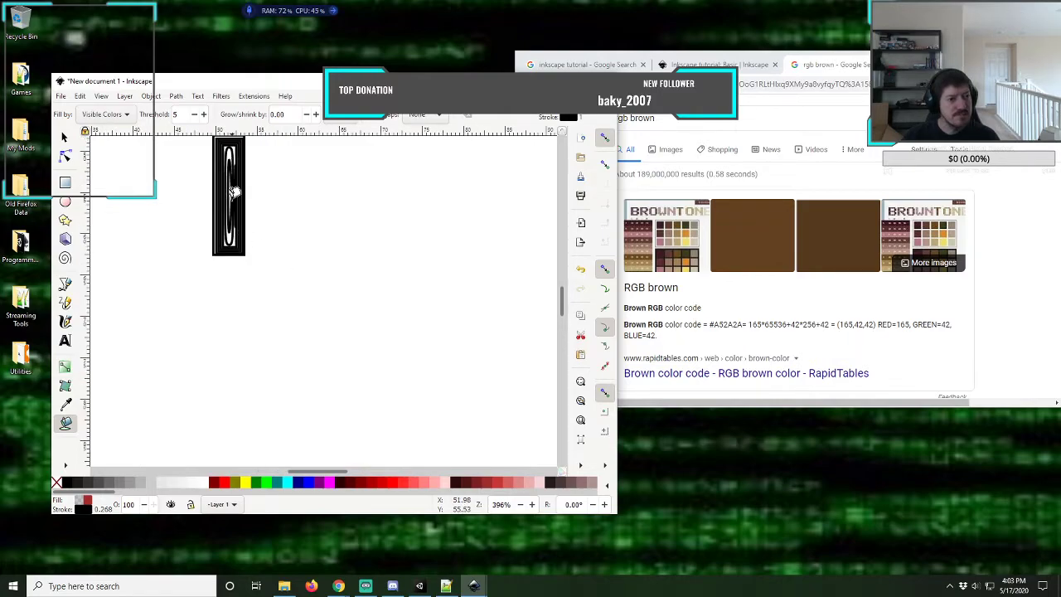
pyautogui.click(233, 232)
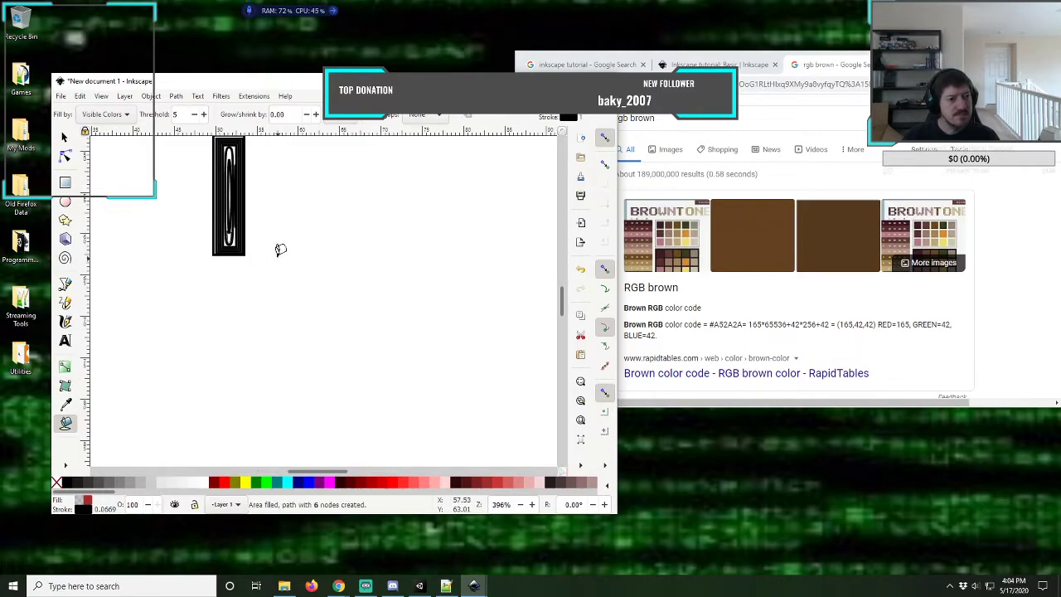
pyautogui.click(239, 229)
# - Undo the Paint Bucket fills inside the rectangle one after another until only its single outline is left
pyautogui.hotkey('ctrl', 'z')
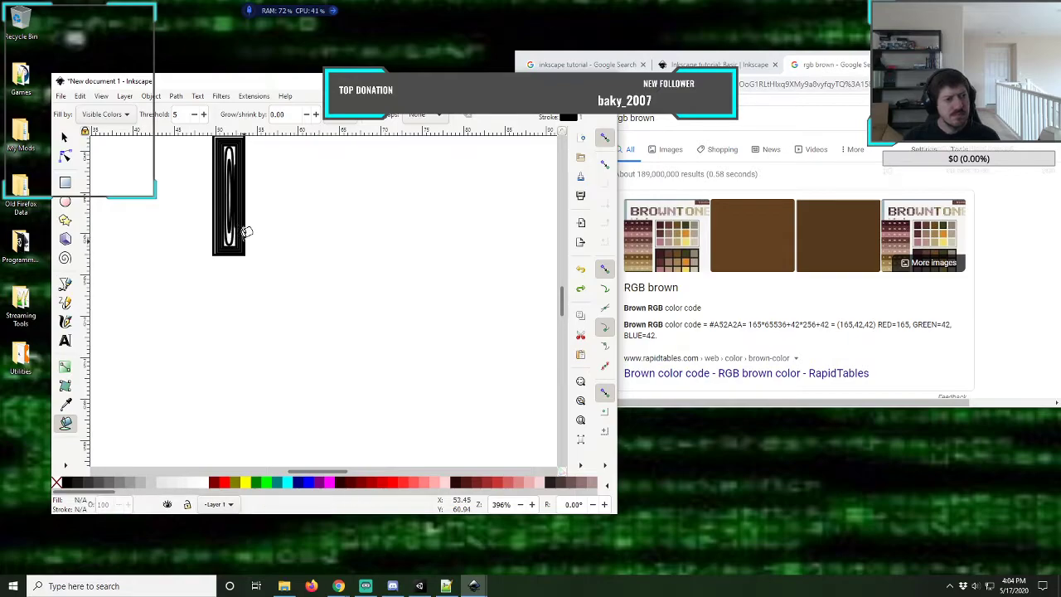
pyautogui.hotkey('ctrl', 'z')
pyautogui.hotkey('ctrl', 'z')
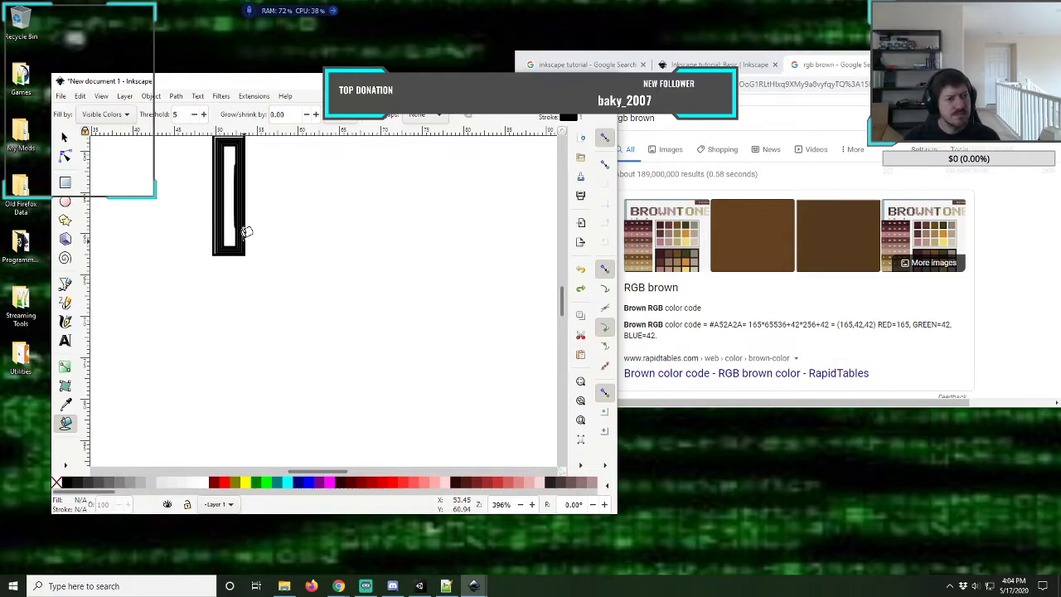
pyautogui.hotkey('ctrl', 'z')
pyautogui.hotkey('ctrl', 'z')
pyautogui.hotkey('ctrl', 'z')
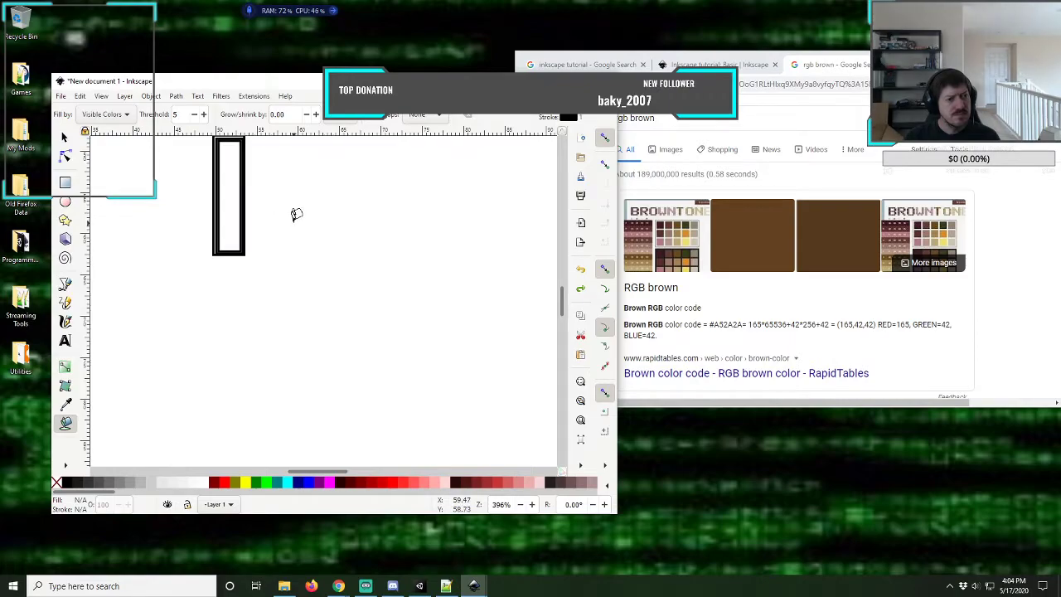
pyautogui.hotkey('ctrl', 'z')
pyautogui.hotkey('ctrl', 'z')
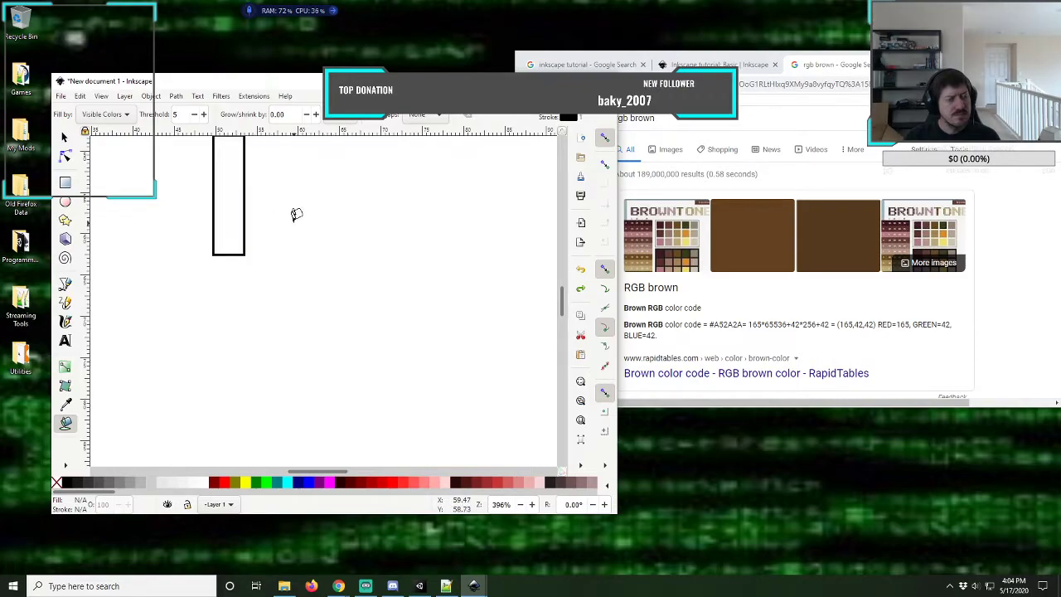
# - Undo the remaining narrow rectangle and draw a new rectangle about 13.1 mm wide and 14.4 mm high near the page's centre
pyautogui.hotkey('ctrl', 'z')
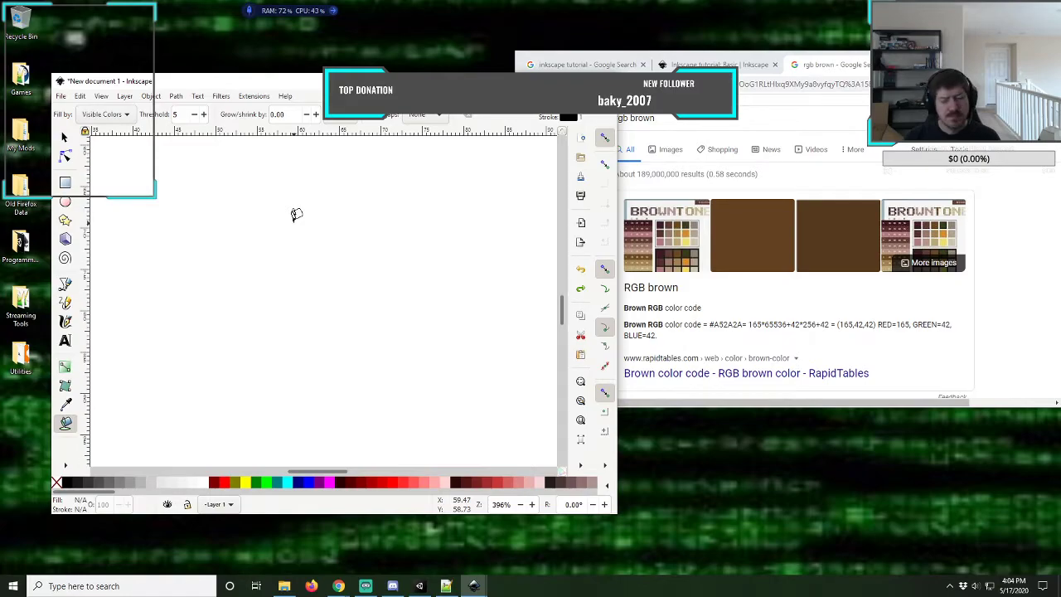
pyautogui.keyDown('ctrl'); pyautogui.scroll(-3, 296, 215); pyautogui.keyUp('ctrl')
pyautogui.keyDown('ctrl'); pyautogui.scroll(-1, 296, 214); pyautogui.keyUp('ctrl')
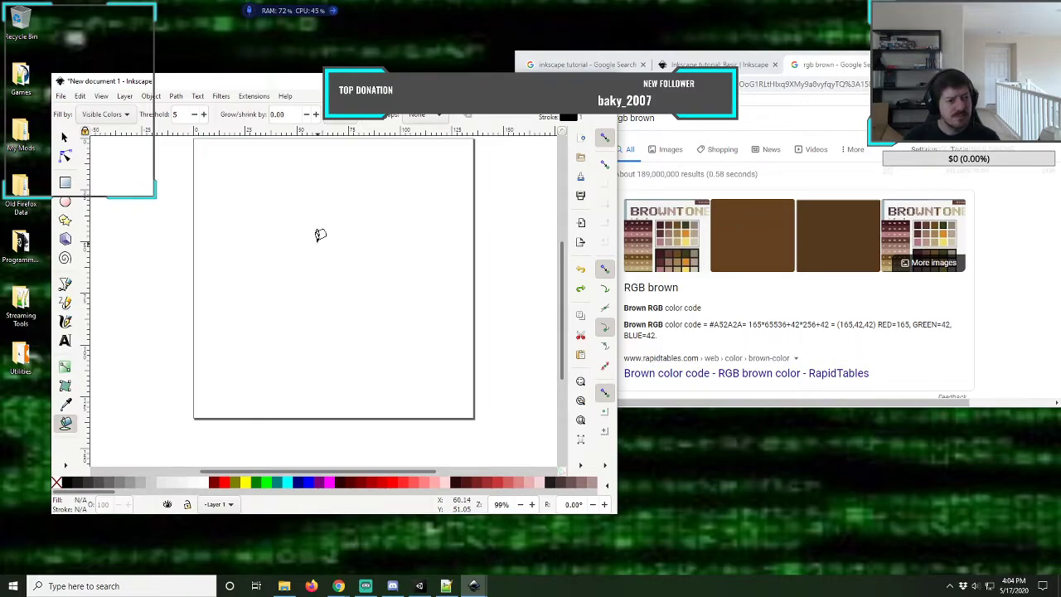
pyautogui.click(320, 235)
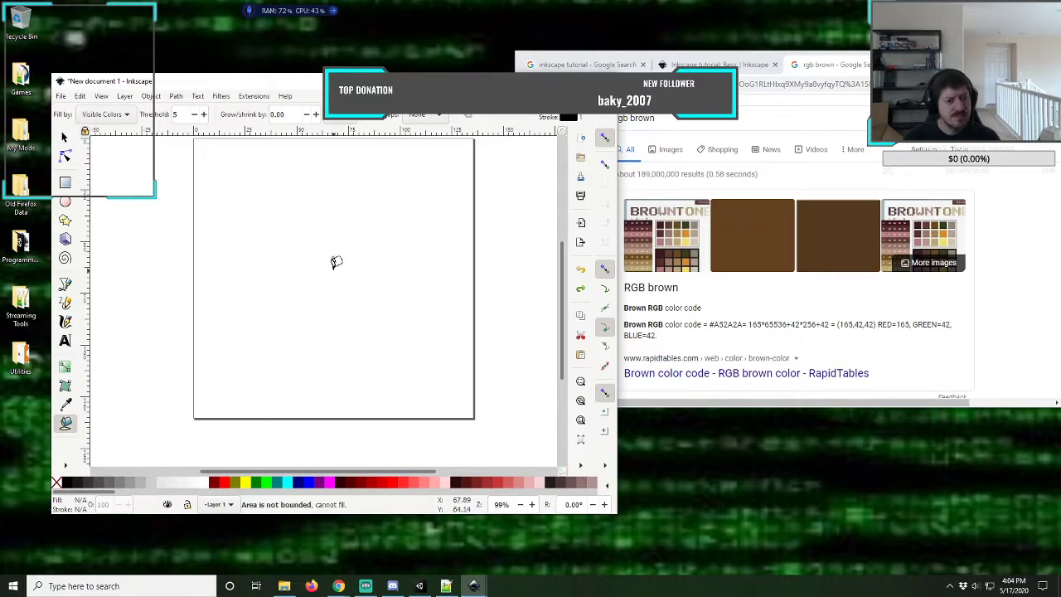
pyautogui.click(66, 182)
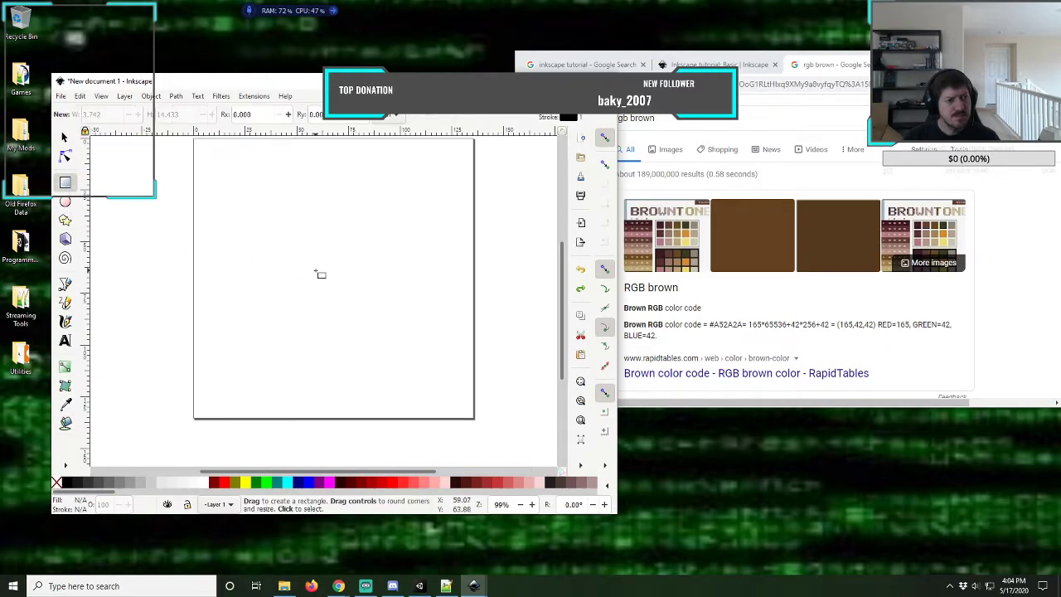
pyautogui.moveTo(304, 238); pyautogui.dragTo(332, 266)
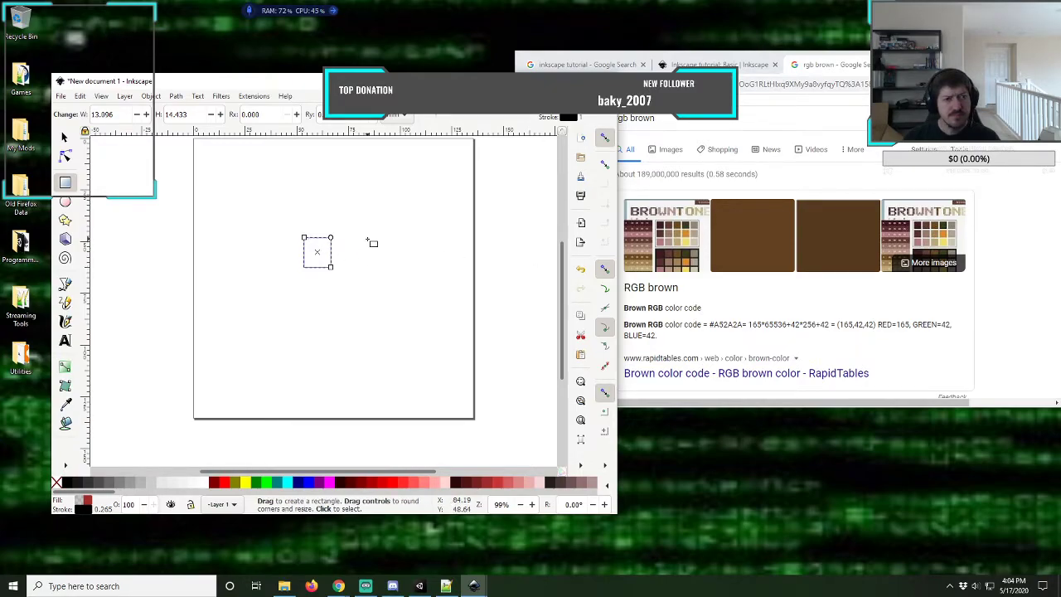
# - Check the new rectangle's fill and blend mode, set the fill type to flat color, and close the Fill and Stroke settings
pyautogui.click(81, 501)
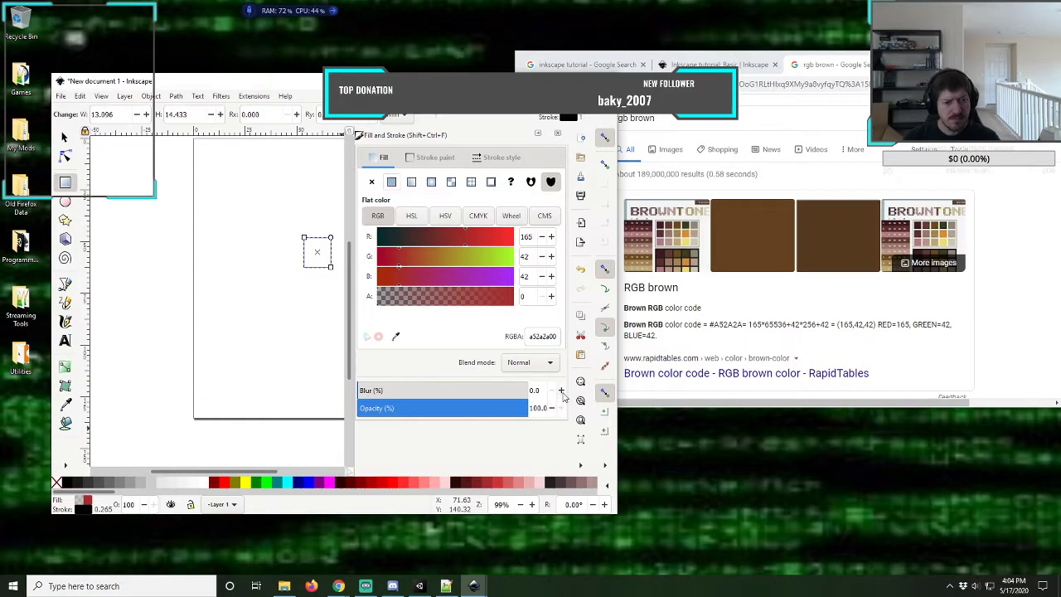
pyautogui.click(536, 364)
pyautogui.click(536, 364)
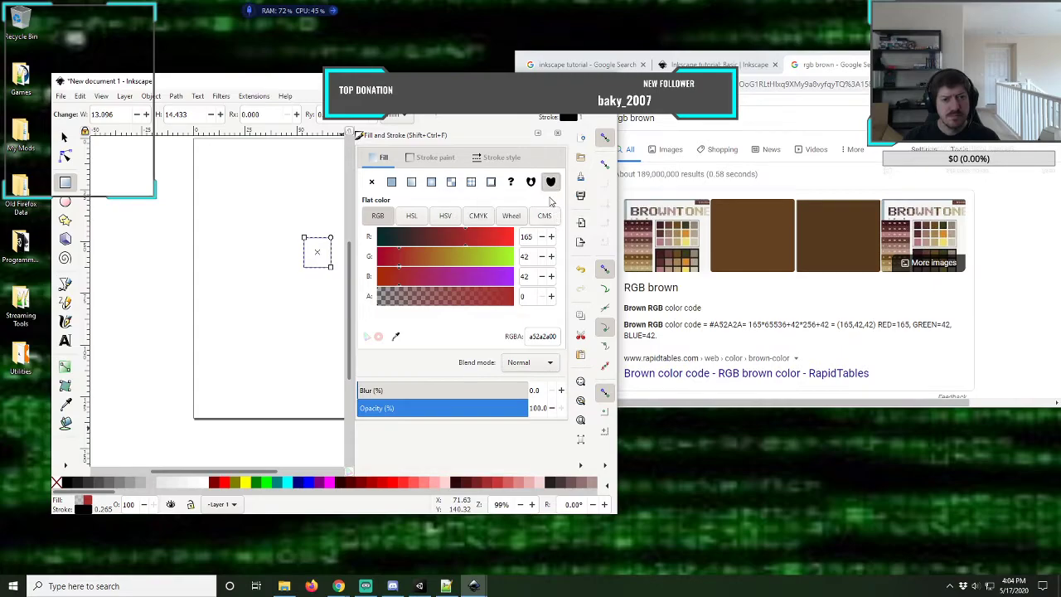
pyautogui.click(391, 181)
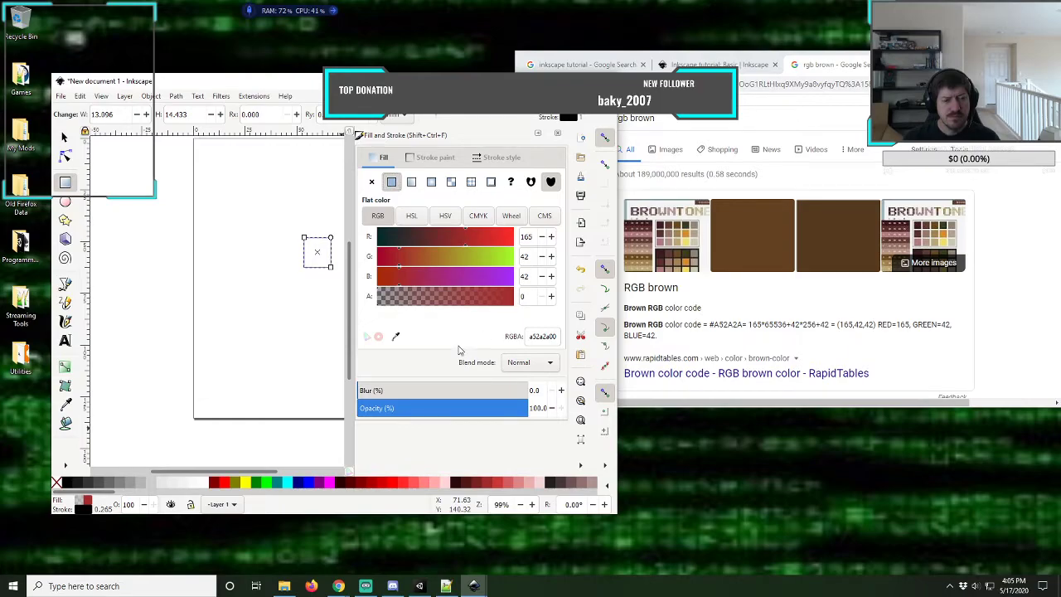
pyautogui.click(540, 134)
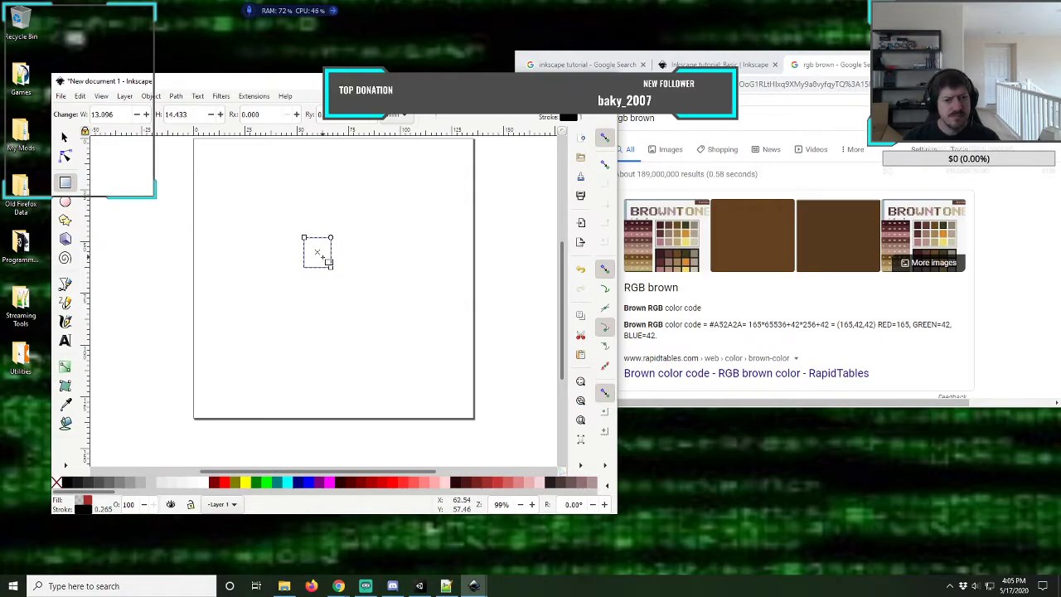
# - Switch to the Basic tutorial in the browser and read its sections on creating shapes, moving, scaling, rotating and multiple selections
pyautogui.click(714, 65)
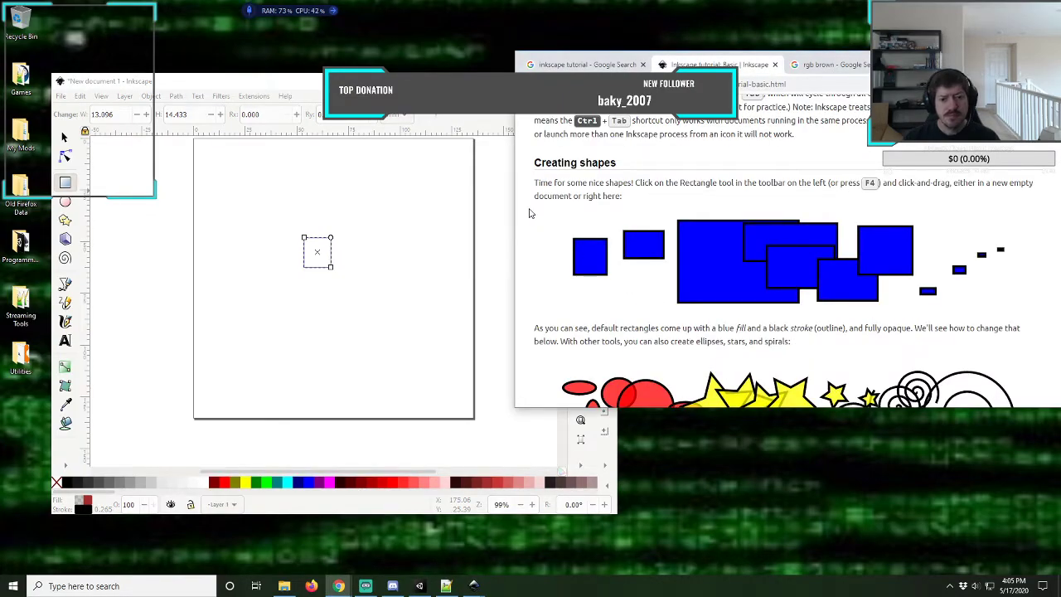
pyautogui.scroll(-3, 531, 213)
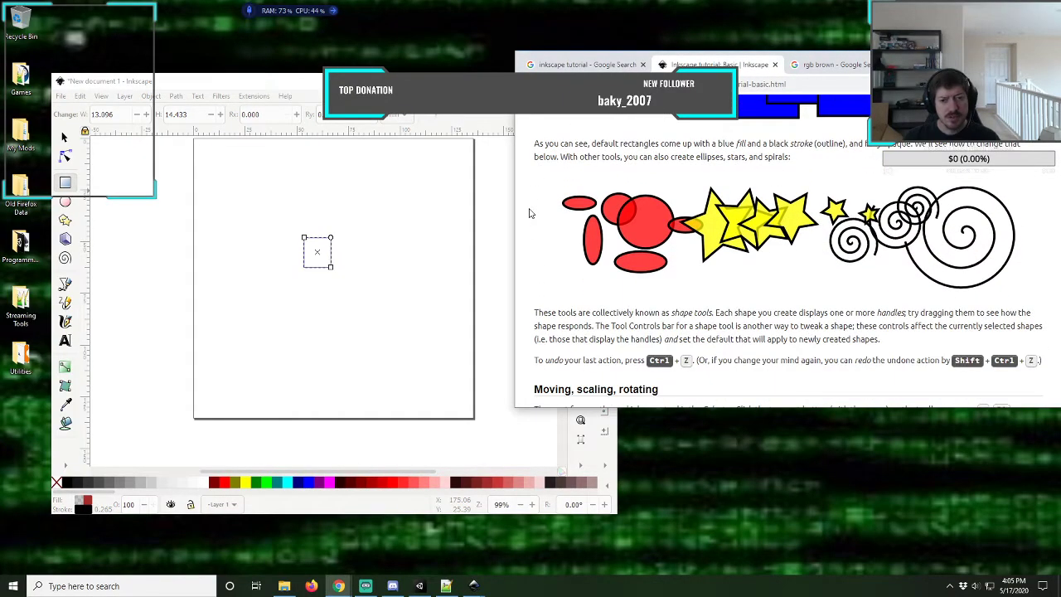
pyautogui.scroll(3, 530, 213)
pyautogui.scroll(1, 530, 213)
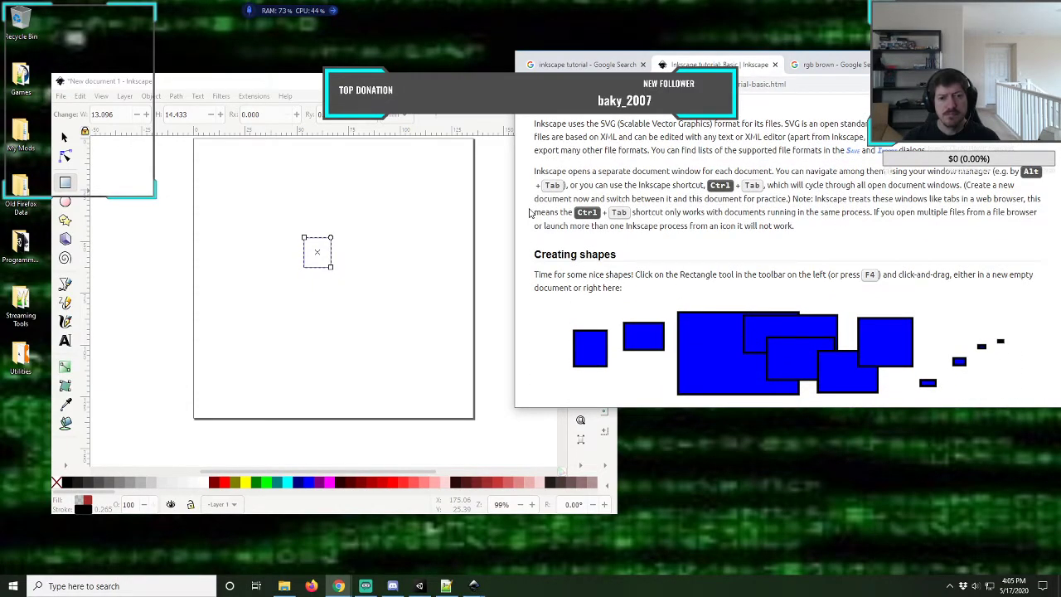
pyautogui.scroll(-2, 530, 213)
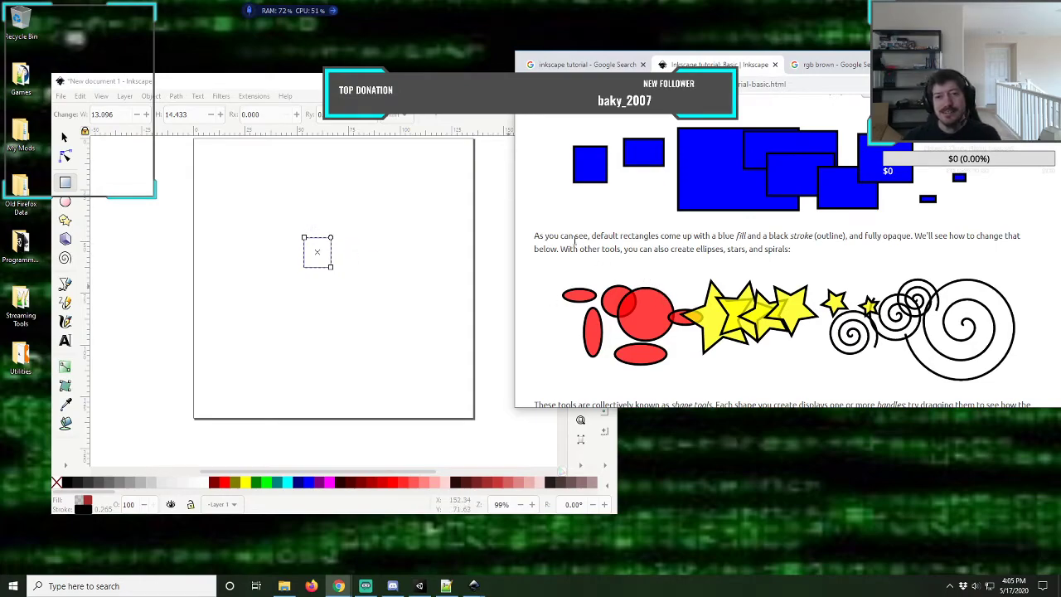
pyautogui.scroll(-1, 569, 254)
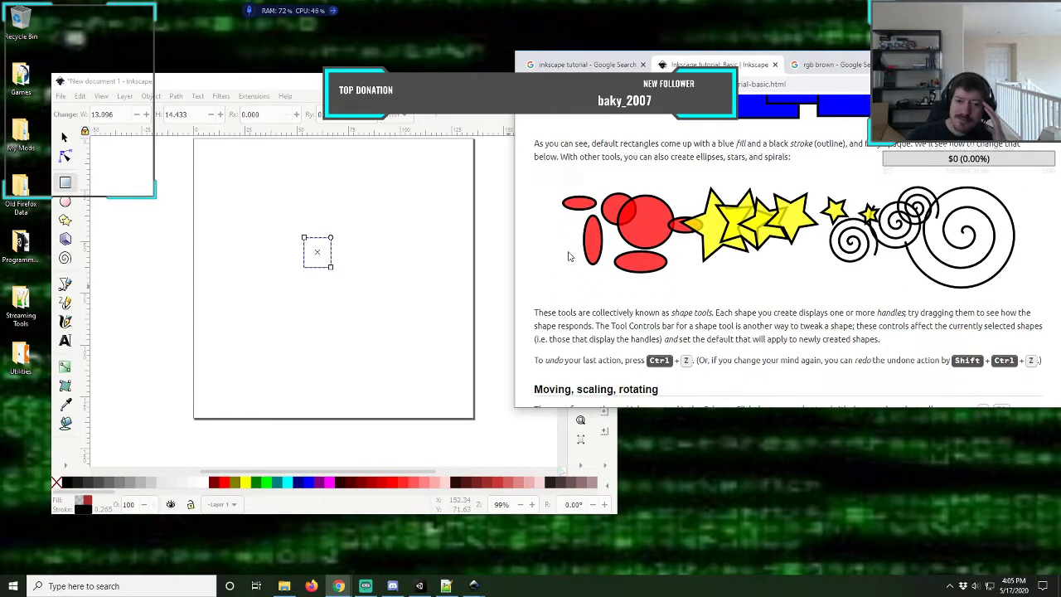
pyautogui.scroll(-1, 569, 256)
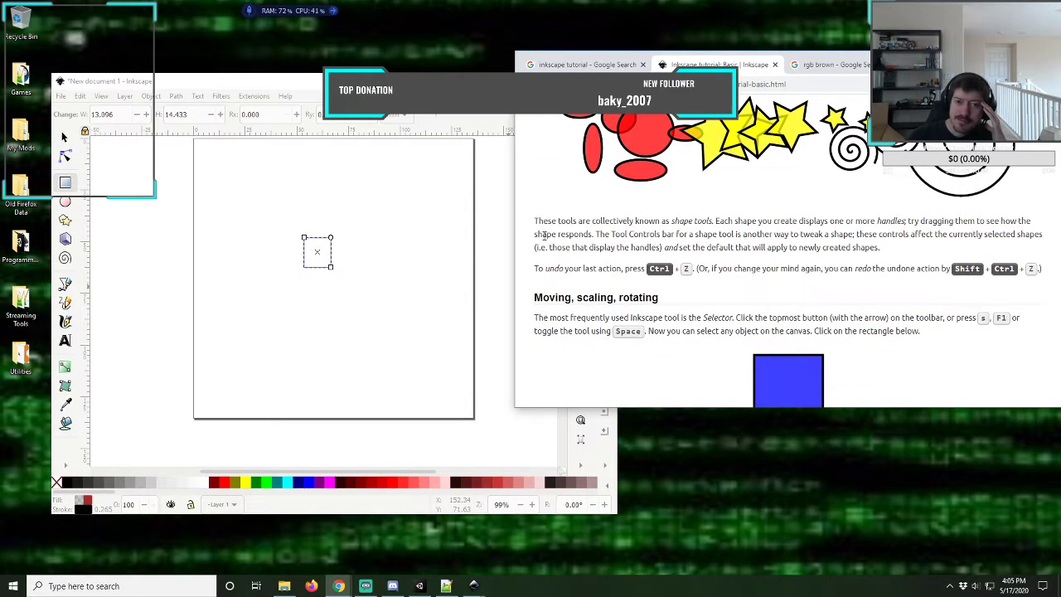
pyautogui.scroll(-1, 528, 224)
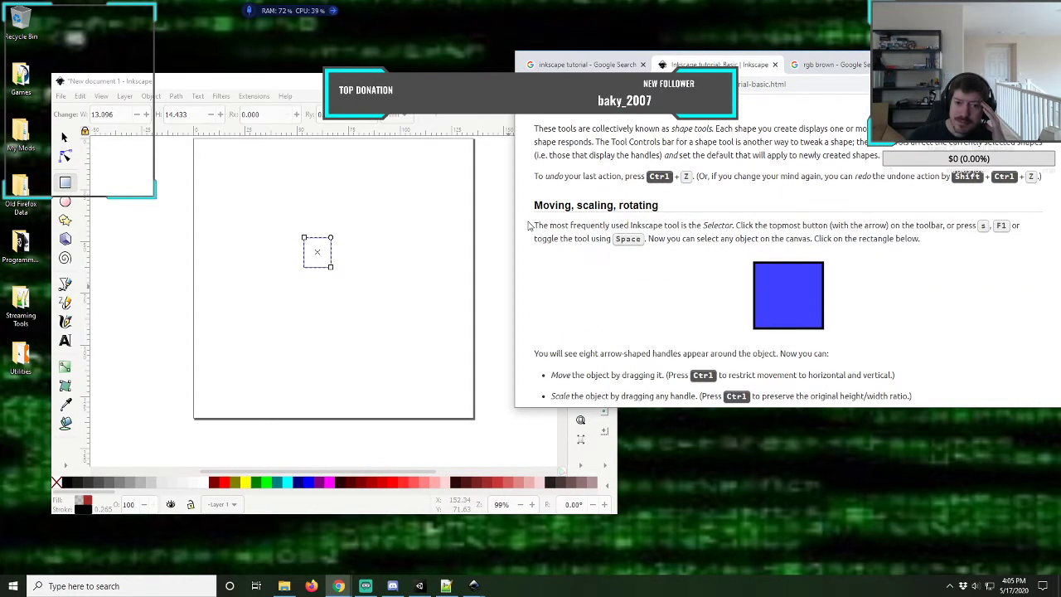
pyautogui.scroll(-1, 528, 224)
pyautogui.scroll(-4, 528, 224)
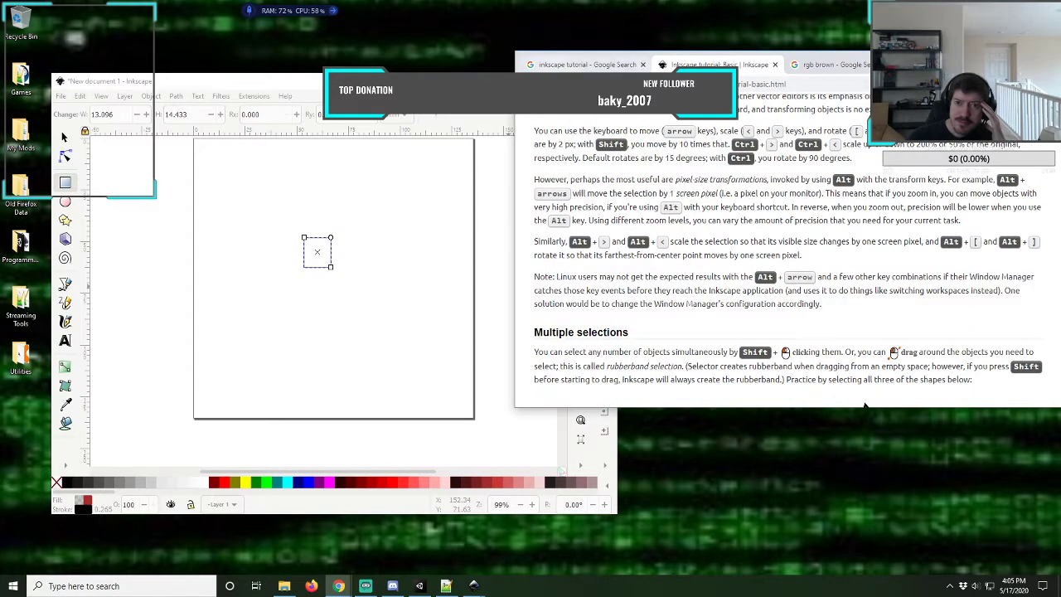
# - Return to the Inkscape Tutorials overview and look through its packaged, tool-specific, officially endorsed and user-recommended tutorials
pyautogui.click(528, 84)
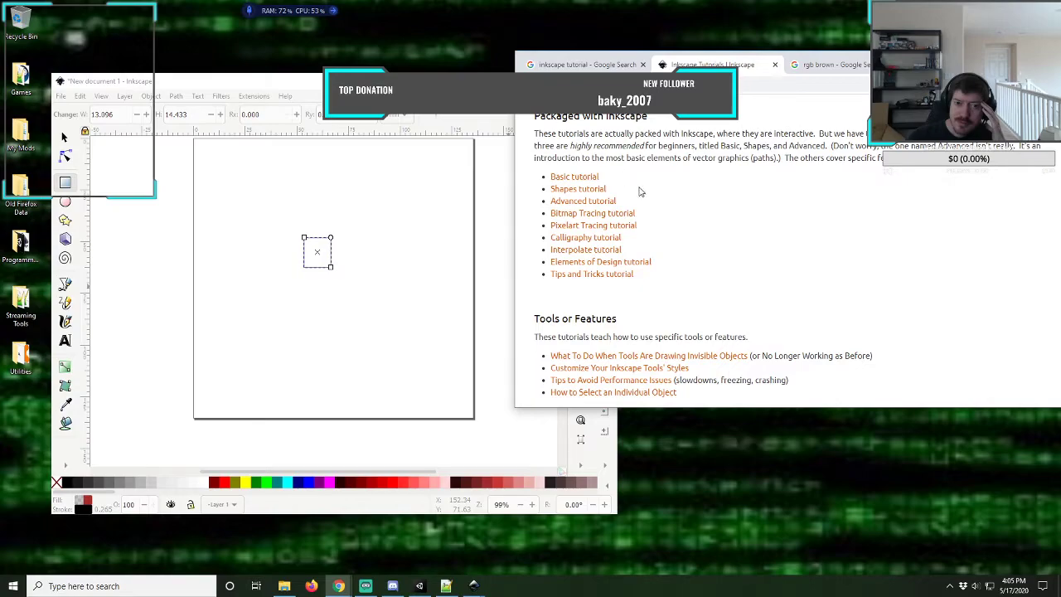
pyautogui.scroll(-3, 663, 211)
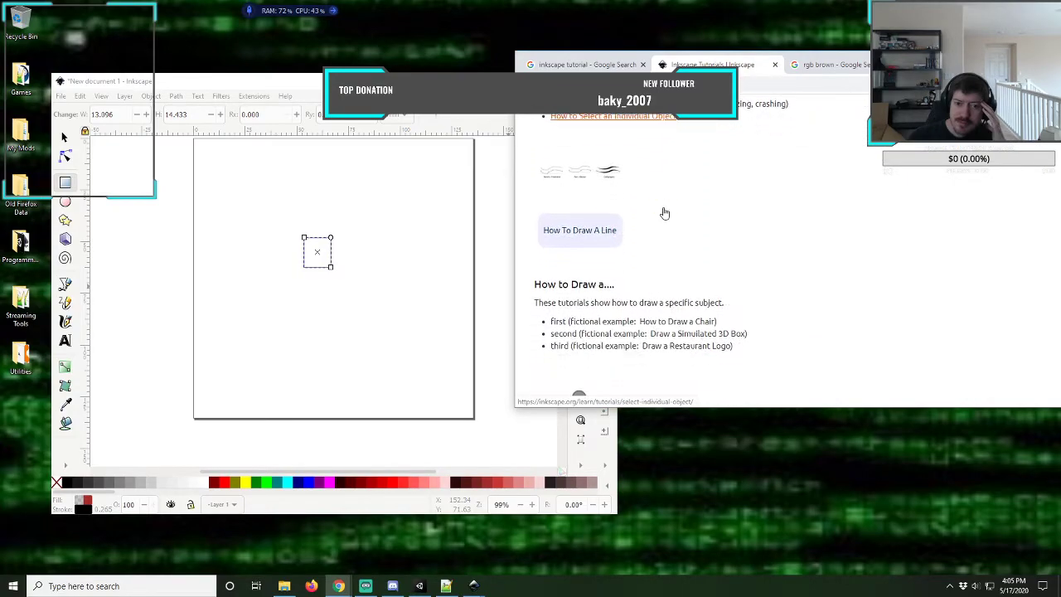
pyautogui.scroll(-1, 664, 213)
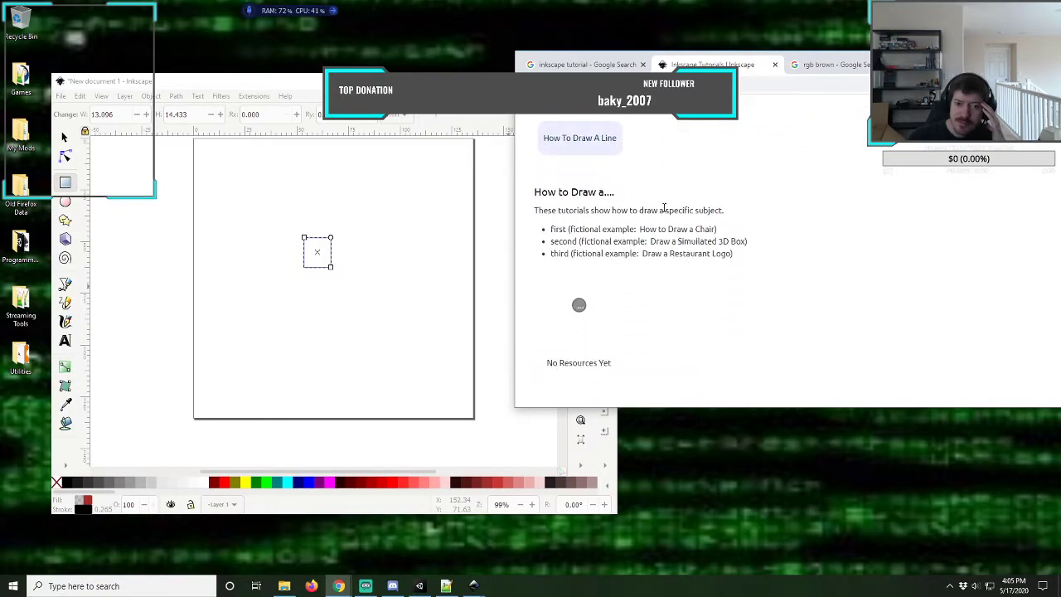
pyautogui.scroll(-2, 665, 204)
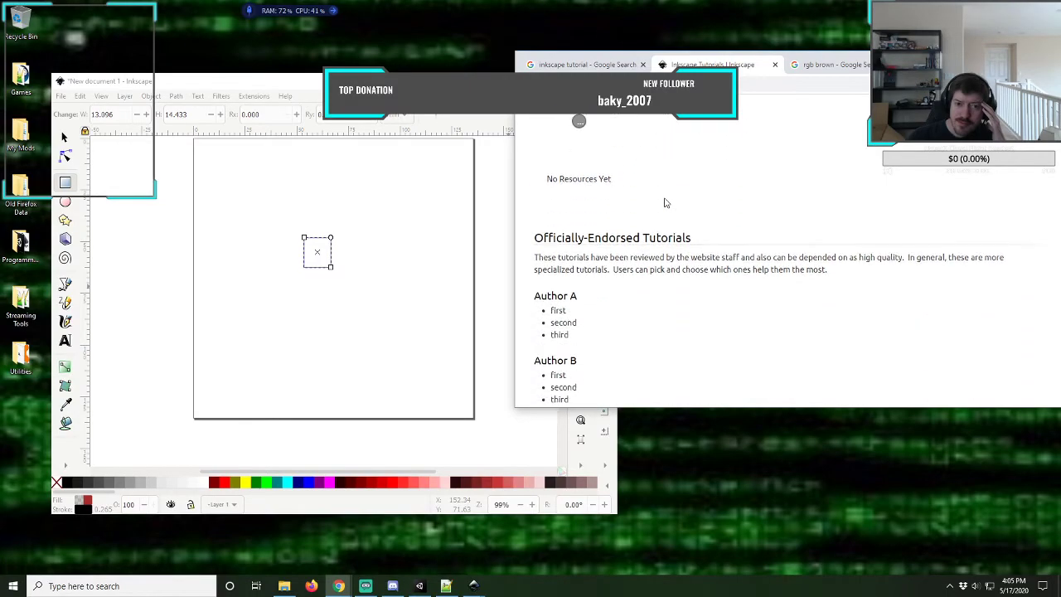
pyautogui.scroll(-1, 664, 203)
pyautogui.scroll(-1, 664, 202)
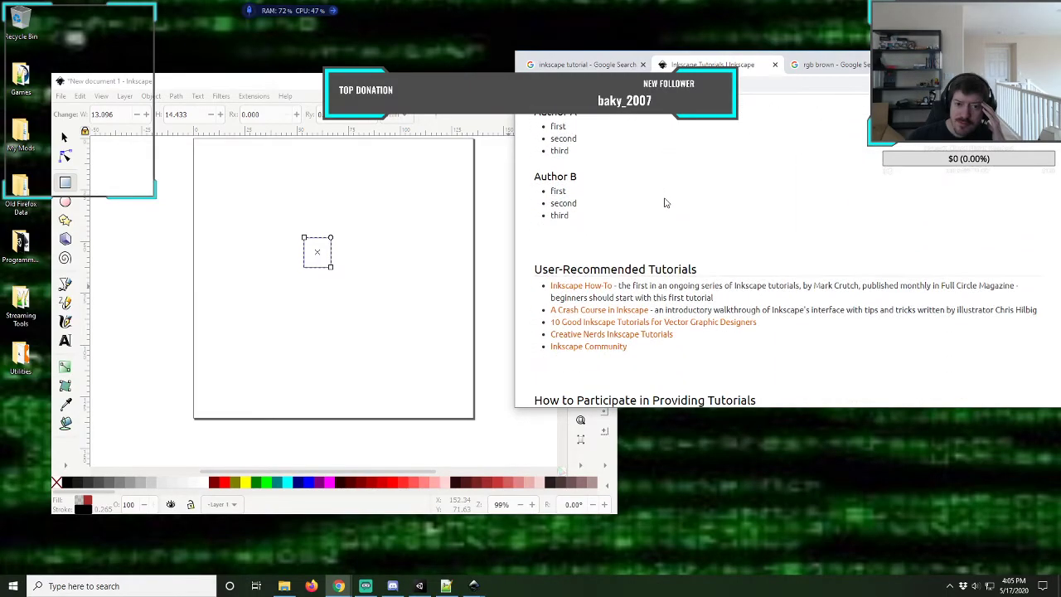
# - Check the user-recommended A Crash Course in Inkscape and Inkscape How-To links, returning to the tutorials overview after each
pyautogui.scroll(-2, 665, 203)
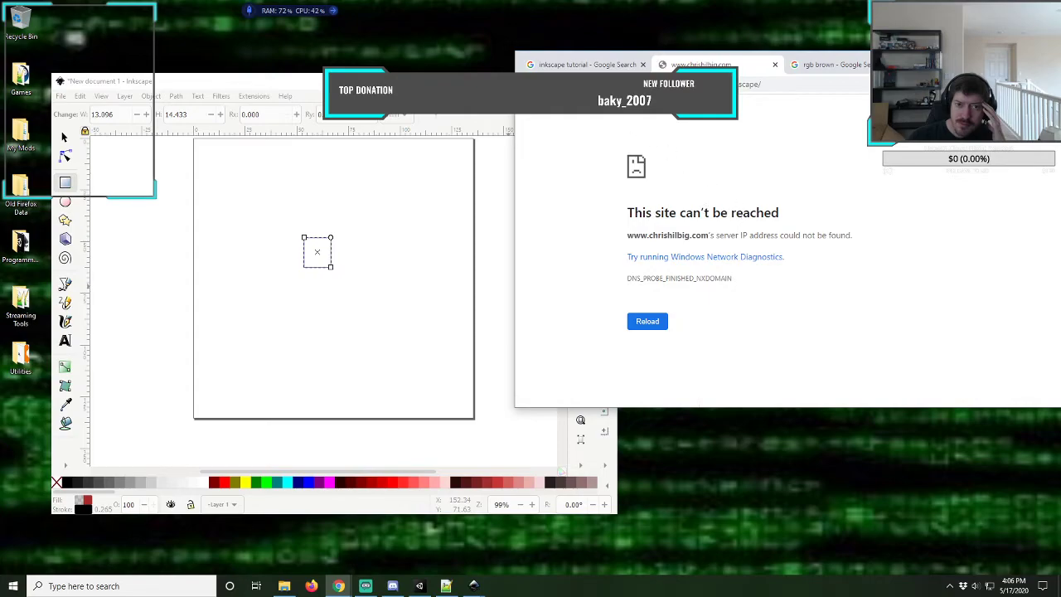
pyautogui.hotkey('alt', 'Left')
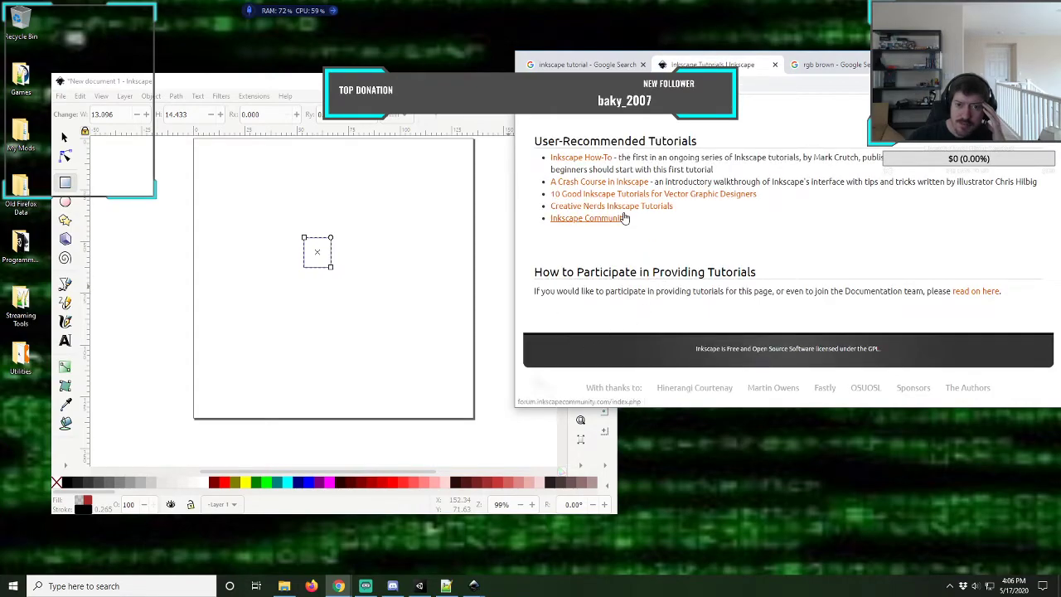
pyautogui.click(591, 159)
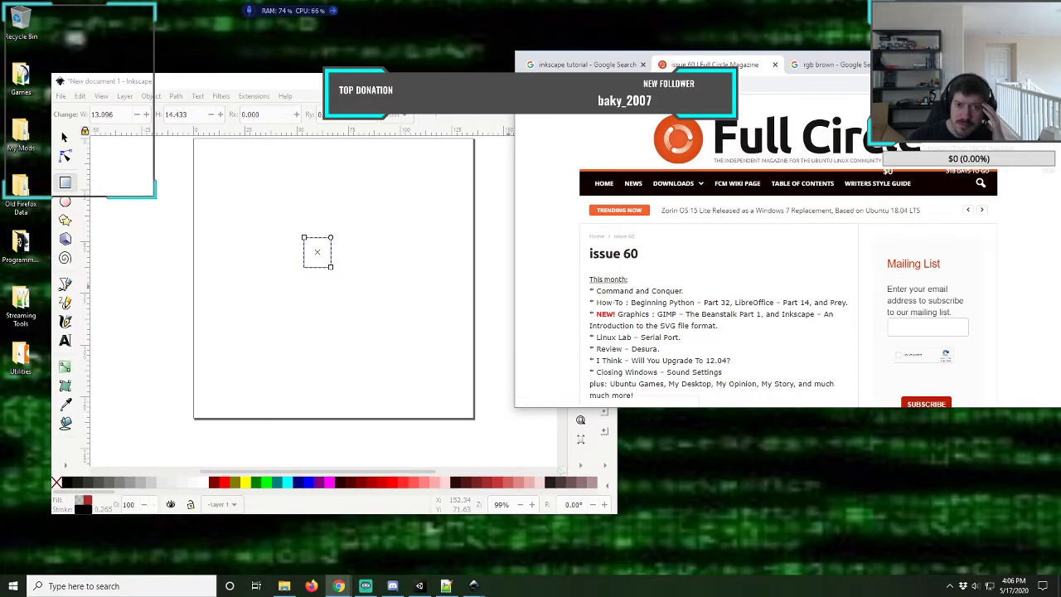
pyautogui.hotkey('alt', 'Left')
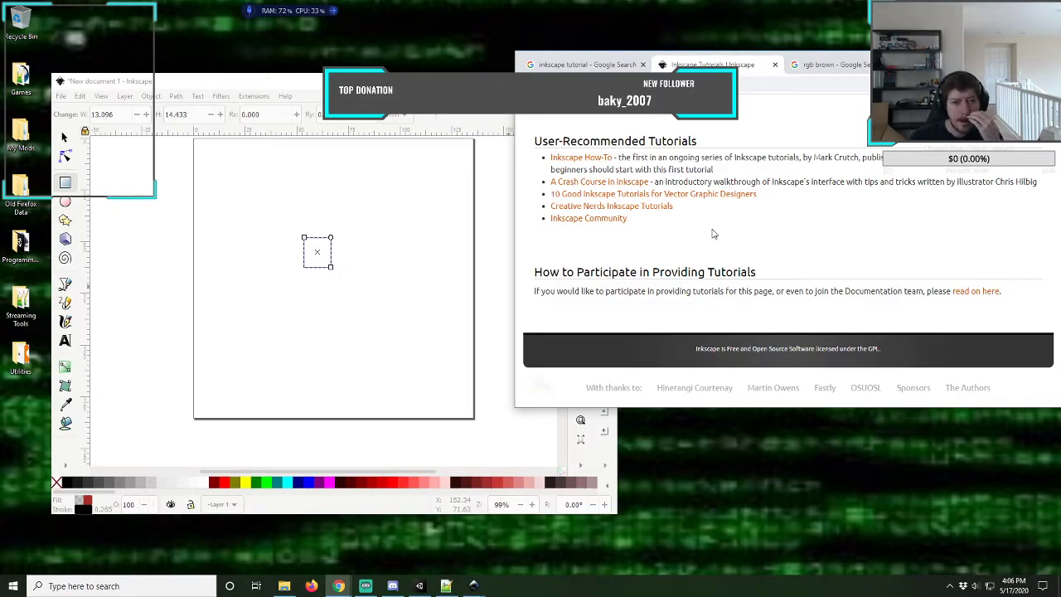
# - Open the user-recommended Creative Nerds Inkscape Tutorials link and read the article's introduction down to its first tutorial
pyautogui.click(635, 206)
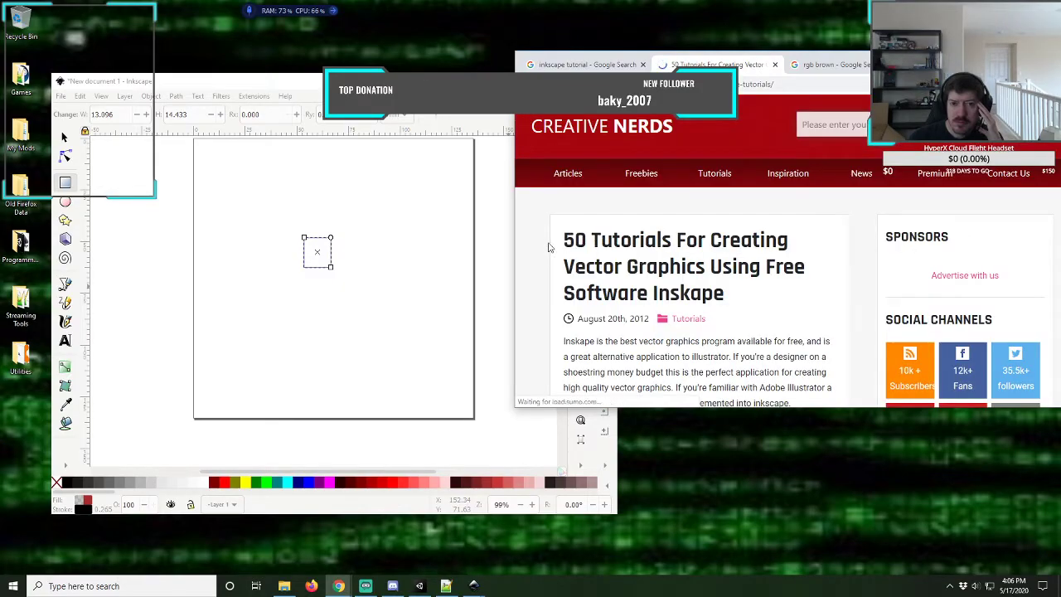
pyautogui.scroll(-3, 548, 248)
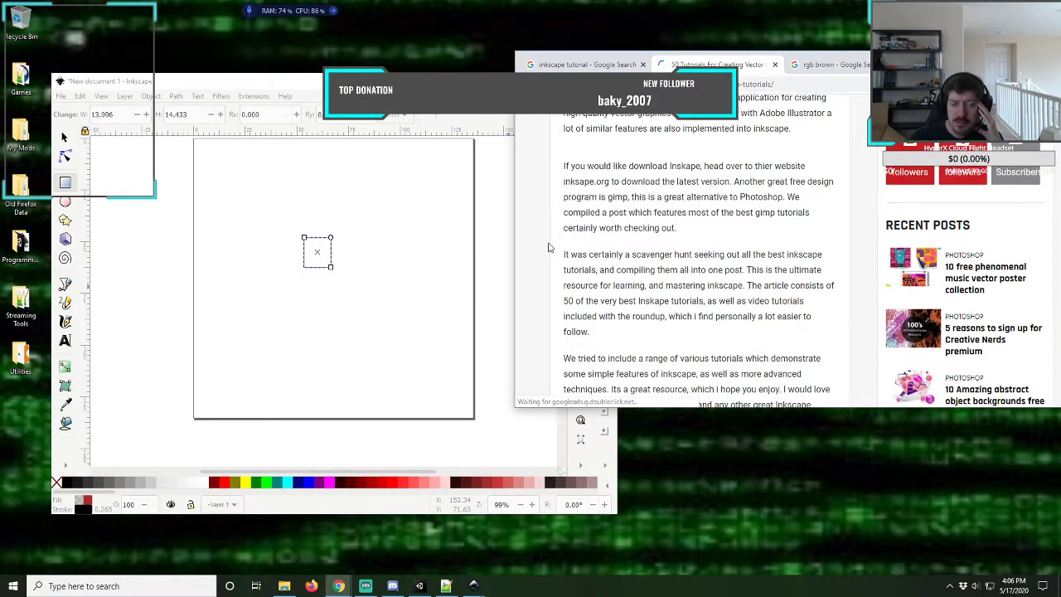
pyautogui.scroll(3, 548, 248)
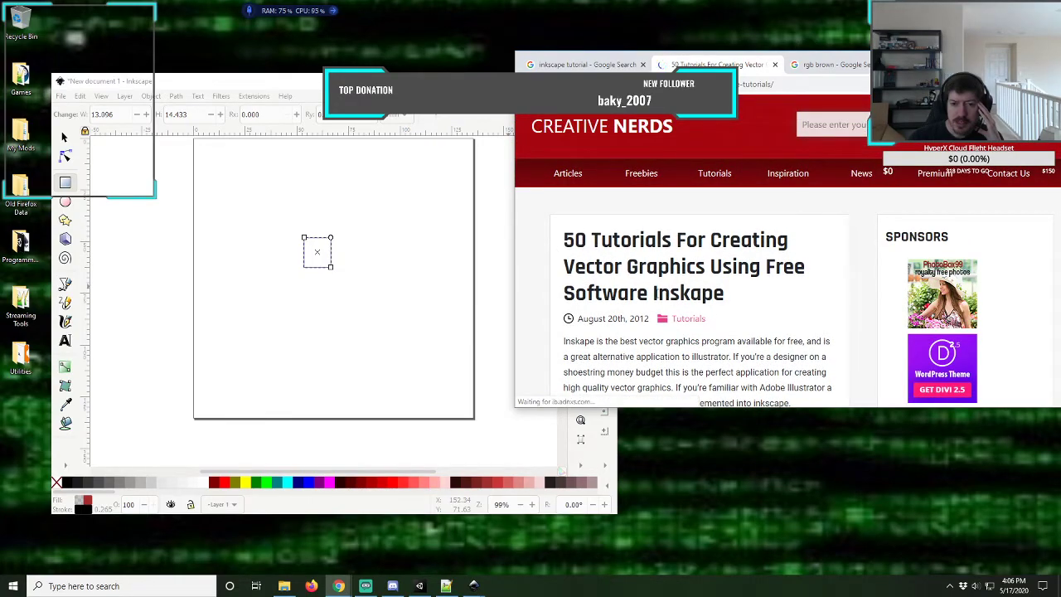
pyautogui.doubleClick(681, 291)
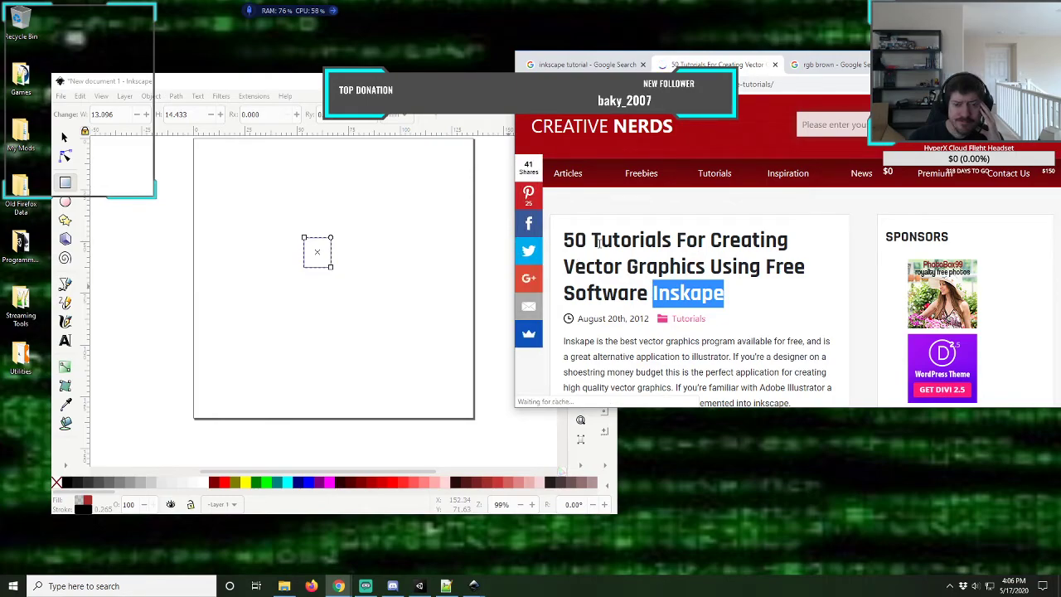
pyautogui.scroll(-2, 599, 242)
pyautogui.scroll(-5, 600, 247)
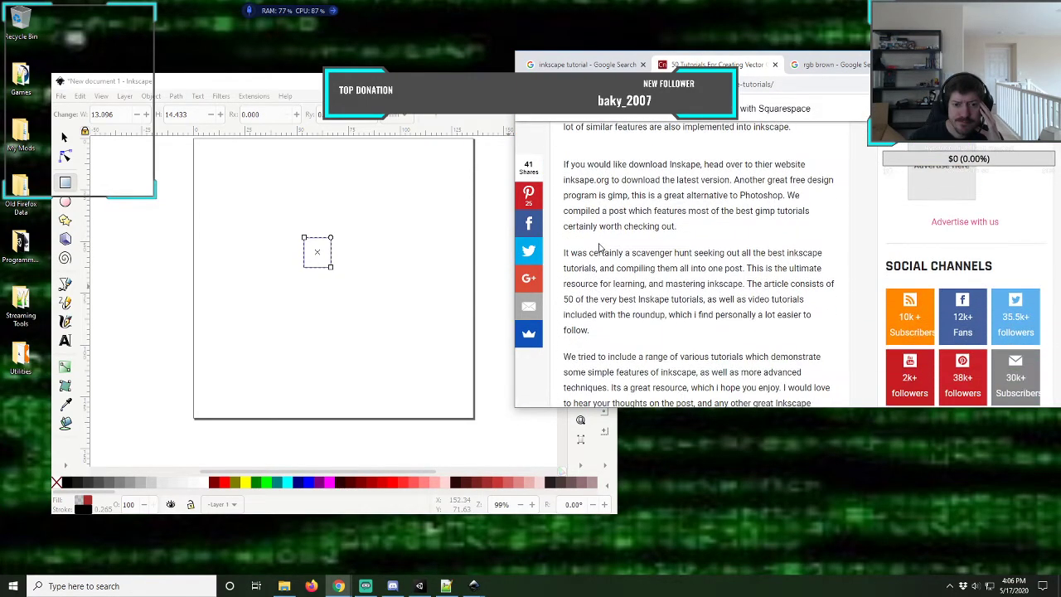
pyautogui.scroll(-5, 600, 248)
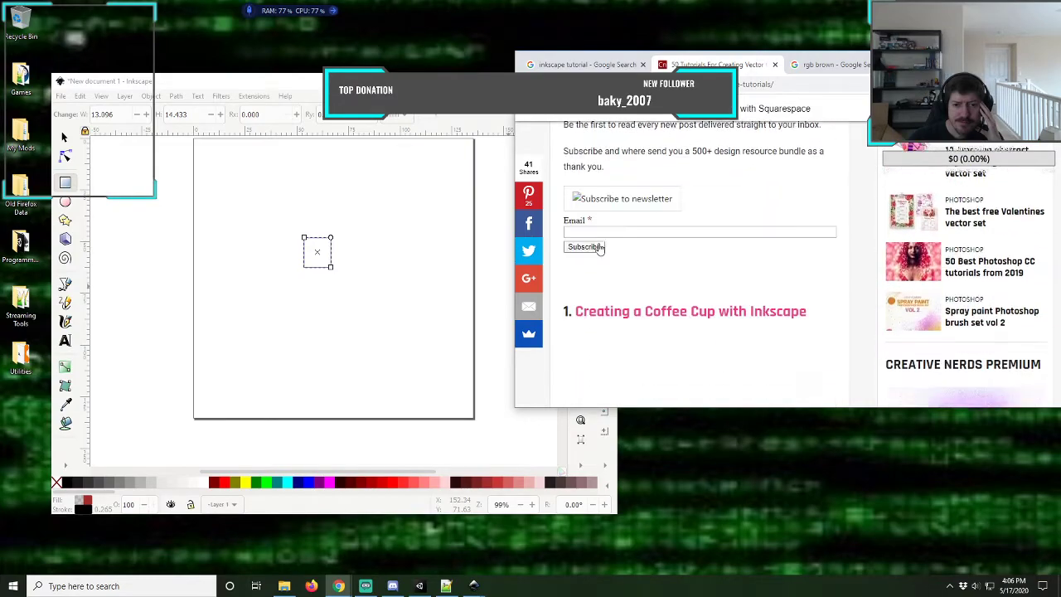
# - Look over the first four listed tutorials: coffee cup, text and simple styling, simple clouds and cartoon rocketship
pyautogui.scroll(-6, 601, 248)
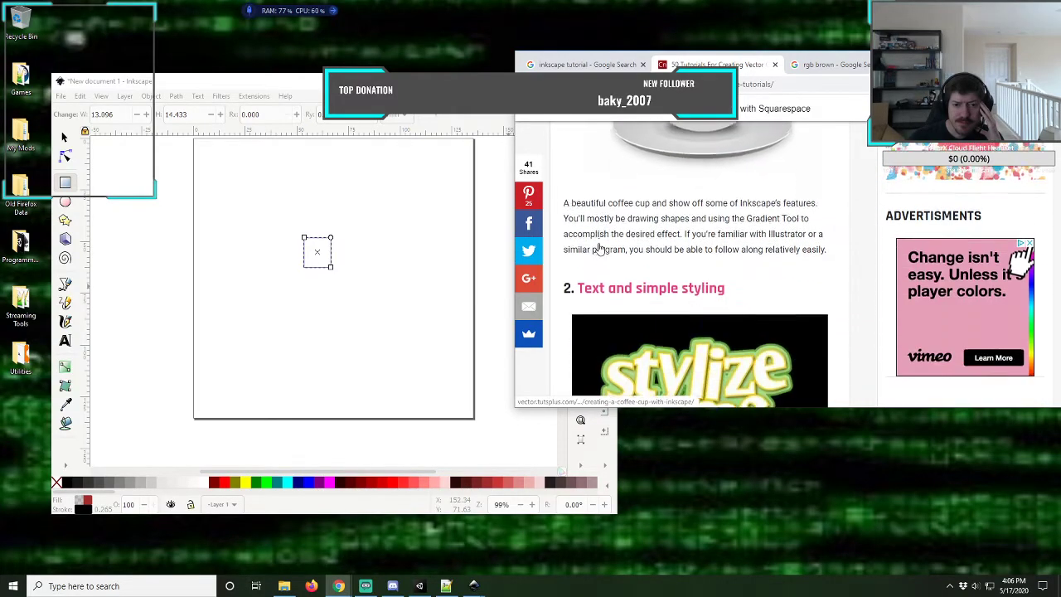
pyautogui.scroll(5, 600, 248)
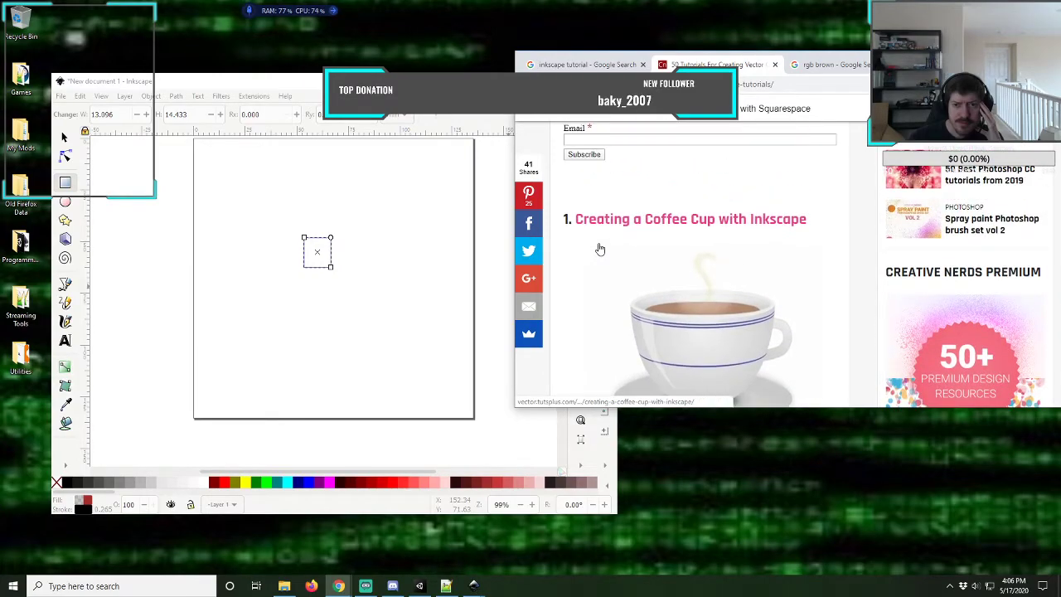
pyautogui.scroll(-5, 600, 248)
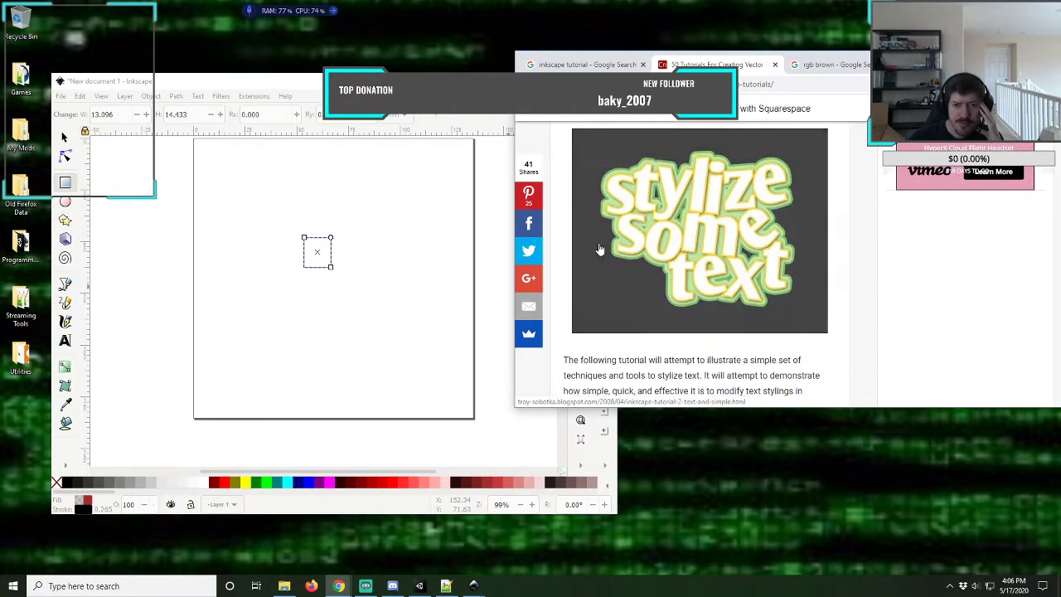
pyautogui.scroll(-3, 600, 248)
pyautogui.scroll(-4, 600, 248)
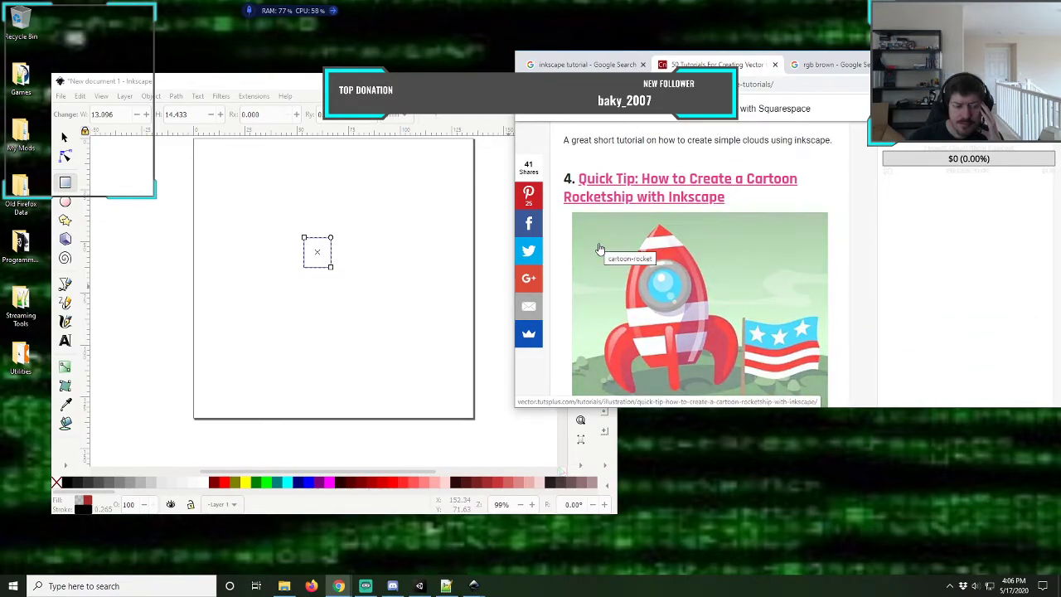
pyautogui.scroll(4, 600, 249)
pyautogui.scroll(5, 599, 245)
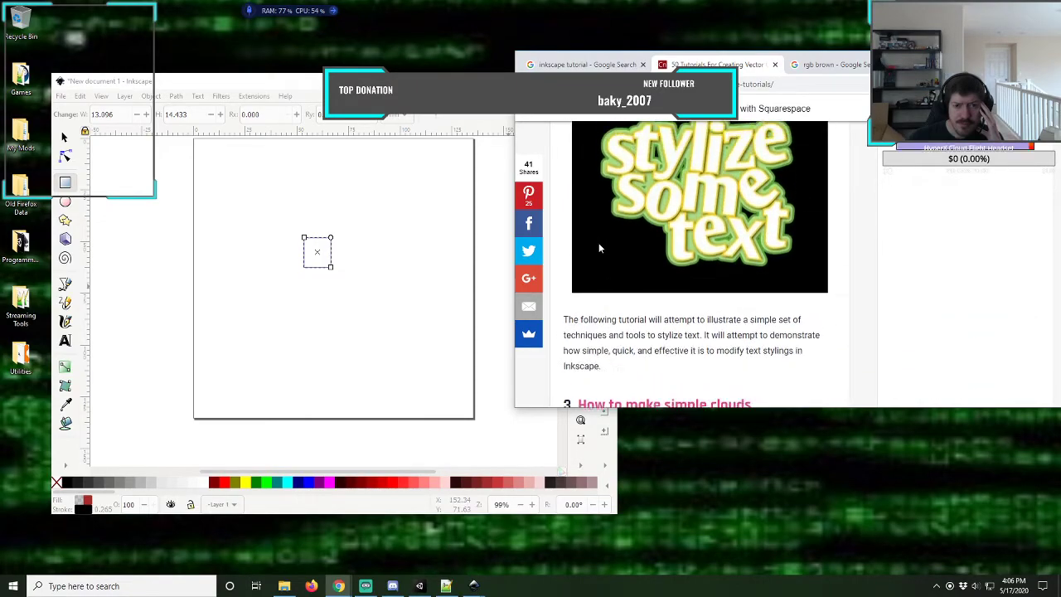
pyautogui.scroll(4, 599, 244)
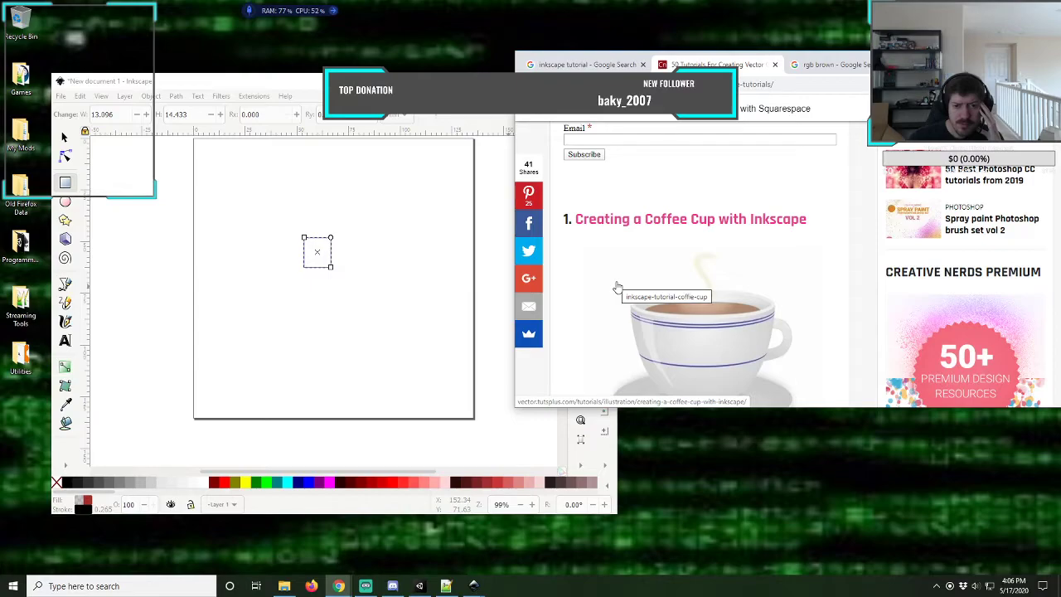
# - Browse the article's further Inkscape tutorials down to number 18, Drawing Mac like clock in Inkscape
pyautogui.scroll(-12, 618, 288)
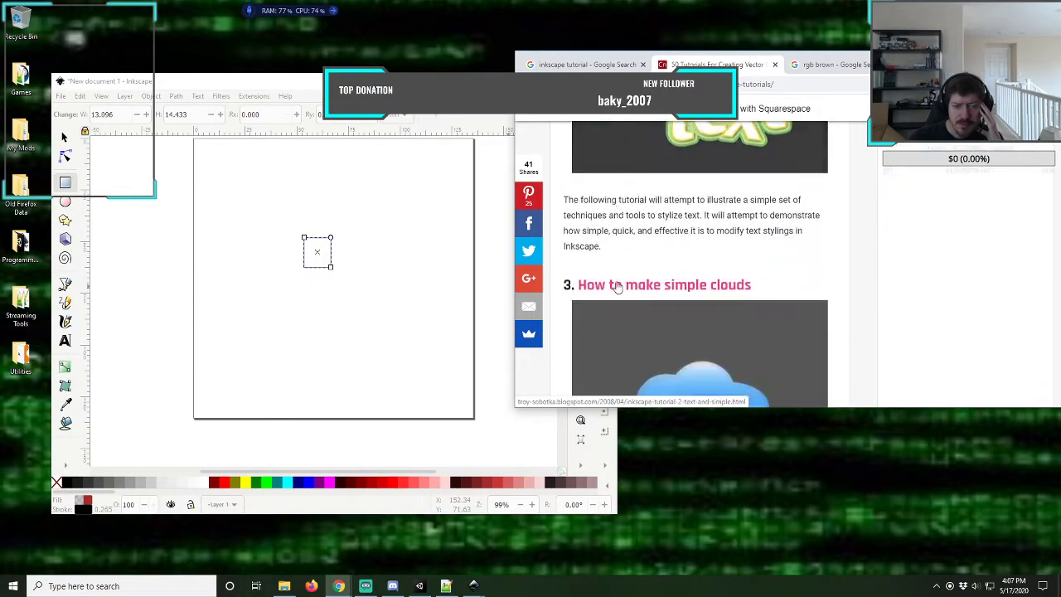
pyautogui.scroll(-10, 617, 288)
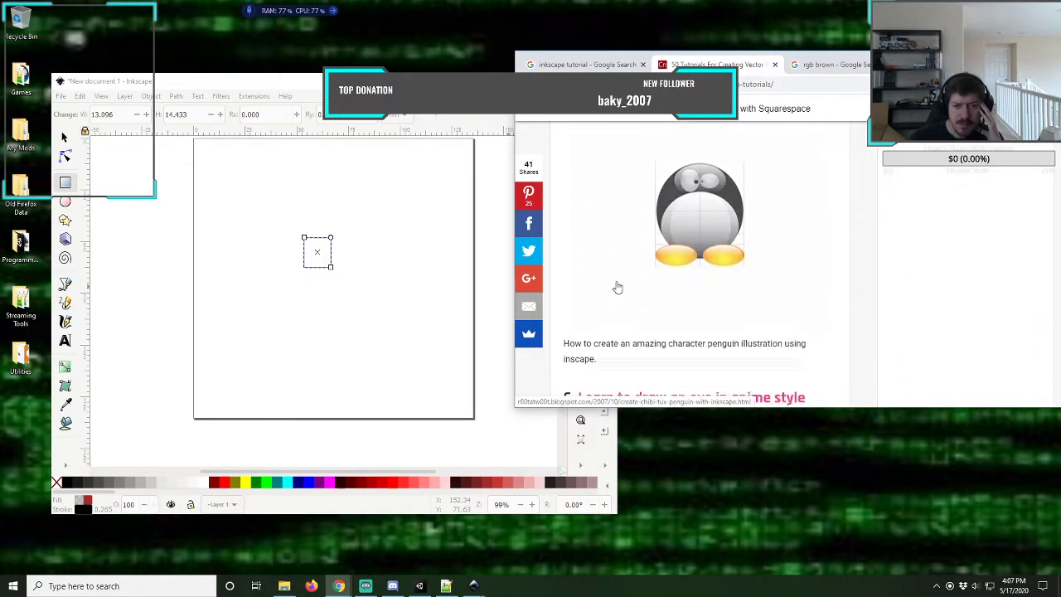
pyautogui.scroll(-5, 618, 288)
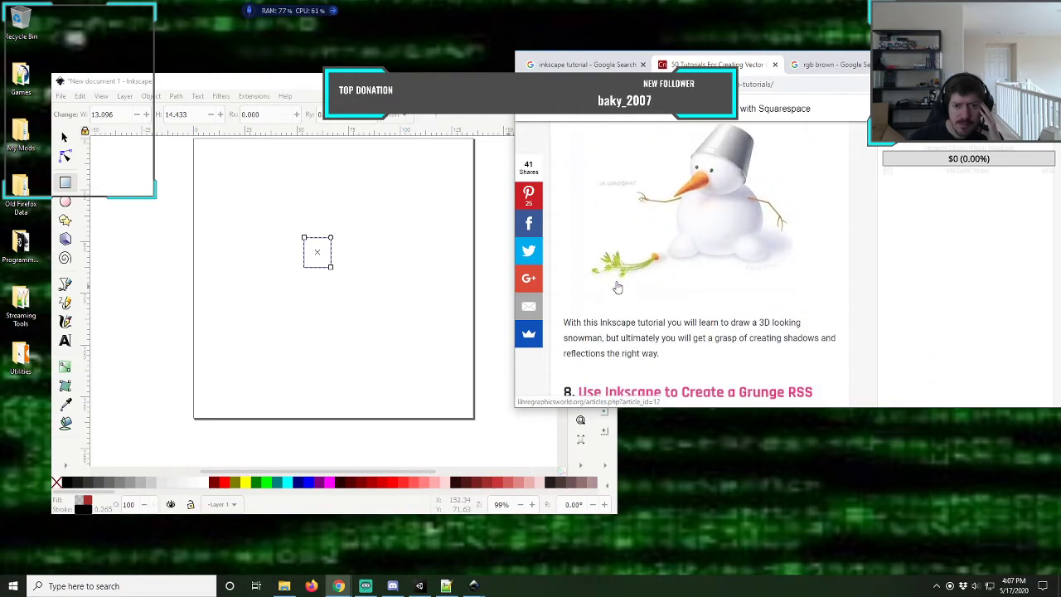
pyautogui.scroll(2, 618, 288)
pyautogui.scroll(-4, 618, 288)
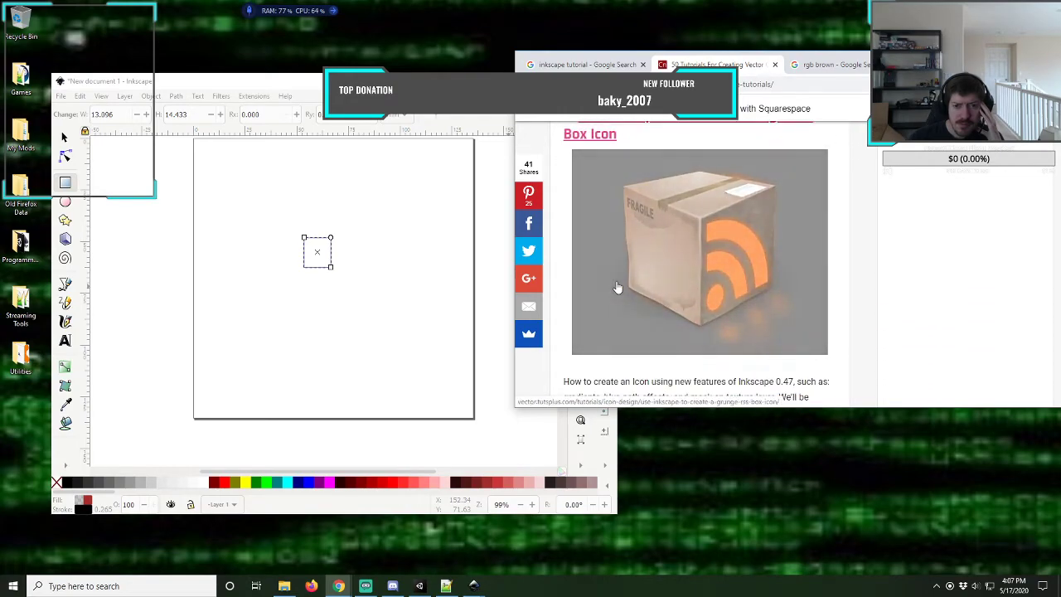
pyautogui.scroll(-3, 618, 287)
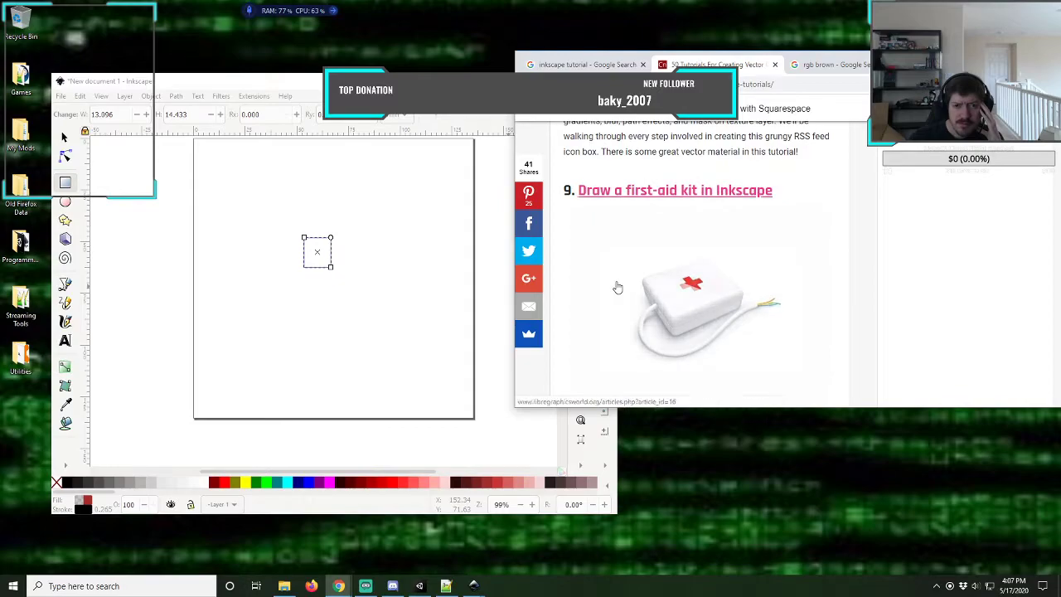
pyautogui.scroll(-3, 618, 287)
pyautogui.scroll(-6, 618, 288)
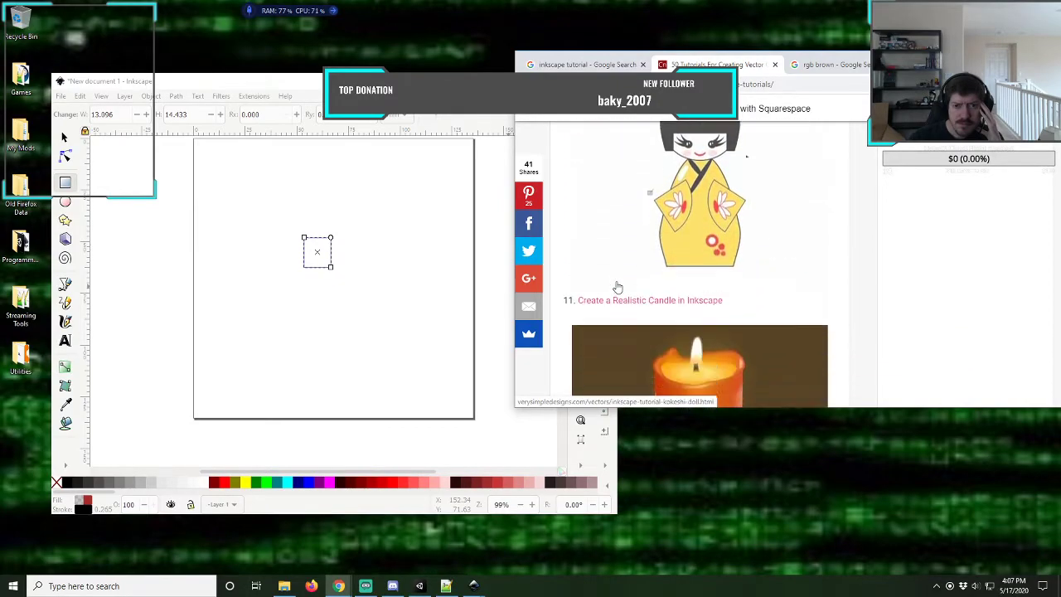
pyautogui.scroll(-6, 618, 287)
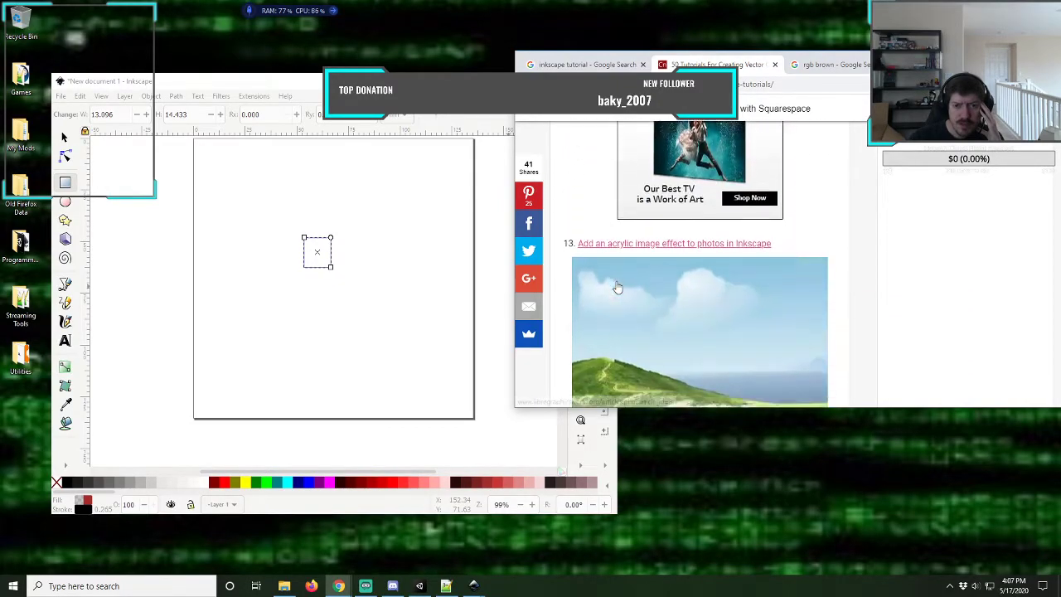
pyautogui.scroll(-8, 617, 281)
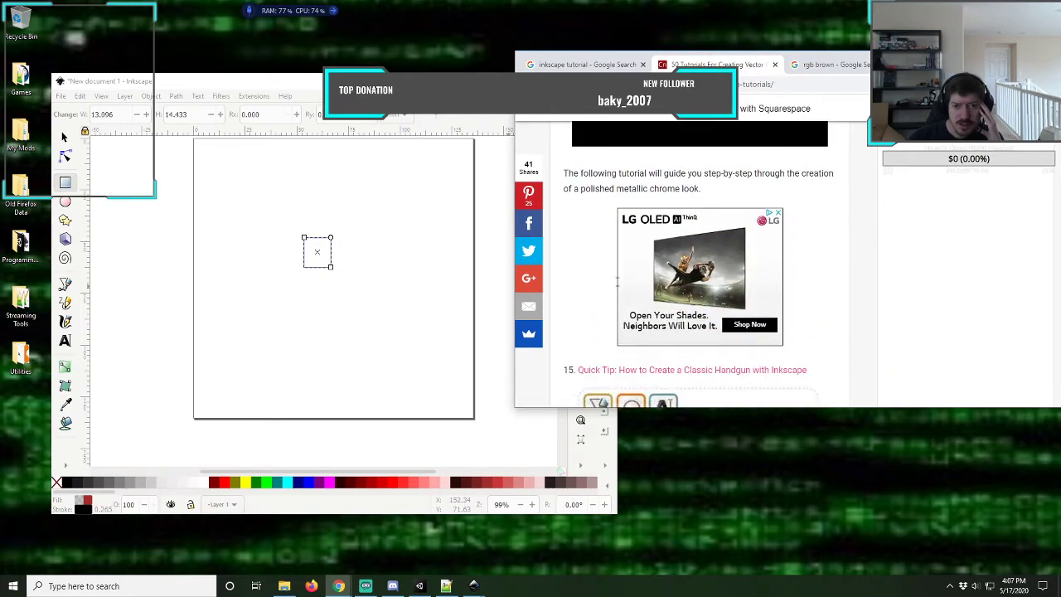
pyautogui.scroll(-8, 617, 282)
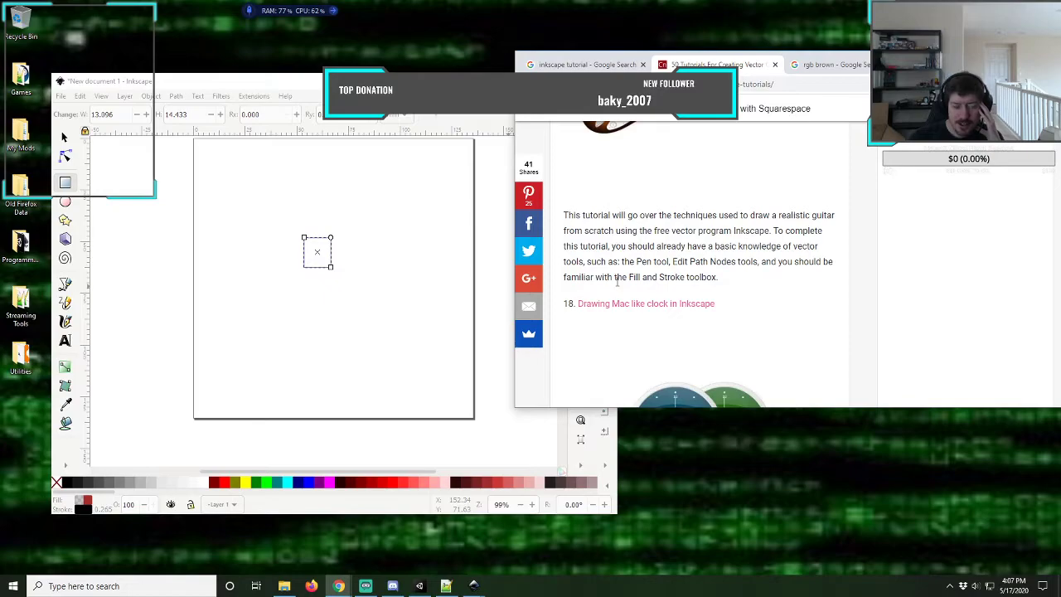
pyautogui.scroll(-1, 616, 283)
# - Return to the first tutorial in the list and open Creating a Coffee Cup with Inkscape
pyautogui.scroll(20, 617, 288)
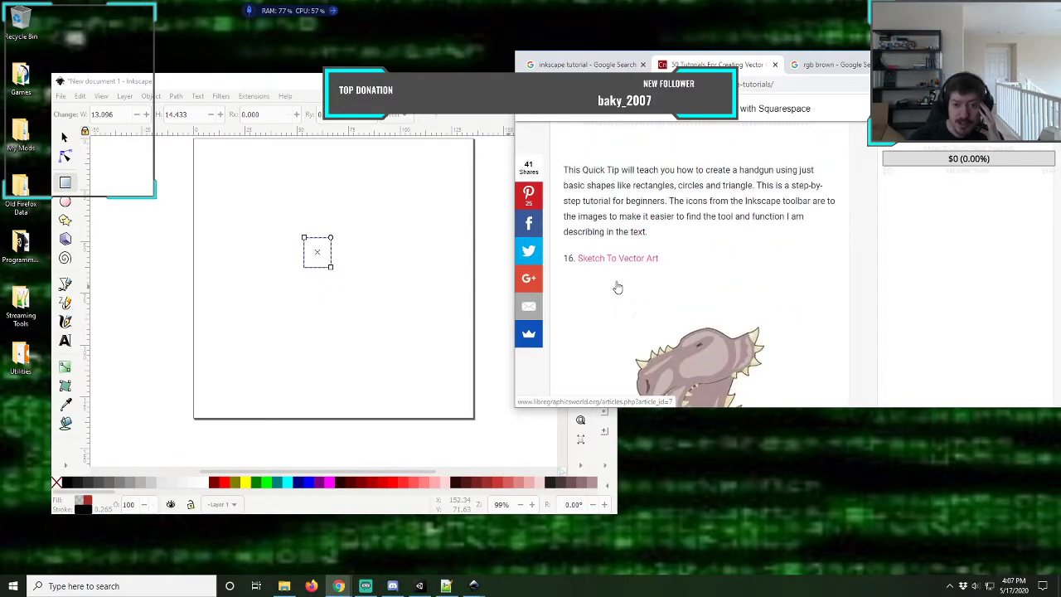
pyautogui.scroll(20, 617, 287)
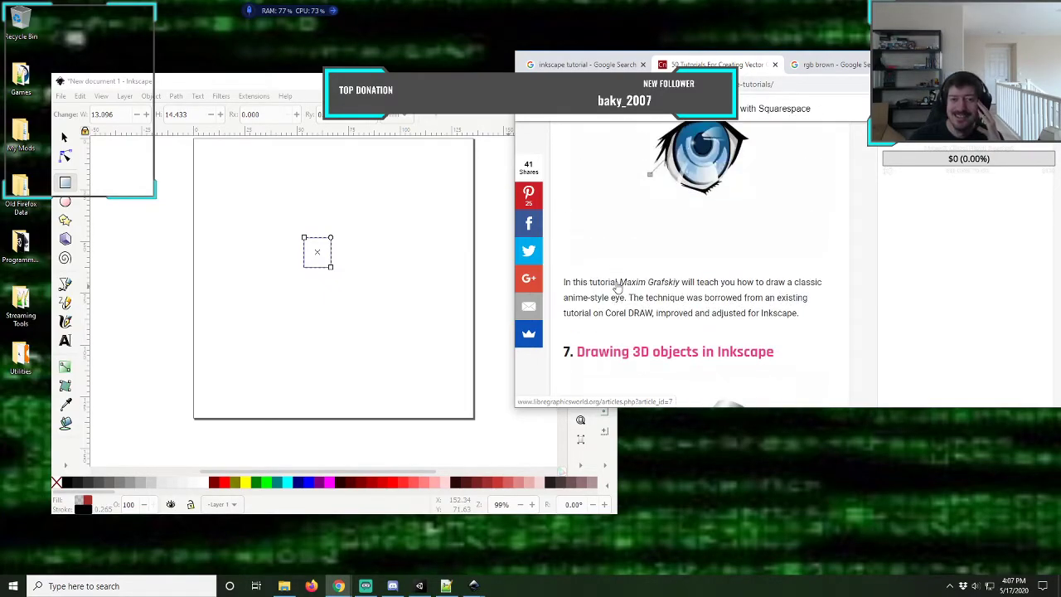
pyautogui.scroll(-4, 616, 287)
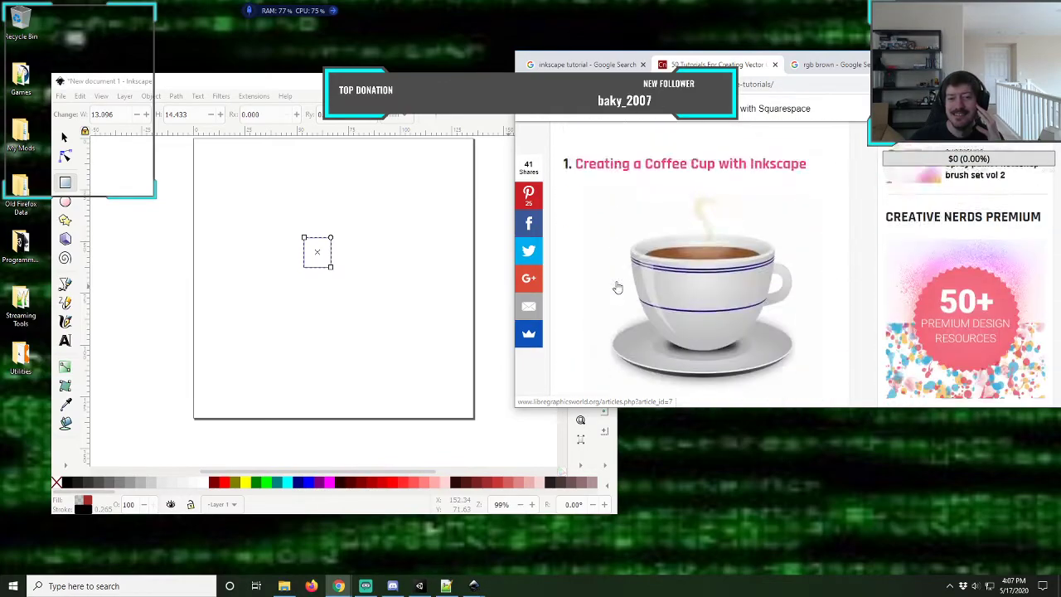
pyautogui.click(616, 287)
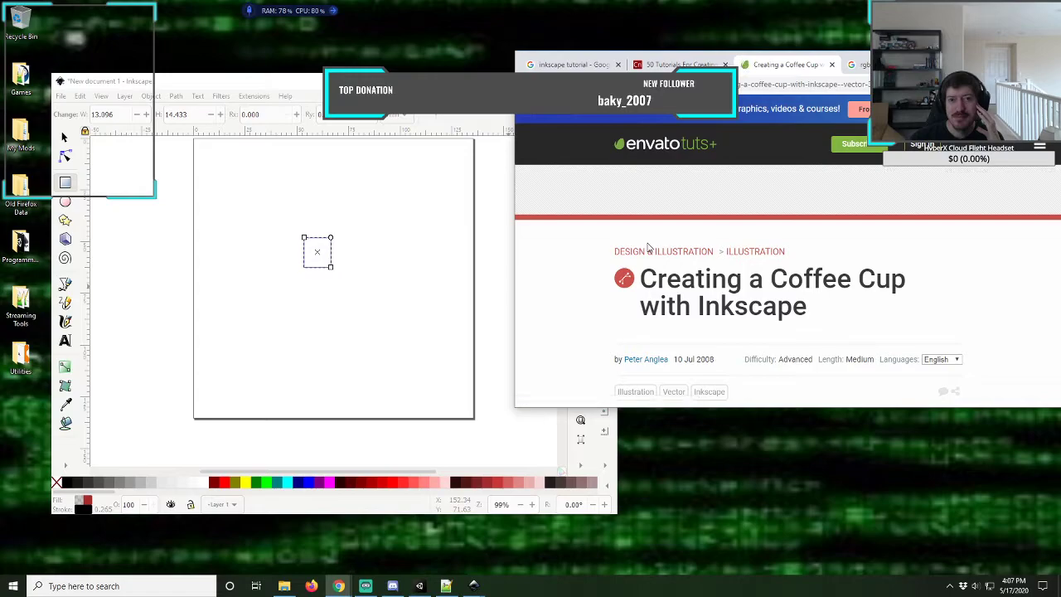
# - Read the coffee cup tutorial's introduction and Step 1 of Create the Saucer, on drawing the ellipse and removing its outline
pyautogui.scroll(-1, 593, 237)
pyautogui.scroll(-4, 592, 237)
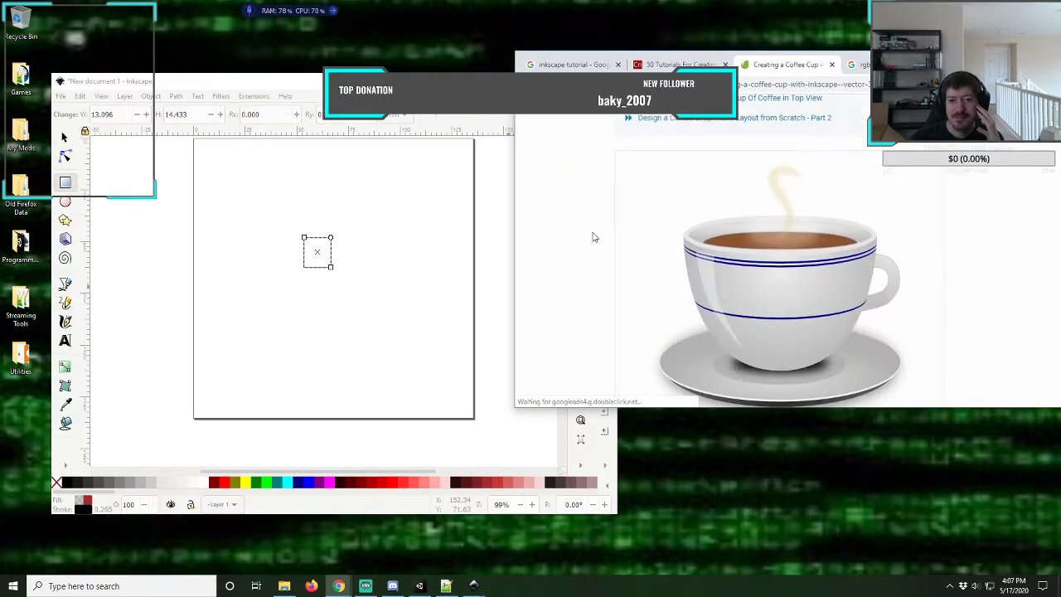
pyautogui.scroll(-3, 593, 237)
pyautogui.scroll(-1, 593, 237)
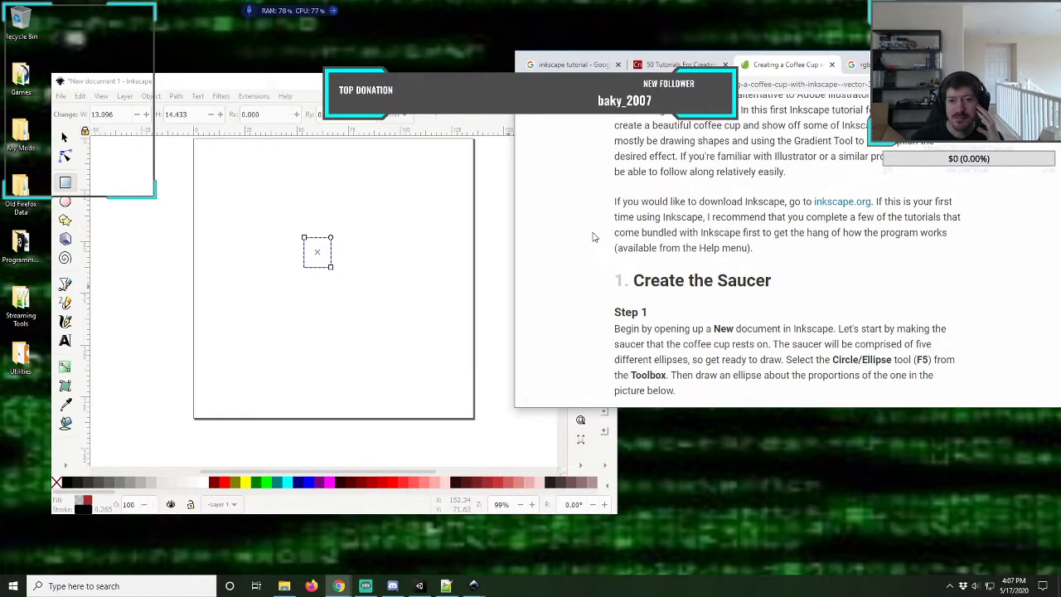
pyautogui.scroll(-1, 593, 238)
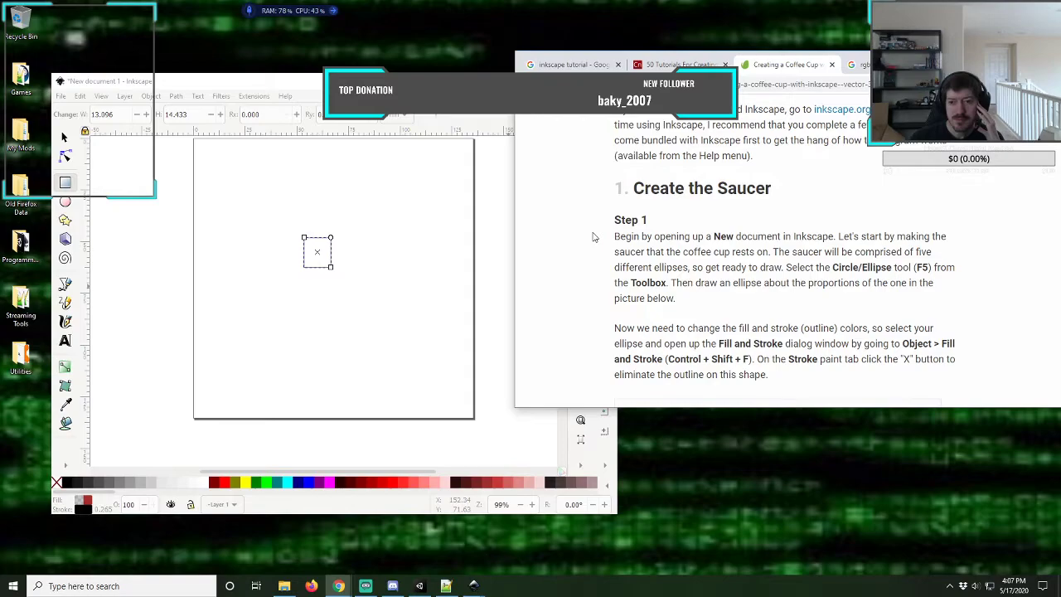
pyautogui.scroll(-1, 593, 237)
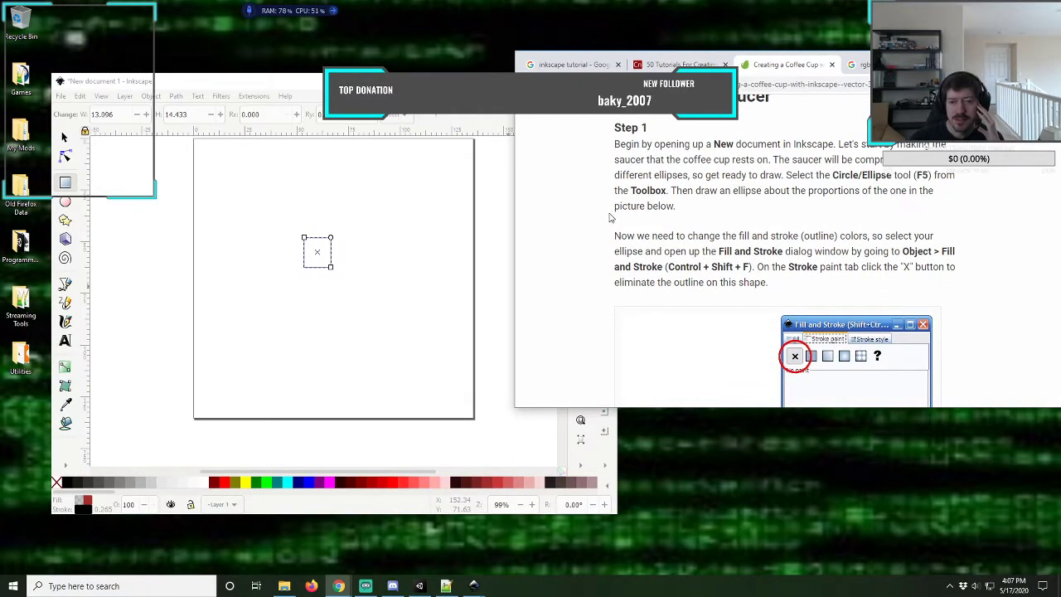
pyautogui.scroll(-1, 610, 217)
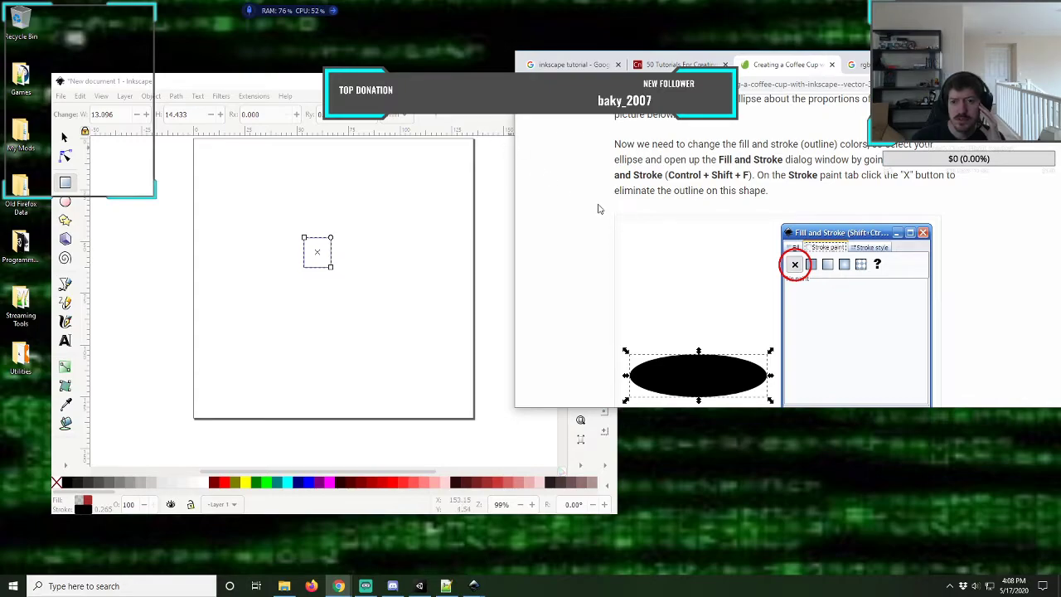
pyautogui.scroll(1, 598, 209)
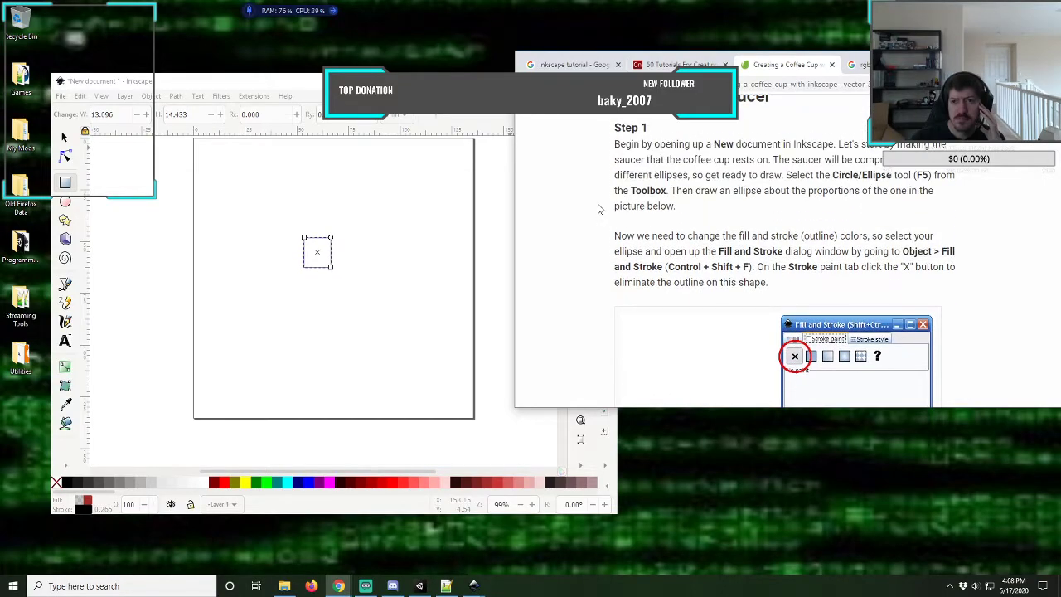
pyautogui.scroll(-5, 598, 209)
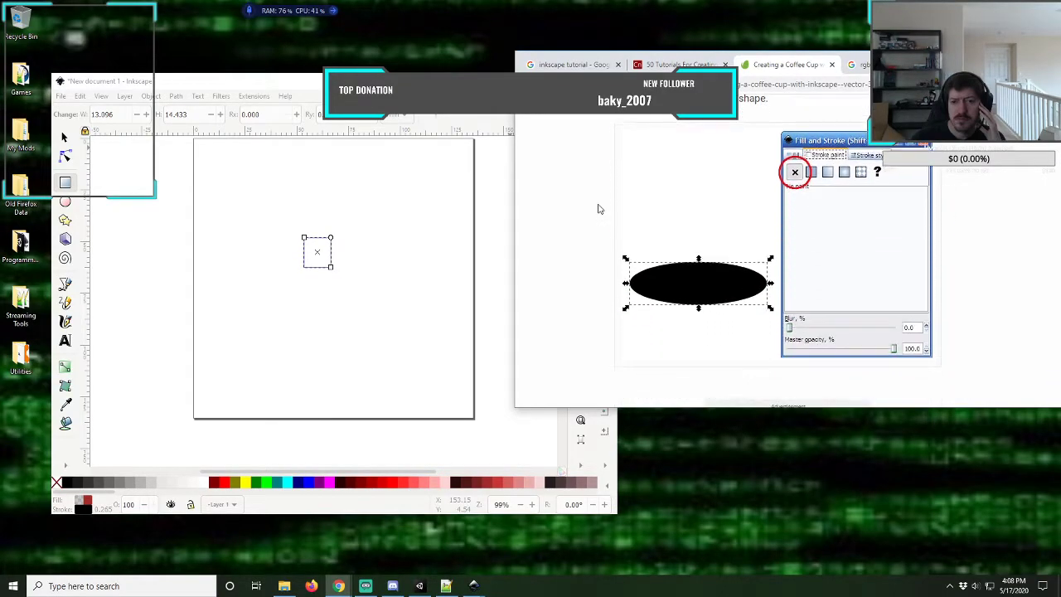
# - Read Step 2 of Create the Saucer, on filling the ellipse with a two-gray radial gradient, and examine its dialog pictures
pyautogui.scroll(-3, 599, 209)
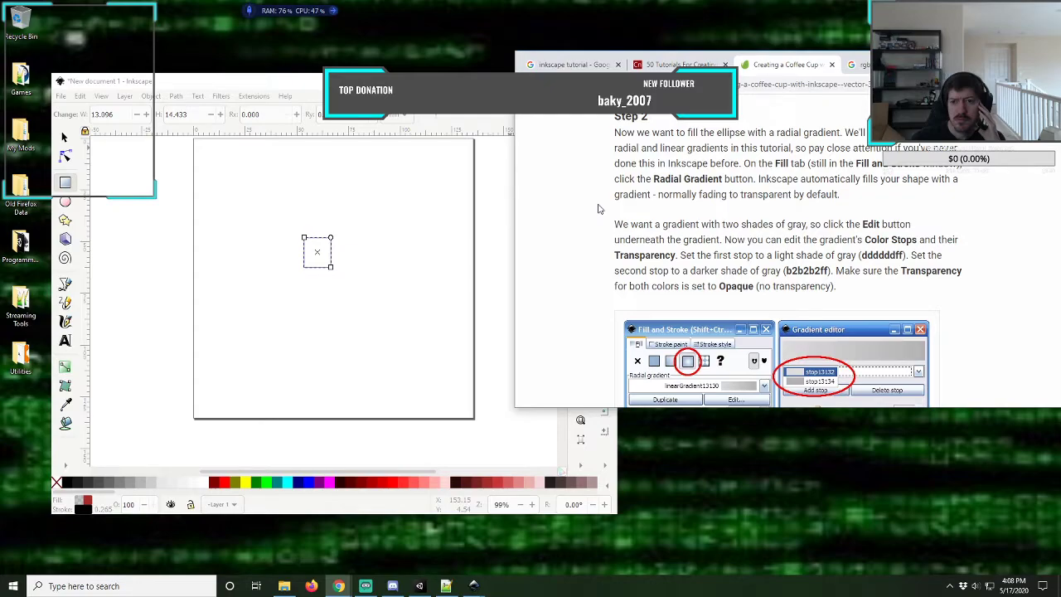
pyautogui.scroll(-1, 601, 209)
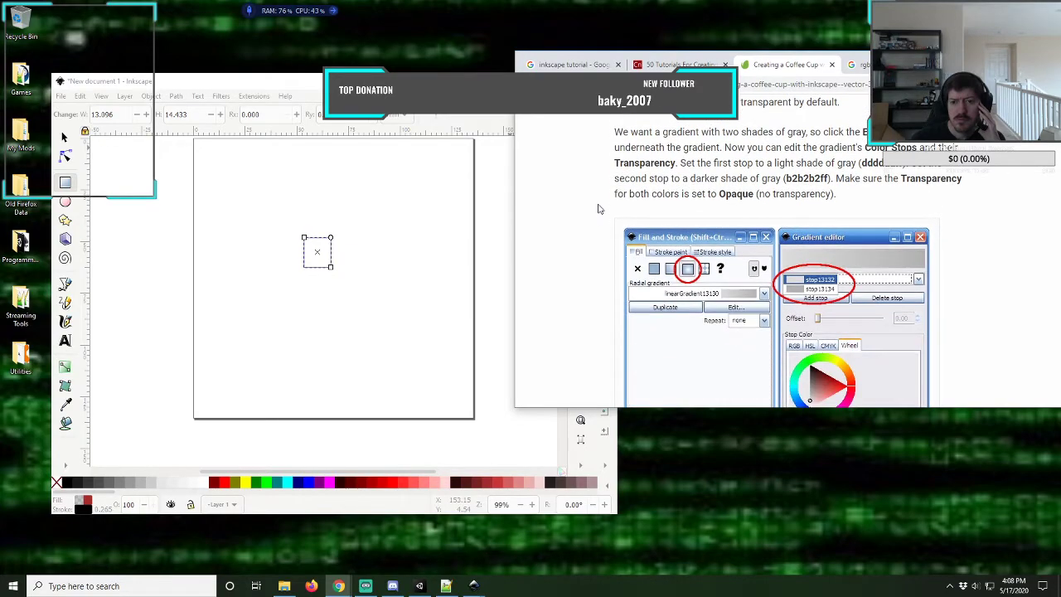
pyautogui.scroll(-1, 600, 209)
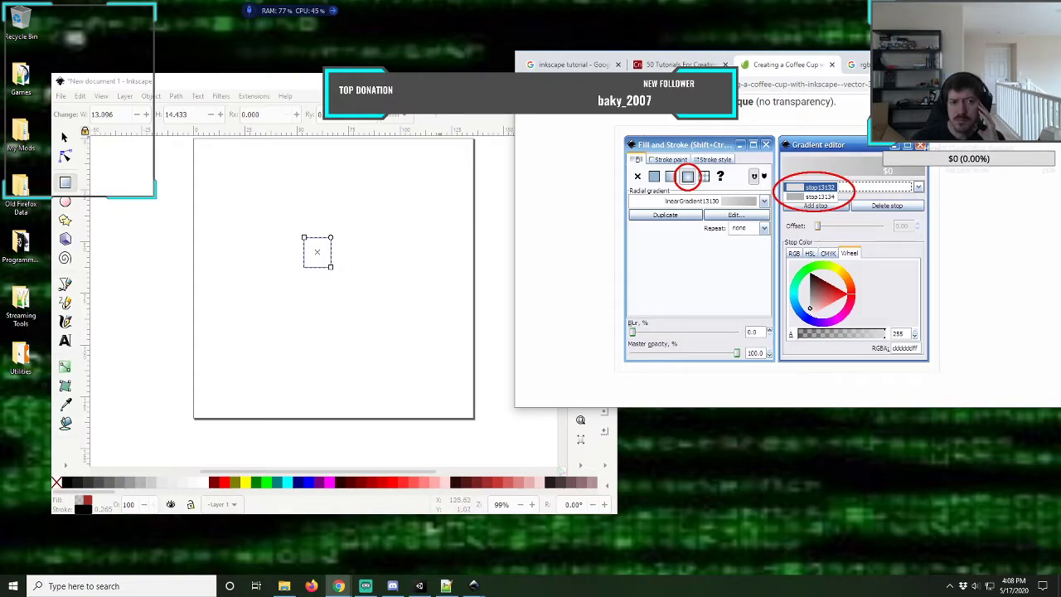
# - Read Steps 3 and 4 of Create the Saucer, on adjusting the gradient handles and duplicating the ellipse for the plate's lip
pyautogui.scroll(2, 599, 193)
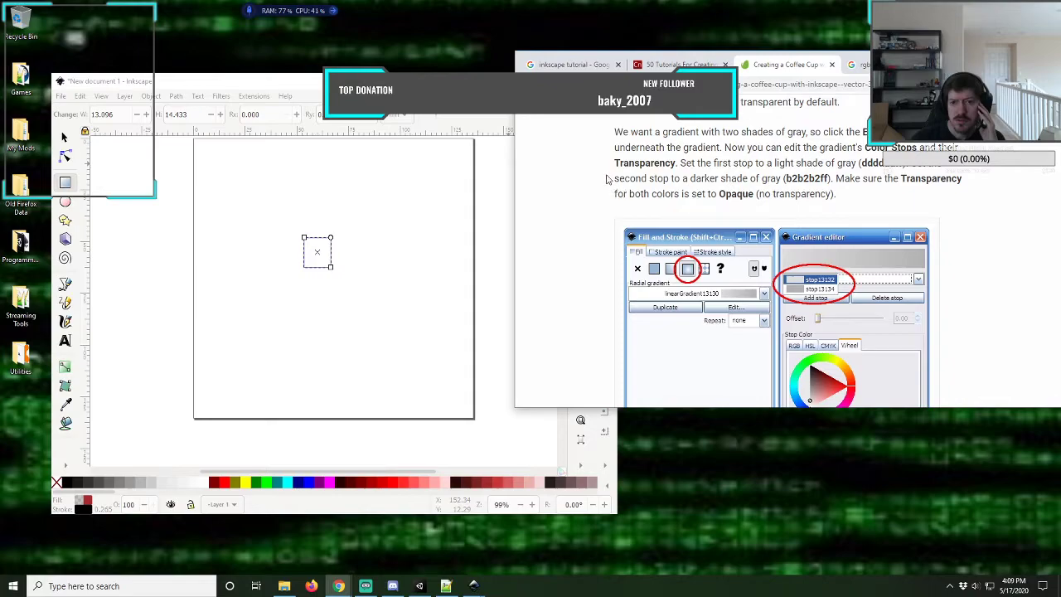
pyautogui.scroll(-4, 607, 179)
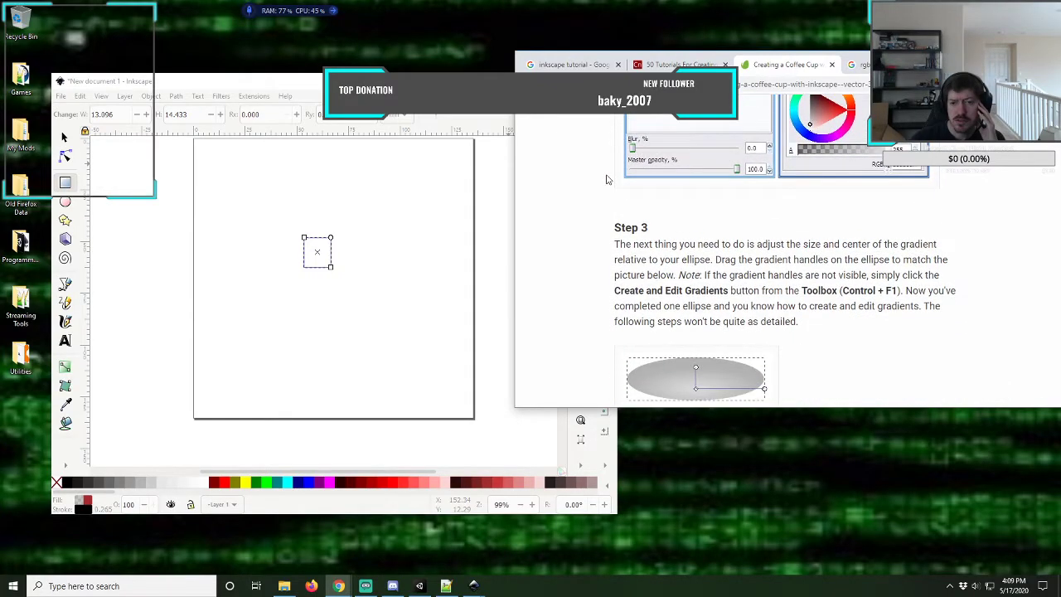
pyautogui.scroll(-1, 607, 179)
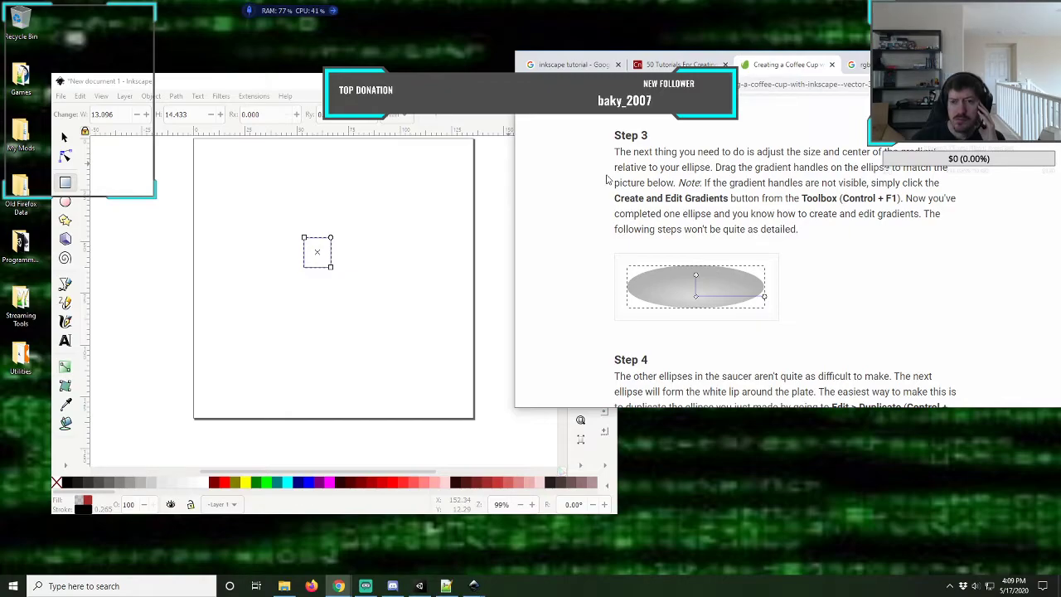
pyautogui.scroll(-1, 607, 179)
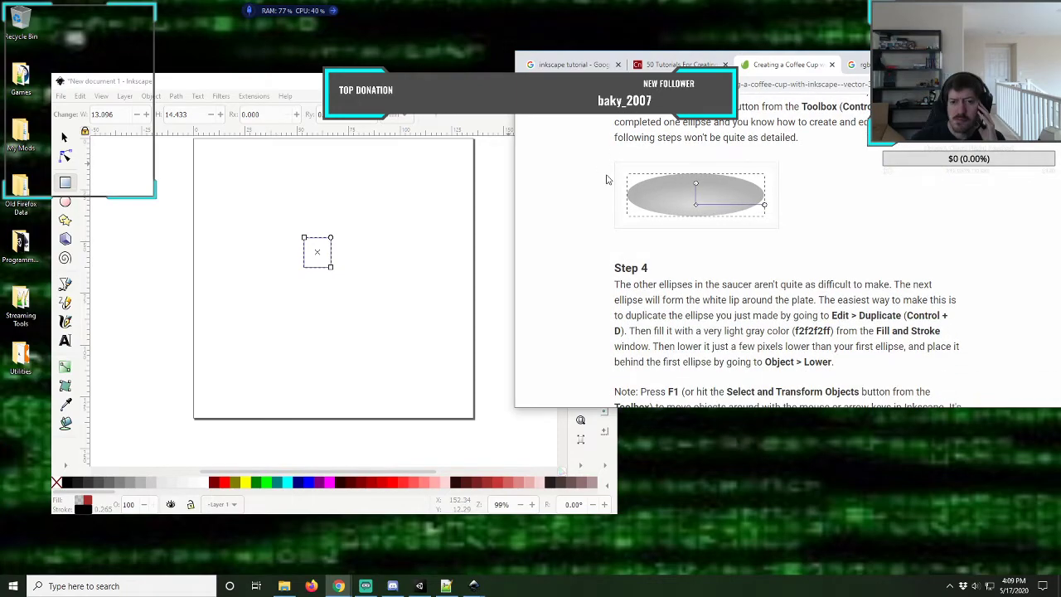
pyautogui.scroll(-1, 607, 179)
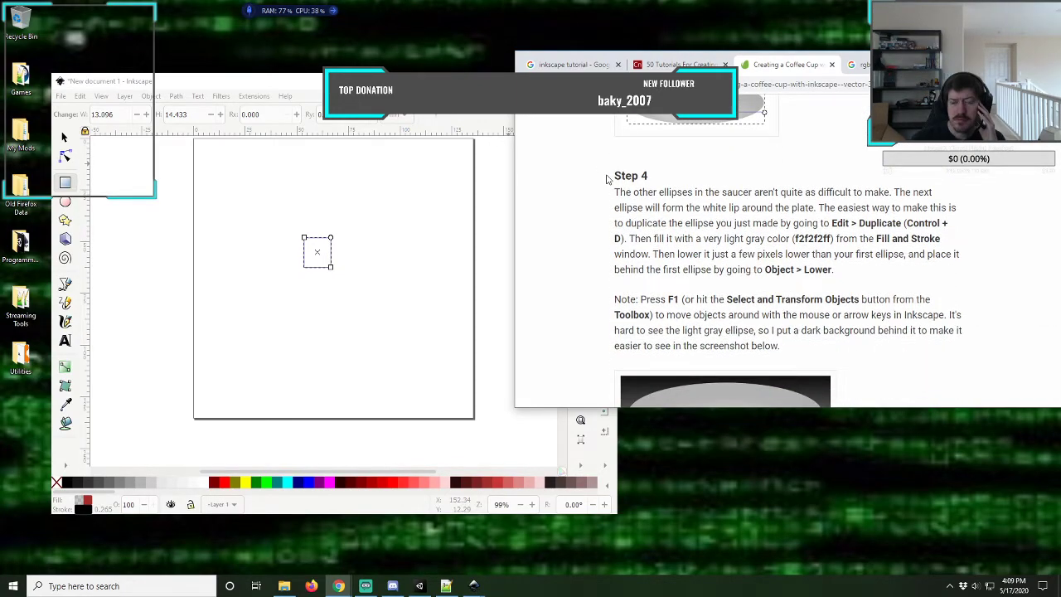
# - Go back to Step 1 of Create the Saucer and reread how to select the ellipse tool and open Fill and Stroke
pyautogui.scroll(2, 606, 179)
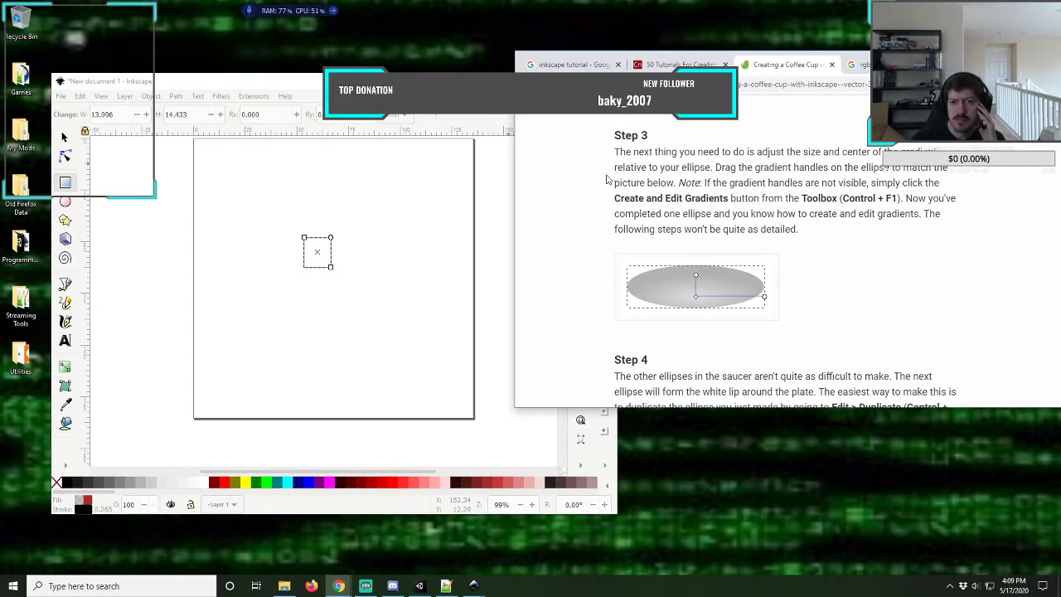
pyautogui.scroll(3, 607, 179)
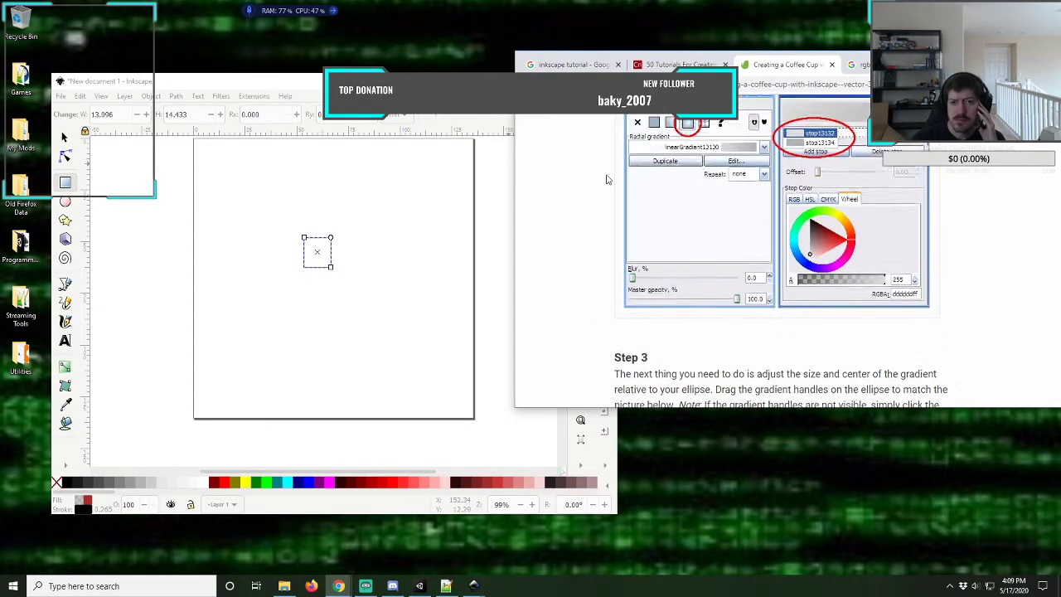
pyautogui.scroll(8, 607, 179)
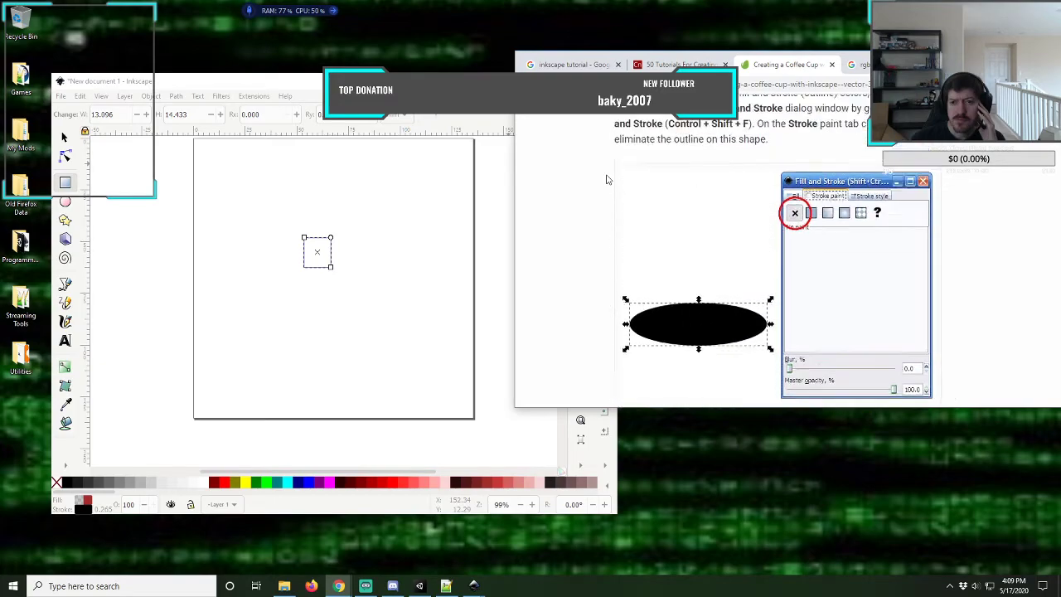
pyautogui.scroll(2, 606, 179)
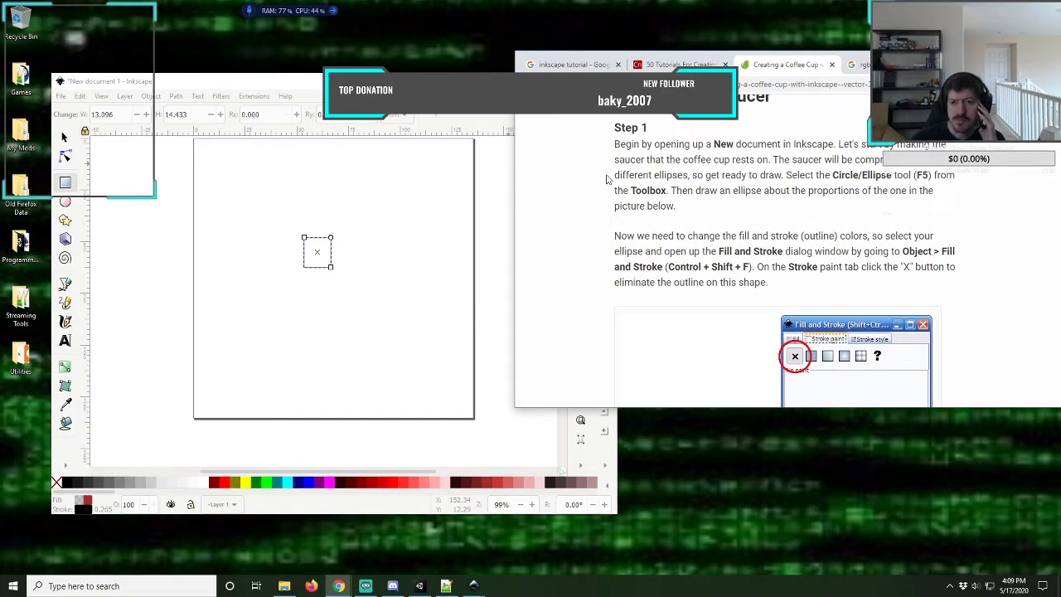
pyautogui.scroll(-1, 606, 179)
# - Switch to Inkscape, keep the Rectangle tool active and open the Fill and Stroke settings for the selected rectangle
pyautogui.click(497, 177)
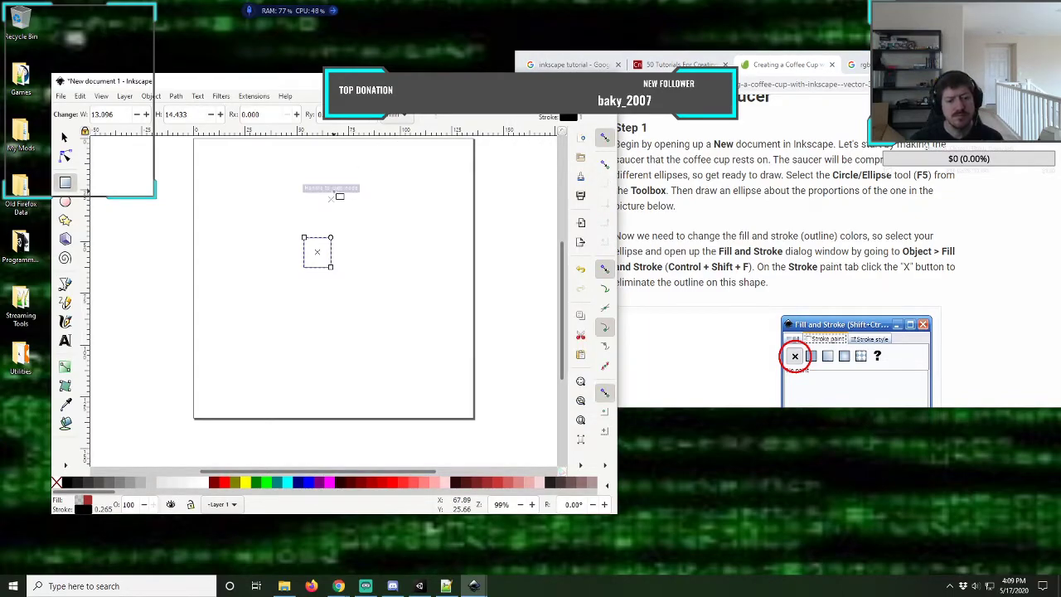
pyautogui.press('F5')
pyautogui.press('F4')
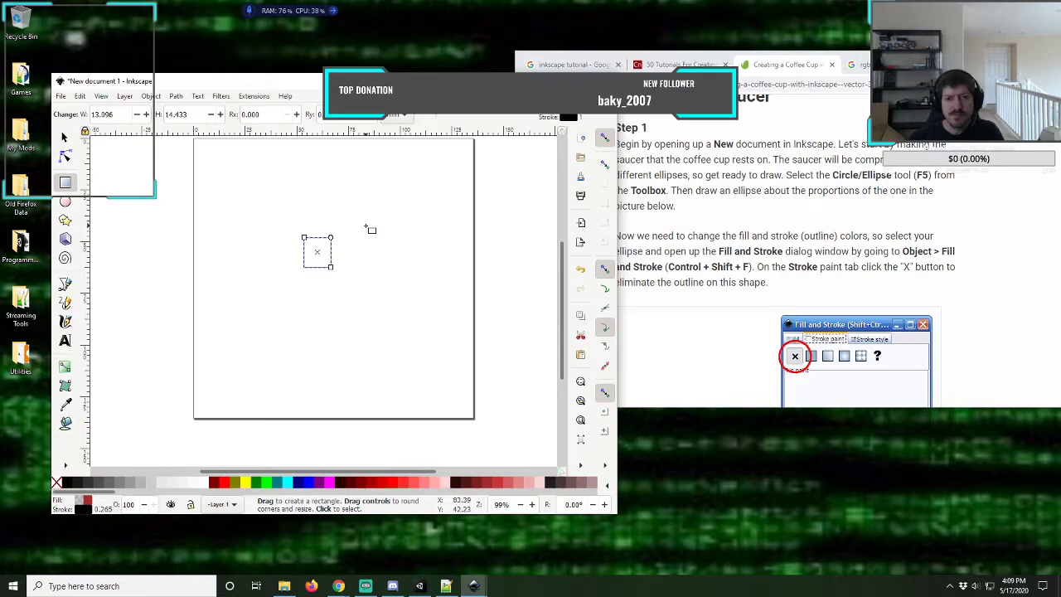
pyautogui.hotkey('ctrl', 'shift', 'f')
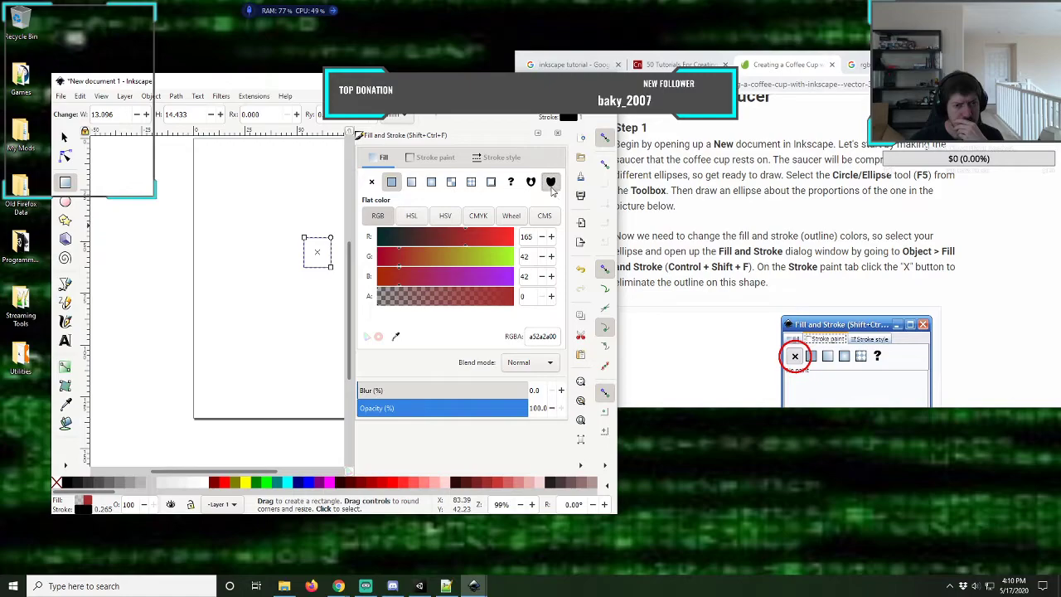
# - Look through the HSL, HSV, CMYK, Wheel and CMS color modes of the rectangle's flat fill
pyautogui.click(411, 217)
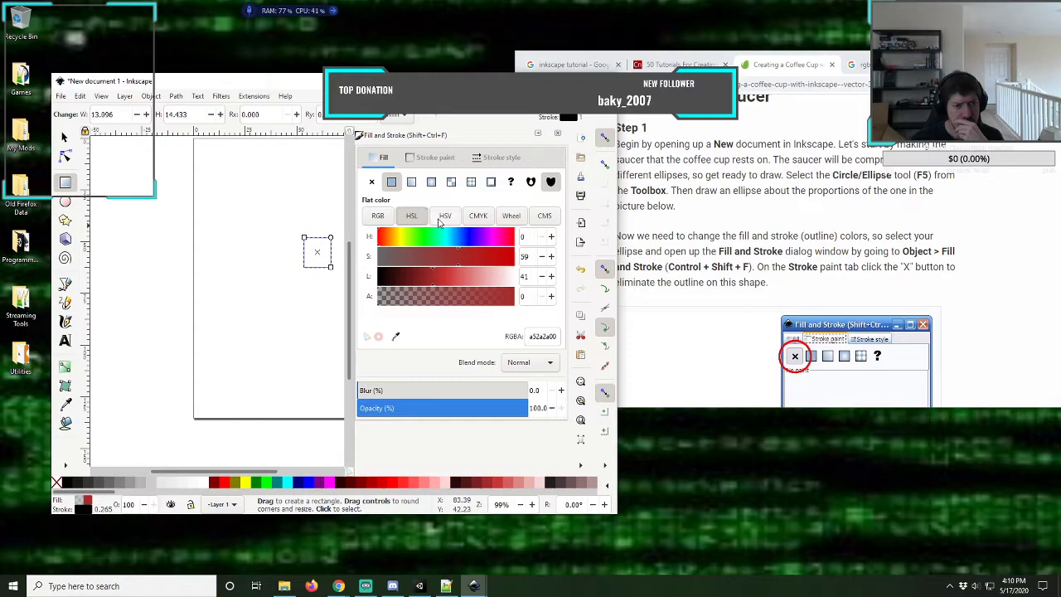
pyautogui.click(445, 217)
pyautogui.click(481, 217)
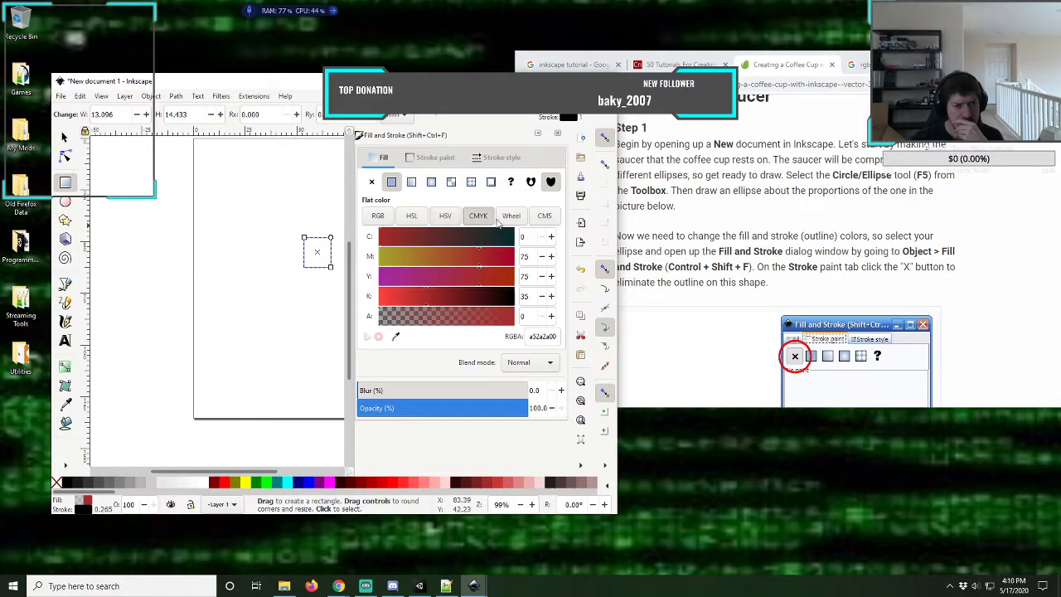
pyautogui.click(516, 219)
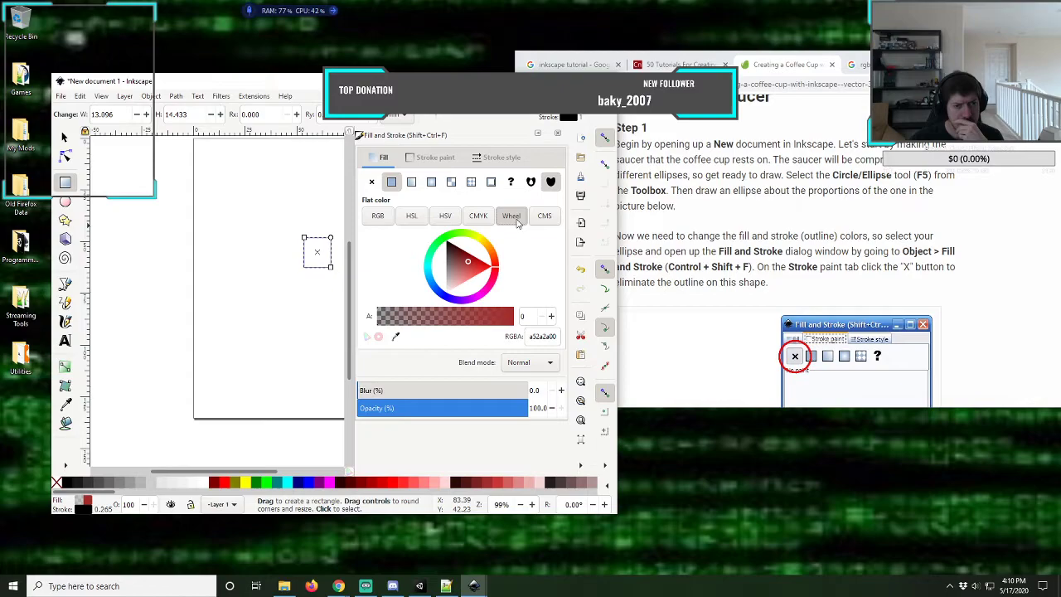
pyautogui.click(545, 219)
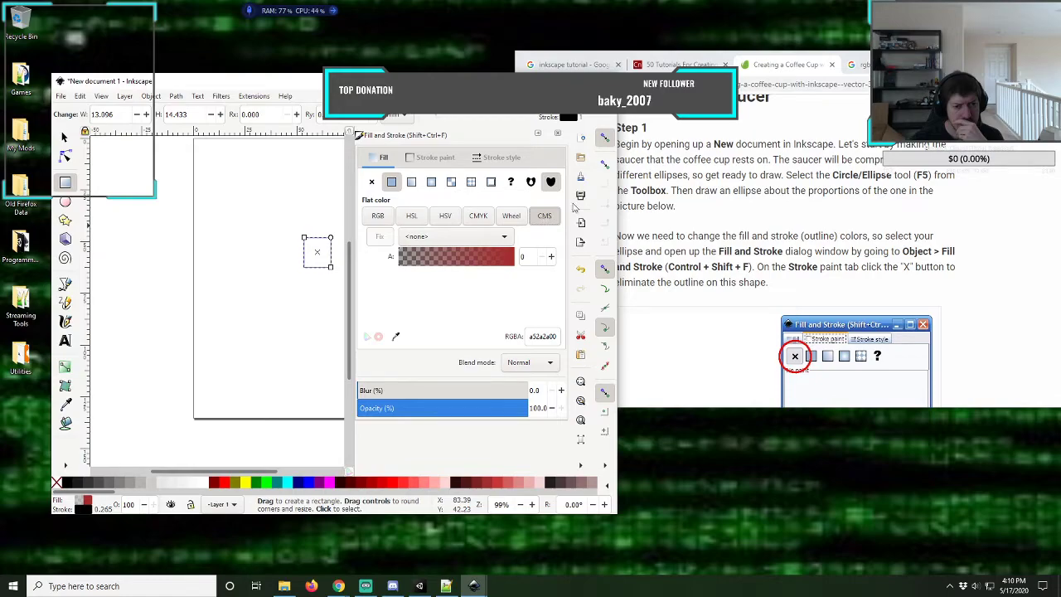
# - Compare the brown RGB code in the browser's rgb brown search results with the rectangle's fill values in RGB mode
pyautogui.click(865, 66)
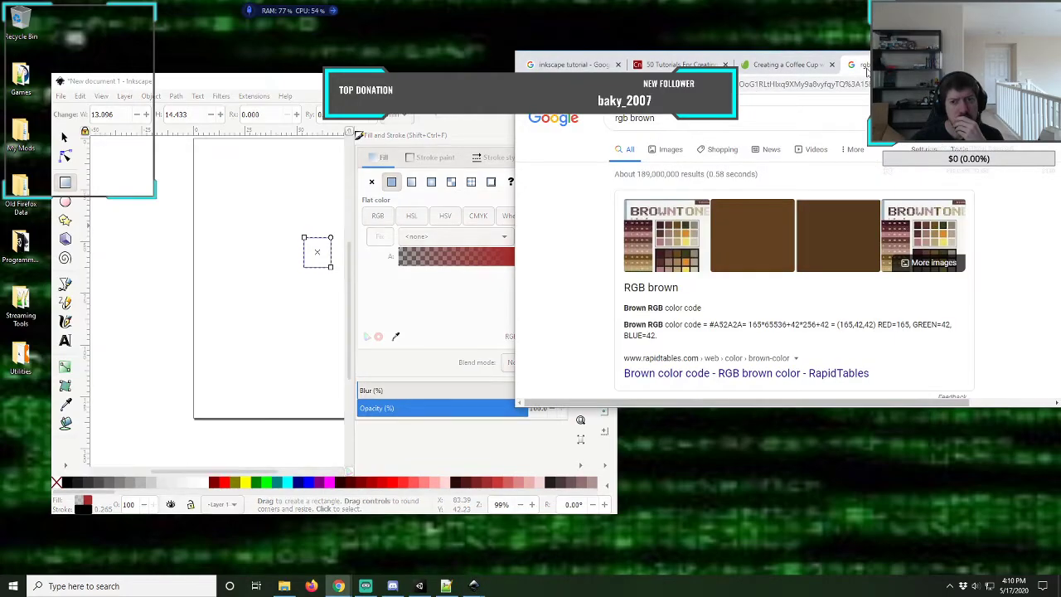
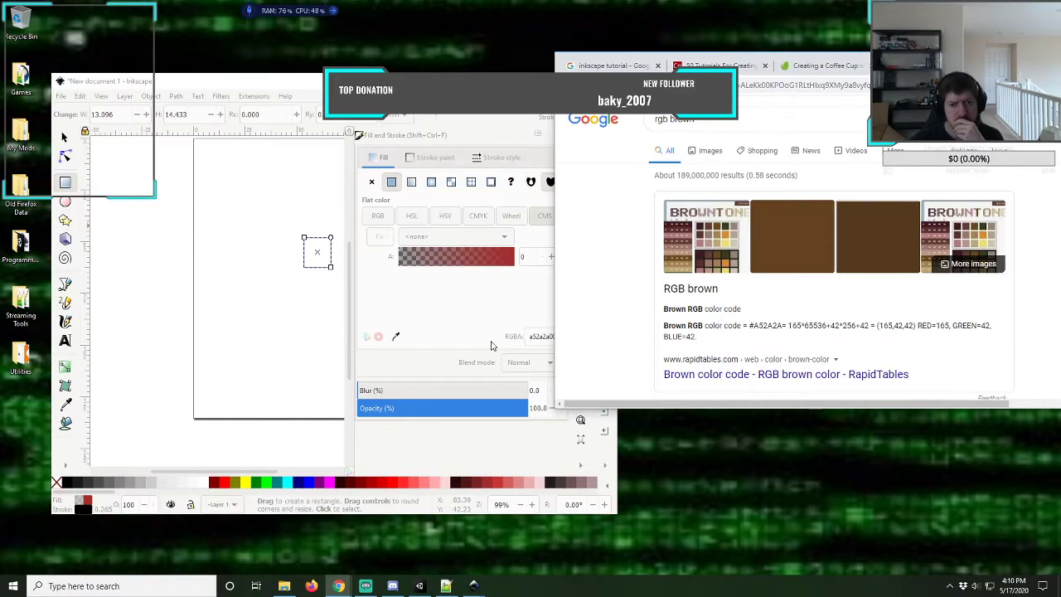
pyautogui.click(380, 216)
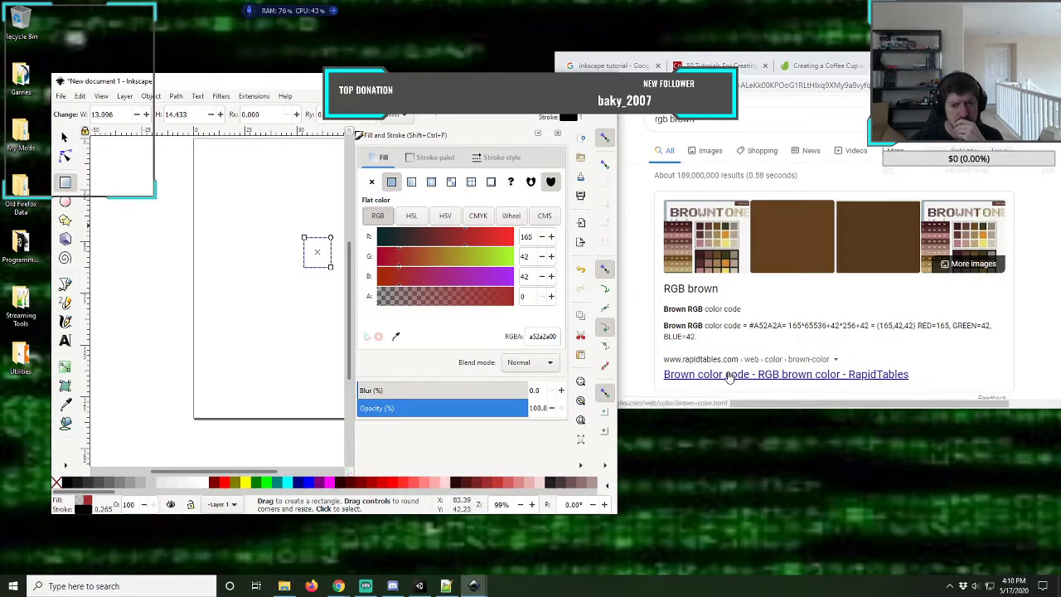
pyautogui.click(646, 303)
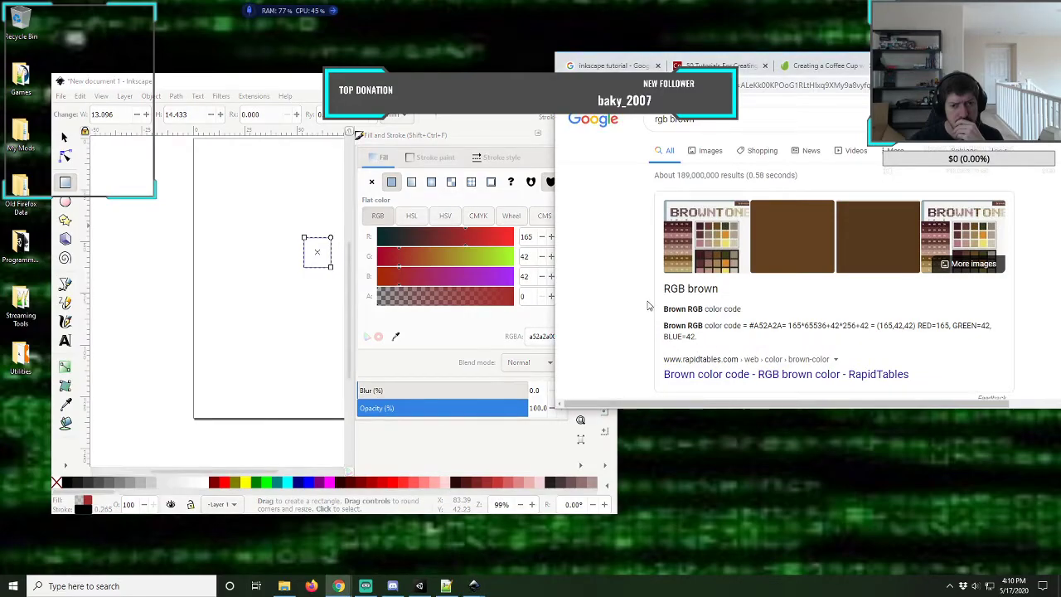
# - Browse the rgb brown search results for other brown codes, checking the answer to "Can RGB make Brown?"
pyautogui.scroll(-2, 649, 306)
pyautogui.scroll(-1, 649, 306)
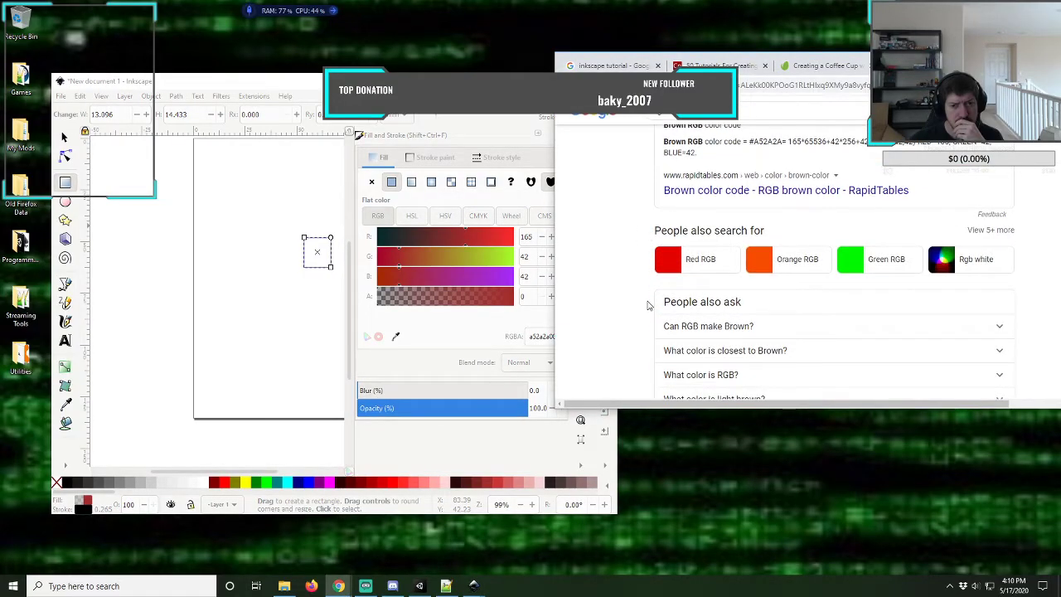
pyautogui.scroll(-1, 641, 221)
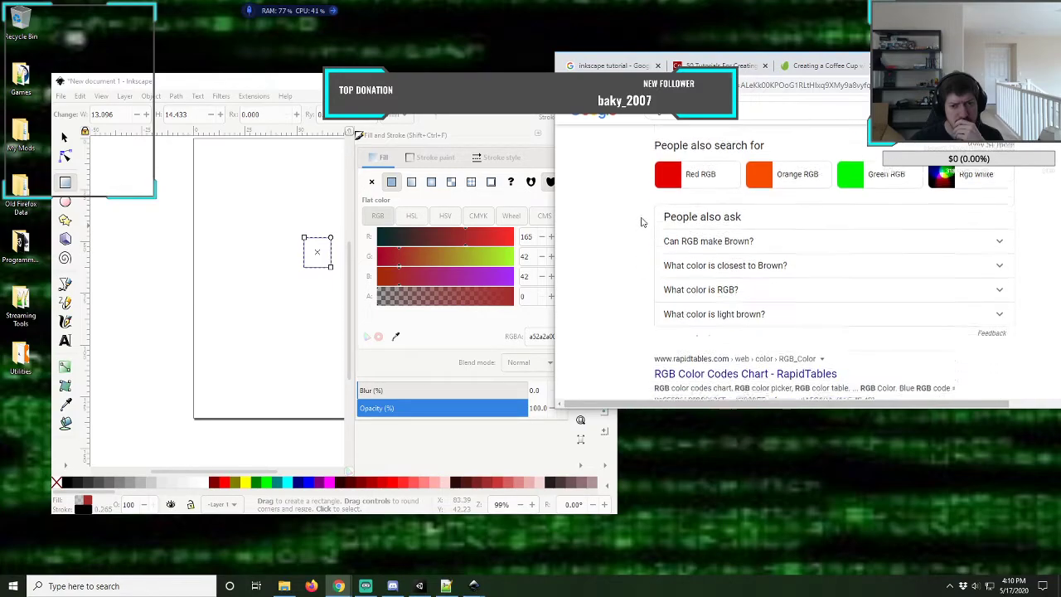
pyautogui.click(695, 238)
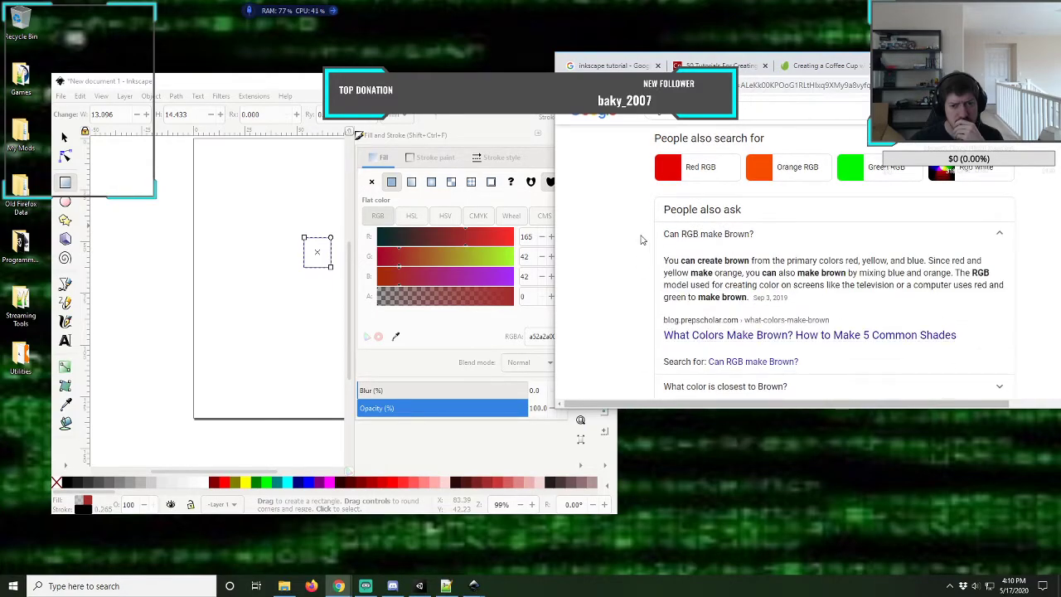
pyautogui.click(698, 237)
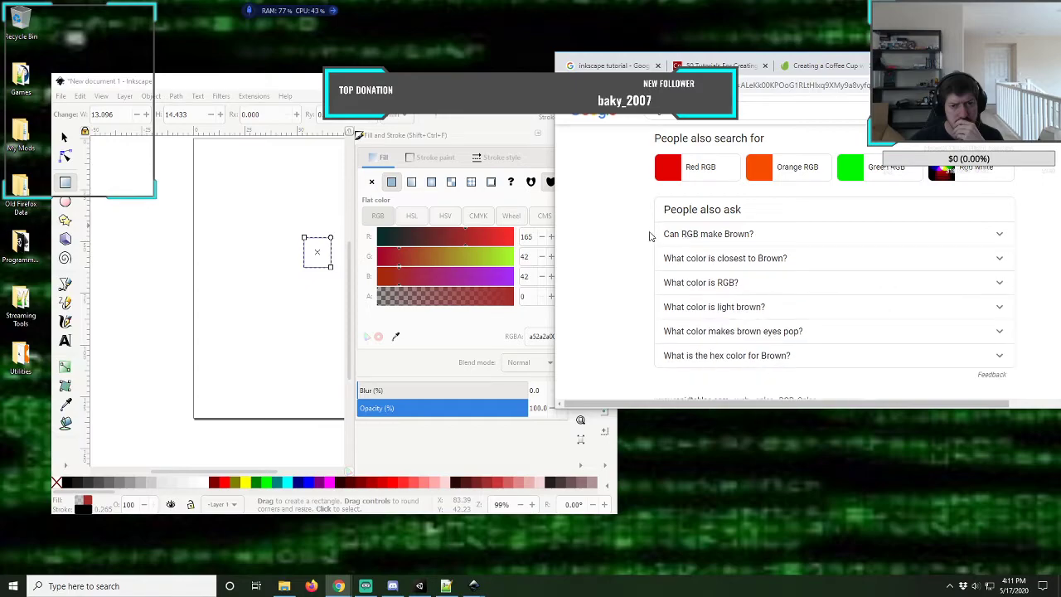
pyautogui.scroll(-1, 648, 235)
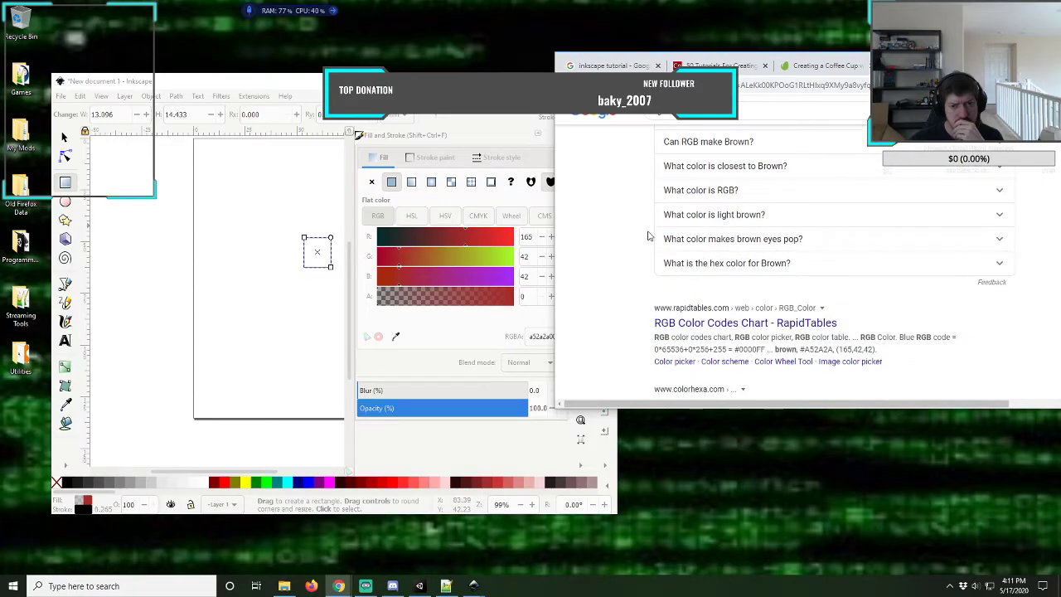
pyautogui.scroll(-1, 648, 236)
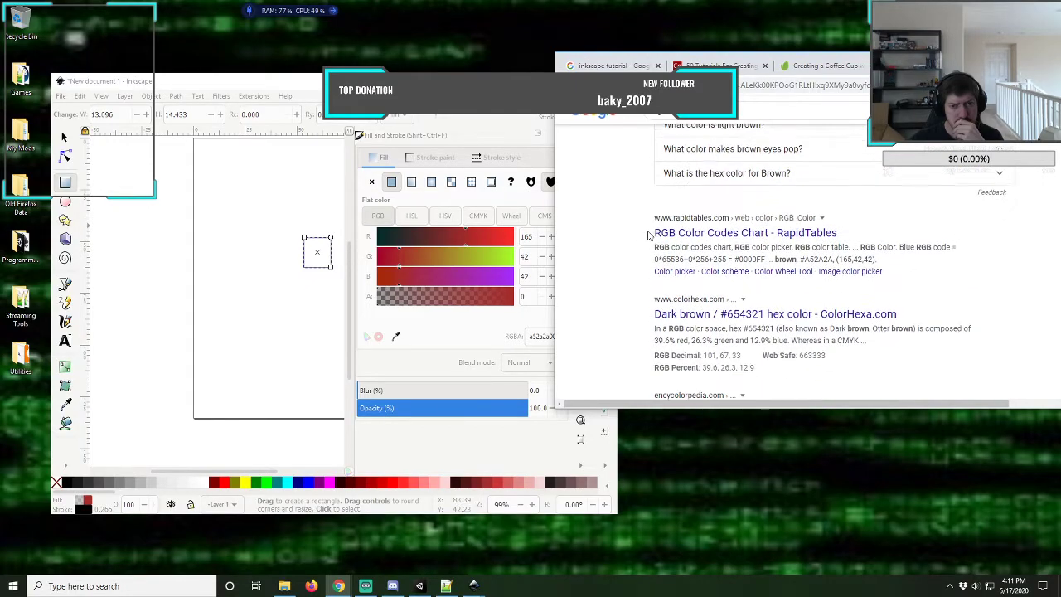
# - Open RapidTables' RGB Color Codes Chart page and set its color picker to R 165, G 42, B 42
pyautogui.click(701, 233)
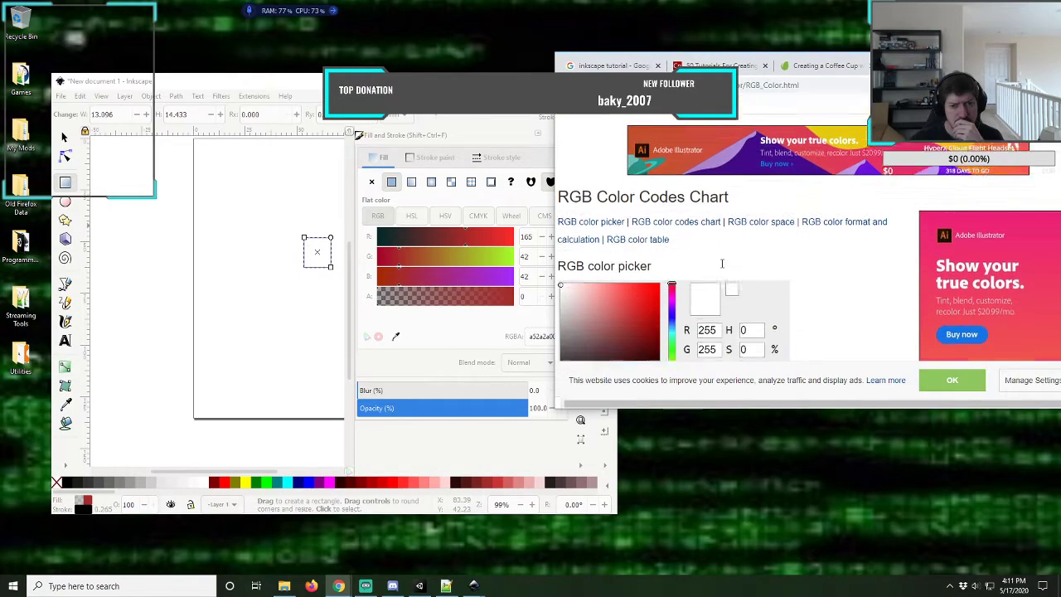
pyautogui.scroll(-1, 722, 264)
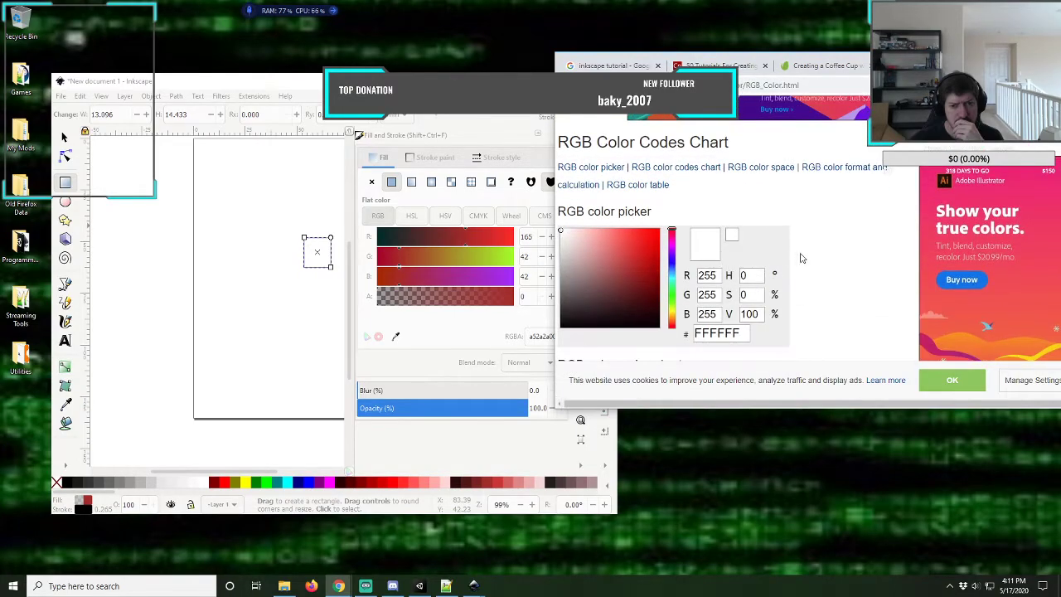
pyautogui.doubleClick(705, 275)
pyautogui.write('16')
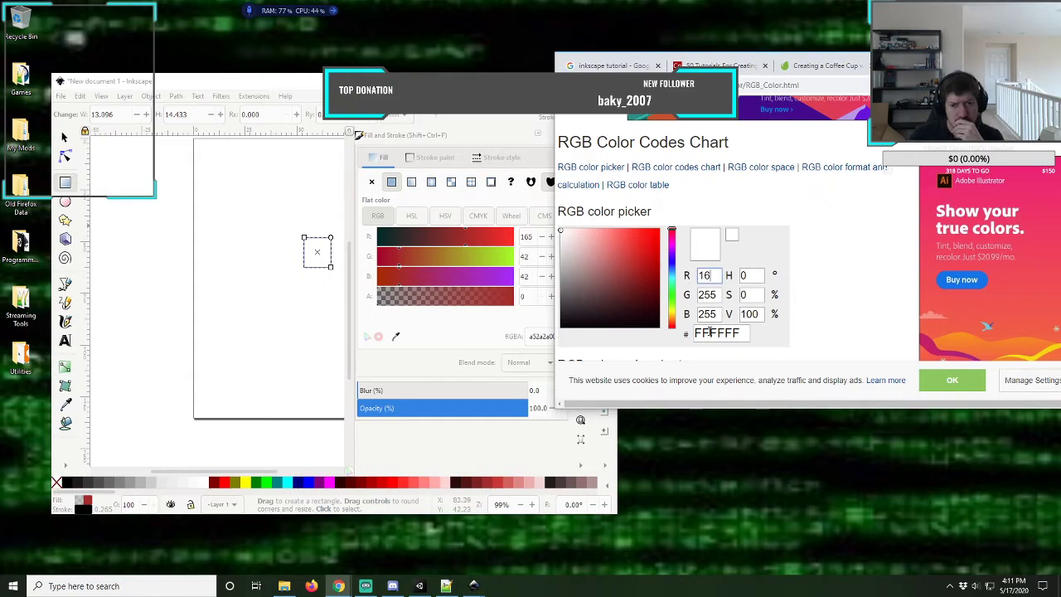
pyautogui.write('5')
pyautogui.press('Tab')
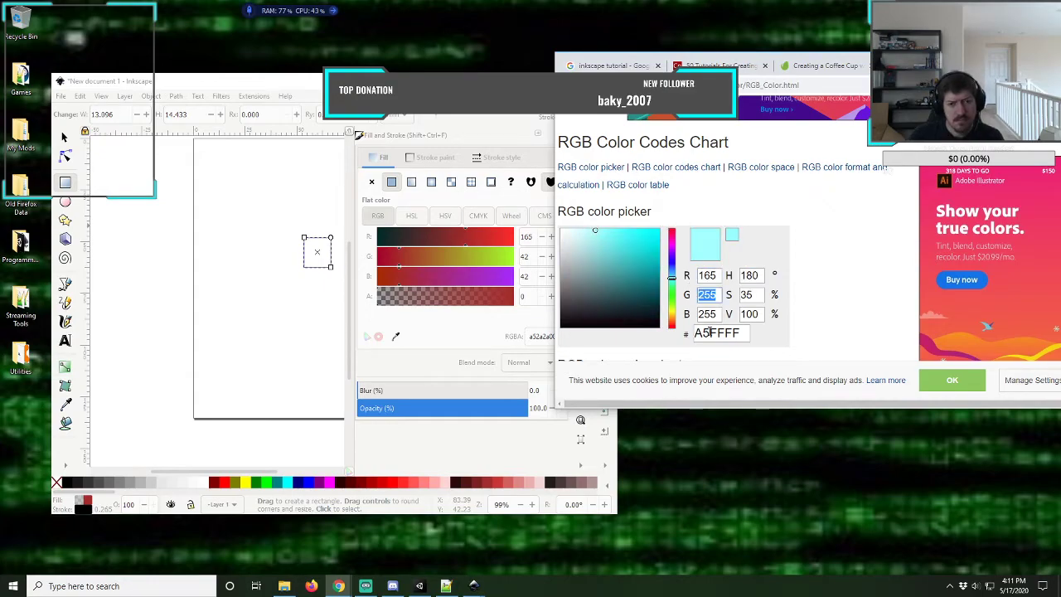
pyautogui.write('42')
pyautogui.press('Tab')
pyautogui.write('42')
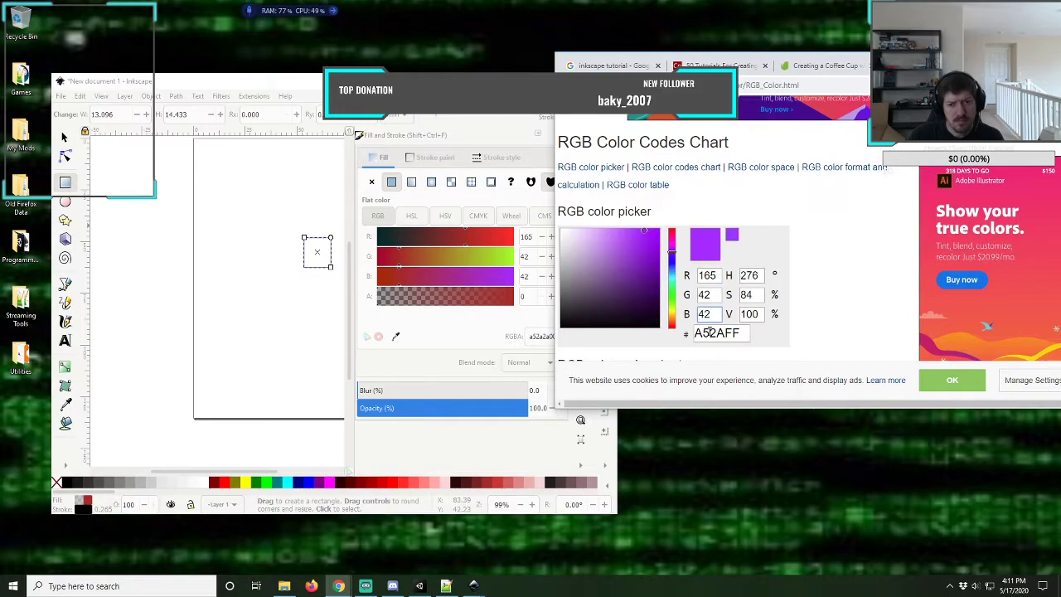
pyautogui.press('Tab')
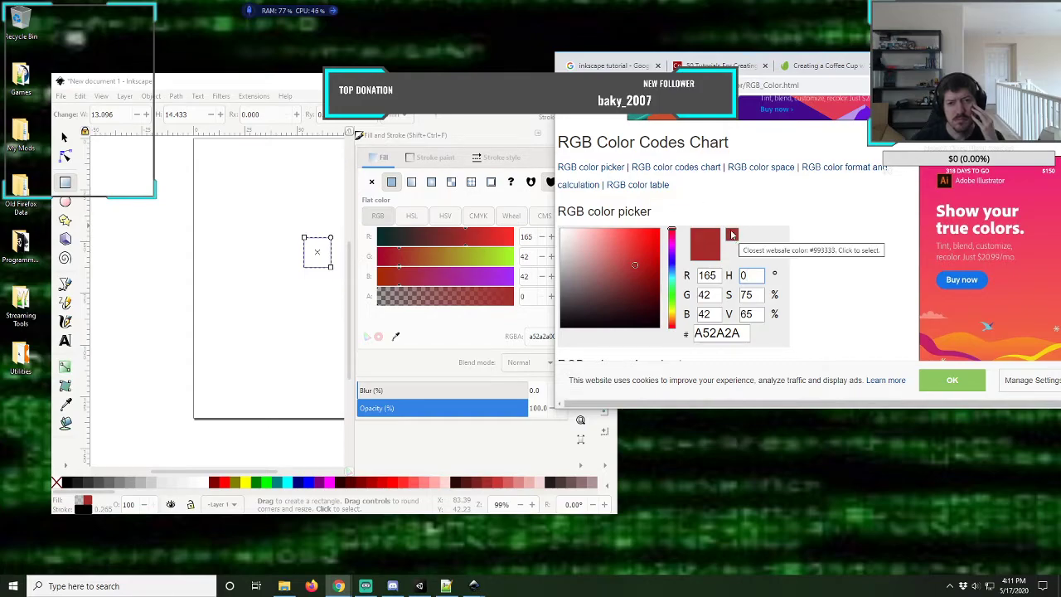
# - Examine the RGB color codes chart and the hex and decimal read-outs beneath it for a brown shade
pyautogui.scroll(-1, 857, 271)
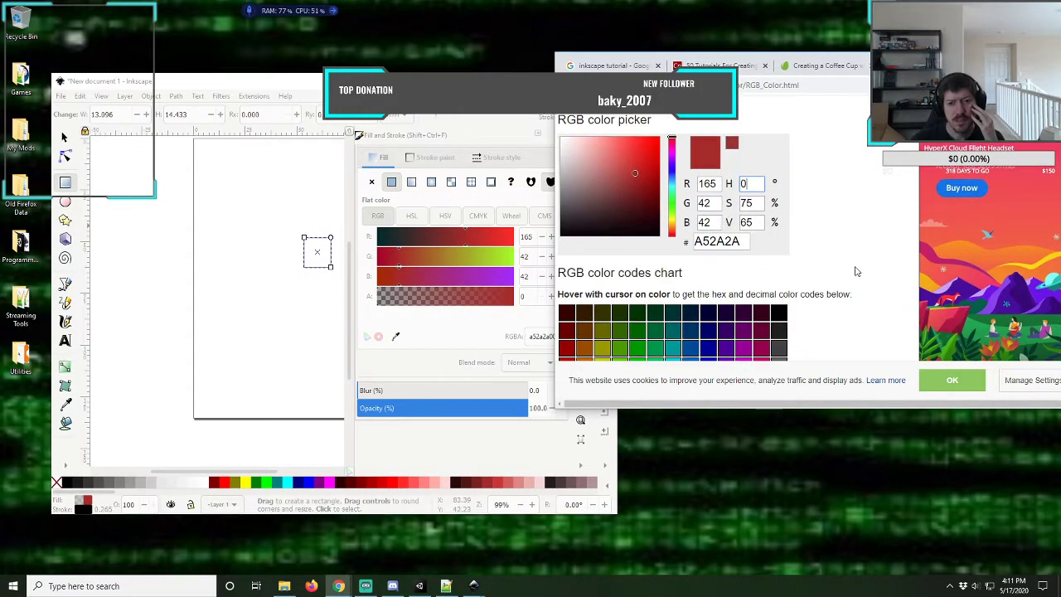
pyautogui.scroll(-1, 824, 262)
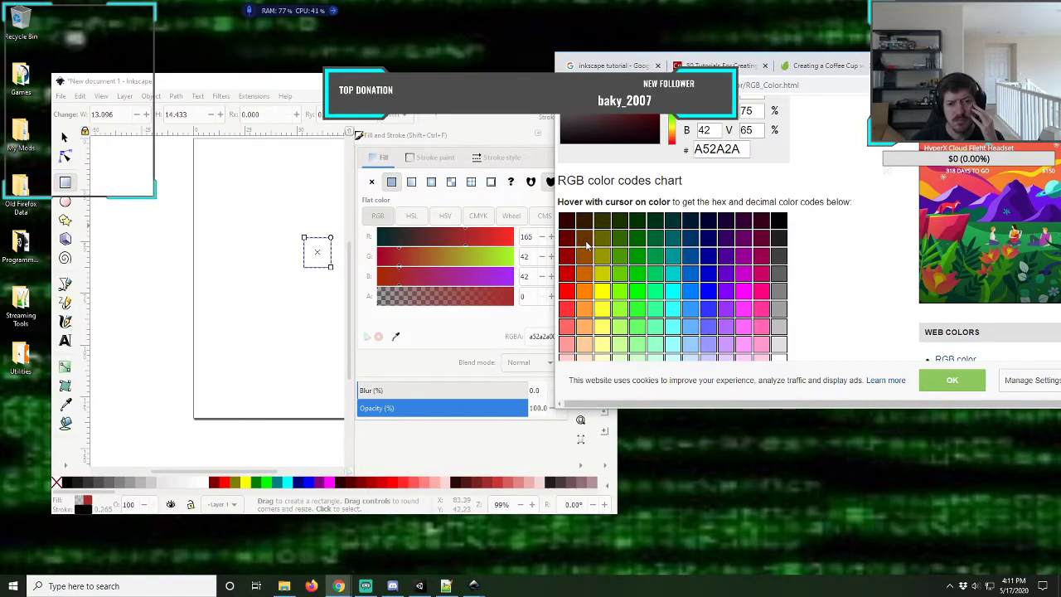
pyautogui.scroll(-2, 826, 248)
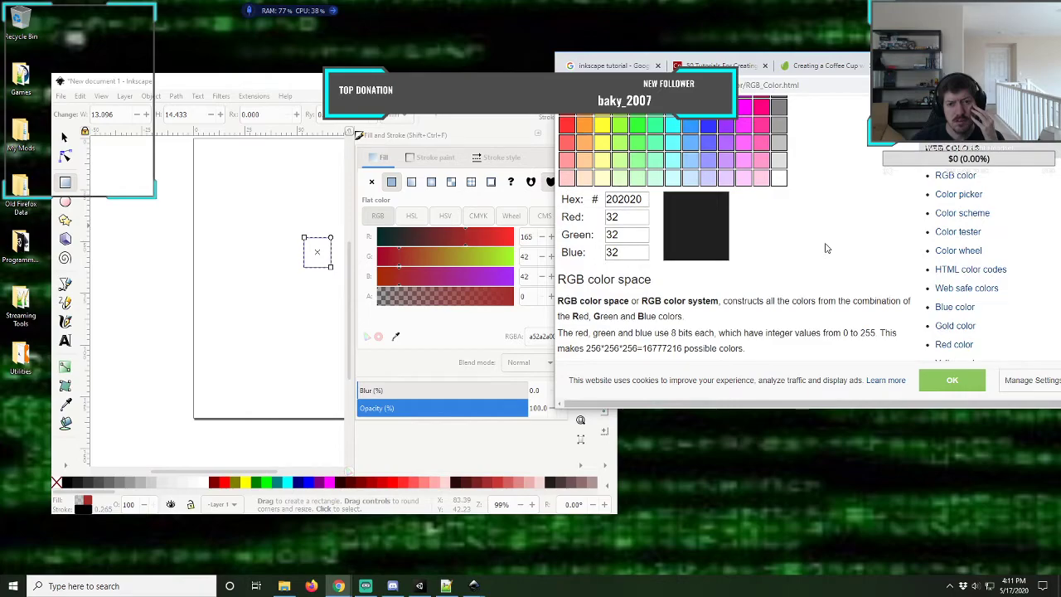
# - Read the RGB color space and calculation sections of the RapidTables page and check its color picker
pyautogui.scroll(-4, 826, 248)
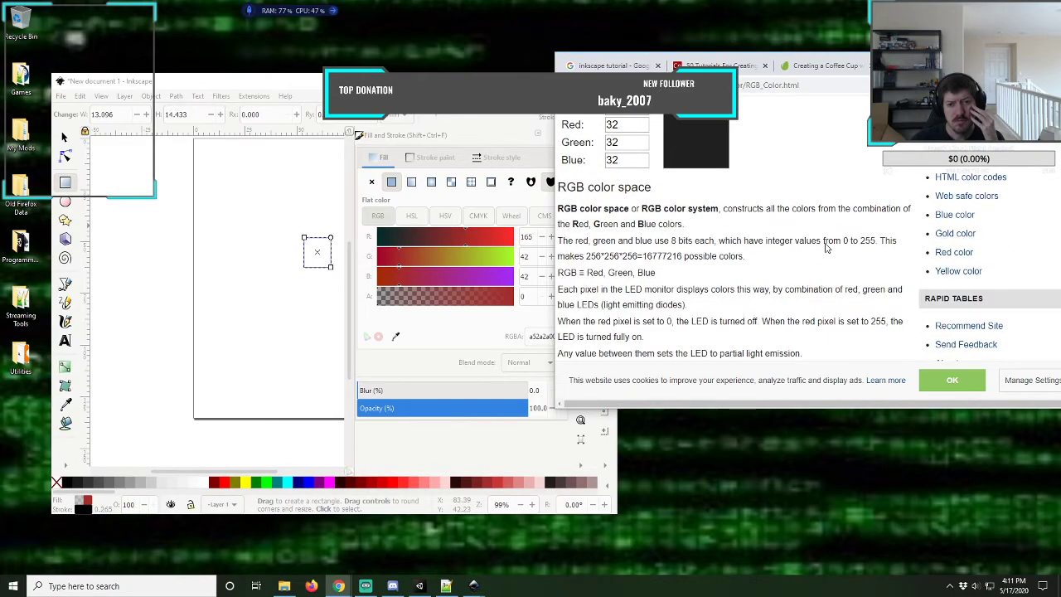
pyautogui.scroll(-5, 826, 248)
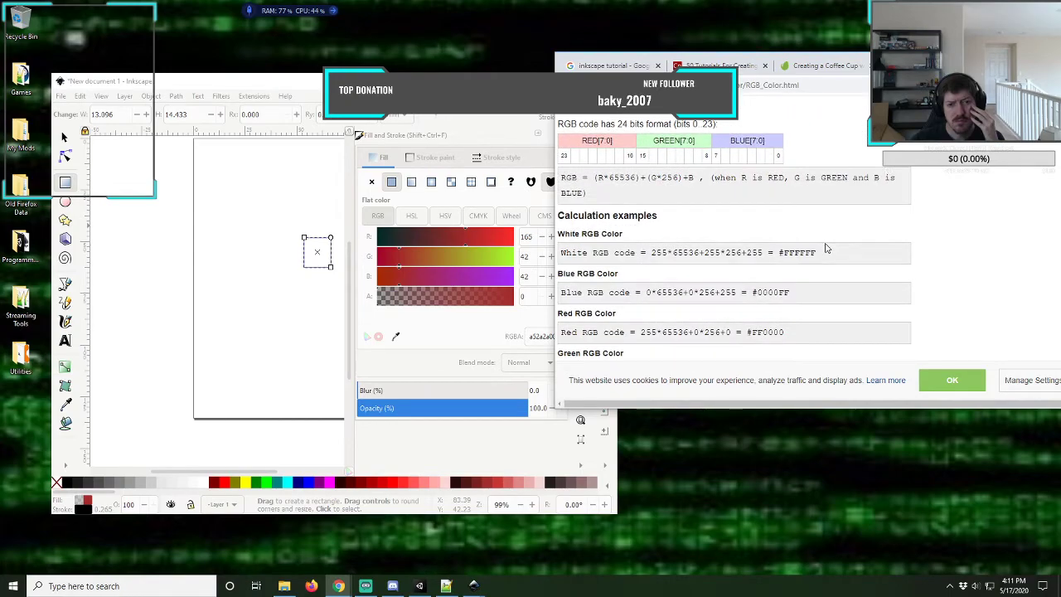
pyautogui.scroll(5, 825, 248)
pyautogui.scroll(10, 825, 248)
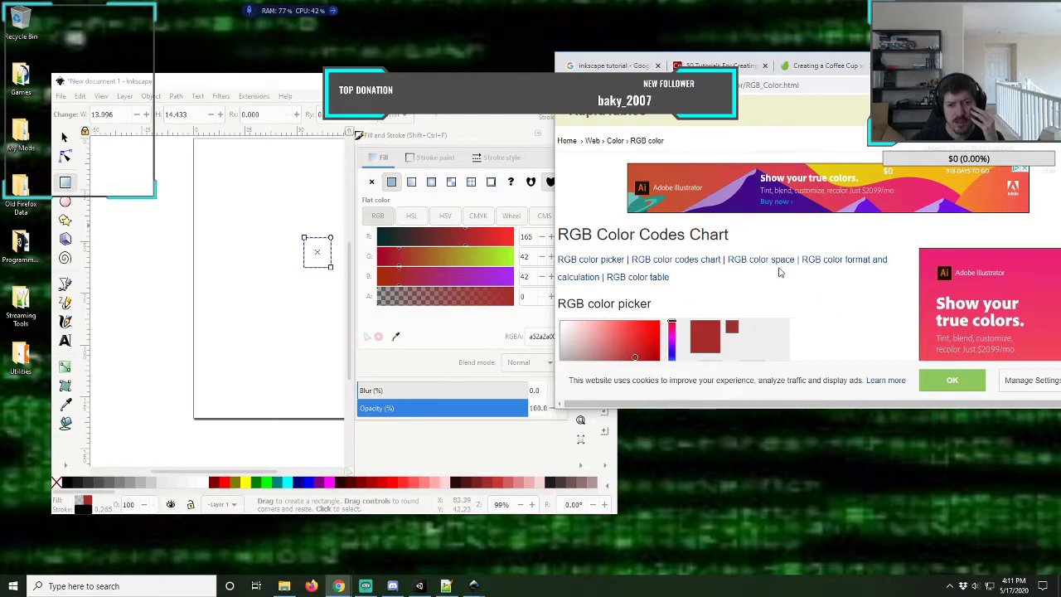
pyautogui.scroll(-1, 755, 275)
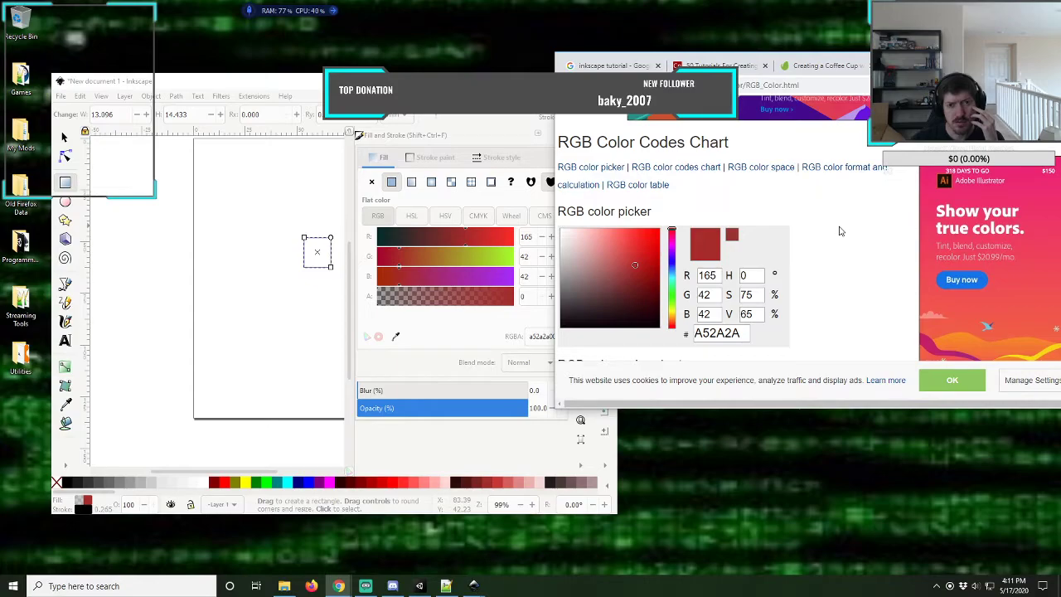
# - Return to the rgb brown search results and look through them for a darker brown hex code
pyautogui.click(824, 114)
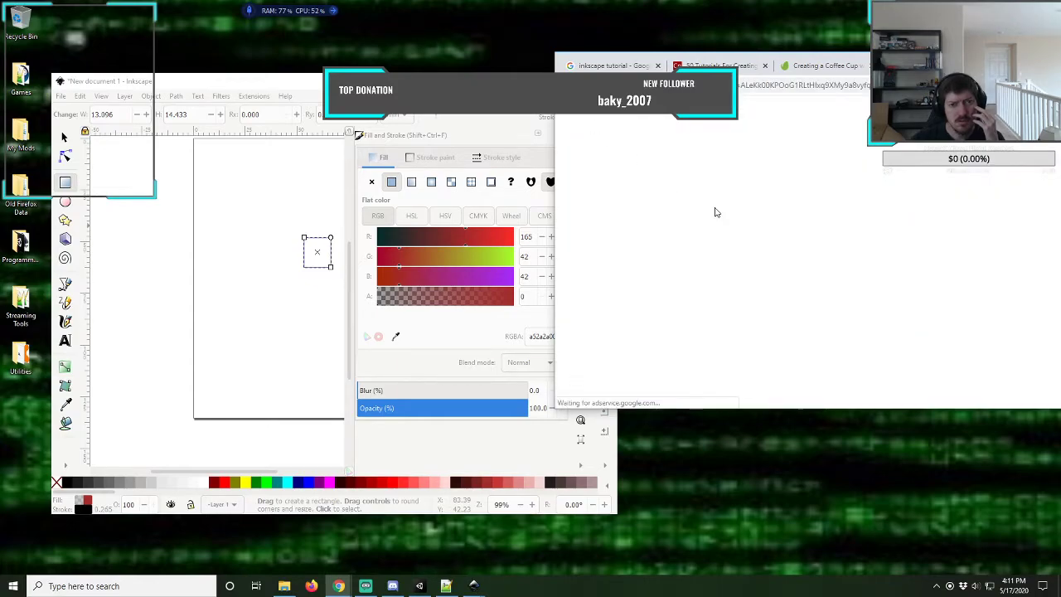
pyautogui.hotkey('alt', 'Left')
pyautogui.scroll(3, 635, 253)
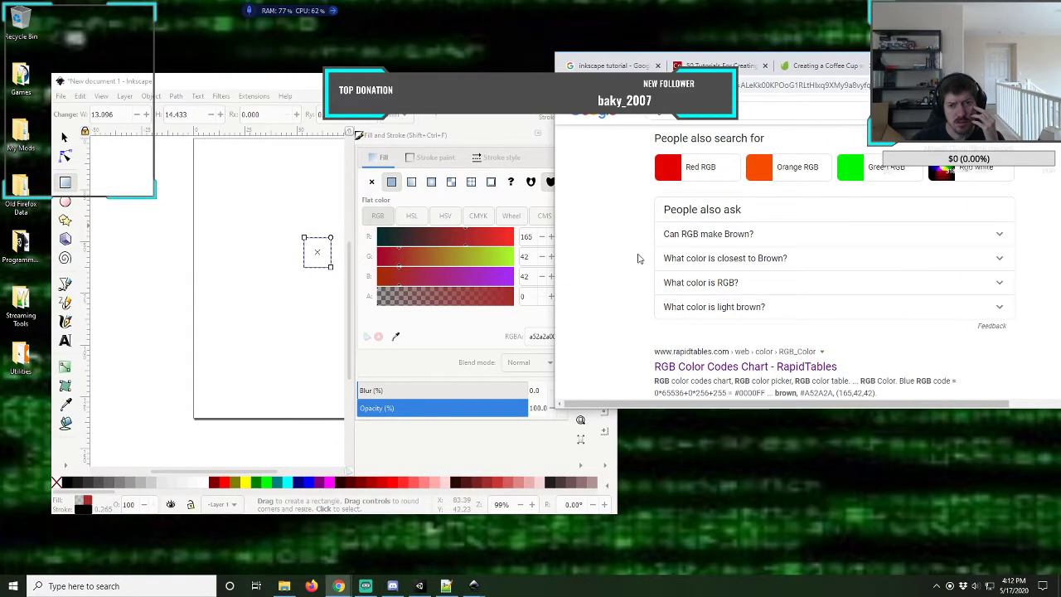
pyautogui.scroll(5, 638, 259)
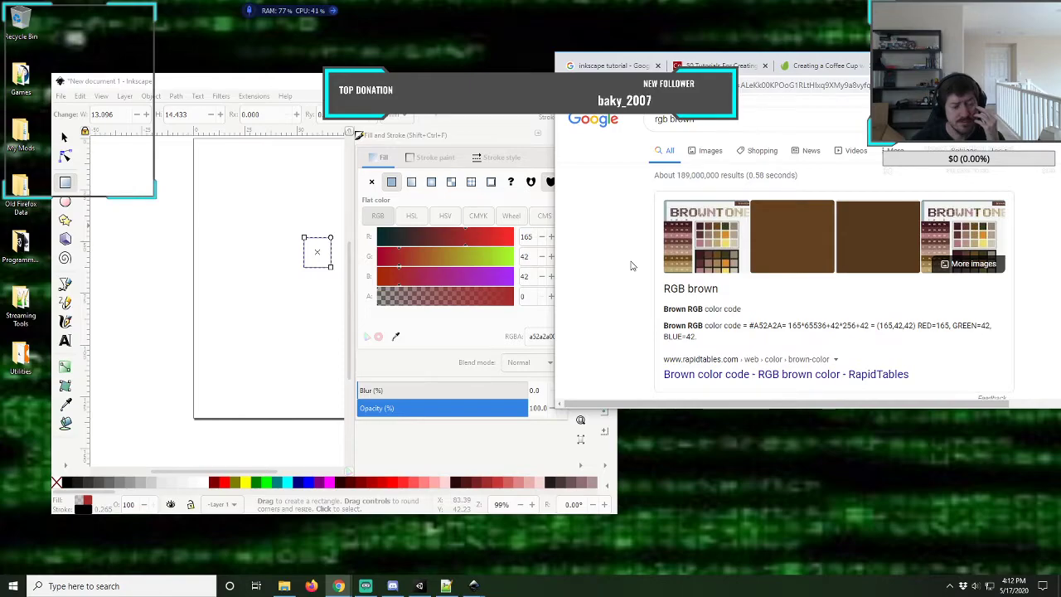
pyautogui.scroll(-10, 630, 265)
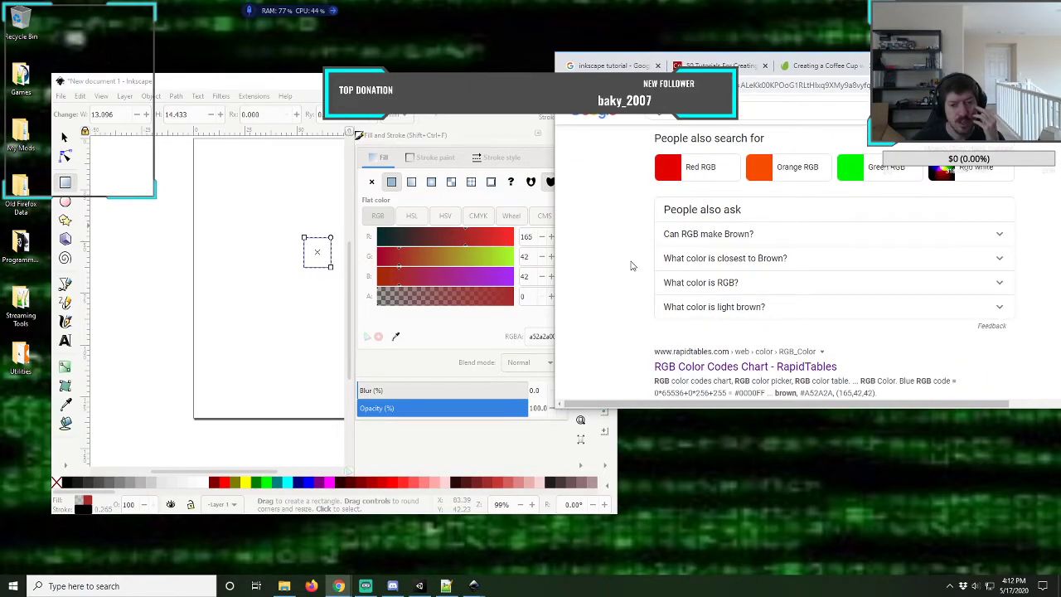
pyautogui.scroll(-1, 630, 265)
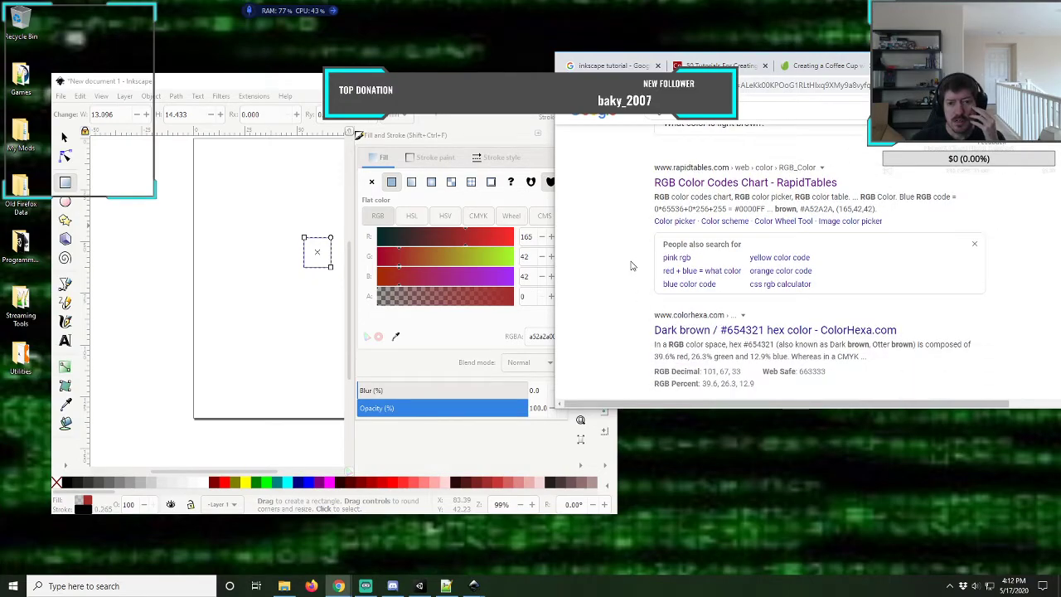
pyautogui.scroll(-1, 630, 266)
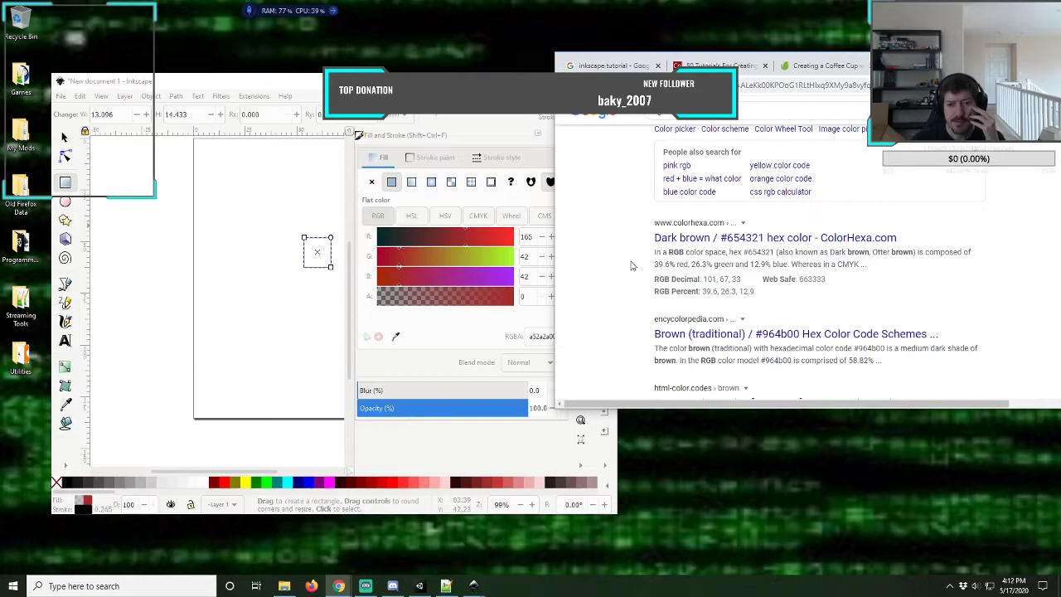
# - In Inkscape, set the rectangle's fill to the dark brown hex code 654321
pyautogui.click(534, 343)
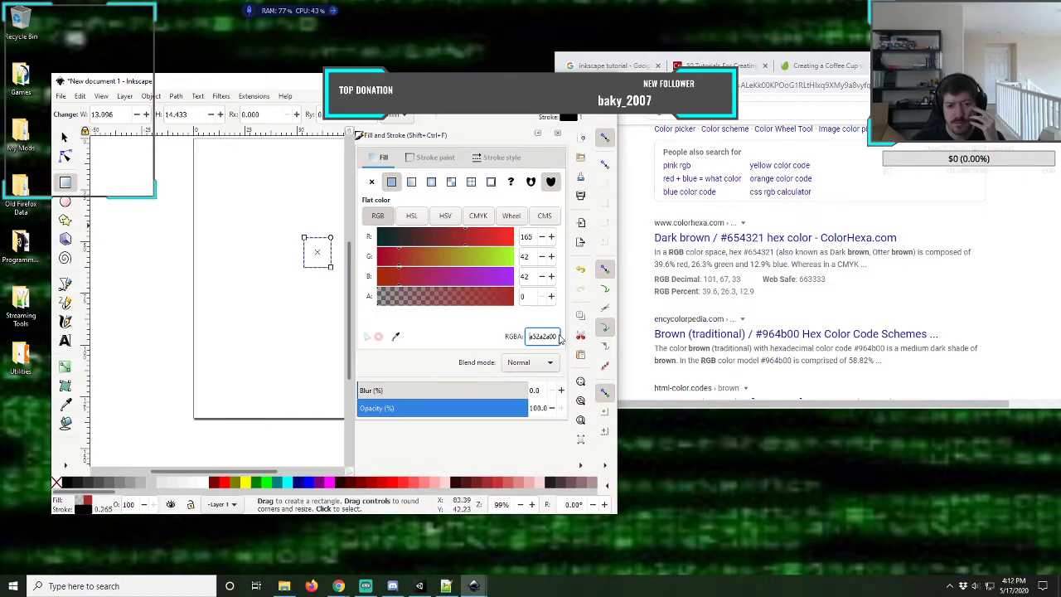
pyautogui.doubleClick(546, 334)
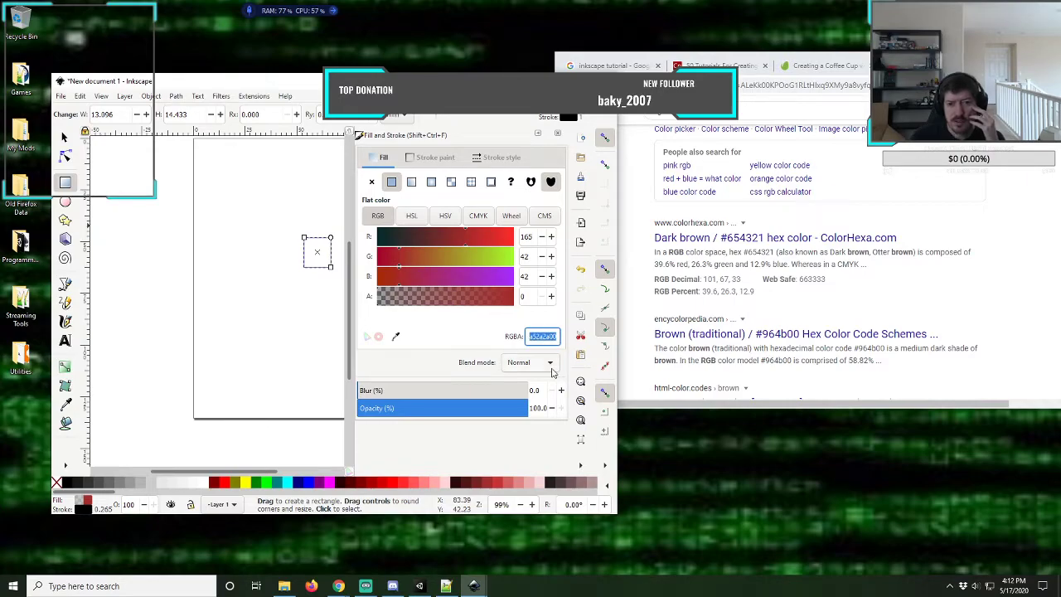
pyautogui.write('654321')
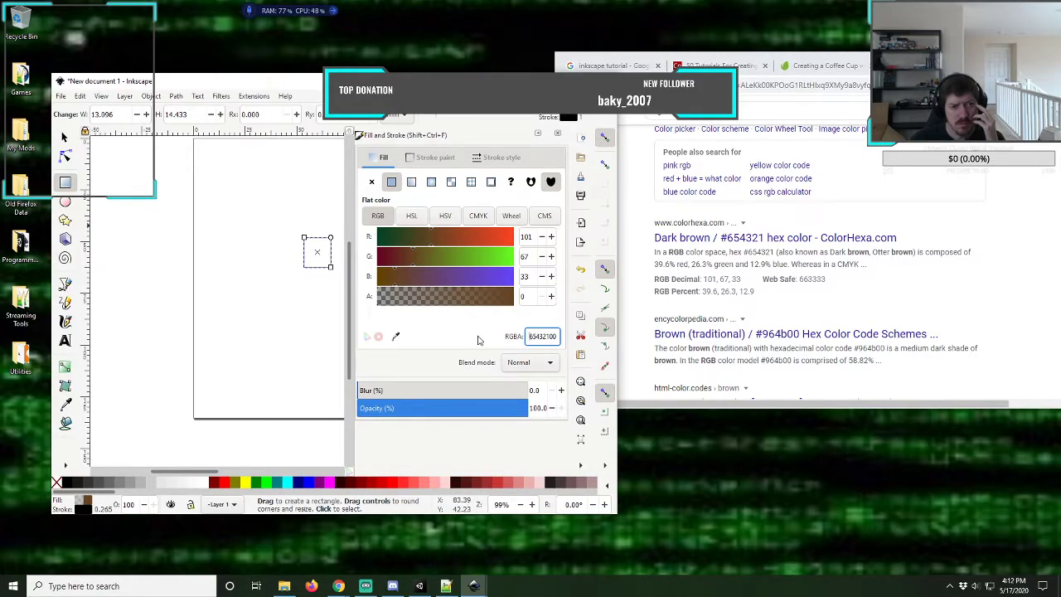
# - Try a stroke alpha of 0 on the rectangle and restore it to 100
pyautogui.click(430, 158)
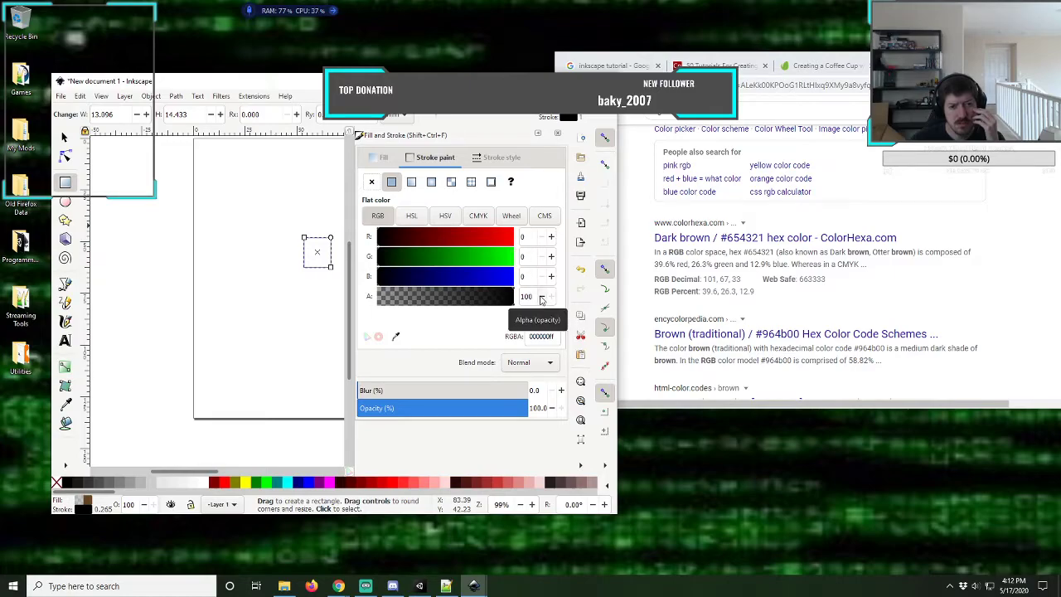
pyautogui.click(541, 297)
pyautogui.moveTo(541, 296); pyautogui.dragTo(541, 297)
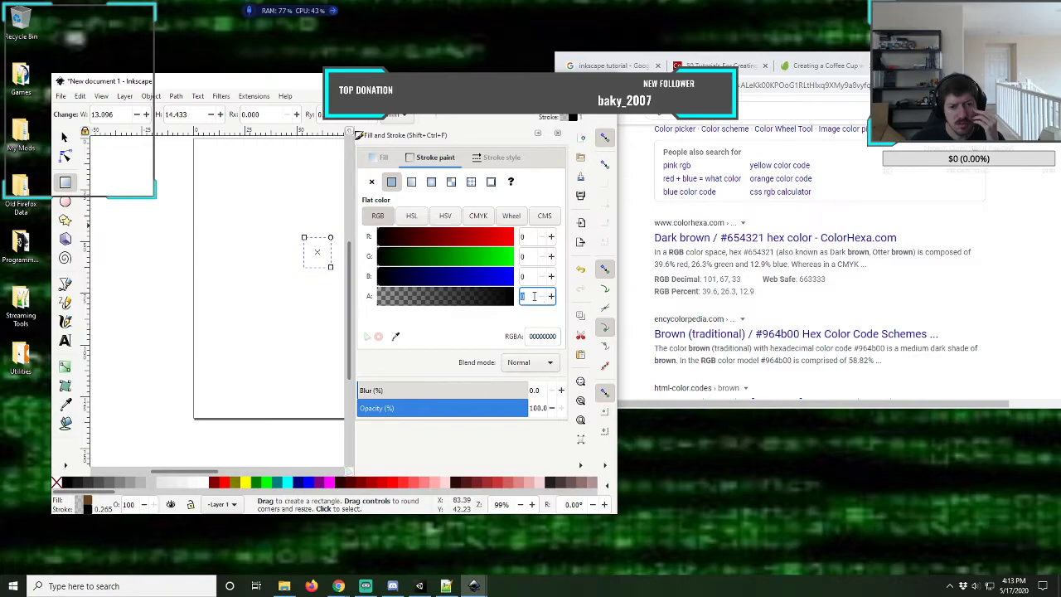
pyautogui.write('100')
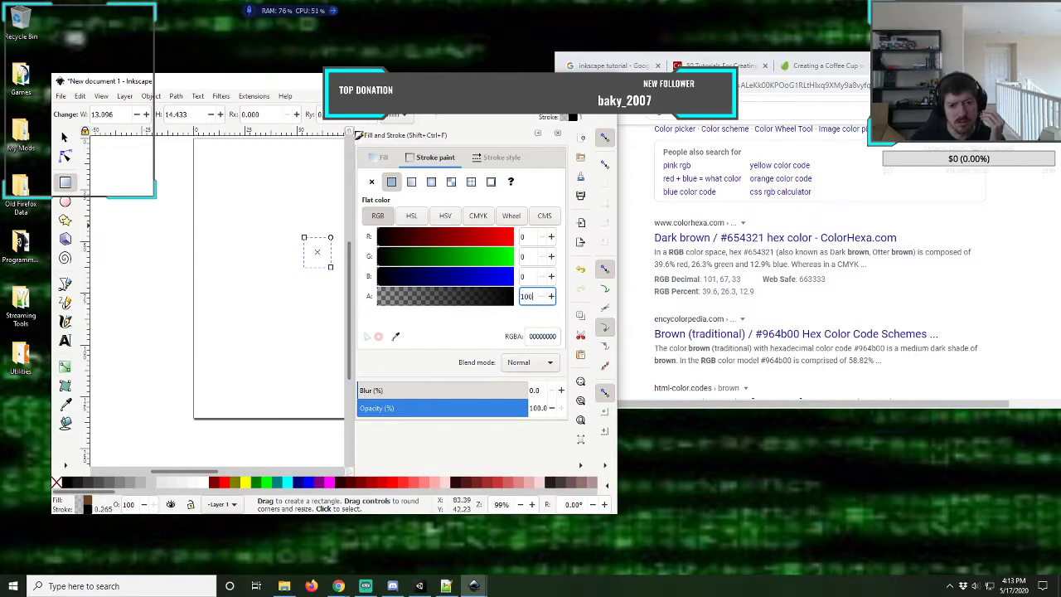
pyautogui.press('Return')
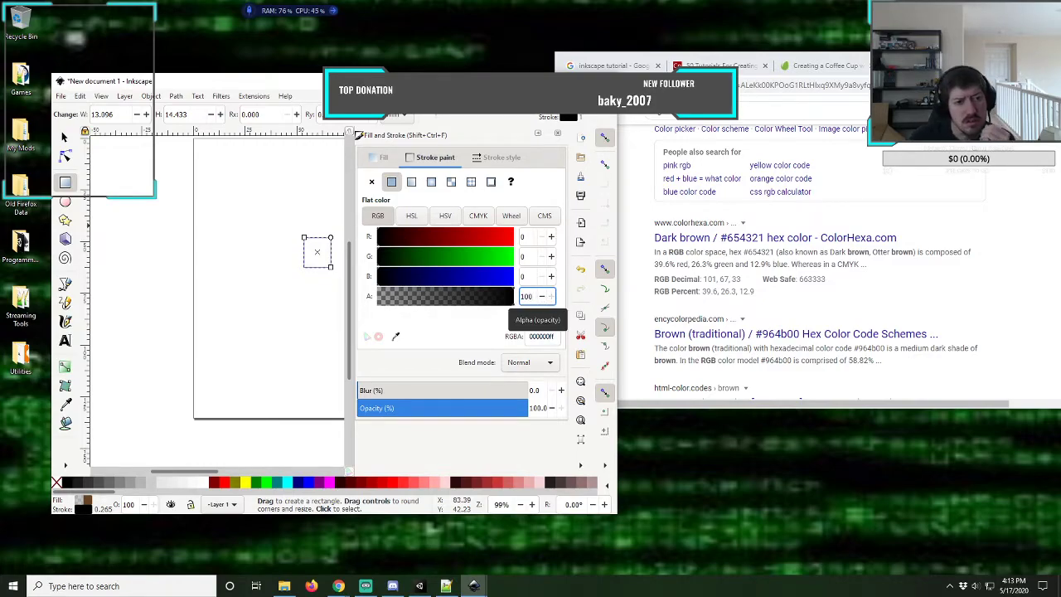
# - Set the alpha of the rectangle's brown fill to 100
pyautogui.click(381, 157)
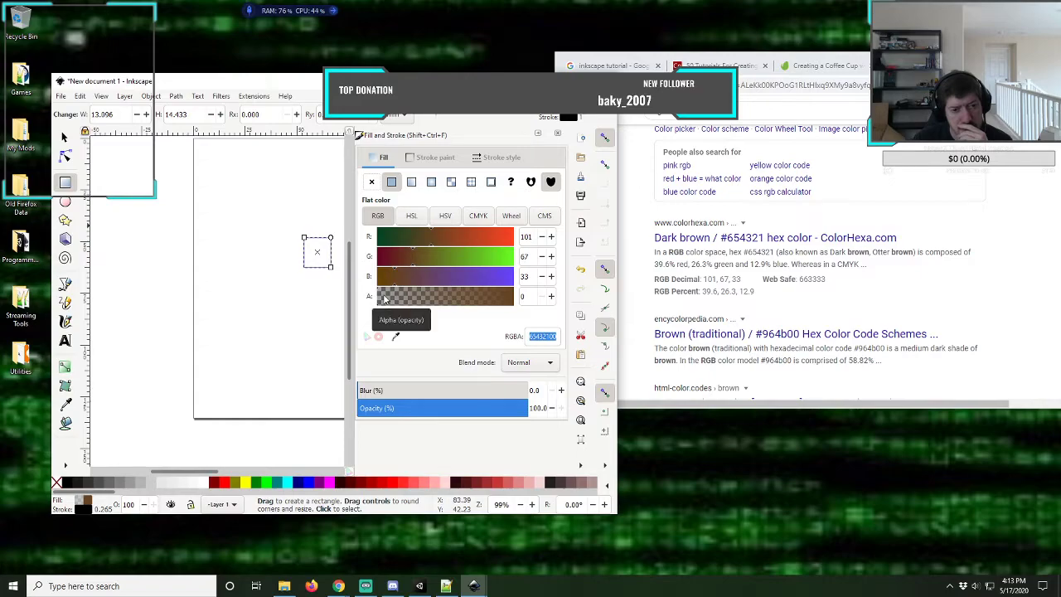
pyautogui.click(533, 295)
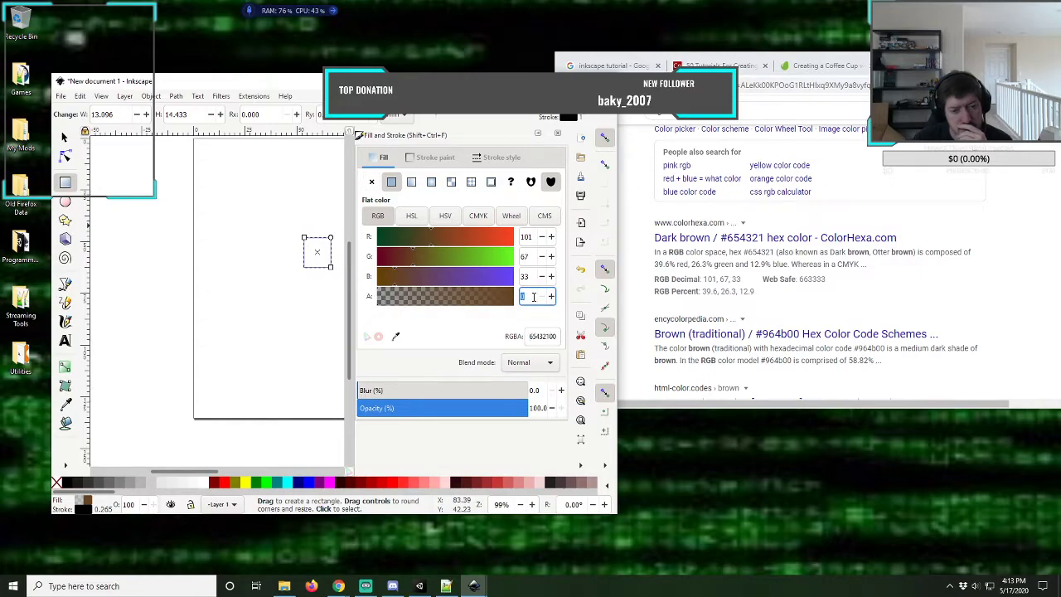
pyautogui.write('100')
pyautogui.press('Return')
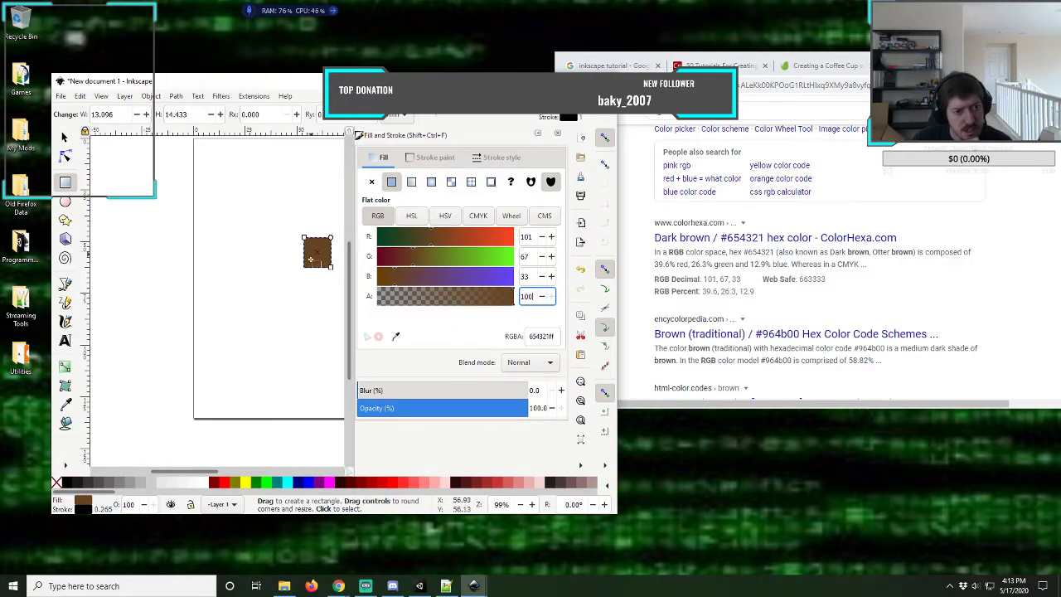
# - Review the rectangle's stroke paint and stroke style settings and close the Fill and Stroke dialog
pyautogui.click(429, 166)
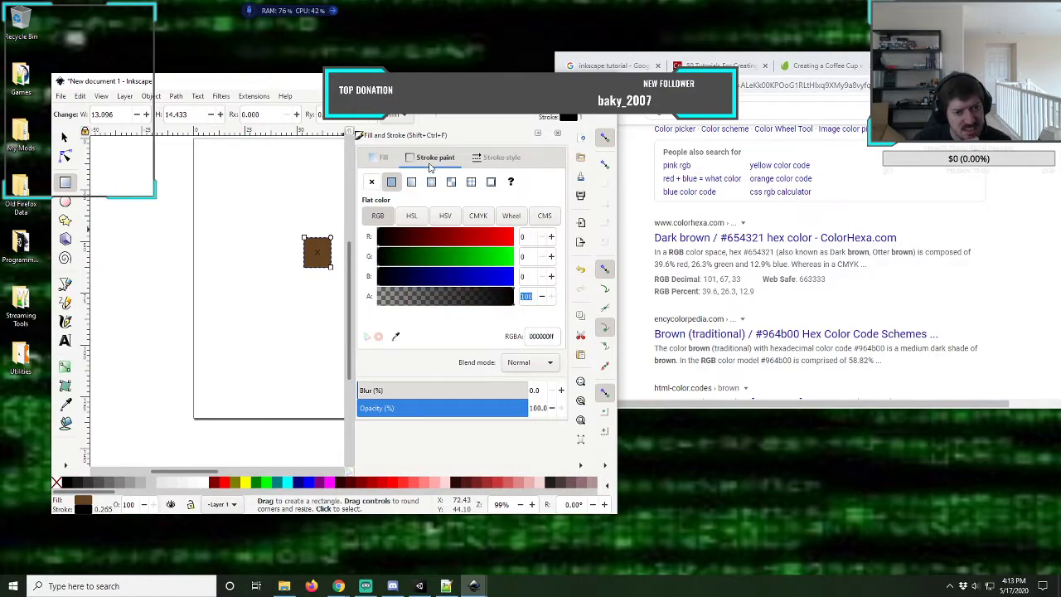
pyautogui.click(491, 166)
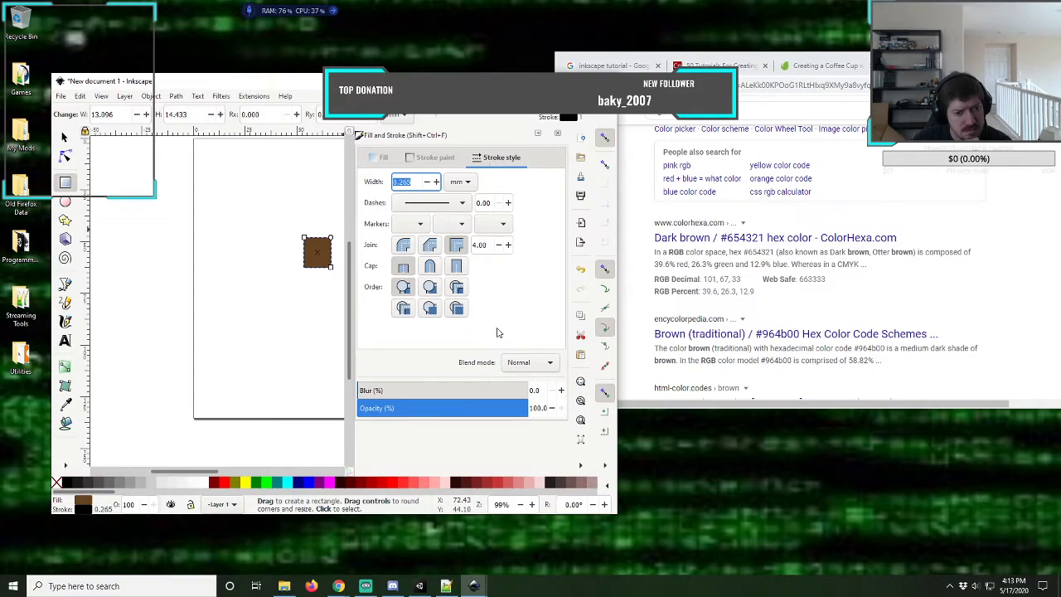
pyautogui.click(557, 134)
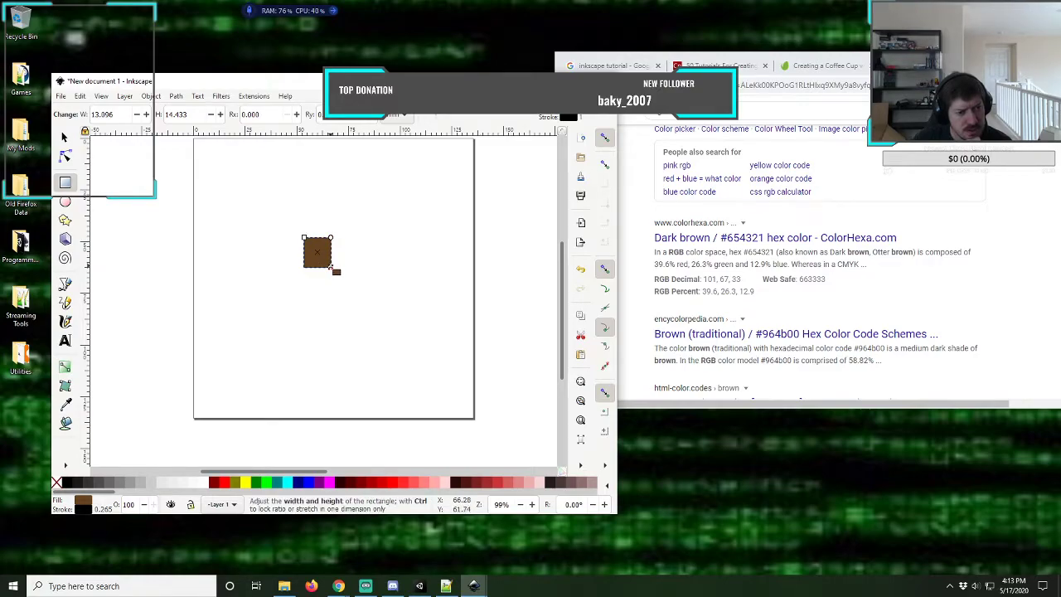
# - Narrow the brown rectangle to about 5.6 mm wide and move it about 11.5 mm right and 20.3 mm down
pyautogui.moveTo(326, 267); pyautogui.dragTo(316, 267)
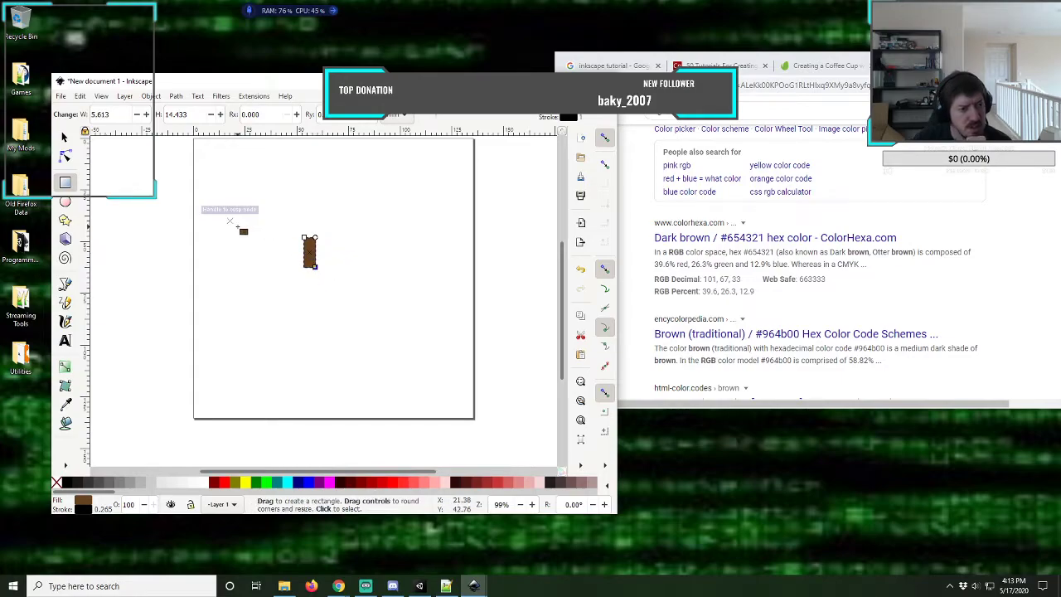
pyautogui.click(64, 138)
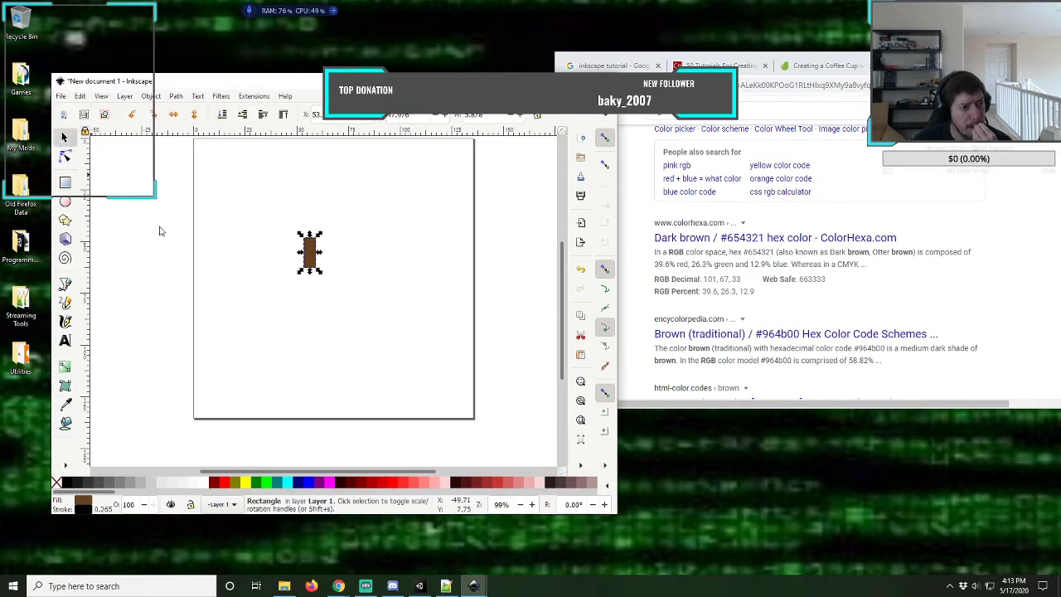
pyautogui.moveTo(309, 252); pyautogui.dragTo(333, 292)
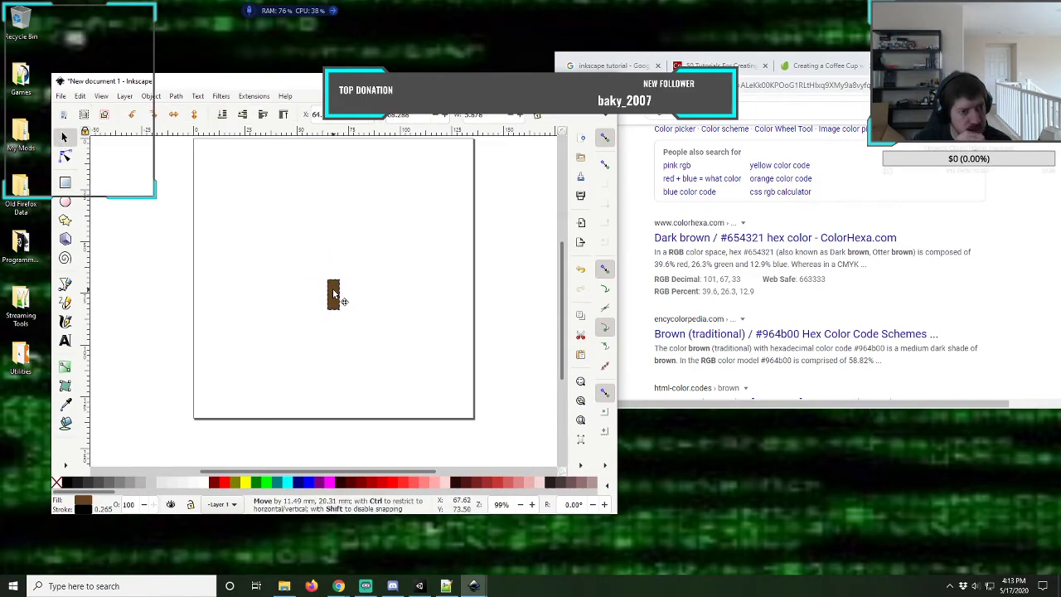
pyautogui.moveTo(333, 295); pyautogui.dragTo(333, 290)
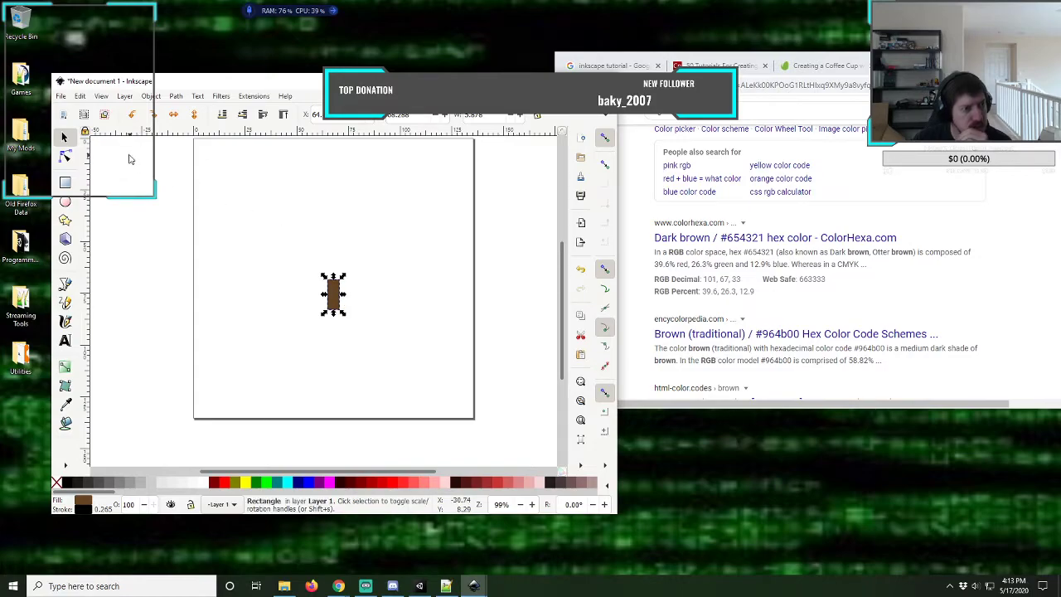
# - Center the page in the drawing view
pyautogui.click(78, 97)
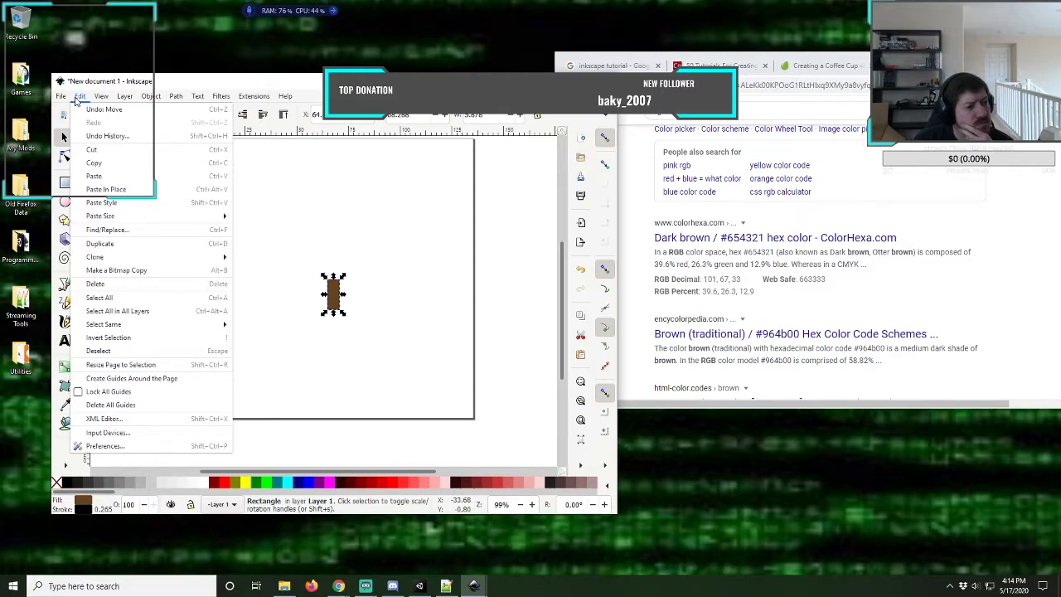
pyautogui.moveTo(101, 97)
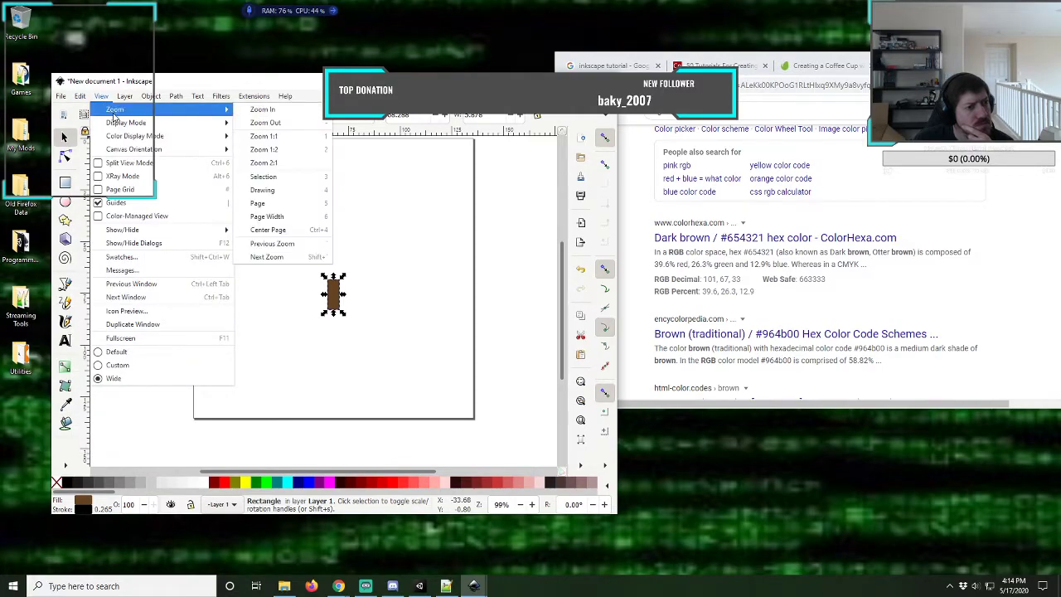
pyautogui.moveTo(117, 123)
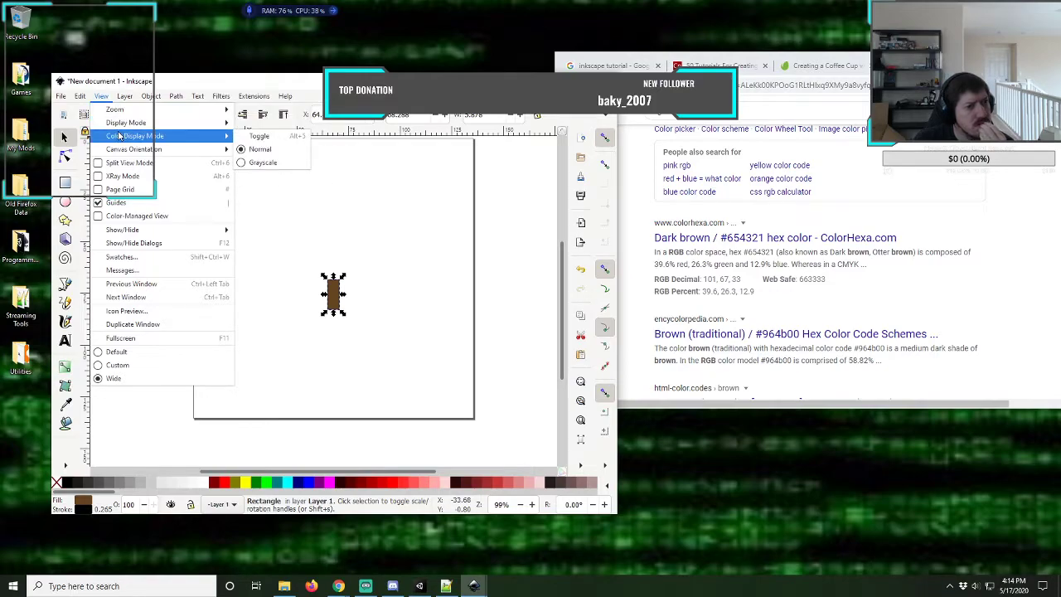
pyautogui.moveTo(124, 148)
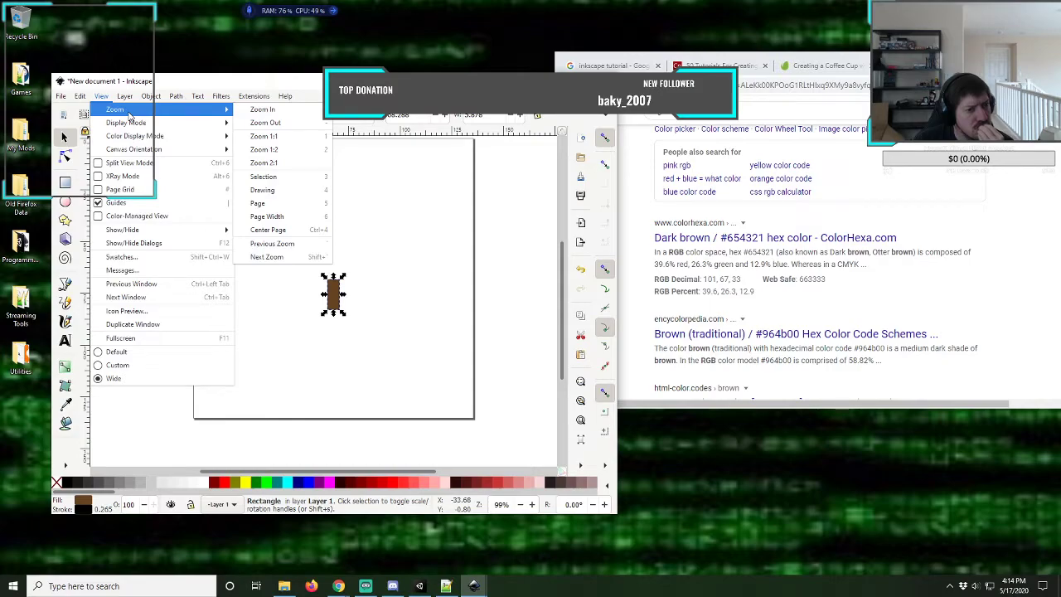
pyautogui.click(283, 230)
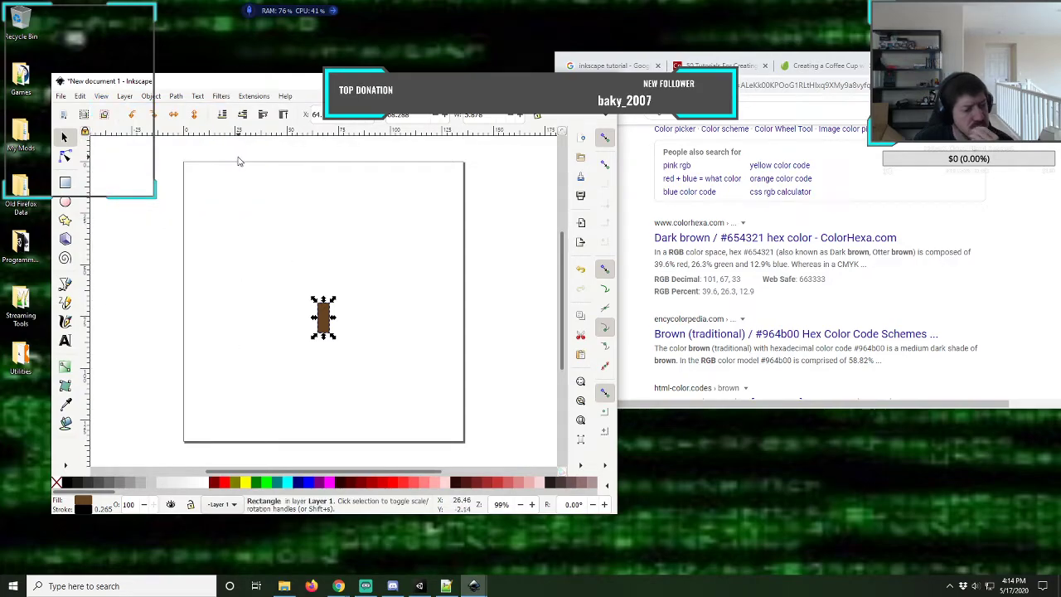
# - Switch to the browser and go back from the 50 tutorials article to the Inkscape Tutorials page with its user-recommended list
pyautogui.click(824, 66)
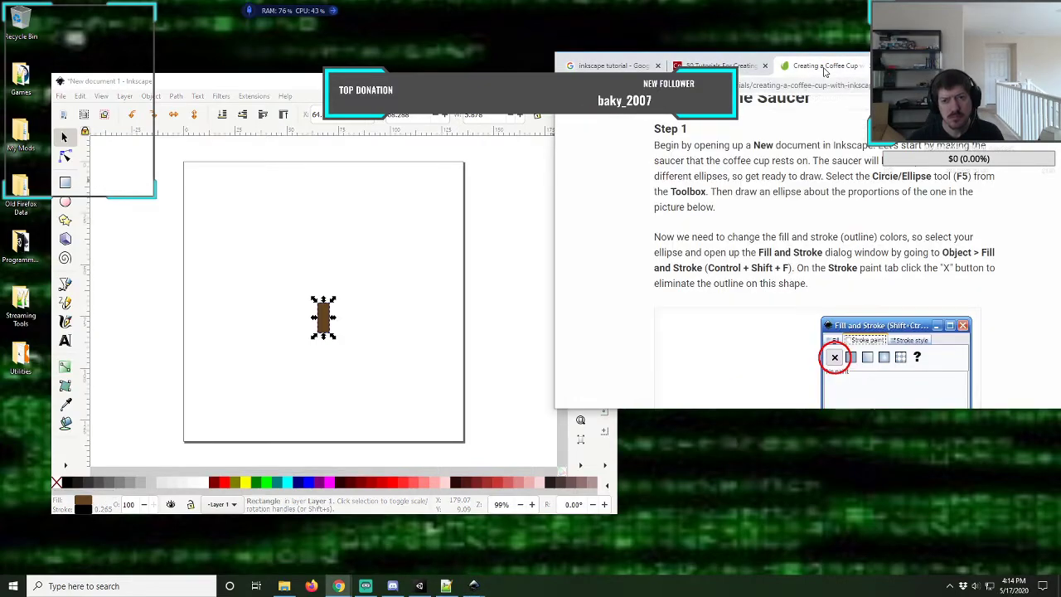
pyautogui.click(706, 65)
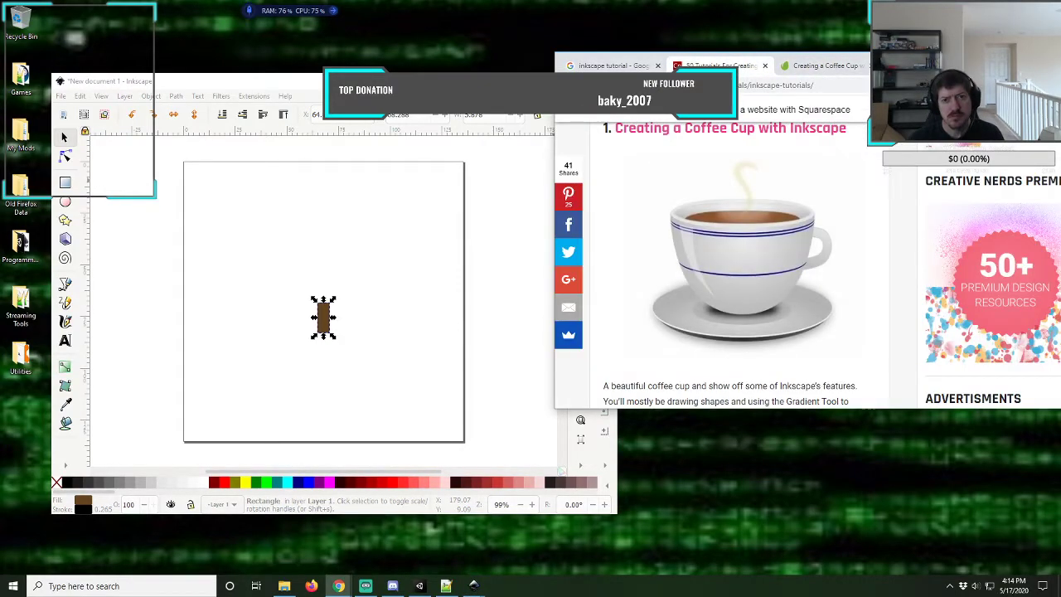
pyautogui.hotkey('alt', 'Left')
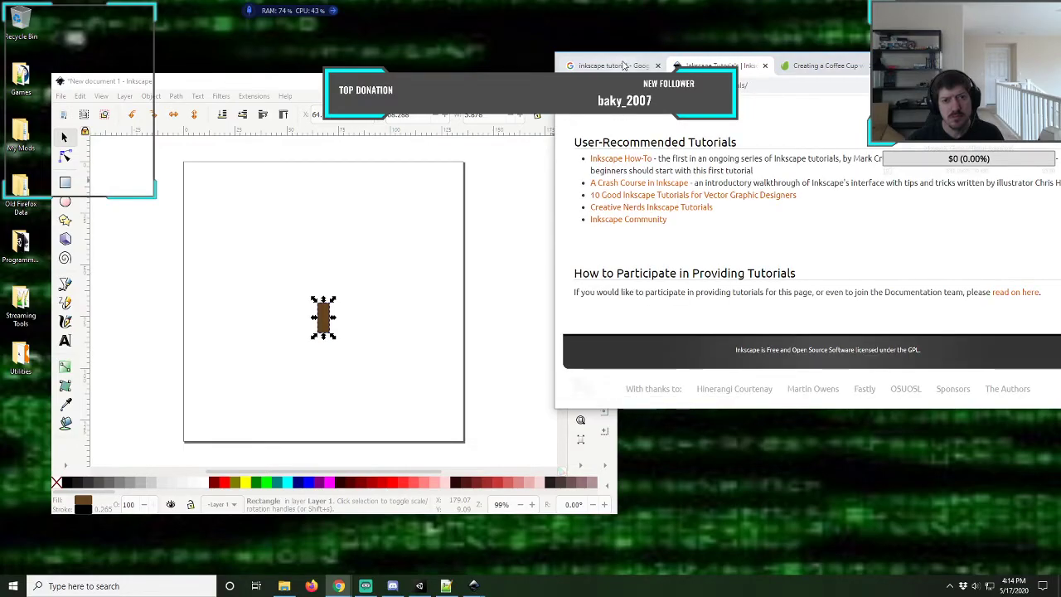
# - Search Google for "inkscape center image" and look through the results
pyautogui.hotkey('alt', 'Left')
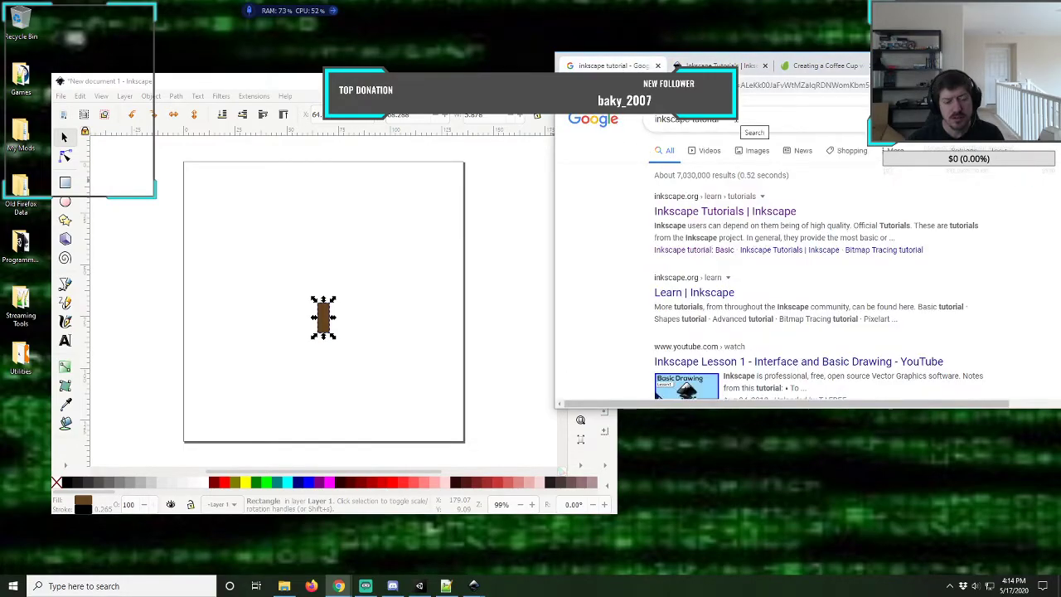
pyautogui.click(805, 121)
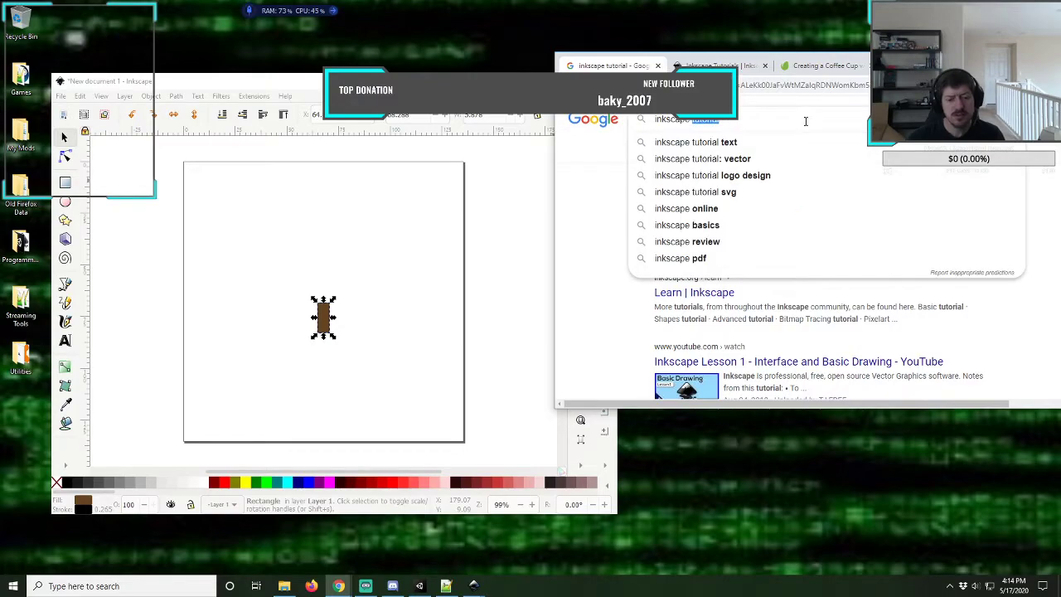
pyautogui.press('BackSpace')
pyautogui.press('BackSpace')
pyautogui.press('BackSpace')
pyautogui.press('BackSpace')
pyautogui.press('BackSpace')
pyautogui.press('BackSpace')
pyautogui.press('BackSpace')
pyautogui.press('BackSpace')
pyautogui.write('center imag')
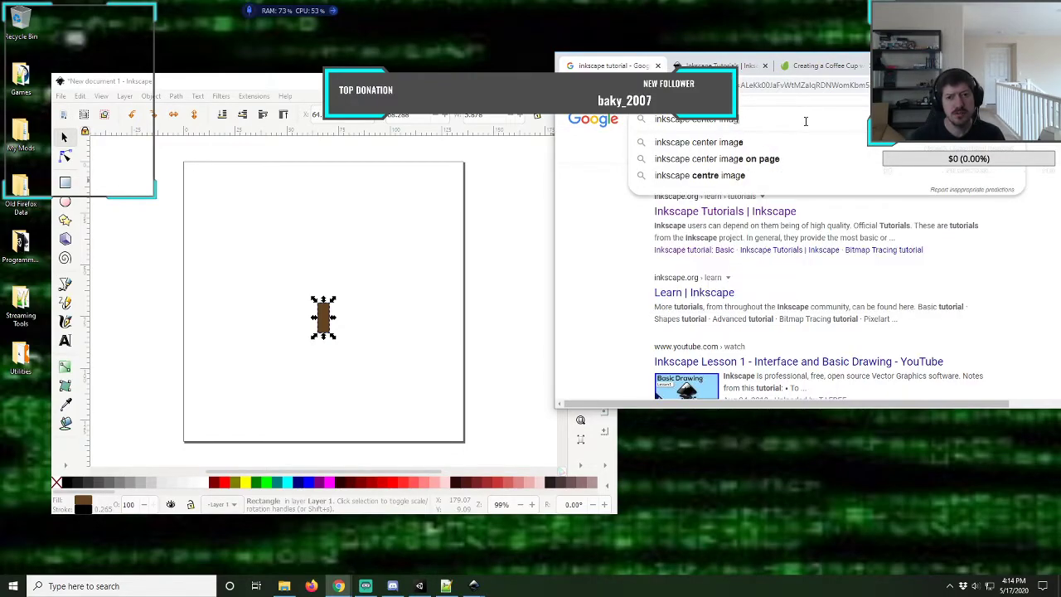
pyautogui.write('e')
pyautogui.press('Return')
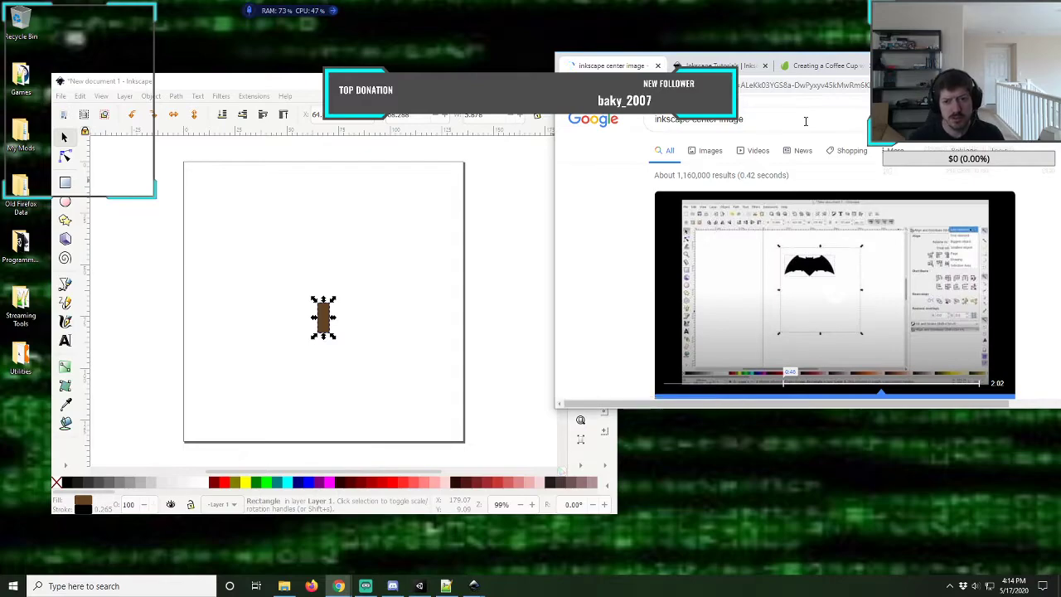
pyautogui.scroll(-2, 640, 227)
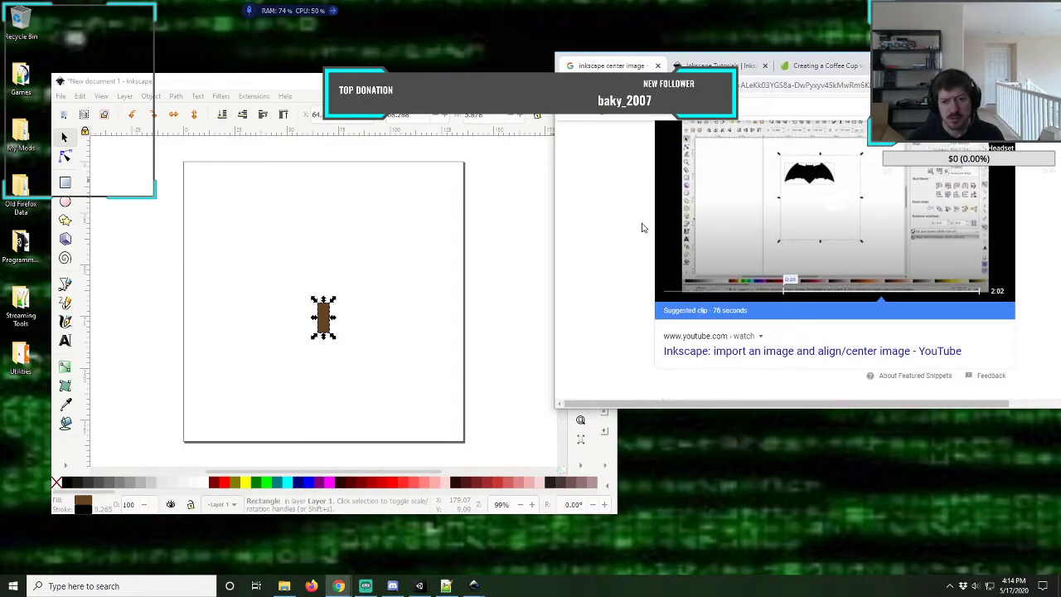
pyautogui.scroll(-4, 642, 227)
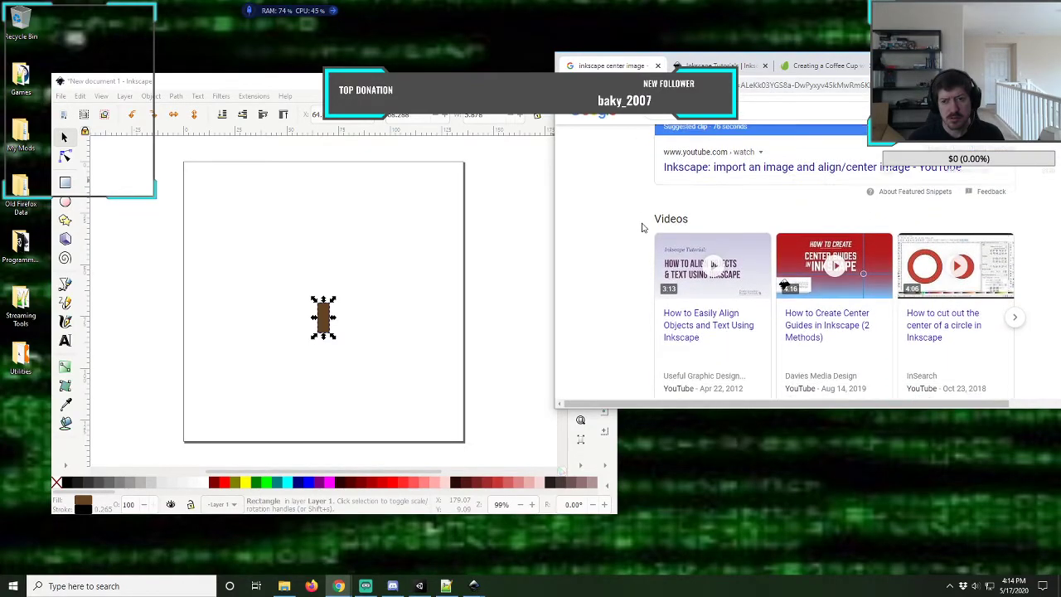
pyautogui.scroll(-4, 641, 227)
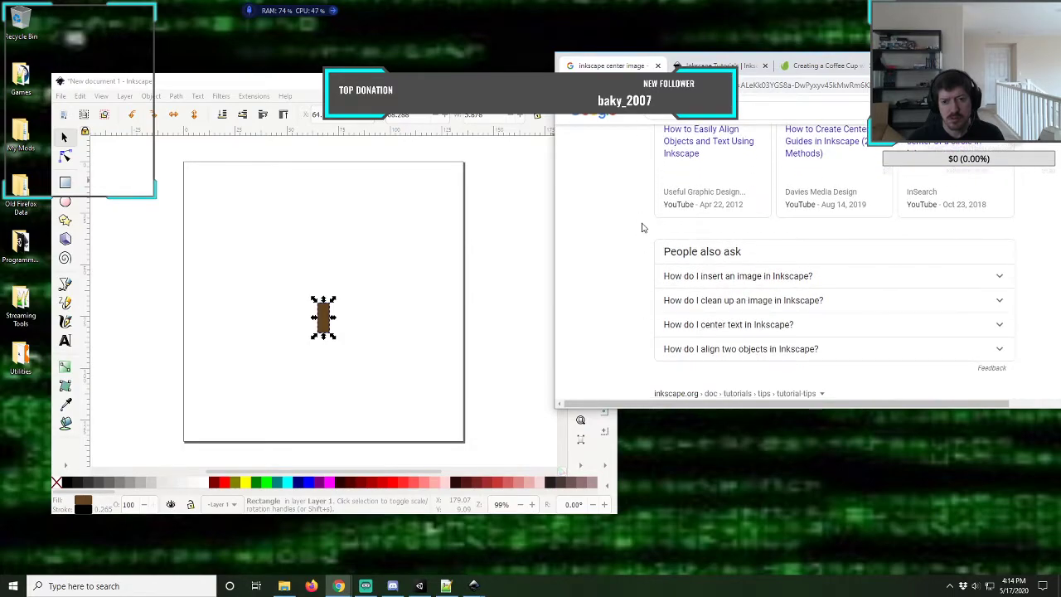
pyautogui.scroll(-2, 641, 228)
pyautogui.scroll(-2, 642, 228)
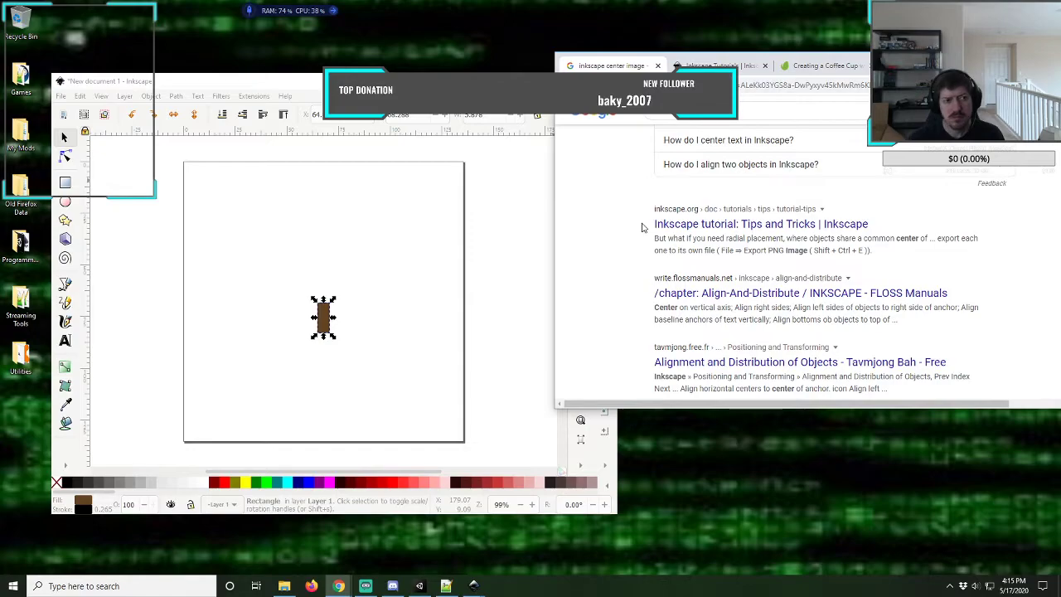
# - Switch to Inkscape and try to center the brown rectangle on the vertical and horizontal axes relative to the selection area
pyautogui.click(197, 83)
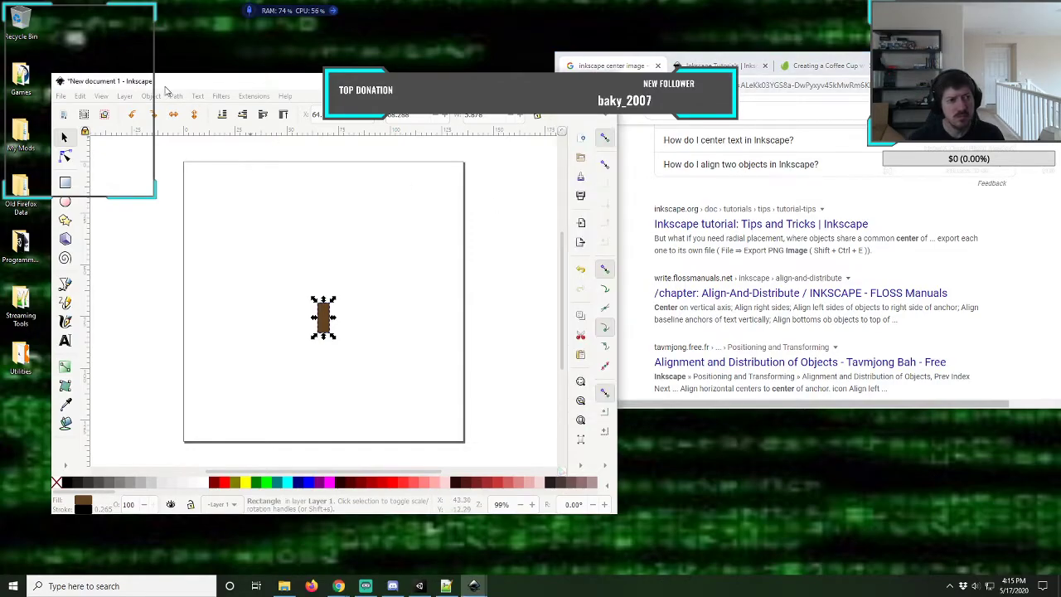
pyautogui.click(151, 96)
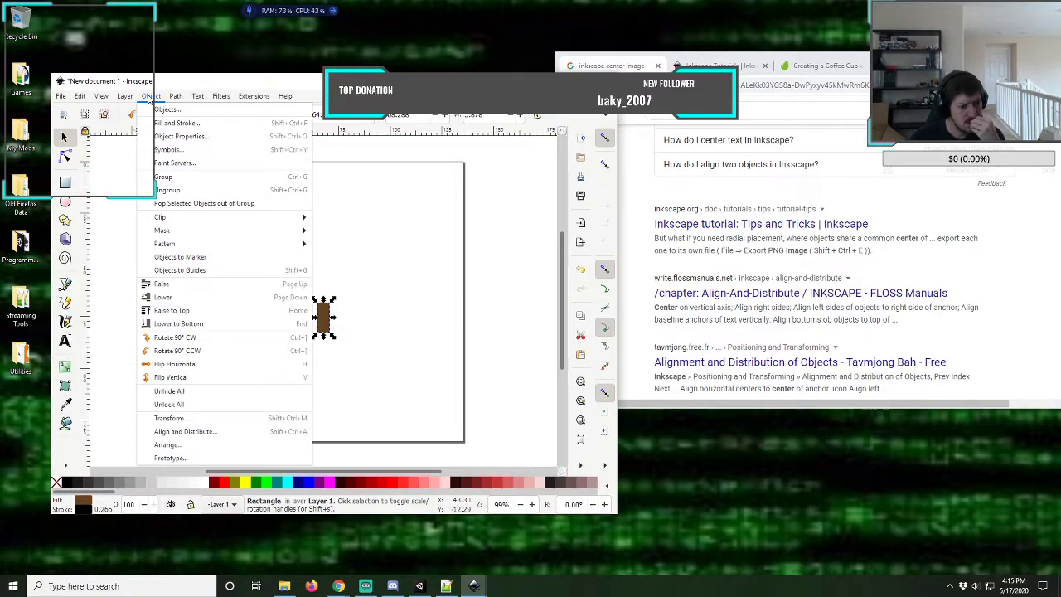
pyautogui.click(184, 432)
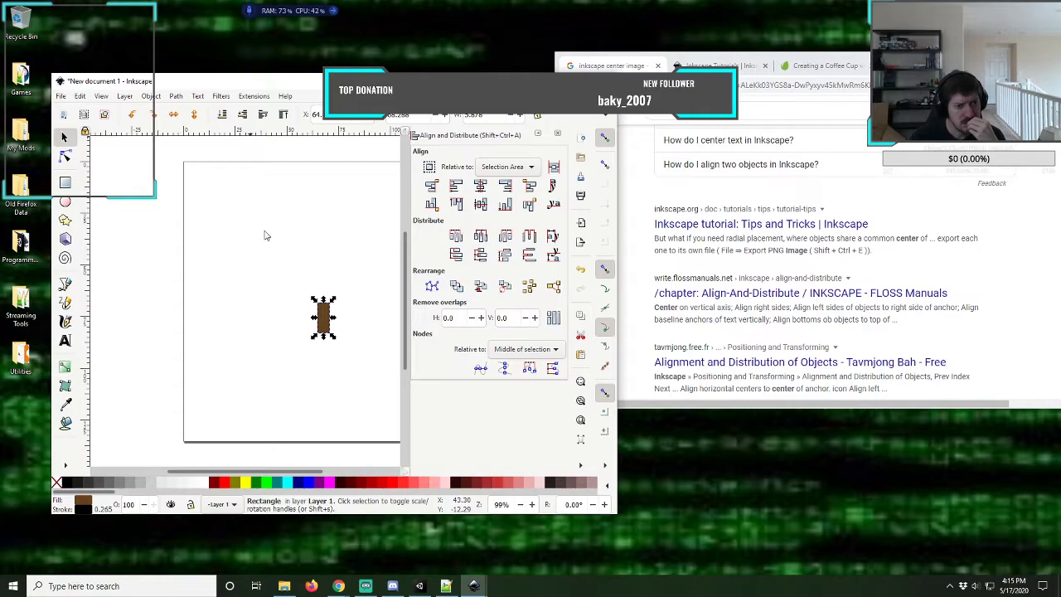
pyautogui.click(481, 187)
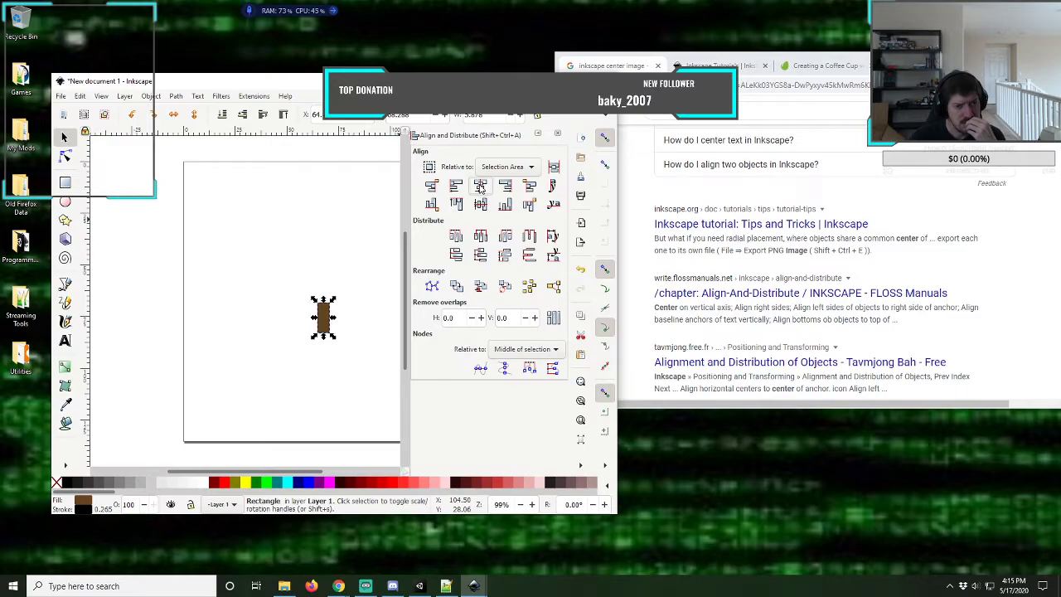
pyautogui.click(481, 187)
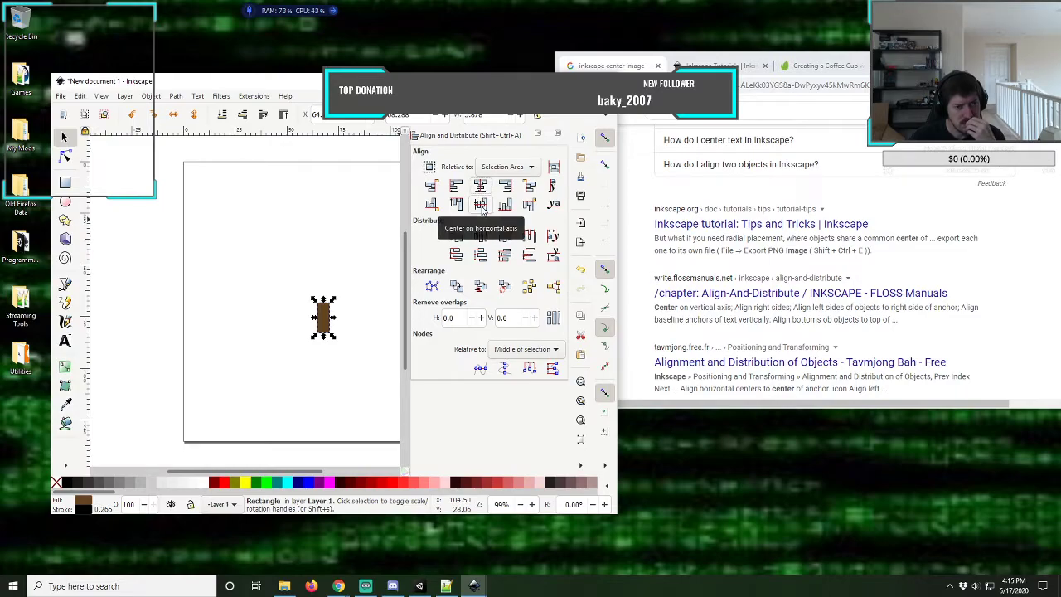
pyautogui.click(481, 206)
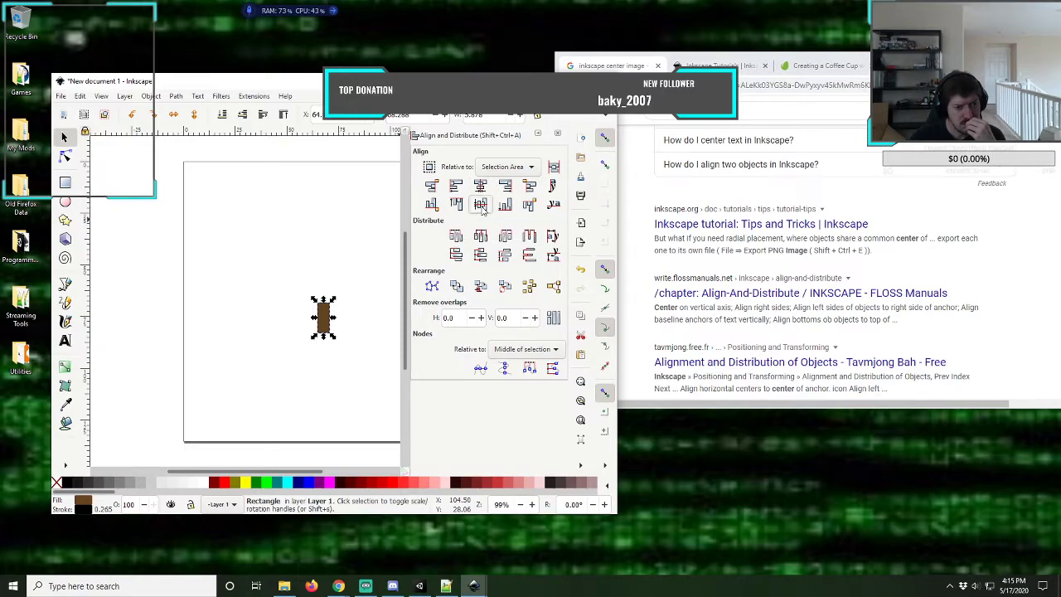
pyautogui.click(558, 134)
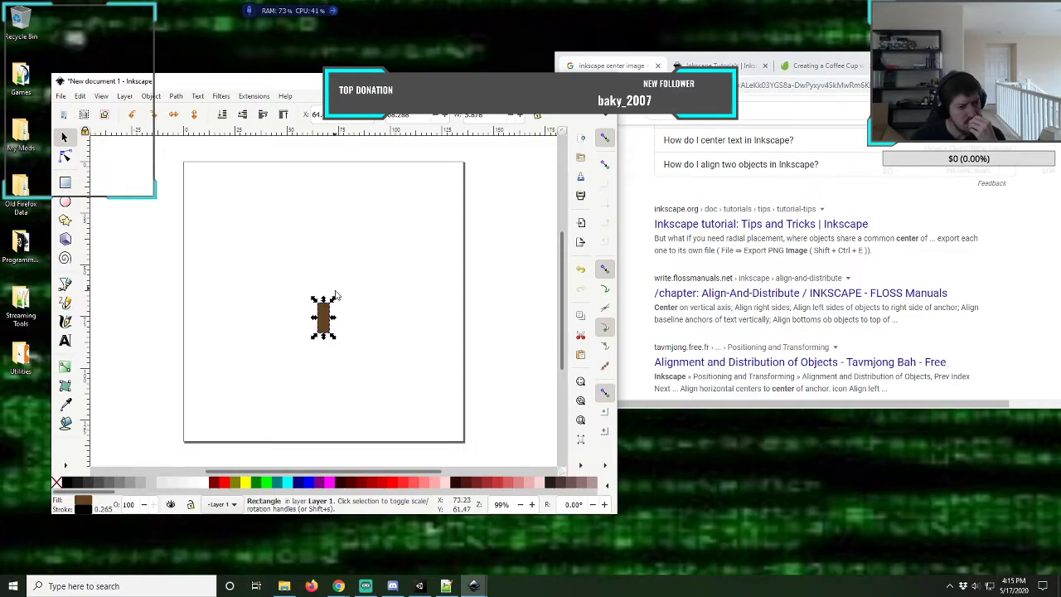
# - Move the brown rectangle from the middle to the upper-right area of the page
pyautogui.click(150, 96)
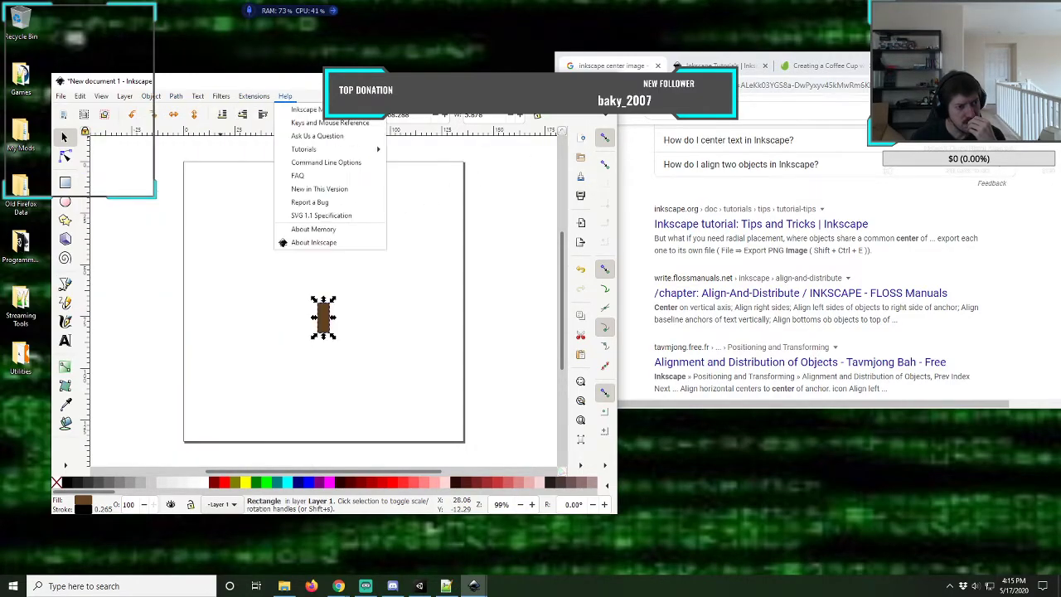
pyautogui.click(285, 97)
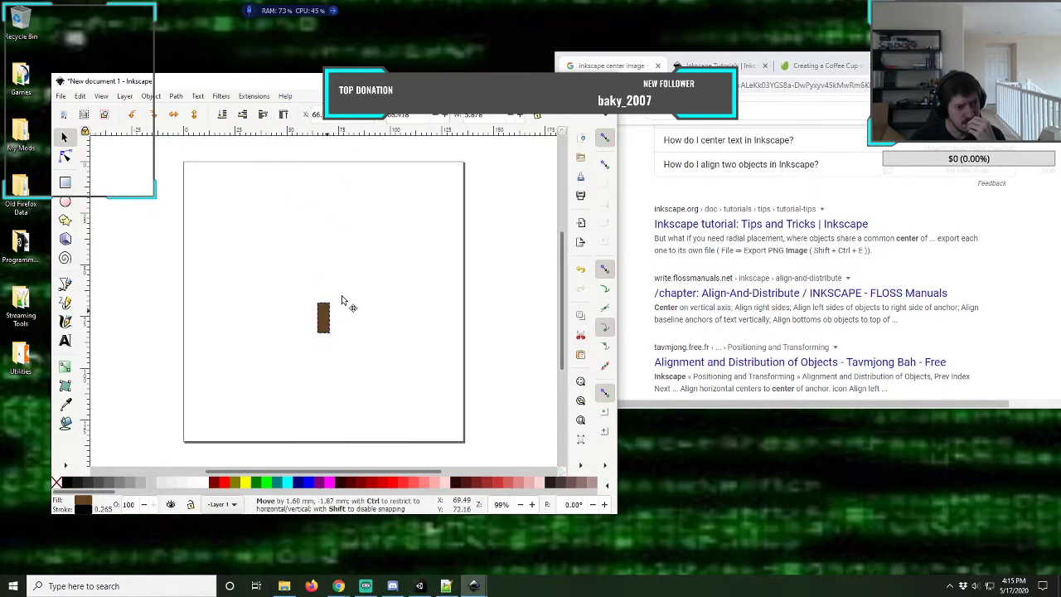
pyautogui.moveTo(325, 314); pyautogui.dragTo(424, 208)
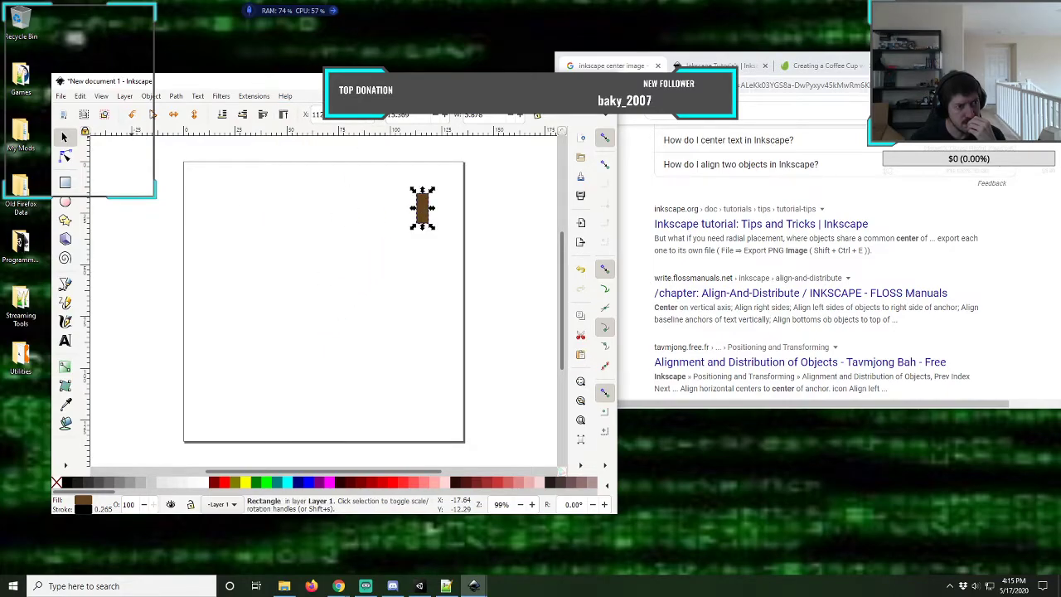
# - Try again to center the moved rectangle on both axes with Align and Distribute, relative to the selection area
pyautogui.click(151, 96)
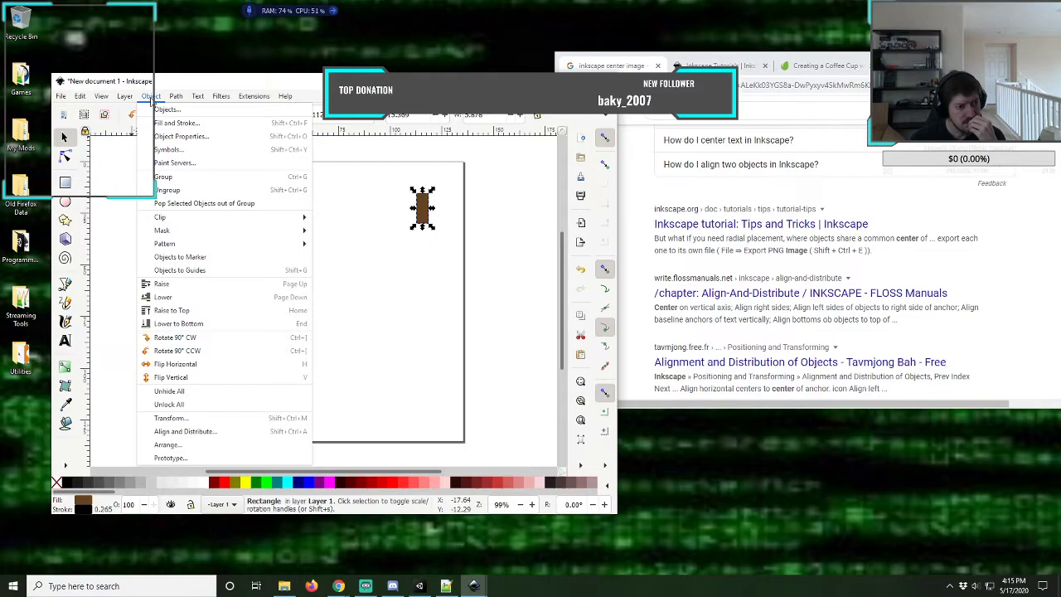
pyautogui.click(187, 433)
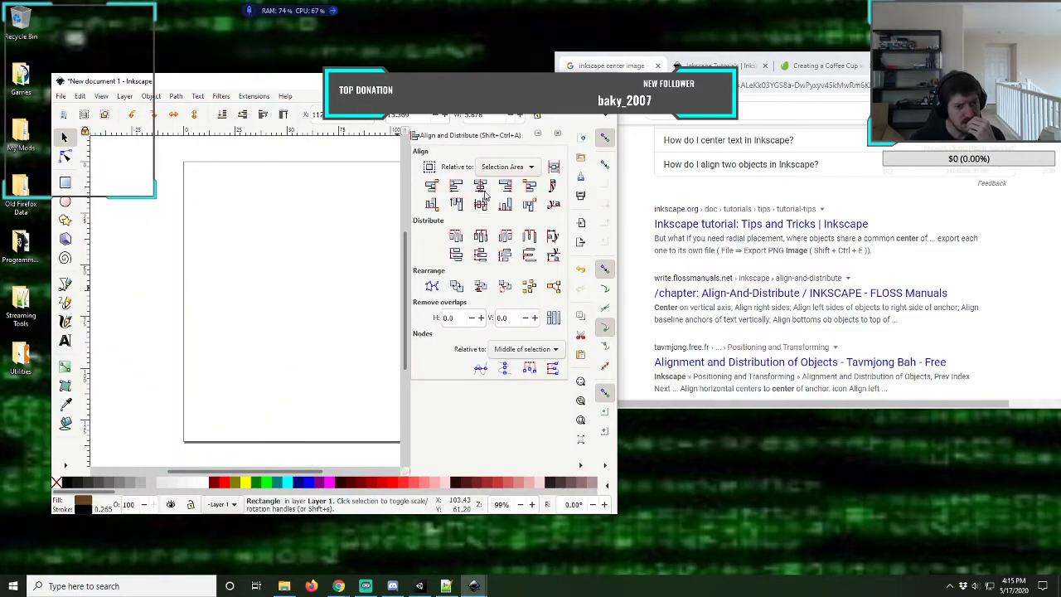
pyautogui.click(481, 187)
pyautogui.click(481, 205)
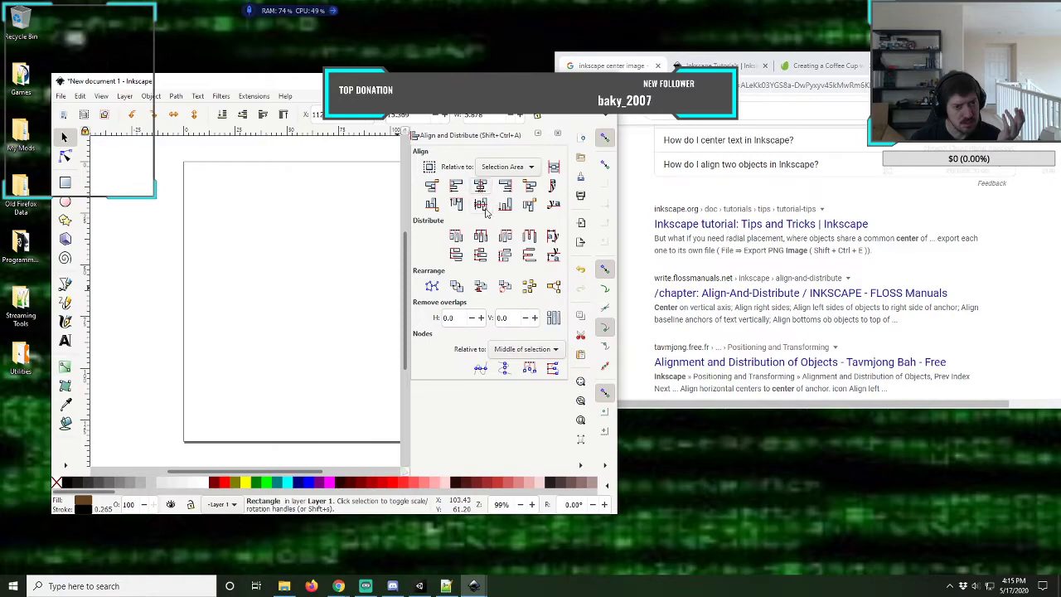
pyautogui.click(557, 134)
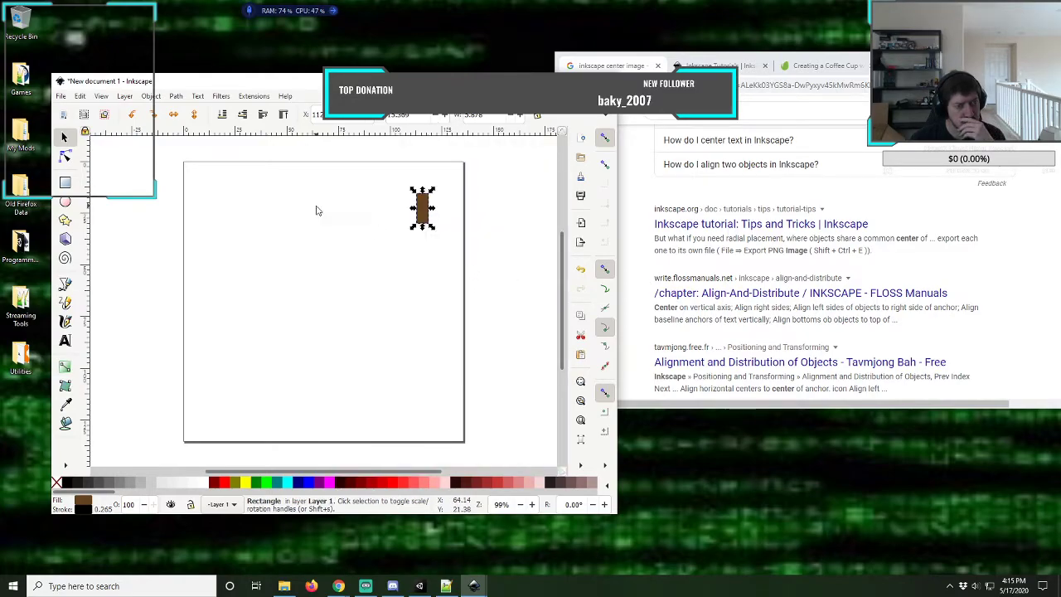
pyautogui.click(213, 98)
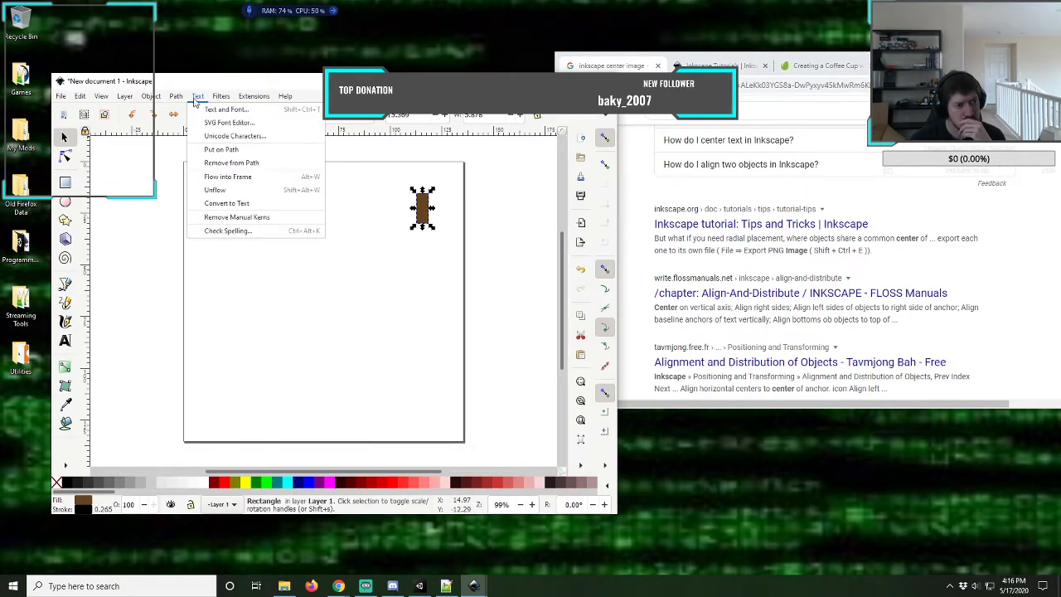
pyautogui.moveTo(177, 98)
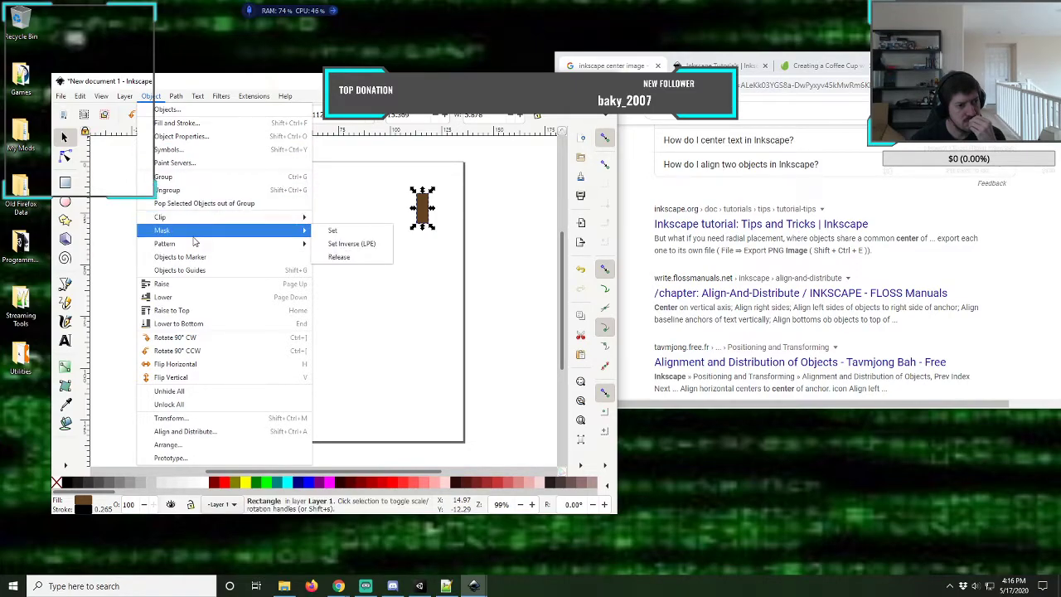
pyautogui.moveTo(194, 243)
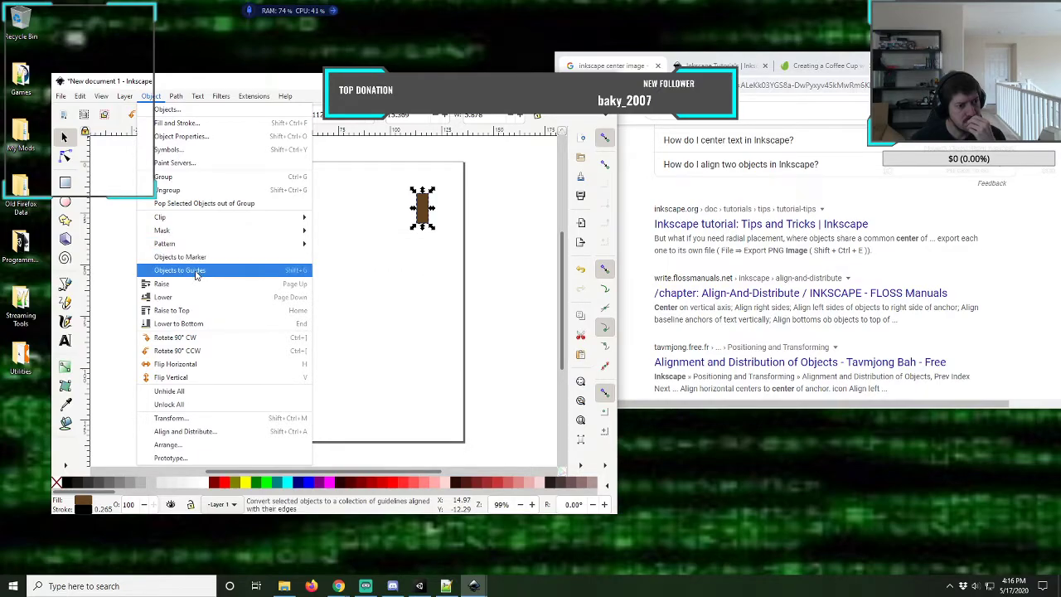
pyautogui.click(183, 287)
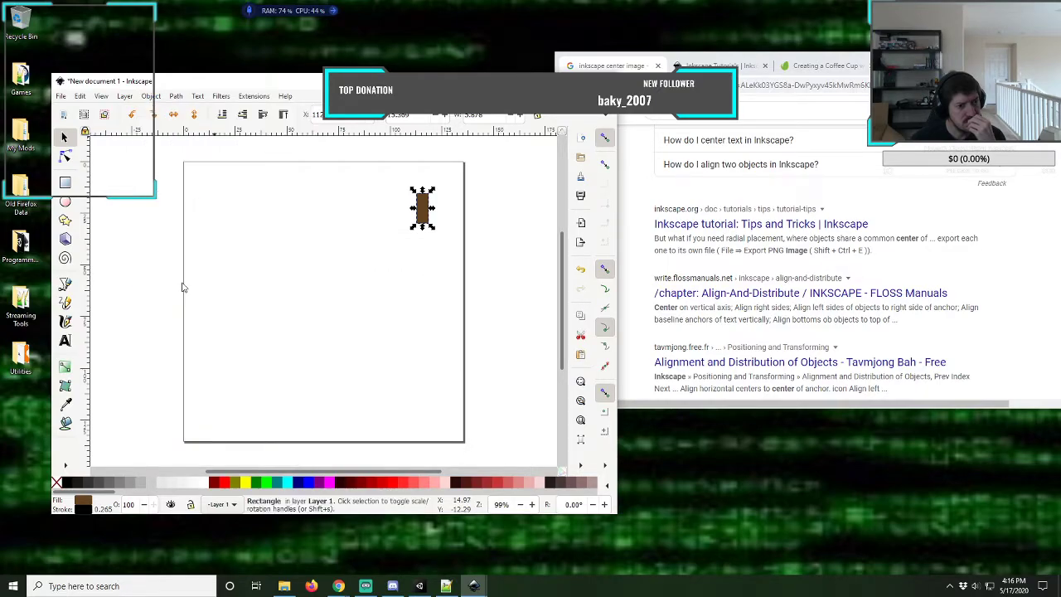
pyautogui.click(150, 97)
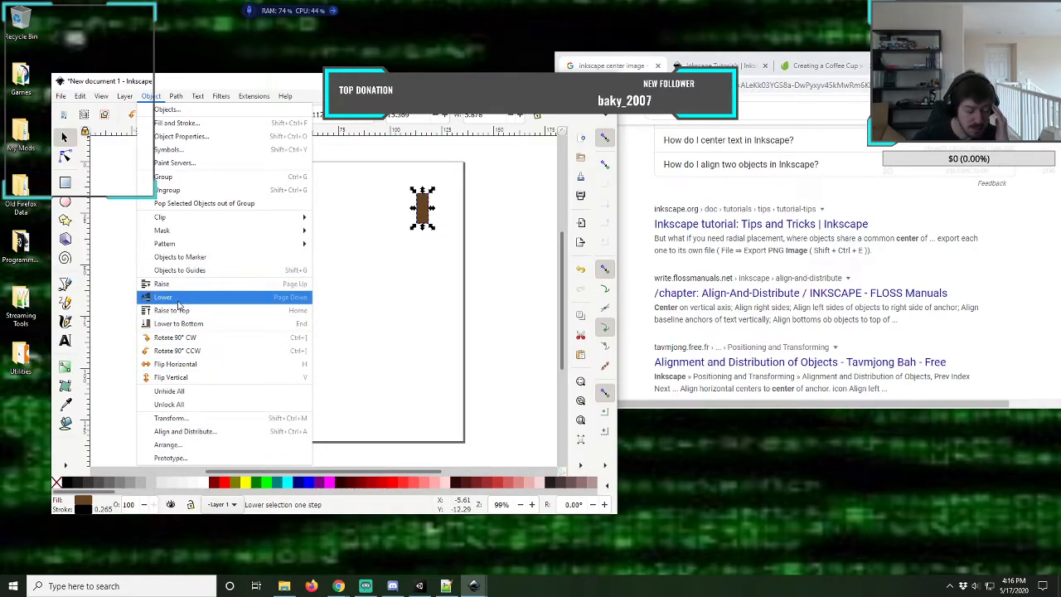
pyautogui.moveTo(124, 97)
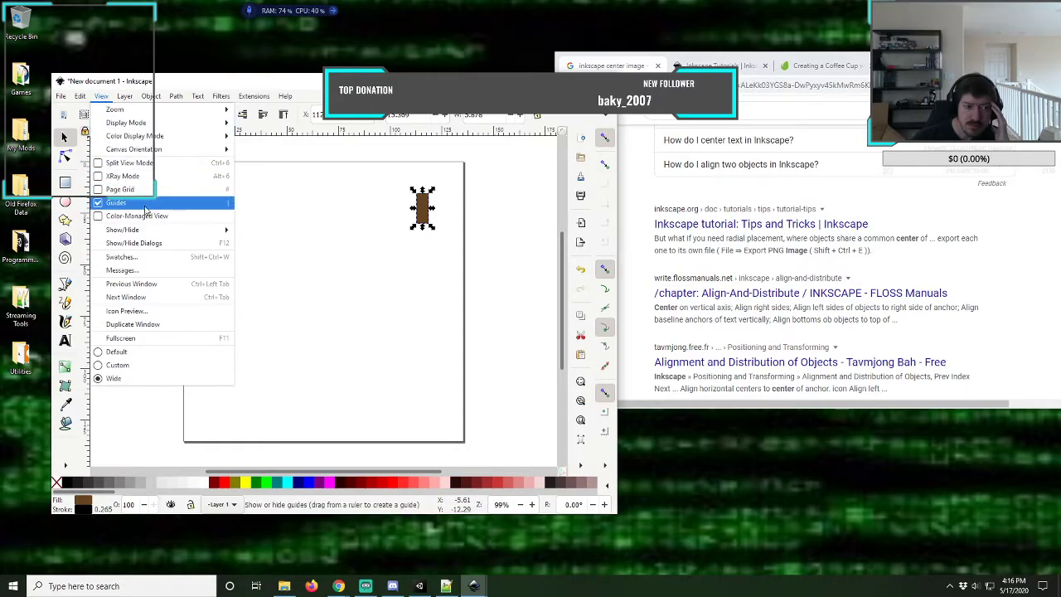
pyautogui.moveTo(152, 231)
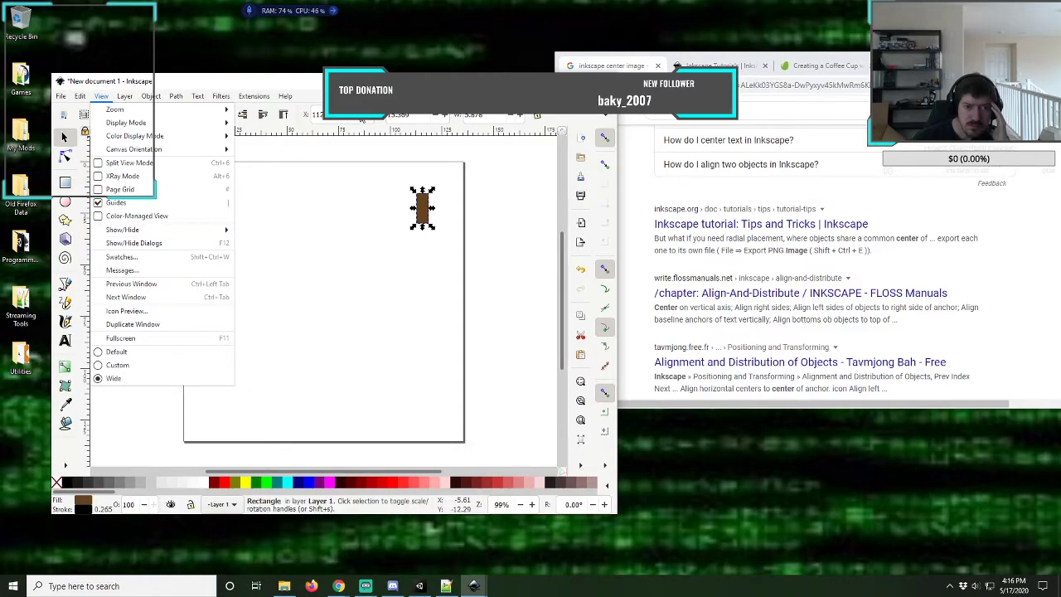
pyautogui.press('Escape')
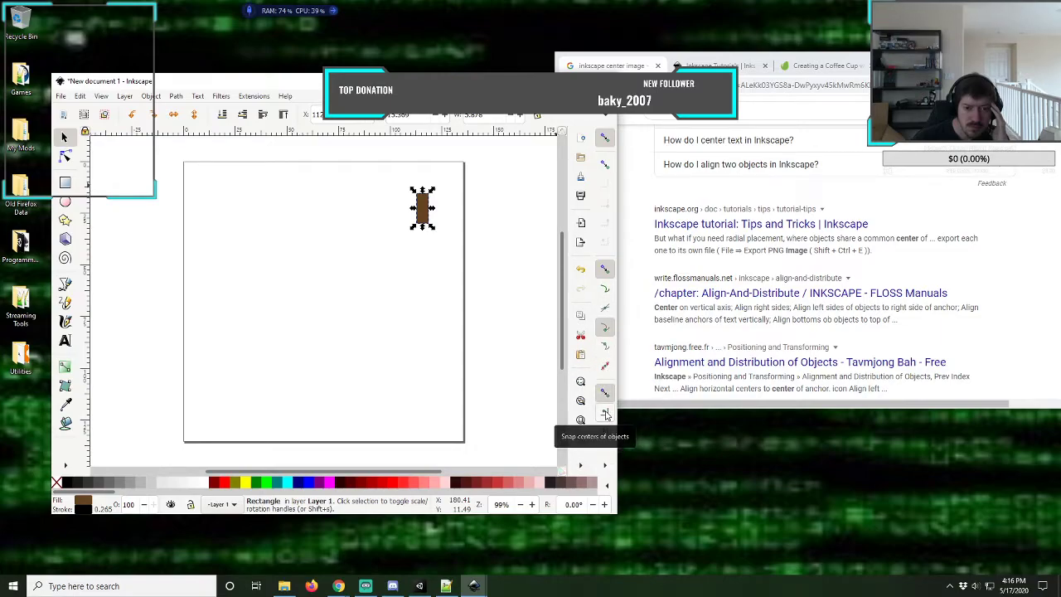
pyautogui.click(605, 413)
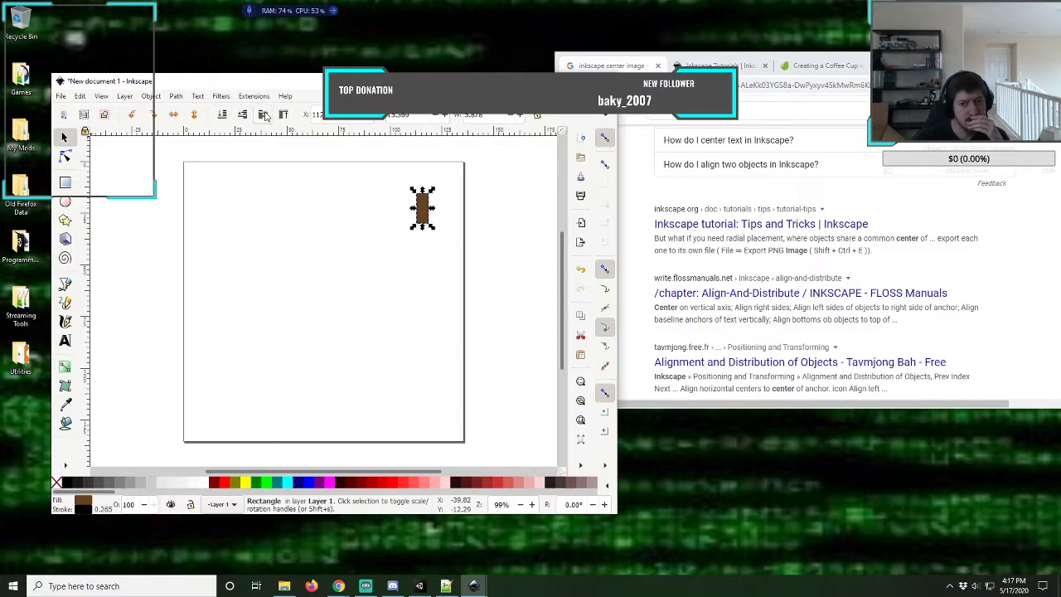
# - Switch to the browser and play the suggested video clip on importing and aligning or centering an image in Inkscape
pyautogui.click(641, 215)
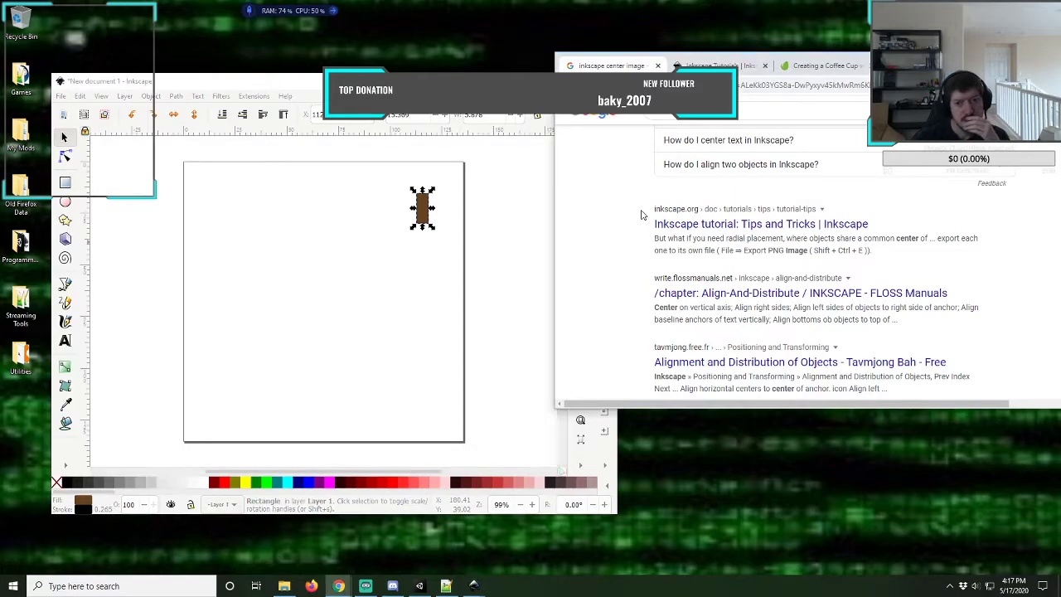
pyautogui.scroll(3, 640, 224)
pyautogui.scroll(5, 640, 230)
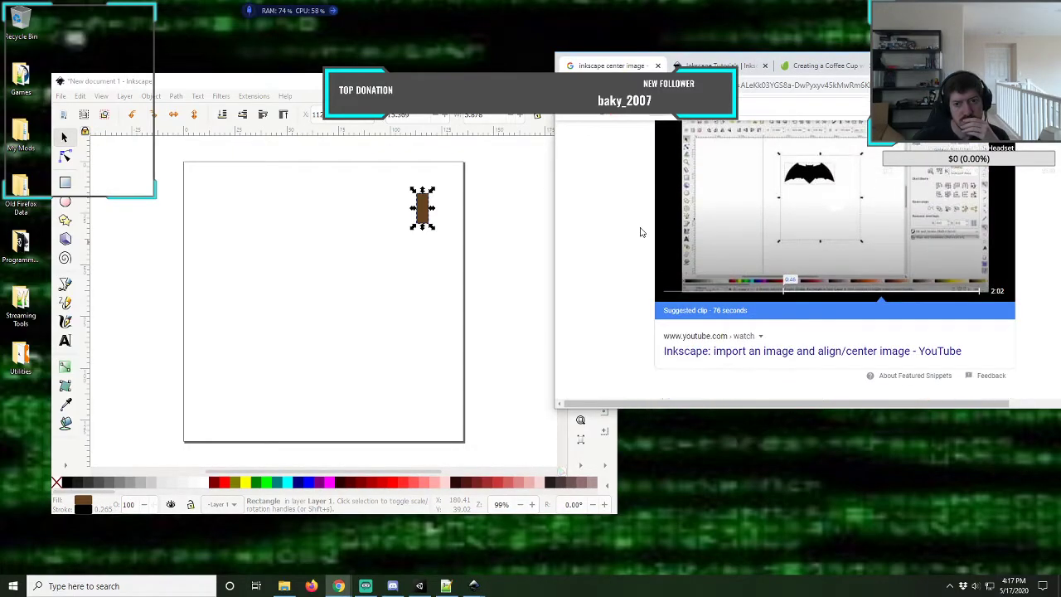
pyautogui.scroll(-1, 646, 272)
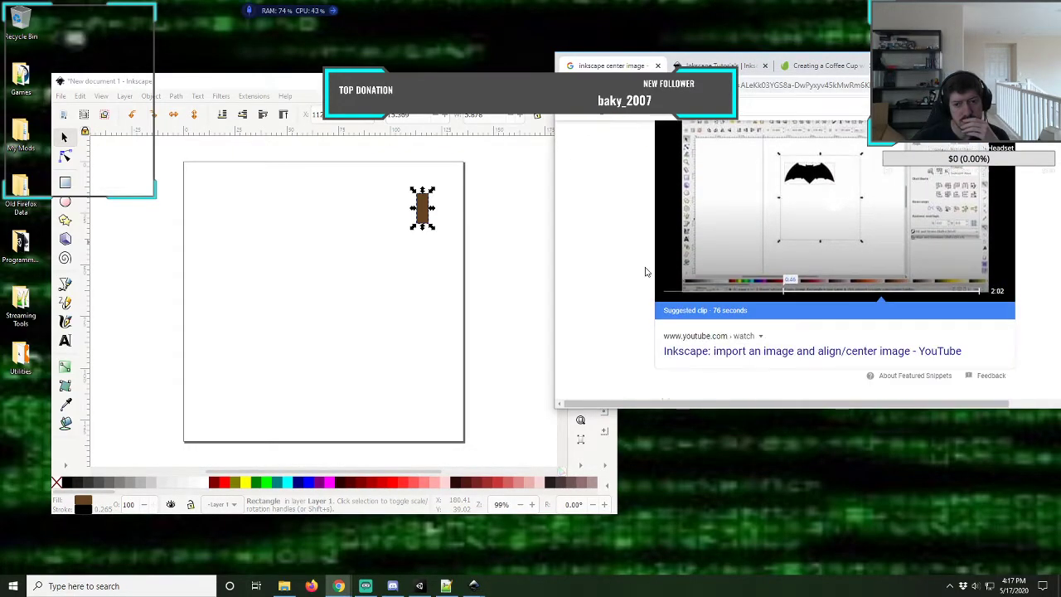
pyautogui.click(821, 204)
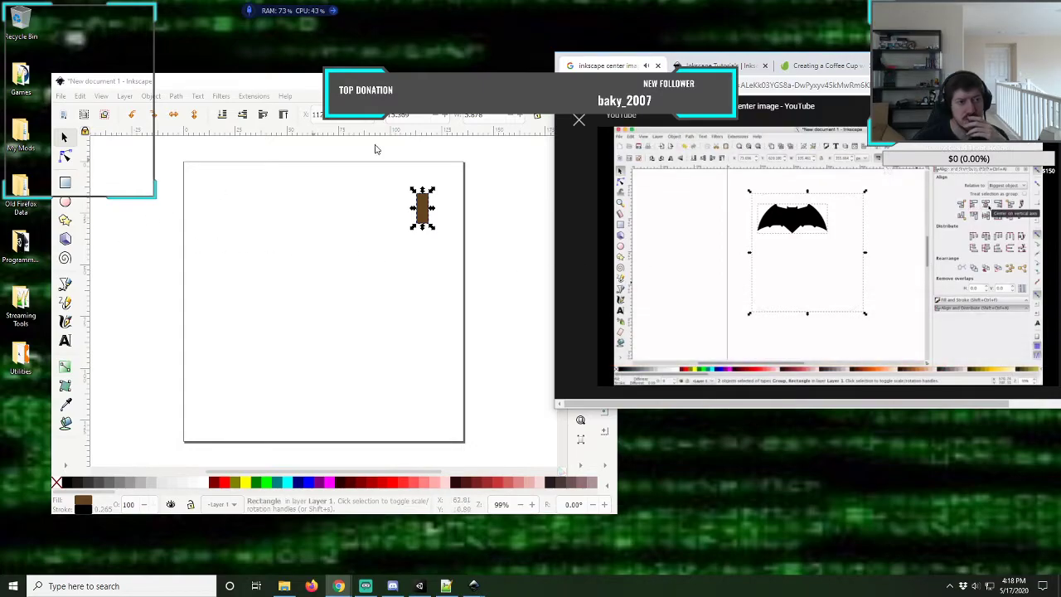
# - Switch to Inkscape and center the brown rectangle on the vertical and horizontal axes relative to the page, closing Align and Distribute when done
pyautogui.click(397, 165)
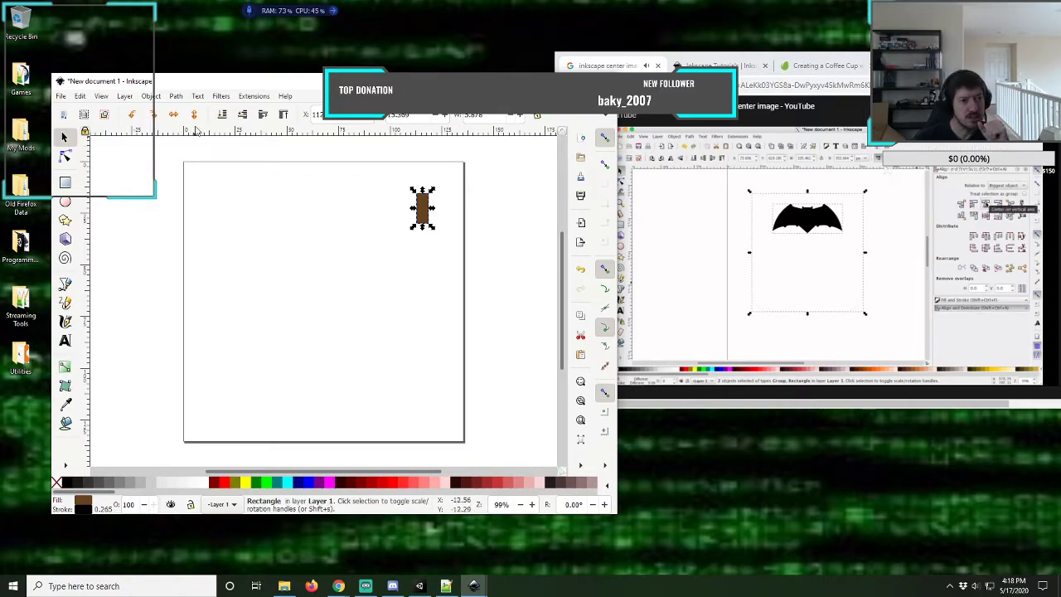
pyautogui.click(153, 97)
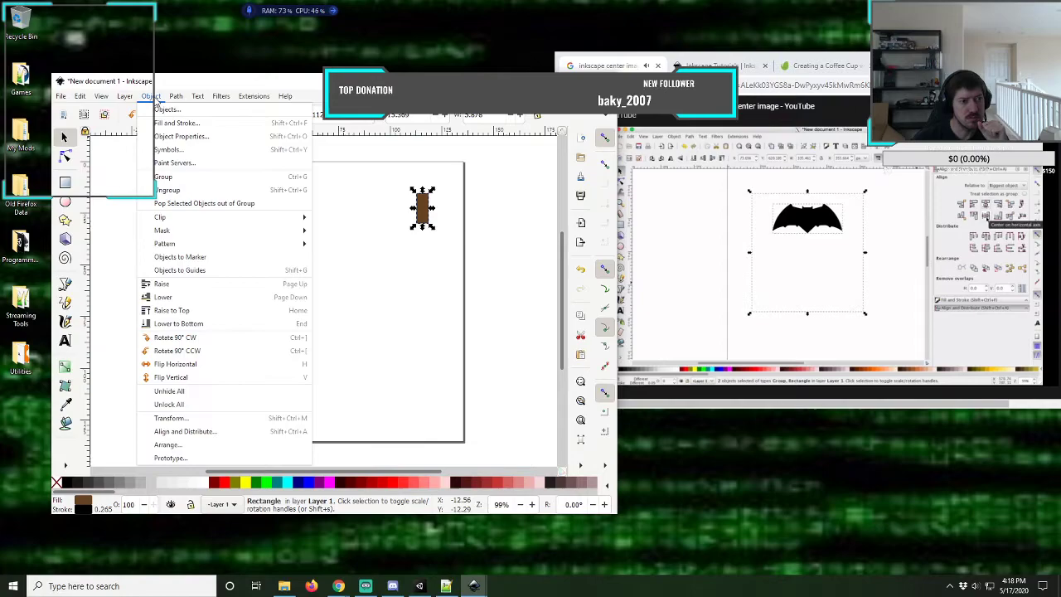
pyautogui.click(185, 431)
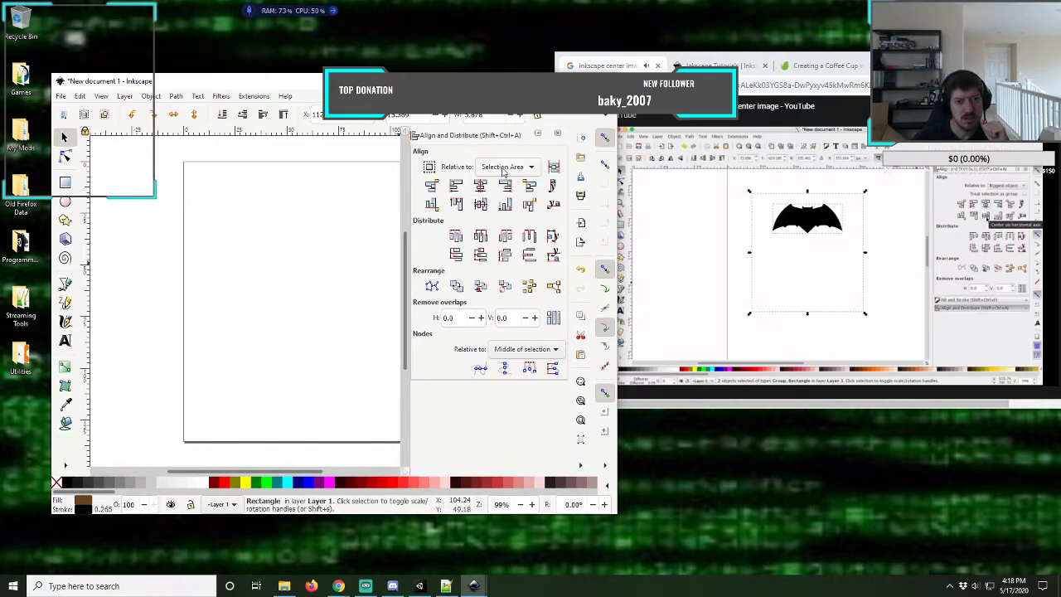
pyautogui.click(508, 166)
pyautogui.click(488, 138)
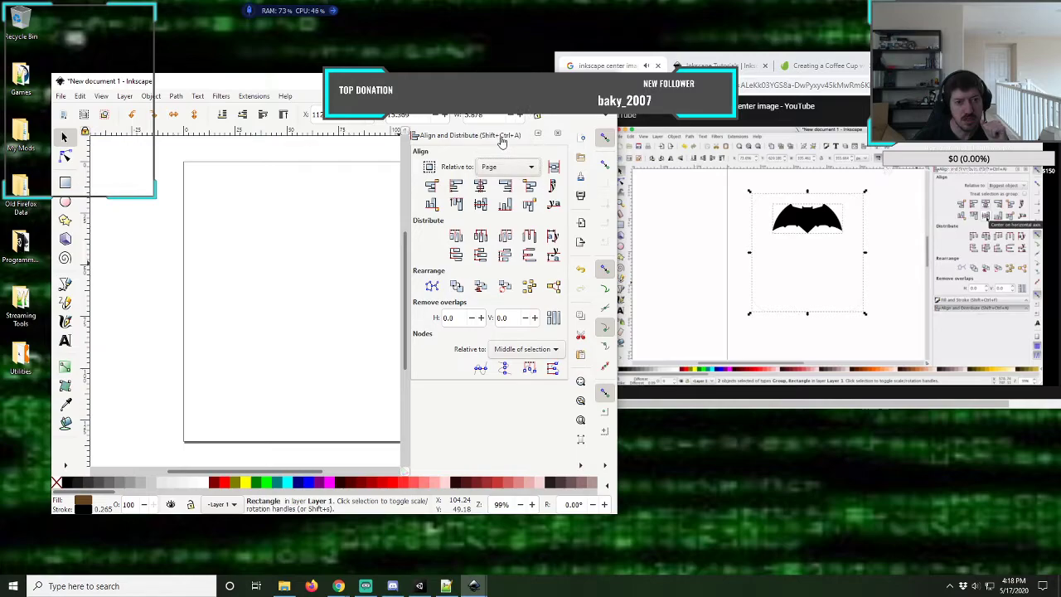
pyautogui.click(482, 187)
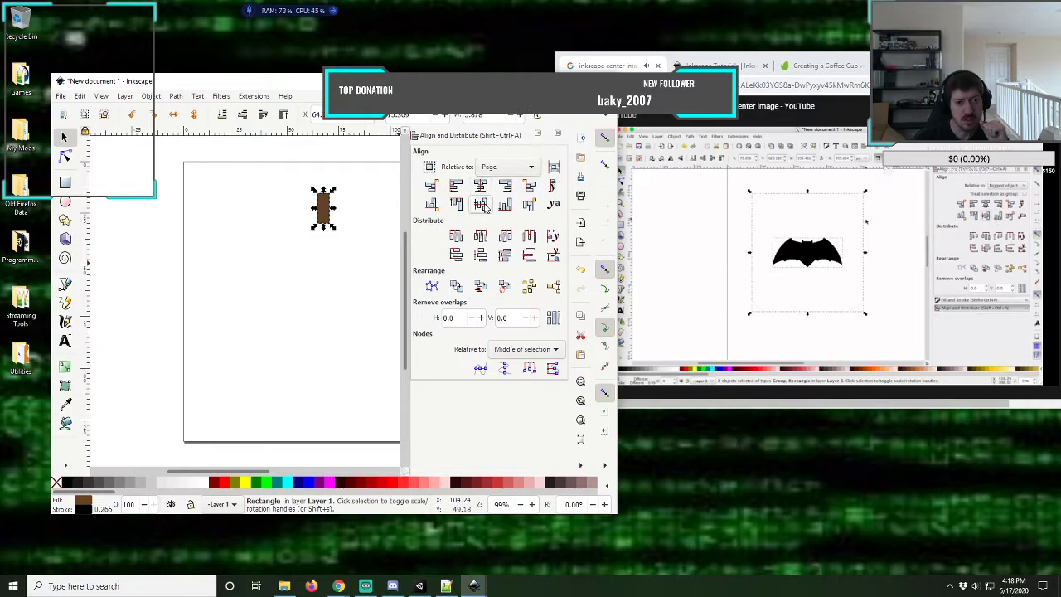
pyautogui.click(482, 205)
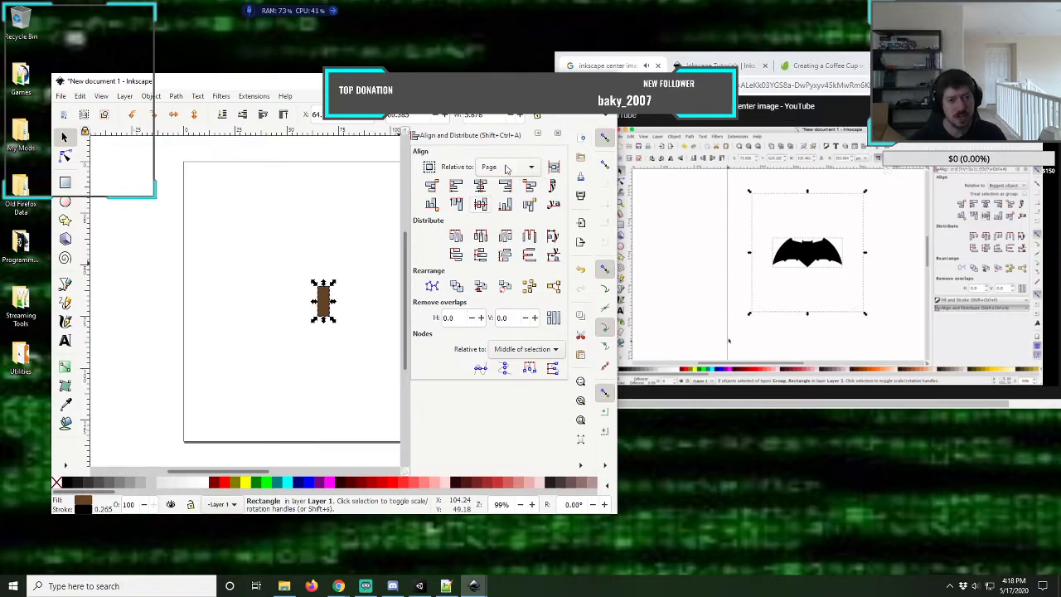
pyautogui.click(507, 167)
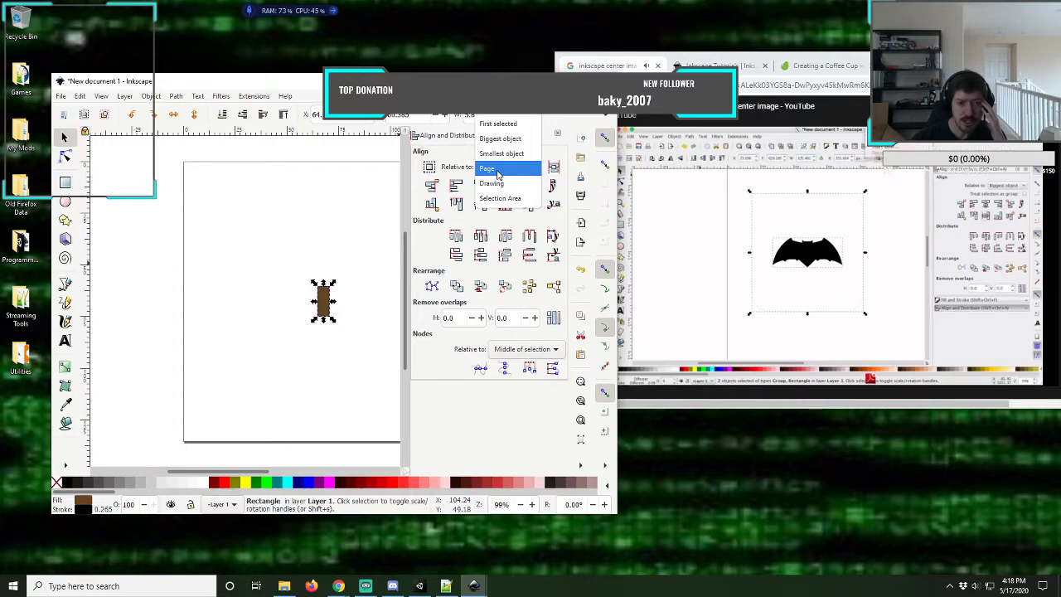
pyautogui.click(271, 154)
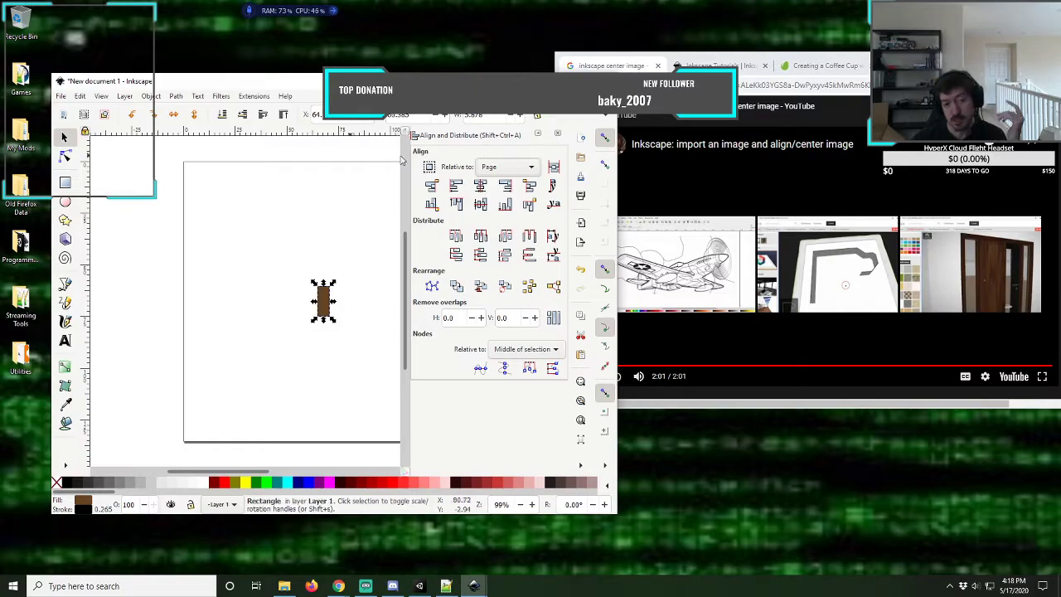
pyautogui.click(557, 134)
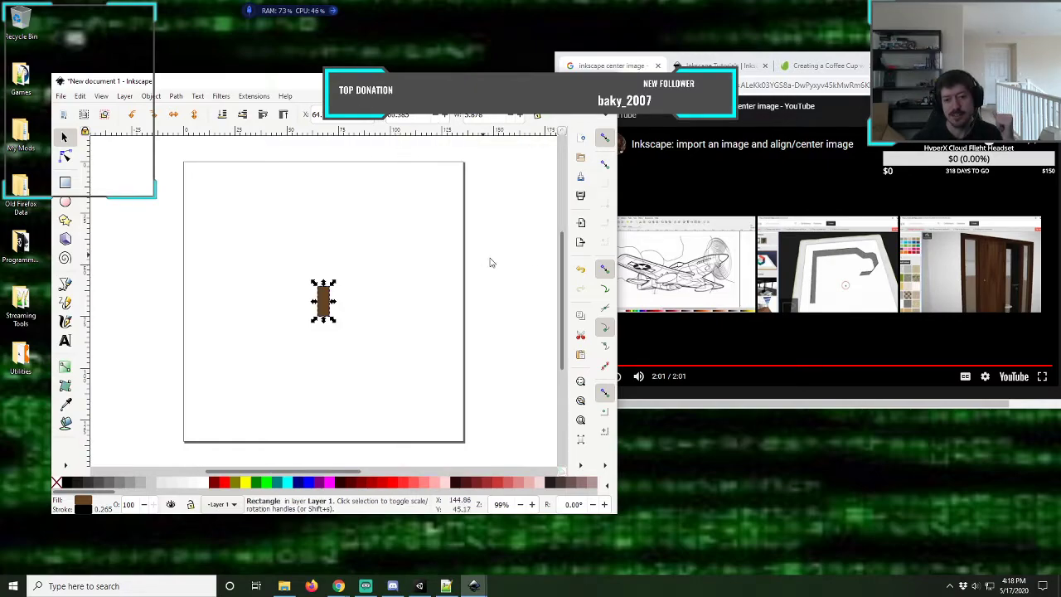
# - Put the browser window away and move the brown rectangle slightly below the middle of the page
pyautogui.click(1006, 199)
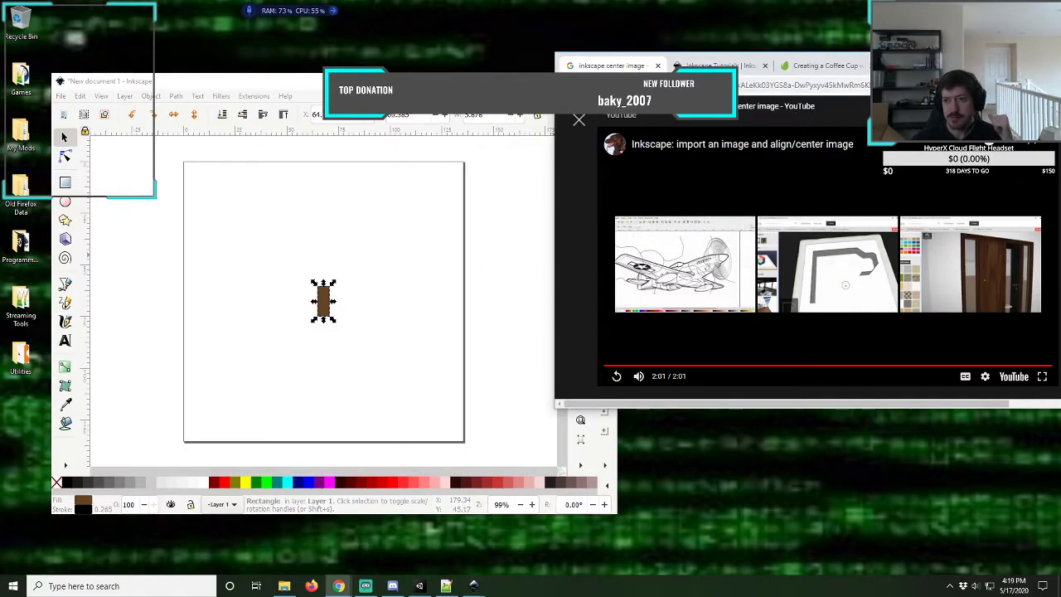
pyautogui.moveTo(954, 67); pyautogui.dragTo(909, 80)
pyautogui.click(963, 79)
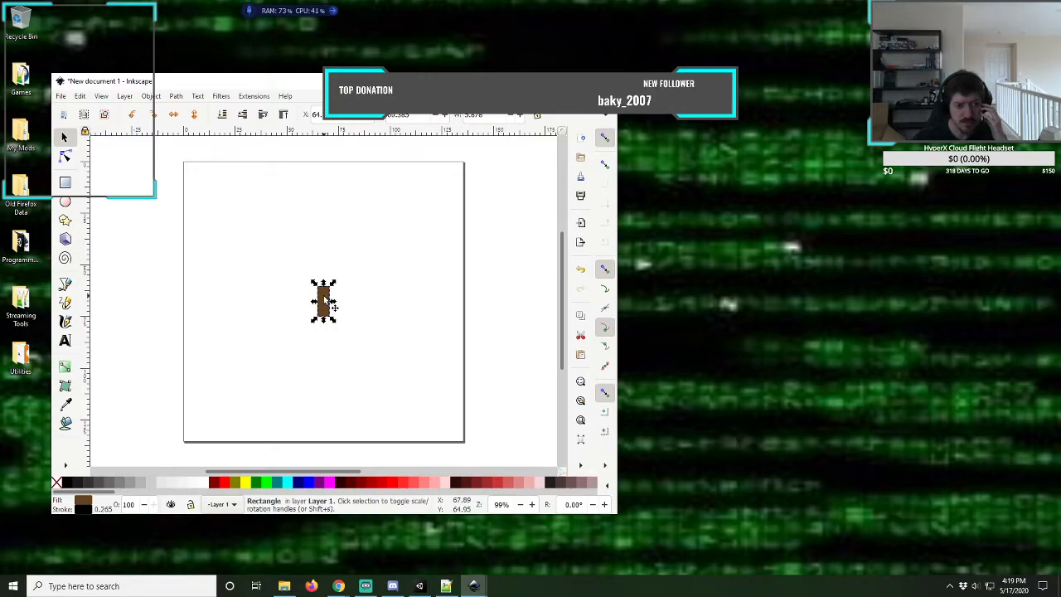
pyautogui.moveTo(323, 297); pyautogui.dragTo(323, 324)
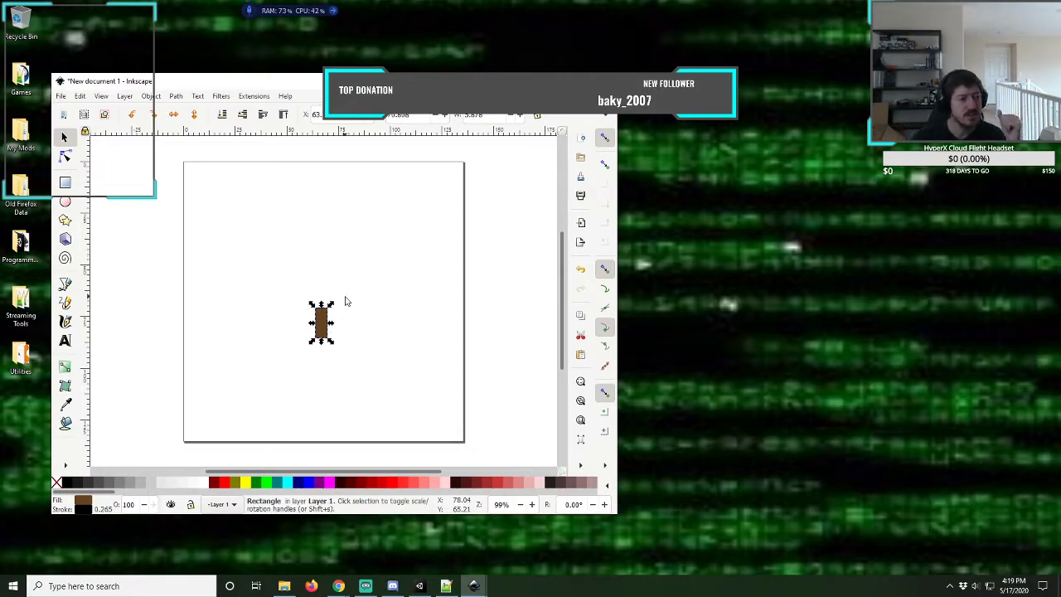
# - Pick green as the fill with the three-corner polygon tool active, undo the recolouring of the brown rectangle and deselect it
pyautogui.click(67, 222)
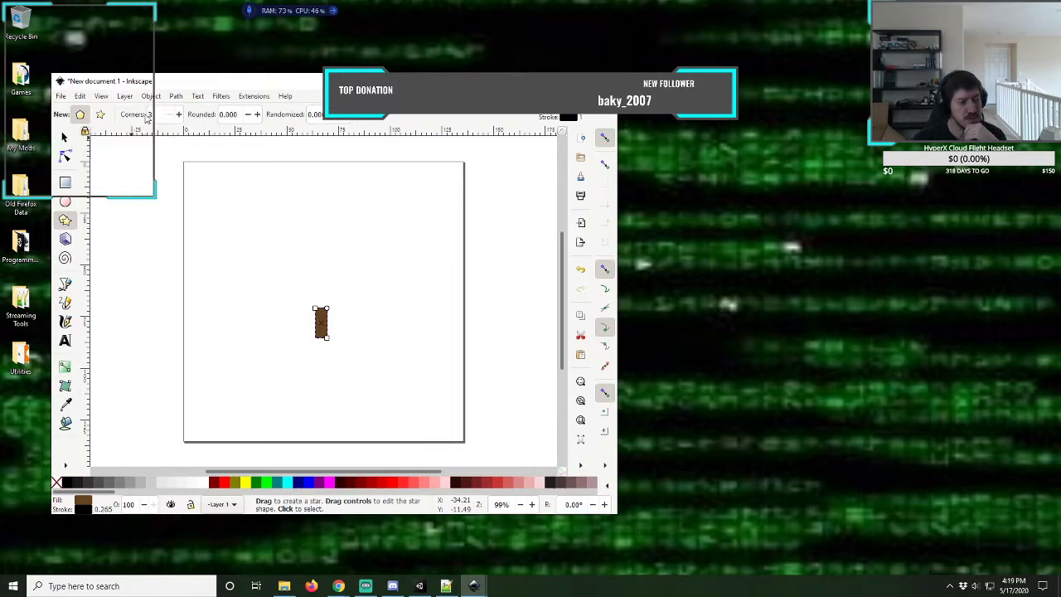
pyautogui.click(81, 115)
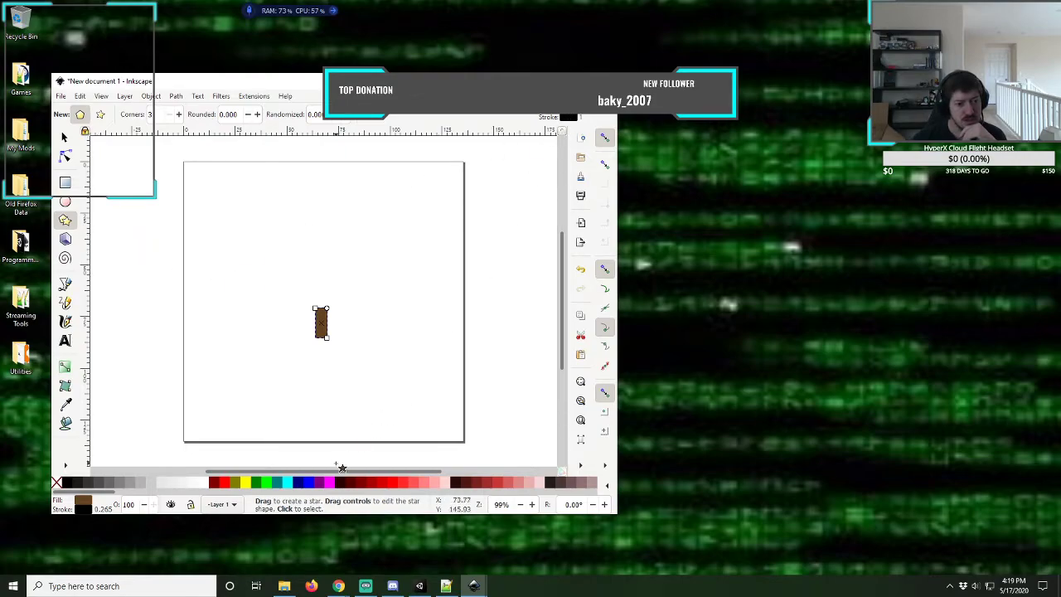
pyautogui.click(257, 484)
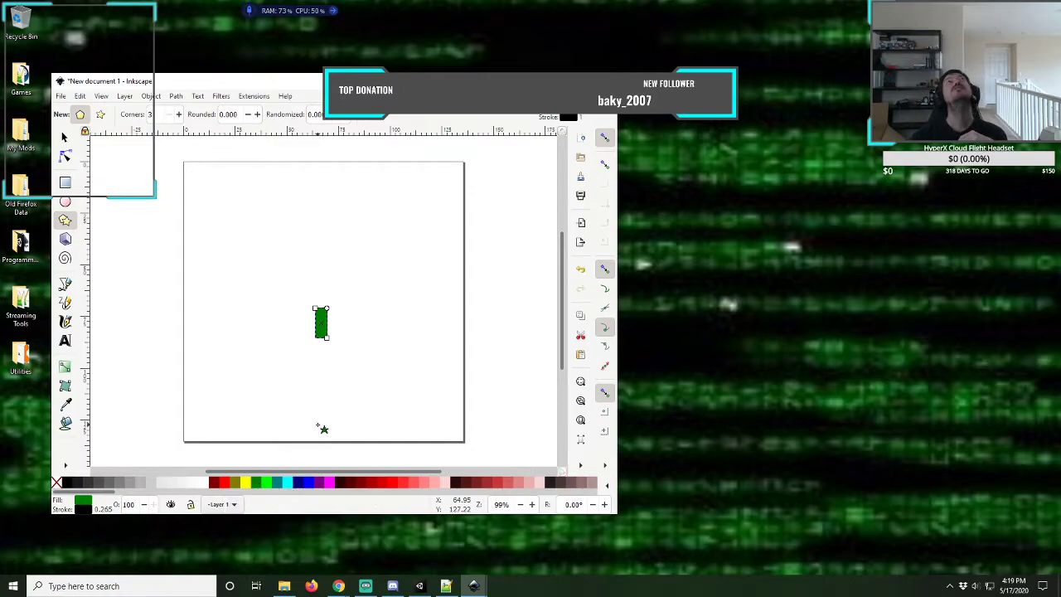
pyautogui.hotkey('ctrl', 'z')
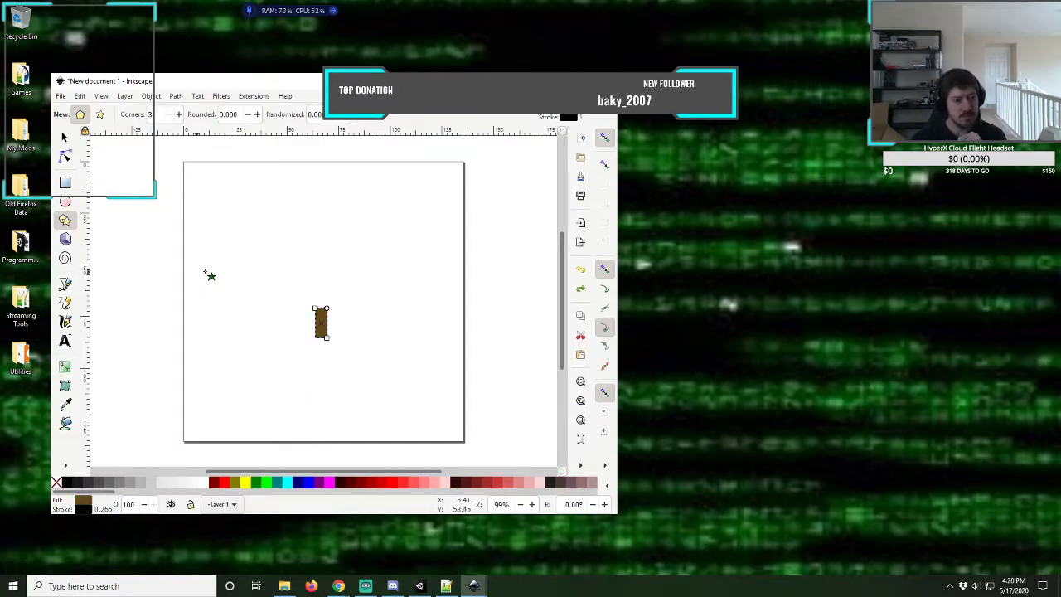
pyautogui.click(63, 138)
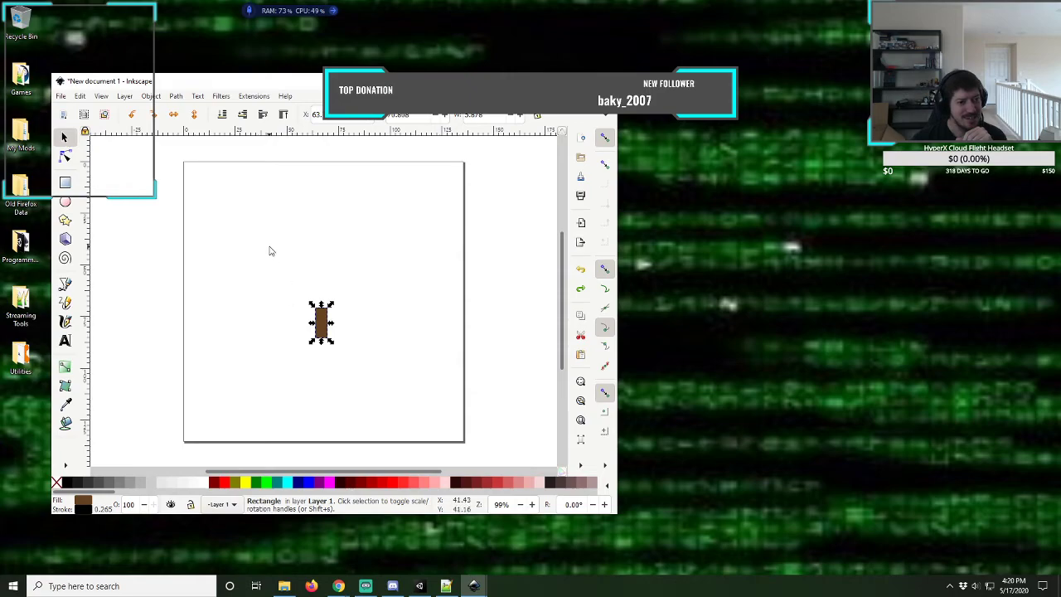
pyautogui.click(255, 323)
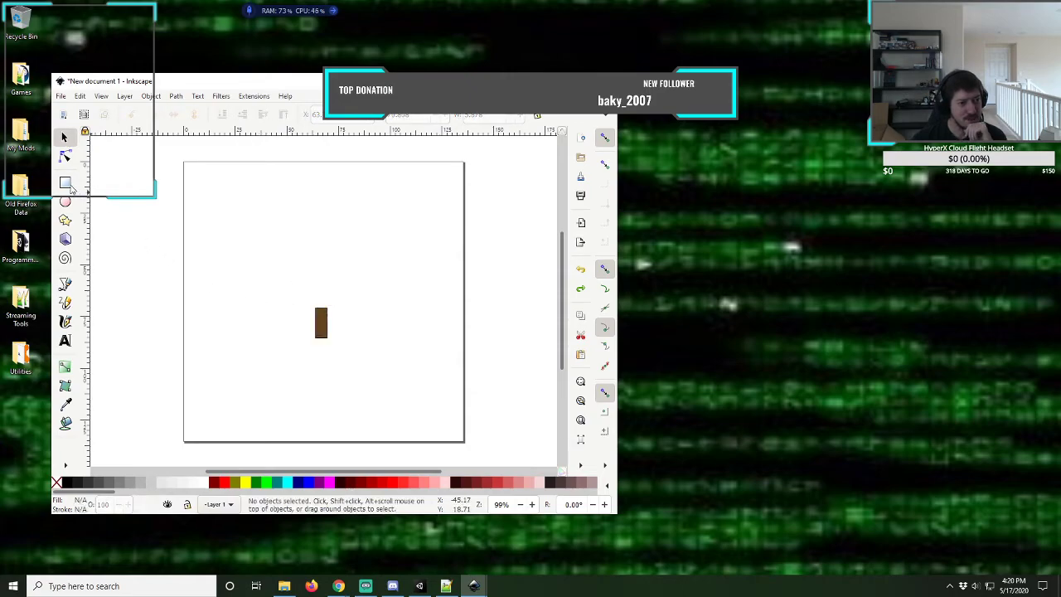
# - Draw an upright green triangle with a radius of about 18 mm above the brown rectangle
pyautogui.click(65, 220)
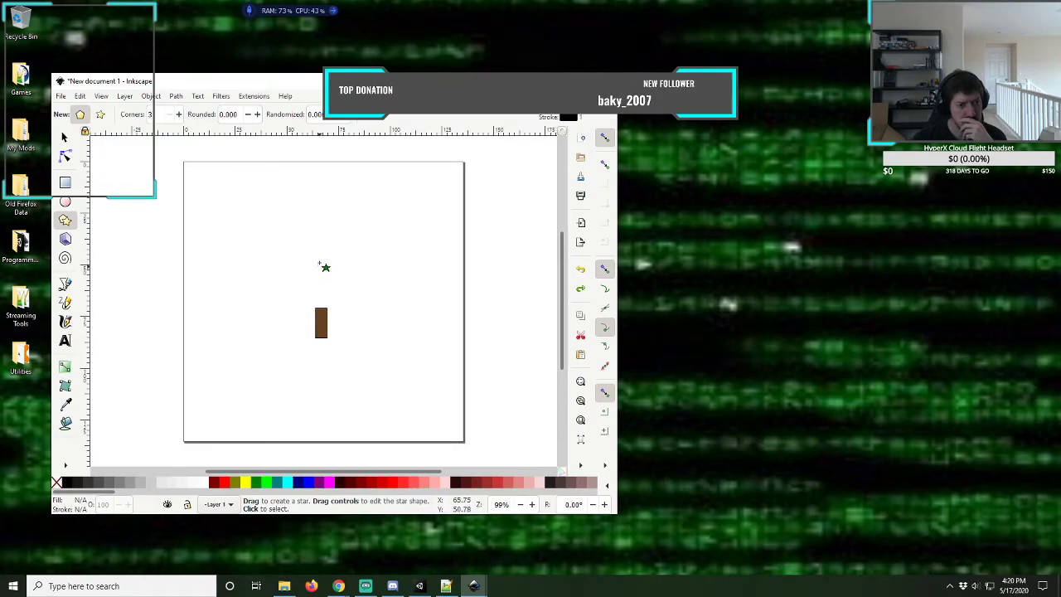
pyautogui.moveTo(321, 222)
pyautogui.mouseDown()
pyautogui.moveTo(304, 260)
pyautogui.moveTo(291, 243)
pyautogui.mouseUp()
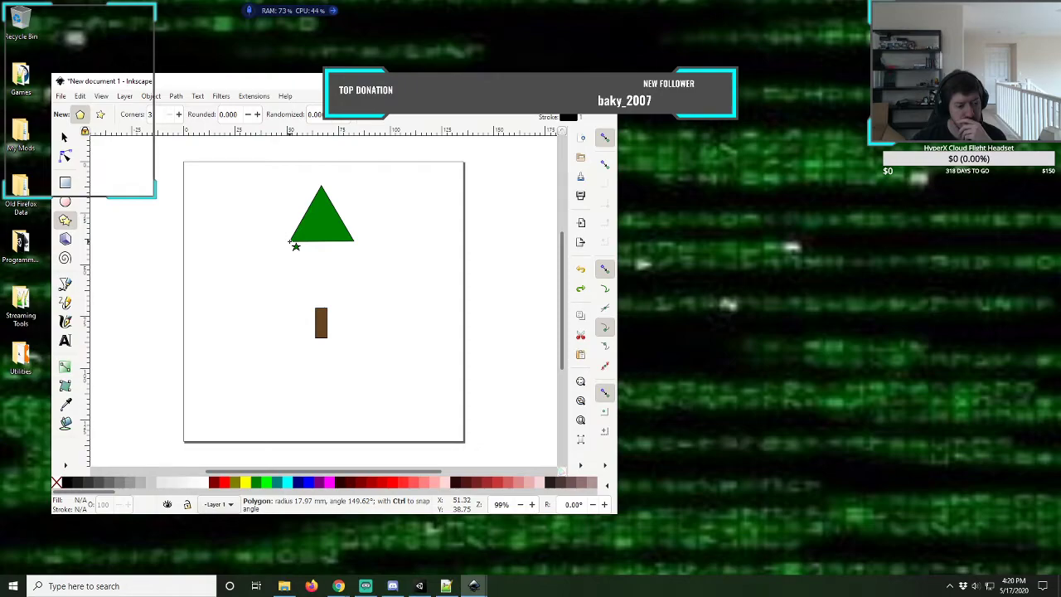
pyautogui.moveTo(291, 243); pyautogui.dragTo(291, 243)
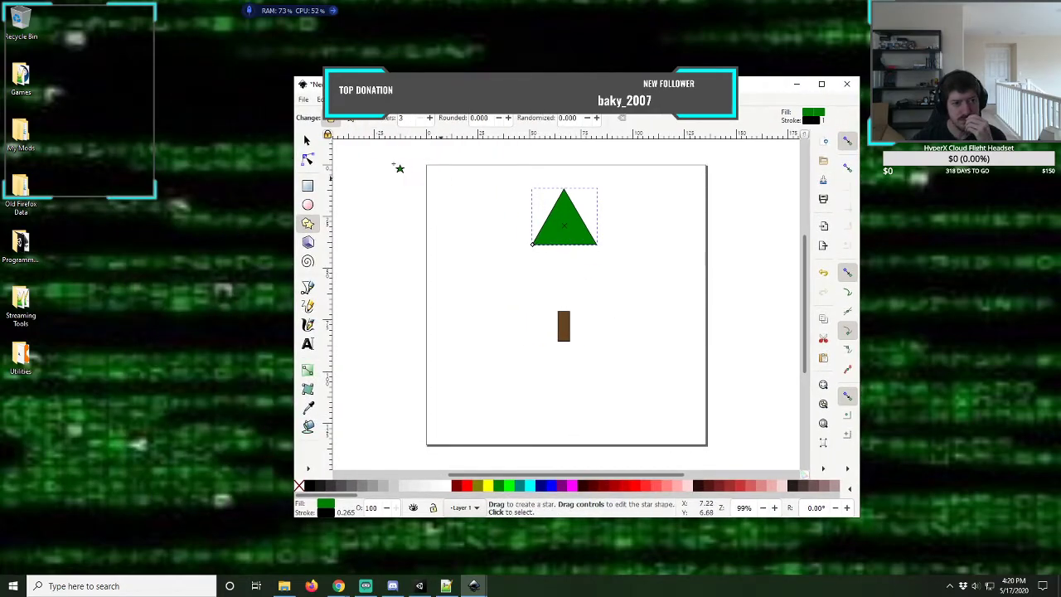
# - Move the green triangle down over the brown rectangle so that its base covers the upper part of the trunk
pyautogui.click(305, 141)
pyautogui.moveTo(562, 229); pyautogui.dragTo(561, 296)
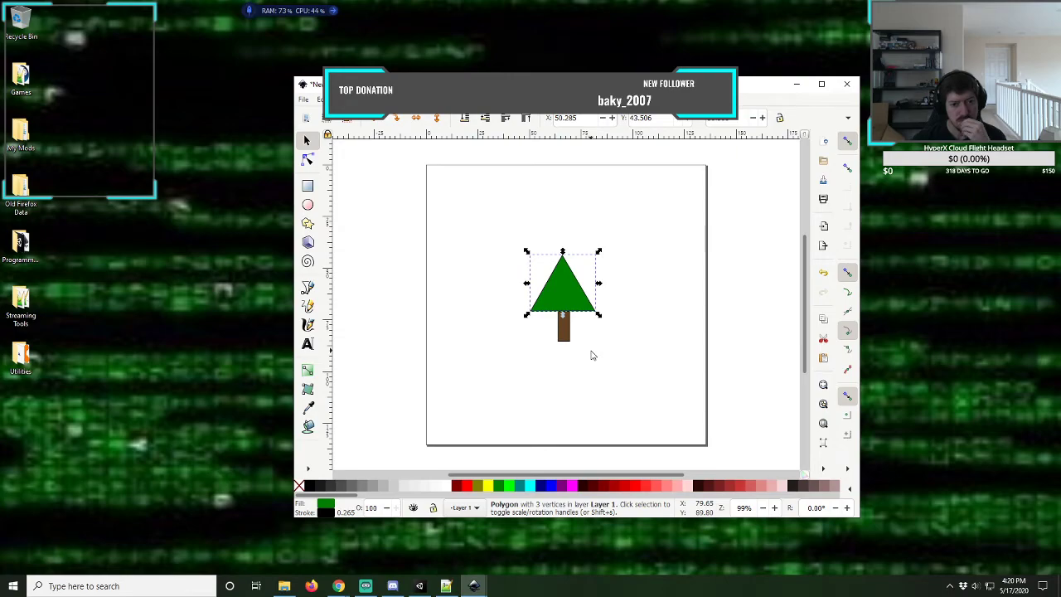
pyautogui.scroll(2, 590, 301)
pyautogui.scroll(-1, 588, 296)
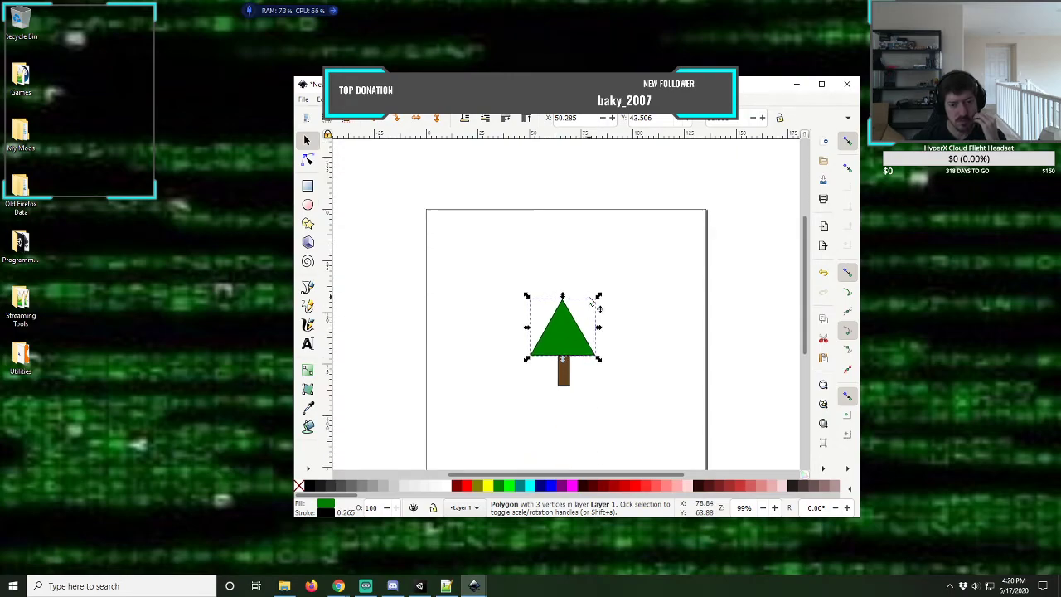
pyautogui.scroll(-1, 589, 301)
pyautogui.keyDown('ctrl'); pyautogui.scroll(2, 589, 302); pyautogui.keyUp('ctrl')
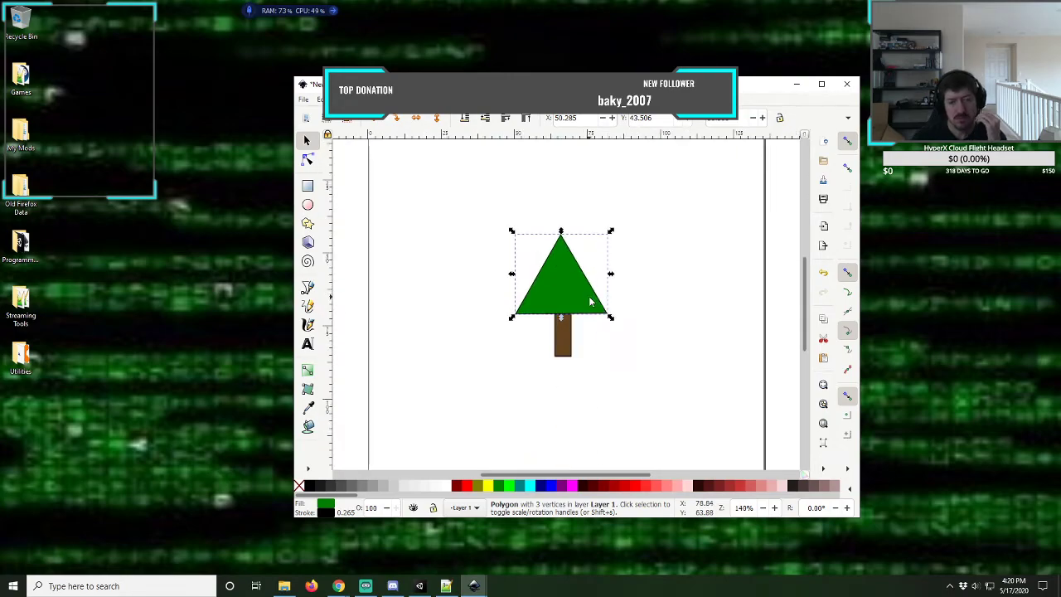
pyautogui.keyDown('ctrl'); pyautogui.scroll(2, 588, 302); pyautogui.keyUp('ctrl')
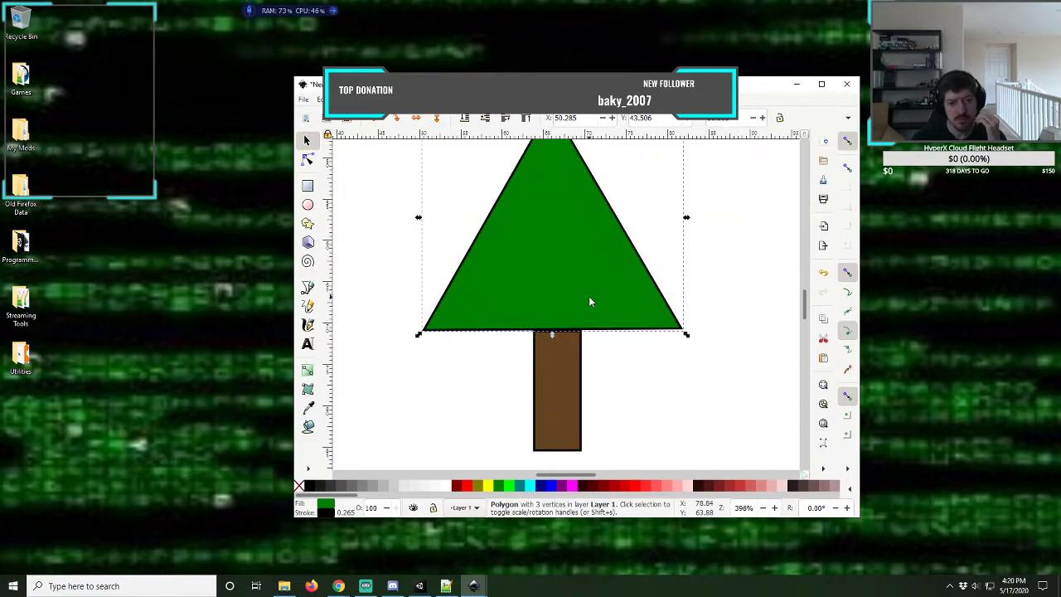
pyautogui.moveTo(564, 282); pyautogui.dragTo(573, 345)
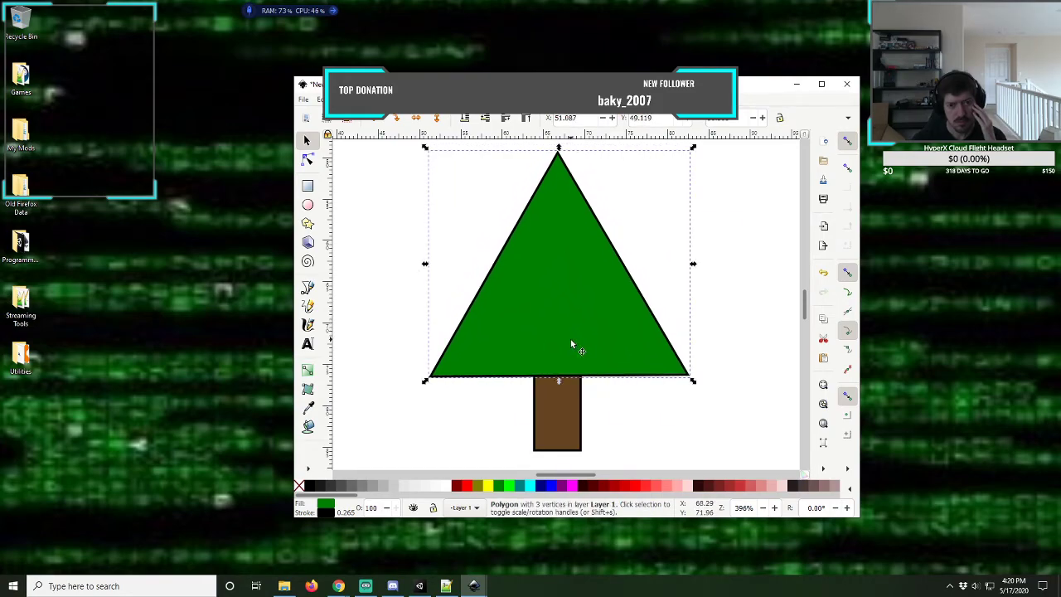
# - Center the green triangle and the brown trunk, one after the other, on the vertical axis relative to the page
pyautogui.press('-')
pyautogui.press('-')
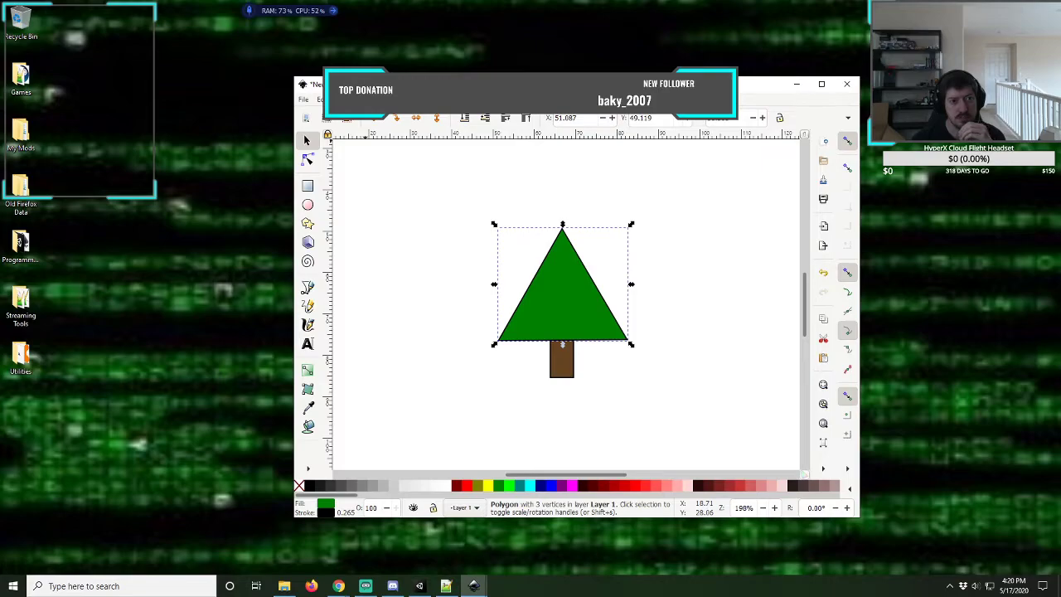
pyautogui.click(393, 99)
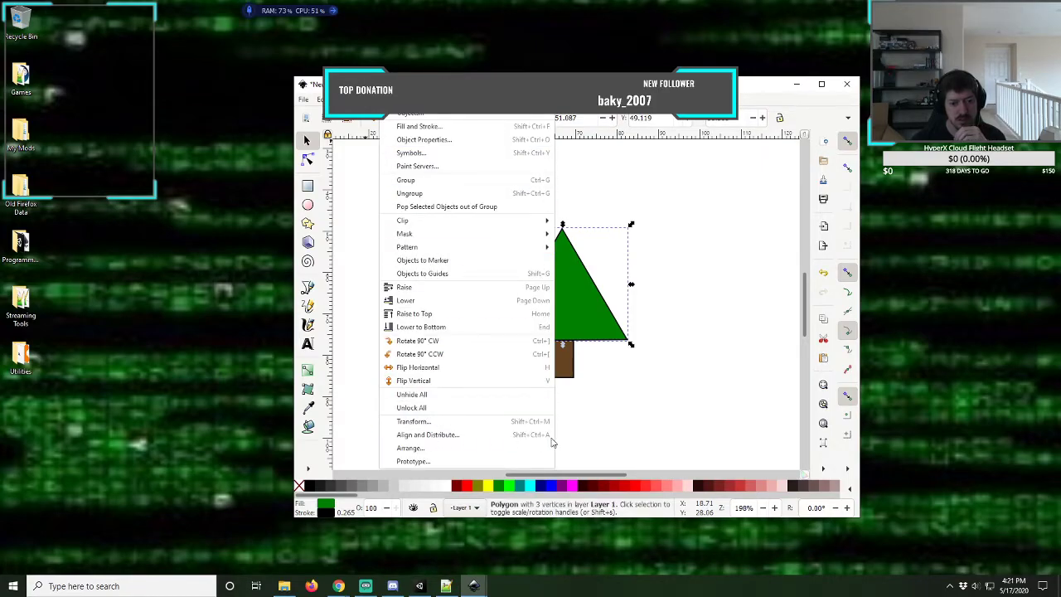
pyautogui.click(413, 436)
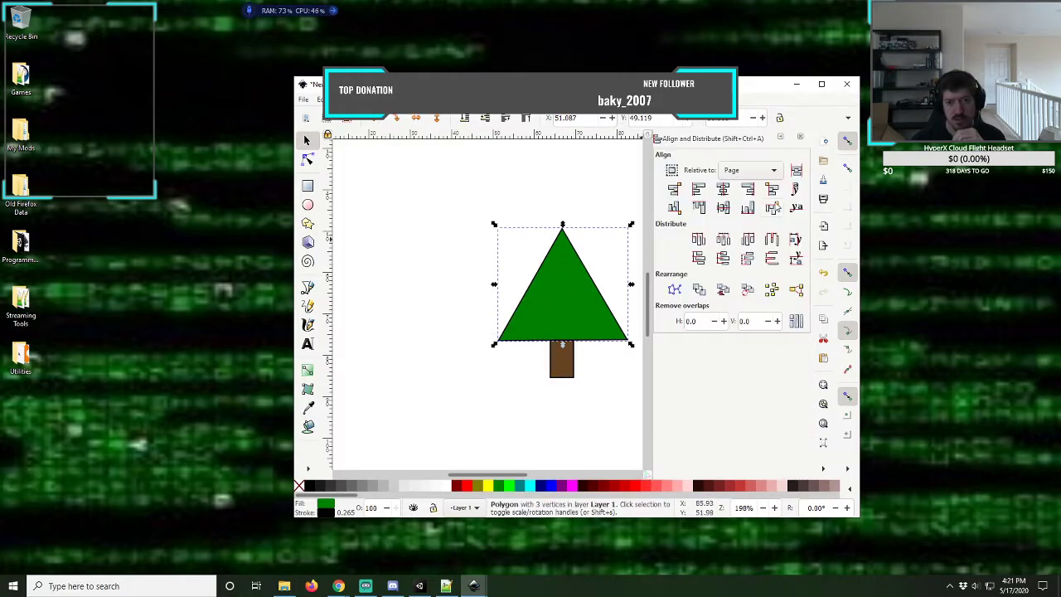
pyautogui.click(724, 190)
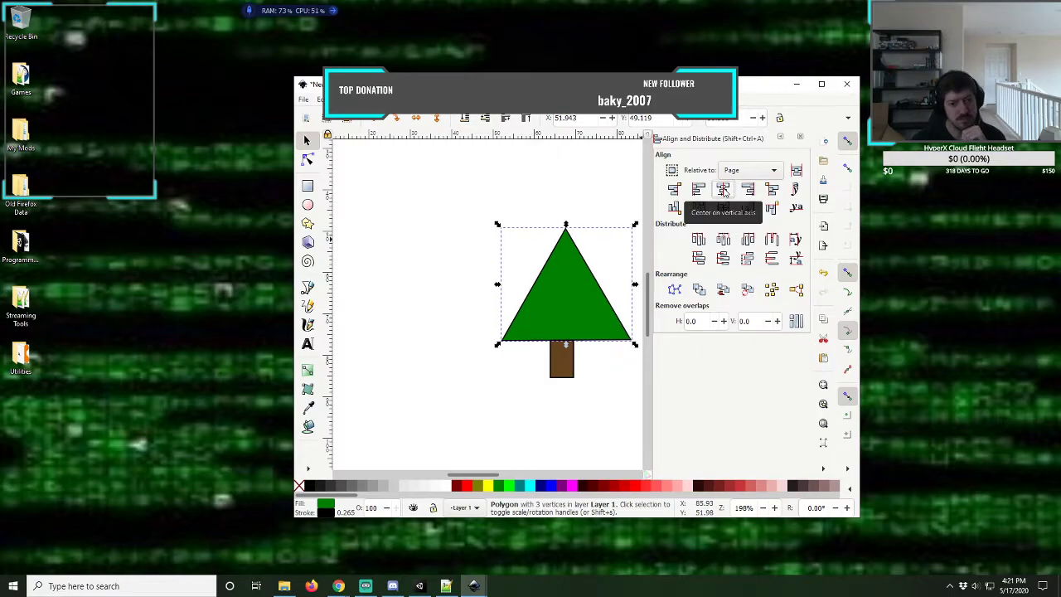
pyautogui.click(567, 368)
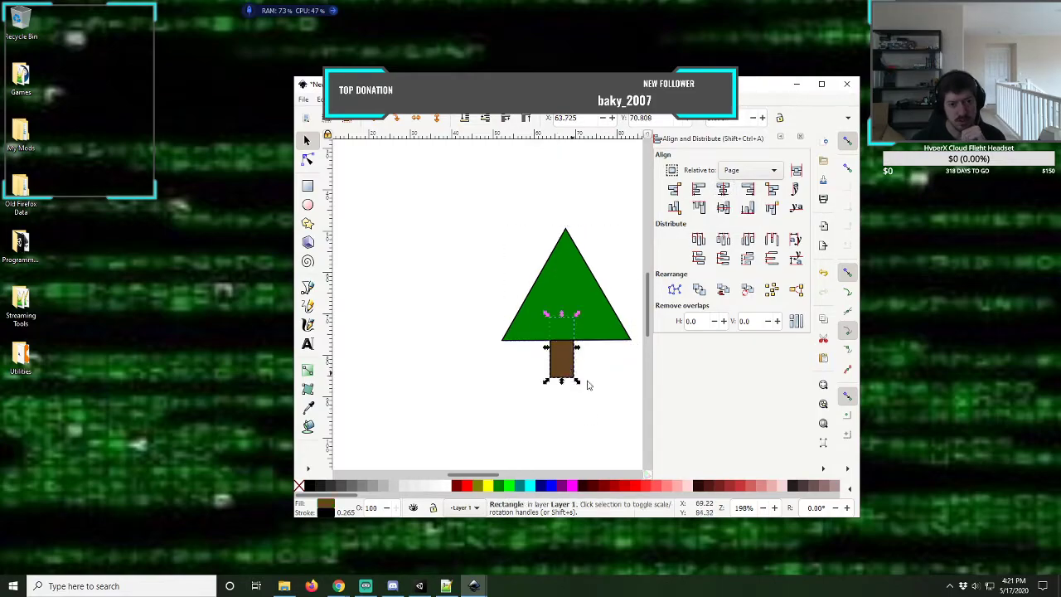
pyautogui.click(723, 191)
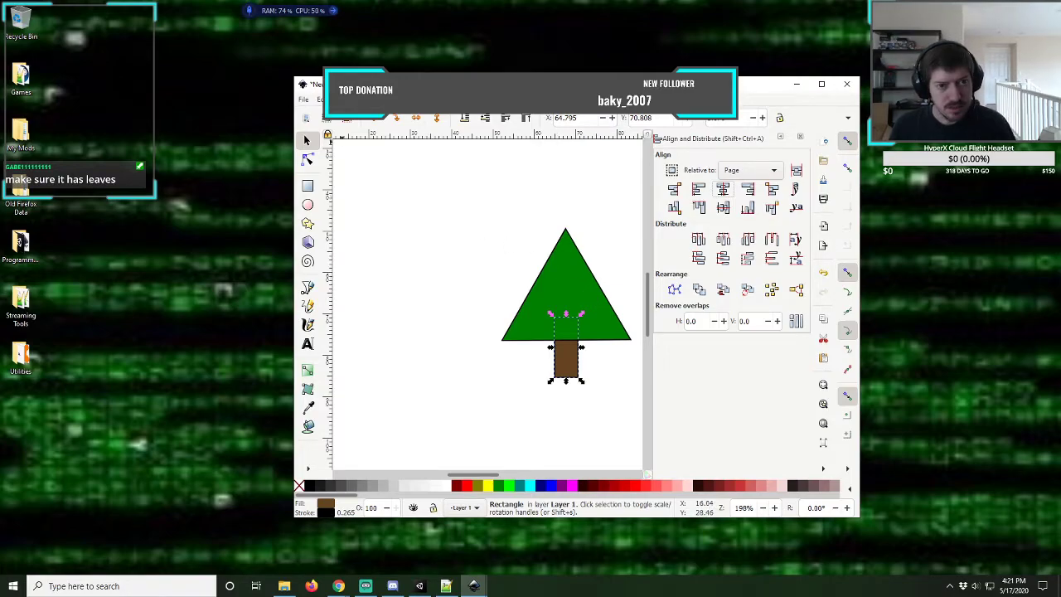
# - Save the drawing as an Inkscape SVG file named Tree and close the Align and Distribute settings
pyautogui.click(304, 100)
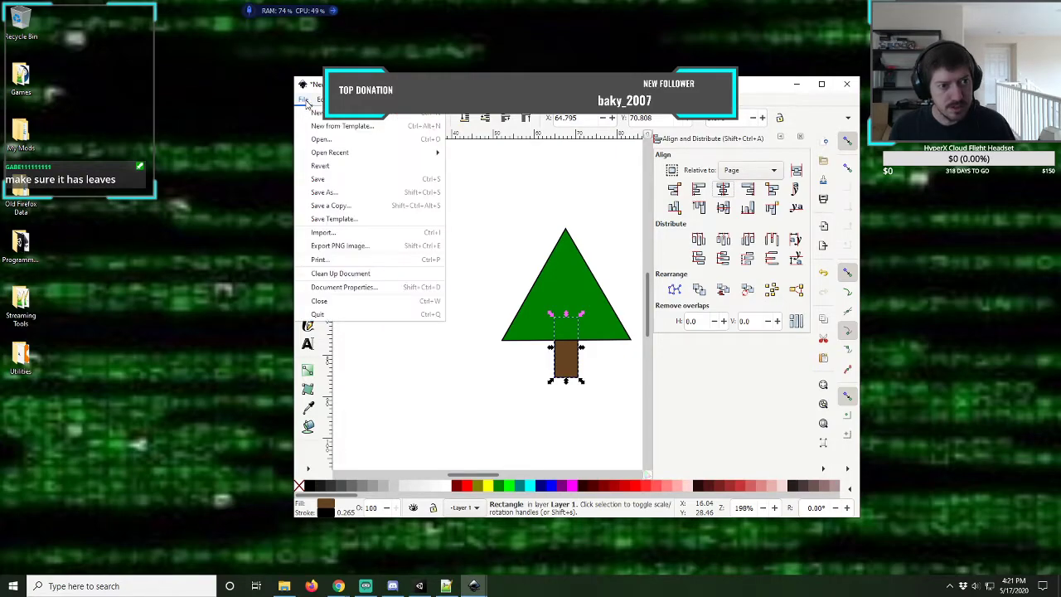
pyautogui.press('Escape')
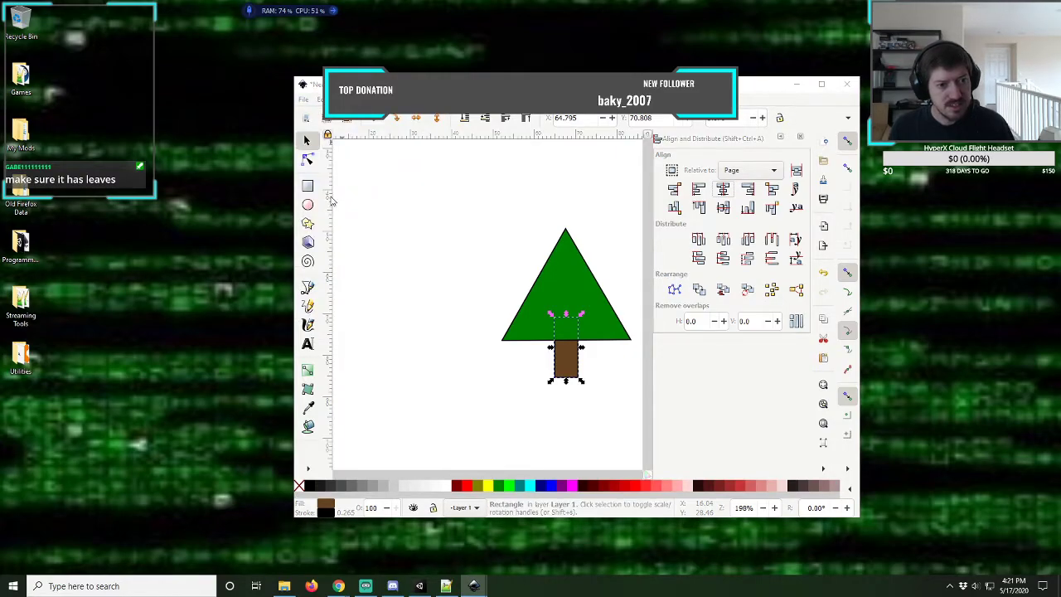
pyautogui.hotkey('ctrl', 's')
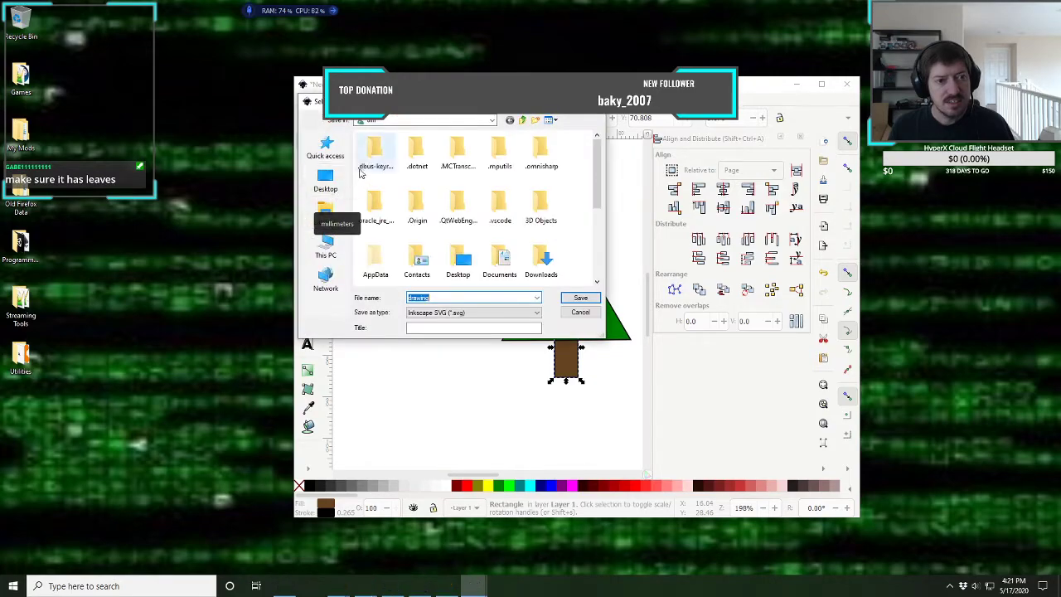
pyautogui.press('Escape')
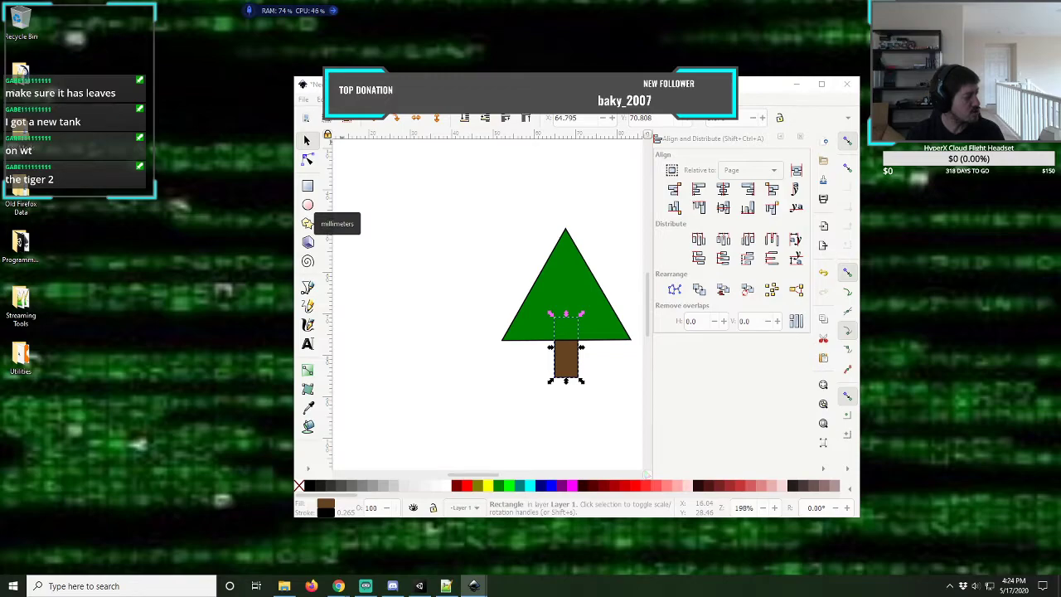
pyautogui.hotkey('ctrl', 's')
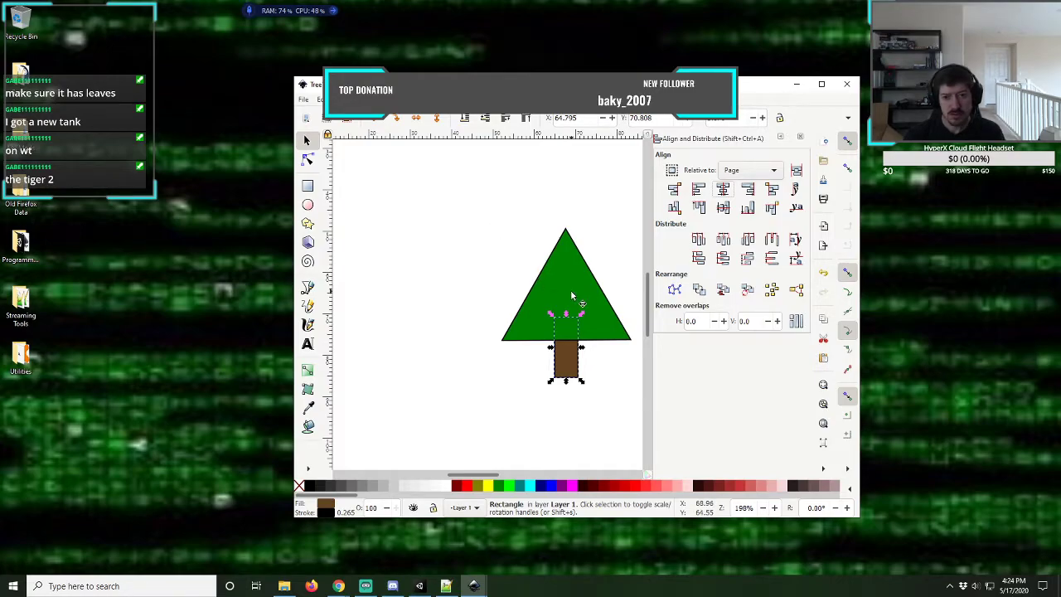
pyautogui.click(801, 138)
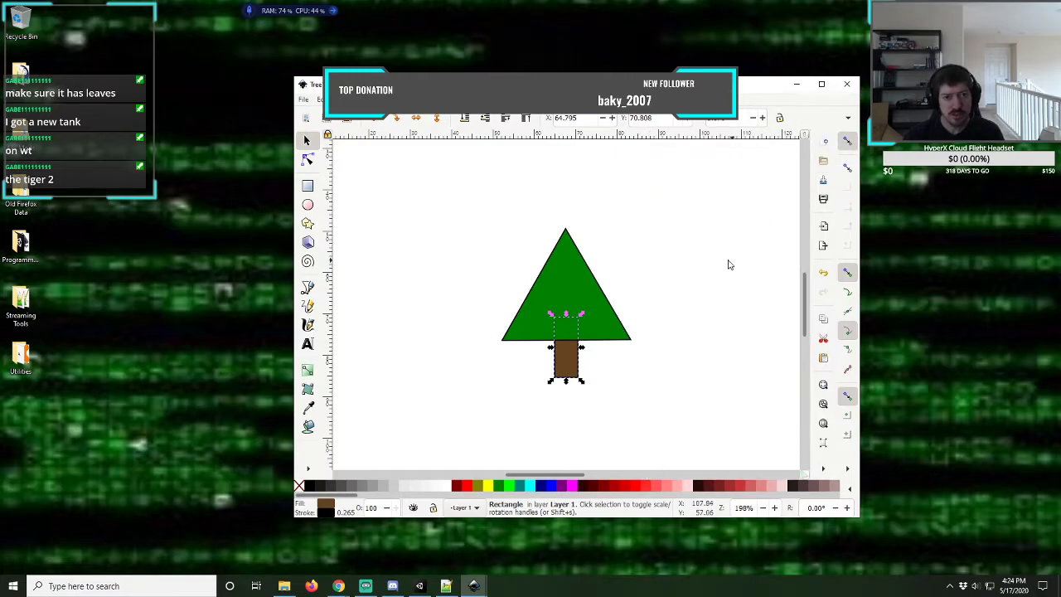
# - Select the green triangle together with the brown trunk and group them into one object
pyautogui.click(321, 98)
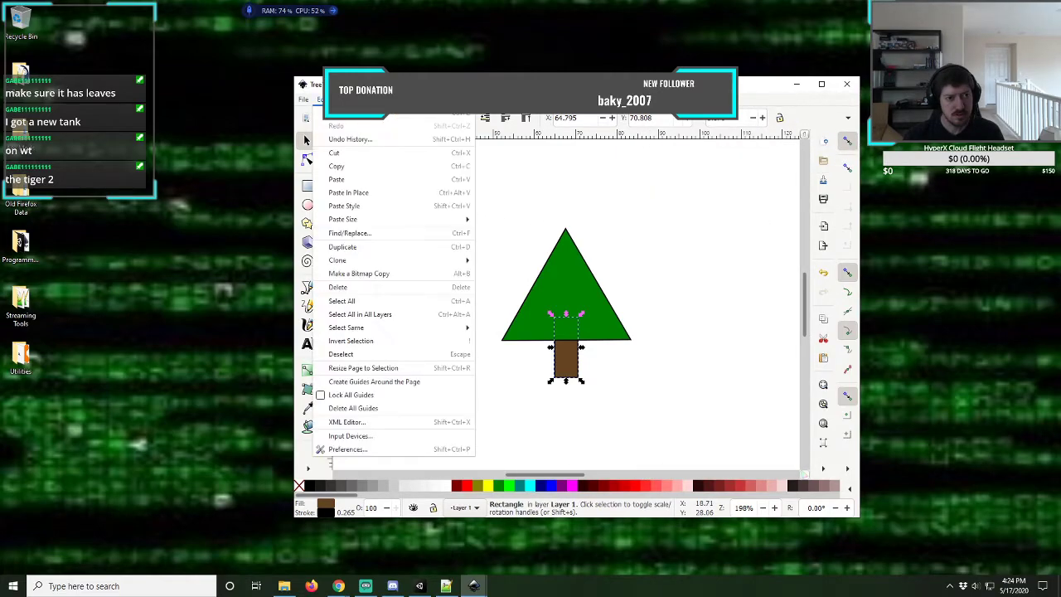
pyautogui.moveTo(342, 98)
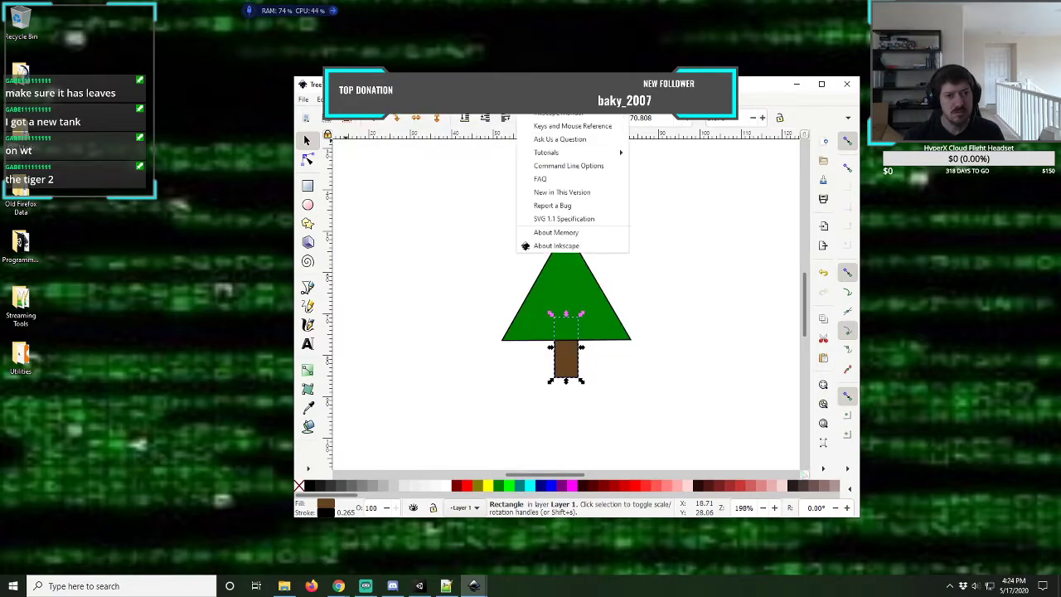
pyautogui.press('Escape')
pyautogui.click(575, 286)
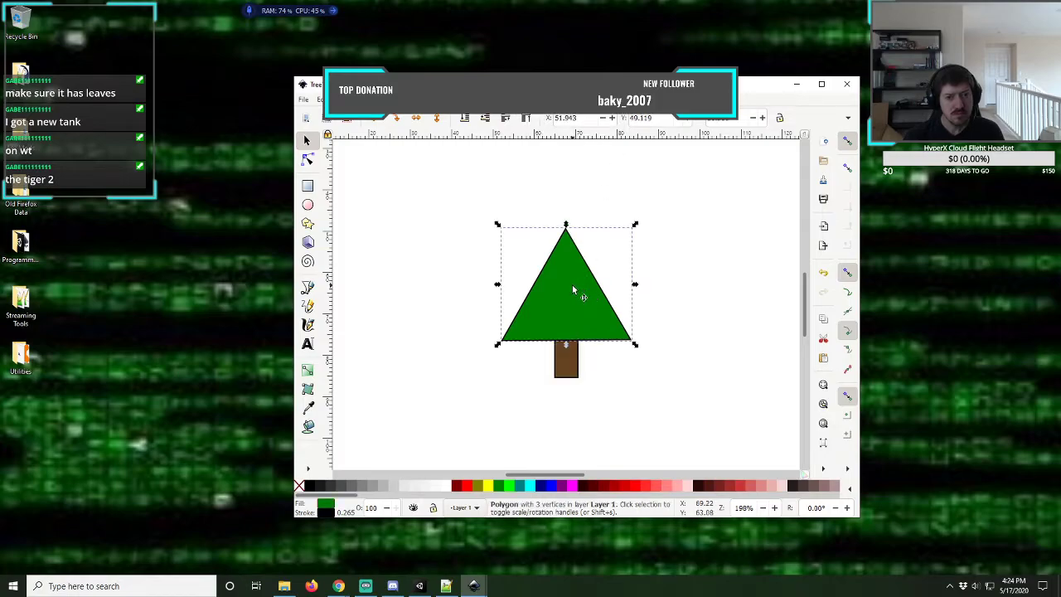
pyautogui.keyDown('shift'); pyautogui.click(564, 358); pyautogui.keyUp('shift')
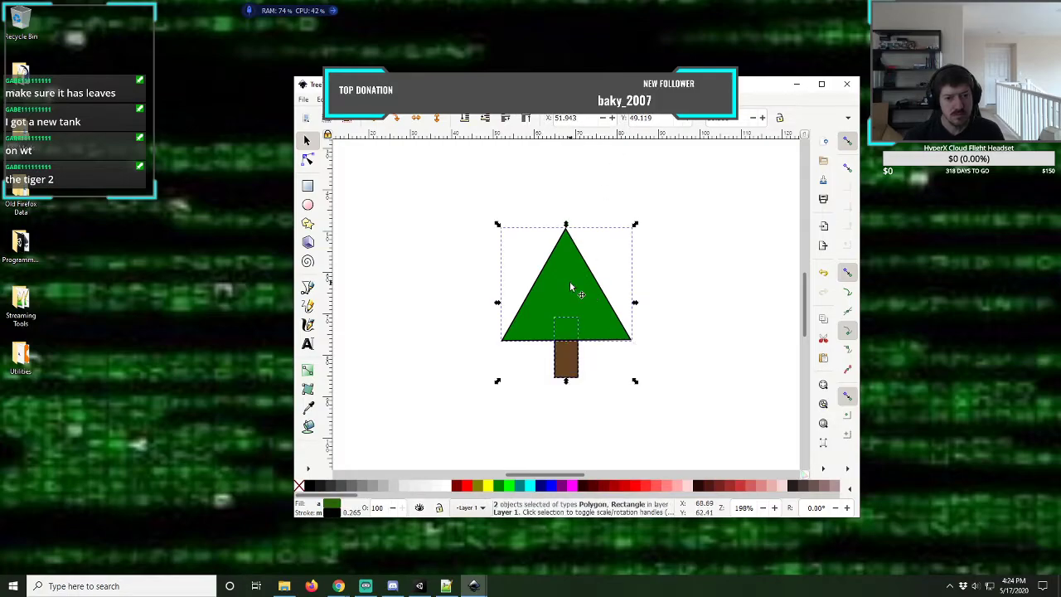
pyautogui.hotkey('alt', 'o')
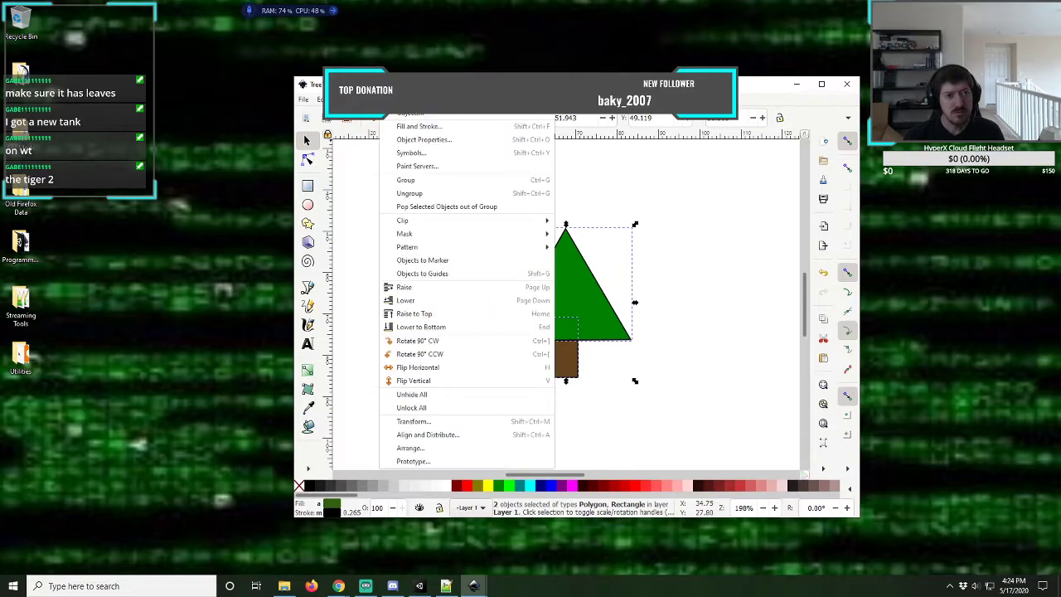
pyautogui.click(433, 182)
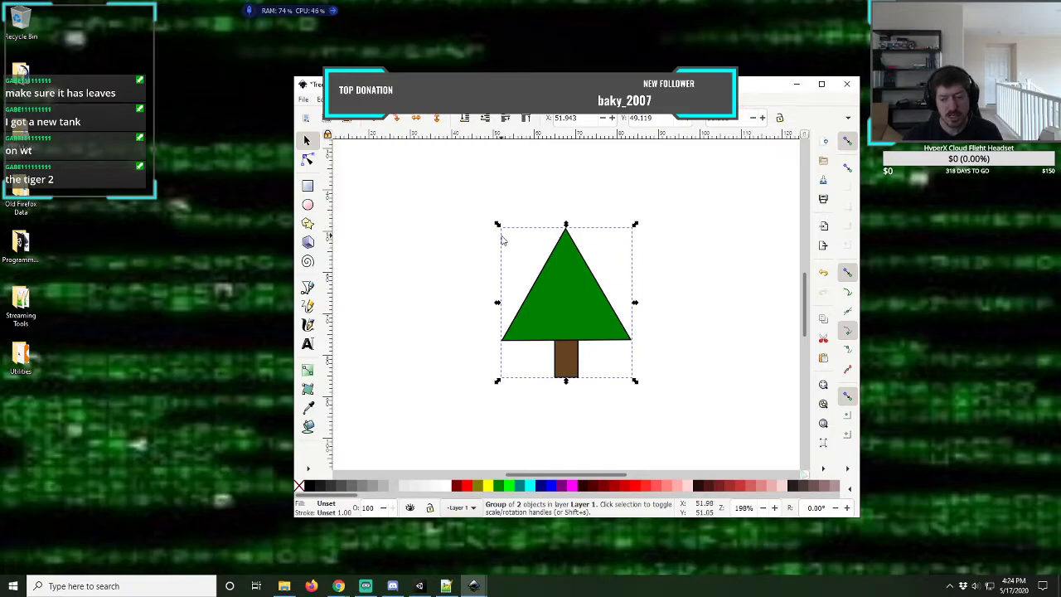
# - Deselect the tree group and paste a copy of it on the page, above and to the right of the original
pyautogui.press('-')
pyautogui.press('-')
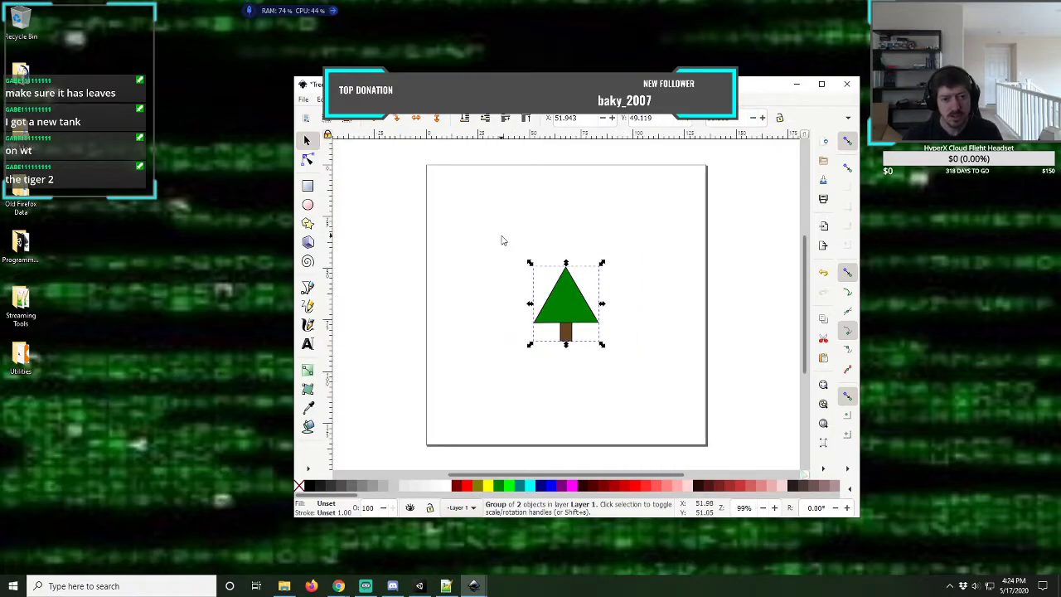
pyautogui.click(632, 268)
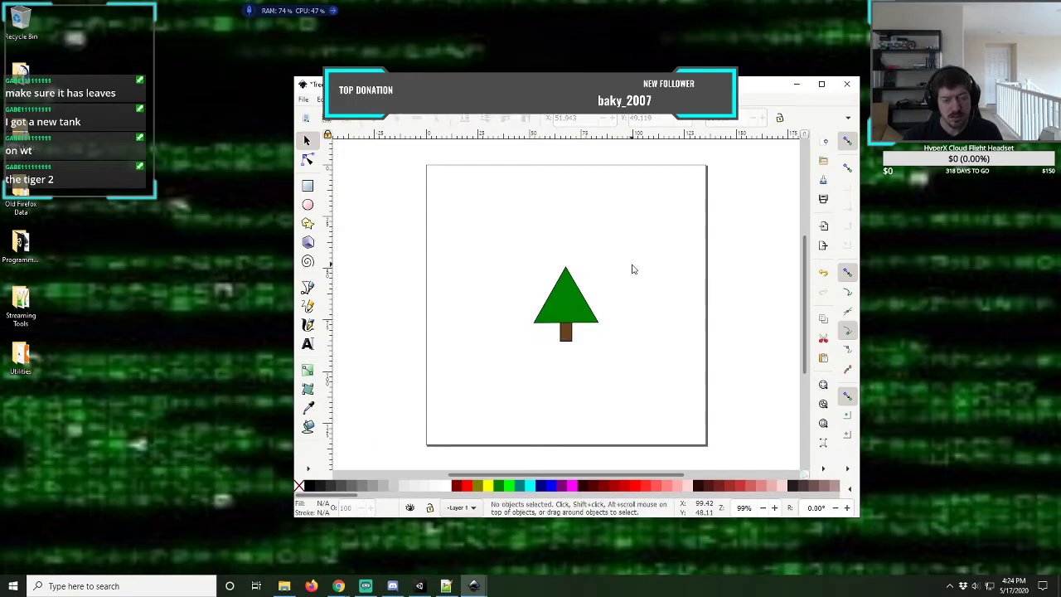
pyautogui.hotkey('ctrl', 'v')
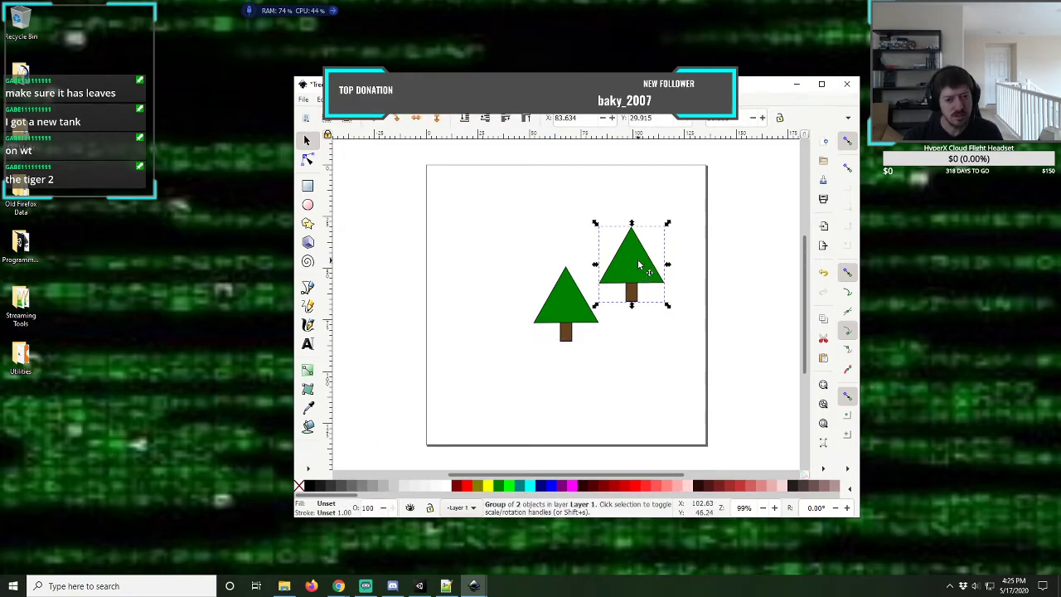
# - Place two tree copies so they overlap the centre tree, one on its right side and one on its left
pyautogui.moveTo(636, 271); pyautogui.dragTo(608, 306)
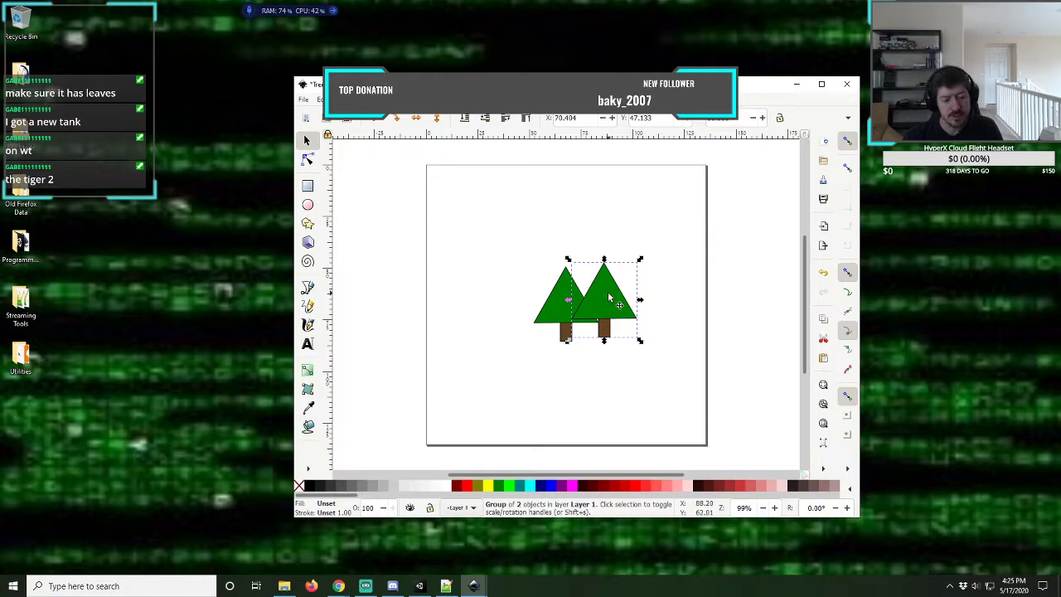
pyautogui.hotkey('ctrl', 'v')
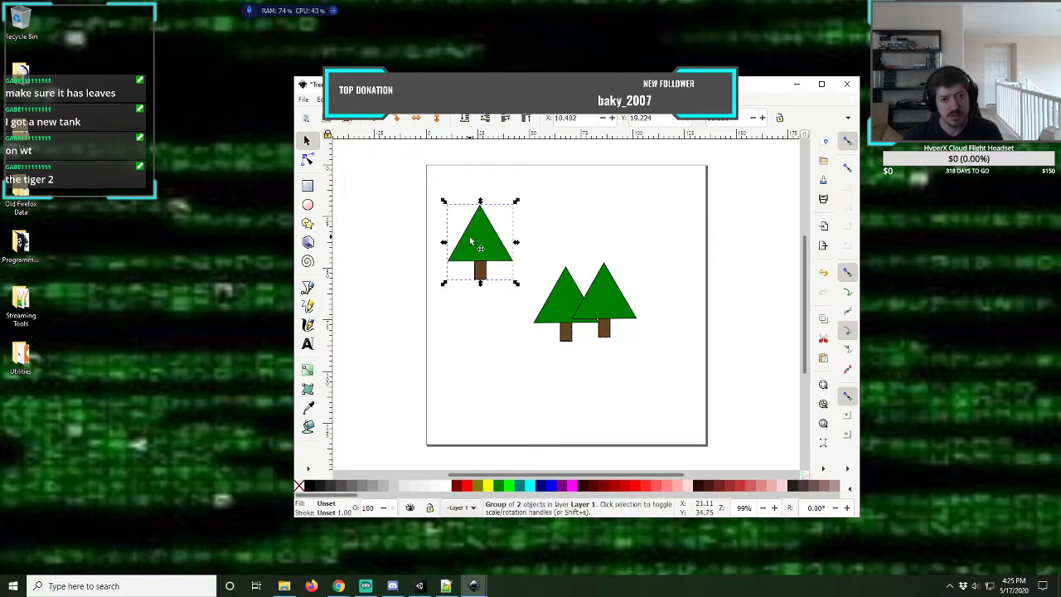
pyautogui.moveTo(471, 241); pyautogui.dragTo(514, 301)
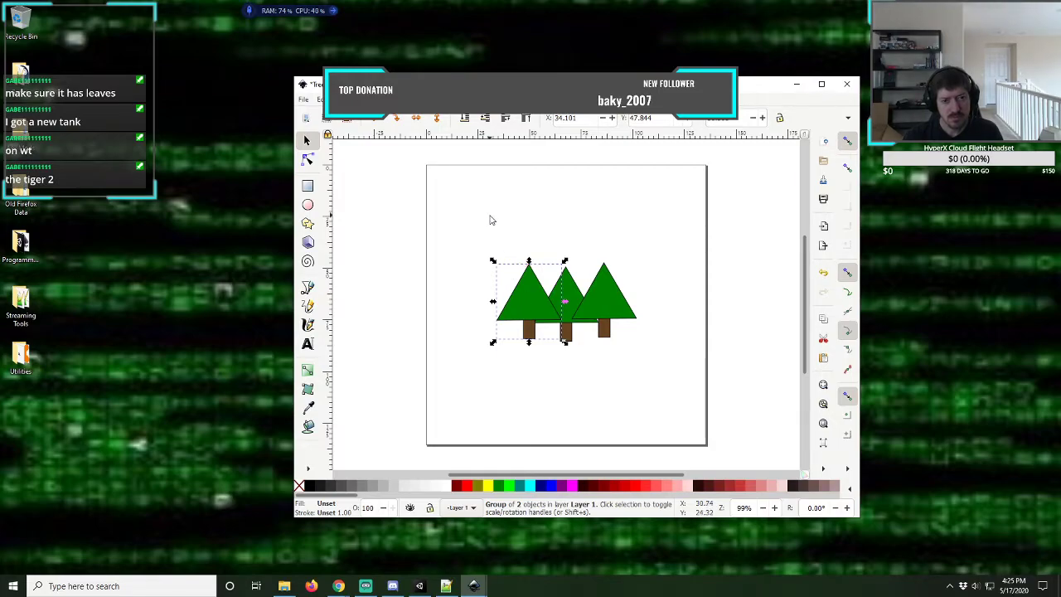
# - Save the three-tree drawing as a new file
pyautogui.click(305, 99)
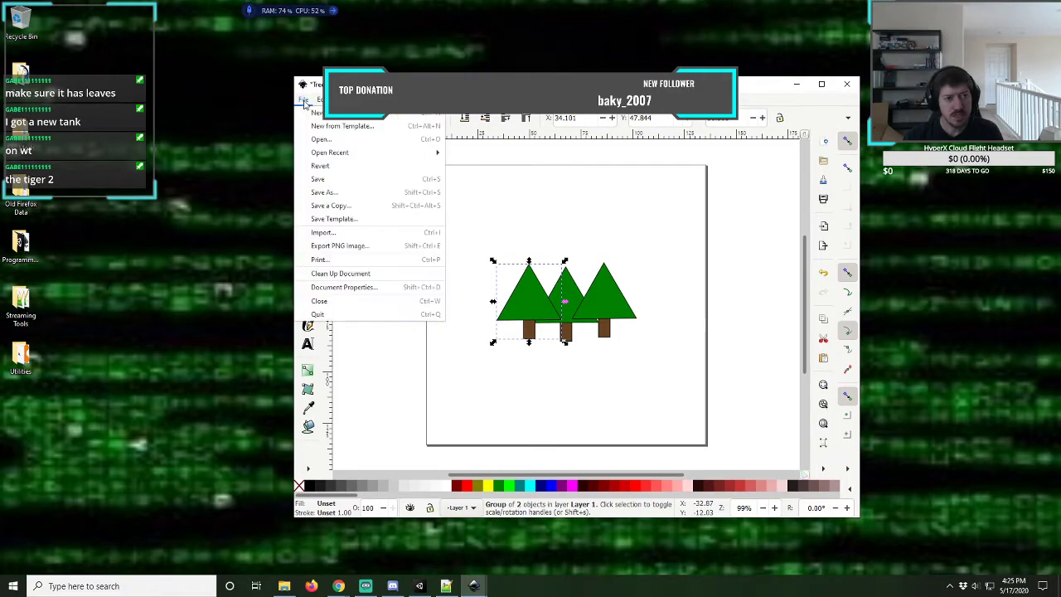
pyautogui.click(335, 196)
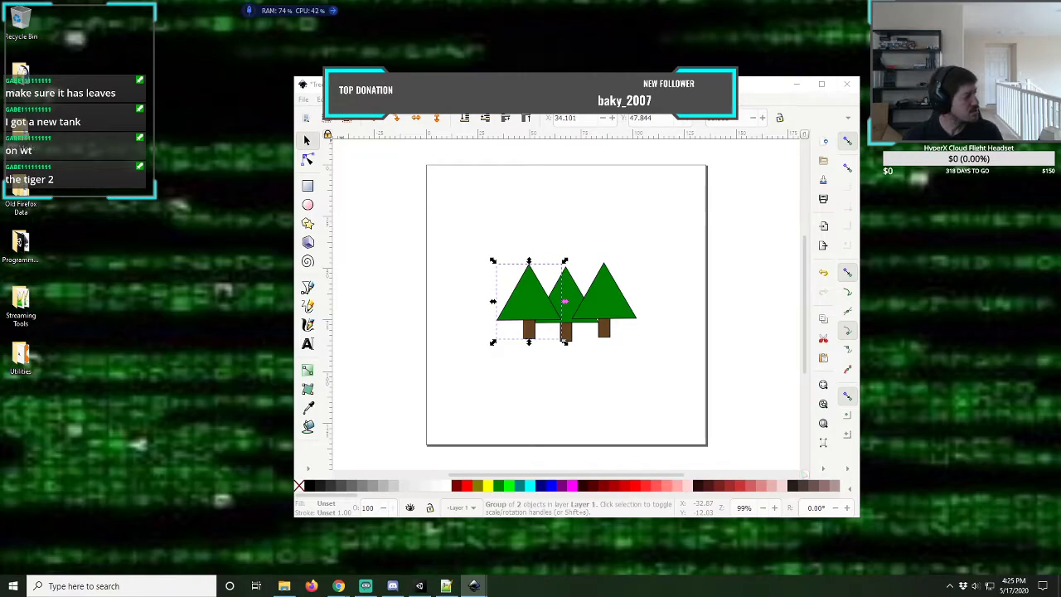
pyautogui.hotkey('ctrl', 's')
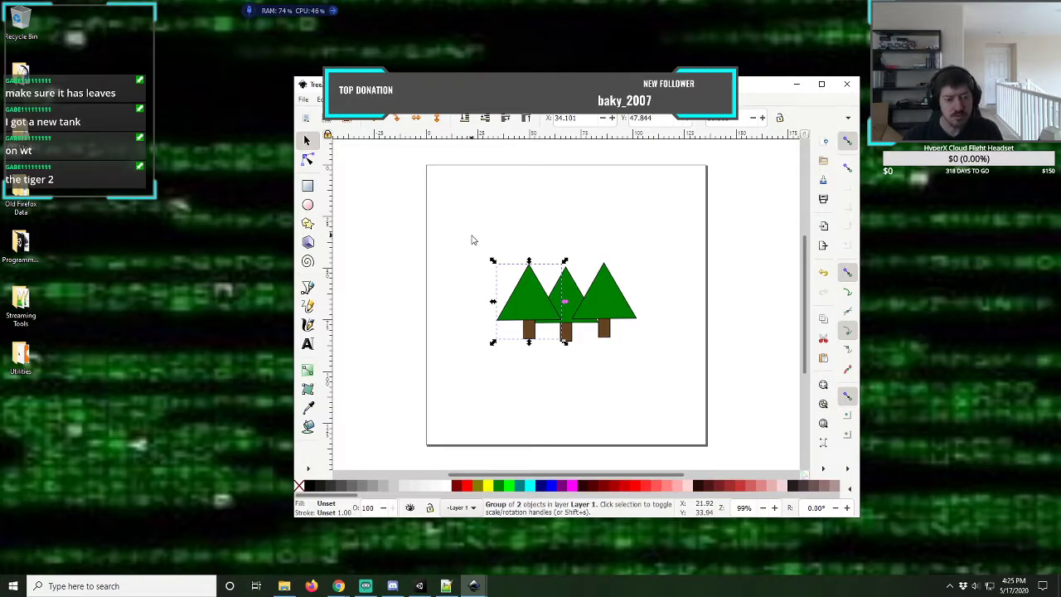
# - Paste two more trees, one at the row's left end and one in front between the centre and right trees
pyautogui.hotkey('ctrl', 'v')
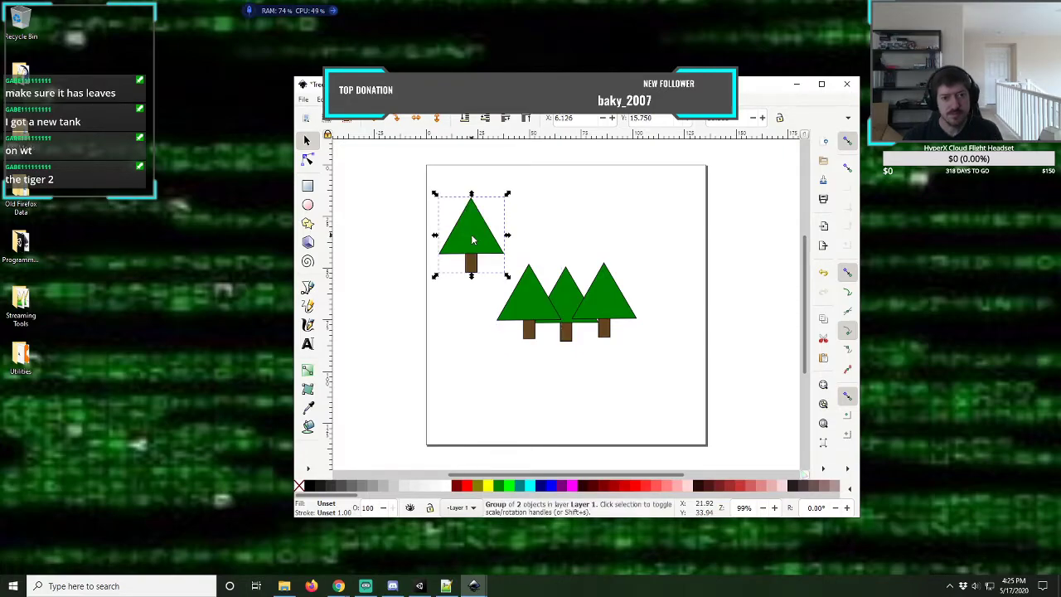
pyautogui.moveTo(471, 232); pyautogui.dragTo(481, 295)
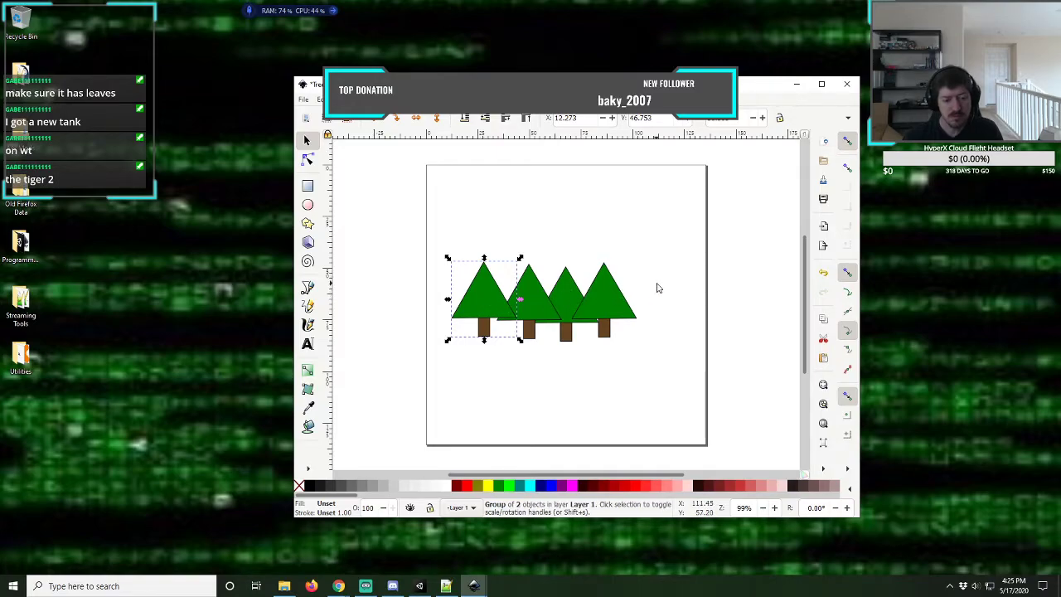
pyautogui.hotkey('ctrl', 'v')
pyautogui.moveTo(661, 290); pyautogui.dragTo(586, 319)
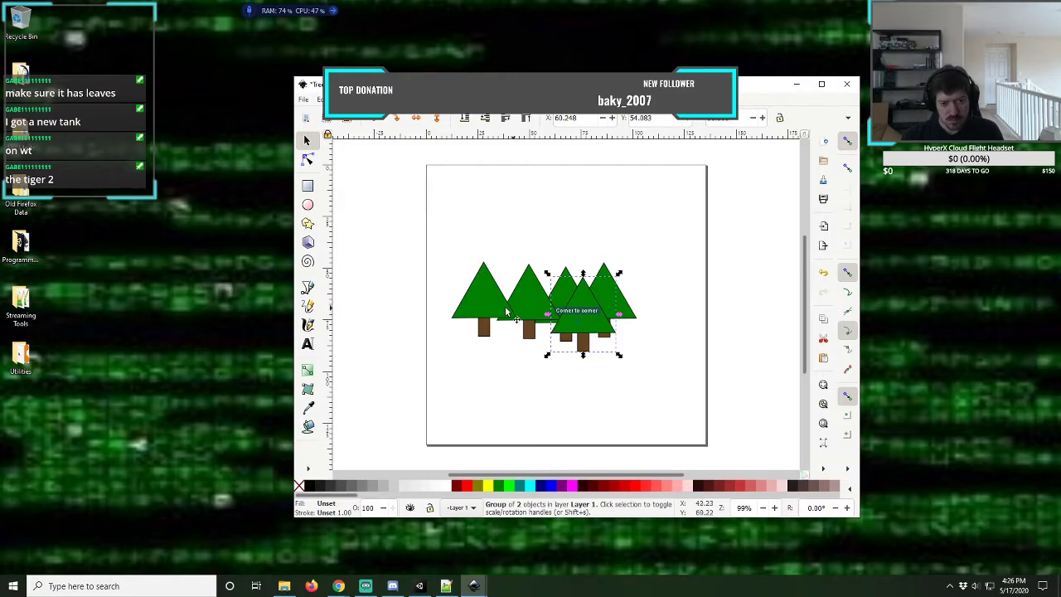
# - Turn off snapping for nodes and other points, and move the far-left tree in front, between the left and centre trees
pyautogui.click(478, 298)
pyautogui.moveTo(478, 300); pyautogui.dragTo(480, 330)
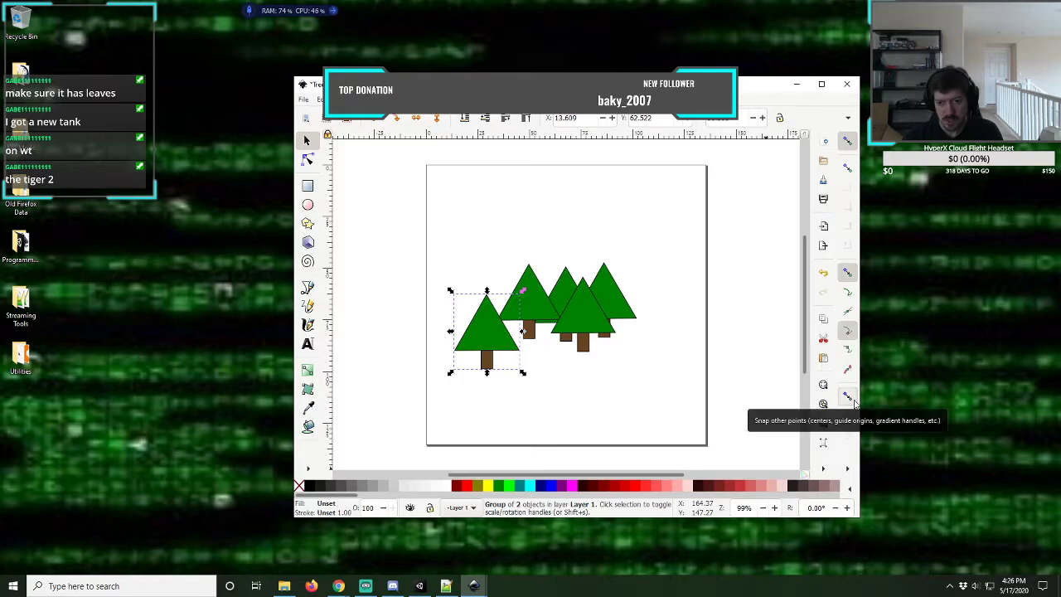
pyautogui.moveTo(483, 334)
pyautogui.mouseDown()
pyautogui.moveTo(526, 310)
pyautogui.moveTo(548, 313)
pyautogui.moveTo(485, 335)
pyautogui.mouseUp()
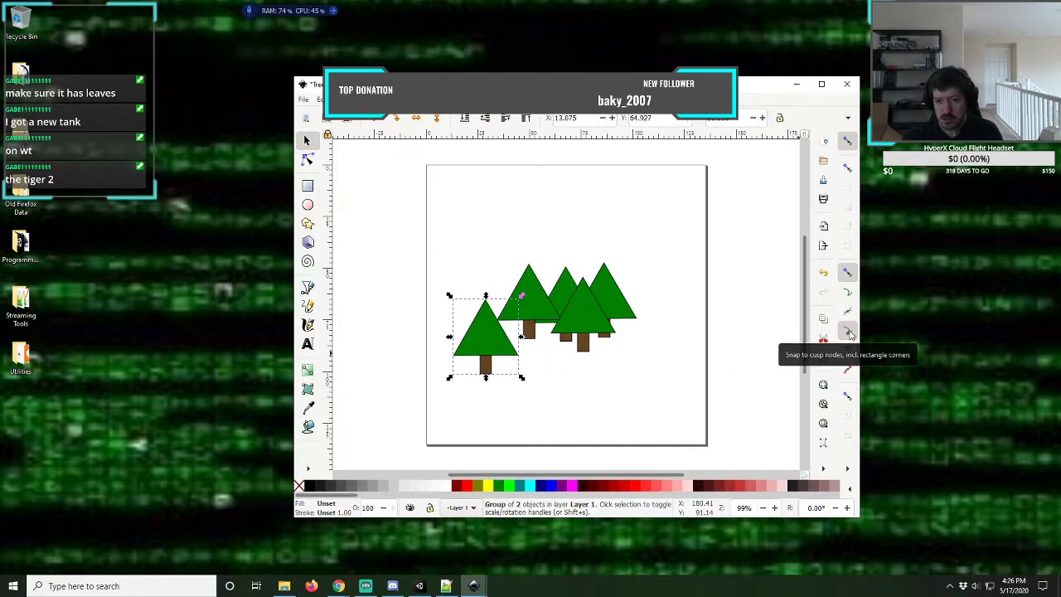
pyautogui.click(847, 274)
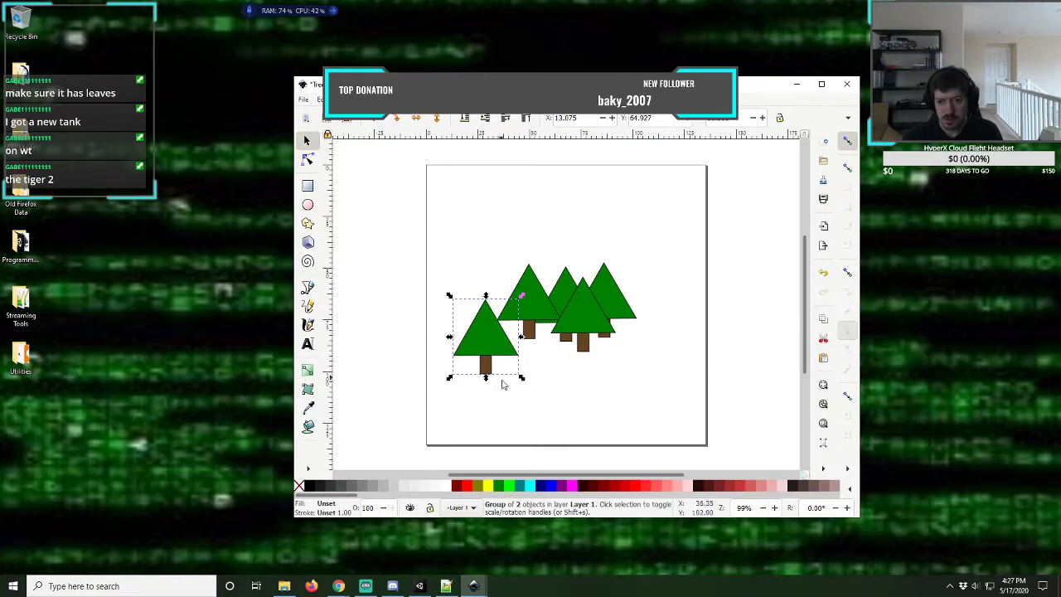
pyautogui.moveTo(483, 347); pyautogui.dragTo(545, 319)
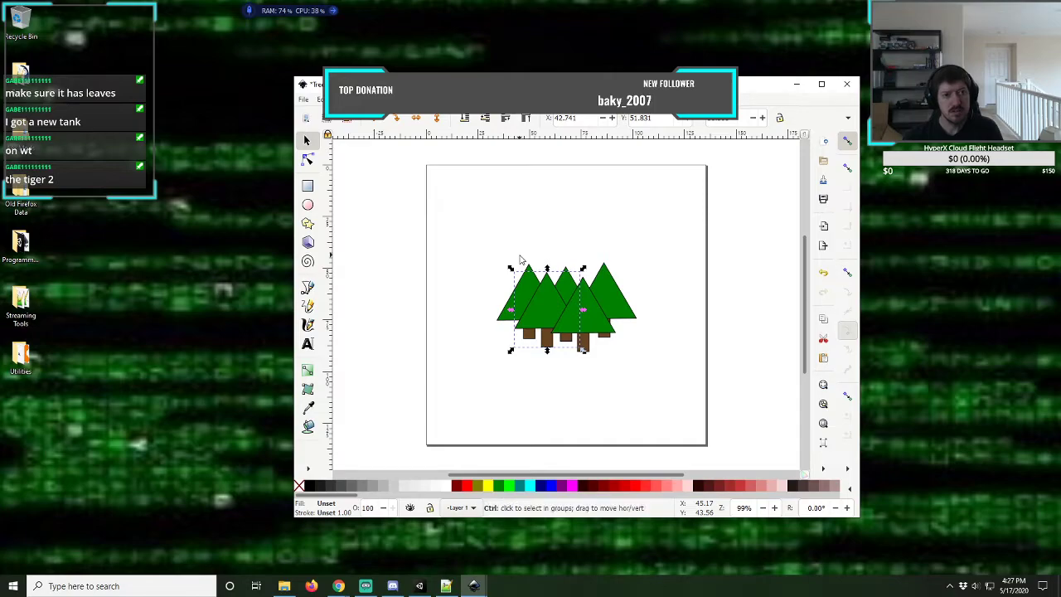
# - Save the five-tree drawing as Tree3.svg in the Art Assets folder
pyautogui.click(305, 100)
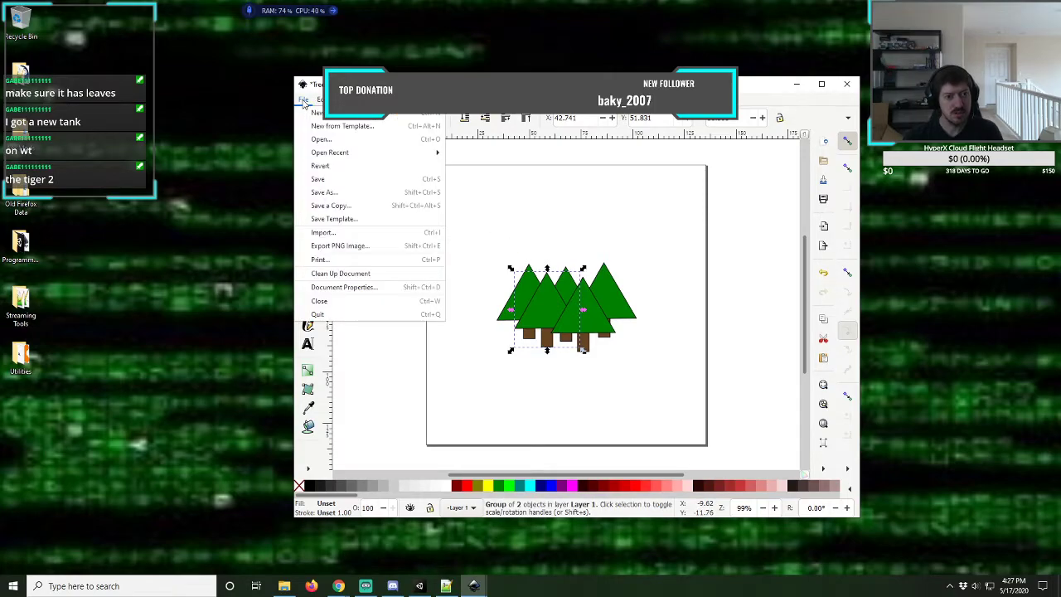
pyautogui.press('Escape')
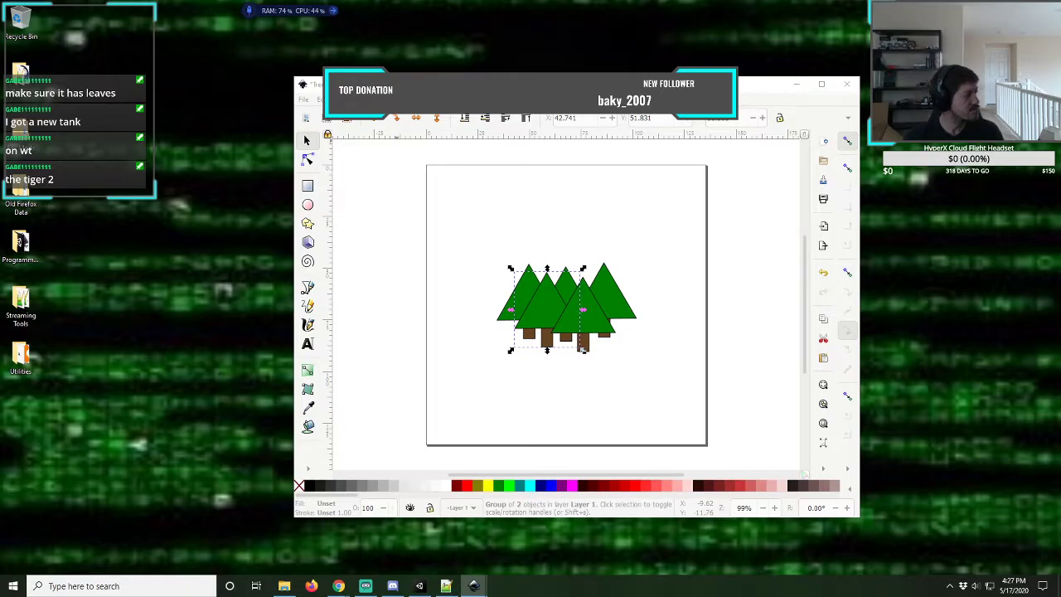
pyautogui.hotkey('ctrl', 's')
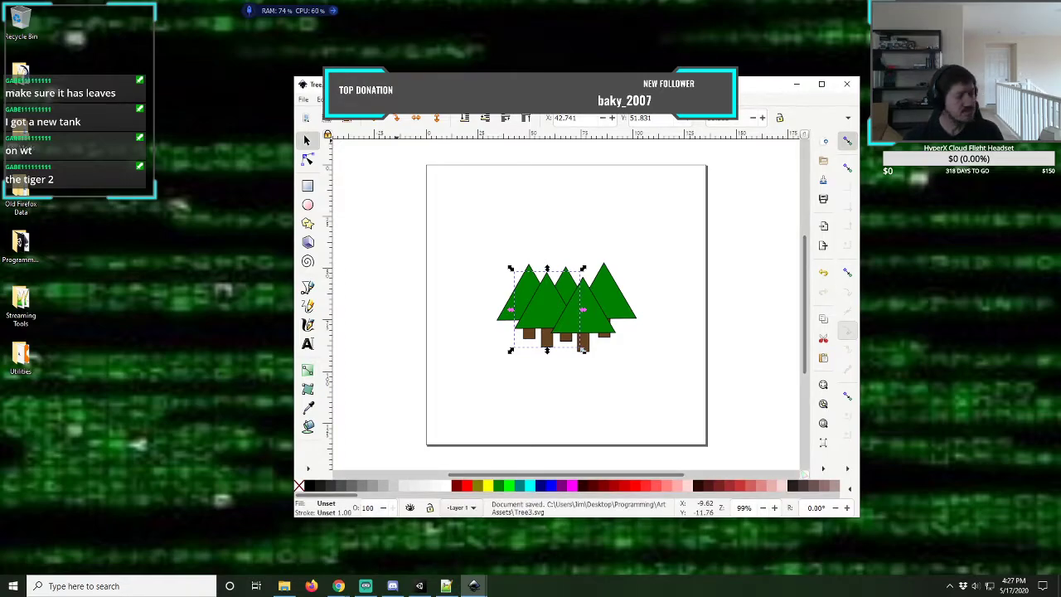
# - Paste six more trees and overlap them along the row, three at the left end and three at the right end
pyautogui.click(468, 240)
pyautogui.hotkey('ctrl', 'v')
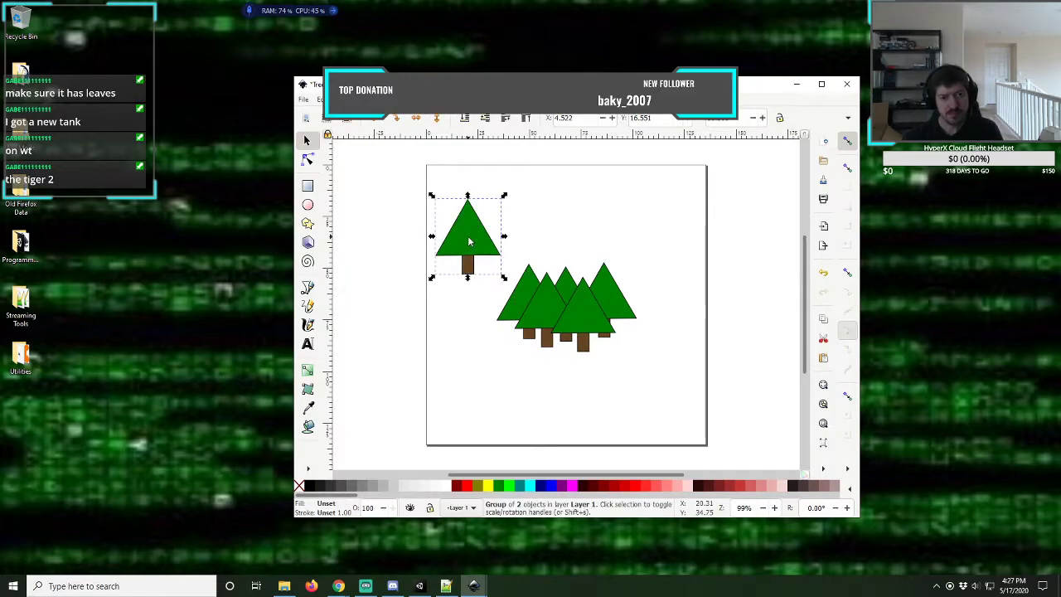
pyautogui.moveTo(466, 232); pyautogui.dragTo(627, 309)
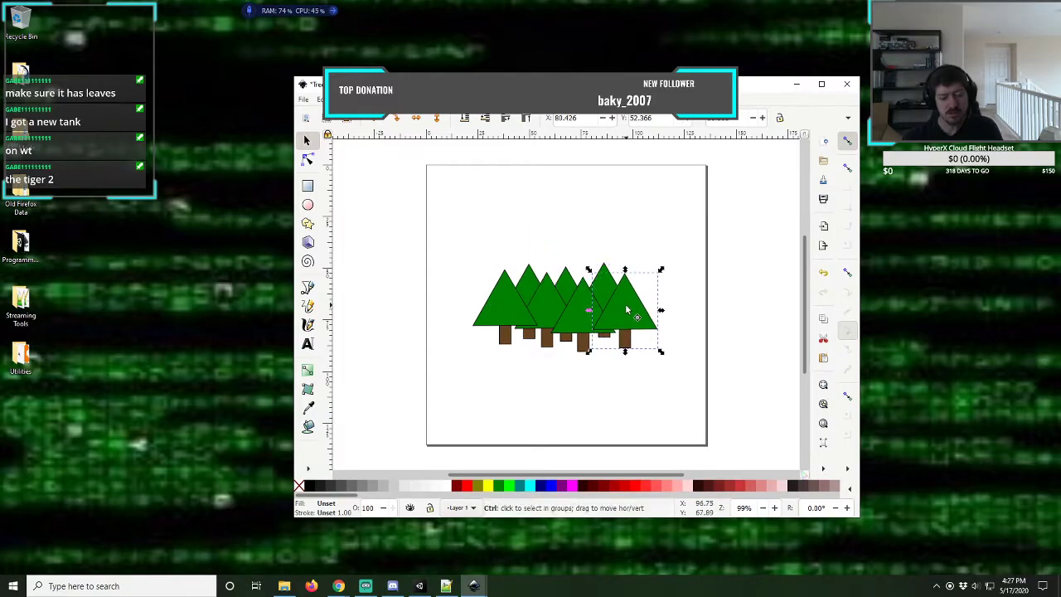
pyautogui.moveTo(626, 308); pyautogui.dragTo(671, 318)
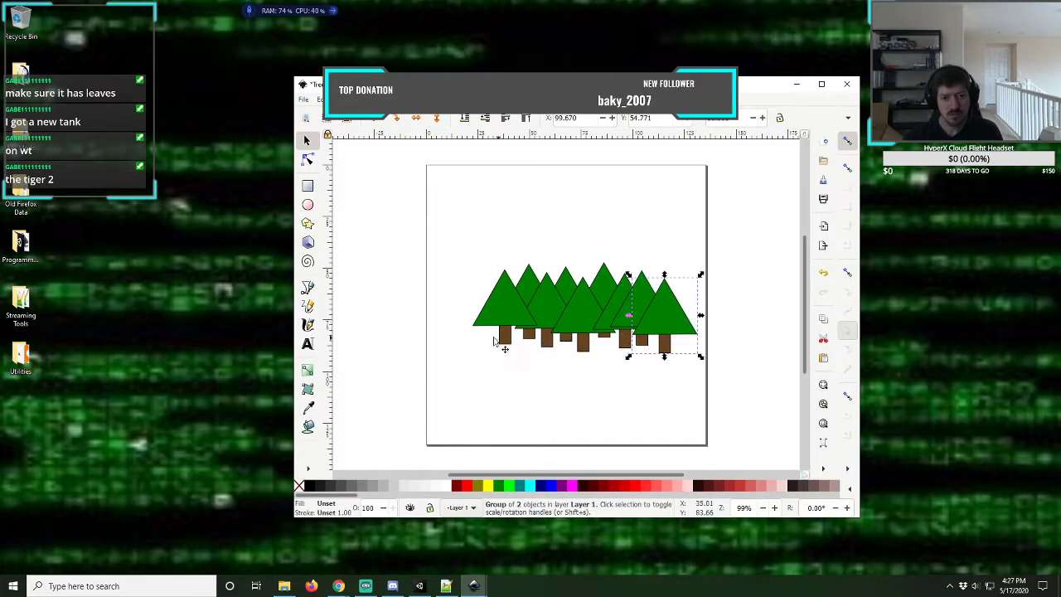
pyautogui.moveTo(475, 323)
pyautogui.mouseDown()
pyautogui.moveTo(487, 305)
pyautogui.moveTo(467, 321)
pyautogui.mouseUp()
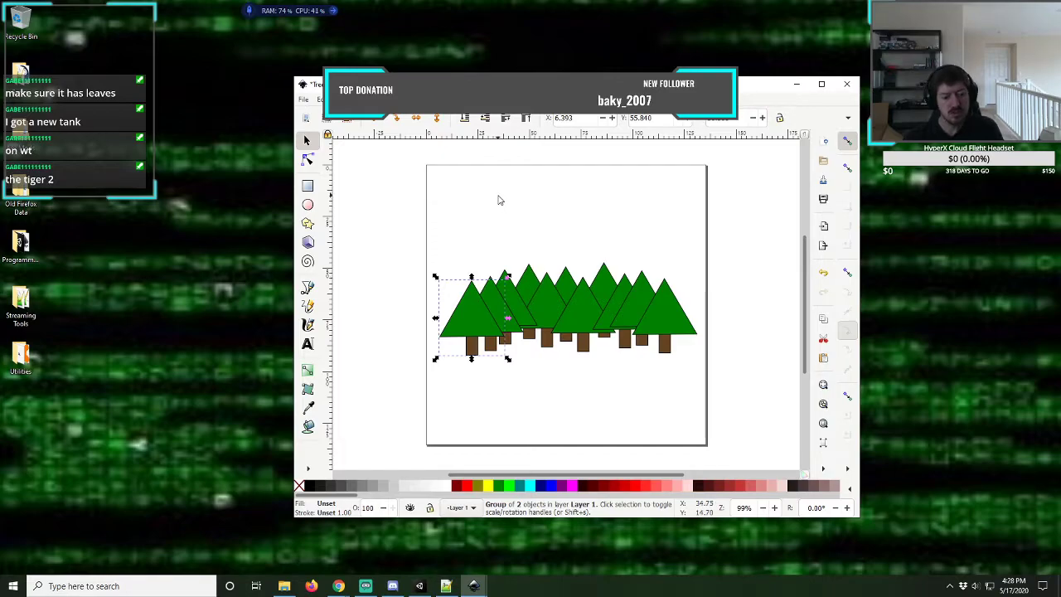
# - Save the drawing with the widened row of eleven trees
pyautogui.hotkey('alt', 'Tab')
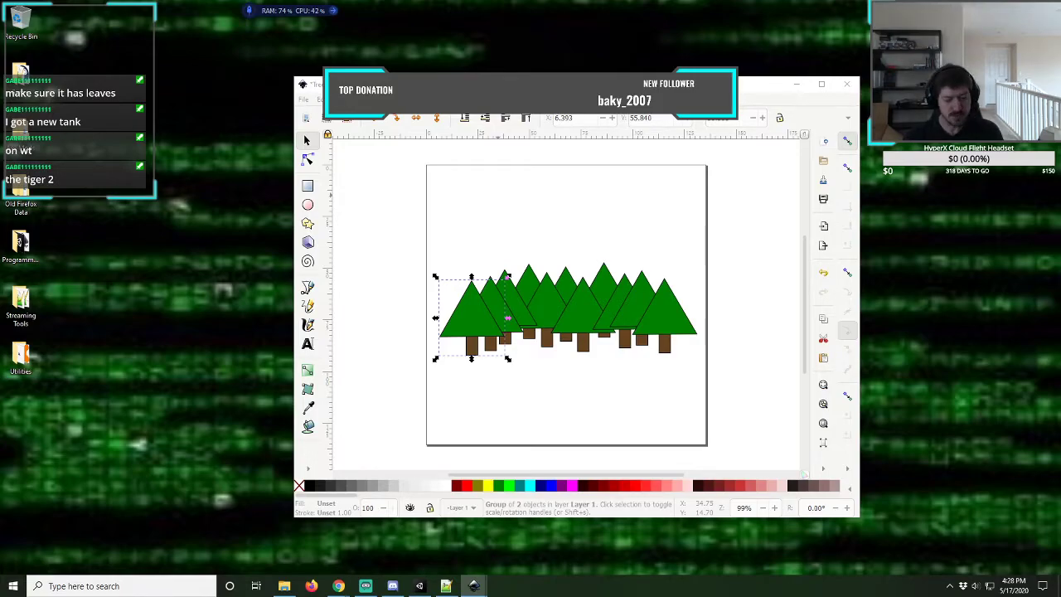
pyautogui.hotkey('alt', 'Tab')
pyautogui.hotkey('ctrl', 's')
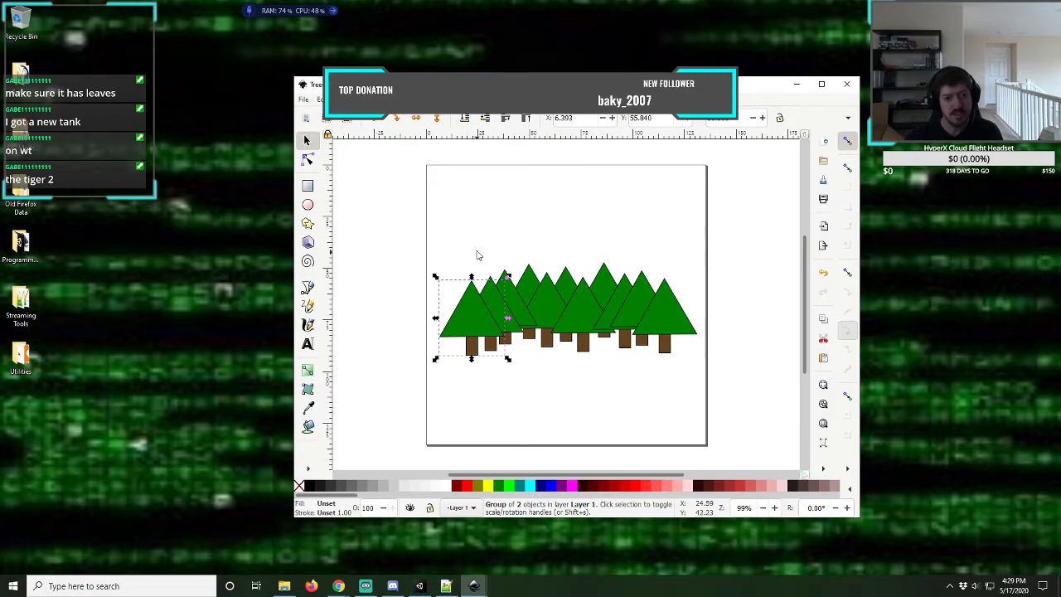
# - Paste four trees slightly lower in front of the row, spaced from left to right so they overlap the trees behind
pyautogui.moveTo(472, 320); pyautogui.dragTo(501, 330)
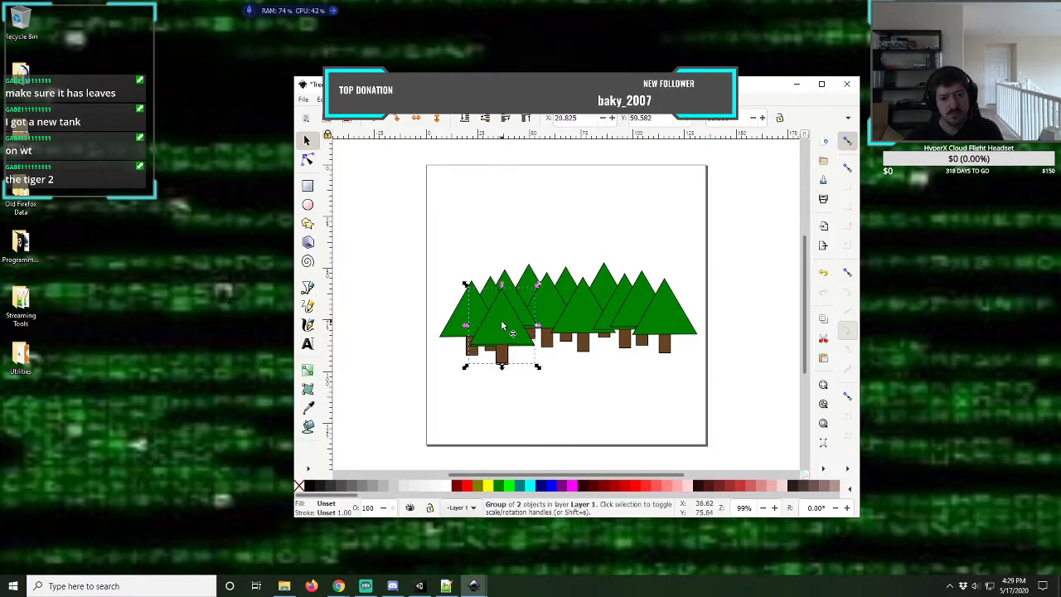
pyautogui.moveTo(501, 329); pyautogui.dragTo(623, 336)
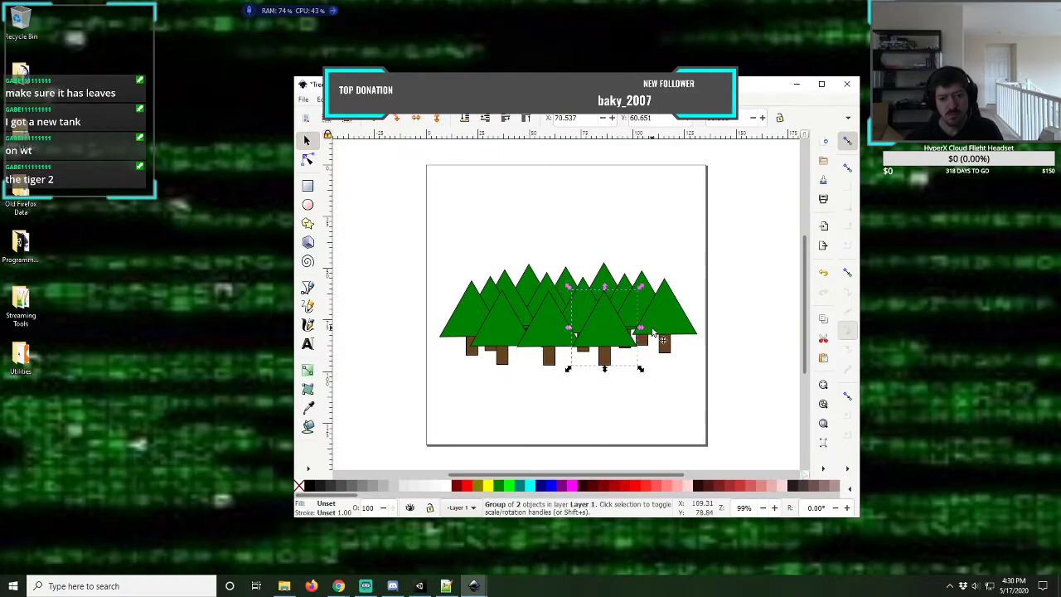
pyautogui.hotkey('shift', 'Right')
pyautogui.hotkey('shift', 'Right')
pyautogui.hotkey('shift', 'Right')
pyautogui.hotkey('shift', 'Right')
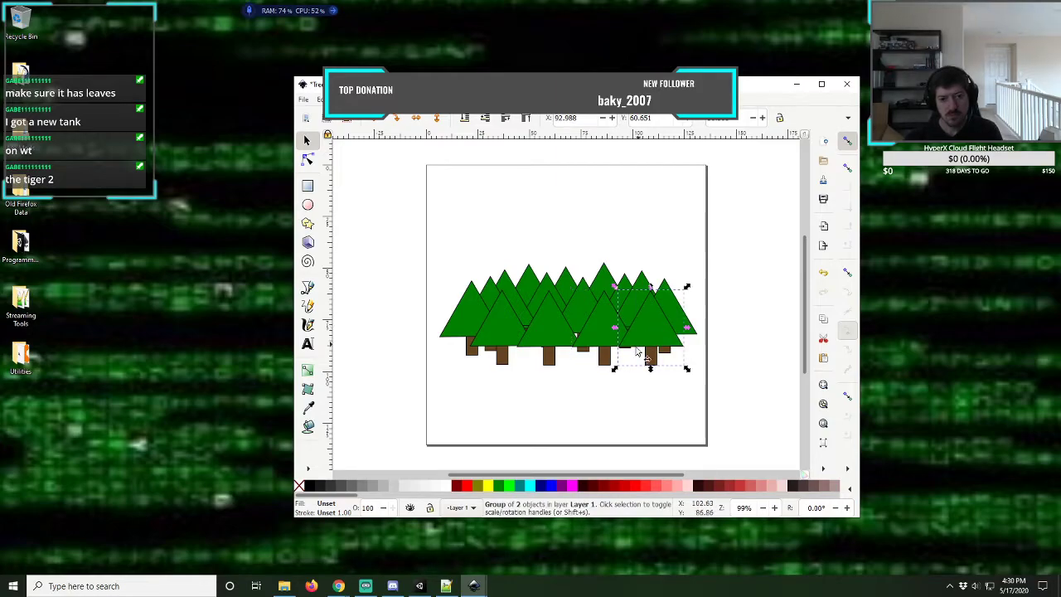
# - Add a lower front row of four overlapping trees from right to left, and save the drawing
pyautogui.hotkey('shift', 'Left')
pyautogui.hotkey('shift', 'Left')
pyautogui.hotkey('shift', 'Down')
pyautogui.hotkey('shift', 'Down')
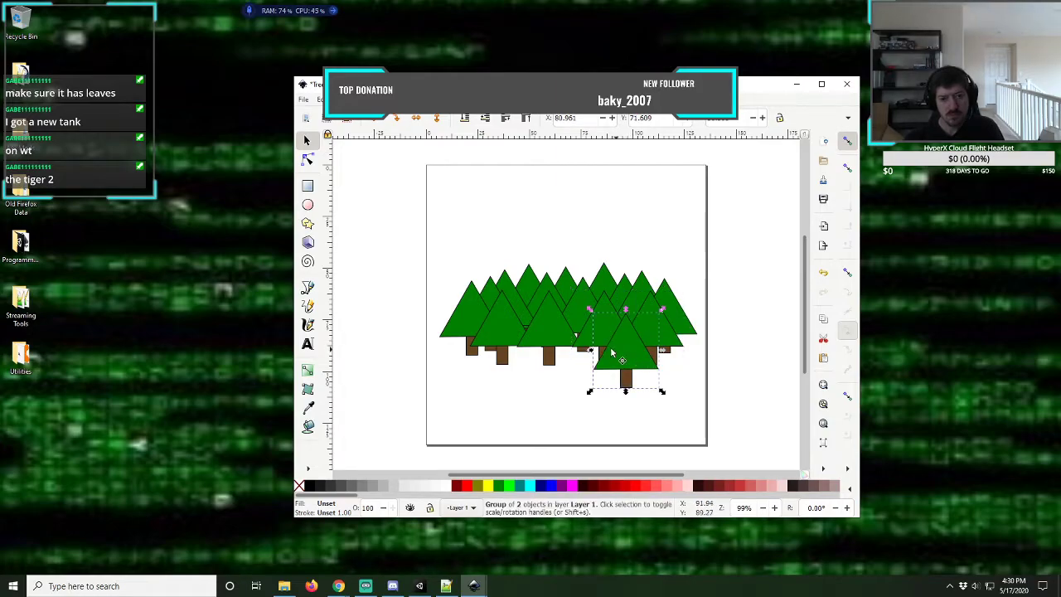
pyautogui.hotkey('shift', 'Left')
pyautogui.hotkey('shift', 'Left')
pyautogui.hotkey('shift', 'Left')
pyautogui.hotkey('shift', 'Left')
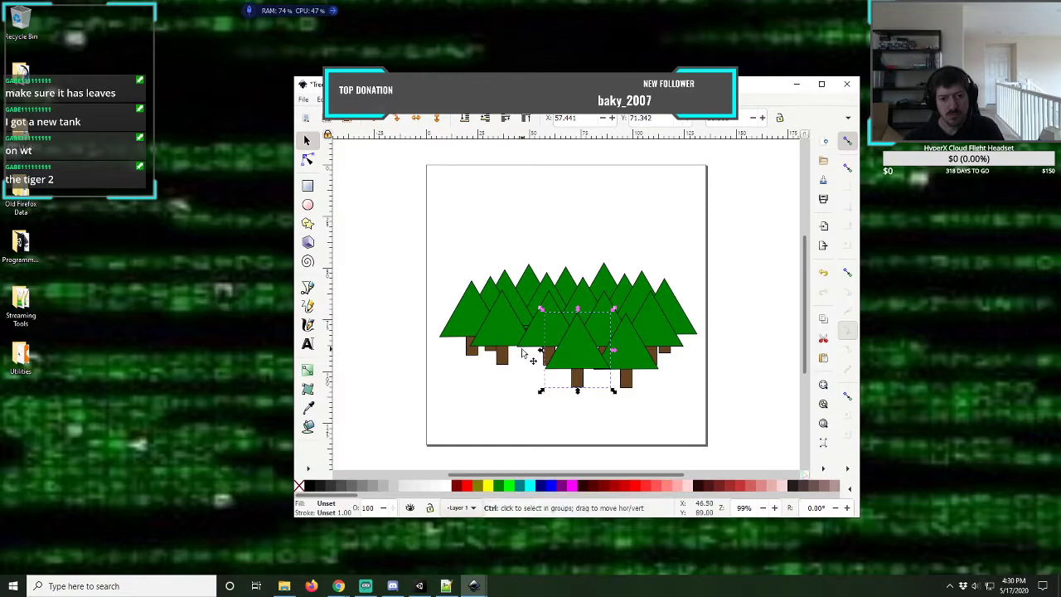
pyautogui.hotkey('shift', 'Left')
pyautogui.hotkey('shift', 'Left')
pyautogui.hotkey('shift', 'Left')
pyautogui.hotkey('shift', 'Left')
pyautogui.hotkey('shift', 'Left')
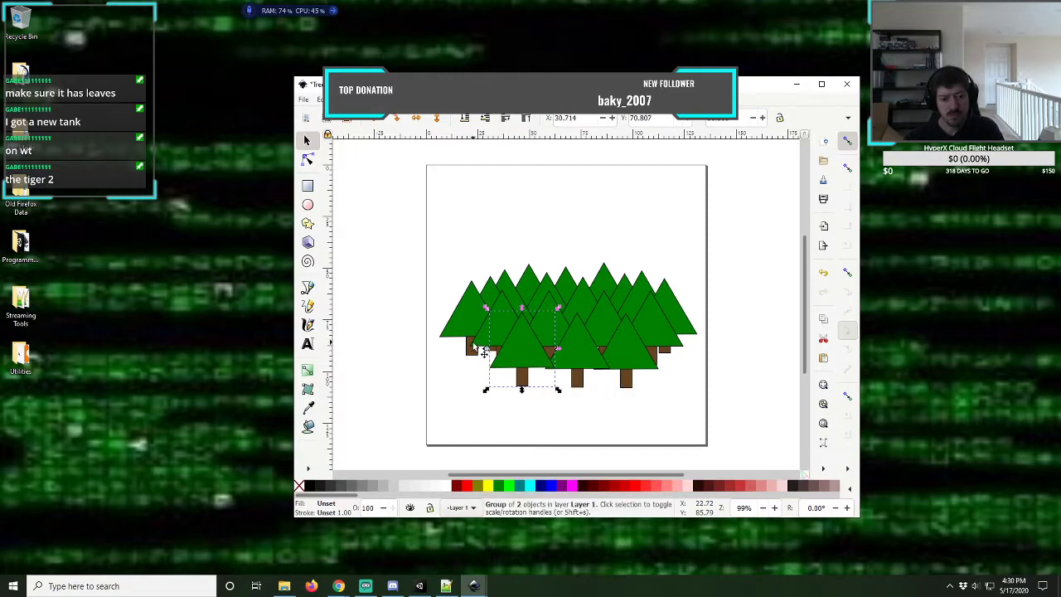
pyautogui.press('ctrl')
pyautogui.moveTo(484, 352); pyautogui.dragTo(436, 345)
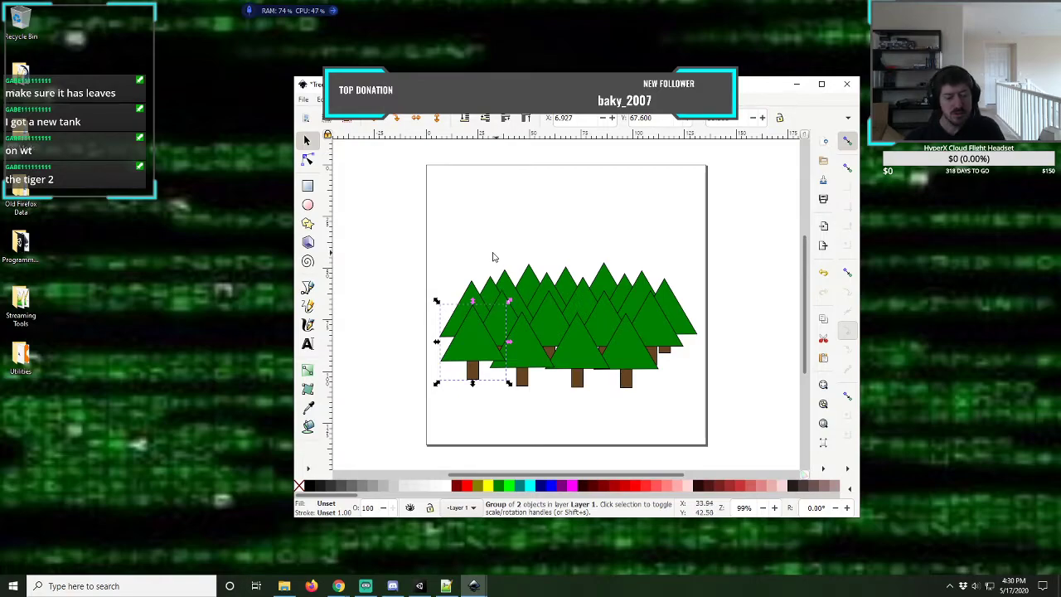
pyautogui.press('ctrl')
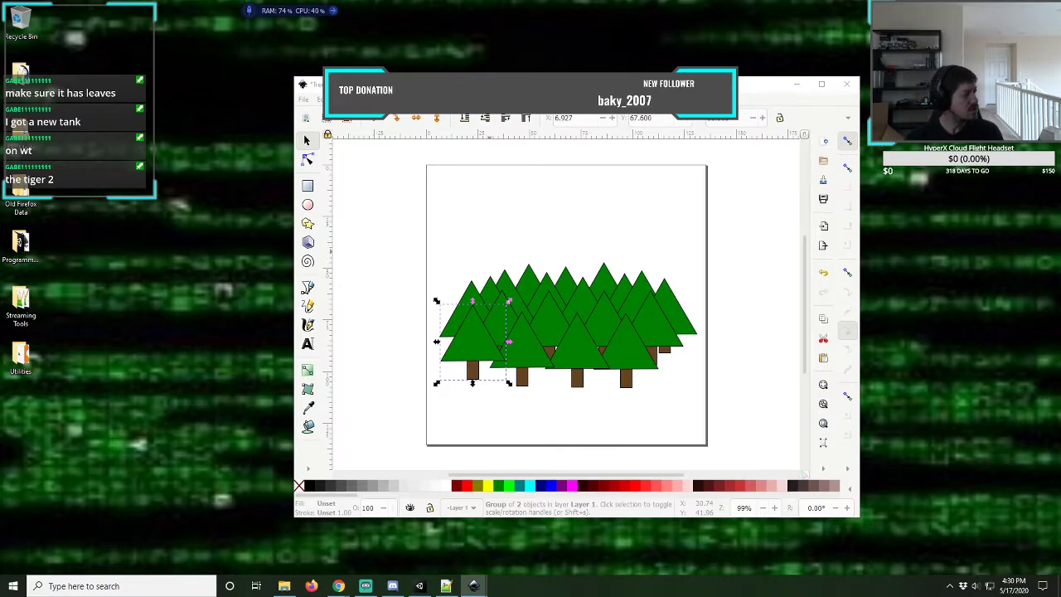
pyautogui.hotkey('ctrl', 's')
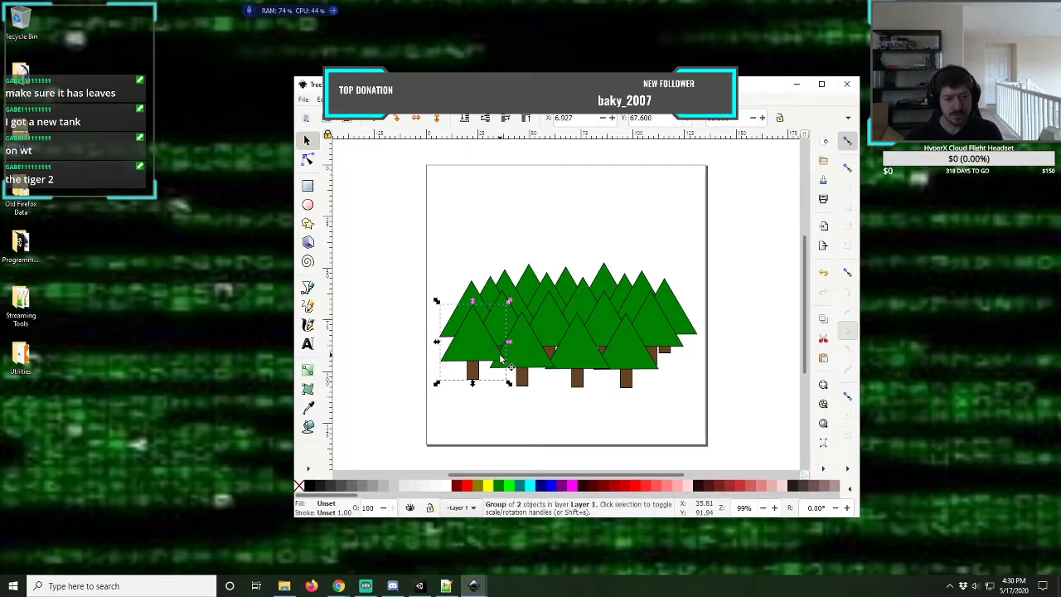
# - Paste four trees across the front to fill the gaps between trunks, and add another tree lower at the left end
pyautogui.hotkey('ctrl', 'v')
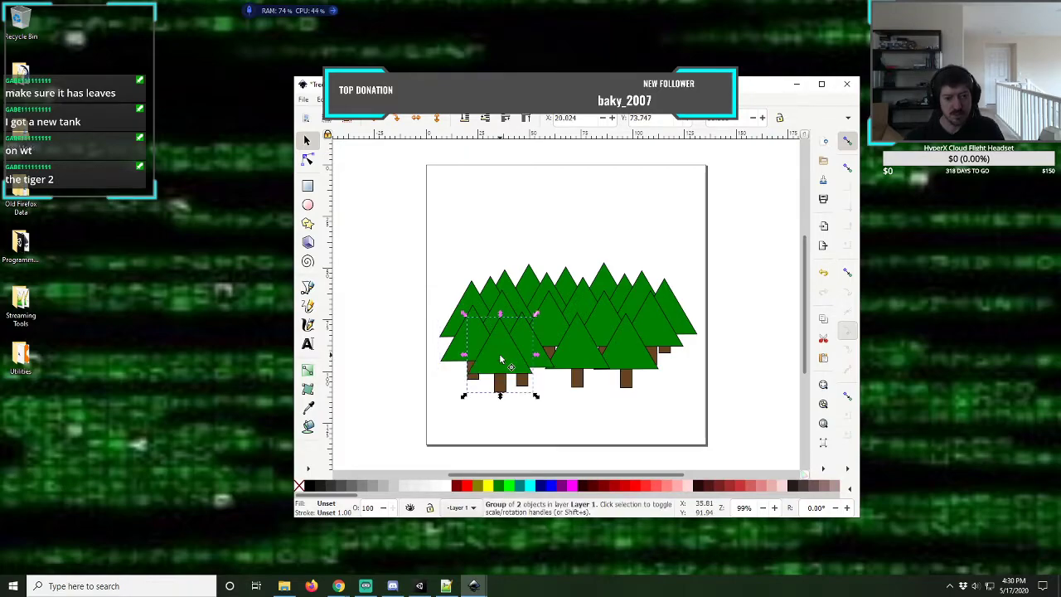
pyautogui.moveTo(552, 358); pyautogui.dragTo(655, 362)
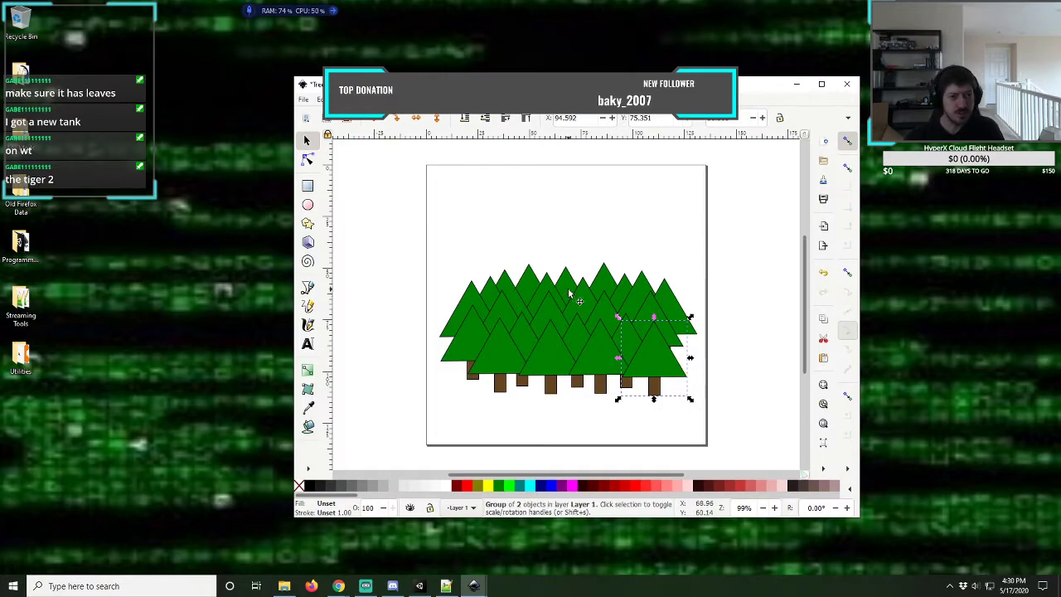
pyautogui.click(469, 377)
pyautogui.hotkey('shift', 'Down')
pyautogui.hotkey('shift', 'Down')
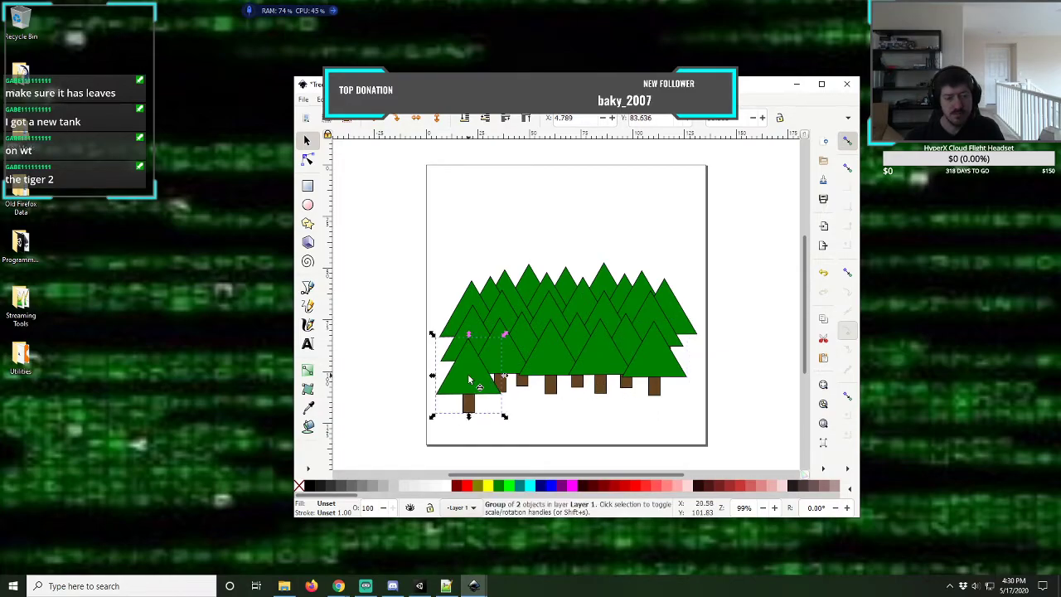
pyautogui.moveTo(469, 381); pyautogui.dragTo(490, 378)
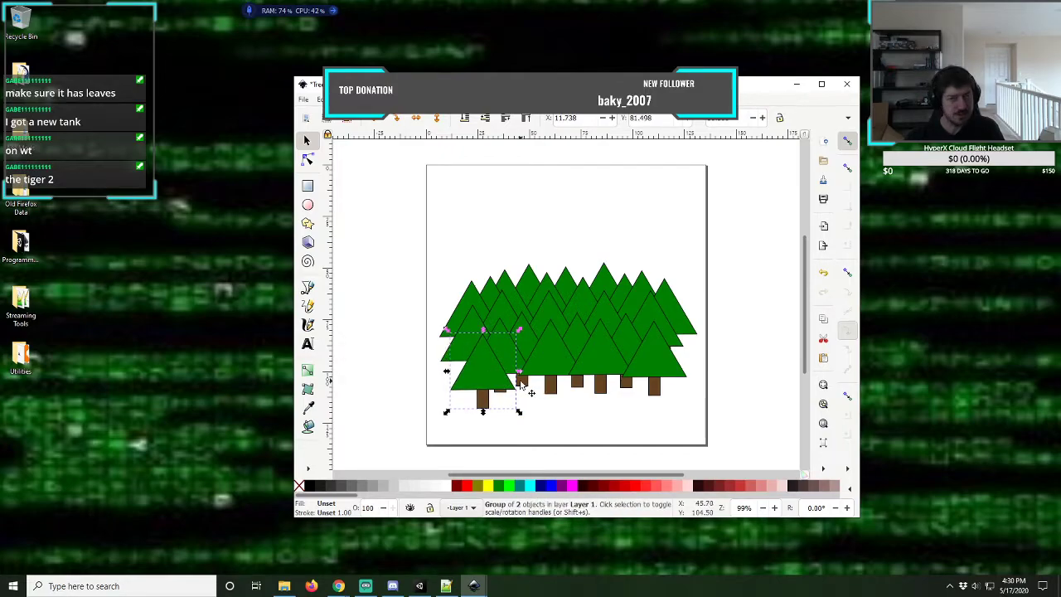
# - Paste five overlapping trees along the low front row from the lower left to the right end, and save the drawing
pyautogui.hotkey('ctrl', 'v')
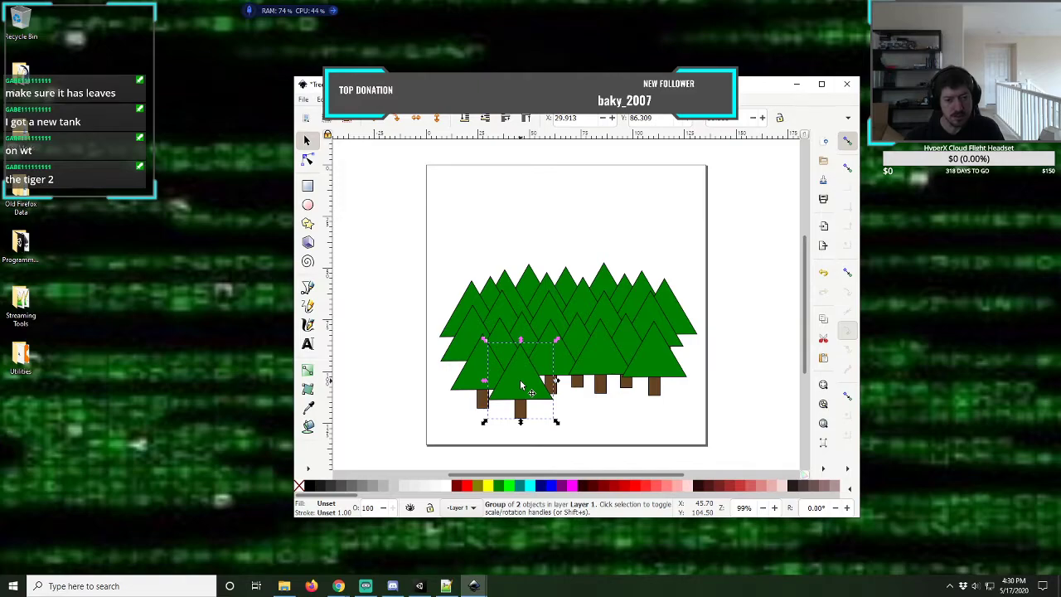
pyautogui.moveTo(520, 383); pyautogui.dragTo(657, 394)
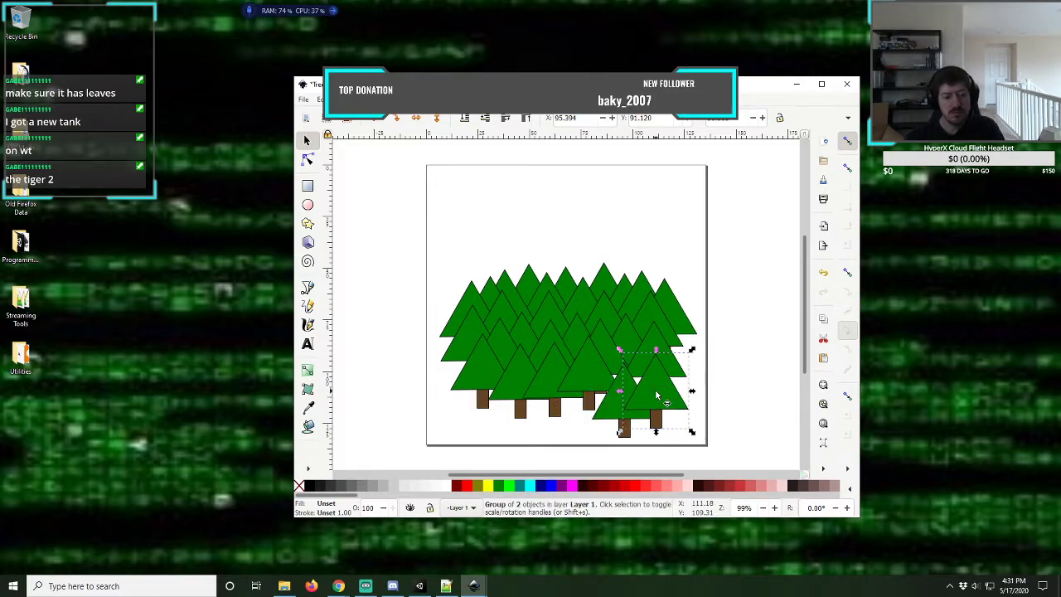
pyautogui.hotkey('ctrl', 's')
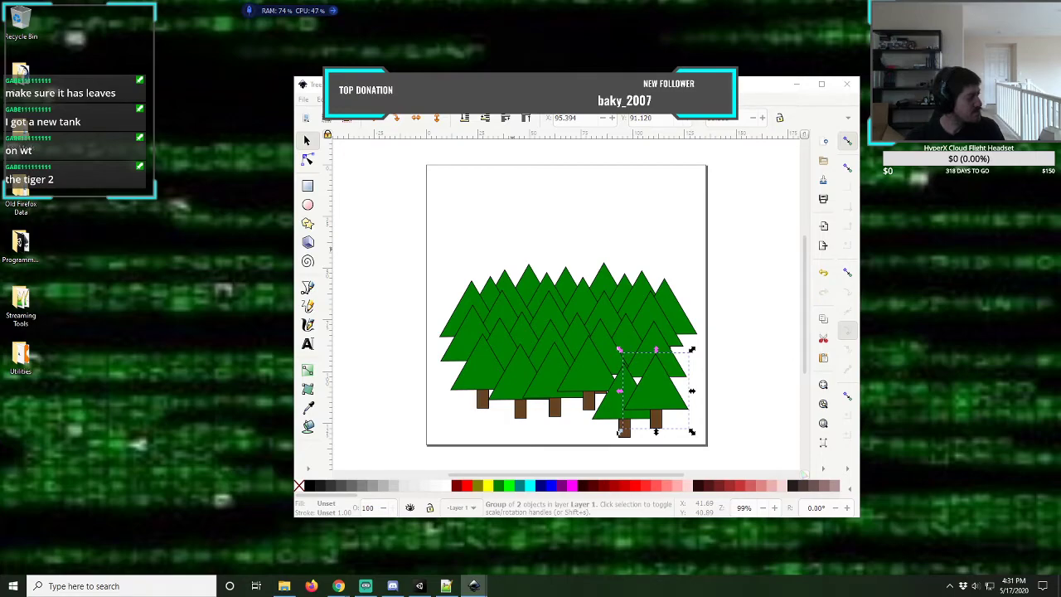
pyautogui.hotkey('ctrl', 's')
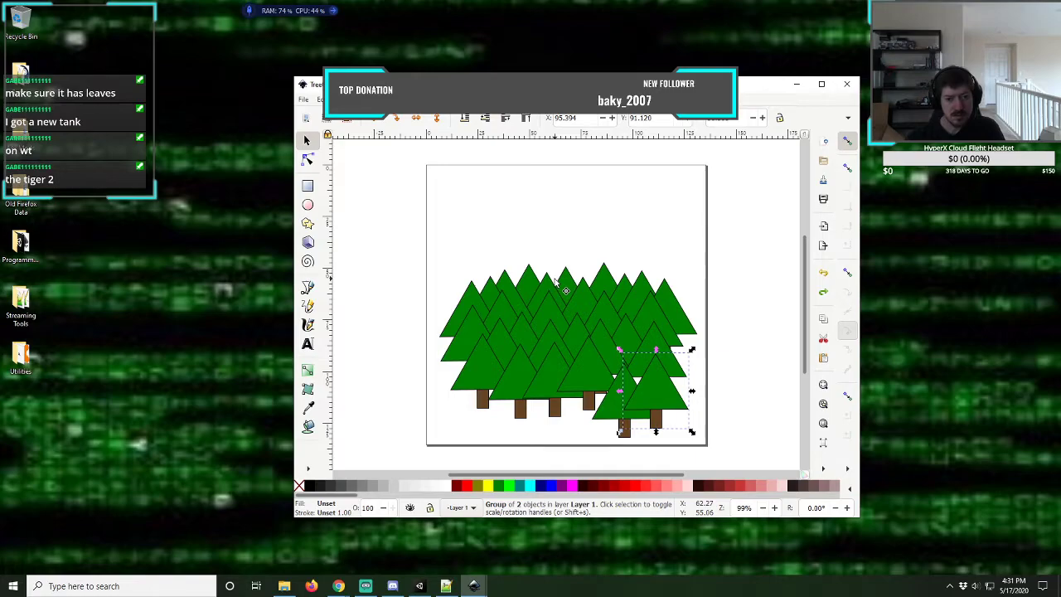
# - Undo the most recently pasted trees back to the front row of four, and save this version over Tree5.svg
pyautogui.click(320, 98)
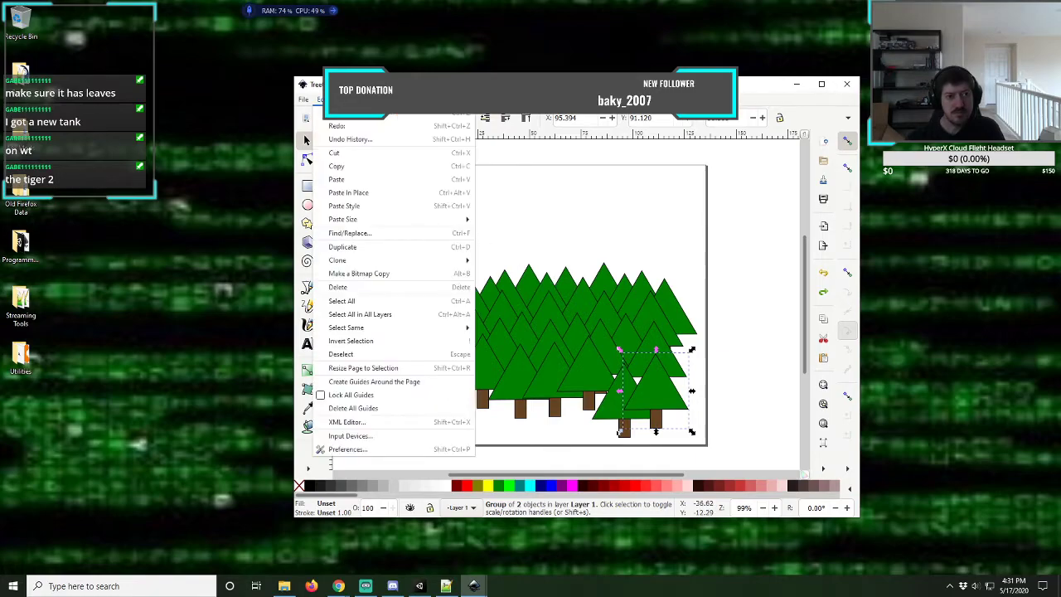
pyautogui.click(348, 112)
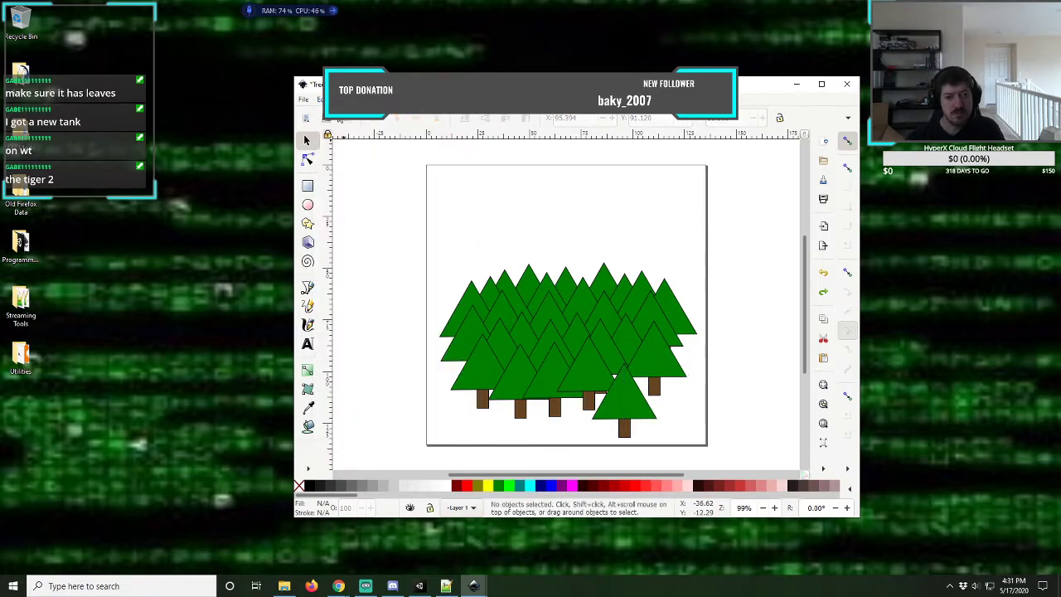
pyautogui.click(320, 99)
pyautogui.click(320, 98)
pyautogui.hotkey('ctrl', 'z')
pyautogui.hotkey('ctrl', 'z')
pyautogui.hotkey('ctrl', 'z')
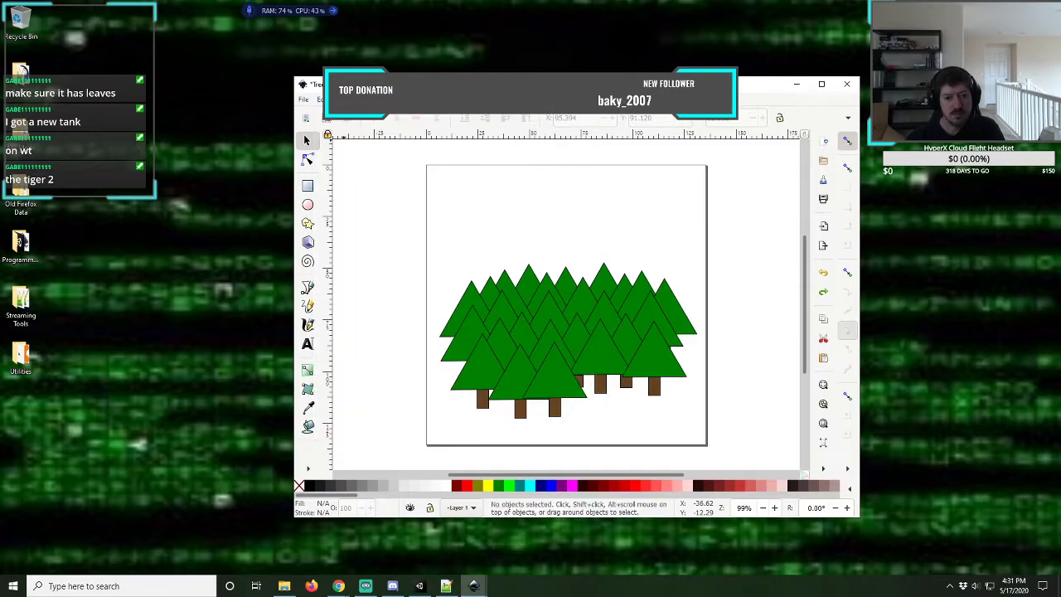
pyautogui.hotkey('ctrl', 'z')
pyautogui.hotkey('ctrl', 'z')
pyautogui.hotkey('ctrl', 'z')
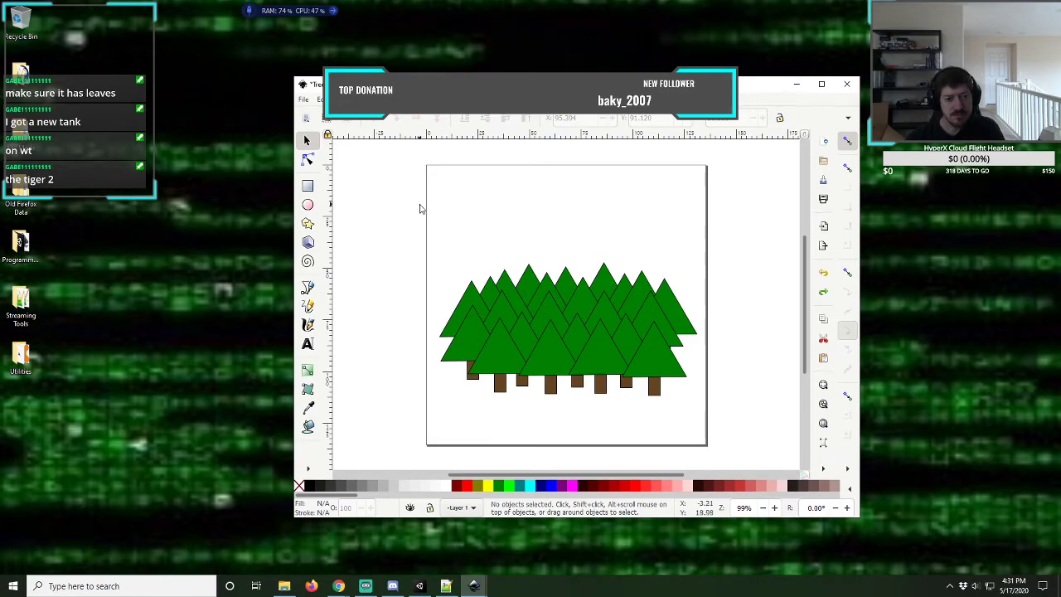
pyautogui.hotkey('ctrl', 'z')
pyautogui.hotkey('ctrl', 'z')
pyautogui.hotkey('ctrl', 'z')
pyautogui.hotkey('ctrl', 'z')
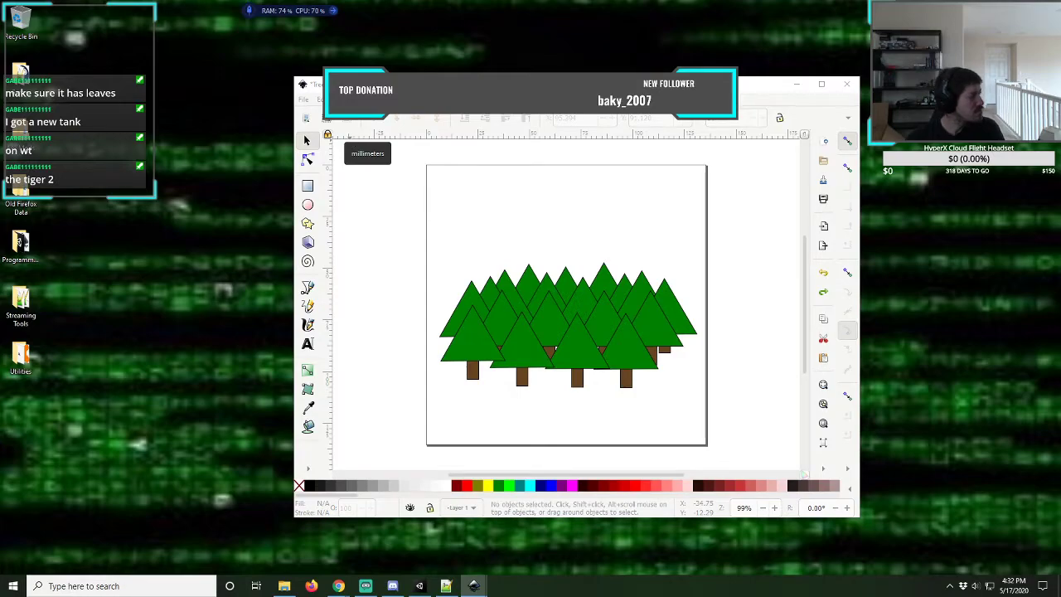
pyautogui.press('Return')
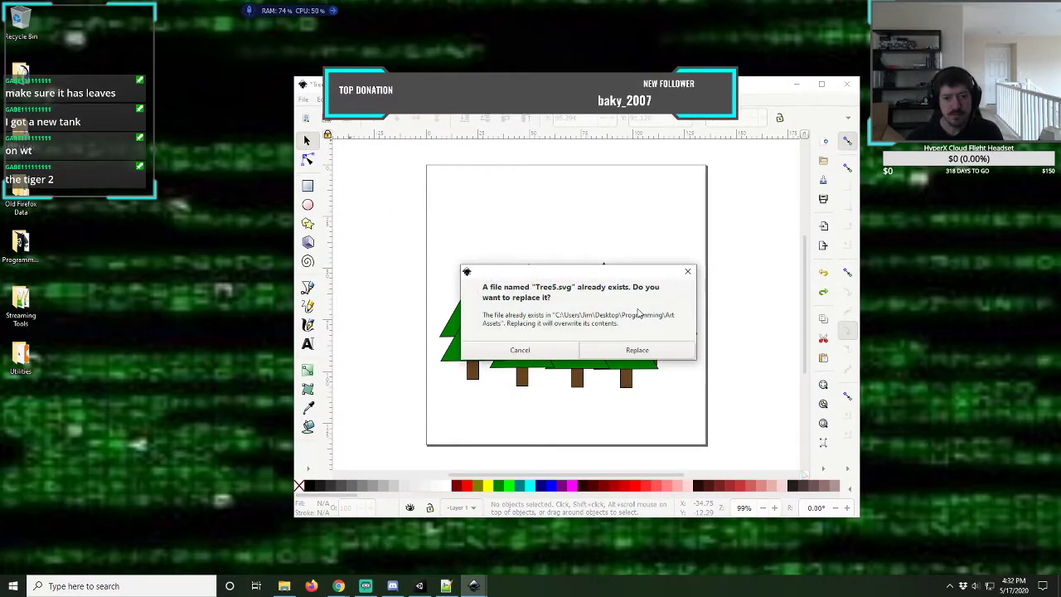
pyautogui.click(638, 350)
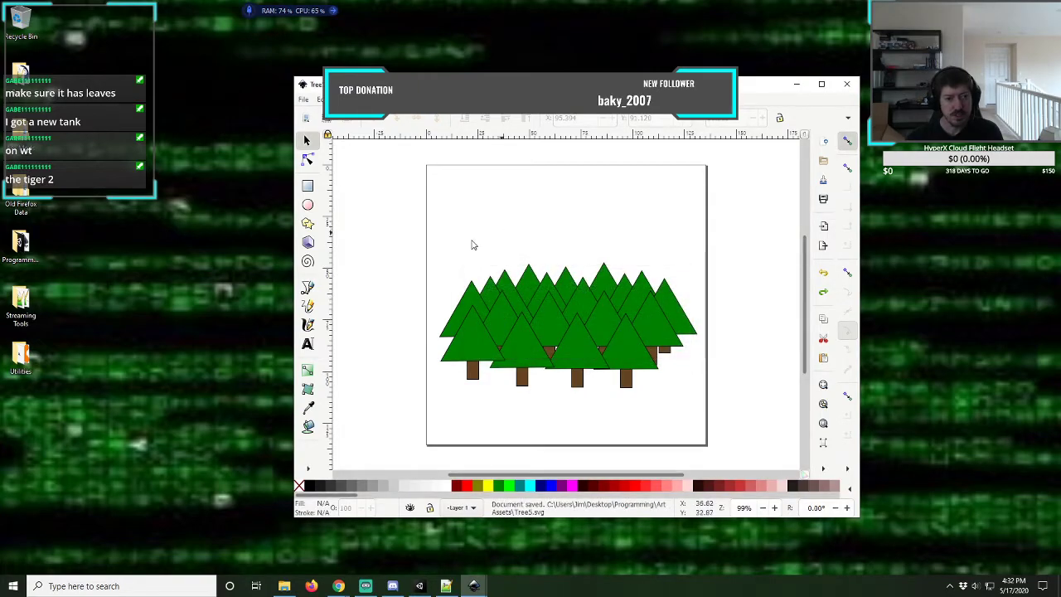
# - Redo all the undone pastes to restore the full forest with its low front row of trees
pyautogui.click(320, 98)
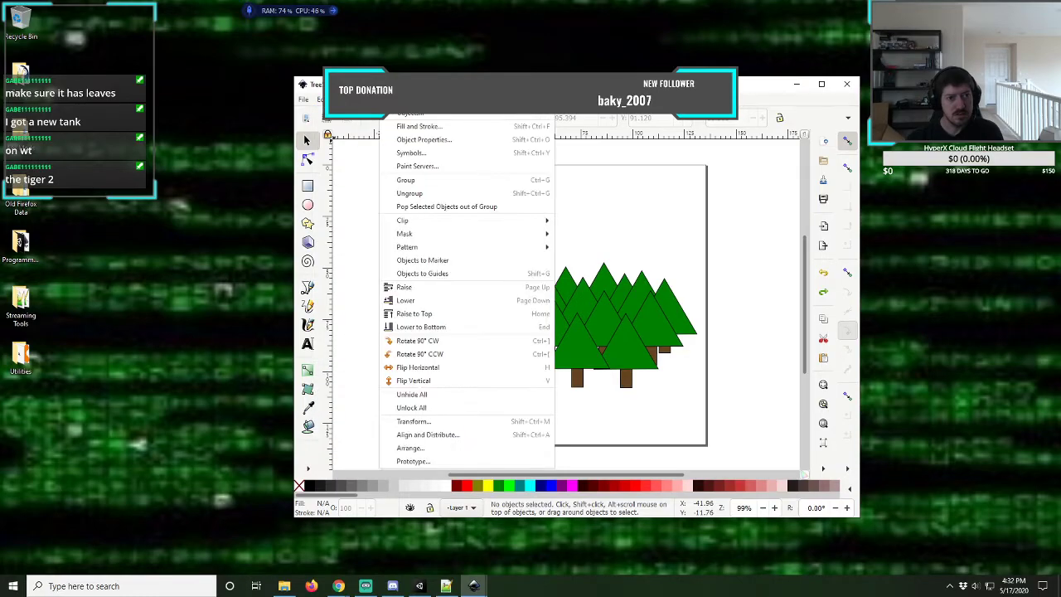
pyautogui.click(394, 99)
pyautogui.click(320, 98)
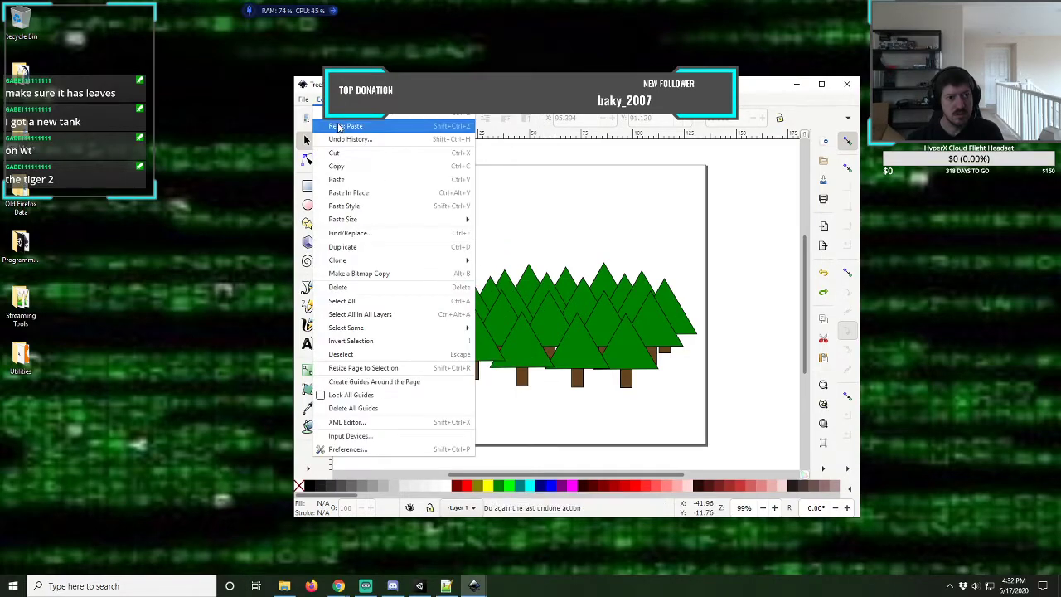
pyautogui.click(337, 125)
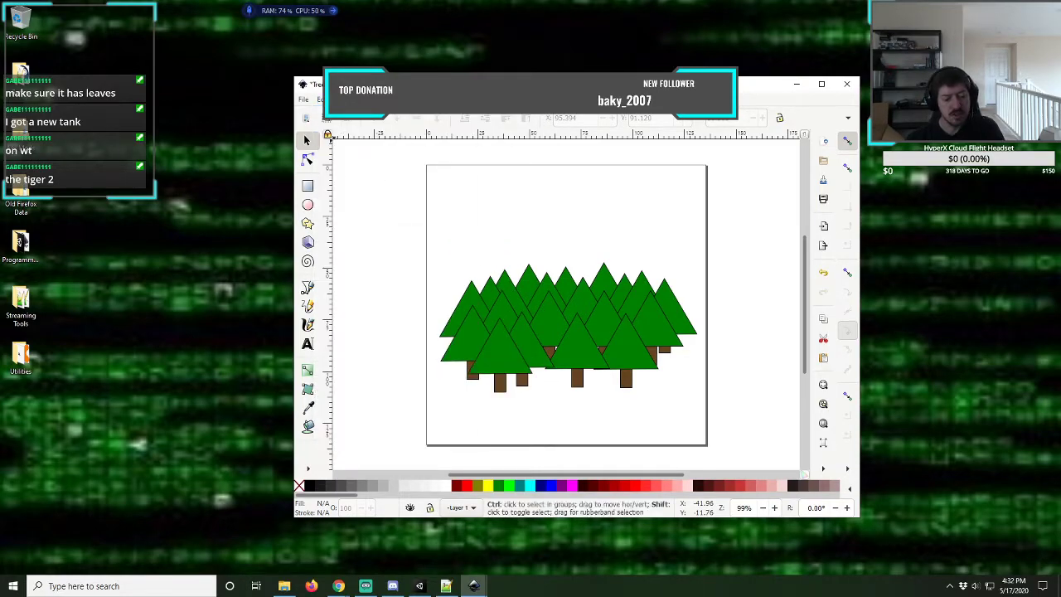
pyautogui.hotkey('ctrl', 'shift', 'z')
pyautogui.hotkey('ctrl', 'shift', 'z')
pyautogui.hotkey('ctrl', 'shift', 'z')
pyautogui.hotkey('ctrl', 'shift', 'z')
pyautogui.hotkey('ctrl', 'shift', 'z')
pyautogui.hotkey('ctrl', 'shift', 'z')
pyautogui.hotkey('ctrl', 'shift', 'z')
pyautogui.hotkey('ctrl', 'shift', 'z')
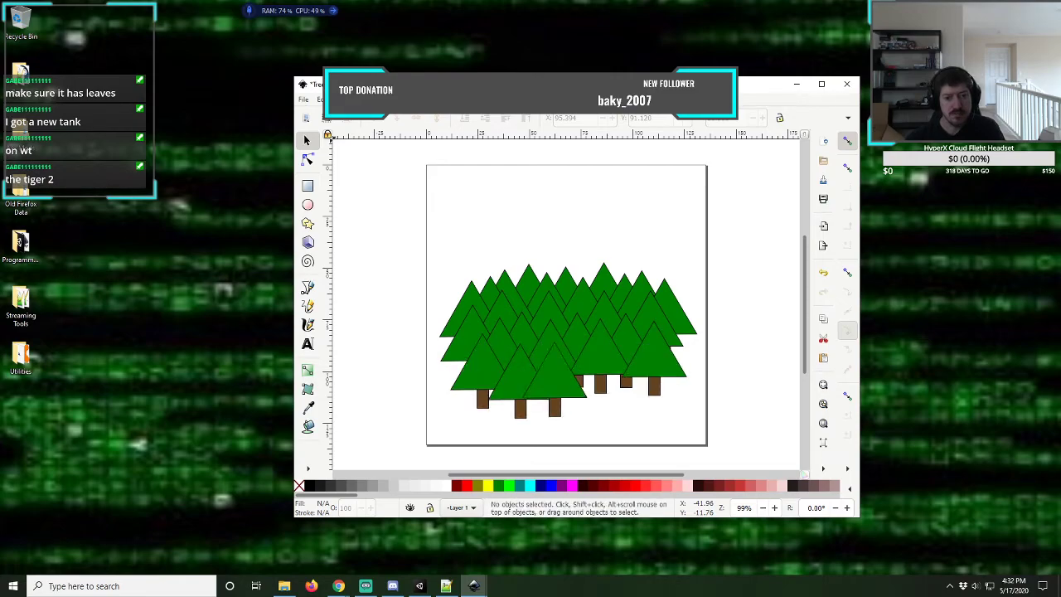
pyautogui.hotkey('ctrl', 'shift', 'z')
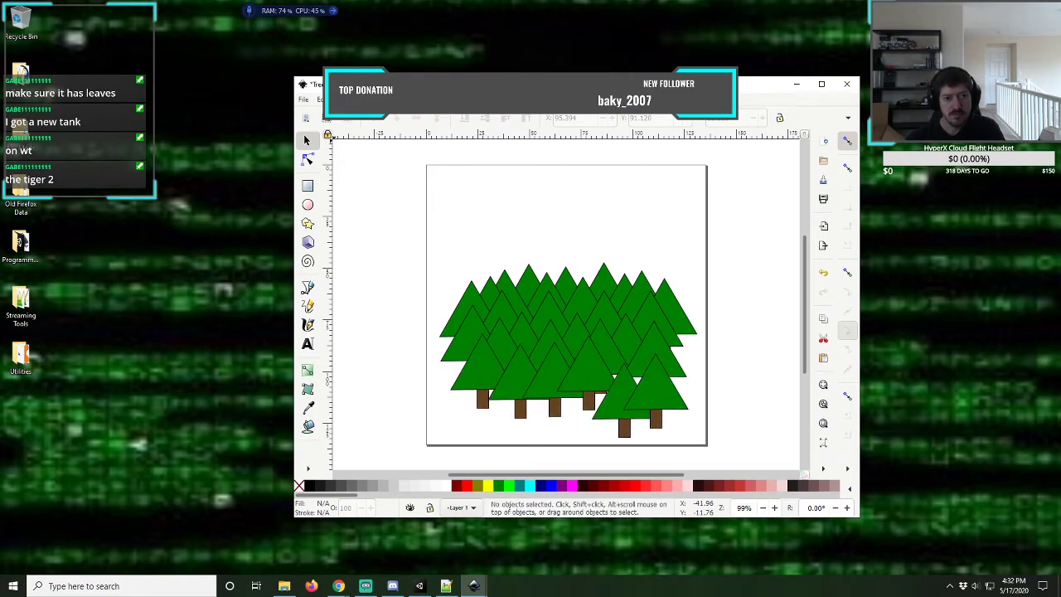
pyautogui.hotkey('alt', 'e')
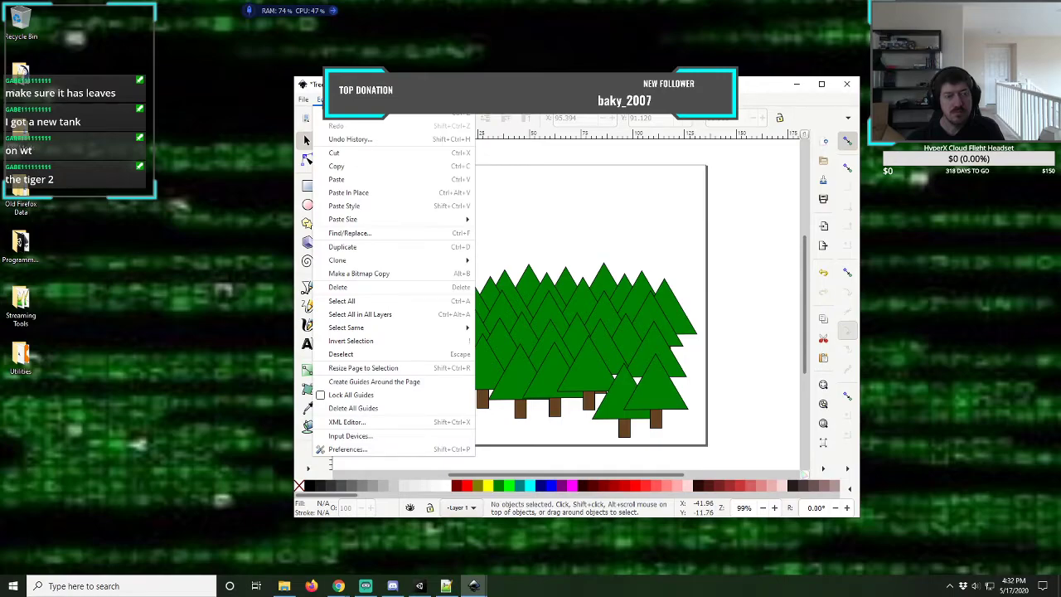
pyautogui.press('Right')
pyautogui.press('Escape')
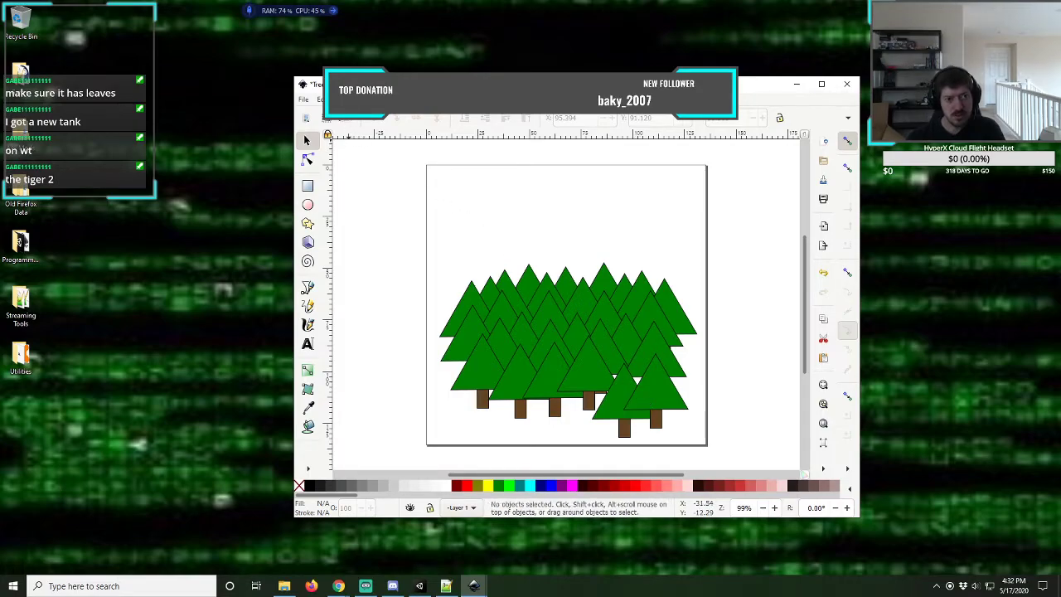
pyautogui.click(321, 99)
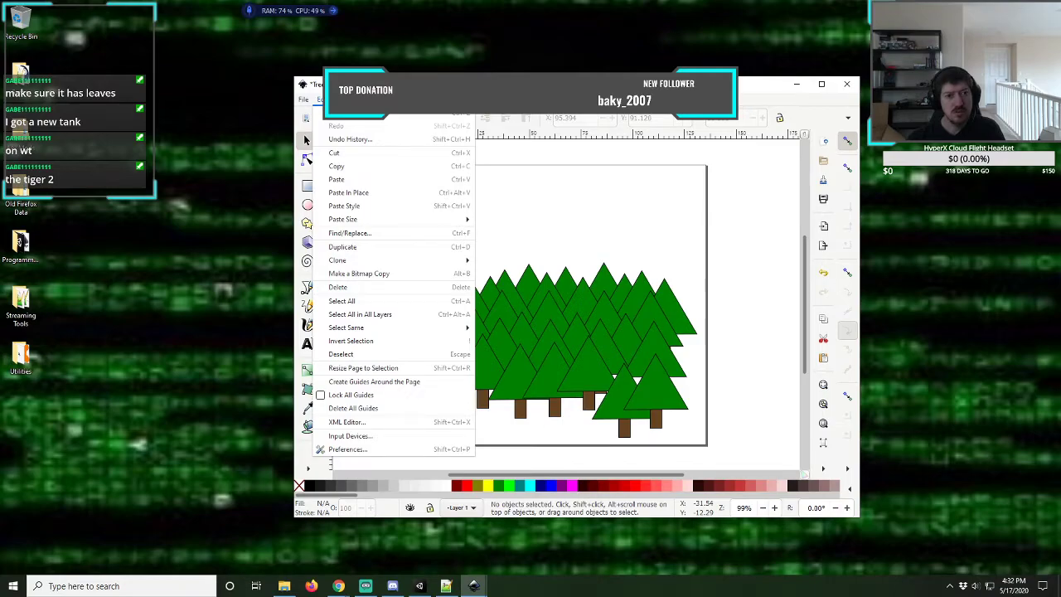
pyautogui.press('Escape')
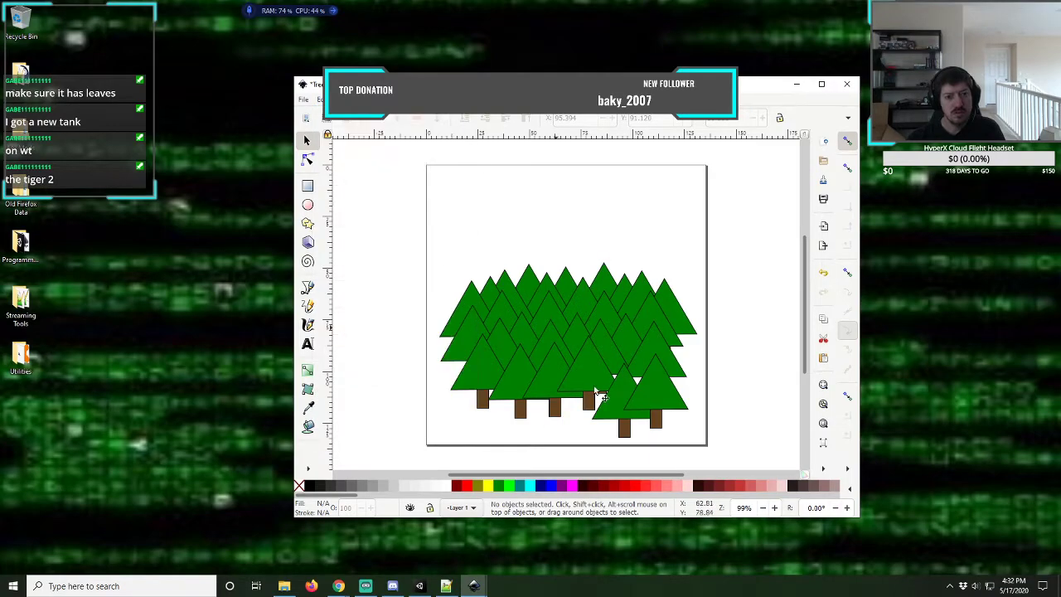
# - Paste six more overlapping trees across the front from right to left, covering the gaps, and save the drawing
pyautogui.click(639, 390)
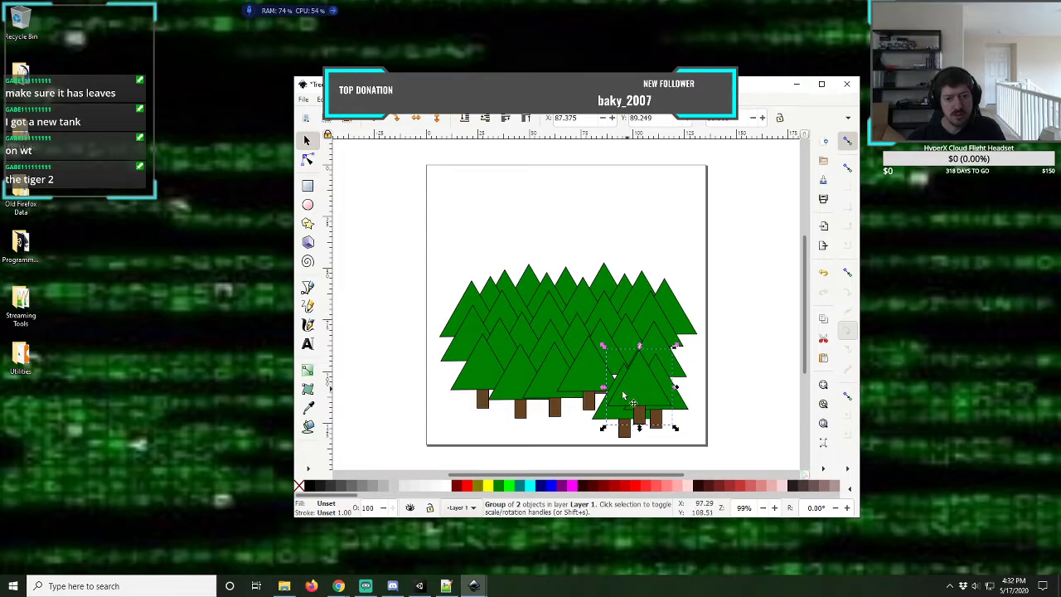
pyautogui.moveTo(639, 390); pyautogui.dragTo(468, 399)
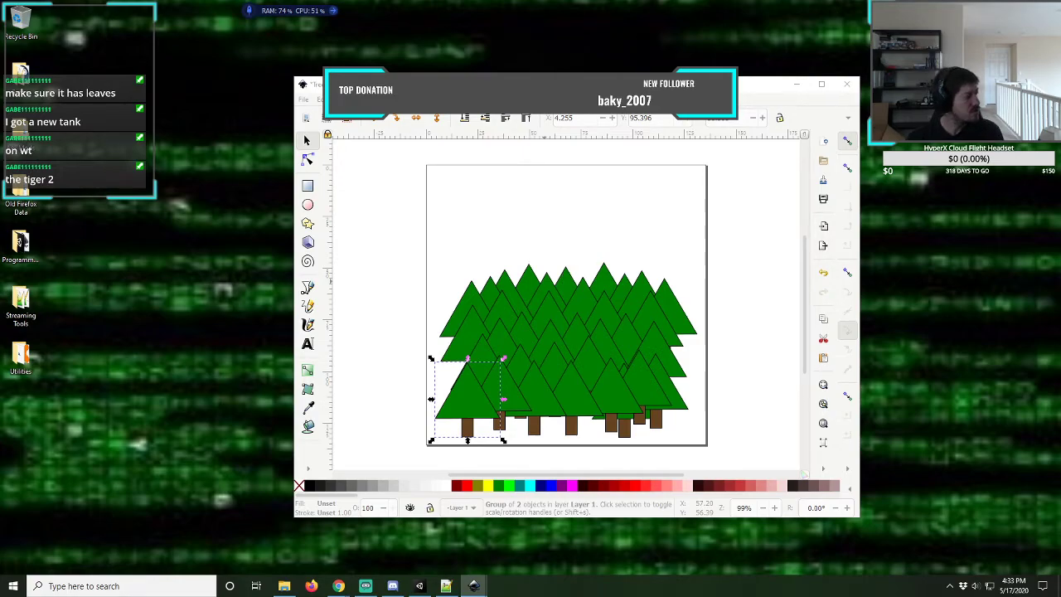
pyautogui.hotkey('ctrl', 's')
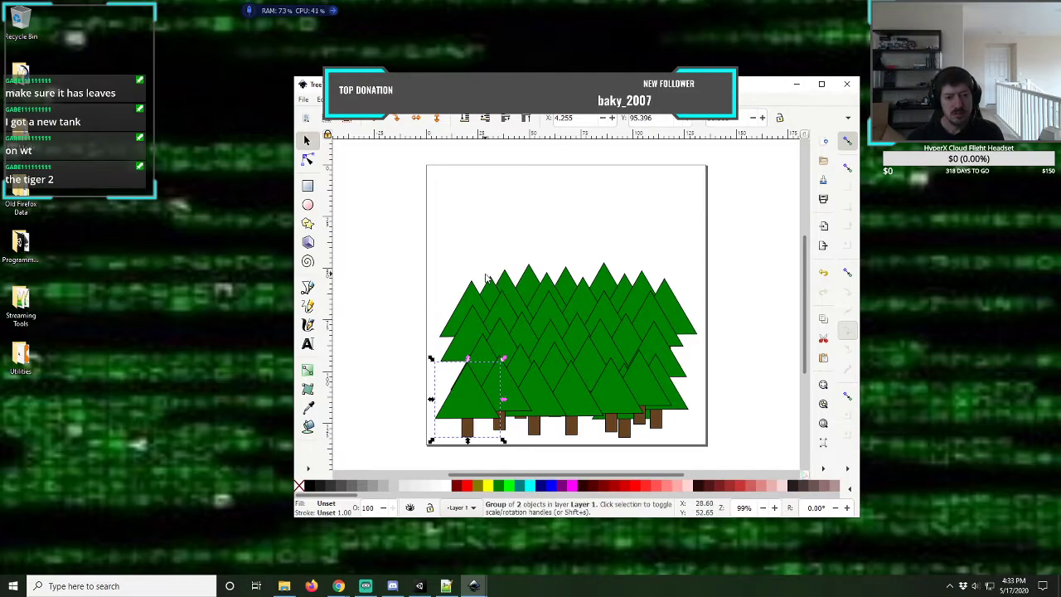
# - Copy all the trees and paste the duplicate forest higher on the page, overlapping the upper part of the original
pyautogui.click(461, 258)
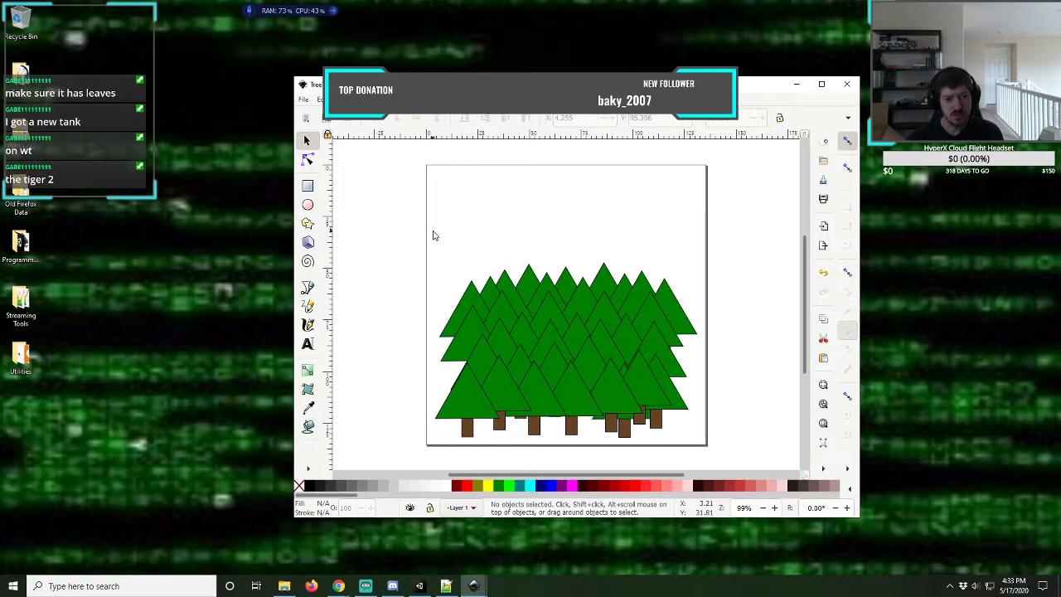
pyautogui.moveTo(432, 232); pyautogui.dragTo(703, 445)
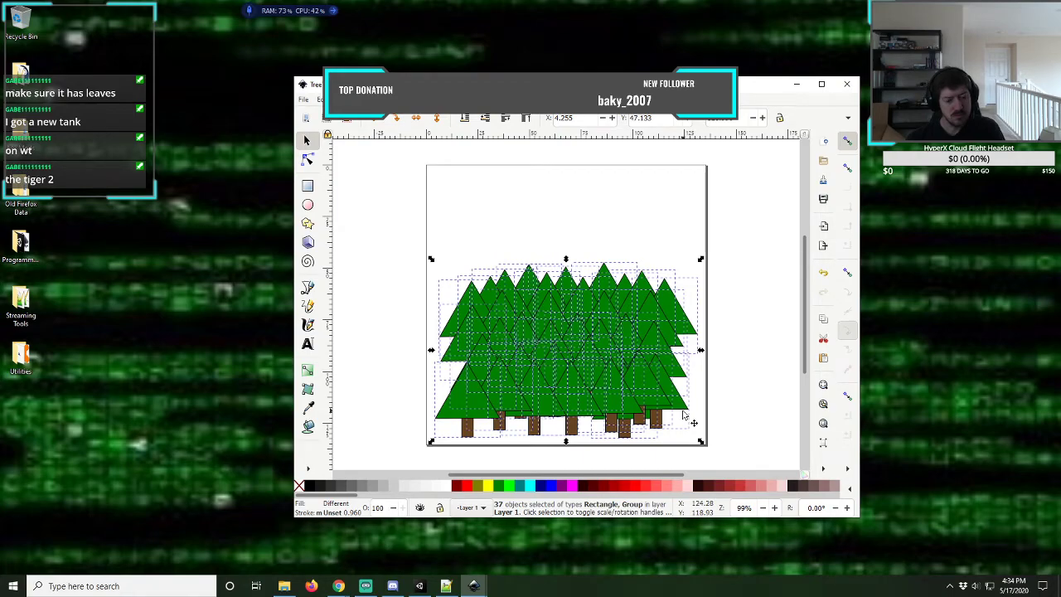
pyautogui.press('ctrl')
pyautogui.click(499, 216)
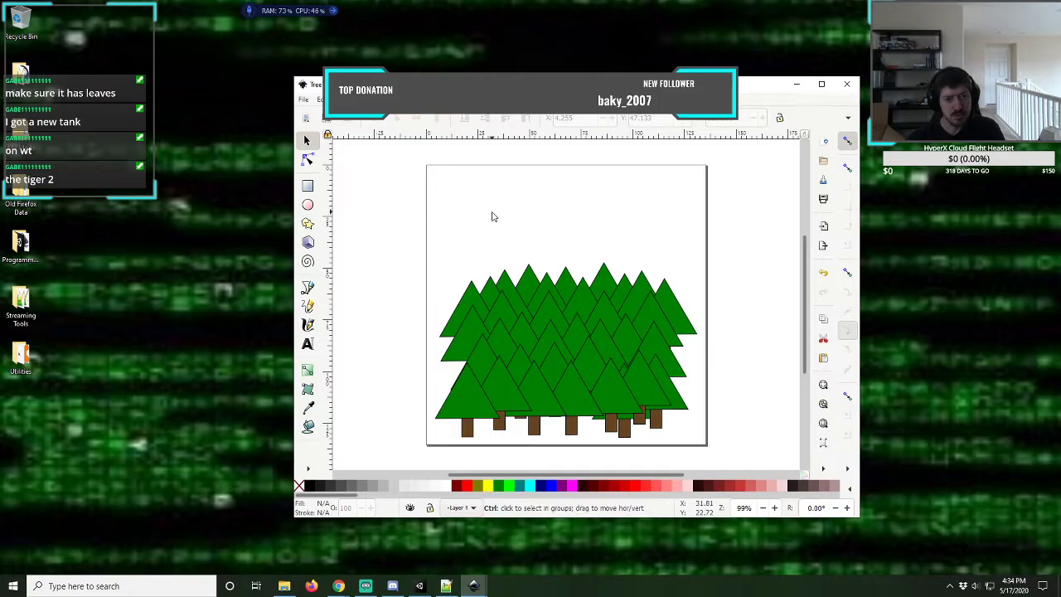
pyautogui.hotkey('ctrl', 'v')
pyautogui.moveTo(469, 209); pyautogui.dragTo(547, 284)
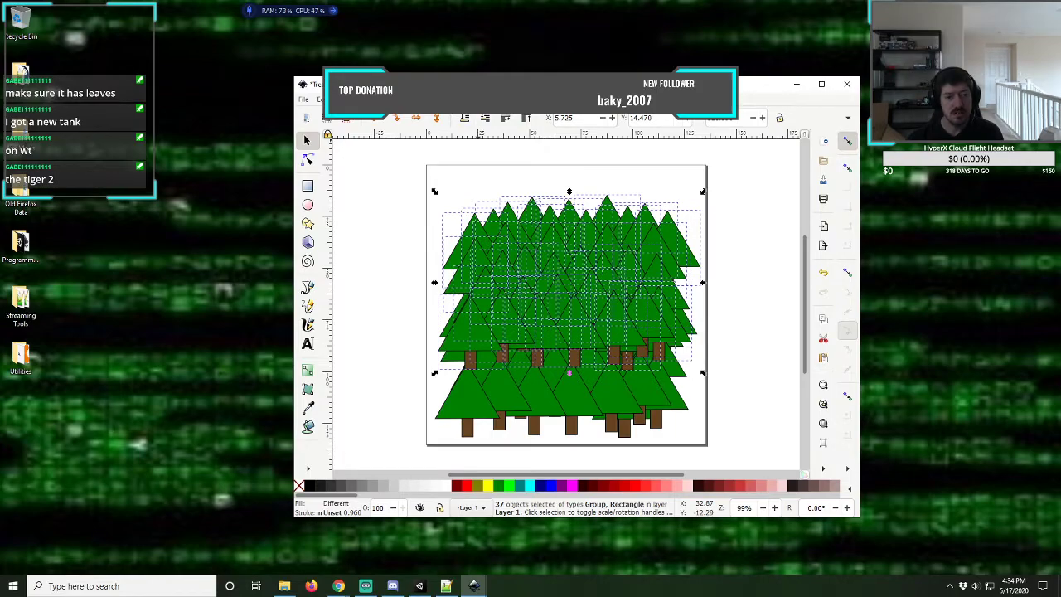
pyautogui.hotkey('alt', 'o')
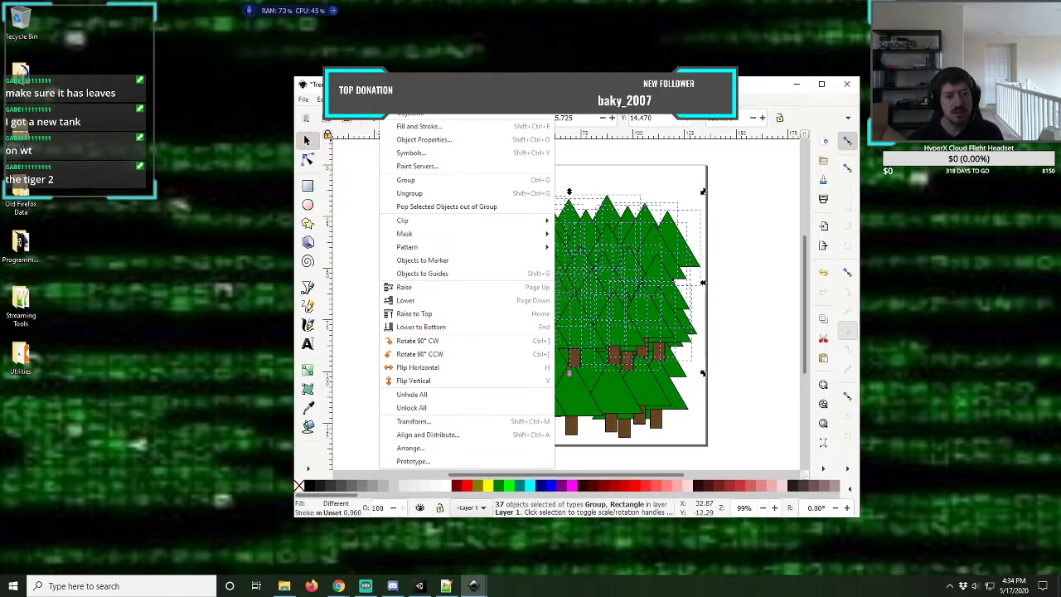
pyautogui.press('Right')
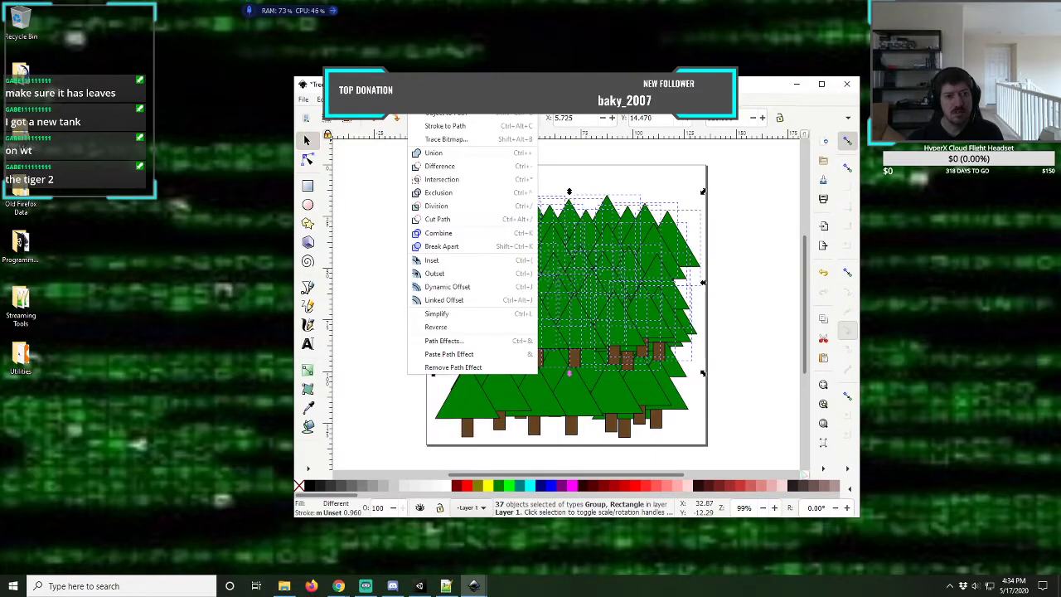
pyautogui.press('Right')
pyautogui.press('Left')
pyautogui.press('Left')
pyautogui.press('Left')
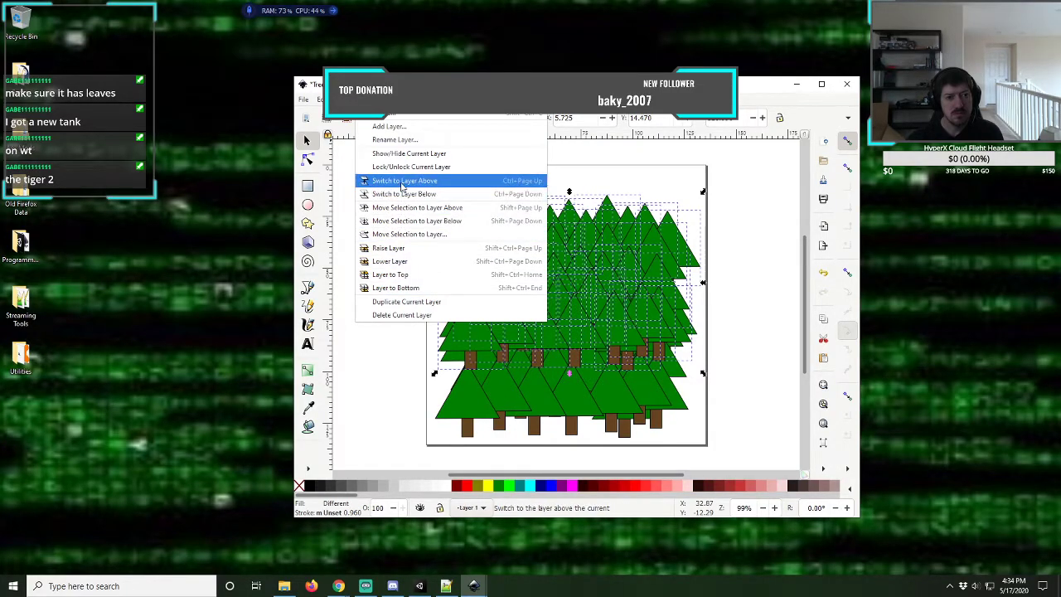
pyautogui.moveTo(396, 99)
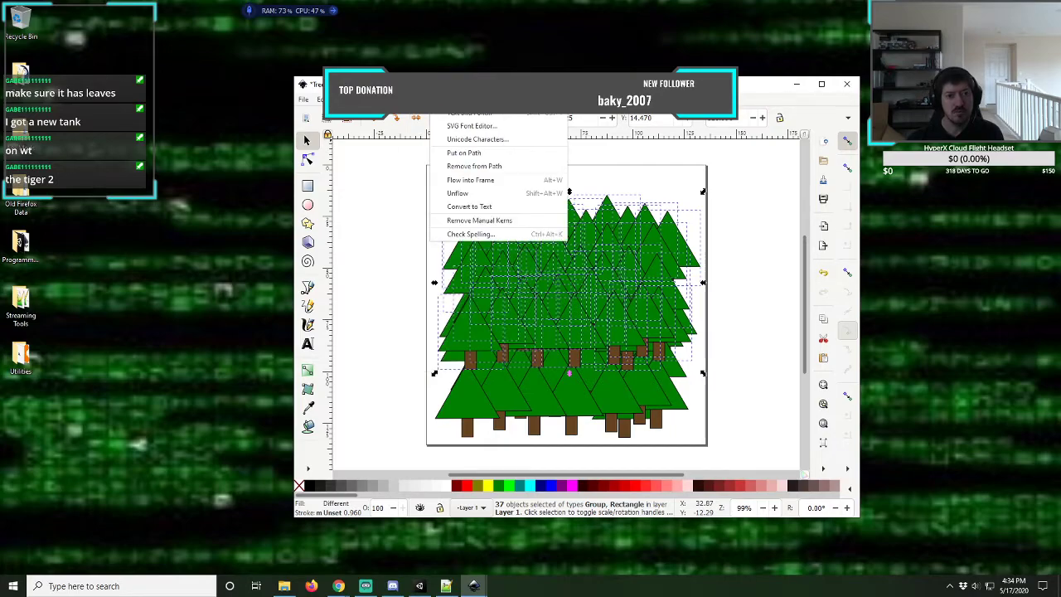
pyautogui.moveTo(348, 98)
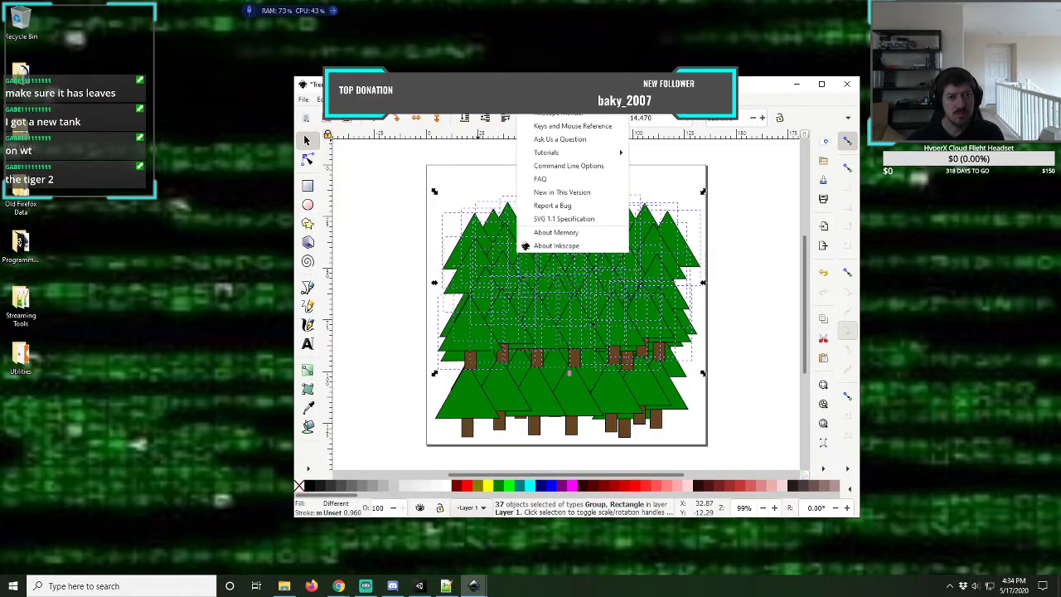
pyautogui.click(526, 99)
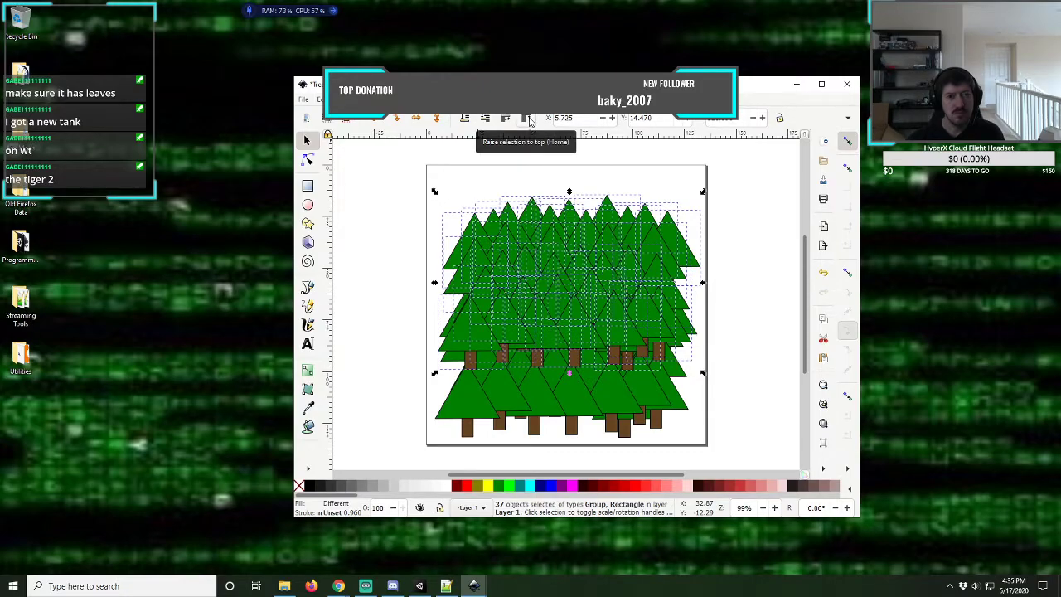
# - Lower the pasted forest copy to the bottom of the stacking order so it sits behind the original trees, and deselect it
pyautogui.click(465, 120)
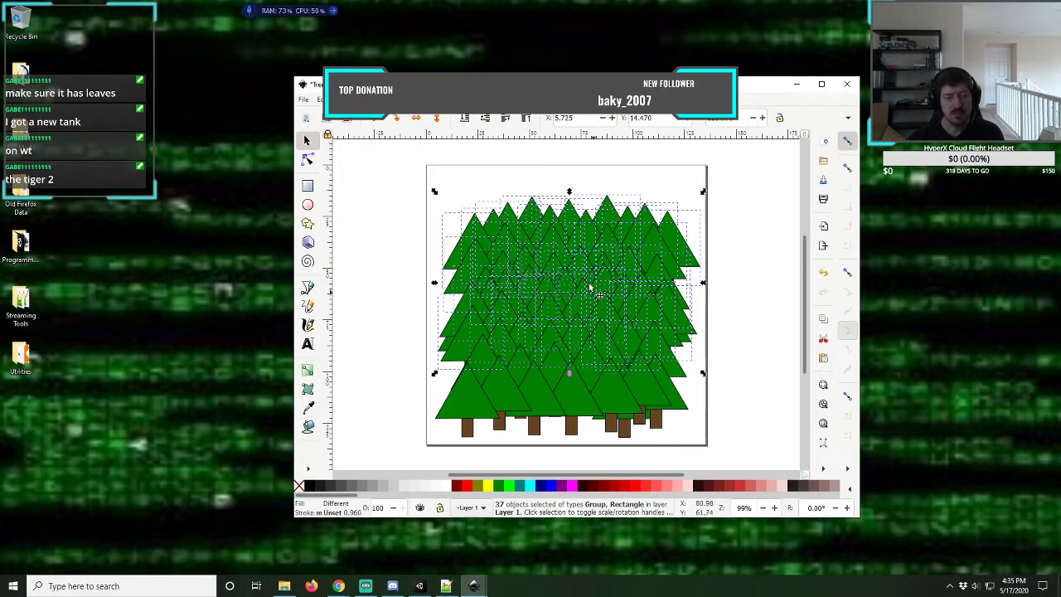
pyautogui.click(512, 179)
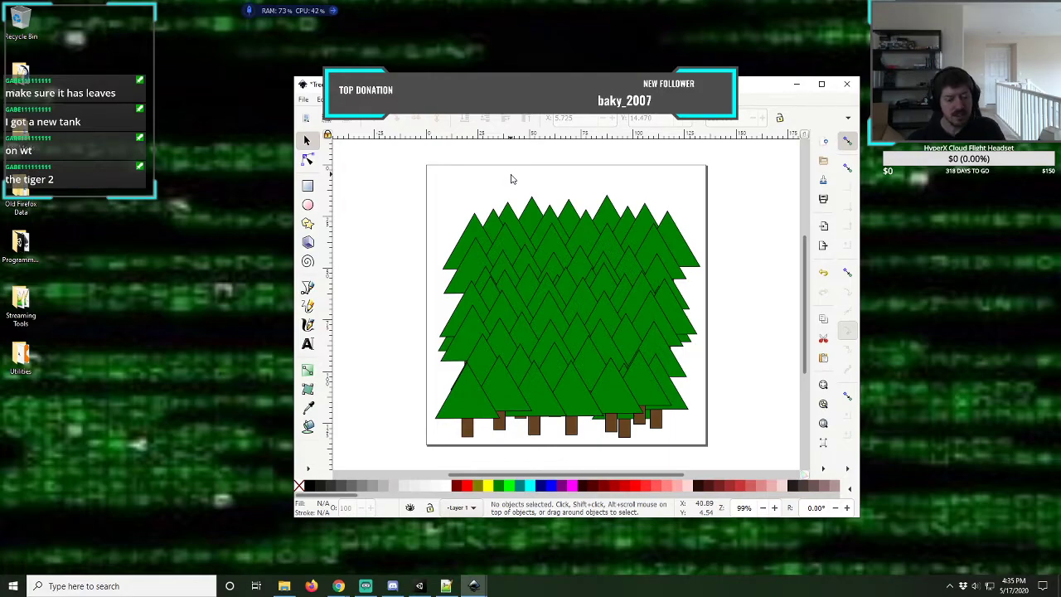
# - Save the forest drawing with its duplicated back row of trees
pyautogui.press('ctrl')
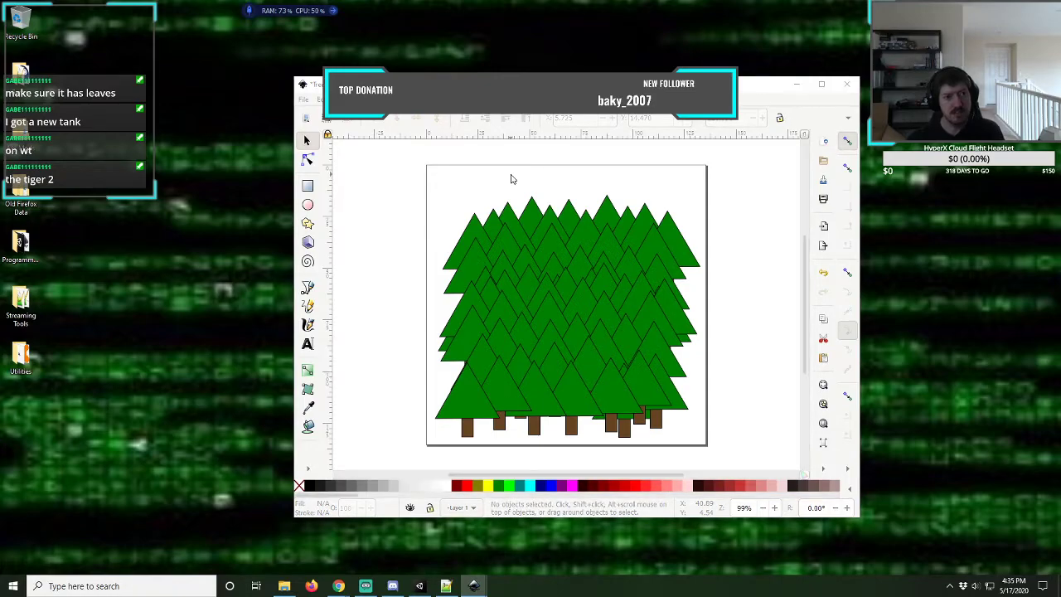
pyautogui.hotkey('alt', 'Tab')
pyautogui.hotkey('alt', 'Tab')
pyautogui.hotkey('ctrl', 's')
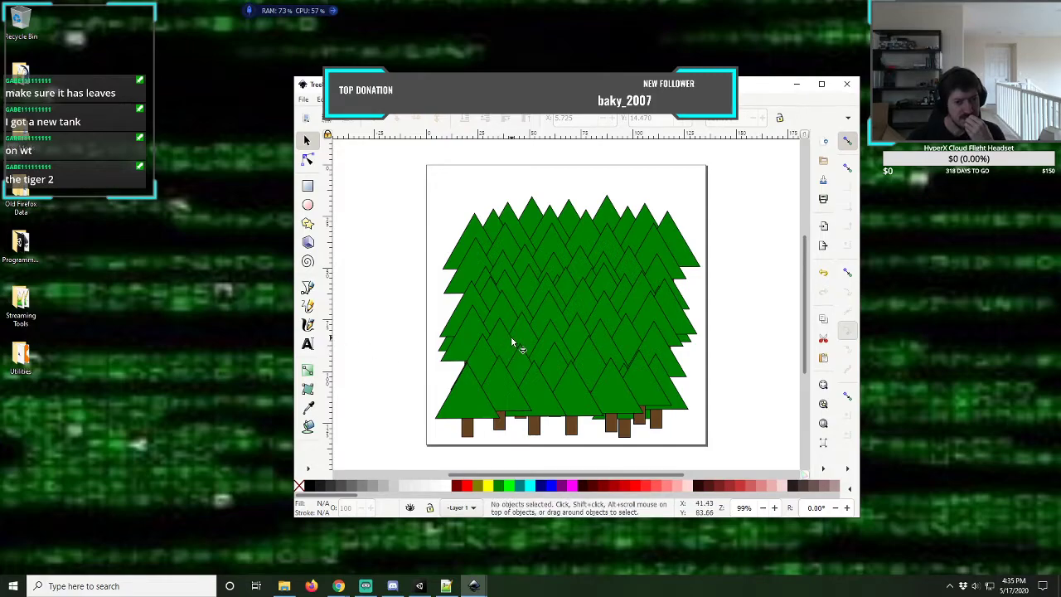
# - Open the recent drawing Tree7.svg and arrange the Tree8.svg window beside it so both forests can be compared
pyautogui.click(304, 100)
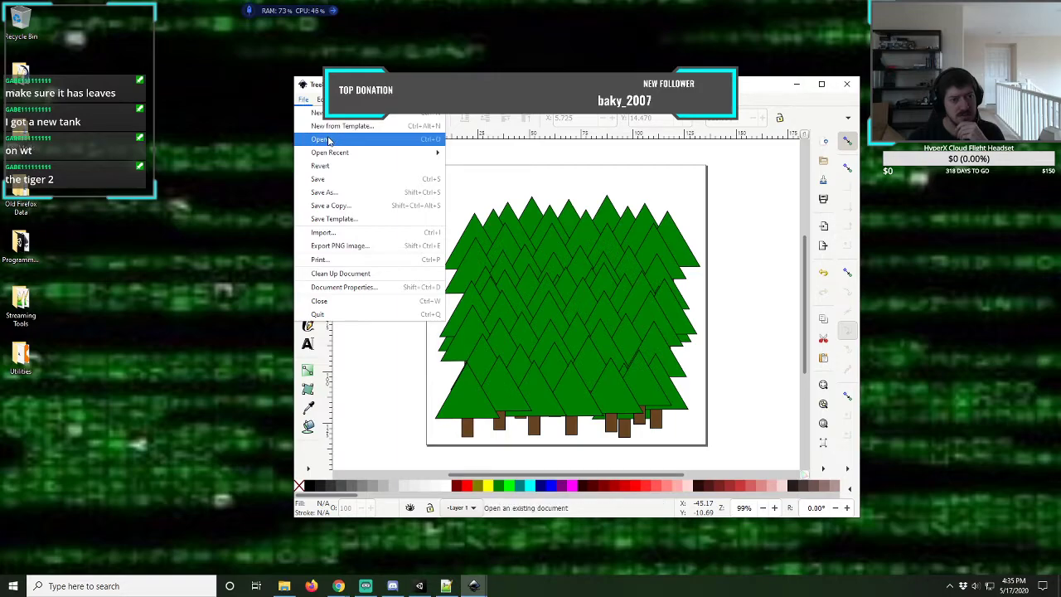
pyautogui.moveTo(337, 154)
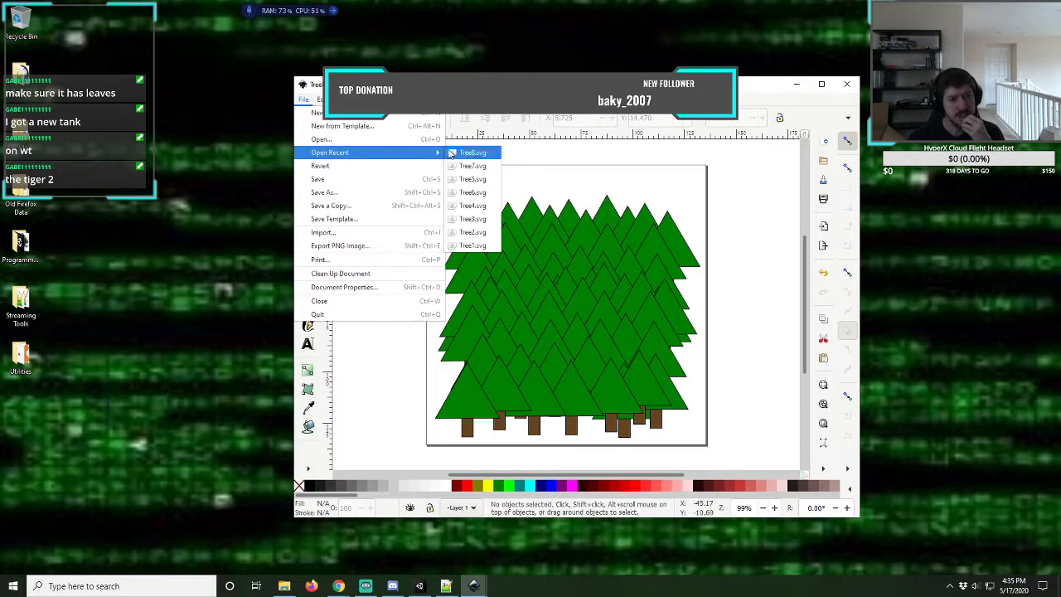
pyautogui.click(468, 166)
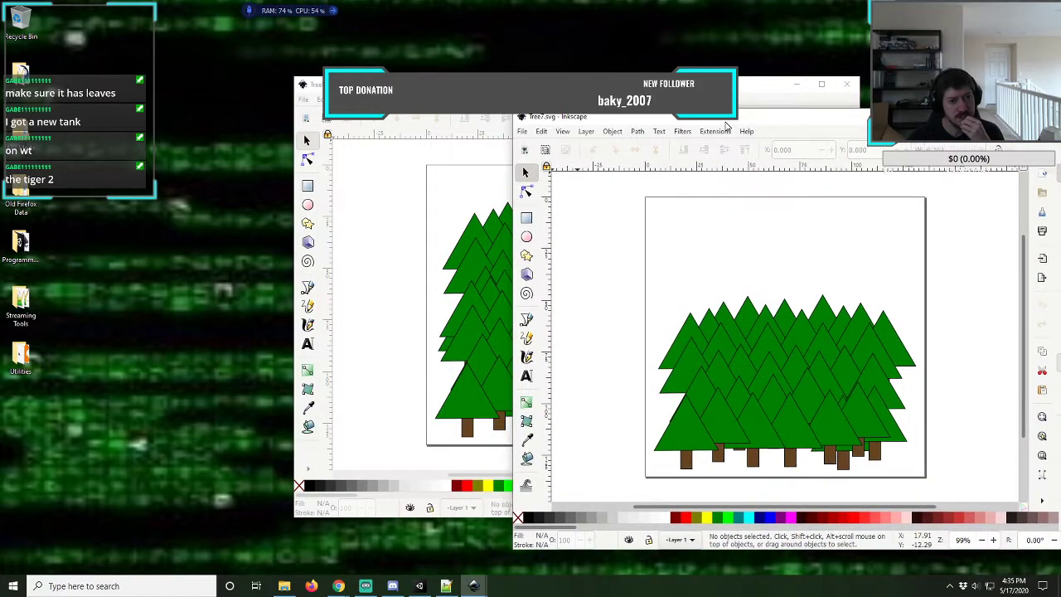
pyautogui.hotkey('alt', 'Tab')
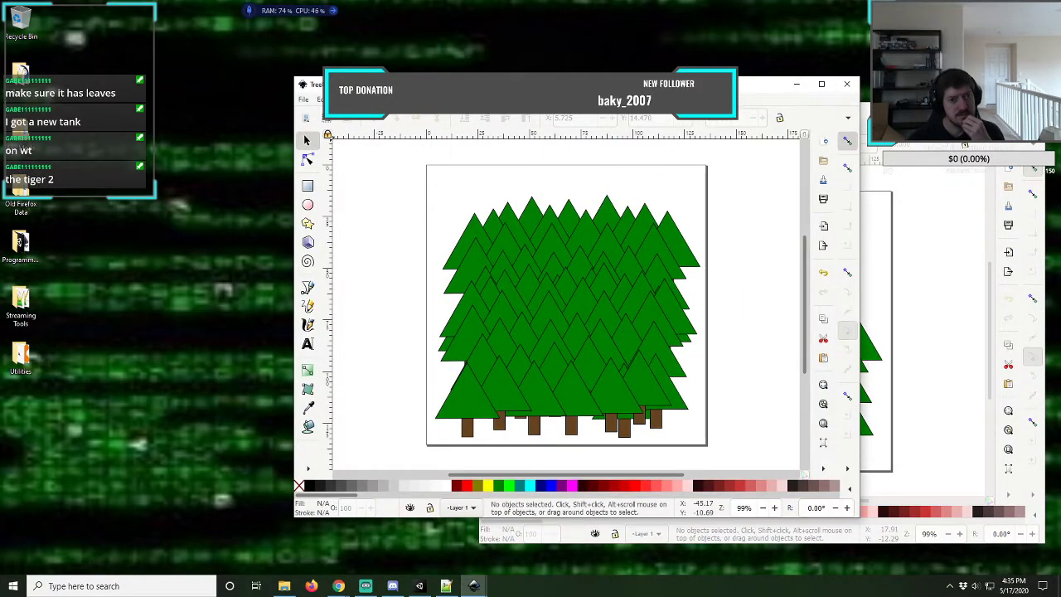
pyautogui.moveTo(497, 83); pyautogui.dragTo(350, 75)
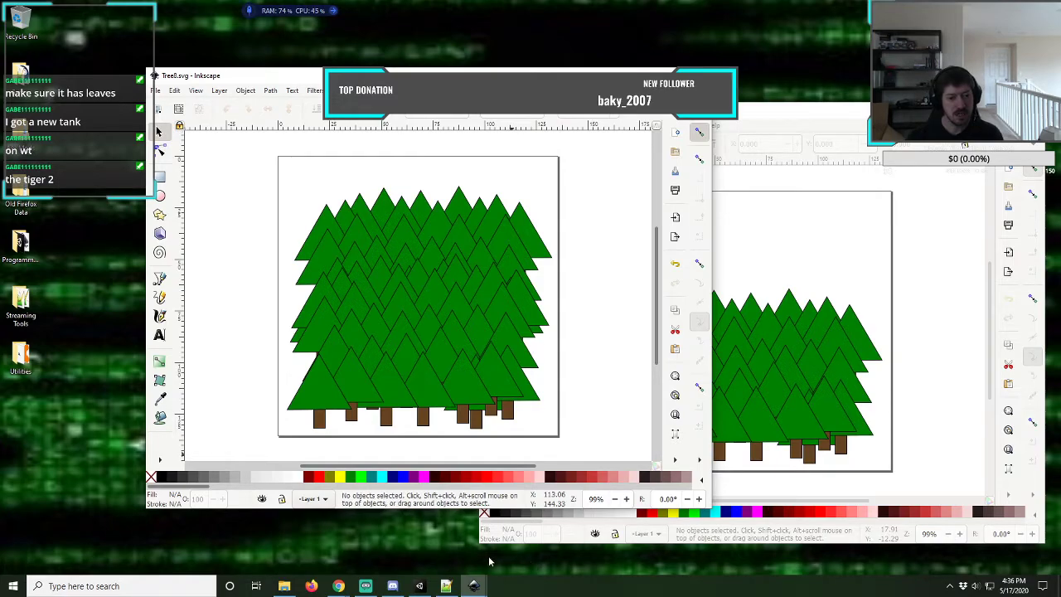
# - Switch to the Unity editor and look through the project's asset folder tree
pyautogui.moveTo(365, 586)
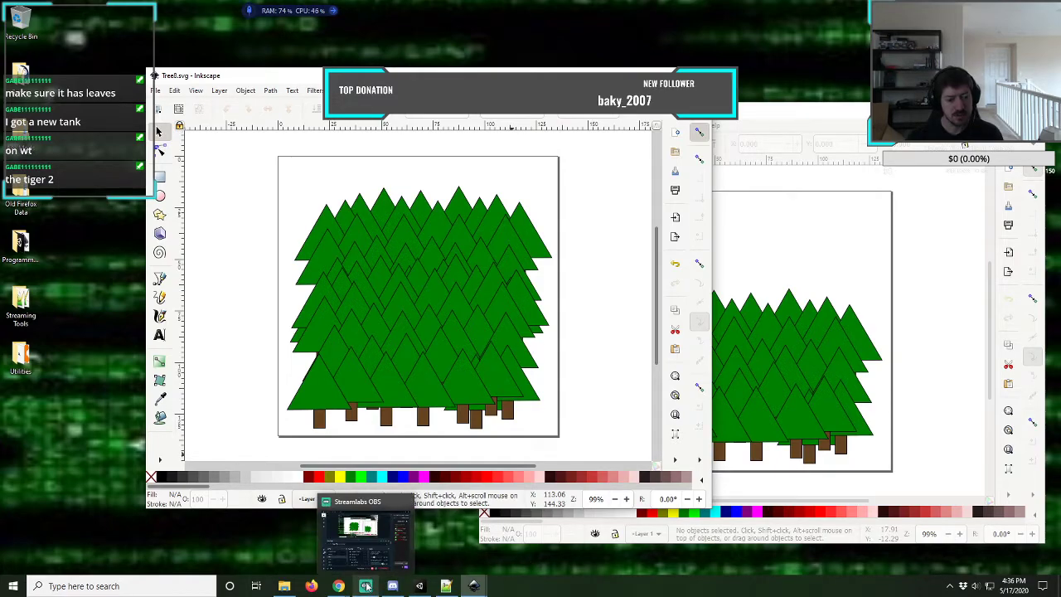
pyautogui.click(420, 586)
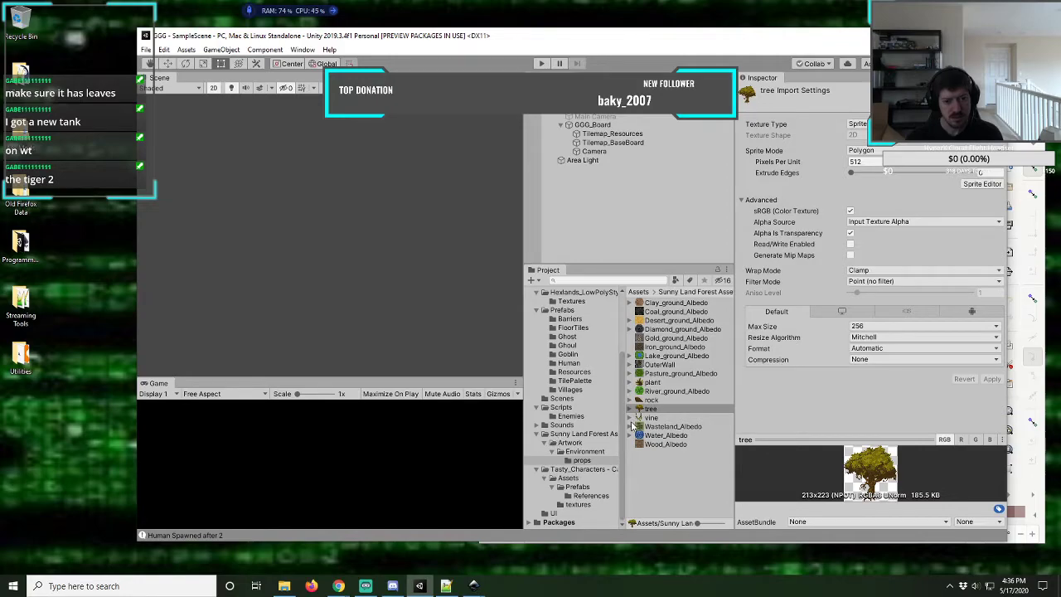
pyautogui.scroll(2, 623, 414)
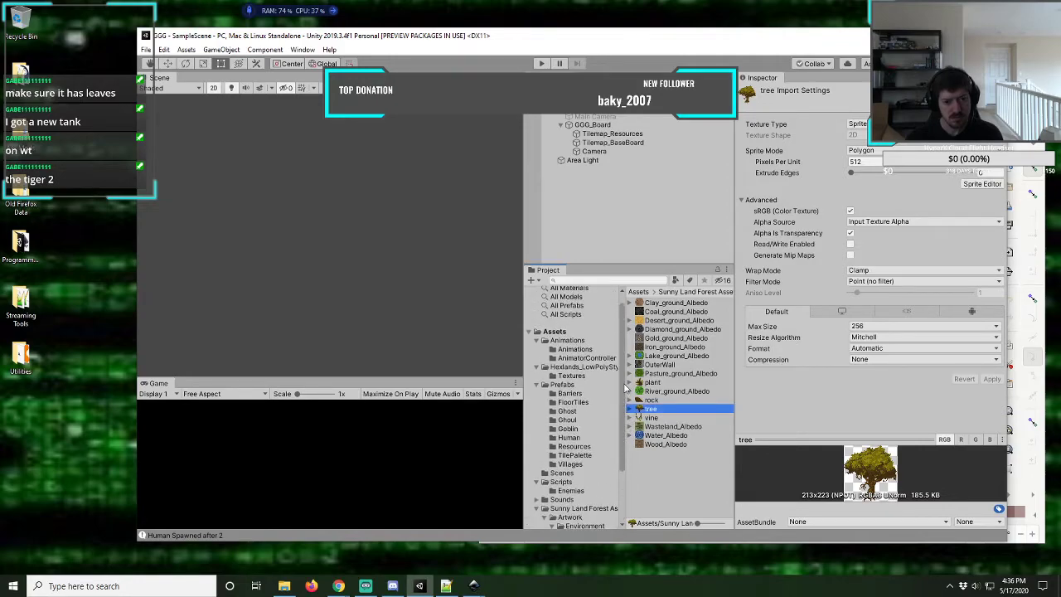
pyautogui.scroll(-2, 623, 426)
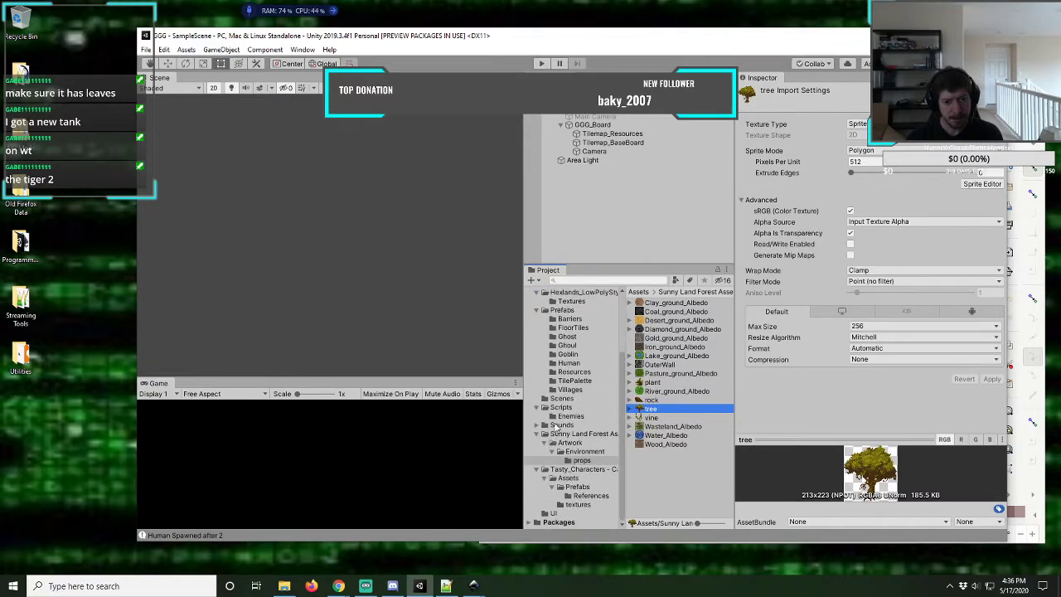
pyautogui.click(532, 282)
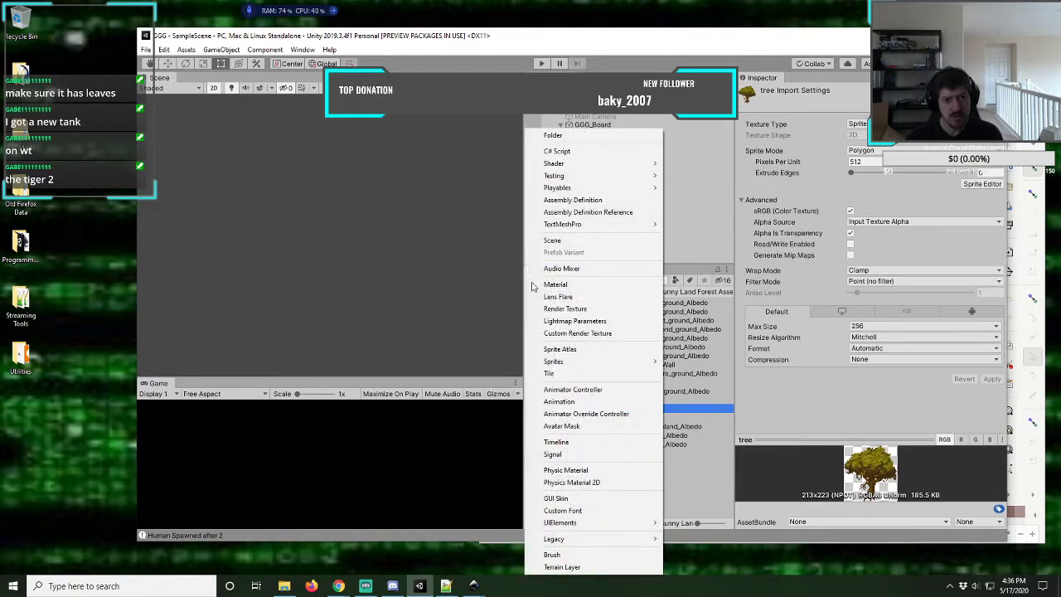
pyautogui.click(550, 135)
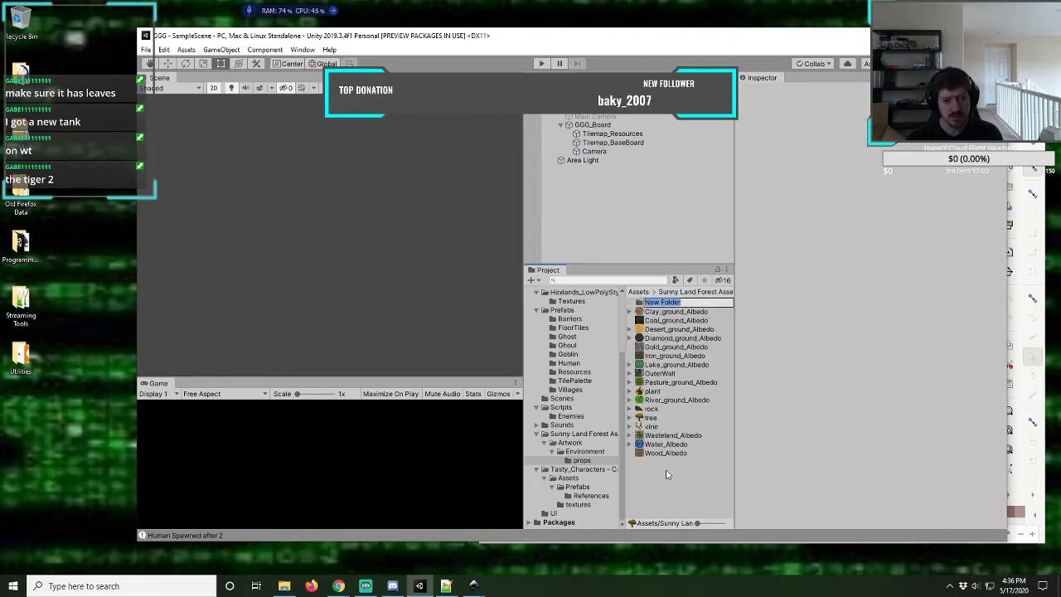
pyautogui.press('Escape')
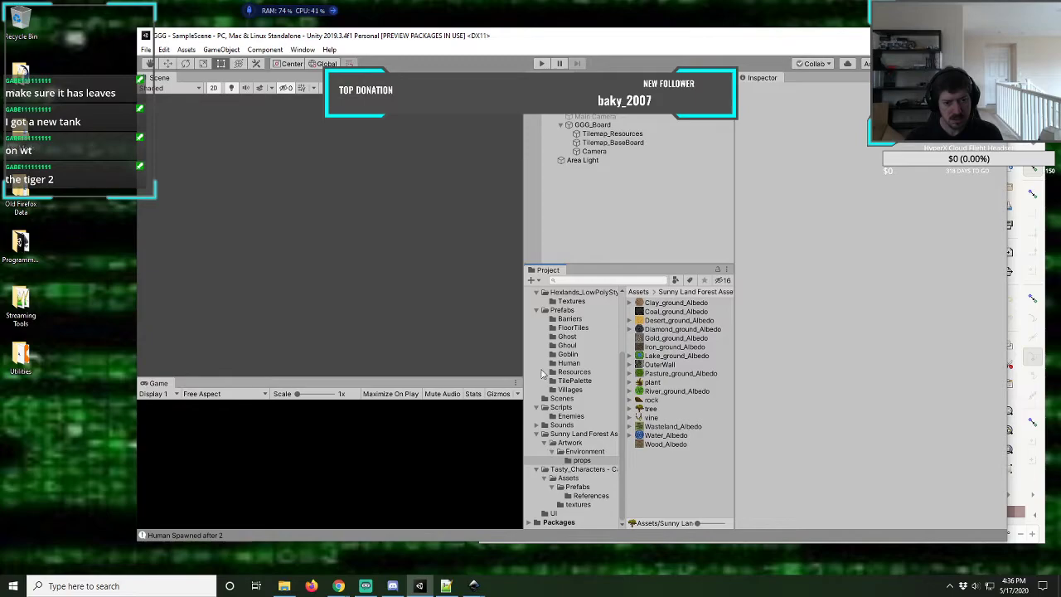
# - Create a folder directly under Assets, named with the artist's first name in the possessive followed by "Drawings"
pyautogui.scroll(3, 543, 358)
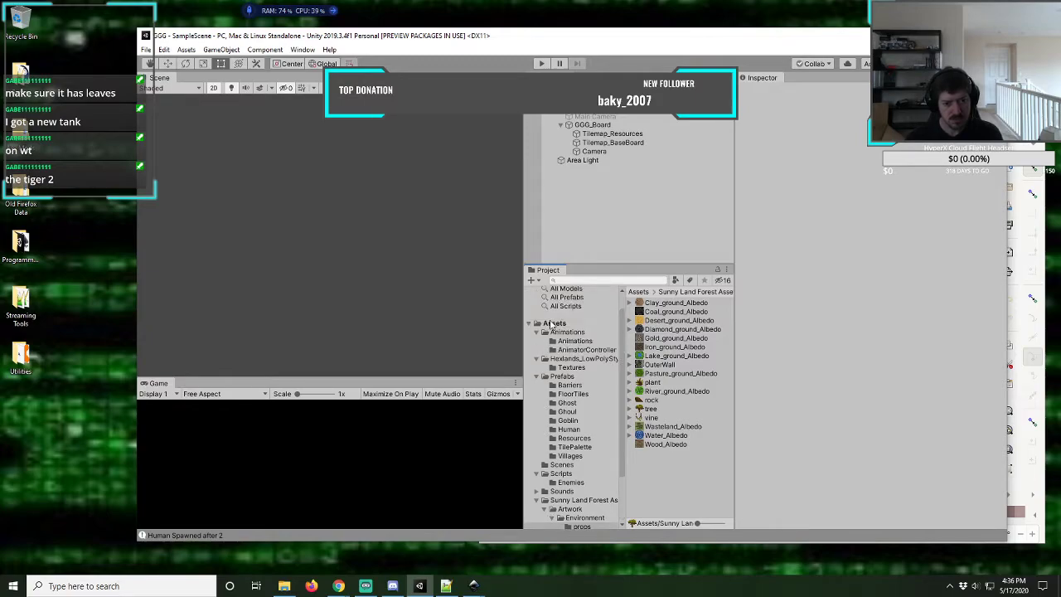
pyautogui.click(552, 323)
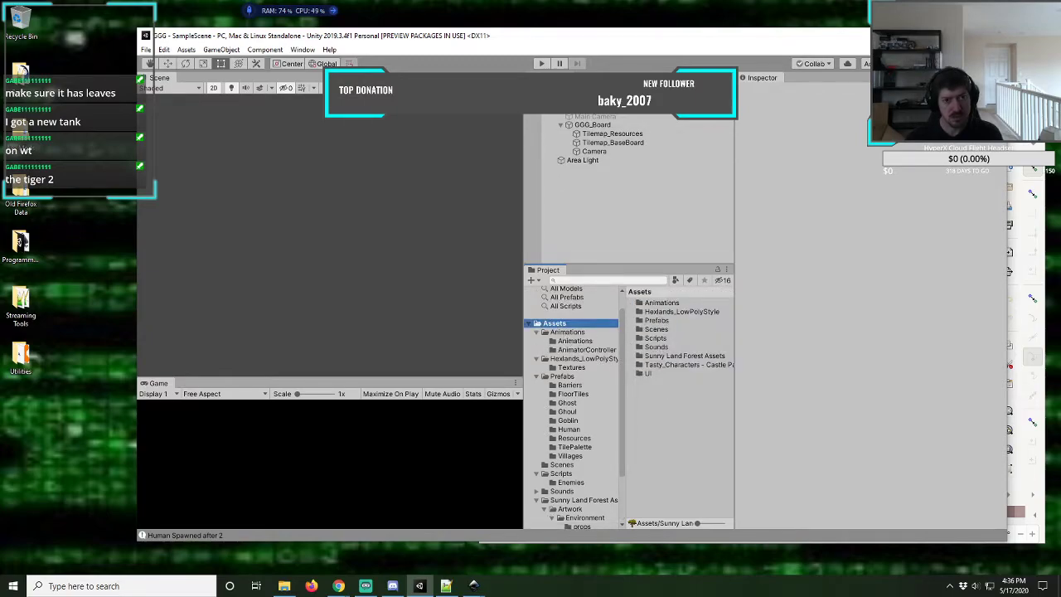
pyautogui.click(531, 280)
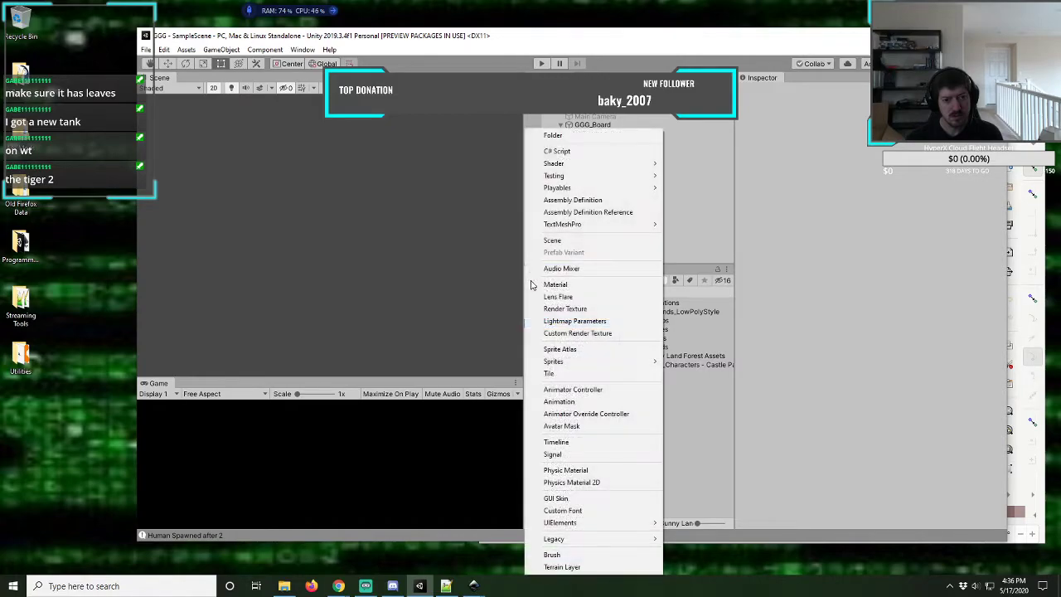
pyautogui.click(552, 135)
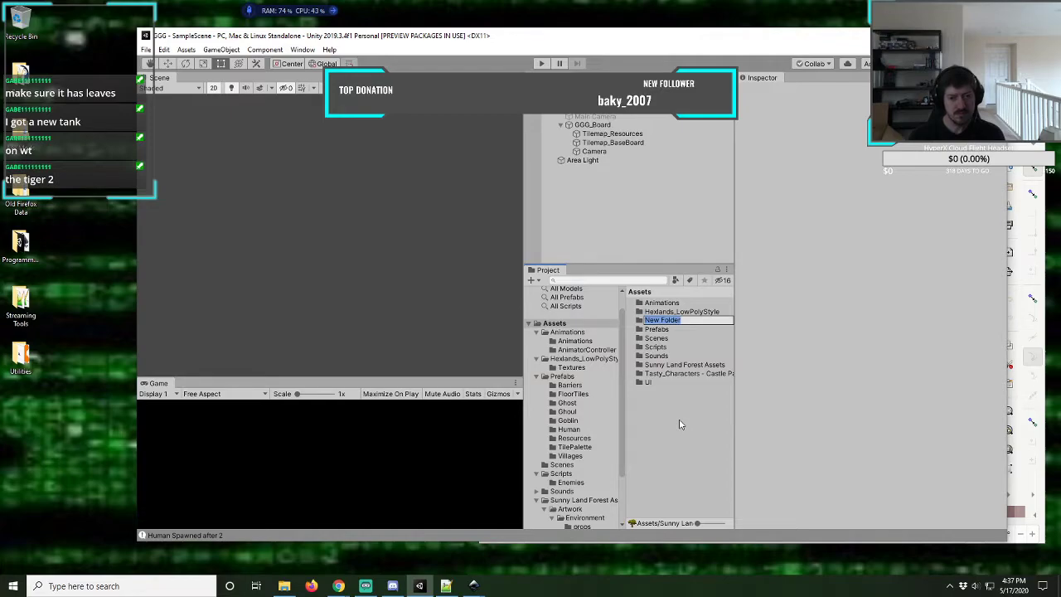
pyautogui.write("Jim'sD")
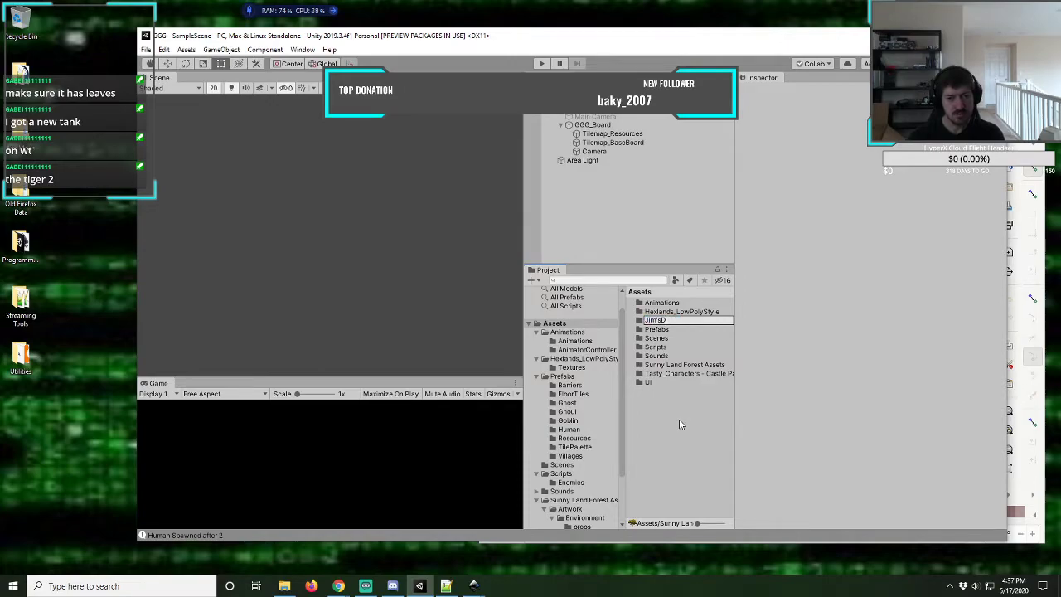
pyautogui.write('rawings')
pyautogui.press('Return')
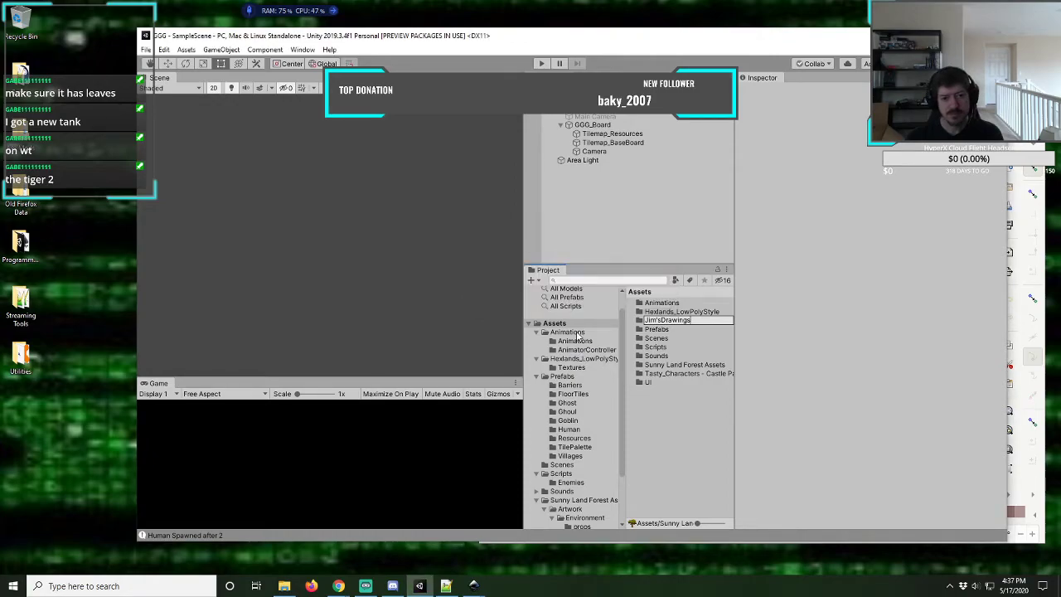
pyautogui.press('Return')
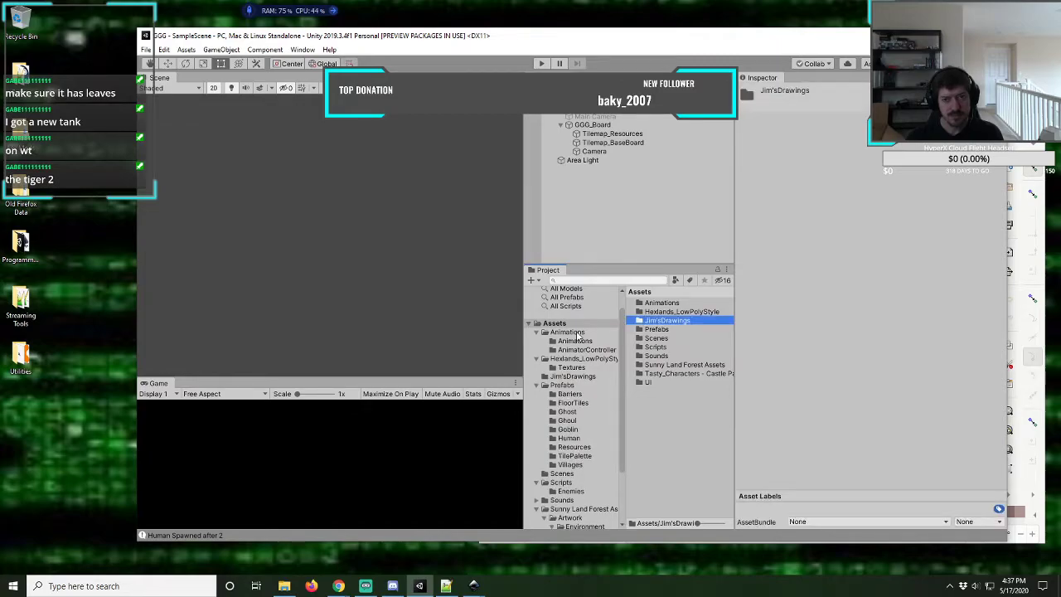
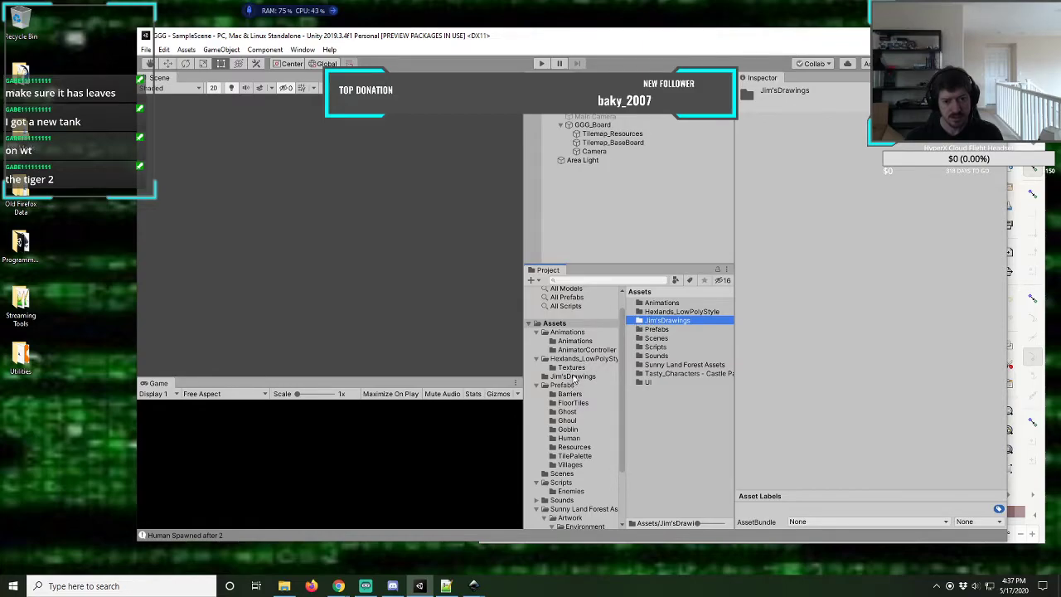
# - Create a subfolder named Resources inside the new drawings folder
pyautogui.click(573, 378)
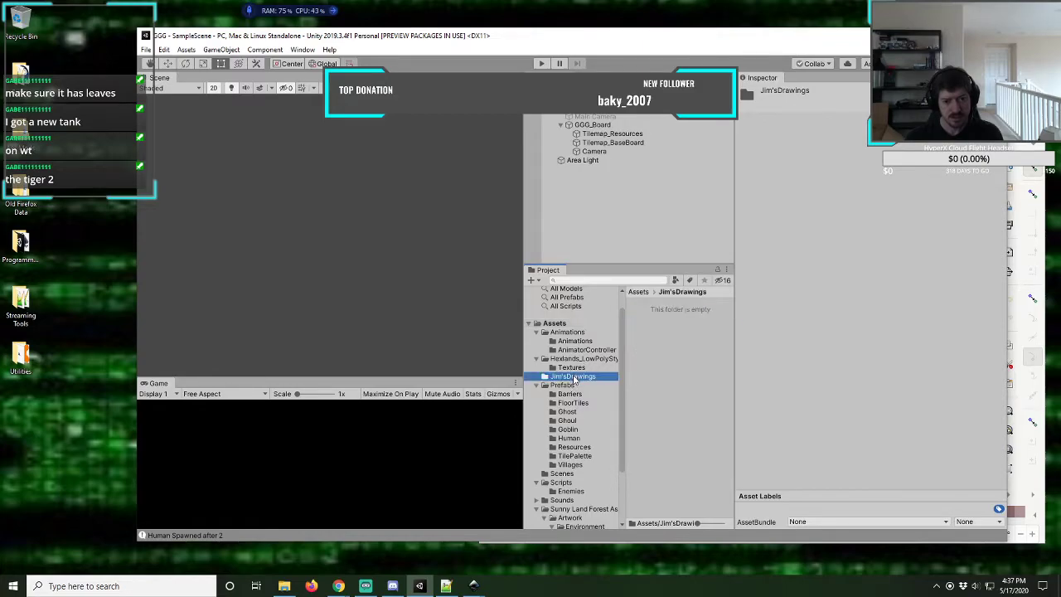
pyautogui.click(531, 283)
pyautogui.click(563, 135)
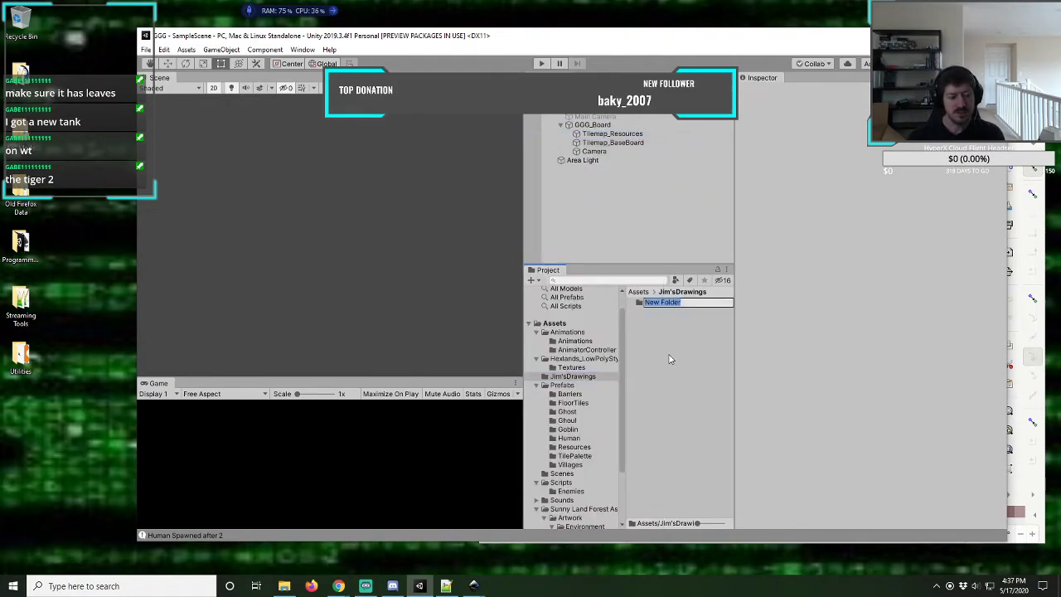
pyautogui.write('Resources')
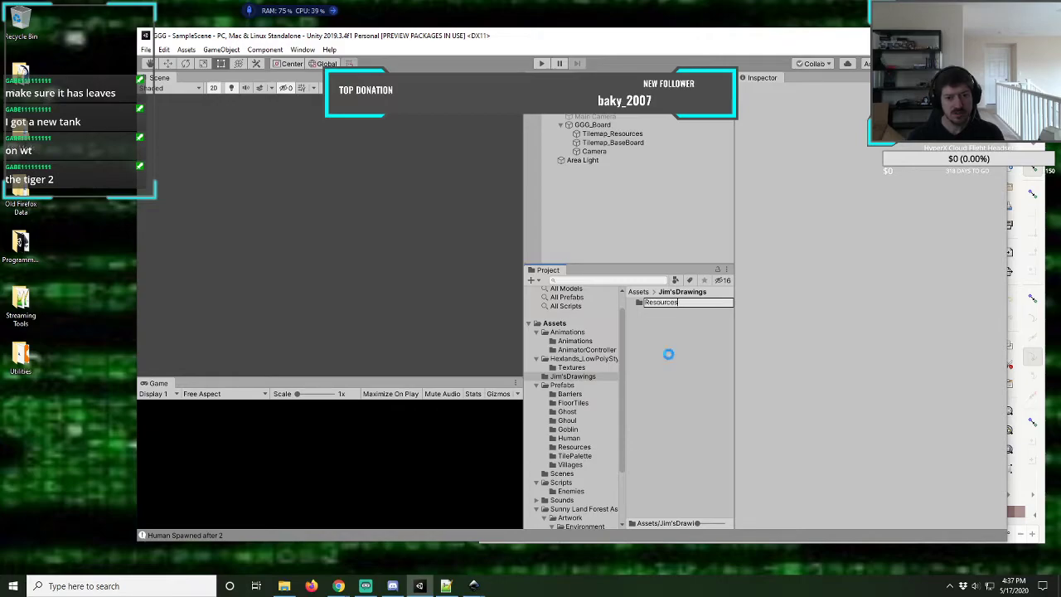
pyautogui.press('Return')
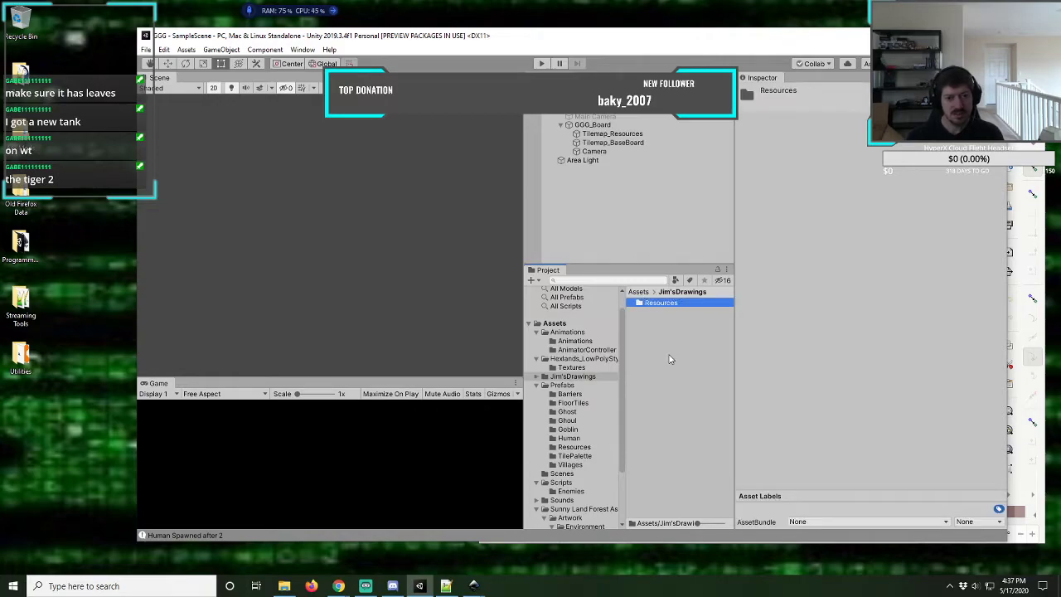
pyautogui.click(533, 280)
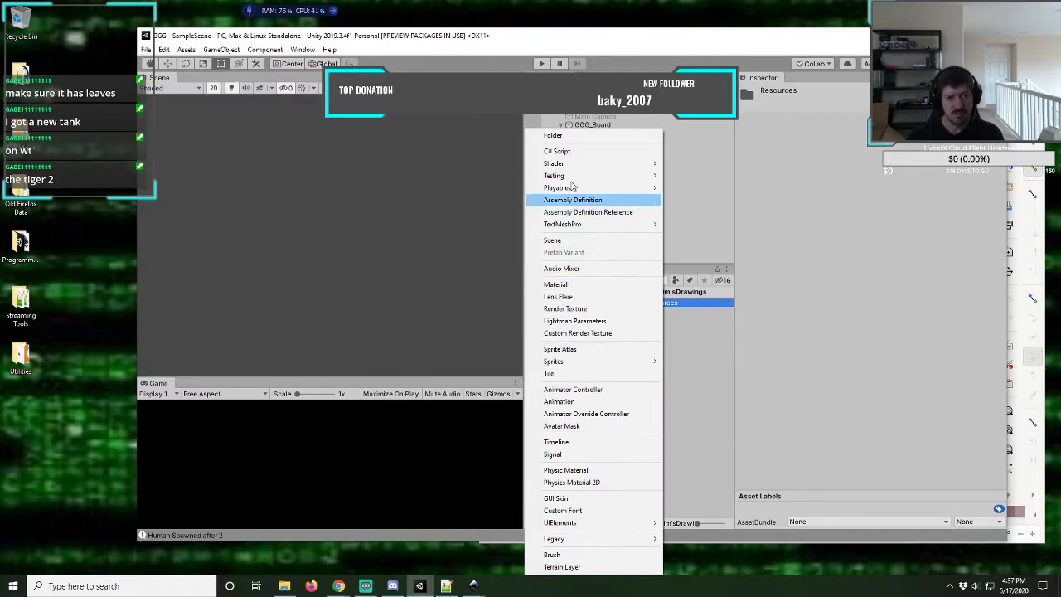
pyautogui.click(574, 137)
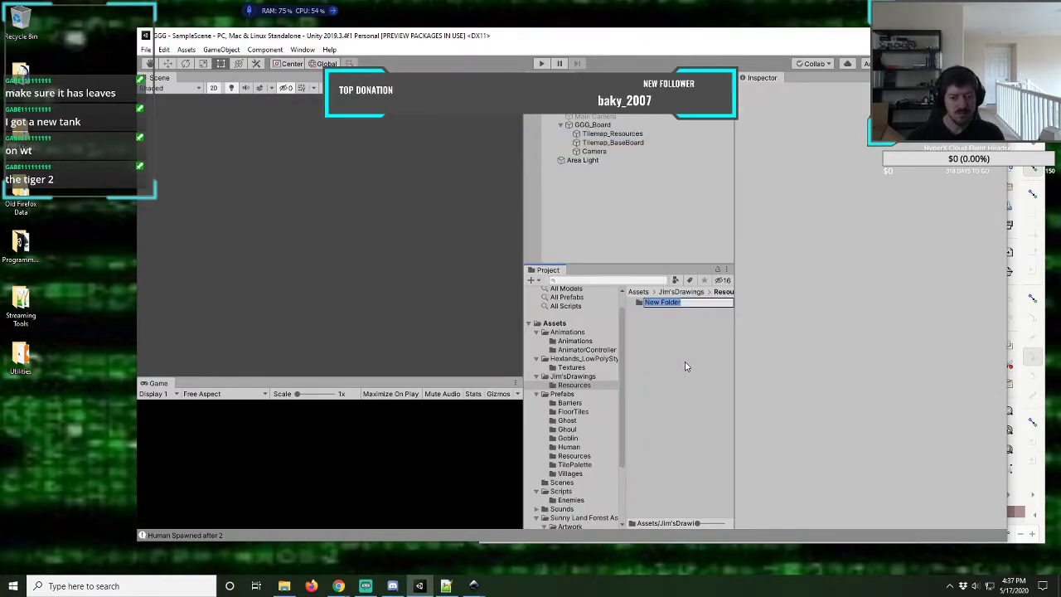
pyautogui.write('Hu')
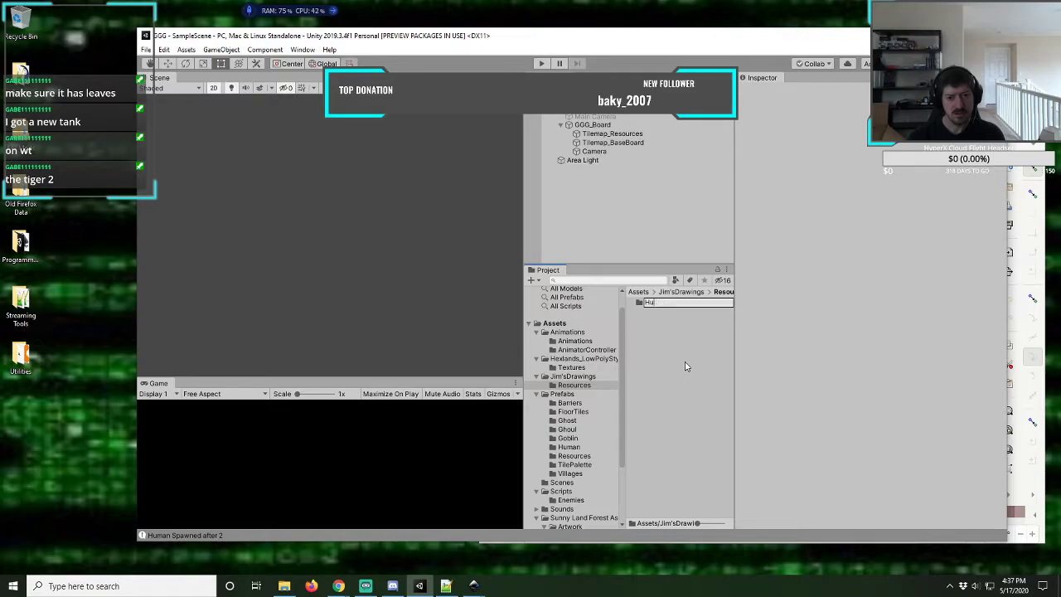
pyautogui.press('Escape')
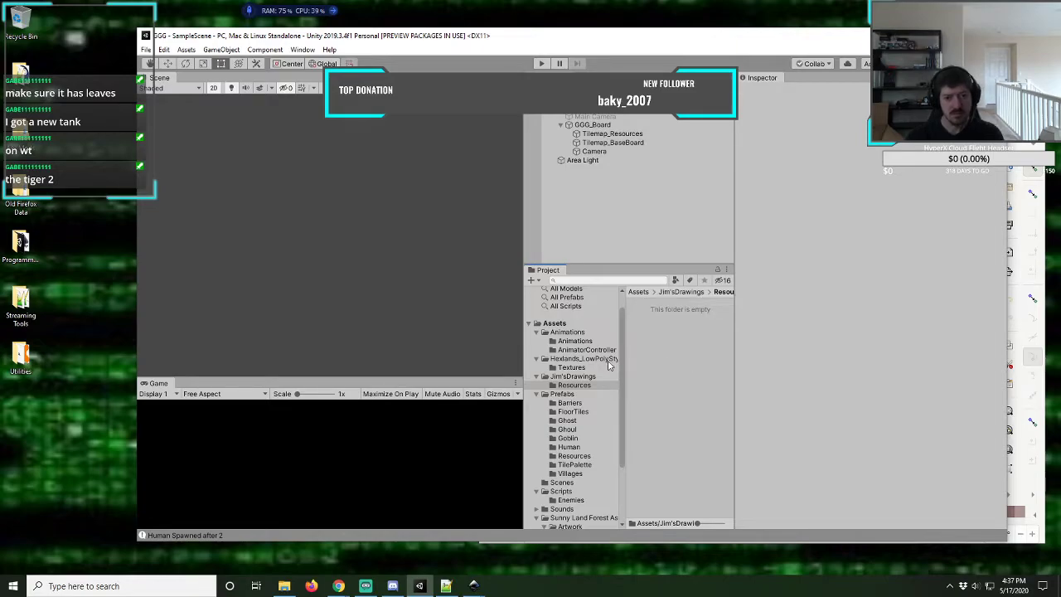
# - Create a subfolder named Humans in the drawings folder, alongside Resources
pyautogui.click(572, 377)
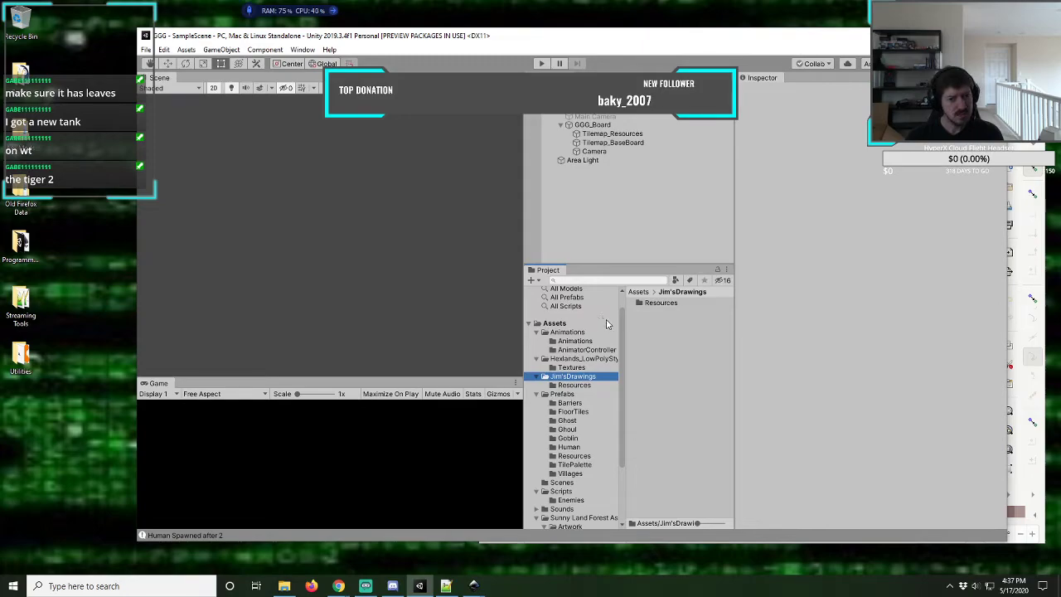
pyautogui.click(533, 281)
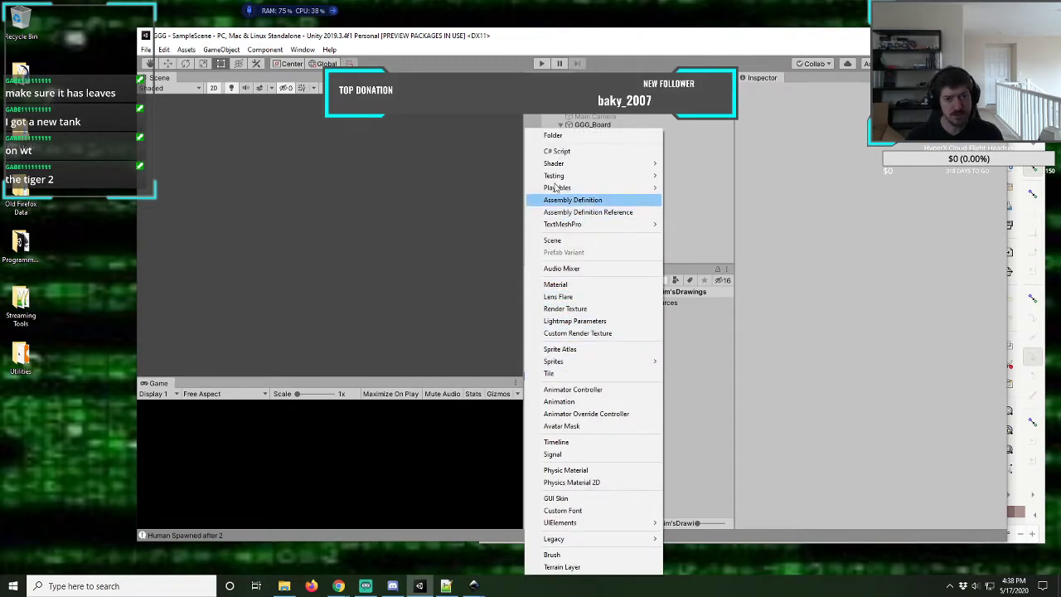
pyautogui.click(543, 135)
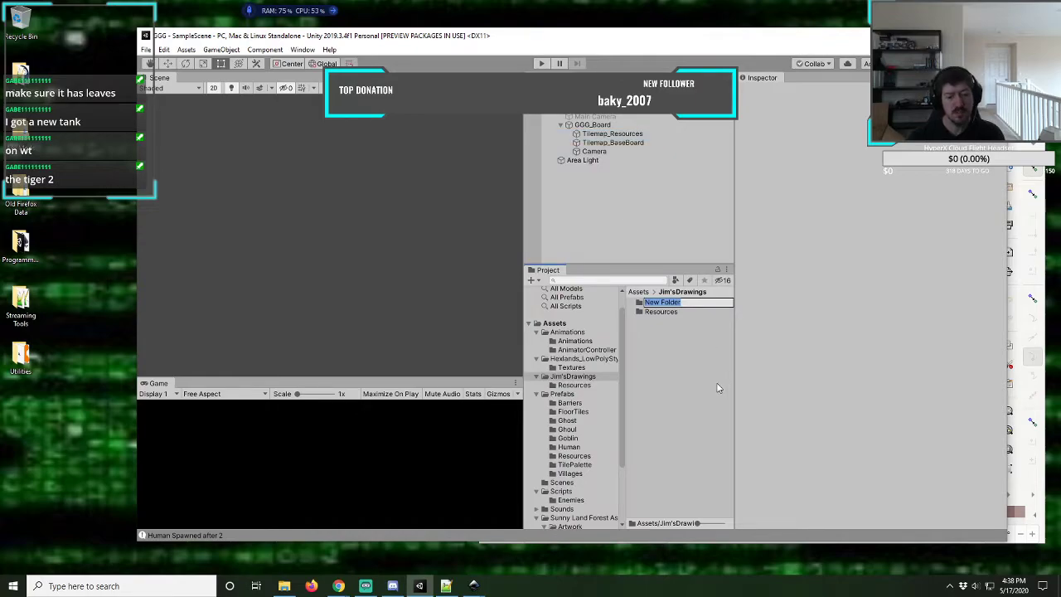
pyautogui.write('Humans')
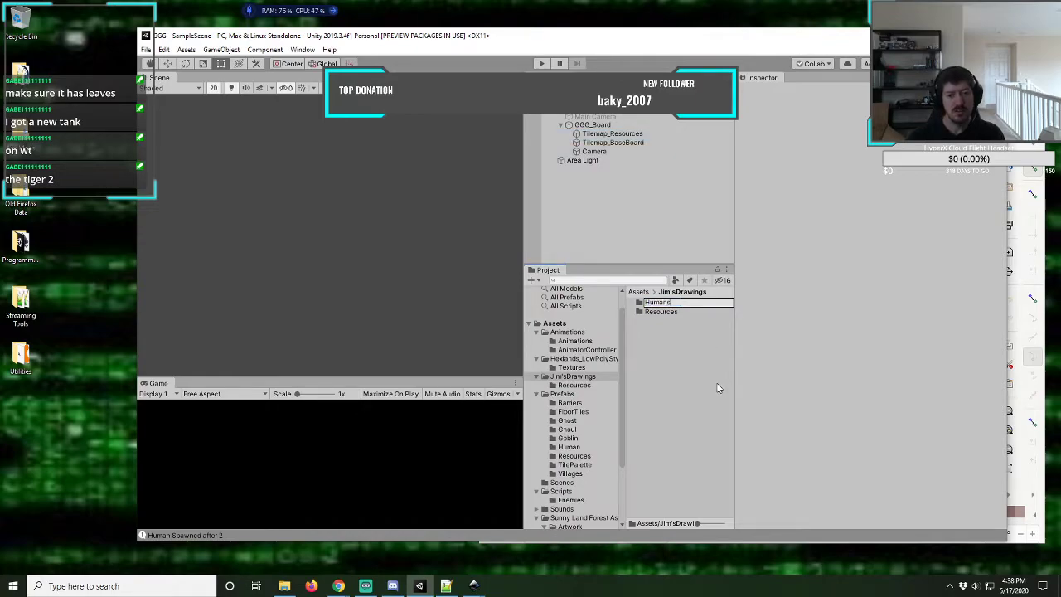
pyautogui.press('Return')
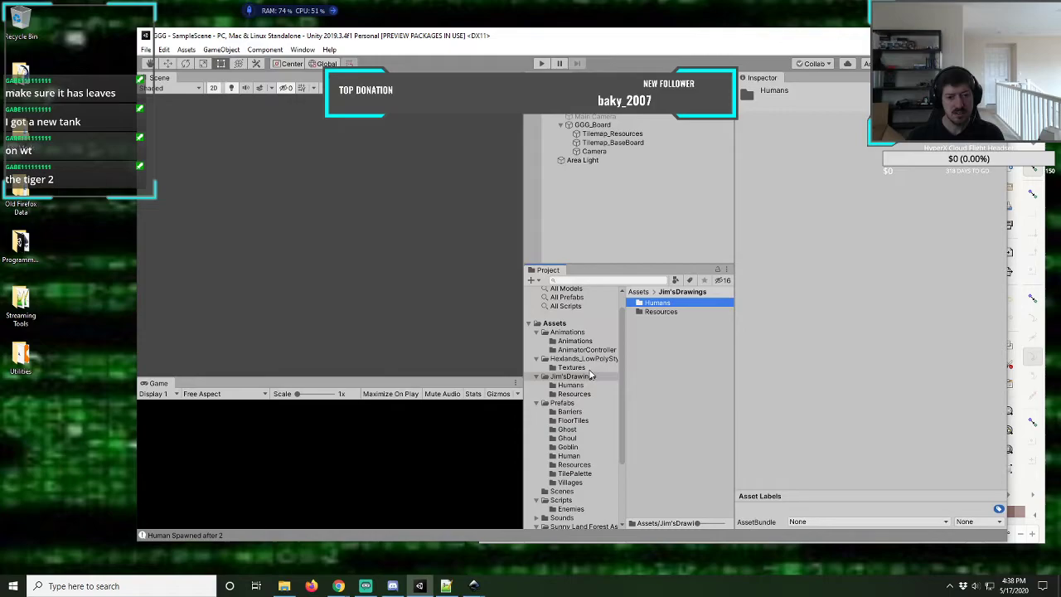
pyautogui.click(531, 282)
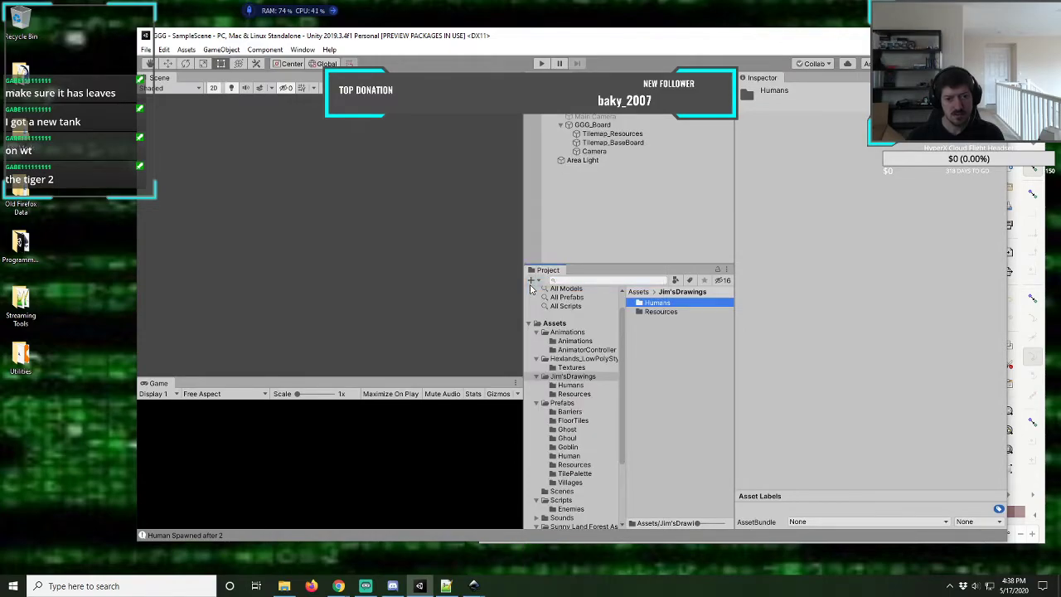
pyautogui.click(530, 280)
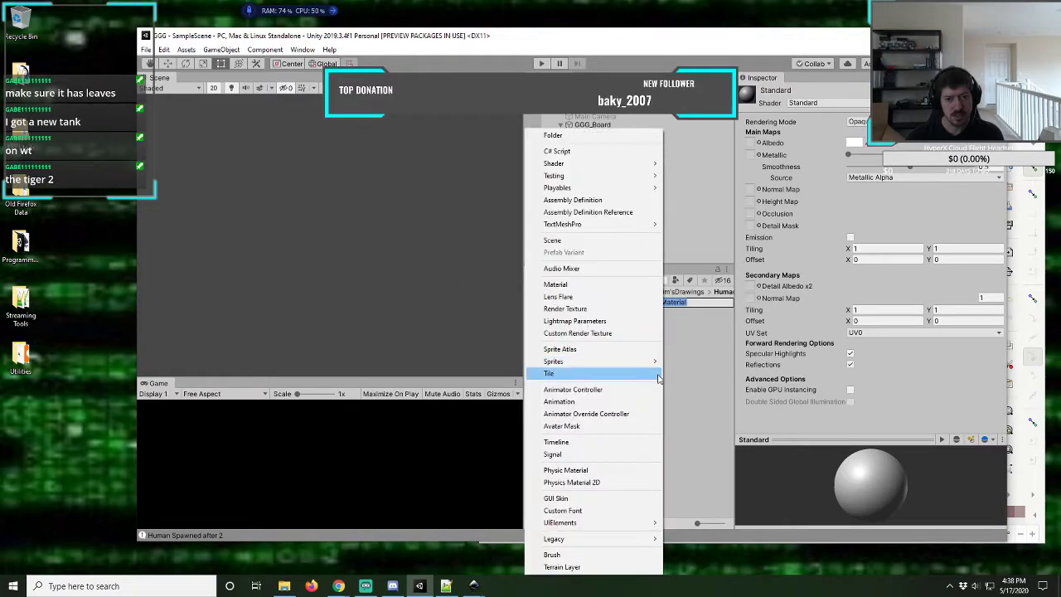
pyautogui.moveTo(653, 361)
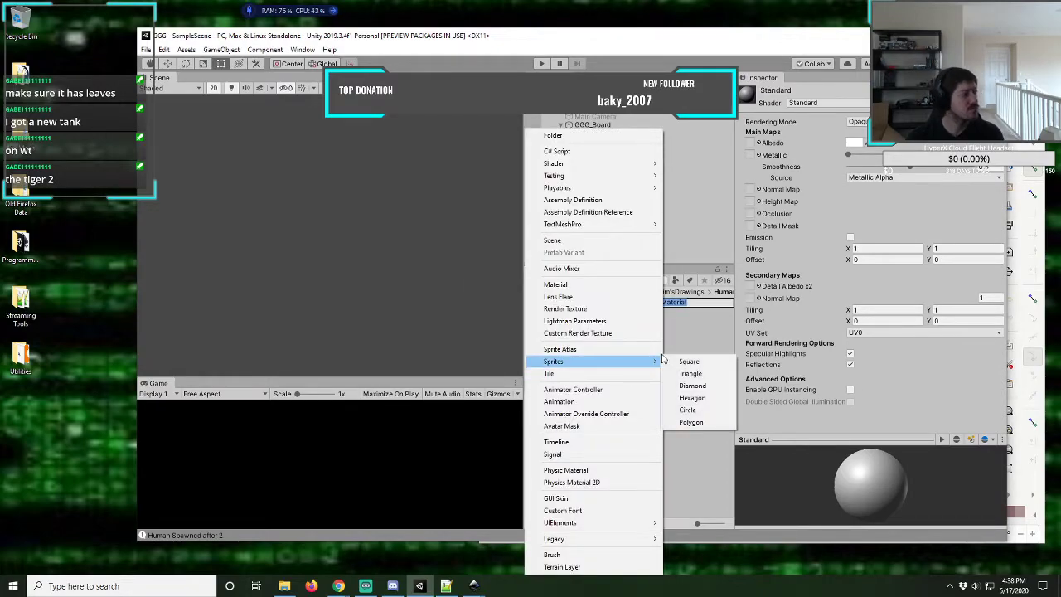
pyautogui.click(681, 343)
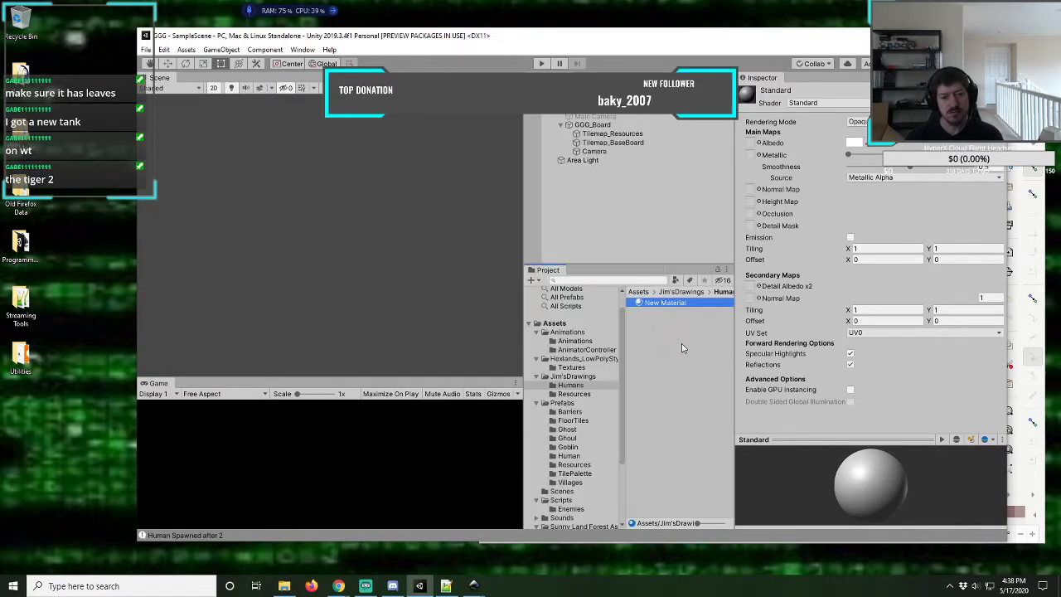
pyautogui.rightClick(651, 307)
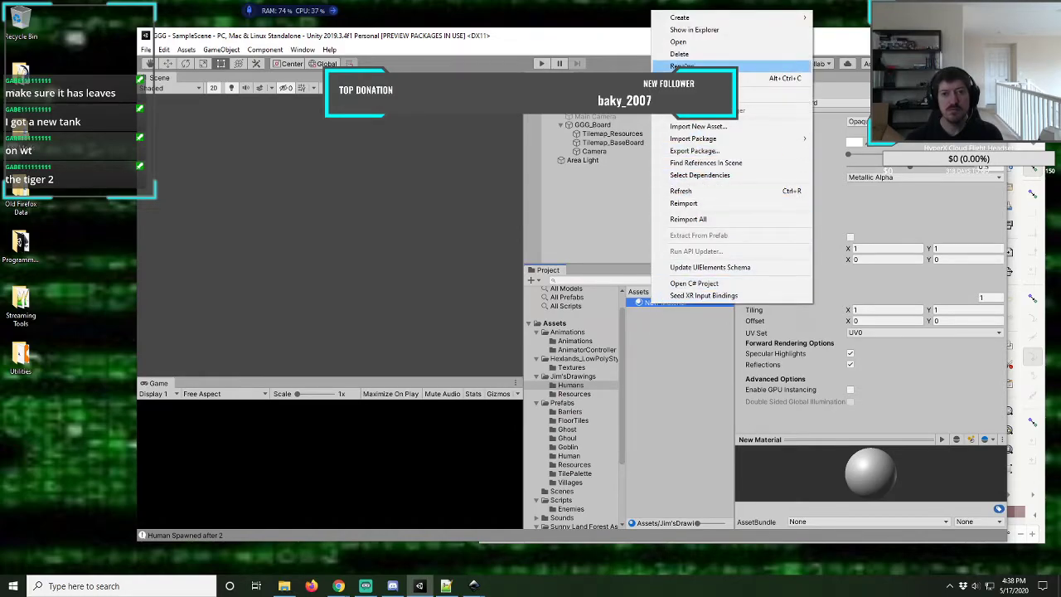
pyautogui.click(683, 55)
pyautogui.click(604, 313)
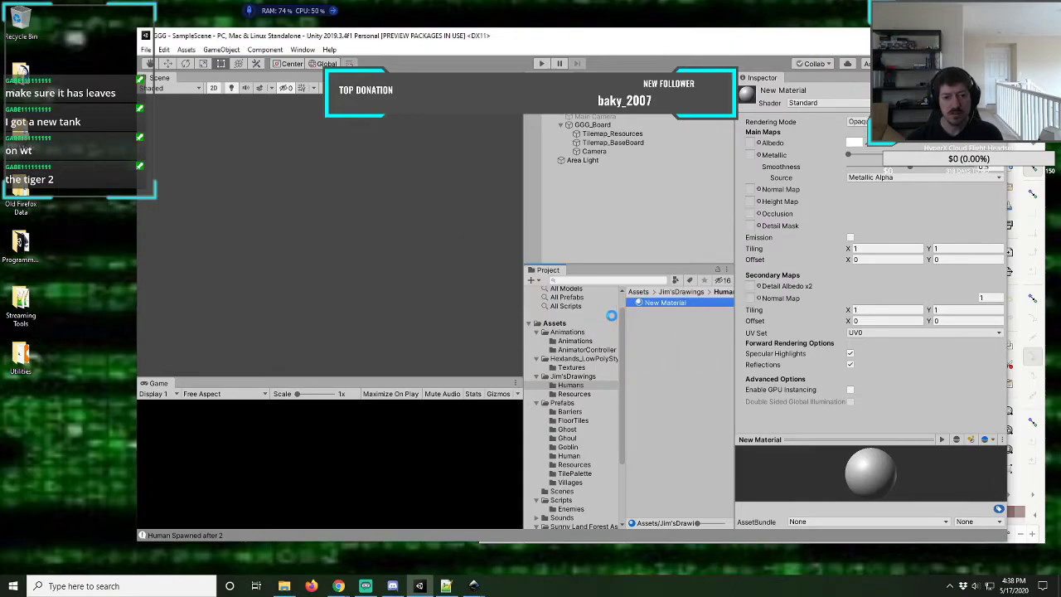
# - Create a subfolder named Ghouls in the drawings folder, alongside Humans and Resources
pyautogui.click(552, 377)
pyautogui.click(531, 281)
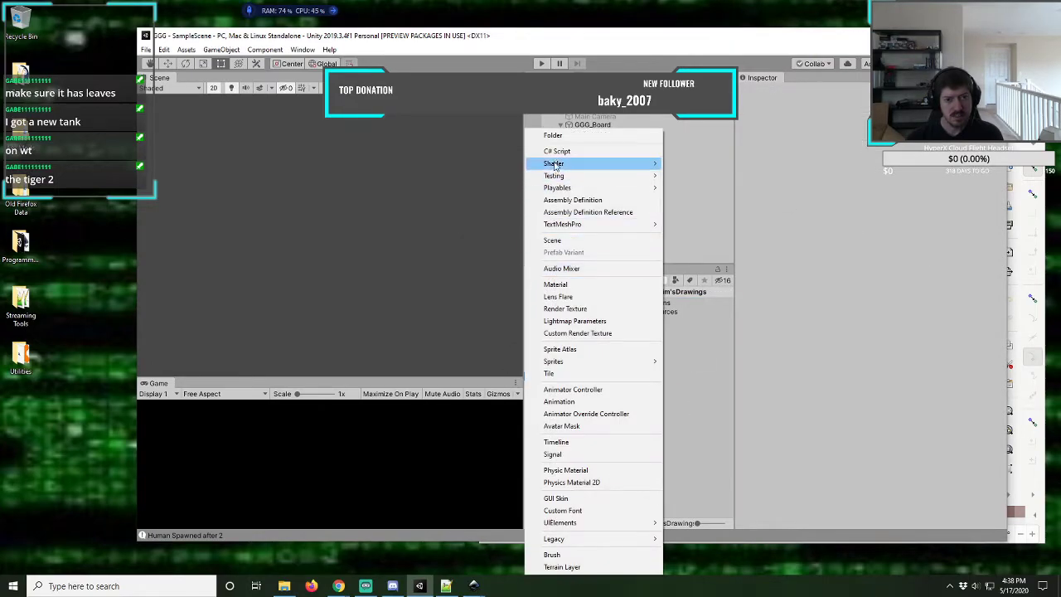
pyautogui.click(543, 135)
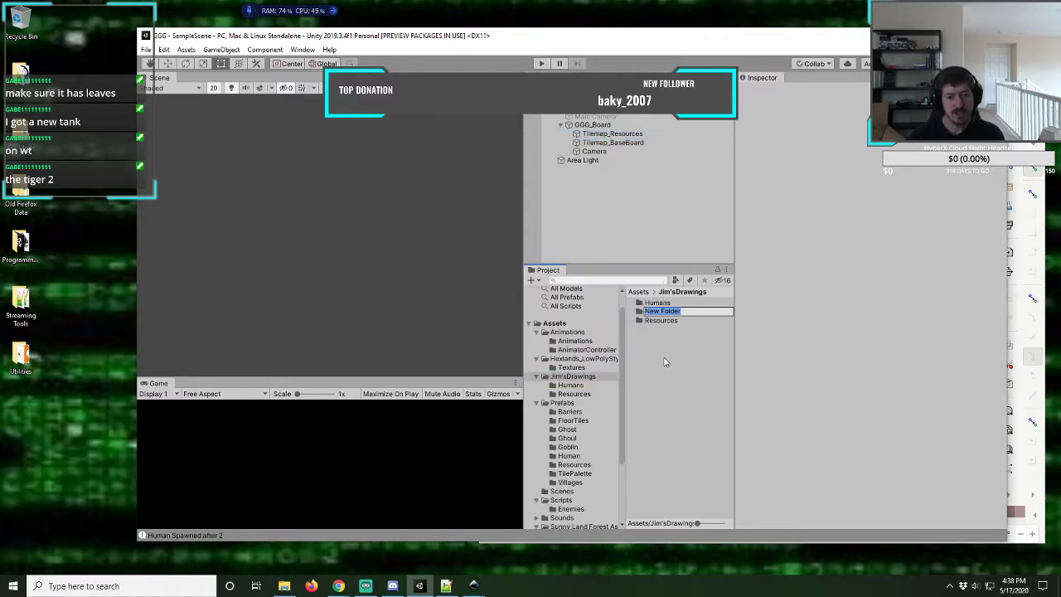
pyautogui.write('Ghouls')
pyautogui.press('Return')
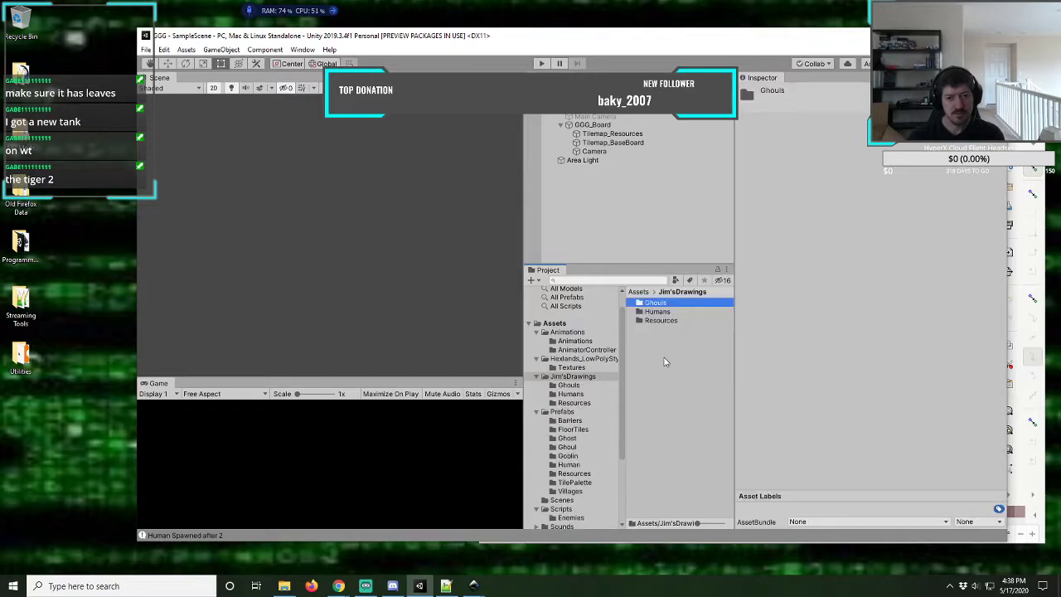
# - Create a subfolder named Ghosts directly inside the drawings folder
pyautogui.click(575, 376)
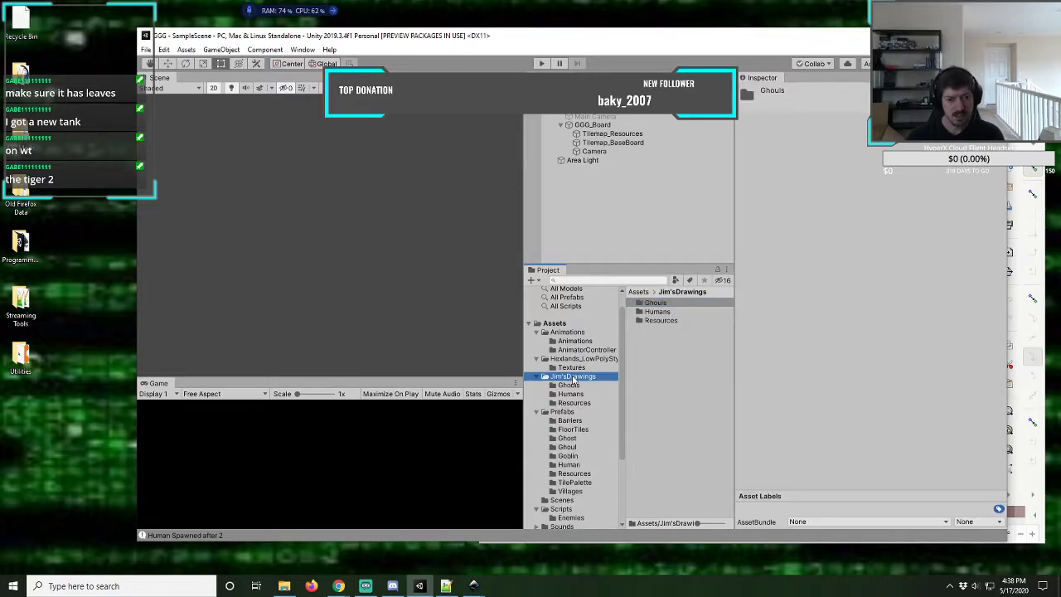
pyautogui.click(531, 281)
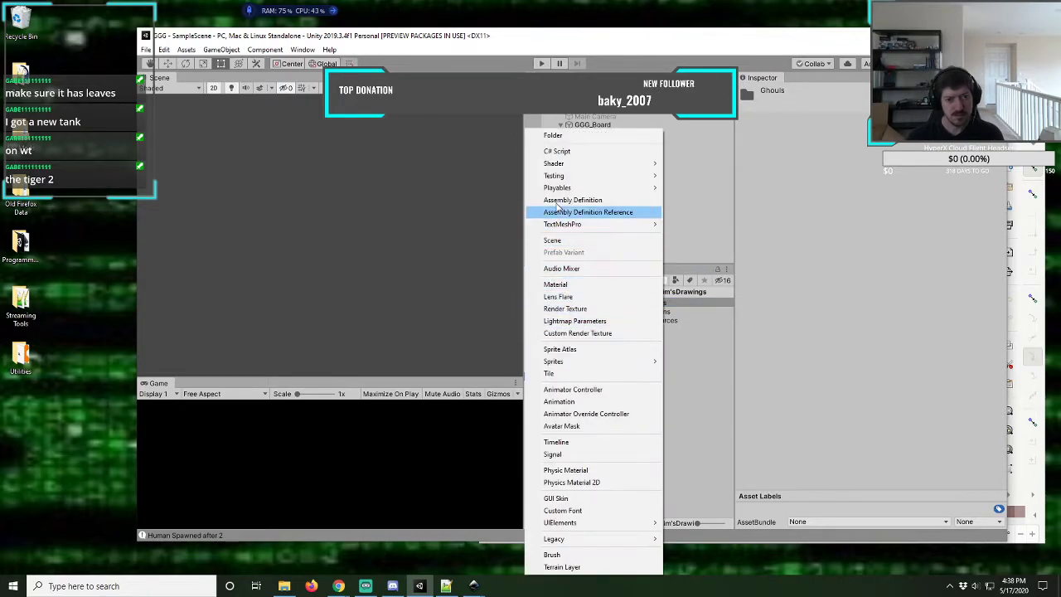
pyautogui.click(547, 135)
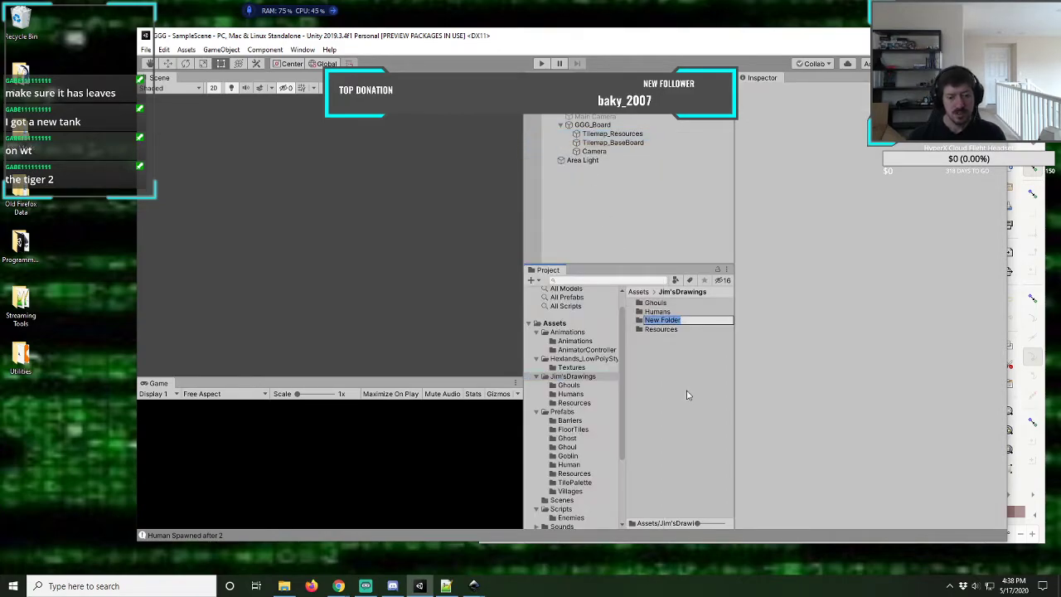
pyautogui.write('Ghost')
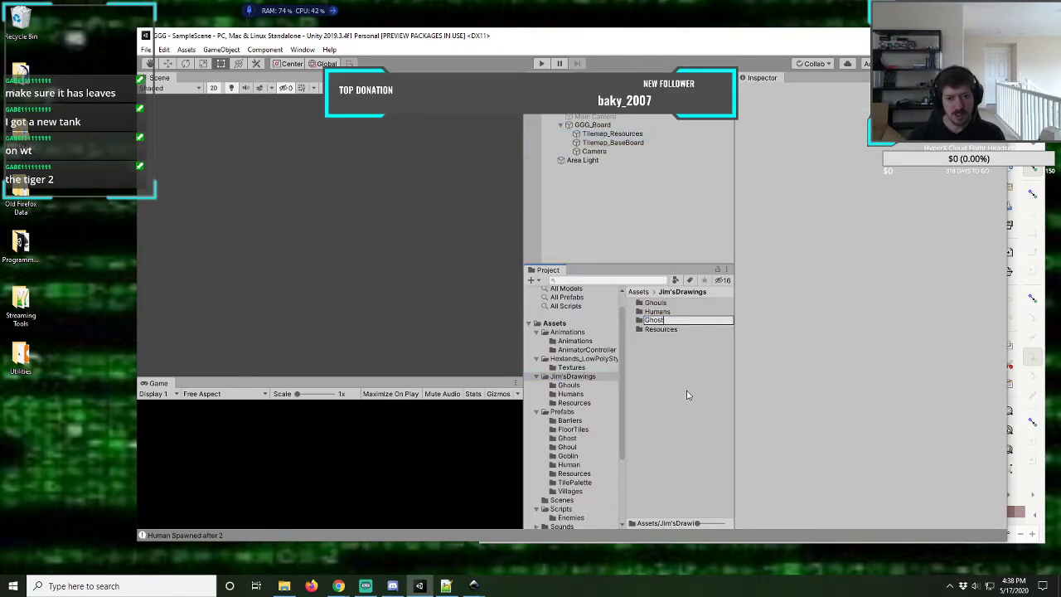
pyautogui.write('s')
pyautogui.press('Return')
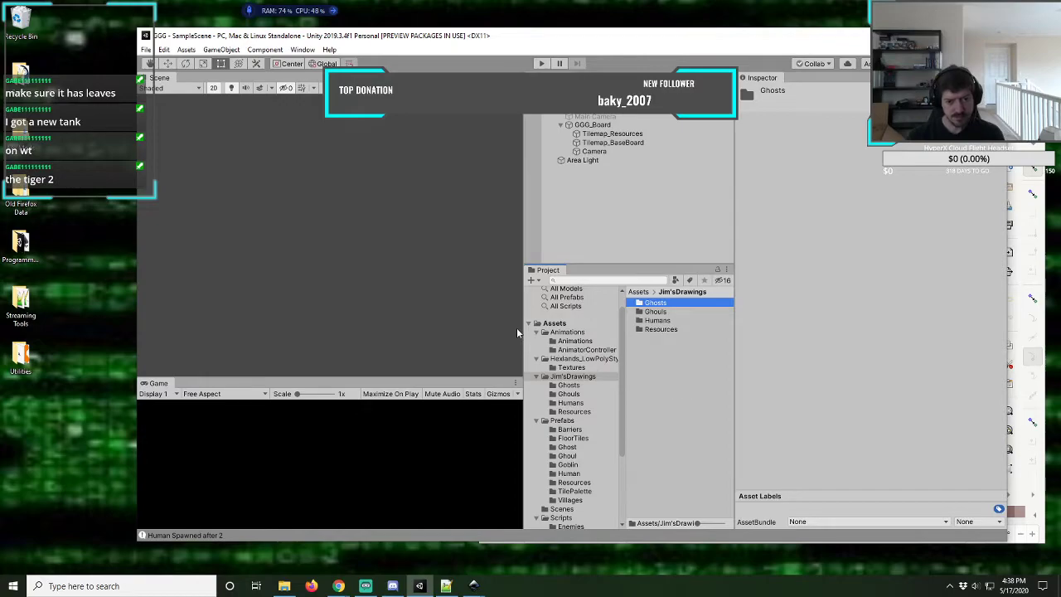
# - Create a subfolder named Goblins in the drawings folder, beside Ghosts and Ghouls
pyautogui.click(560, 378)
pyautogui.click(531, 280)
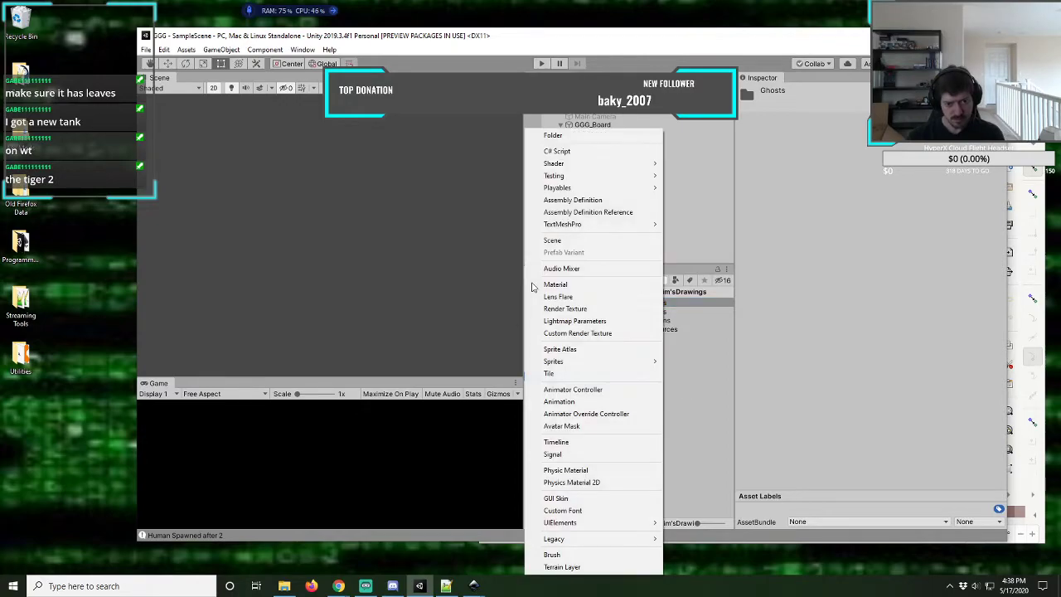
pyautogui.click(552, 135)
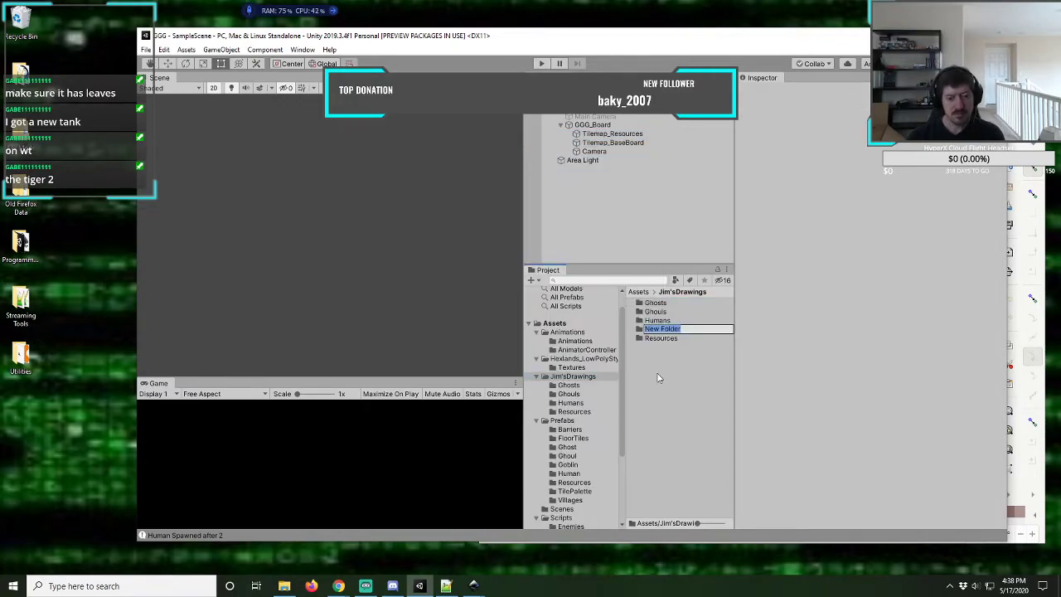
pyautogui.write('Goblins')
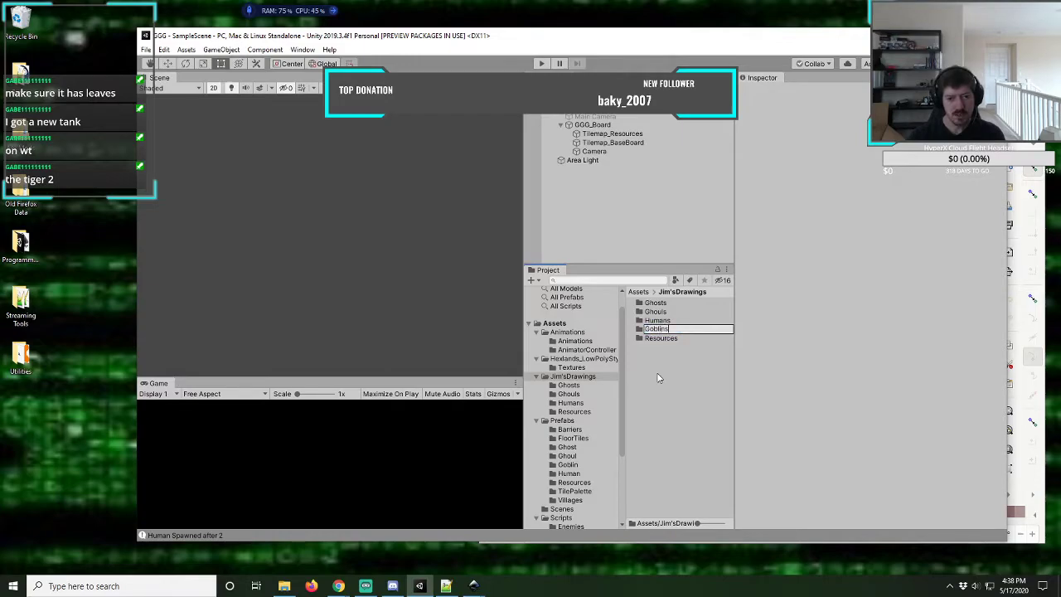
pyautogui.press('Return')
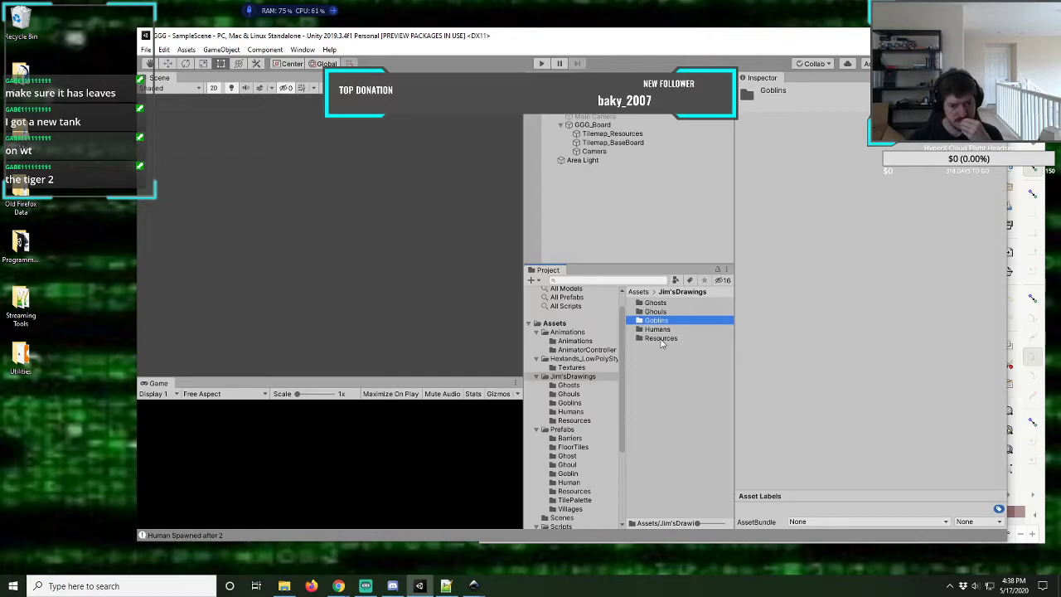
# - Create a folder named Trees inside the Resources subfolder of the drawings folder
pyautogui.click(661, 340)
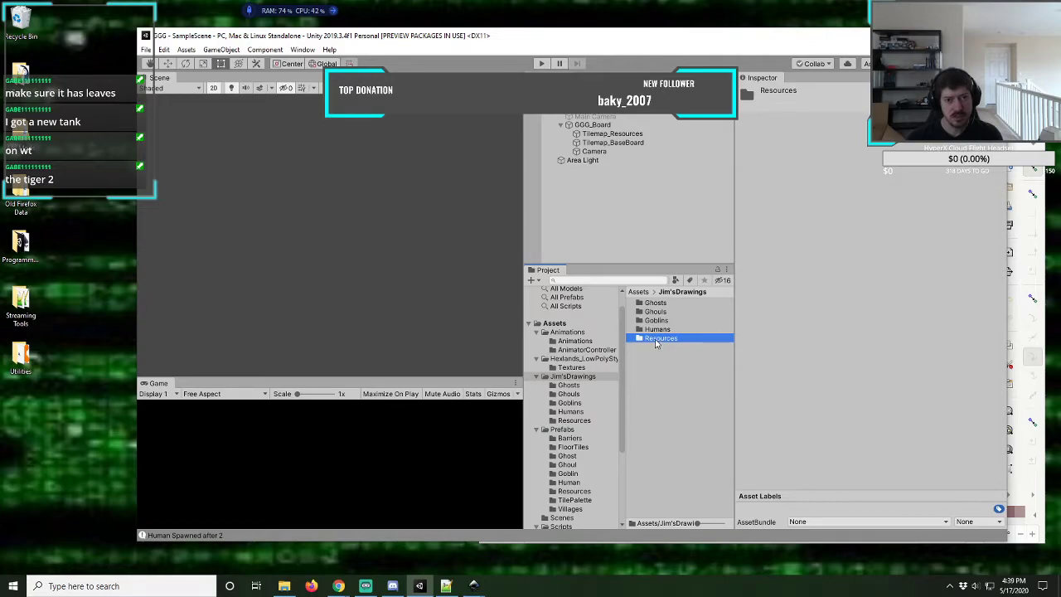
pyautogui.click(532, 281)
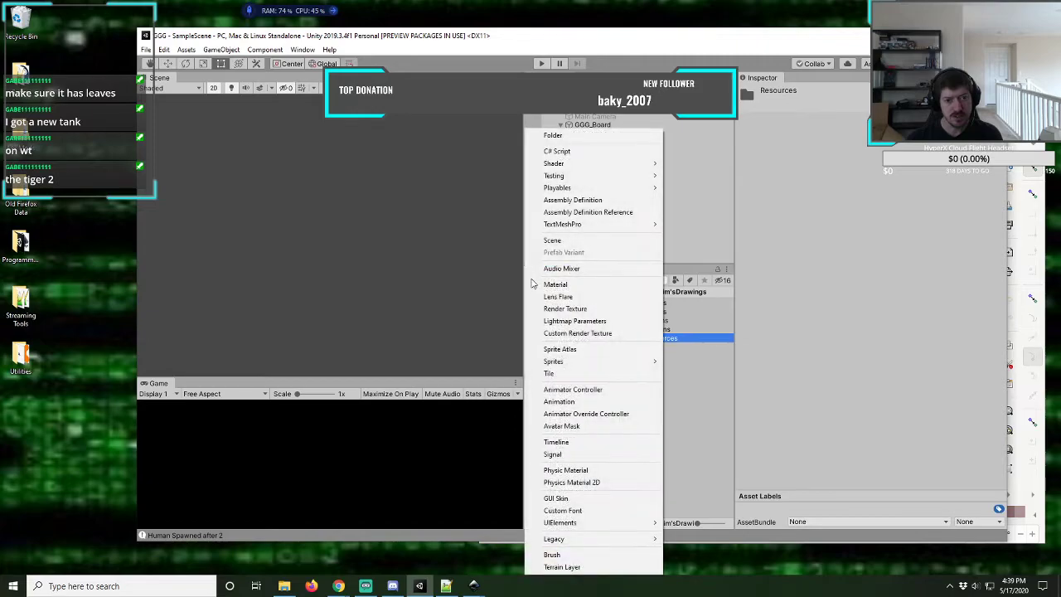
pyautogui.click(553, 135)
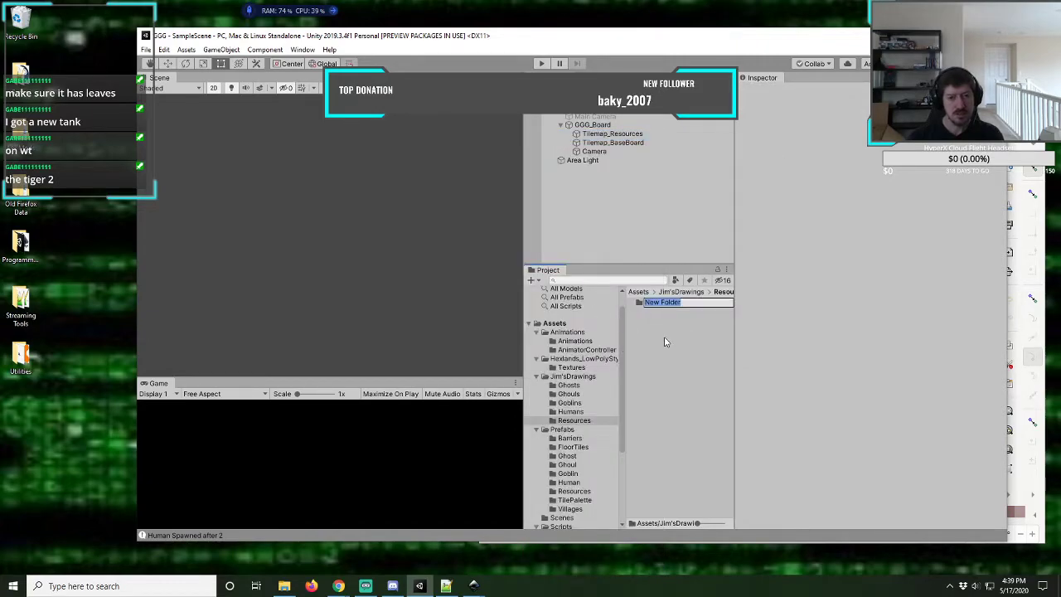
pyautogui.write('Tiee')
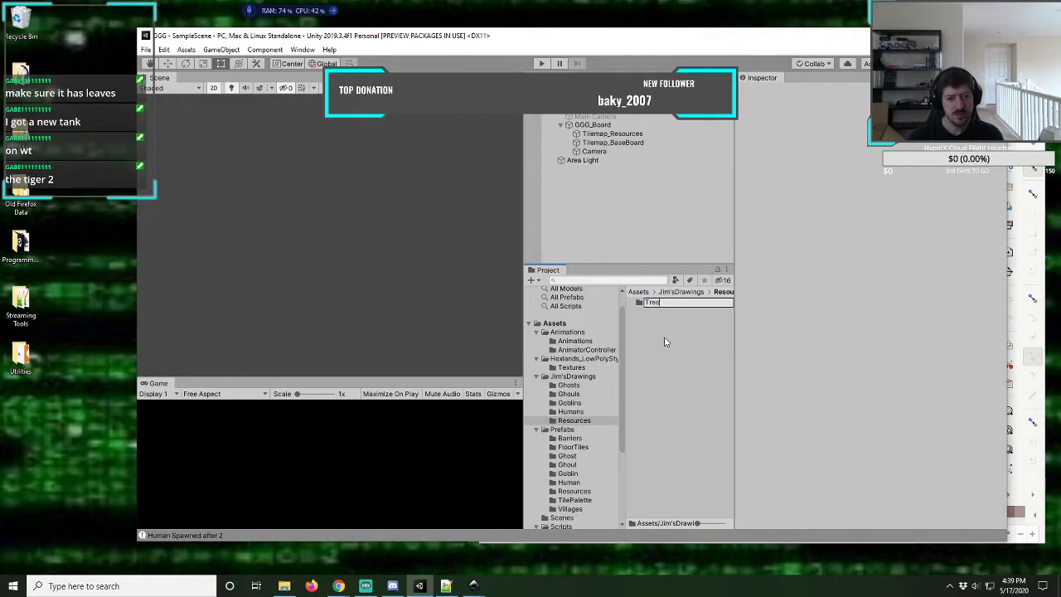
pyautogui.write('s')
pyautogui.press('Return')
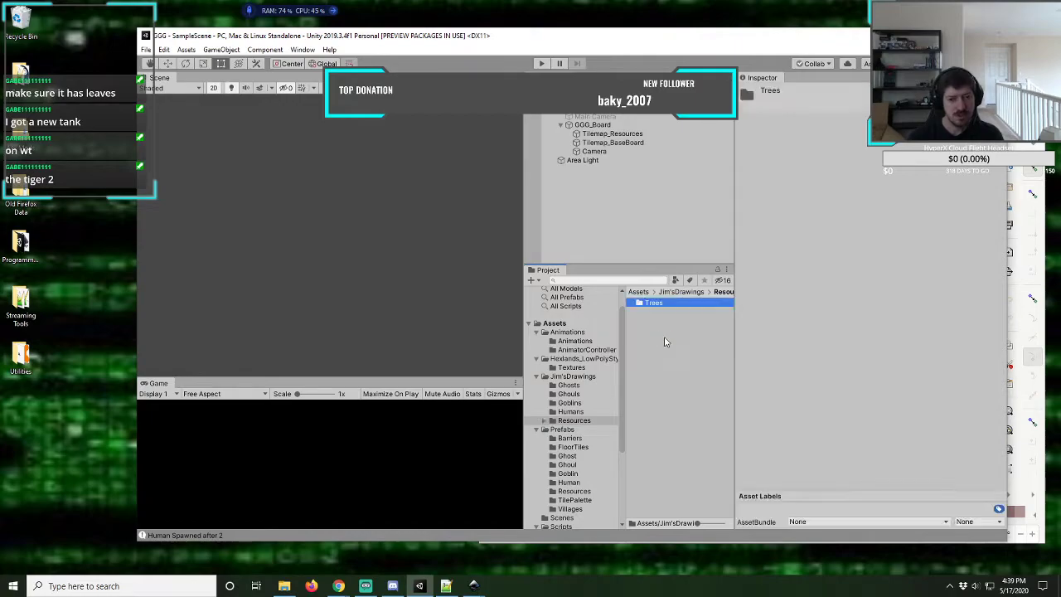
# - Consult the resource tile list in GGG Concept.txt in Notepad++, and rename the Trees folder in Unity as Forest
pyautogui.click(446, 586)
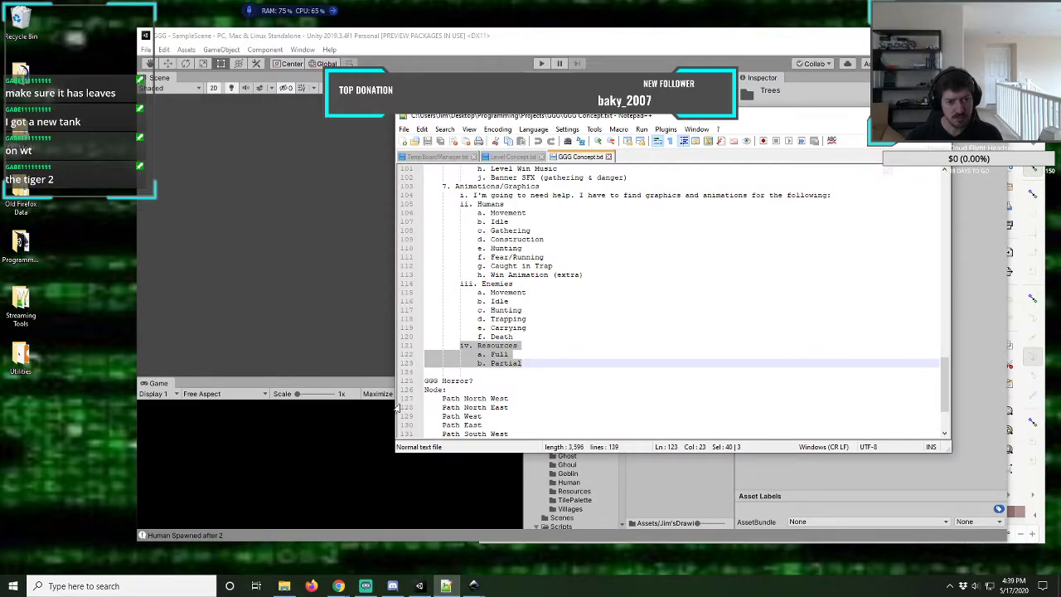
pyautogui.scroll(15, 536, 329)
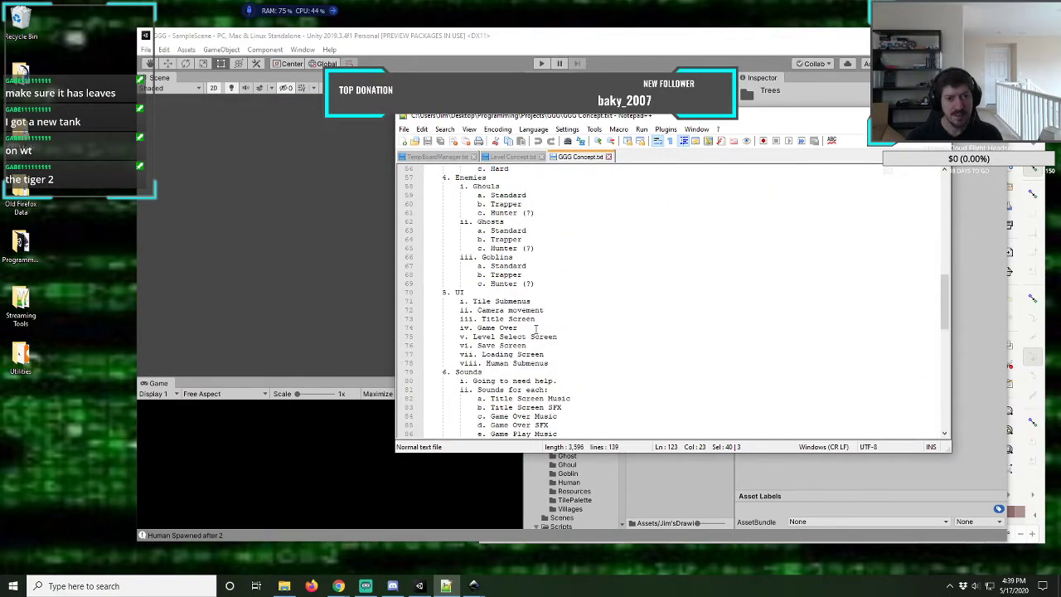
pyautogui.scroll(18, 536, 329)
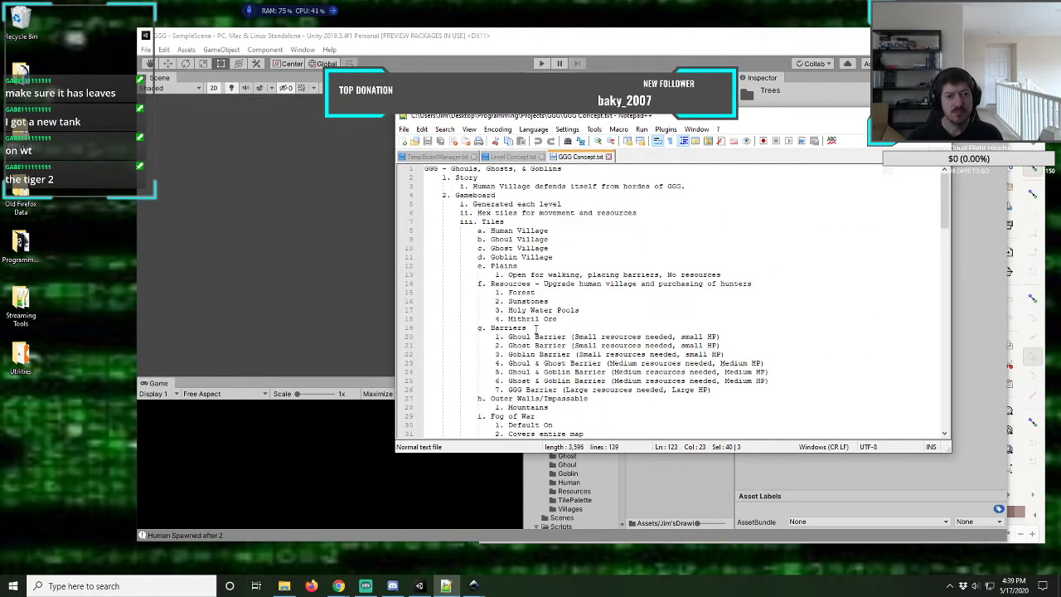
pyautogui.doubleClick(524, 293)
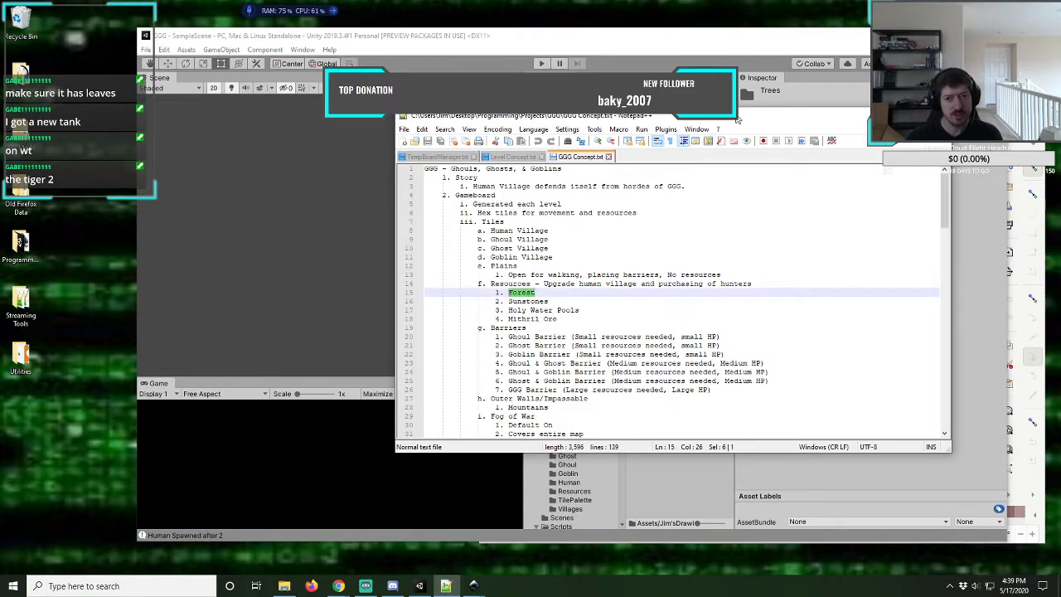
pyautogui.moveTo(737, 120); pyautogui.dragTo(382, 139)
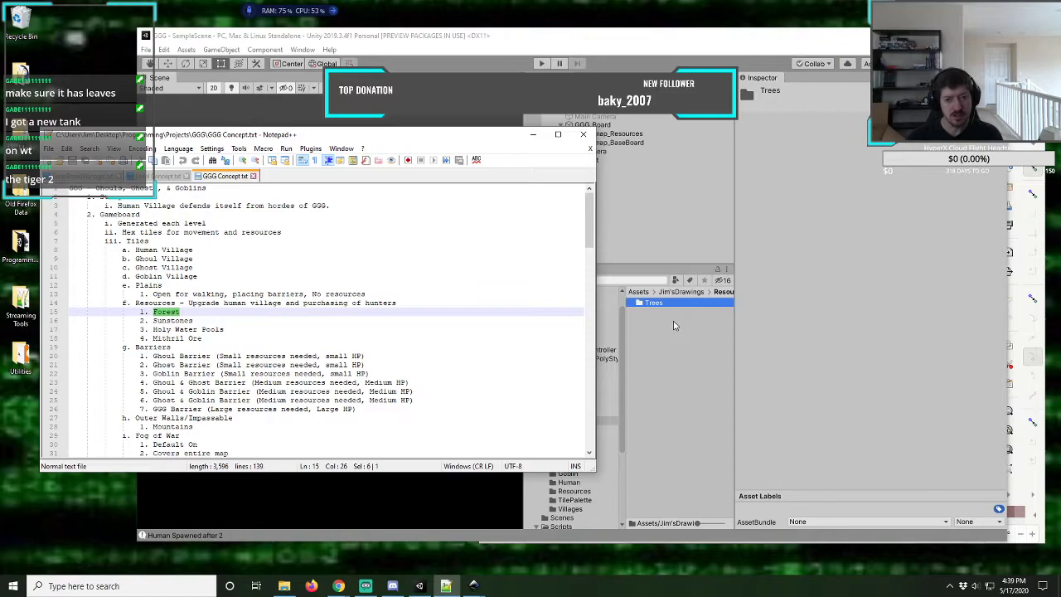
pyautogui.click(659, 309)
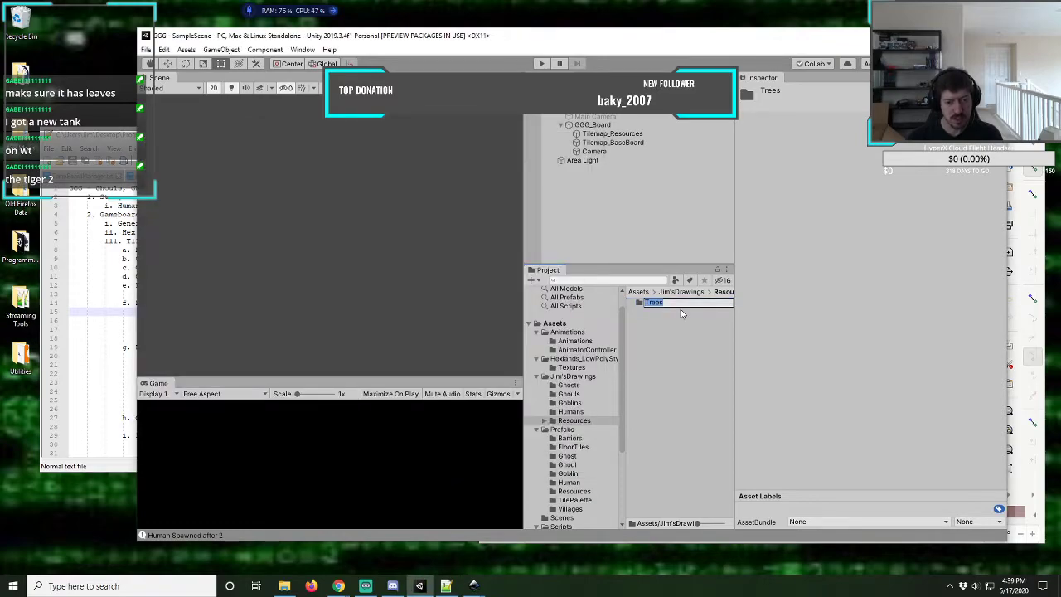
pyautogui.write('Fore')
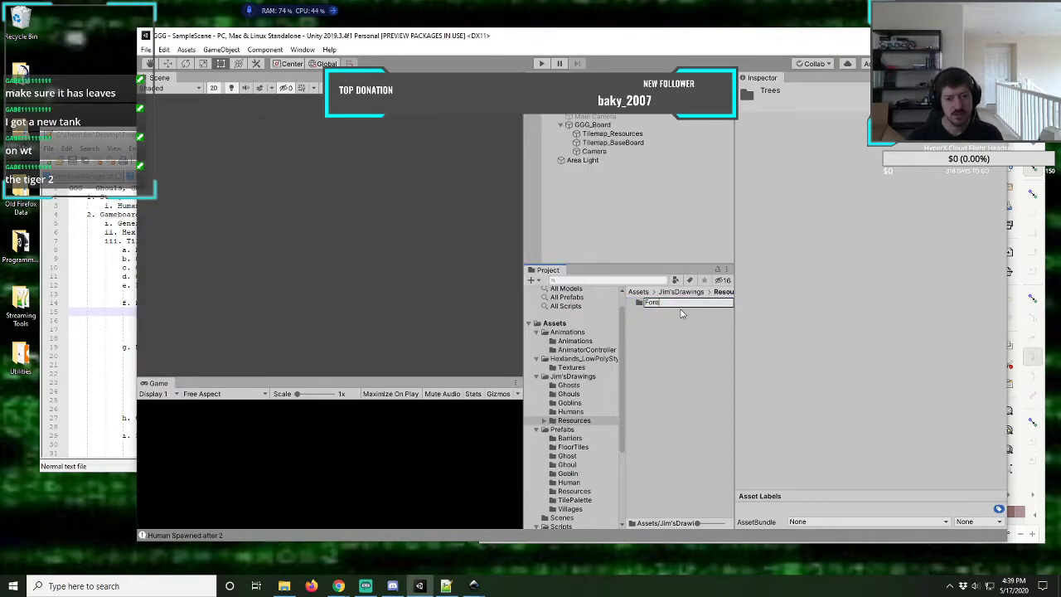
pyautogui.write('st')
pyautogui.press('Return')
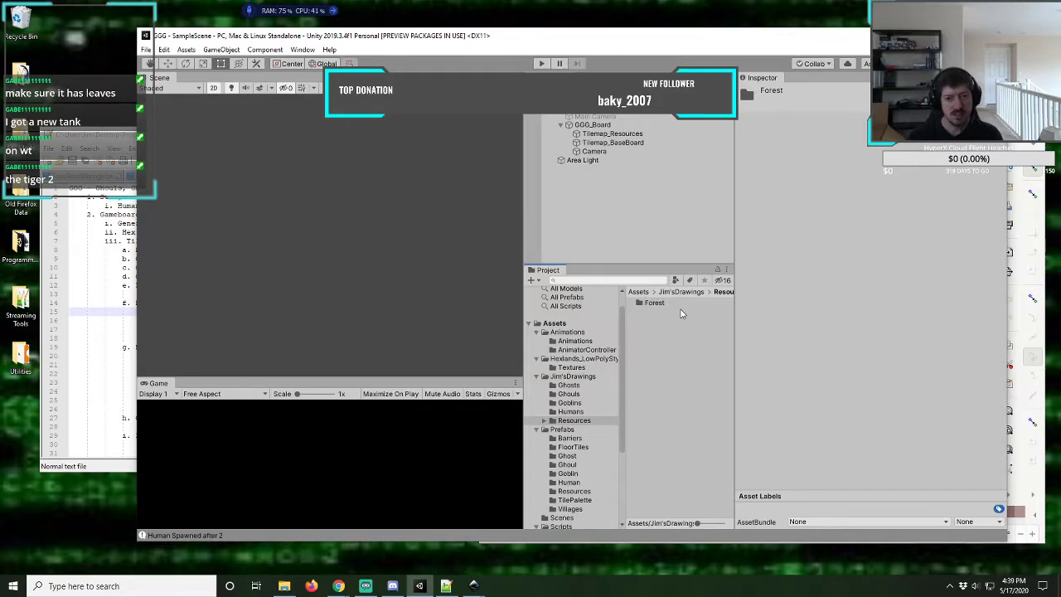
# - Create a folder named Sunstones inside the Resources subfolder of the drawings folder, beside Forest
pyautogui.click(570, 422)
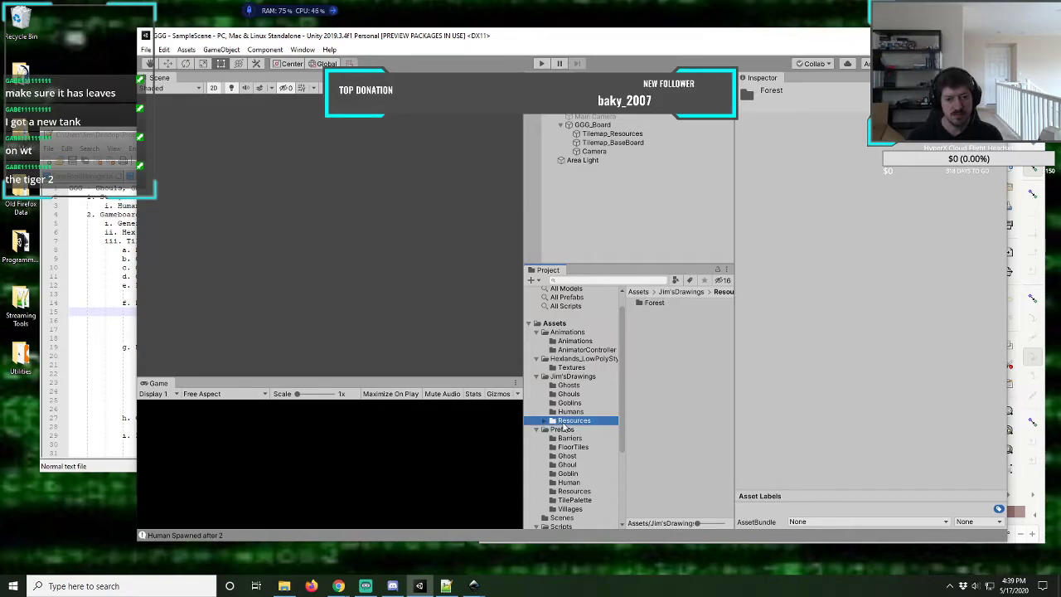
pyautogui.click(531, 281)
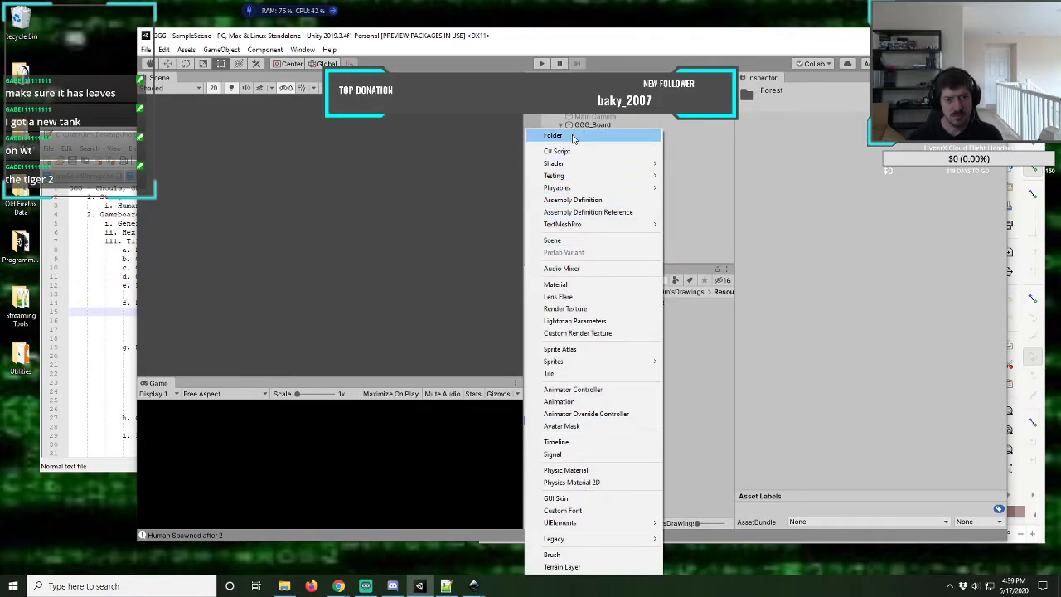
pyautogui.click(572, 138)
pyautogui.moveTo(590, 43); pyautogui.dragTo(693, 43)
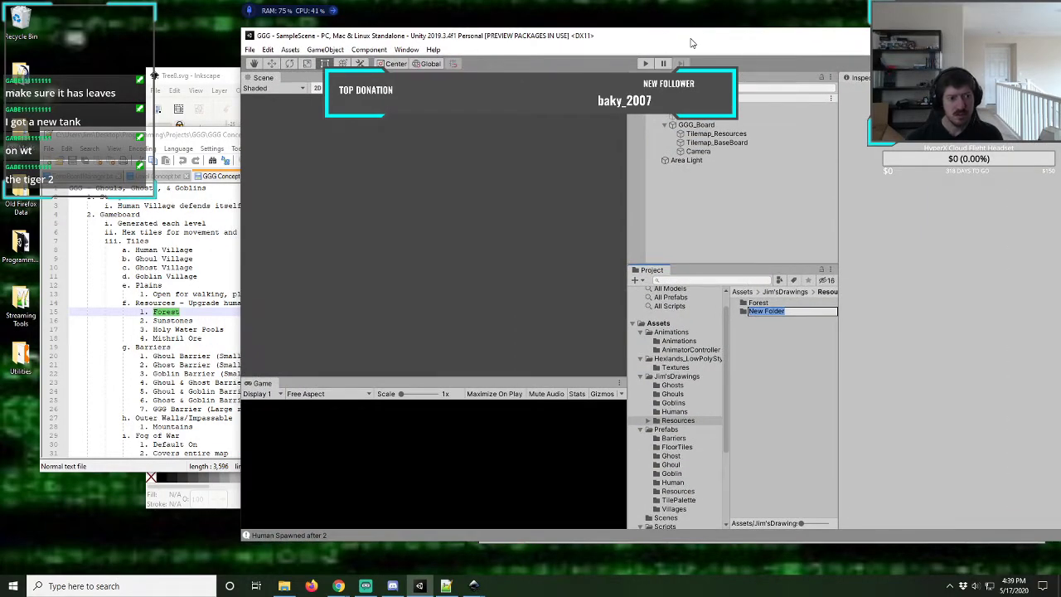
pyautogui.write('Sun')
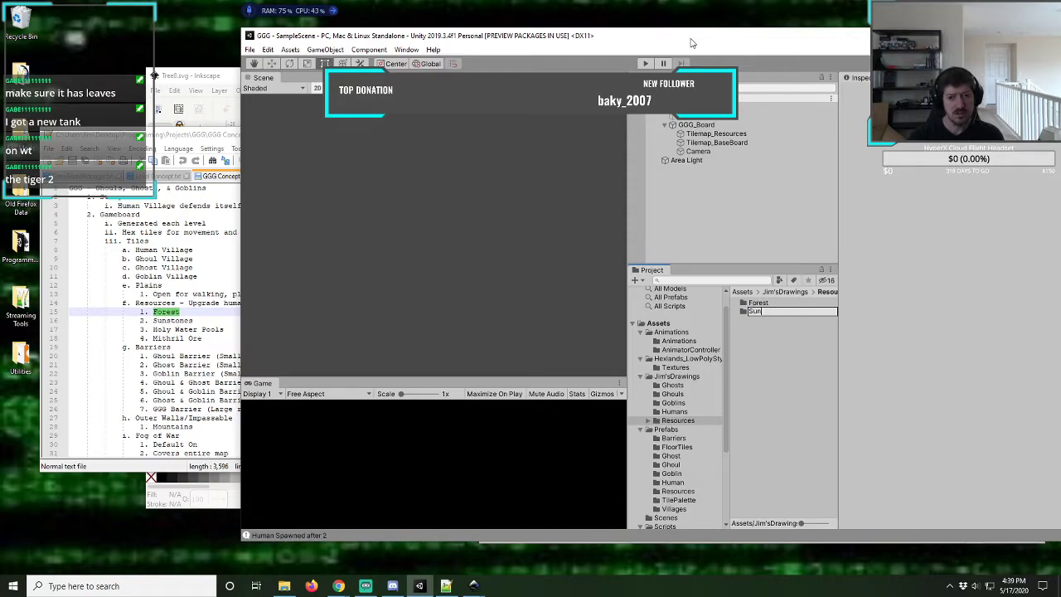
pyautogui.write('stones')
pyautogui.press('Return')
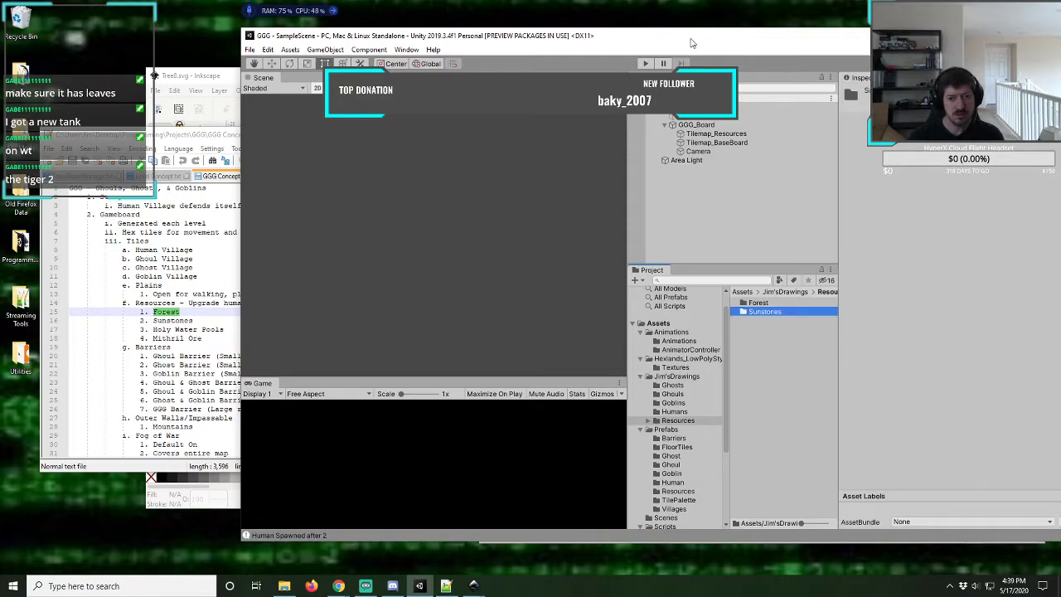
# - Create a folder named HolyPool in the drawings' Resources subfolder, alongside Forest and Sunstones
pyautogui.click(684, 421)
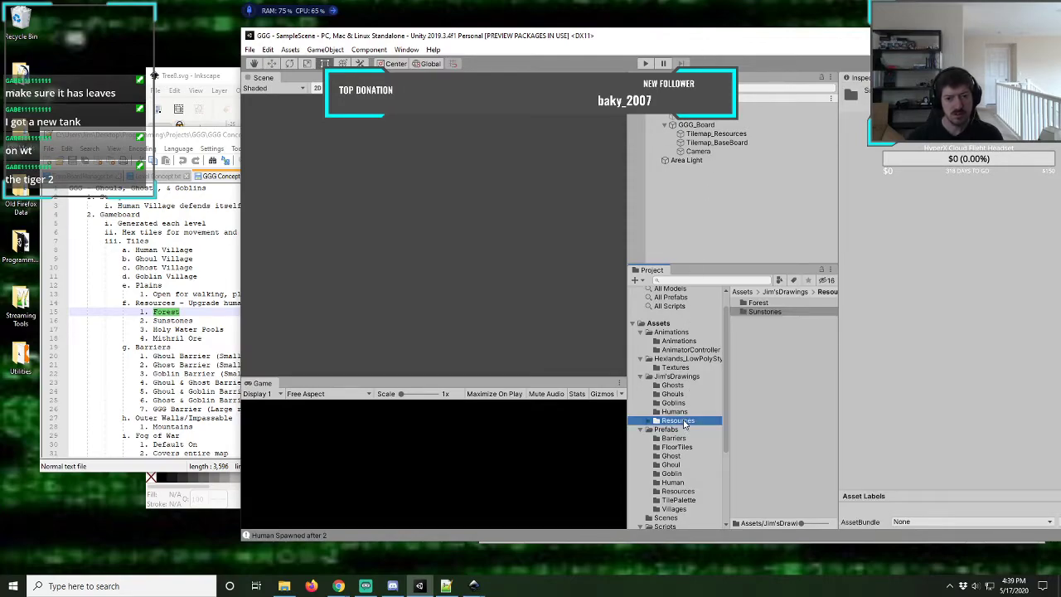
pyautogui.click(637, 283)
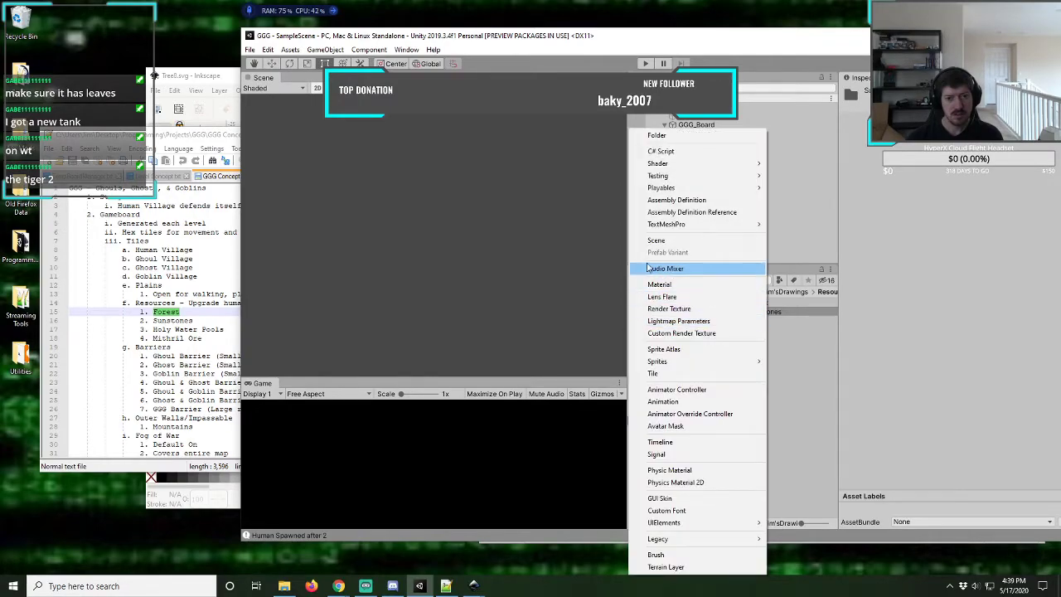
pyautogui.click(663, 137)
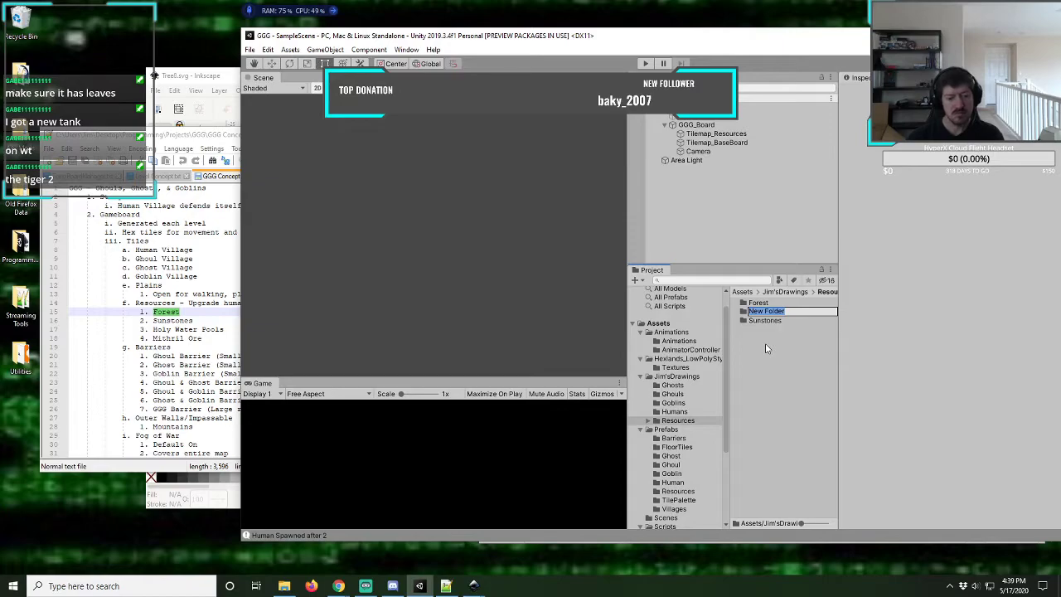
pyautogui.write('HolyPo')
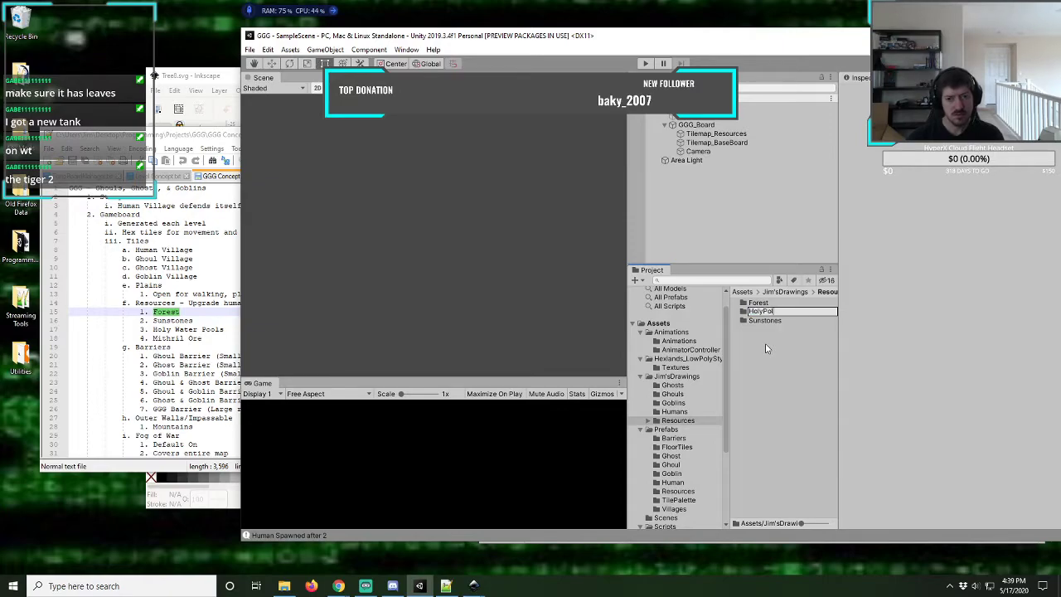
pyautogui.write('ol')
pyautogui.press('Return')
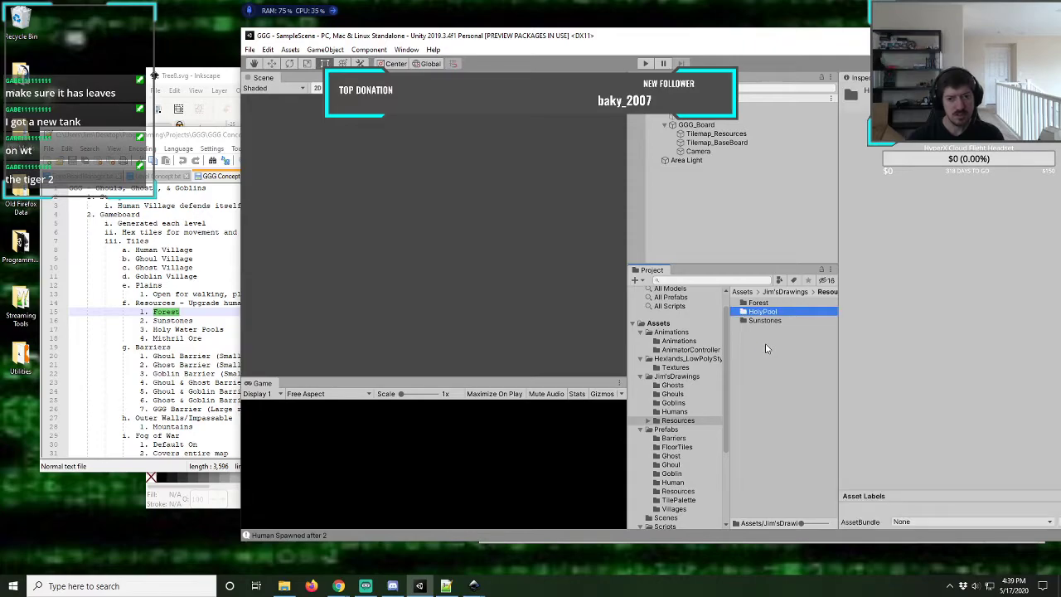
# - Create a folder named MithrilOre for the fourth resource in the drawings' Resources subfolder
pyautogui.click(663, 420)
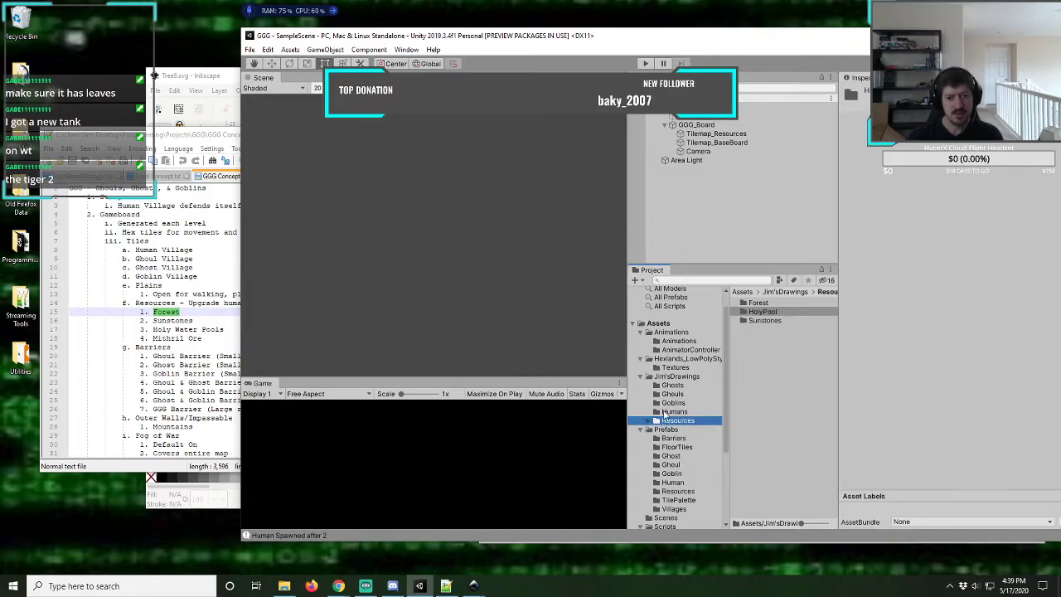
pyautogui.click(639, 281)
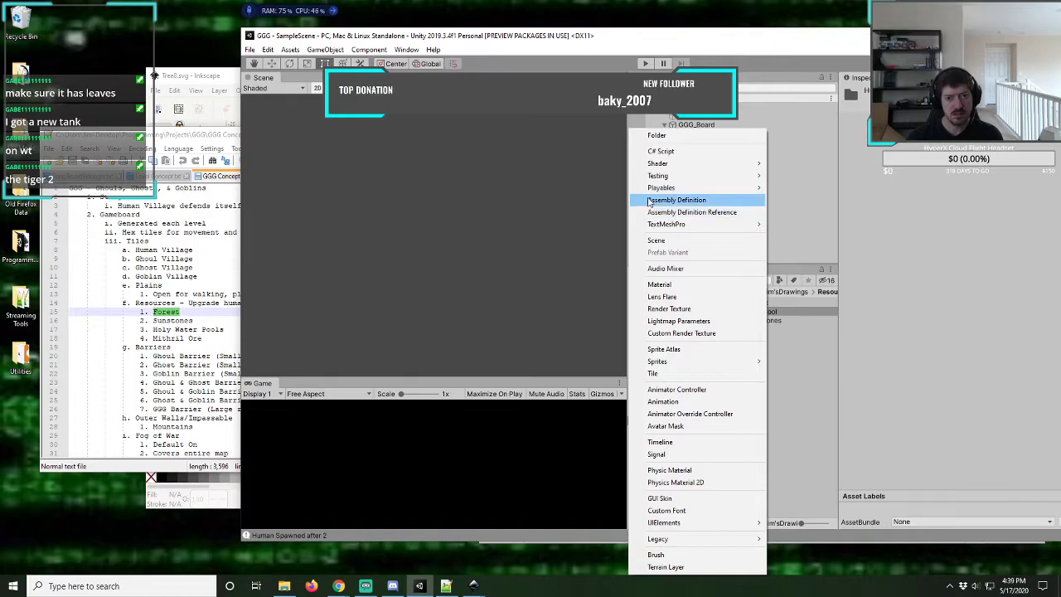
pyautogui.click(656, 135)
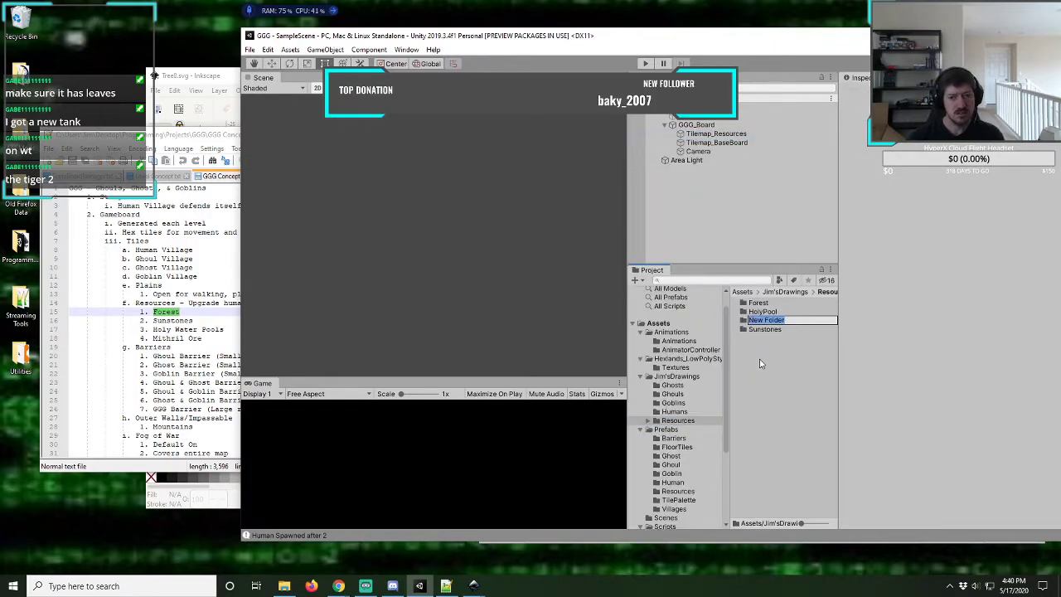
pyautogui.write('MithrilOre')
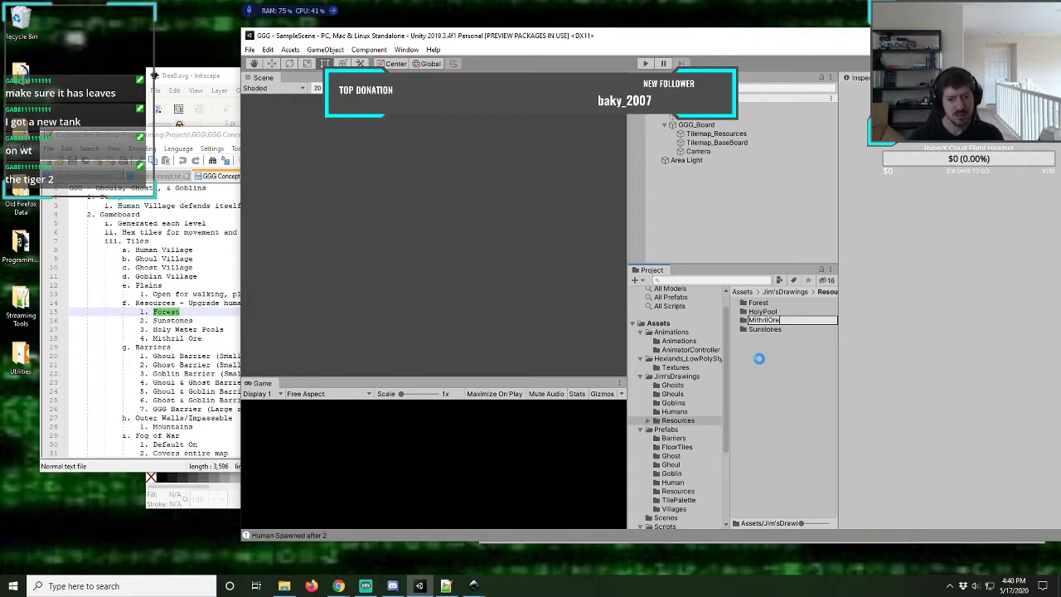
pyautogui.press('Return')
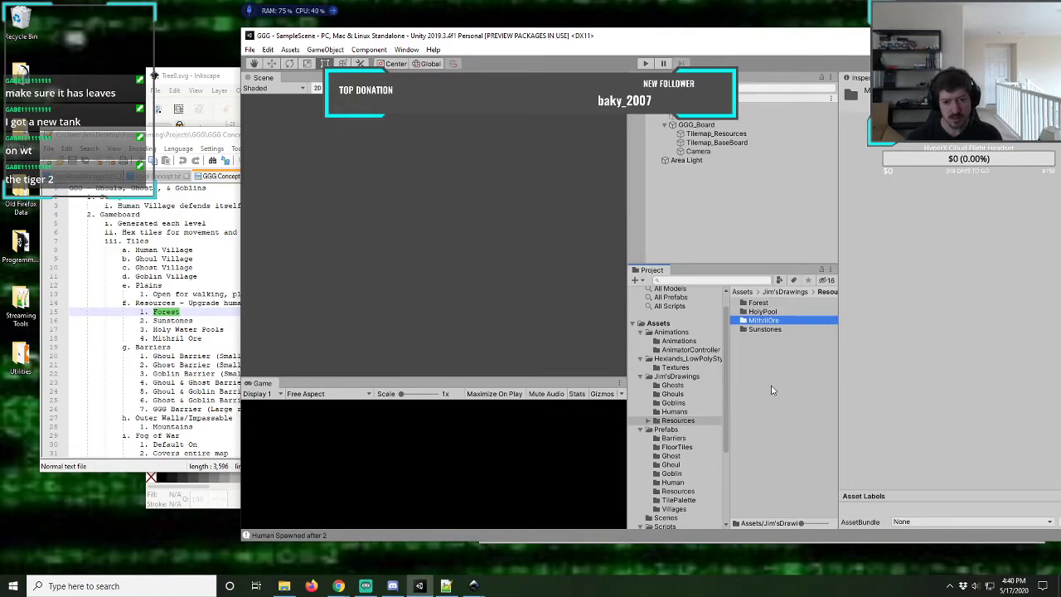
pyautogui.click(757, 303)
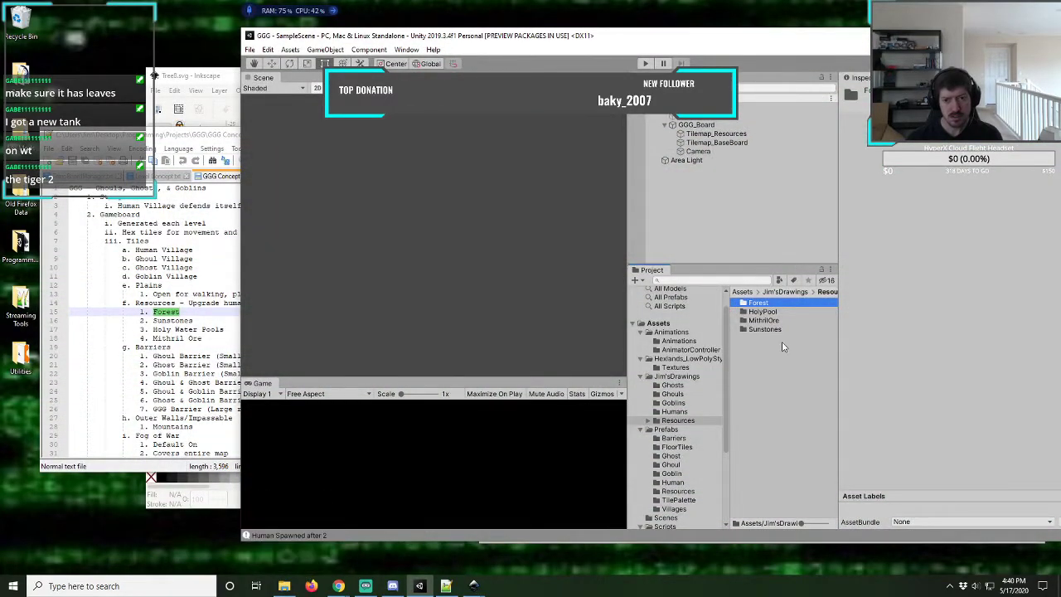
pyautogui.rightClick(759, 306)
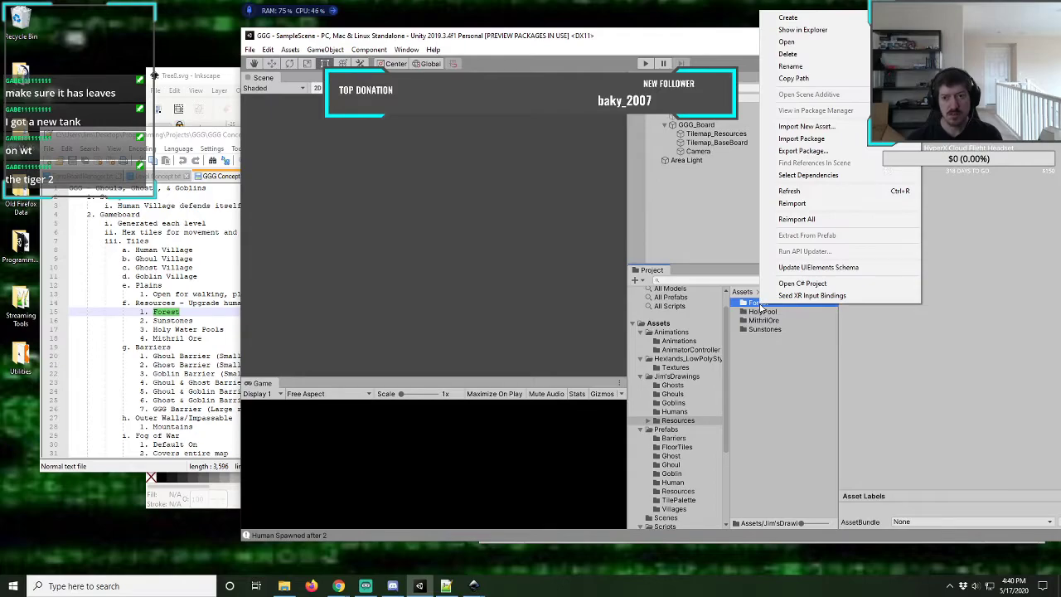
pyautogui.click(804, 151)
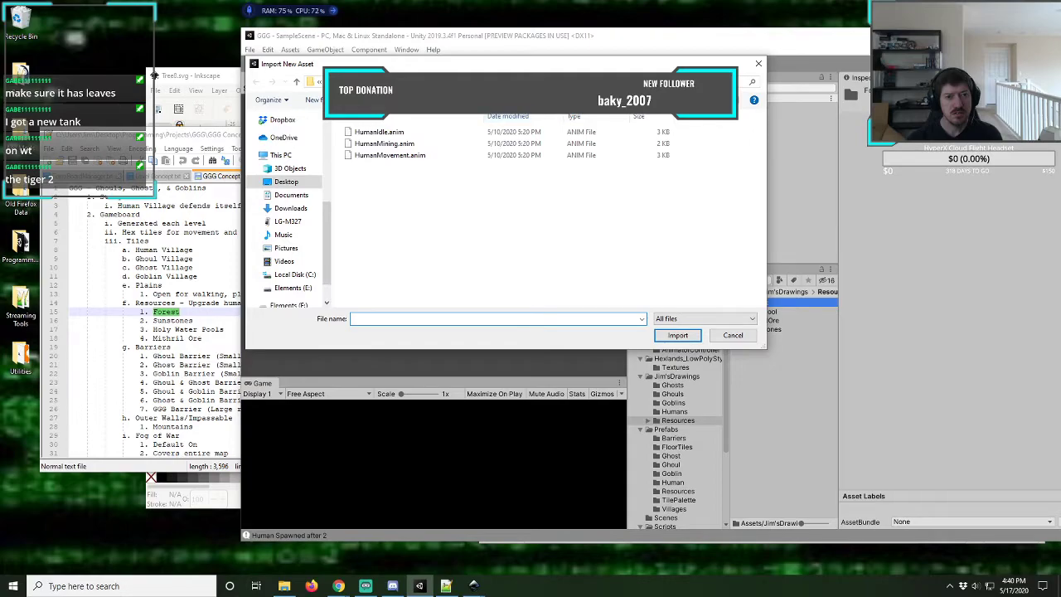
pyautogui.click(286, 182)
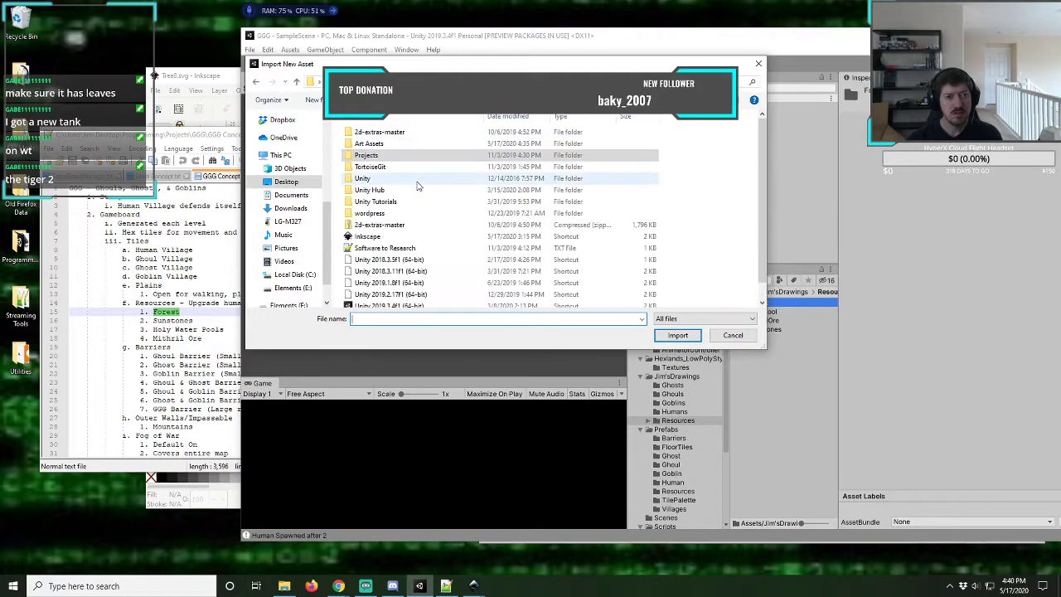
pyautogui.click(384, 147)
pyautogui.doubleClick(384, 145)
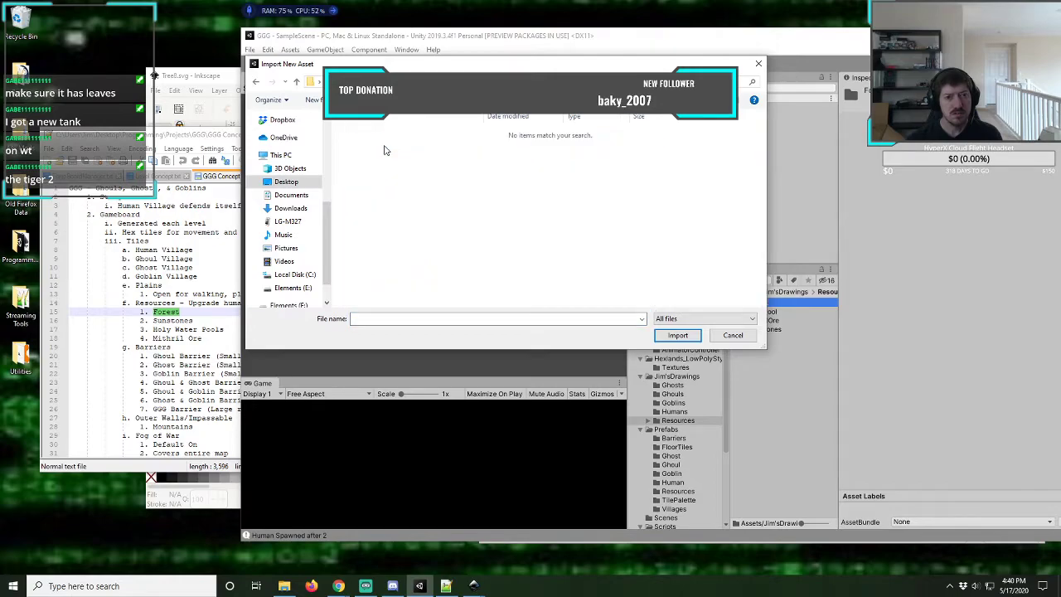
pyautogui.click(683, 322)
pyautogui.click(684, 332)
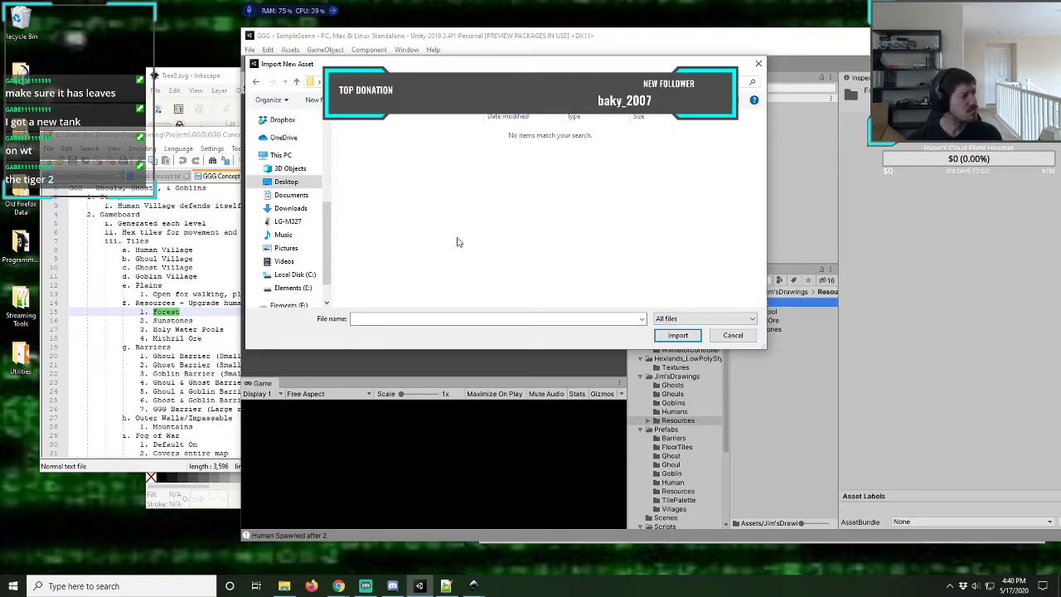
pyautogui.click(733, 335)
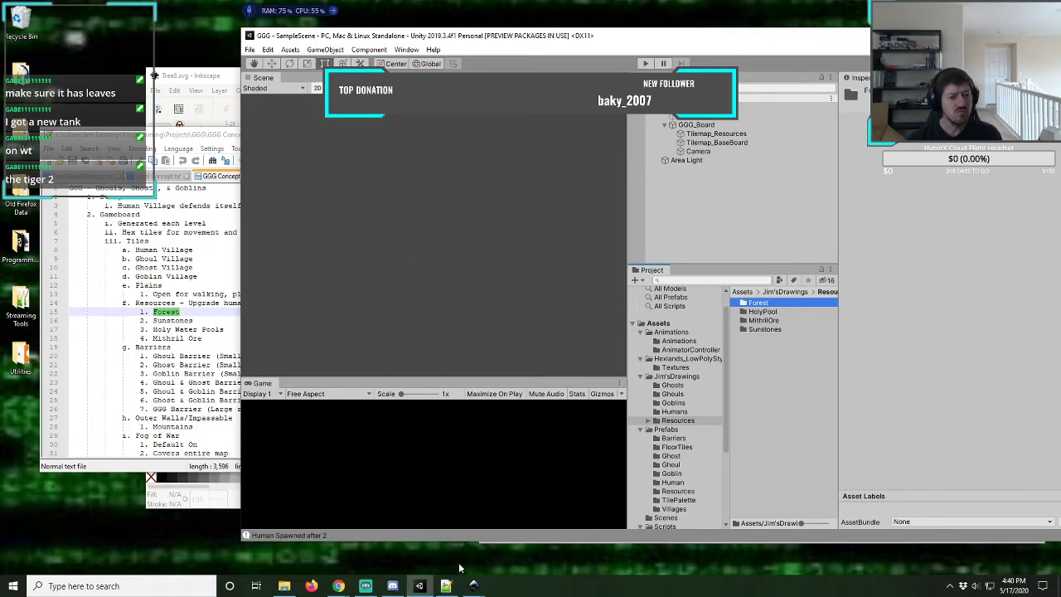
# - Add the SVG drawings Tree1 to Tree8 from File Explorer to the Forest folder in Unity, and open that folder
pyautogui.moveTo(466, 591)
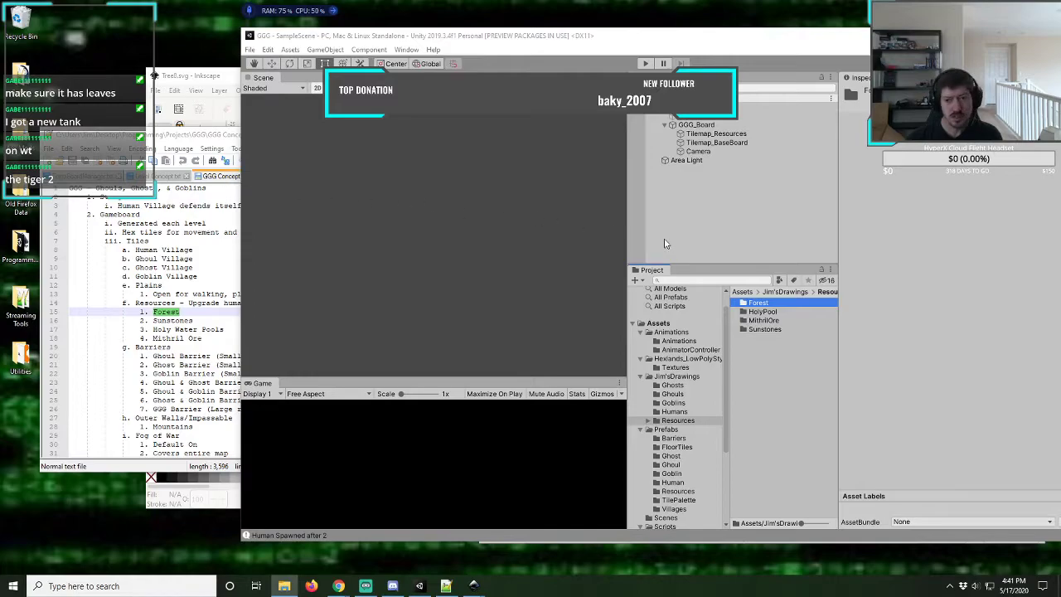
pyautogui.moveTo(767, 302)
pyautogui.mouseDown()
pyautogui.moveTo(781, 301)
pyautogui.moveTo(768, 305)
pyautogui.mouseUp()
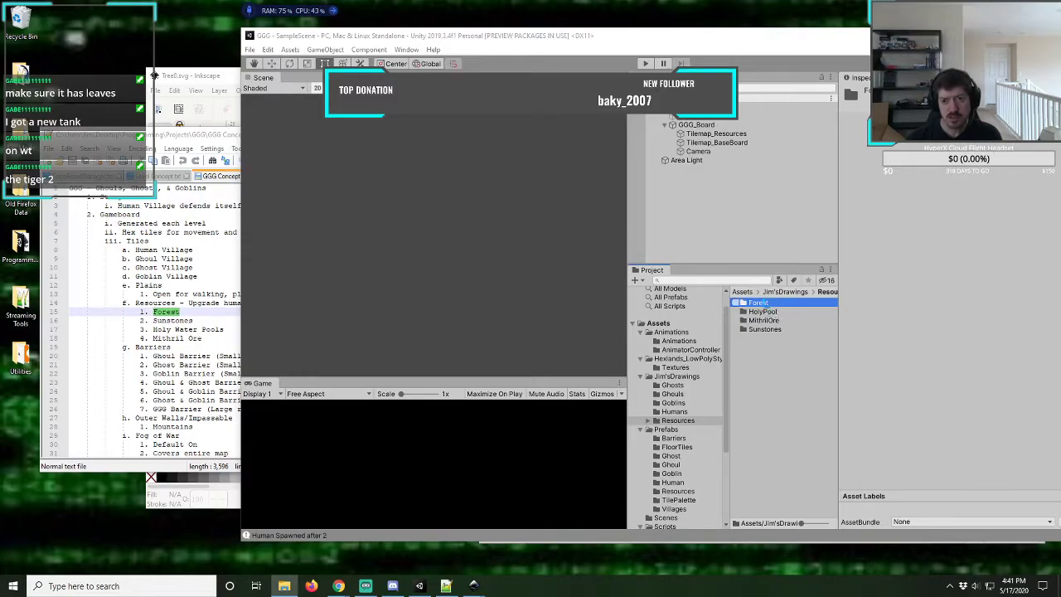
pyautogui.doubleClick(768, 305)
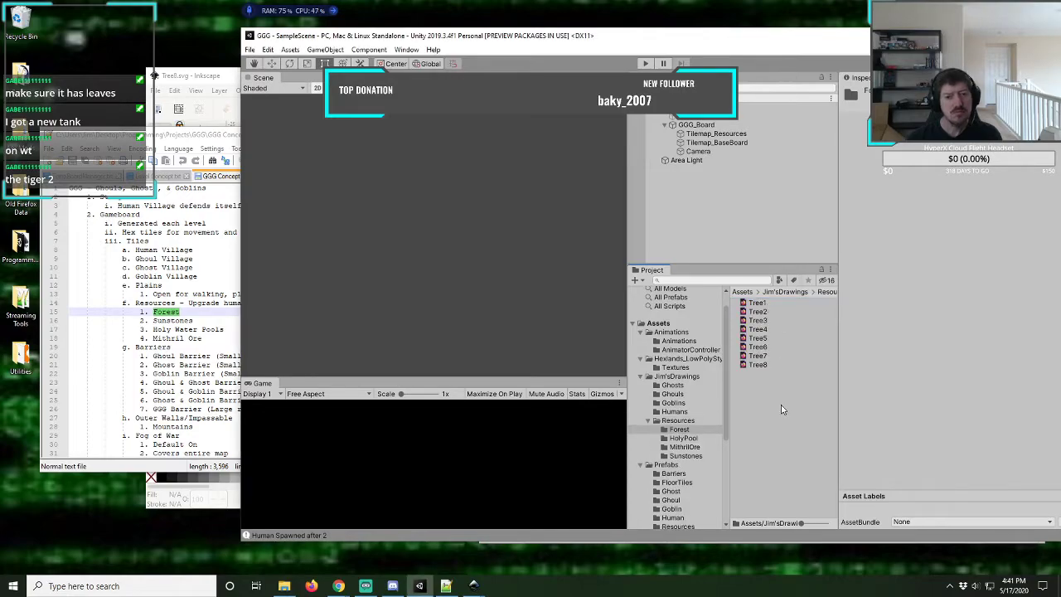
pyautogui.click(758, 307)
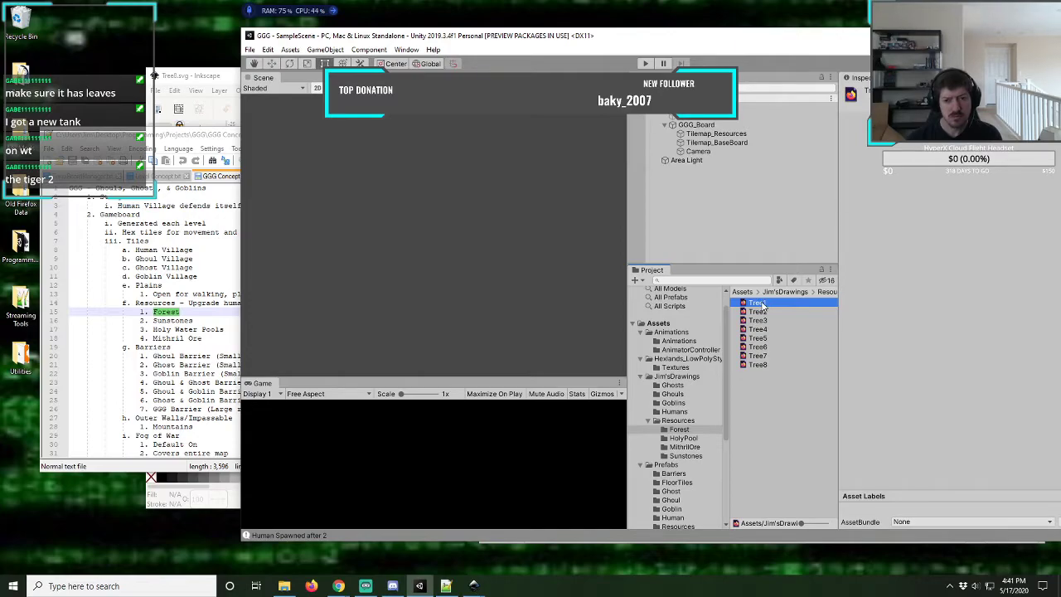
pyautogui.doubleClick(761, 305)
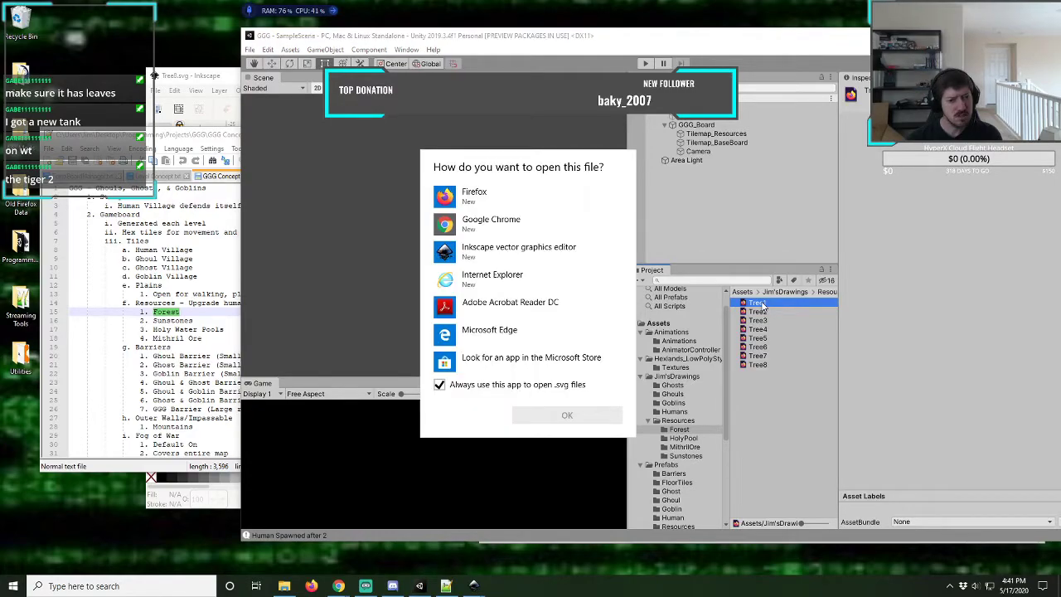
pyautogui.click(795, 401)
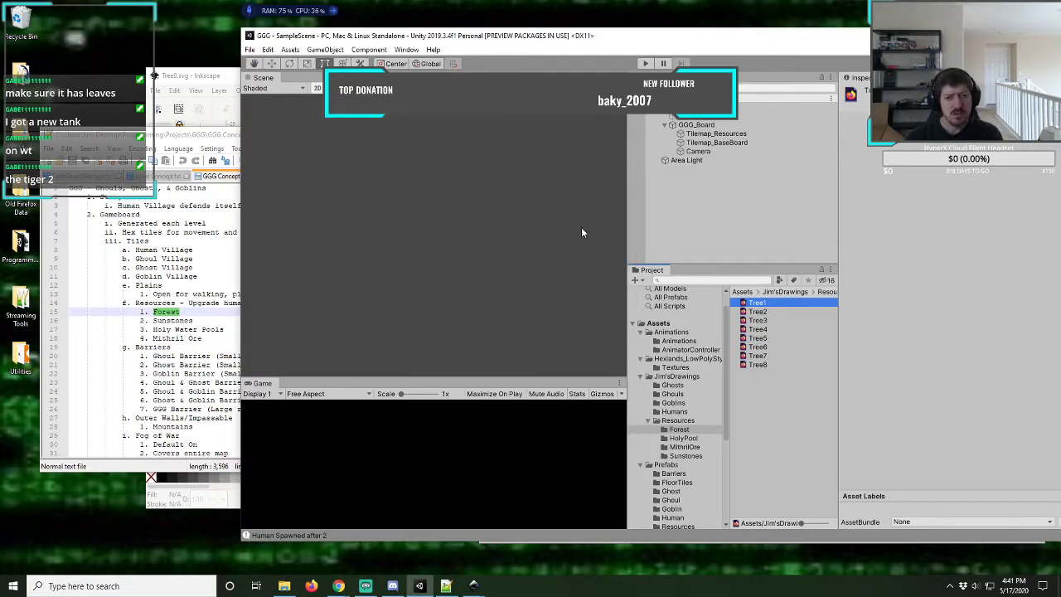
# - Create an empty game object at the root of the scene
pyautogui.click(323, 51)
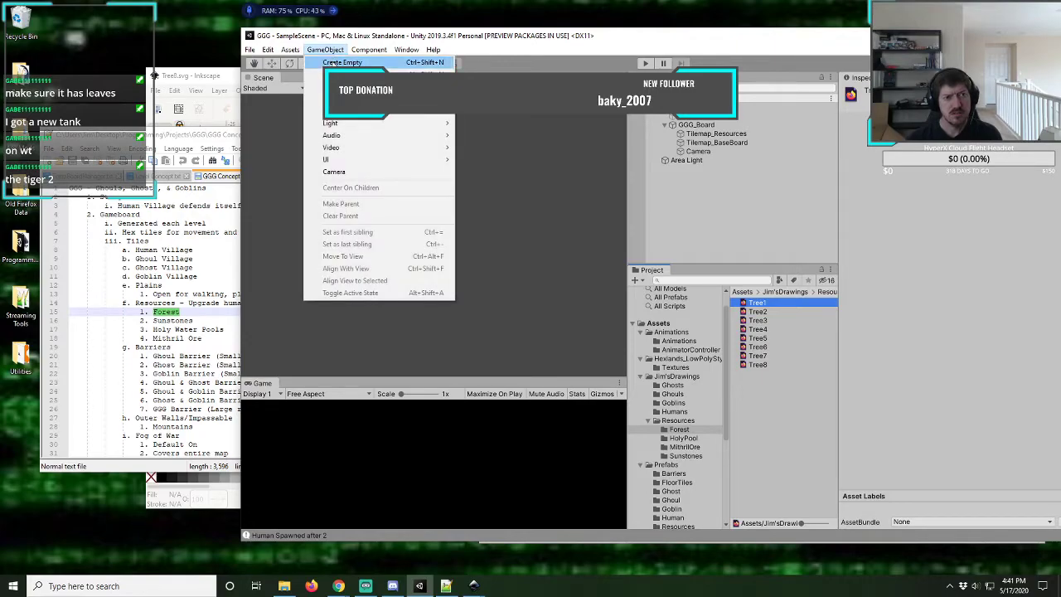
pyautogui.click(331, 61)
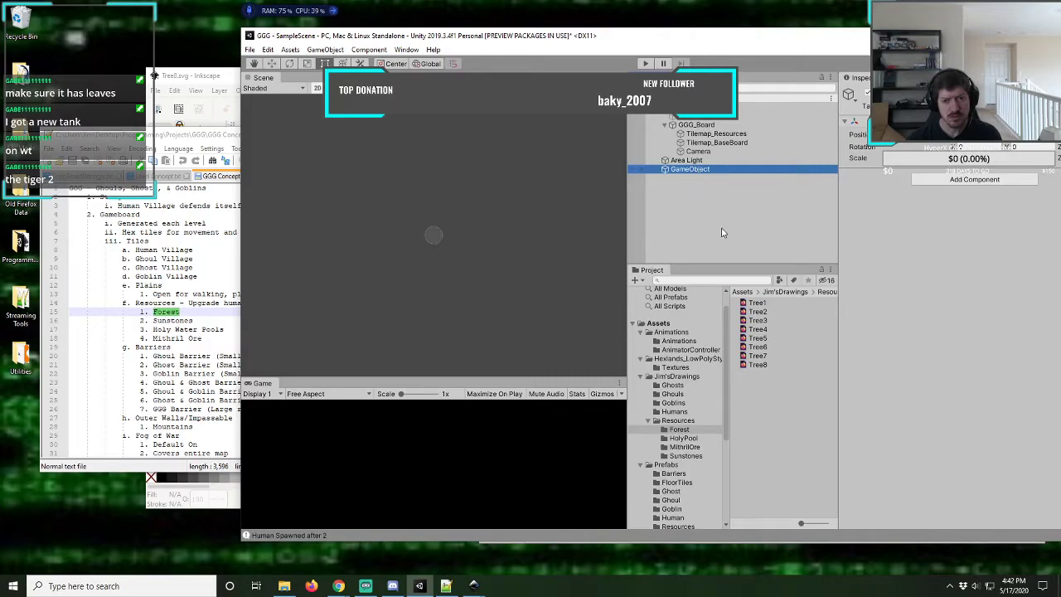
# - Try to attach the Tree1 drawing from the Forest folder to the empty game object in the scene hierarchy
pyautogui.moveTo(758, 304); pyautogui.dragTo(686, 174)
pyautogui.click(757, 303)
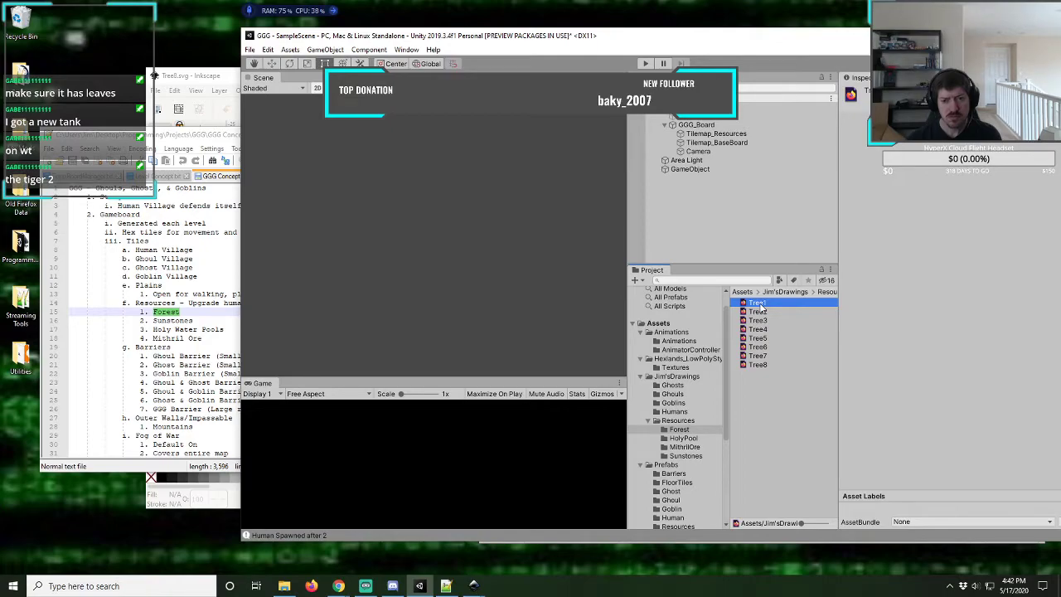
pyautogui.moveTo(761, 307); pyautogui.dragTo(688, 172)
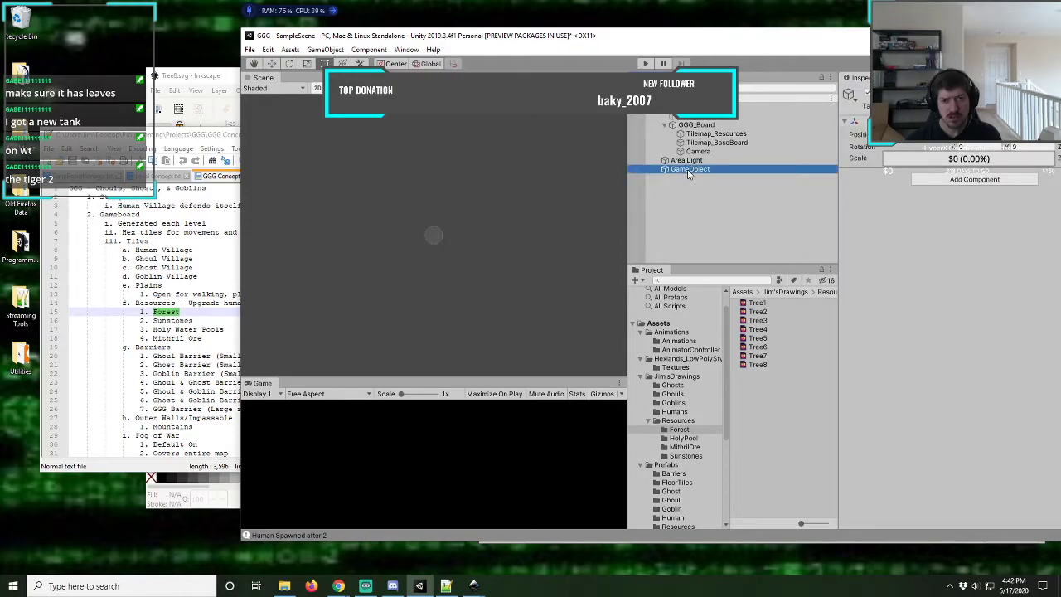
# - Add a 2D sprite object as a child of the empty game object
pyautogui.rightClick(688, 173)
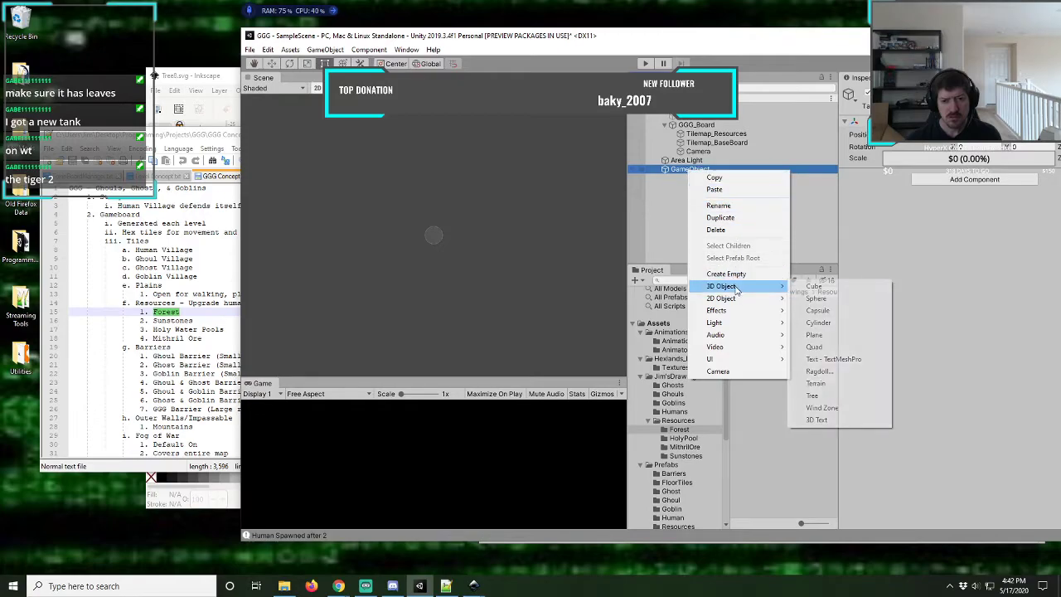
pyautogui.moveTo(742, 300)
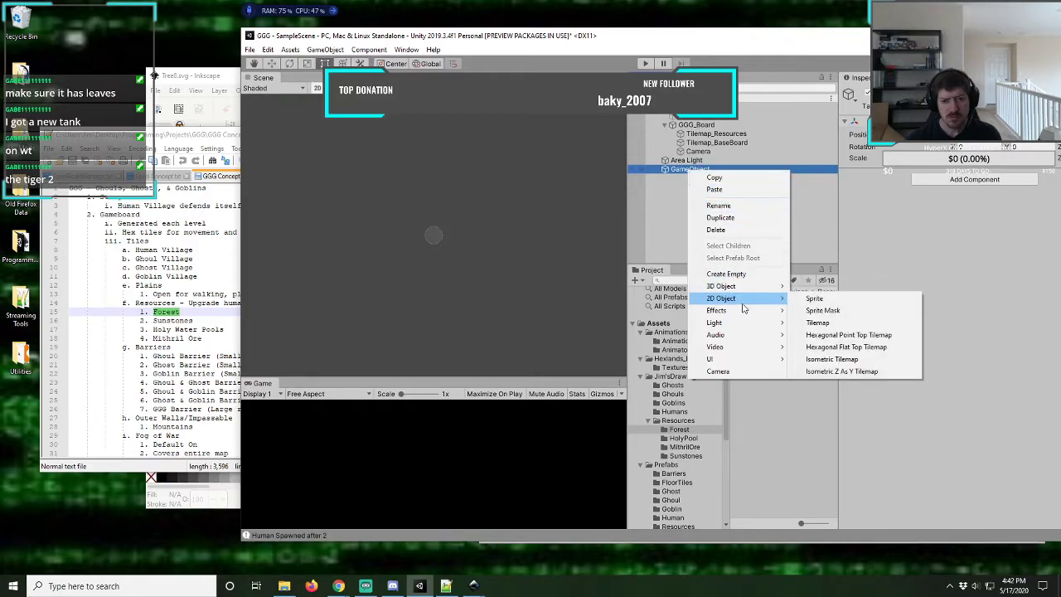
pyautogui.click(813, 299)
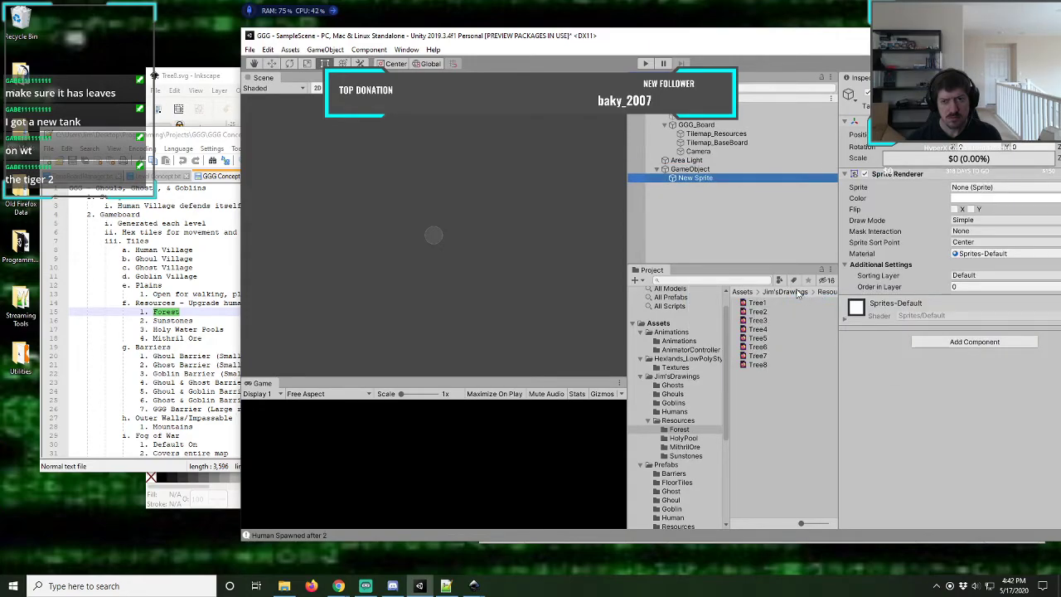
# - Try to assign the Tree1 drawing from the Forest folder as the sprite of the New Sprite object
pyautogui.moveTo(756, 303); pyautogui.dragTo(693, 181)
pyautogui.moveTo(759, 309); pyautogui.dragTo(987, 187)
pyautogui.moveTo(876, 46); pyautogui.dragTo(764, 45)
# - Look through the sprites available for the New Sprite object's Sprite property for the imported tree drawings, without choosing one
pyautogui.click(992, 186)
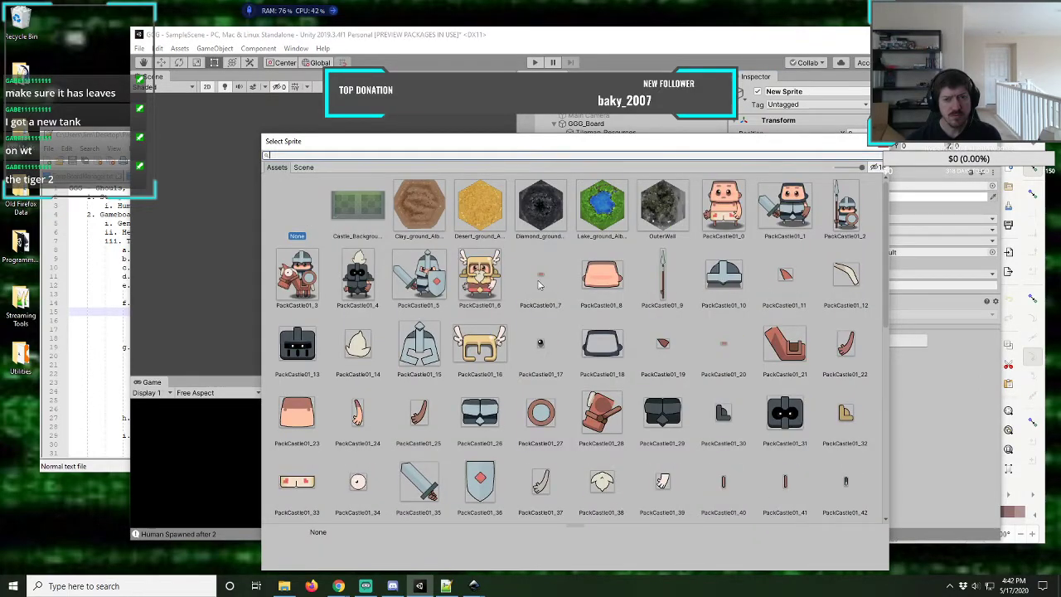
pyautogui.scroll(-10, 592, 295)
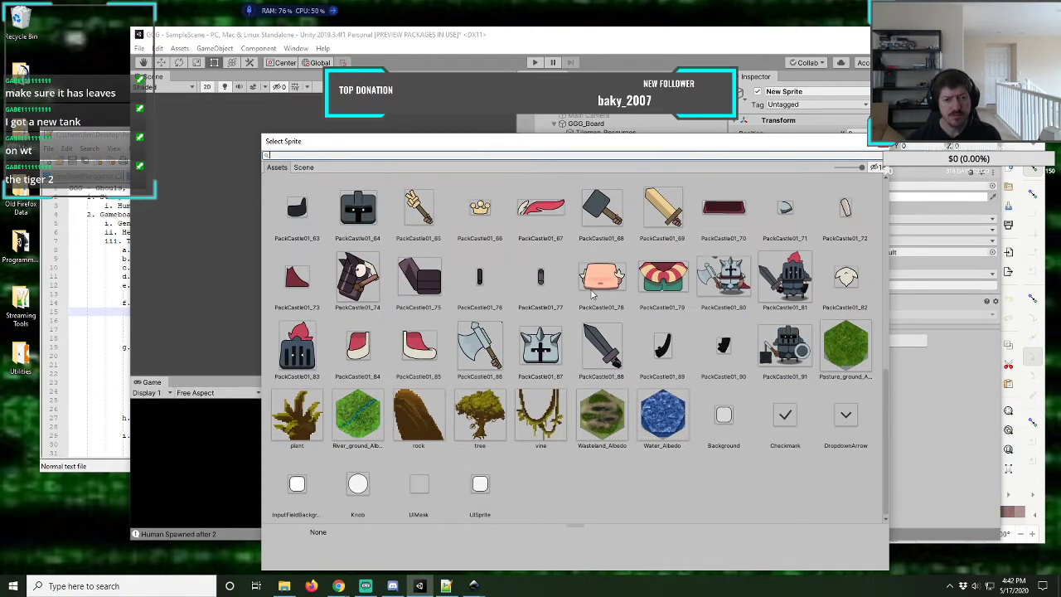
pyautogui.scroll(1, 592, 295)
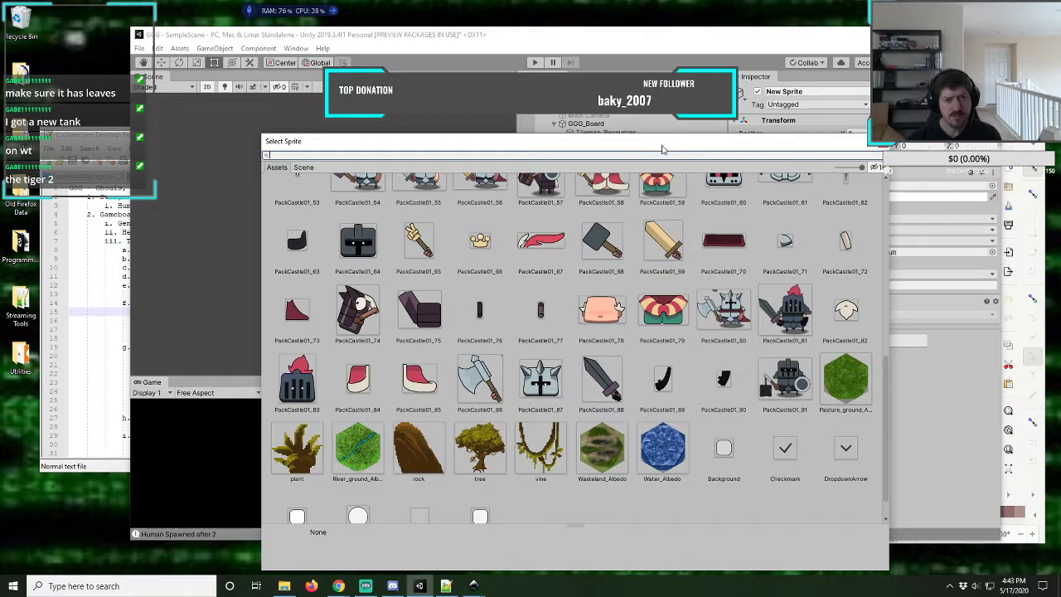
pyautogui.moveTo(660, 149); pyautogui.dragTo(426, 90)
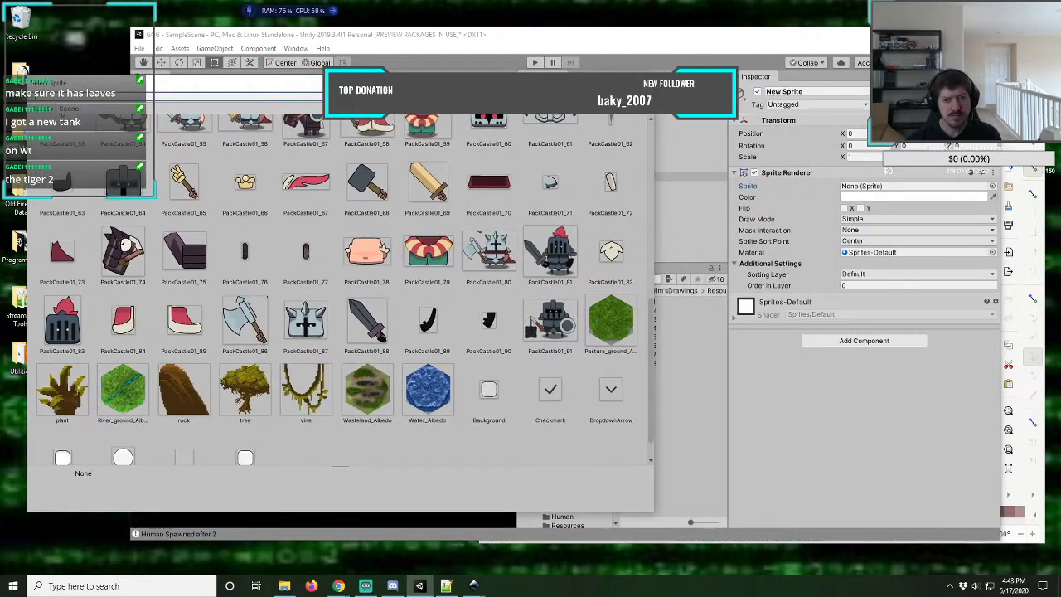
pyautogui.click(705, 43)
pyautogui.moveTo(636, 43); pyautogui.dragTo(670, 36)
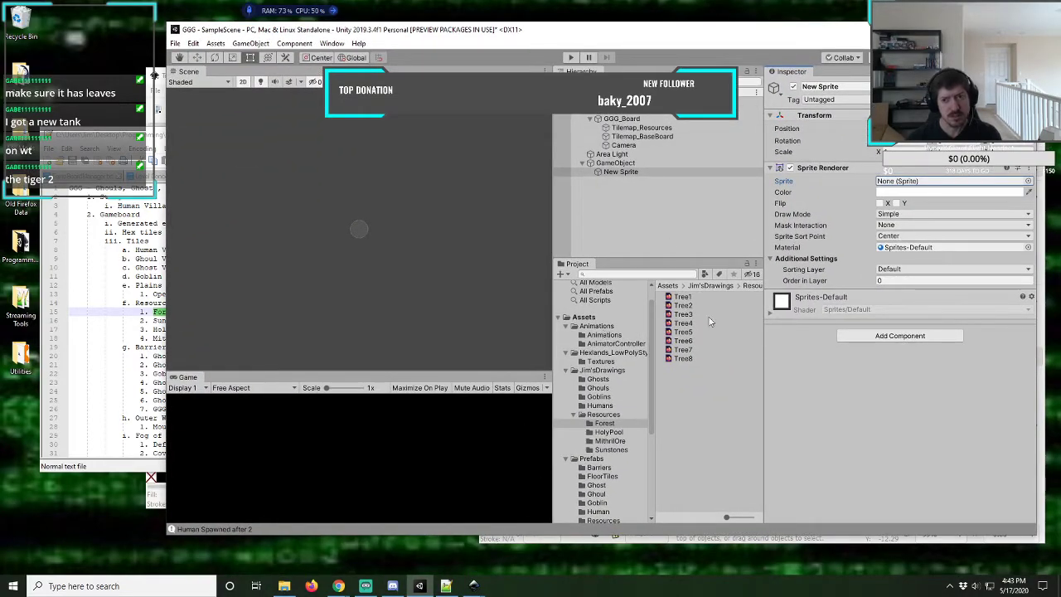
pyautogui.click(1028, 181)
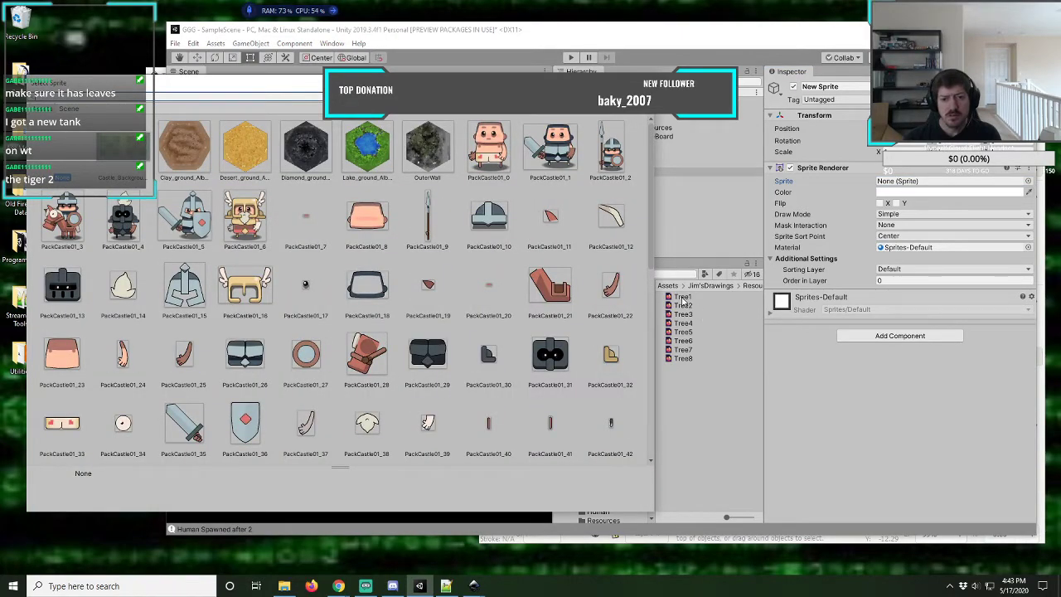
pyautogui.press('Escape')
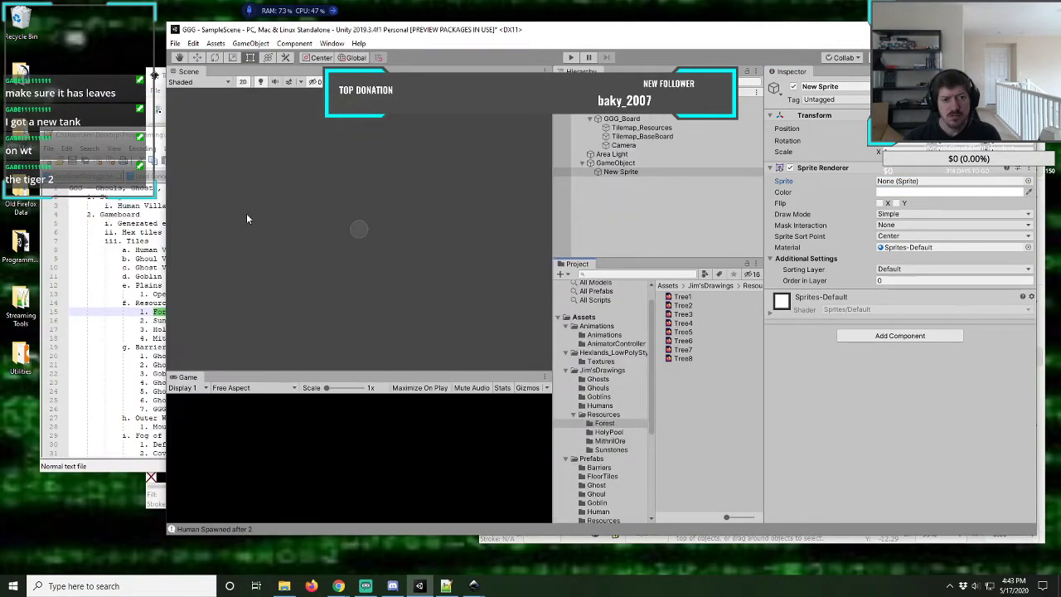
# - Try to place the Tree1 drawing directly in the scene hierarchy as its own object
pyautogui.click(682, 298)
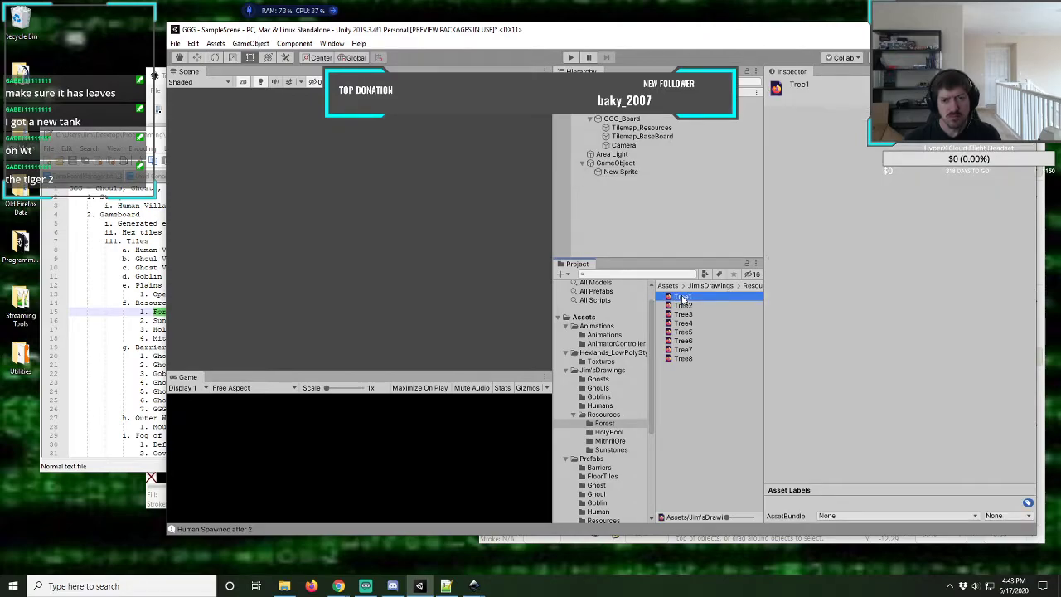
pyautogui.moveTo(682, 300); pyautogui.dragTo(666, 242)
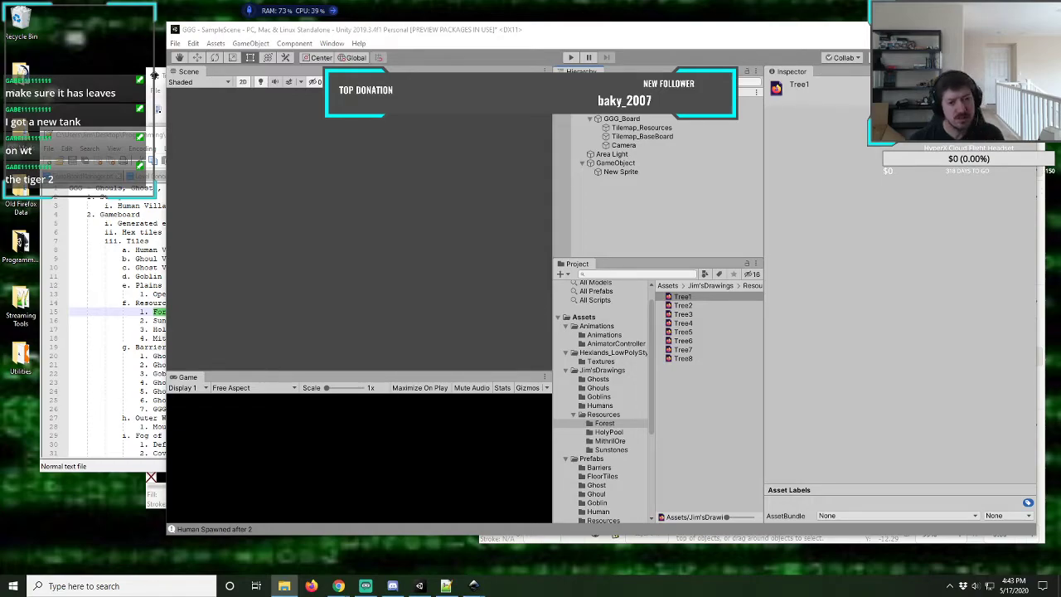
pyautogui.click(630, 44)
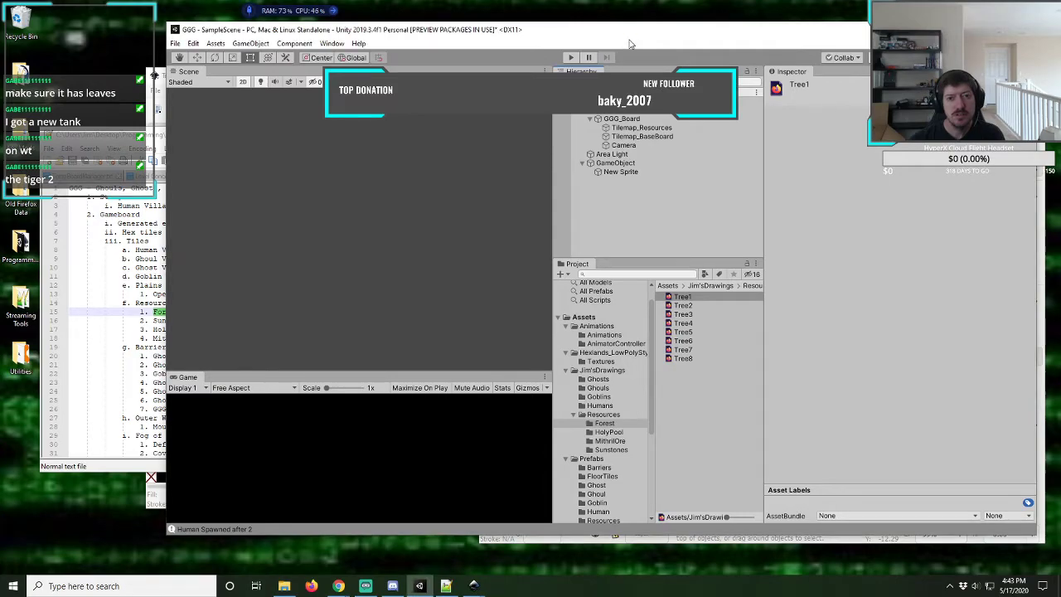
# - Delete the New Sprite object from under the empty game object
pyautogui.click(630, 172)
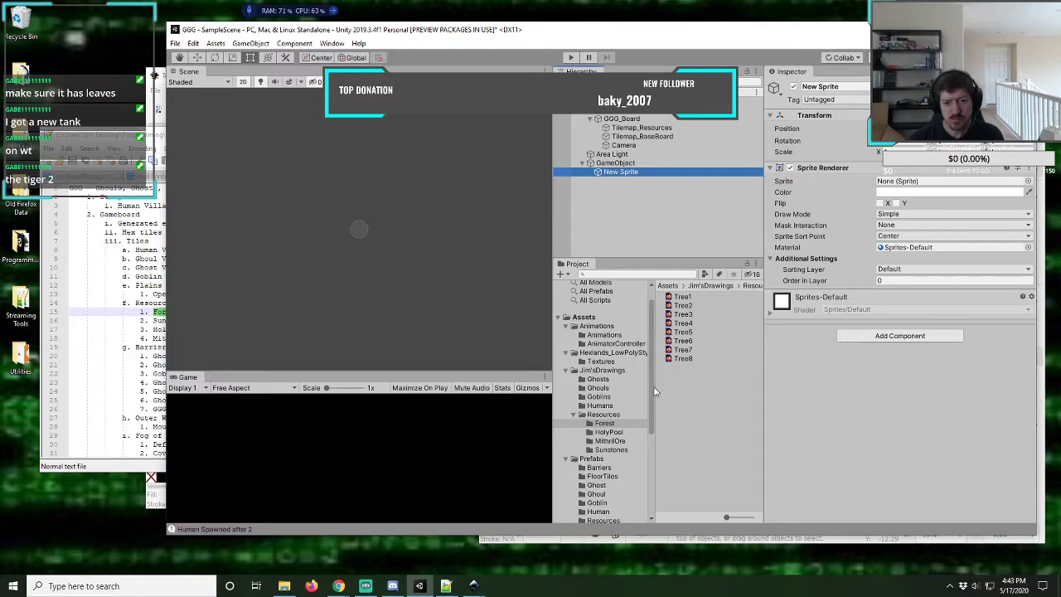
pyautogui.moveTo(654, 391); pyautogui.dragTo(653, 354)
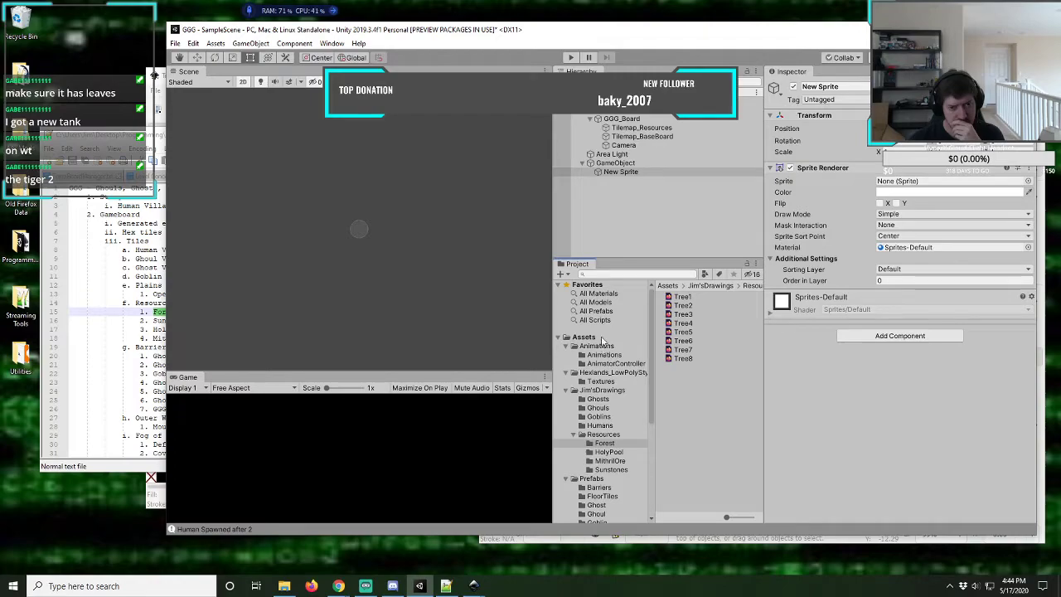
pyautogui.click(619, 173)
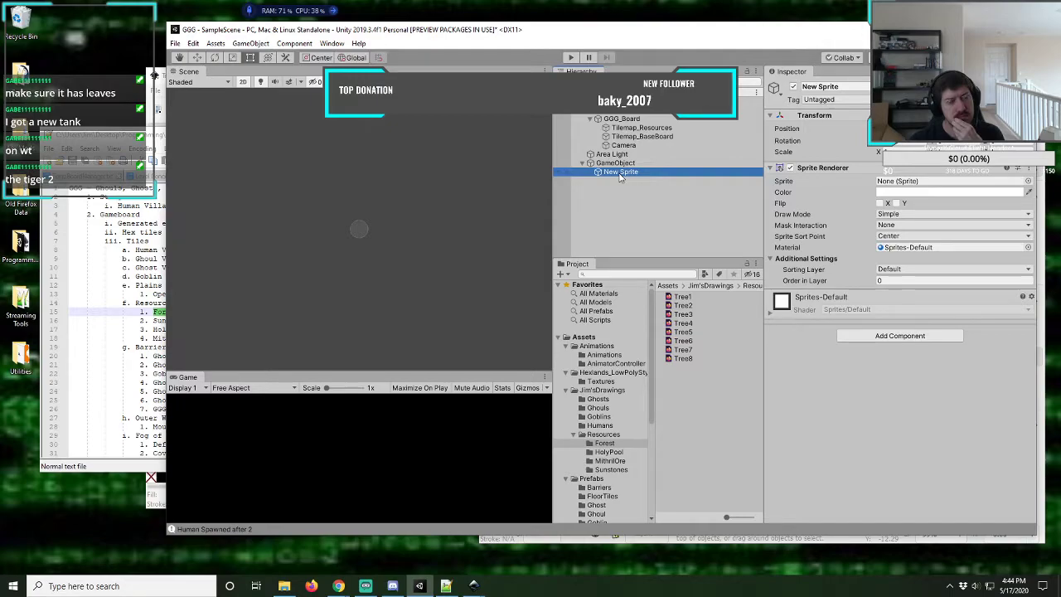
pyautogui.press('Delete')
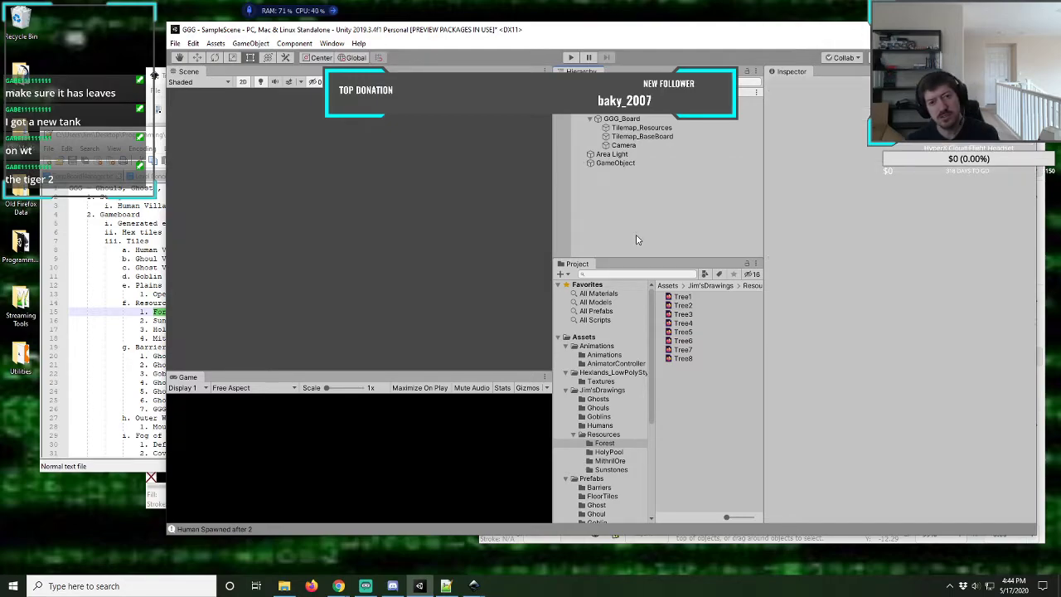
# - Try to attach all the drawings Tree1 to Tree8 to the empty game object in the scene hierarchy
pyautogui.click(613, 165)
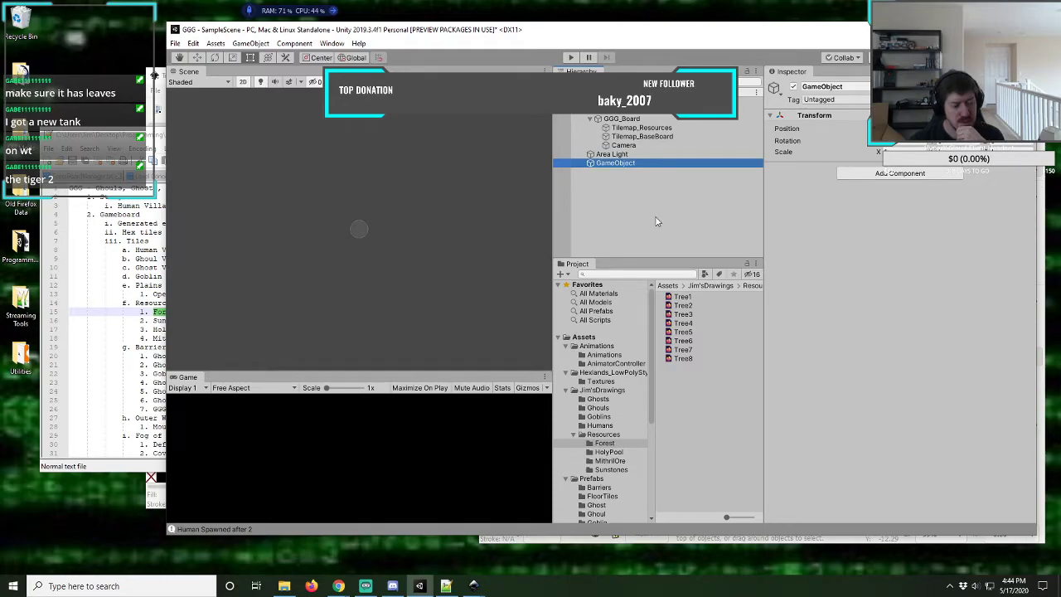
pyautogui.click(683, 297)
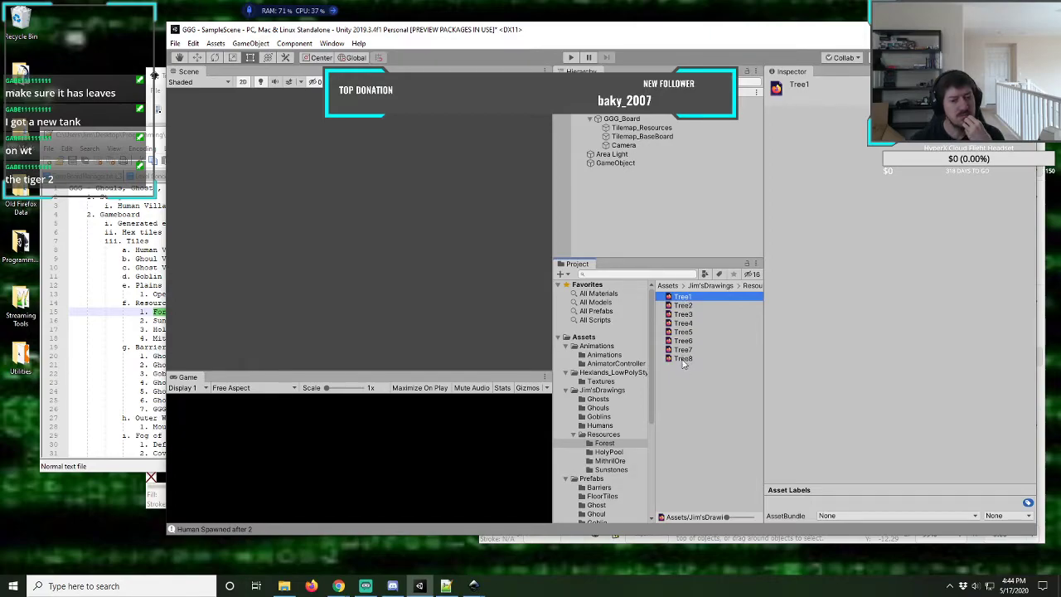
pyautogui.click(619, 164)
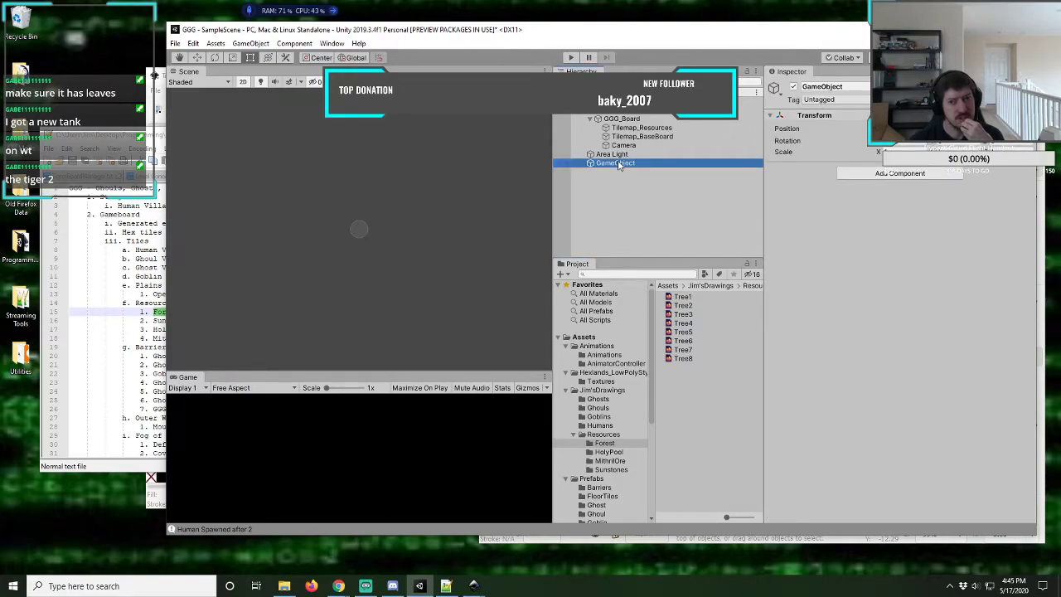
pyautogui.click(688, 297)
pyautogui.keyDown('shift'); pyautogui.click(685, 358); pyautogui.keyUp('shift')
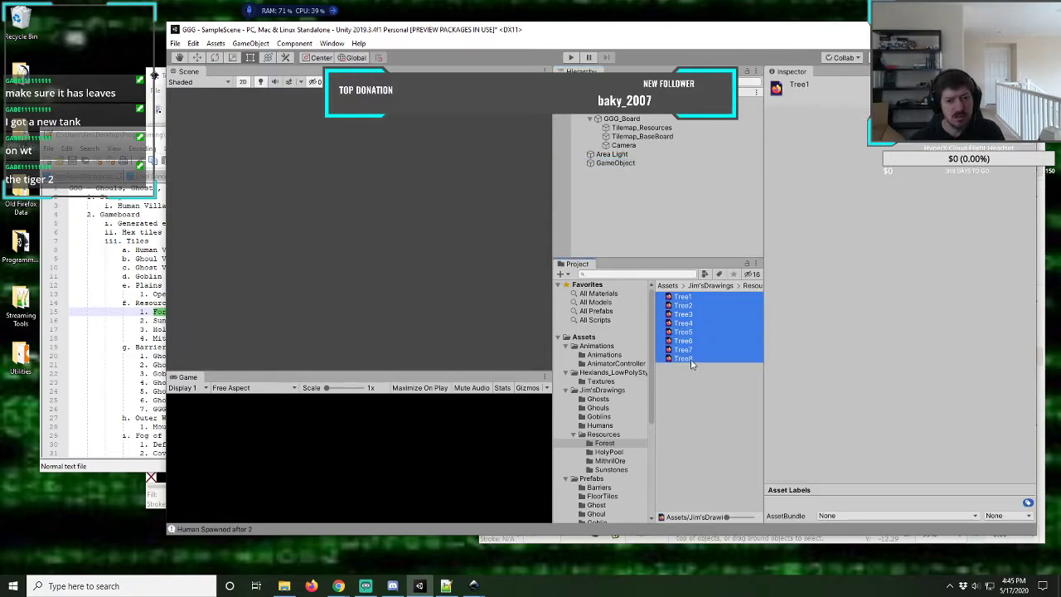
pyautogui.moveTo(686, 307); pyautogui.dragTo(609, 166)
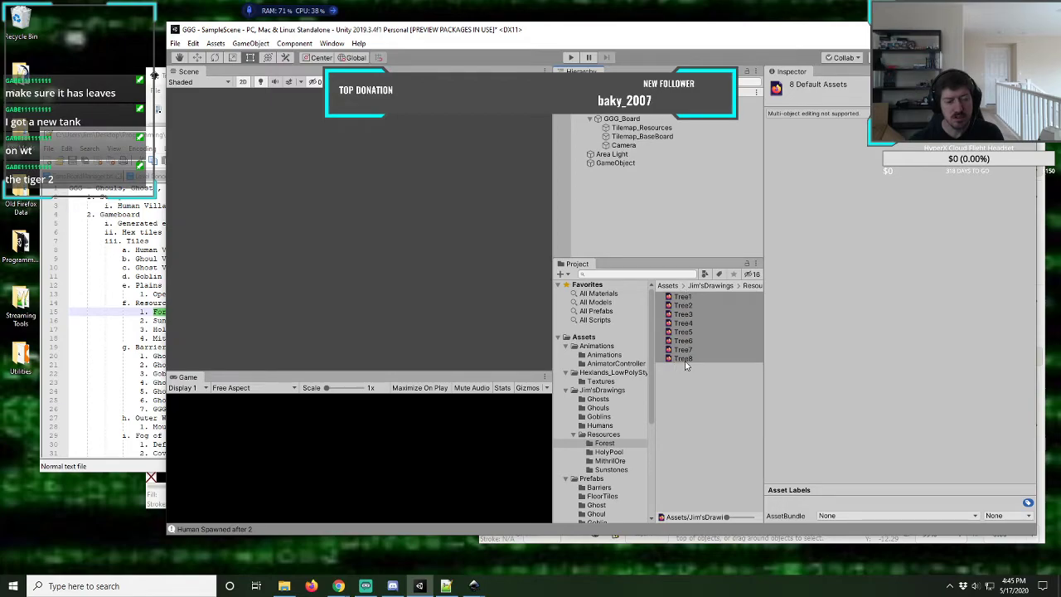
pyautogui.moveTo(685, 366); pyautogui.dragTo(606, 168)
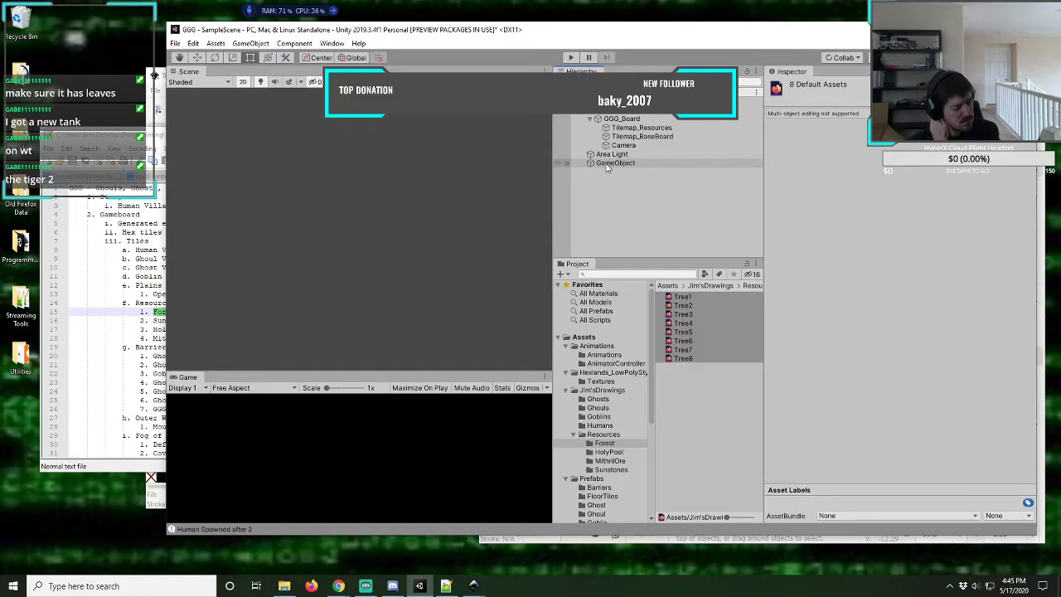
# - Examine the clips in the nested Animations folder and the properties of Tree1 to Tree8 in the Forest folder
pyautogui.click(599, 347)
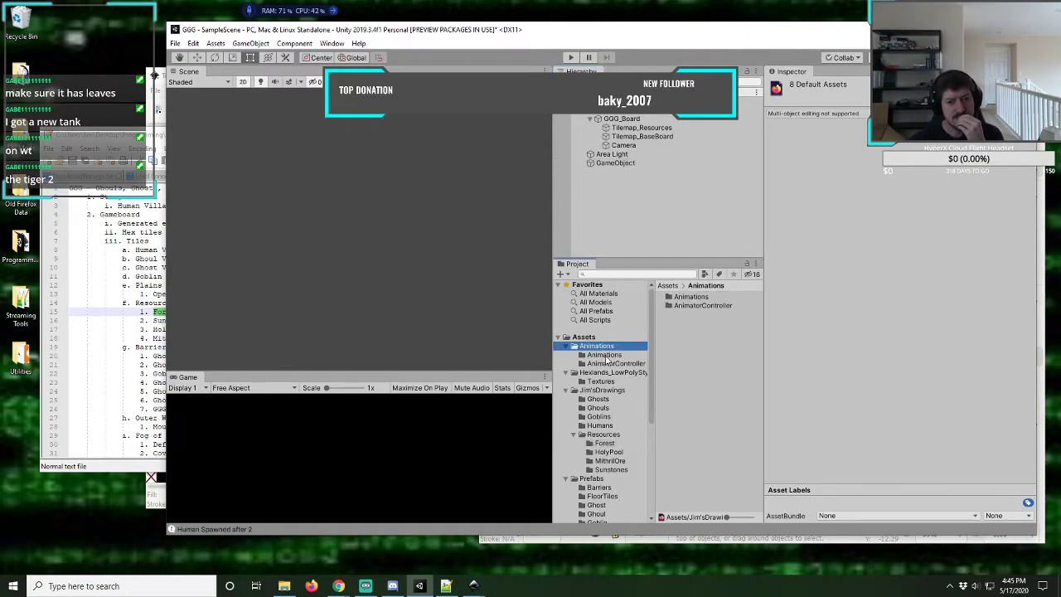
pyautogui.click(605, 356)
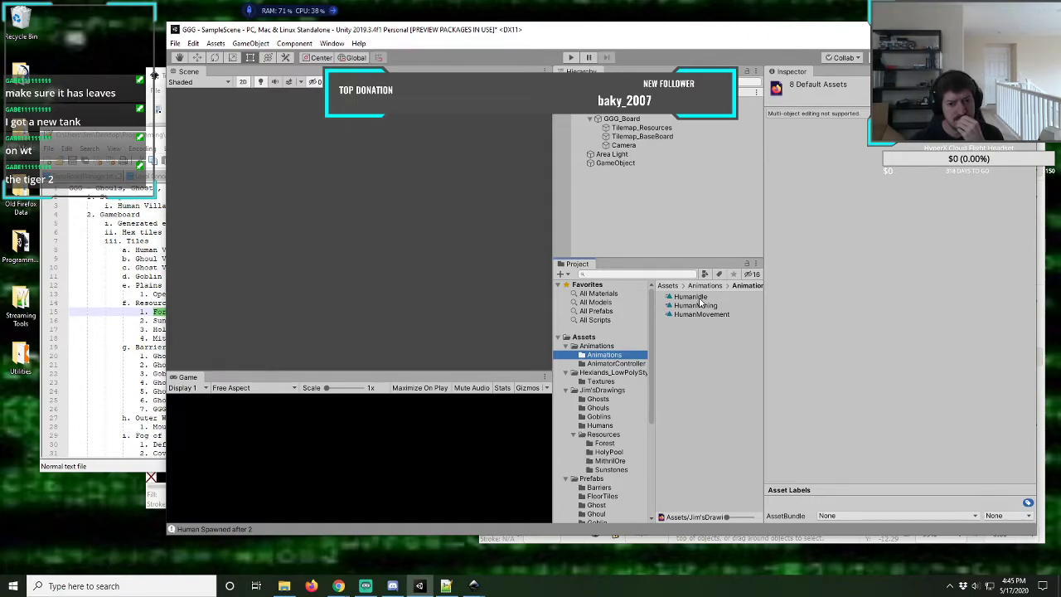
pyautogui.click(614, 444)
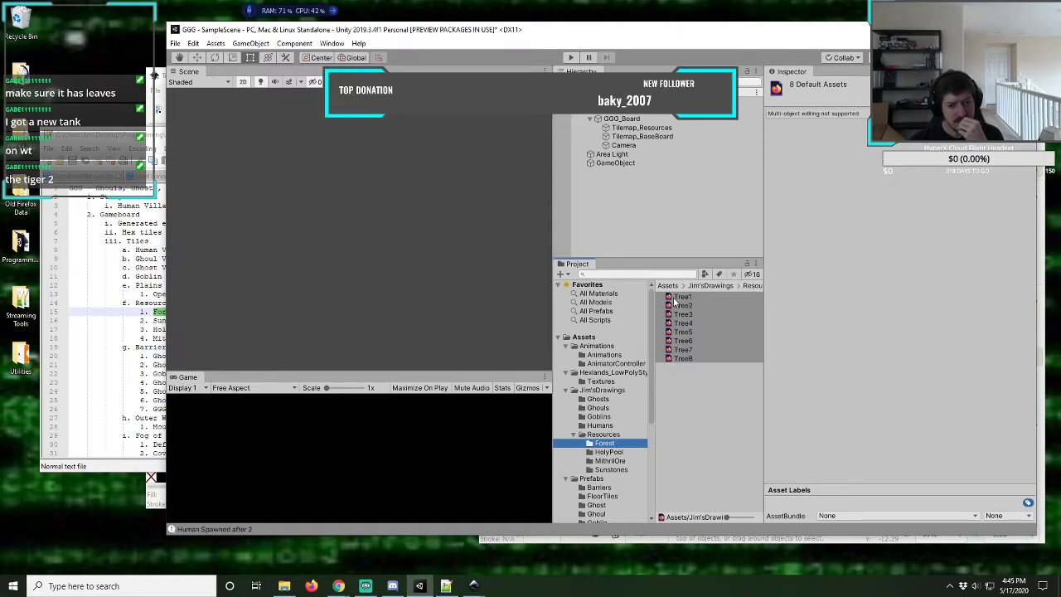
pyautogui.click(681, 368)
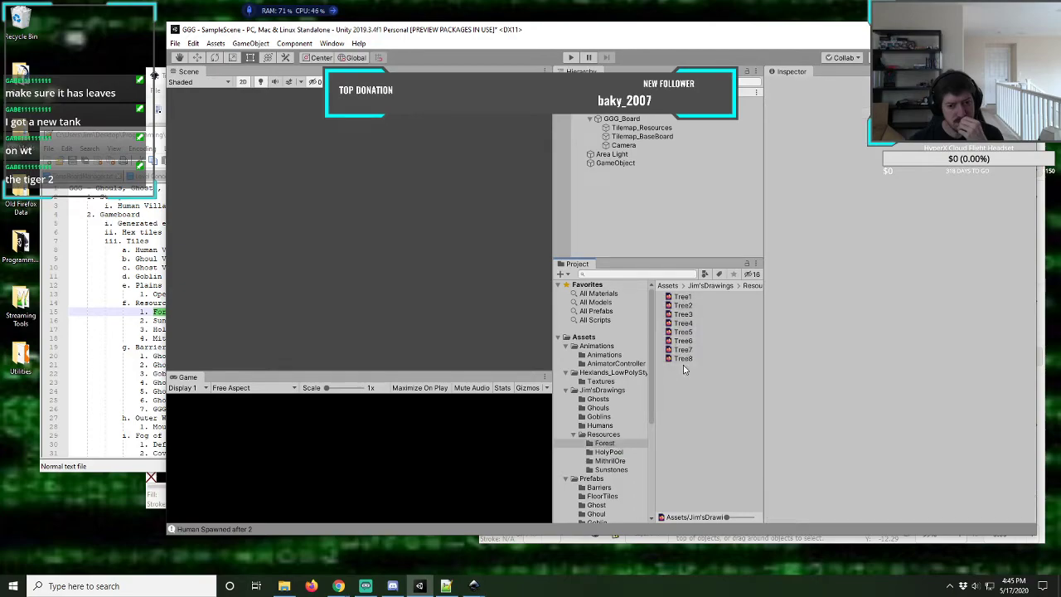
pyautogui.click(684, 360)
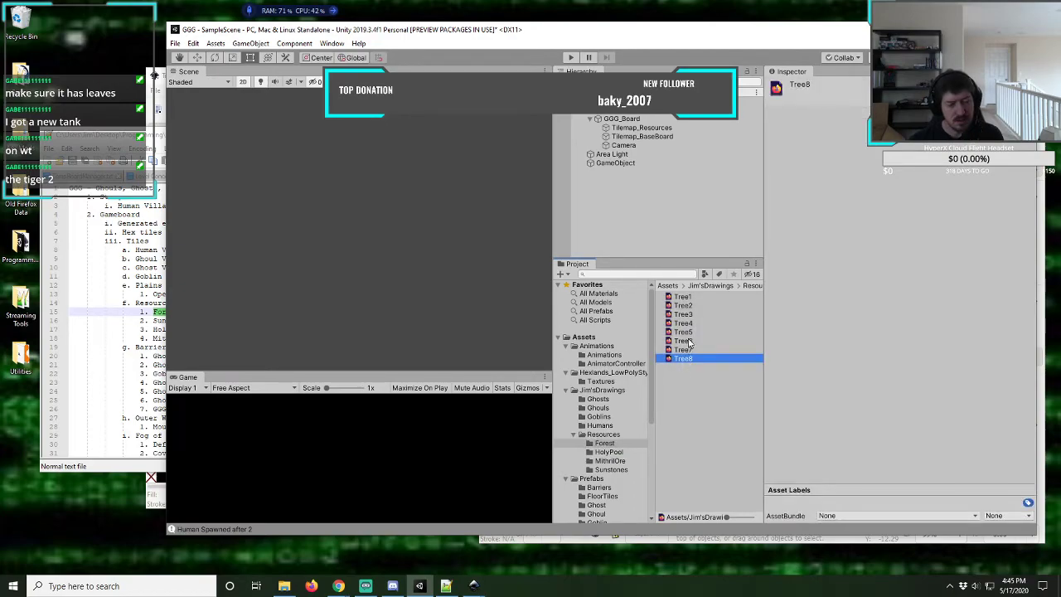
pyautogui.keyDown('shift'); pyautogui.click(684, 298); pyautogui.keyUp('shift')
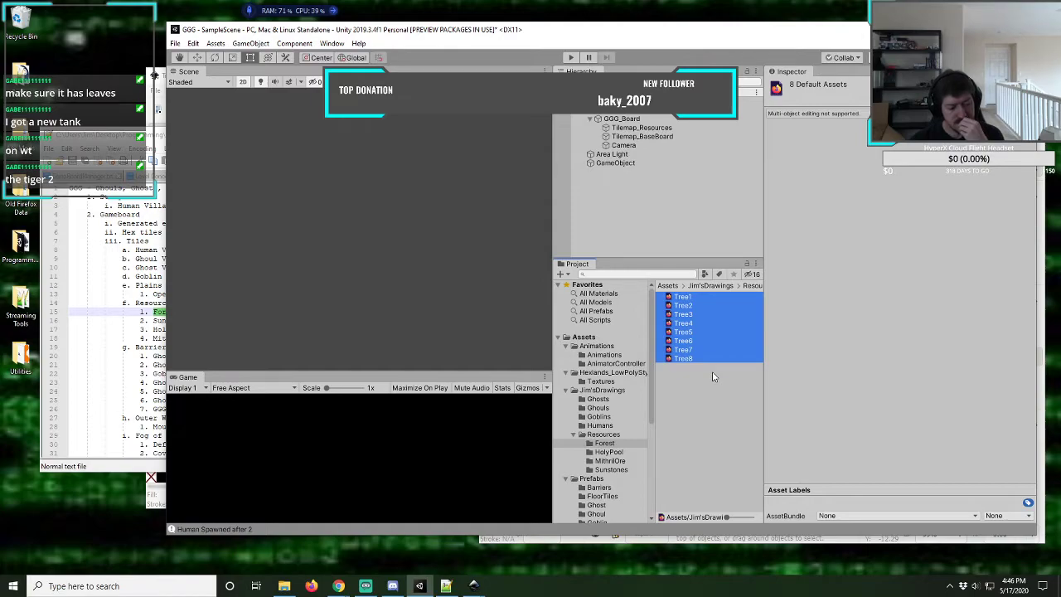
pyautogui.click(680, 297)
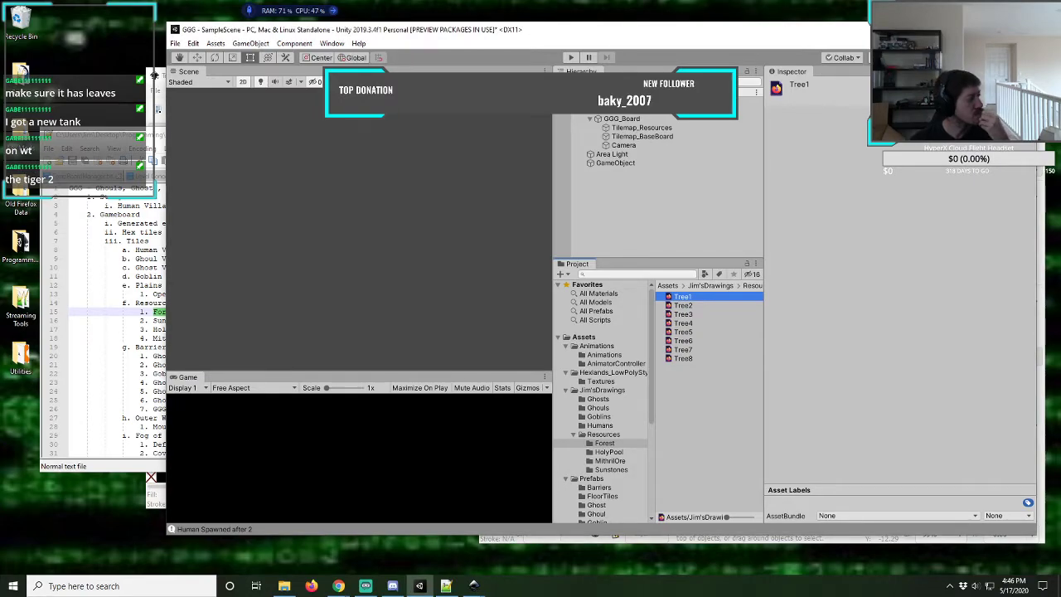
# - Switch to the Chrome browser and search Google for "unity svg image"
pyautogui.hotkey('alt', 'Tab')
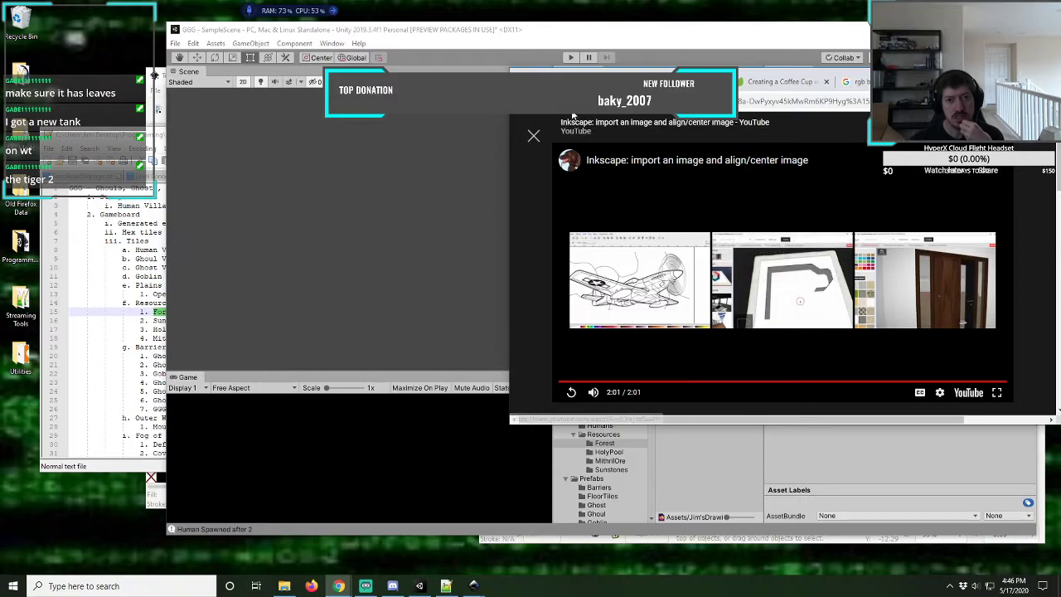
pyautogui.hotkey('alt', 'Left')
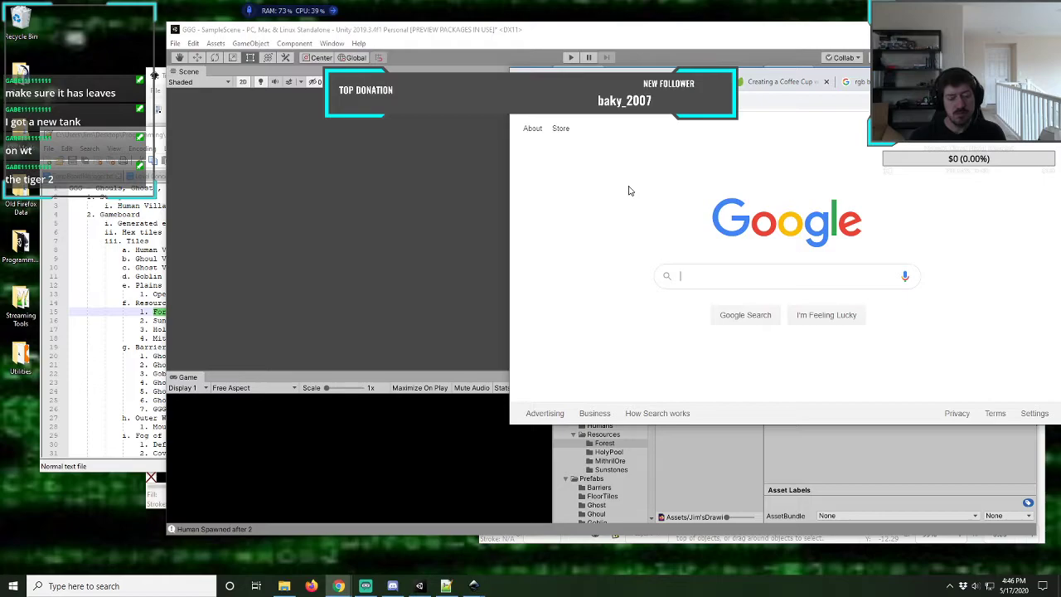
pyautogui.write('unity ')
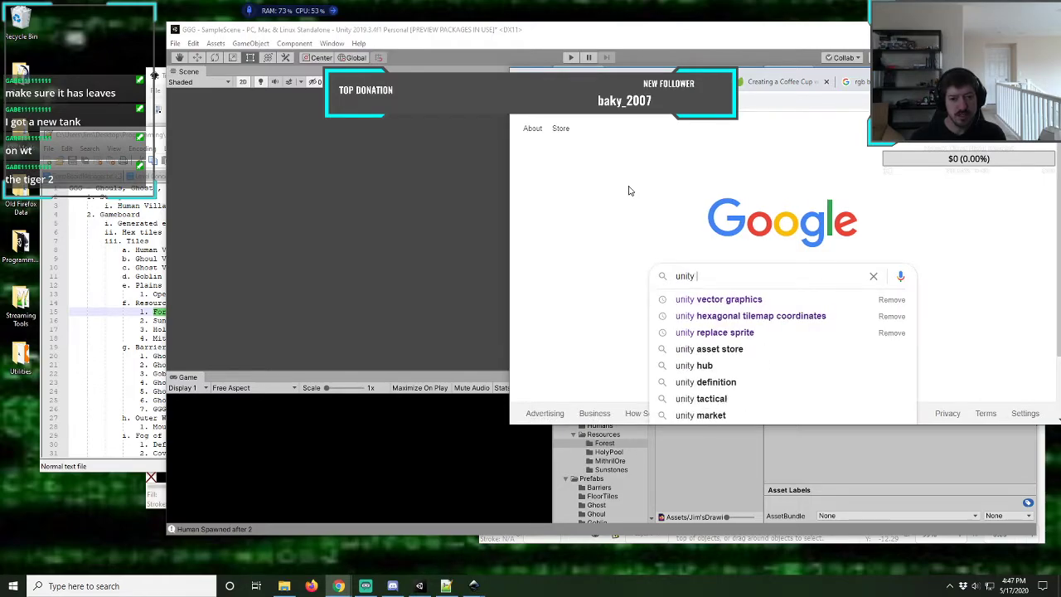
pyautogui.write('svg')
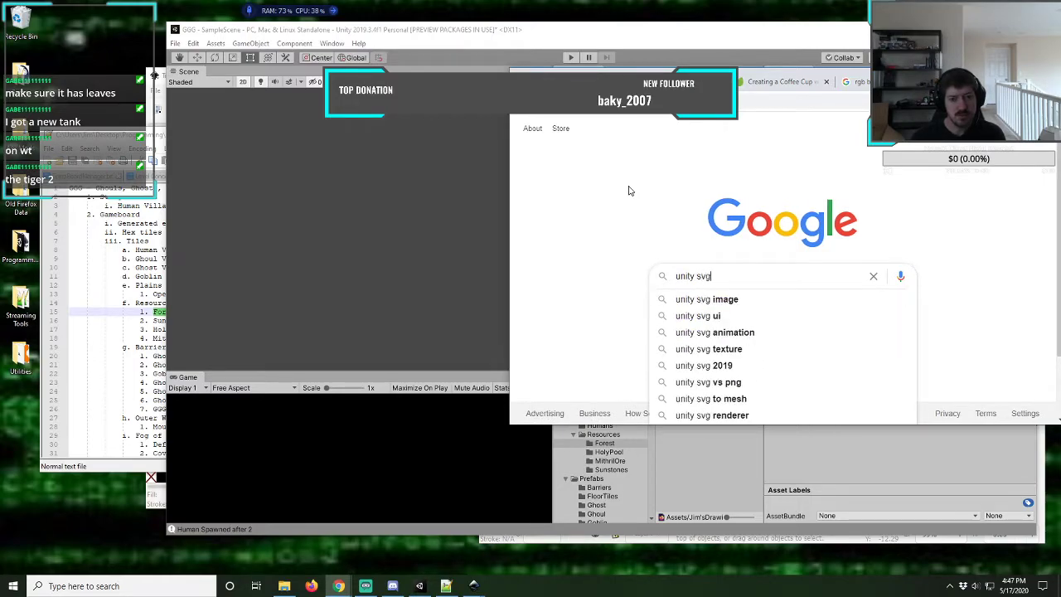
pyautogui.press('Down')
pyautogui.press('Return')
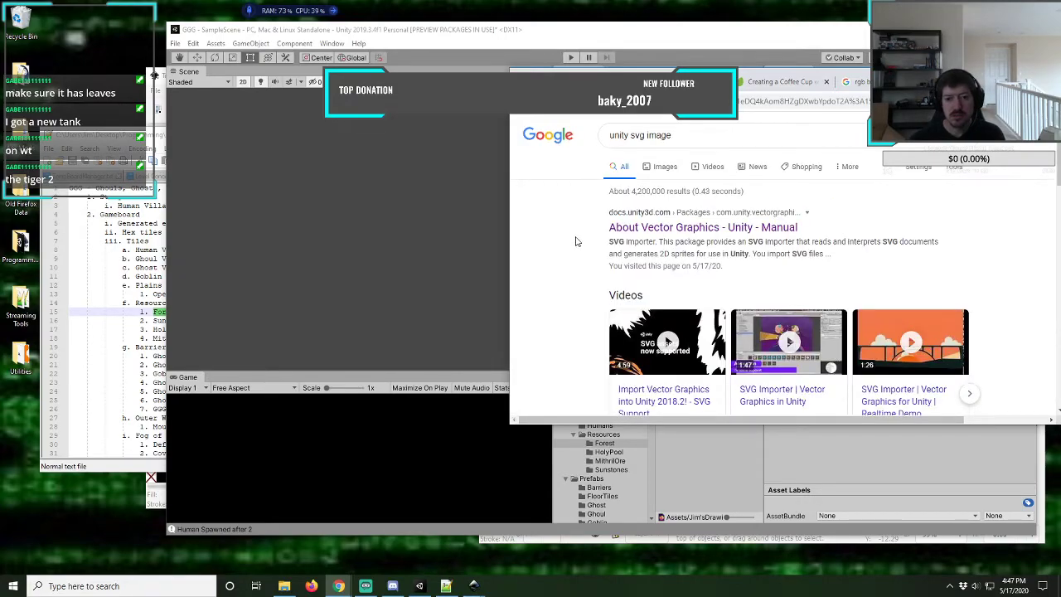
# - Open the "About Vector Graphics" page of the Unity manual in a new tab and read its SVG importer section
pyautogui.rightClick(632, 230)
pyautogui.click(673, 241)
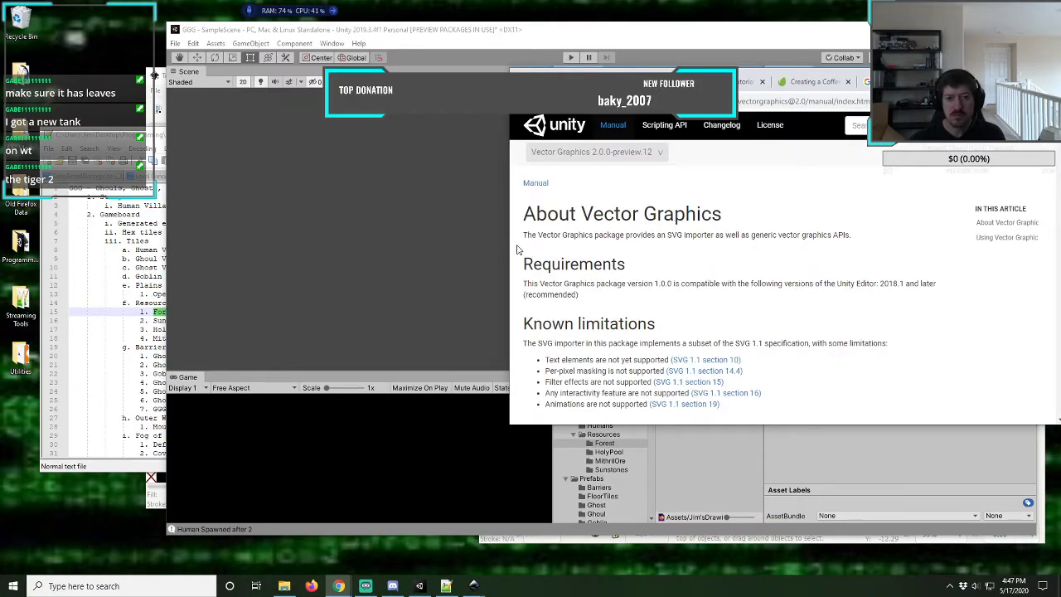
pyautogui.scroll(-2, 516, 248)
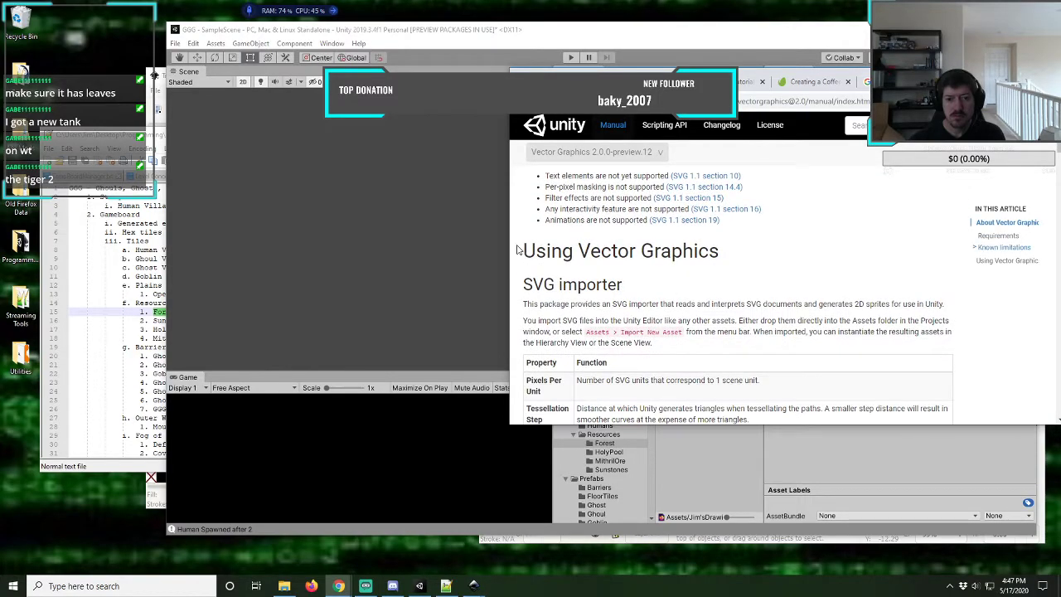
pyautogui.scroll(-1, 517, 249)
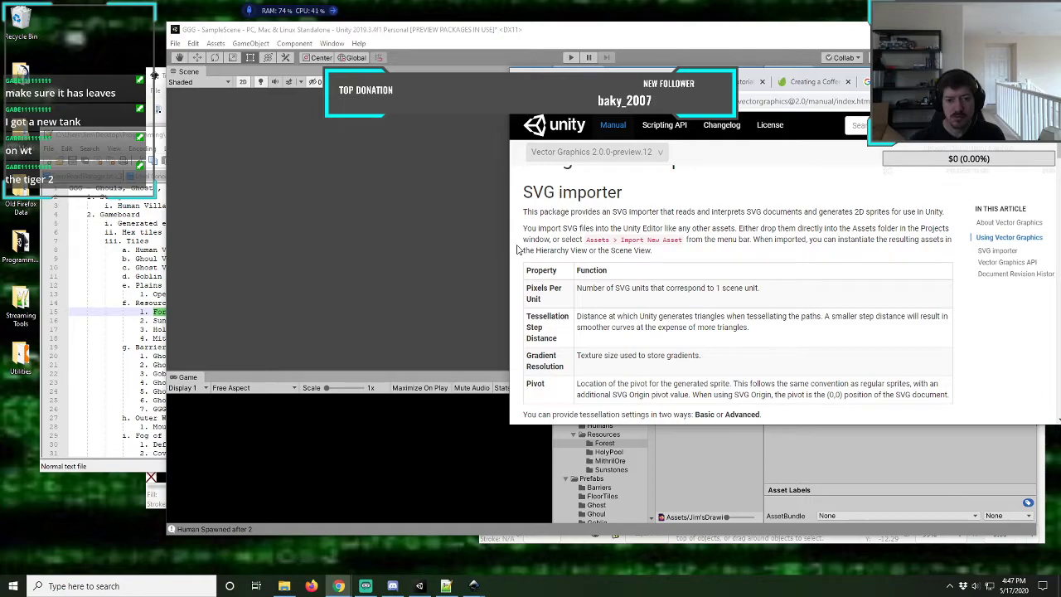
# - Skim the Vector Graphics manual page through to its revision history, and return to the SVG importer section
pyautogui.scroll(-2, 517, 249)
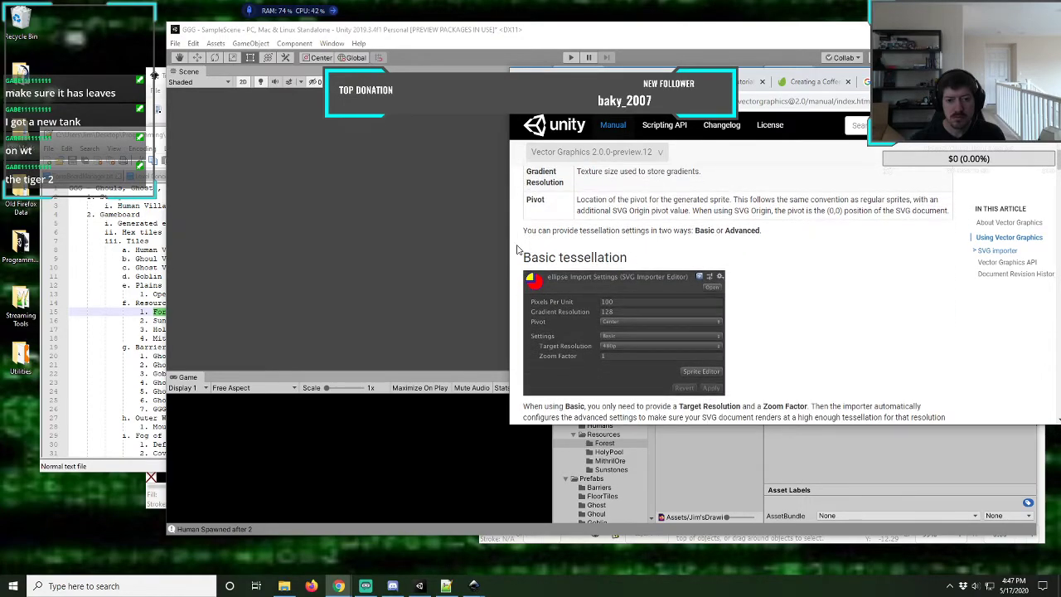
pyautogui.scroll(-4, 516, 249)
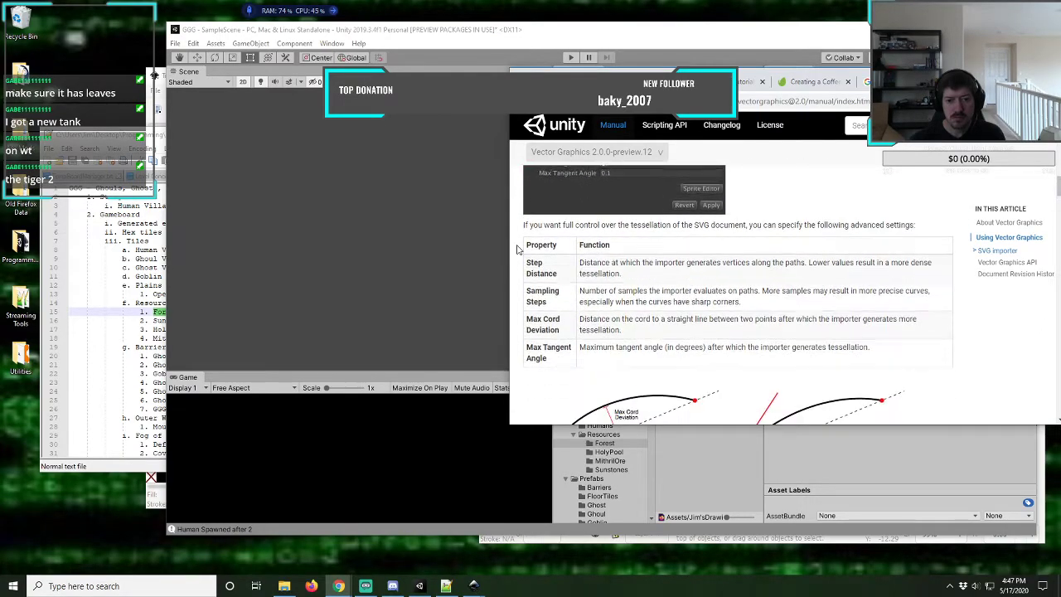
pyautogui.scroll(-2, 517, 248)
pyautogui.scroll(-3, 516, 249)
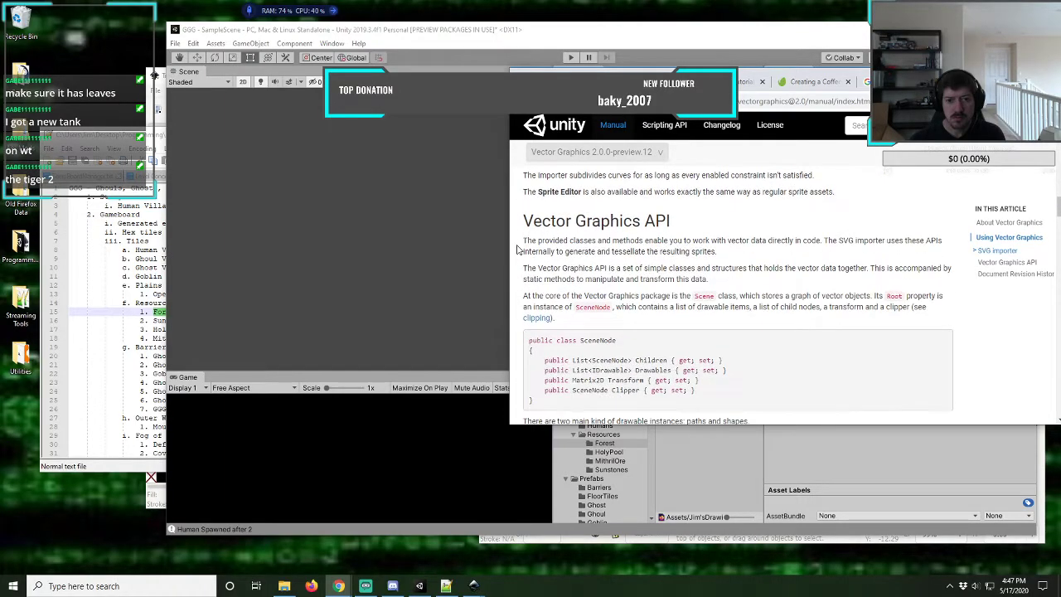
pyautogui.scroll(-7, 517, 248)
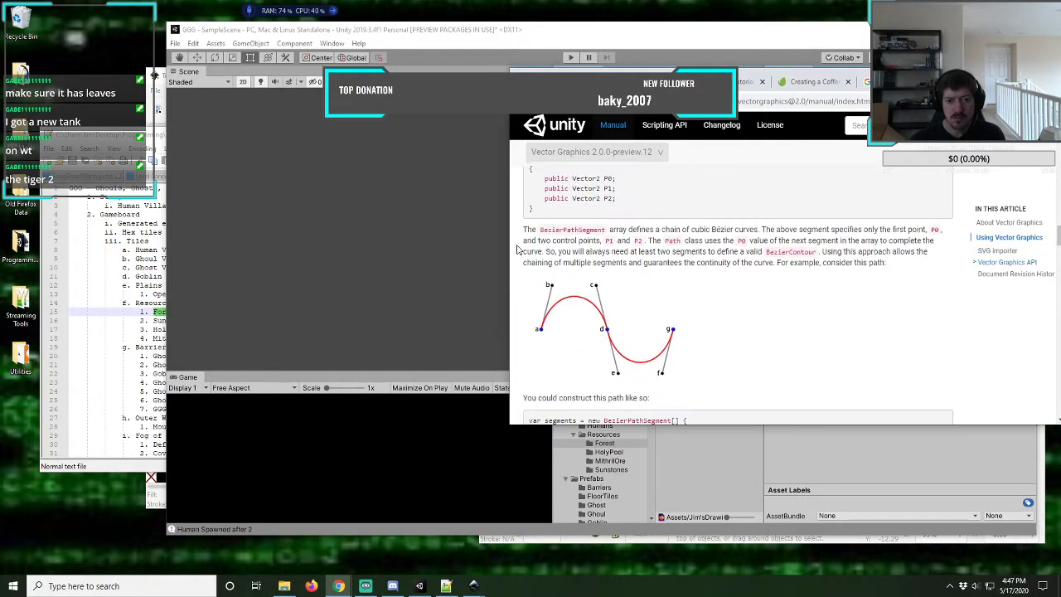
pyautogui.scroll(-8, 516, 249)
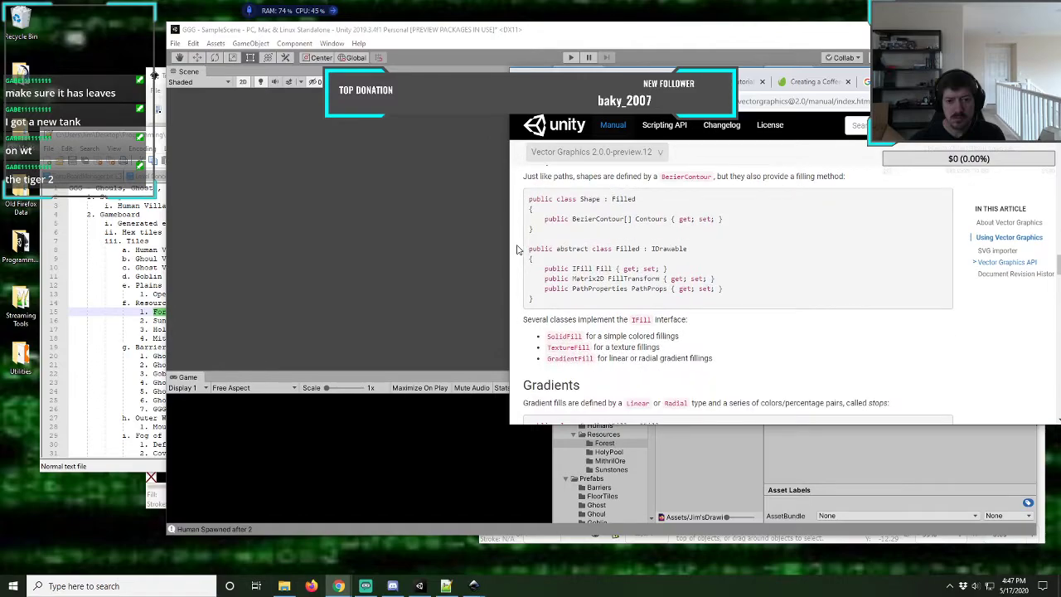
pyautogui.scroll(-10, 517, 249)
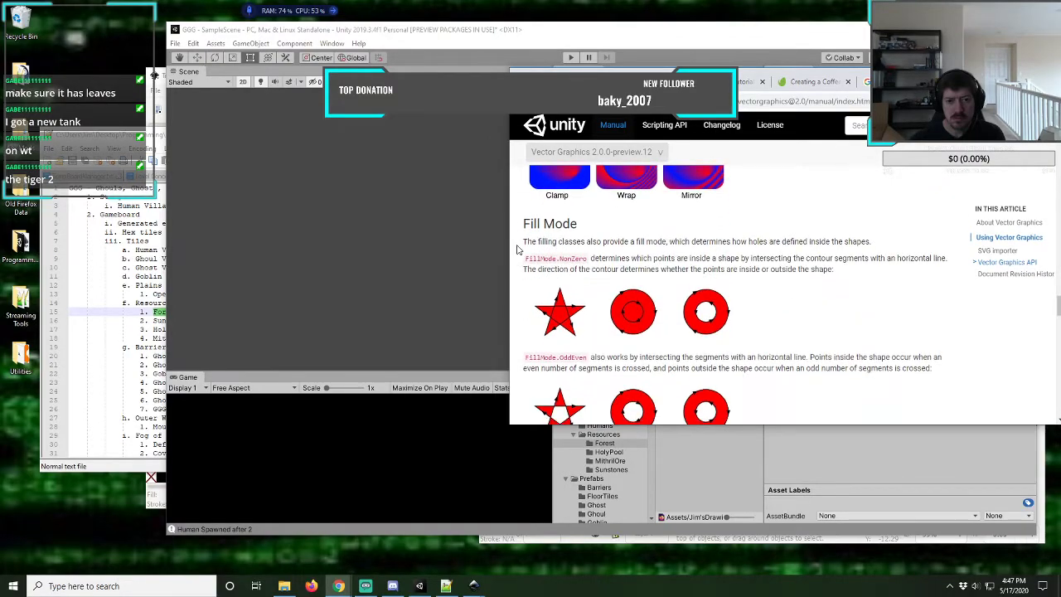
pyautogui.scroll(-8, 516, 249)
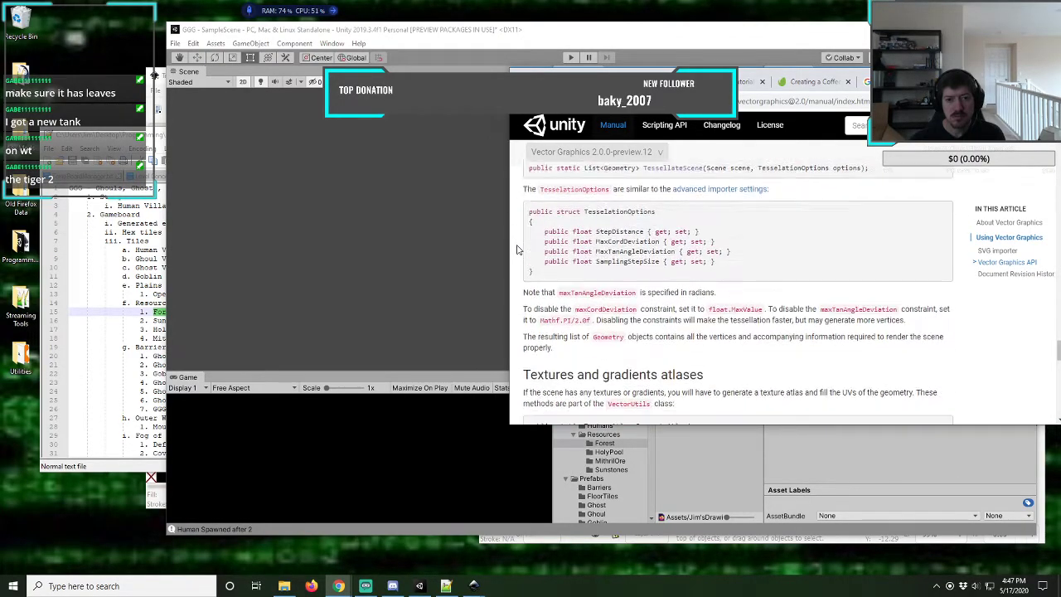
pyautogui.scroll(-8, 517, 249)
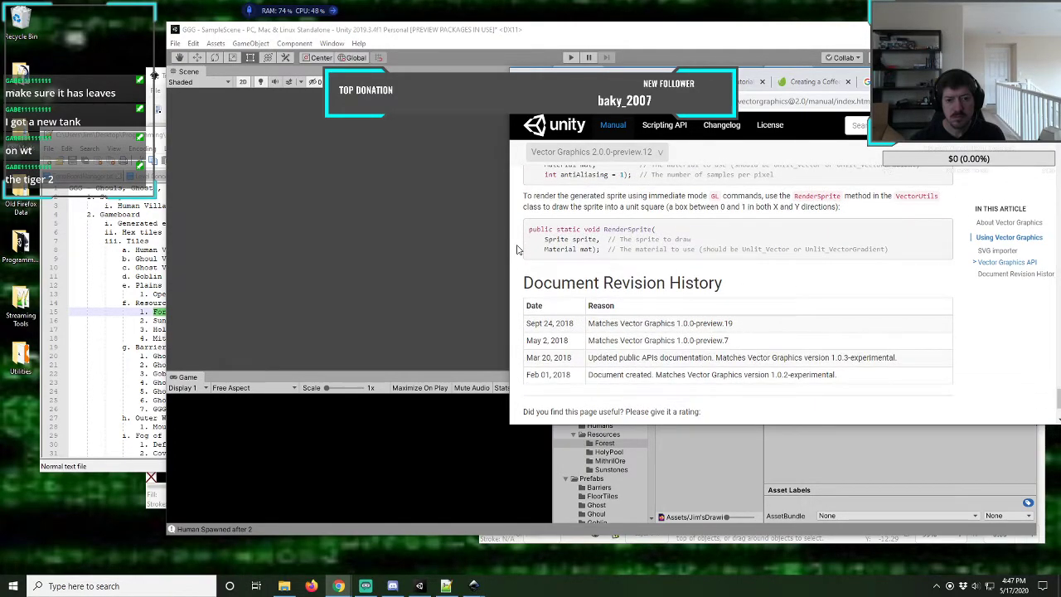
pyautogui.scroll(-3, 516, 248)
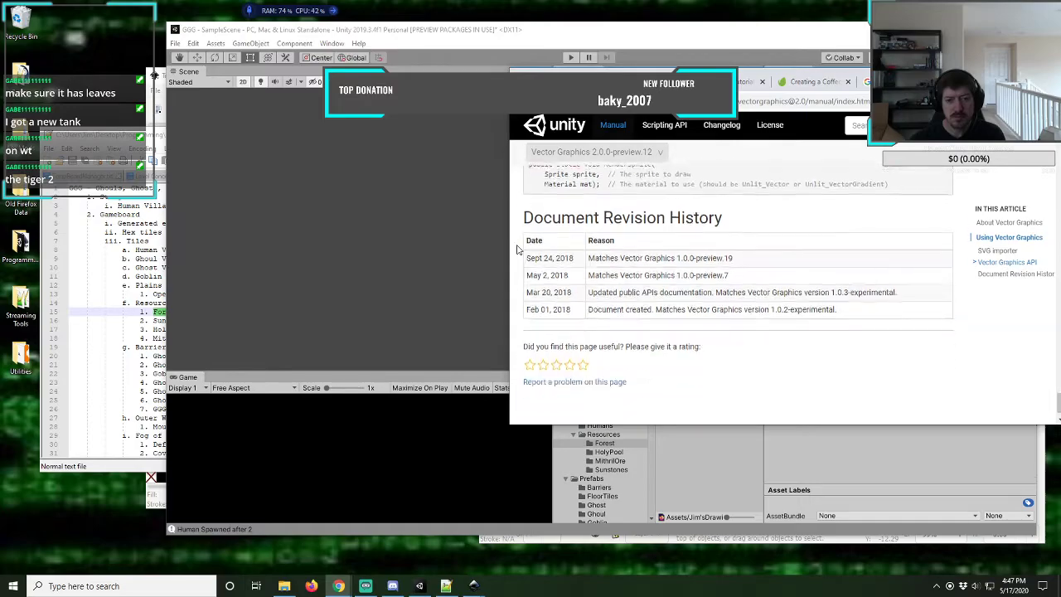
pyautogui.scroll(10, 516, 249)
pyautogui.scroll(10, 516, 249)
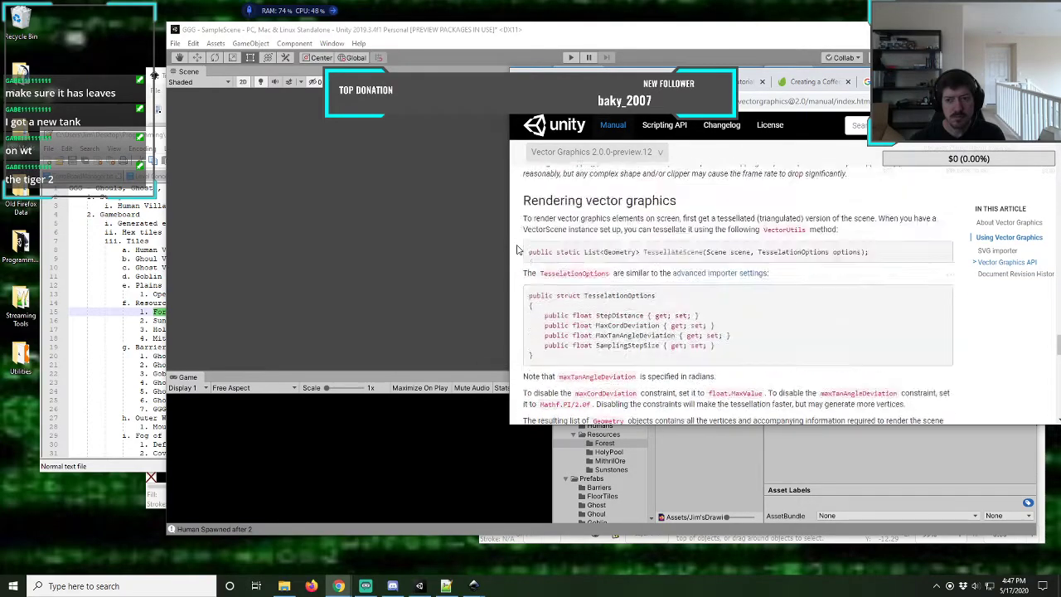
pyautogui.scroll(10, 516, 248)
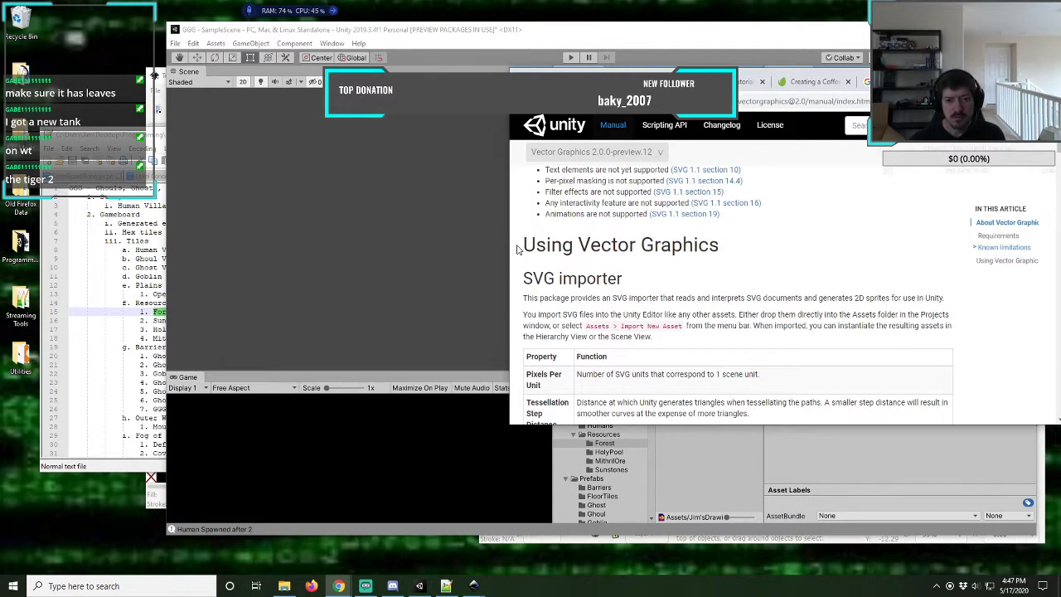
pyautogui.scroll(-1, 516, 249)
pyautogui.scroll(-3, 516, 248)
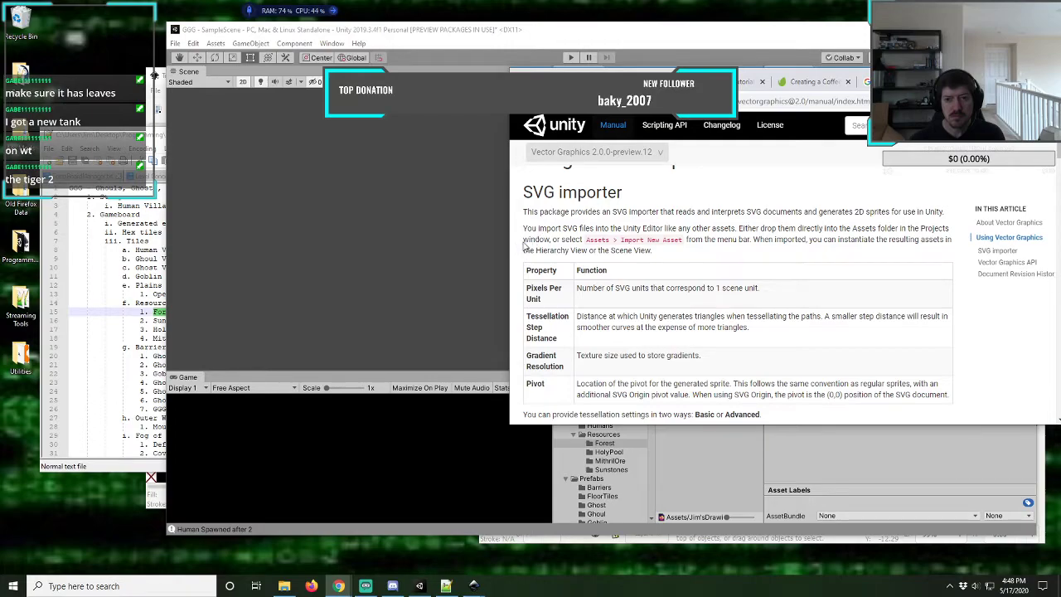
# - Switch to Unity, start importing a new asset from the Art Assets folder with all files shown, and check that folder in File Explorer
pyautogui.click(426, 46)
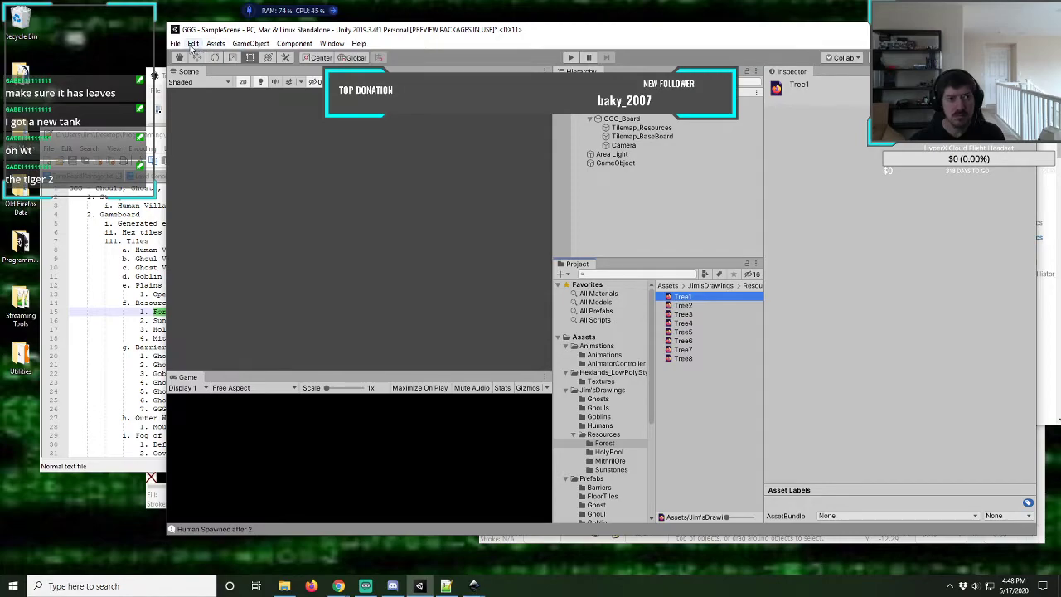
pyautogui.click(217, 44)
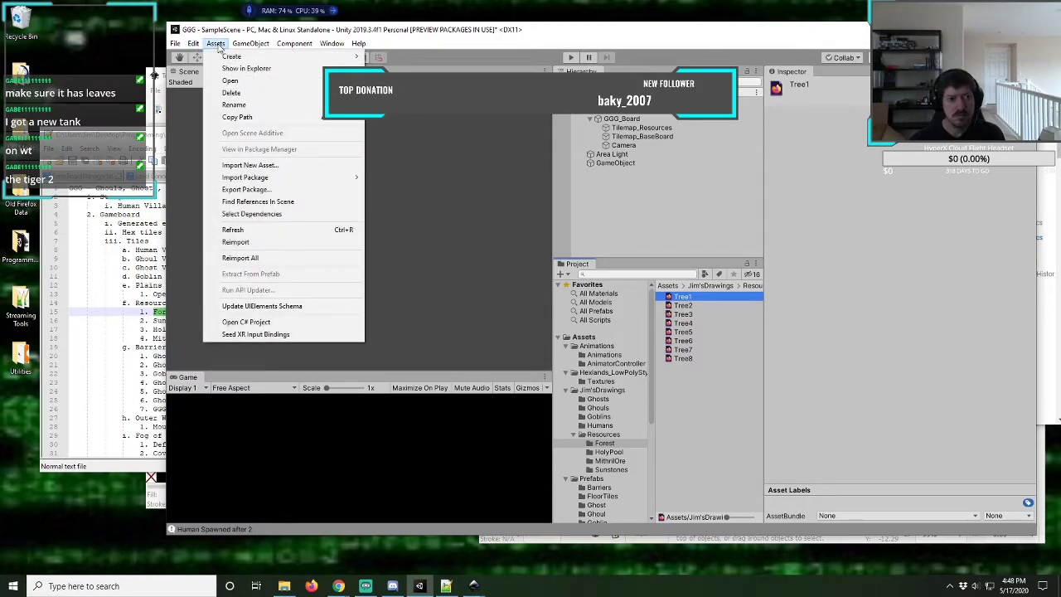
pyautogui.click(267, 165)
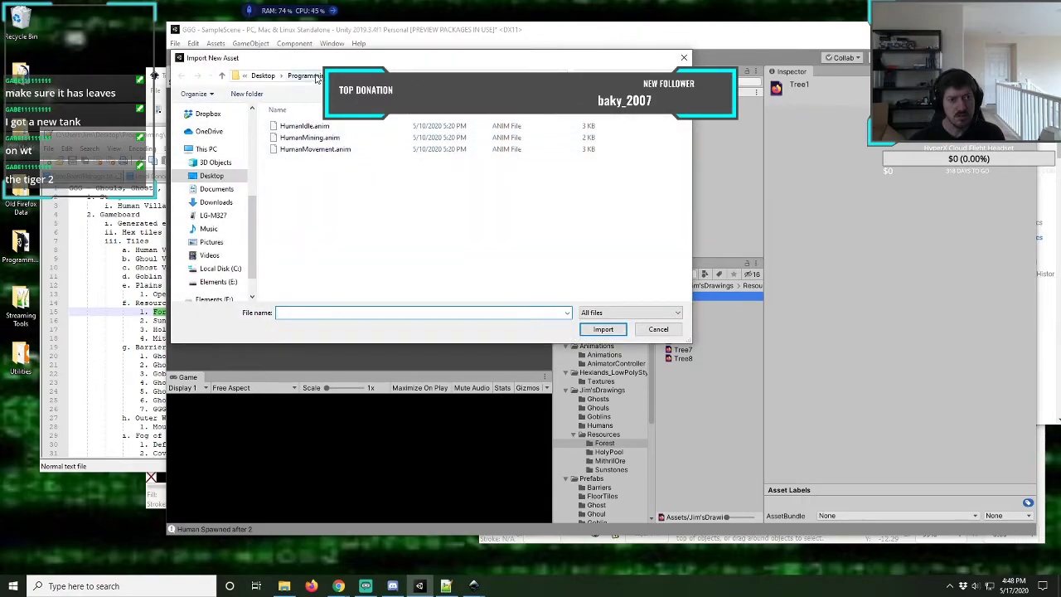
pyautogui.click(316, 78)
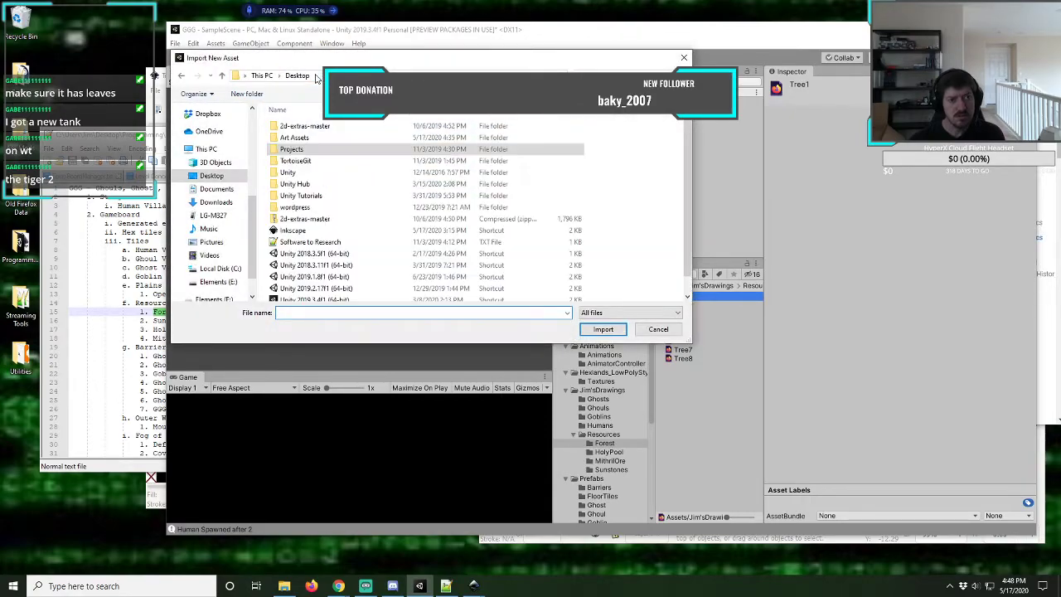
pyautogui.doubleClick(298, 138)
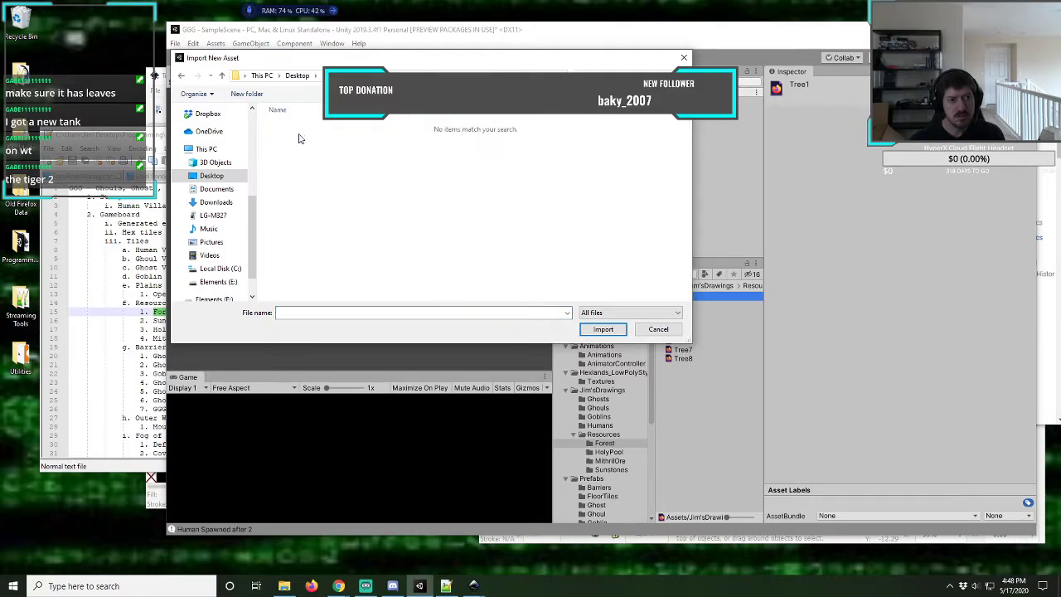
pyautogui.click(615, 313)
pyautogui.click(616, 323)
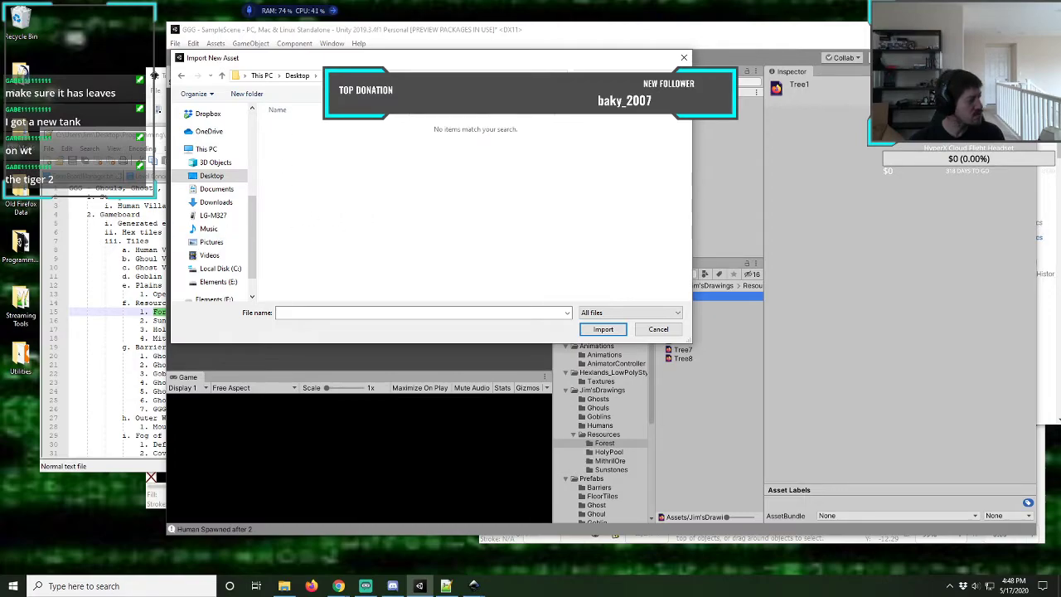
pyautogui.press('super+e')
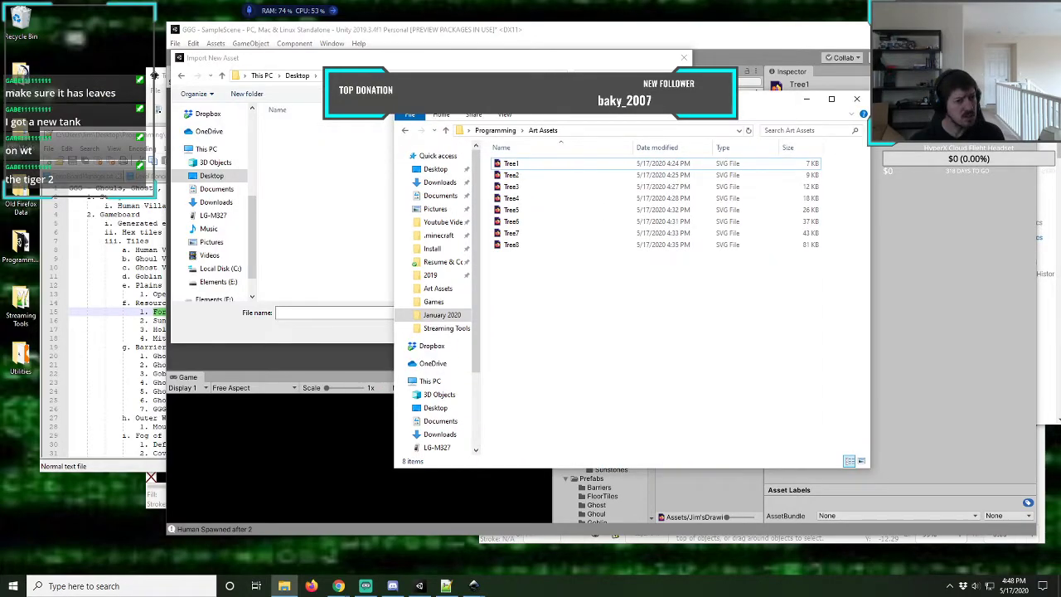
pyautogui.hotkey('alt', 'Tab')
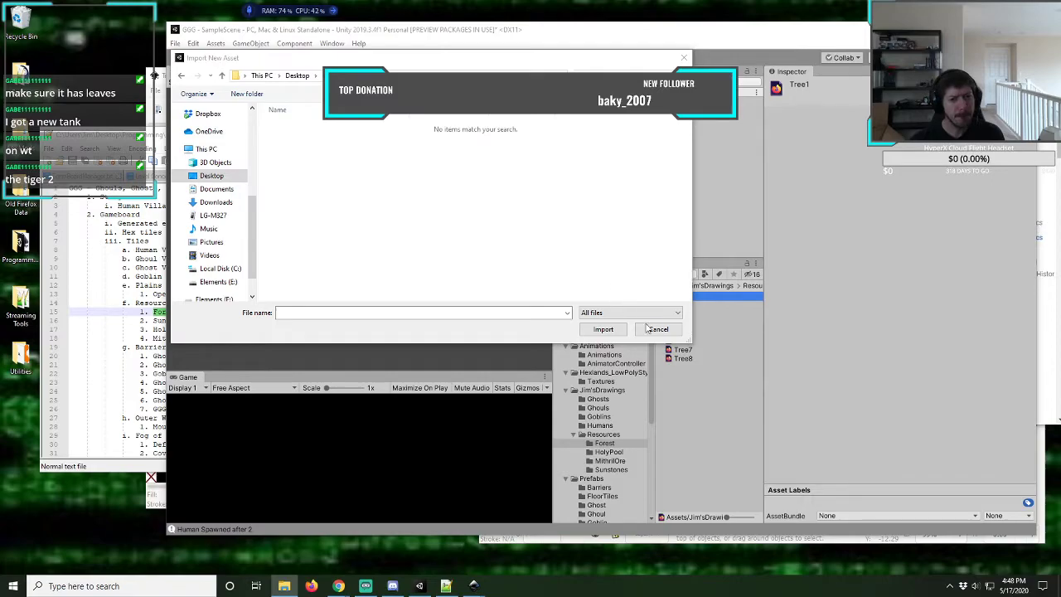
# - Switch to Chrome and reread the Vector Graphics manual's import instructions, tessellation settings, requirements and known limitations
pyautogui.moveTo(330, 590)
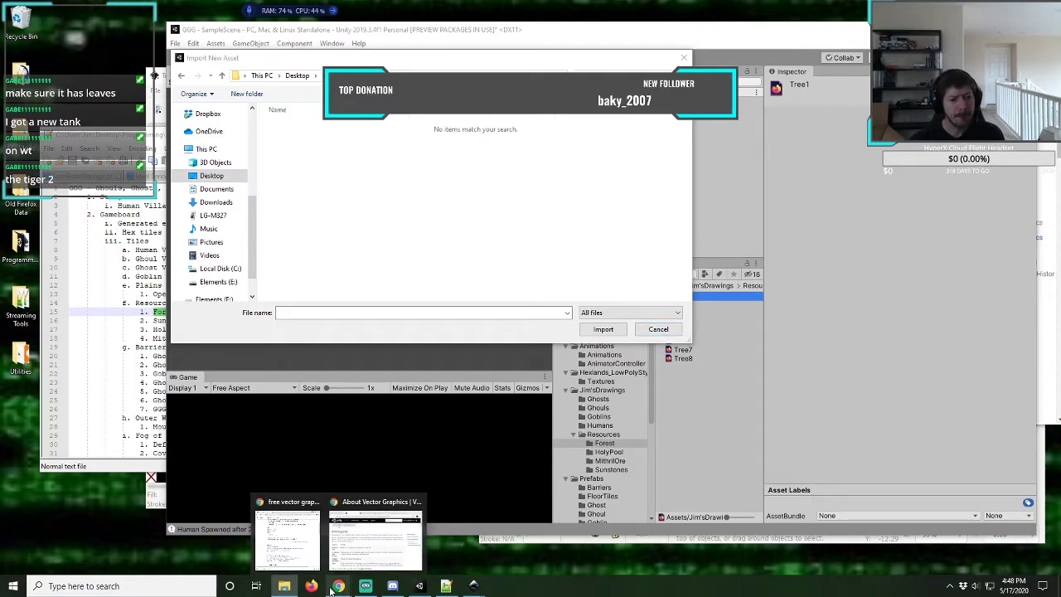
pyautogui.click(353, 557)
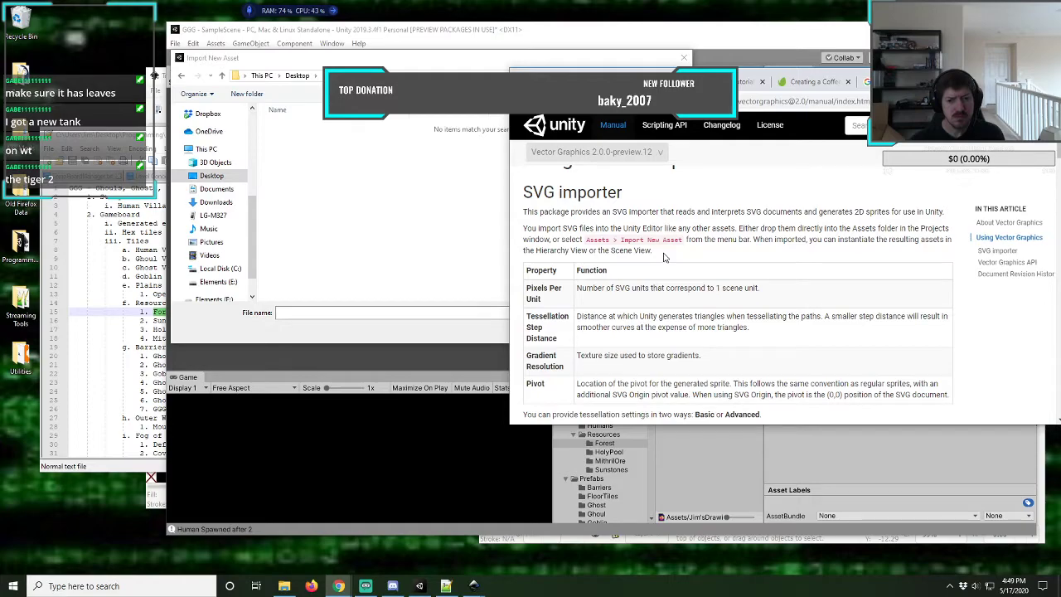
pyautogui.scroll(-1, 663, 258)
pyautogui.scroll(-1, 663, 258)
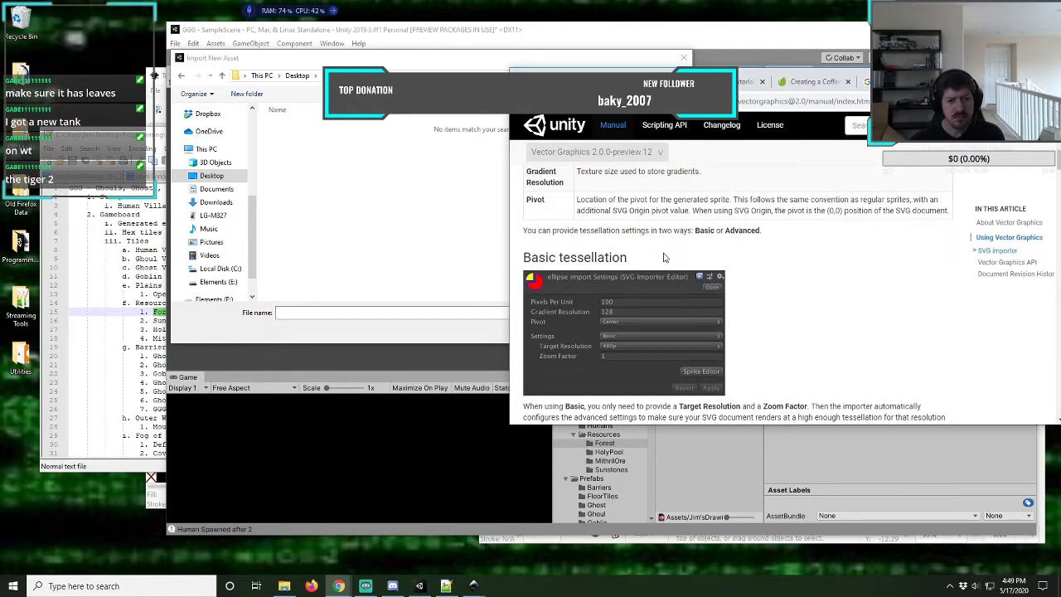
pyautogui.scroll(-1, 663, 258)
pyautogui.scroll(-1, 663, 258)
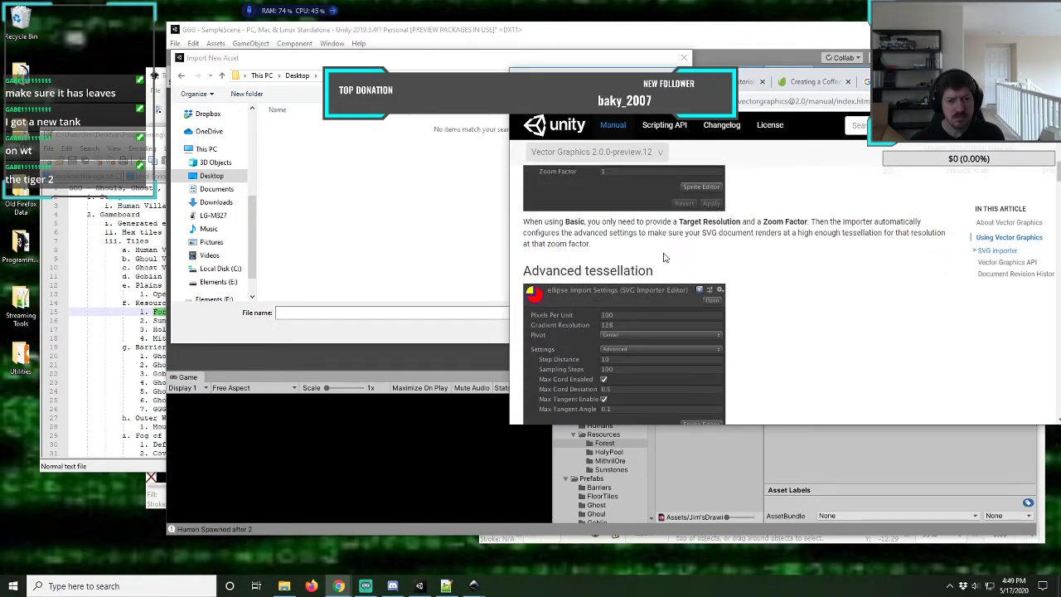
pyautogui.scroll(-2, 663, 258)
pyautogui.scroll(2, 663, 258)
pyautogui.scroll(3, 663, 257)
pyautogui.scroll(1, 663, 257)
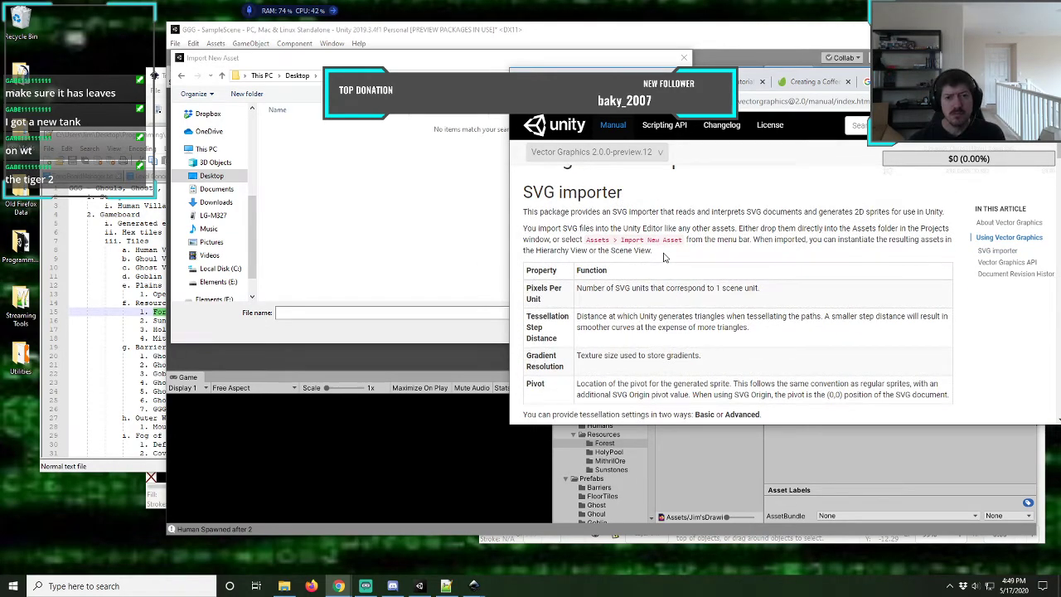
pyautogui.scroll(2, 664, 258)
pyautogui.scroll(3, 630, 299)
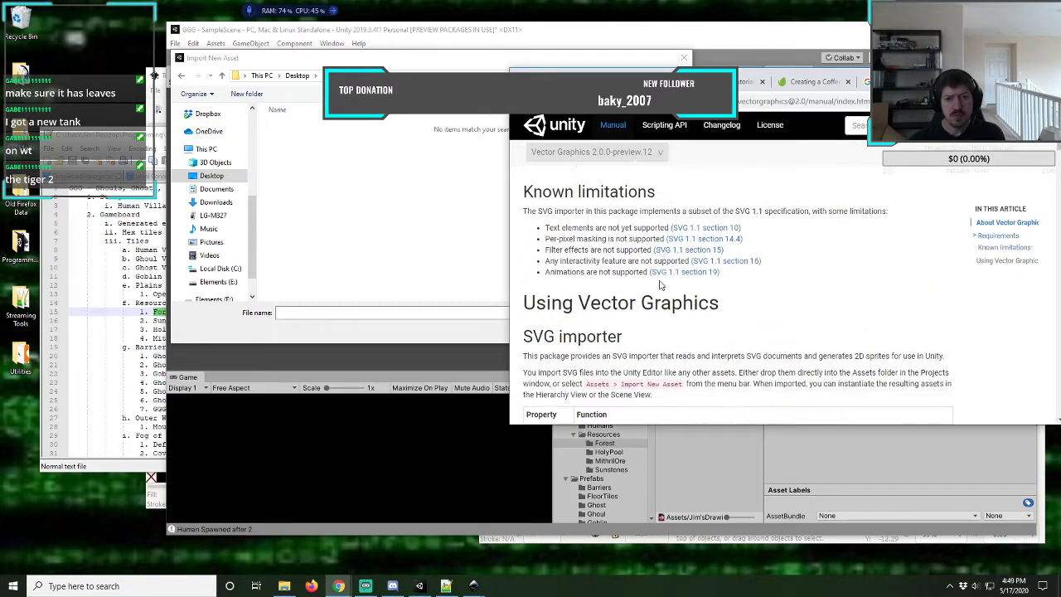
pyautogui.scroll(1, 615, 308)
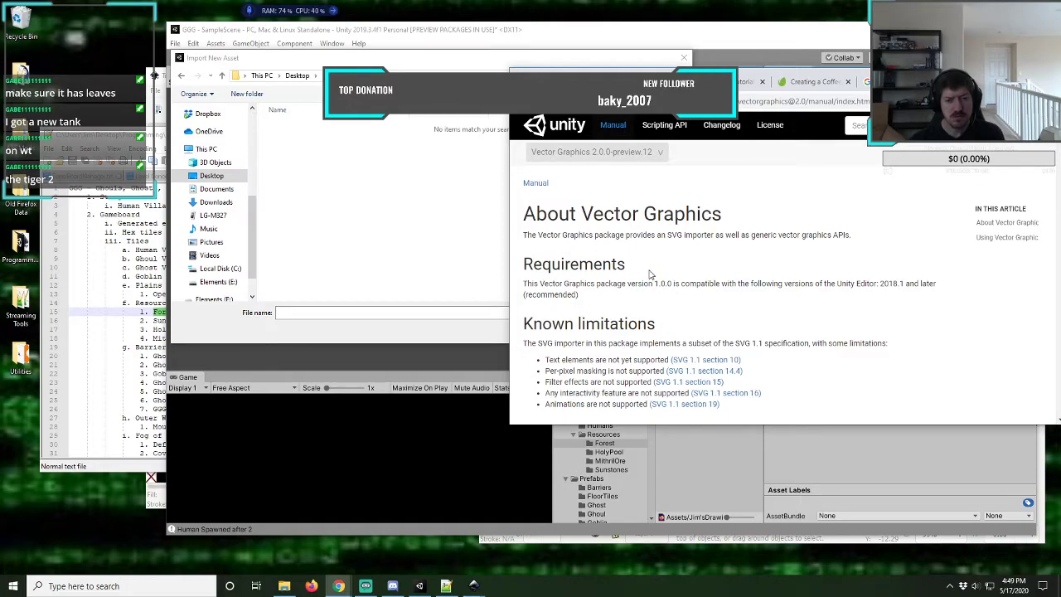
pyautogui.scroll(-5, 651, 274)
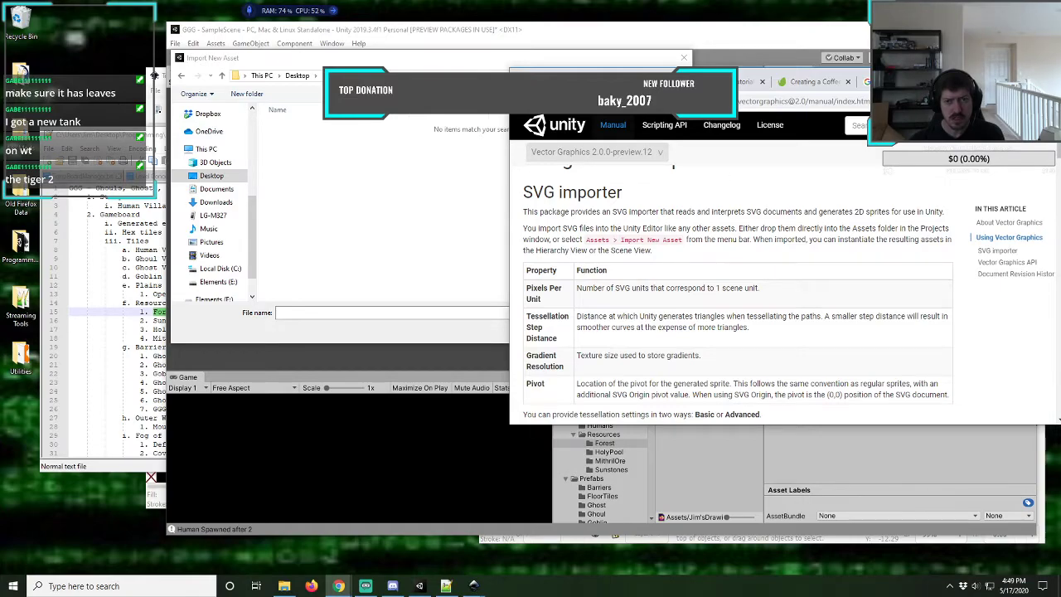
# - Return to the Google results for "unity svg image", open the "Unity UI SVG support script" forum thread and read its usage notes and replies
pyautogui.hotkey('alt', 'Left')
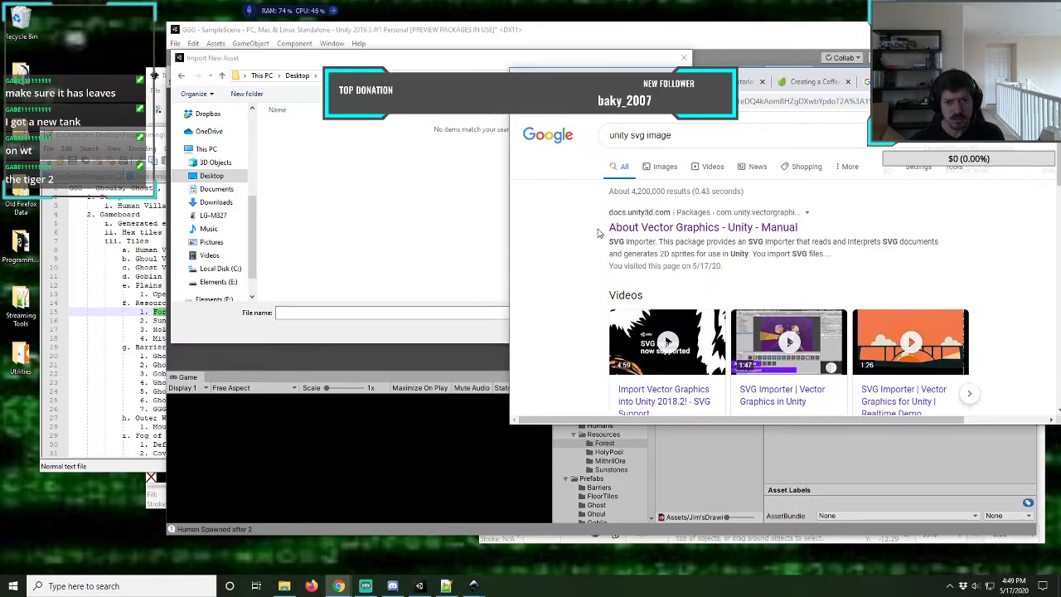
pyautogui.scroll(-5, 597, 233)
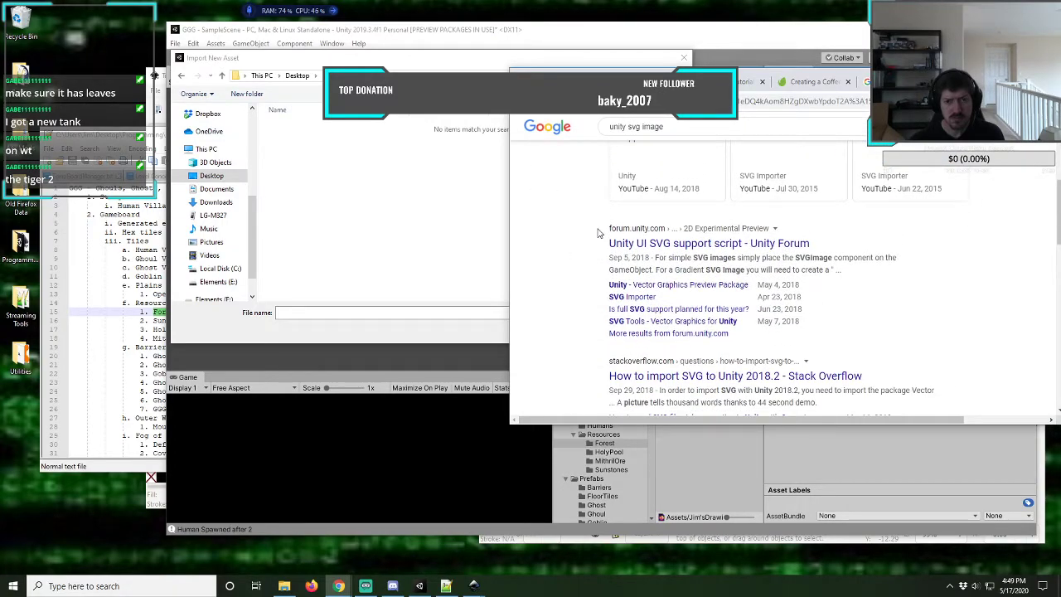
pyautogui.click(666, 247)
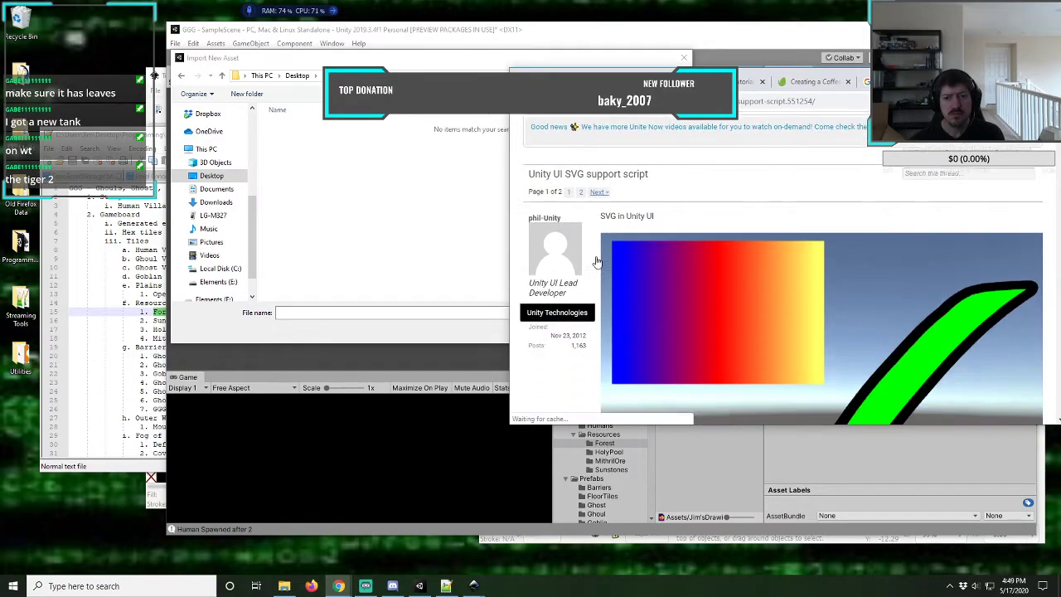
pyautogui.scroll(-3, 600, 259)
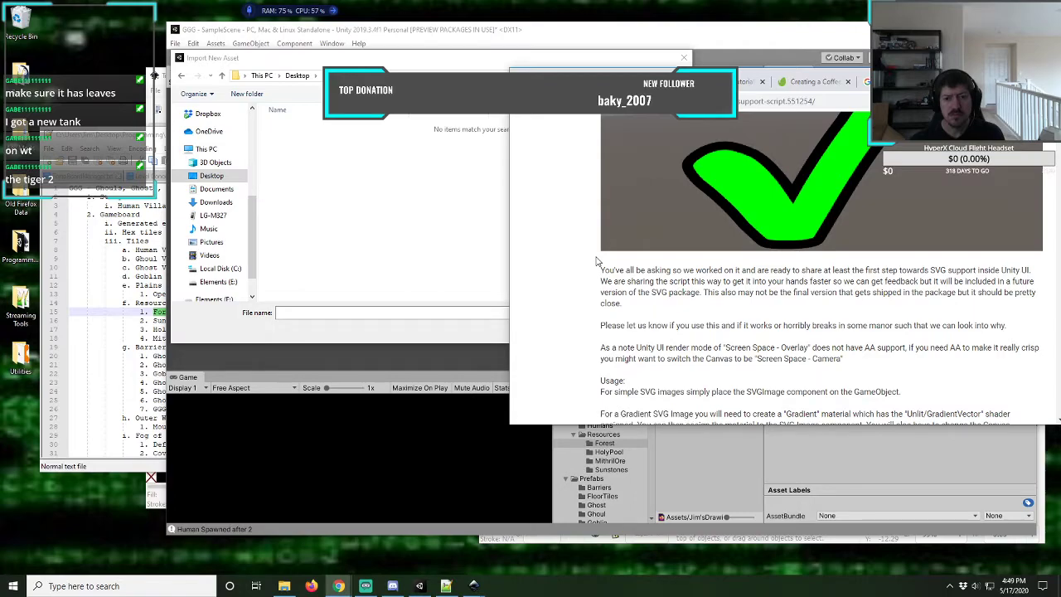
pyautogui.scroll(-2, 595, 262)
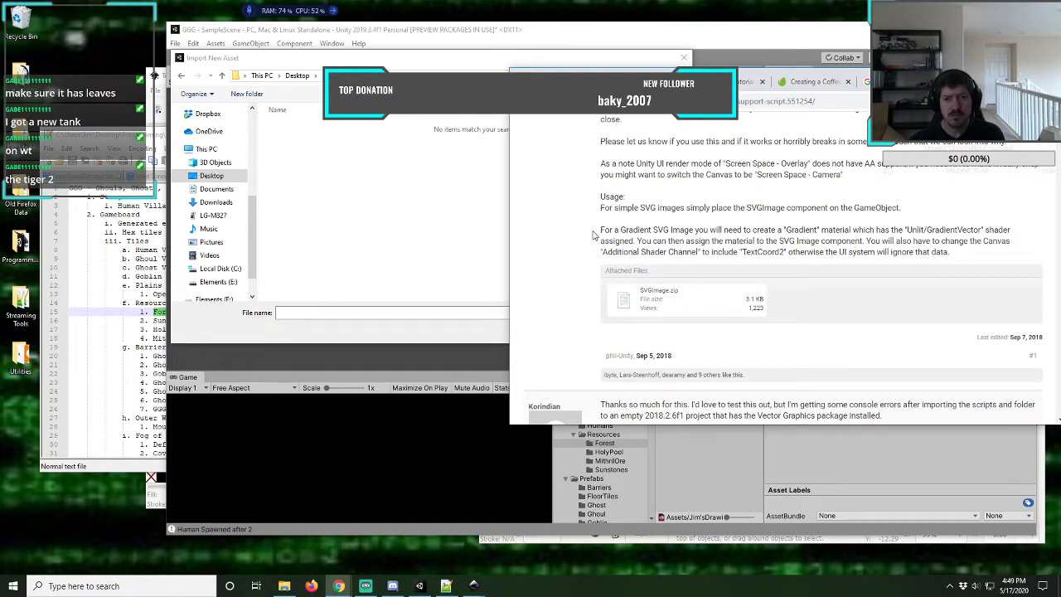
pyautogui.scroll(-1, 594, 217)
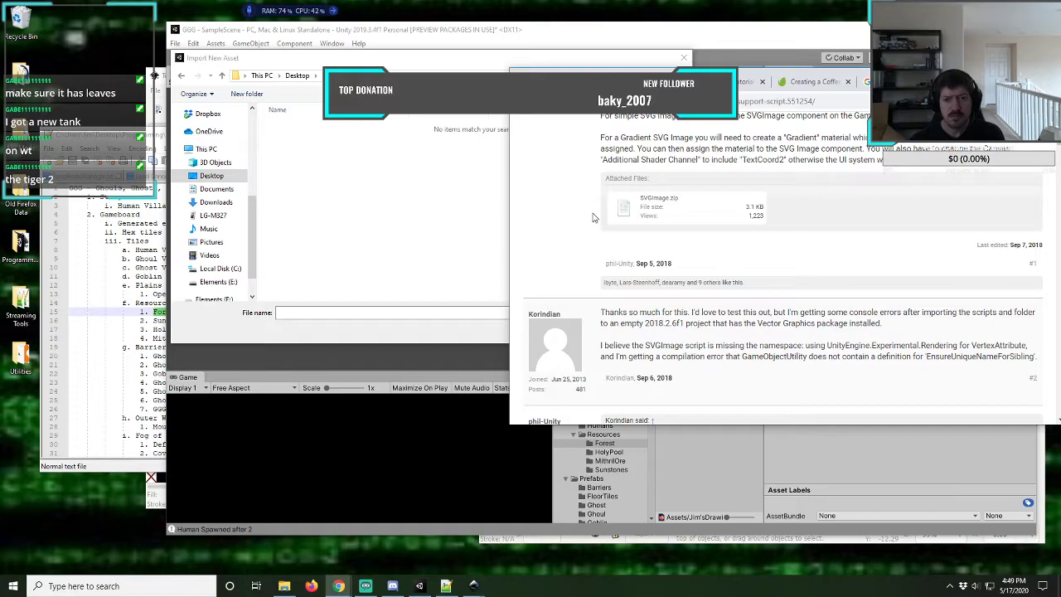
pyautogui.scroll(-1, 594, 217)
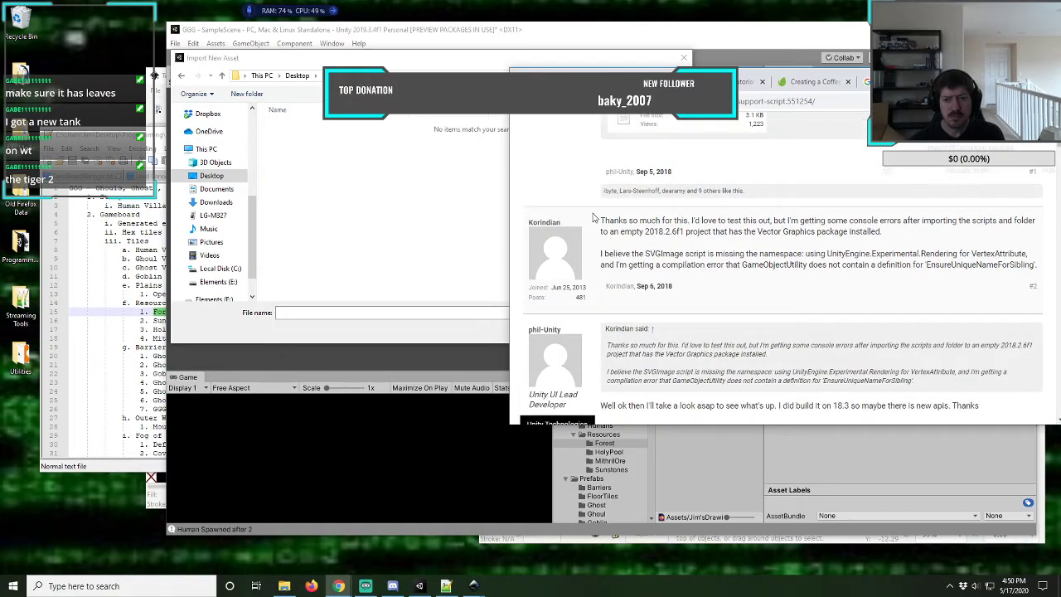
# - Read the forum thread's early replies on script compile errors, SVG masking support and antialiasing options for UI SVGs
pyautogui.scroll(-1, 594, 217)
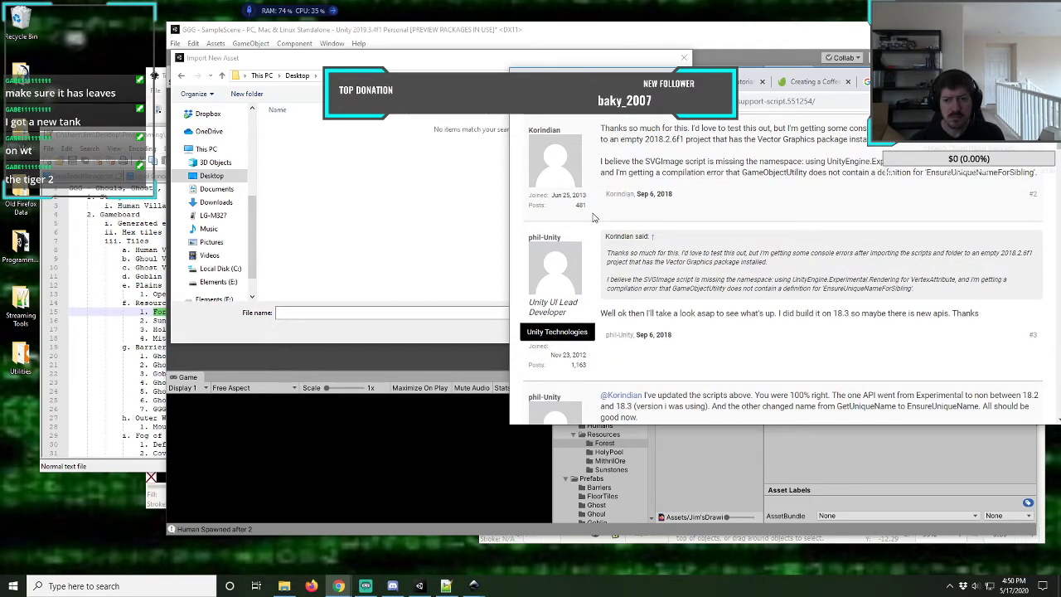
pyautogui.scroll(-1, 594, 218)
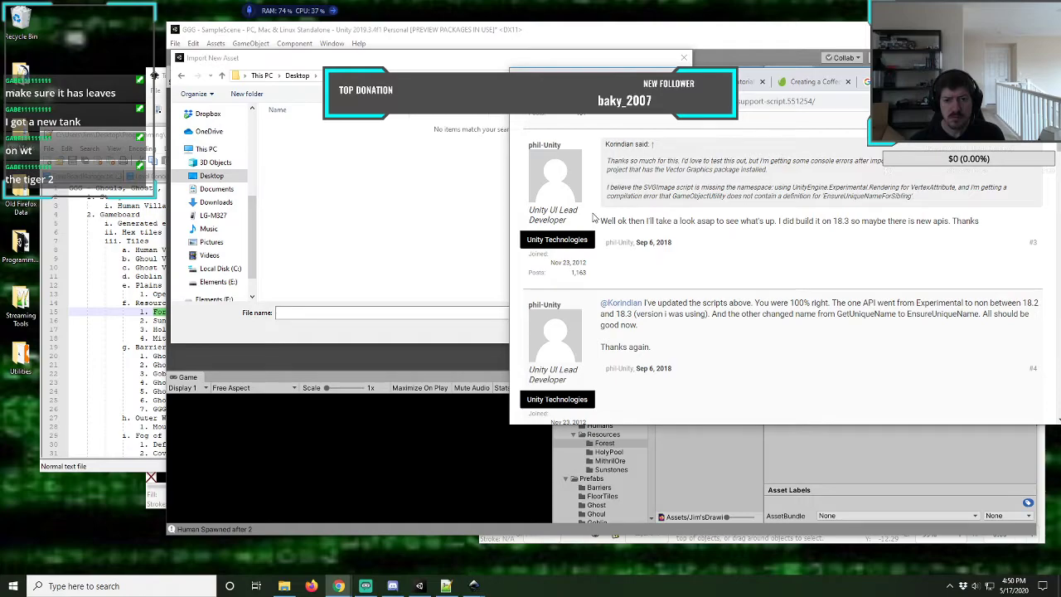
pyautogui.scroll(-1, 594, 217)
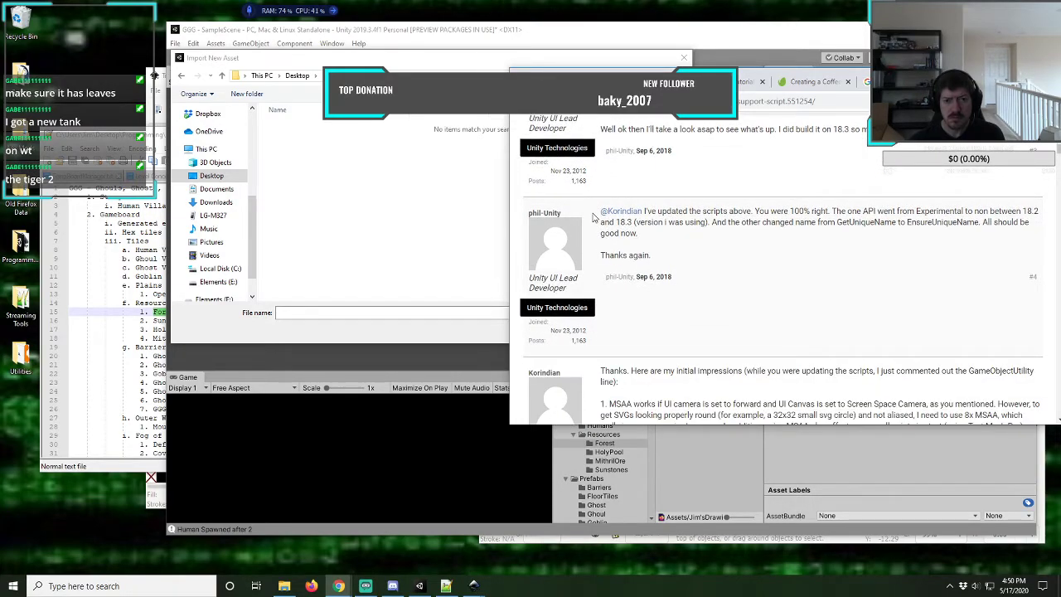
pyautogui.scroll(1, 593, 217)
pyautogui.scroll(-1, 593, 218)
pyautogui.scroll(-1, 594, 217)
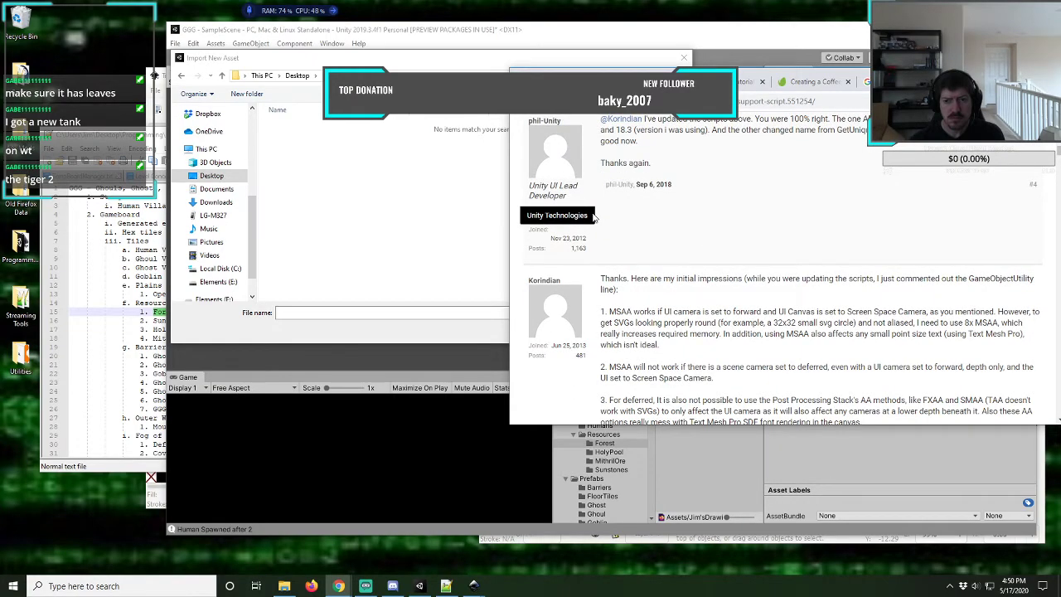
pyautogui.scroll(-6, 594, 217)
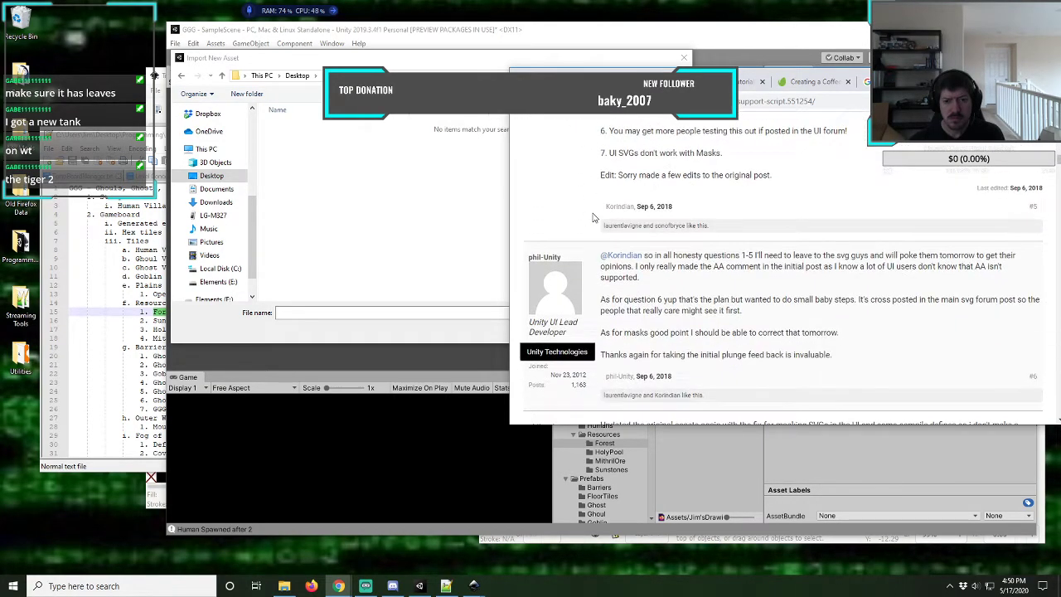
pyautogui.scroll(-1, 593, 218)
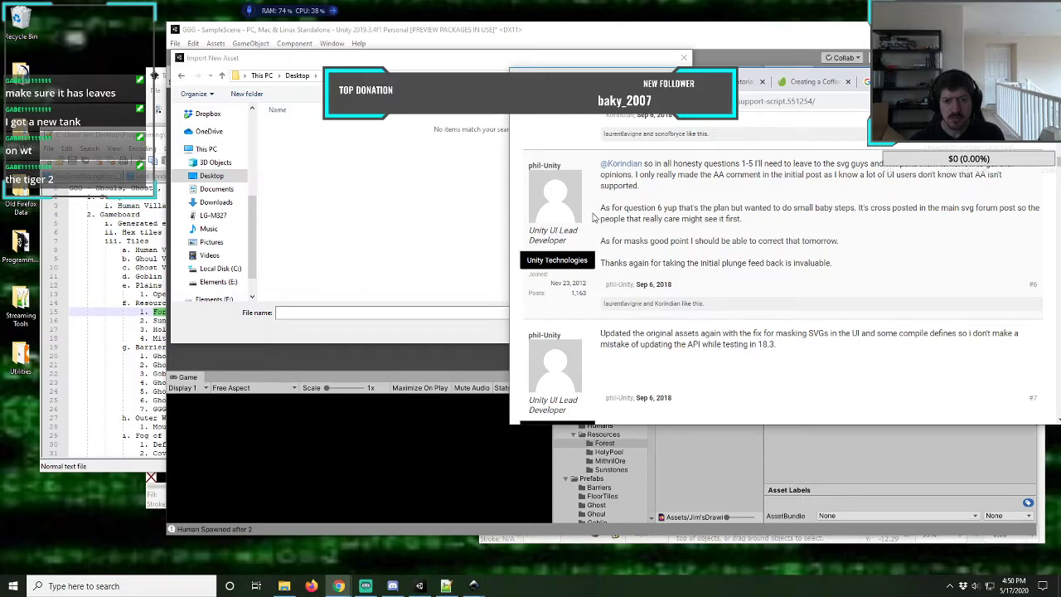
pyautogui.scroll(-2, 593, 217)
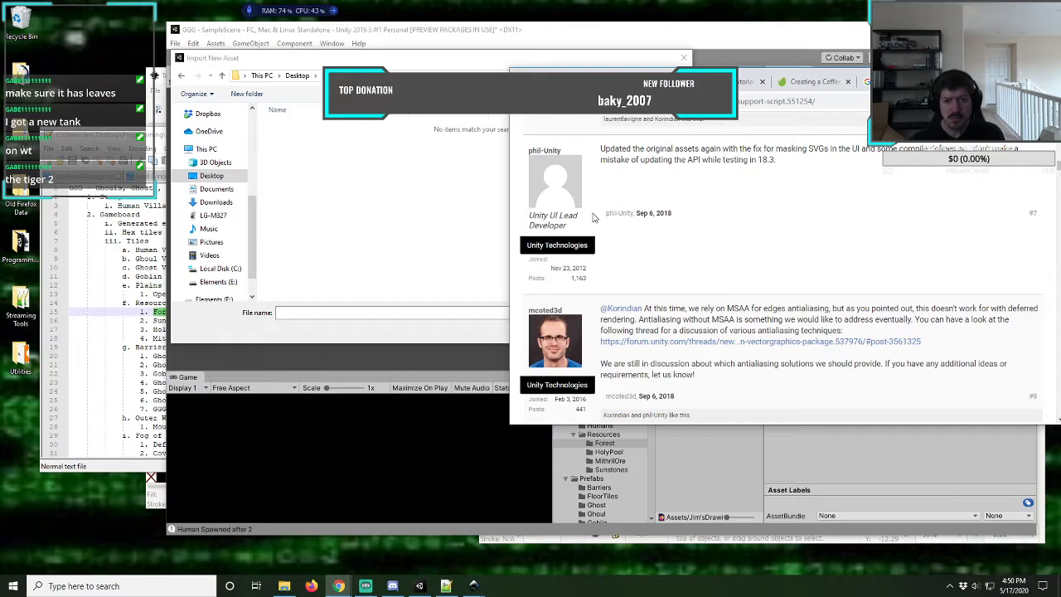
pyautogui.scroll(-1, 593, 217)
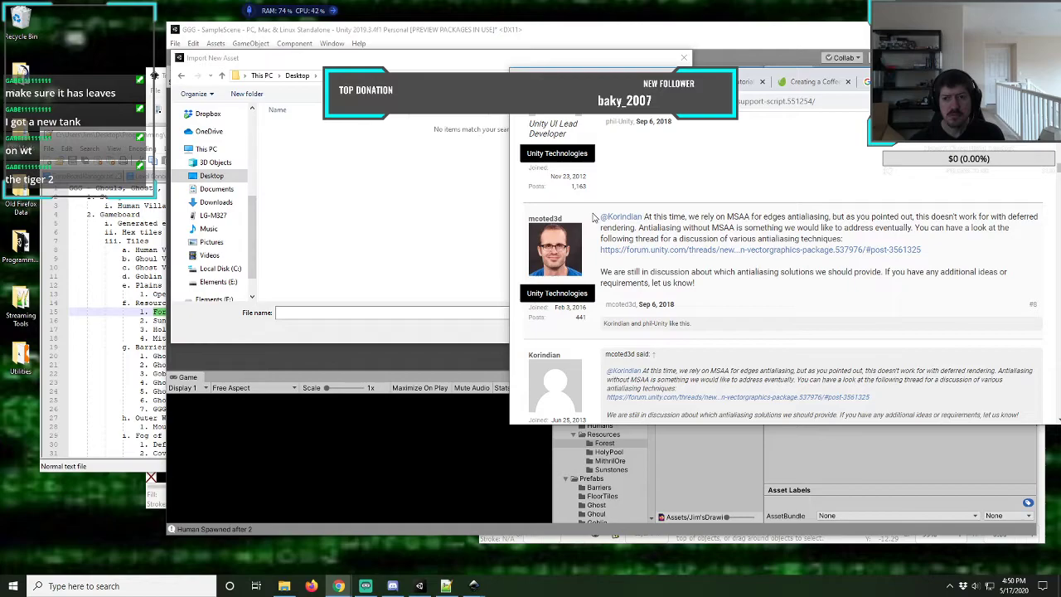
pyautogui.scroll(-5, 593, 218)
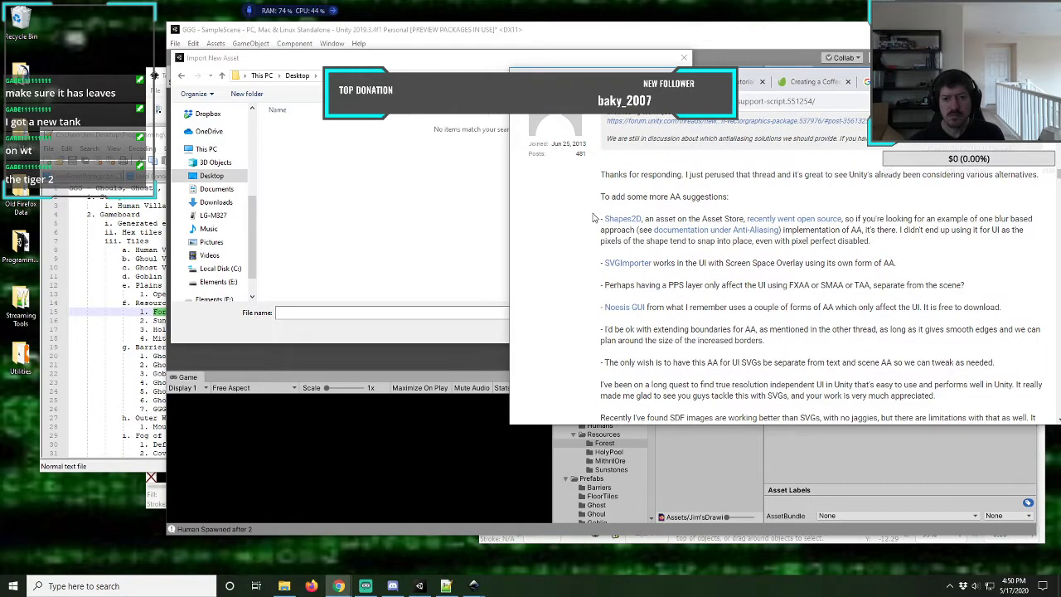
pyautogui.scroll(-3, 592, 217)
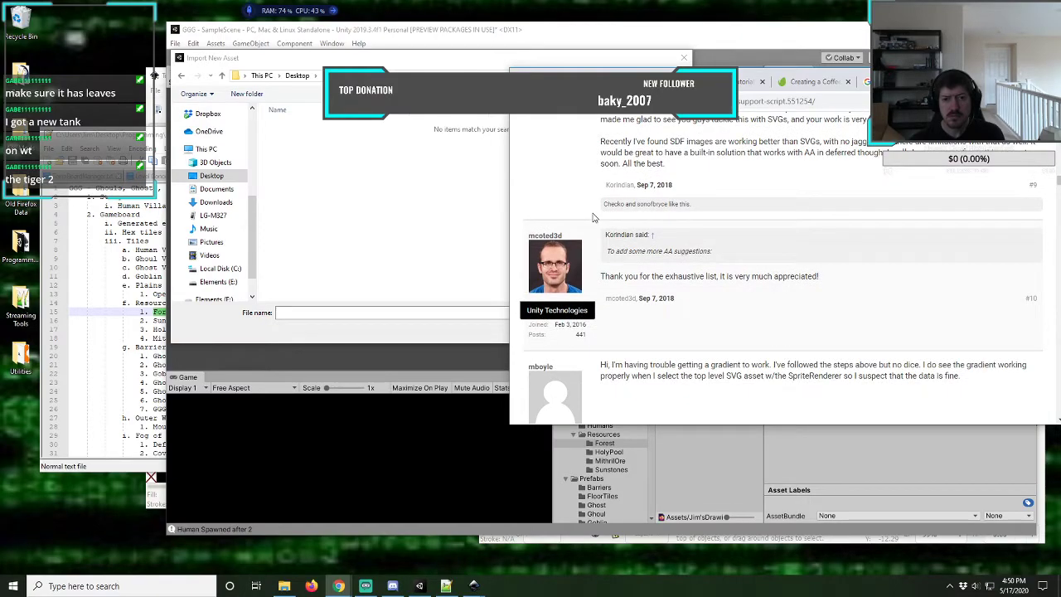
# - Continue through the thread's replies on gradient setup, sprite updates, and sizing SVG sprites with Preserve Viewport and Pixels per Unit
pyautogui.scroll(-3, 592, 218)
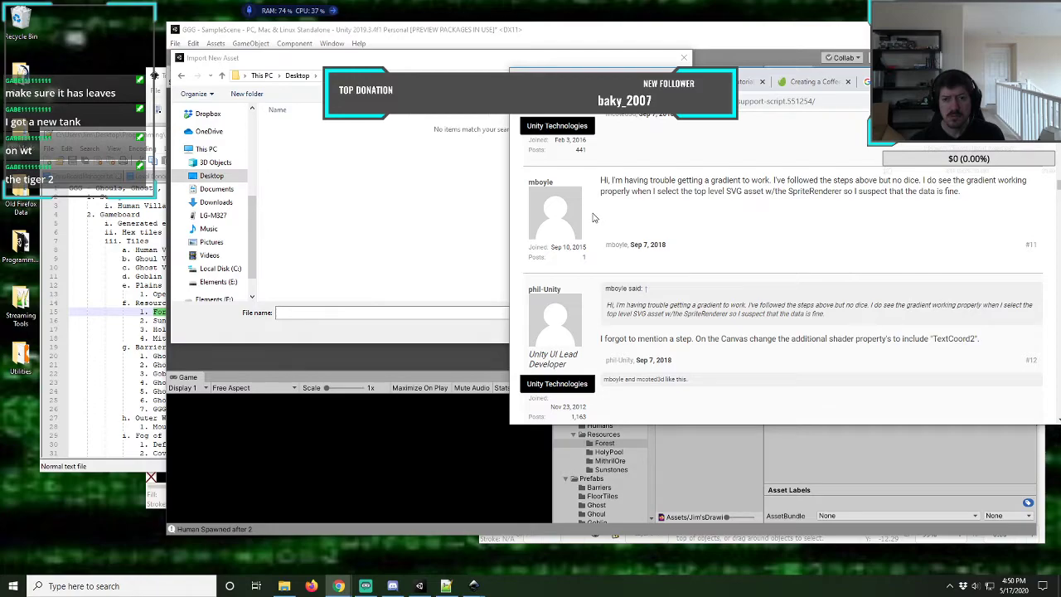
pyautogui.scroll(-2, 592, 217)
pyautogui.scroll(-2, 593, 217)
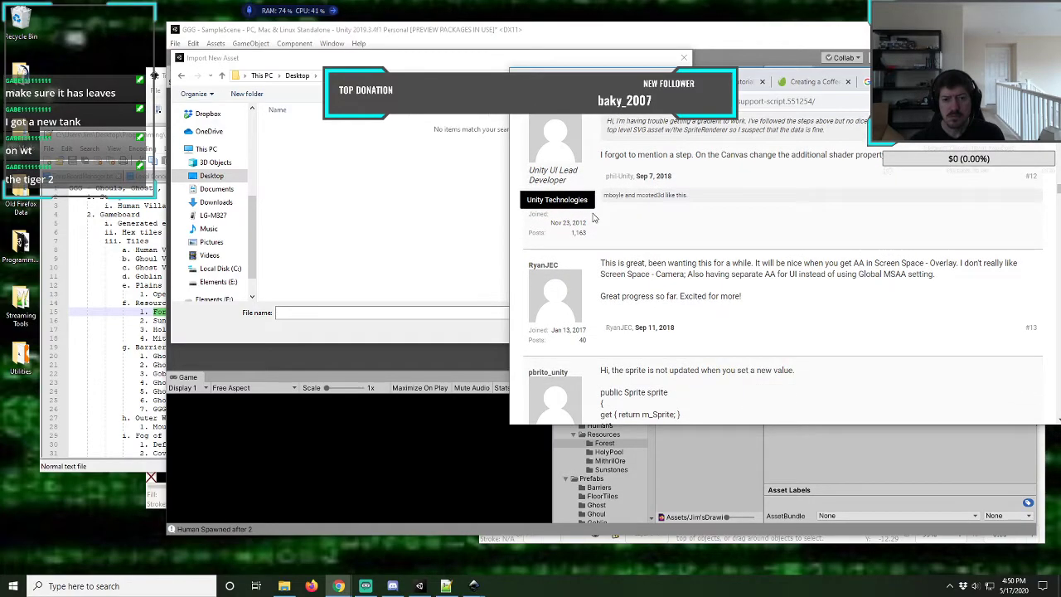
pyautogui.scroll(-2, 593, 217)
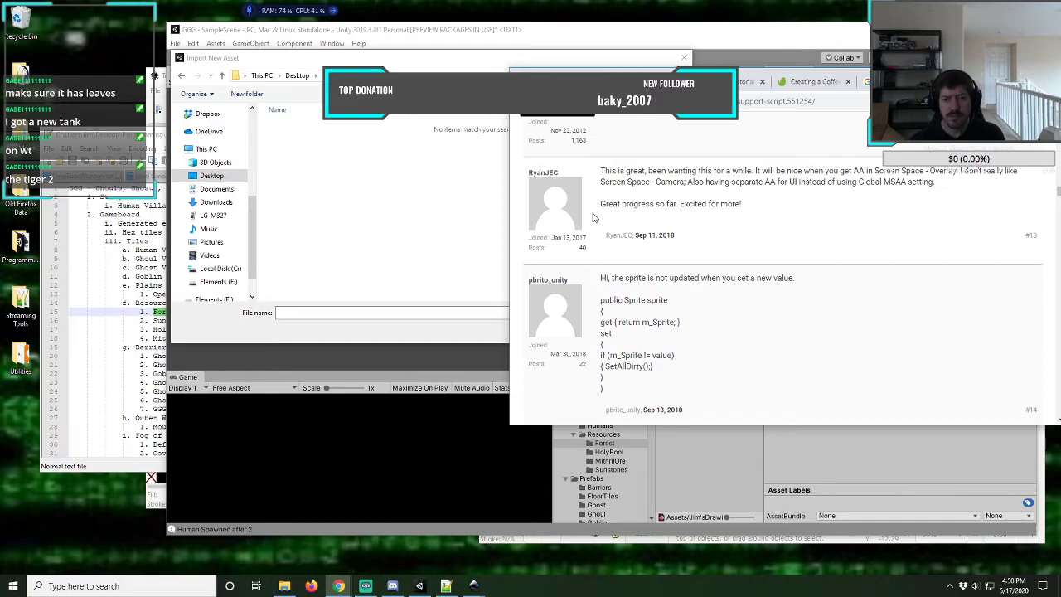
pyautogui.scroll(-1, 592, 218)
pyautogui.scroll(-2, 593, 217)
pyautogui.scroll(-6, 592, 217)
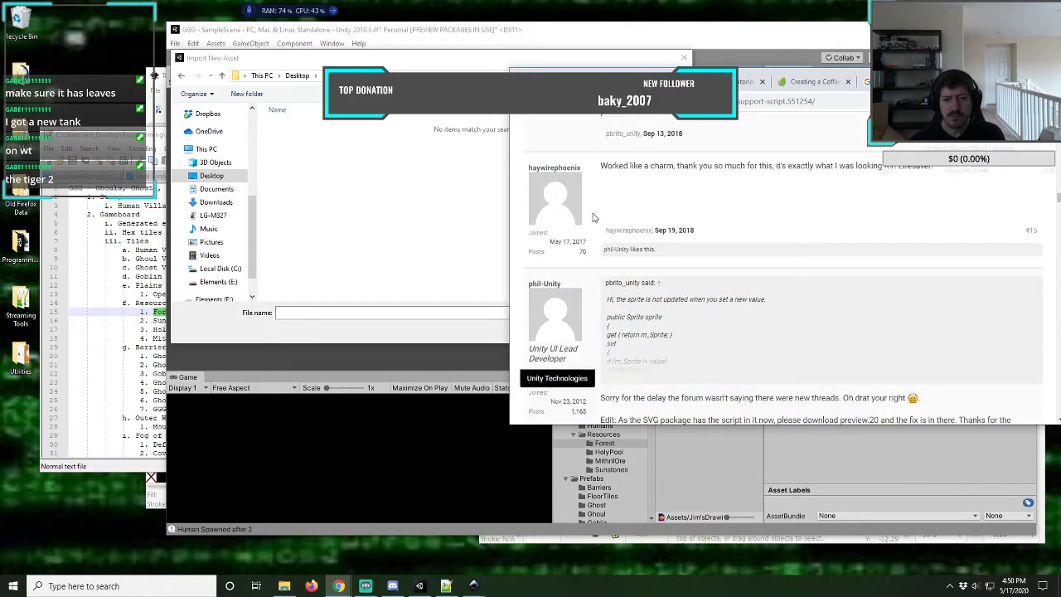
pyautogui.scroll(-9, 593, 218)
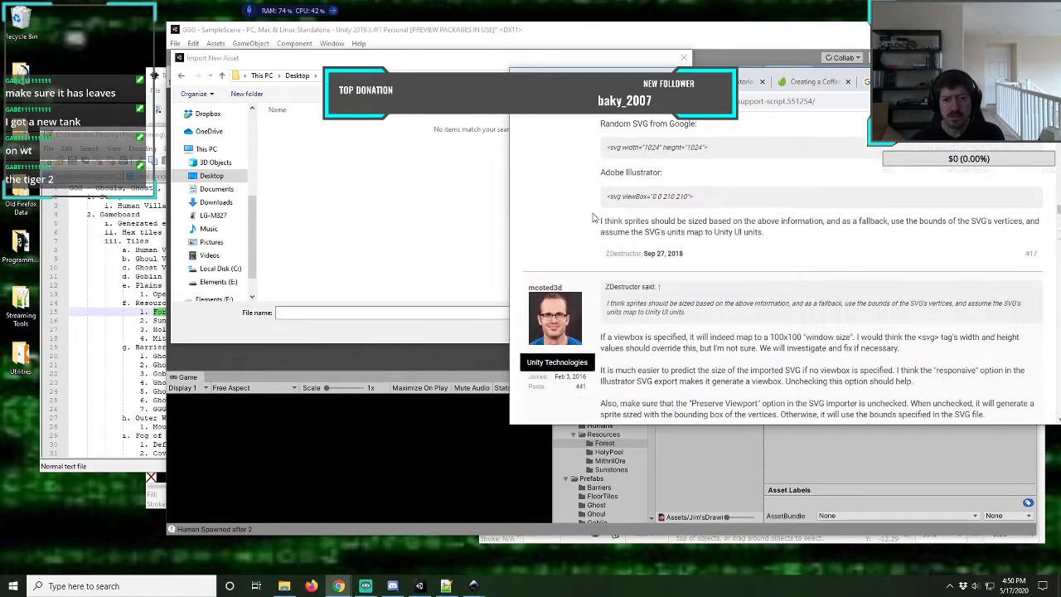
pyautogui.scroll(-11, 593, 217)
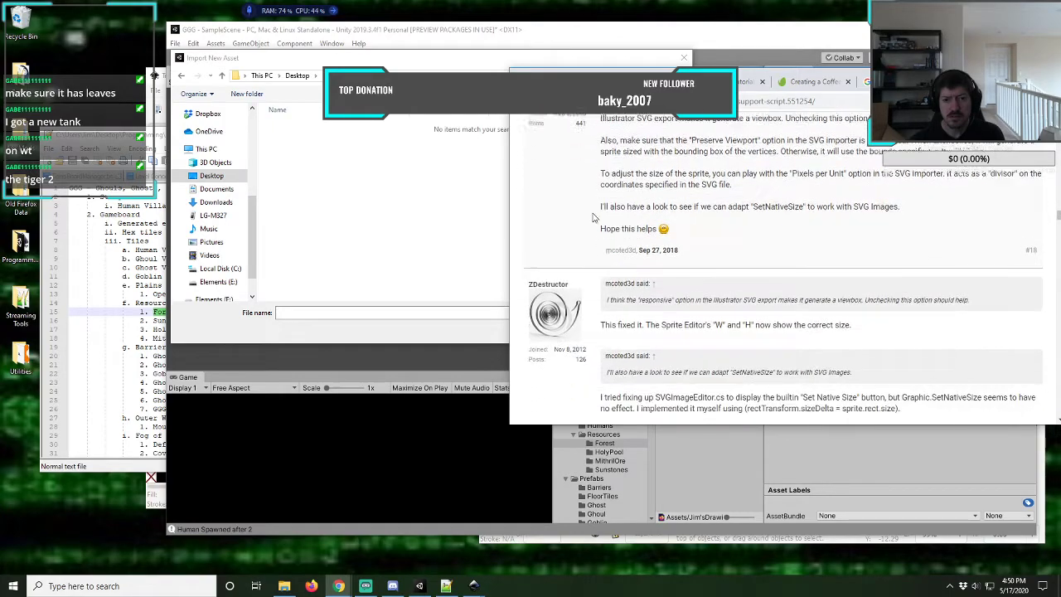
pyautogui.scroll(-12, 592, 217)
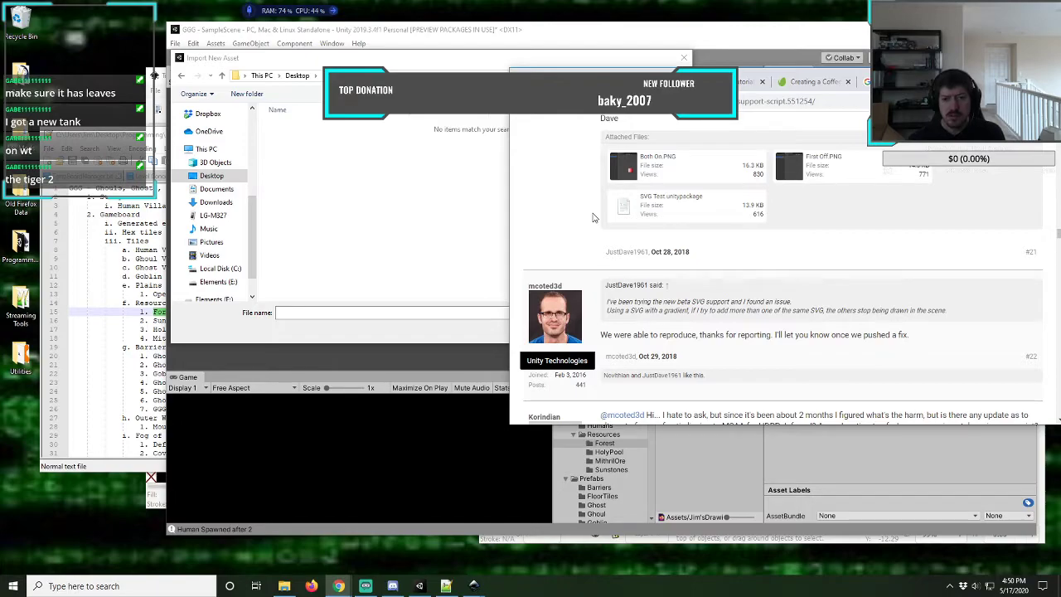
# - Read the thread's further replies on importing as Textured Sprite, conflicting SVGImage scripts and shaders for broken gradients
pyautogui.scroll(-6, 593, 217)
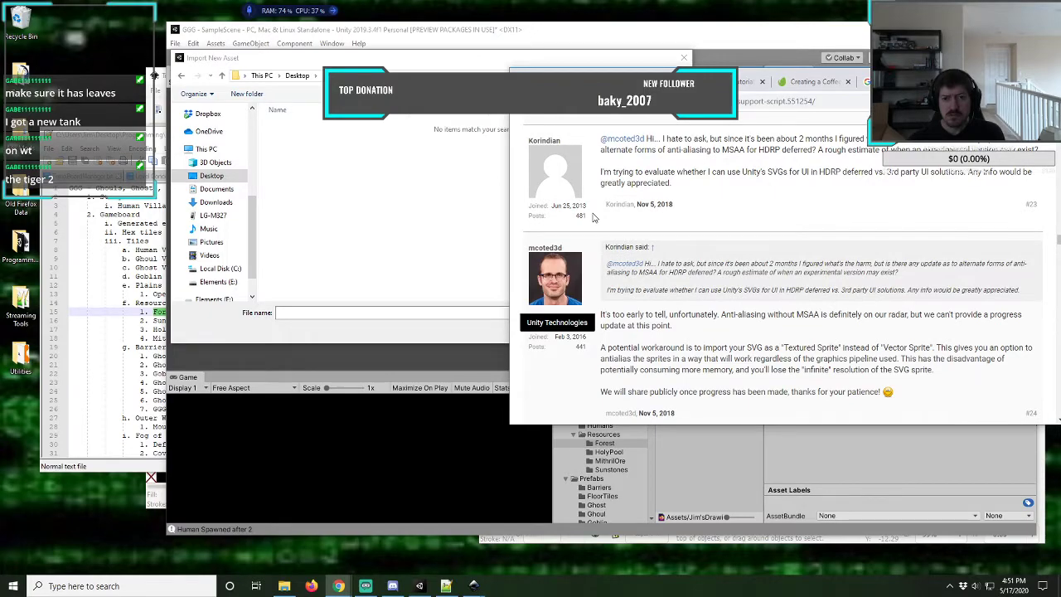
pyautogui.scroll(-2, 592, 218)
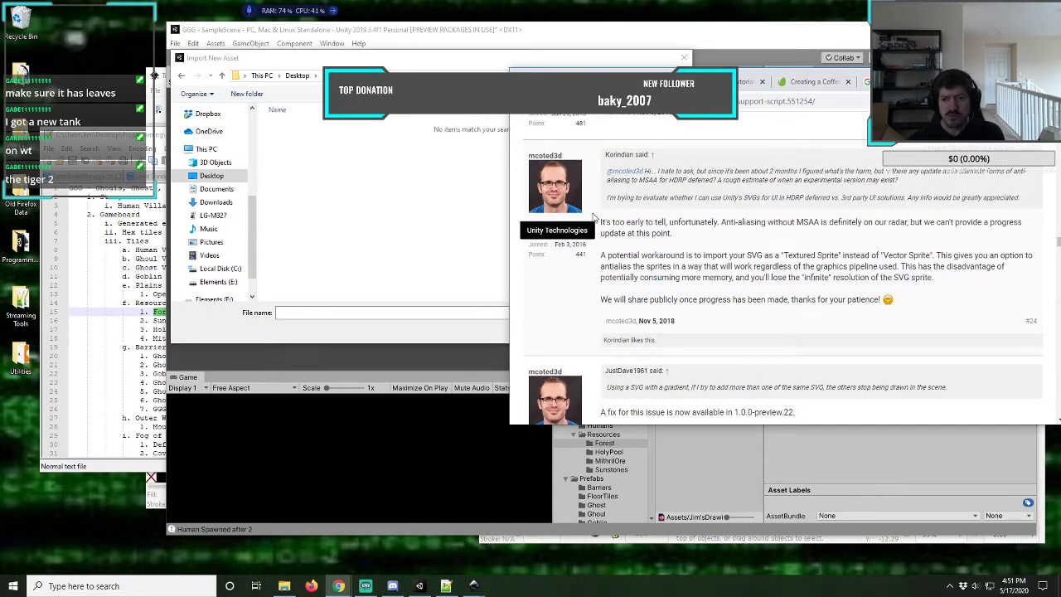
pyautogui.scroll(-2, 593, 217)
pyautogui.scroll(-2, 592, 218)
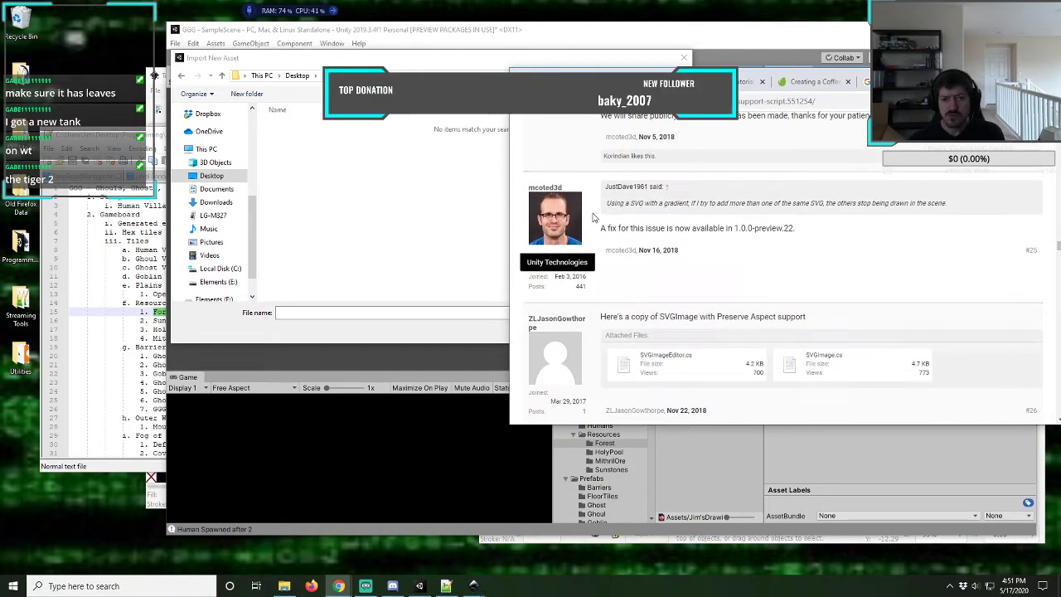
pyautogui.scroll(-2, 593, 217)
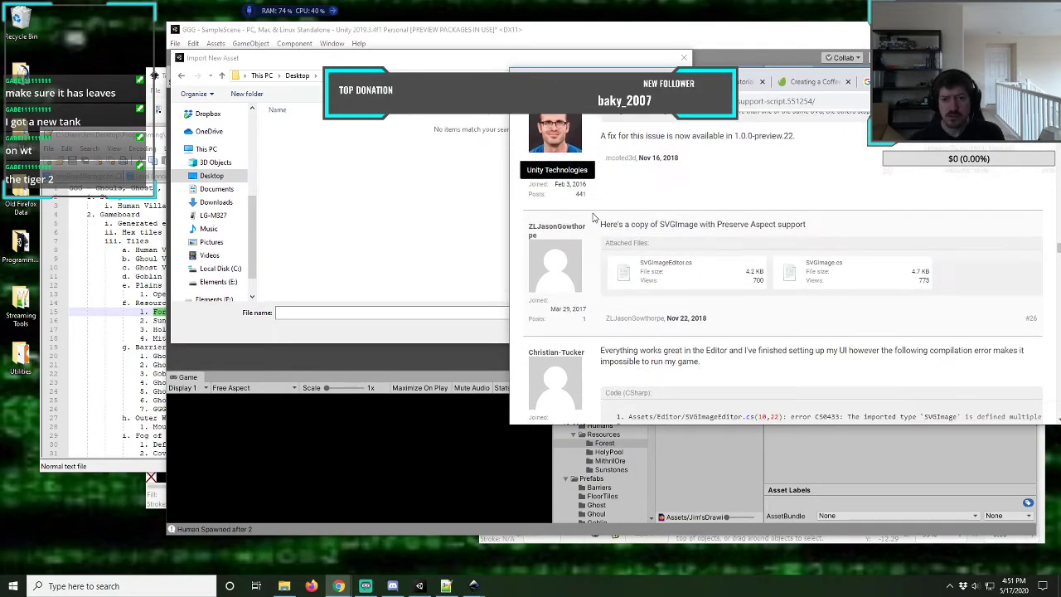
pyautogui.scroll(-2, 592, 217)
pyautogui.scroll(-2, 593, 217)
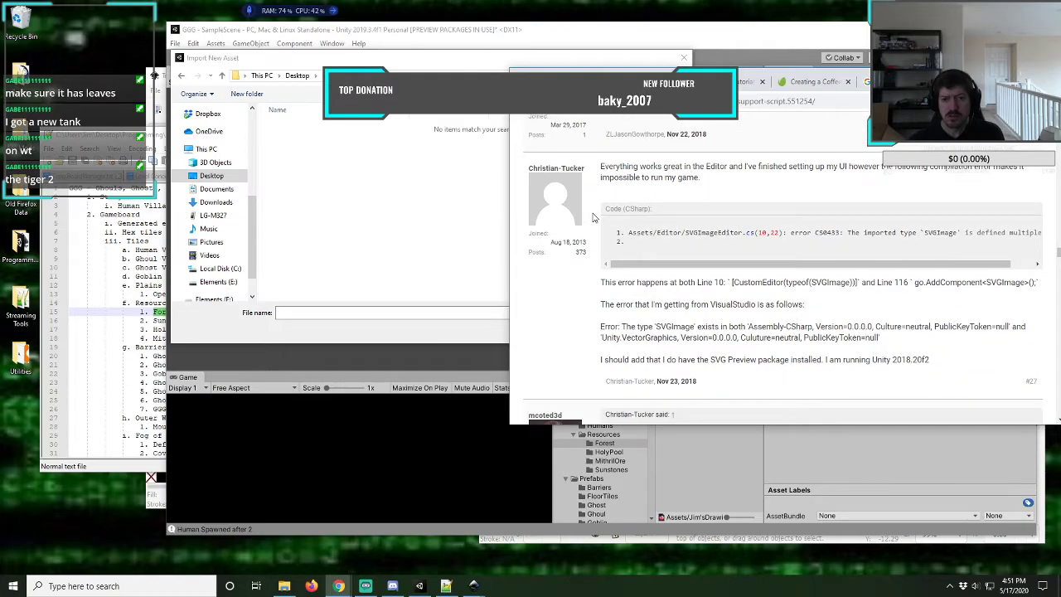
pyautogui.scroll(-4, 592, 217)
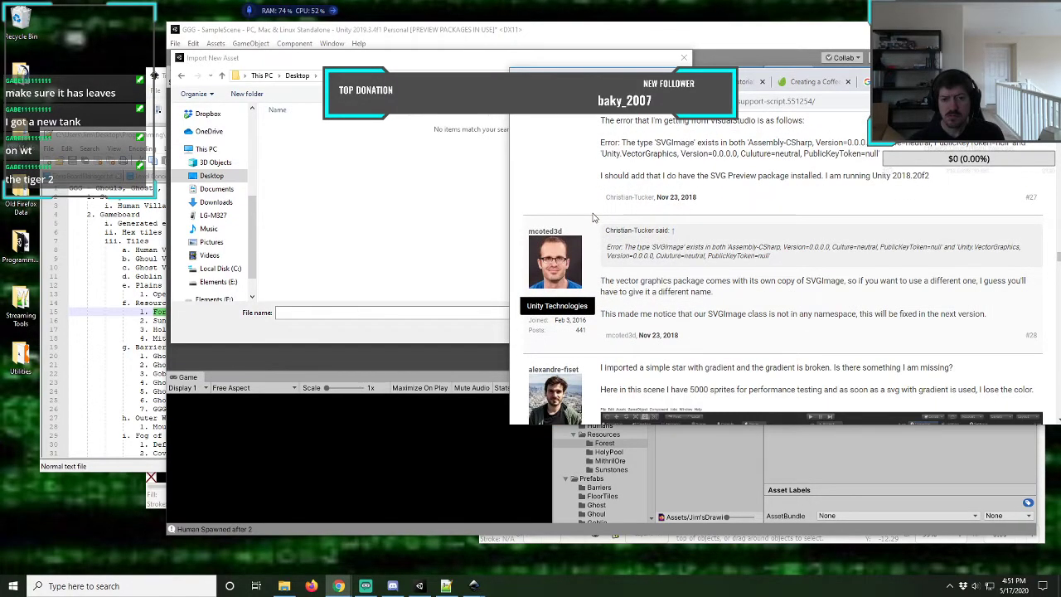
pyautogui.scroll(-2, 593, 217)
pyautogui.scroll(-2, 592, 217)
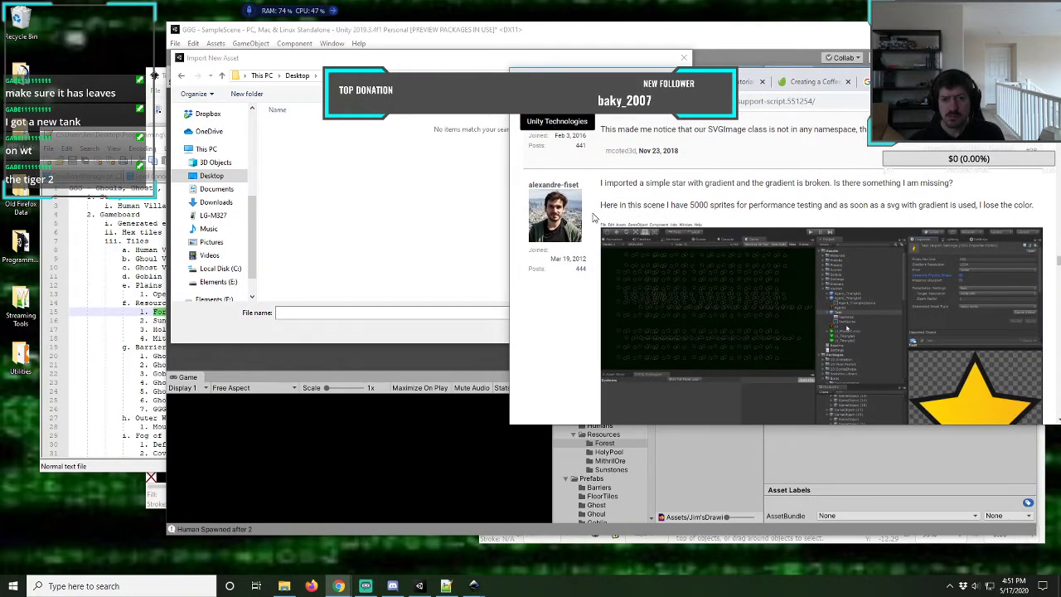
pyautogui.scroll(-2, 593, 217)
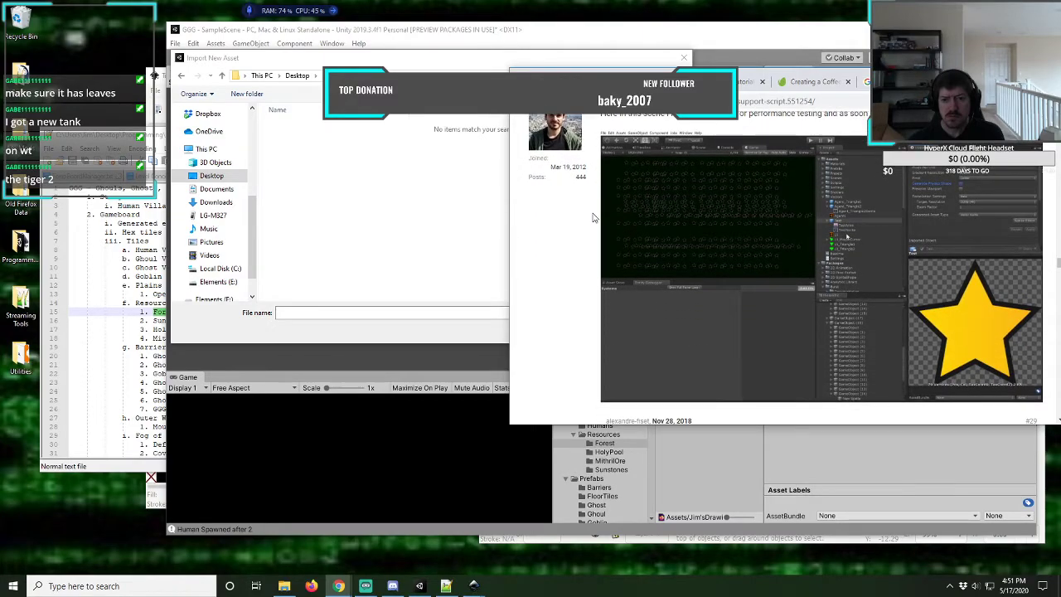
pyautogui.scroll(-4, 593, 218)
pyautogui.scroll(-2, 592, 217)
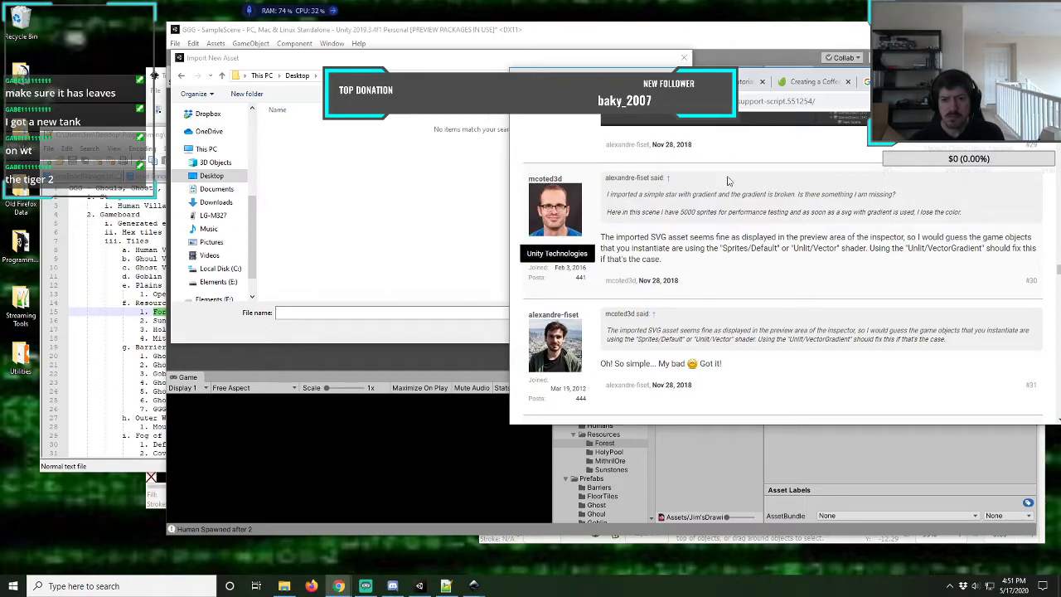
# - Switch to Unity, cancel the new asset import, and check the Editor page of the project settings
pyautogui.hotkey('alt', 'Tab')
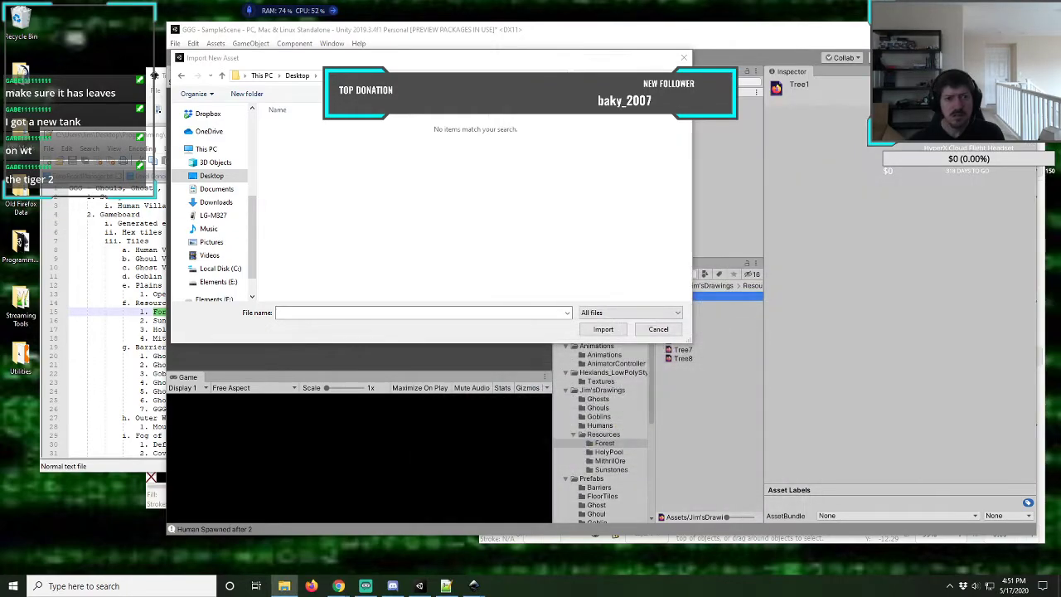
pyautogui.click(659, 330)
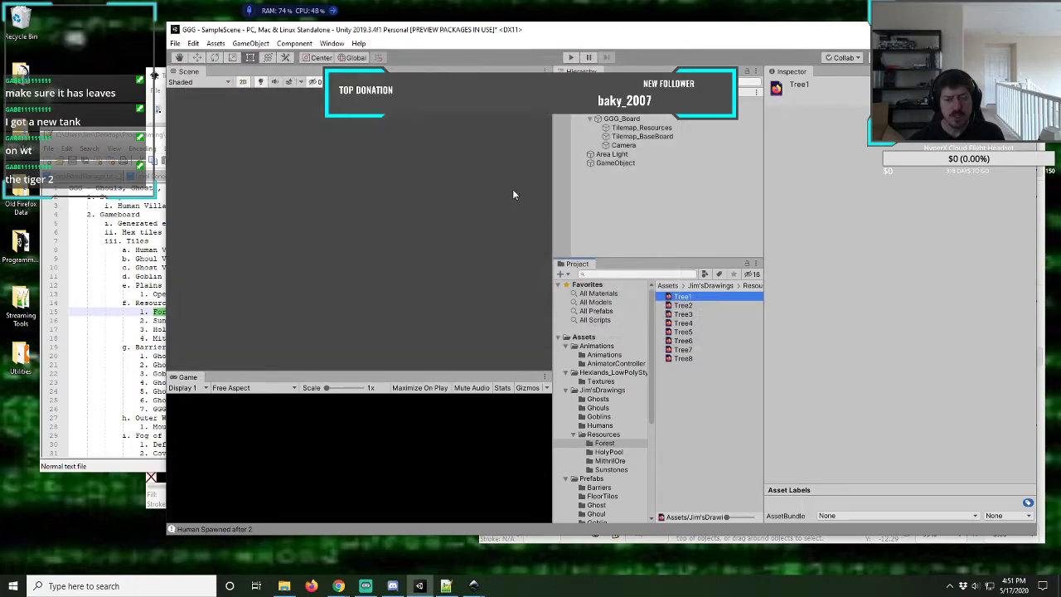
pyautogui.click(191, 44)
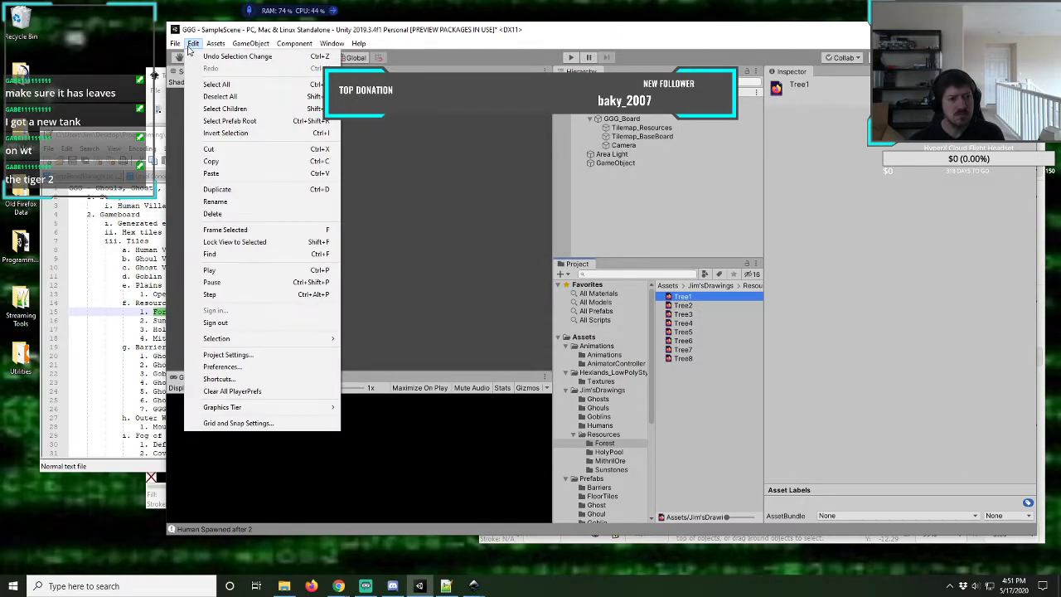
pyautogui.moveTo(175, 45)
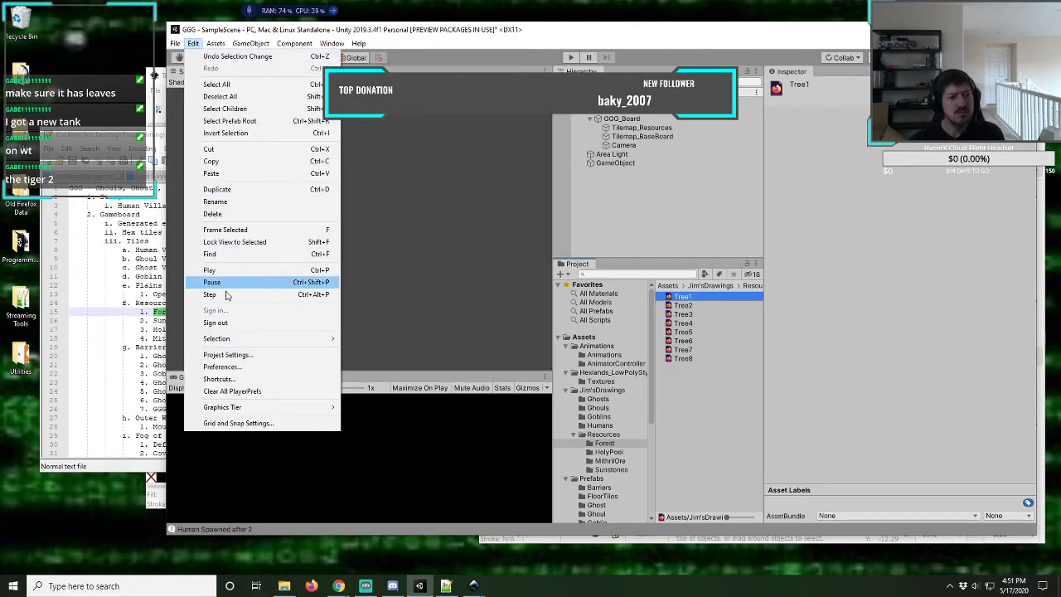
pyautogui.click(229, 355)
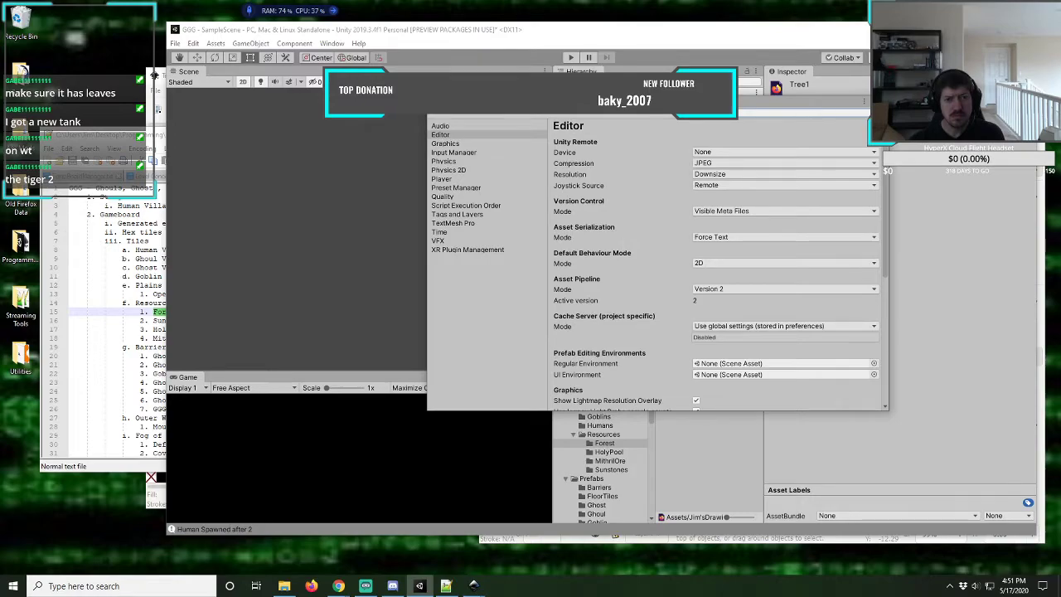
pyautogui.hotkey('alt', 'F4')
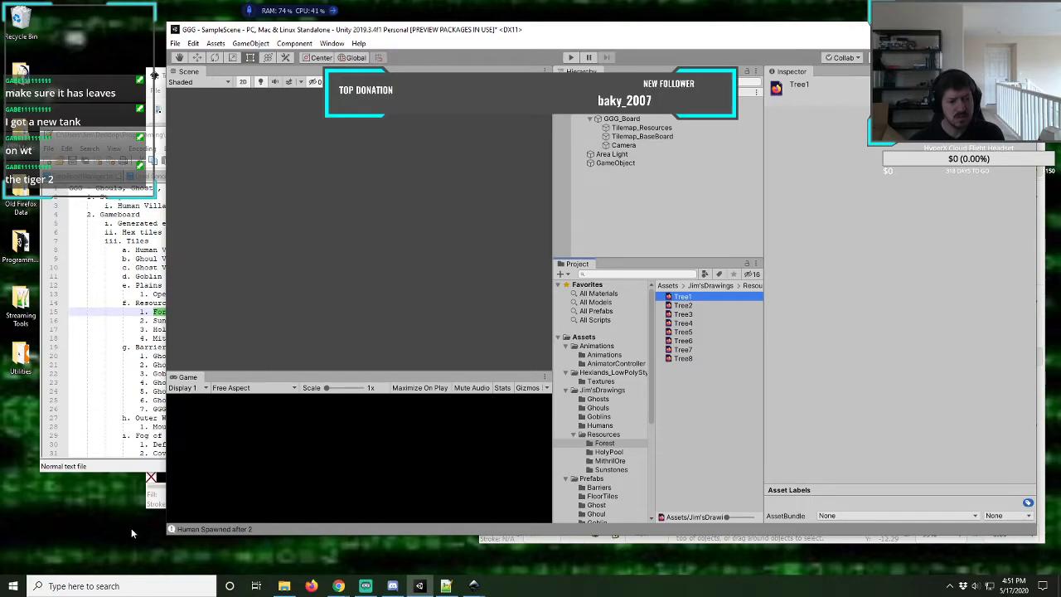
# - Switch to Chrome, return to the search results, and read the top Stack Overflow answer on how to import SVG to Unity 2018.2
pyautogui.moveTo(342, 587)
pyautogui.click(376, 537)
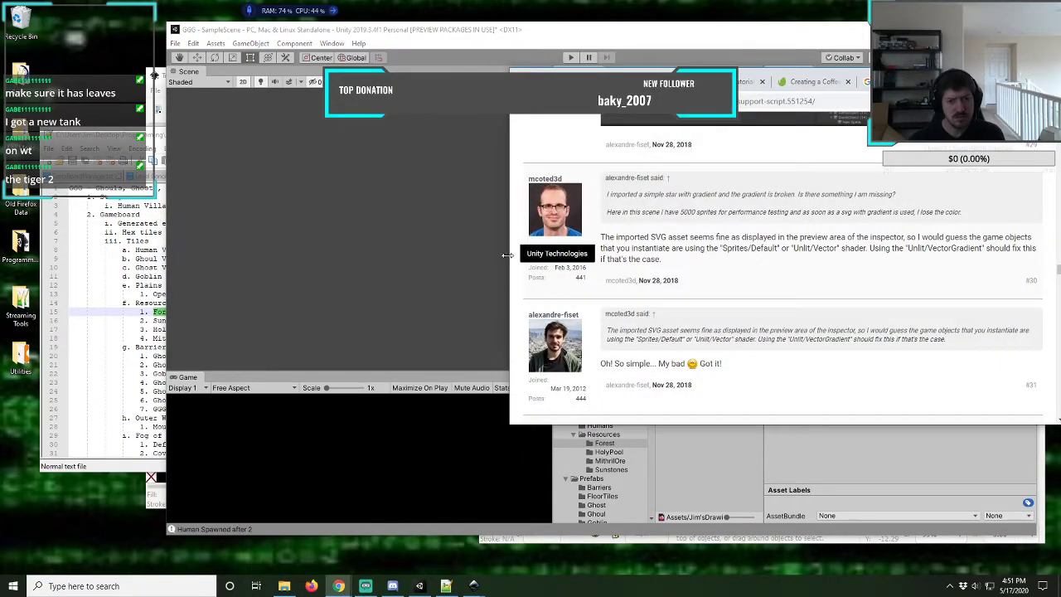
pyautogui.hotkey('alt', 'Left')
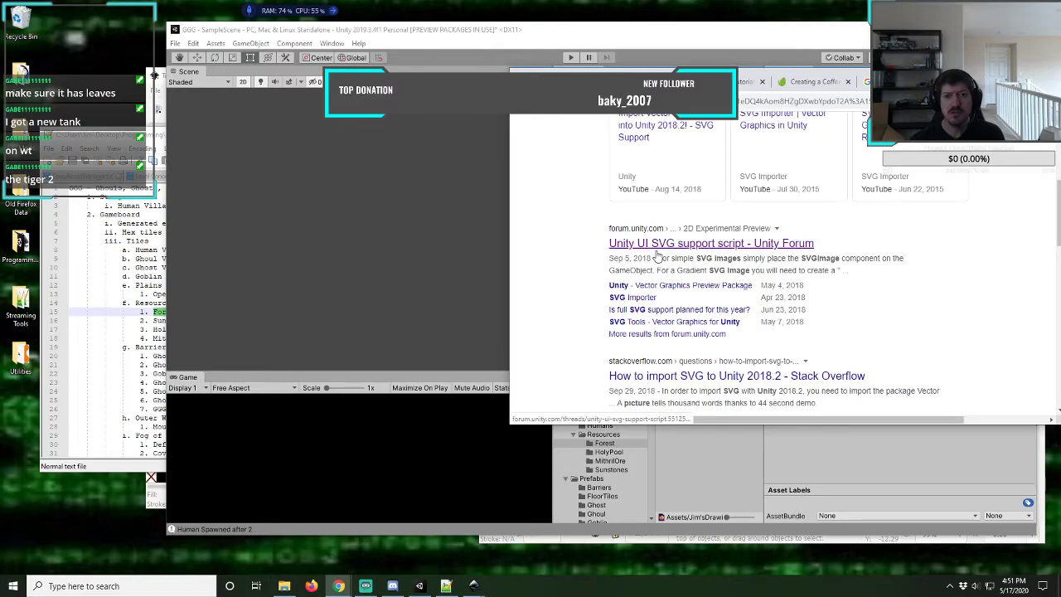
pyautogui.scroll(-2, 593, 235)
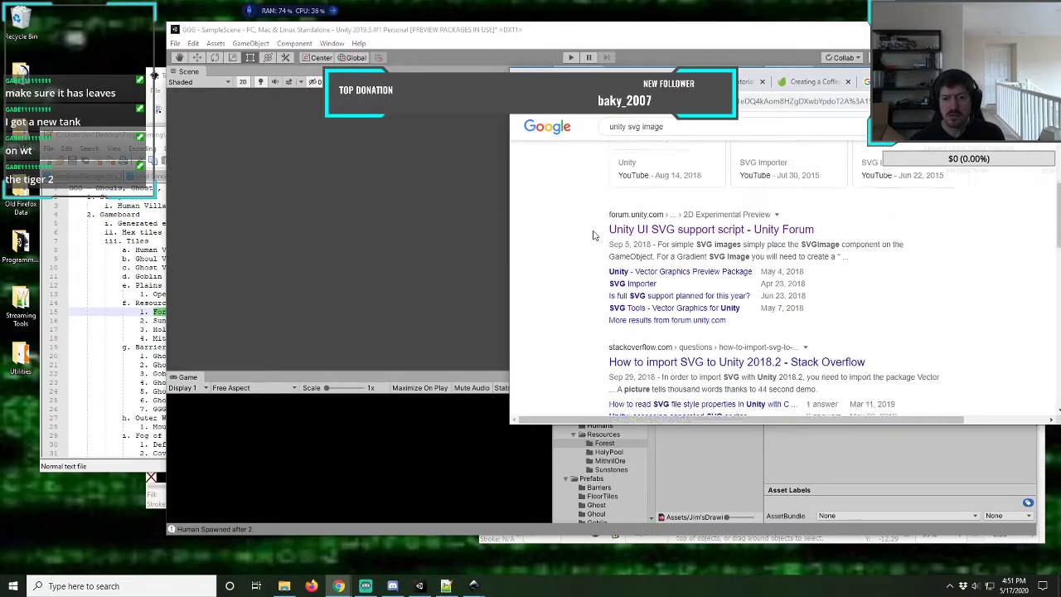
pyautogui.click(647, 283)
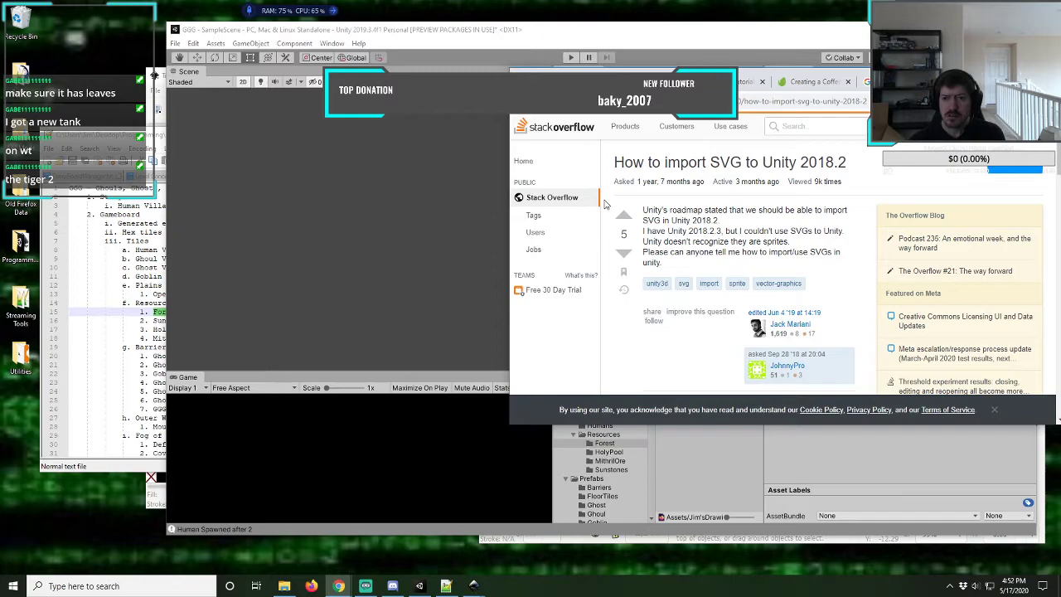
pyautogui.scroll(-3, 604, 204)
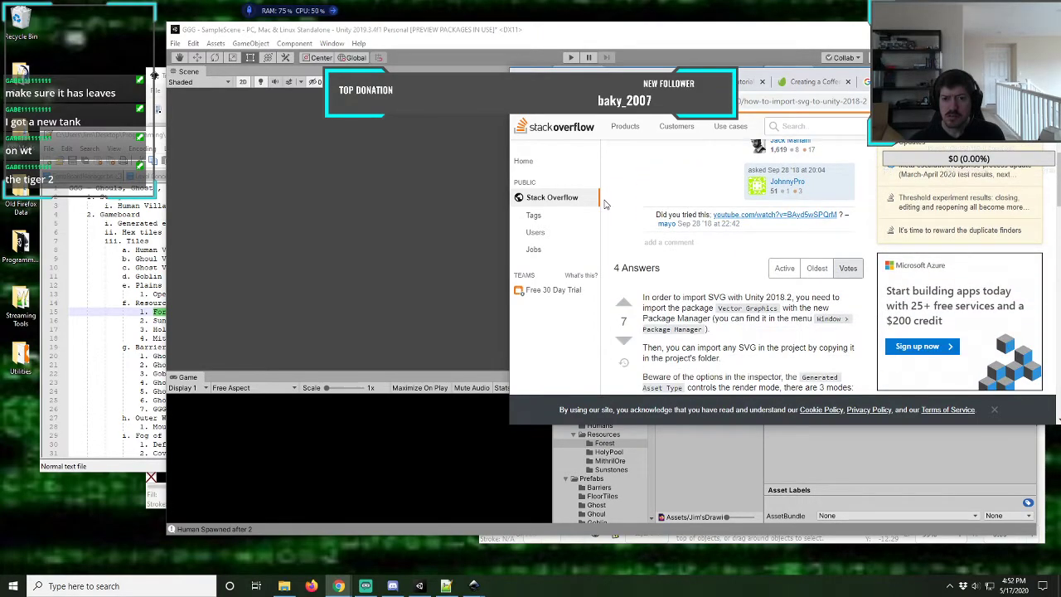
pyautogui.scroll(-1, 604, 204)
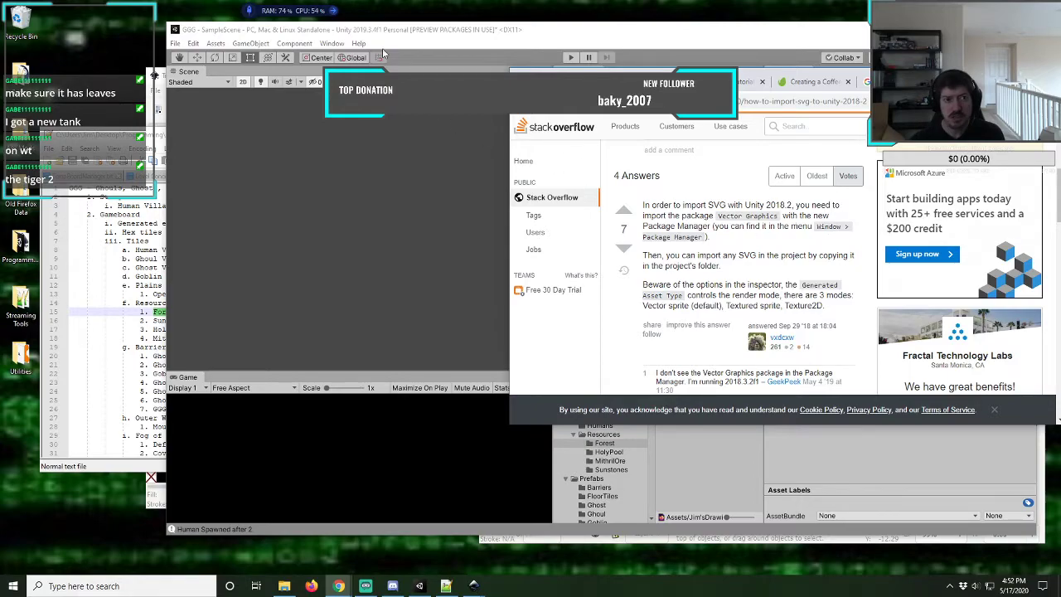
# - Switch to Unity, search all packages in the Package Manager for "svg", and recheck the required package name in the Stack Overflow answer
pyautogui.click(421, 42)
pyautogui.click(332, 43)
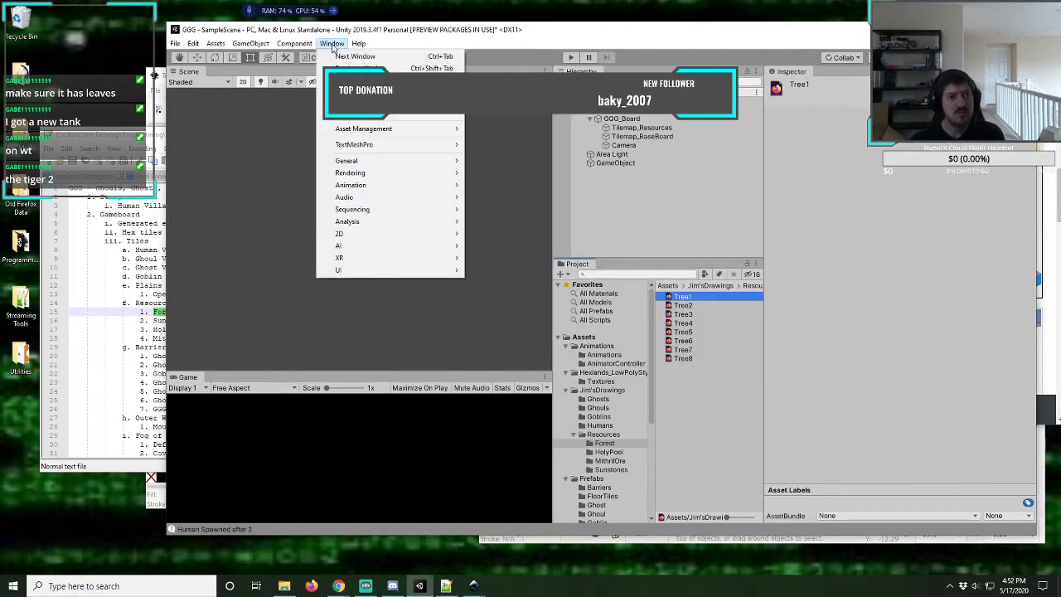
pyautogui.click(363, 117)
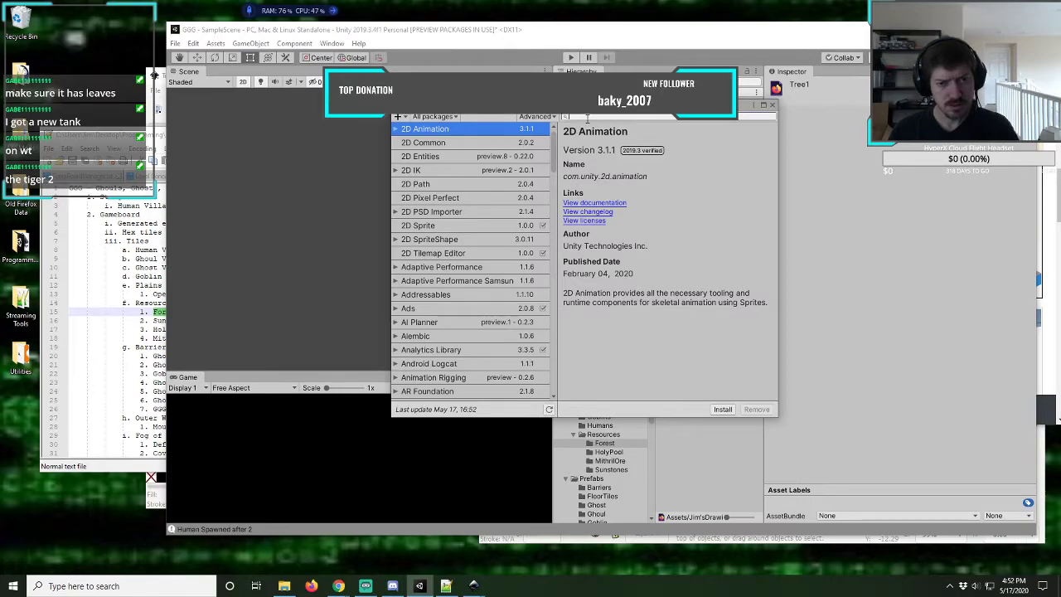
pyautogui.write('svg')
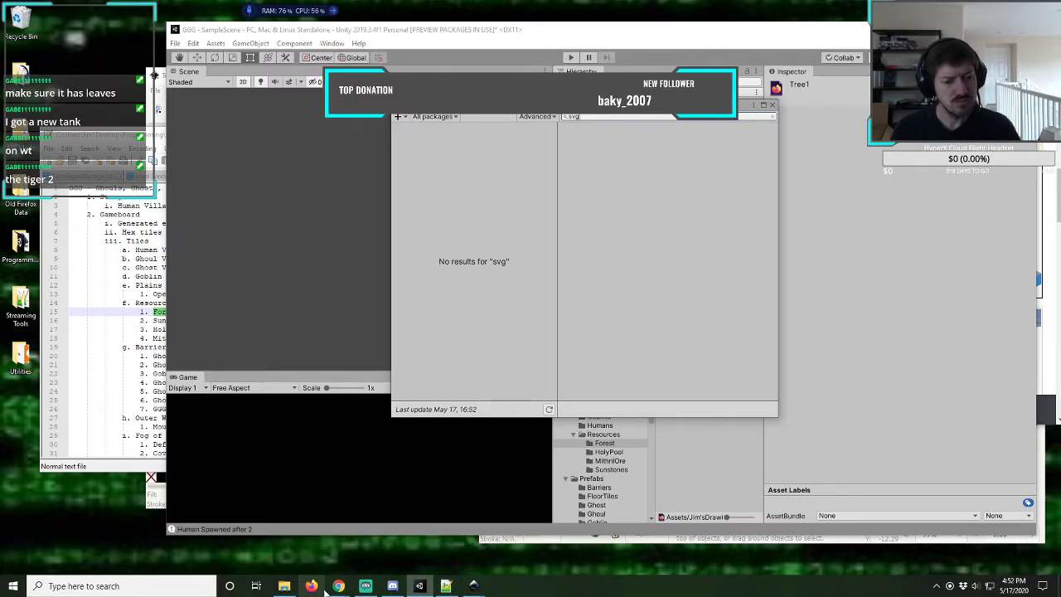
pyautogui.moveTo(338, 586)
pyautogui.click(385, 538)
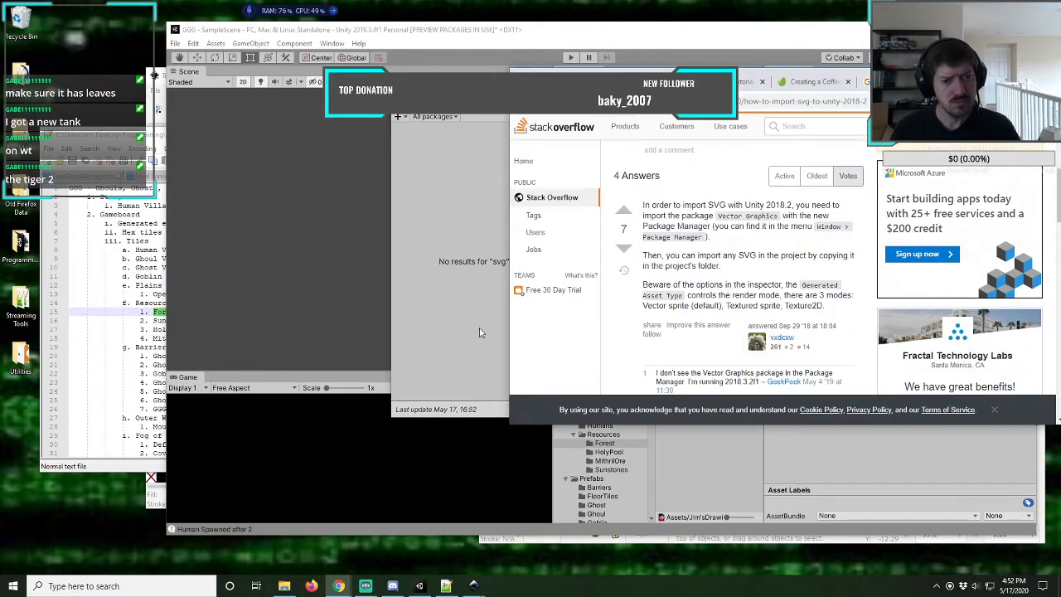
pyautogui.click(463, 138)
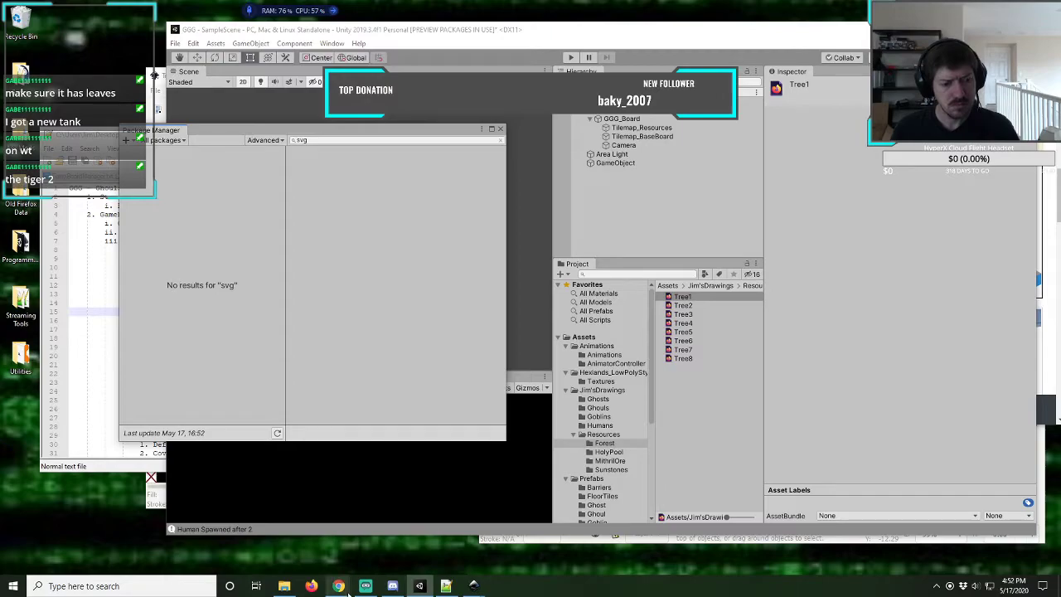
pyautogui.moveTo(340, 586)
pyautogui.click(376, 530)
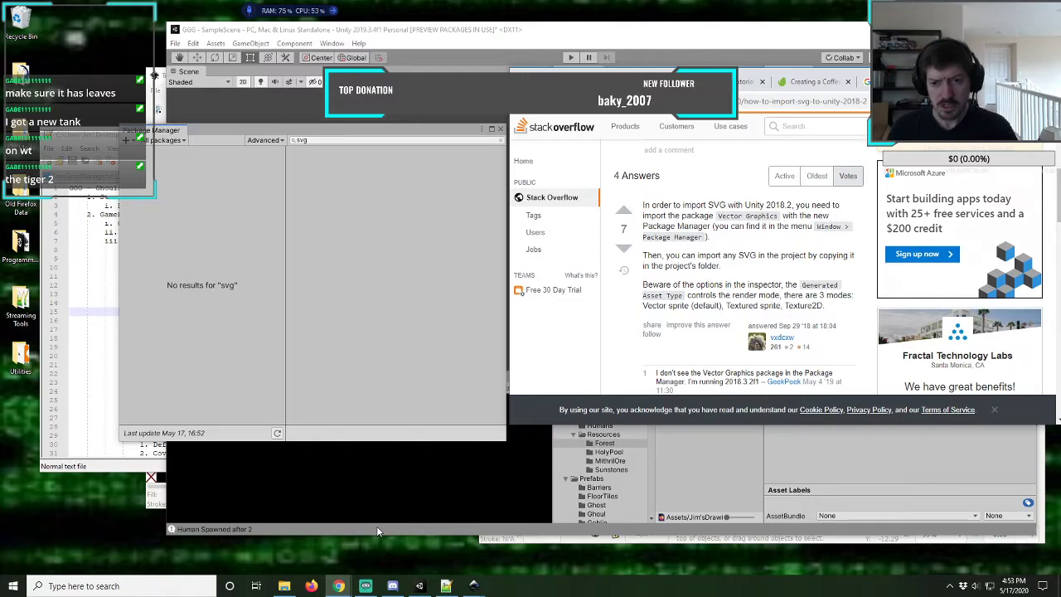
# - Search the Package Manager for "vector" and install the Vector Graphics preview package, version 2.0.0
pyautogui.click(324, 140)
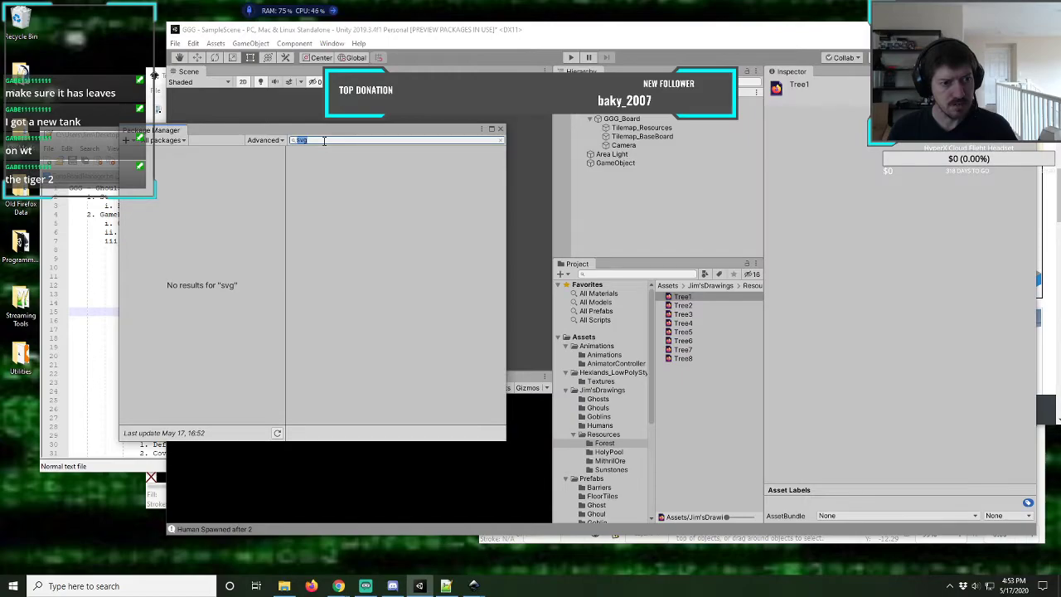
pyautogui.write('vector')
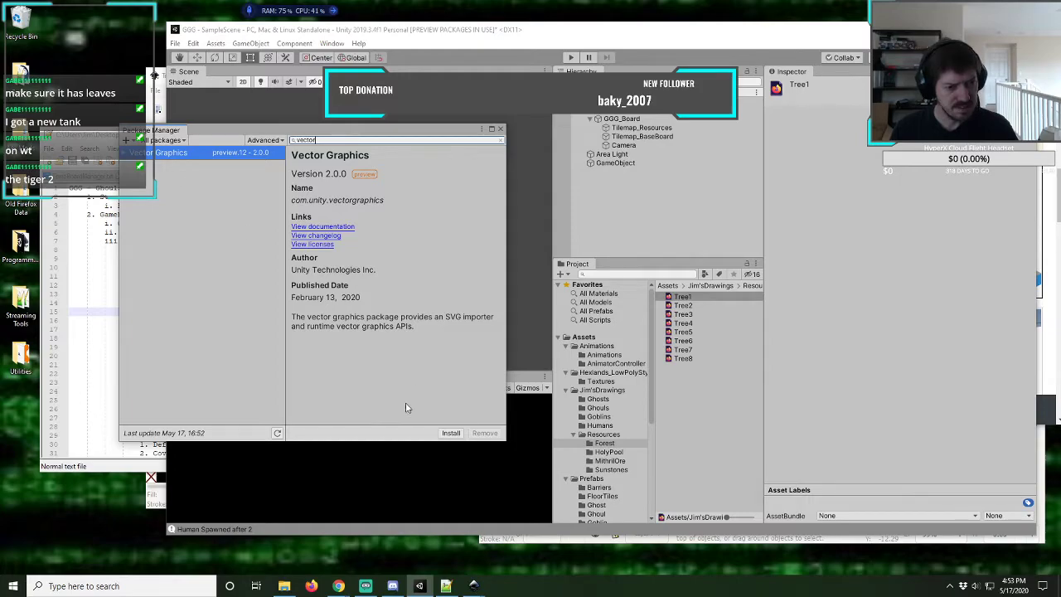
pyautogui.click(448, 433)
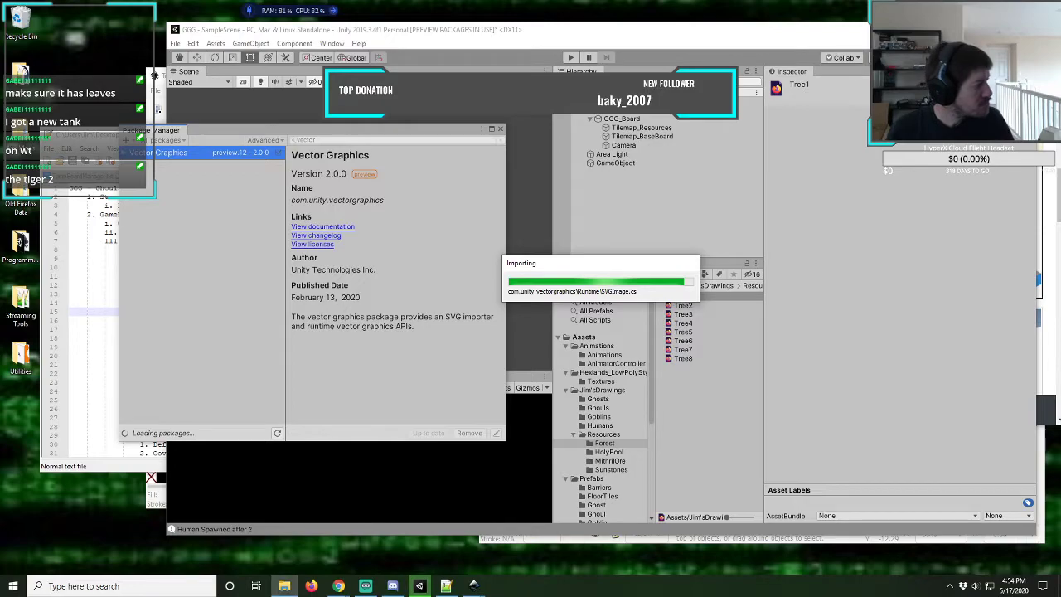
# - Minimise the Notepad++ concept notes and close Unity's Package Manager
pyautogui.hotkey('alt', 'Tab')
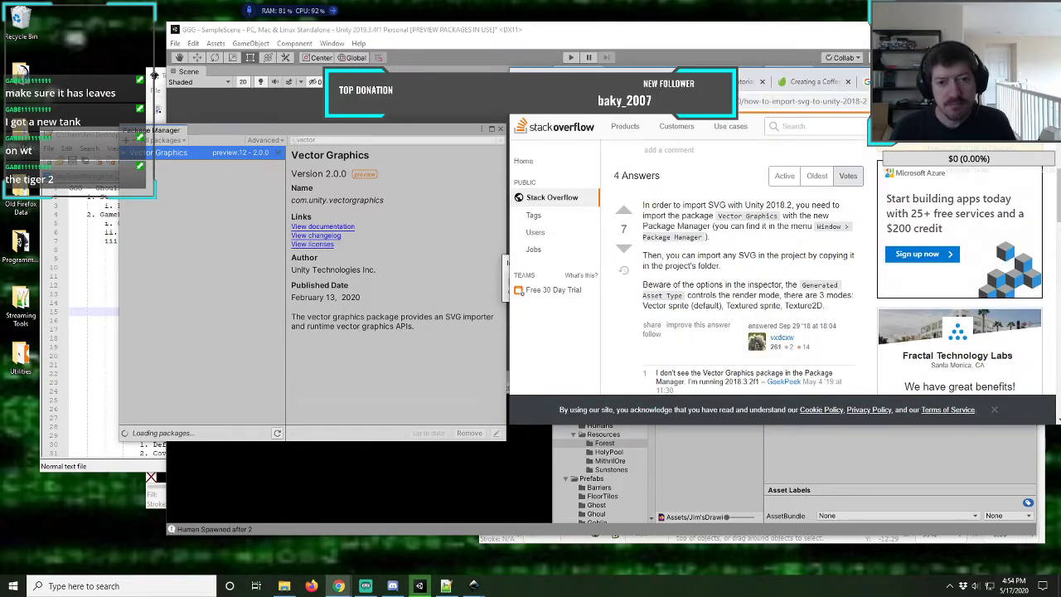
pyautogui.hotkey('alt', 'Tab')
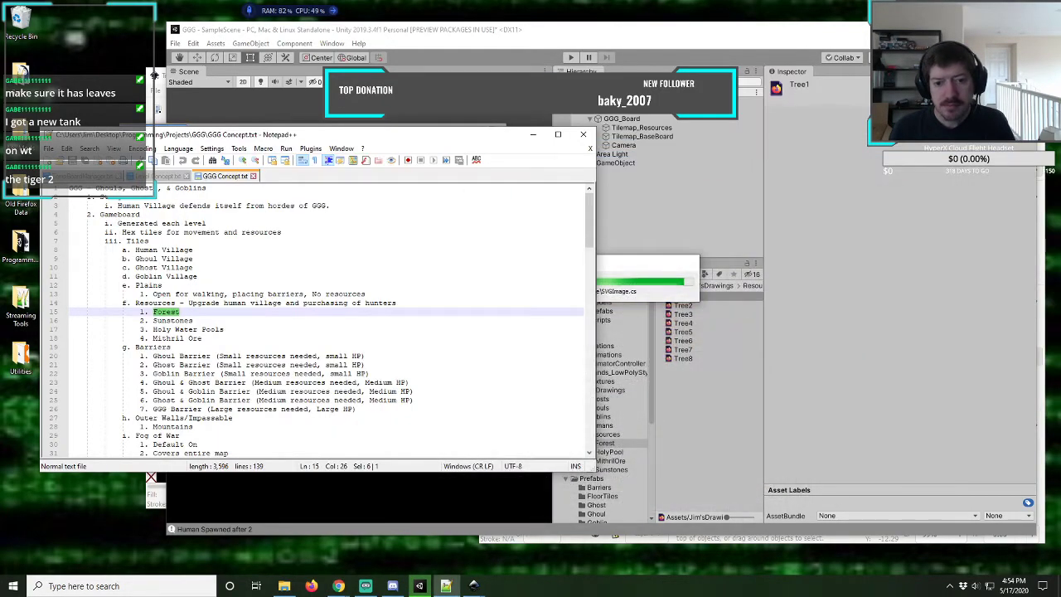
pyautogui.click(533, 135)
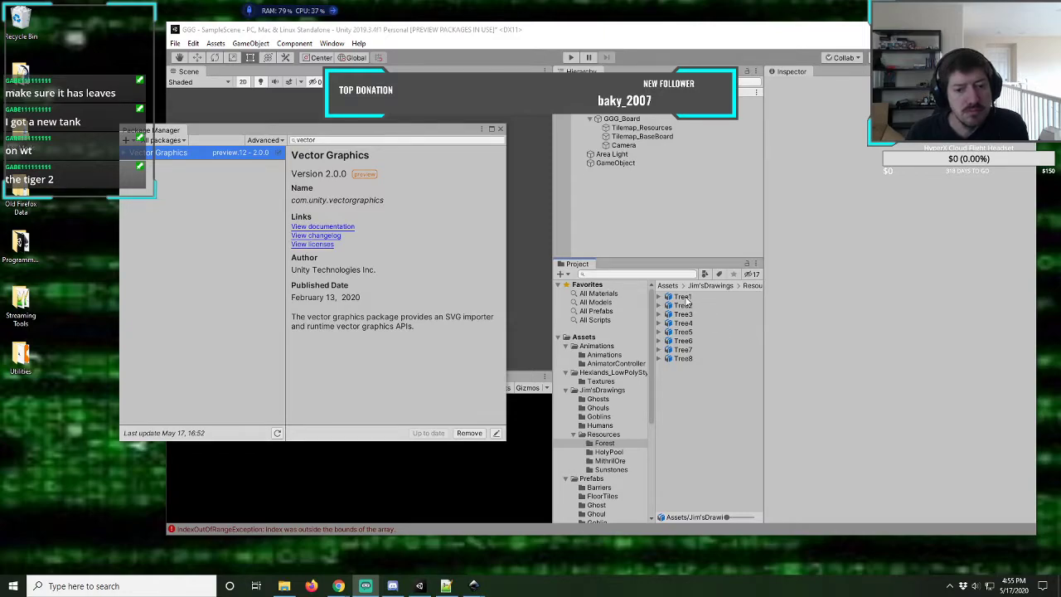
pyautogui.click(499, 129)
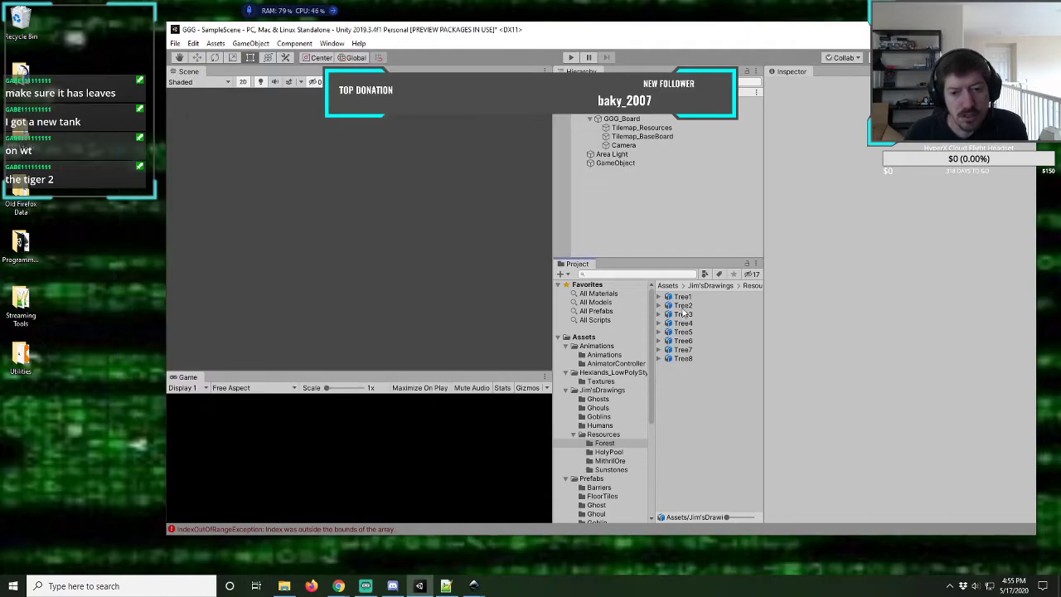
# - Examine Tree1's import settings and Target Resolution options, and check the sprite previews of Tree2 through Tree8
pyautogui.click(683, 297)
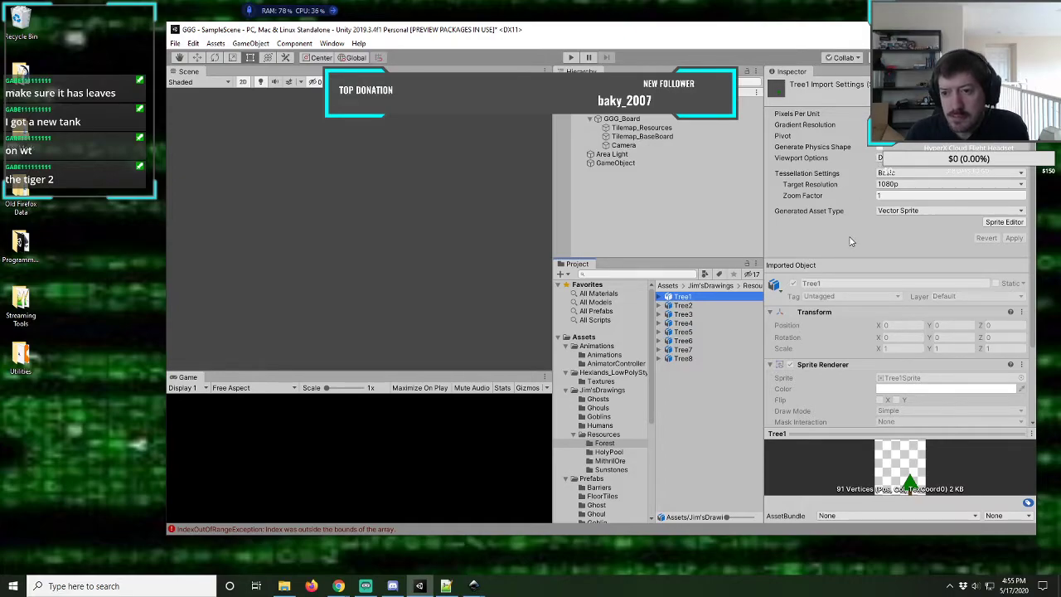
pyautogui.click(901, 184)
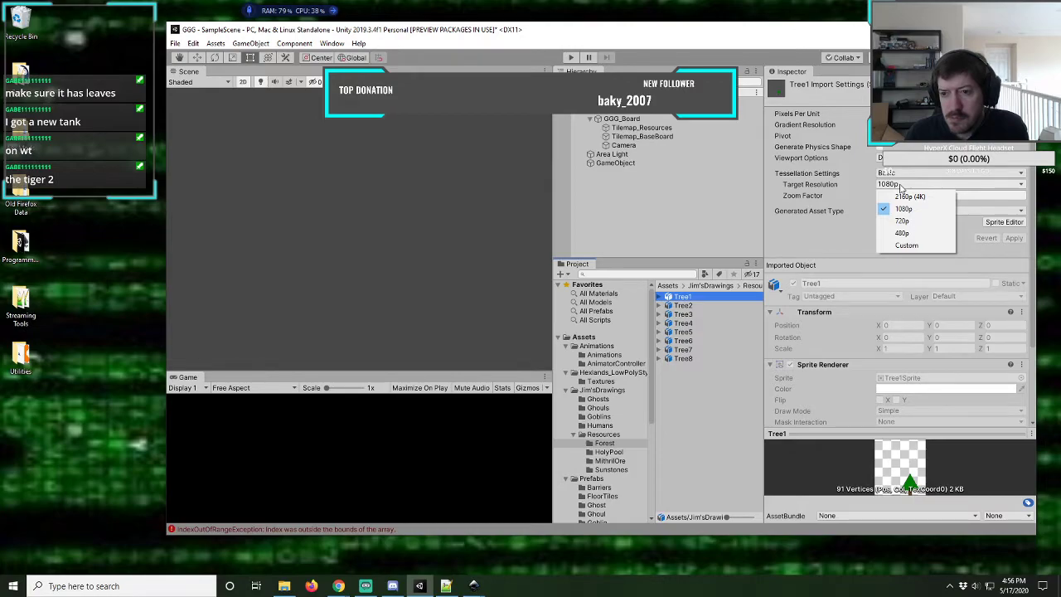
pyautogui.click(901, 185)
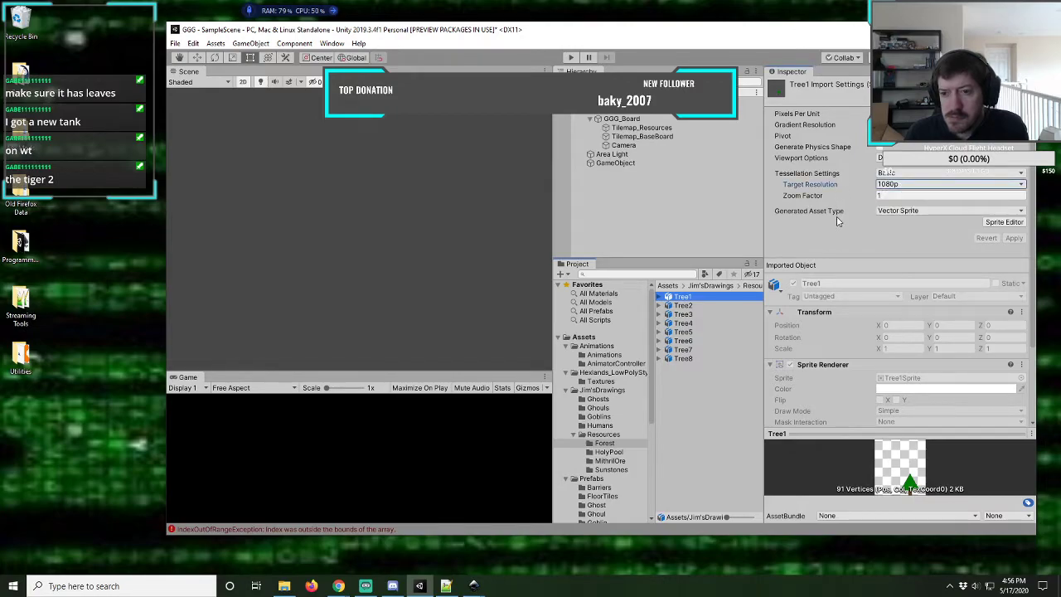
pyautogui.click(683, 306)
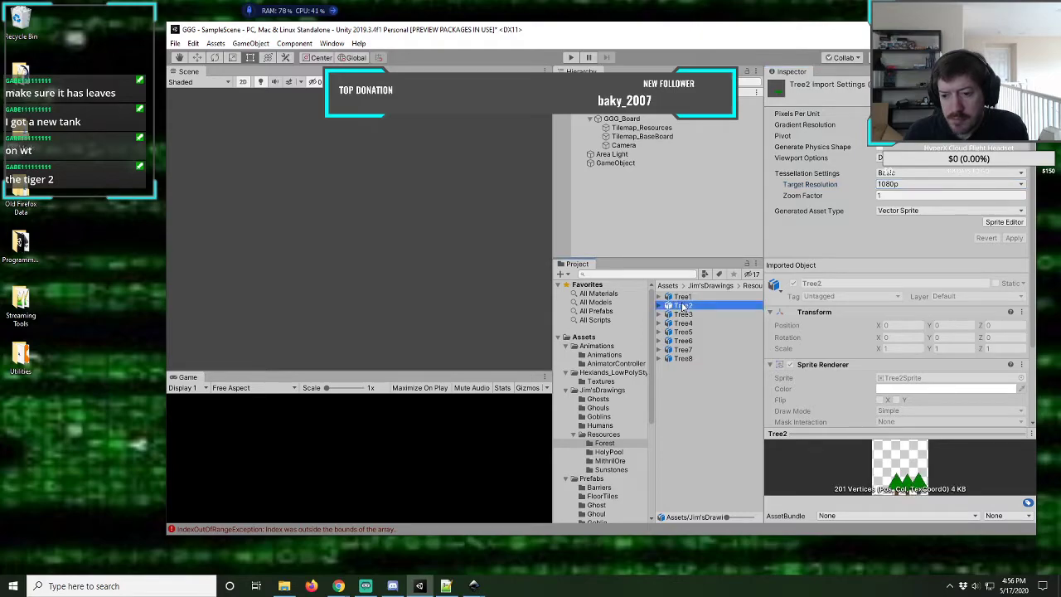
pyautogui.click(684, 315)
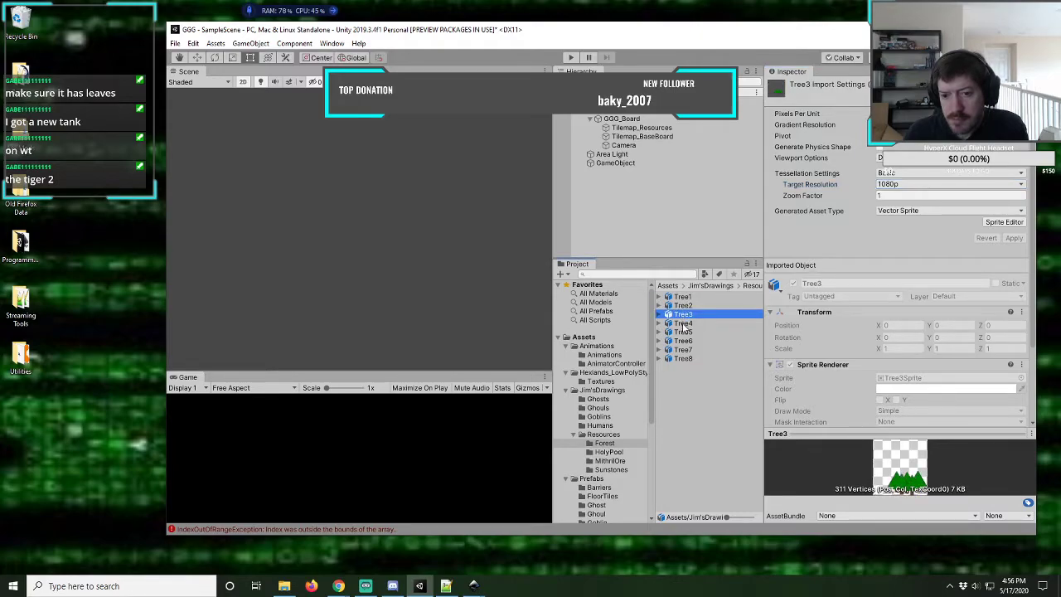
pyautogui.click(683, 324)
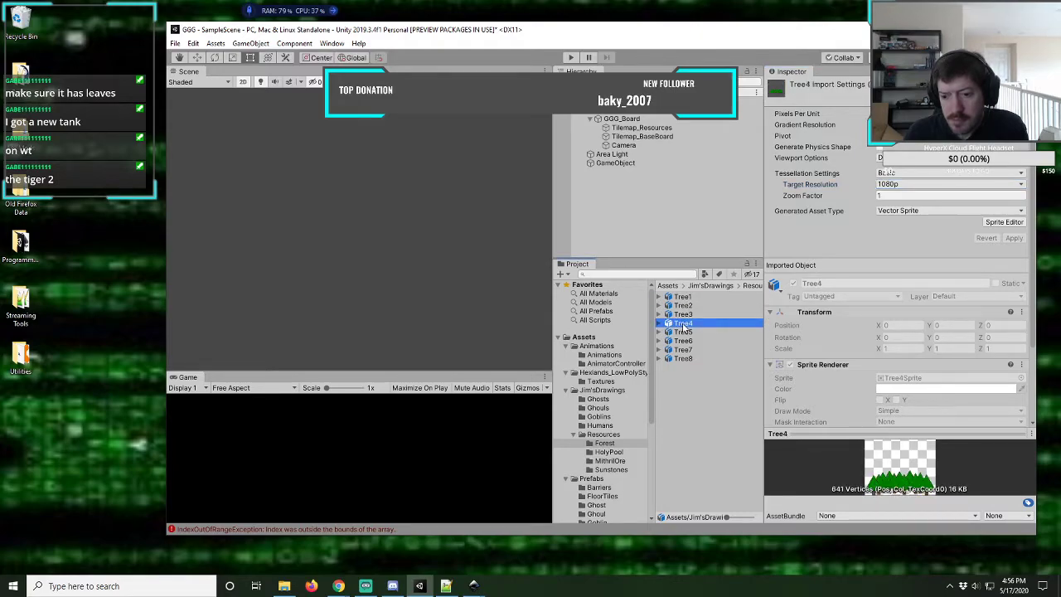
pyautogui.click(685, 332)
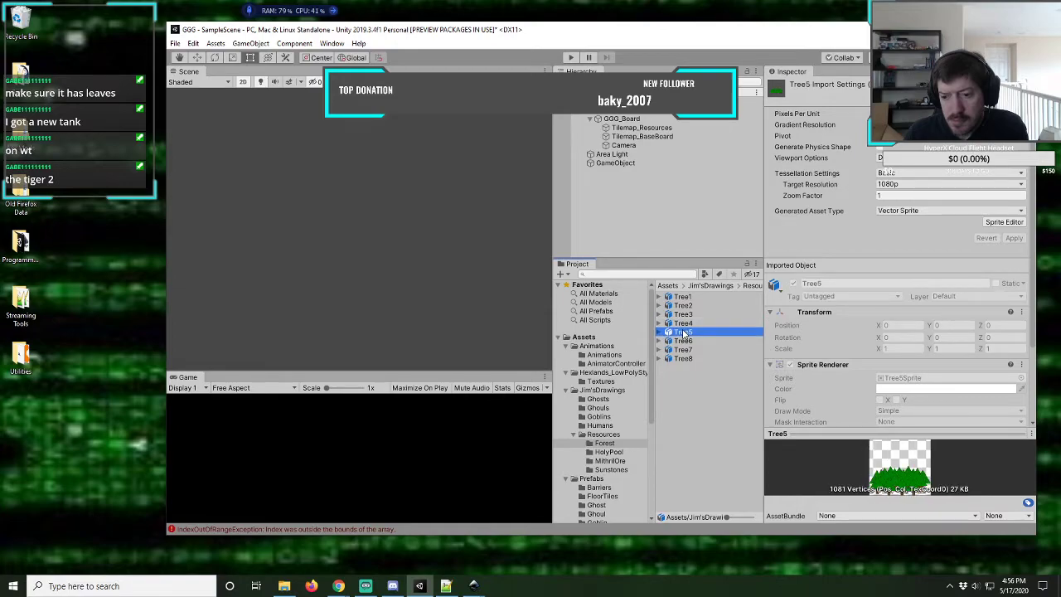
pyautogui.click(686, 341)
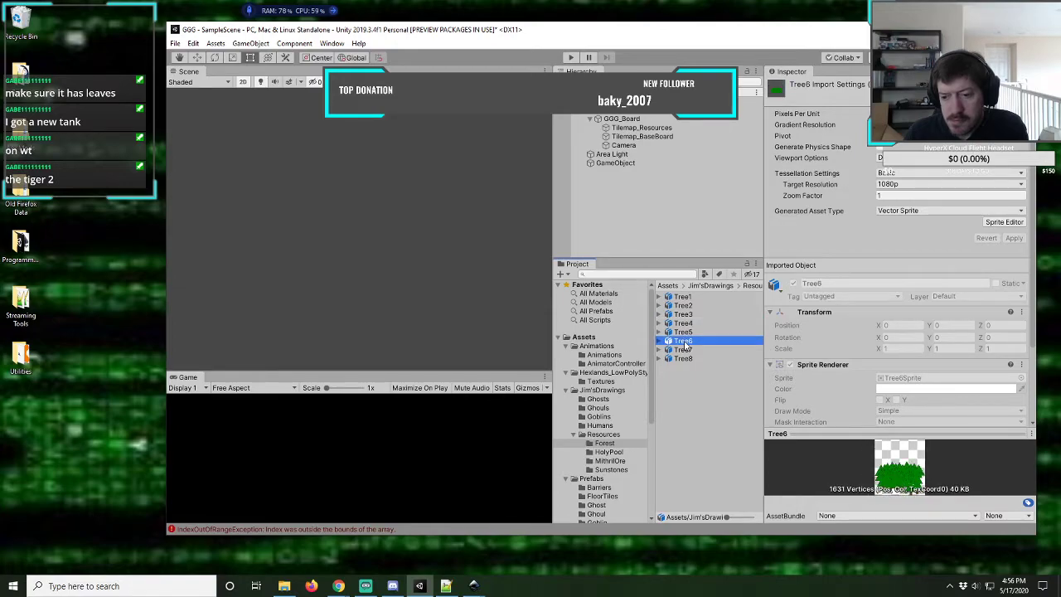
pyautogui.click(685, 350)
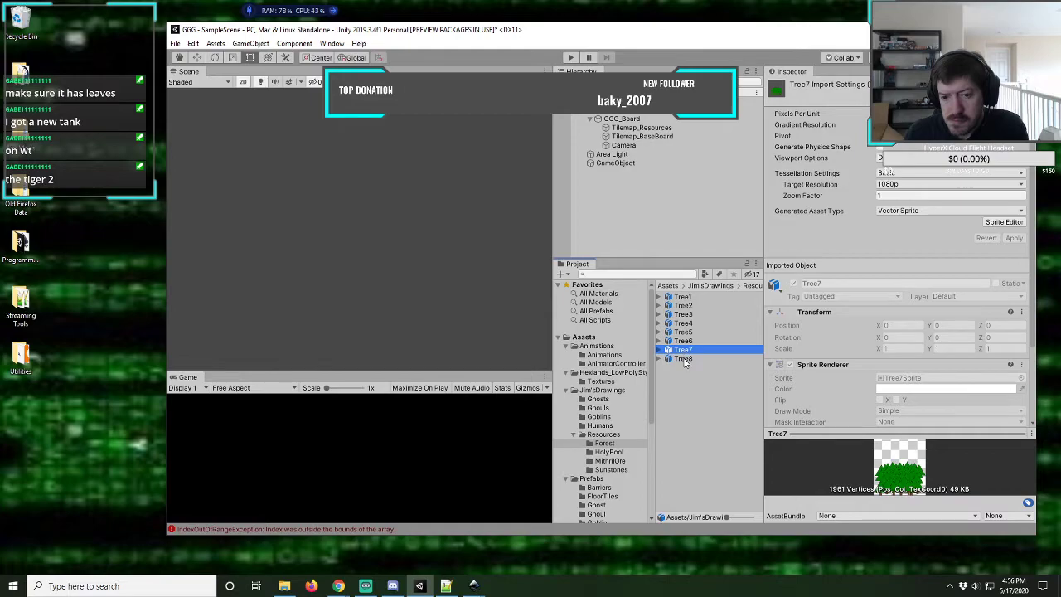
pyautogui.click(683, 358)
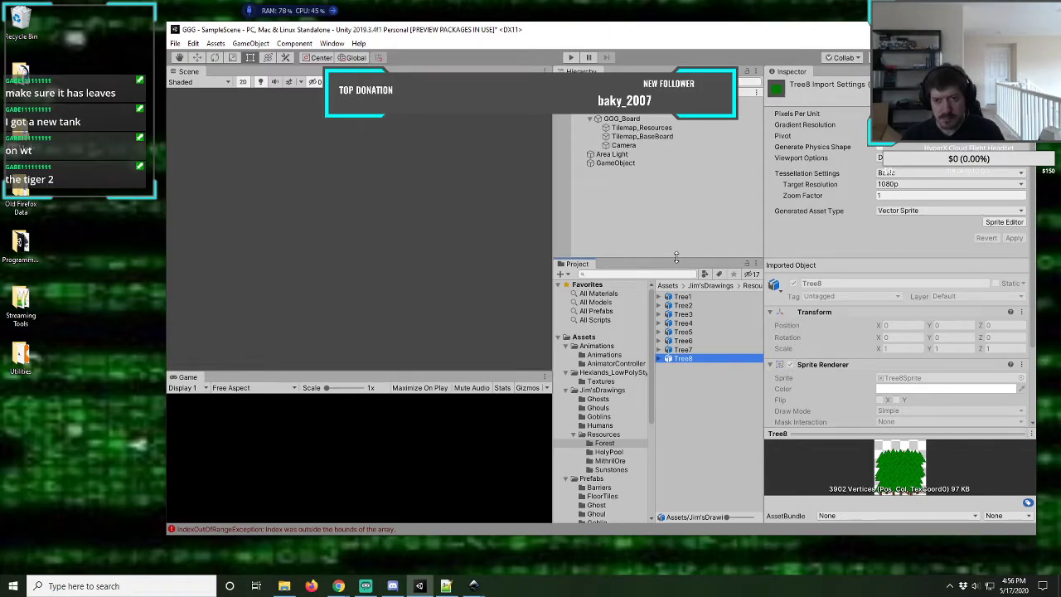
# - Compare the sprite previews of Tree1 through Tree4 again in the Forest folder
pyautogui.click(682, 297)
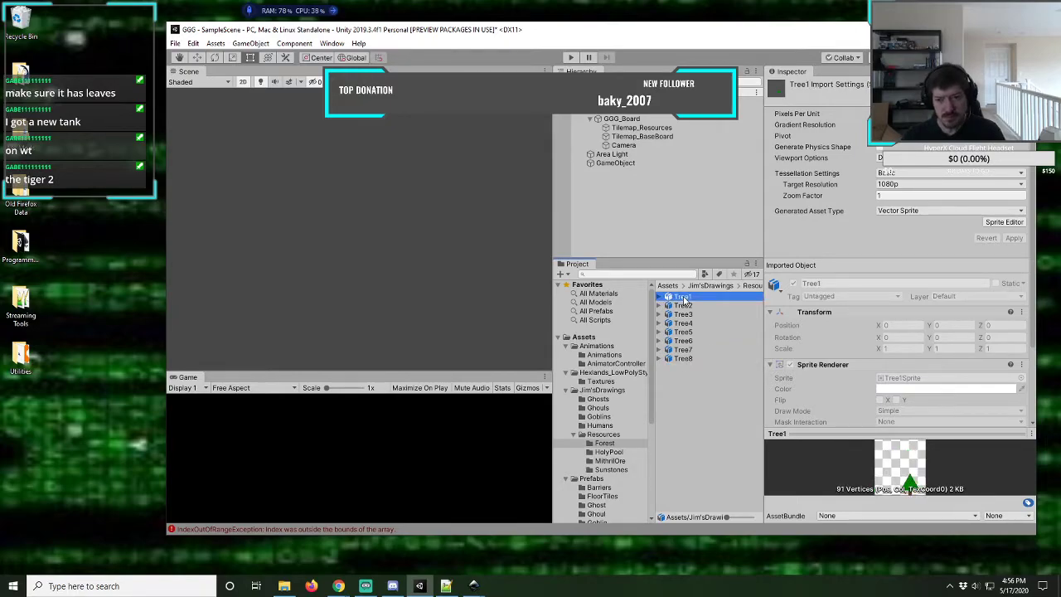
pyautogui.click(684, 305)
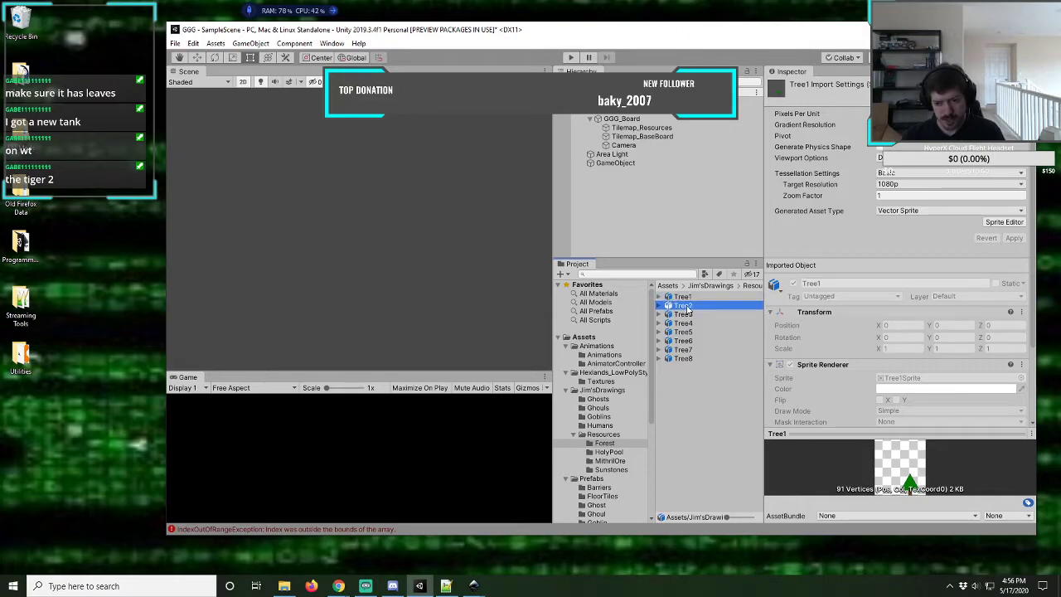
pyautogui.click(687, 316)
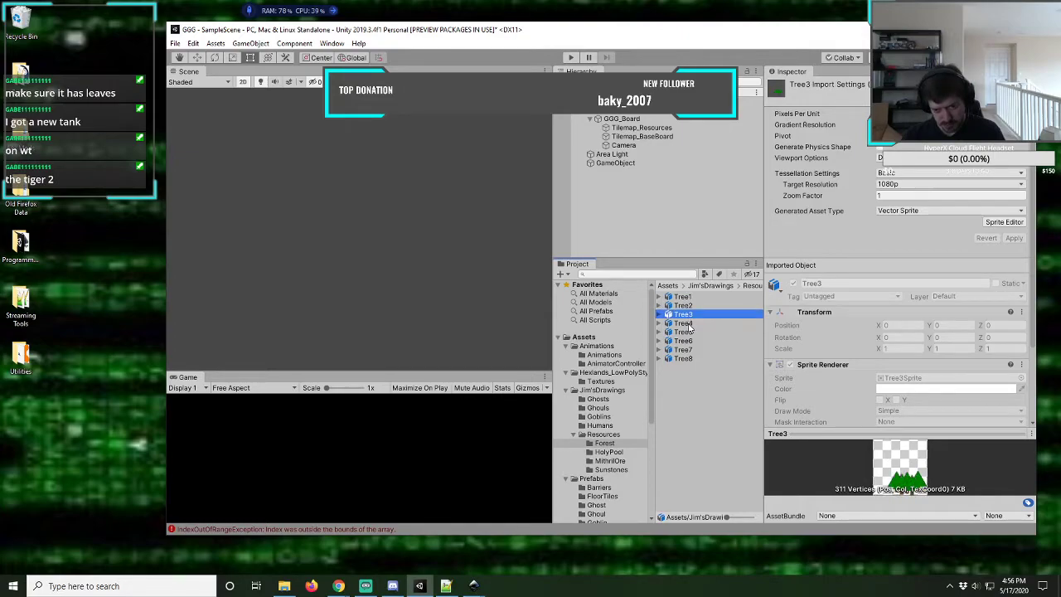
pyautogui.click(688, 324)
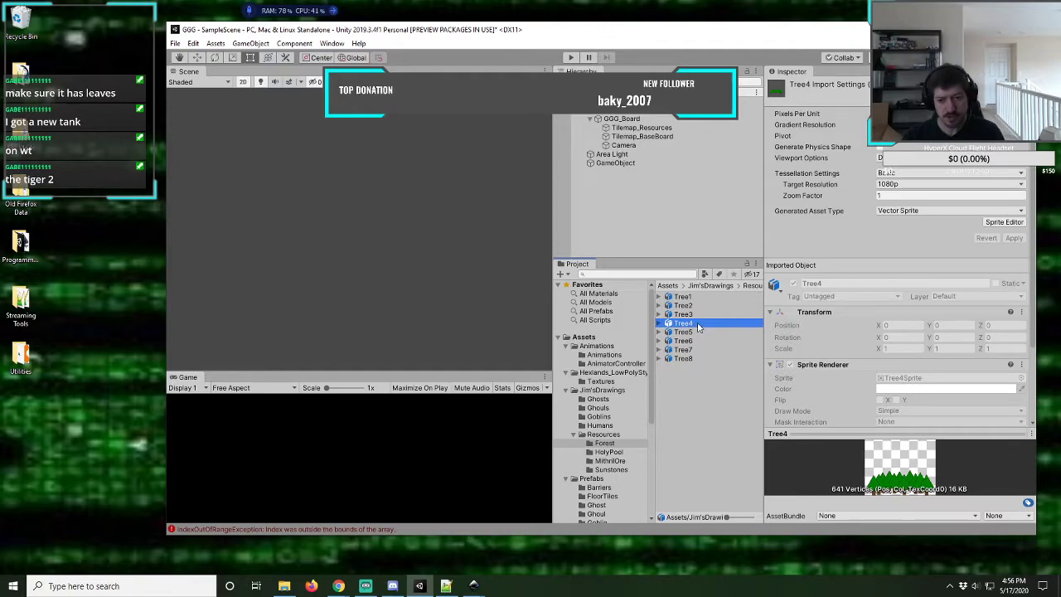
pyautogui.click(693, 298)
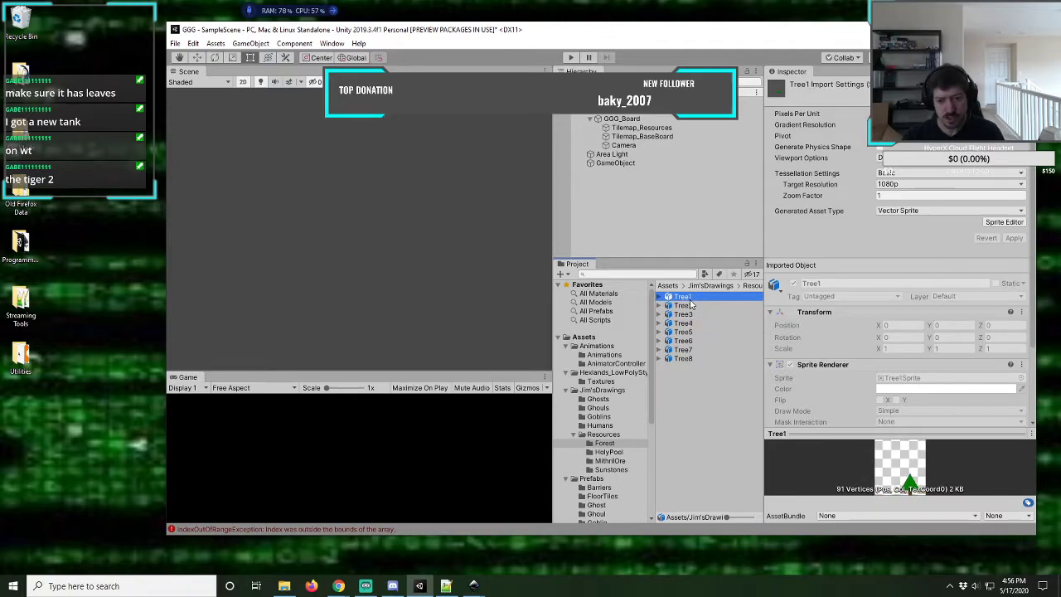
pyautogui.click(683, 323)
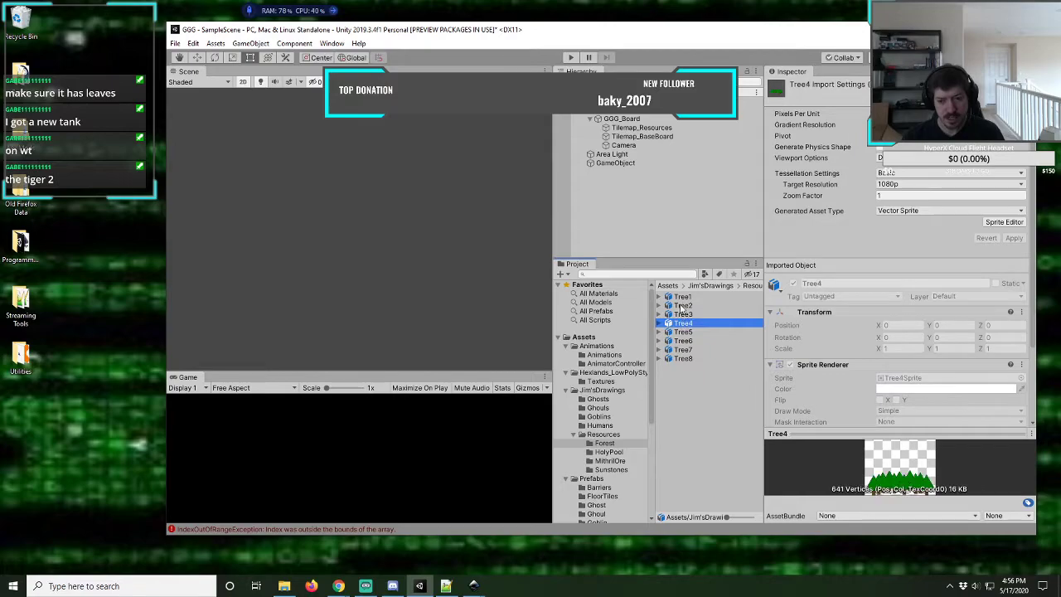
# - Set Tree4's Pixels Per Unit to 32 and apply its changed import settings
pyautogui.click(681, 296)
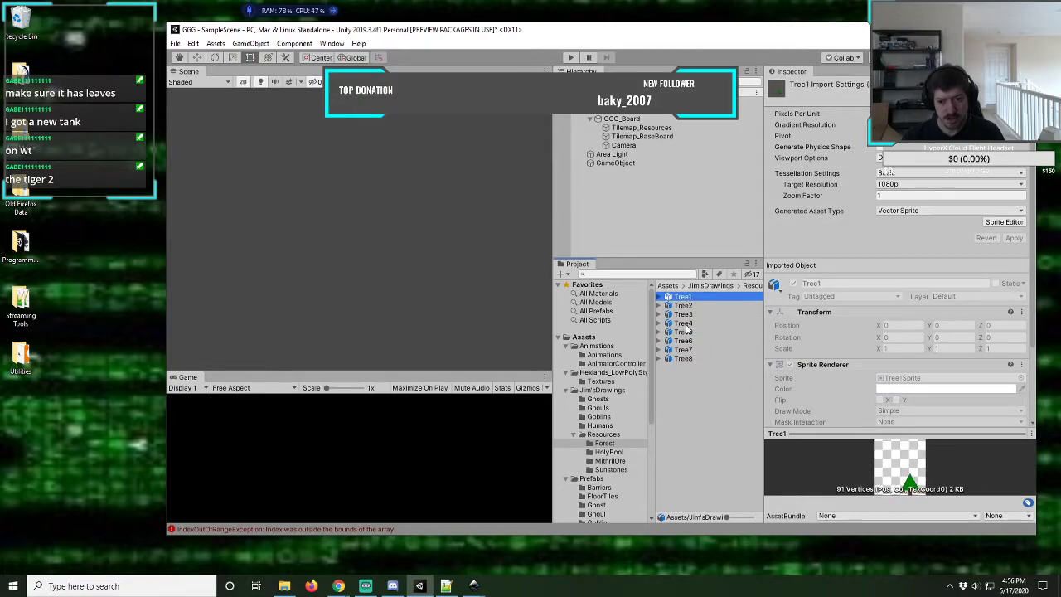
pyautogui.click(684, 323)
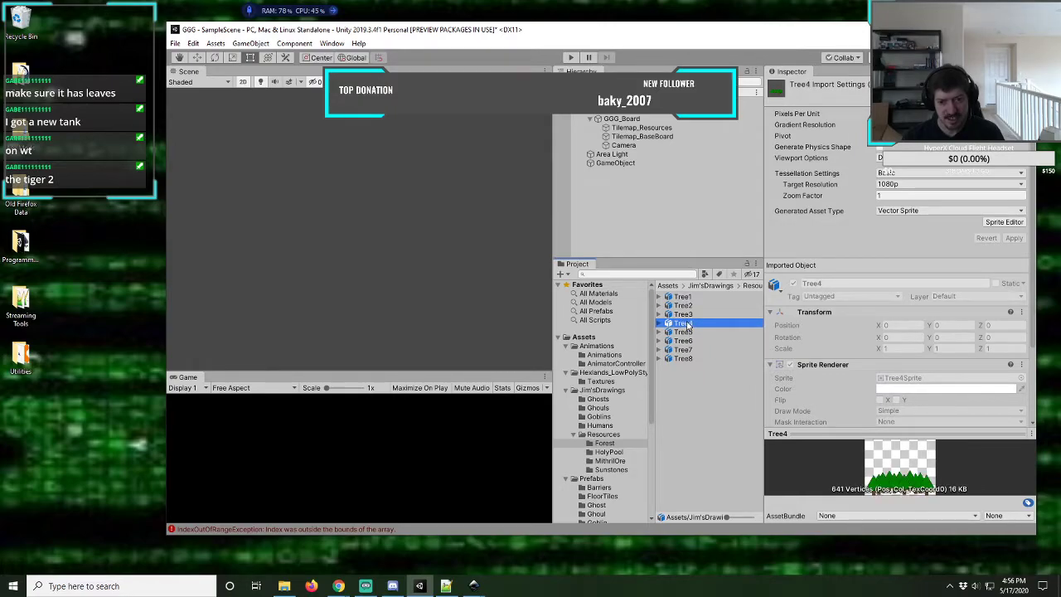
pyautogui.click(685, 332)
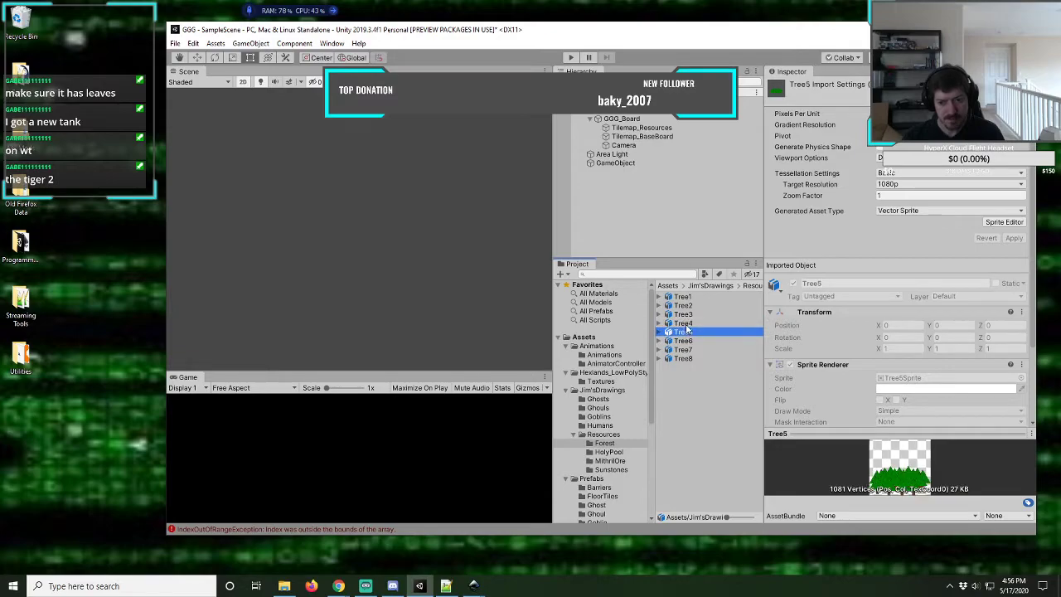
pyautogui.click(685, 323)
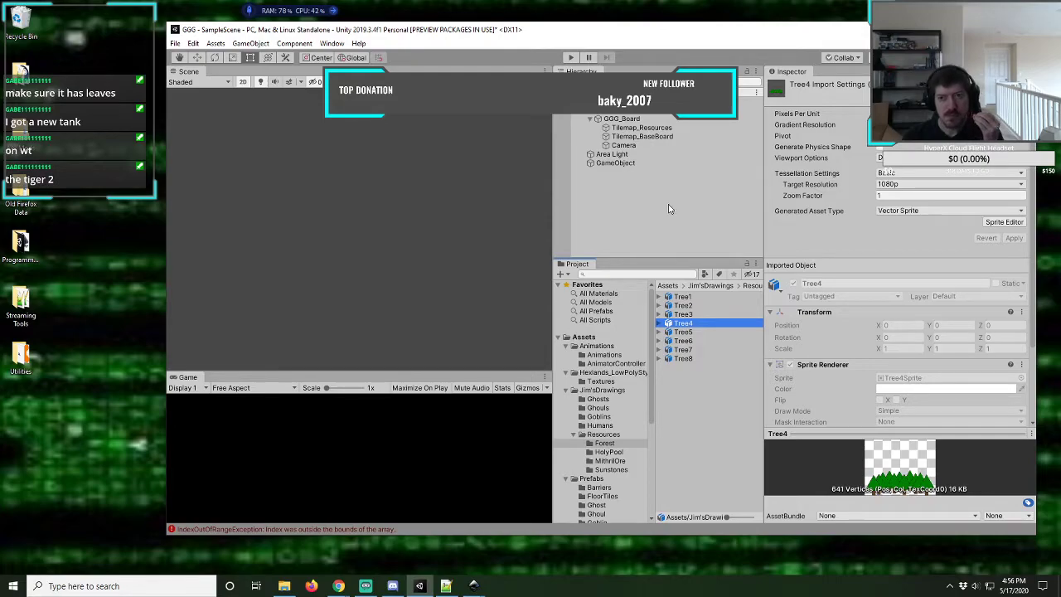
pyautogui.click(945, 113)
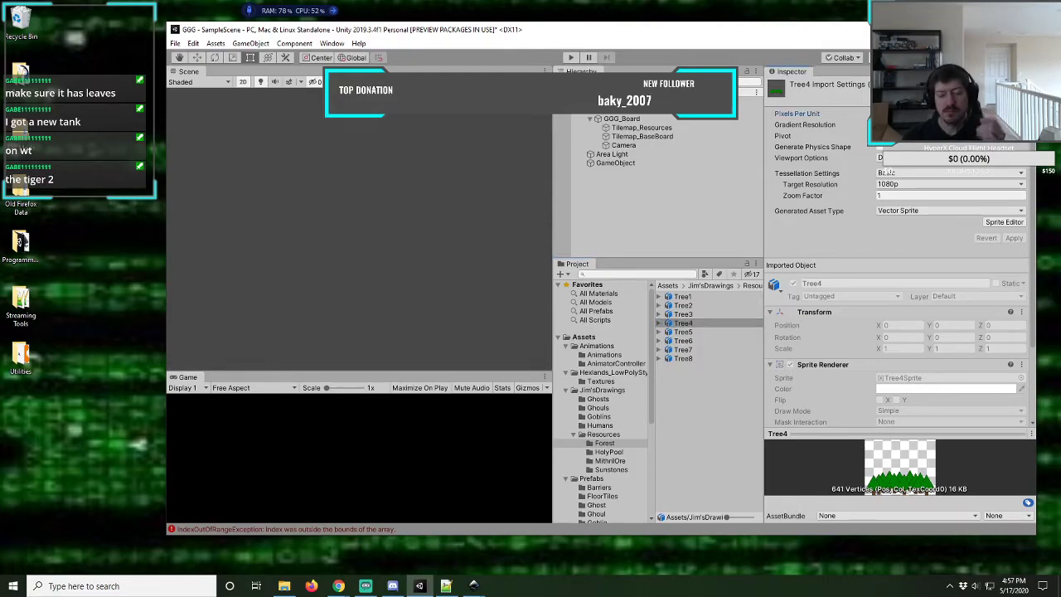
pyautogui.write('32')
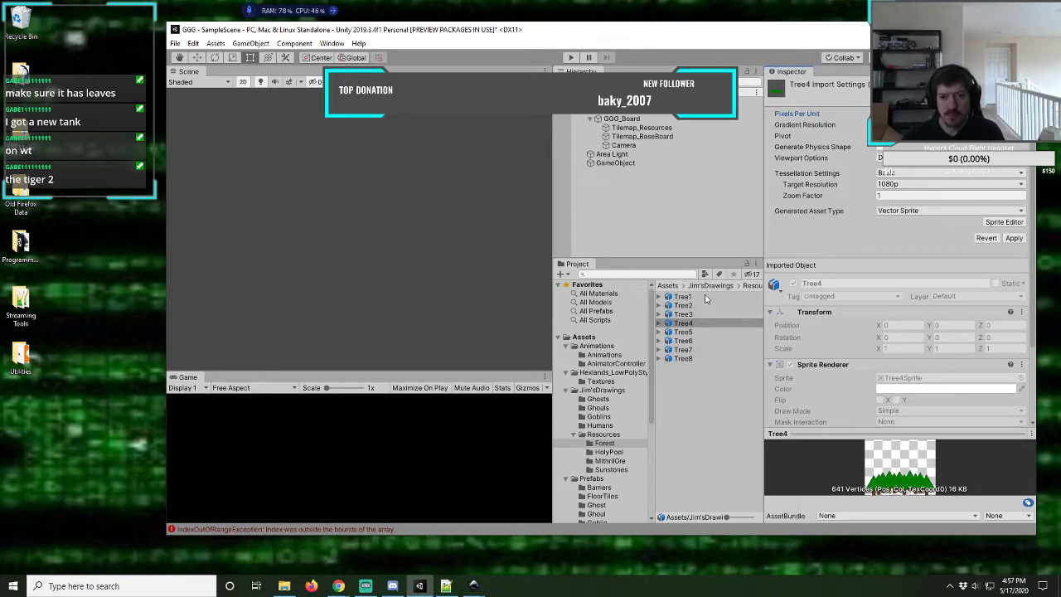
pyautogui.click(688, 319)
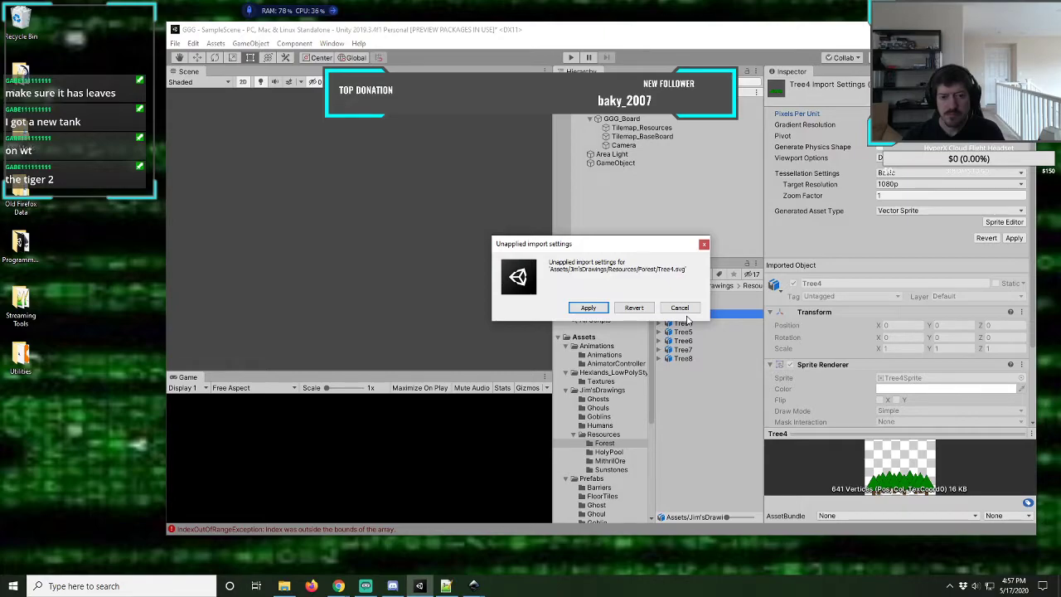
pyautogui.click(679, 308)
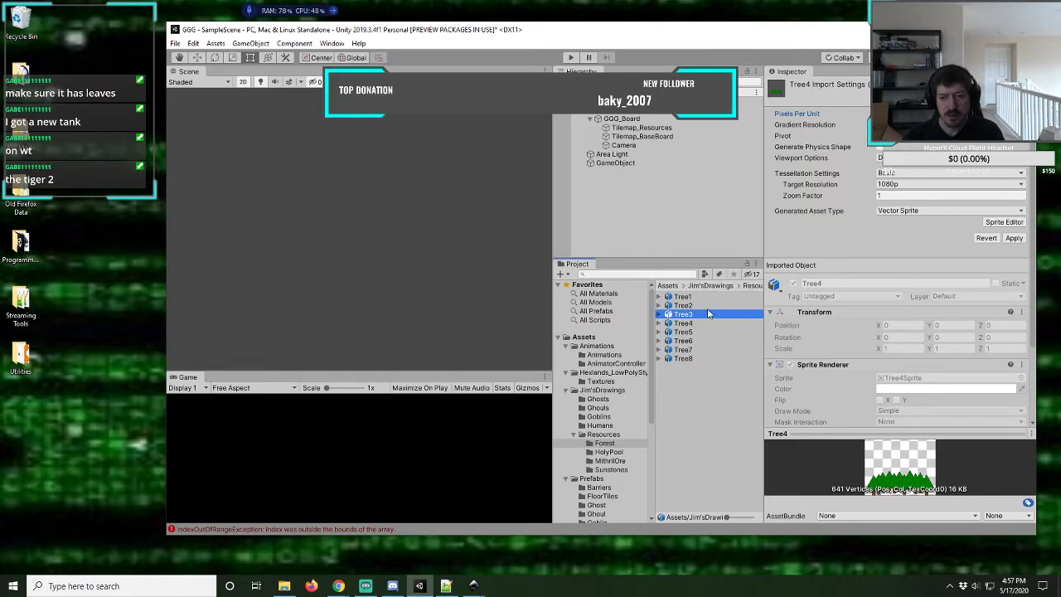
pyautogui.click(683, 304)
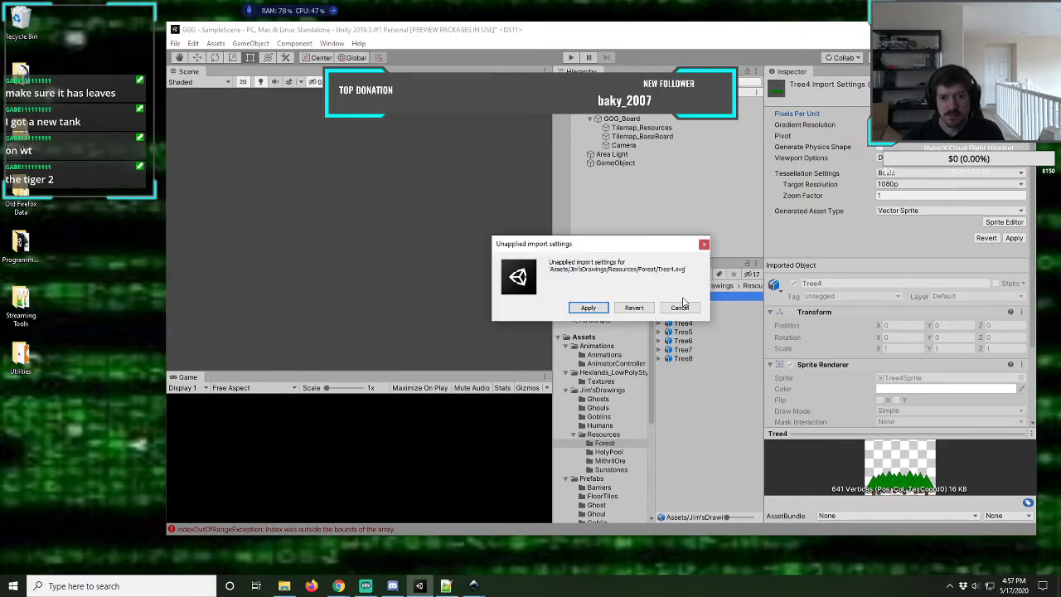
pyautogui.click(603, 310)
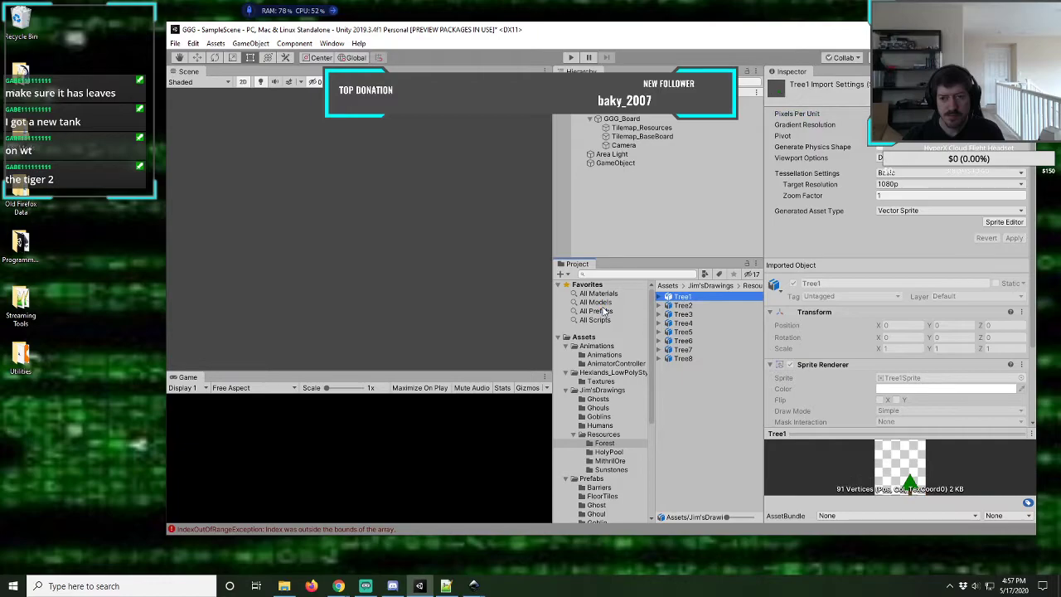
# - Change Tree1's Pixels Per Unit to match Tree4 and apply the import settings
pyautogui.click(691, 316)
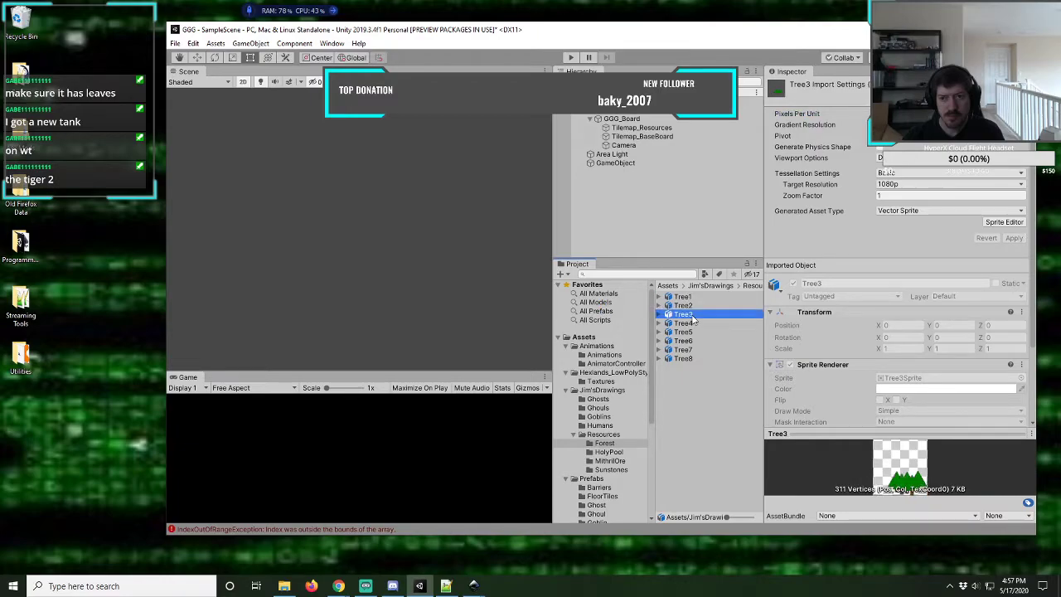
pyautogui.click(690, 323)
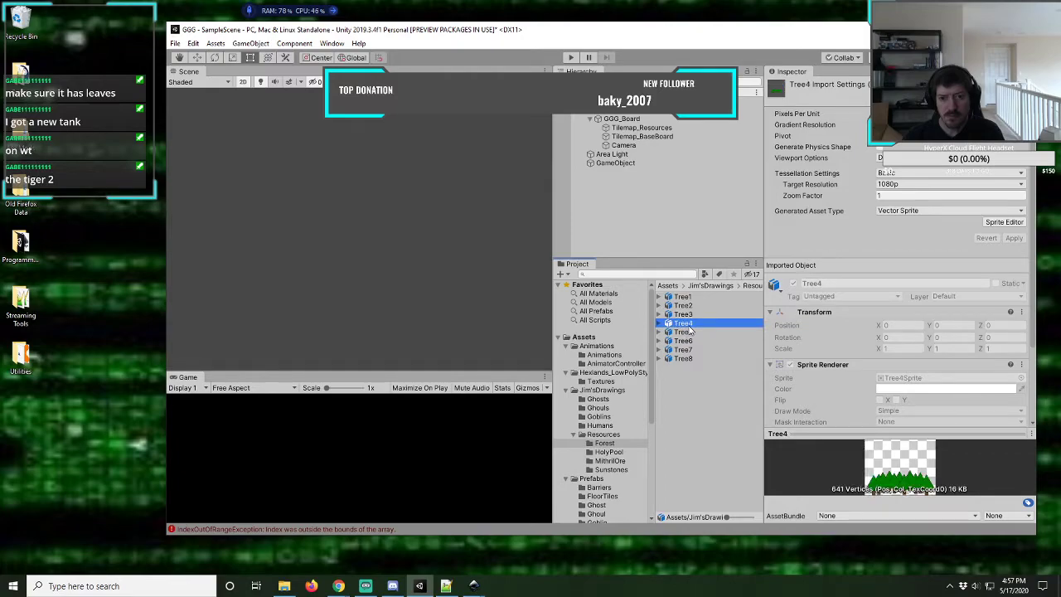
pyautogui.click(688, 316)
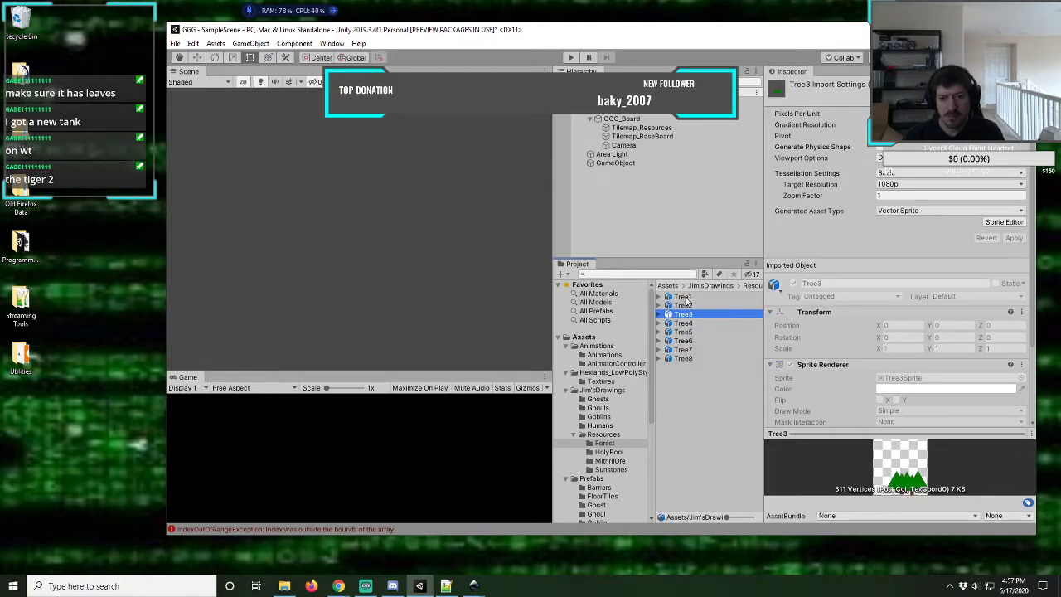
pyautogui.click(684, 297)
pyautogui.click(945, 114)
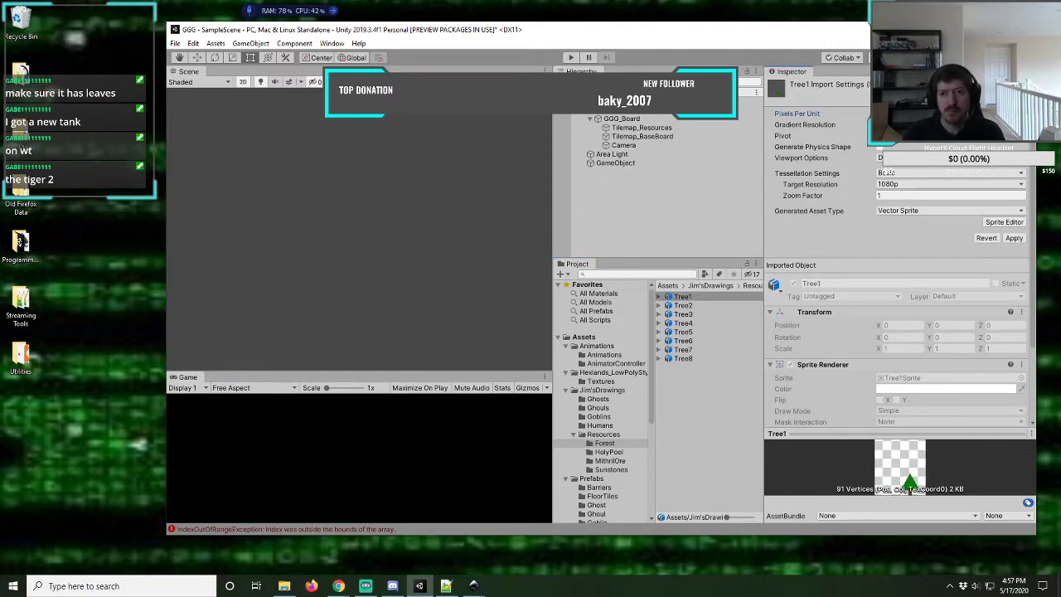
pyautogui.click(685, 306)
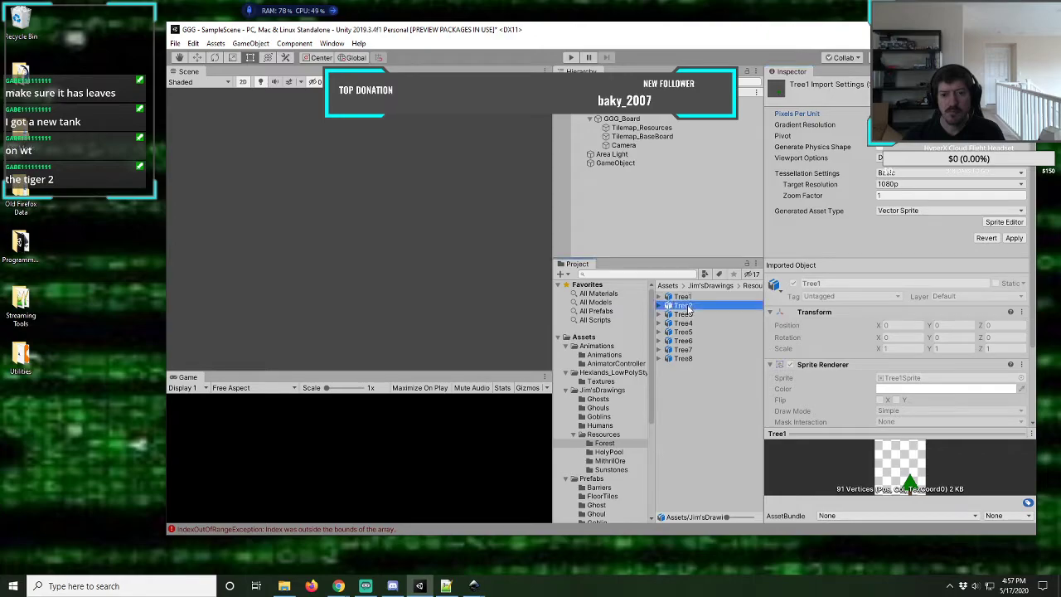
pyautogui.click(590, 308)
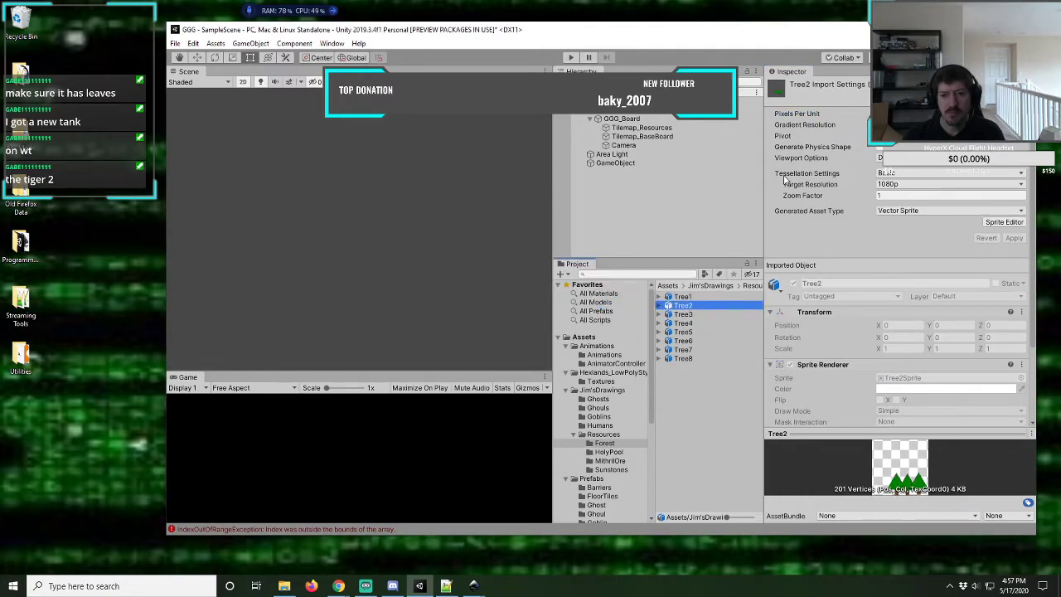
# - Give Tree2 and Tree3 the same Pixels Per Unit as Tree4, applying the import settings of each
pyautogui.click(945, 114)
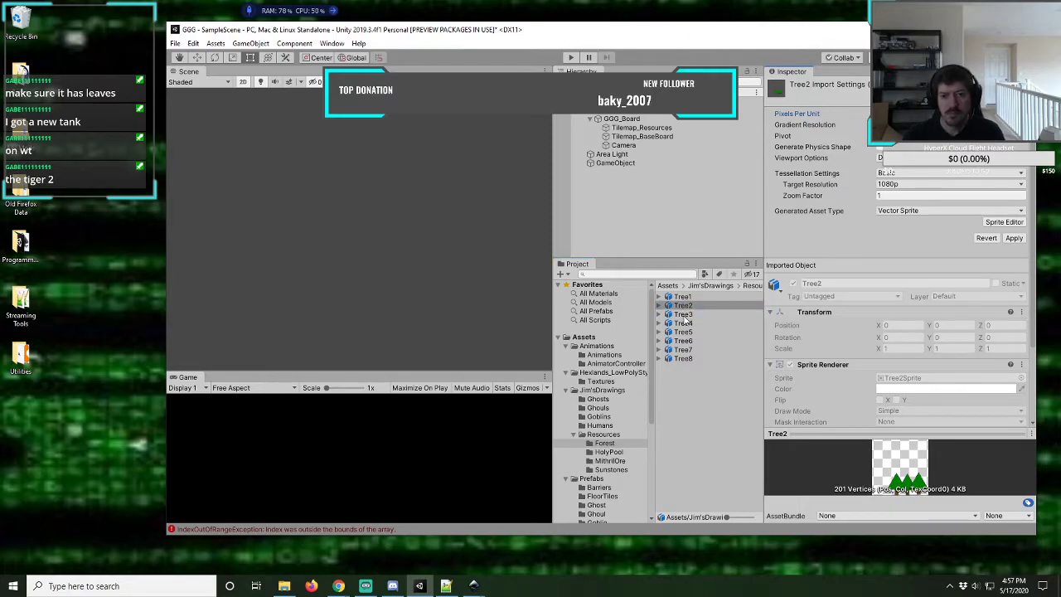
pyautogui.click(684, 315)
pyautogui.click(589, 311)
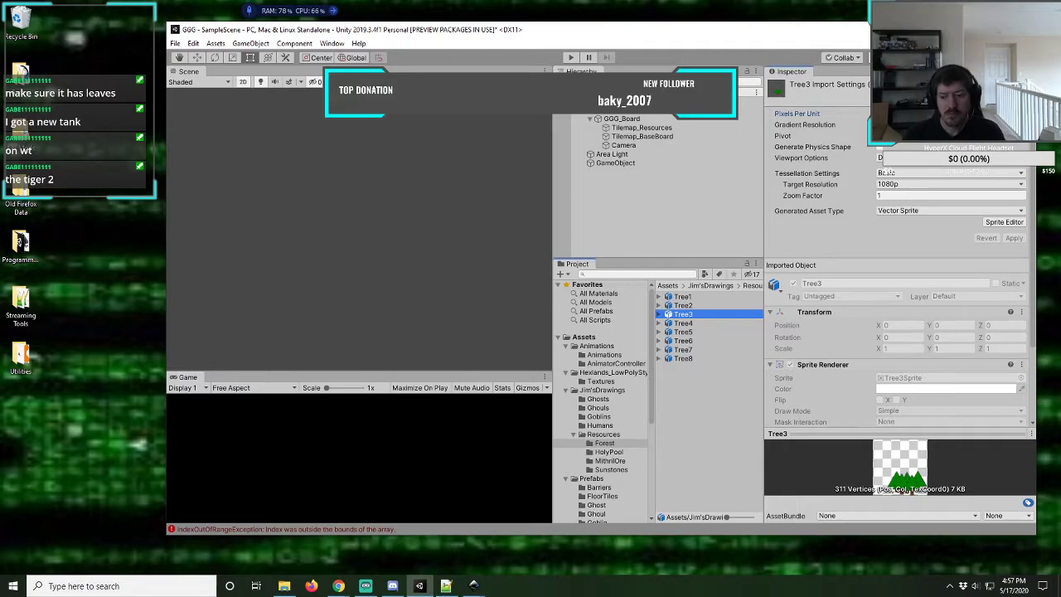
pyautogui.press('Return')
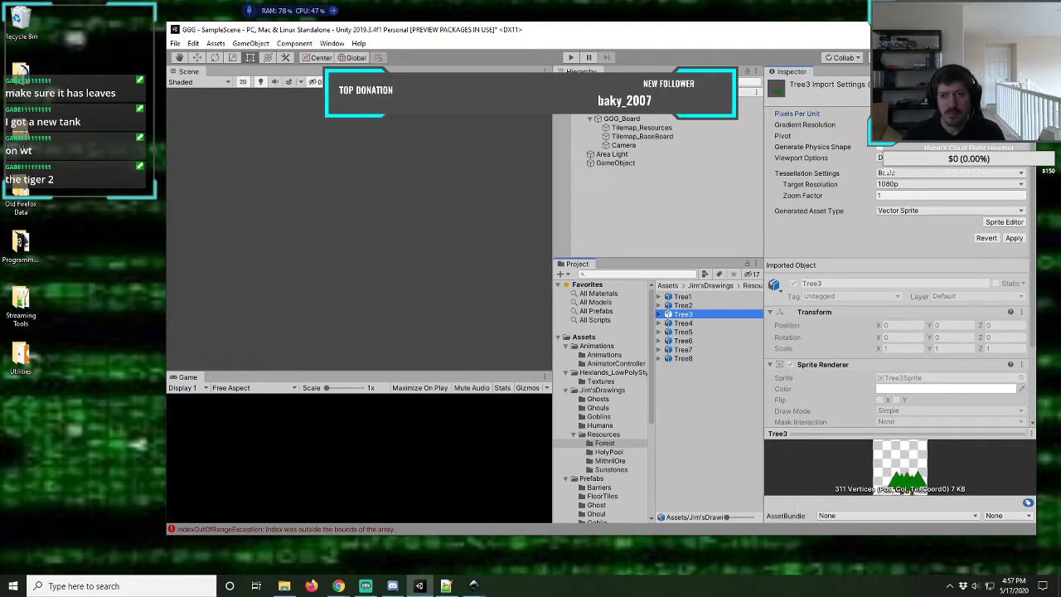
pyautogui.click(1013, 238)
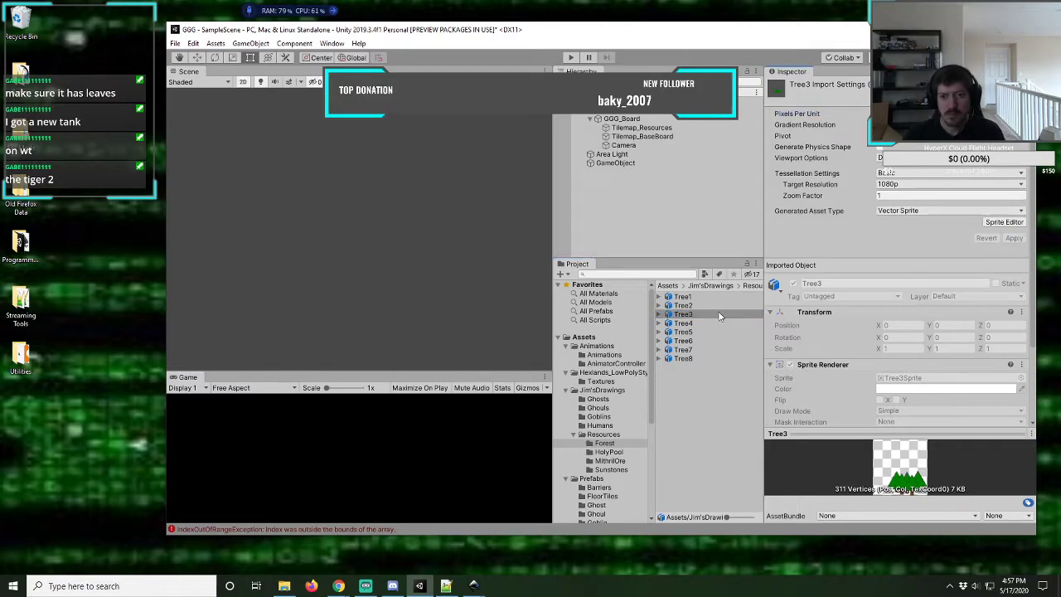
# - Change Pixels Per Unit on Tree5 and Tree6 to match Tree4, applying each file's import settings
pyautogui.click(682, 323)
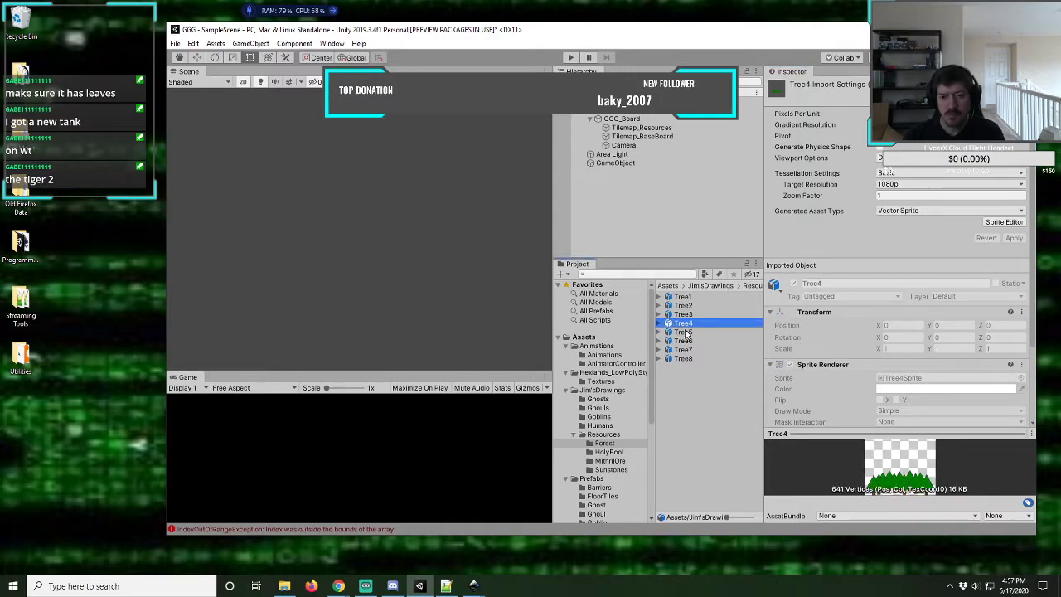
pyautogui.click(683, 331)
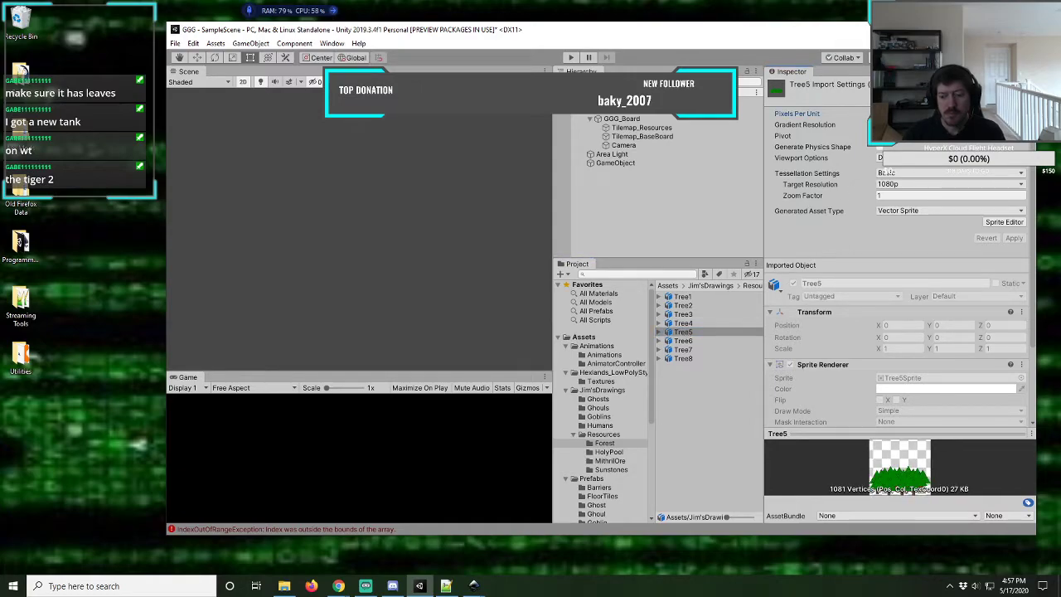
pyautogui.click(886, 171)
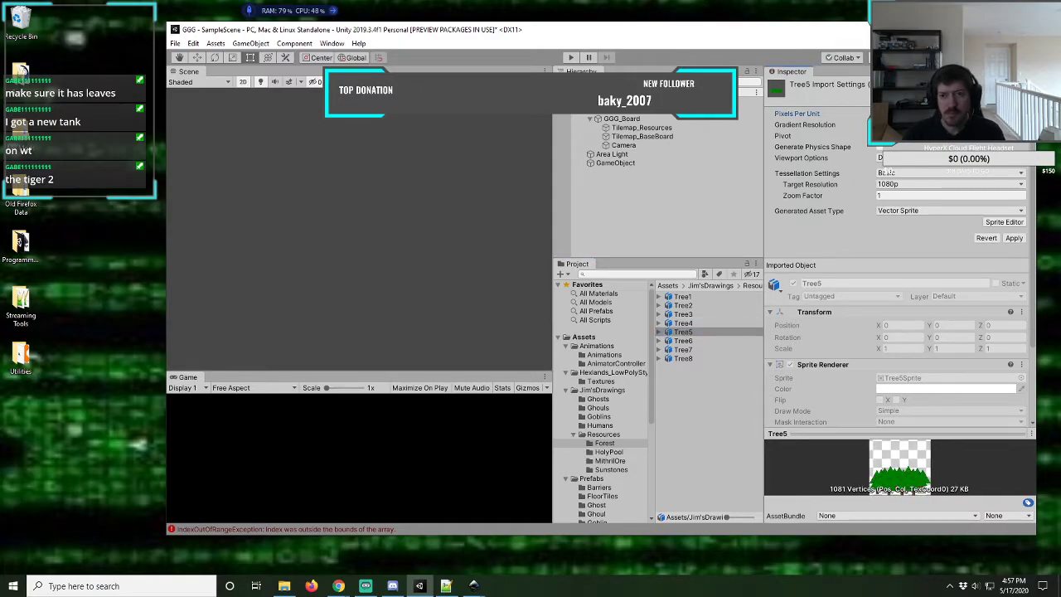
pyautogui.click(1014, 238)
pyautogui.click(683, 341)
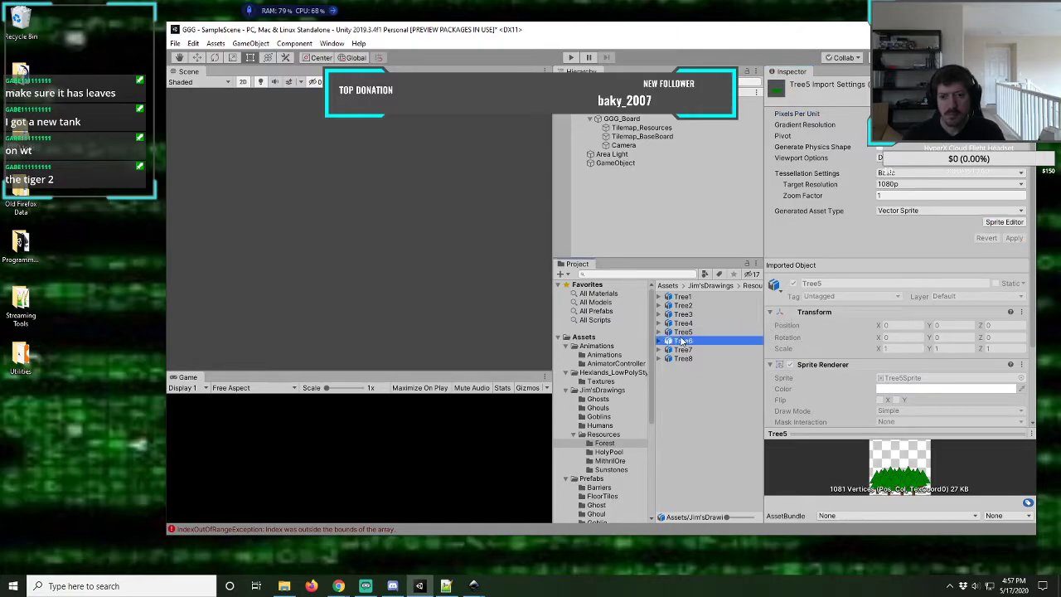
pyautogui.click(886, 171)
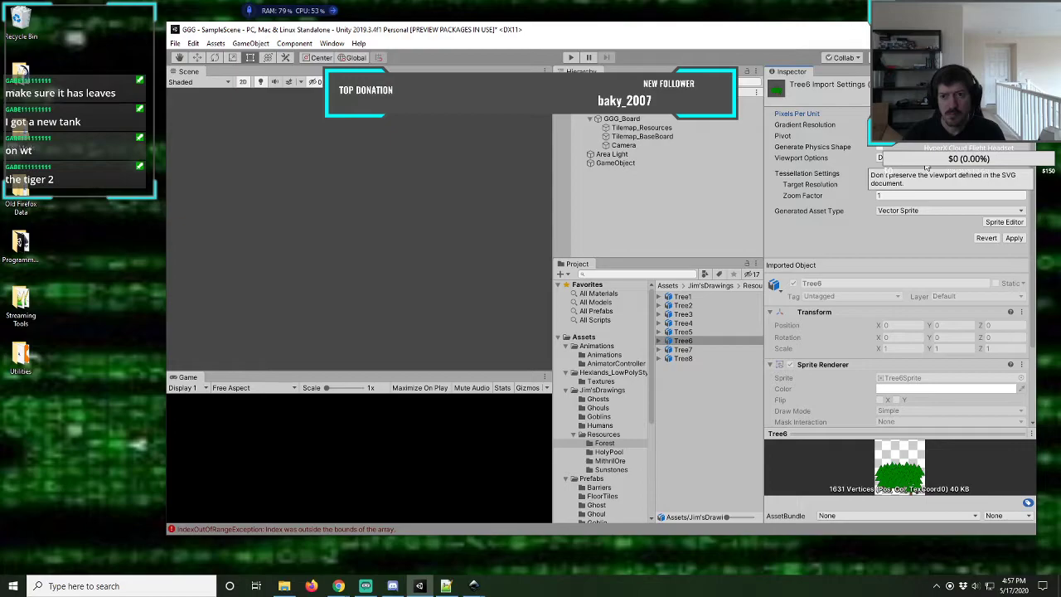
pyautogui.click(1014, 238)
# - Change Pixels Per Unit on Tree7 and Tree8 to match Tree4, applying each file's import settings
pyautogui.click(682, 349)
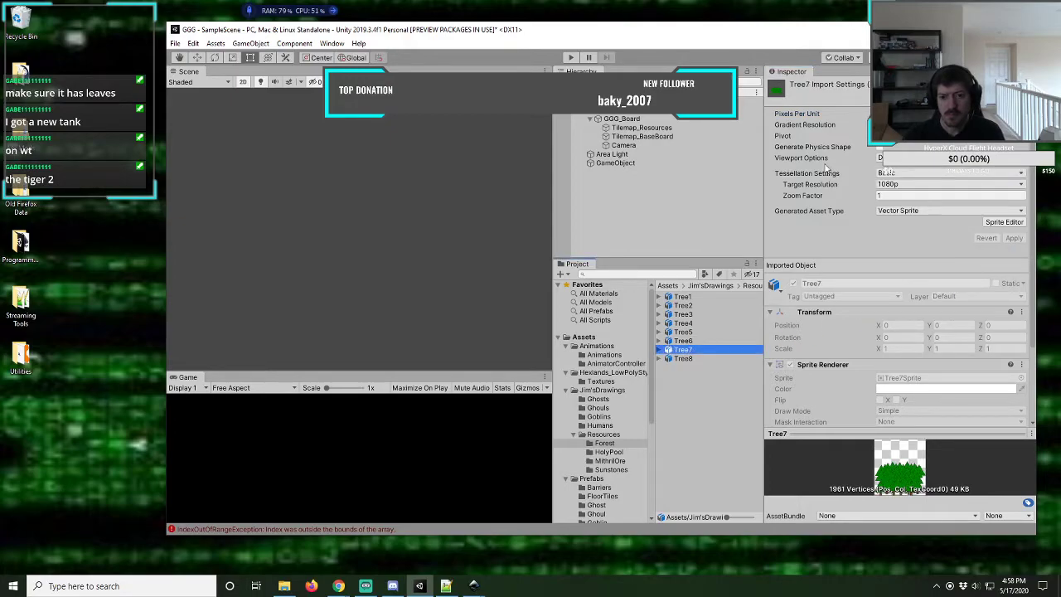
pyautogui.click(886, 171)
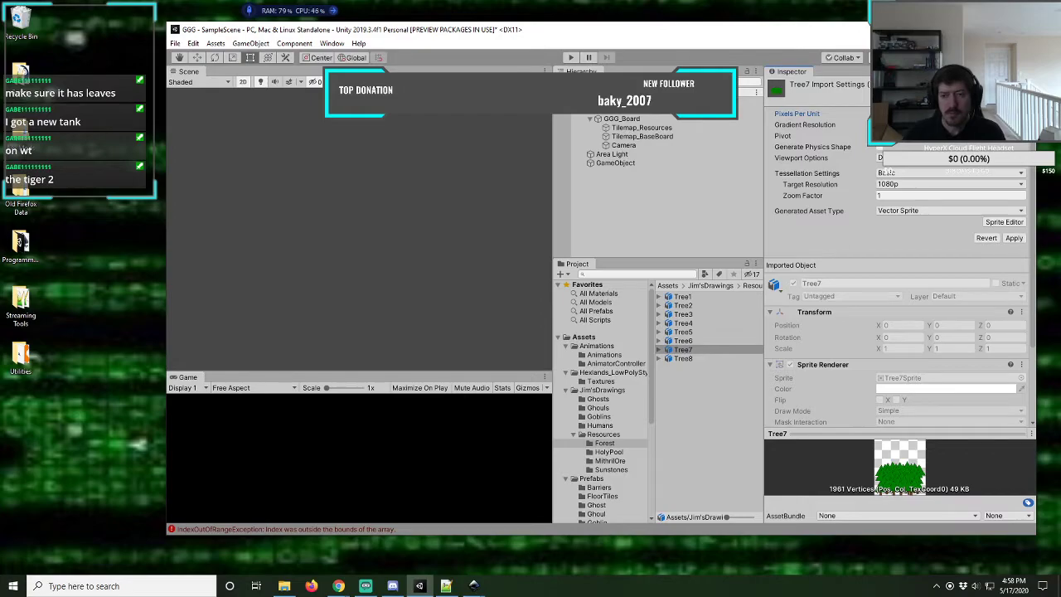
pyautogui.click(1014, 238)
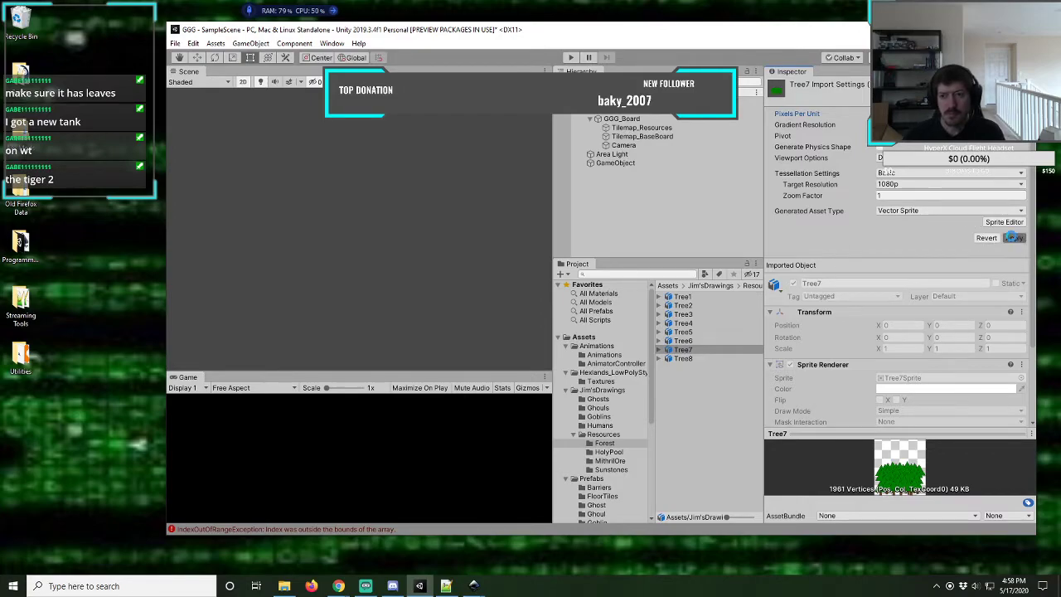
pyautogui.click(683, 358)
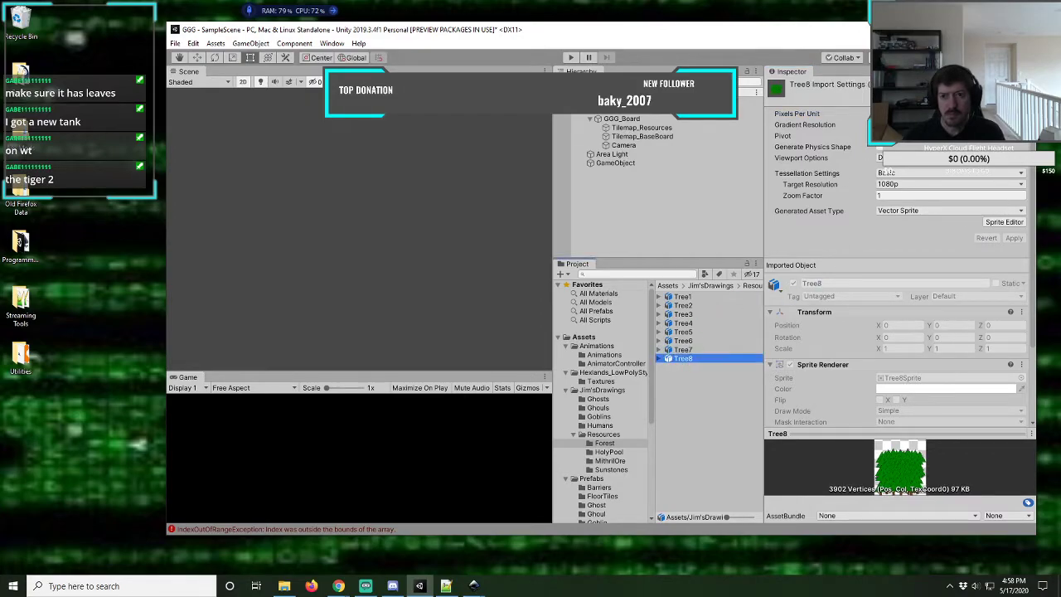
pyautogui.click(887, 171)
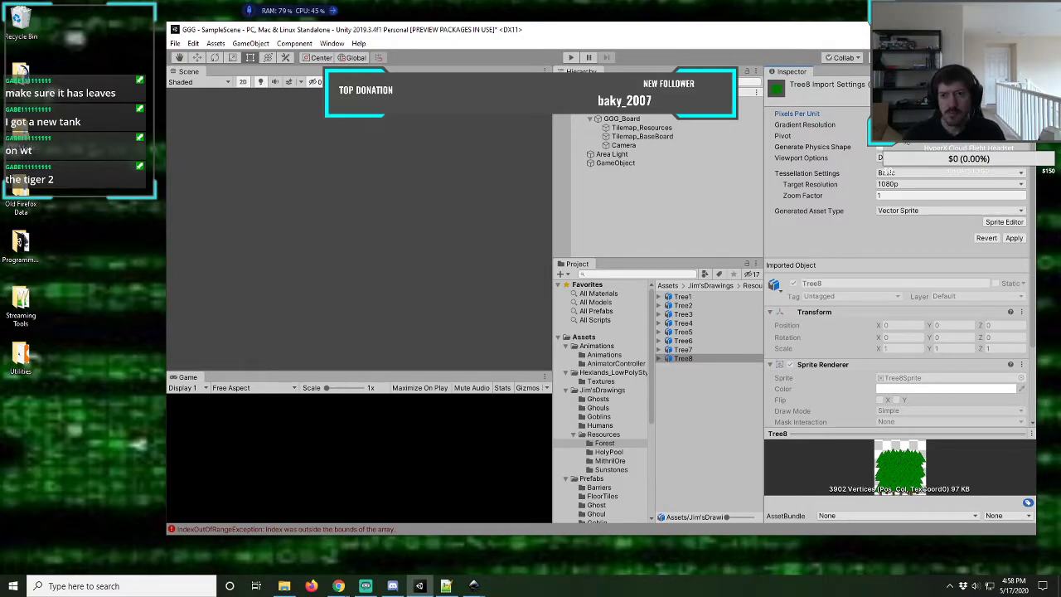
pyautogui.click(1014, 238)
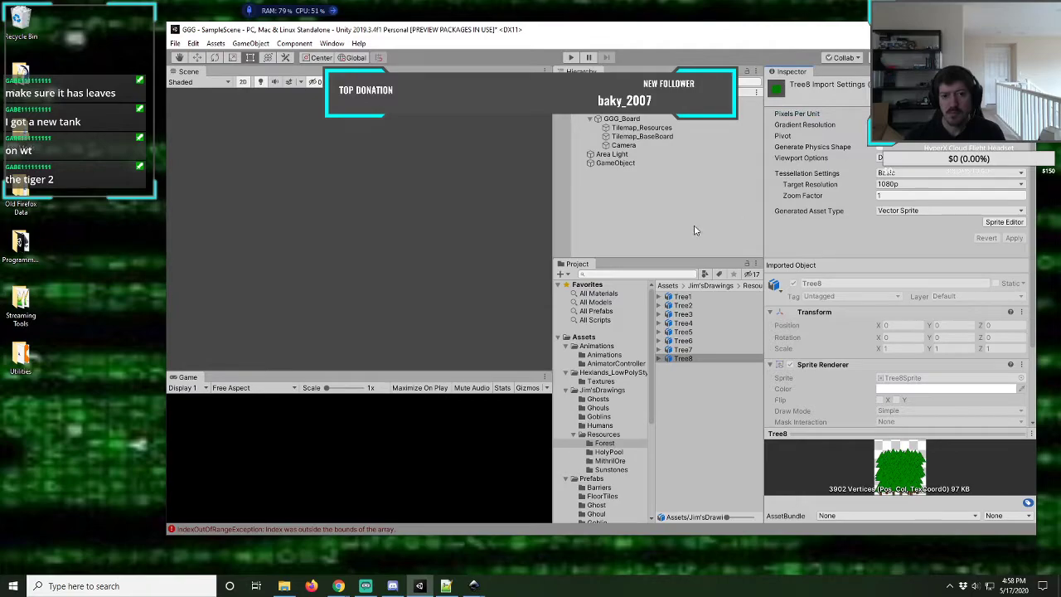
# - Add all eight tree assets, Tree1 through Tree8, to the scene as children of GameObject
pyautogui.keyDown('shift'); pyautogui.click(687, 299); pyautogui.keyUp('shift')
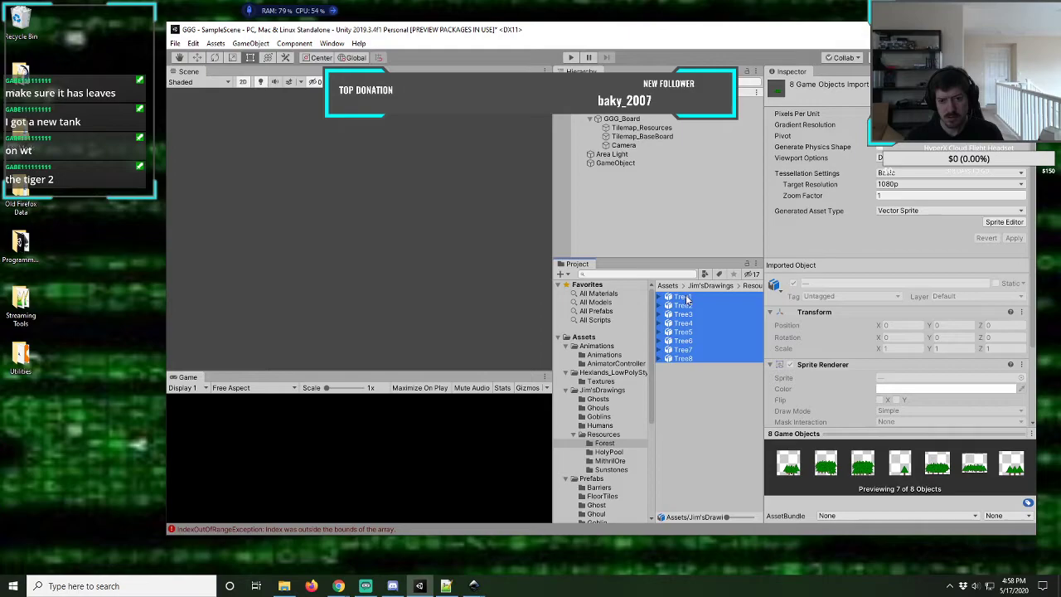
pyautogui.moveTo(686, 302); pyautogui.dragTo(616, 168)
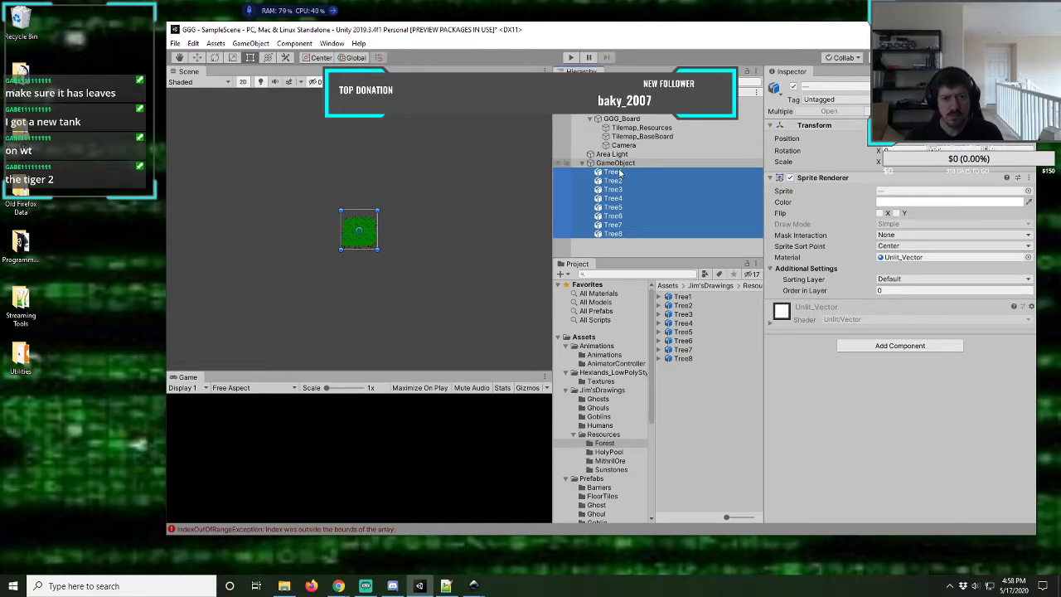
# - Compare the sprite bounds of Tree8 through Tree1 in the scene by selecting each child of GameObject
pyautogui.click(615, 235)
pyautogui.click(617, 224)
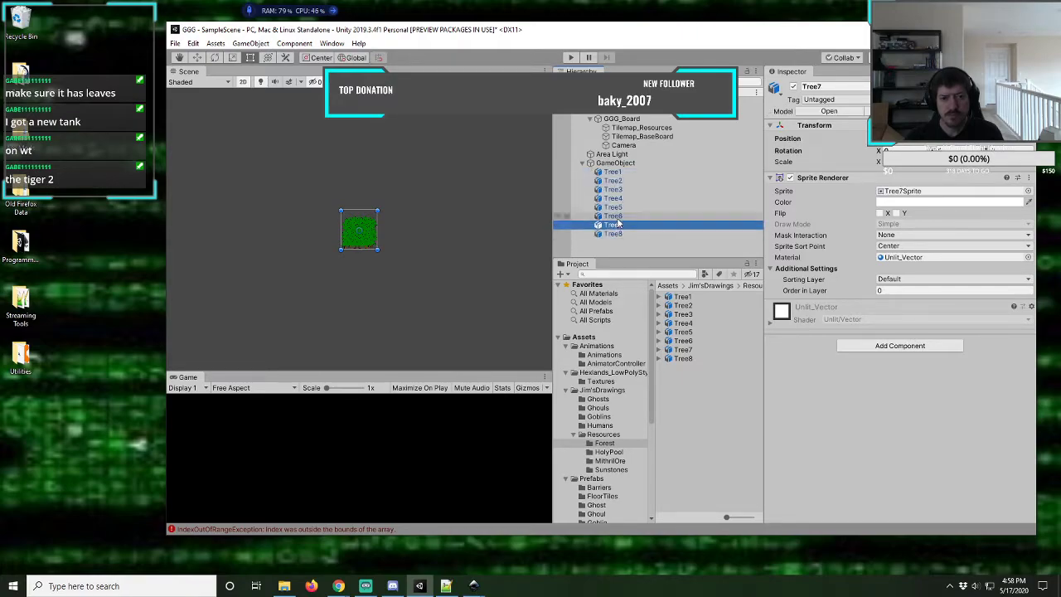
pyautogui.click(618, 215)
pyautogui.click(619, 211)
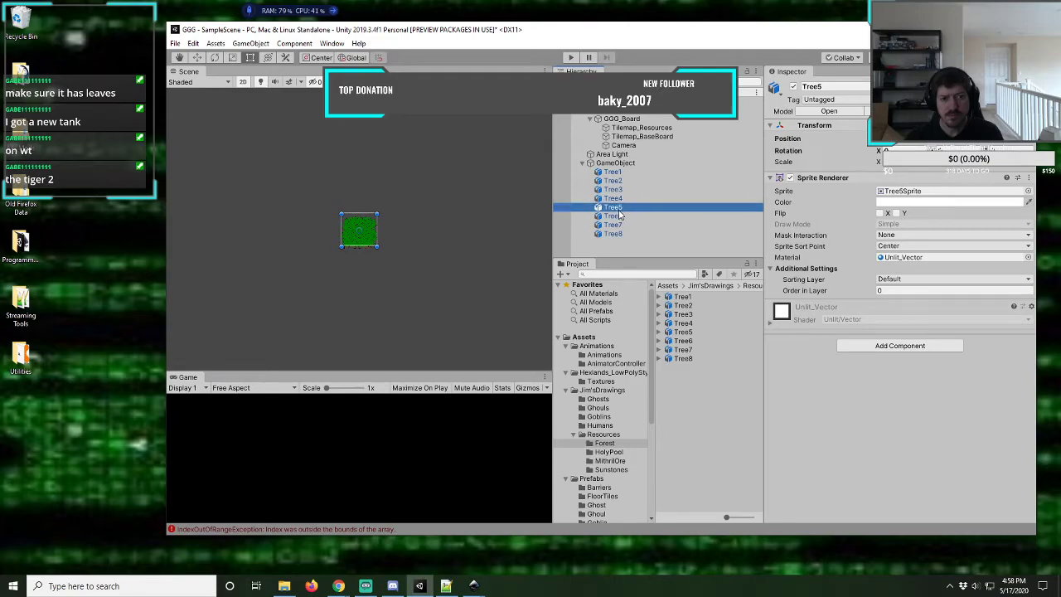
pyautogui.click(620, 199)
pyautogui.click(620, 189)
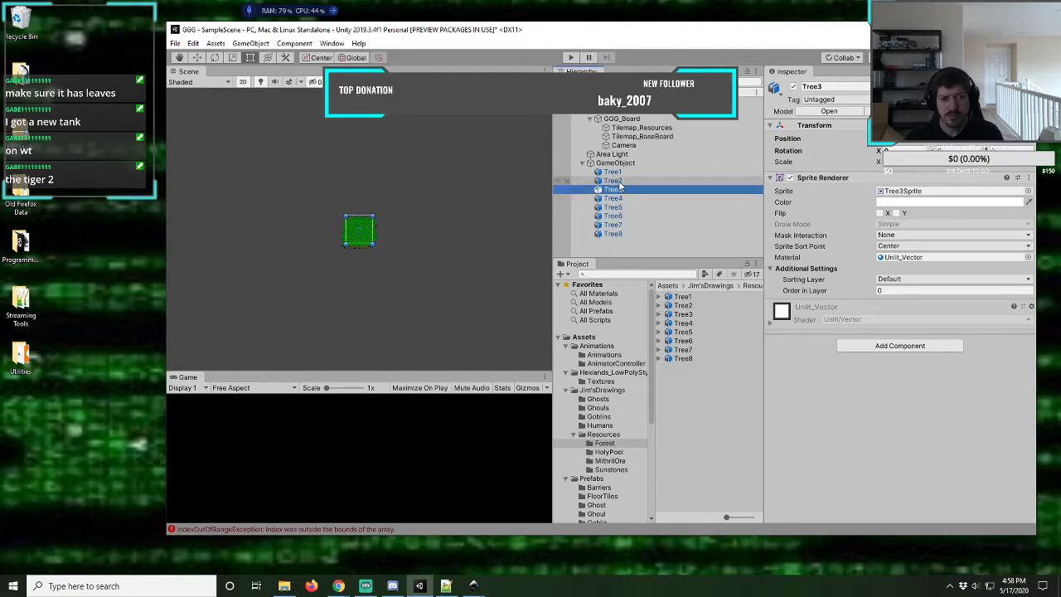
pyautogui.click(620, 181)
pyautogui.click(619, 174)
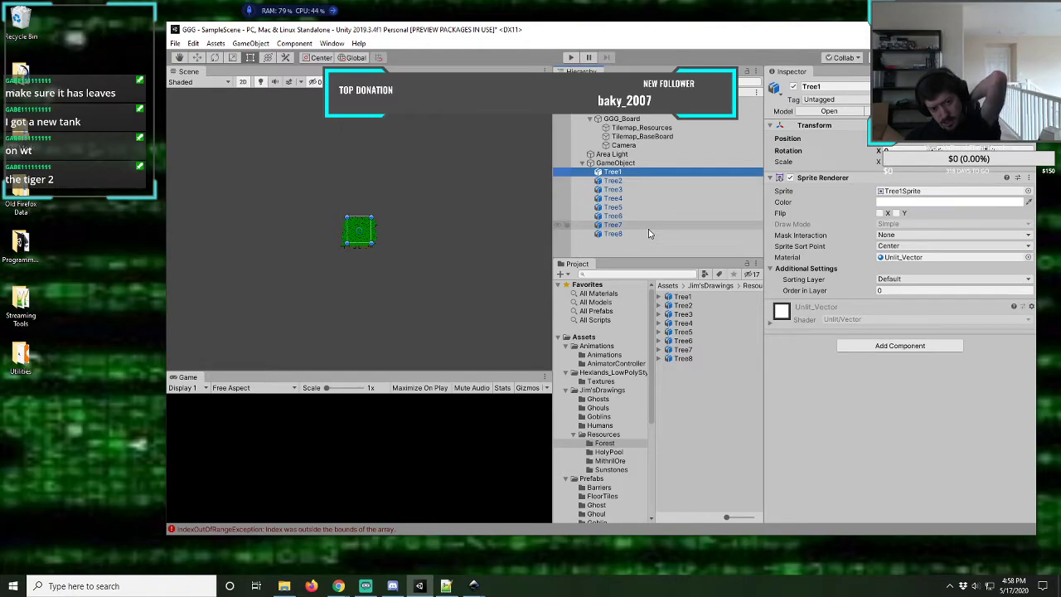
# - Delete the tree objects Tree1 through Tree8 from under GameObject in the scene hierarchy
pyautogui.scroll(5, 407, 217)
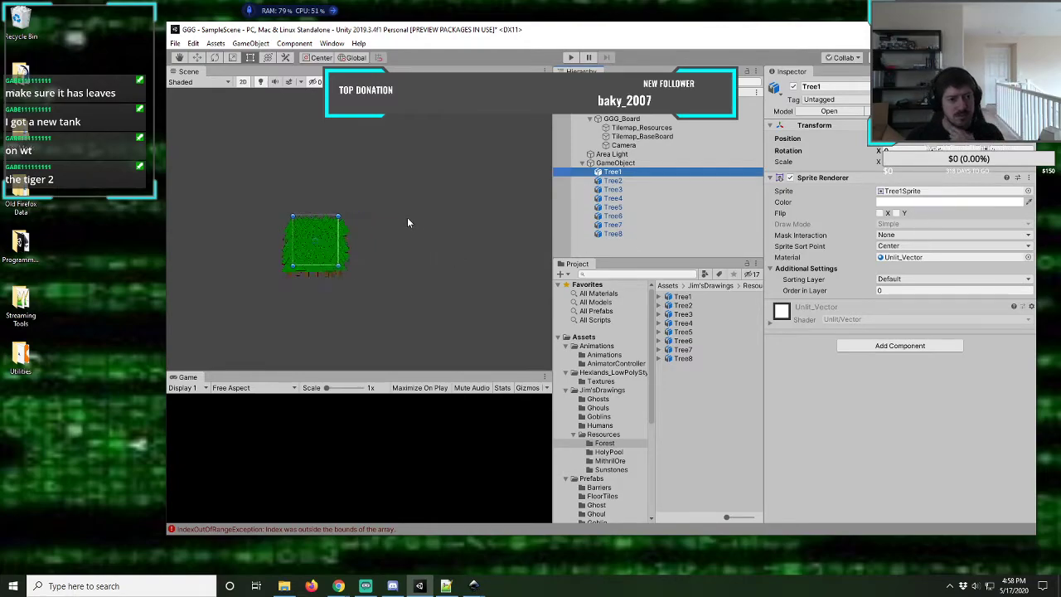
pyautogui.moveTo(329, 240); pyautogui.dragTo(495, 233)
pyautogui.scroll(3, 497, 230)
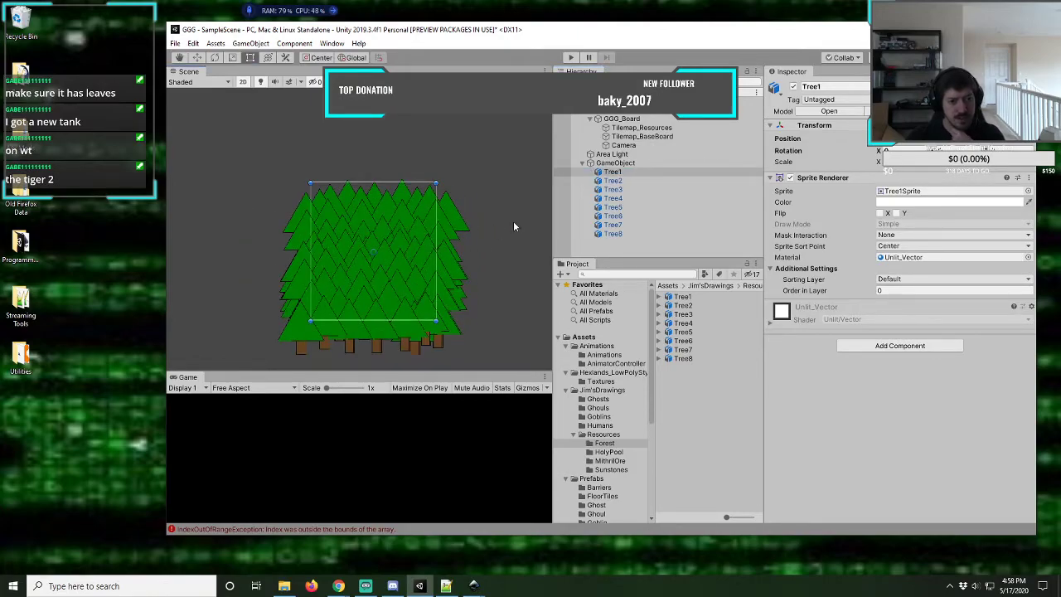
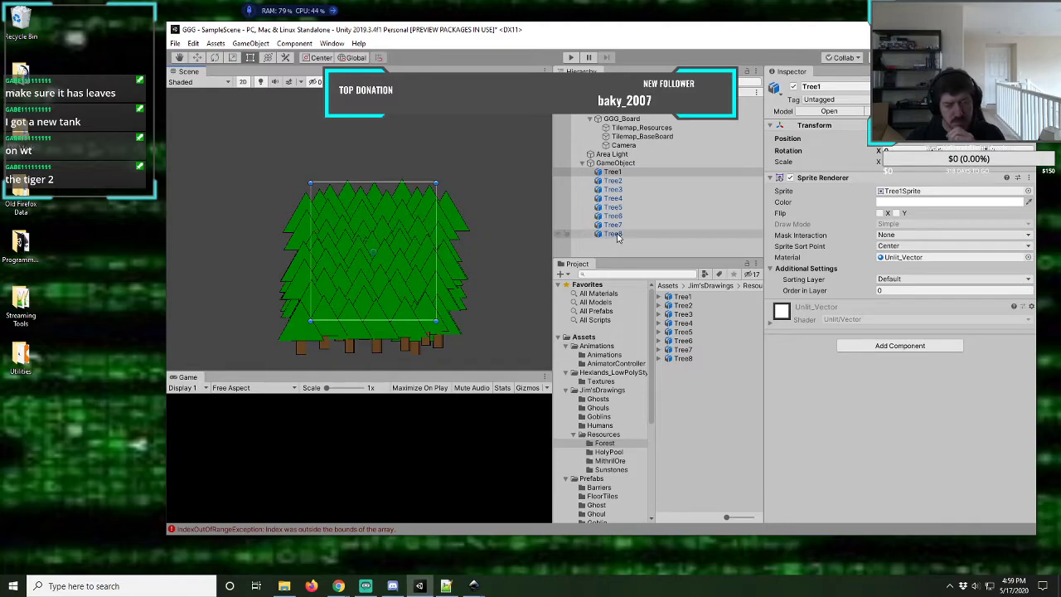
pyautogui.press('Delete')
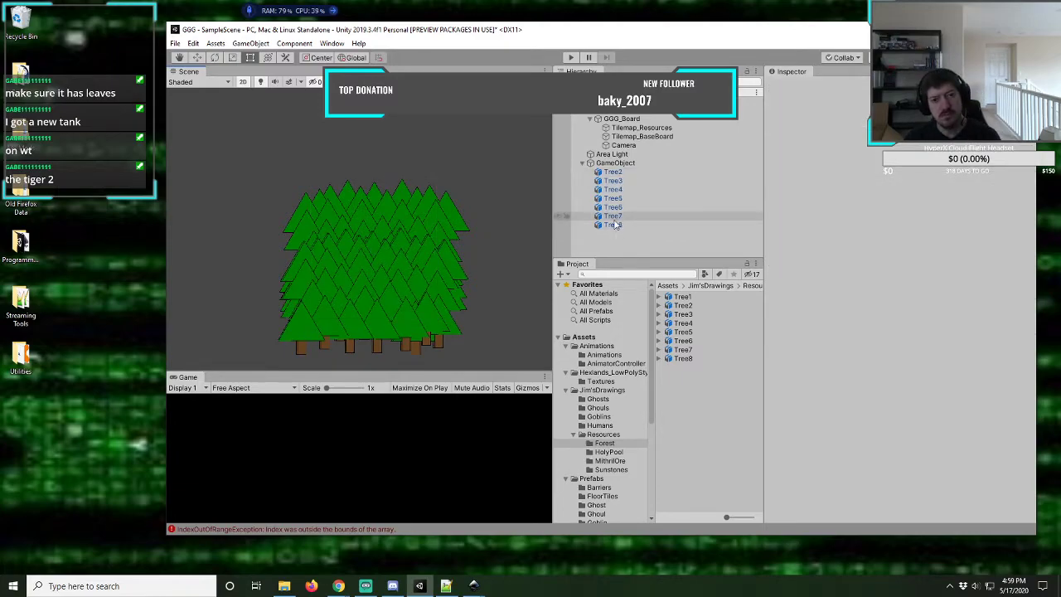
pyautogui.click(614, 172)
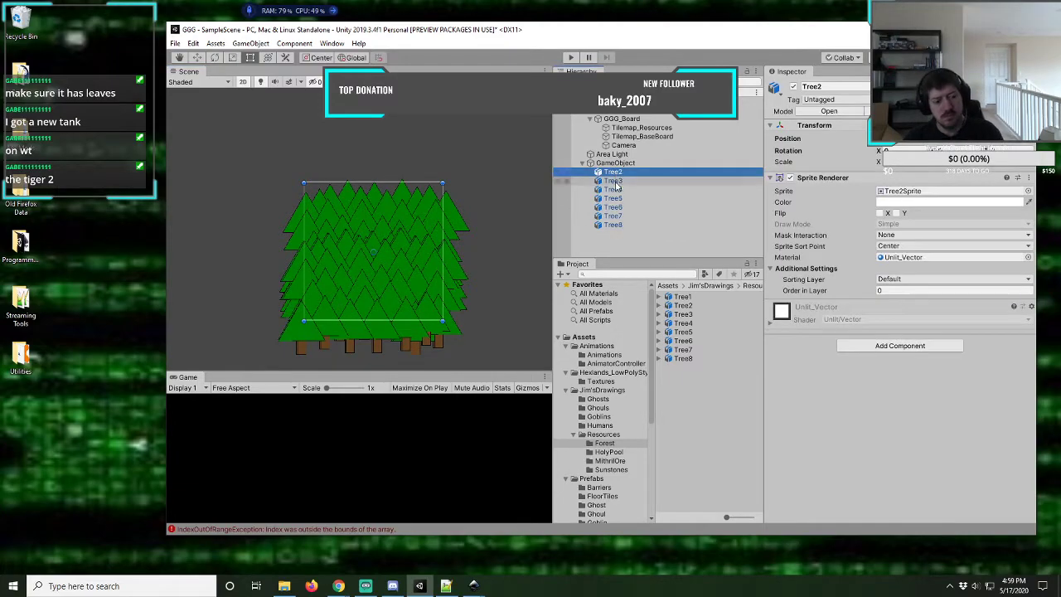
pyautogui.keyDown('shift'); pyautogui.click(614, 225); pyautogui.keyUp('shift')
pyautogui.press('Delete')
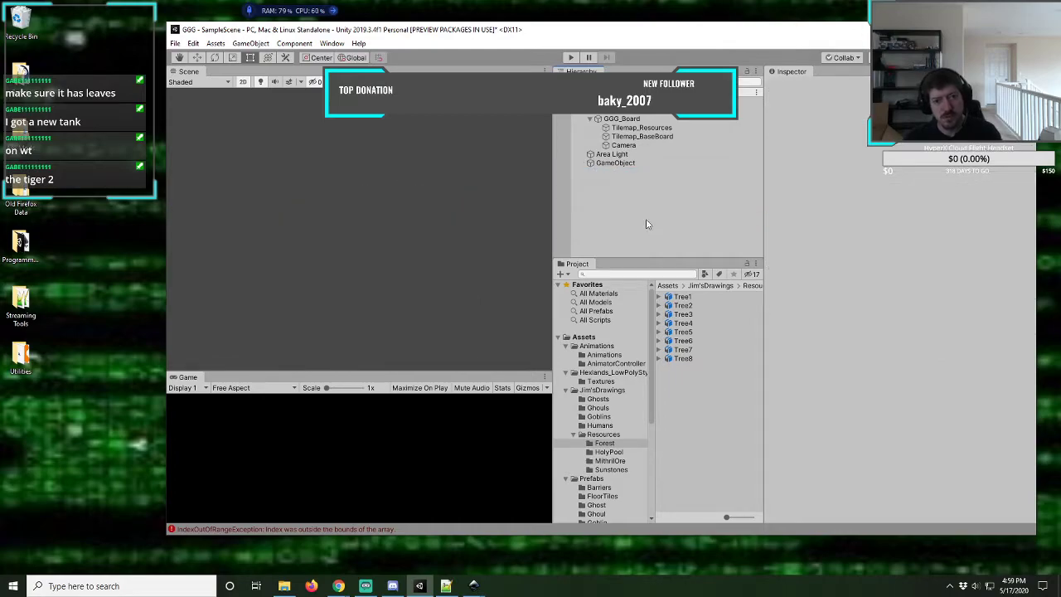
# - Examine the Human prefab's components and the contents of the Animations and AnimatorController folders
pyautogui.click(609, 164)
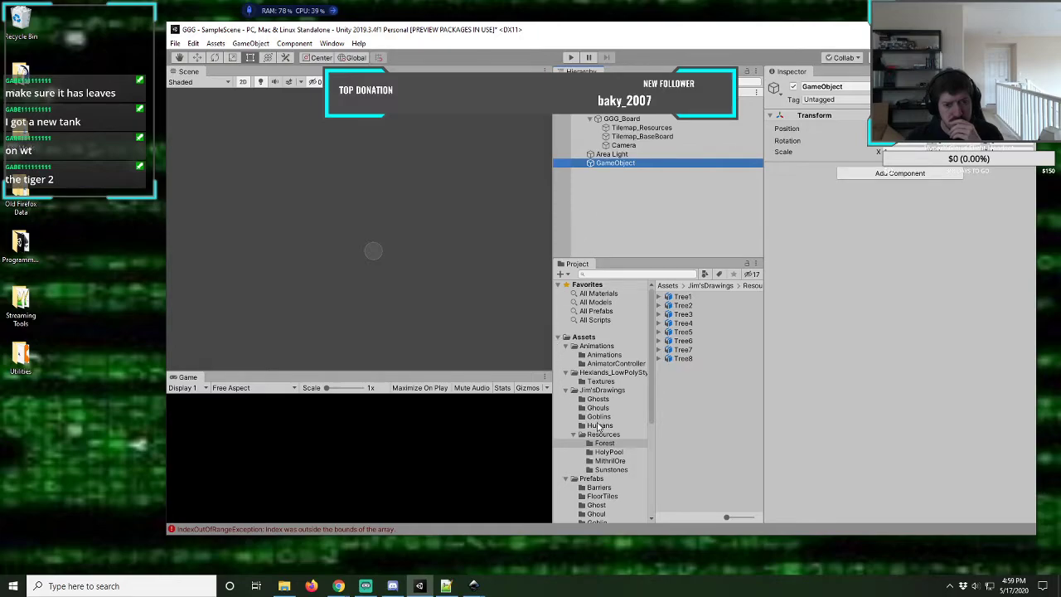
pyautogui.scroll(-3, 604, 468)
pyautogui.click(603, 466)
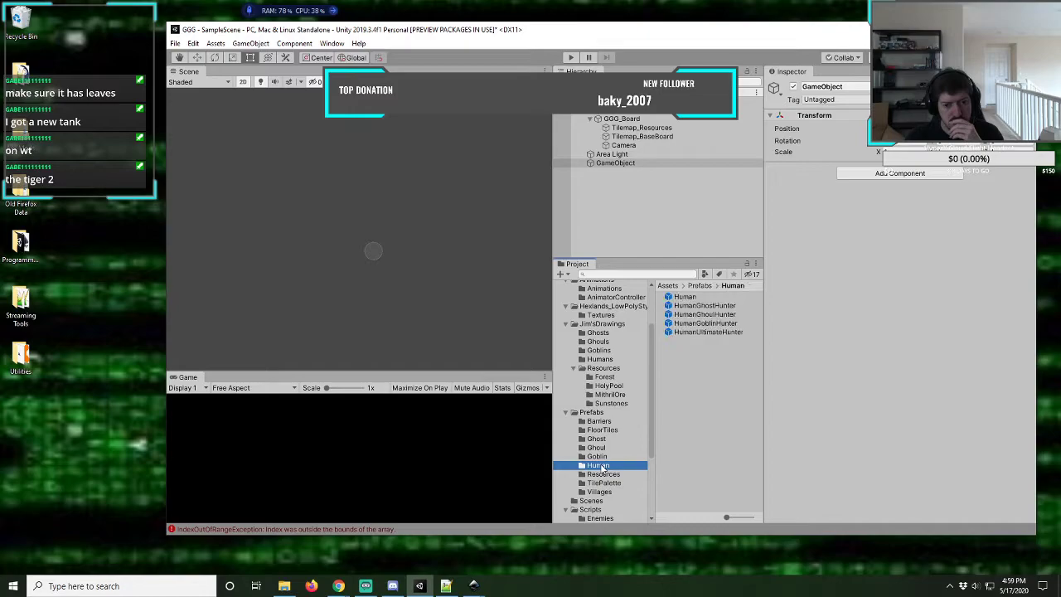
pyautogui.click(685, 297)
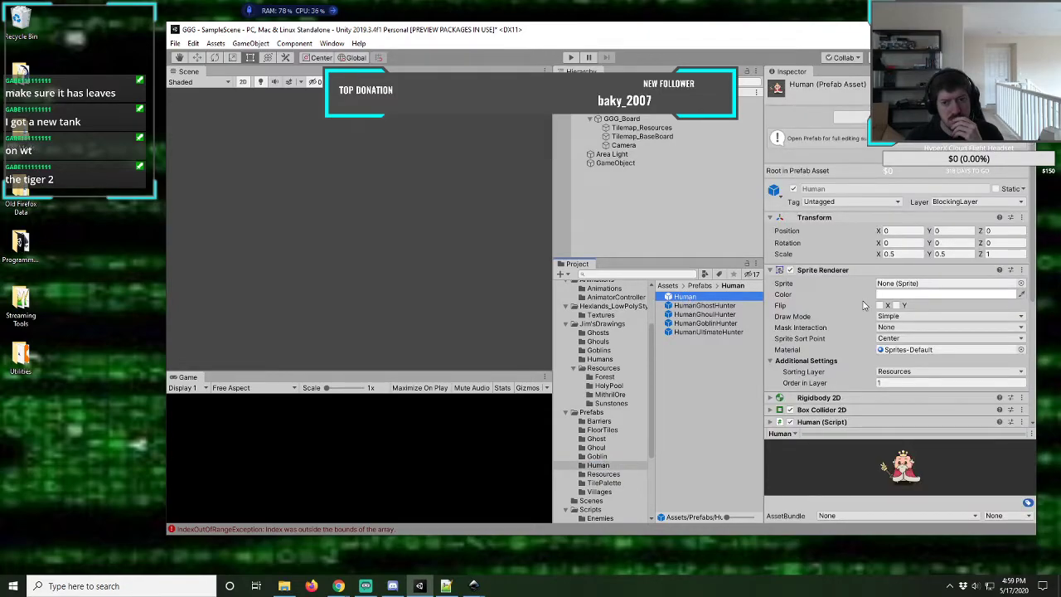
pyautogui.scroll(-5, 847, 305)
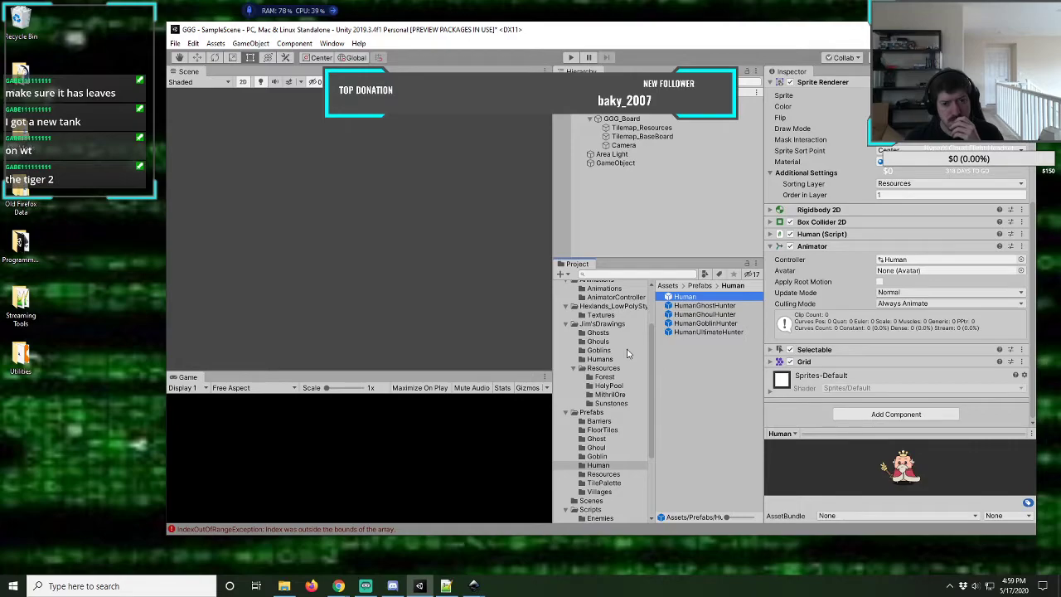
pyautogui.scroll(2, 628, 354)
pyautogui.scroll(2, 627, 354)
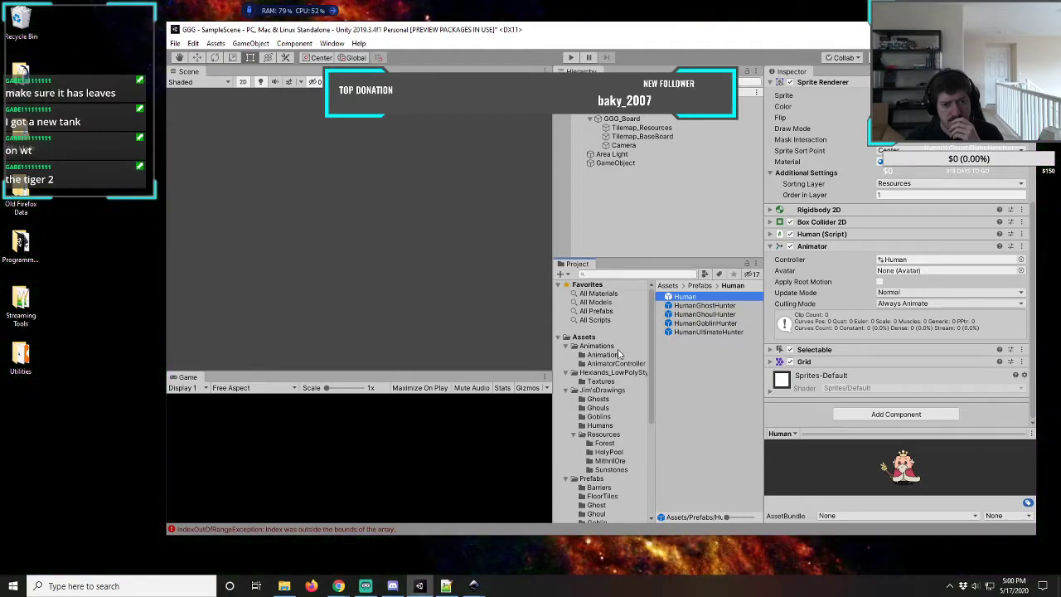
pyautogui.click(596, 346)
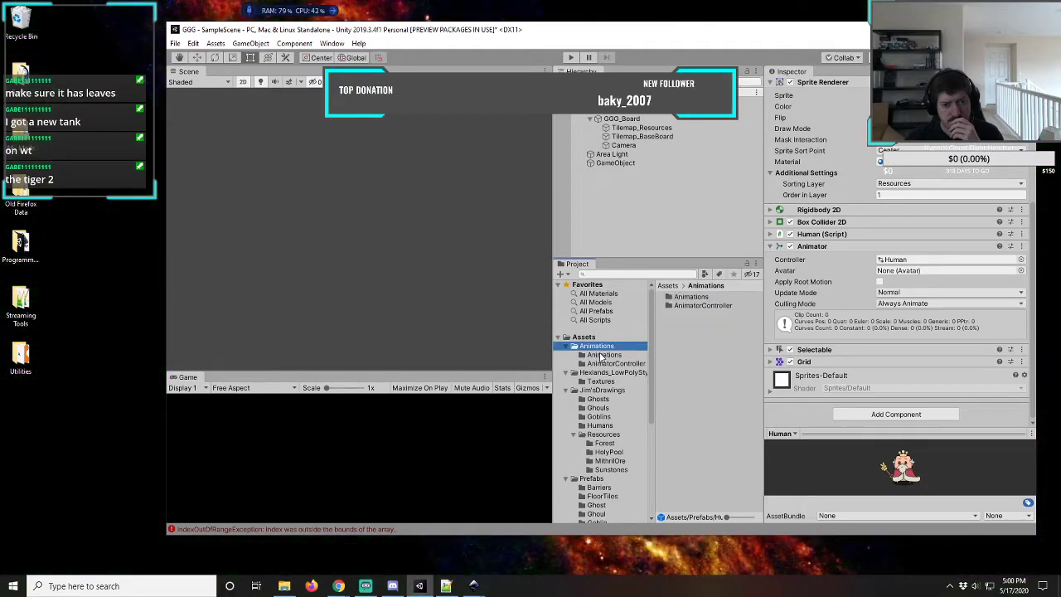
pyautogui.click(603, 355)
pyautogui.click(607, 364)
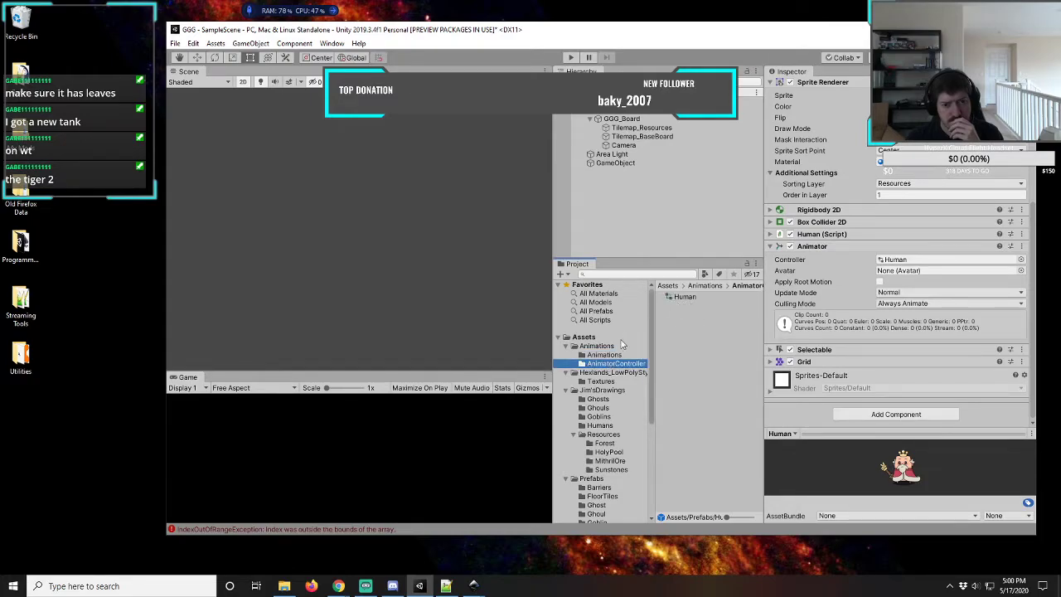
# - Try adding Tree1 through Tree8 from the Forest folder to the scene's root level, and delete the placed objects
pyautogui.click(604, 443)
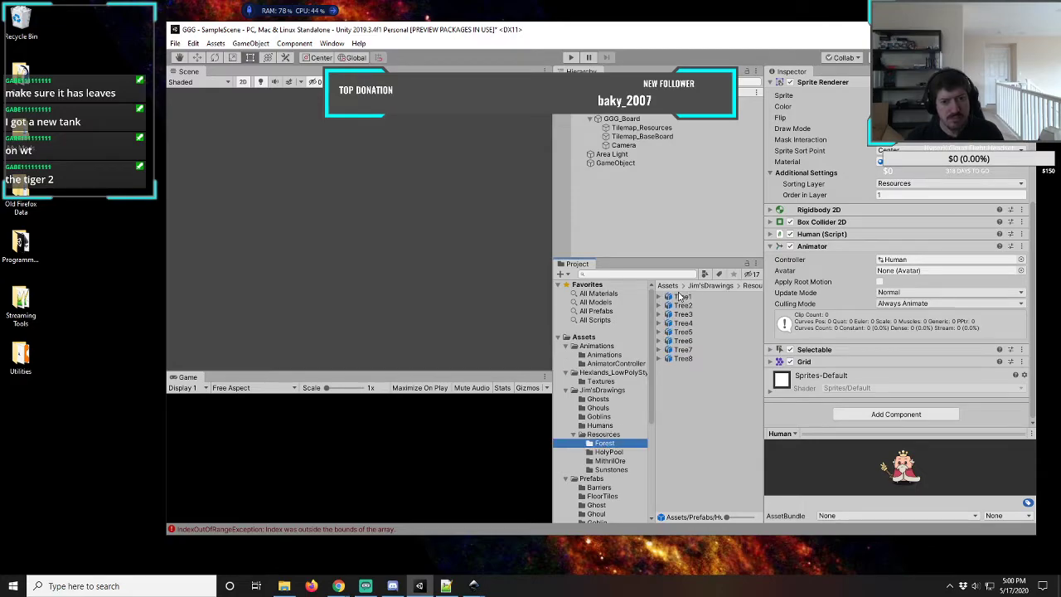
pyautogui.click(681, 296)
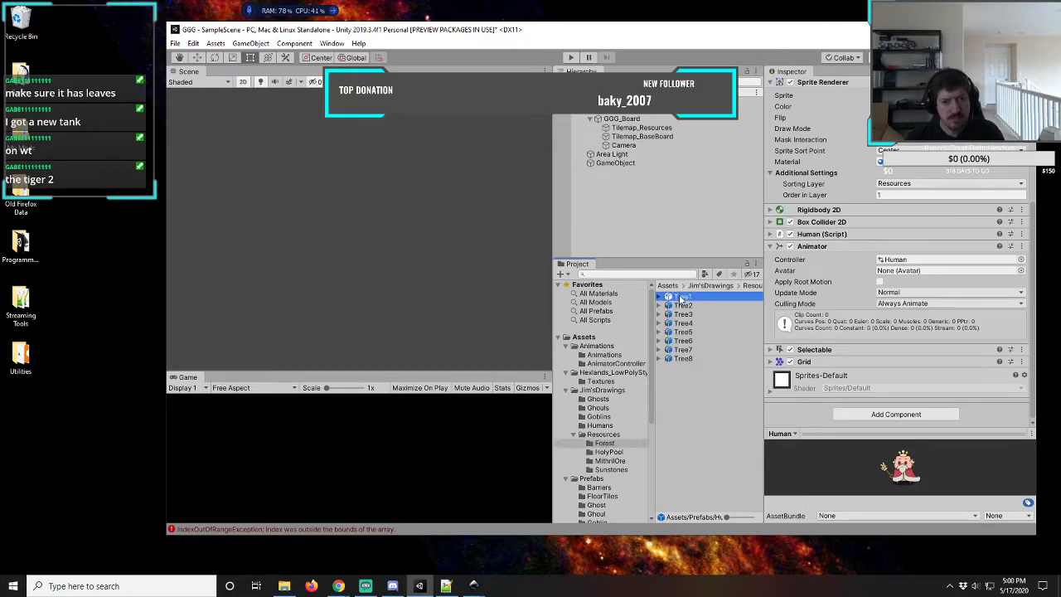
pyautogui.keyDown('shift'); pyautogui.click(686, 359); pyautogui.keyUp('shift')
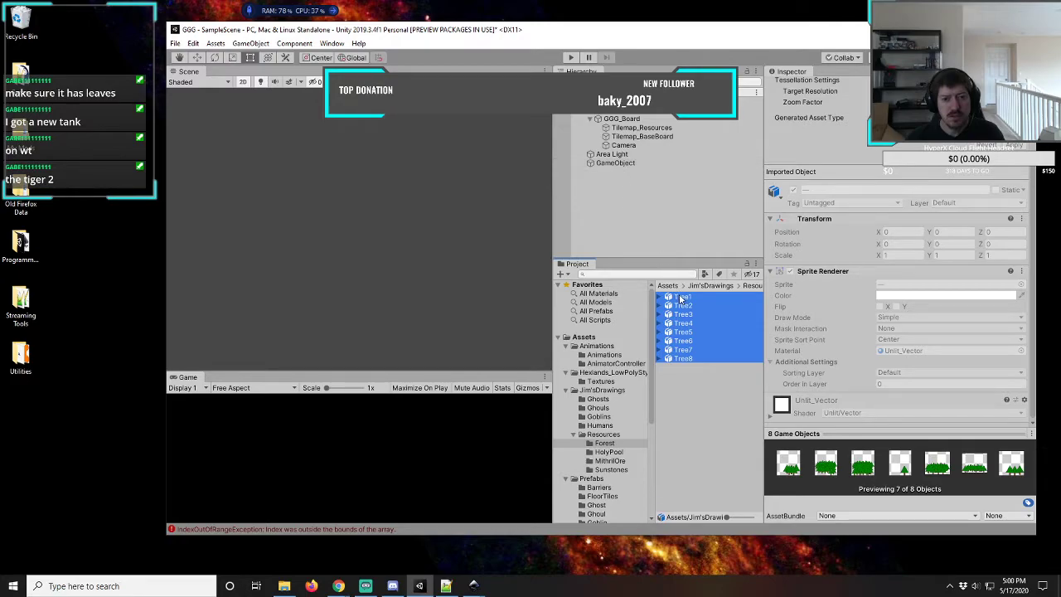
pyautogui.moveTo(681, 300); pyautogui.dragTo(649, 172)
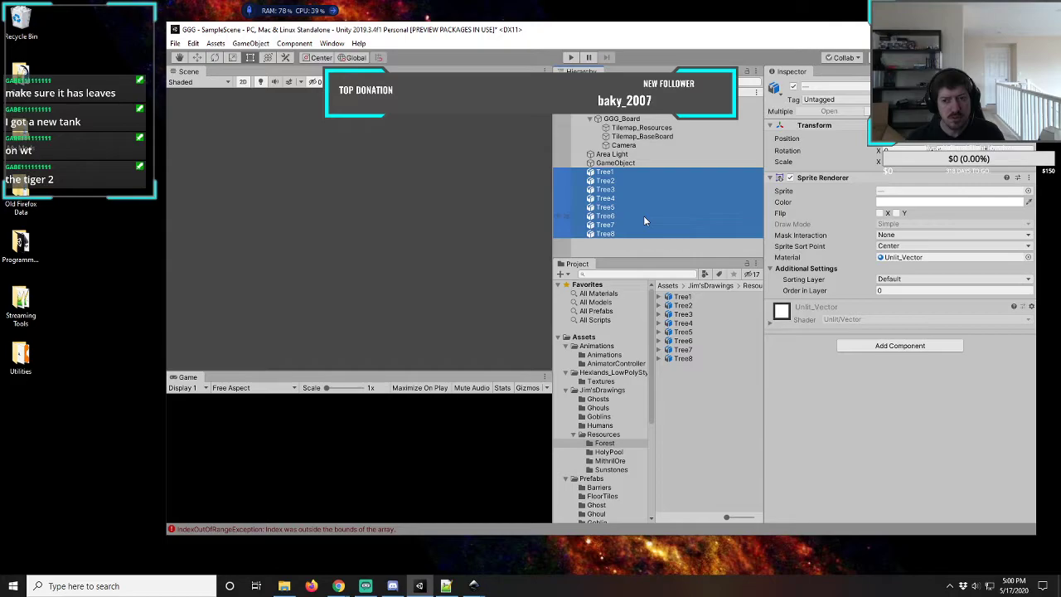
pyautogui.press('Delete')
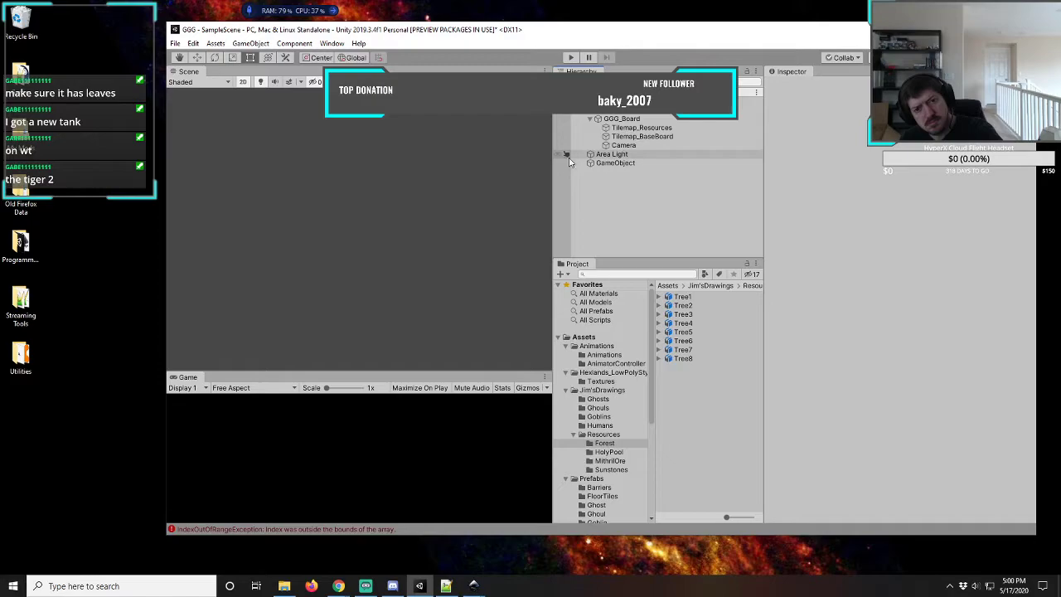
# - Try an Animator component on the empty GameObject, and remove that component again
pyautogui.click(613, 163)
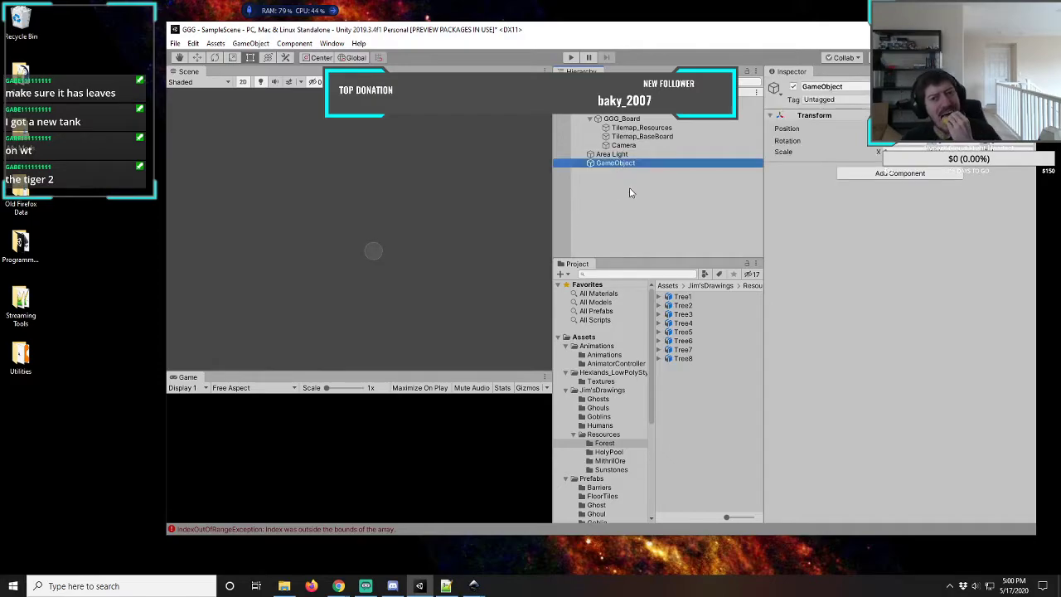
pyautogui.click(900, 173)
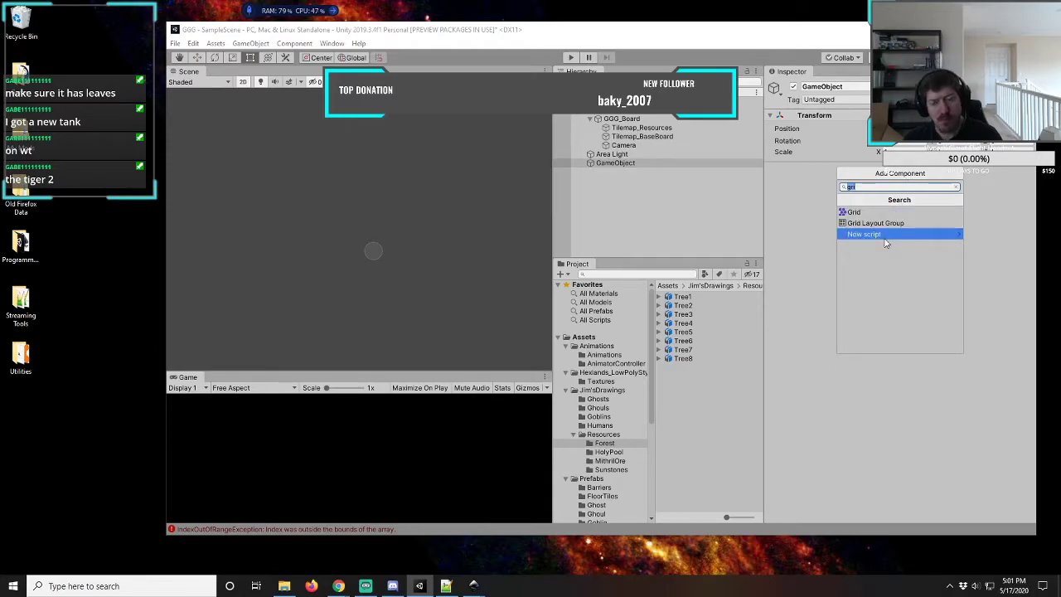
pyautogui.press('BackSpace')
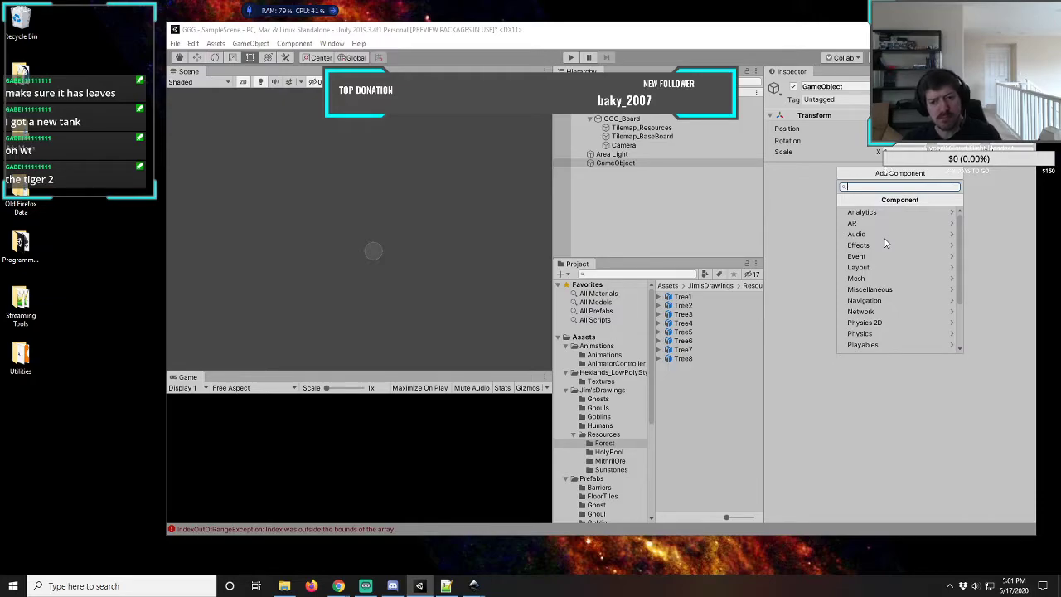
pyautogui.write('anim')
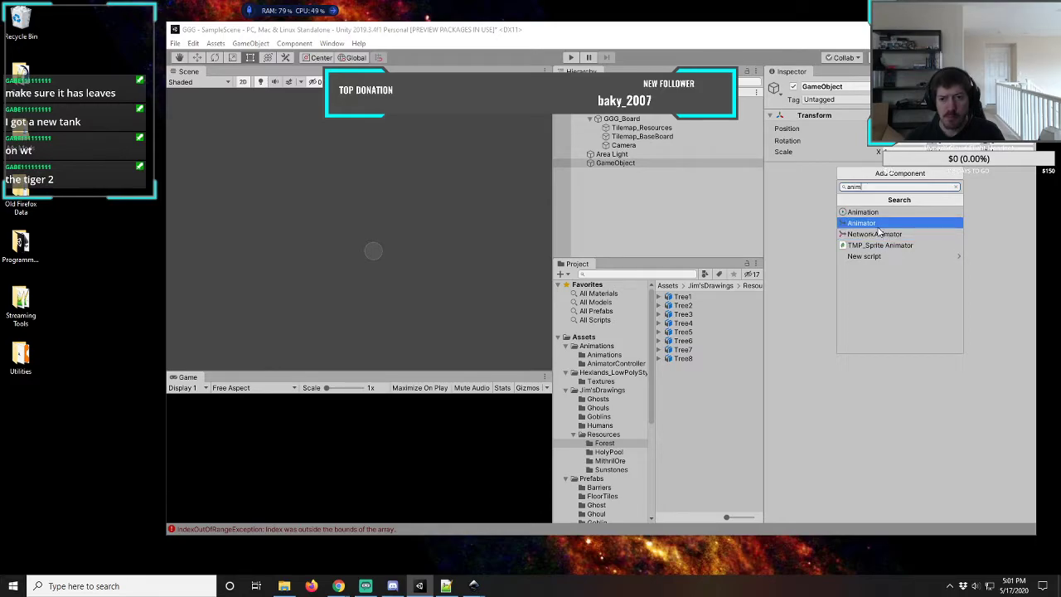
pyautogui.click(877, 225)
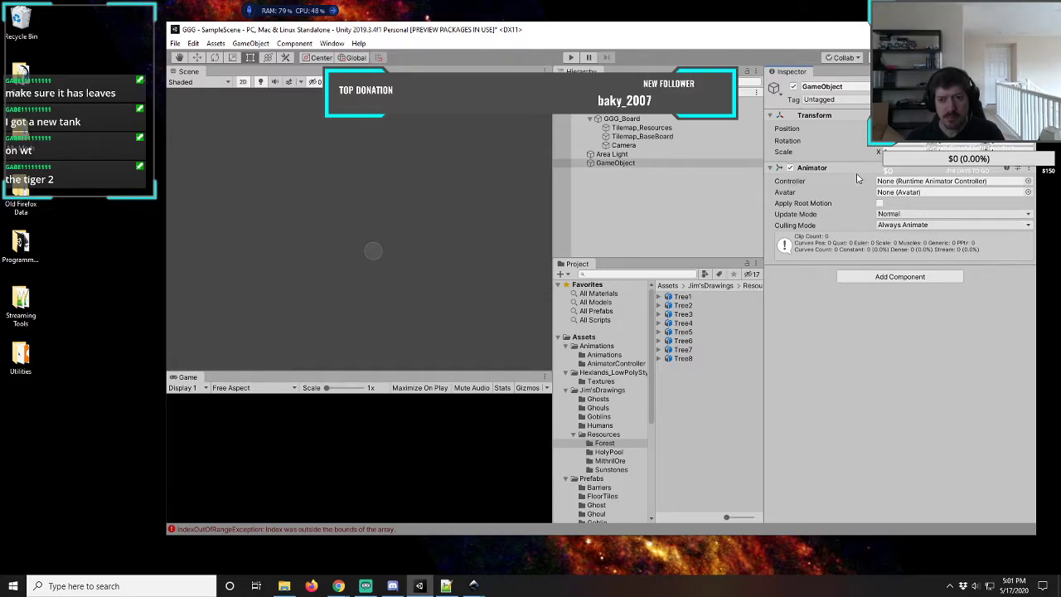
pyautogui.click(1031, 169)
pyautogui.click(972, 196)
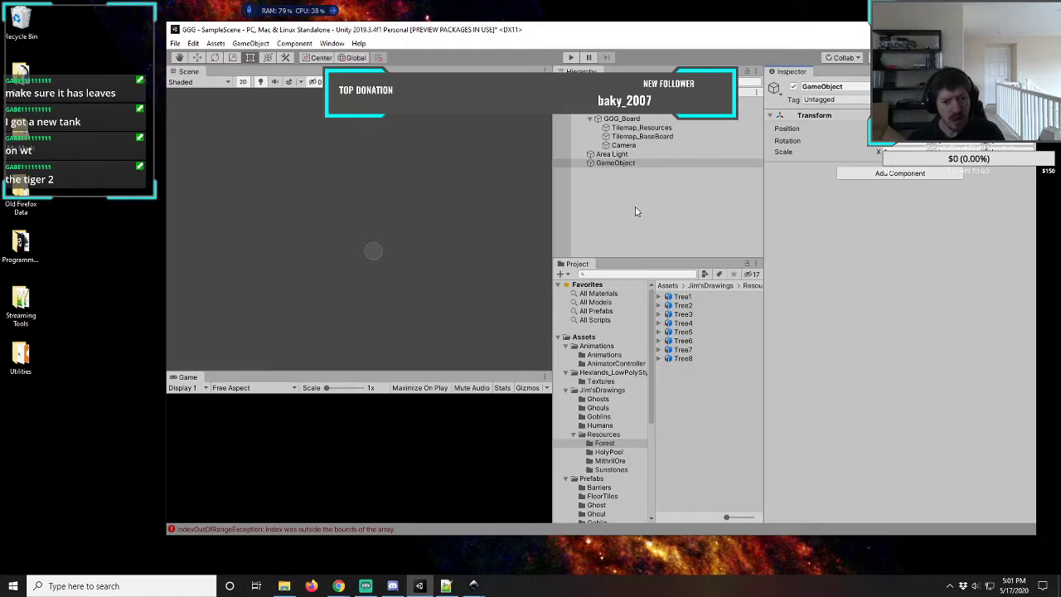
pyautogui.click(616, 164)
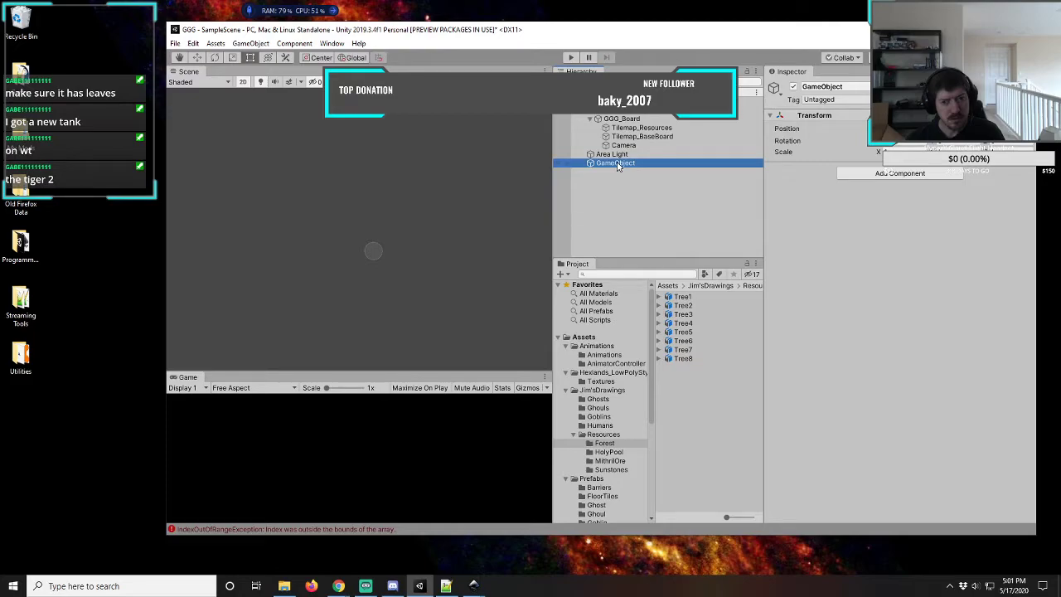
# - Switch to the Chrome browser and open YouTube in a new tab
pyautogui.moveTo(473, 586)
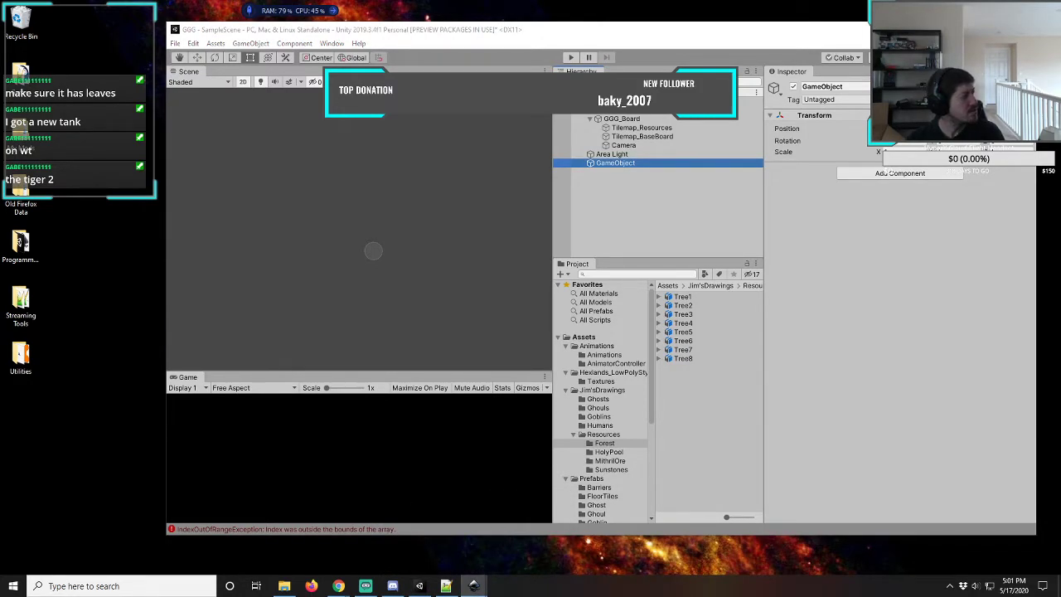
pyautogui.hotkey('alt', 'Tab')
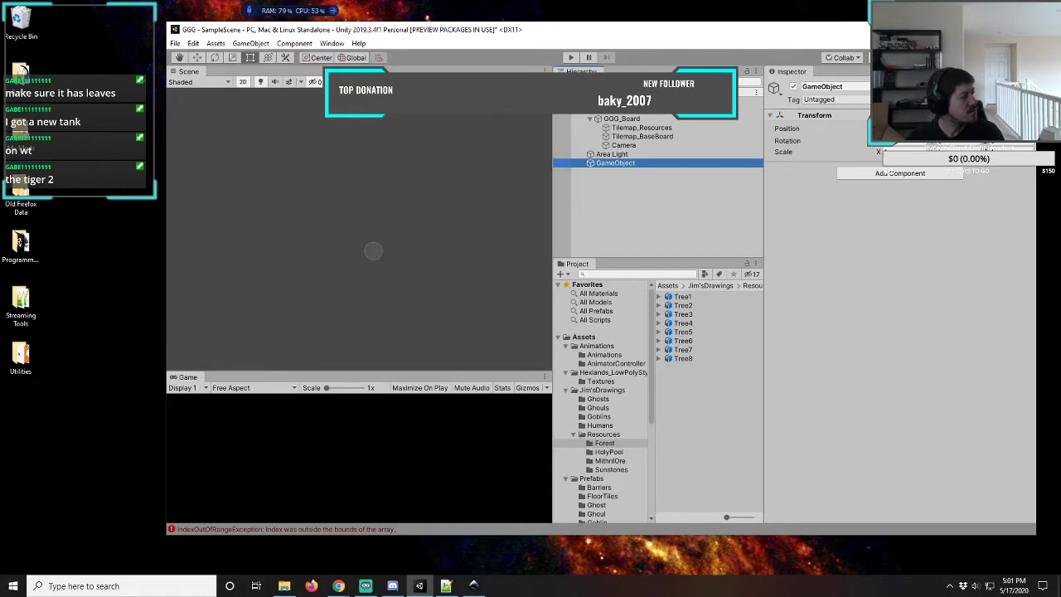
pyautogui.hotkey('alt', 'Tab')
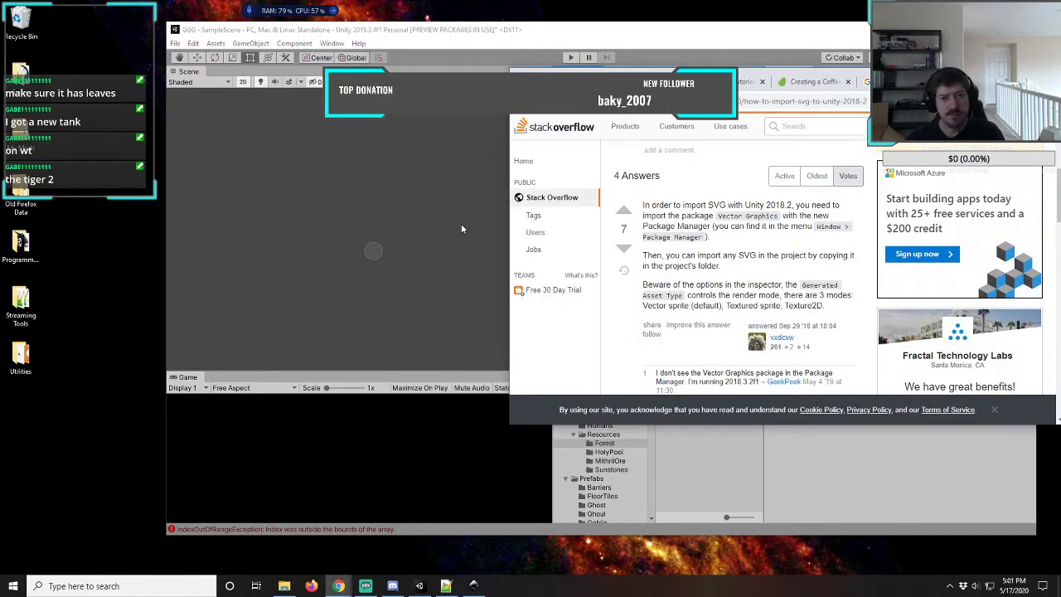
pyautogui.moveTo(983, 85); pyautogui.dragTo(597, 114)
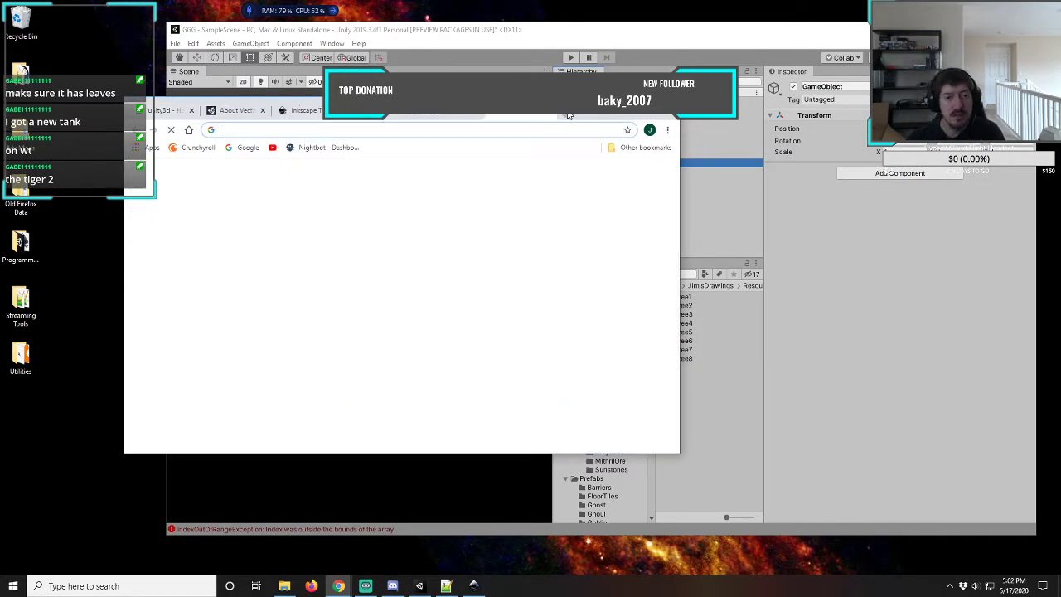
pyautogui.hotkey('ctrl', 't')
pyautogui.click(272, 147)
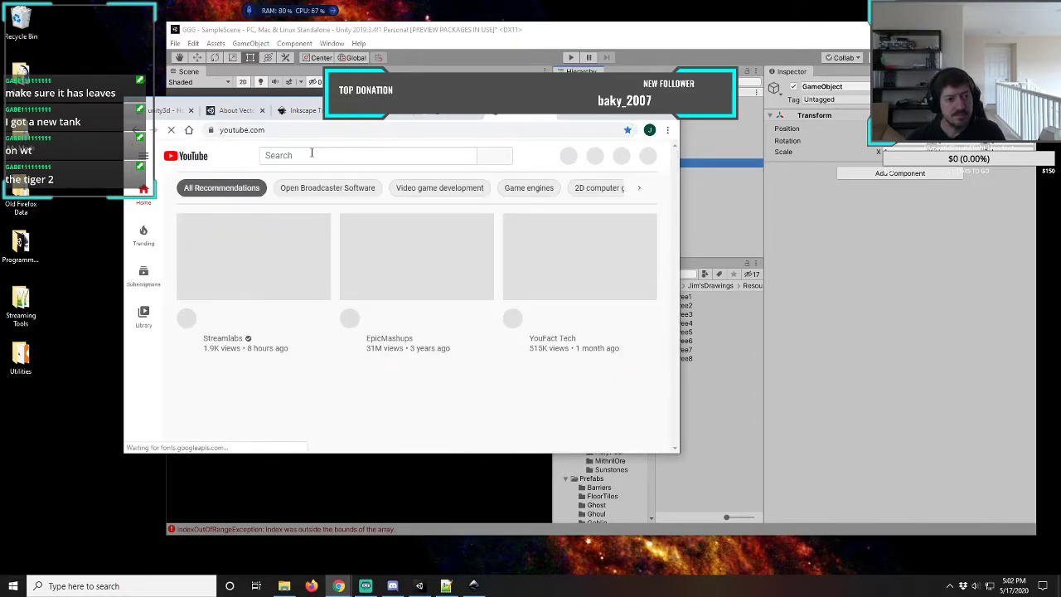
# - Search YouTube for "unity roguelike"
pyautogui.click(328, 155)
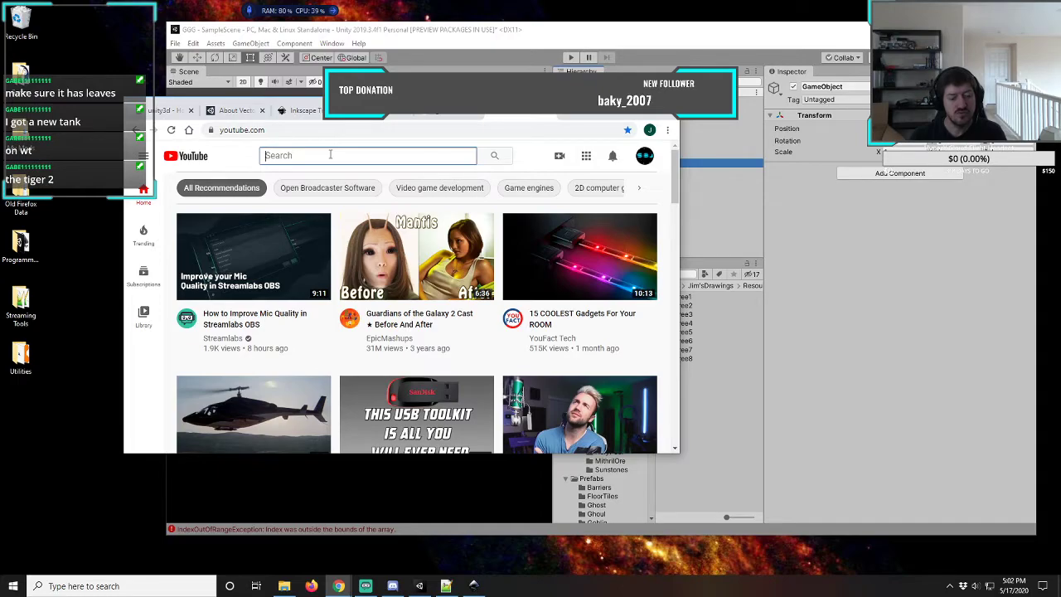
pyautogui.write('unity ')
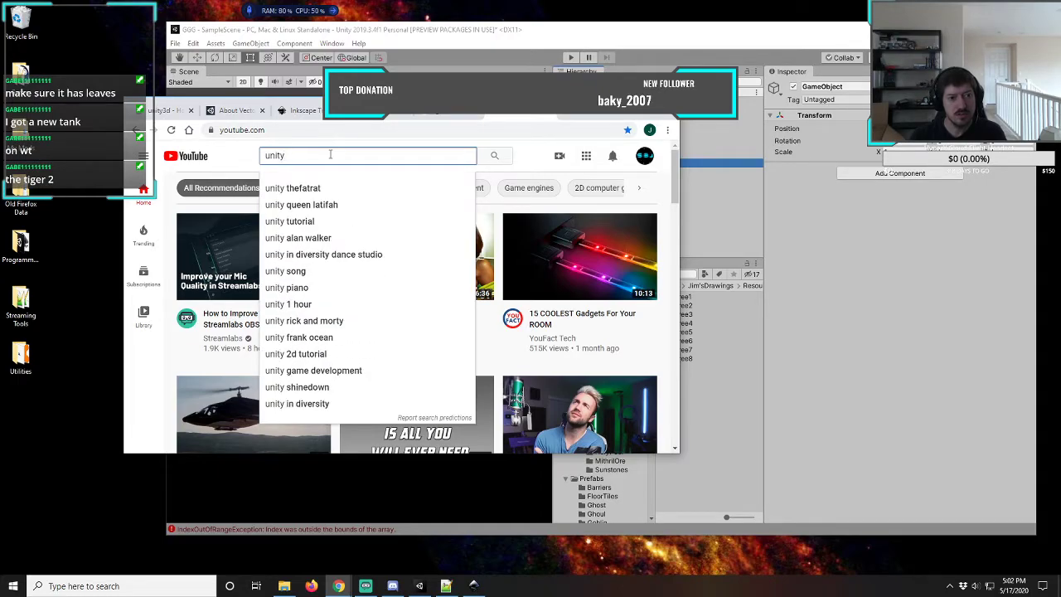
pyautogui.write('ro')
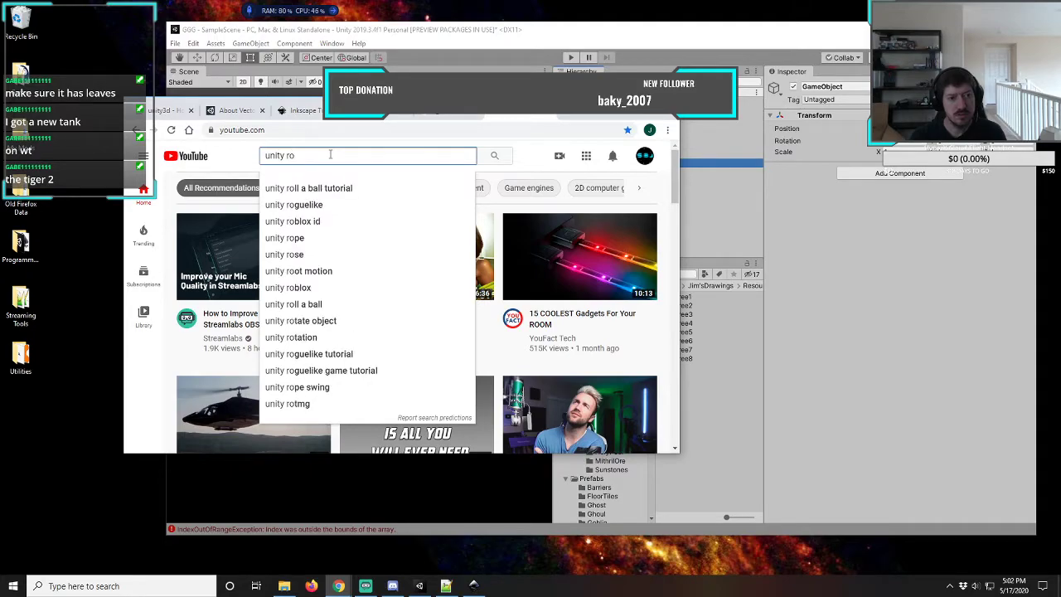
pyautogui.write('guelike')
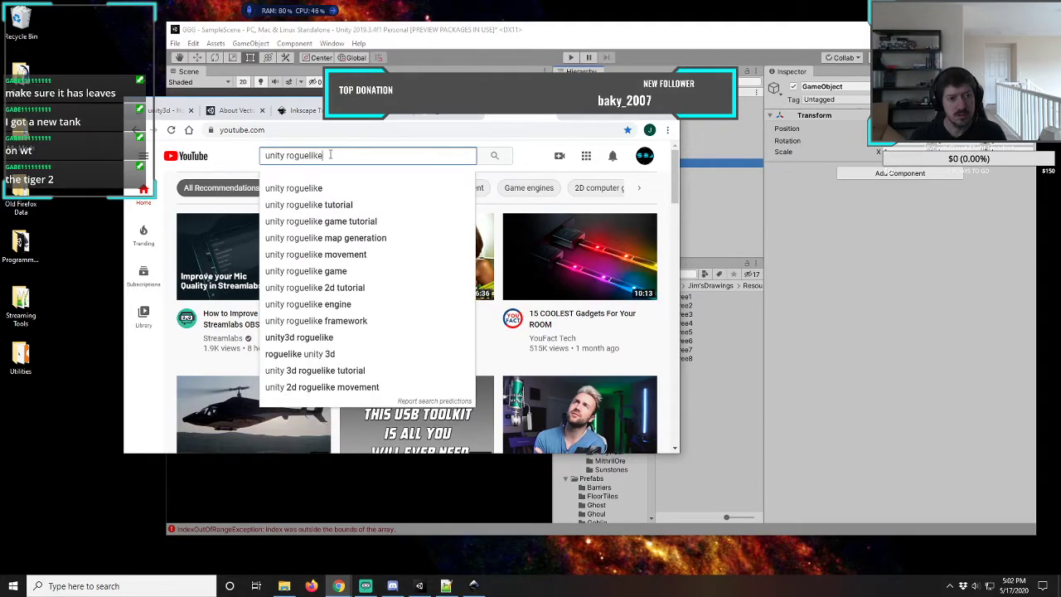
pyautogui.press('Return')
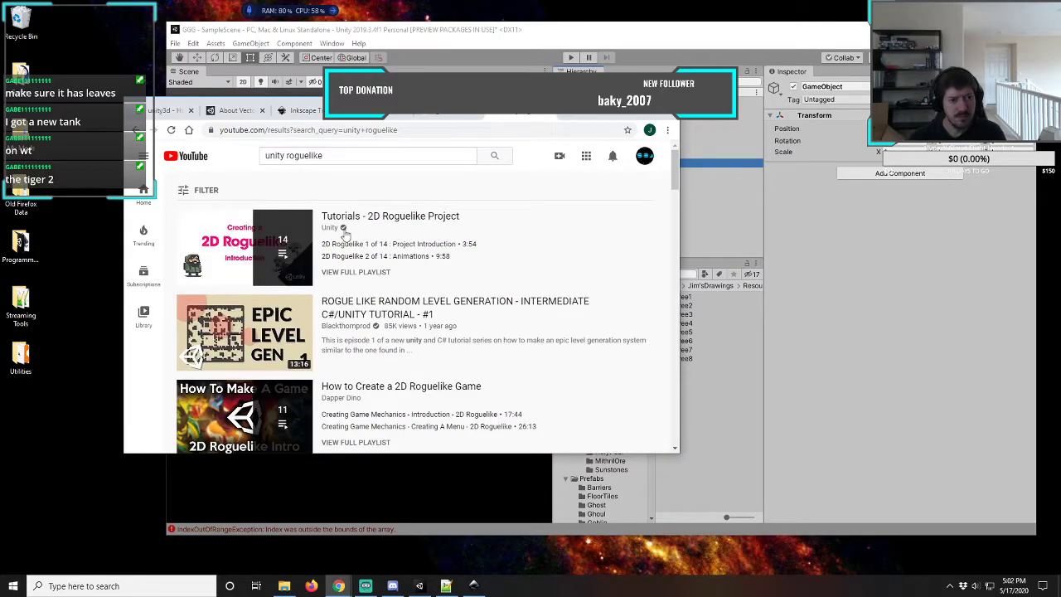
# - Open the Animations video from Unity's 2D Roguelike Project playlist and skip back to the part on creating the player animation
pyautogui.click(362, 275)
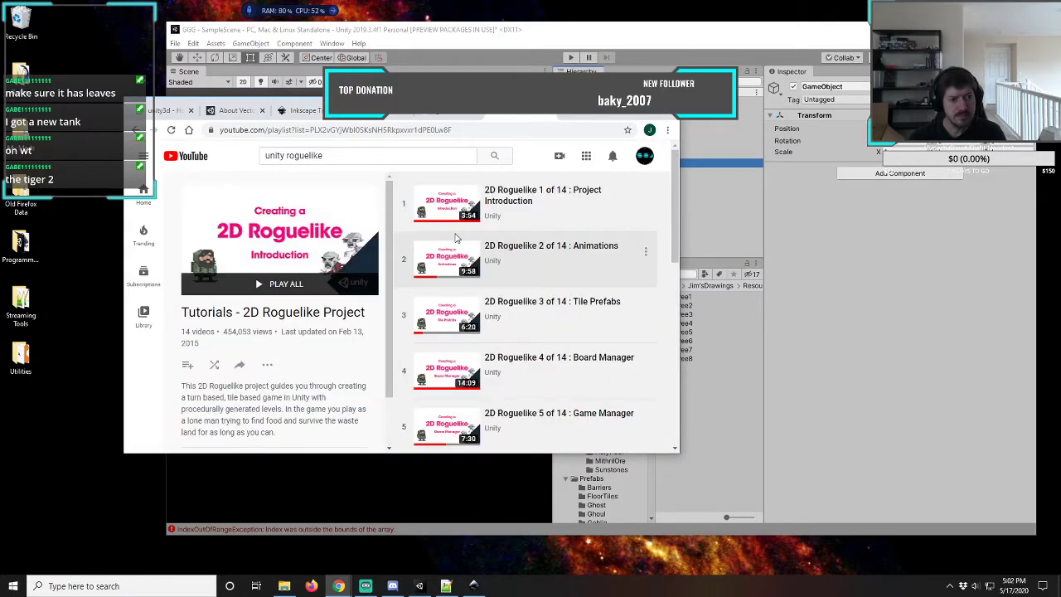
pyautogui.click(446, 260)
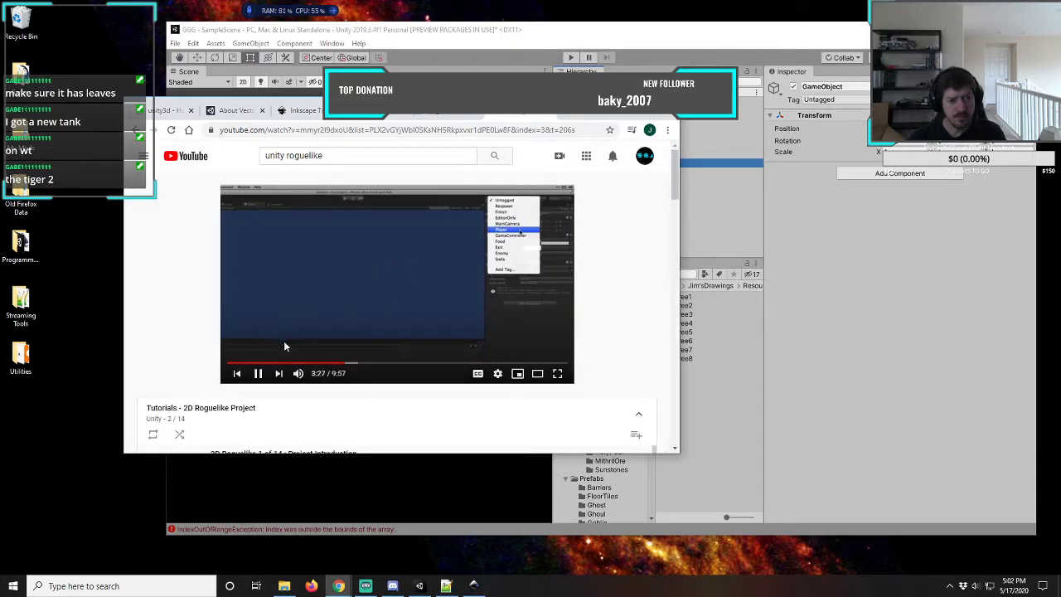
pyautogui.click(308, 363)
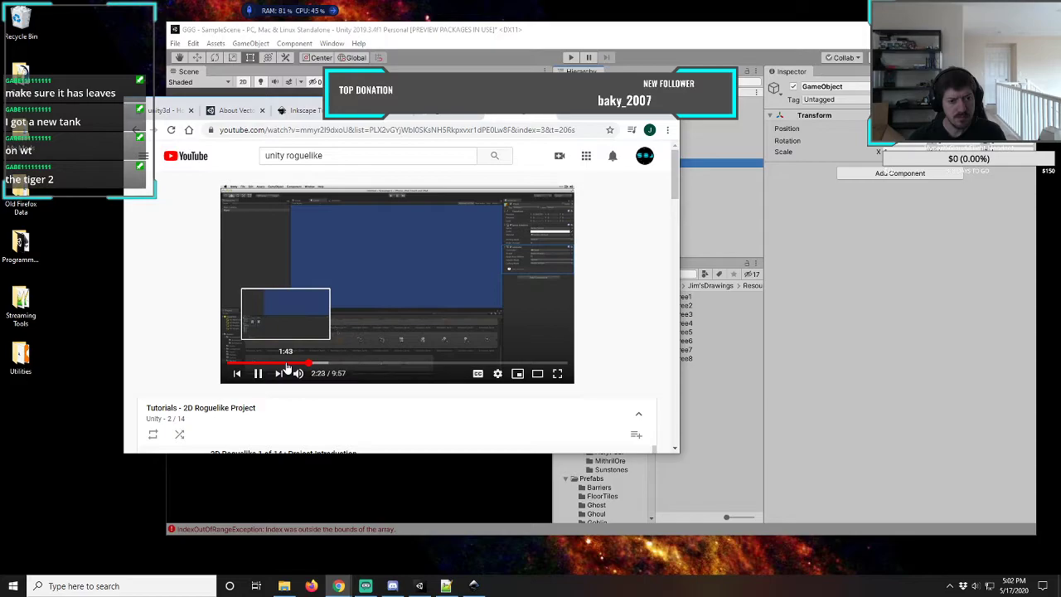
pyautogui.click(287, 363)
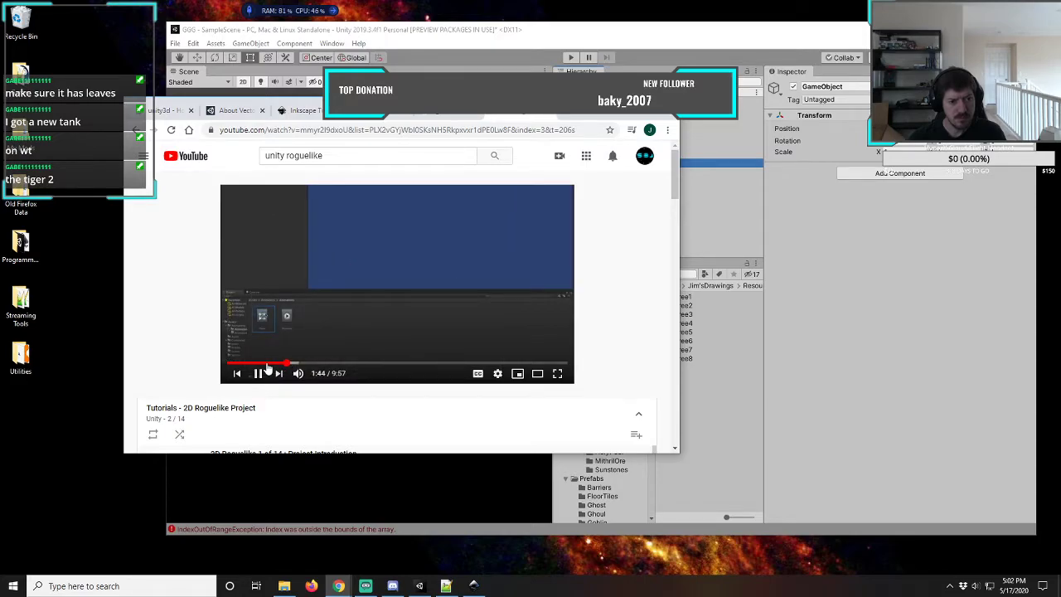
pyautogui.click(266, 364)
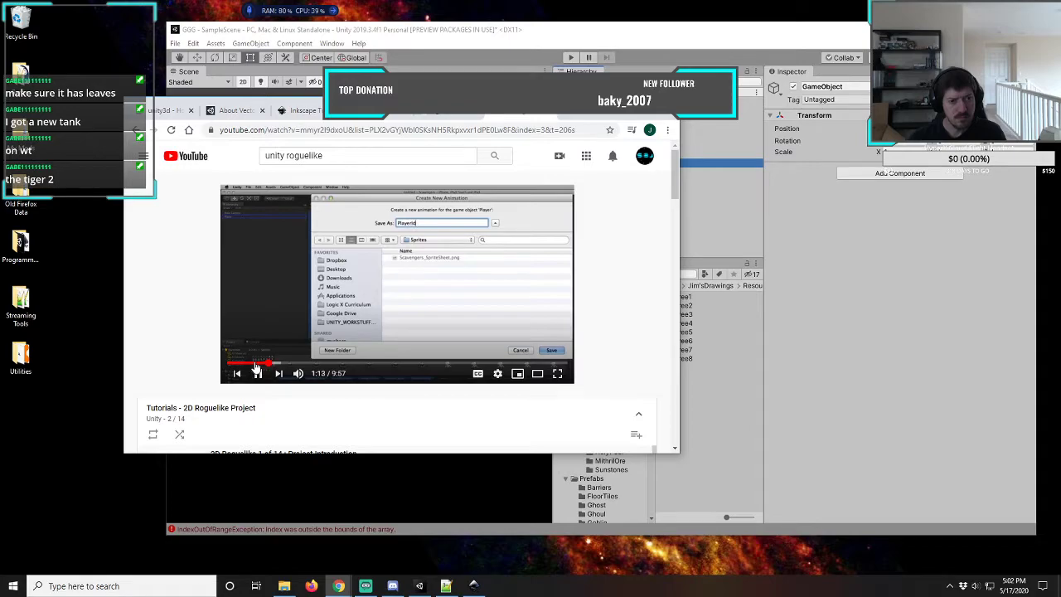
pyautogui.click(255, 363)
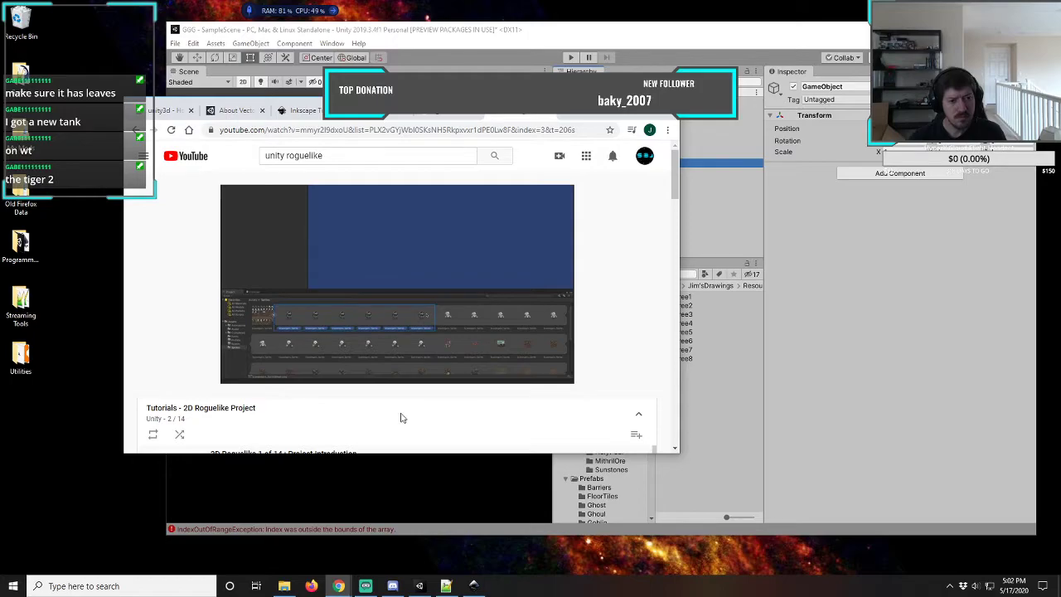
# - Arrange the Unity editor and the Chrome window side by side, and pause the tutorial video at 1:22
pyautogui.click(727, 399)
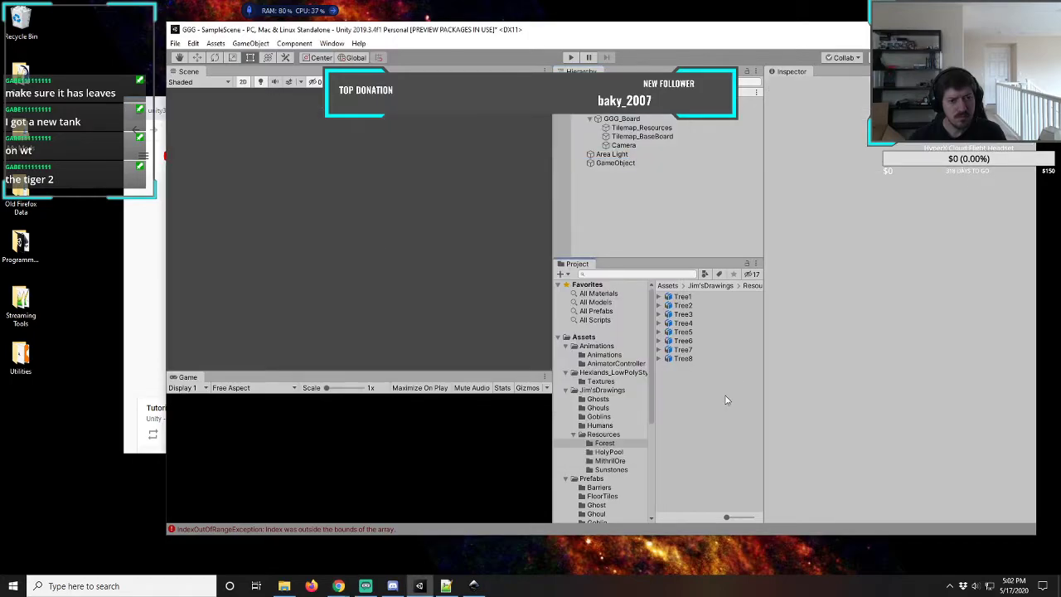
pyautogui.moveTo(548, 34); pyautogui.dragTo(846, 39)
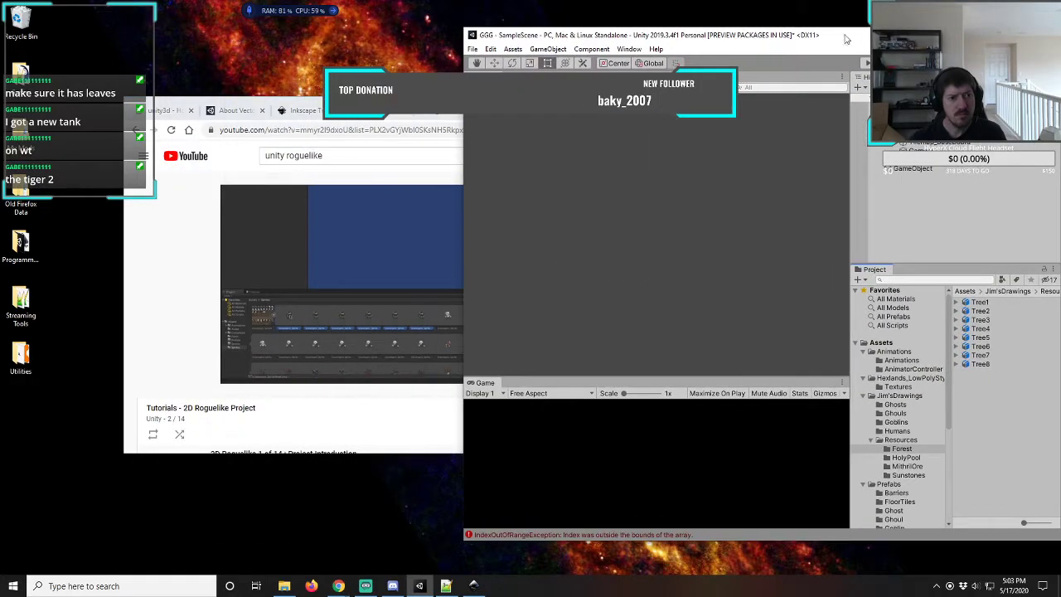
pyautogui.click(199, 182)
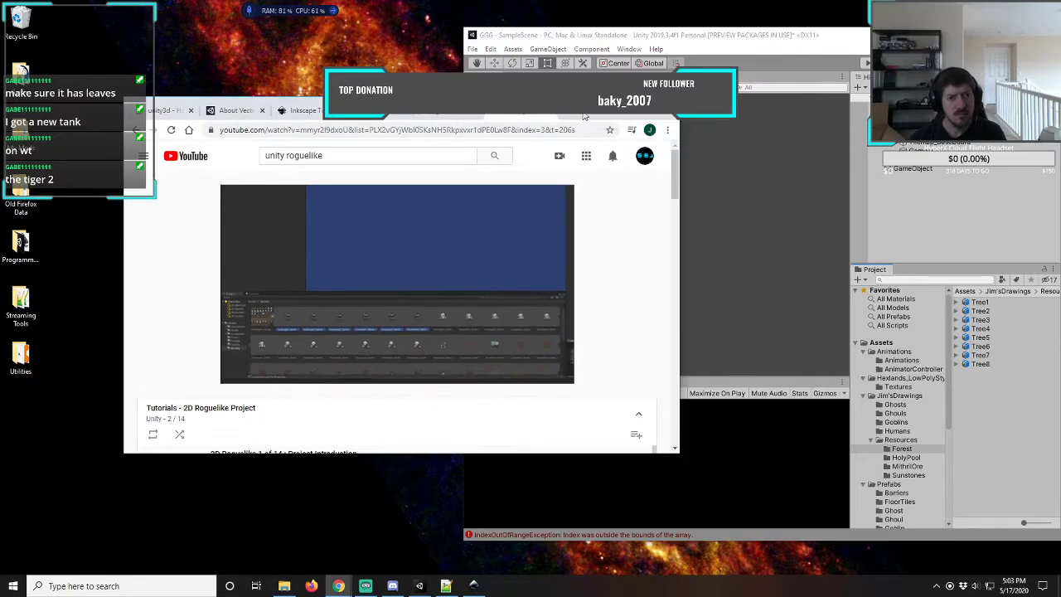
pyautogui.moveTo(584, 116); pyautogui.dragTo(461, 70)
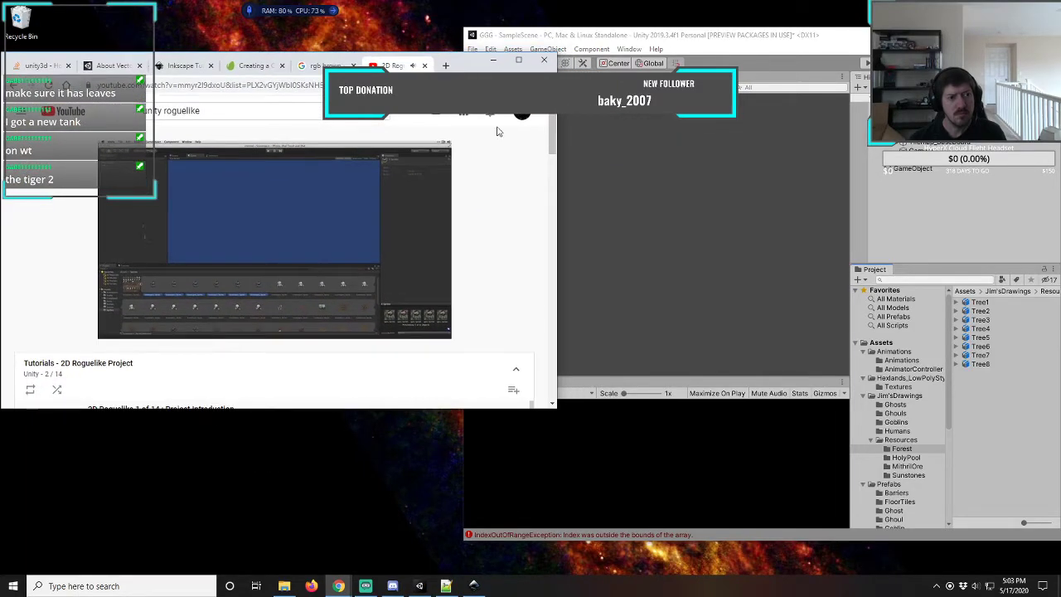
pyautogui.moveTo(879, 43); pyautogui.dragTo(779, 45)
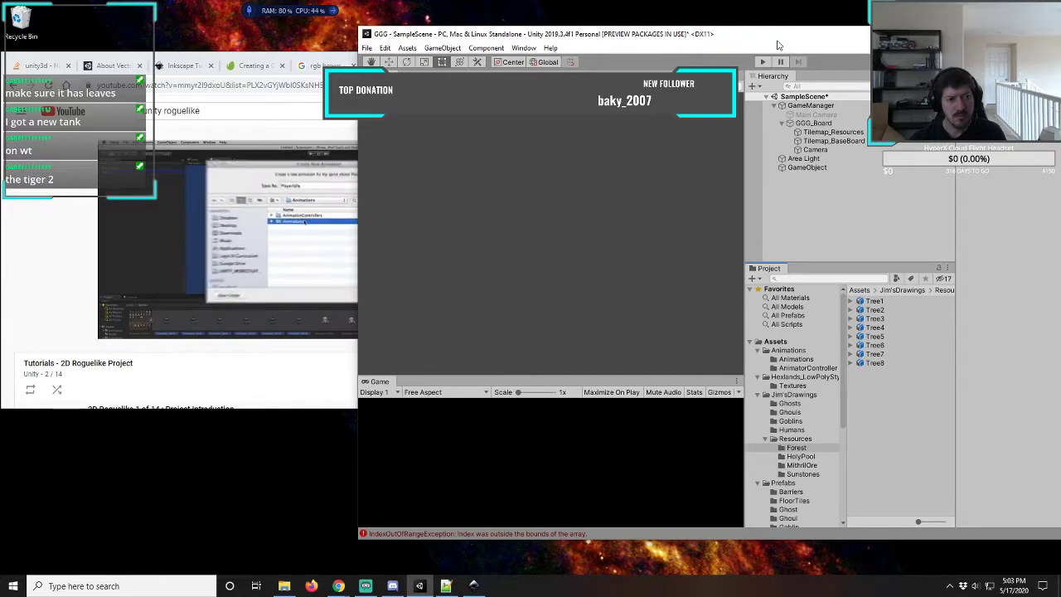
pyautogui.moveTo(216, 218)
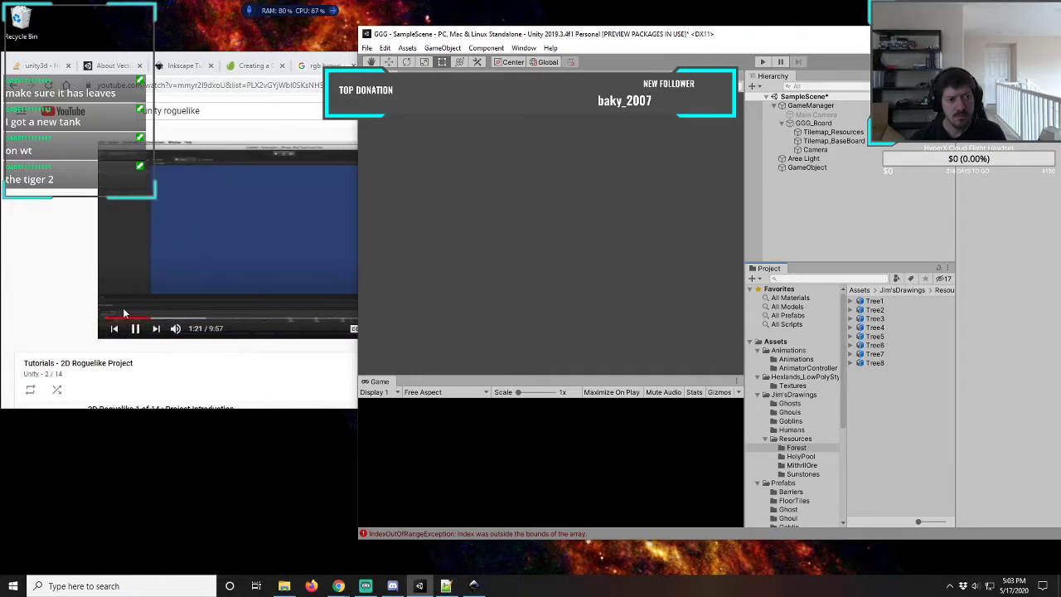
pyautogui.click(133, 329)
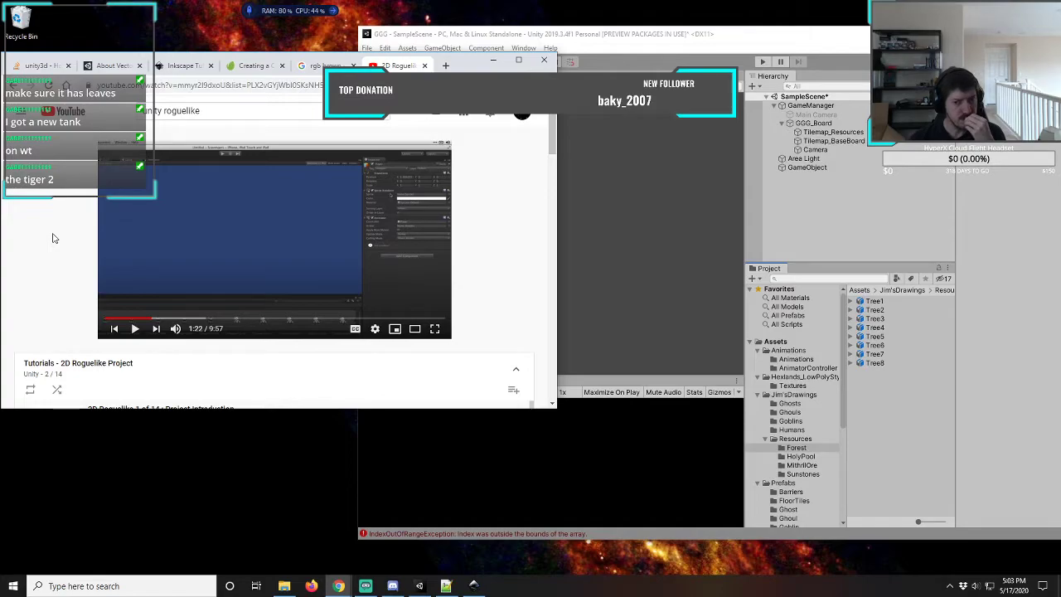
pyautogui.moveTo(827, 42); pyautogui.dragTo(655, 41)
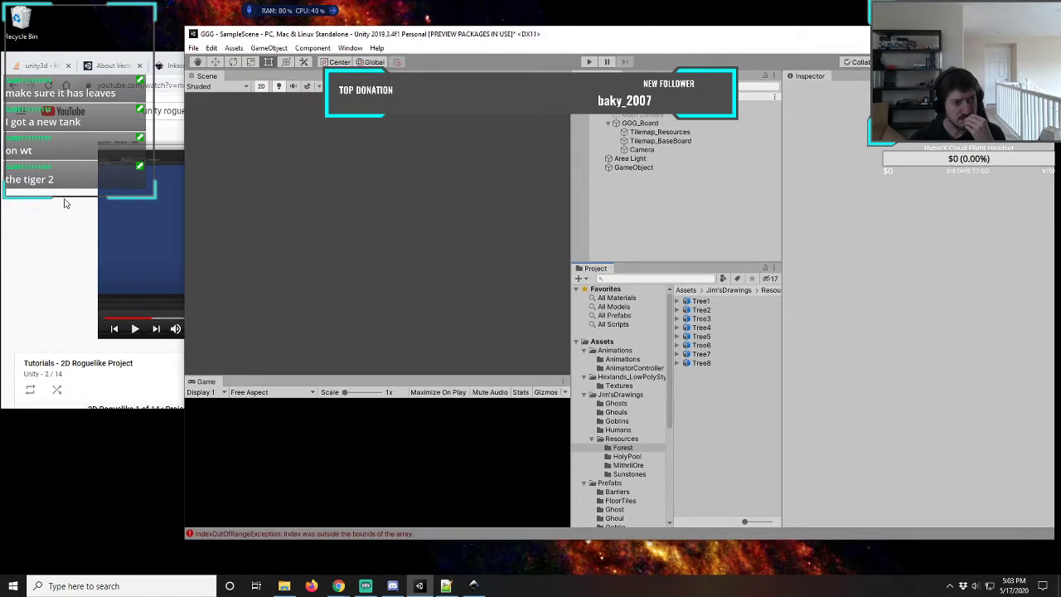
# - Watch the Animations video from its beginning up to 1:15, pause it, and minimize Chrome to return to the Unity editor
pyautogui.click(75, 184)
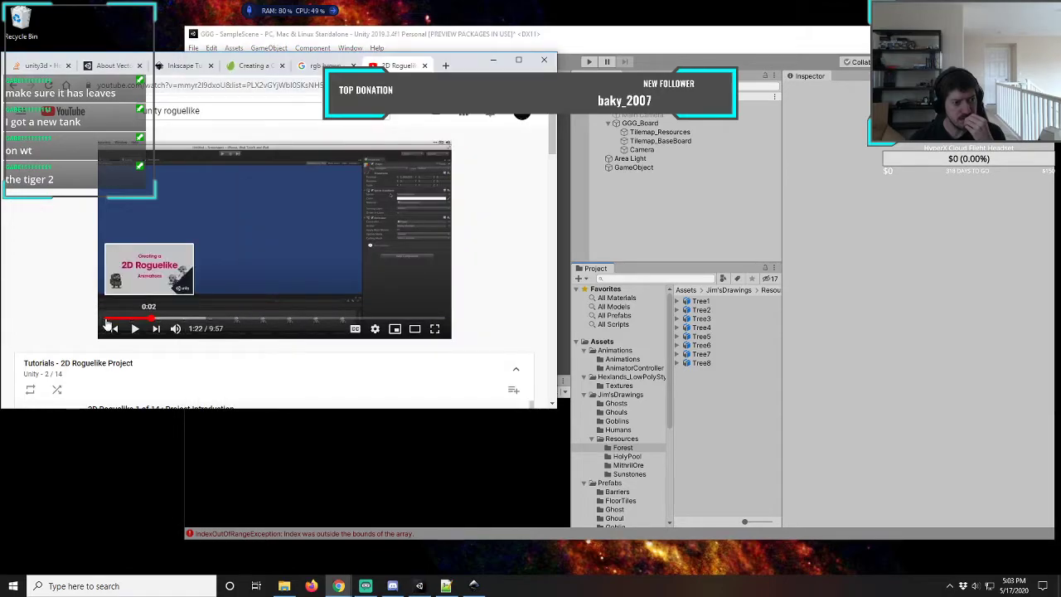
pyautogui.click(104, 318)
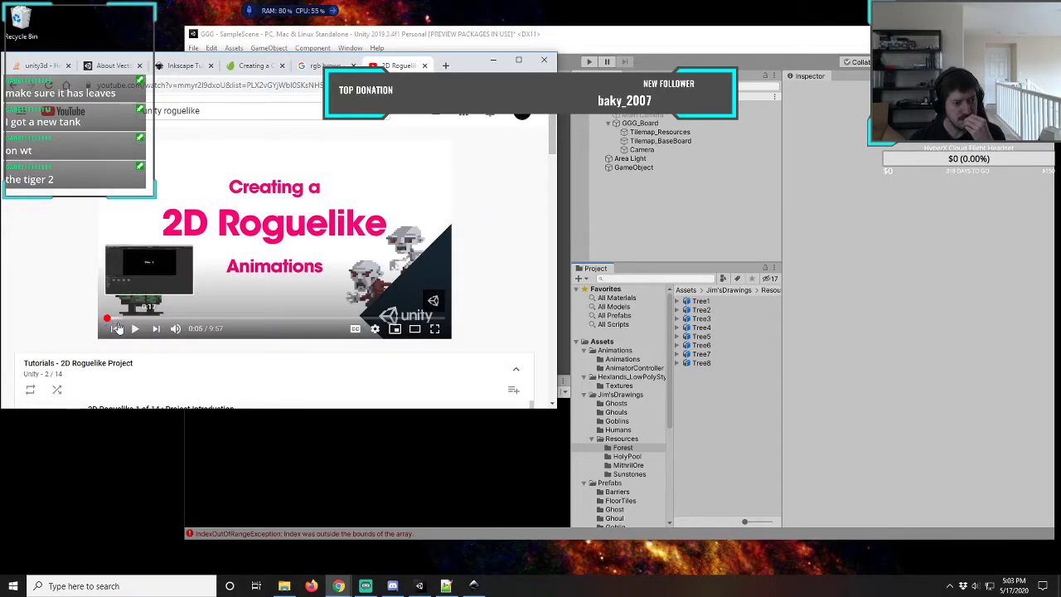
pyautogui.click(136, 329)
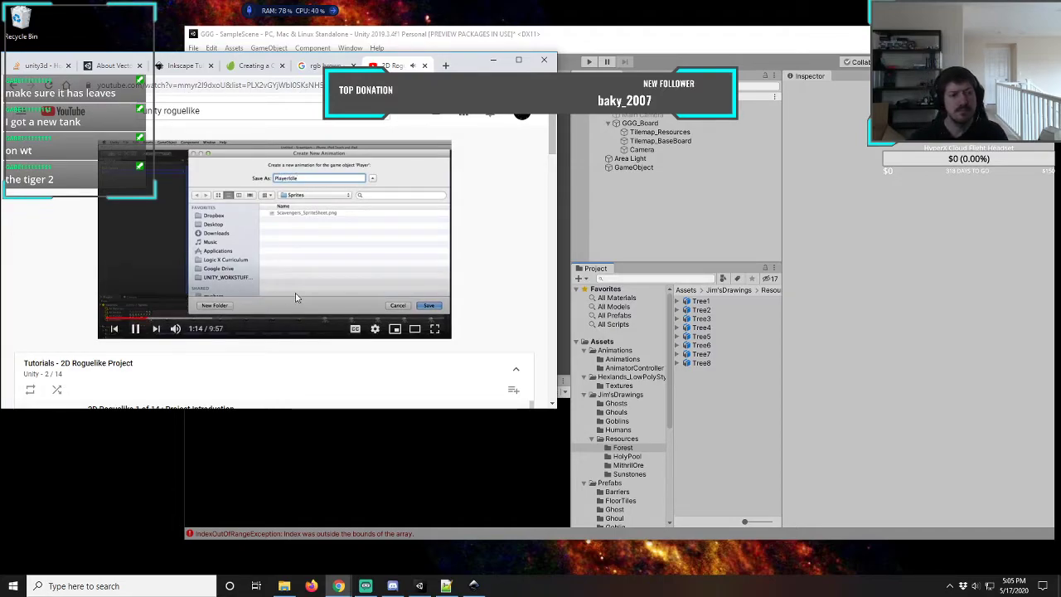
pyautogui.click(135, 329)
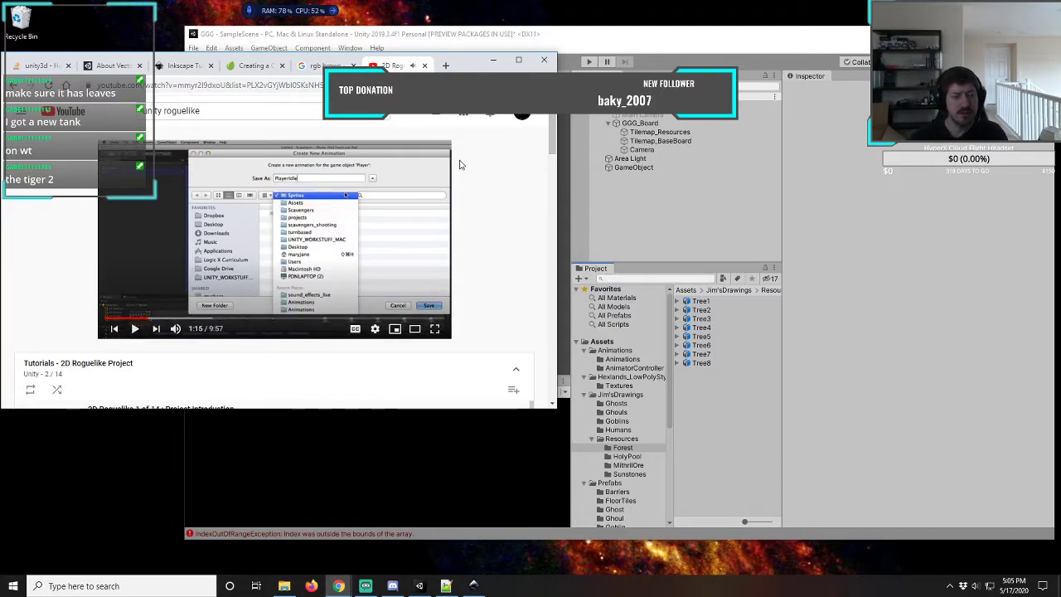
pyautogui.click(493, 61)
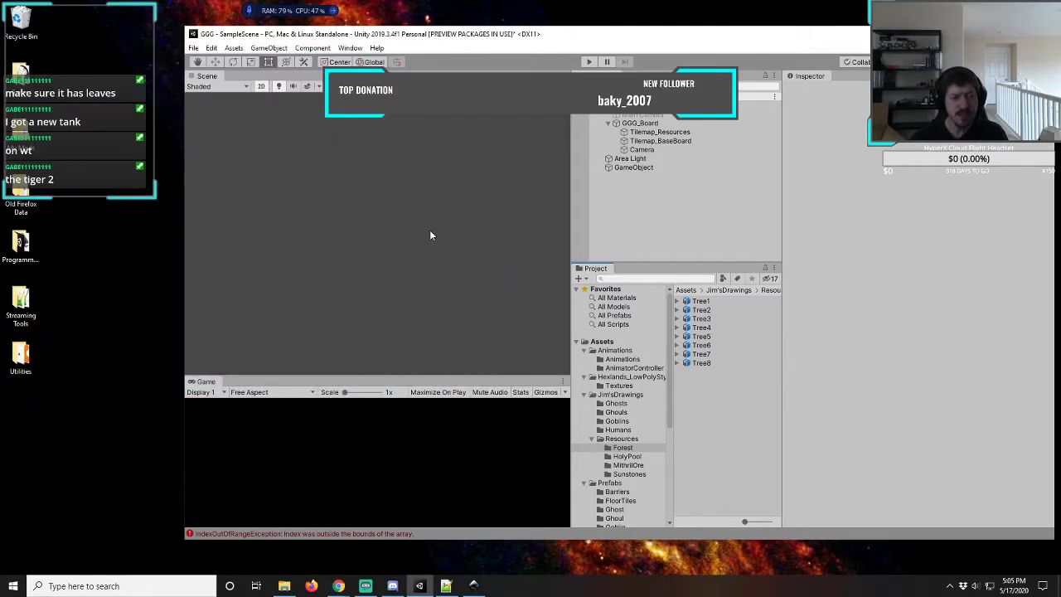
# - Try placing Tree1 through Tree8 as children of the empty GameObject, and delete the placed trees
pyautogui.click(705, 301)
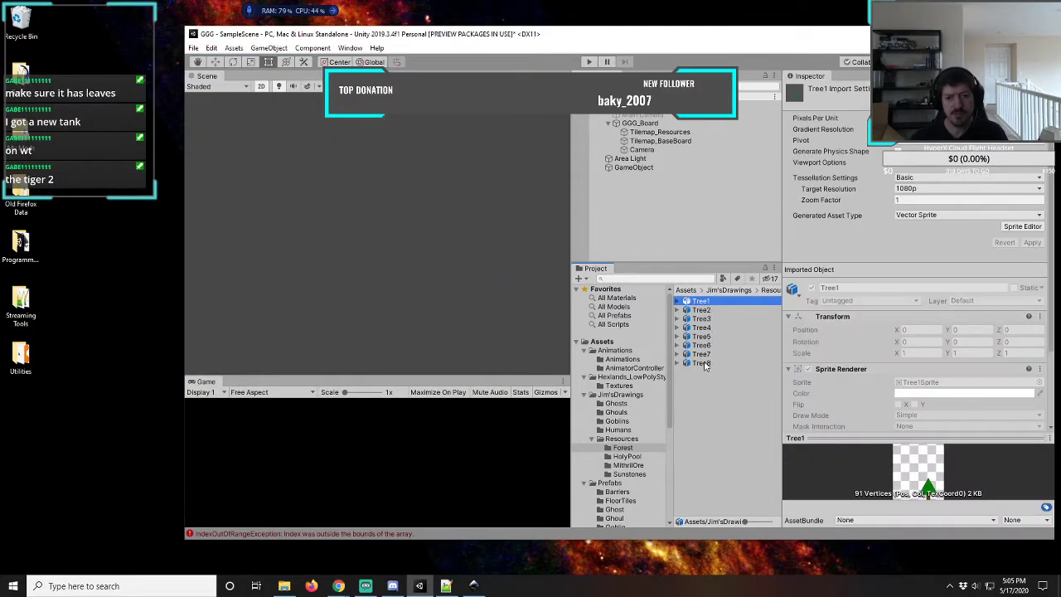
pyautogui.keyDown('shift'); pyautogui.click(704, 363); pyautogui.keyUp('shift')
pyautogui.moveTo(707, 304); pyautogui.dragTo(639, 172)
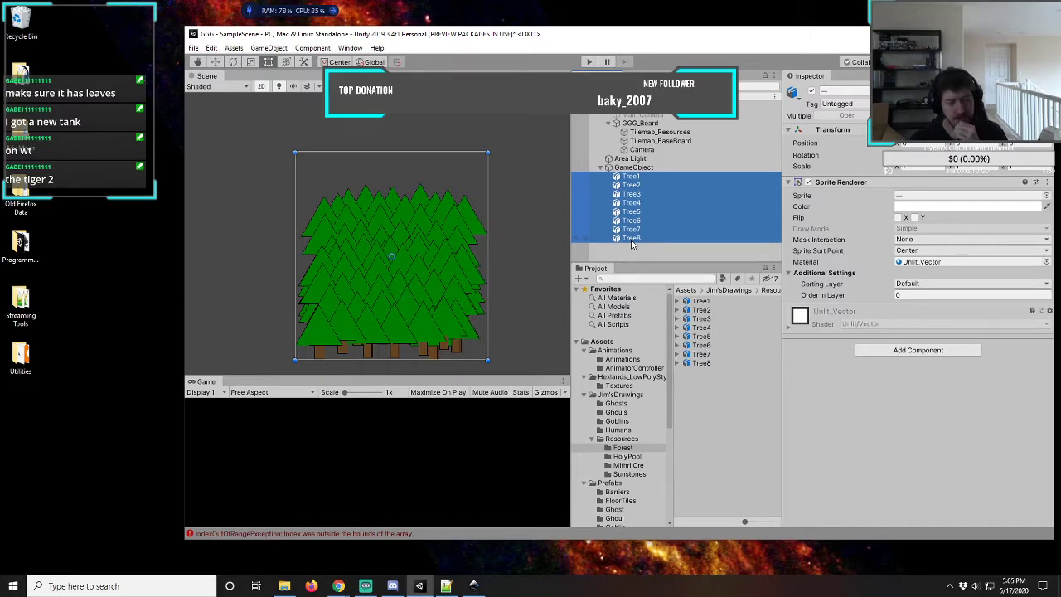
pyautogui.press('Delete')
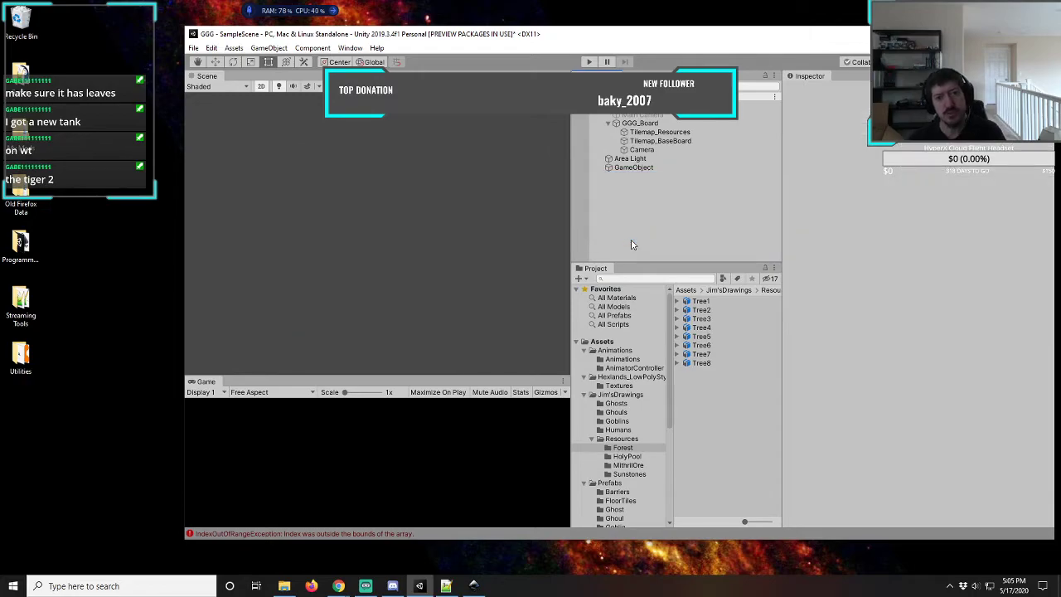
# - Rename the empty GameObject in the scene to Forest
pyautogui.click(635, 168)
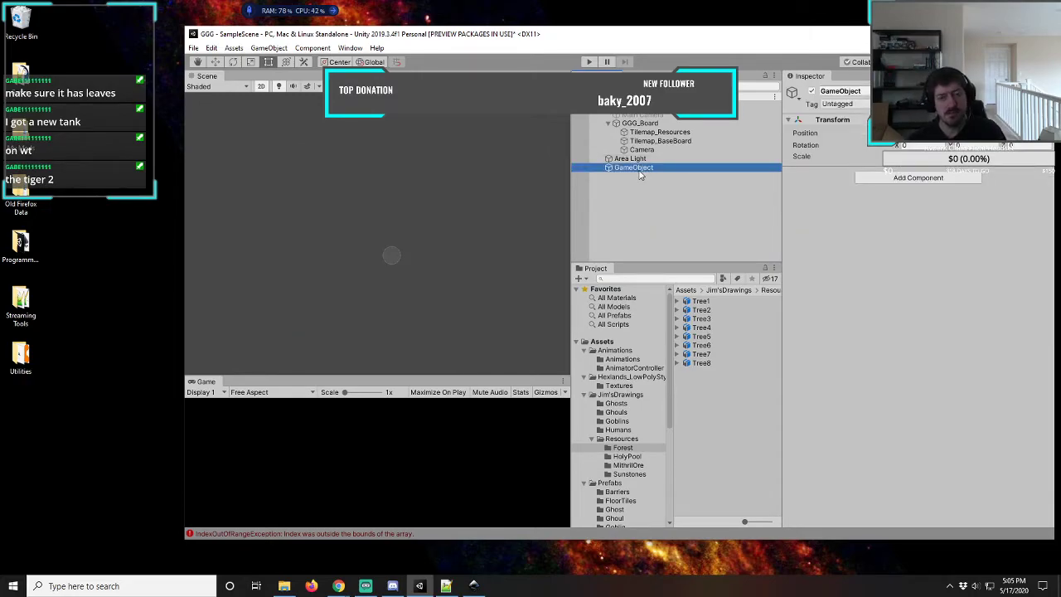
pyautogui.rightClick(639, 172)
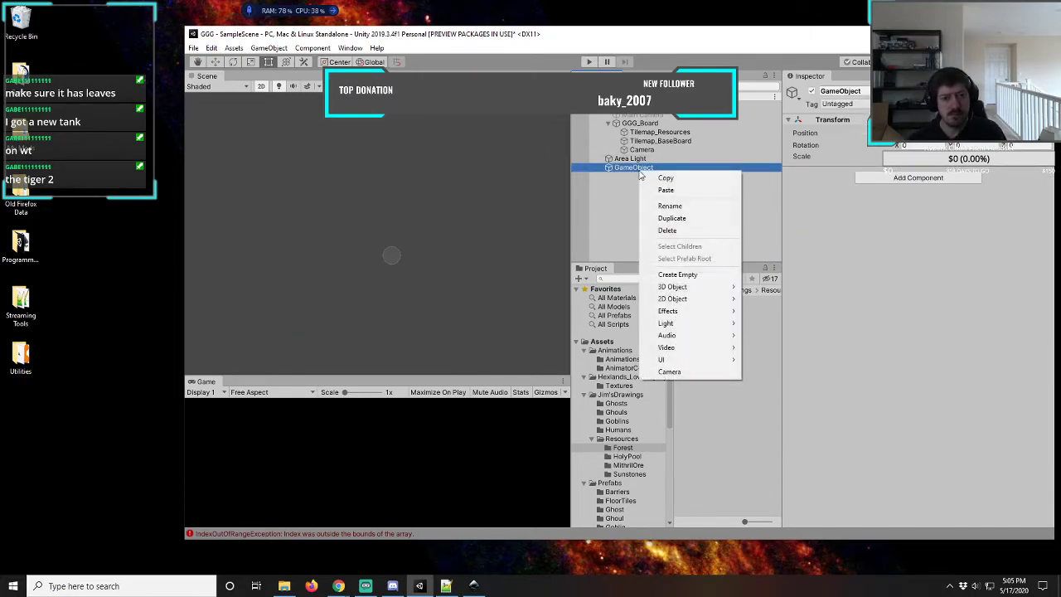
pyautogui.click(673, 206)
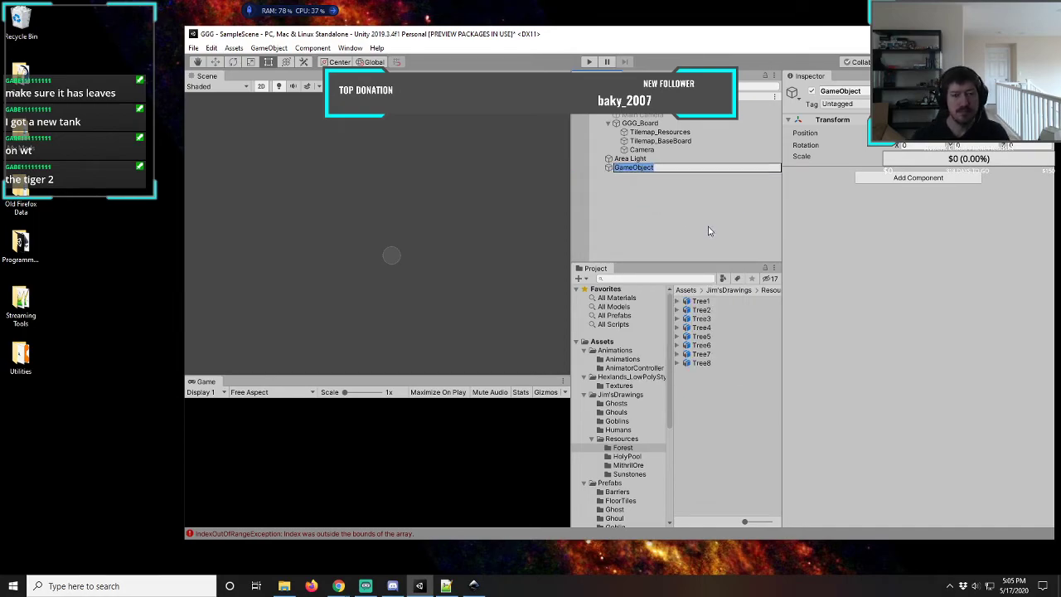
pyautogui.write('Forest')
pyautogui.press('Return')
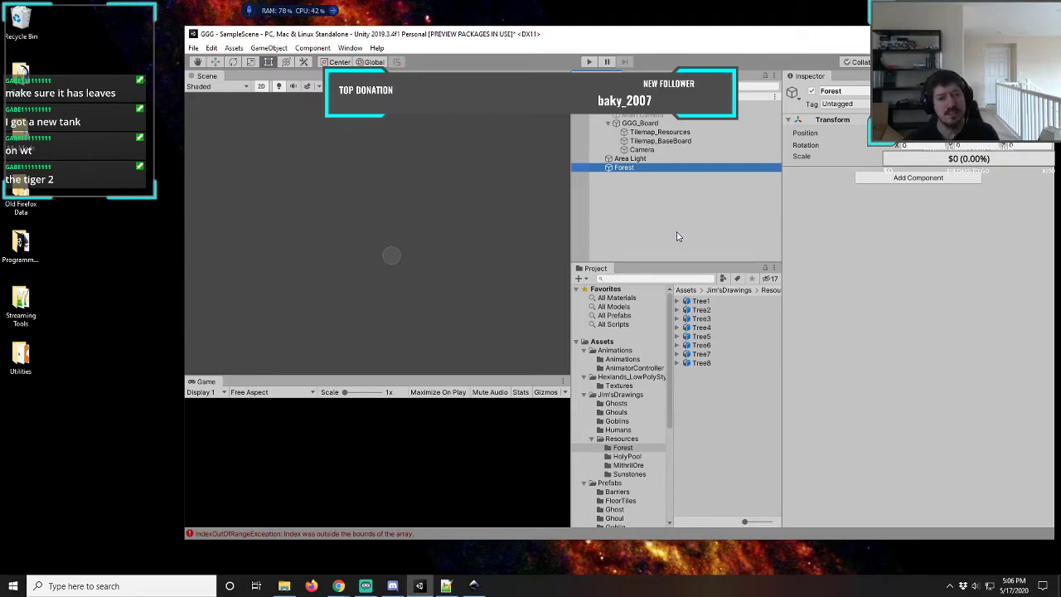
pyautogui.rightClick(629, 171)
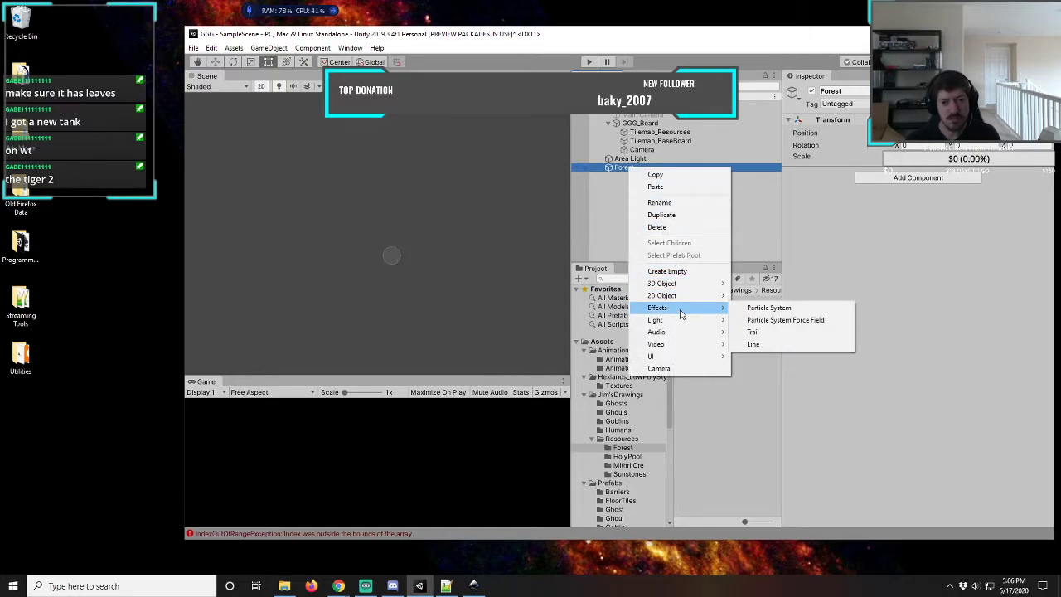
pyautogui.moveTo(680, 322)
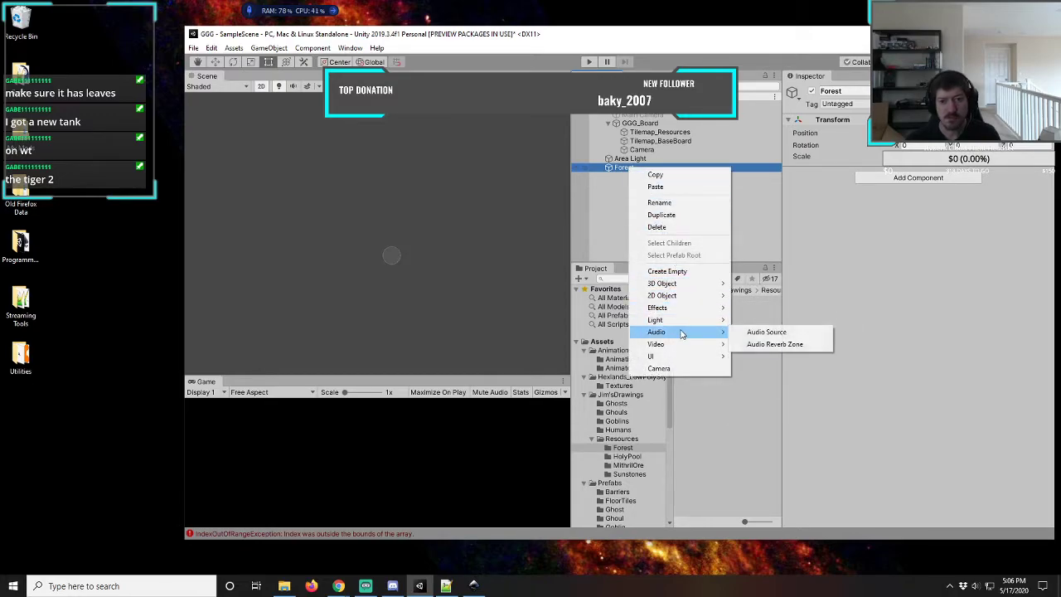
pyautogui.moveTo(687, 356)
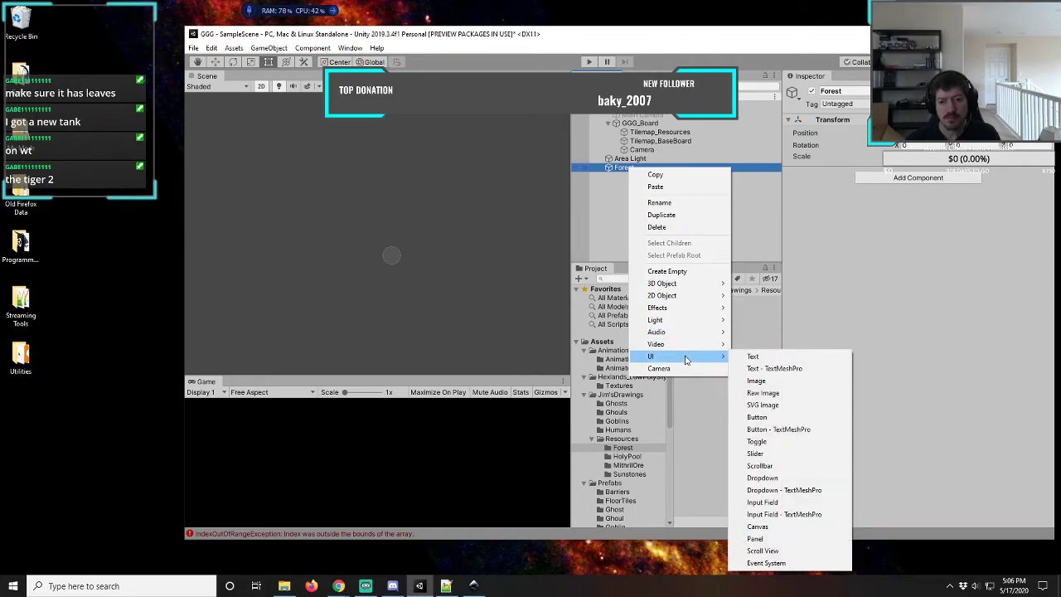
pyautogui.moveTo(679, 289)
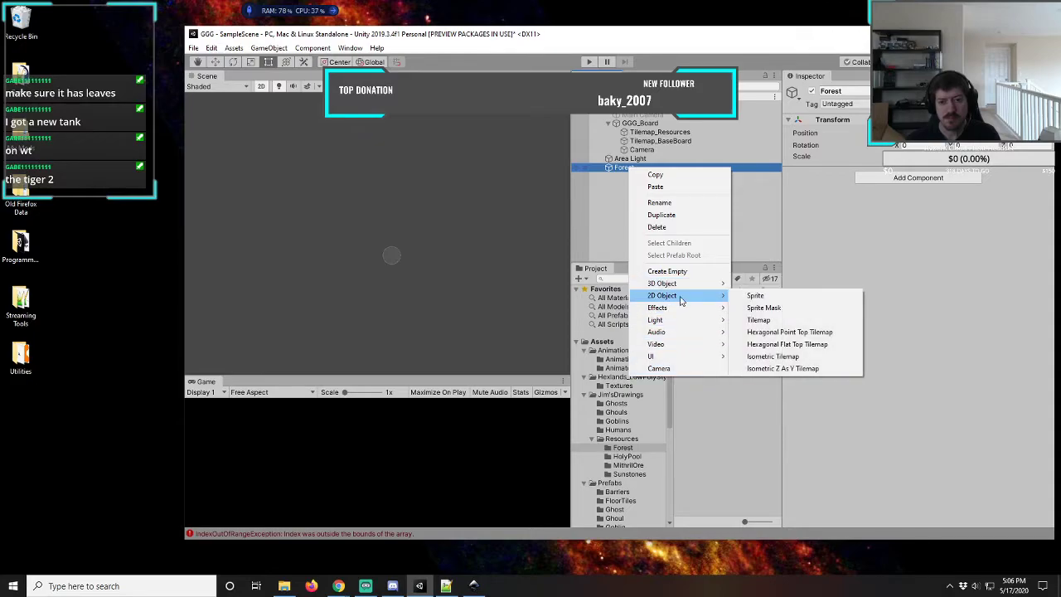
pyautogui.click(609, 40)
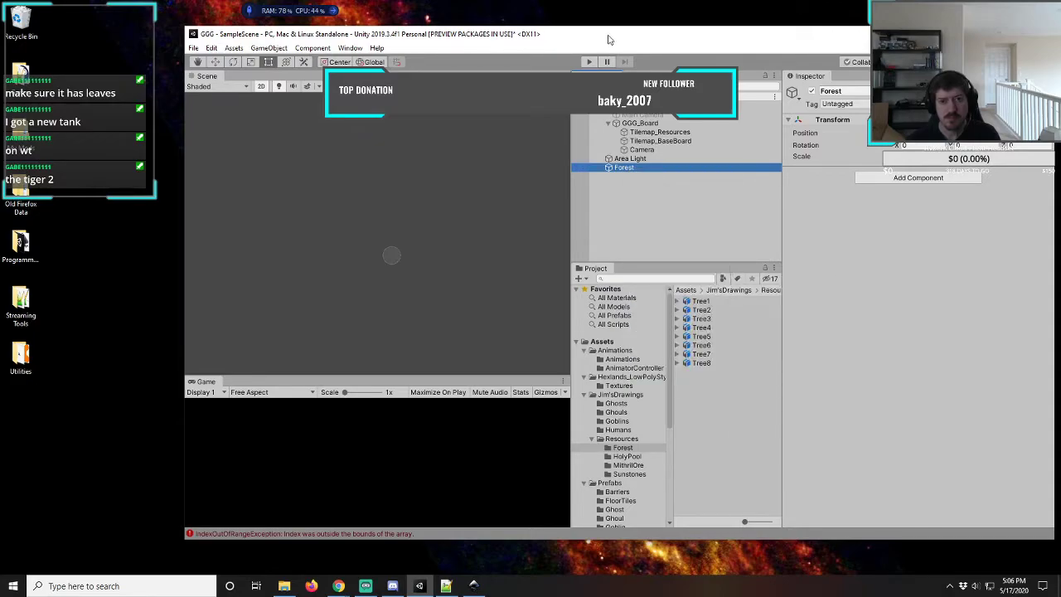
# - Add an Animation component to the Forest object in the scene
pyautogui.click(270, 48)
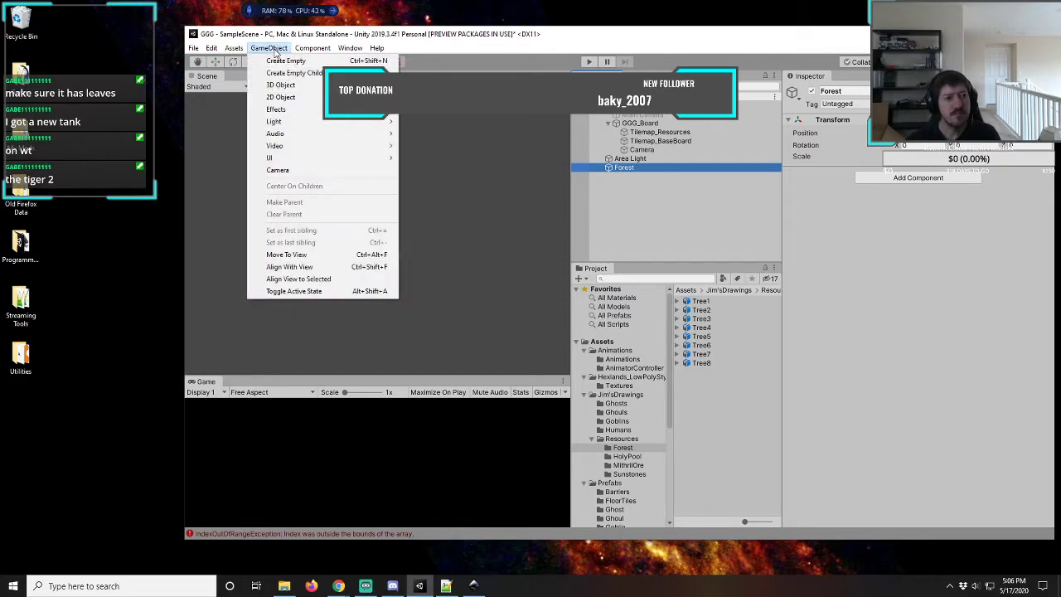
pyautogui.moveTo(288, 86)
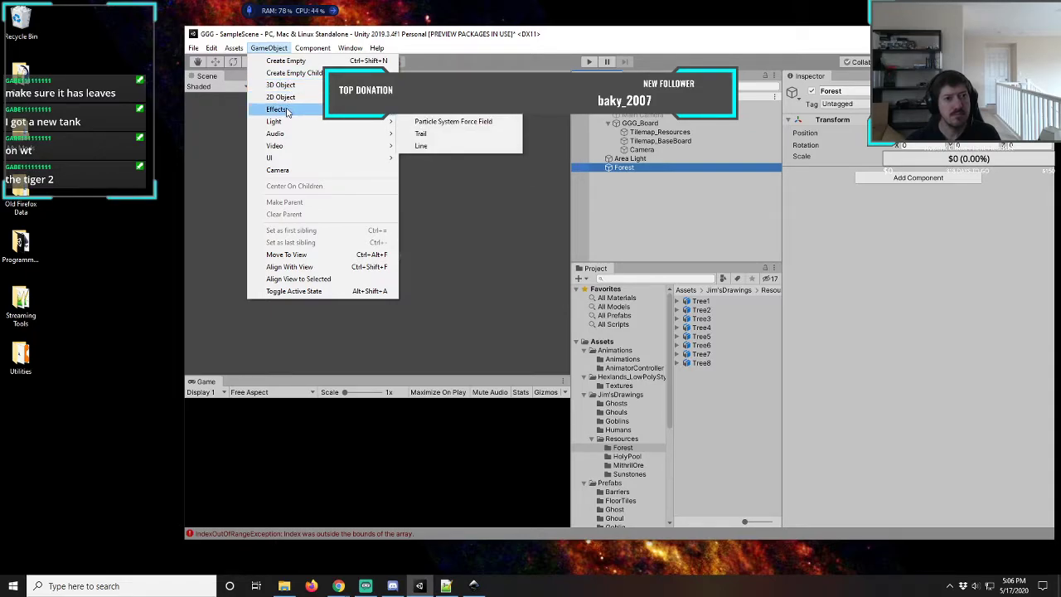
pyautogui.moveTo(285, 124)
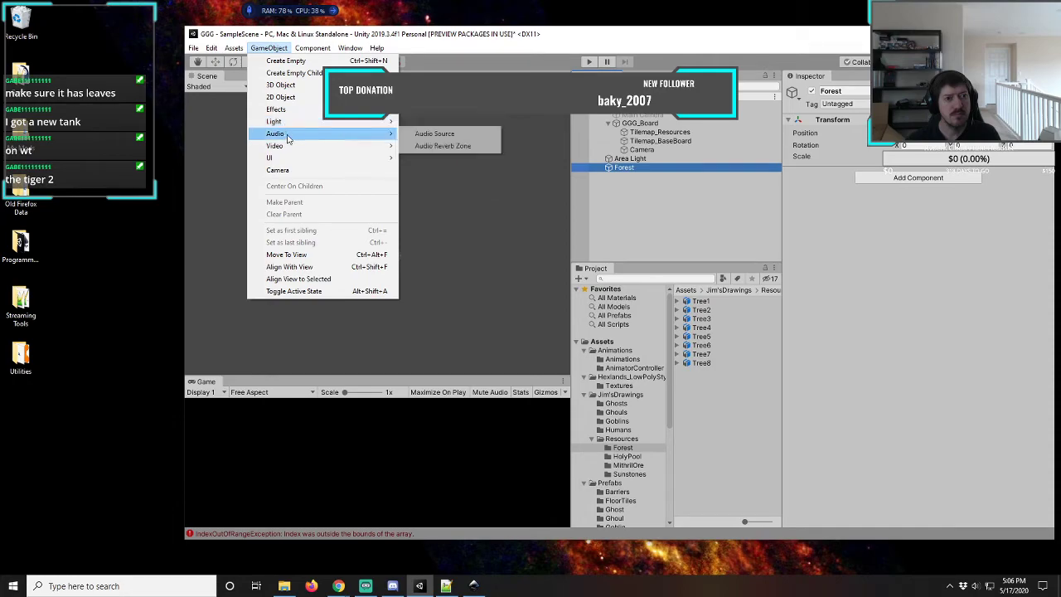
pyautogui.moveTo(290, 158)
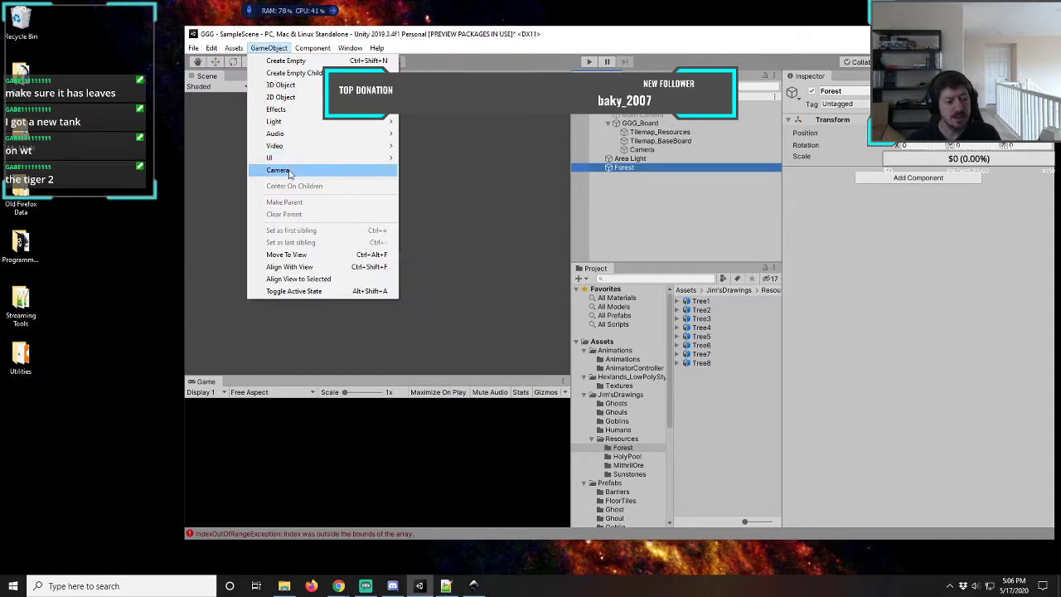
pyautogui.moveTo(315, 50)
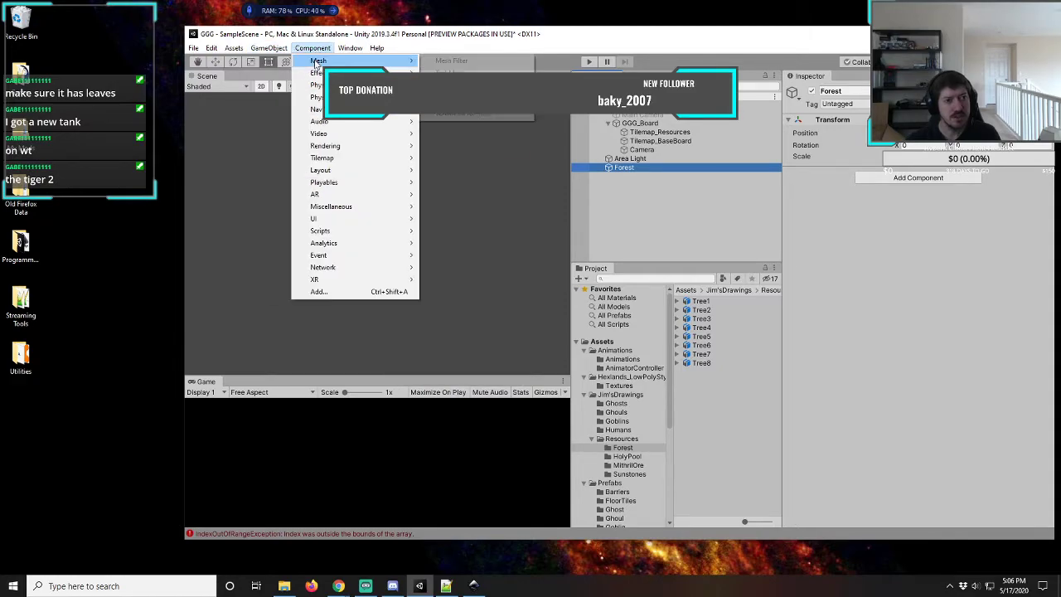
pyautogui.moveTo(331, 134)
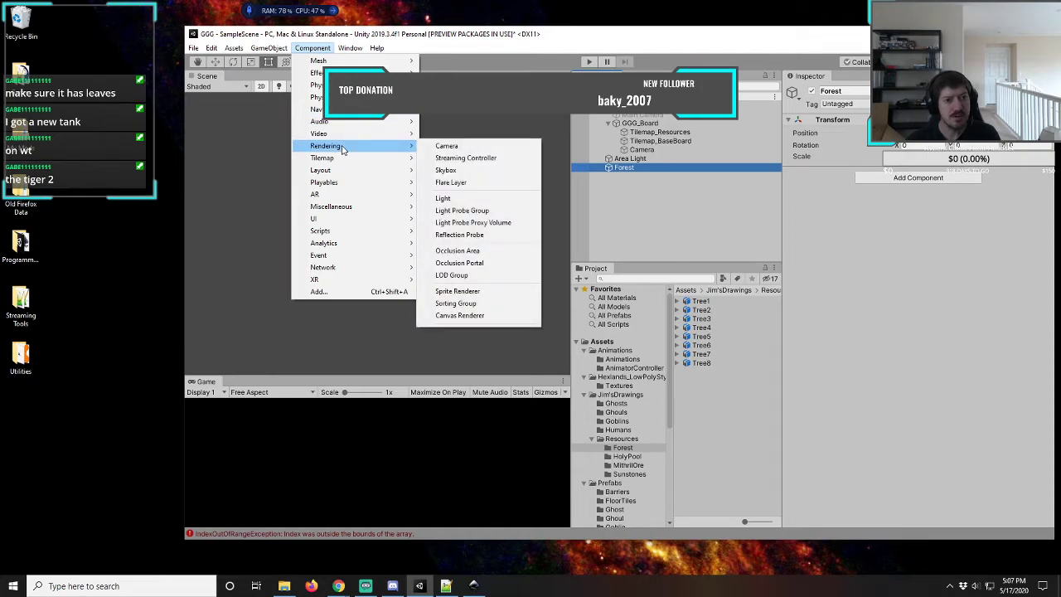
pyautogui.moveTo(317, 72)
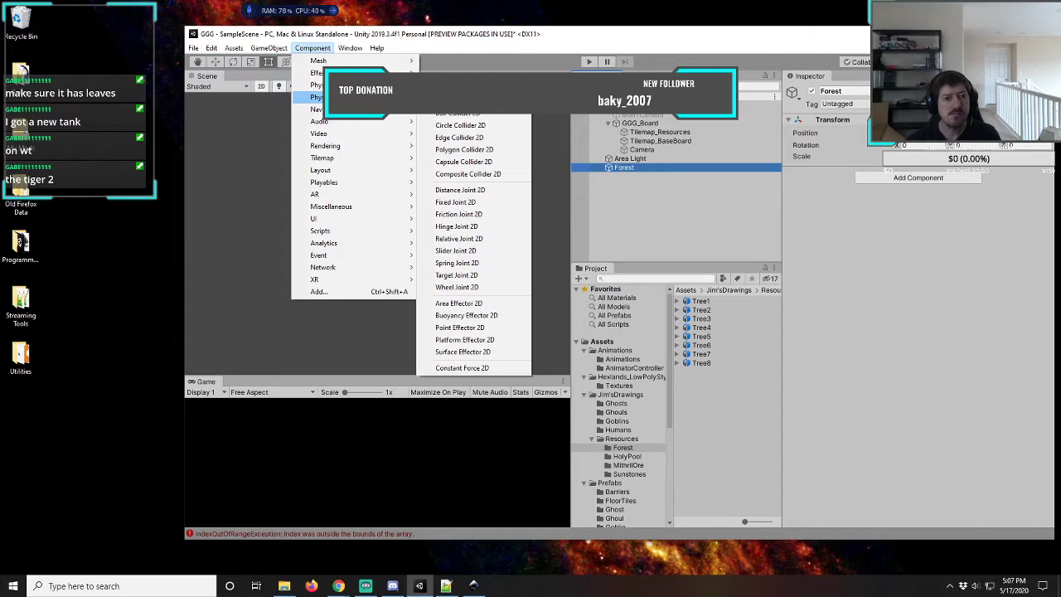
pyautogui.moveTo(354, 124)
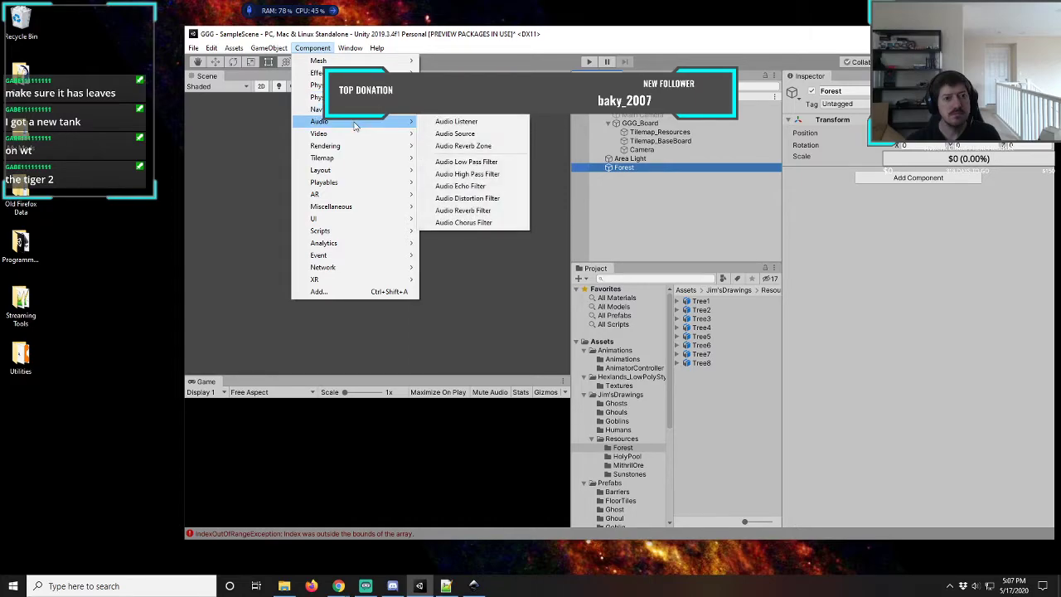
pyautogui.moveTo(355, 146)
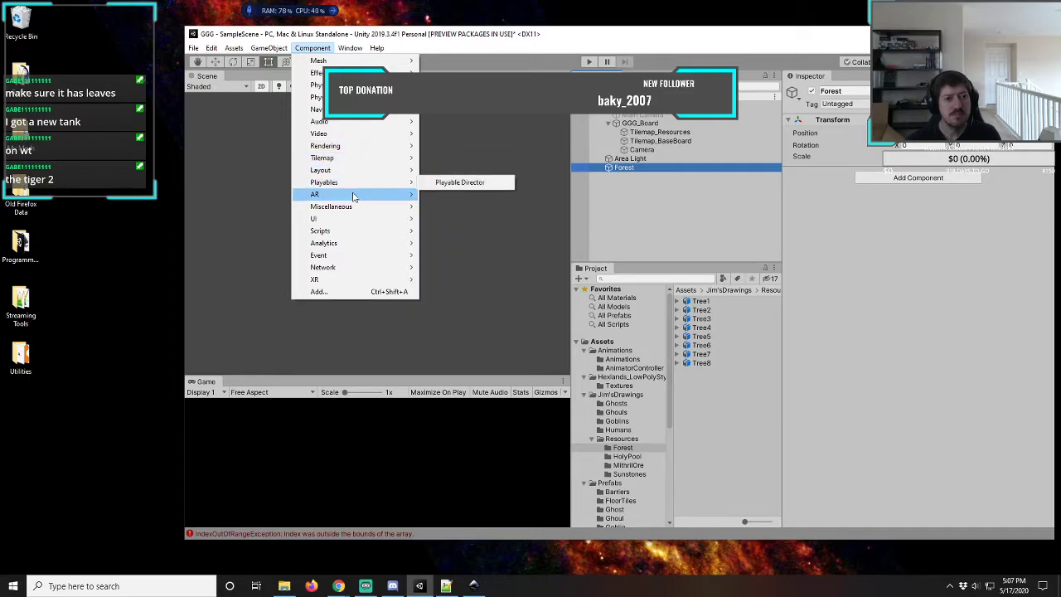
pyautogui.moveTo(353, 199)
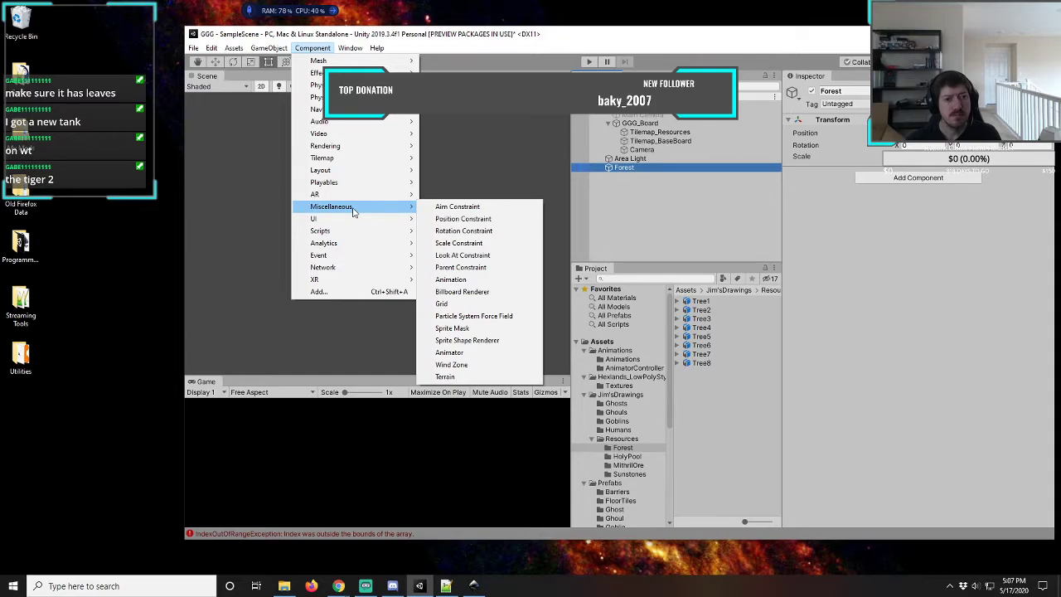
pyautogui.moveTo(410, 197)
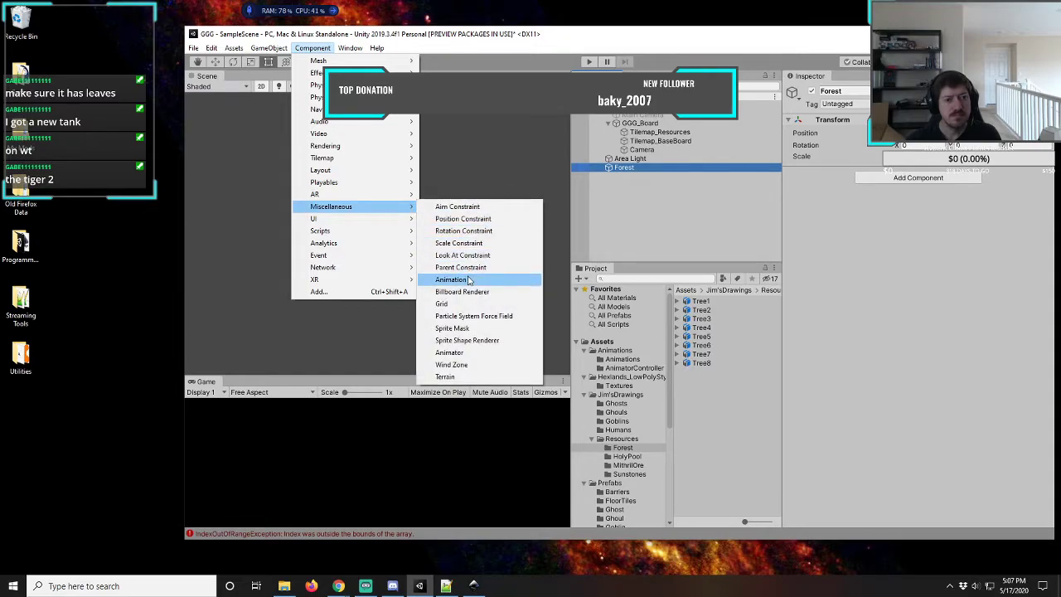
pyautogui.click(468, 281)
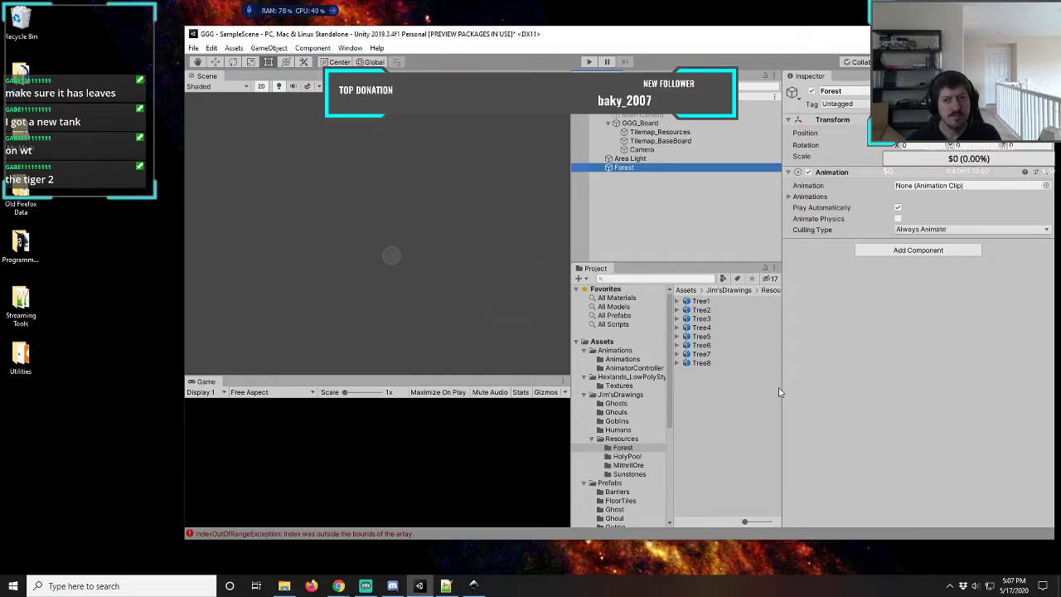
# - Check which animation clips are available for the Forest object's Animation component, without assigning one
pyautogui.click(702, 302)
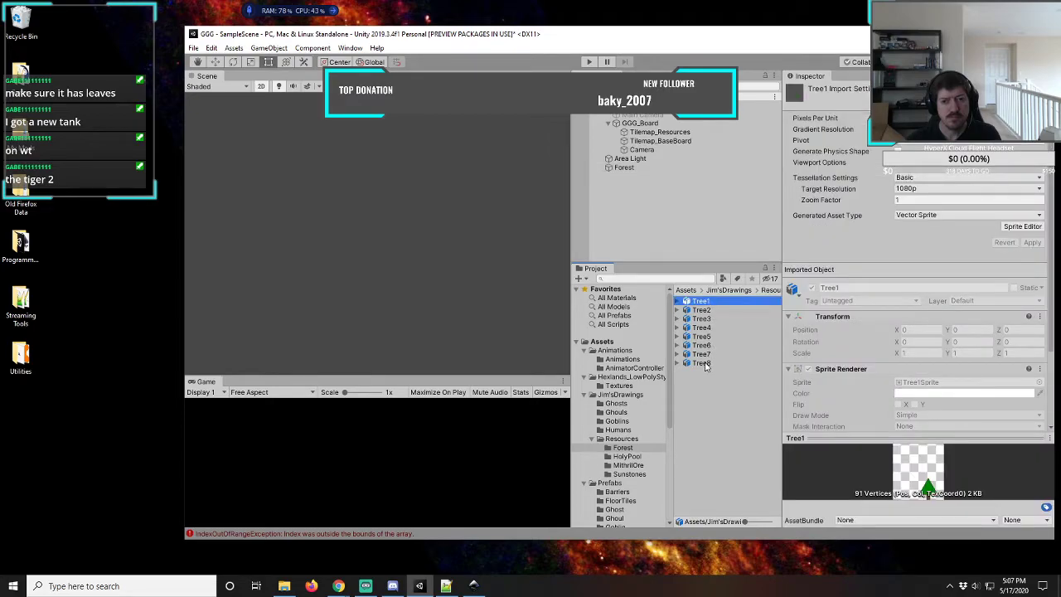
pyautogui.keyDown('shift'); pyautogui.click(703, 363); pyautogui.keyUp('shift')
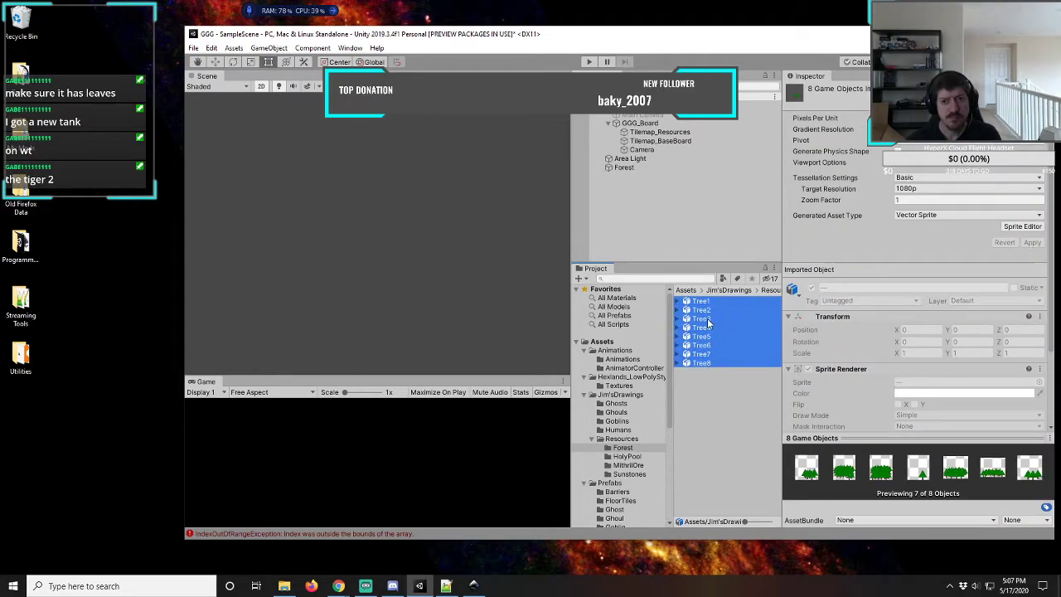
pyautogui.click(626, 168)
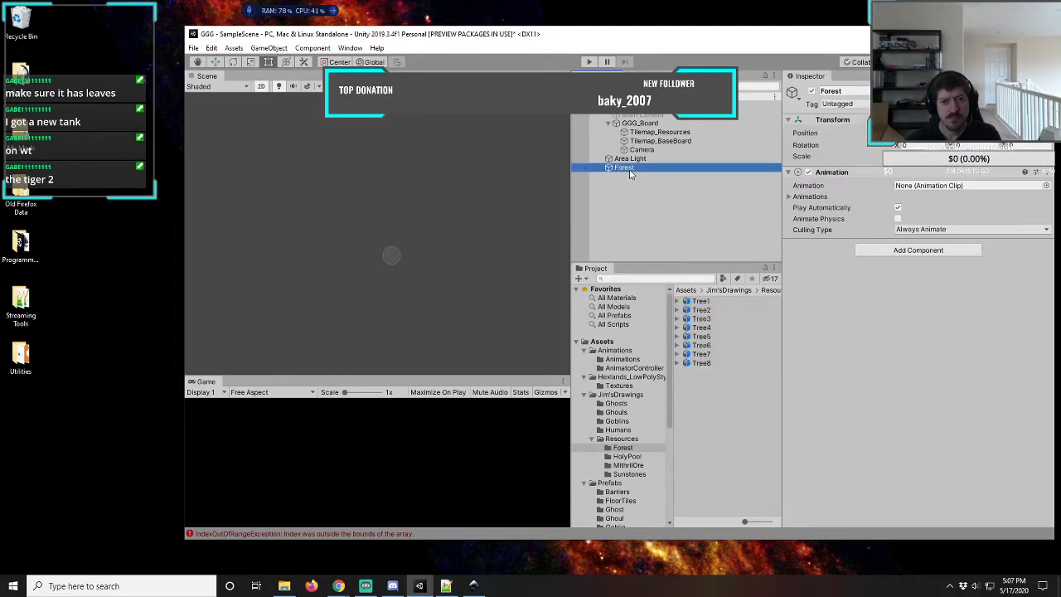
pyautogui.click(1046, 186)
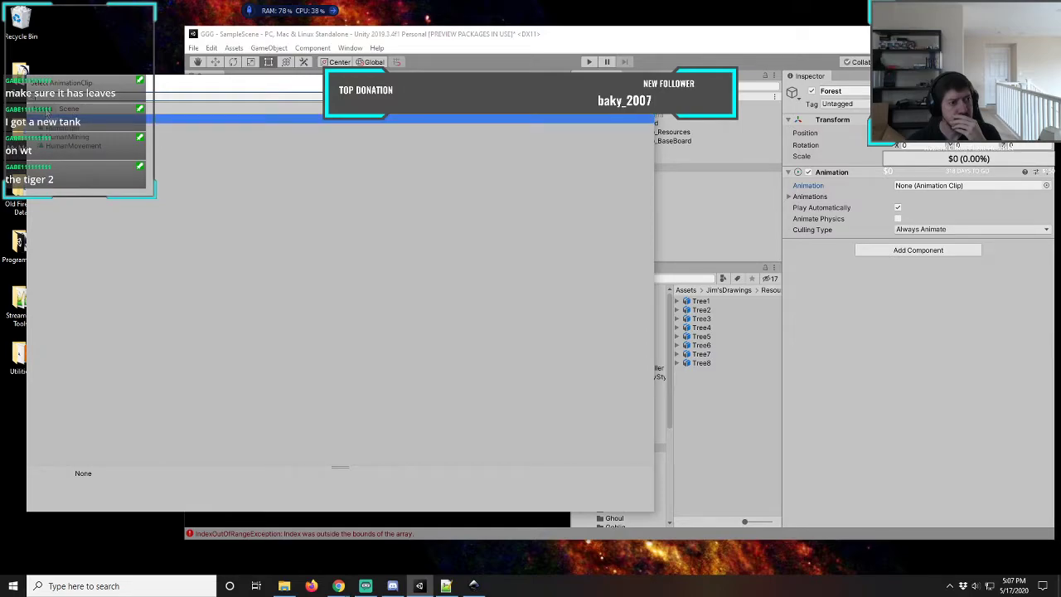
pyautogui.click(718, 378)
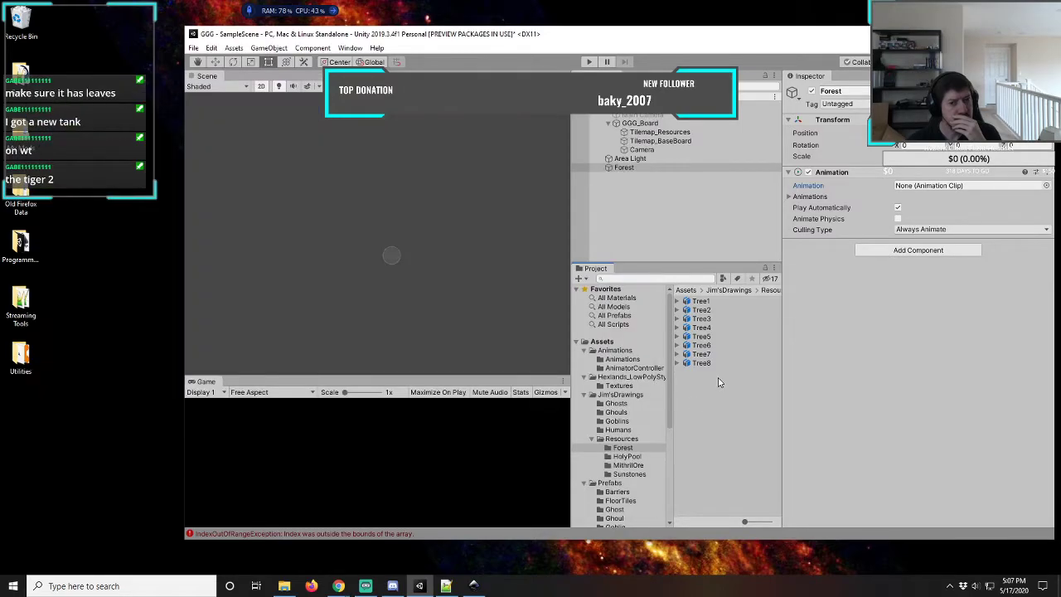
# - Create an animation clip named ForestHarvest from the forest tree drawings folder and move it into the Animations subfolder of Assets/Animations
pyautogui.click(701, 302)
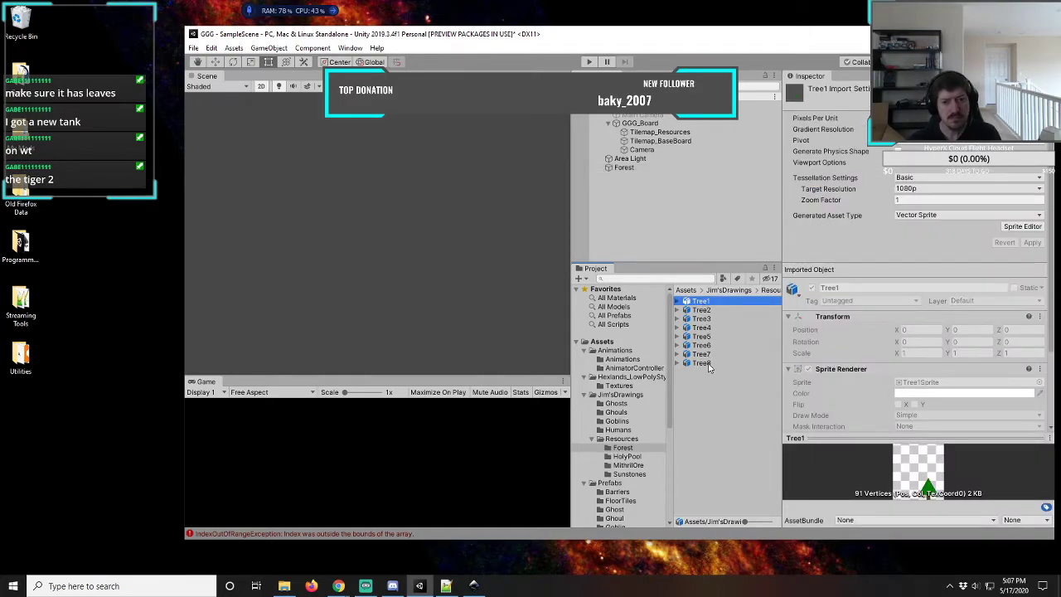
pyautogui.keyDown('shift'); pyautogui.click(705, 364); pyautogui.keyUp('shift')
pyautogui.rightClick(707, 337)
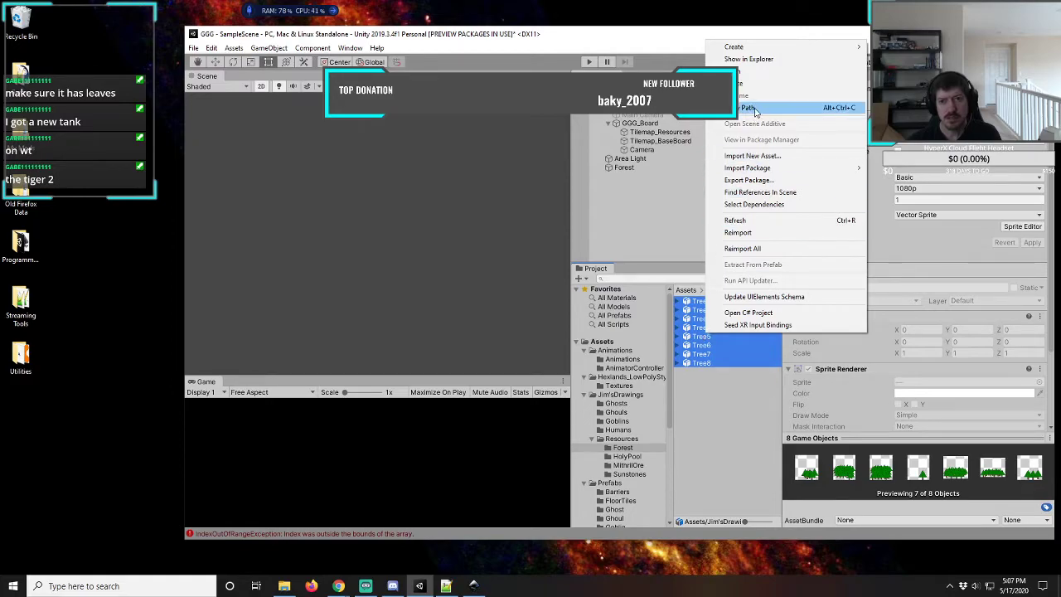
pyautogui.moveTo(746, 48)
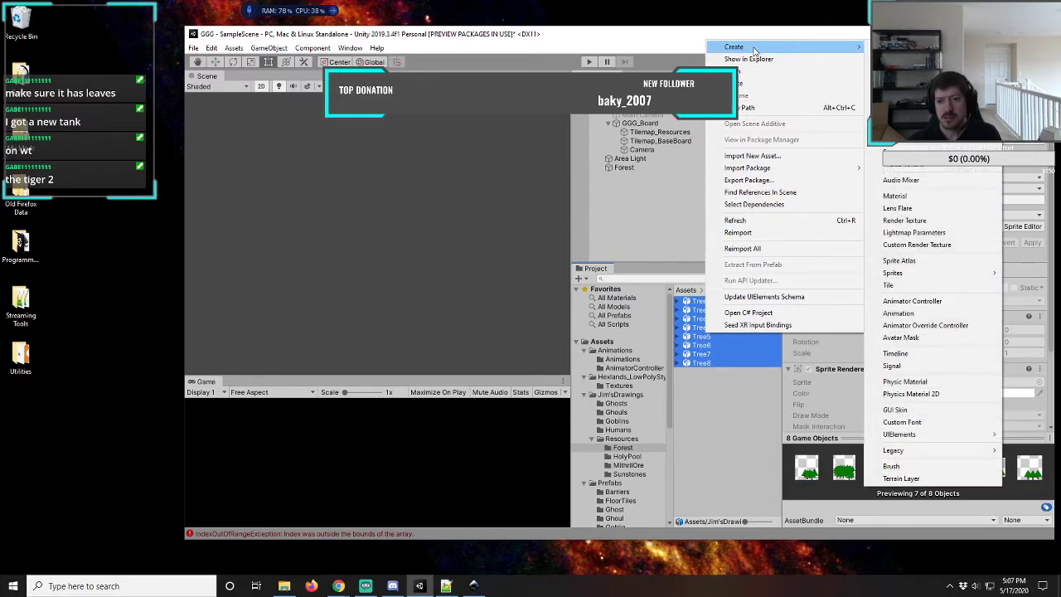
pyautogui.click(916, 314)
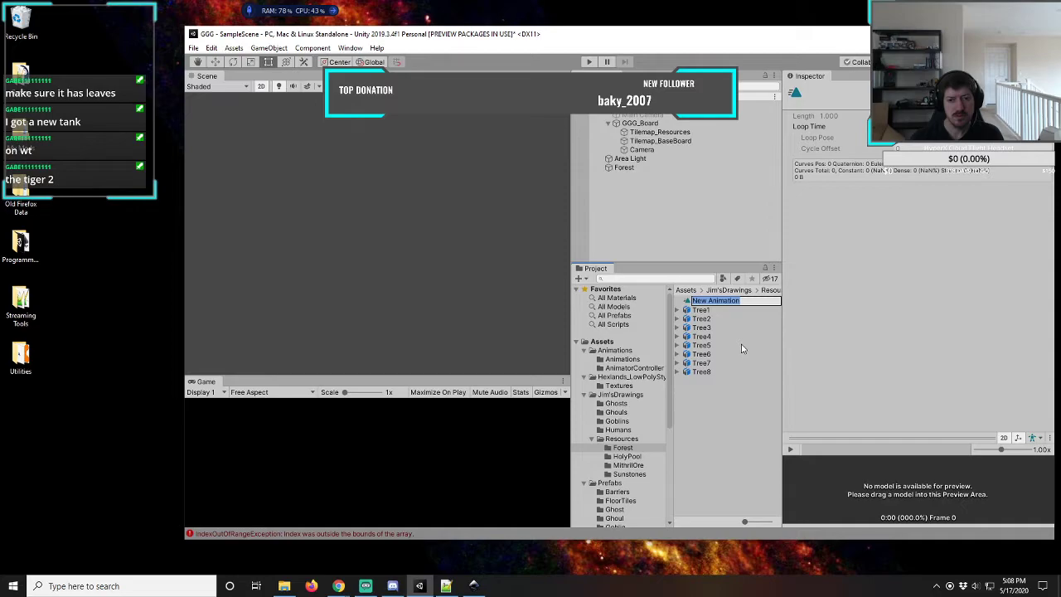
pyautogui.write('Forest')
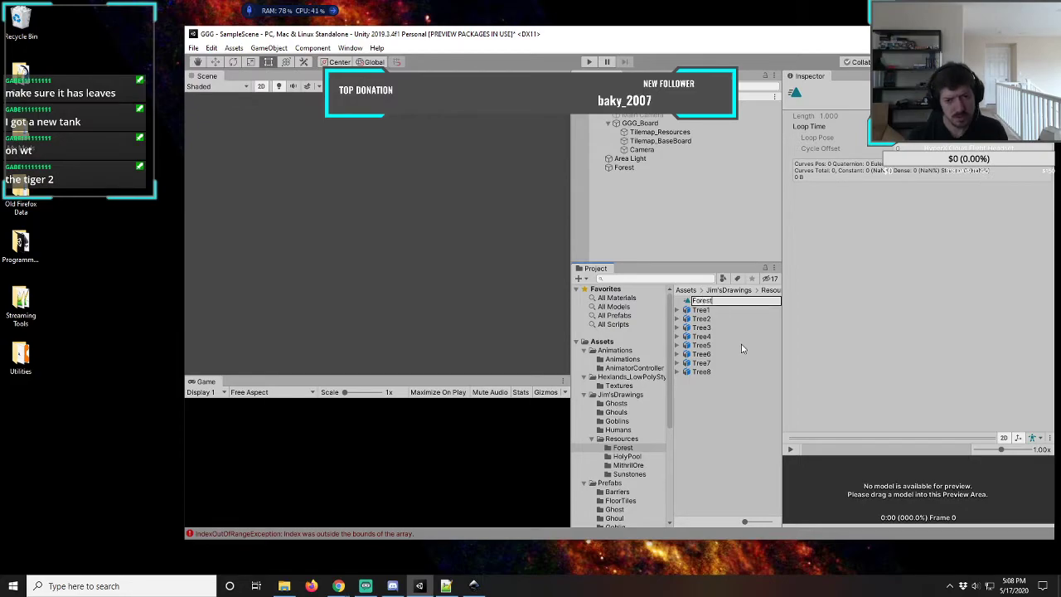
pyautogui.write('Har')
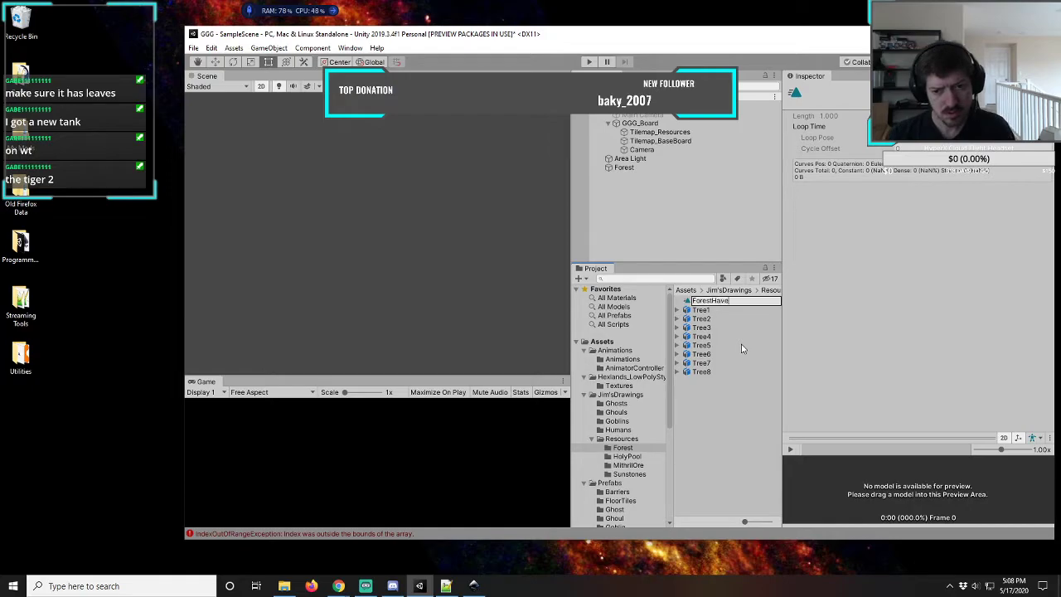
pyautogui.write('ve')
pyautogui.press('BackSpace')
pyautogui.write('vest')
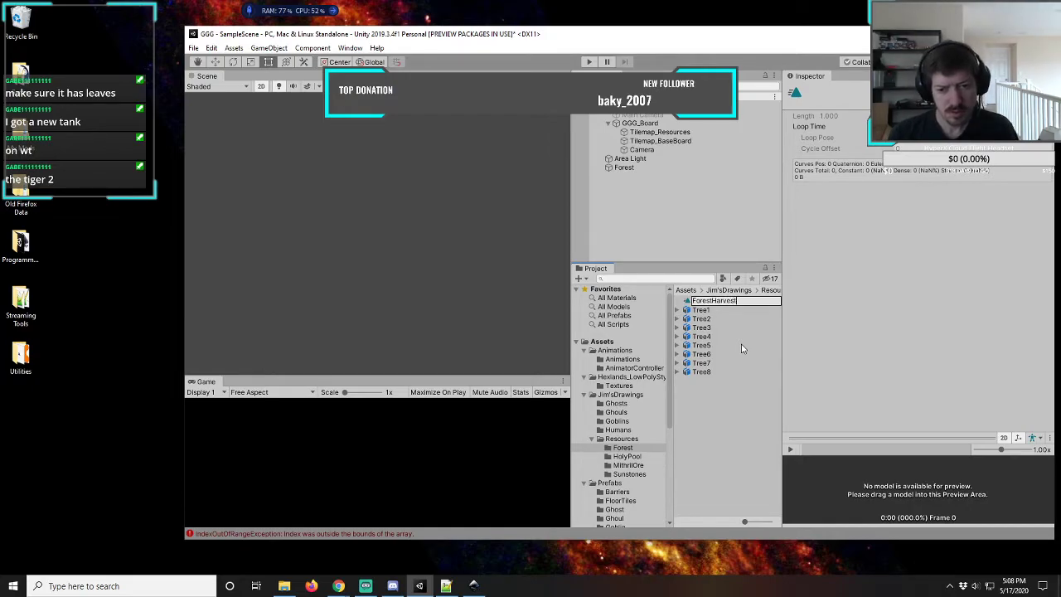
pyautogui.press('Return')
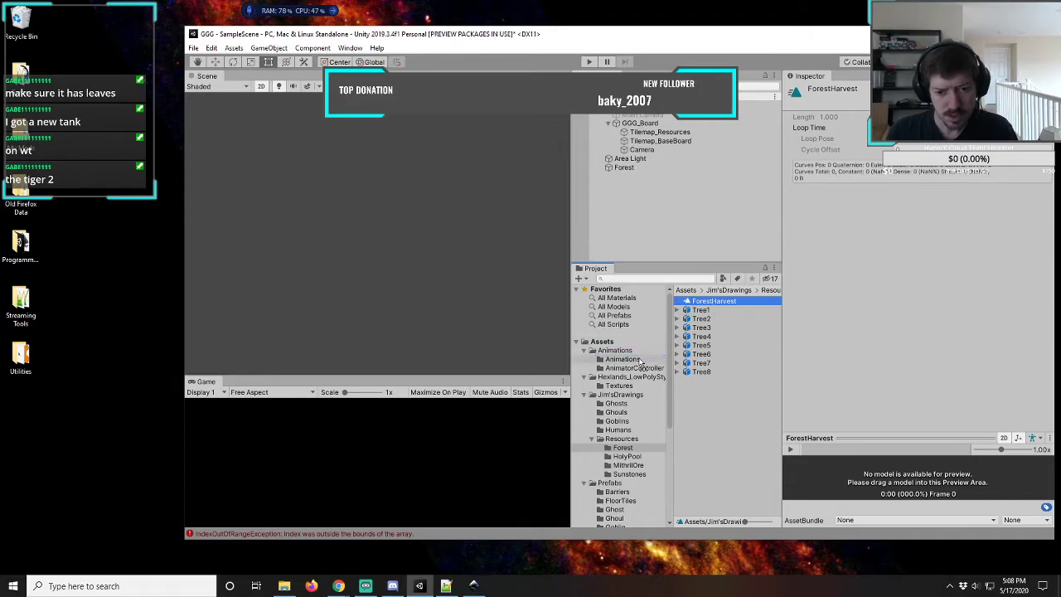
pyautogui.moveTo(628, 363); pyautogui.dragTo(628, 363)
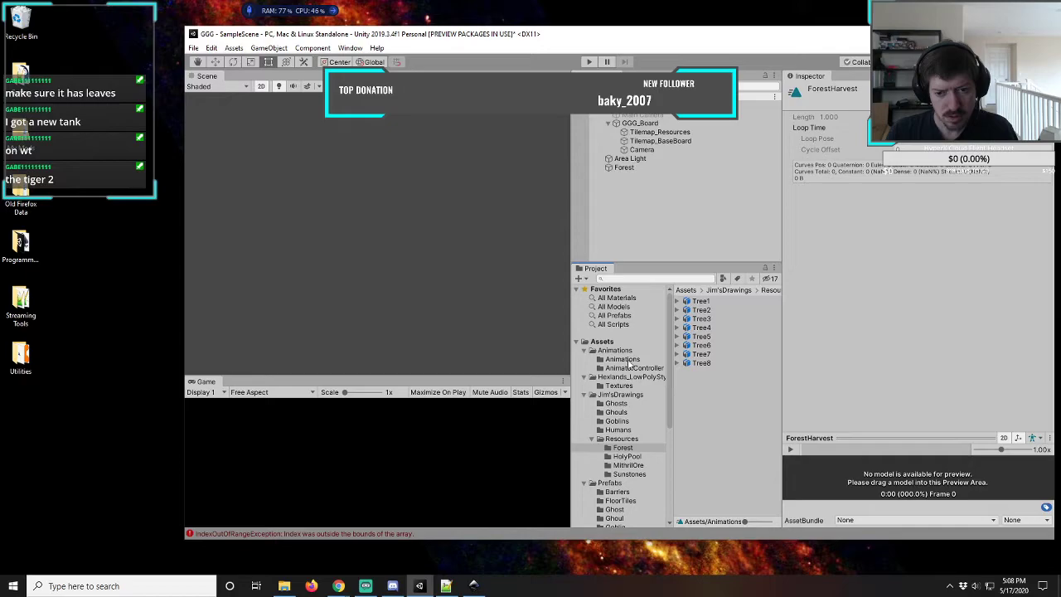
# - Attach the ForestHarvest clip from the Animations subfolder to the Forest object in the scene
pyautogui.click(631, 169)
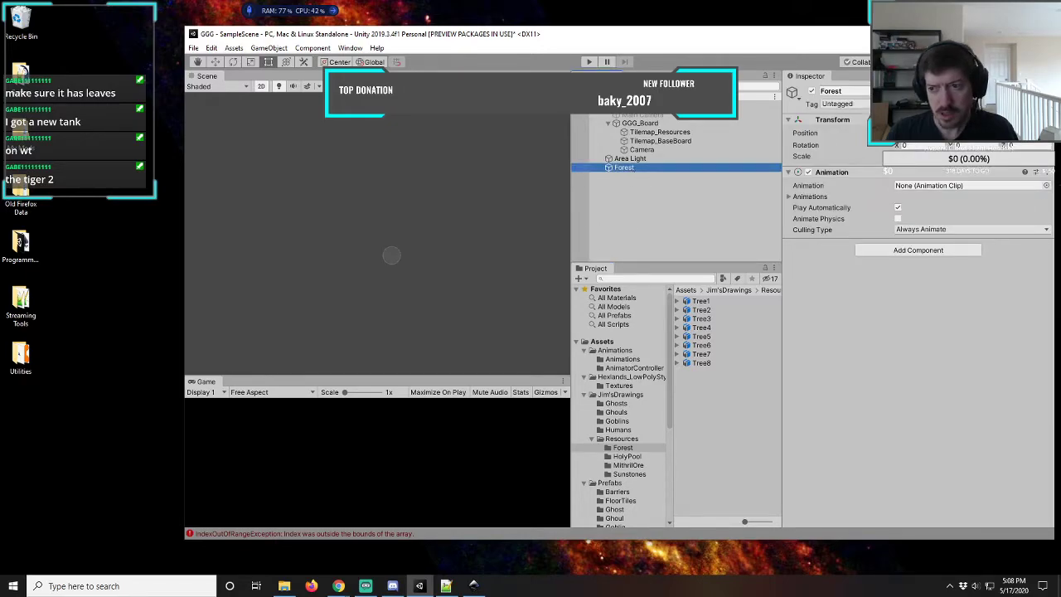
pyautogui.click(619, 362)
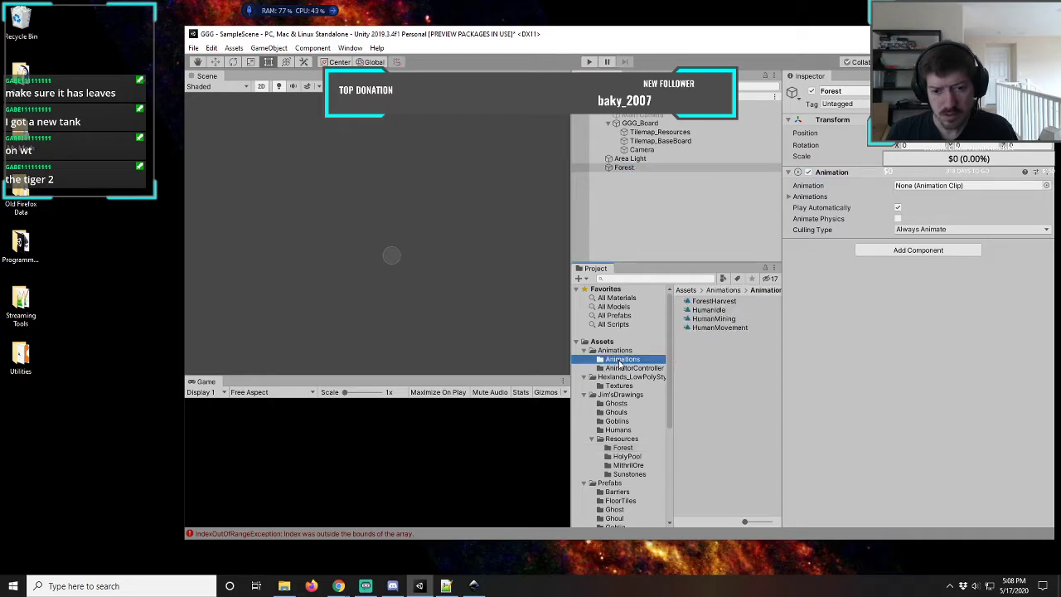
pyautogui.moveTo(708, 304); pyautogui.dragTo(628, 171)
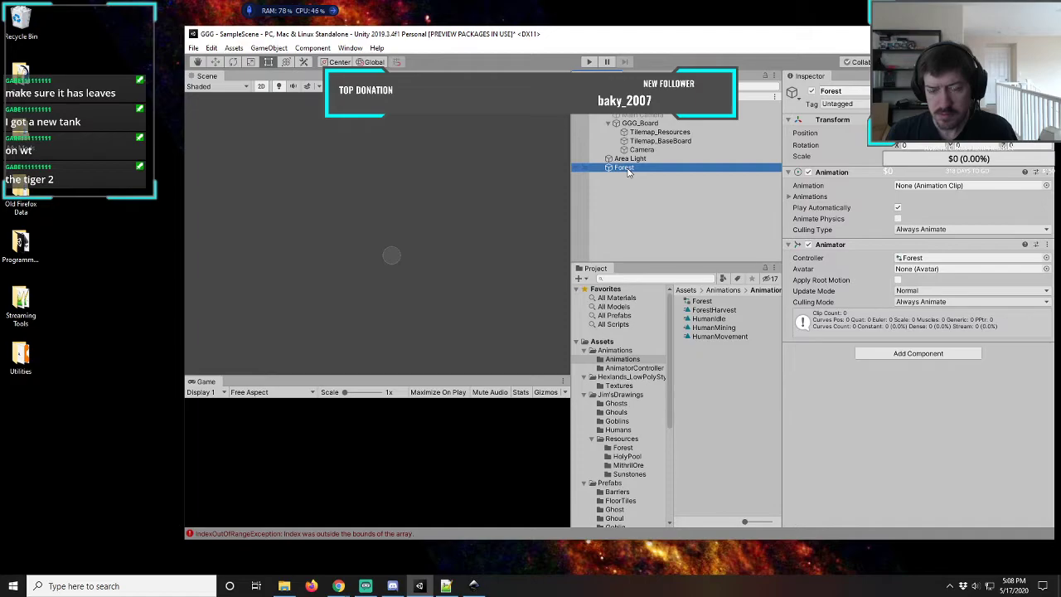
# - Move the Forest animator controller from the Animations subfolder into the AnimatorController folder
pyautogui.click(701, 301)
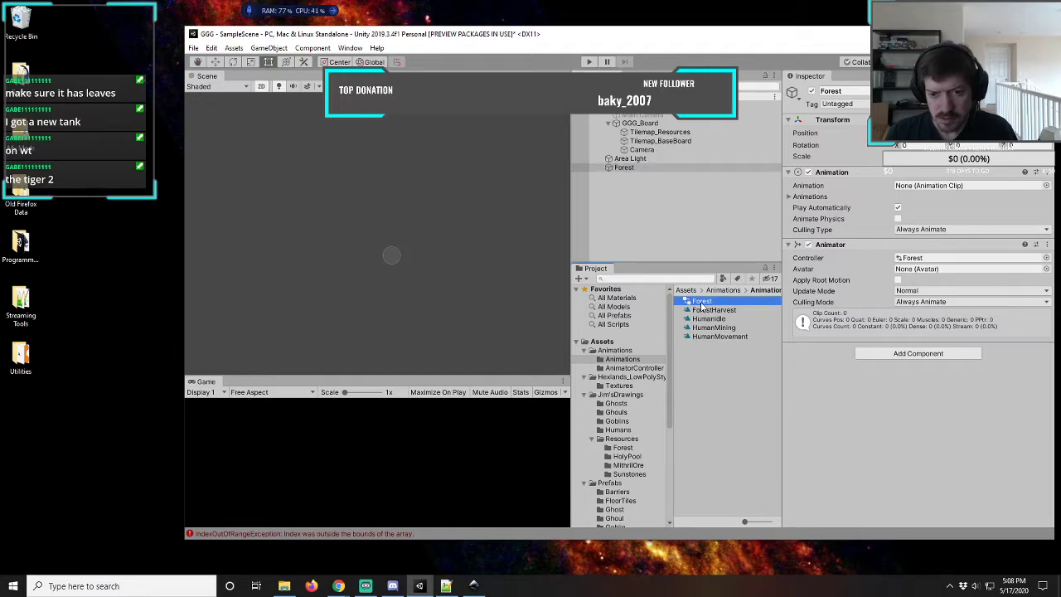
pyautogui.moveTo(644, 373); pyautogui.dragTo(646, 373)
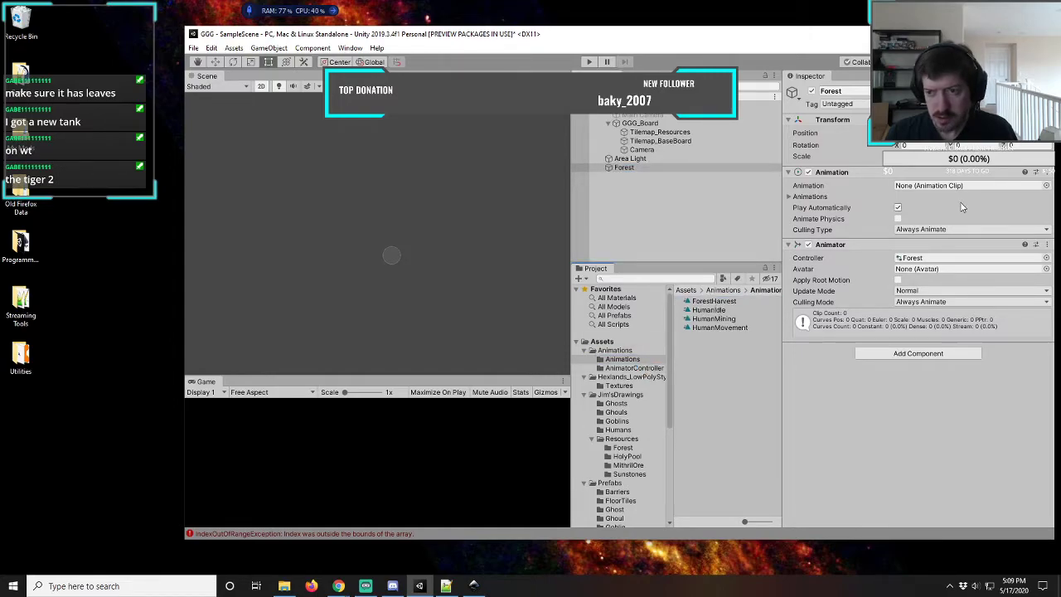
# - Assign the ForestHarvest clip to the Forest object's Animation component
pyautogui.click(1046, 186)
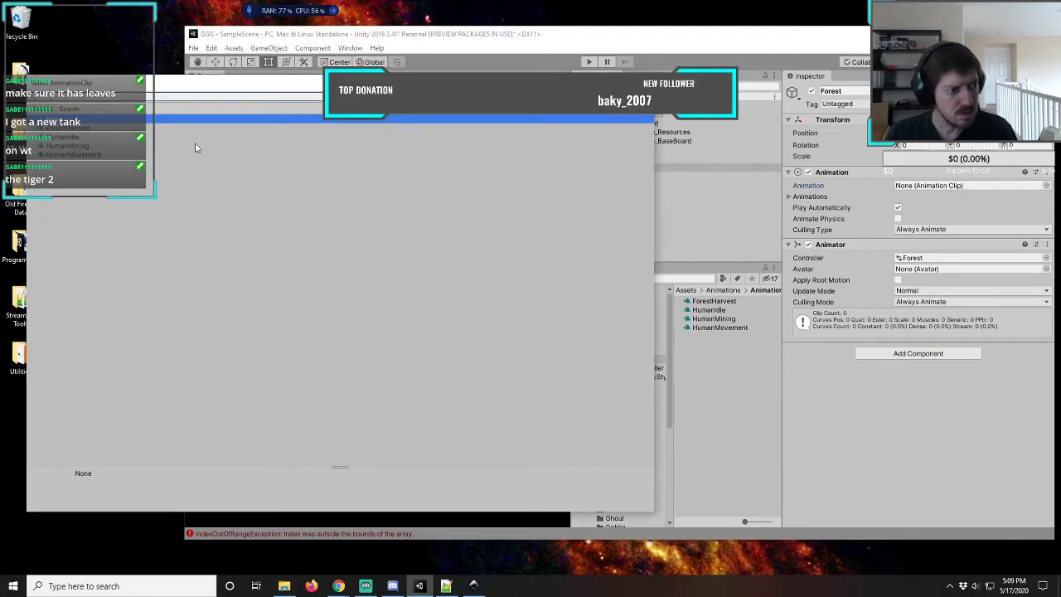
pyautogui.click(66, 128)
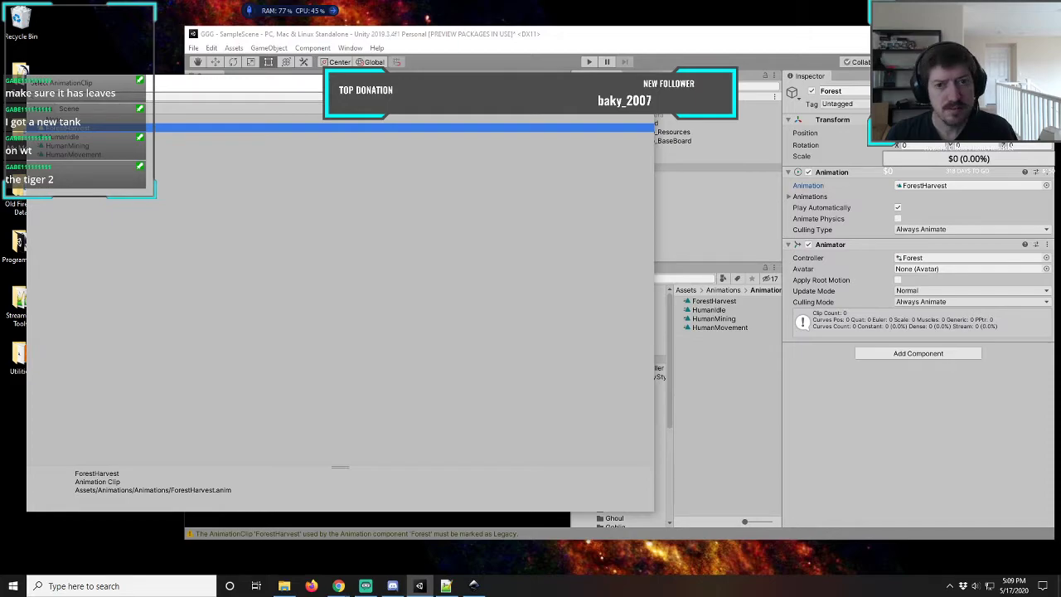
pyautogui.press('Return')
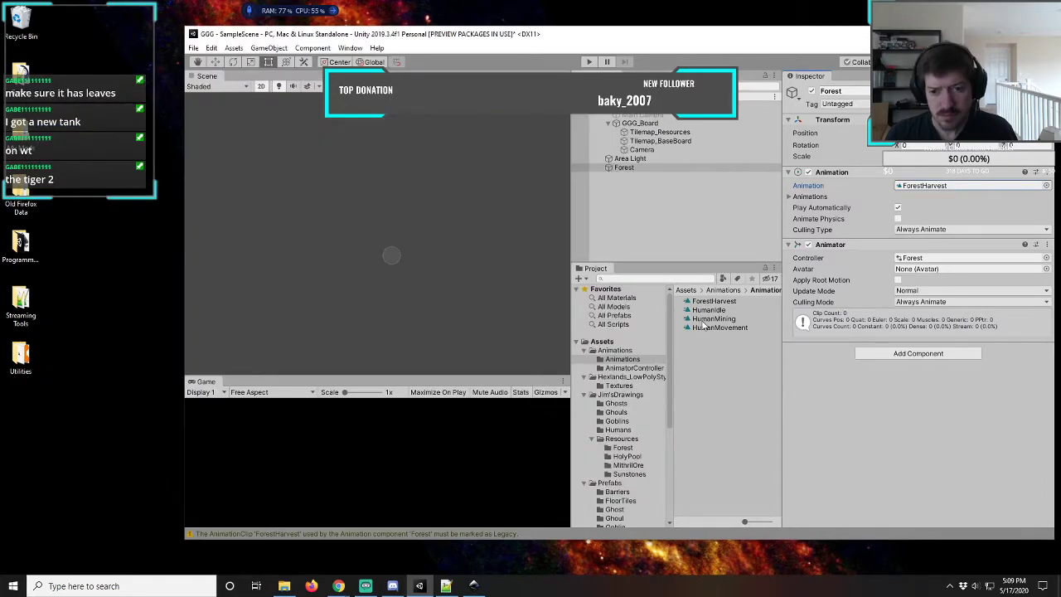
# - Compare the ForestHarvest clip with the HumanIdle, HumanMining and HumanMovement clips, and the Forest animator controller with the Human one
pyautogui.click(635, 370)
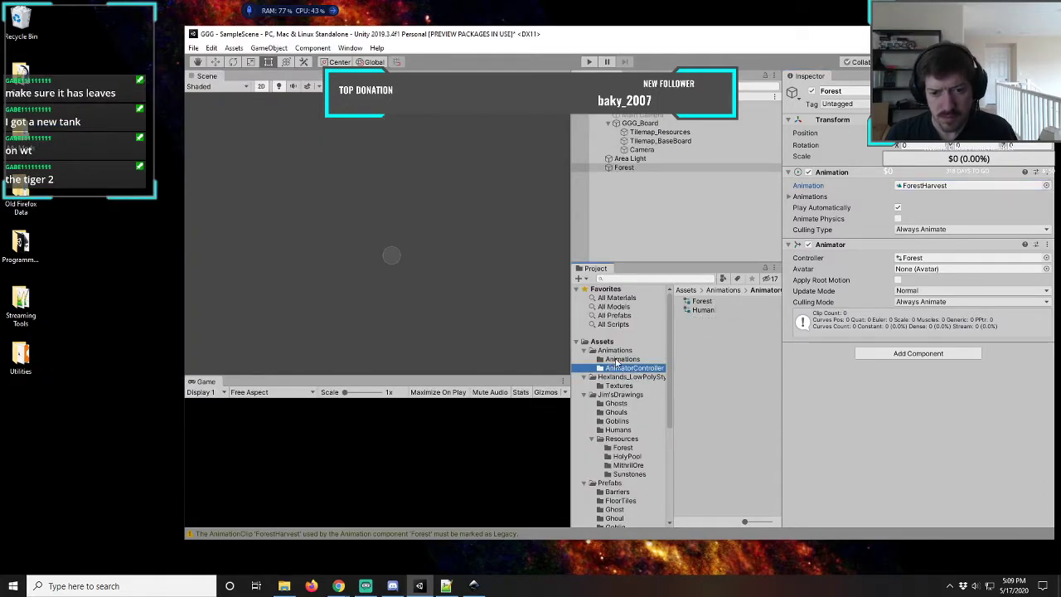
pyautogui.click(615, 359)
pyautogui.click(712, 311)
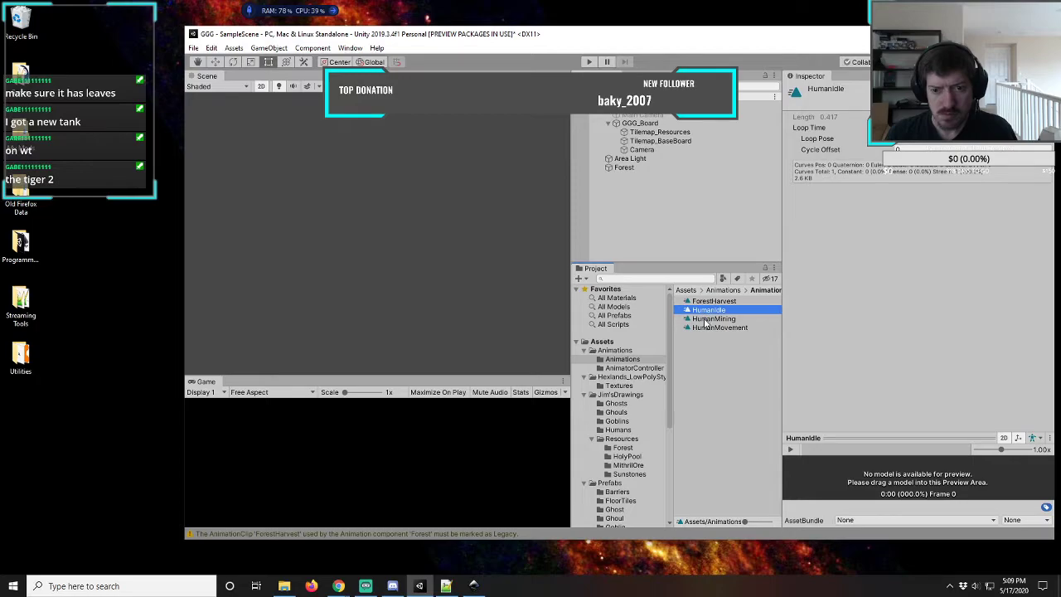
pyautogui.click(706, 319)
pyautogui.click(707, 327)
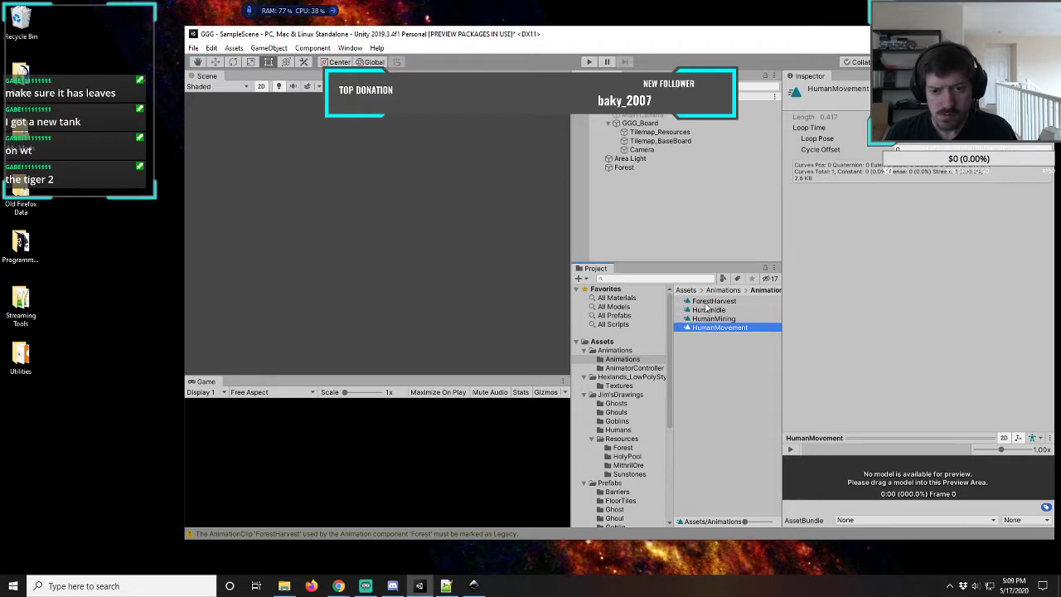
pyautogui.click(706, 303)
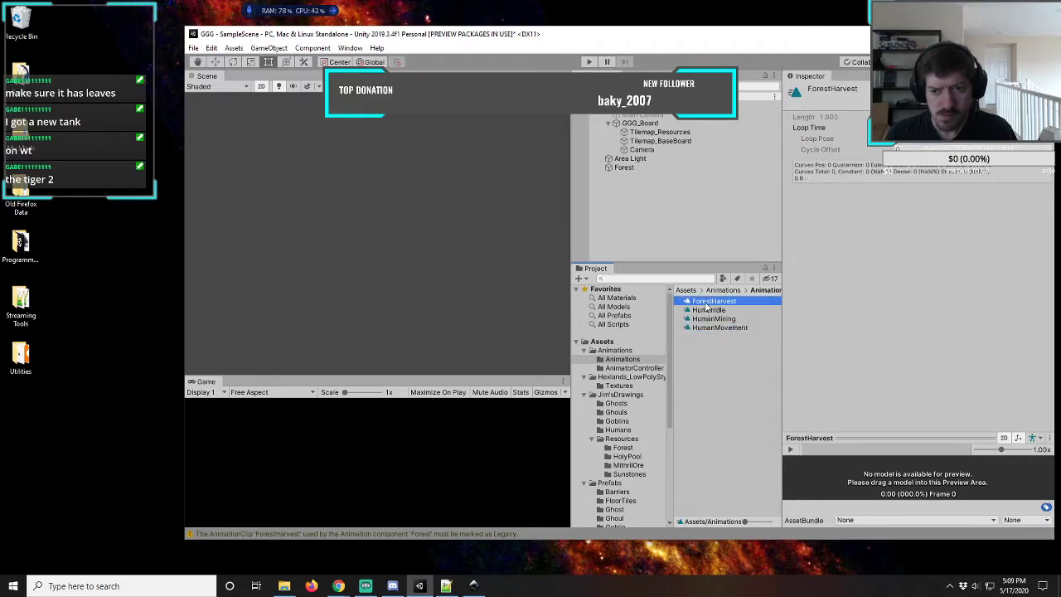
pyautogui.click(618, 370)
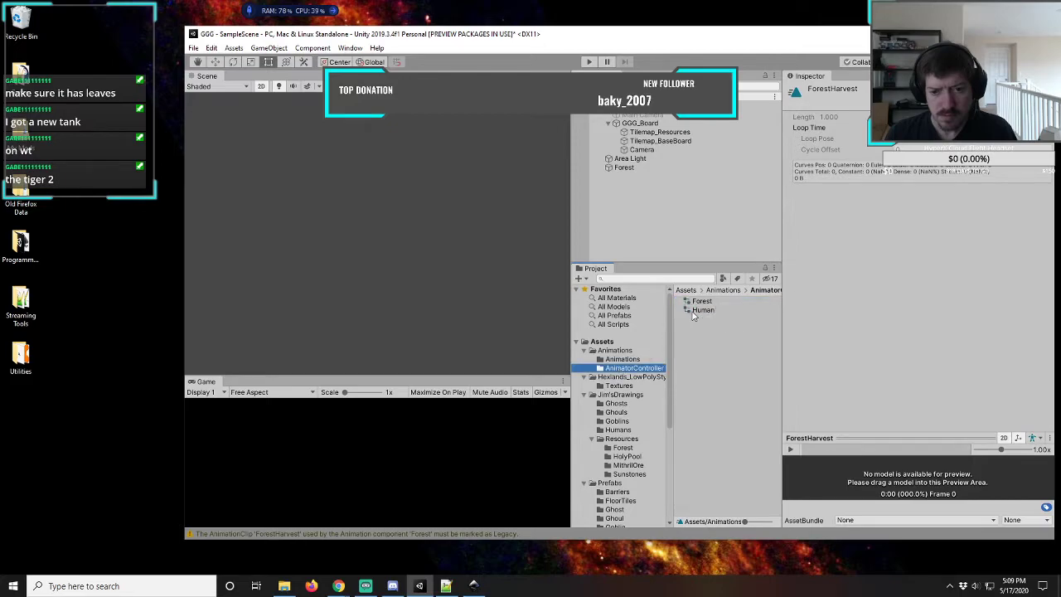
pyautogui.click(699, 311)
pyautogui.click(702, 302)
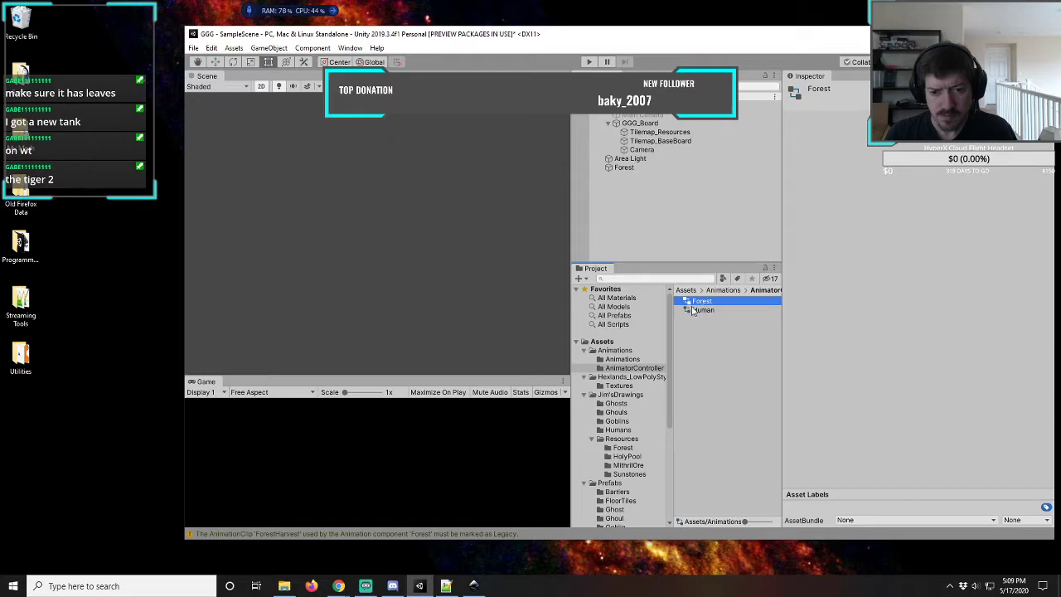
# - Examine the components of the Human prefab in Prefabs/Human, including its Sprite Renderer and Animator
pyautogui.click(618, 431)
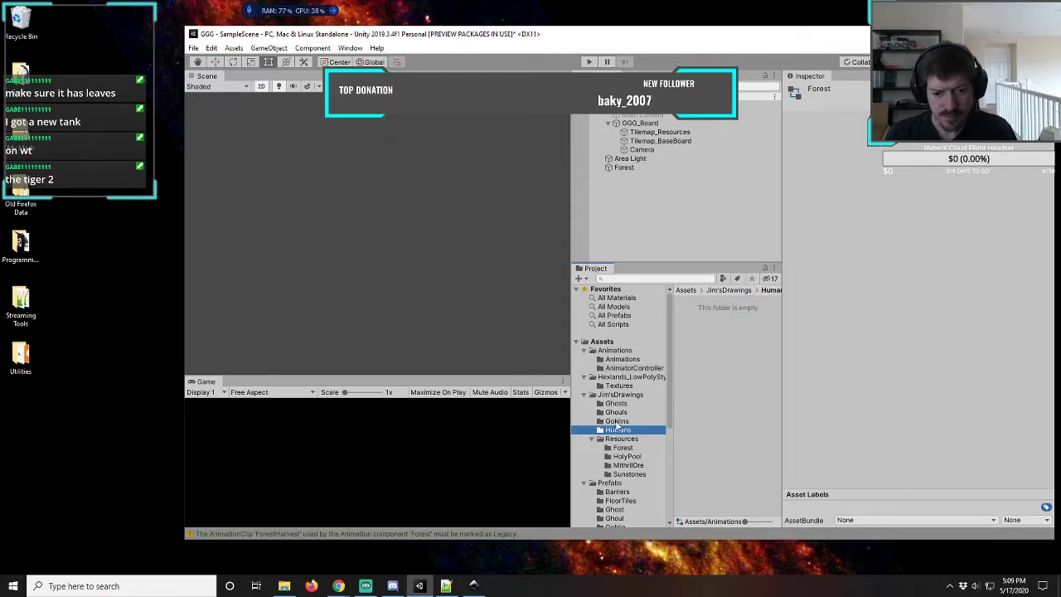
pyautogui.scroll(-2, 620, 462)
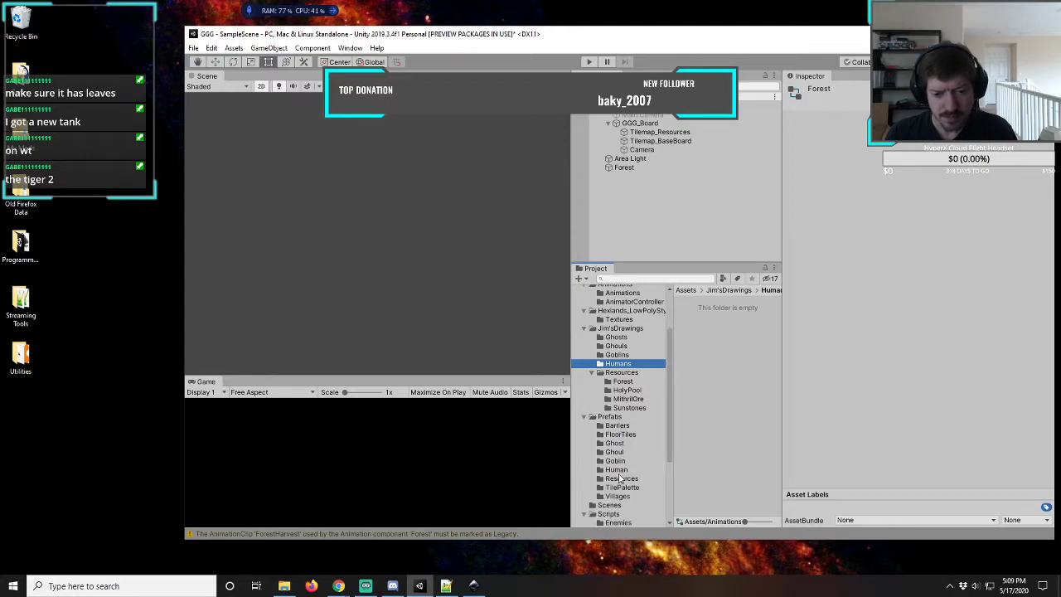
pyautogui.click(617, 469)
pyautogui.click(704, 301)
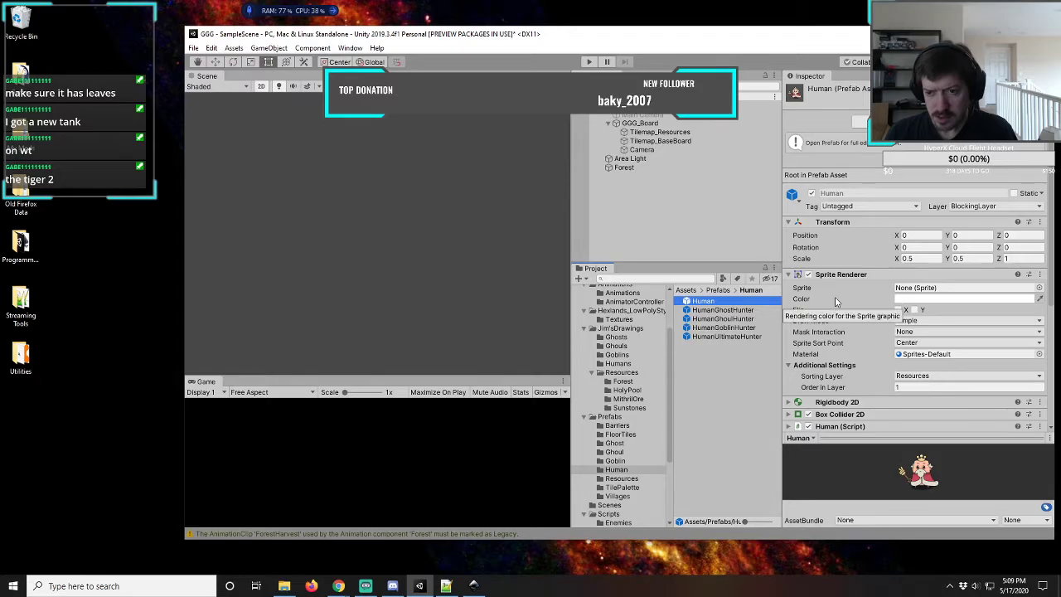
pyautogui.scroll(-4, 838, 300)
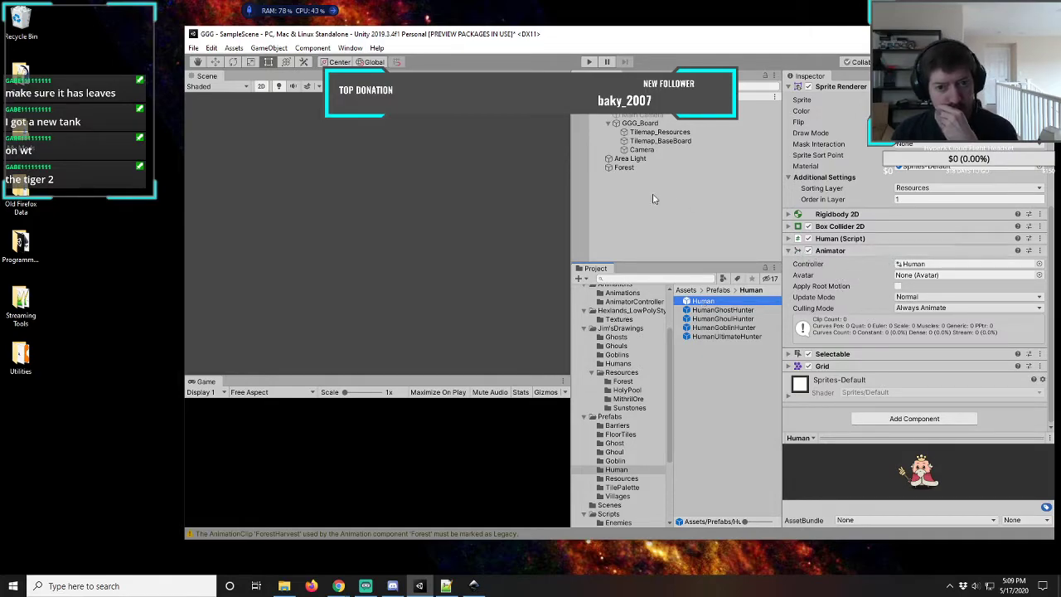
# - Remove the Animation component from the Forest object in the scene, keeping its Animator
pyautogui.click(623, 168)
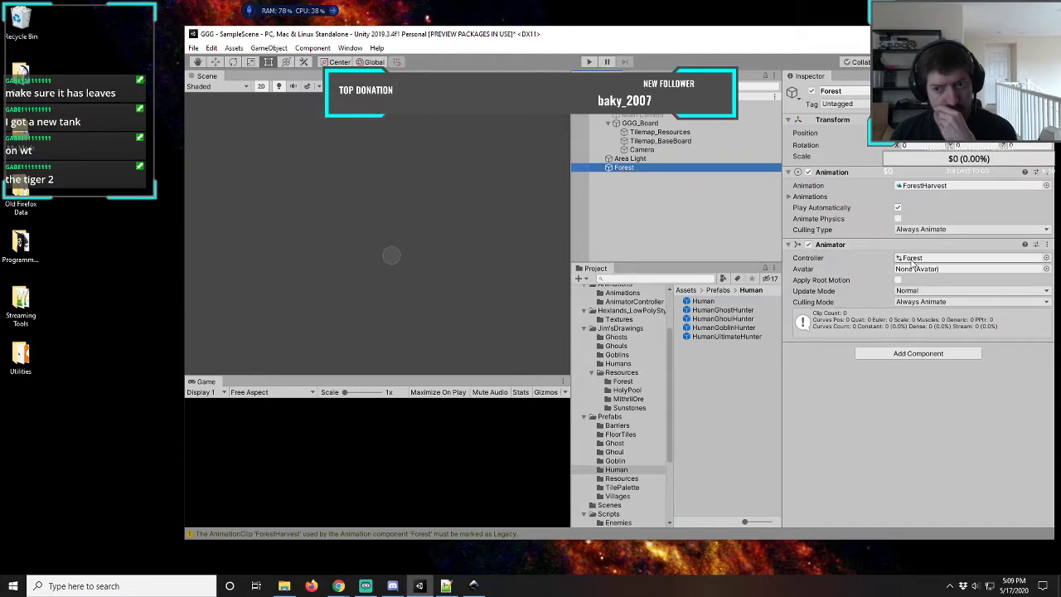
pyautogui.click(1048, 173)
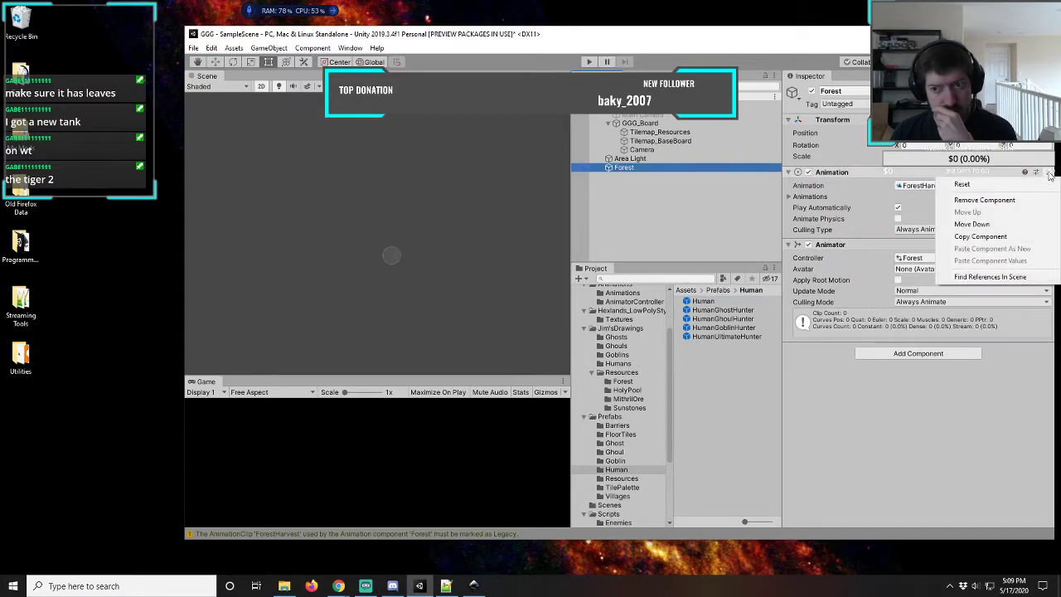
pyautogui.click(969, 199)
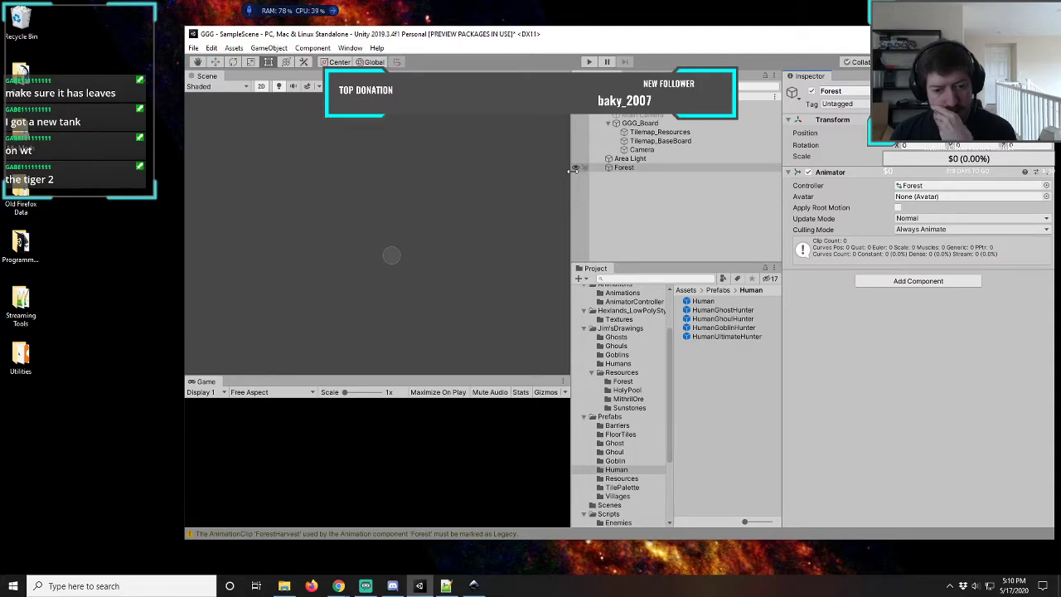
# - Save the scene's Forest object as a prefab in the Prefabs/Resources folder
pyautogui.click(618, 480)
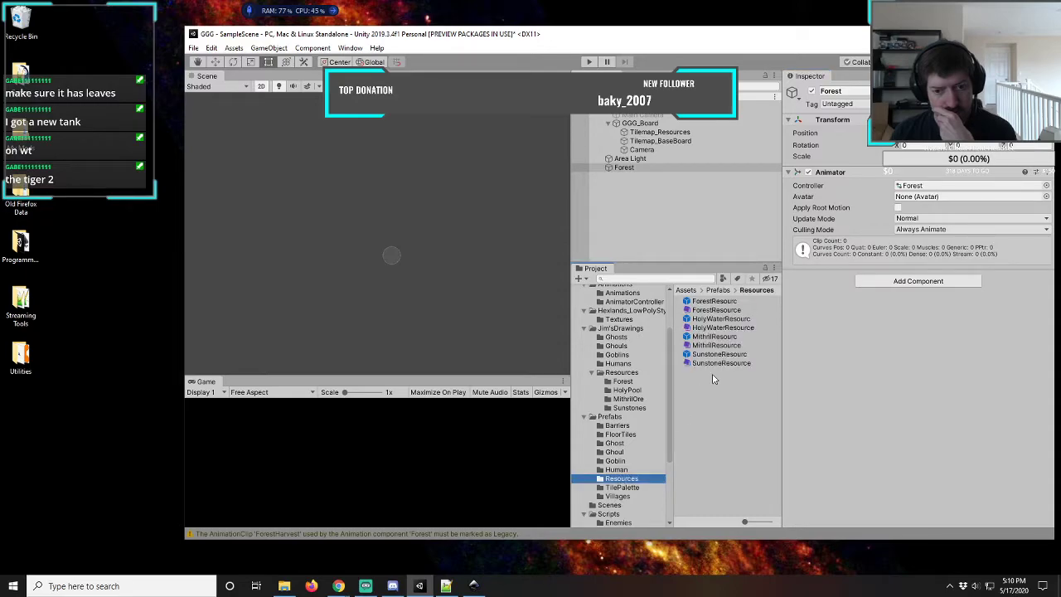
pyautogui.click(624, 168)
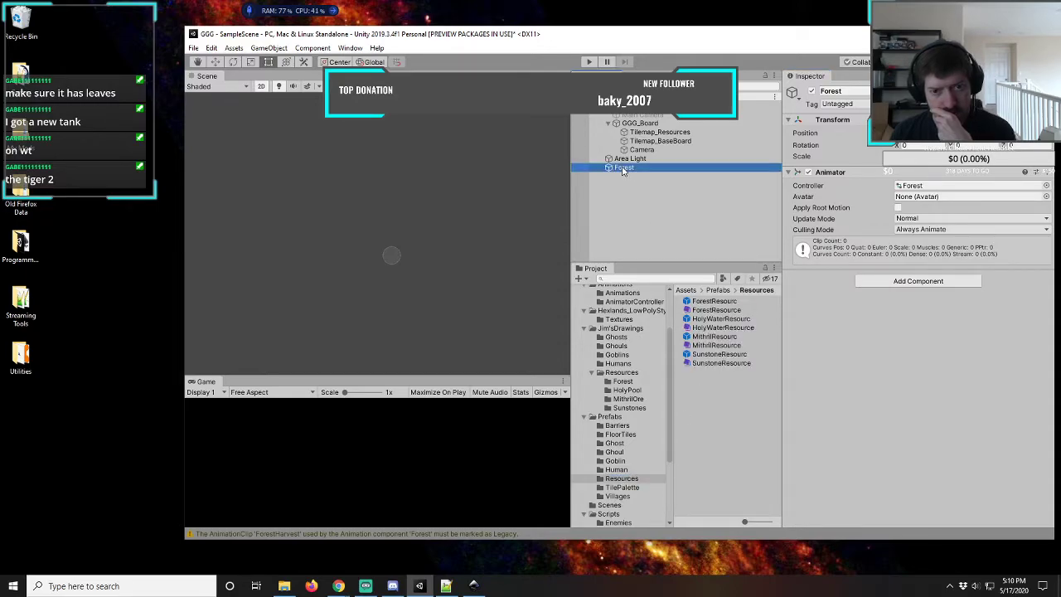
pyautogui.click(699, 381)
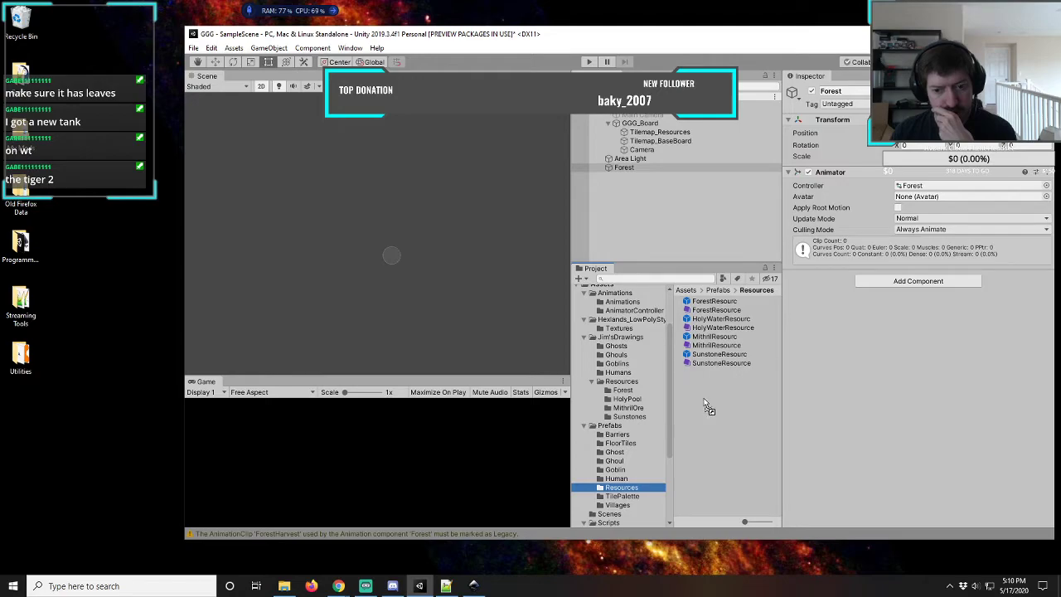
pyautogui.moveTo(704, 403); pyautogui.dragTo(704, 403)
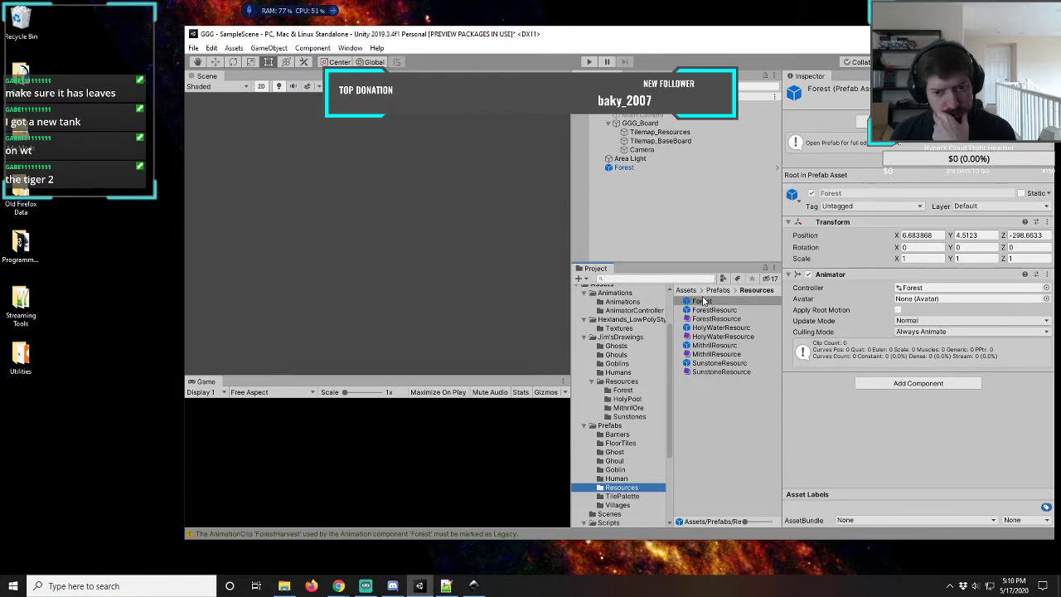
pyautogui.click(623, 168)
pyautogui.rightClick(618, 169)
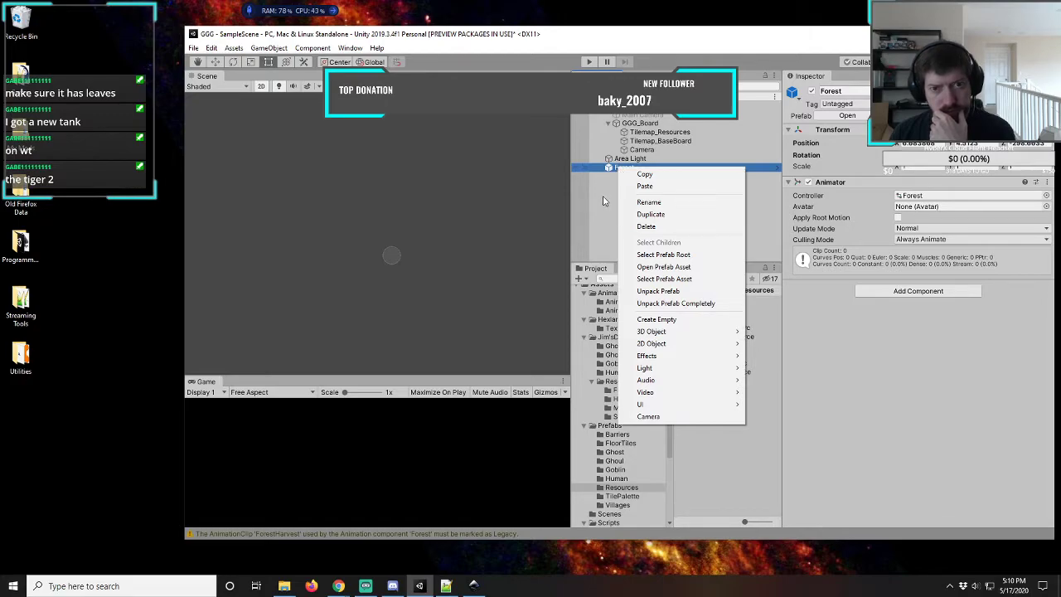
pyautogui.click(603, 202)
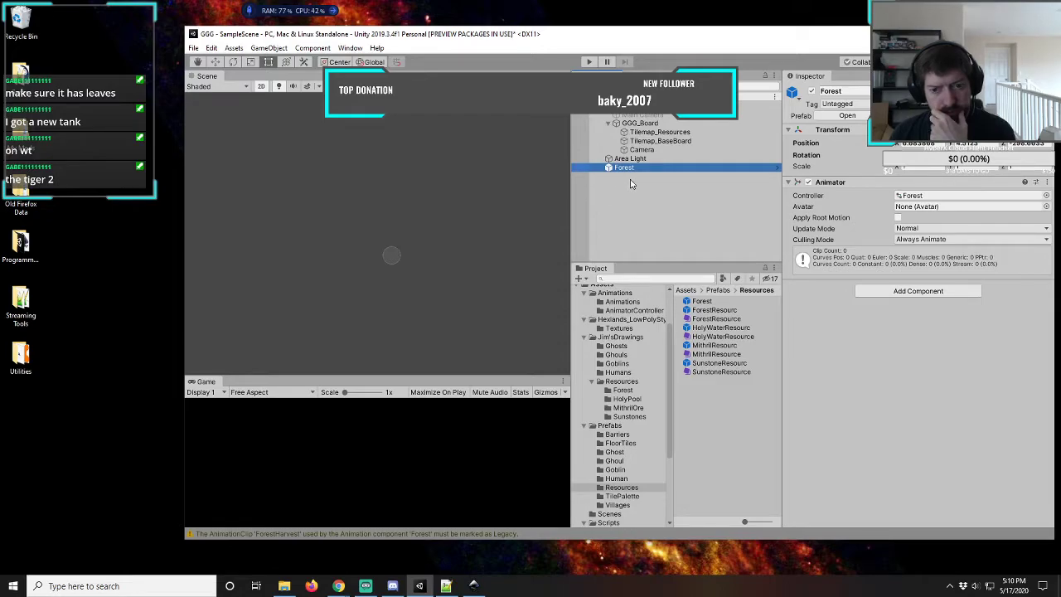
# - Compare the ForestResourc prefab and ForestResource tile with the Forest prefab, and check which animator controllers the Forest prefab can use
pyautogui.click(707, 311)
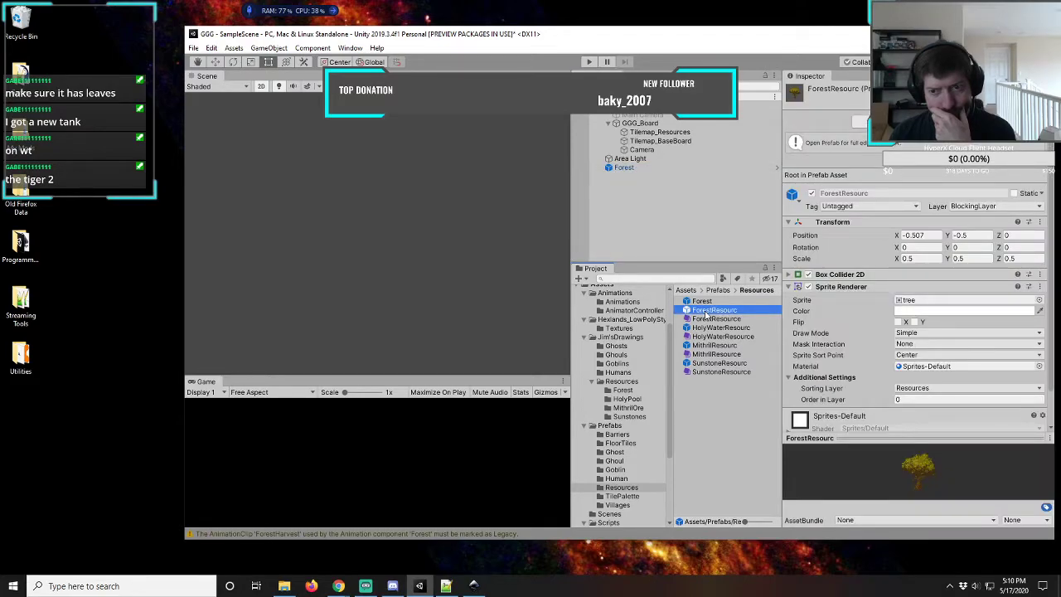
pyautogui.click(709, 320)
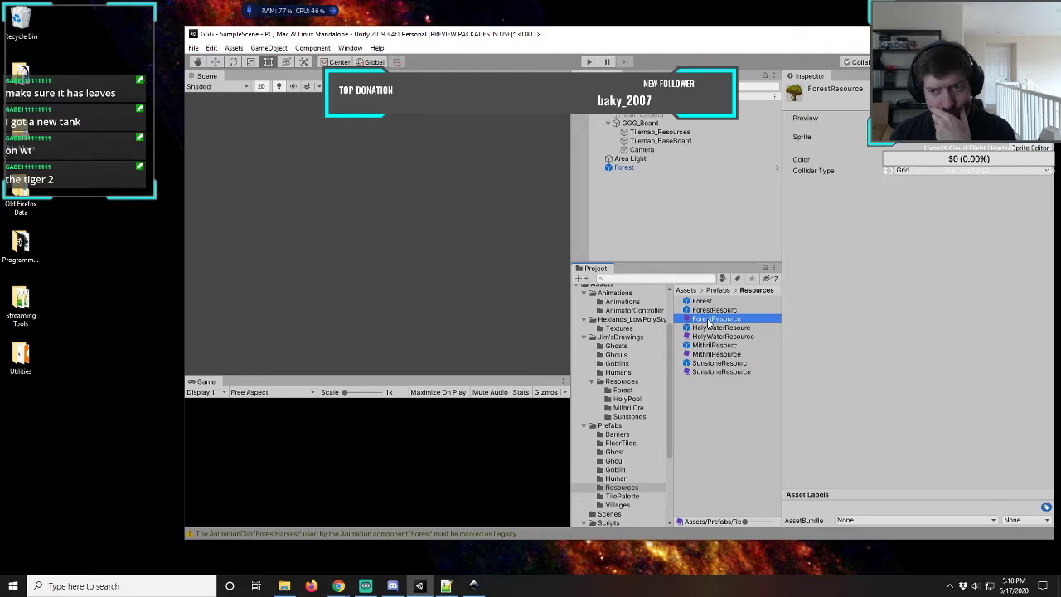
pyautogui.click(709, 312)
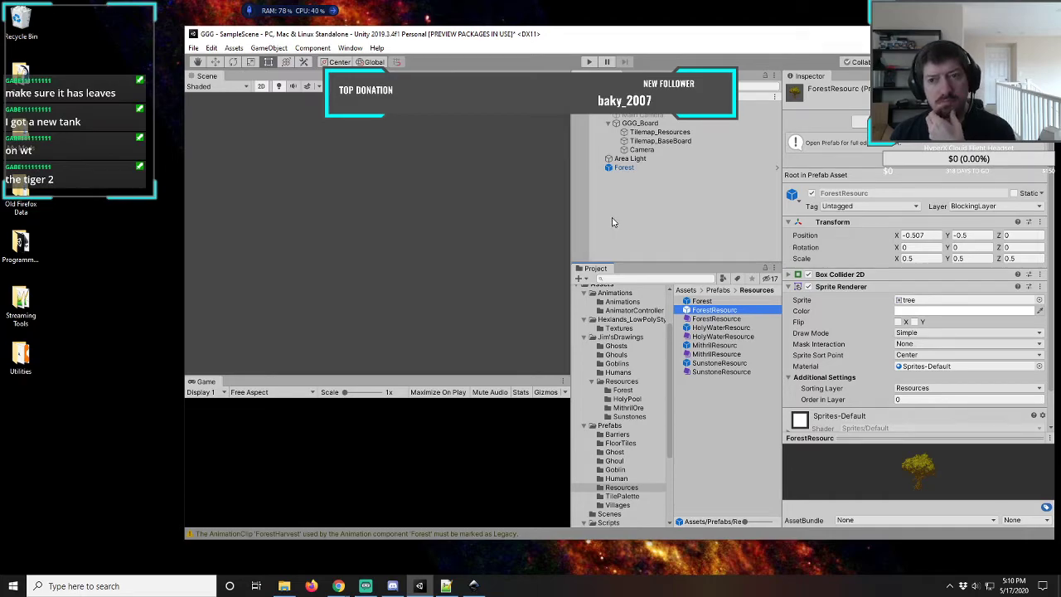
pyautogui.click(704, 302)
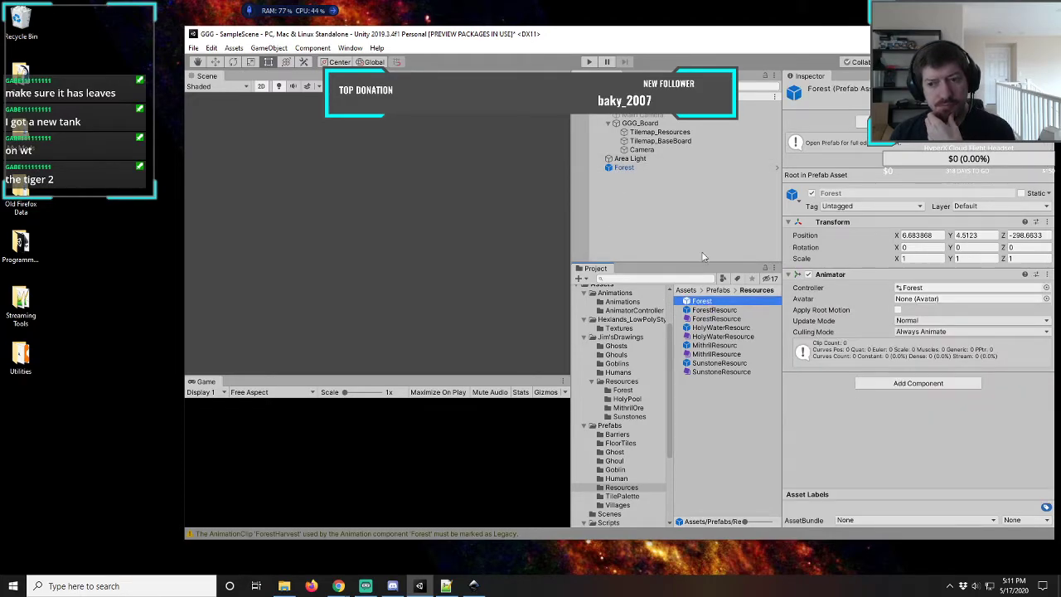
pyautogui.click(1046, 288)
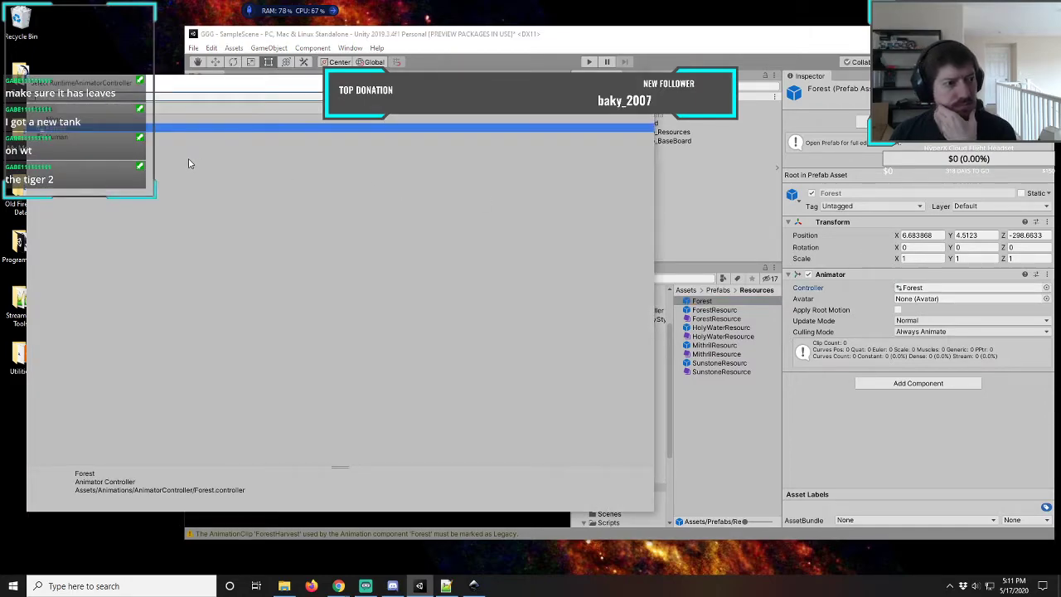
pyautogui.press('Escape')
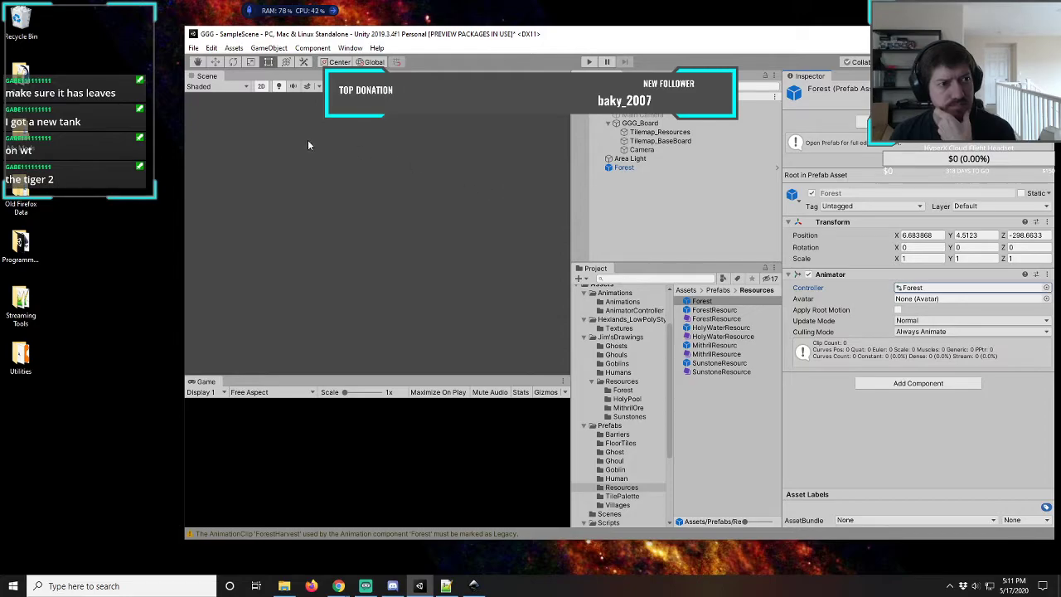
# - Line up the Entry and ForestHarvest states in the Forest animator controller and check which behaviours can be added to ForestHarvest
pyautogui.click(626, 311)
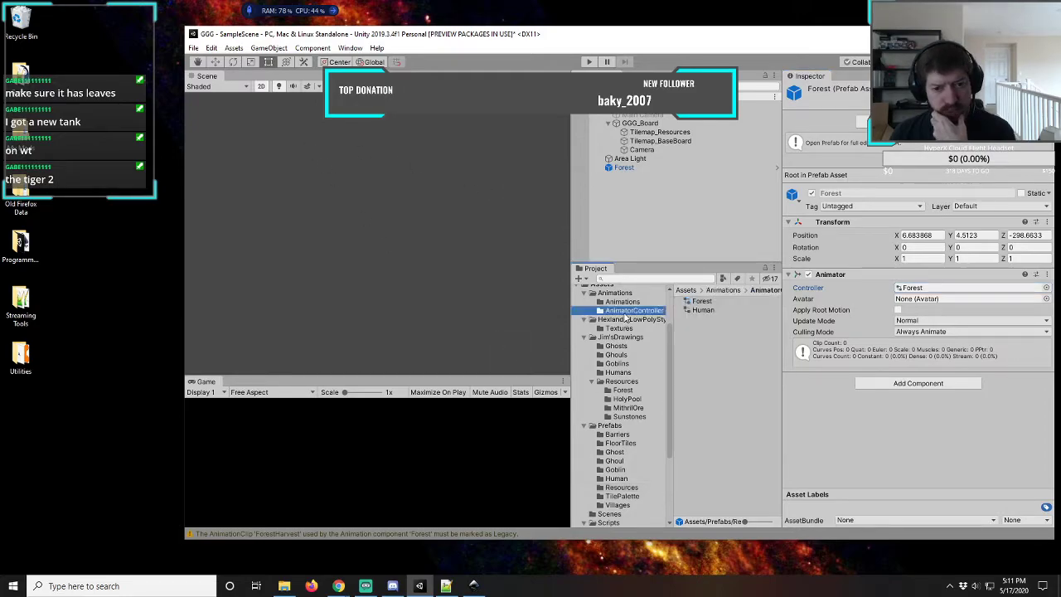
pyautogui.doubleClick(701, 302)
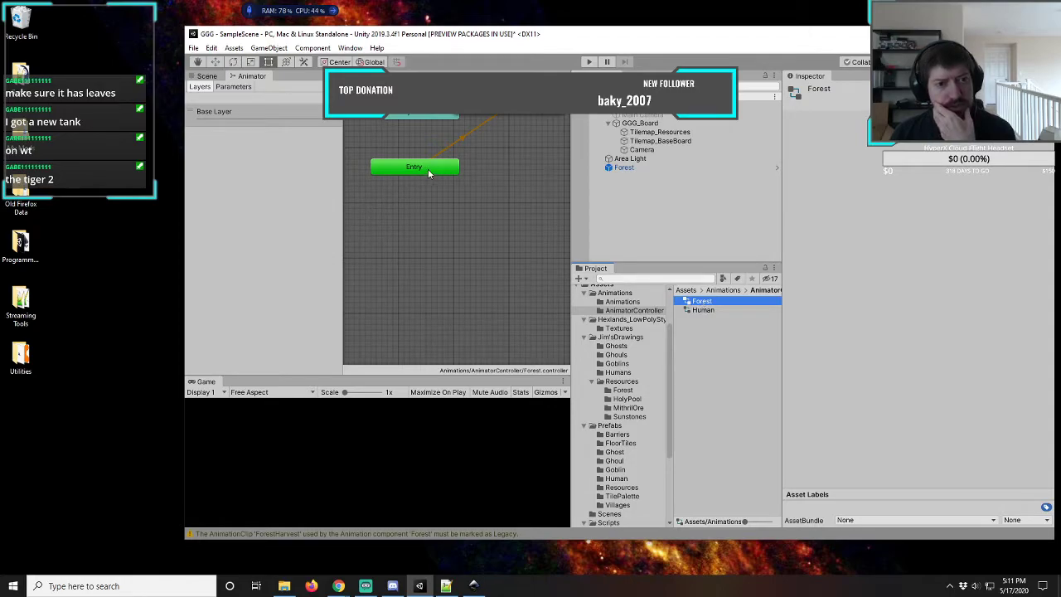
pyautogui.moveTo(428, 172); pyautogui.dragTo(407, 192)
pyautogui.moveTo(510, 116); pyautogui.dragTo(510, 192)
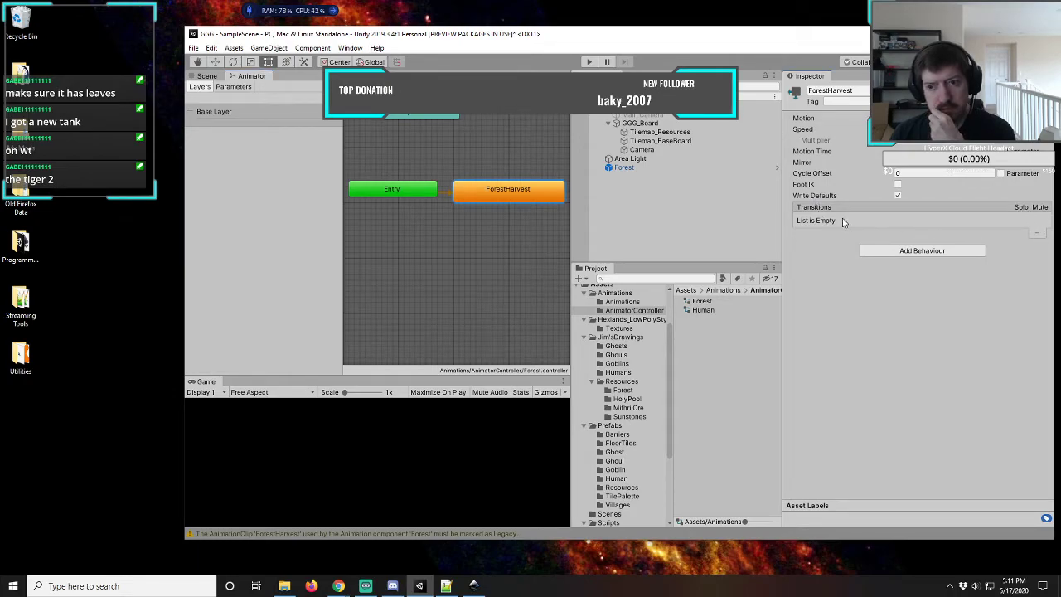
pyautogui.click(912, 252)
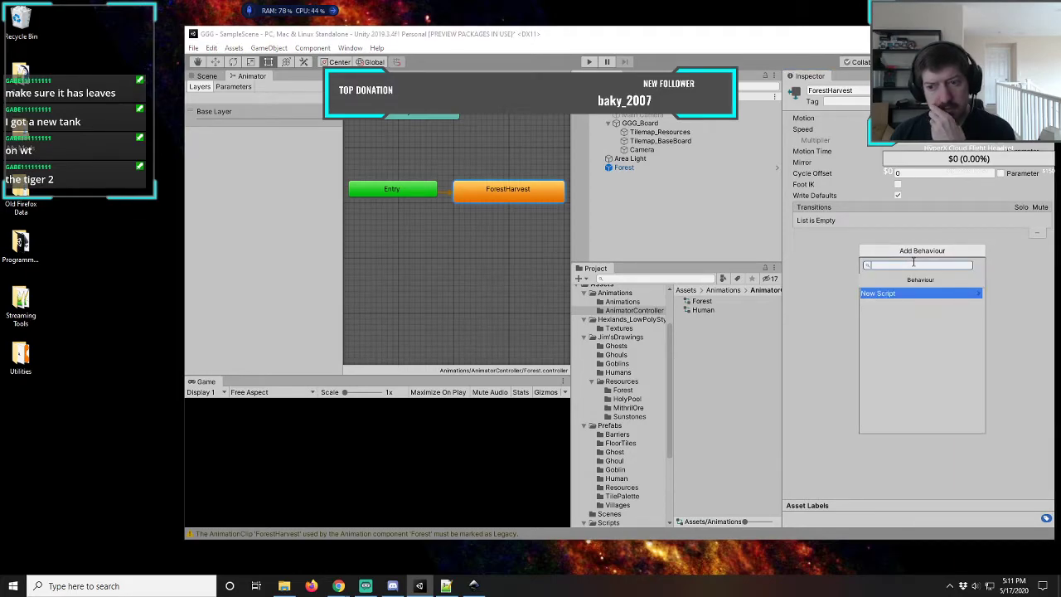
pyautogui.click(903, 220)
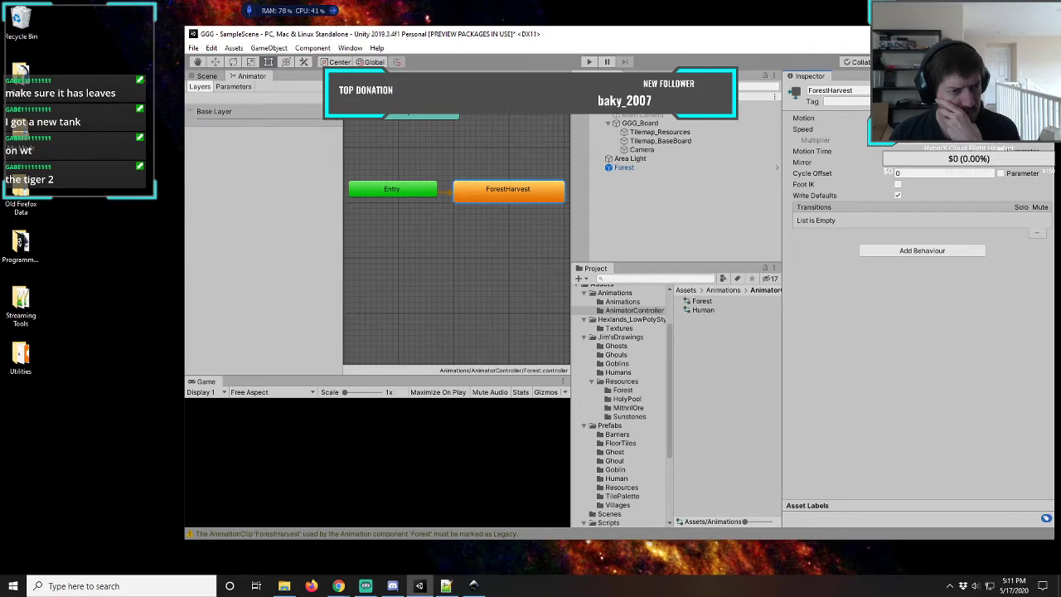
pyautogui.click(334, 118)
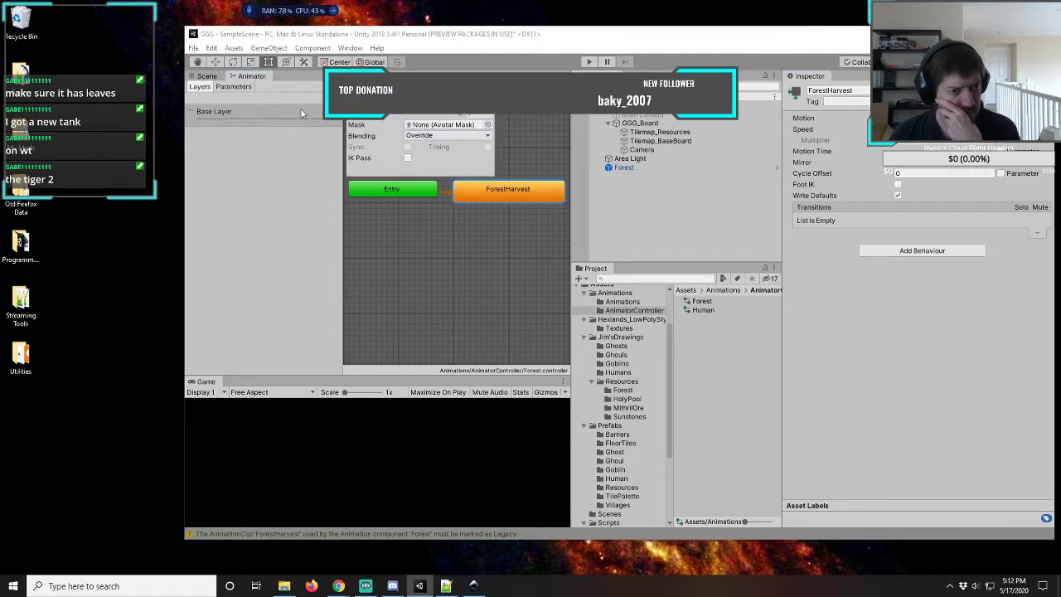
pyautogui.click(301, 111)
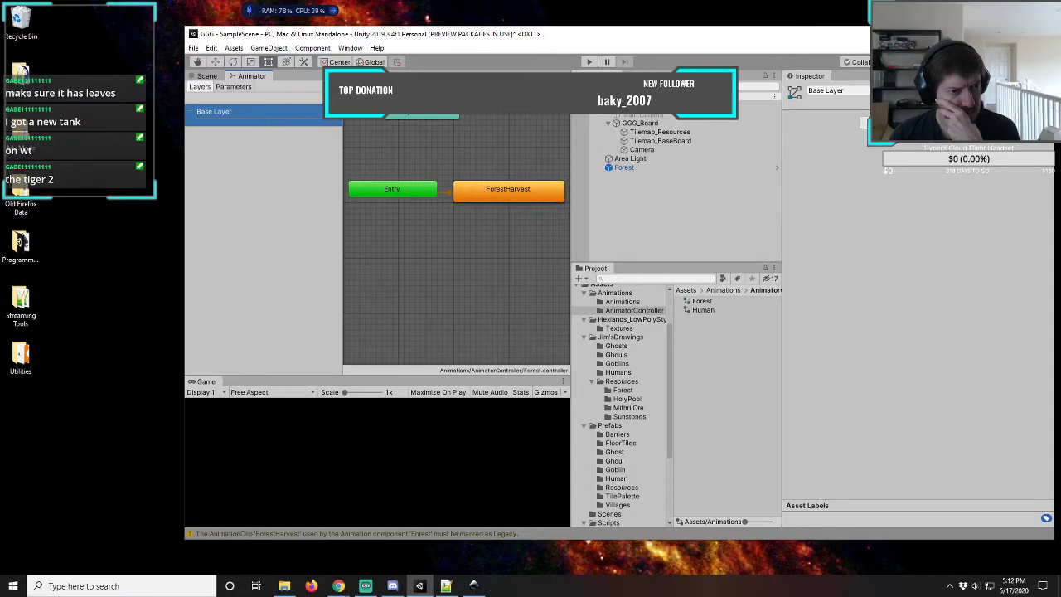
pyautogui.click(335, 99)
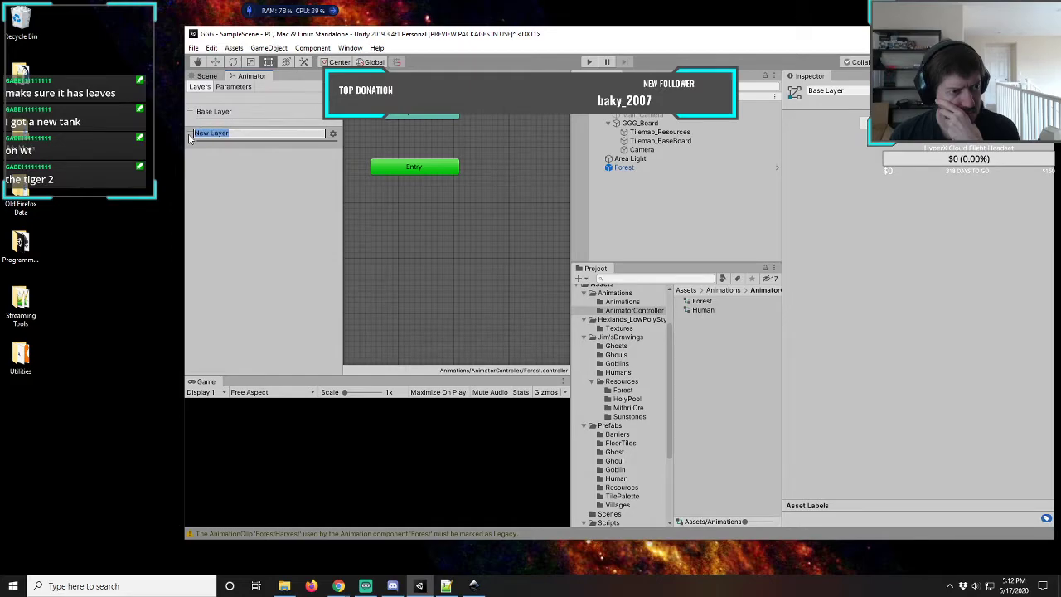
pyautogui.click(335, 137)
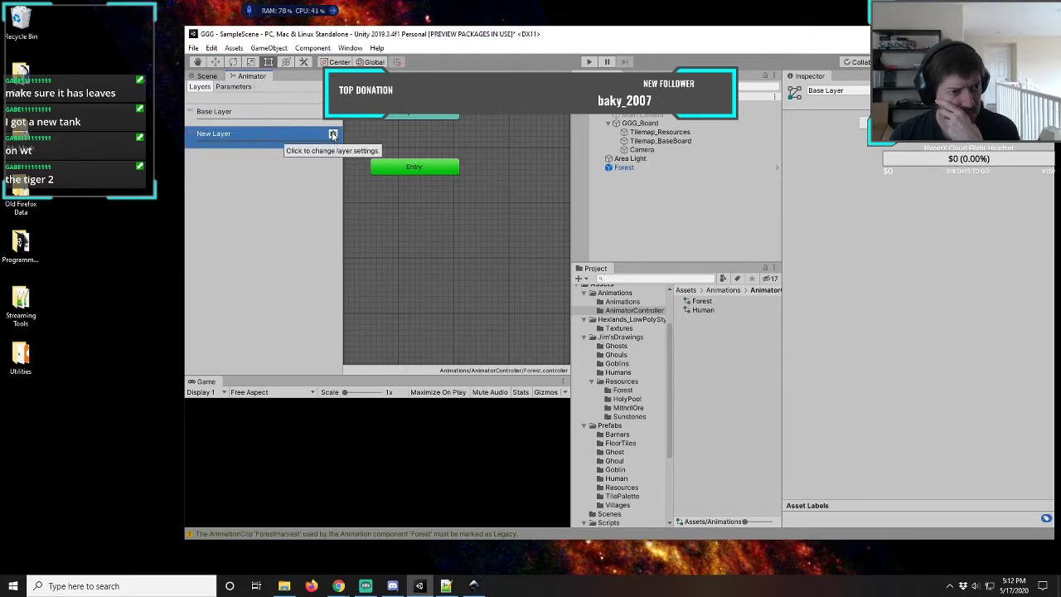
pyautogui.click(333, 134)
pyautogui.click(274, 142)
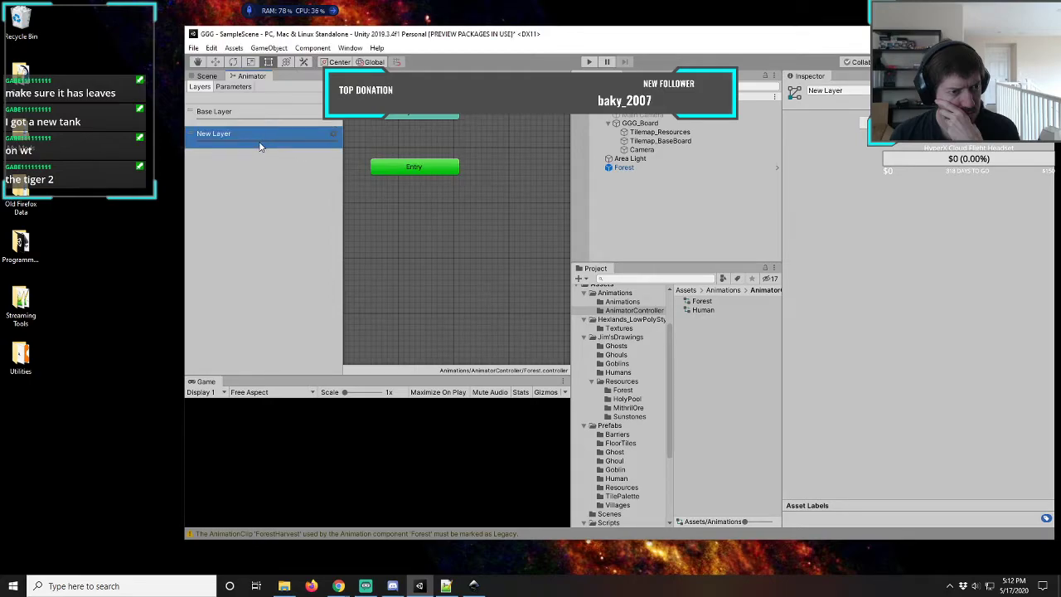
pyautogui.doubleClick(194, 138)
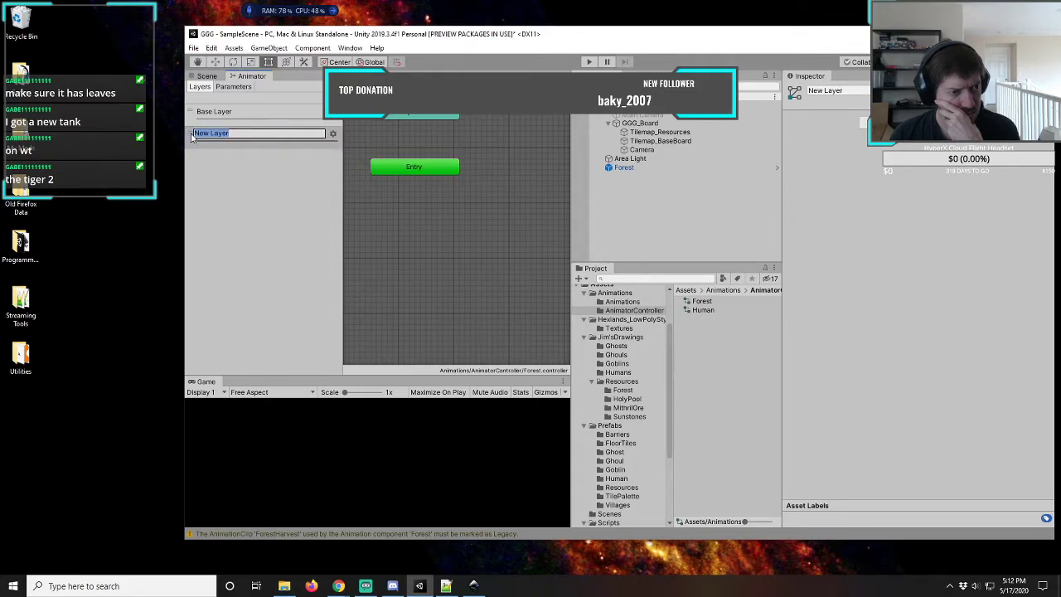
pyautogui.press('Return')
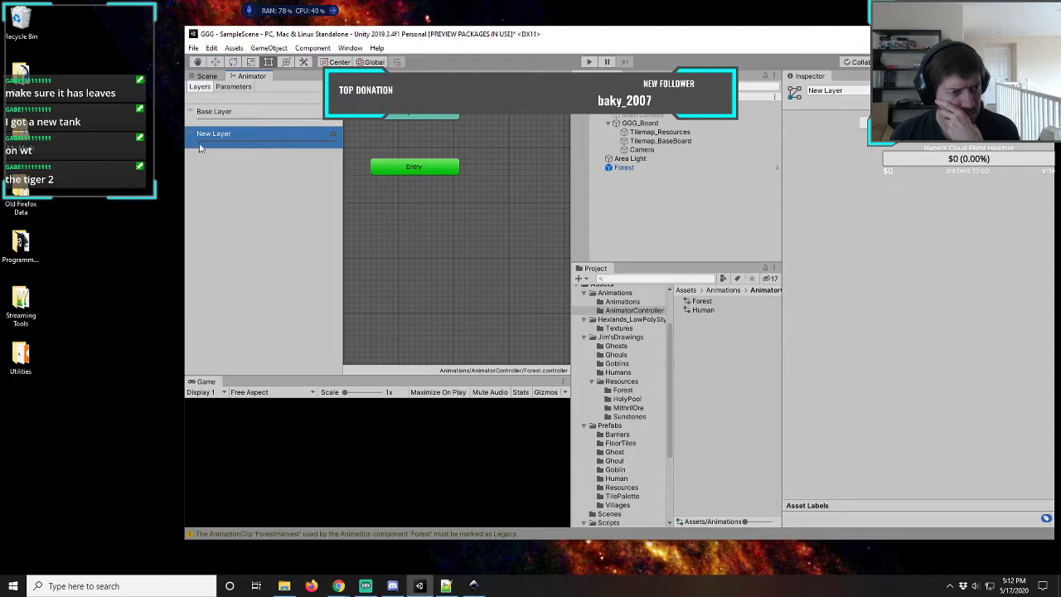
pyautogui.press('Delete')
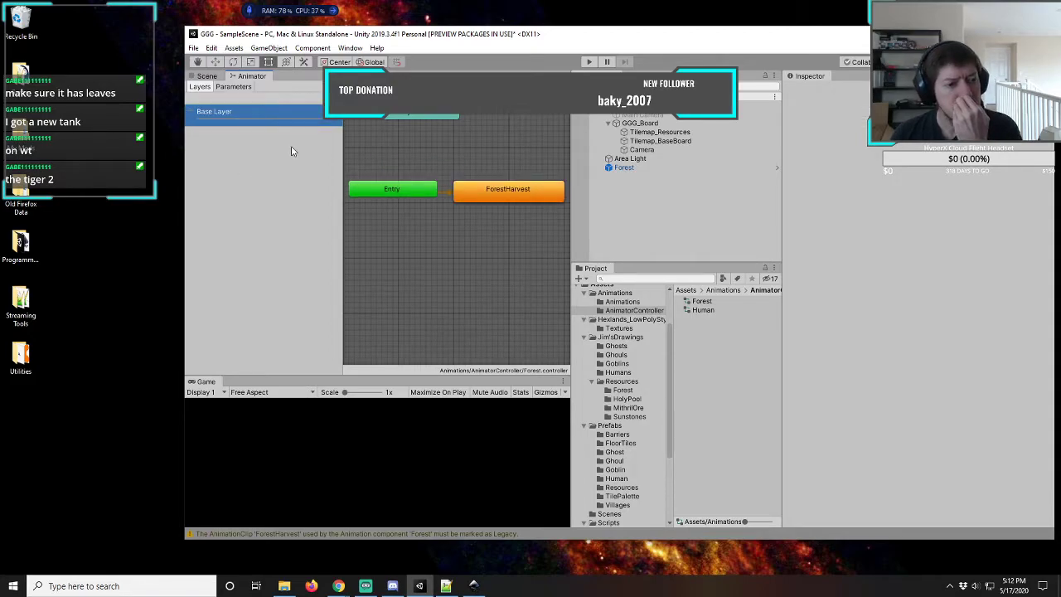
# - Create an empty state in the Forest animator's Base Layer and place it just below the ForestHarvest state
pyautogui.rightClick(464, 155)
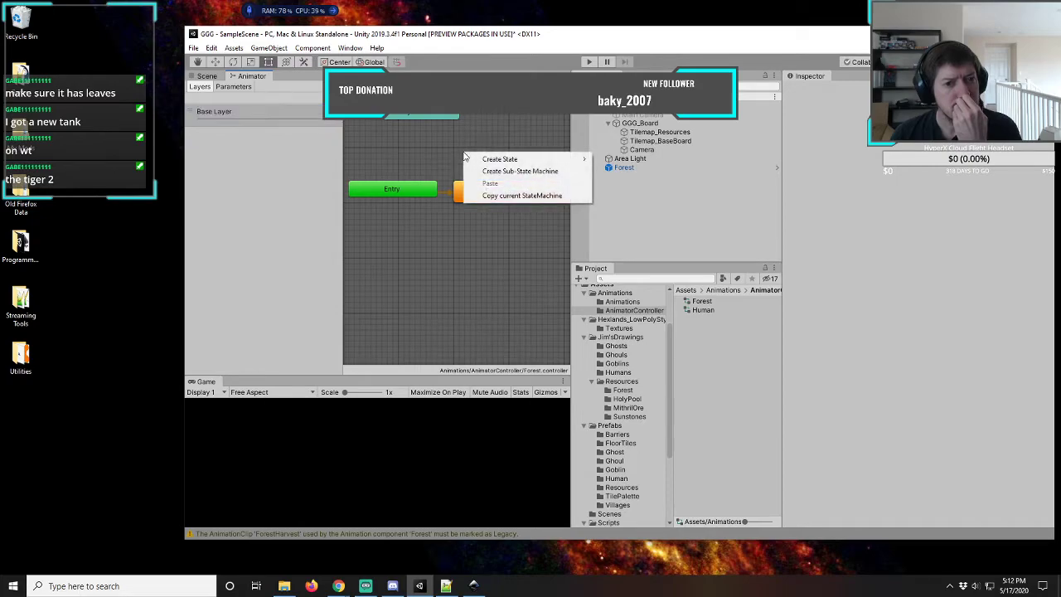
pyautogui.moveTo(494, 161)
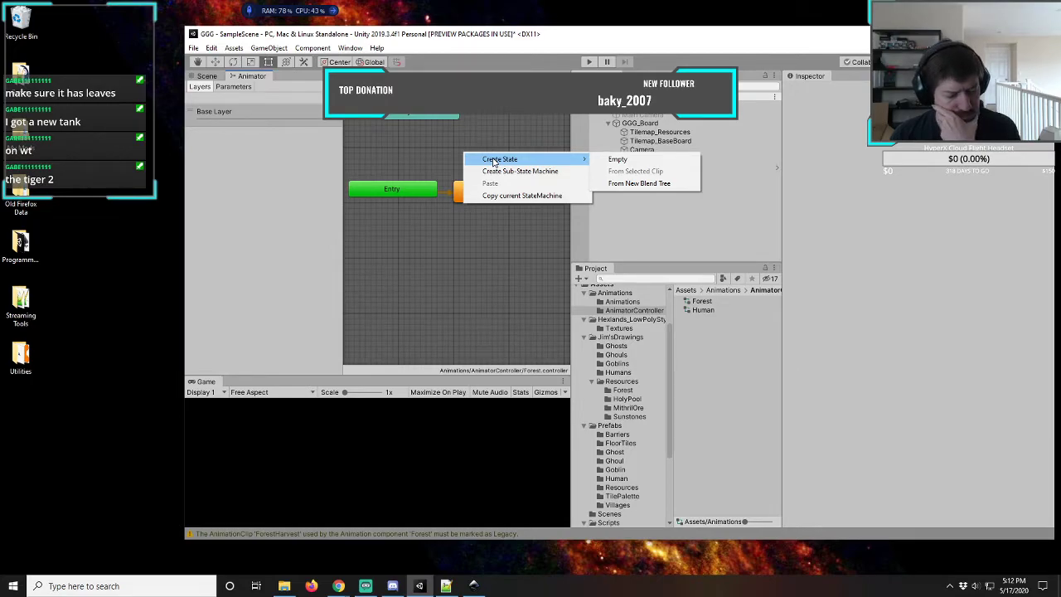
pyautogui.click(628, 161)
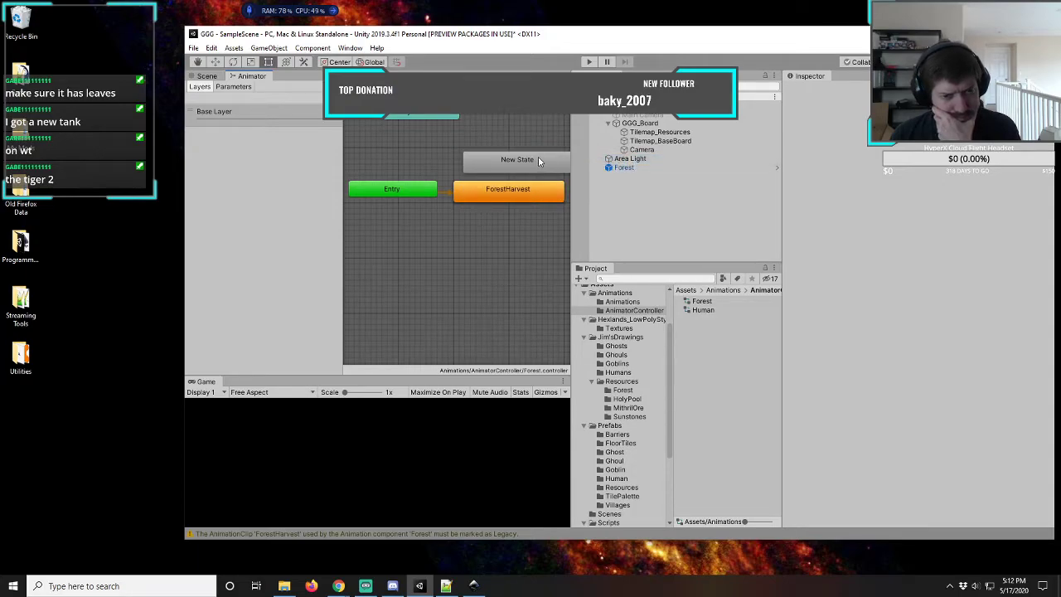
pyautogui.moveTo(538, 160); pyautogui.dragTo(524, 228)
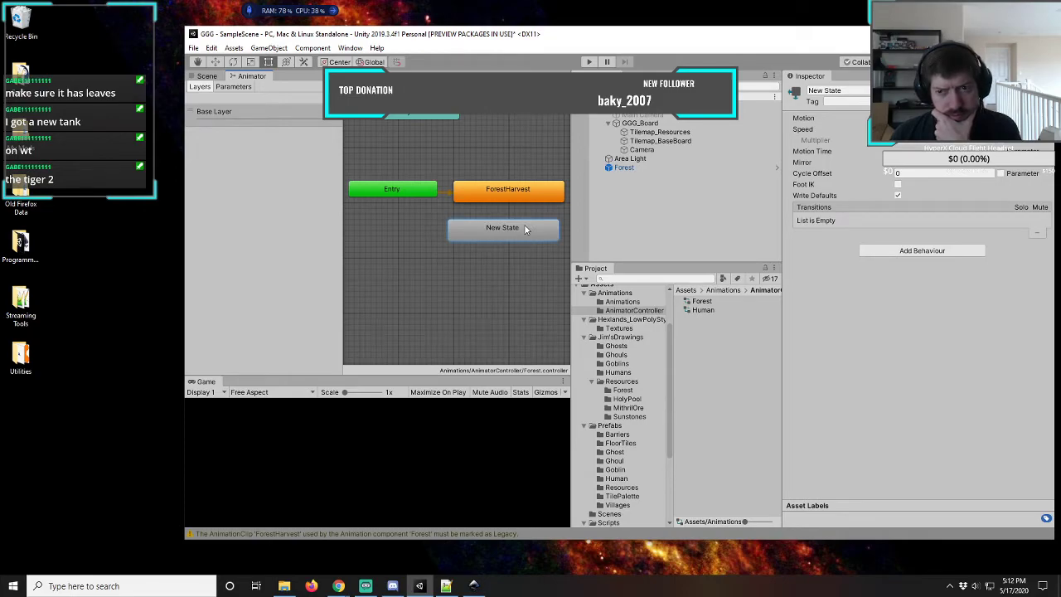
# - Assign the ForestHarvest animation clip as the motion of the ForestHarvest state
pyautogui.click(524, 189)
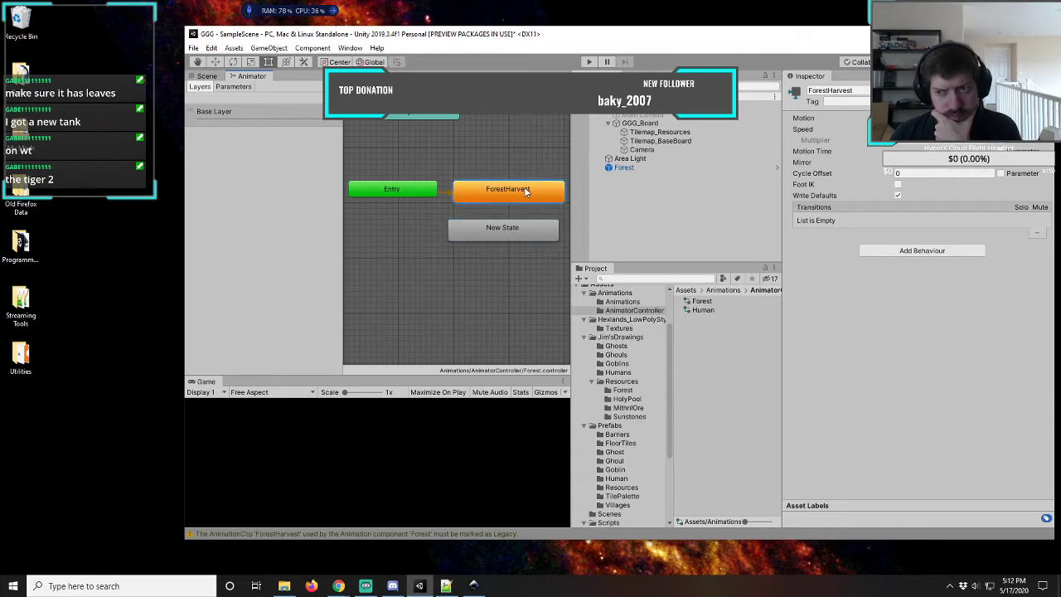
pyautogui.click(1046, 118)
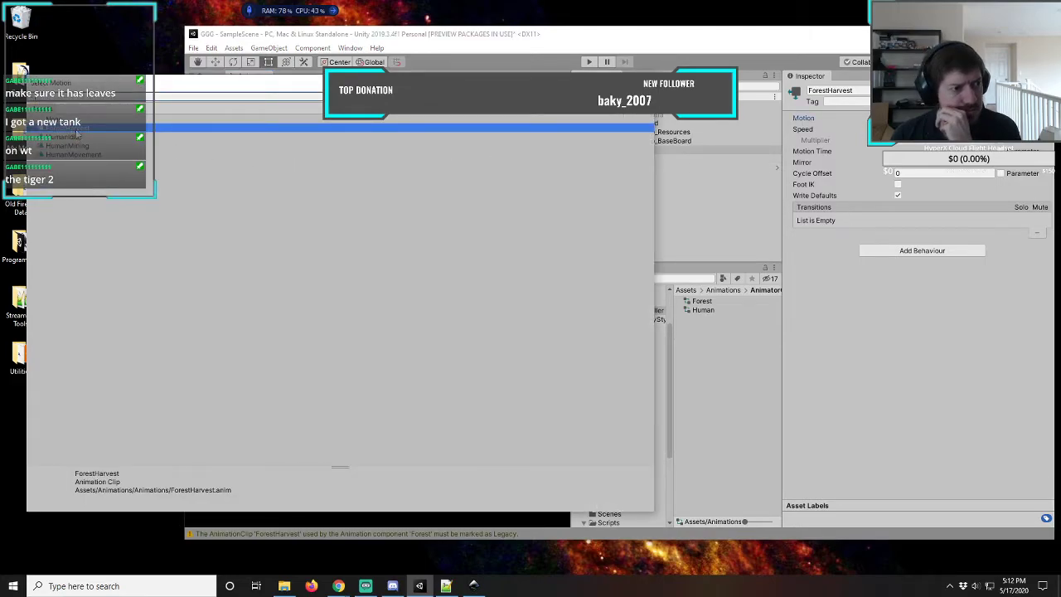
pyautogui.doubleClick(77, 131)
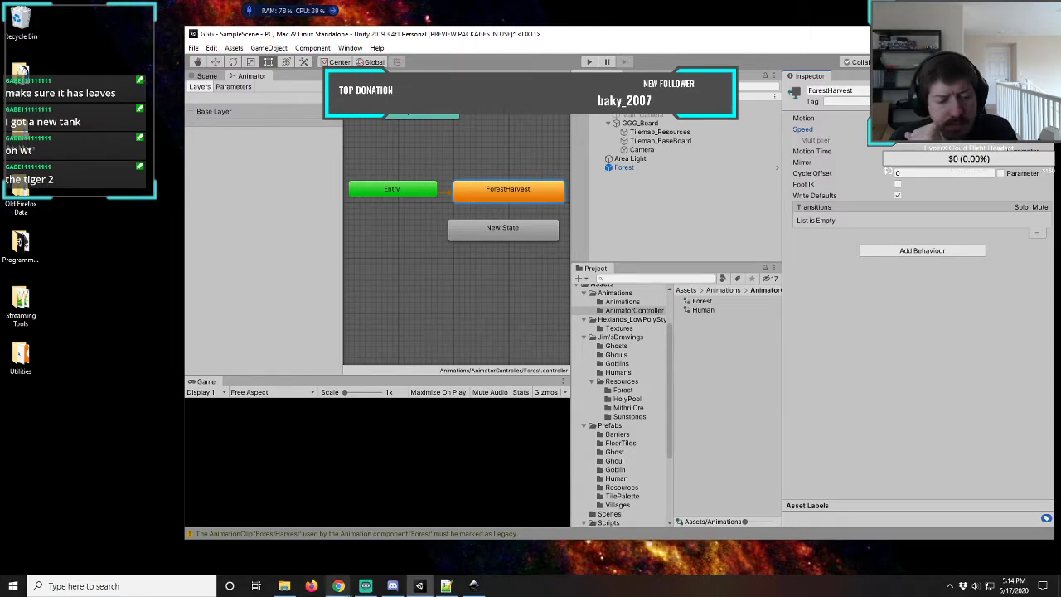
# - Switch to Chrome and search Google in a new tab for "unity animation trigger delay"
pyautogui.moveTo(339, 586)
pyautogui.click(376, 539)
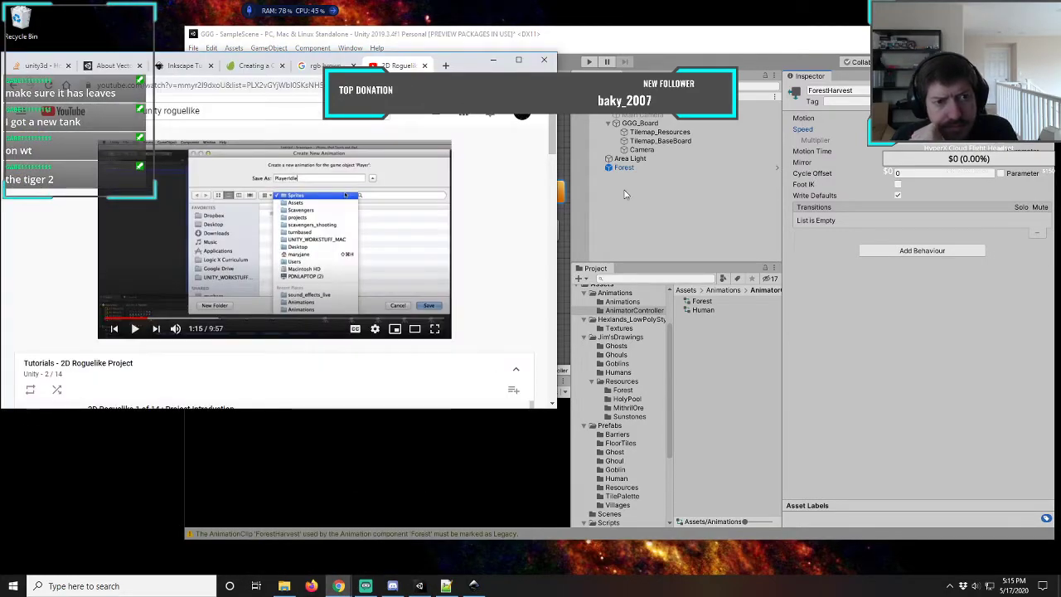
pyautogui.click(445, 66)
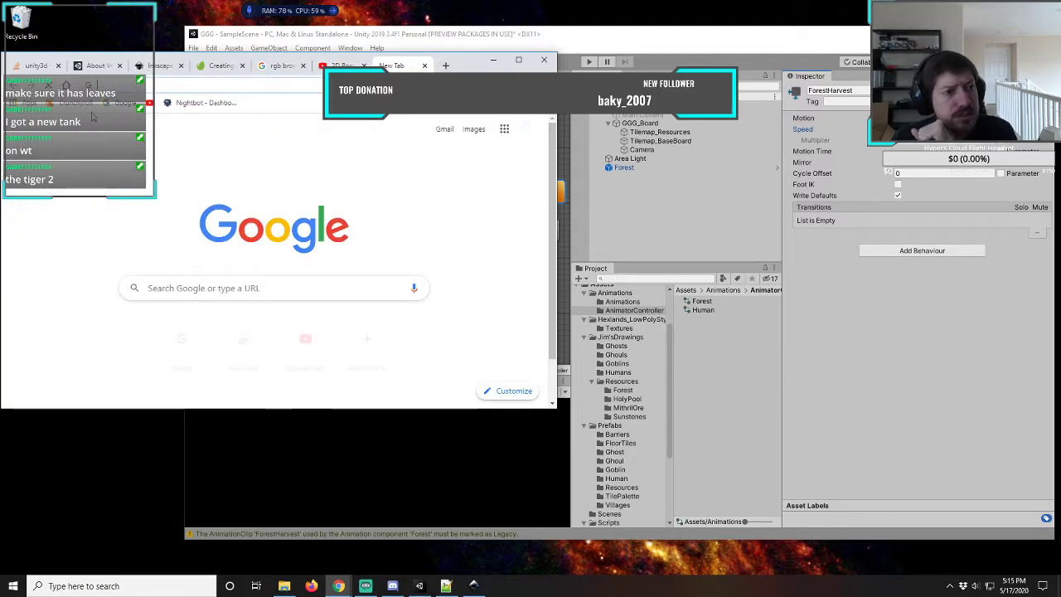
pyautogui.click(129, 103)
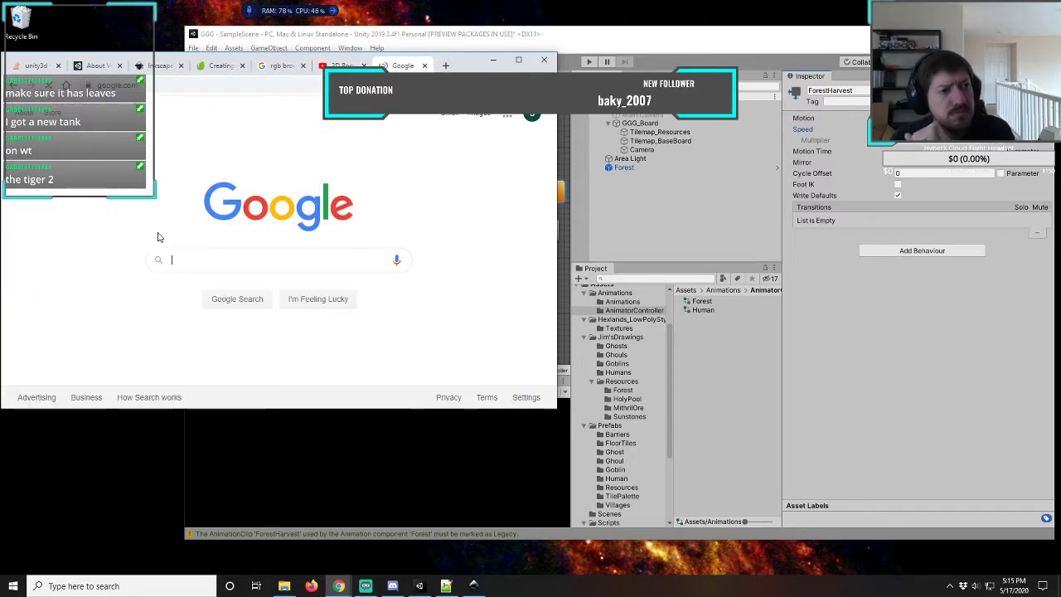
pyautogui.write('u')
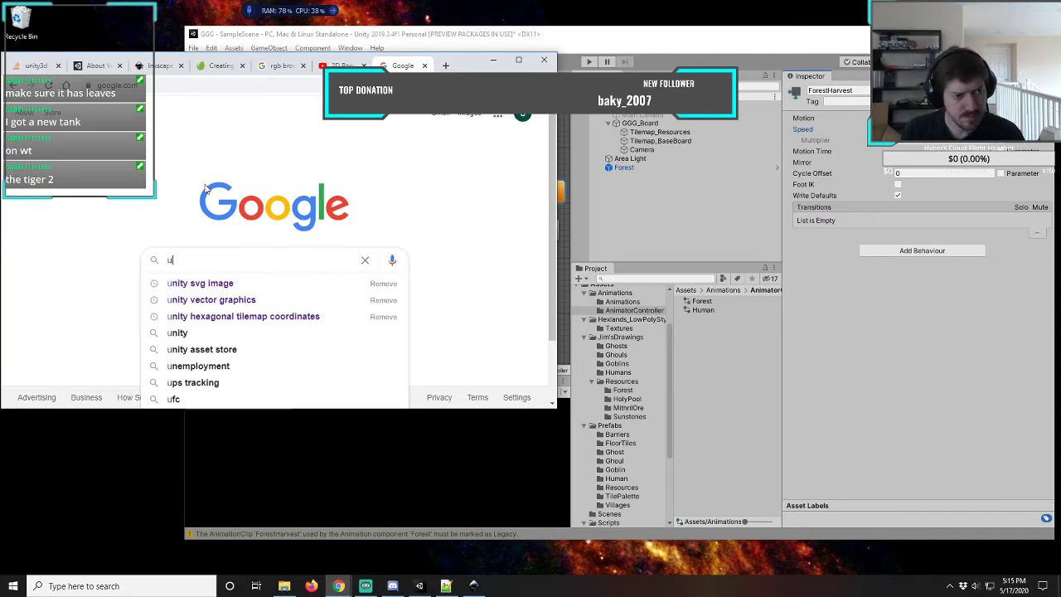
pyautogui.write('nity ')
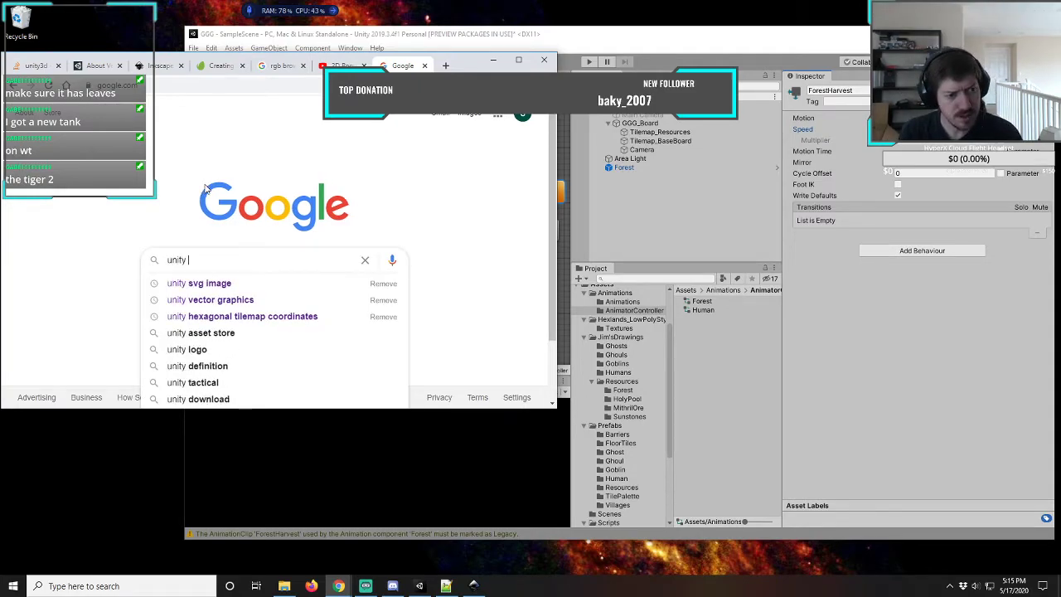
pyautogui.write('animation')
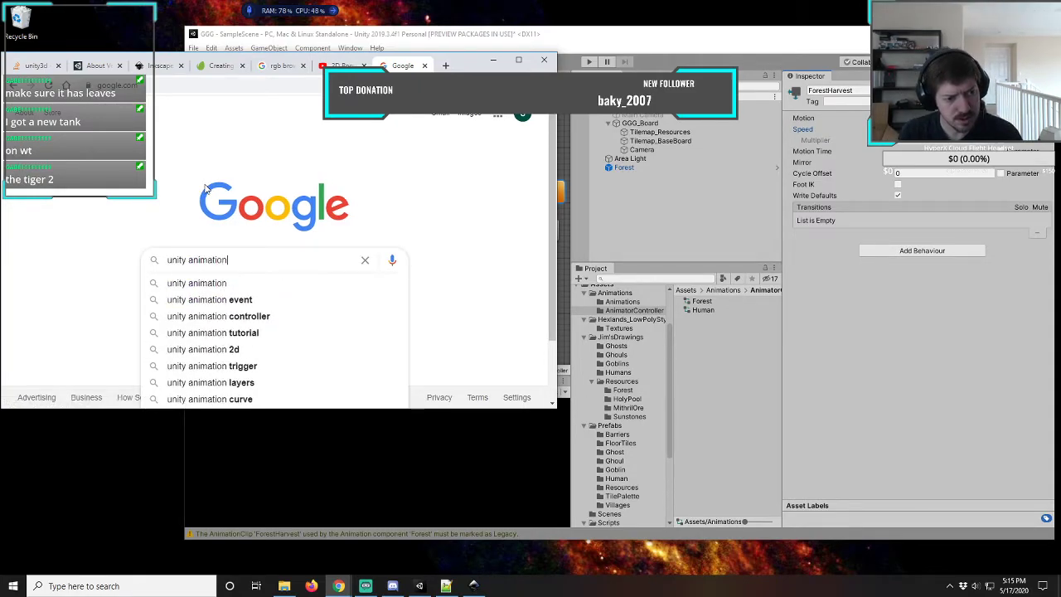
pyautogui.write(' tri')
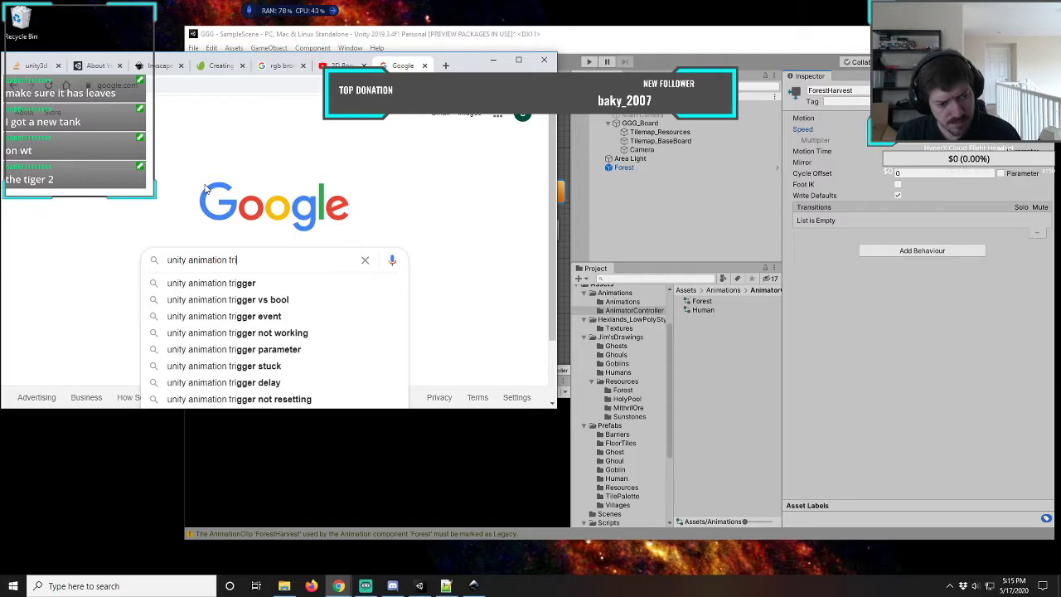
pyautogui.press('Down')
pyautogui.press('Down')
pyautogui.press('Down')
pyautogui.press('Down')
pyautogui.press('Down')
pyautogui.press('Down')
pyautogui.press('Down')
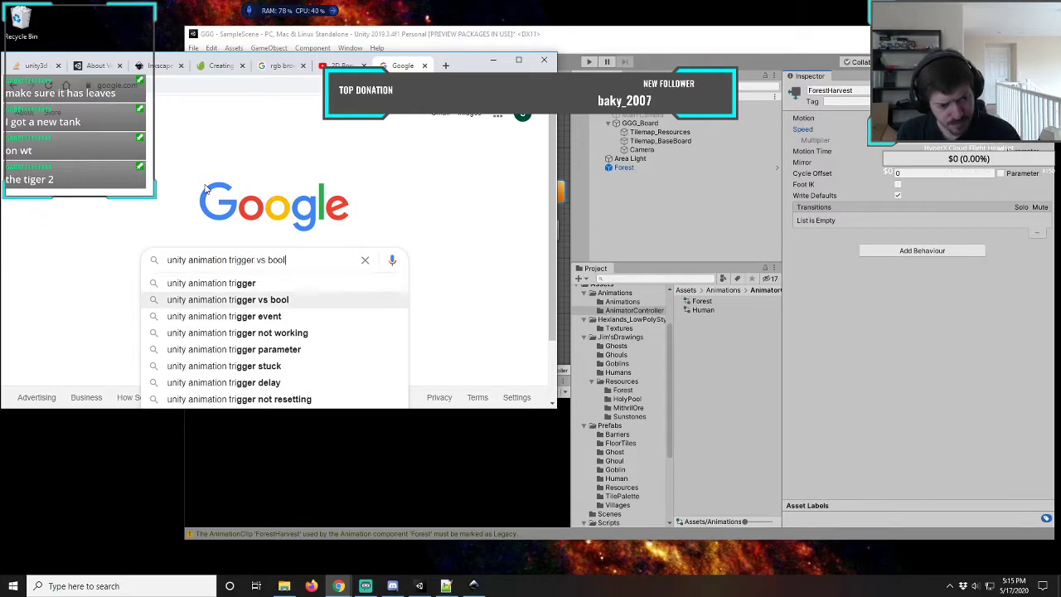
pyautogui.press('Return')
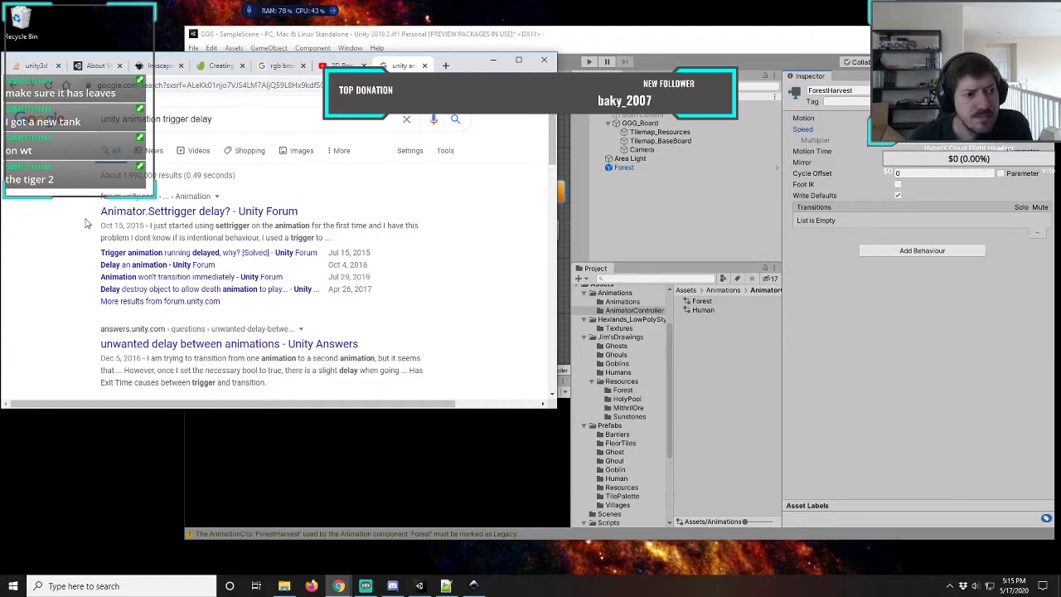
# - Open the "Animator.Settrigger delay?" Unity Forum thread in its own tab, read the question, and close it
pyautogui.rightClick(116, 213)
pyautogui.click(150, 222)
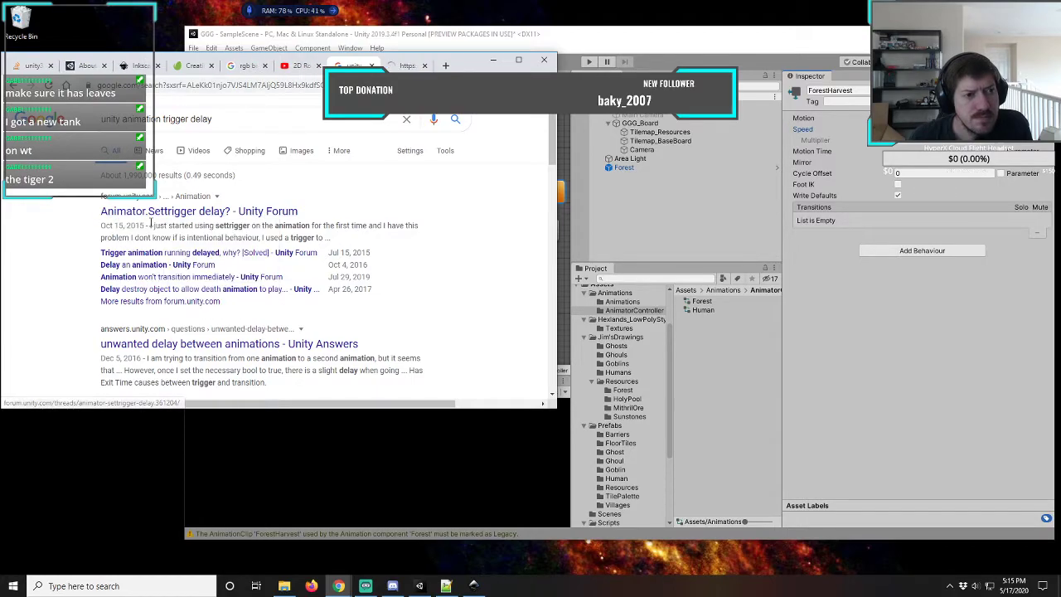
pyautogui.click(404, 66)
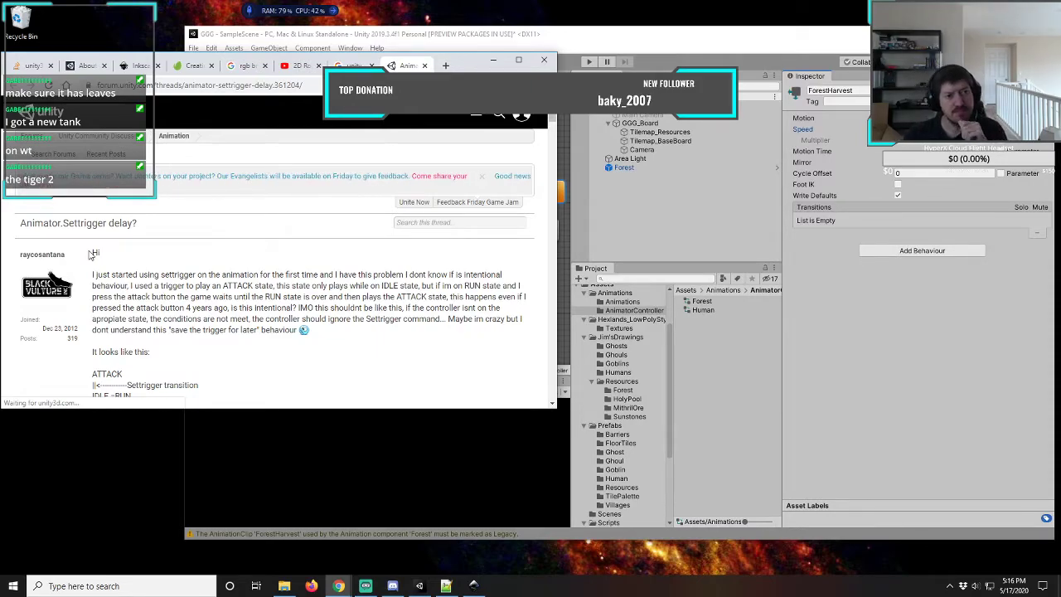
pyautogui.click(424, 66)
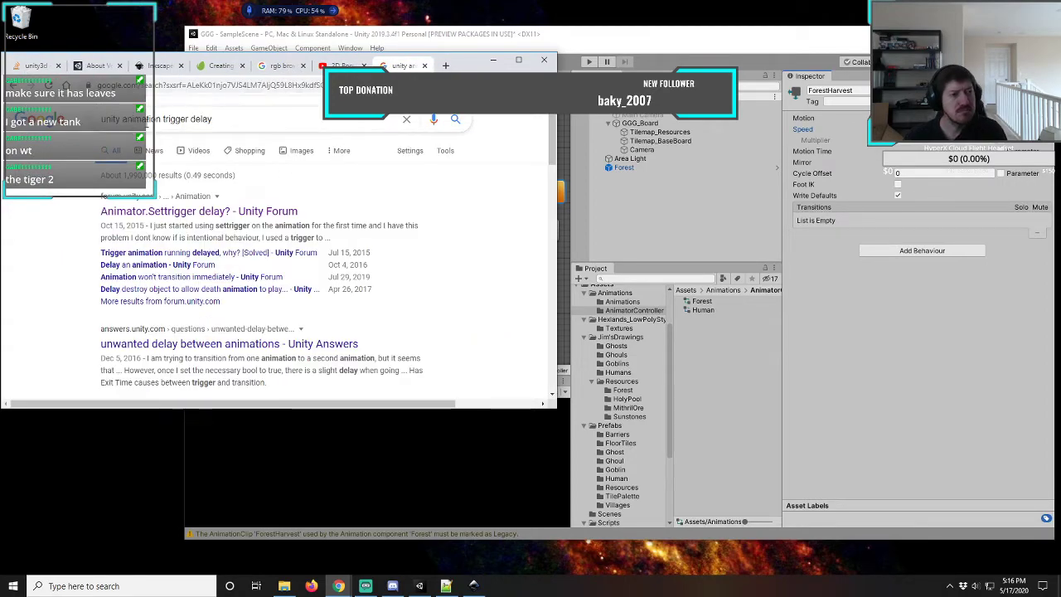
# - Search Google for "unity animation delay animation per trigger" and open the "animation delay or wait" Unity Answers result in a new tab
pyautogui.moveTo(161, 118); pyautogui.dragTo(214, 120)
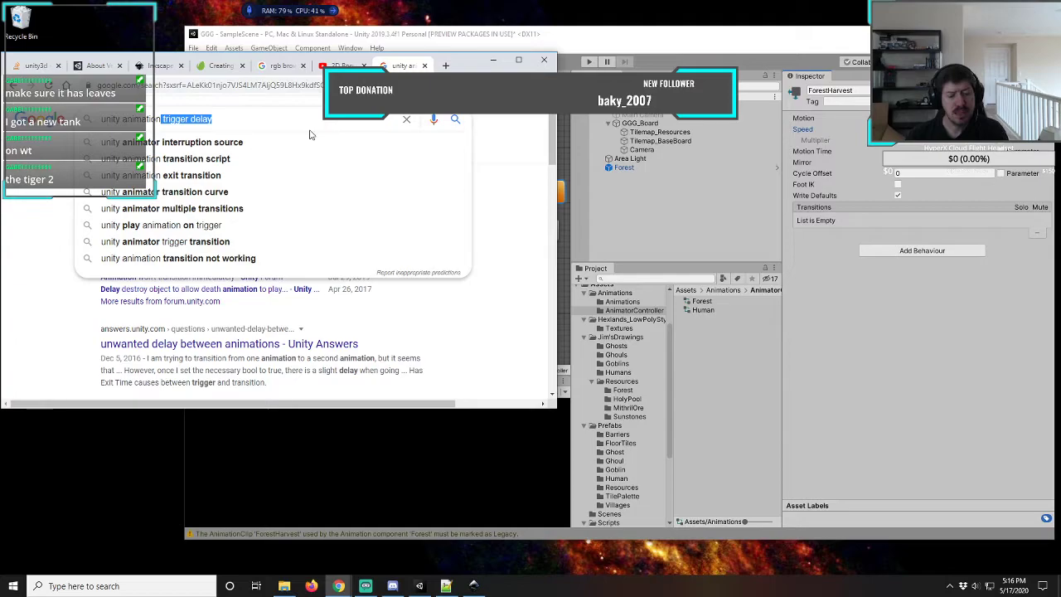
pyautogui.press('BackSpace')
pyautogui.write('del')
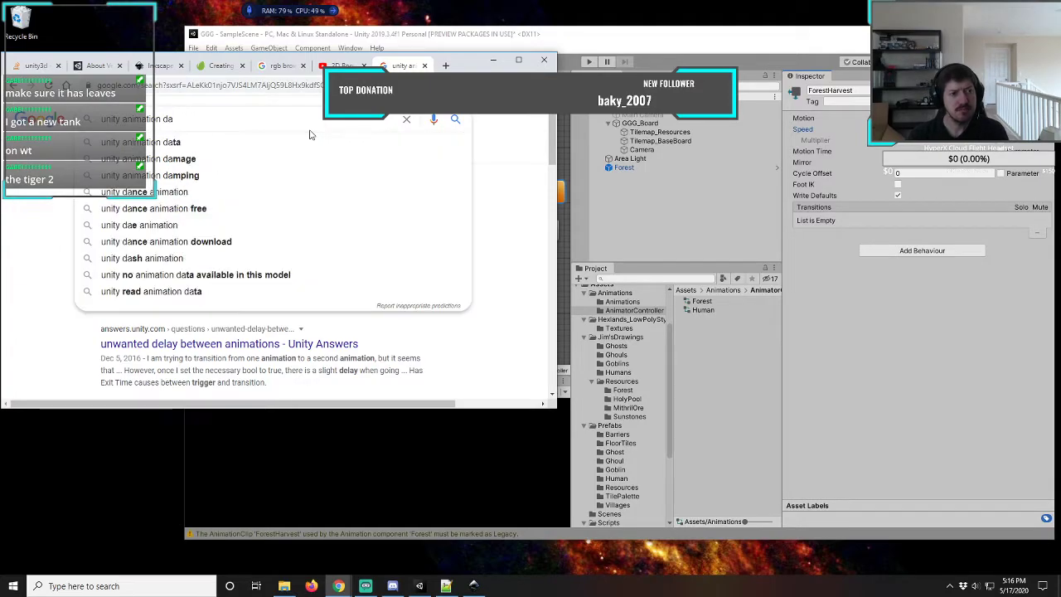
pyautogui.write('ay')
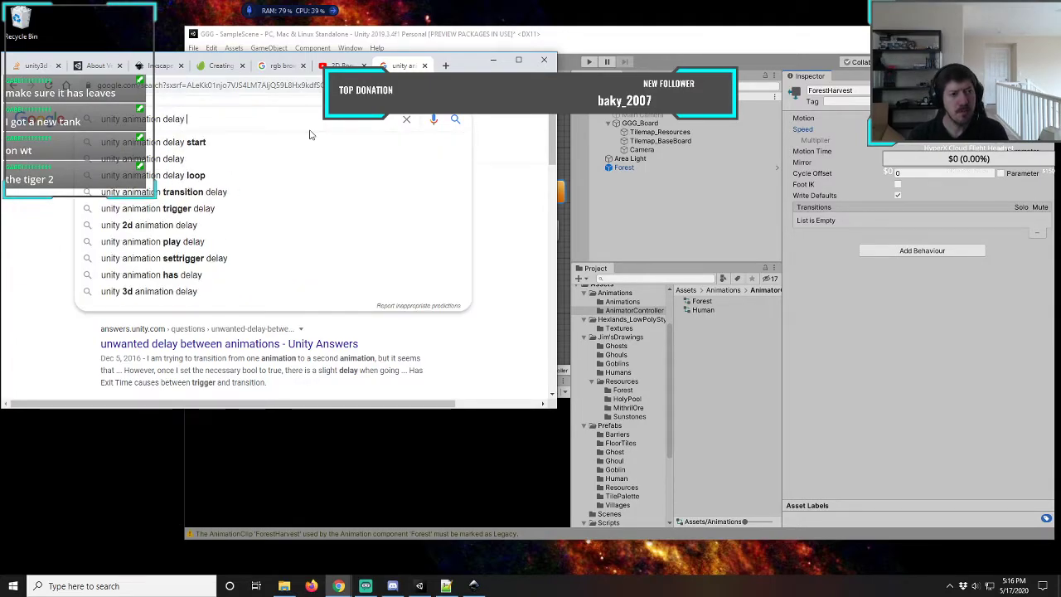
pyautogui.write(' animat')
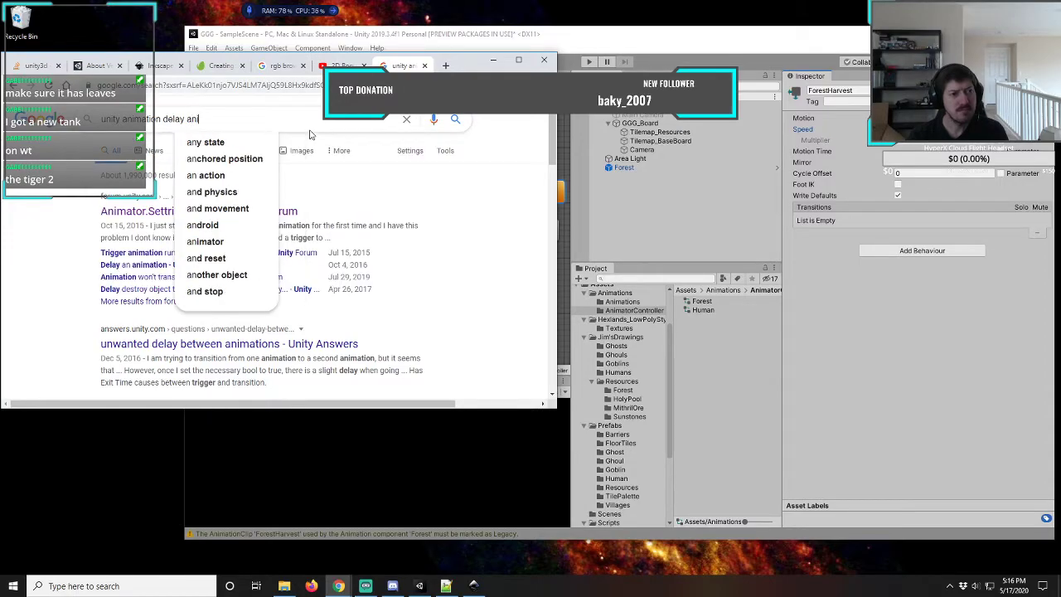
pyautogui.write('ion p')
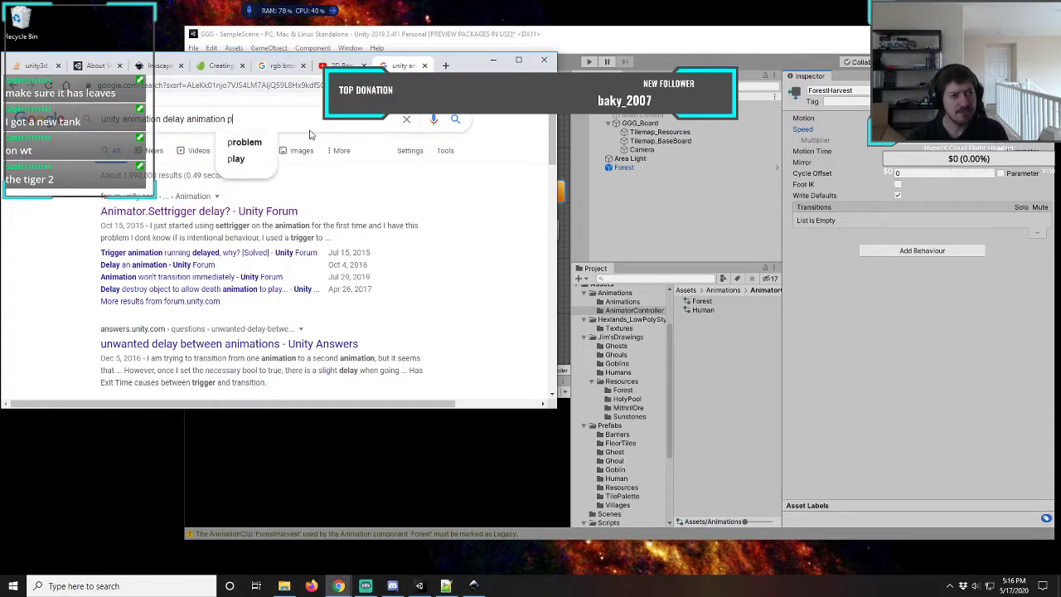
pyautogui.write('er trigger')
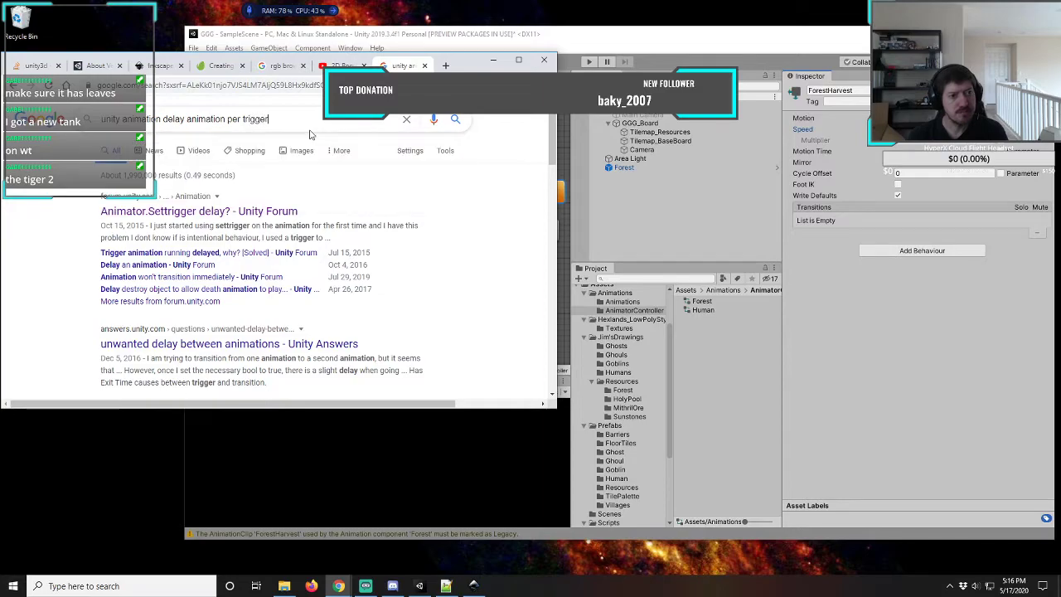
pyautogui.press('Return')
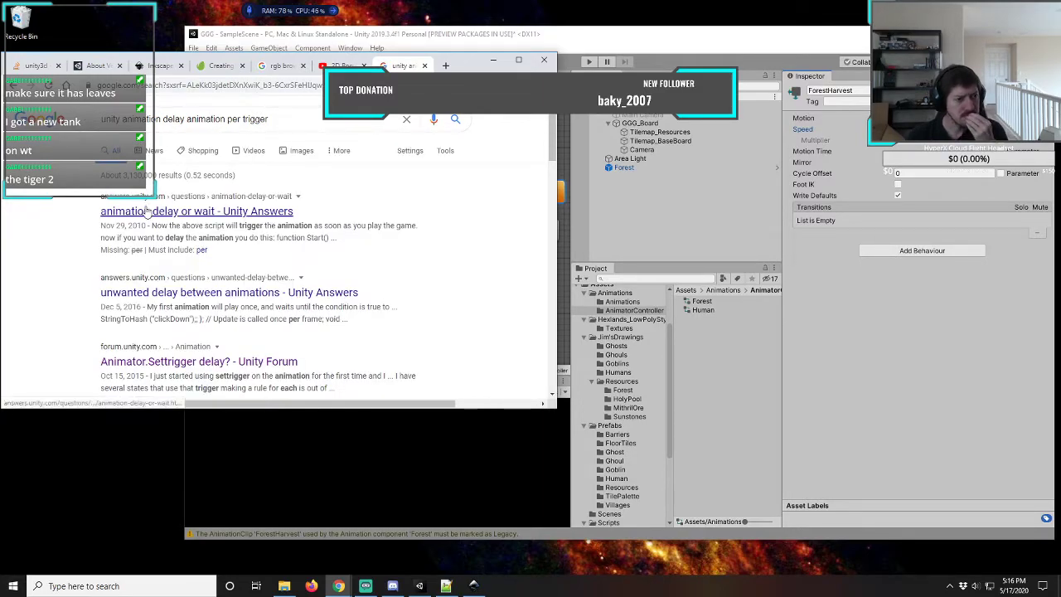
pyautogui.rightClick(151, 214)
pyautogui.click(189, 219)
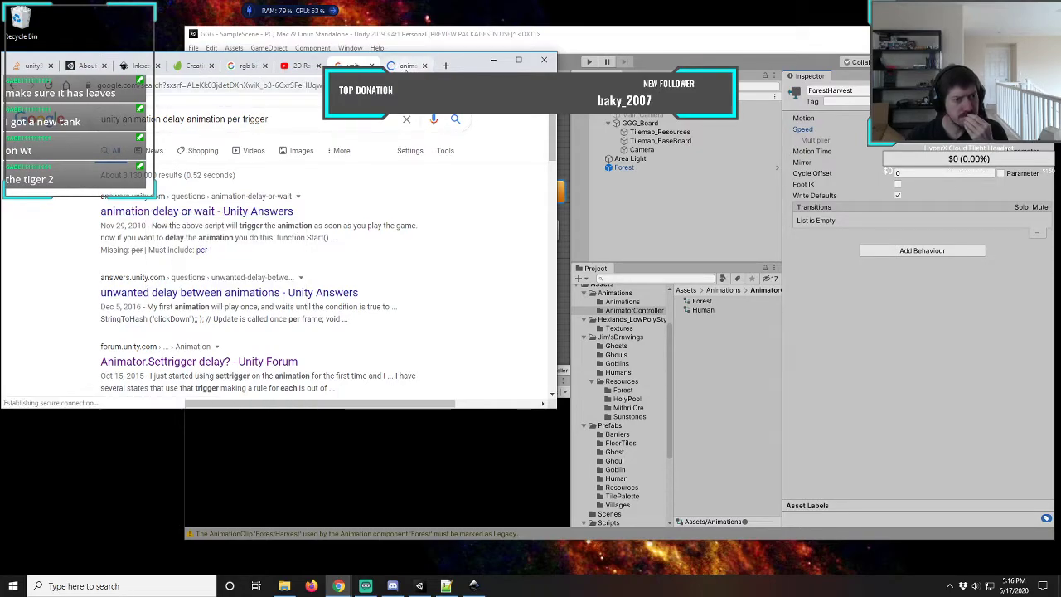
# - Read the question, answers and comments in the "animation delay or wait" Unity Answers thread, and close its tab
pyautogui.click(408, 65)
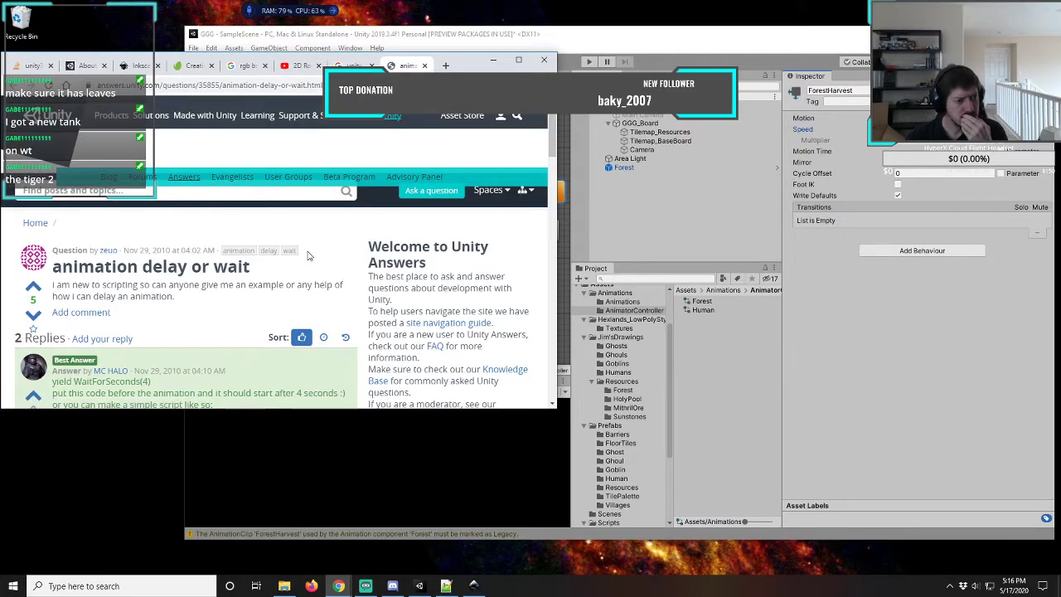
pyautogui.scroll(-2, 306, 255)
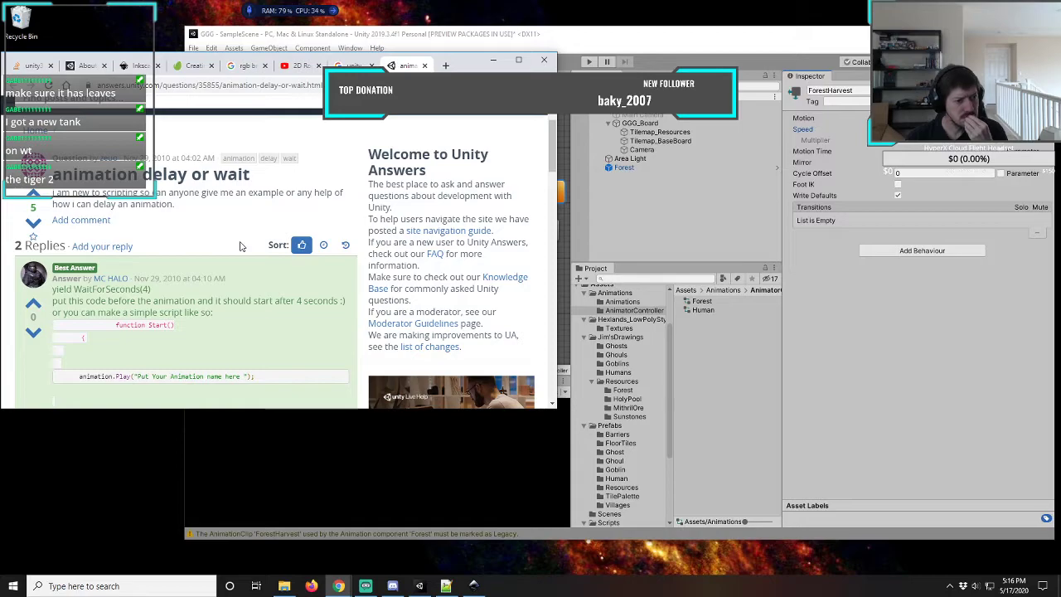
pyautogui.scroll(-2, 240, 246)
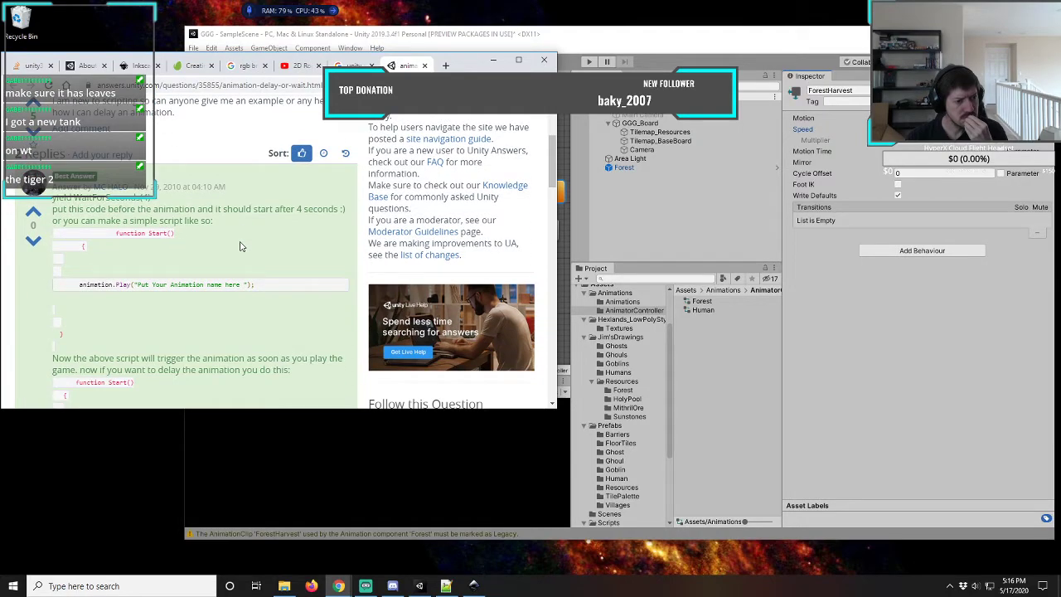
pyautogui.scroll(-2, 241, 246)
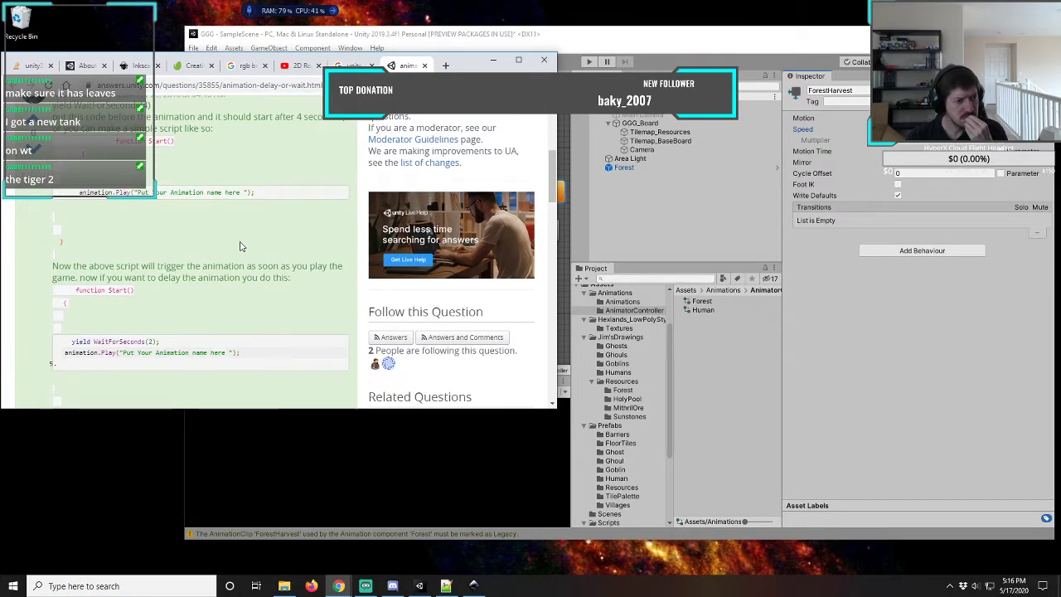
pyautogui.scroll(-4, 240, 246)
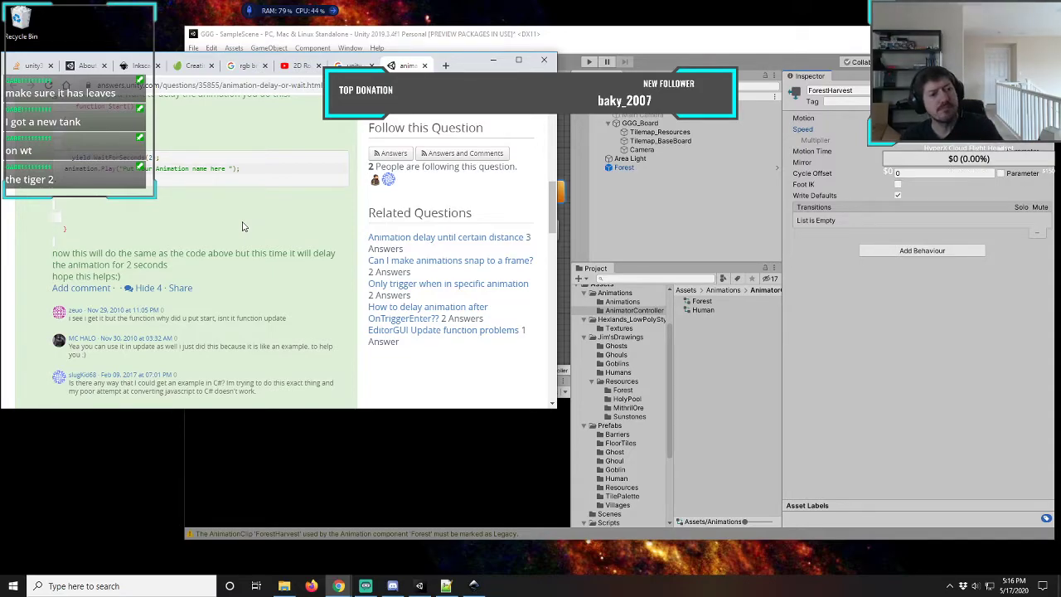
pyautogui.scroll(-1, 243, 225)
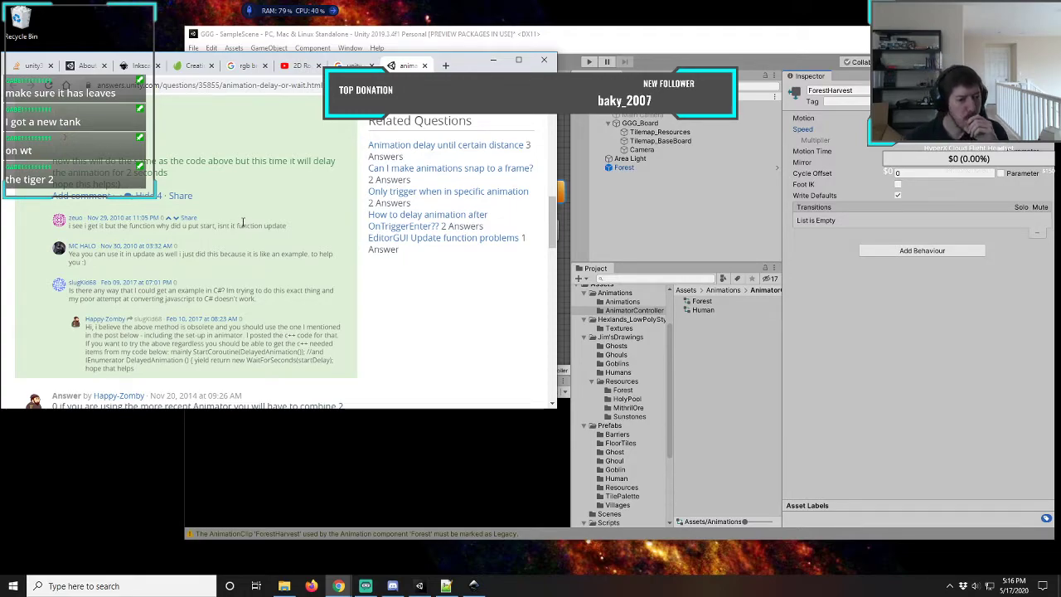
pyautogui.scroll(-2, 242, 224)
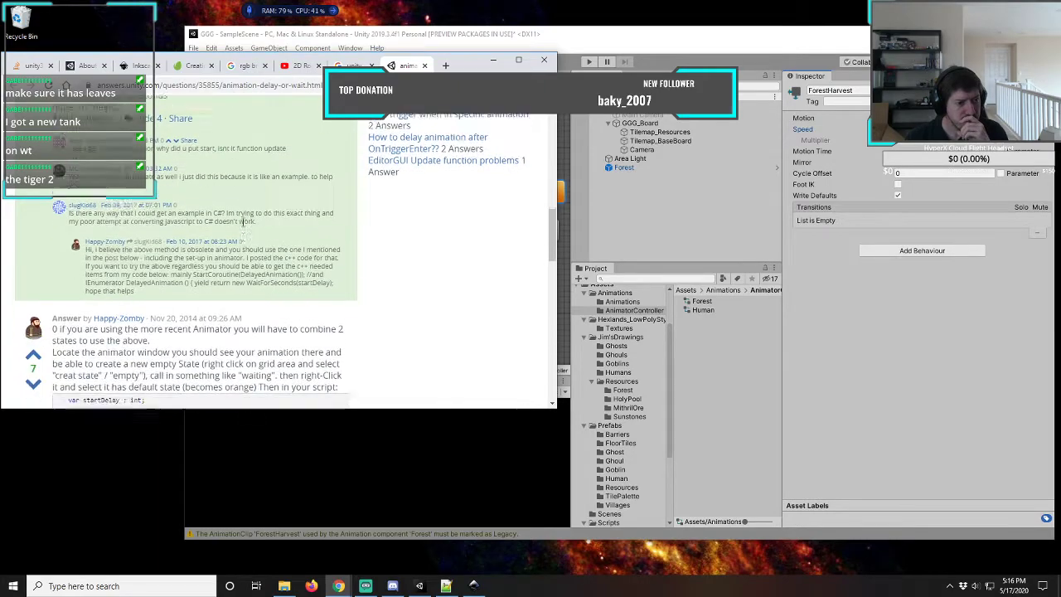
pyautogui.scroll(-2, 243, 225)
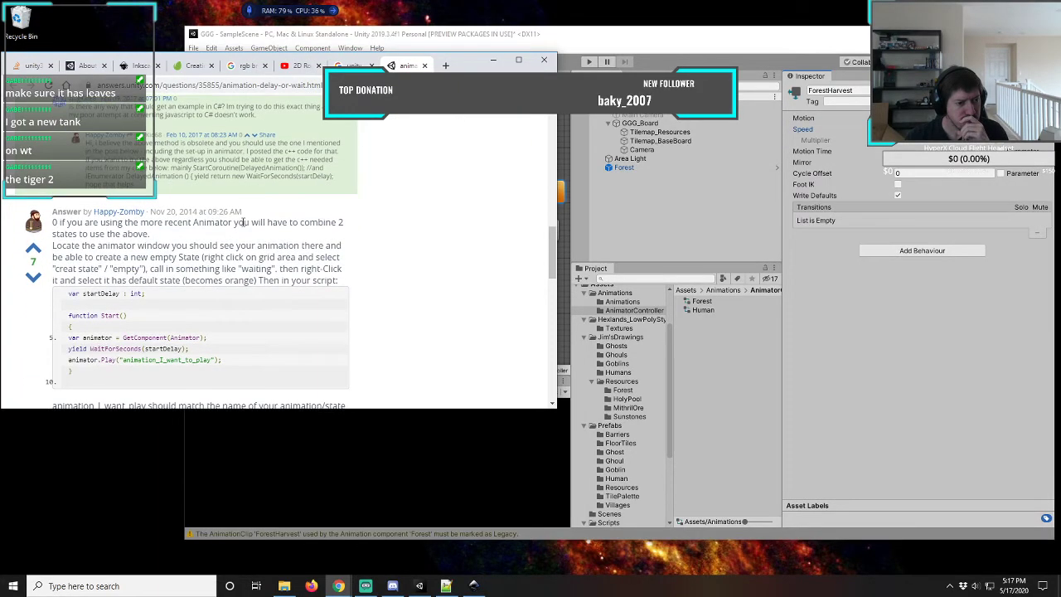
pyautogui.scroll(-2, 243, 224)
pyautogui.scroll(-6, 243, 225)
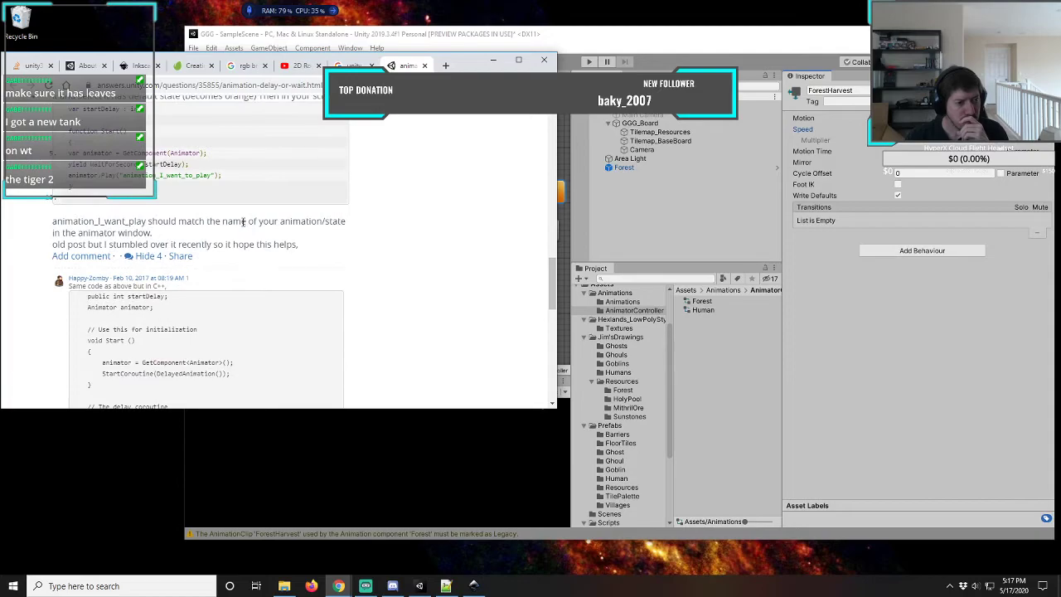
pyautogui.scroll(-4, 242, 224)
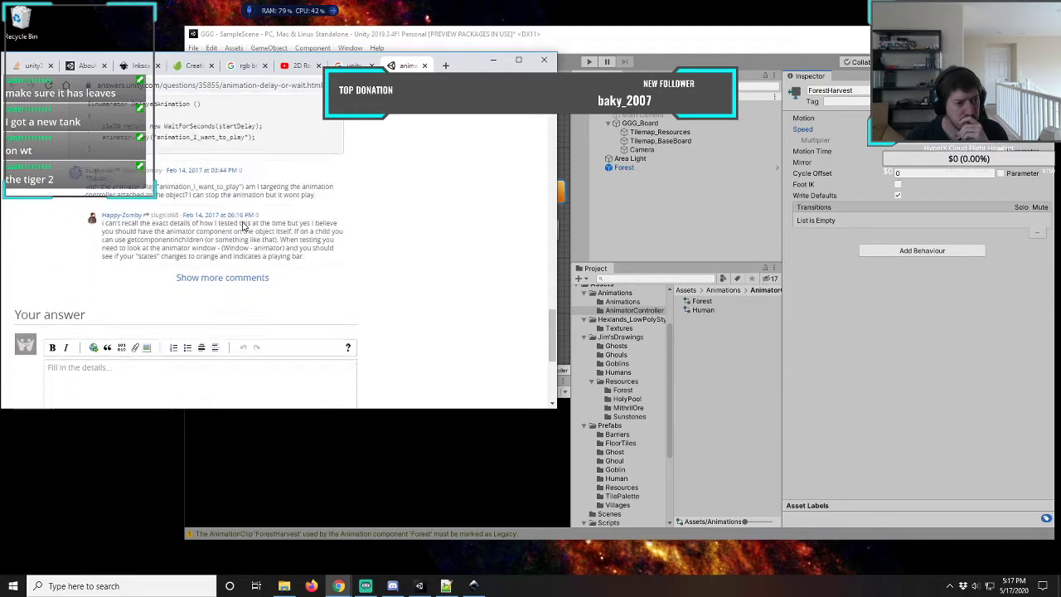
pyautogui.scroll(-1, 243, 226)
pyautogui.scroll(-3, 243, 224)
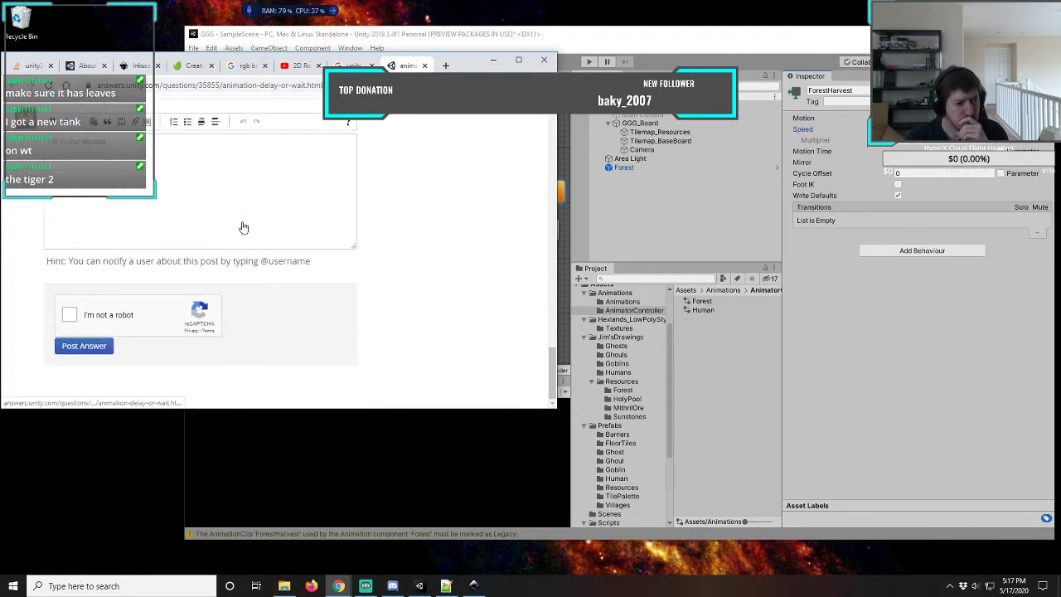
pyautogui.scroll(8, 243, 222)
pyautogui.scroll(2, 243, 226)
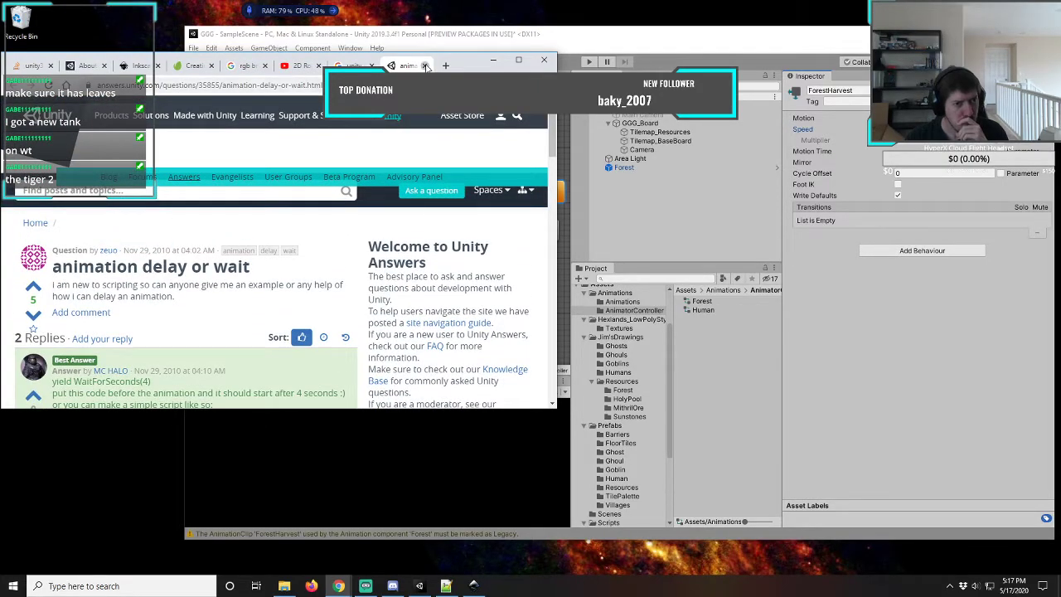
pyautogui.hotkey('alt', 'Left')
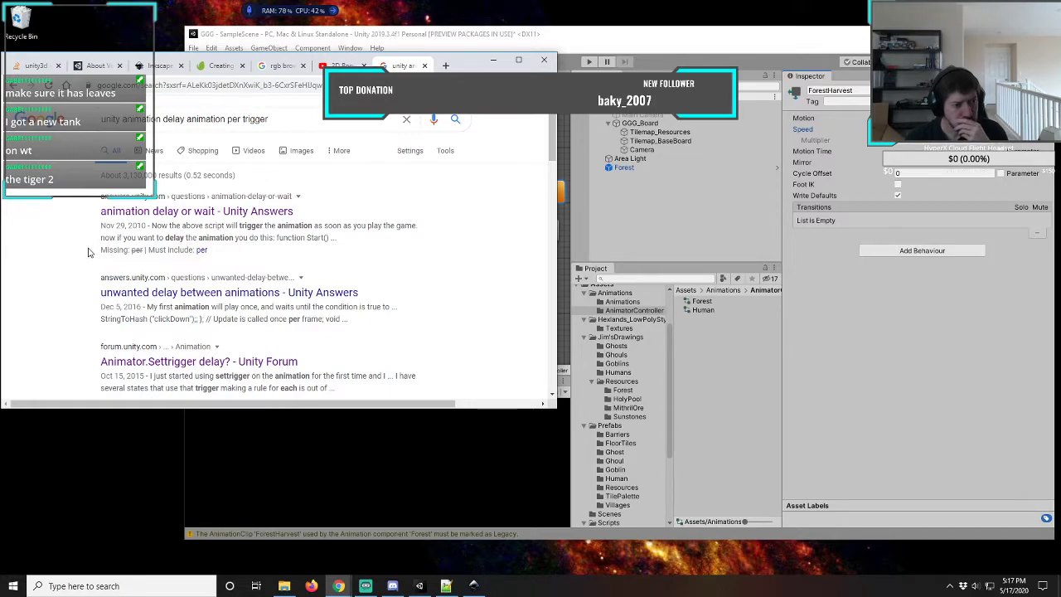
# - Look through the remaining Google results for "unity animation delay animation per trigger" for a relevant page
pyautogui.scroll(-3, 91, 244)
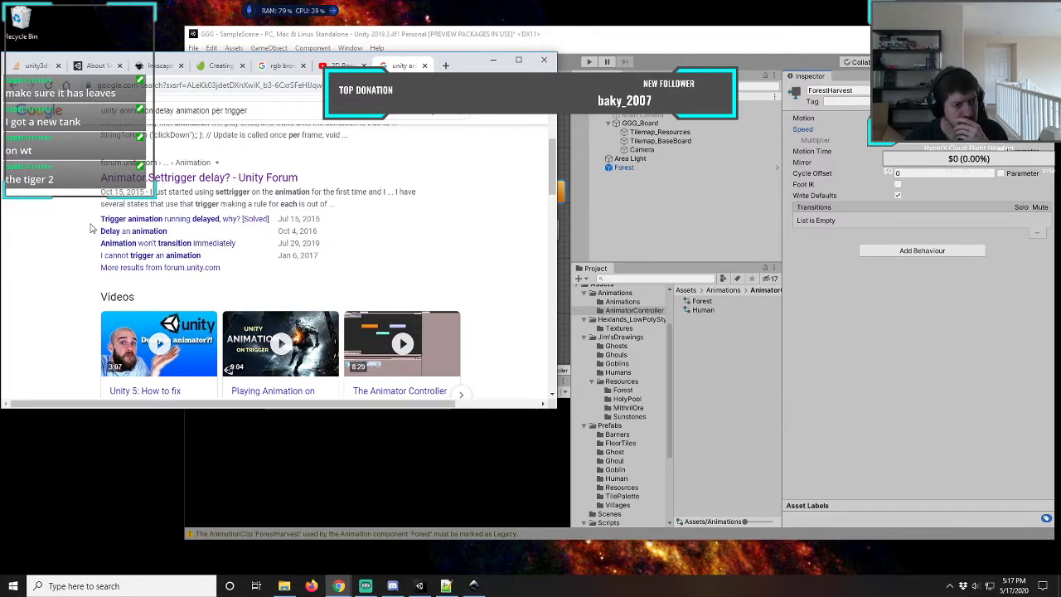
pyautogui.scroll(-1, 92, 229)
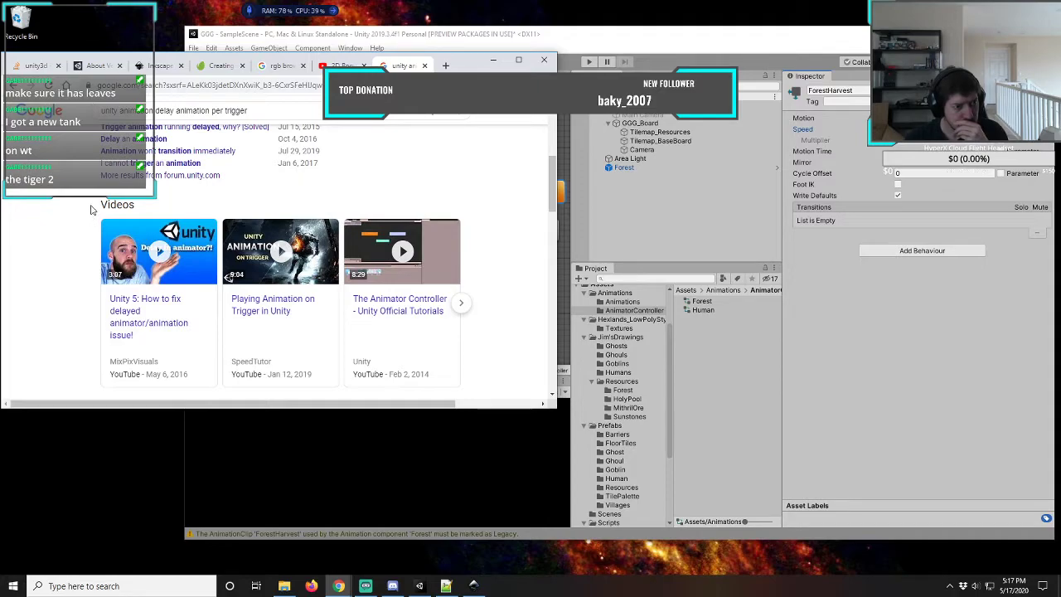
pyautogui.scroll(-2, 91, 210)
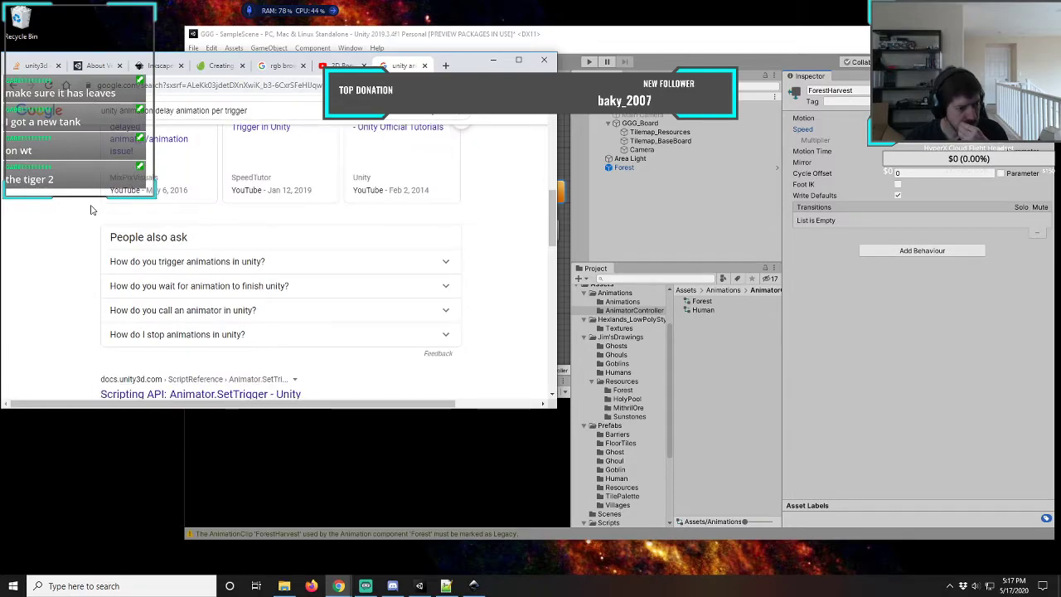
pyautogui.scroll(-1, 91, 209)
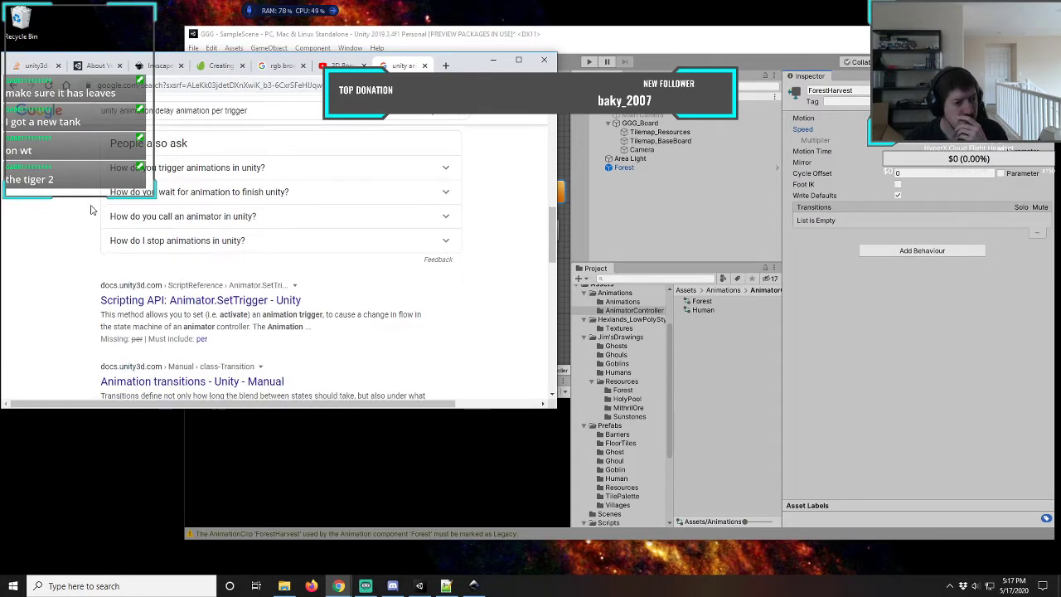
pyautogui.scroll(-1, 91, 212)
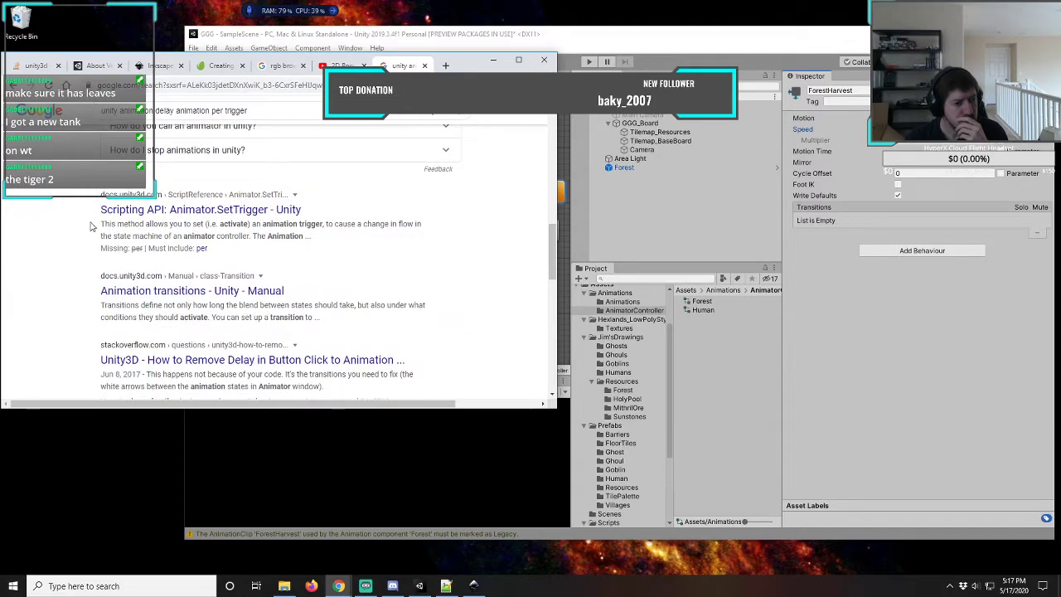
pyautogui.scroll(-1, 91, 224)
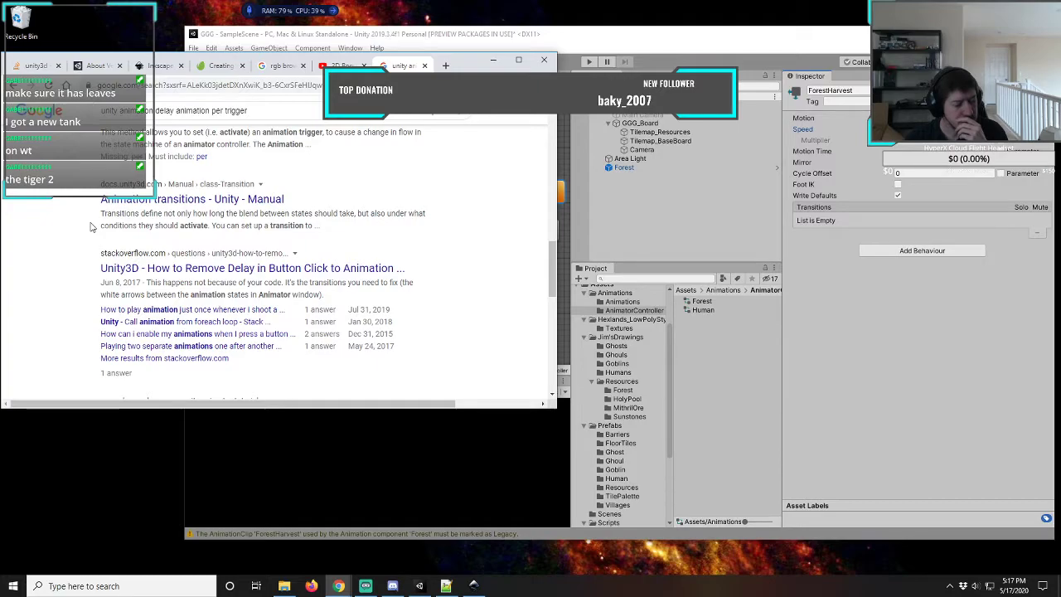
# - Search Google for "unity animation frame per trigger" and open the "Mecanim Trigger event on specific frame of an animation" result in a new tab
pyautogui.scroll(5, 91, 226)
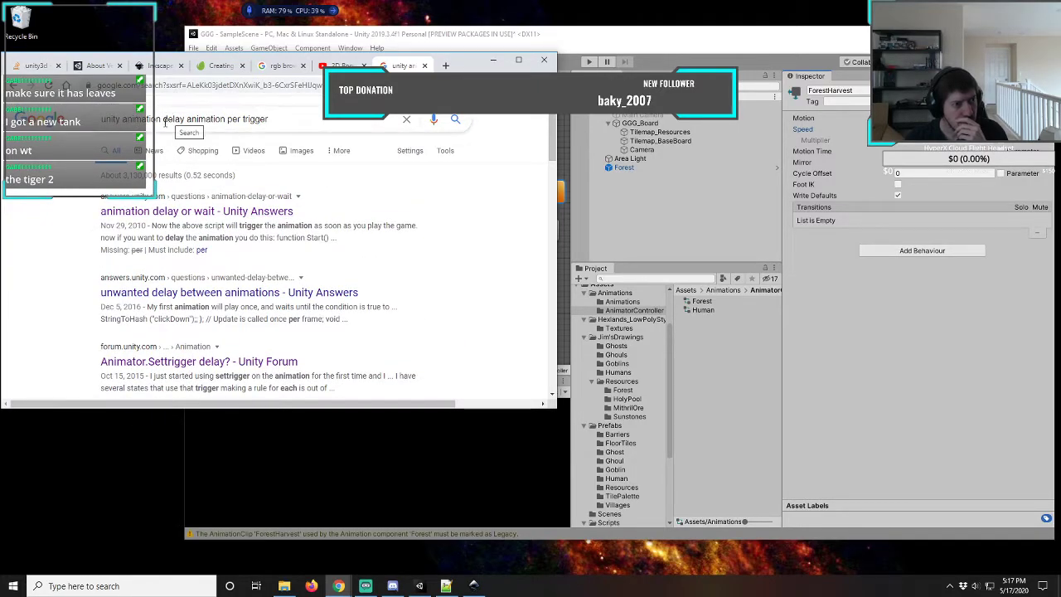
pyautogui.moveTo(163, 118); pyautogui.dragTo(268, 118)
pyautogui.write('f')
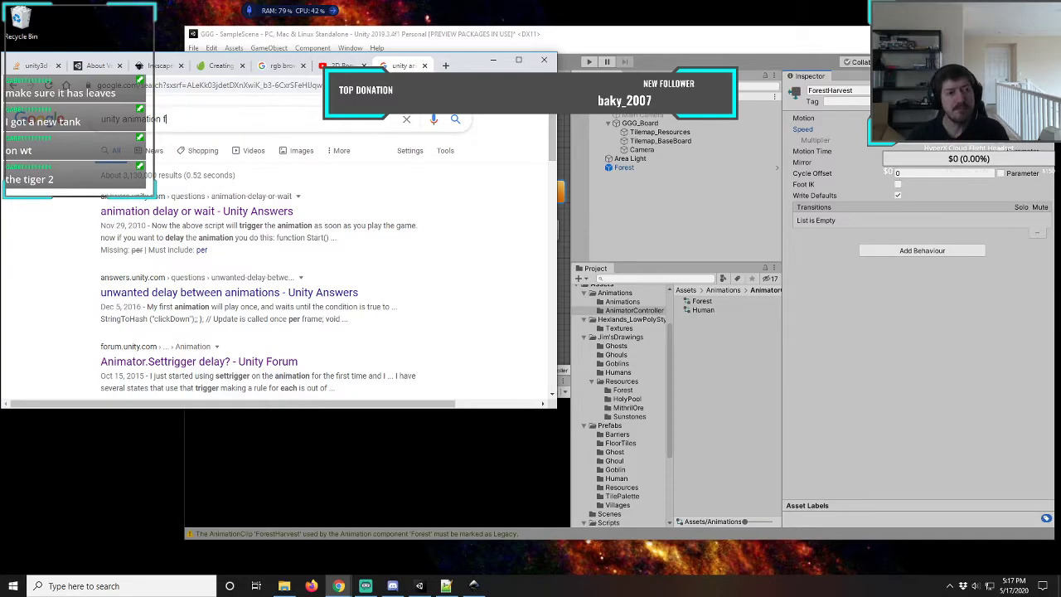
pyautogui.write('rame per ')
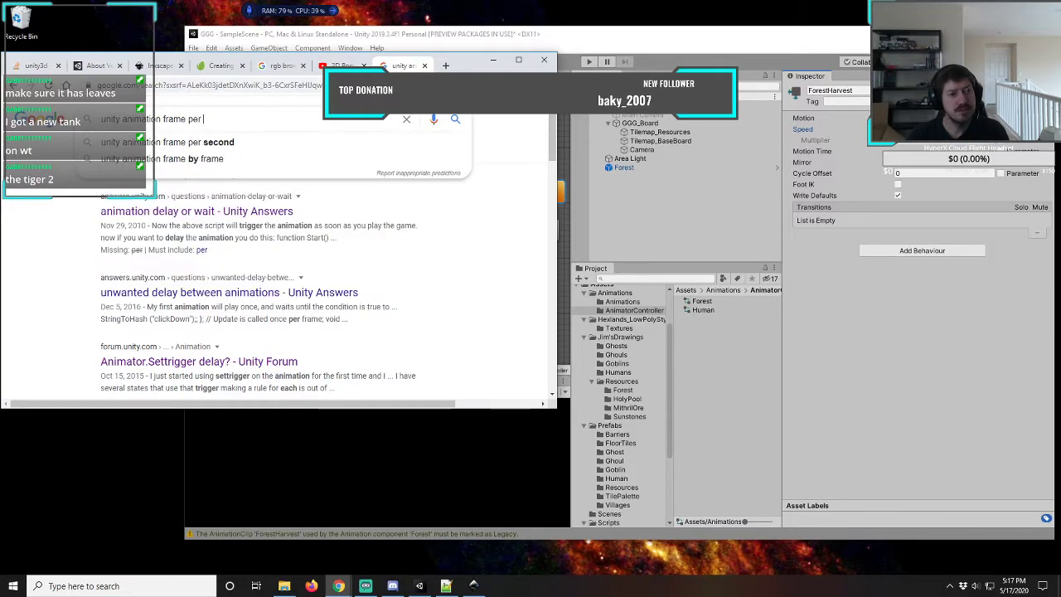
pyautogui.write('trigger')
pyautogui.press('Return')
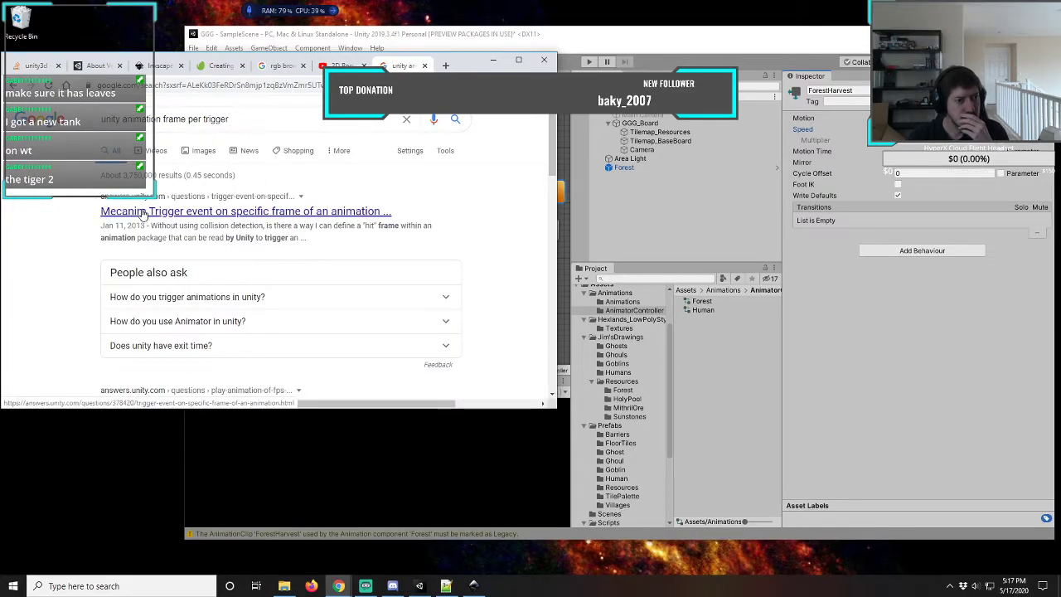
pyautogui.rightClick(141, 212)
pyautogui.click(176, 218)
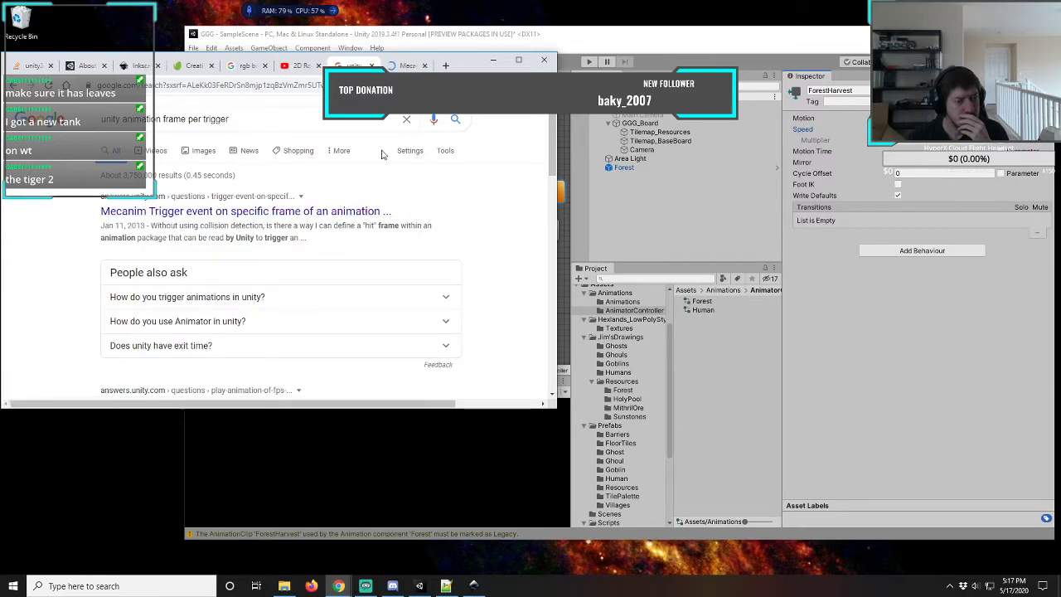
# - Read the replies in the "Mecanim Trigger event on specific frame of an animation" thread, and close its tab
pyautogui.click(404, 66)
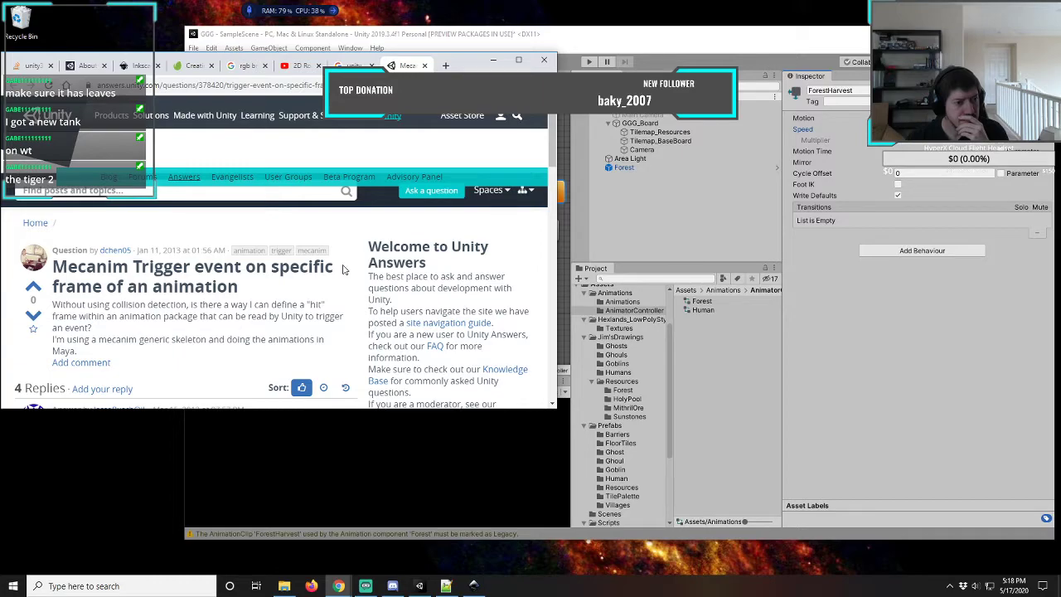
pyautogui.scroll(-2, 343, 269)
pyautogui.scroll(-2, 343, 270)
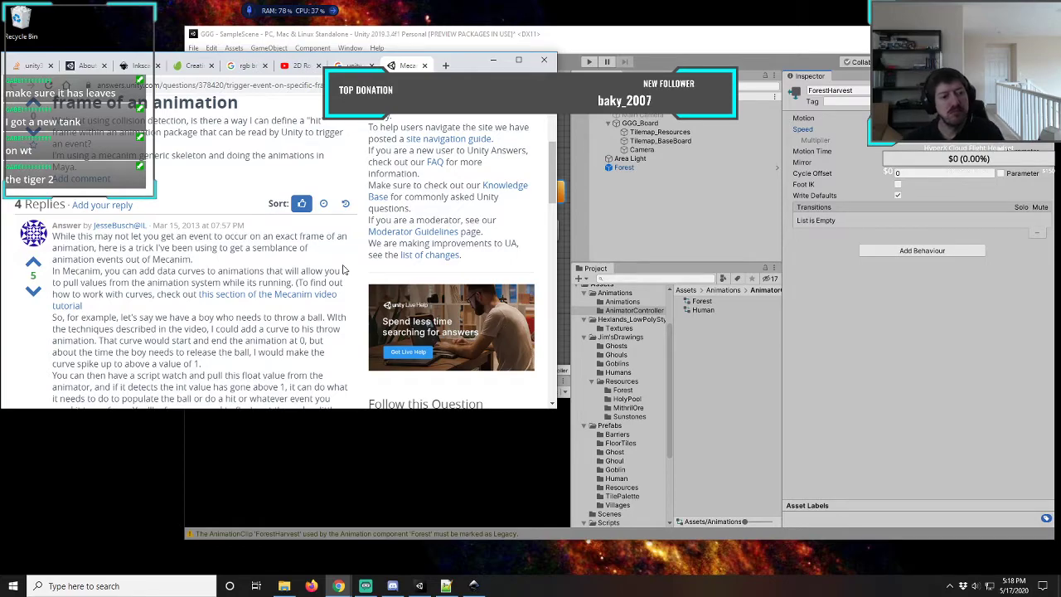
pyautogui.scroll(-1, 344, 270)
pyautogui.scroll(-1, 344, 271)
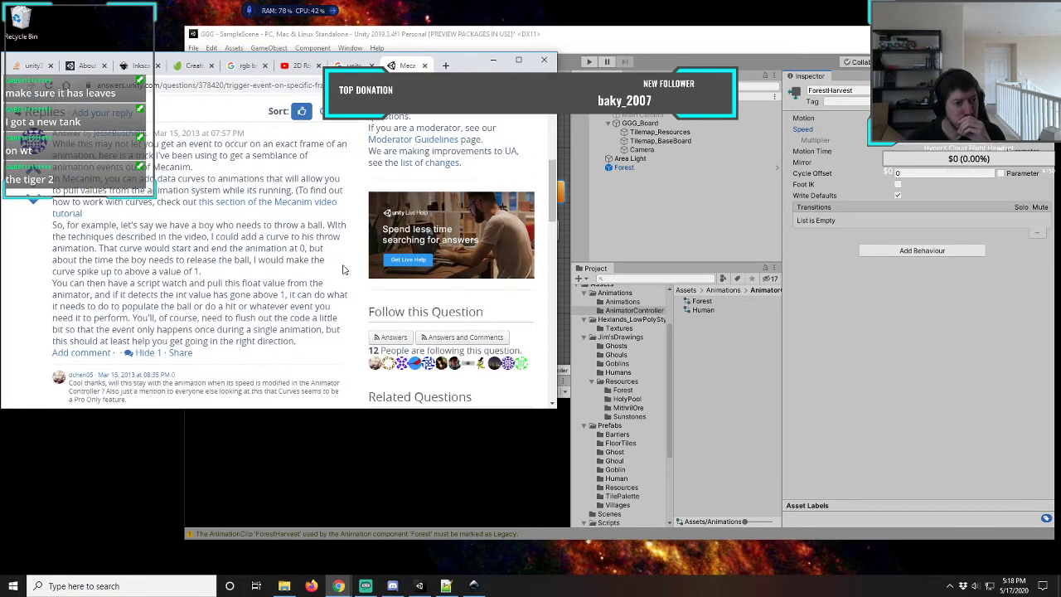
pyautogui.scroll(-1, 344, 271)
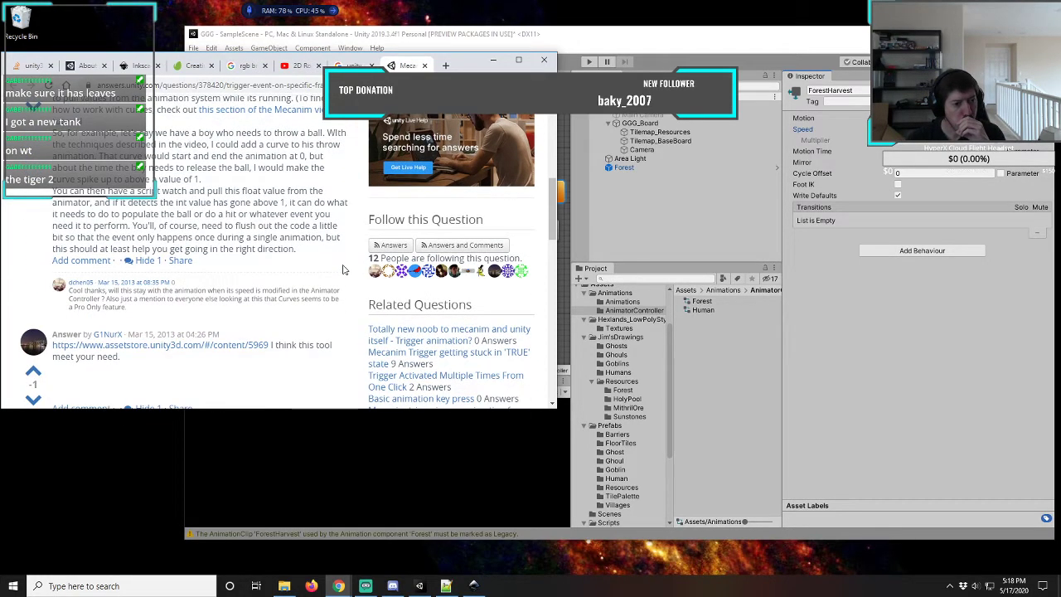
pyautogui.scroll(-1, 344, 270)
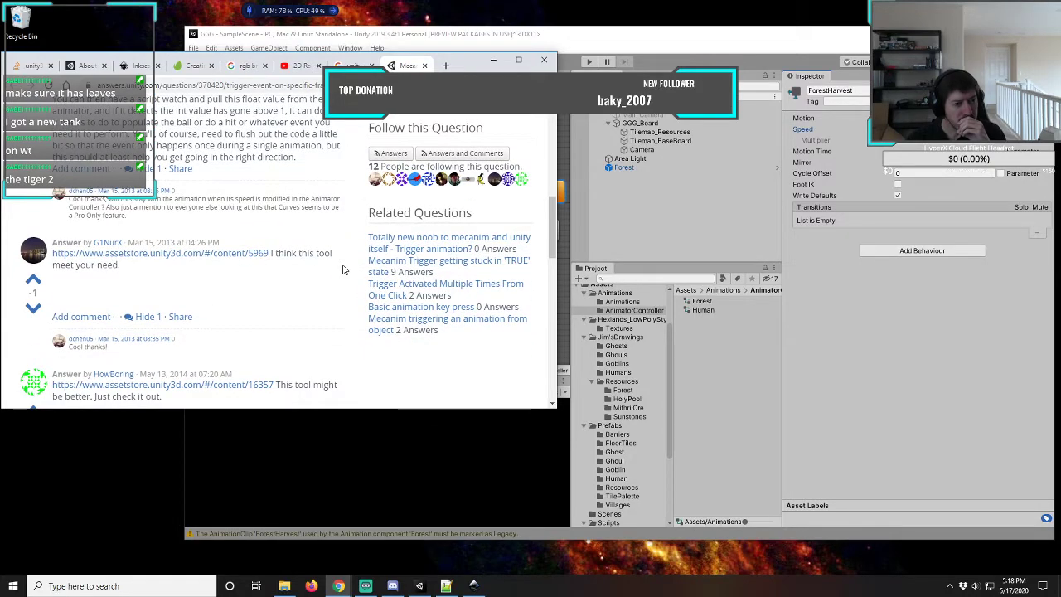
pyautogui.scroll(-1, 344, 270)
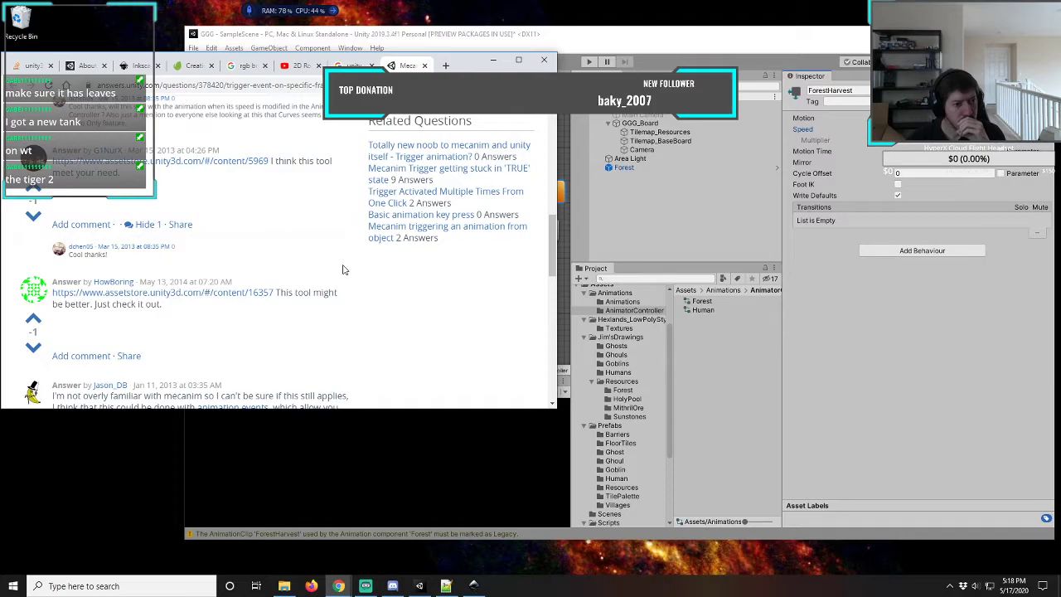
pyautogui.scroll(-1, 343, 270)
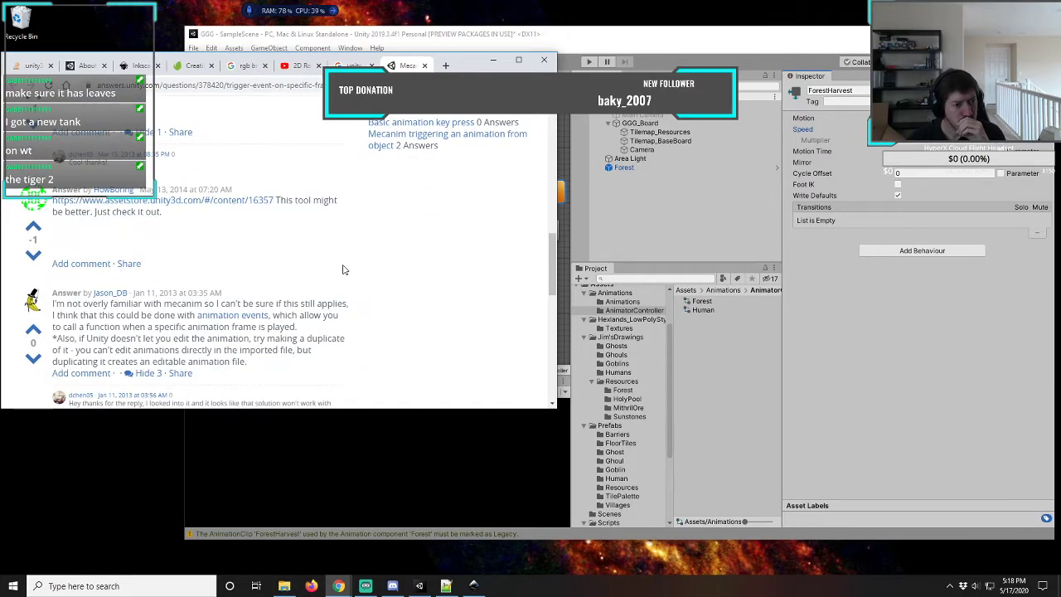
pyautogui.scroll(-1, 344, 270)
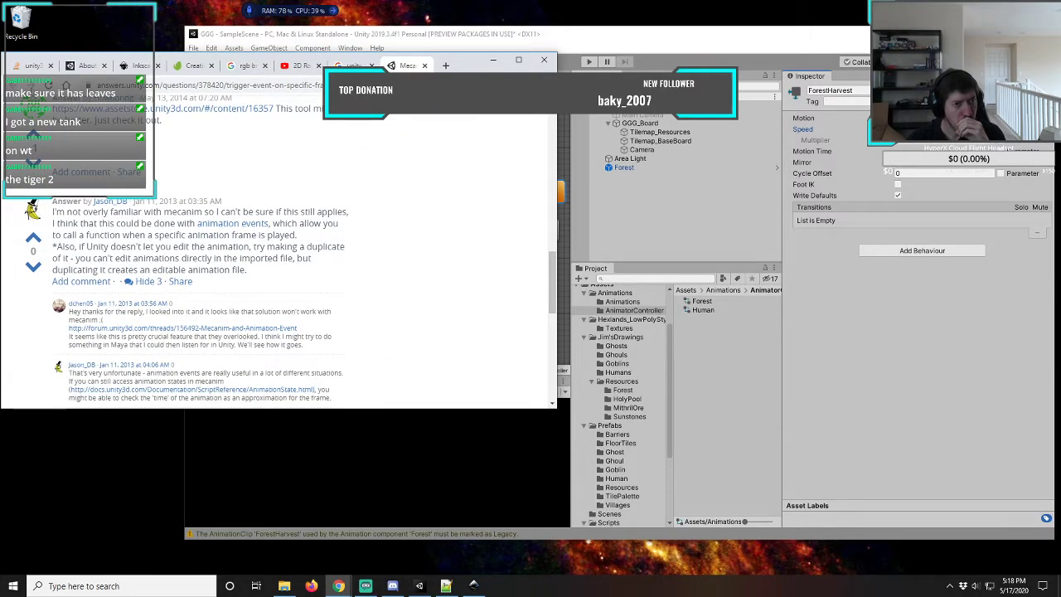
pyautogui.click(425, 65)
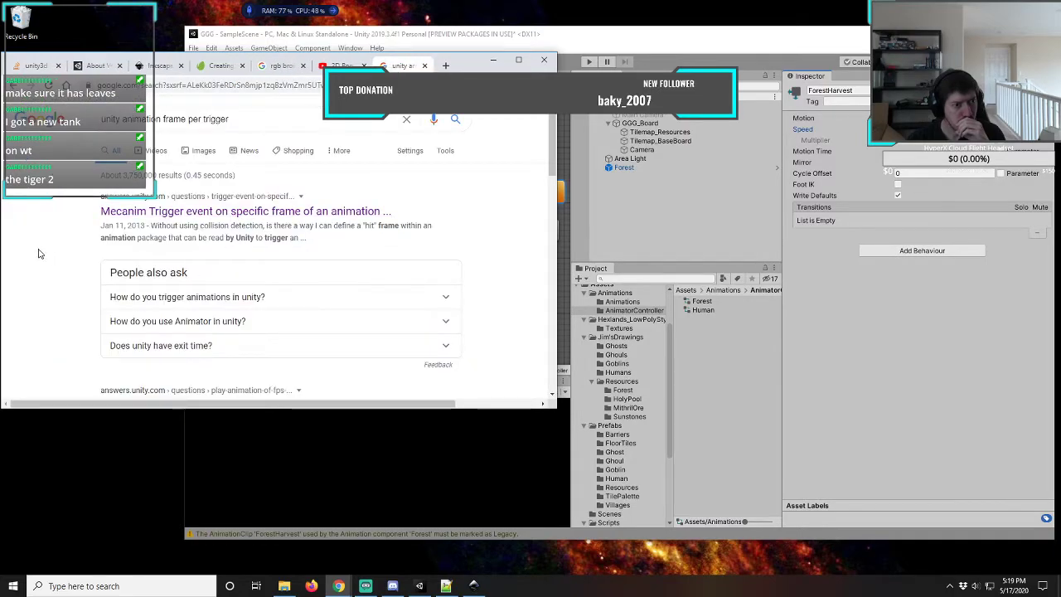
# - Look through the first page of Google results for "unity animation frame per trigger" for a relevant page
pyautogui.scroll(-2, 60, 224)
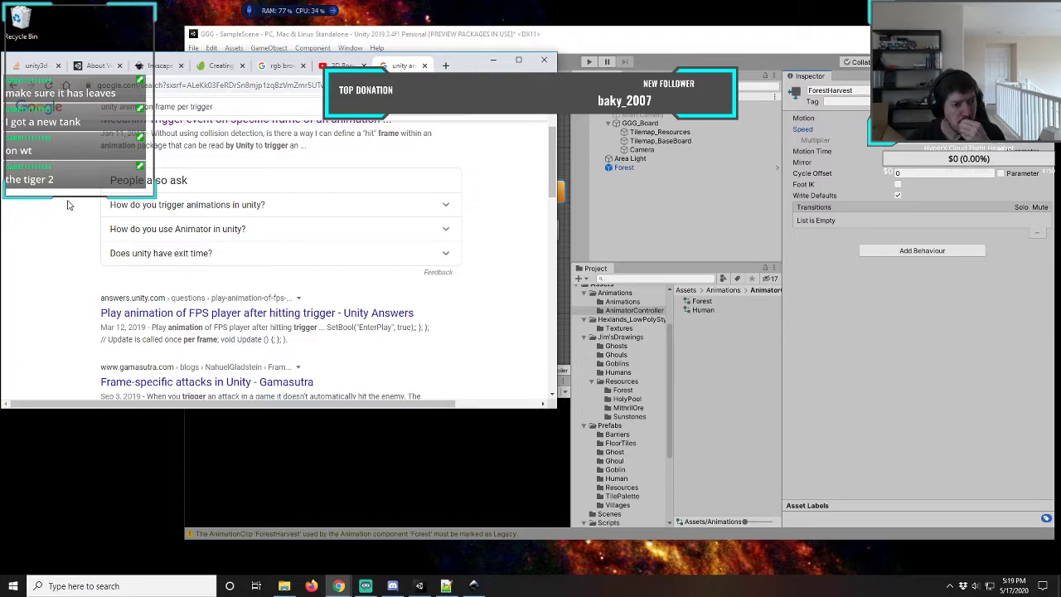
pyautogui.scroll(-1, 68, 205)
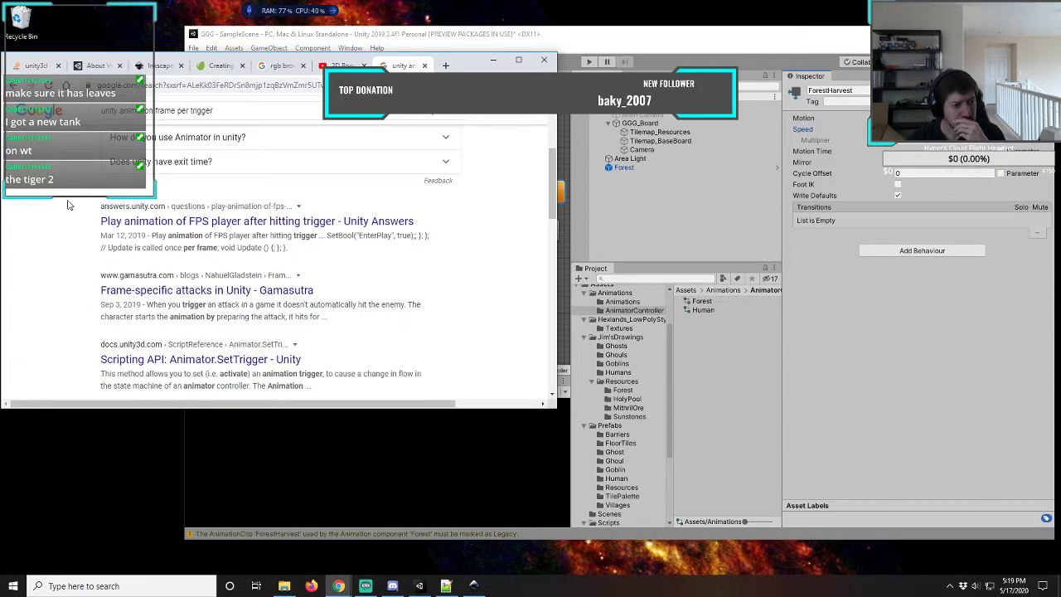
pyautogui.scroll(-1, 69, 205)
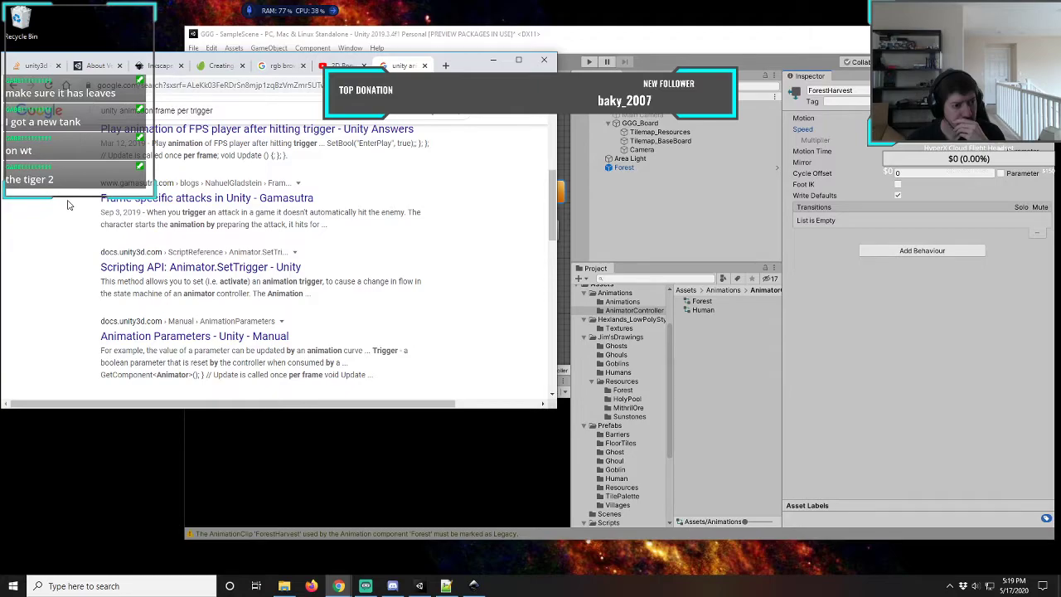
pyautogui.scroll(-1, 69, 205)
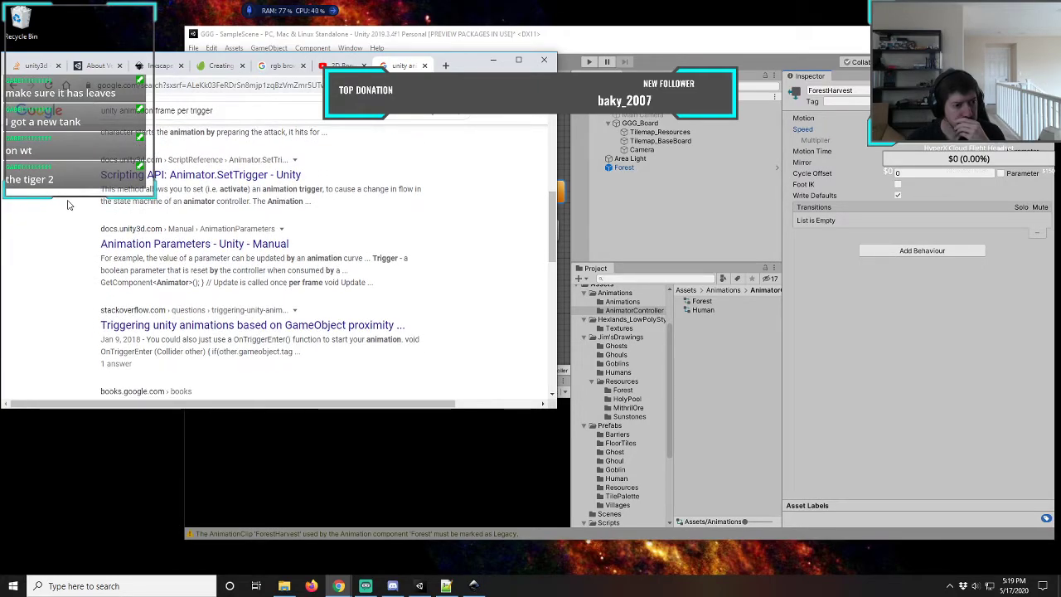
pyautogui.scroll(-1, 69, 205)
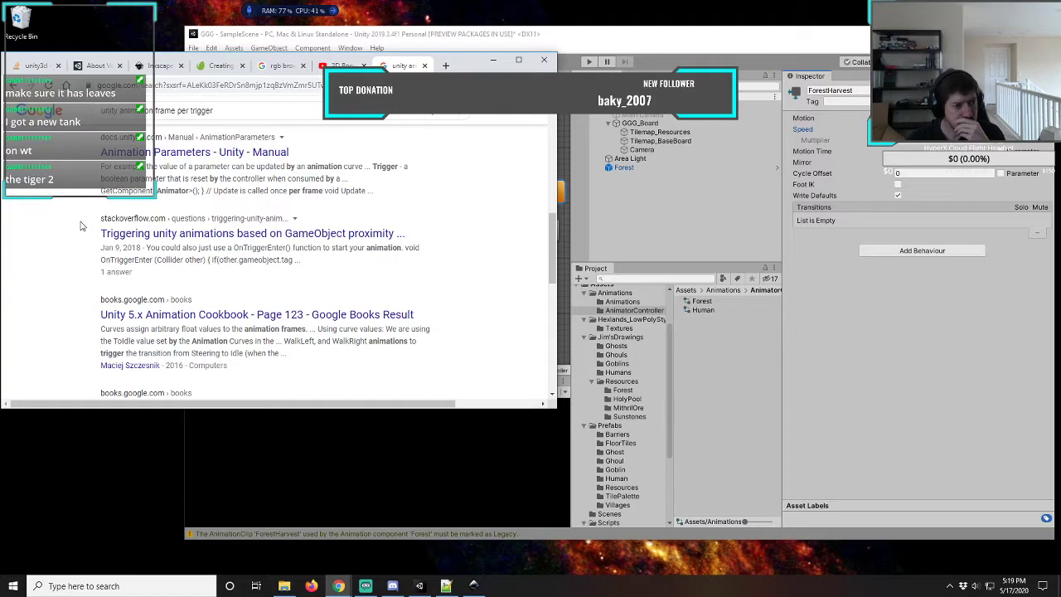
pyautogui.scroll(-1, 81, 225)
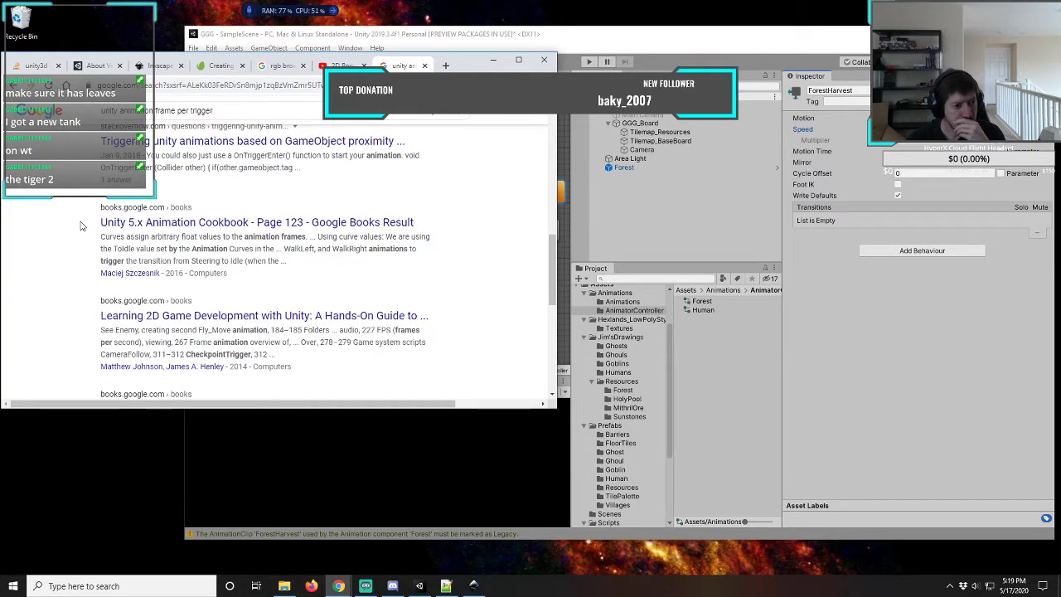
pyautogui.scroll(-1, 81, 226)
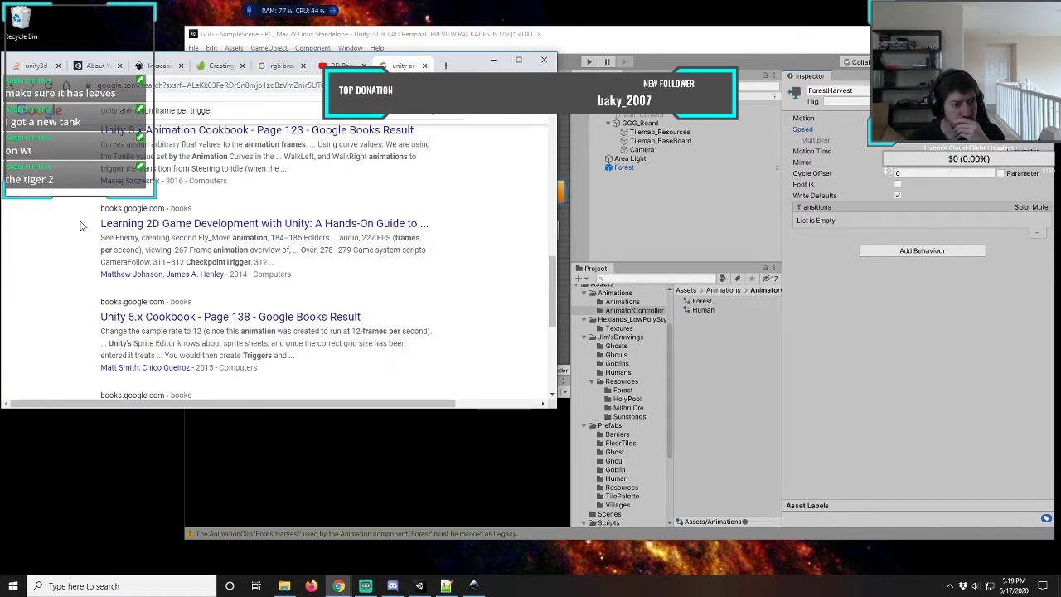
pyautogui.scroll(-1, 81, 225)
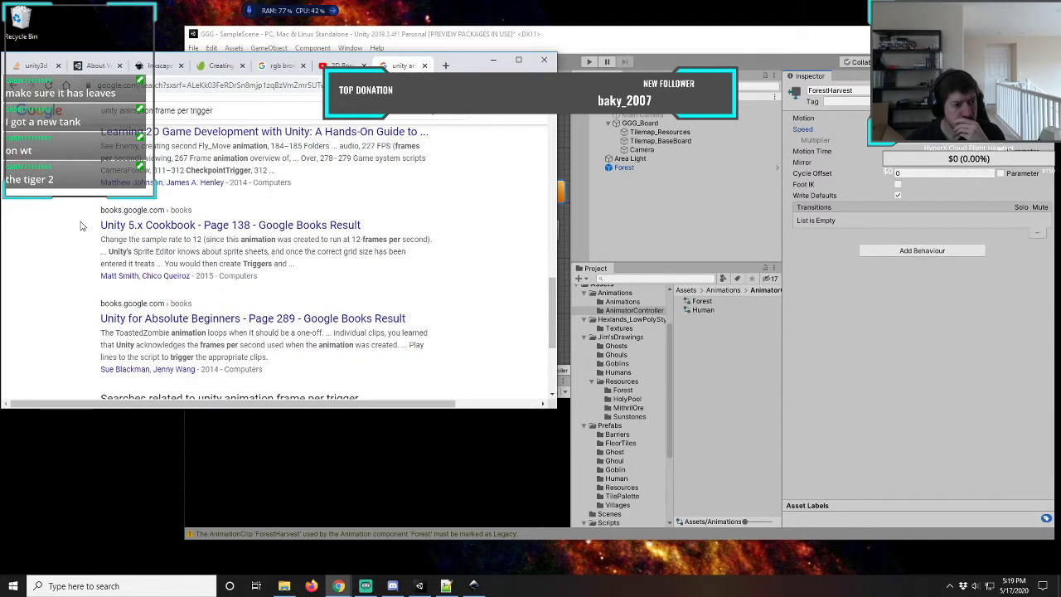
pyautogui.scroll(-1, 81, 226)
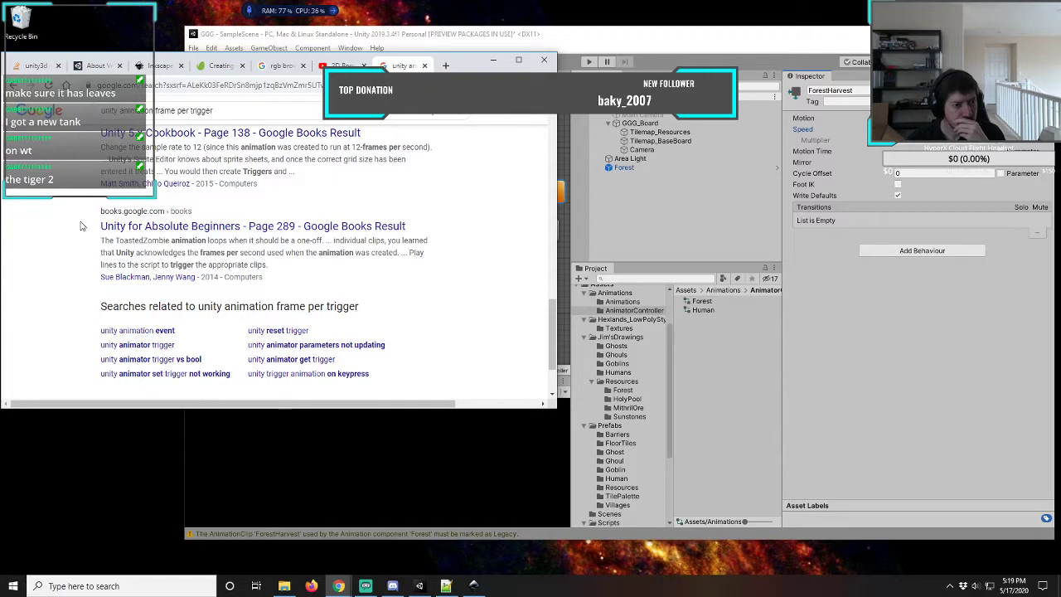
pyautogui.scroll(-1, 82, 225)
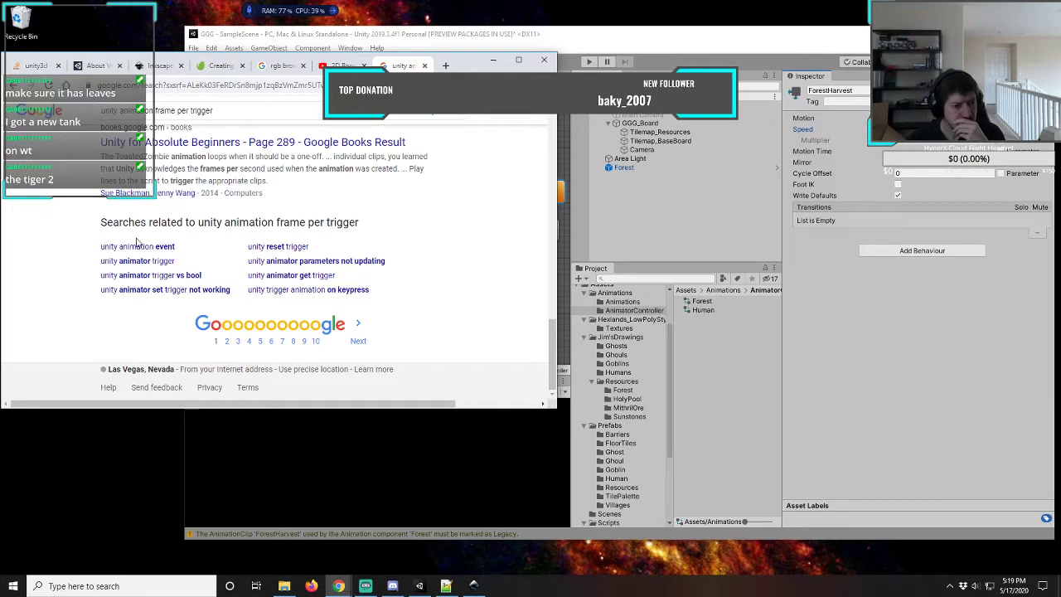
# - Open the second page of Google results and scan its entries for help with frame-by-frame animation triggers
pyautogui.click(358, 329)
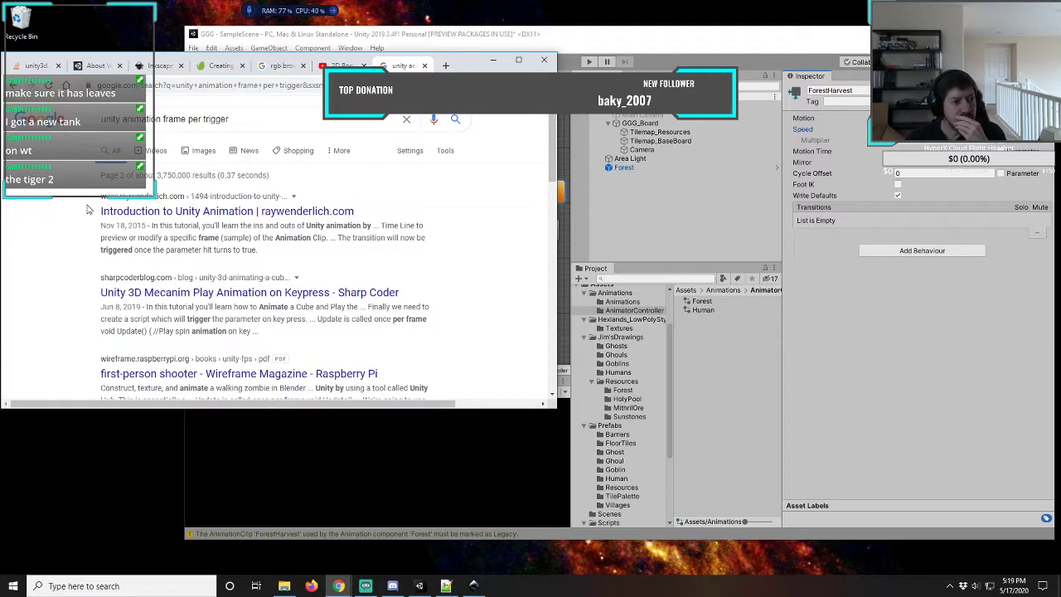
pyautogui.scroll(-1, 87, 210)
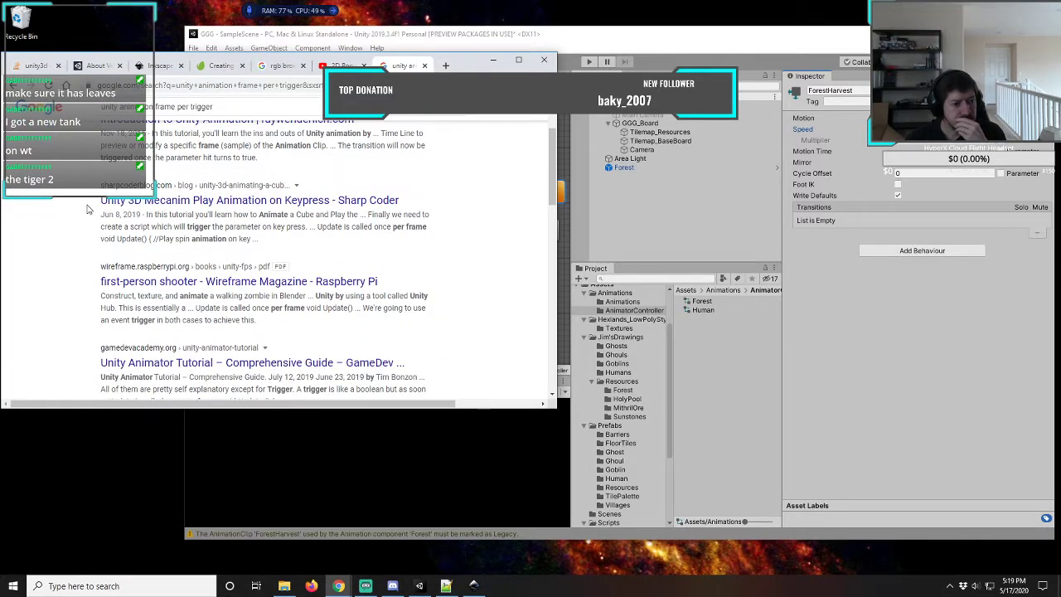
pyautogui.scroll(-1, 87, 210)
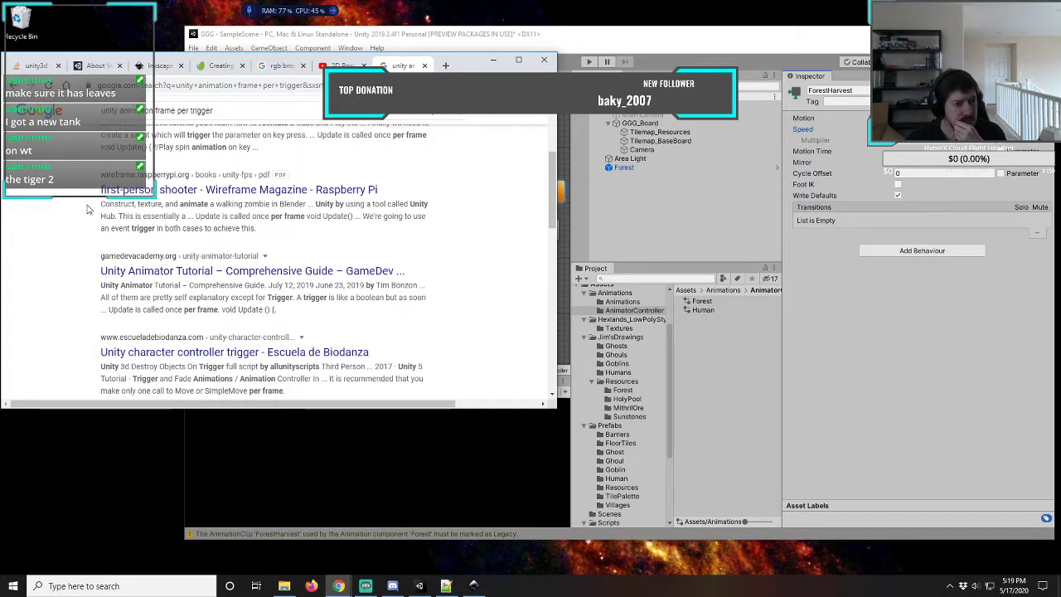
pyautogui.scroll(-1, 87, 210)
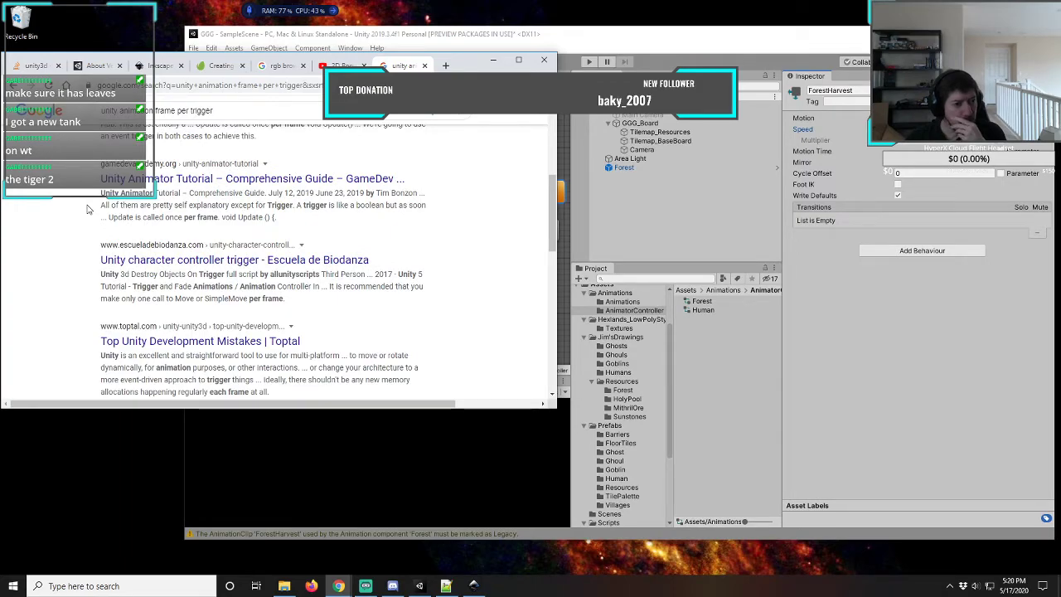
pyautogui.scroll(-1, 87, 210)
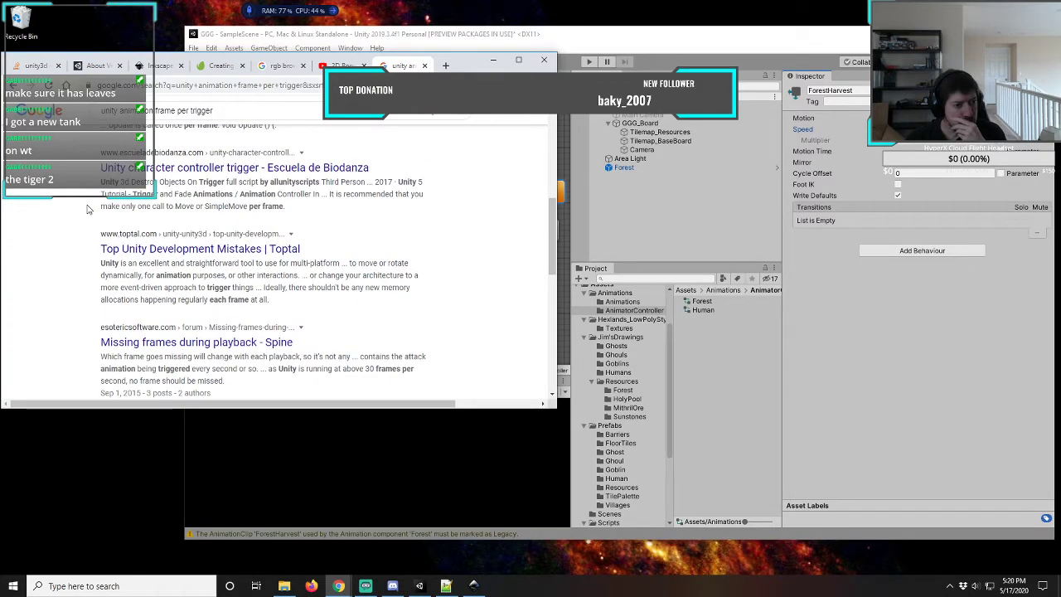
pyautogui.scroll(-1, 87, 209)
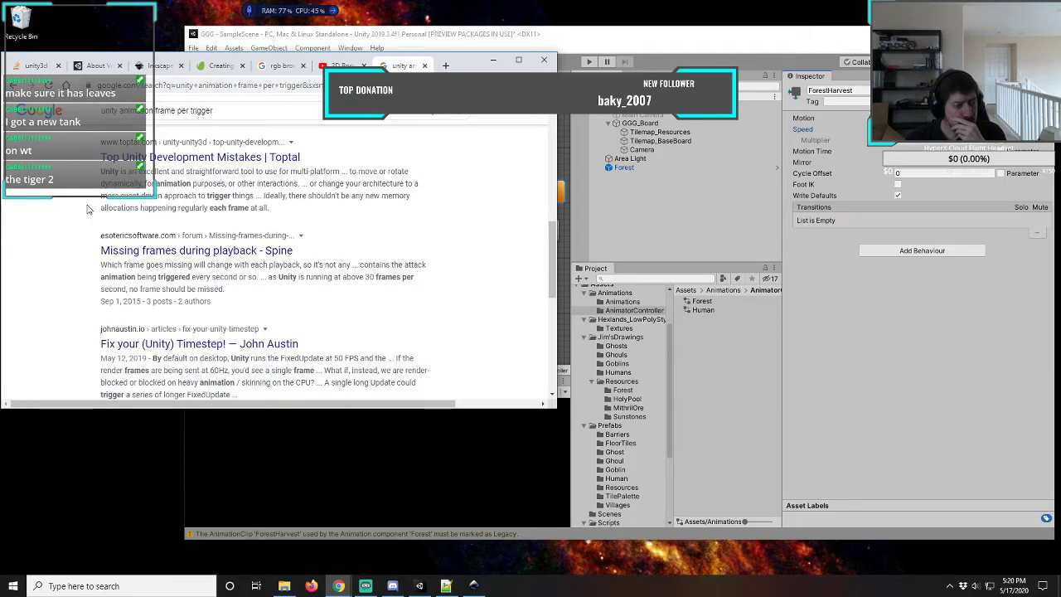
pyautogui.scroll(-1, 87, 210)
pyautogui.scroll(-1, 87, 210)
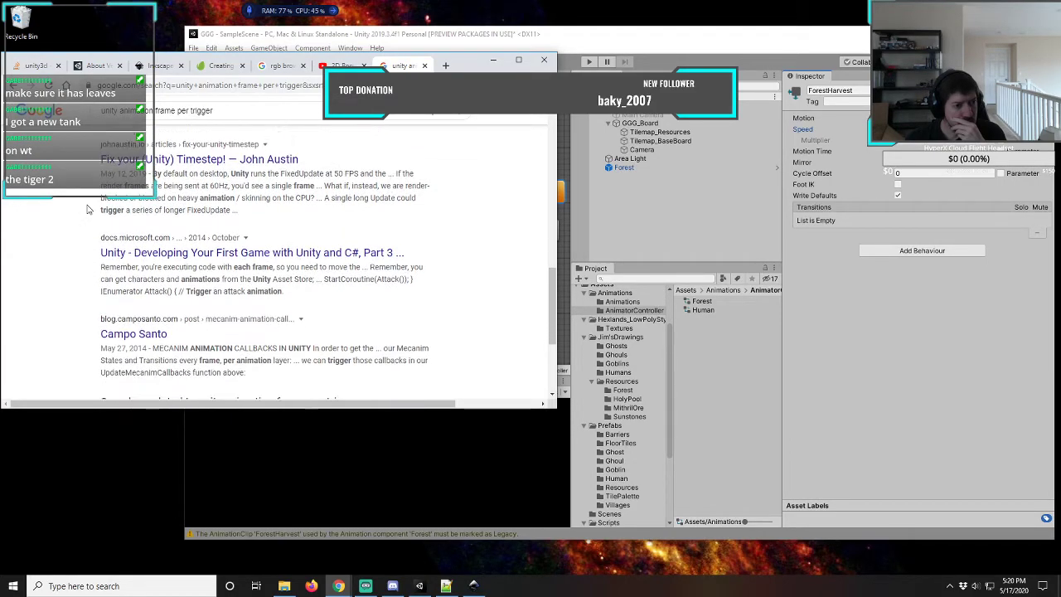
pyautogui.scroll(-1, 87, 209)
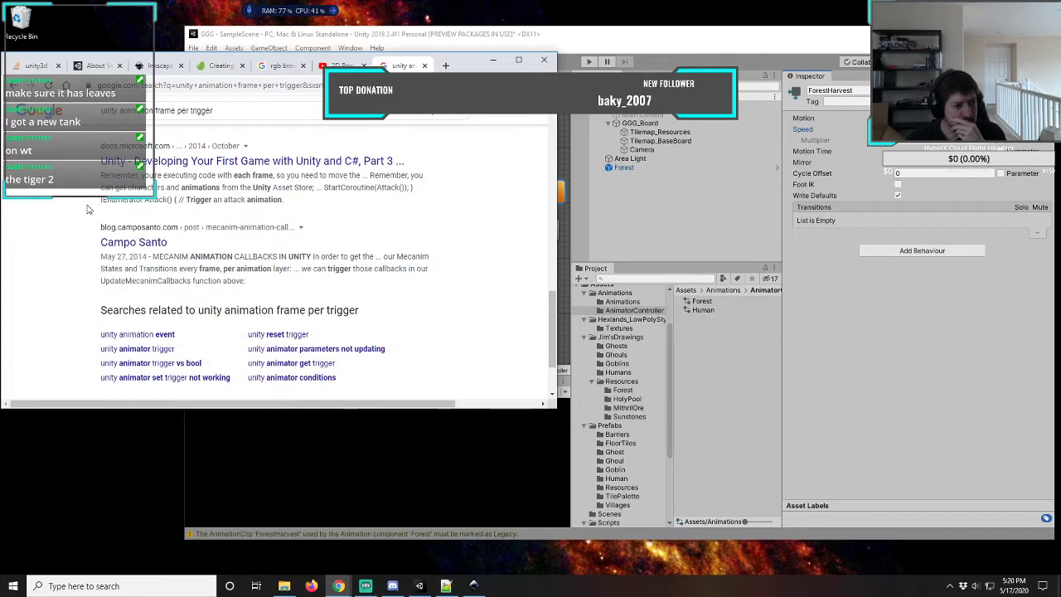
pyautogui.scroll(6, 87, 210)
pyautogui.scroll(3, 87, 210)
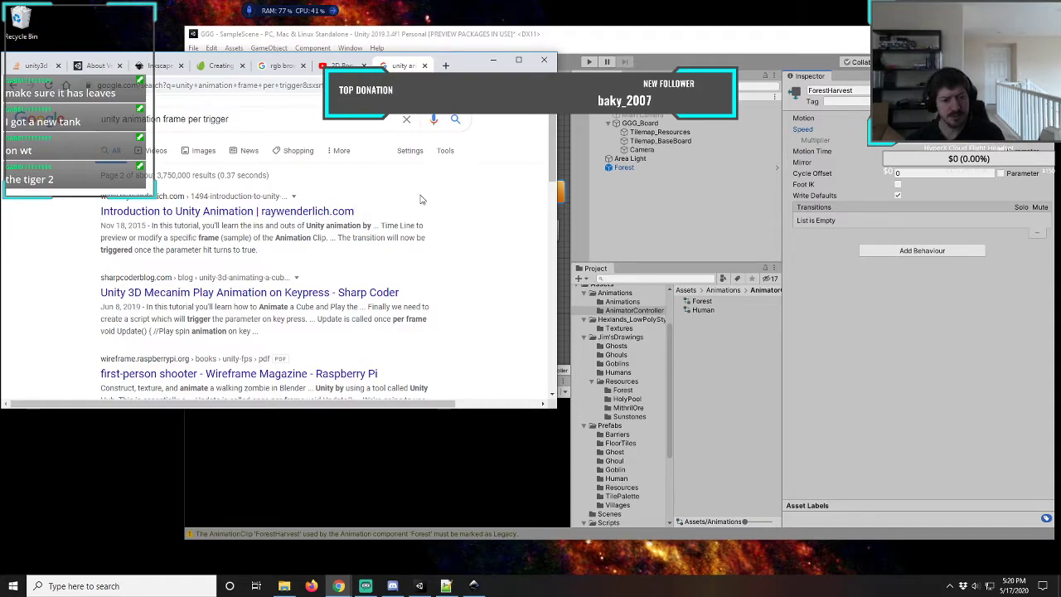
# - Switch to Unity and preview the sprites Tree8 down to Tree1 in the Forest folder of Jim'sDrawings' Resources
pyautogui.click(497, 63)
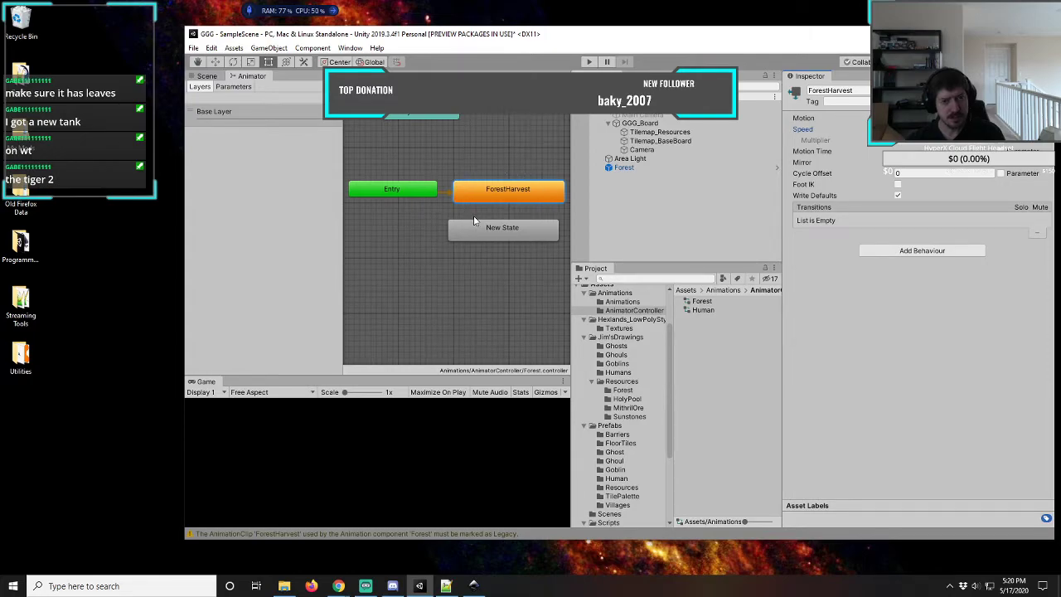
pyautogui.click(621, 390)
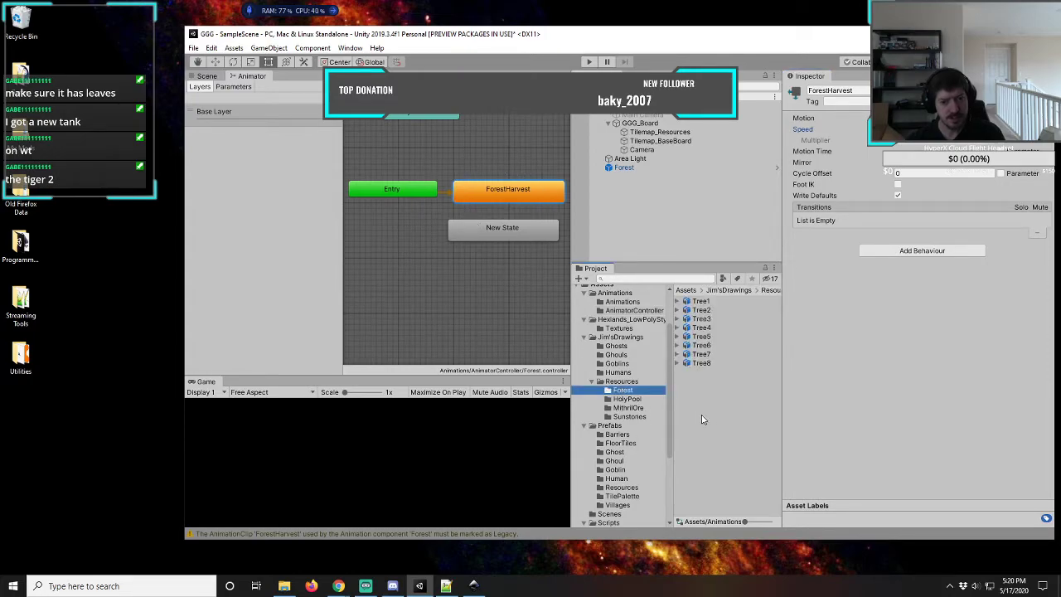
pyautogui.click(701, 364)
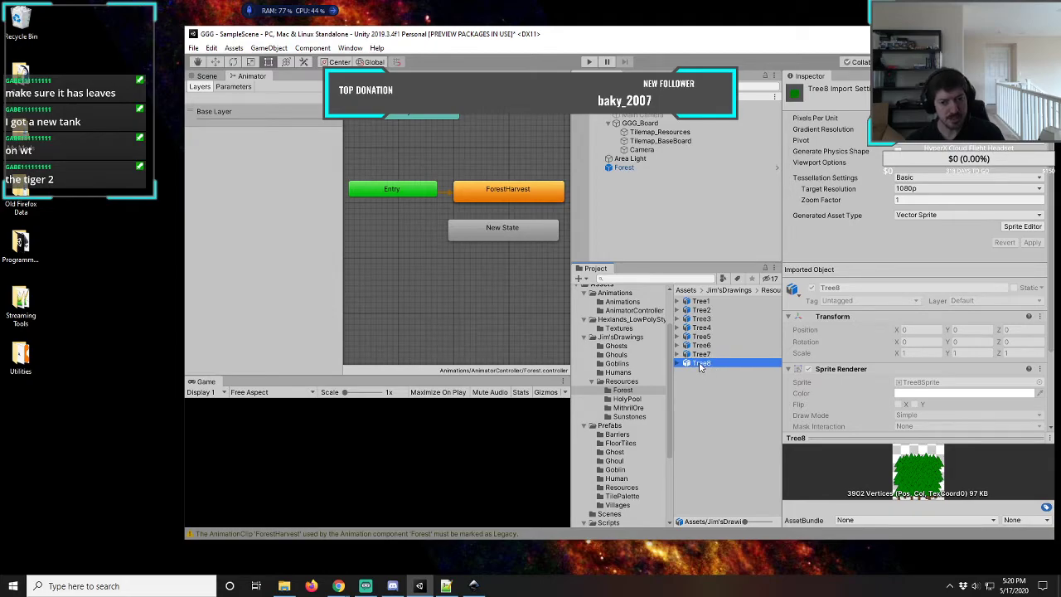
pyautogui.click(704, 354)
pyautogui.click(704, 344)
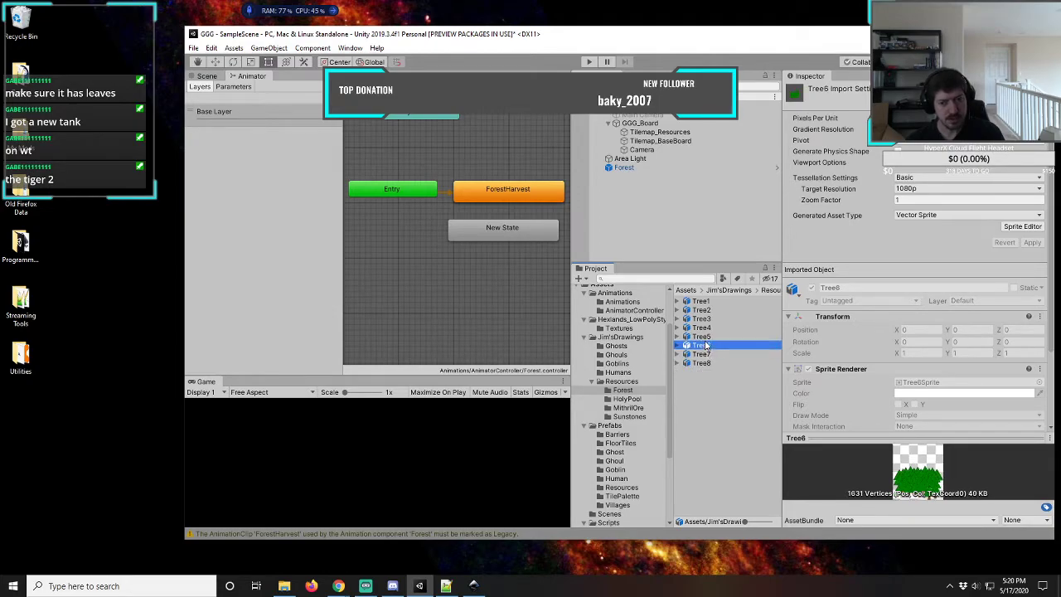
pyautogui.click(705, 337)
pyautogui.click(704, 328)
pyautogui.click(704, 319)
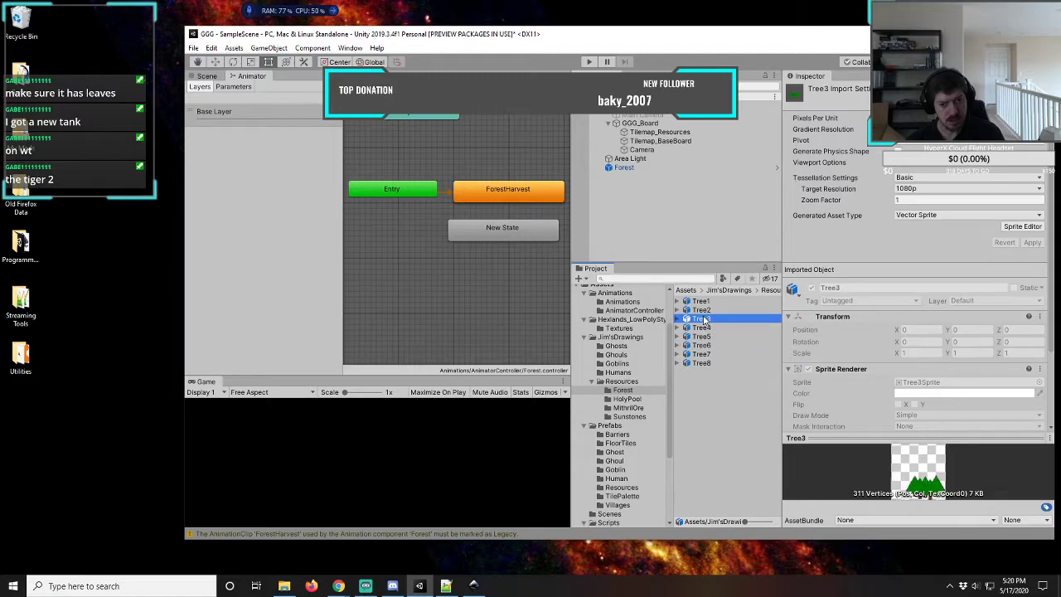
pyautogui.click(704, 310)
pyautogui.click(704, 303)
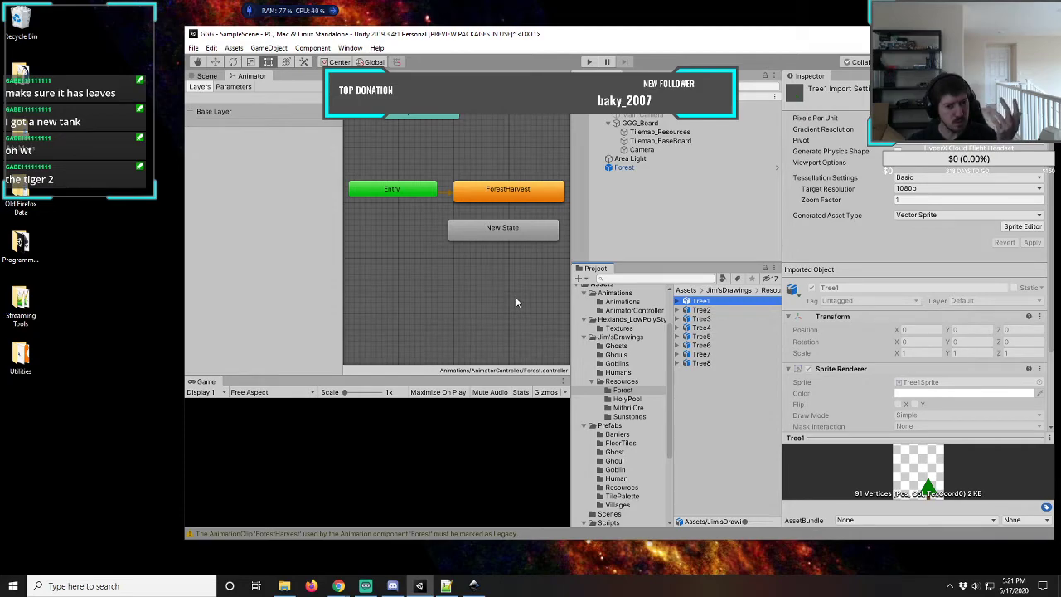
# - Inspect the default transition from Entry to ForestHarvest and the Entry node's transition settings in the Forest animator controller
pyautogui.click(445, 196)
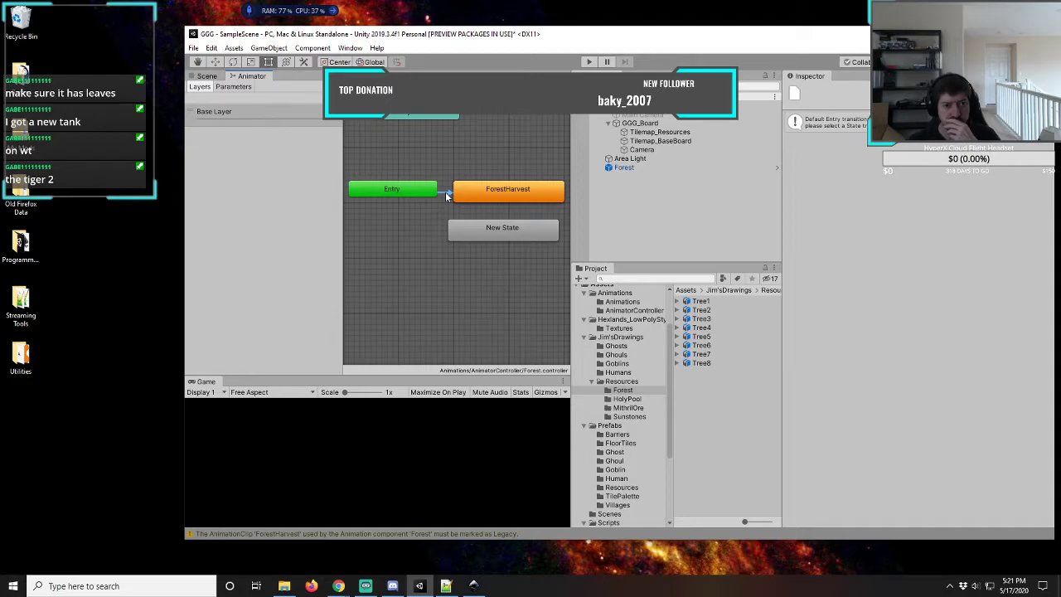
pyautogui.rightClick(448, 192)
pyautogui.click(405, 191)
pyautogui.click(392, 191)
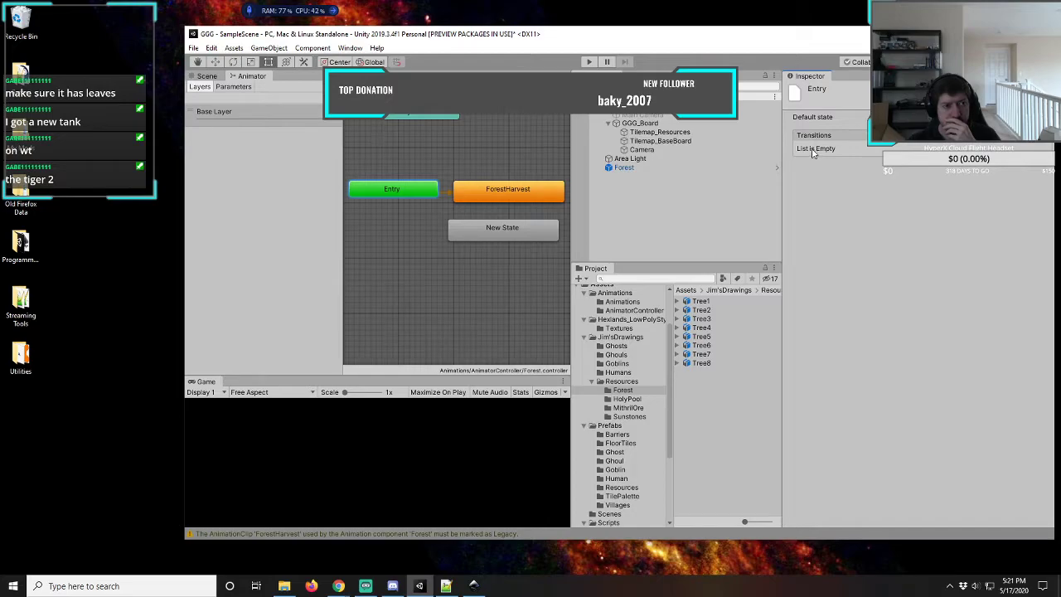
# - Add a Trigger parameter named NewForest to the Forest animator controller and switch it on
pyautogui.click(240, 88)
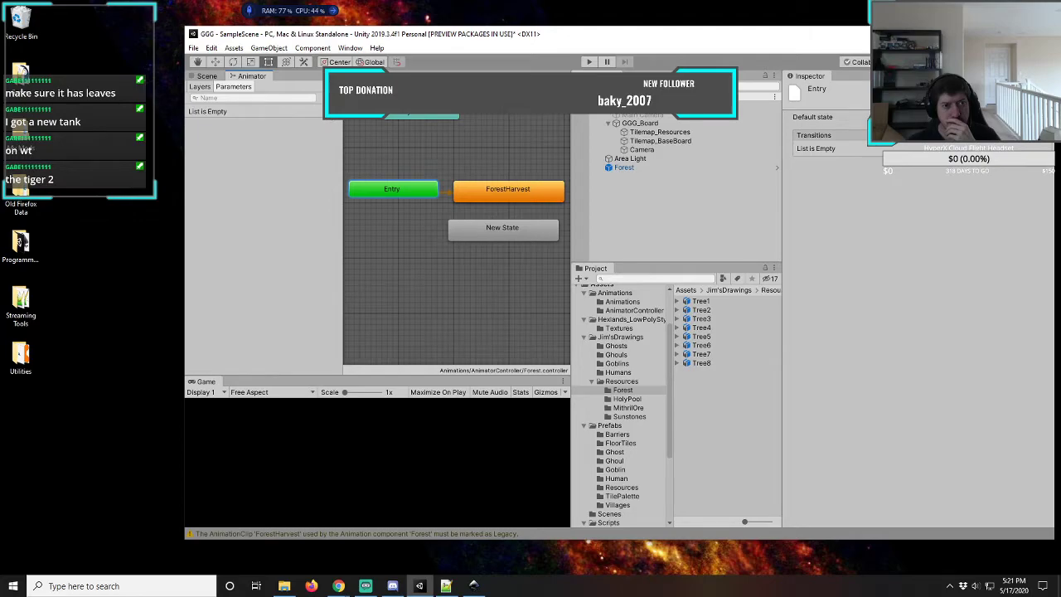
pyautogui.click(333, 98)
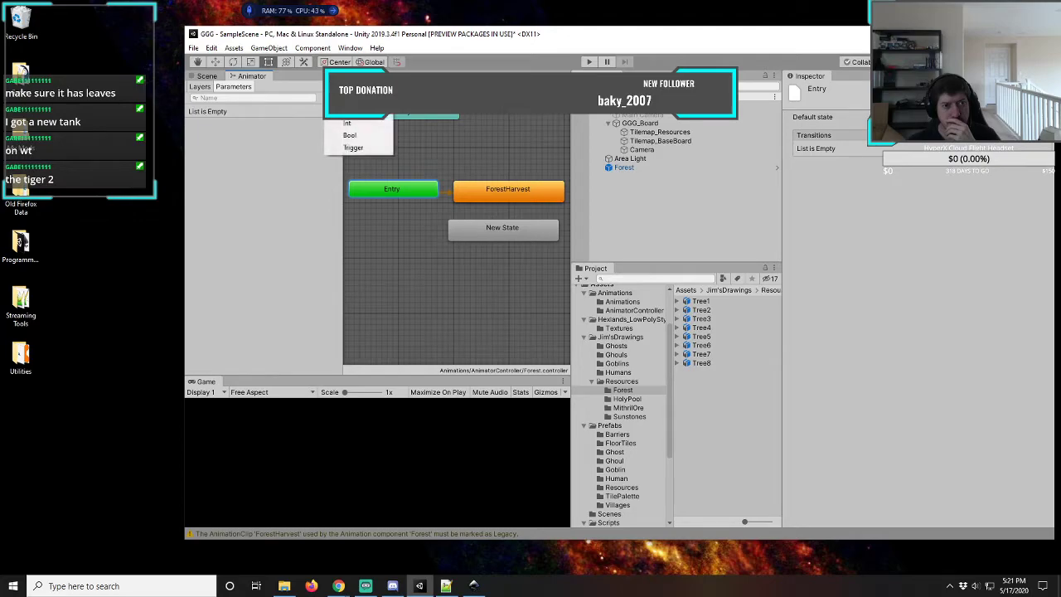
pyautogui.click(346, 148)
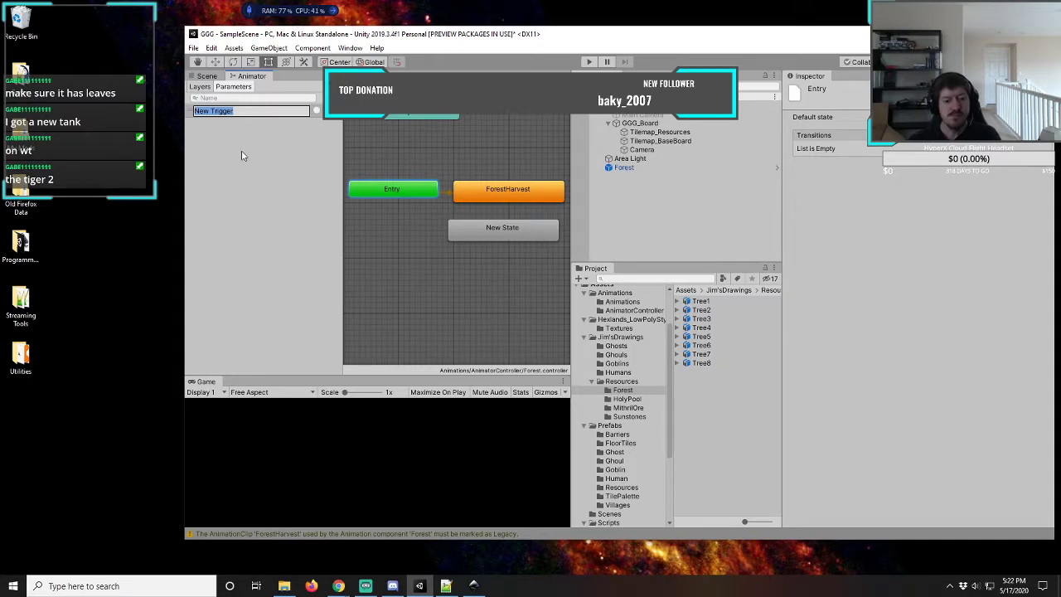
pyautogui.write('NewFor')
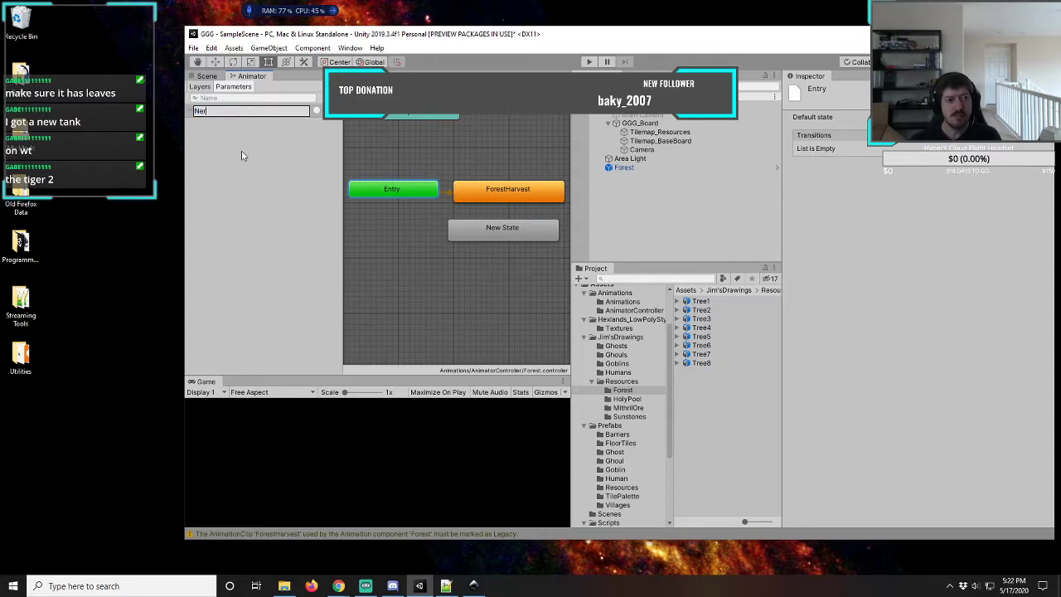
pyautogui.write('est')
pyautogui.press('Return')
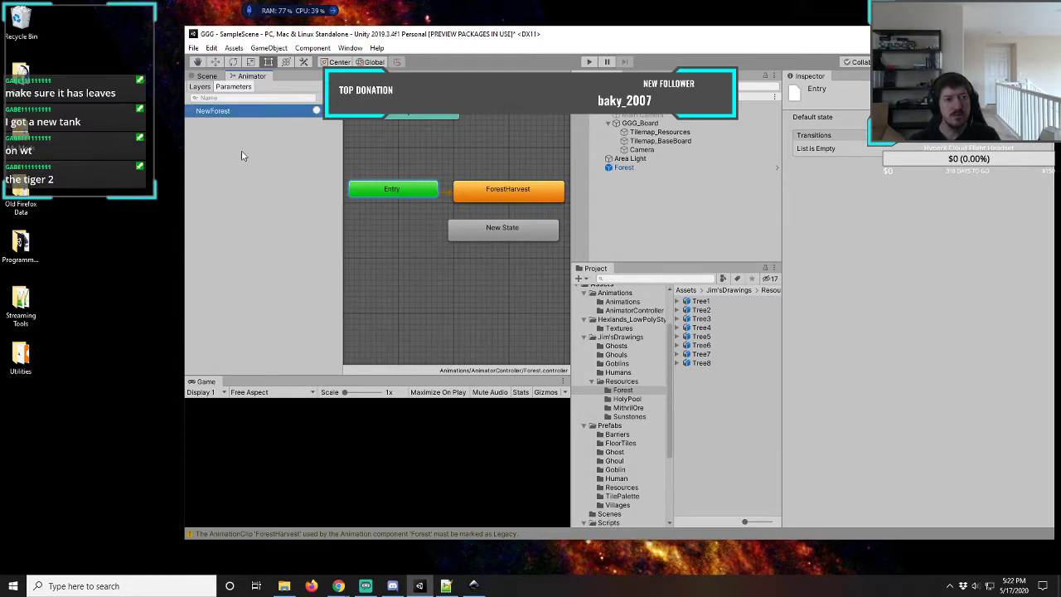
pyautogui.click(317, 112)
# - Inspect the Entry transition and the ForestHarvest state, and switch off the NewForest trigger
pyautogui.click(447, 193)
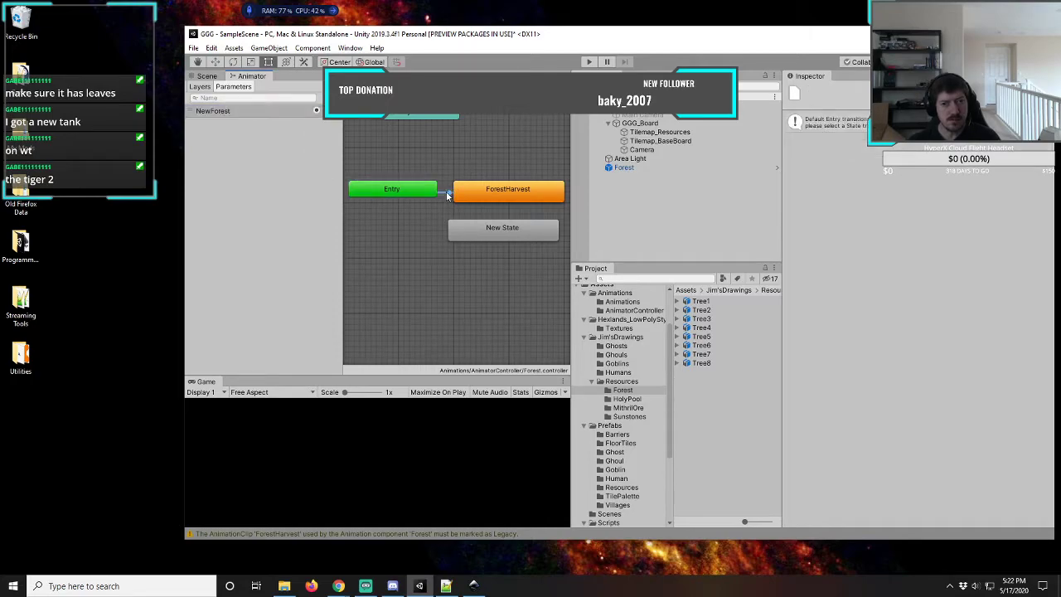
pyautogui.click(417, 193)
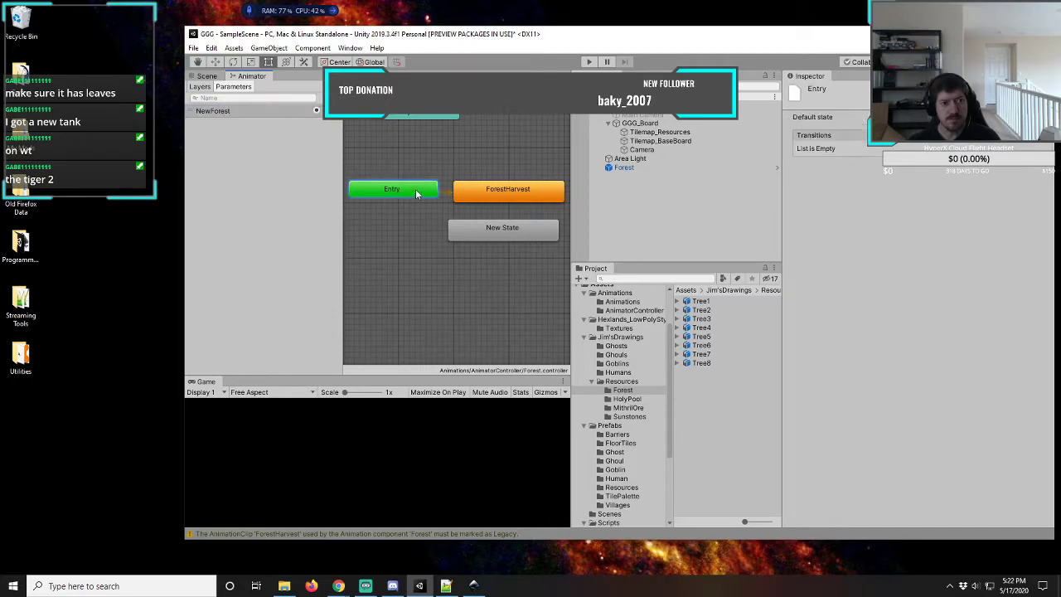
pyautogui.click(223, 111)
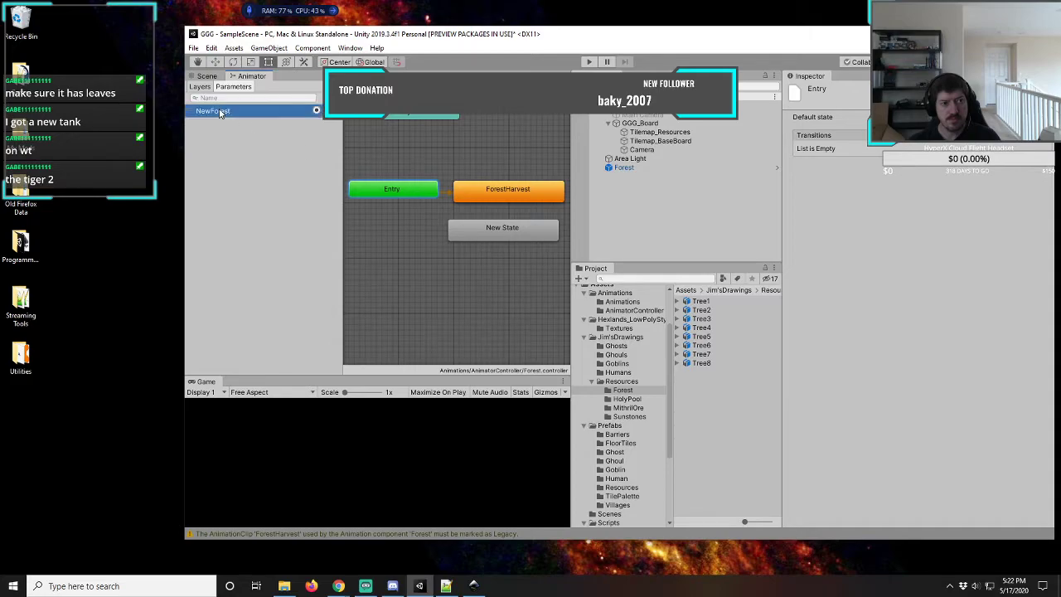
pyautogui.click(500, 196)
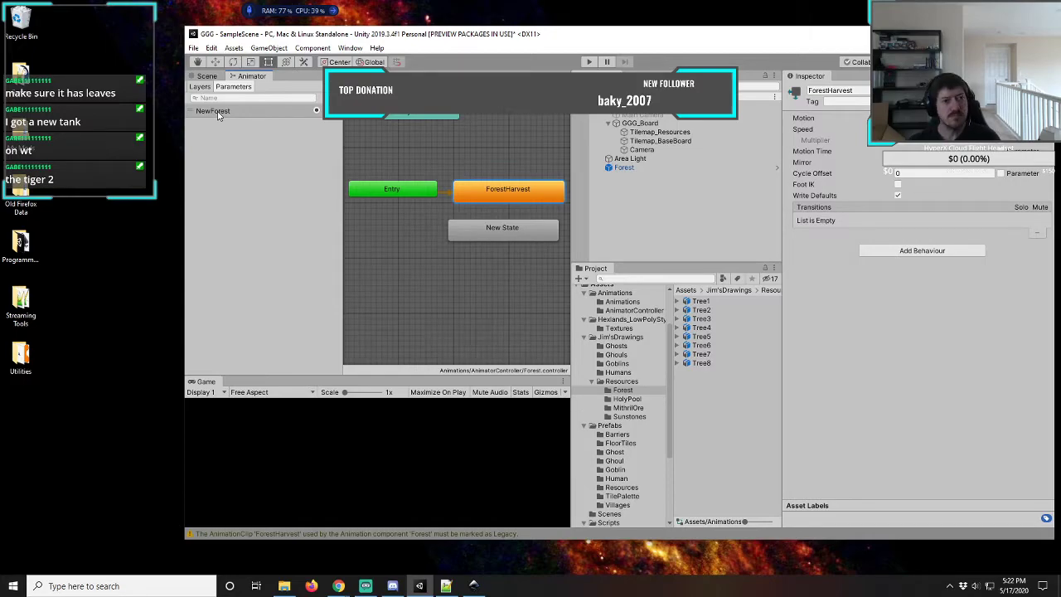
pyautogui.click(316, 111)
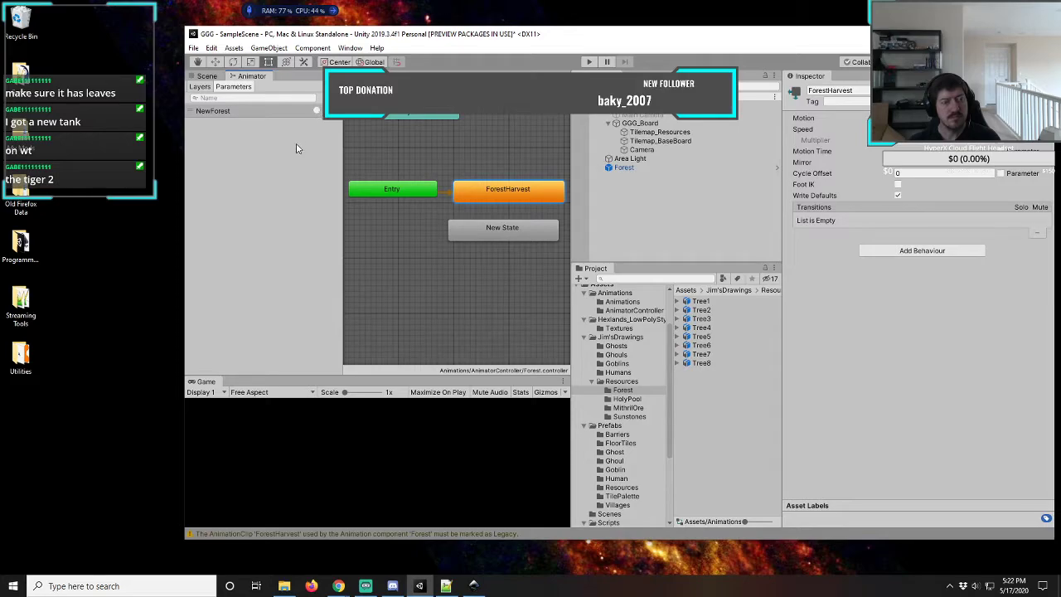
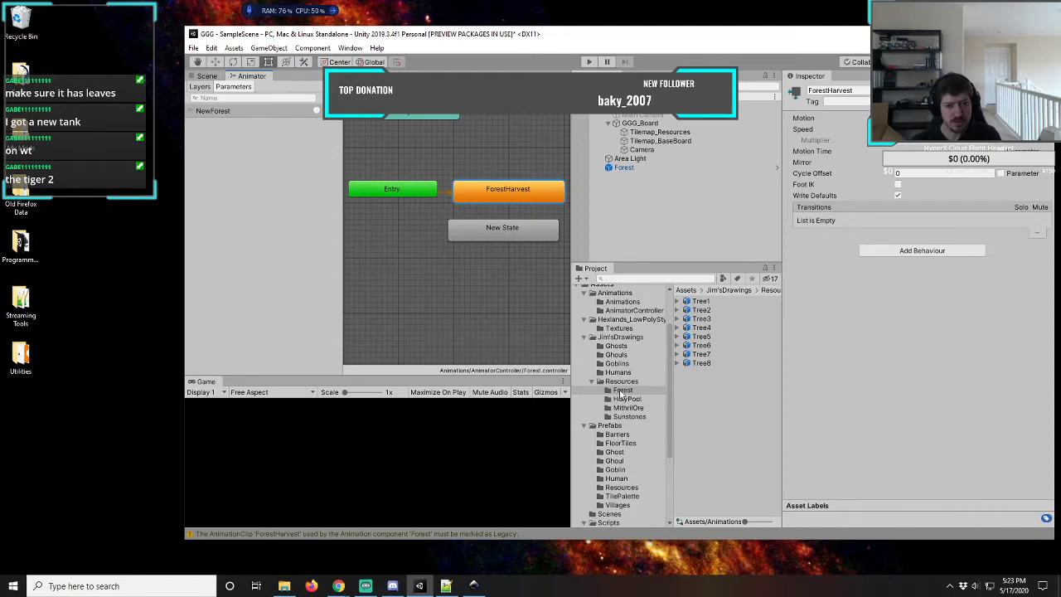
# - Close the Animator view and delete the Forest controller from the AnimatorController folder
pyautogui.click(612, 310)
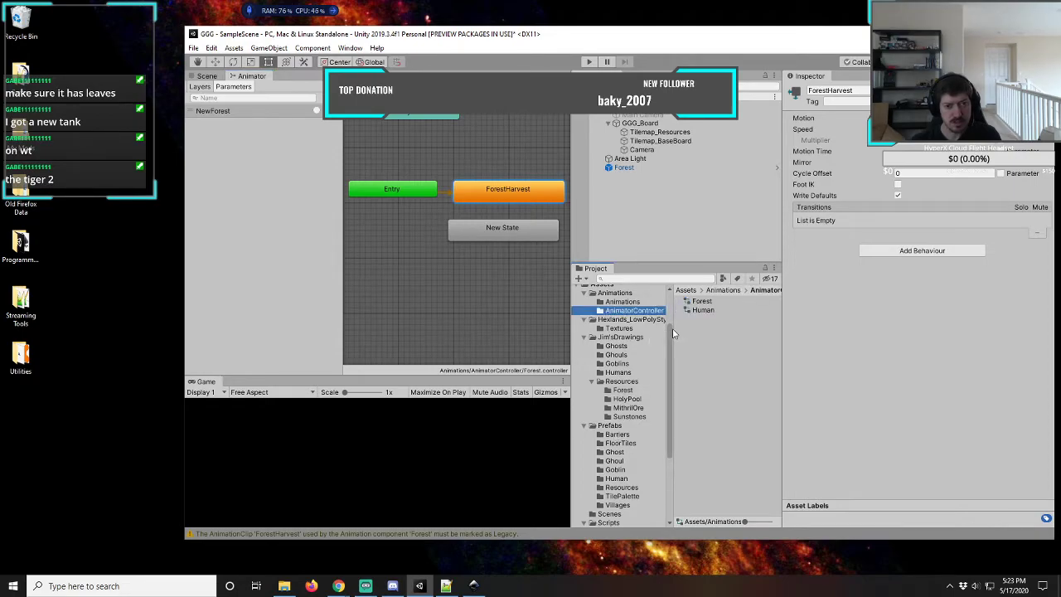
pyautogui.click(250, 79)
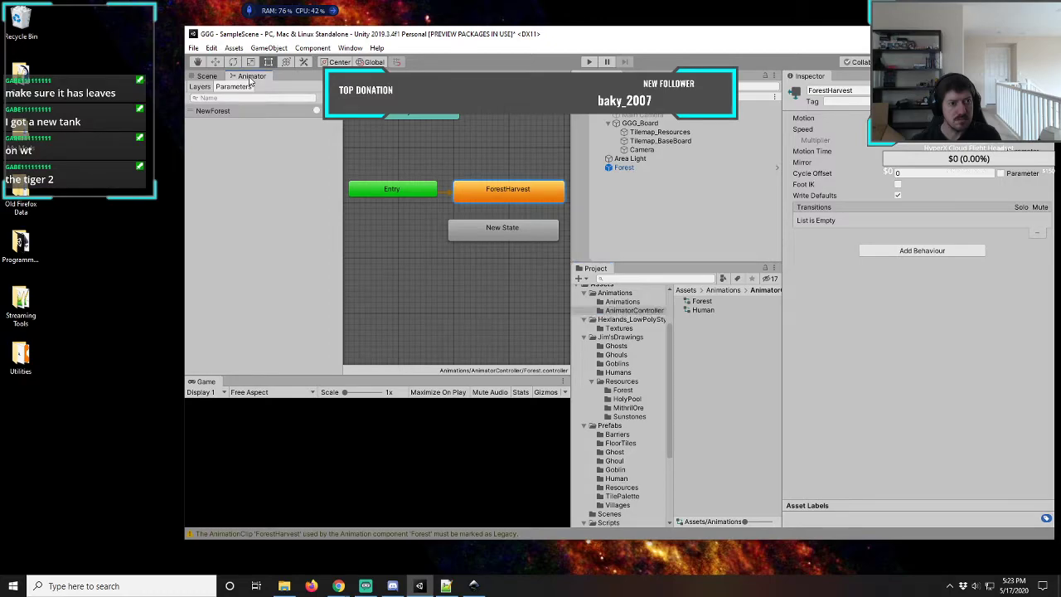
pyautogui.rightClick(250, 79)
pyautogui.click(286, 112)
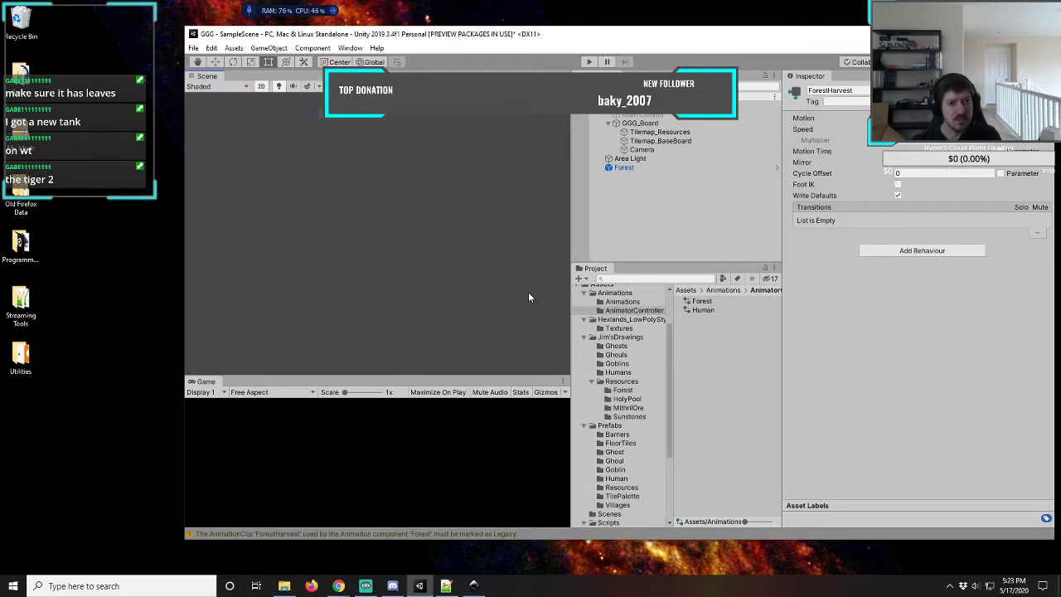
pyautogui.click(703, 301)
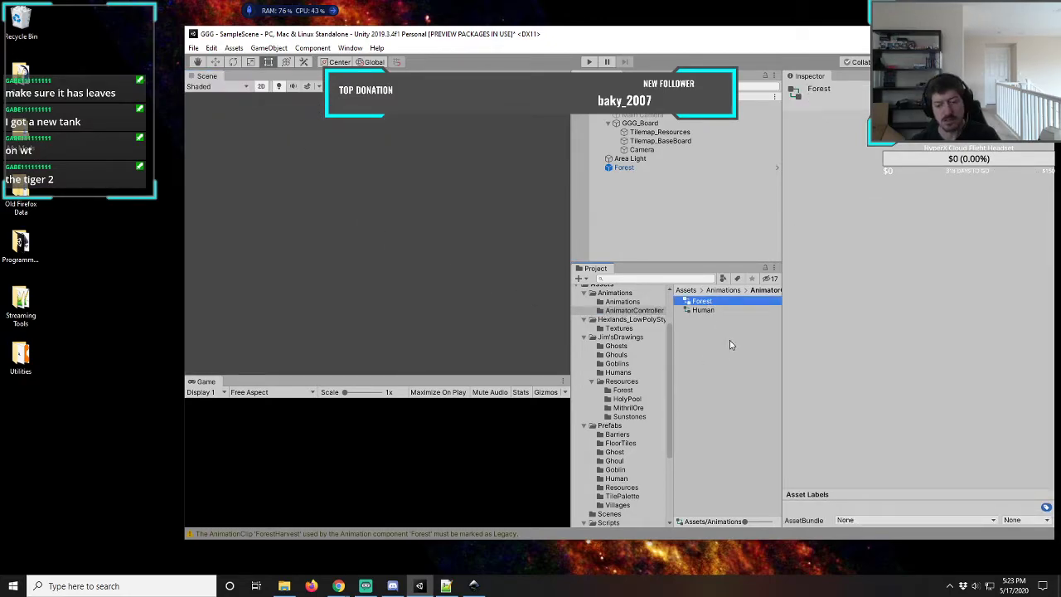
pyautogui.press('Delete')
pyautogui.click(648, 313)
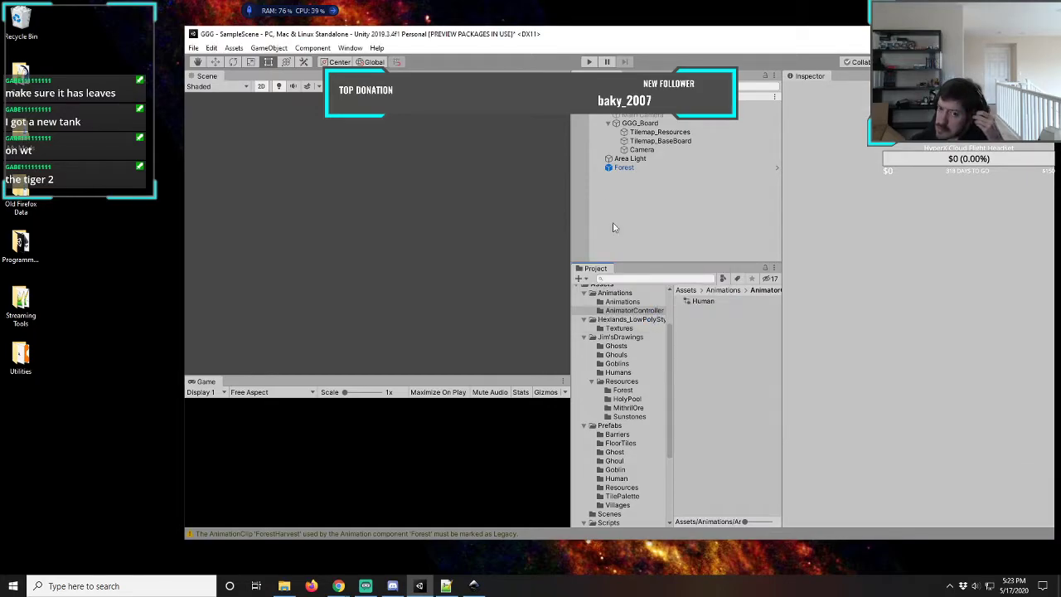
# - Replace the Forest object in the scene hierarchy with a new empty GameObject named Forest
pyautogui.click(627, 168)
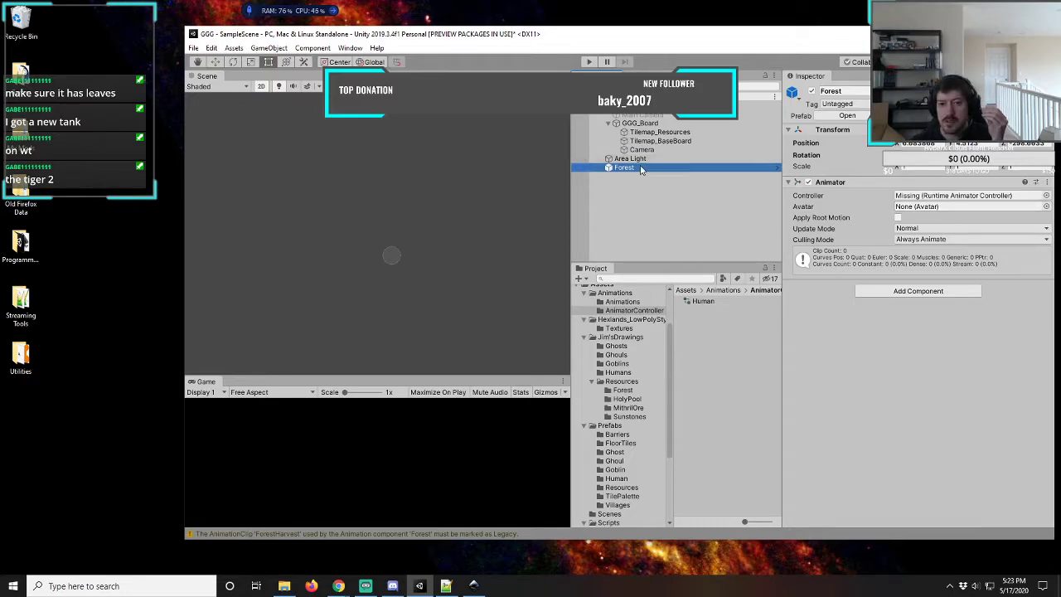
pyautogui.press('Delete')
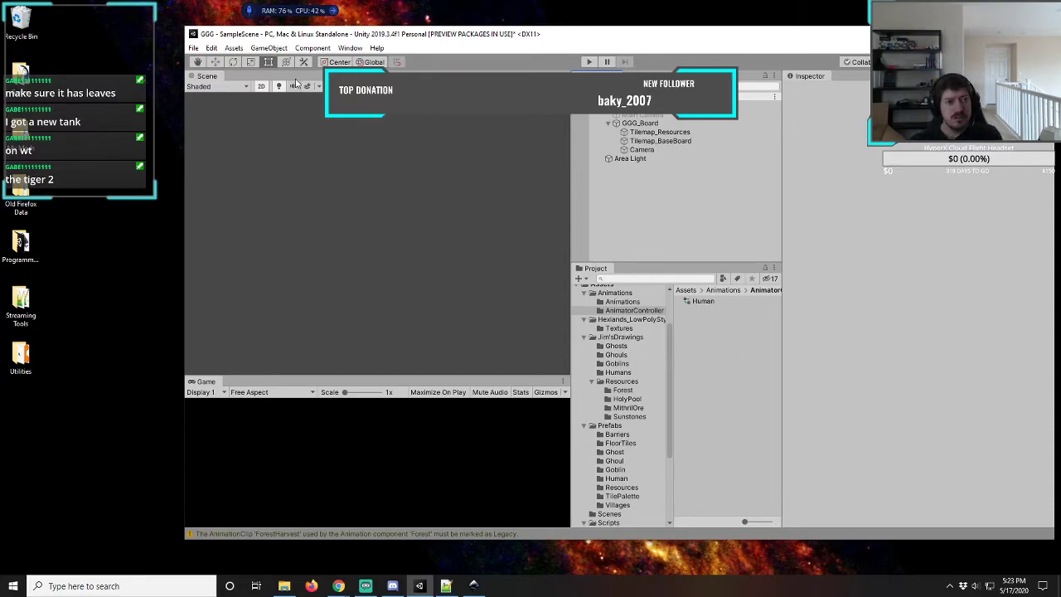
pyautogui.click(276, 48)
pyautogui.click(291, 60)
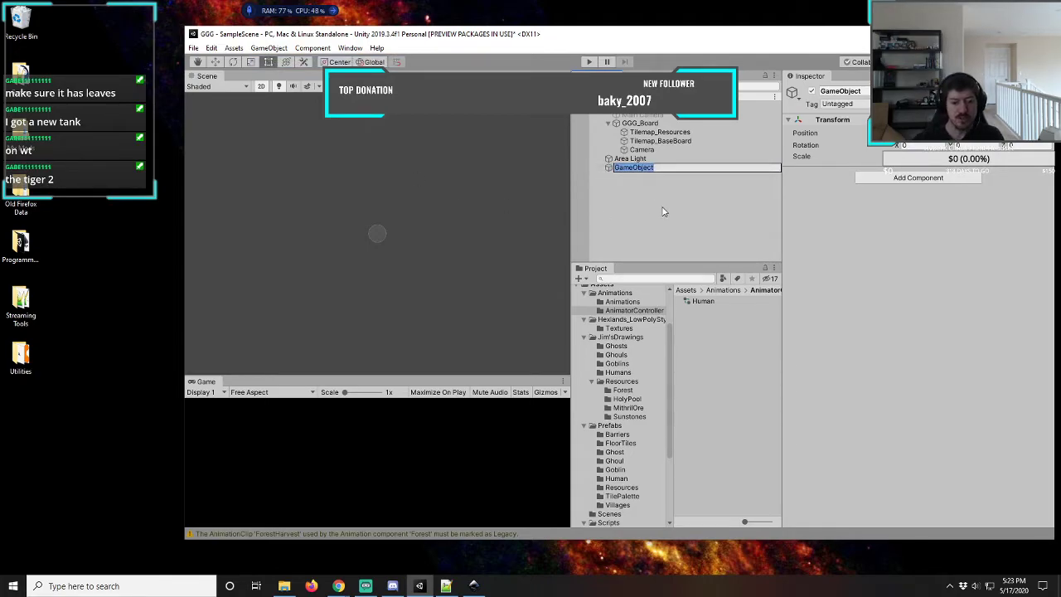
pyautogui.write('Forest')
pyautogui.press('Return')
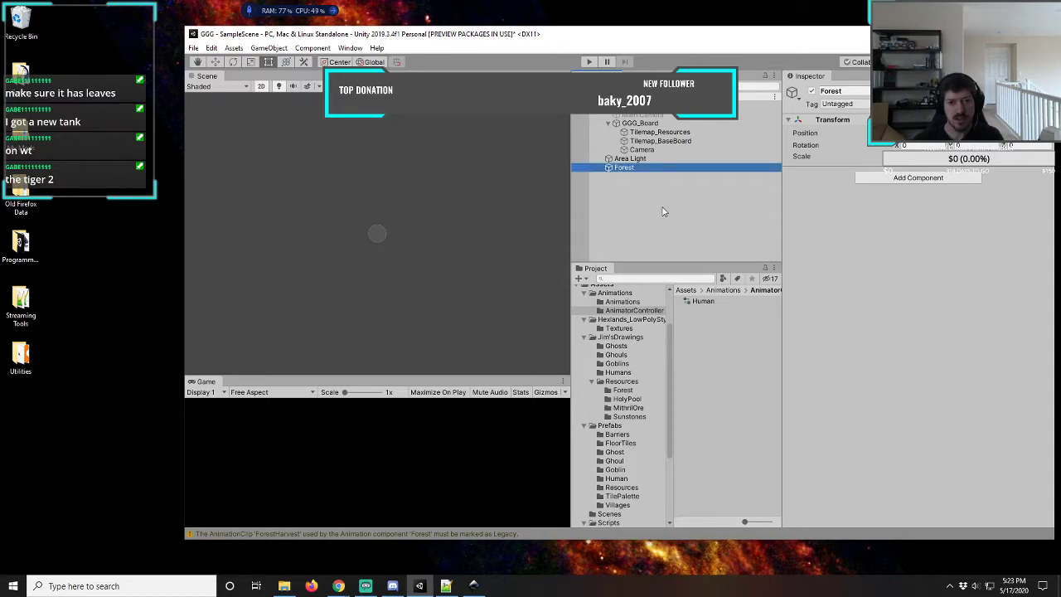
# - Delete the Forest prefab from the Resources folder under Prefabs and select the new Forest object in the scene
pyautogui.click(622, 487)
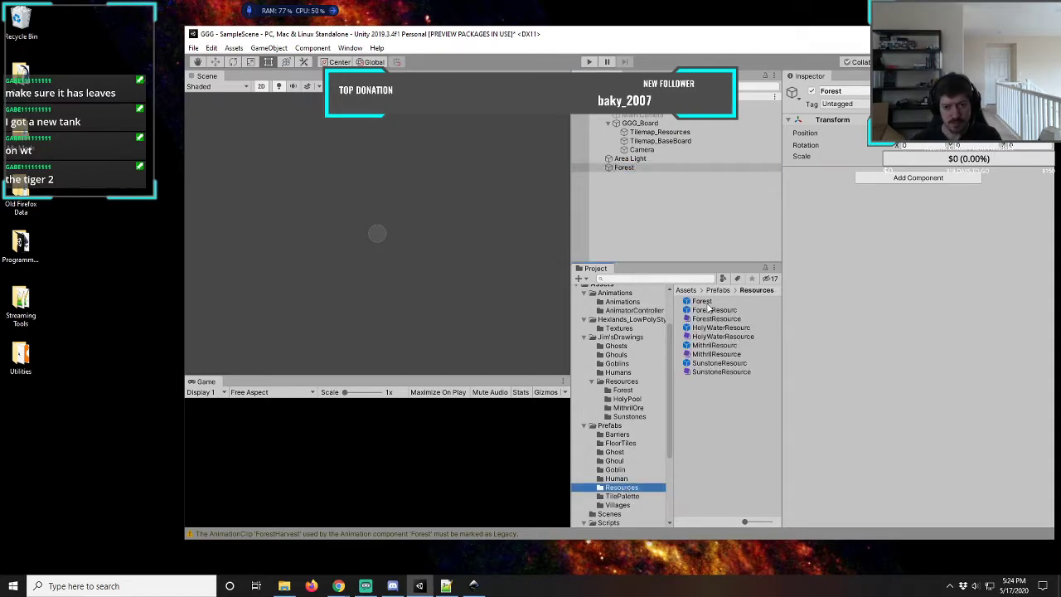
pyautogui.click(702, 302)
pyautogui.press('Delete')
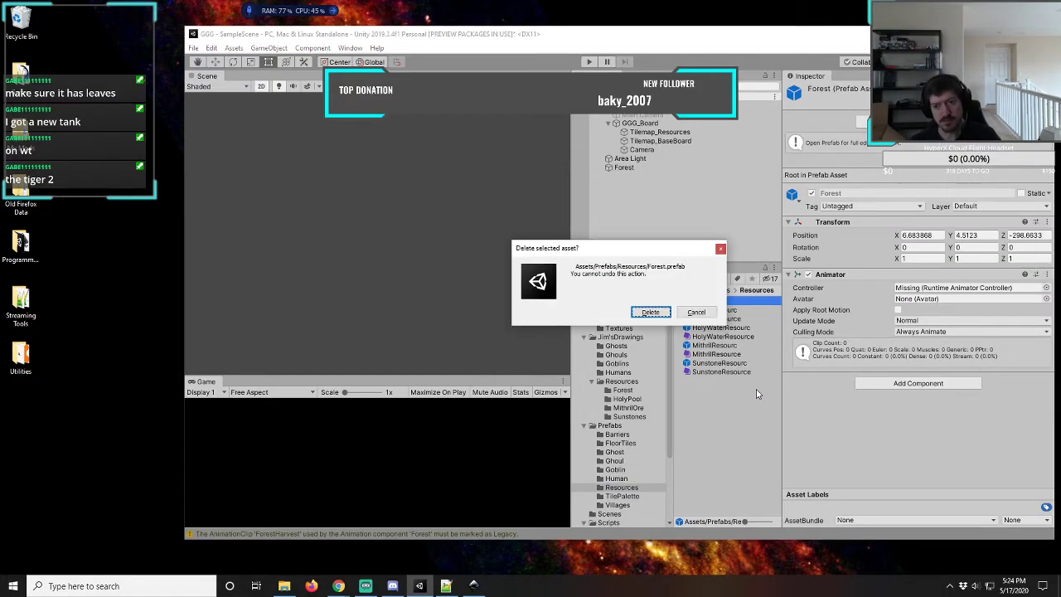
pyautogui.click(649, 311)
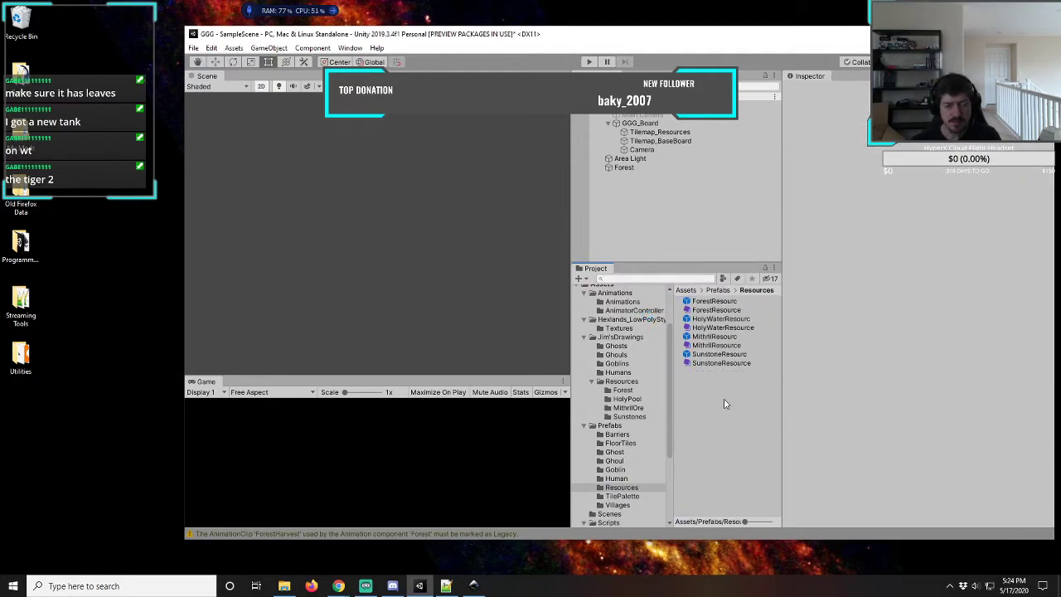
pyautogui.click(624, 168)
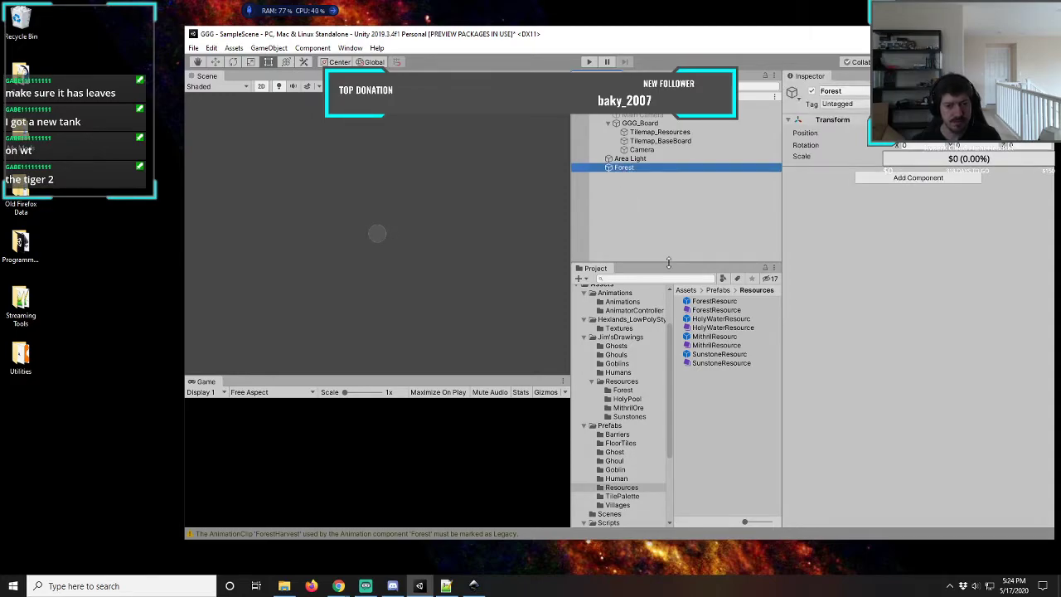
# - Set the Tree1 sprite's pivot to Custom in the Sprite Editor, place it on the tree at about X 0.70, Y 0.19, and apply it
pyautogui.click(622, 390)
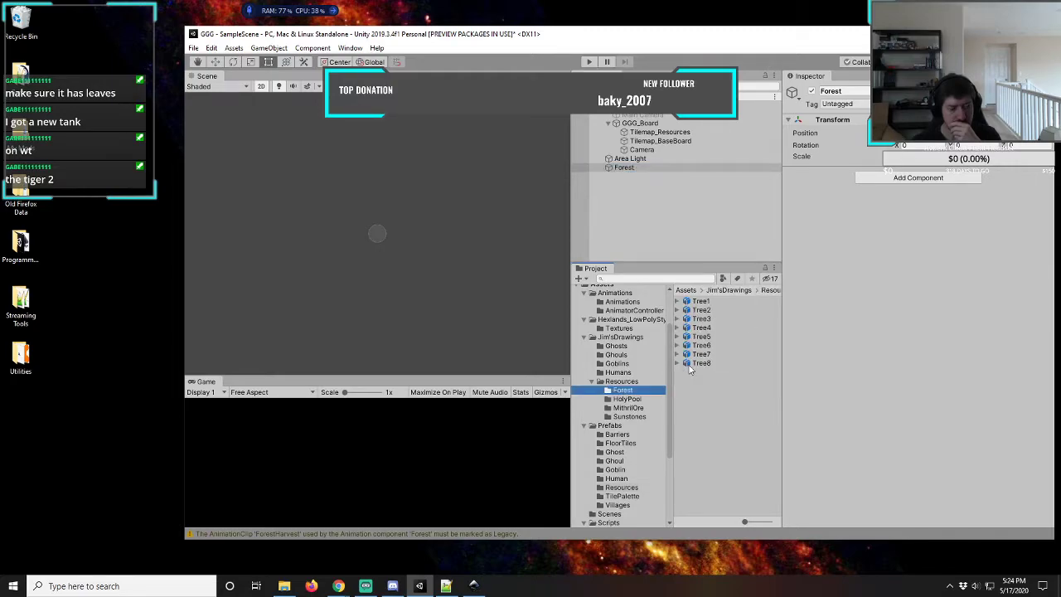
pyautogui.click(700, 302)
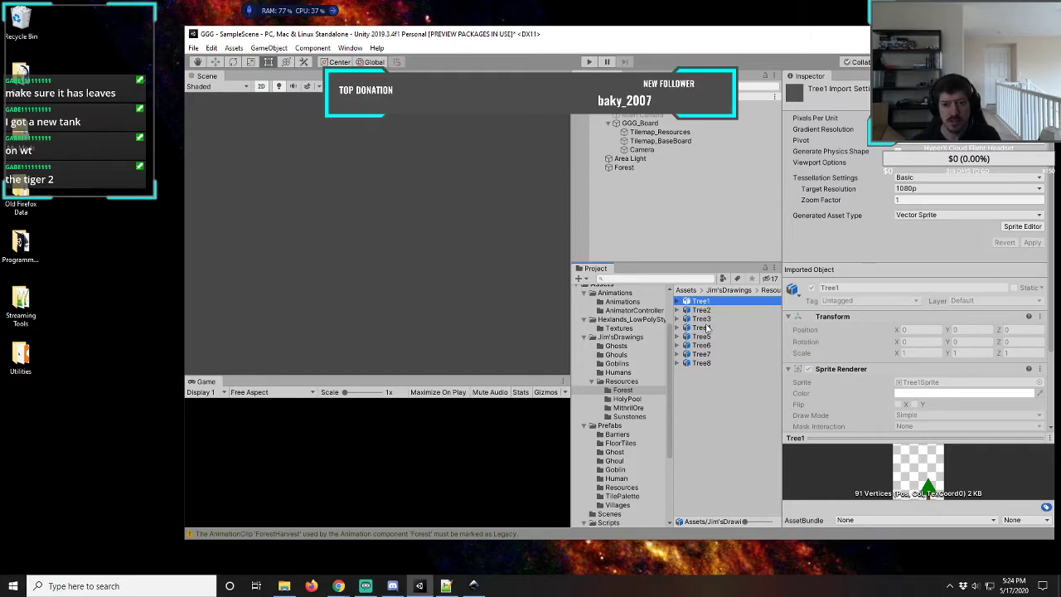
pyautogui.keyDown('shift'); pyautogui.click(701, 363); pyautogui.keyUp('shift')
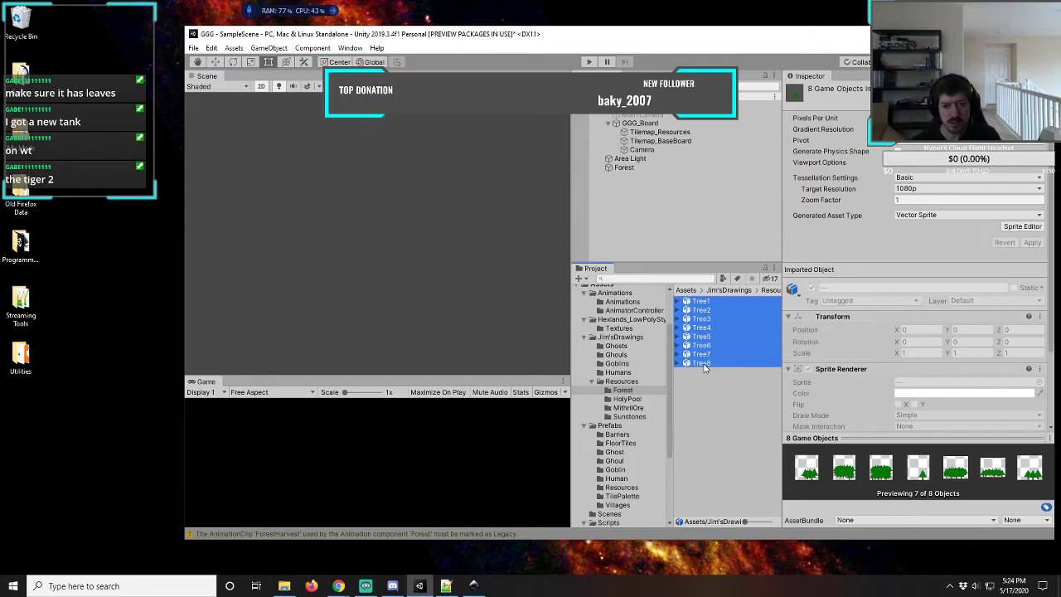
pyautogui.click(703, 301)
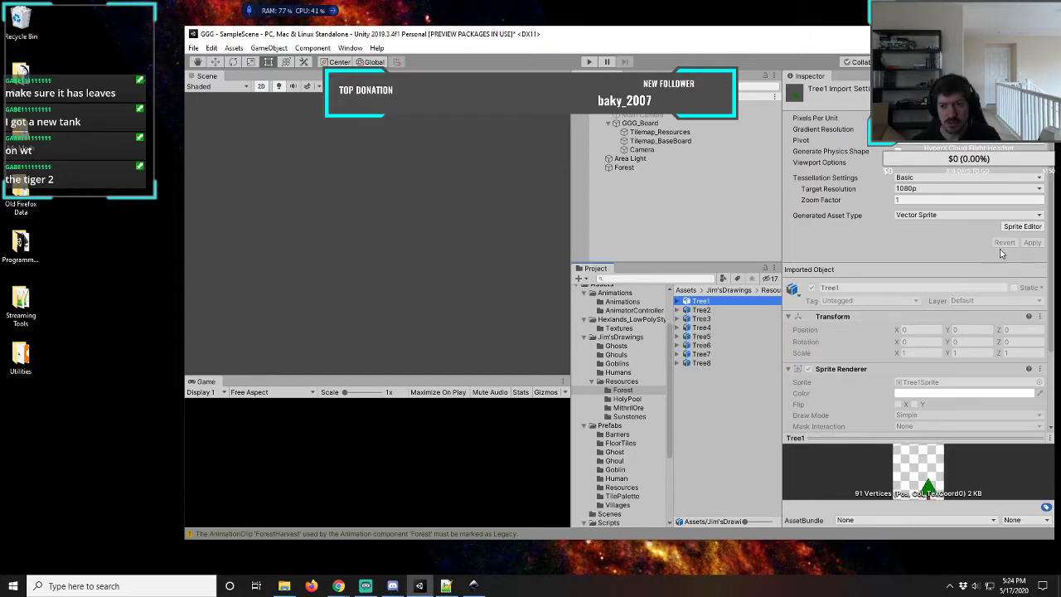
pyautogui.click(1022, 226)
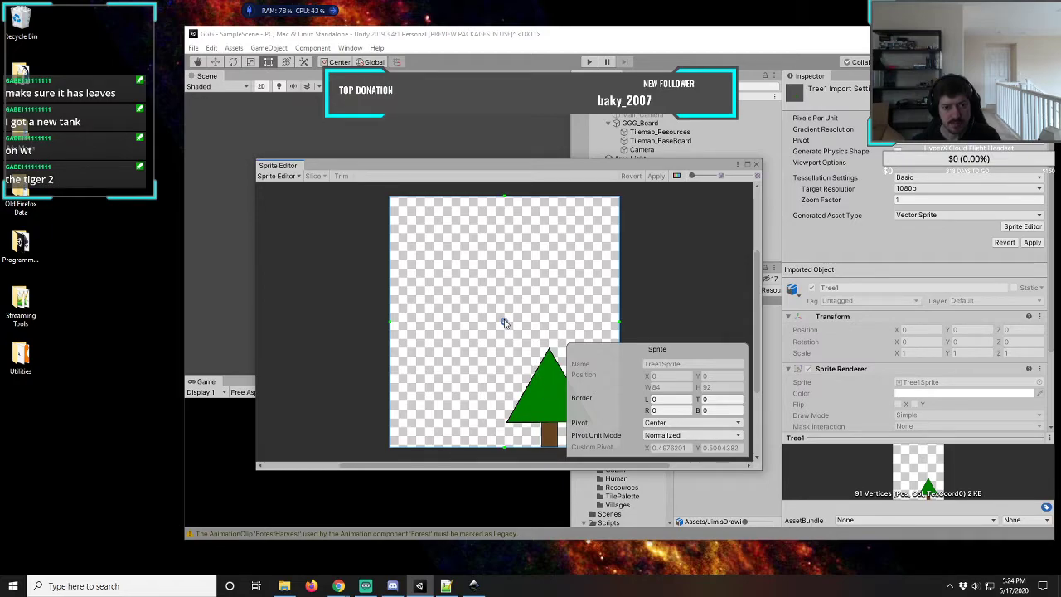
pyautogui.click(680, 423)
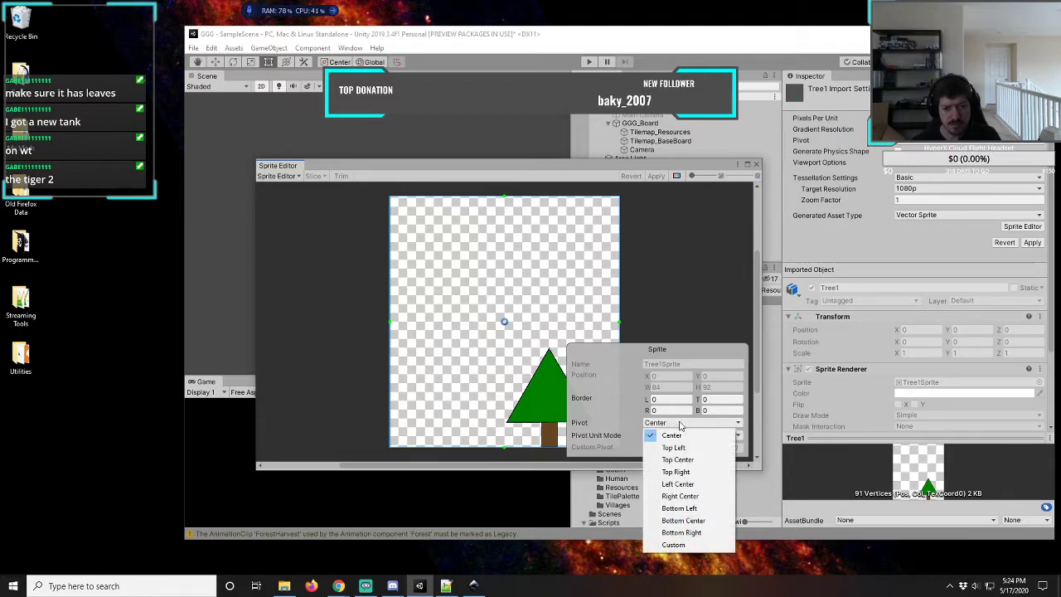
pyautogui.click(688, 545)
pyautogui.moveTo(503, 321); pyautogui.dragTo(551, 402)
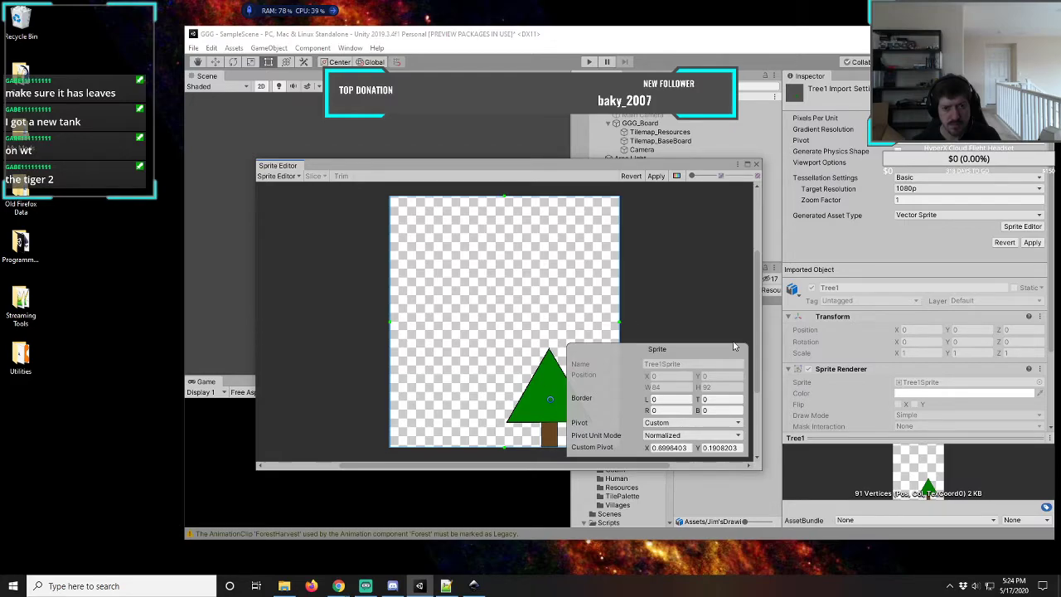
pyautogui.click(656, 175)
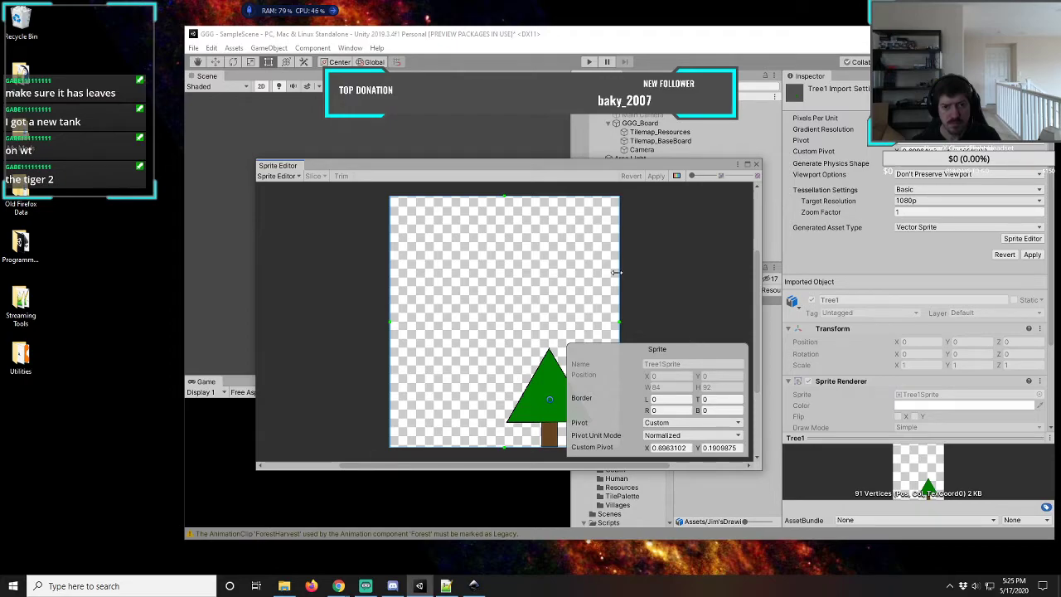
pyautogui.click(756, 164)
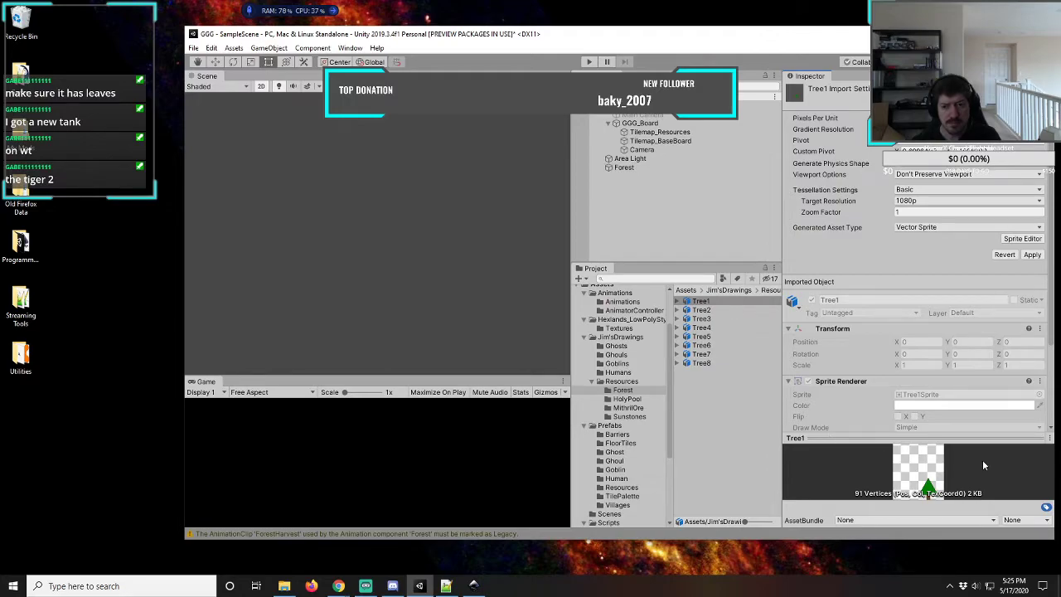
# - Recheck Tree1's pivot in the Sprite Editor and revert its unapplied import settings
pyautogui.click(1020, 240)
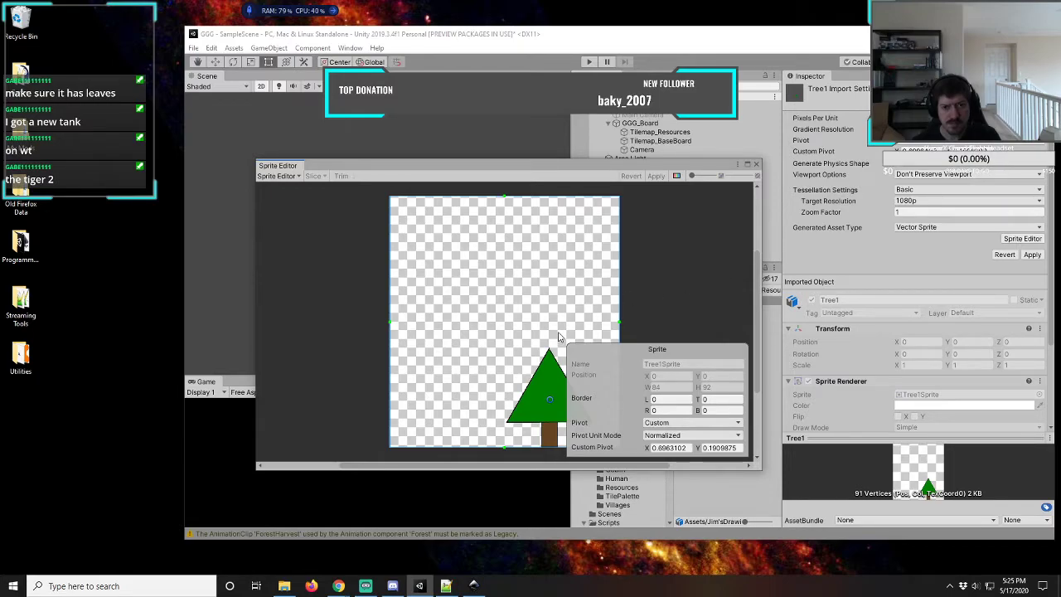
pyautogui.click(755, 164)
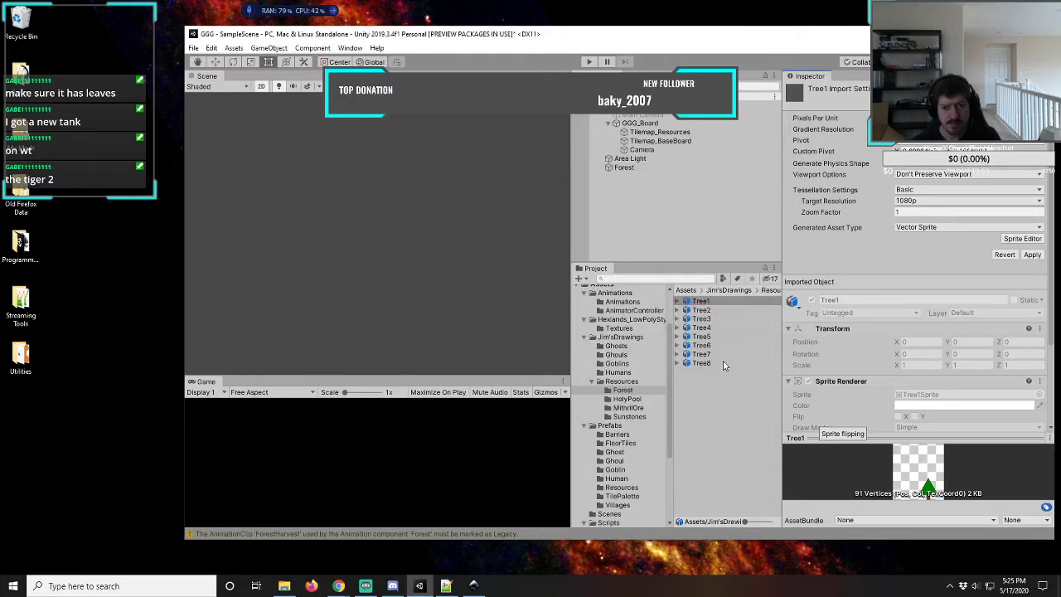
pyautogui.click(624, 214)
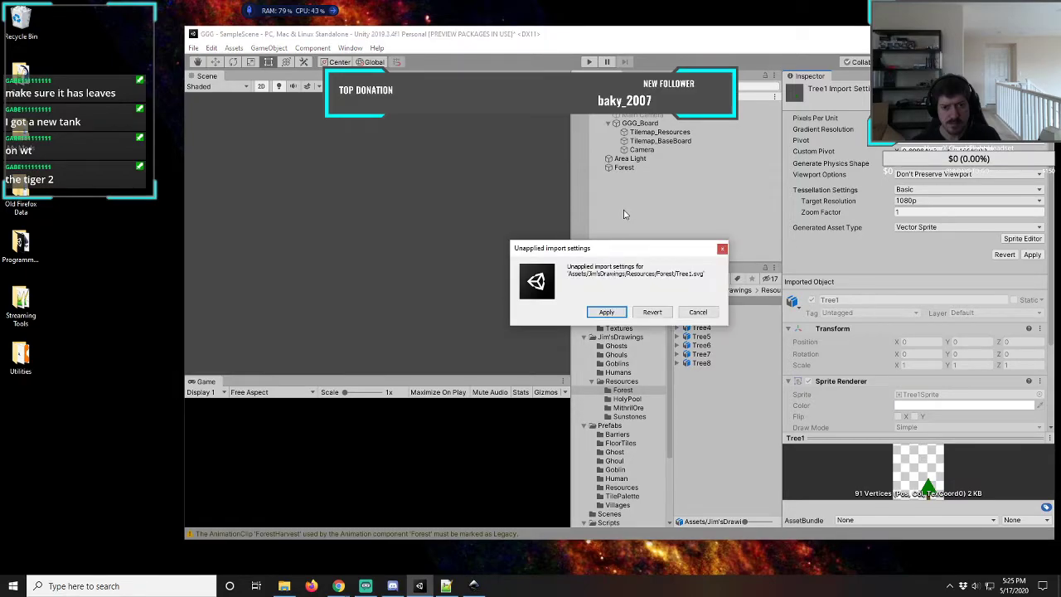
pyautogui.click(665, 316)
pyautogui.click(707, 304)
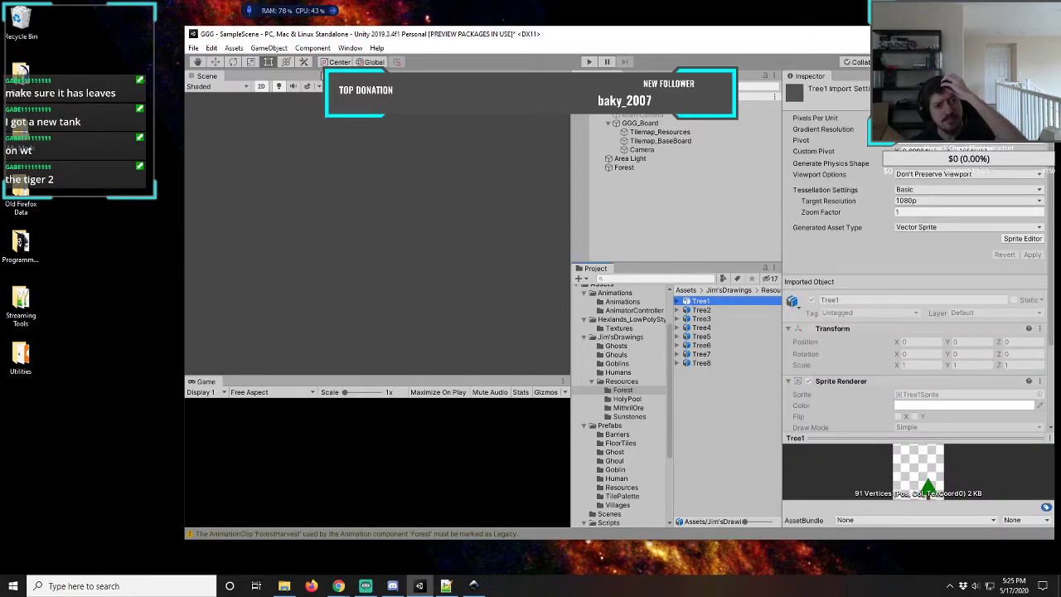
# - Create an empty GameObject named Tree1, nest the Tree1 sprite under it, and shift the sprite slightly down and right in the scene
pyautogui.click(268, 47)
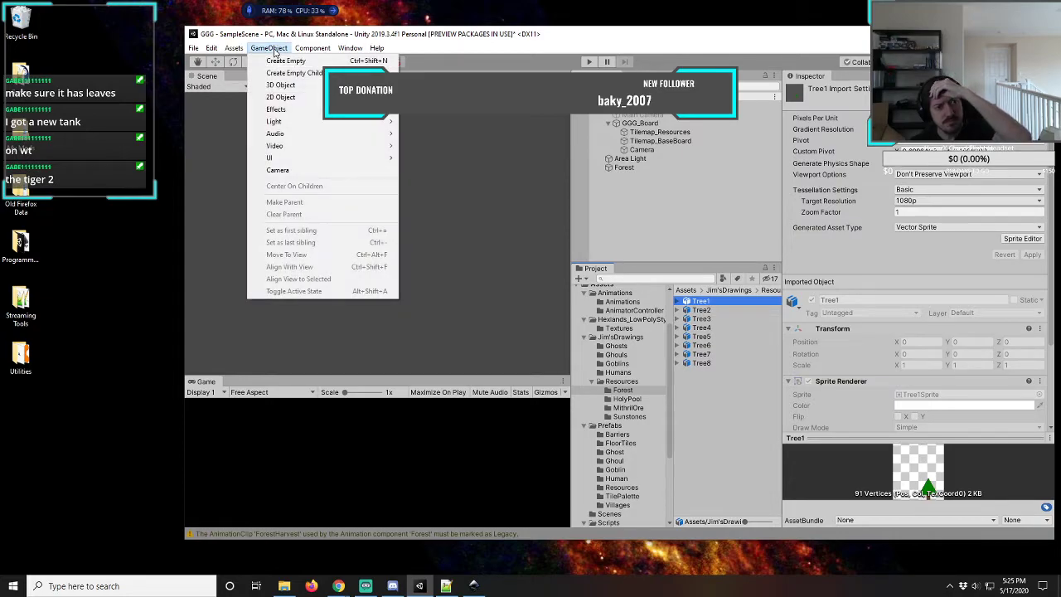
pyautogui.click(280, 63)
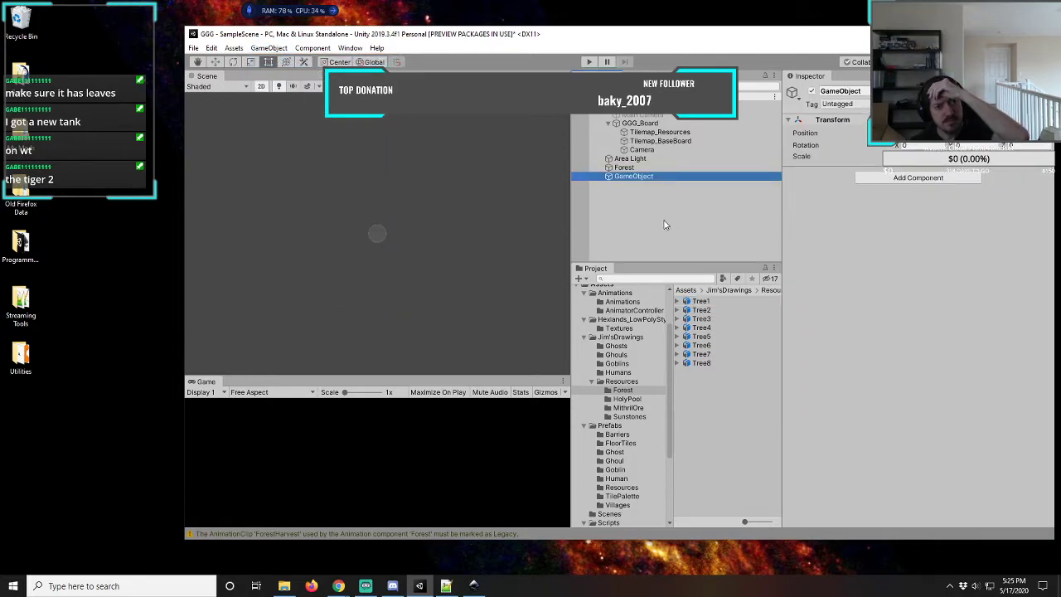
pyautogui.click(653, 177)
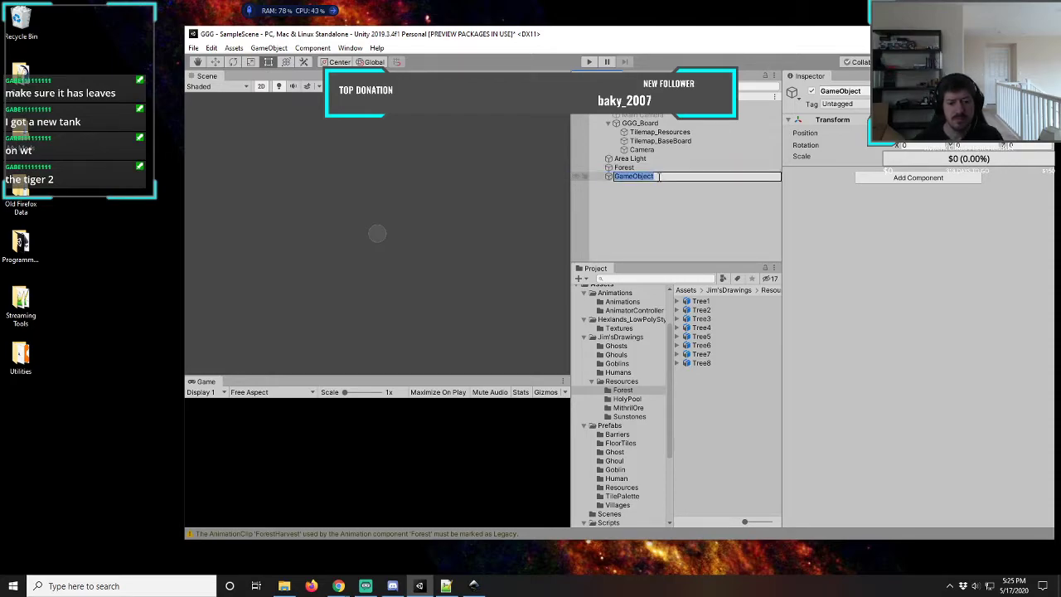
pyautogui.write('T')
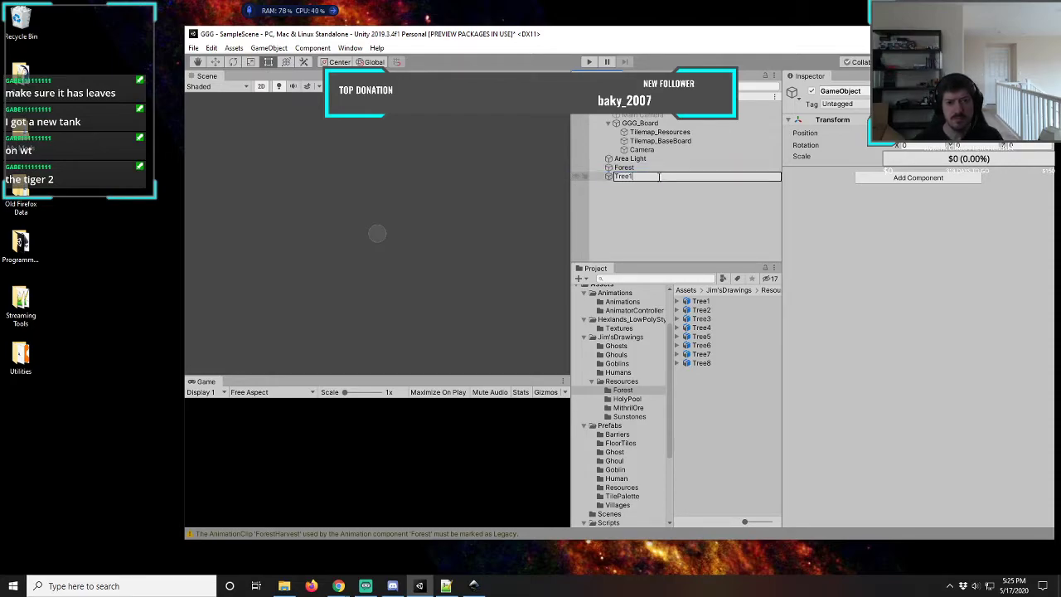
pyautogui.write('ree1')
pyautogui.press('Return')
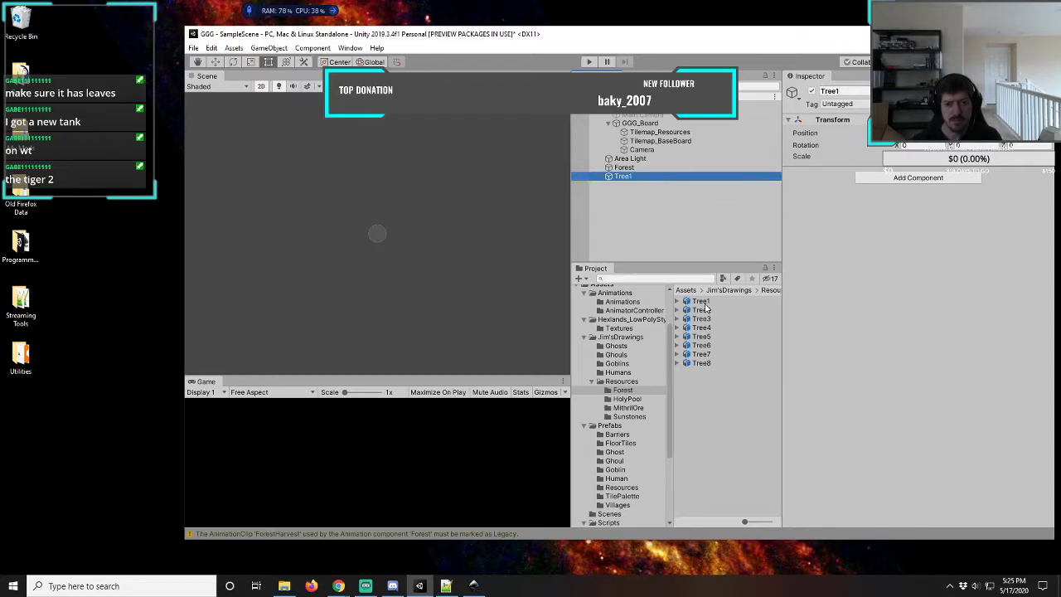
pyautogui.moveTo(703, 302); pyautogui.dragTo(627, 175)
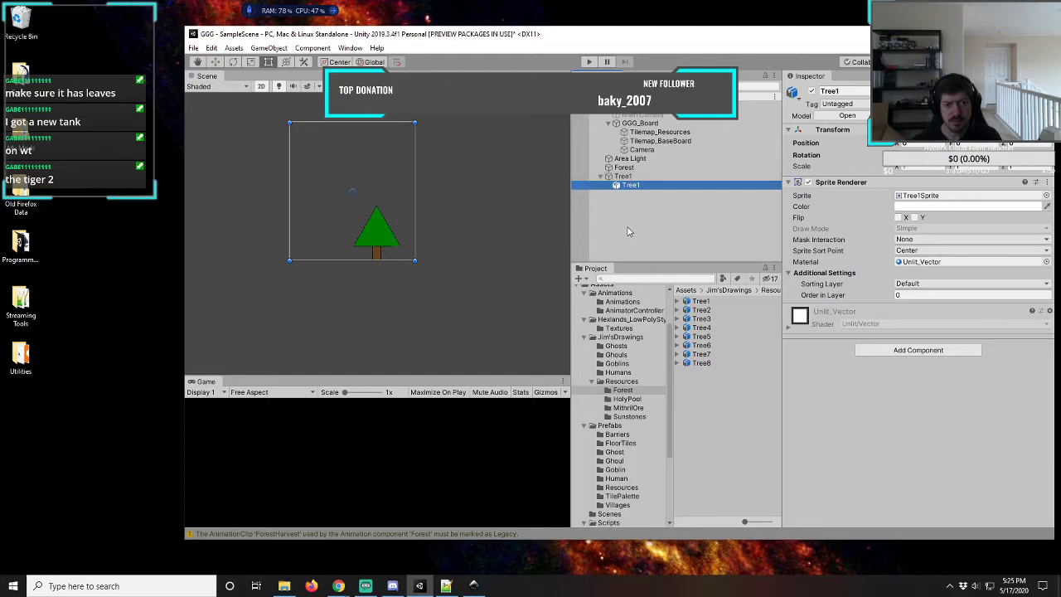
pyautogui.moveTo(376, 239)
pyautogui.mouseDown()
pyautogui.moveTo(368, 227)
pyautogui.moveTo(381, 247)
pyautogui.mouseUp()
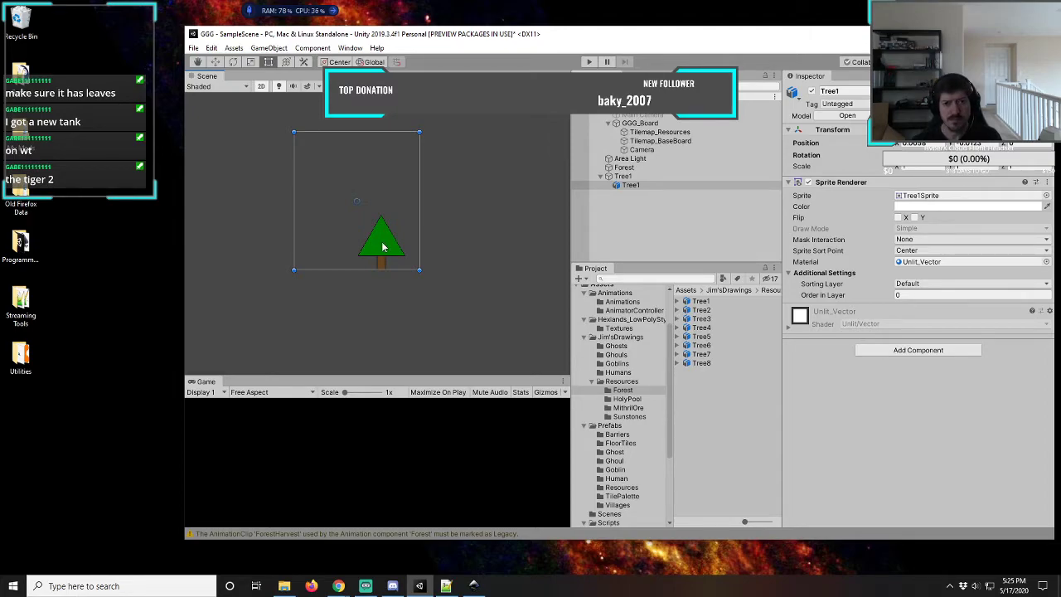
# - Save the parent Tree1 object as a prefab in the Forest drawings folder and delete its copy from the scene
pyautogui.click(623, 176)
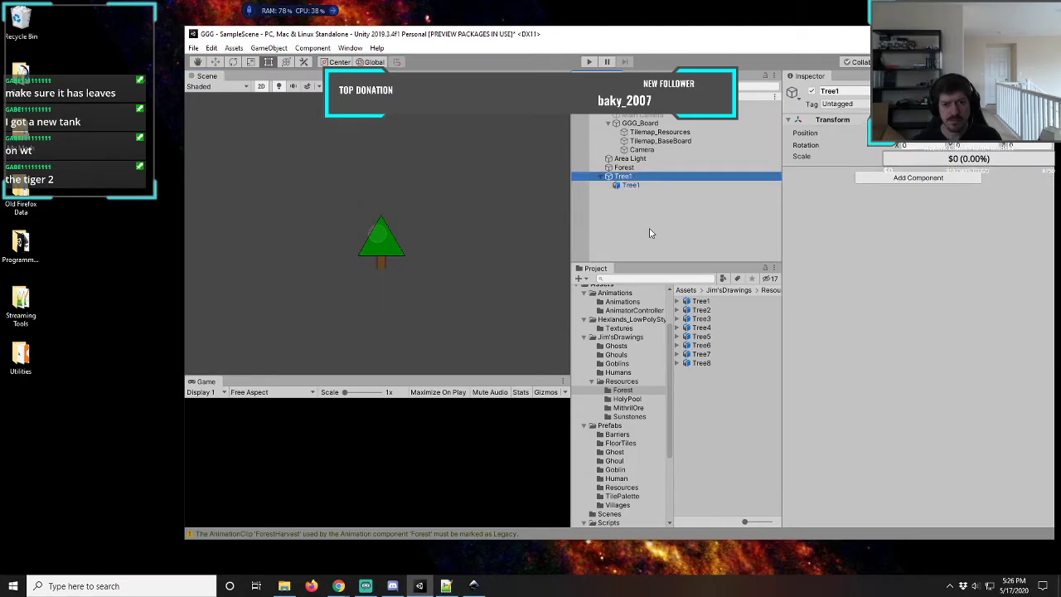
pyautogui.moveTo(624, 178); pyautogui.dragTo(702, 406)
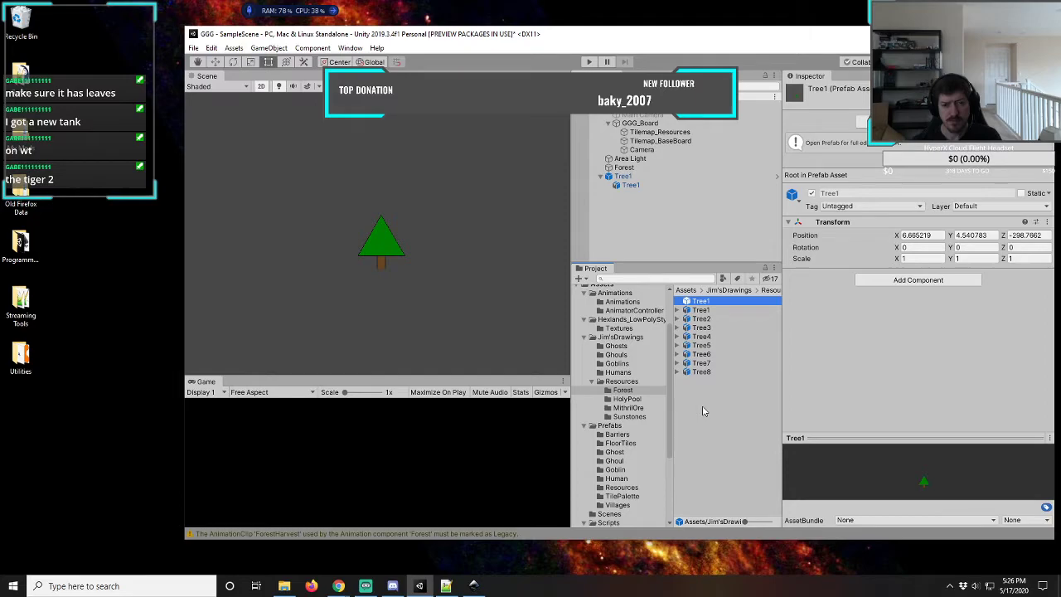
pyautogui.click(630, 186)
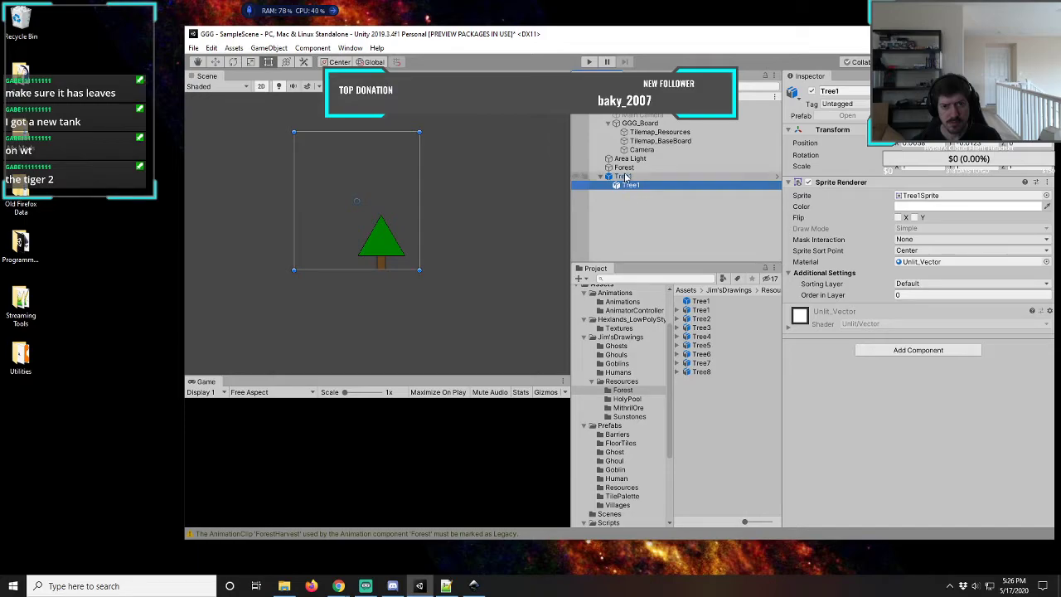
pyautogui.click(629, 176)
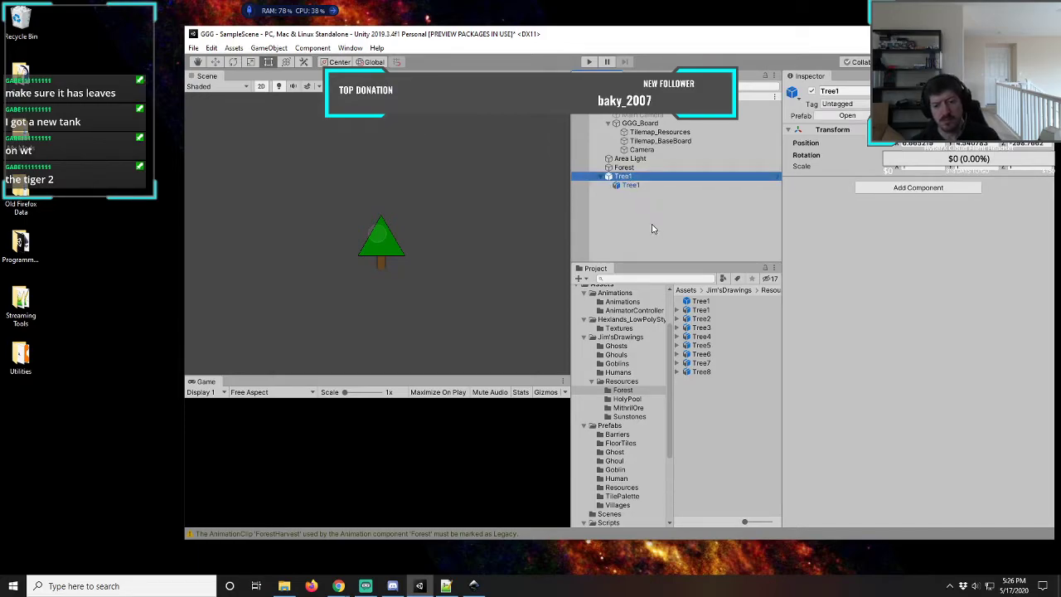
pyautogui.press('Delete')
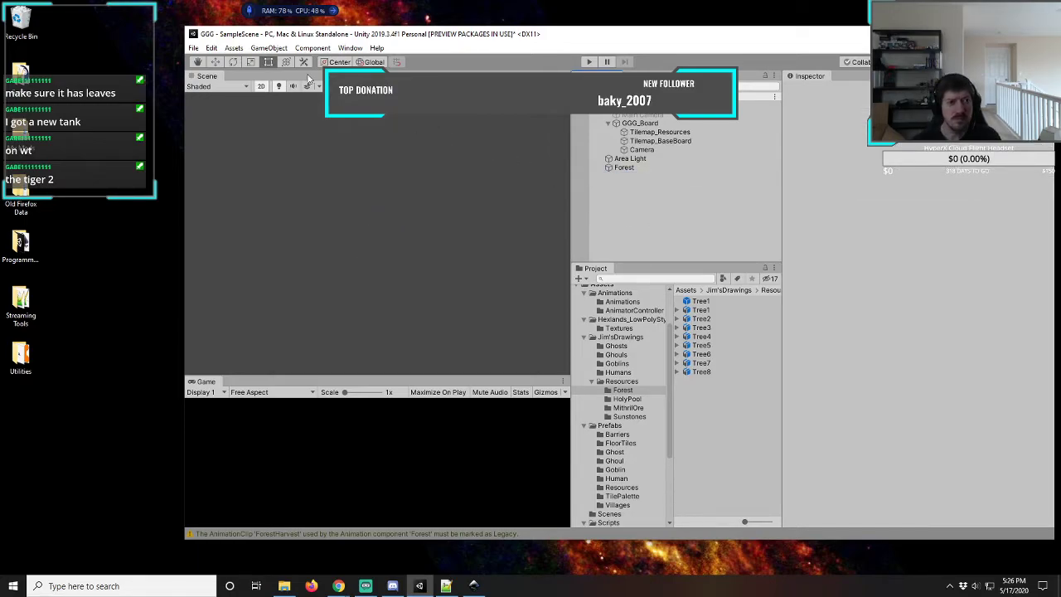
# - Create an empty GameObject named Tree2 and nest the Tree2 sprite under it
pyautogui.click(278, 49)
pyautogui.click(286, 60)
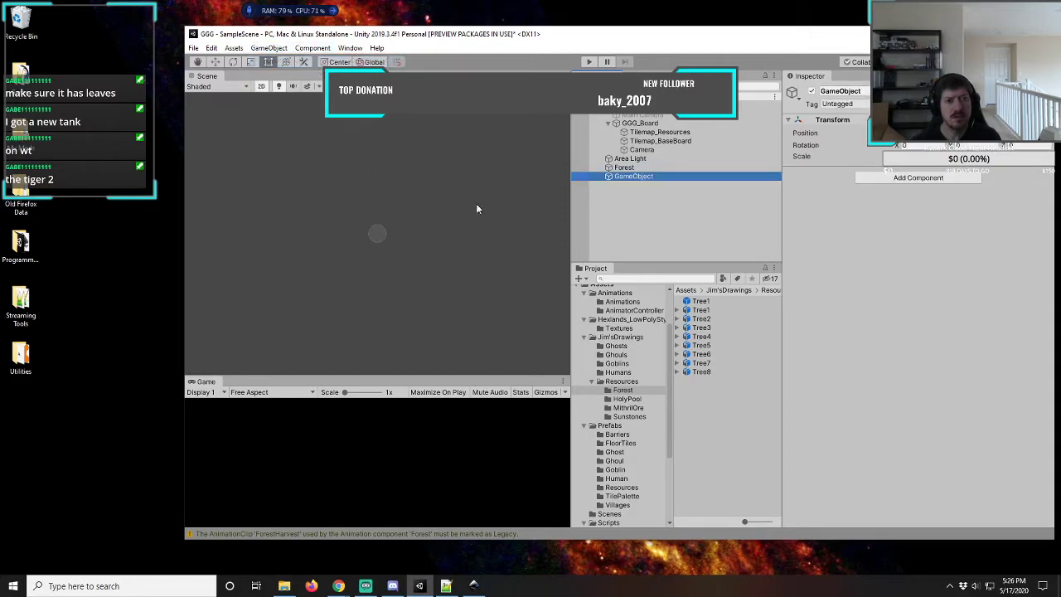
pyautogui.click(648, 176)
pyautogui.write('T')
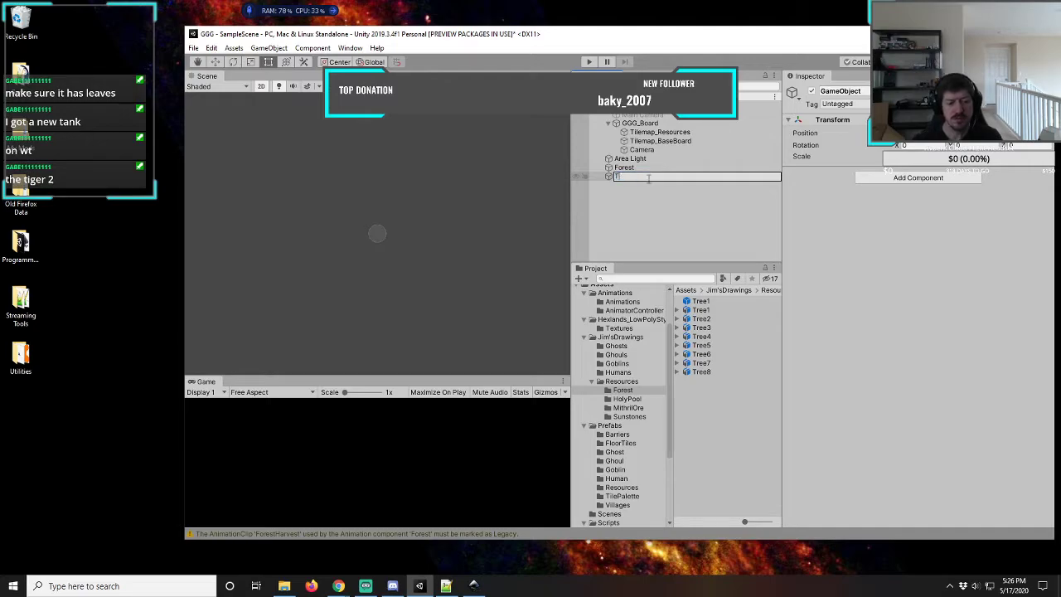
pyautogui.write('ree2')
pyautogui.press('Return')
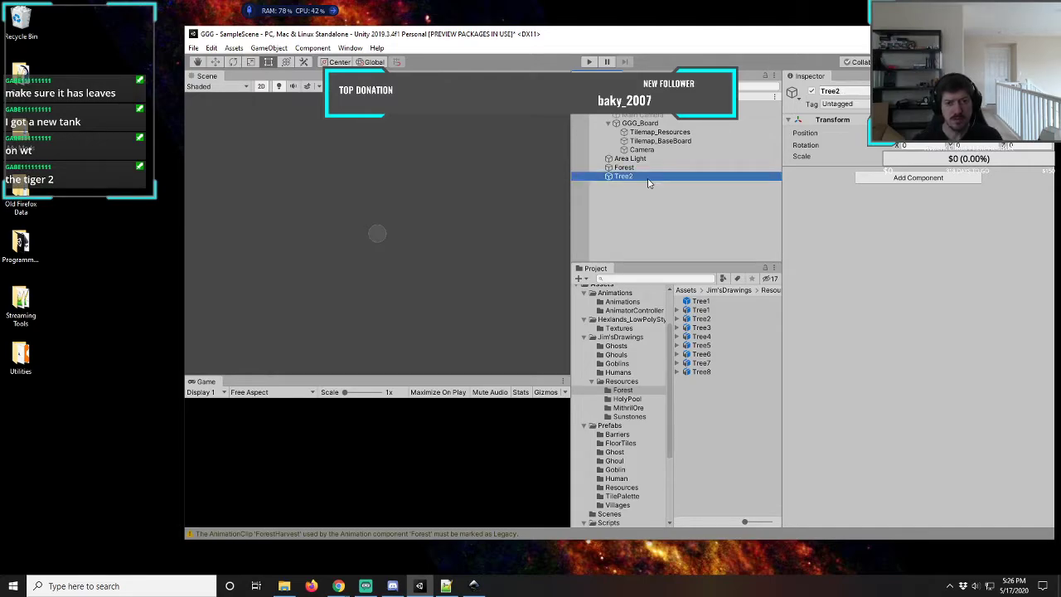
pyautogui.moveTo(701, 320); pyautogui.dragTo(625, 177)
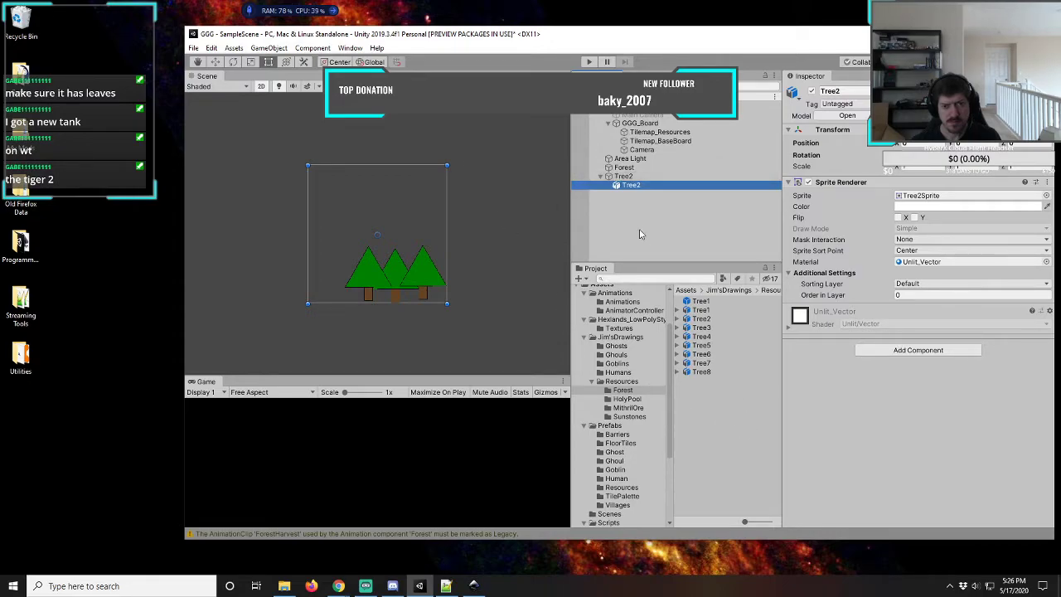
# - Save the parent Tree2 object as a prefab in the Forest drawings folder and remove it from the scene
pyautogui.click(624, 176)
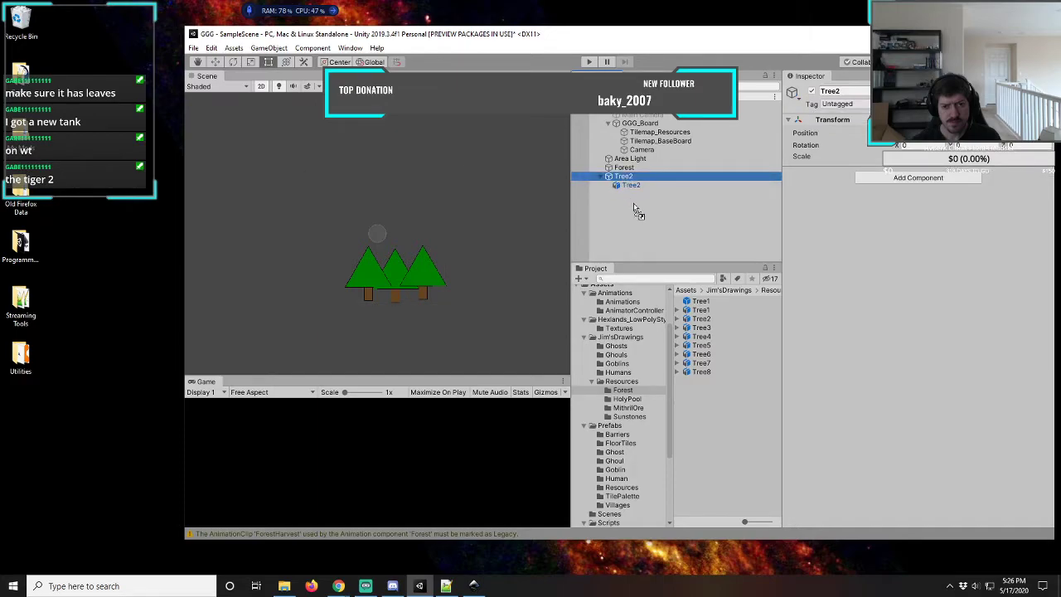
pyautogui.click(706, 385)
pyautogui.moveTo(709, 400); pyautogui.dragTo(709, 399)
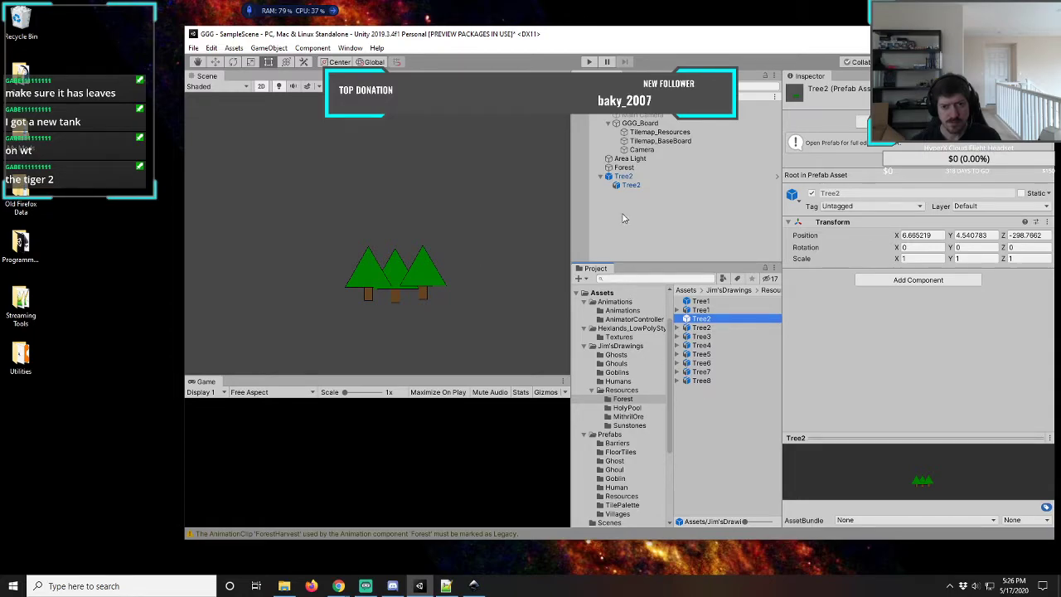
pyautogui.click(623, 177)
pyautogui.press('Delete')
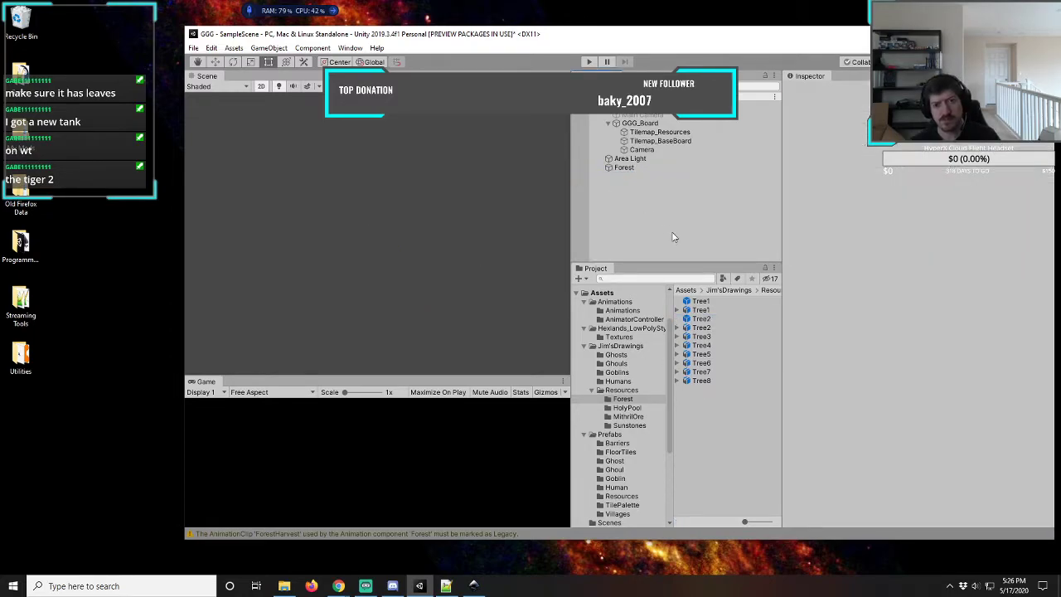
# - Add the new Tree1 and Tree2 prefabs to the scene as children of the Forest object
pyautogui.click(625, 168)
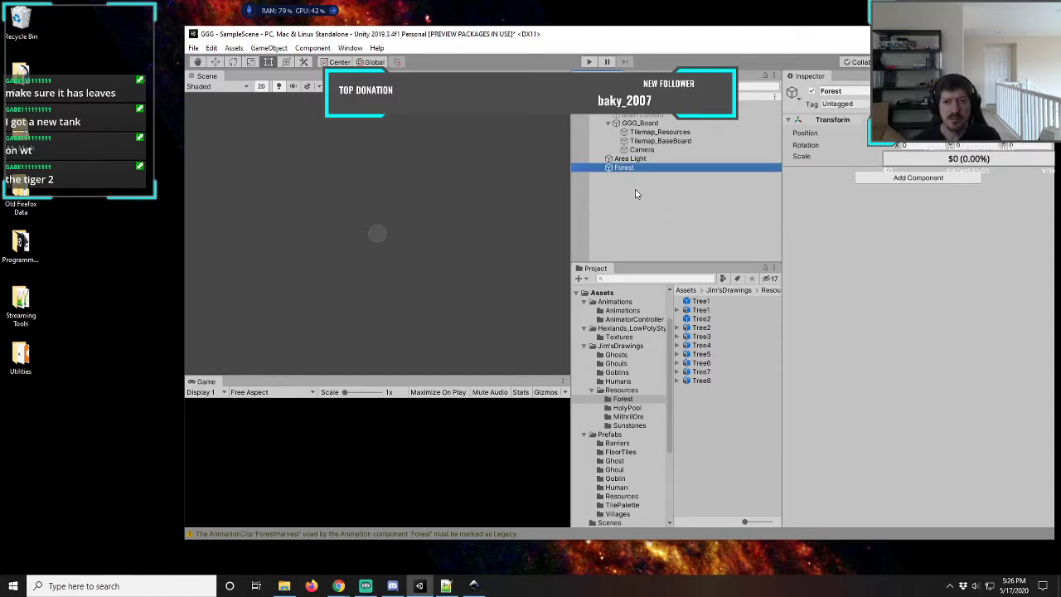
pyautogui.click(703, 302)
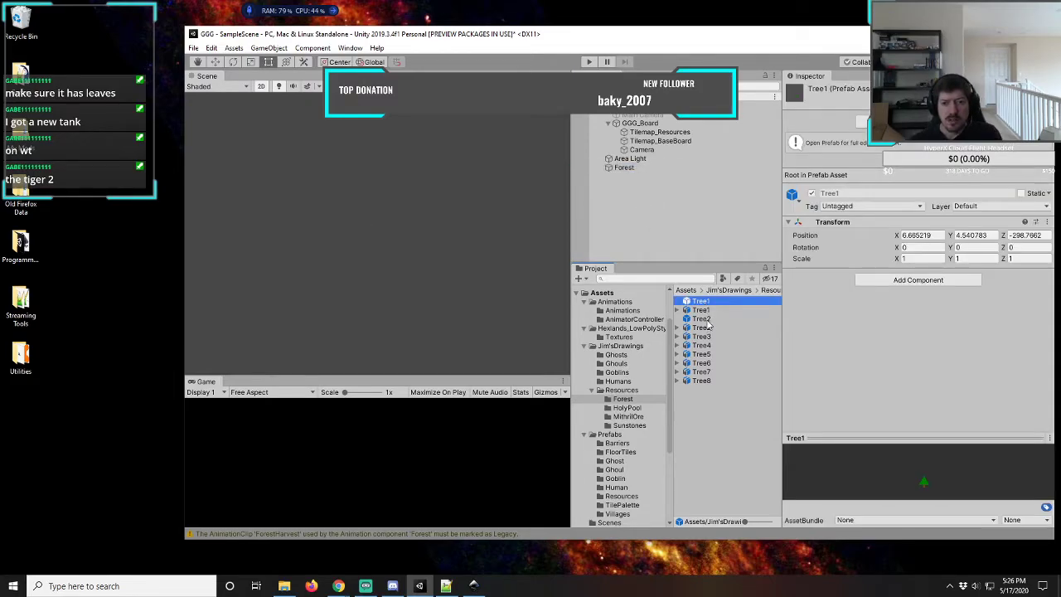
pyautogui.keyDown('ctrl'); pyautogui.click(702, 318); pyautogui.keyUp('ctrl')
pyautogui.moveTo(677, 248); pyautogui.dragTo(624, 172)
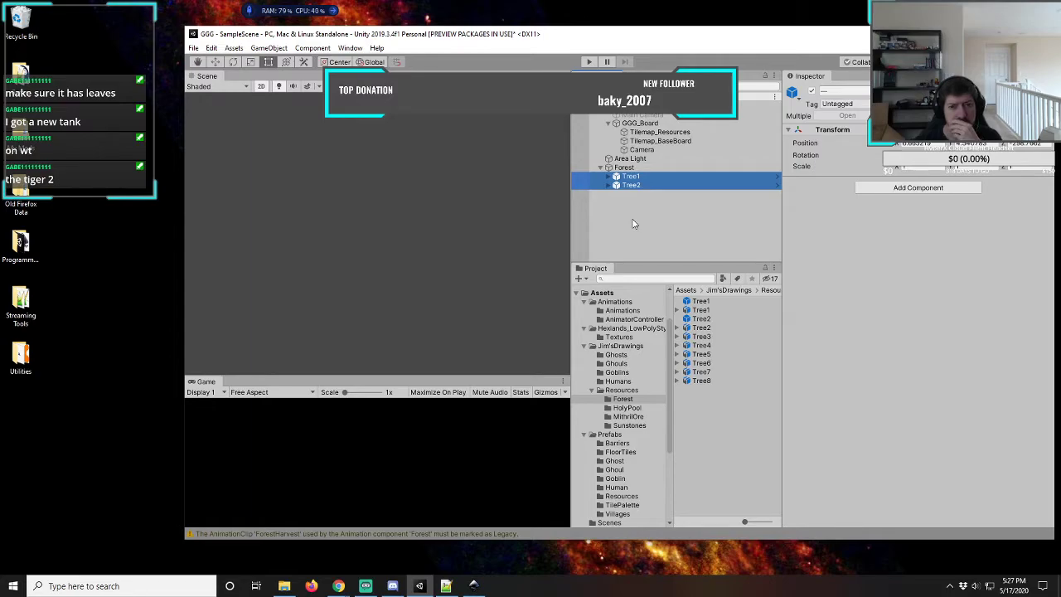
pyautogui.click(609, 176)
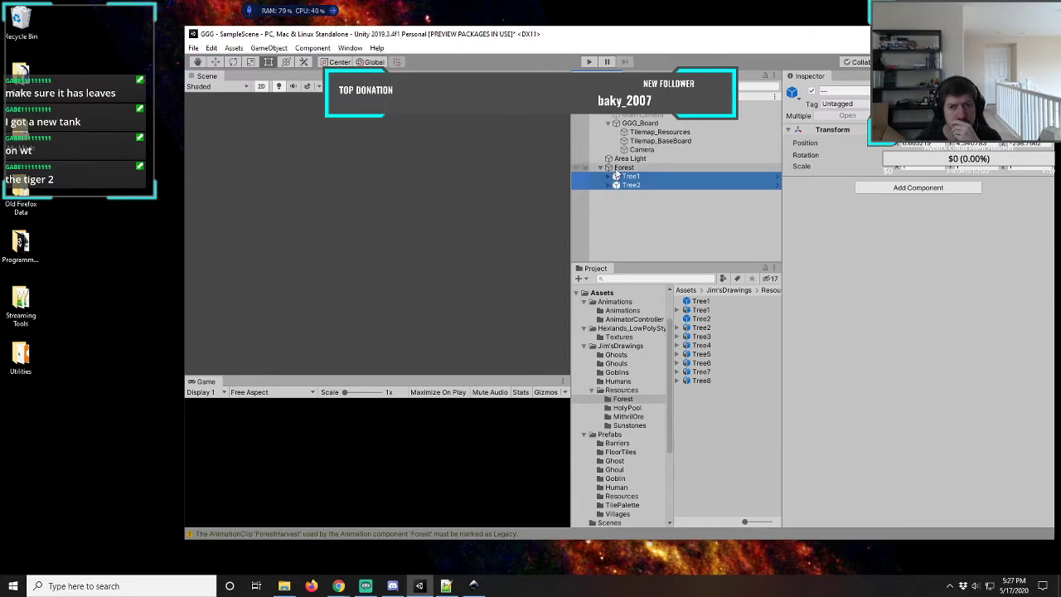
pyautogui.click(623, 168)
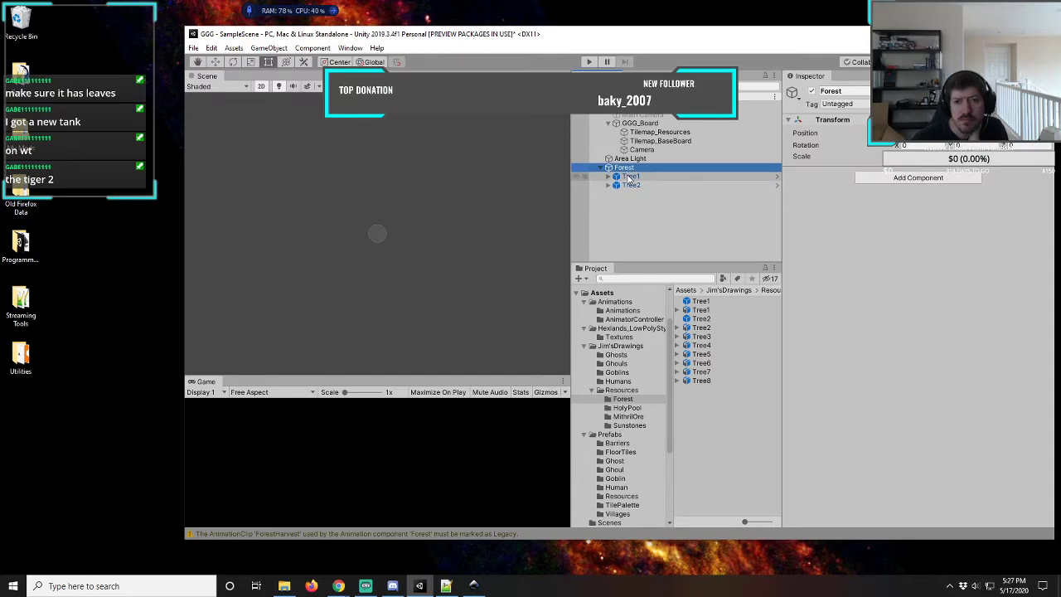
pyautogui.click(628, 178)
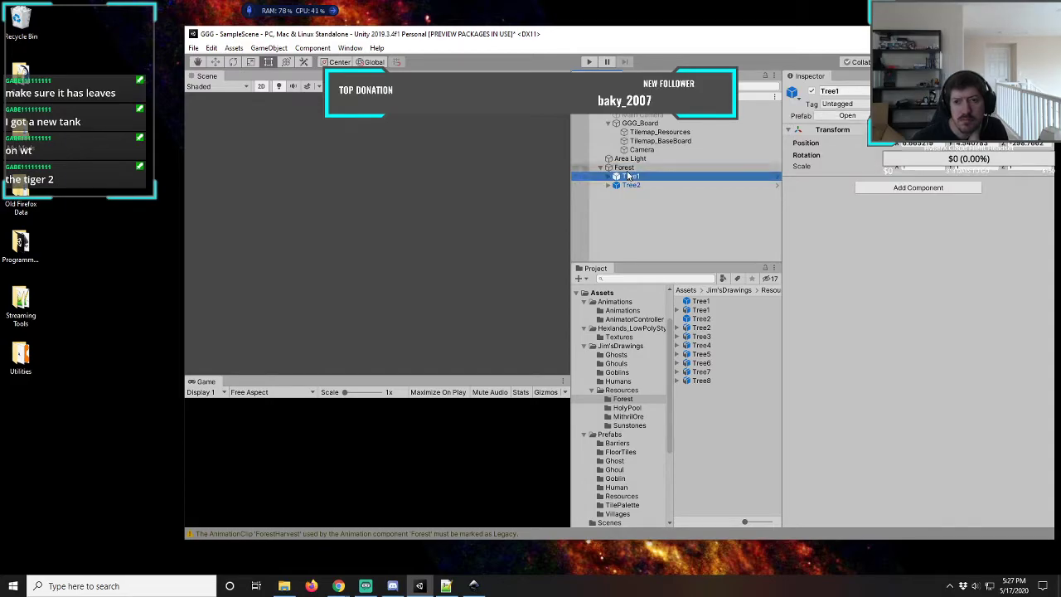
pyautogui.click(624, 168)
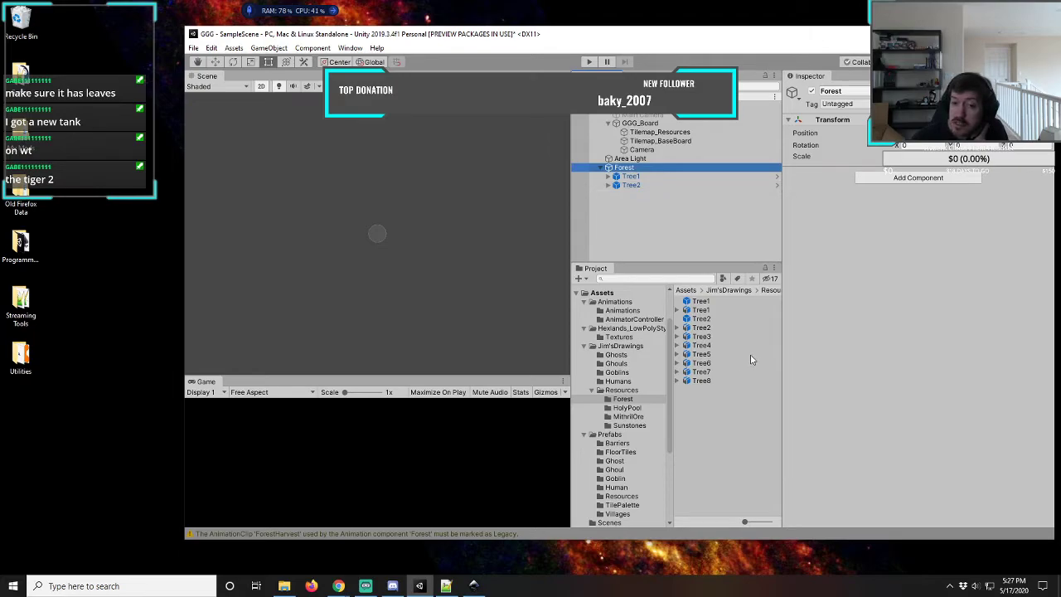
# - Create an empty GameObject named Tree3 at the root level of the scene hierarchy
pyautogui.click(655, 230)
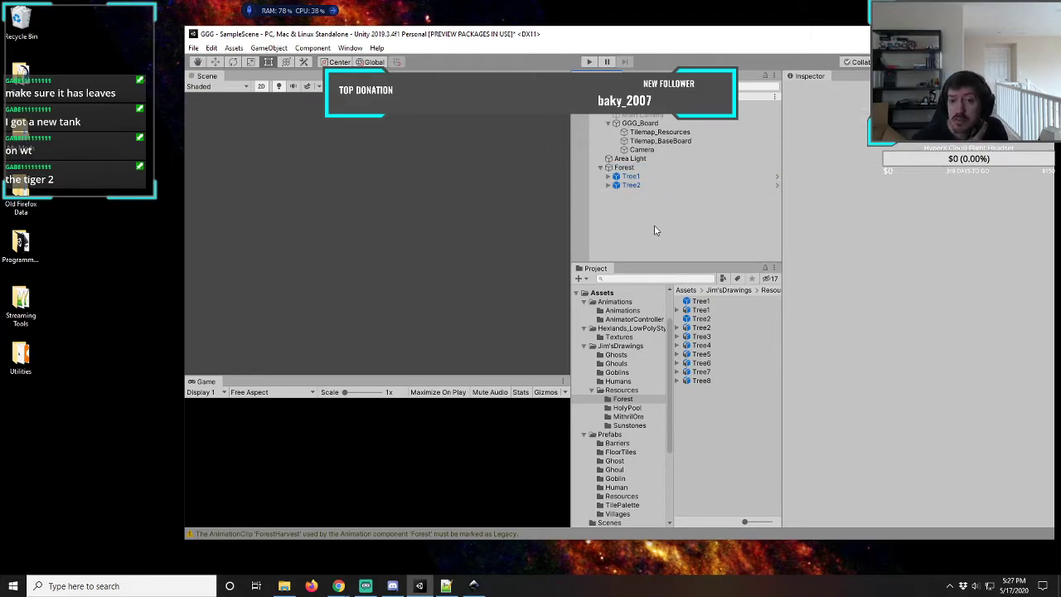
pyautogui.click(268, 47)
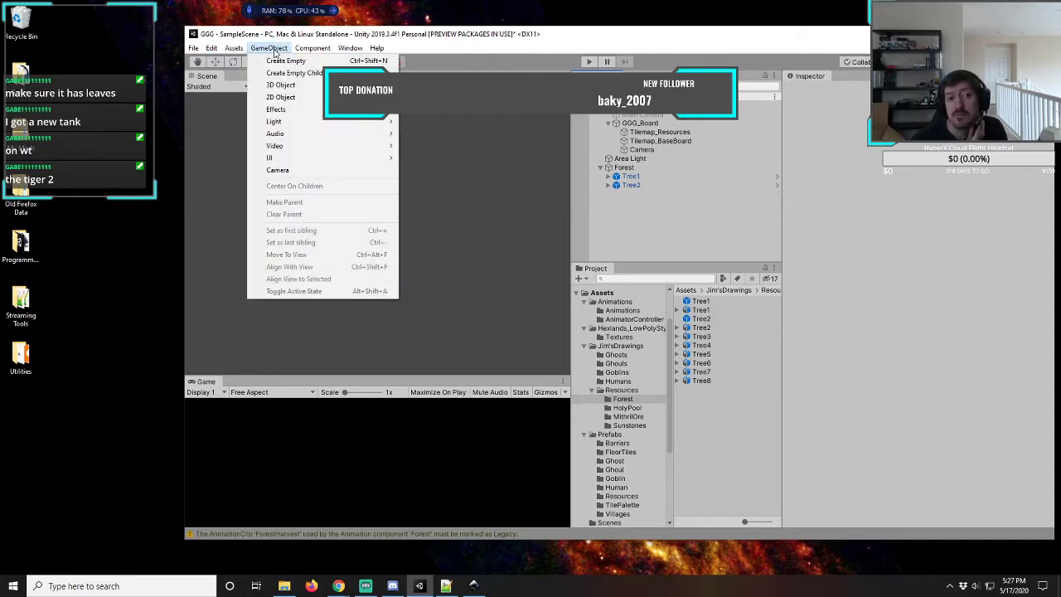
pyautogui.click(286, 61)
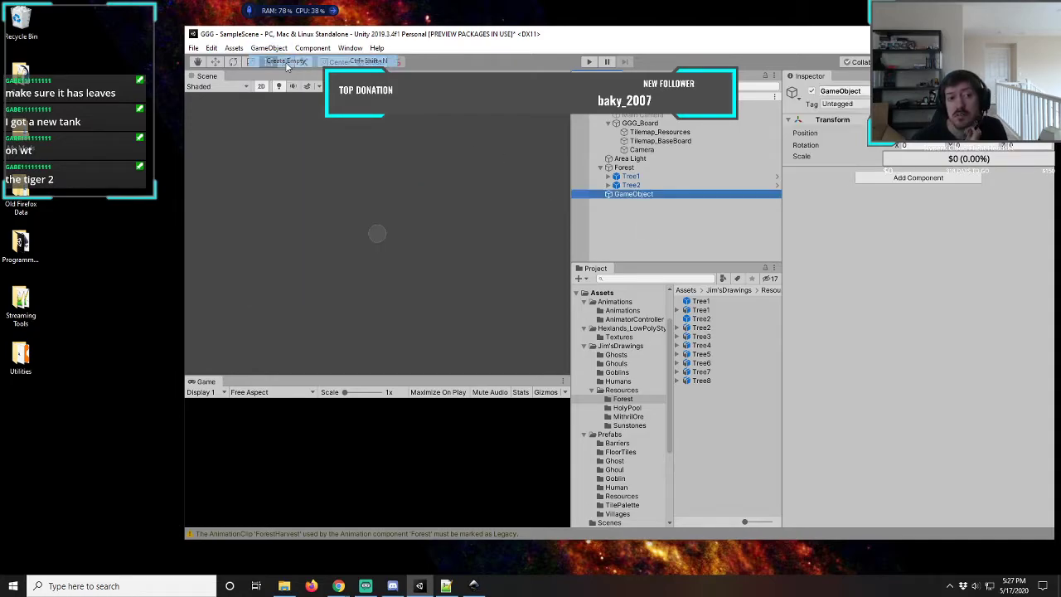
pyautogui.click(636, 195)
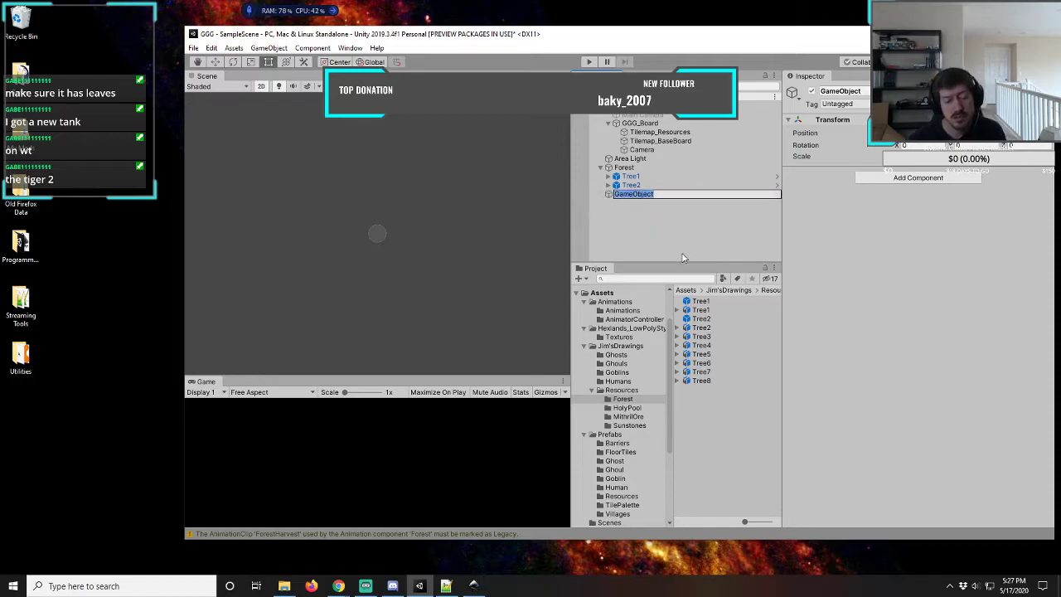
pyautogui.write('Tree')
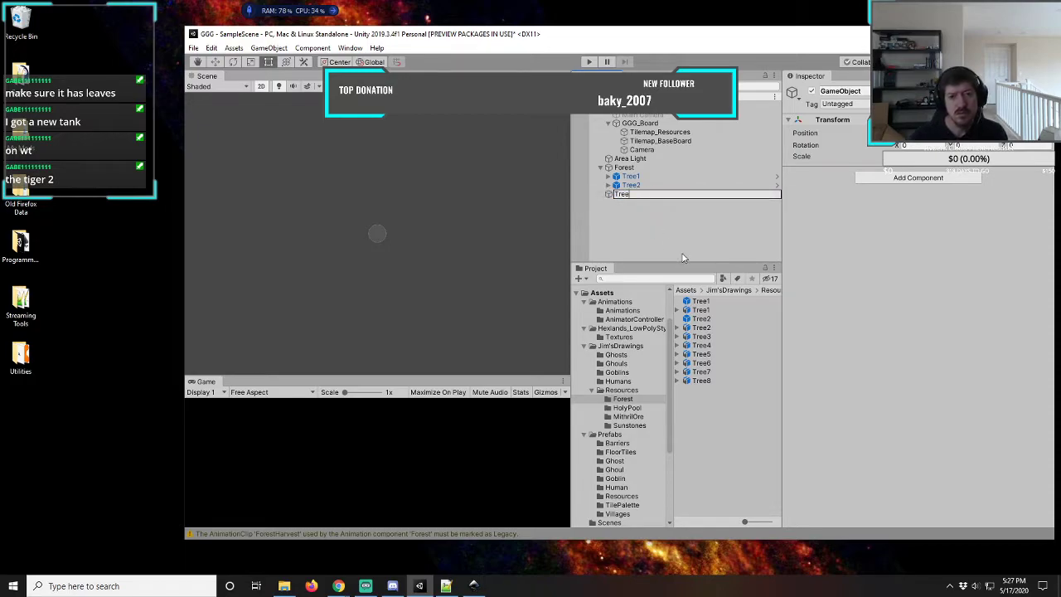
pyautogui.write('3')
pyautogui.press('Return')
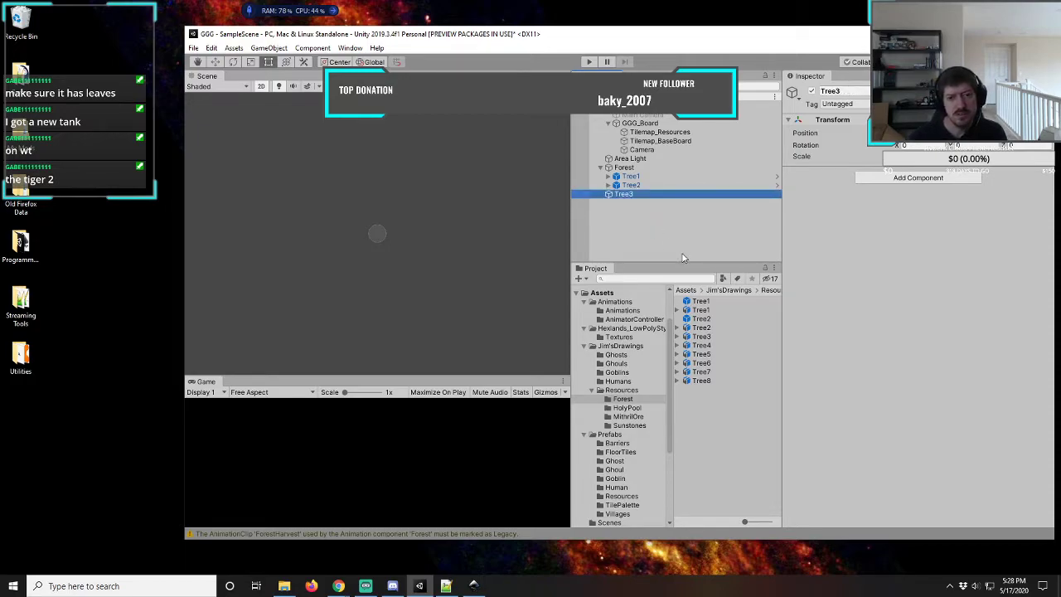
# - Create an empty GameObject named Tree4 at the root level of the scene hierarchy
pyautogui.click(648, 240)
pyautogui.click(268, 48)
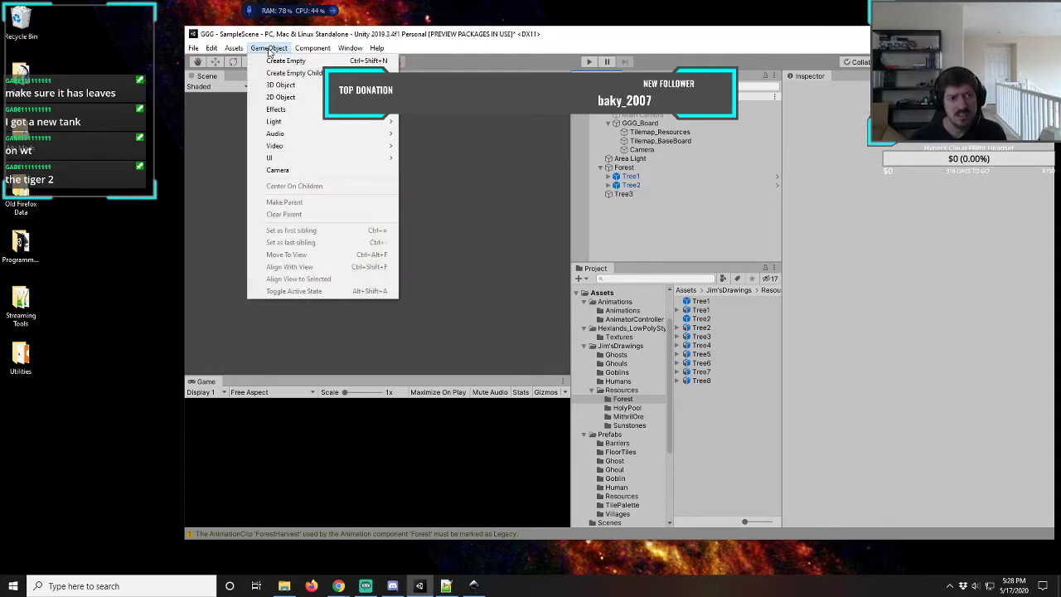
pyautogui.click(285, 62)
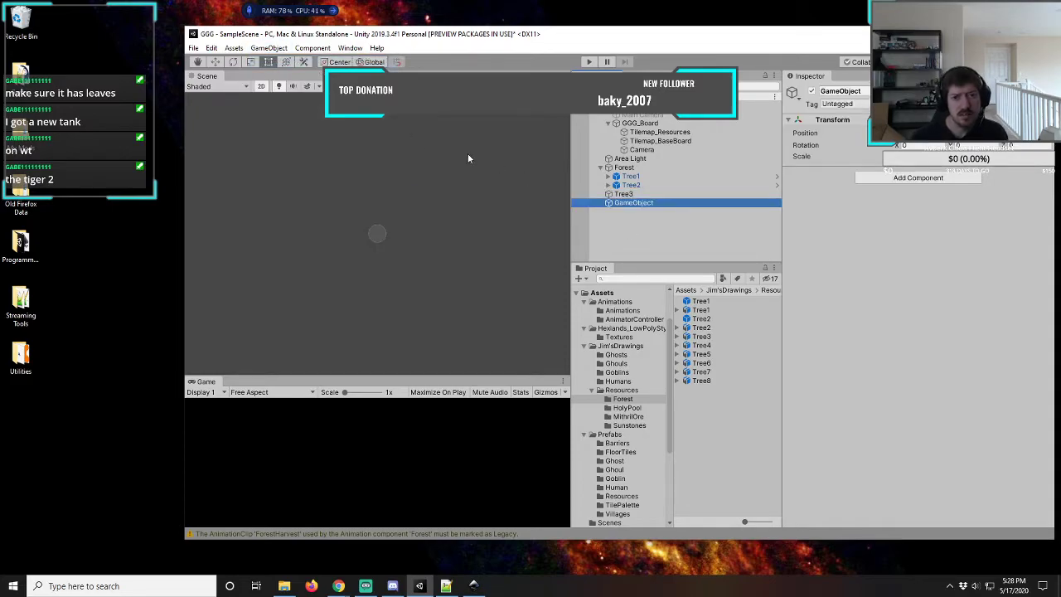
pyautogui.click(642, 204)
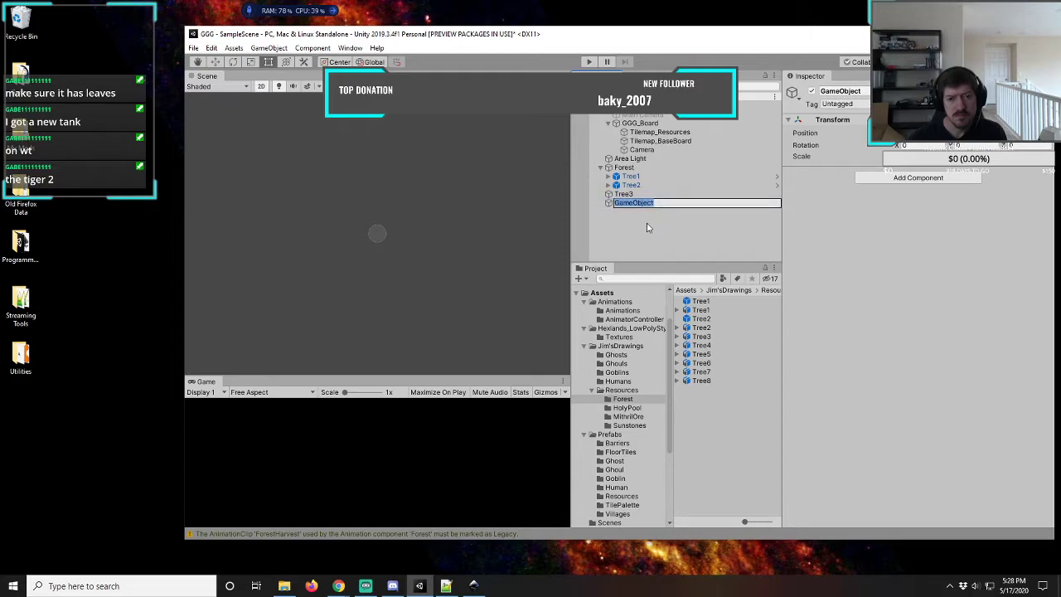
pyautogui.write('Tree')
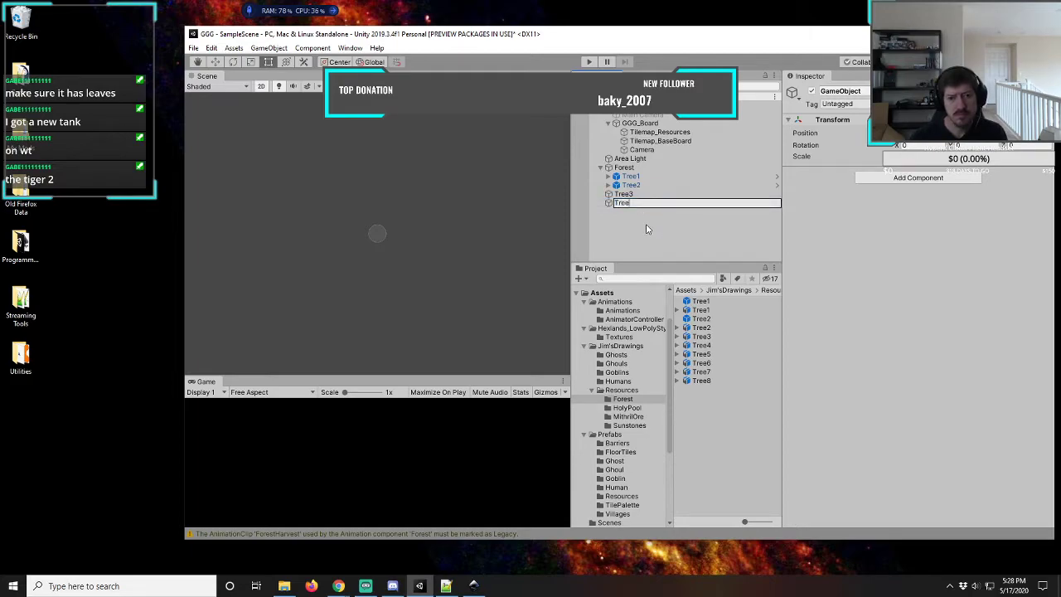
pyautogui.write('4')
pyautogui.press('Return')
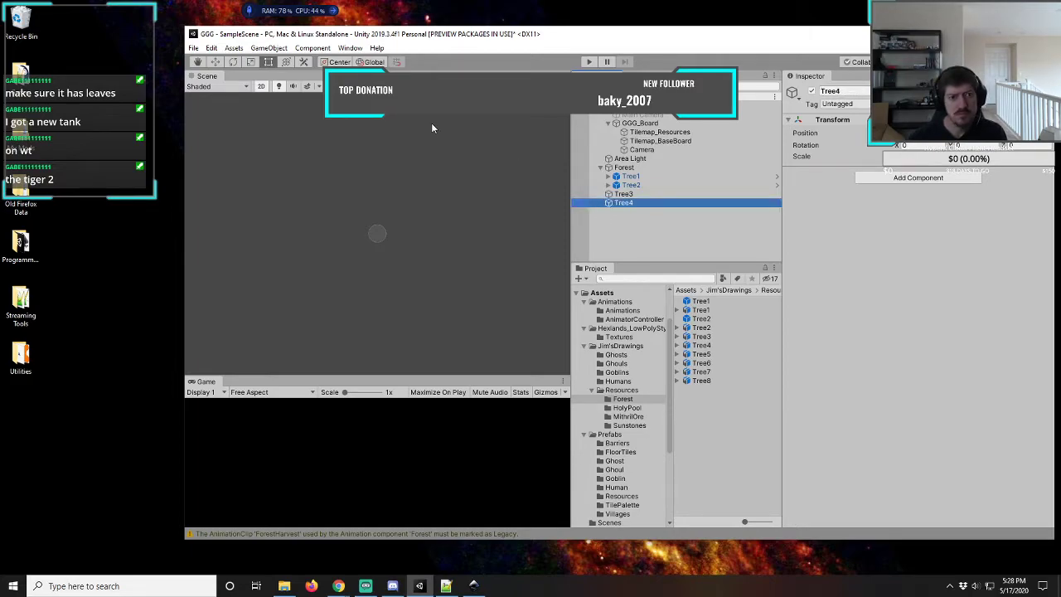
# - Create an empty GameObject named Tree5 at the root level of the scene hierarchy
pyautogui.click(268, 47)
pyautogui.click(273, 60)
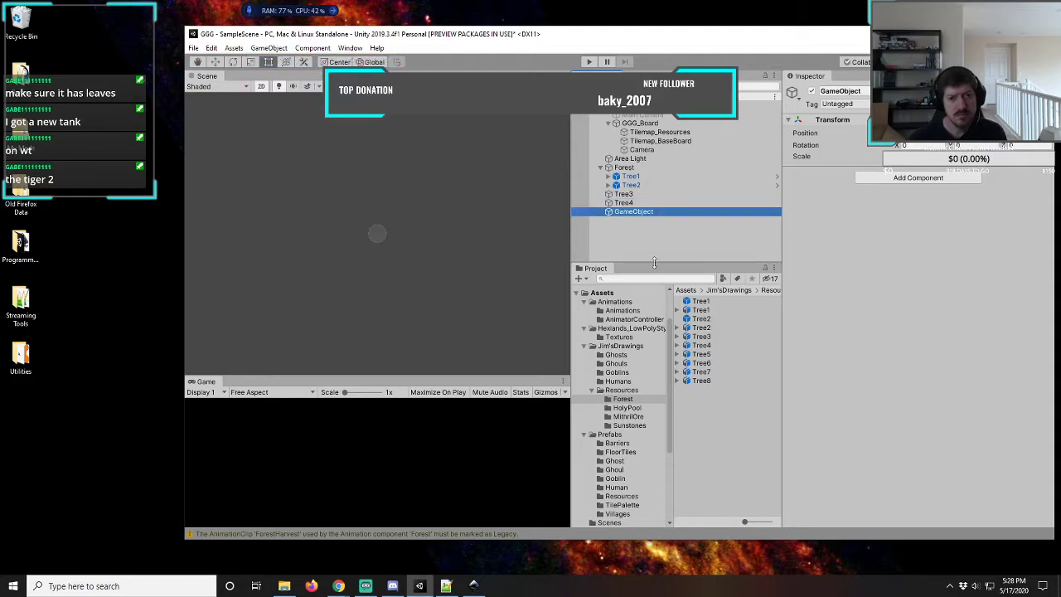
pyautogui.click(649, 212)
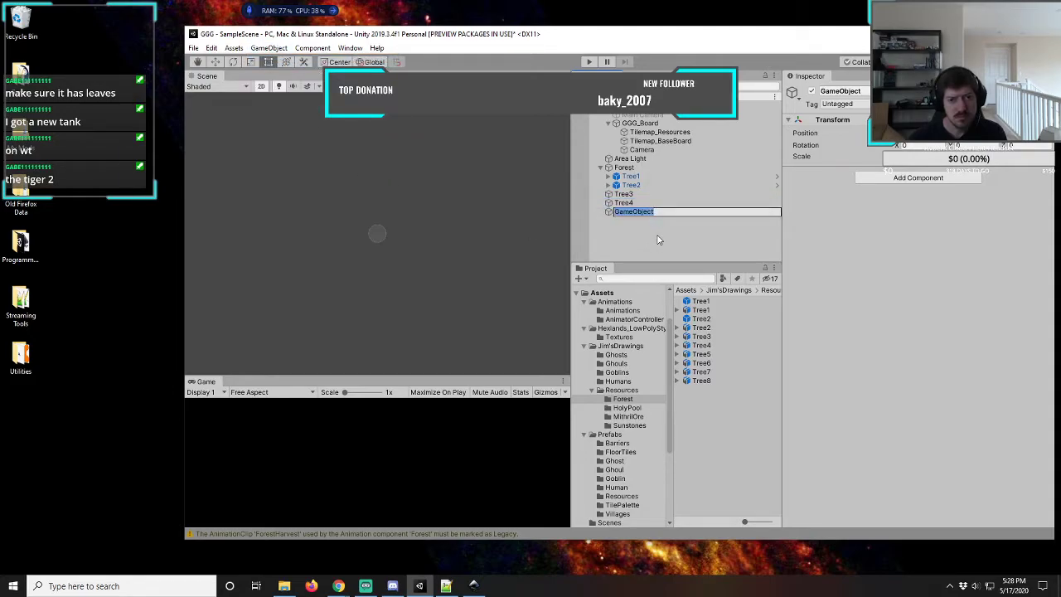
pyautogui.write('Tre')
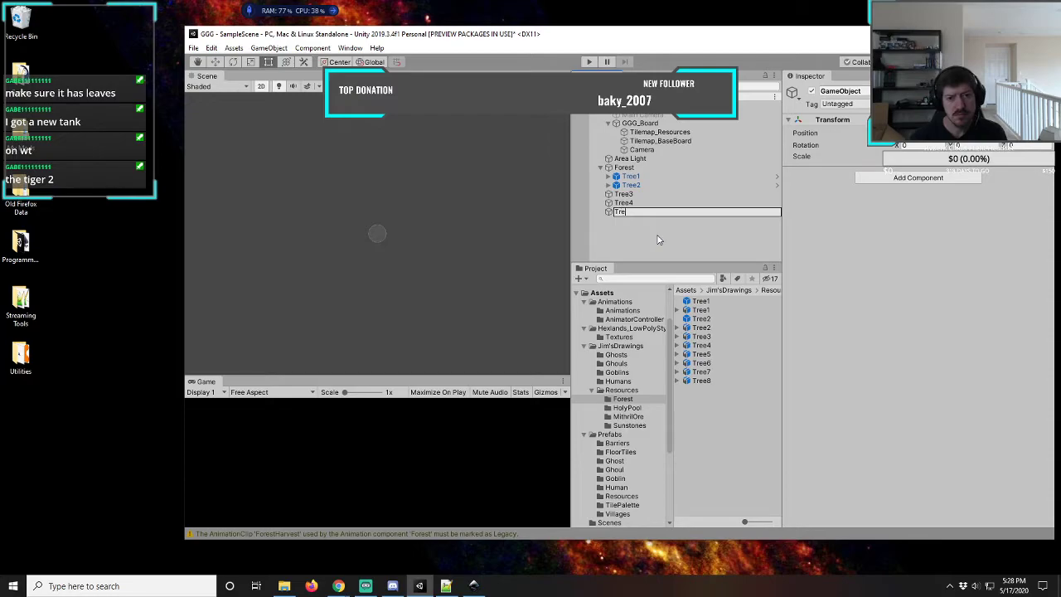
pyautogui.write('e5')
pyautogui.press('Return')
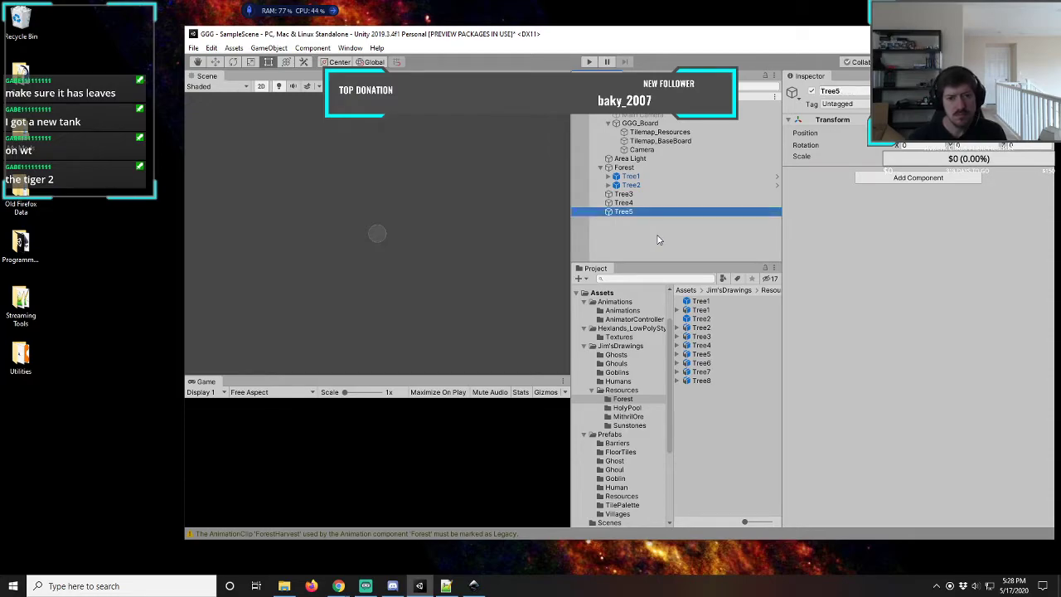
# - Create an empty GameObject named Tree6 at the root level of the scene hierarchy
pyautogui.click(269, 48)
pyautogui.click(273, 65)
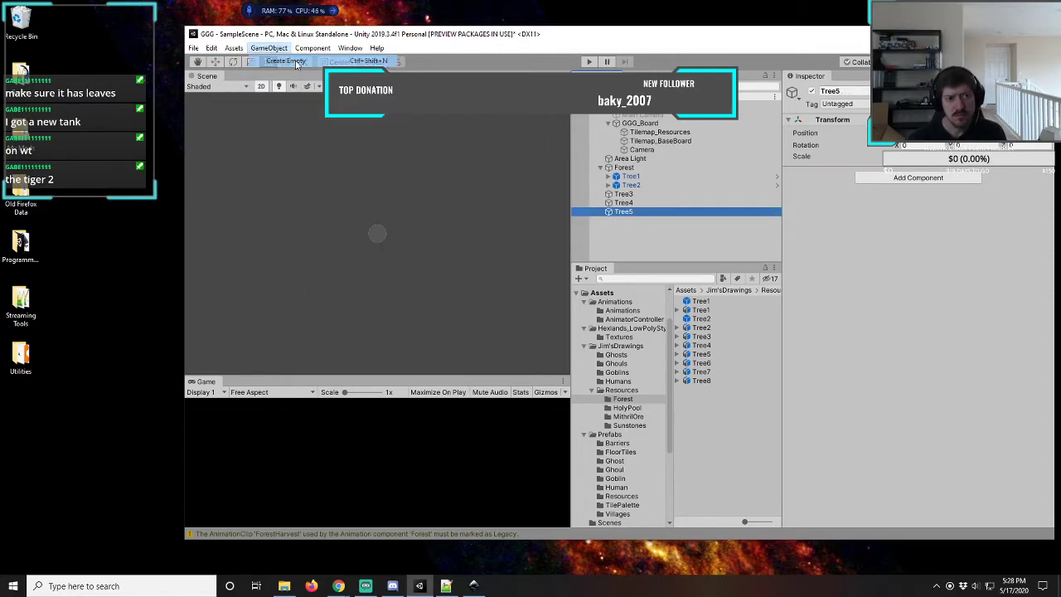
pyautogui.click(635, 221)
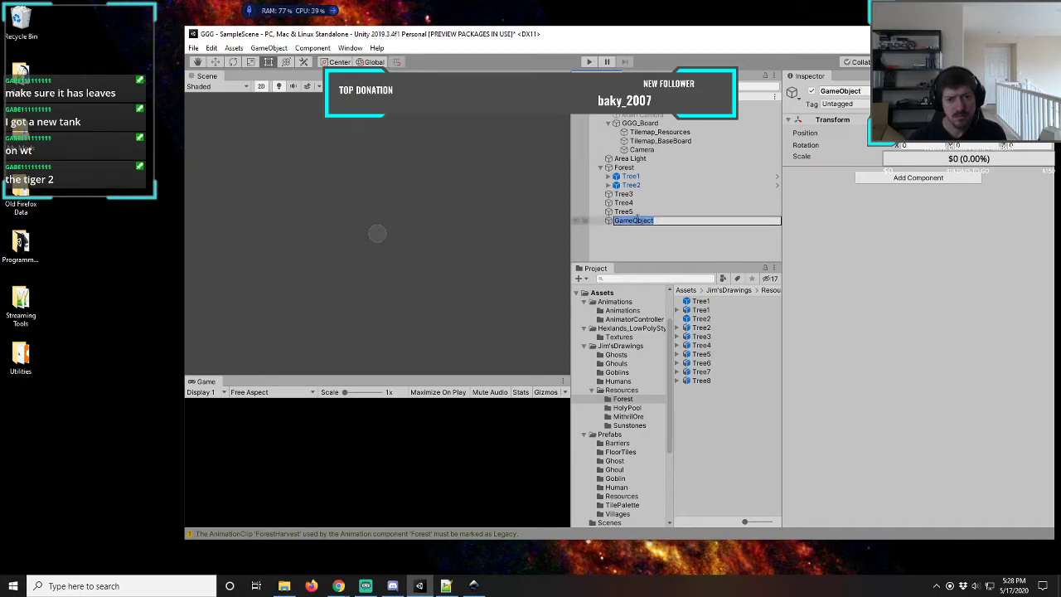
pyautogui.write('Tree')
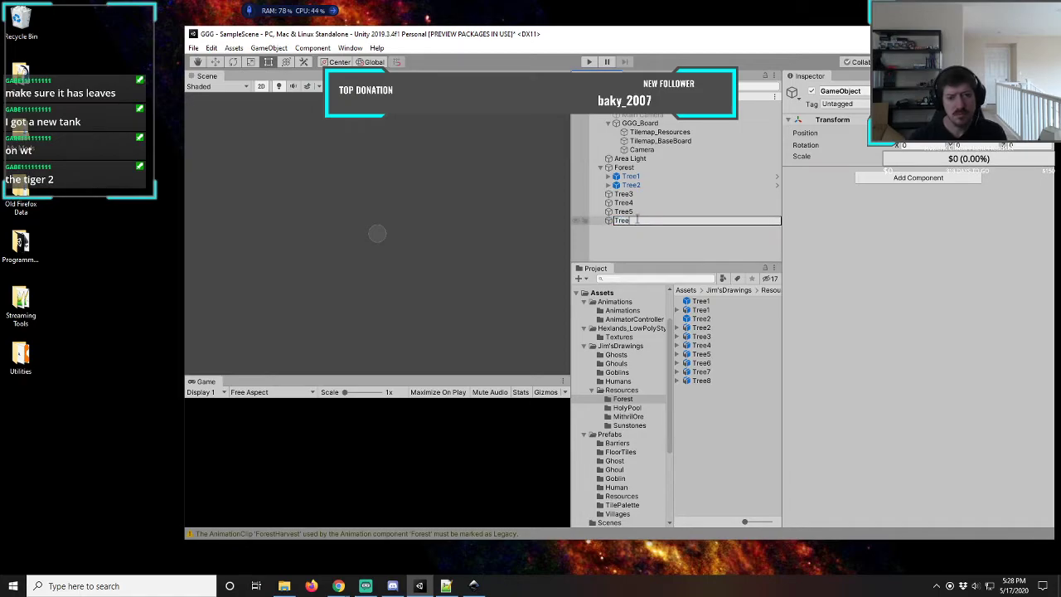
pyautogui.write('6')
pyautogui.press('Return')
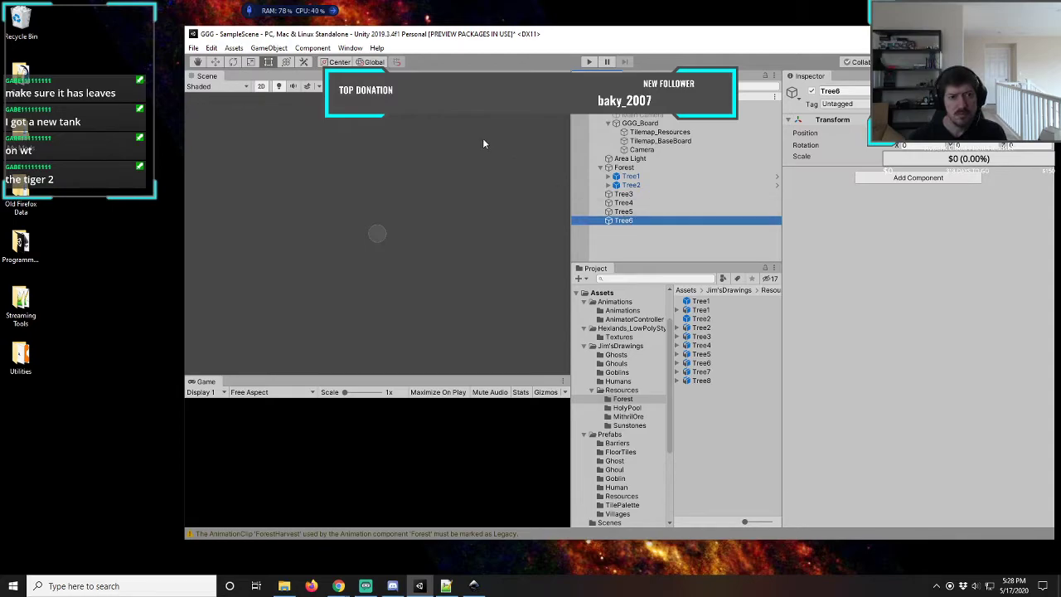
pyautogui.click(637, 222)
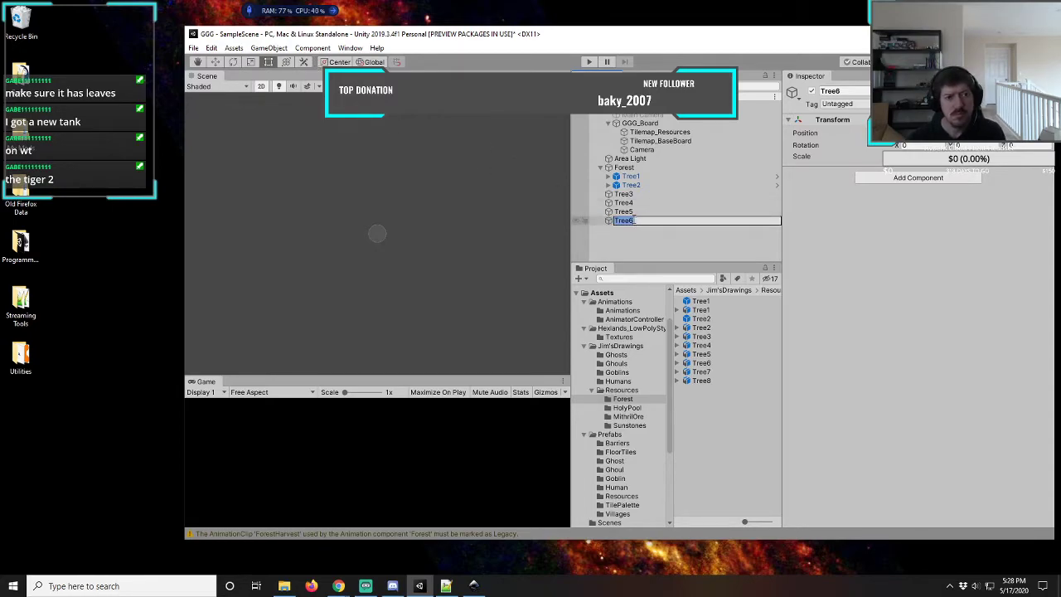
pyautogui.click(626, 239)
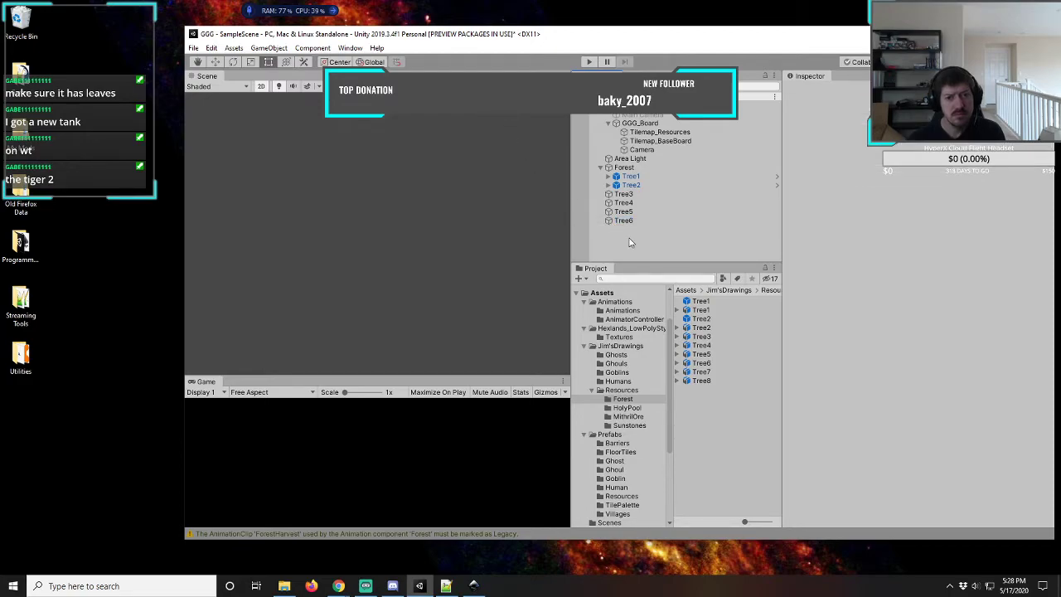
# - Create an empty GameObject named Tree7 at the root level of the scene hierarchy
pyautogui.click(268, 47)
pyautogui.click(282, 63)
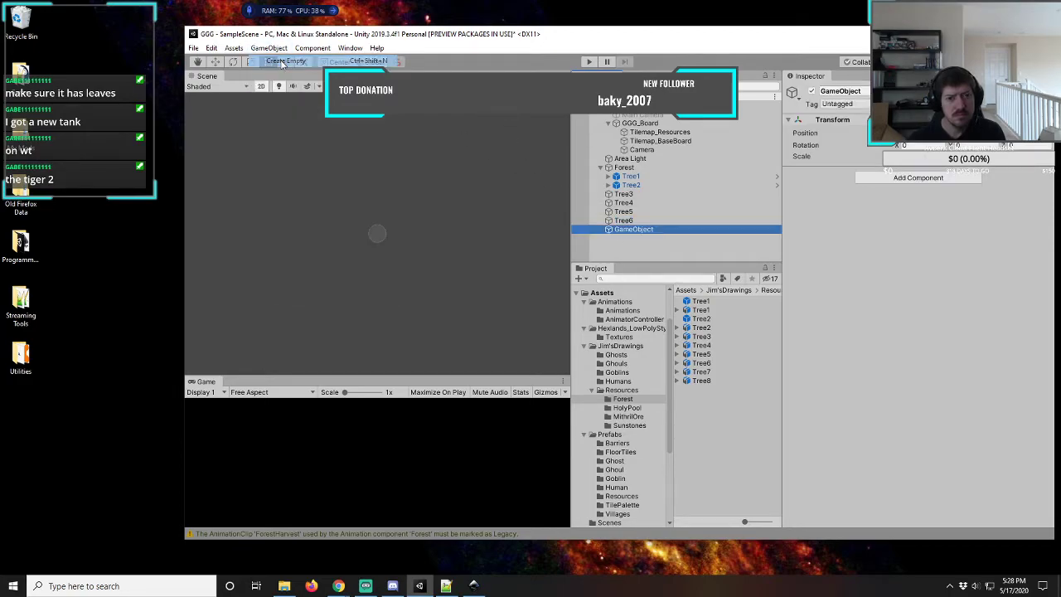
pyautogui.click(624, 230)
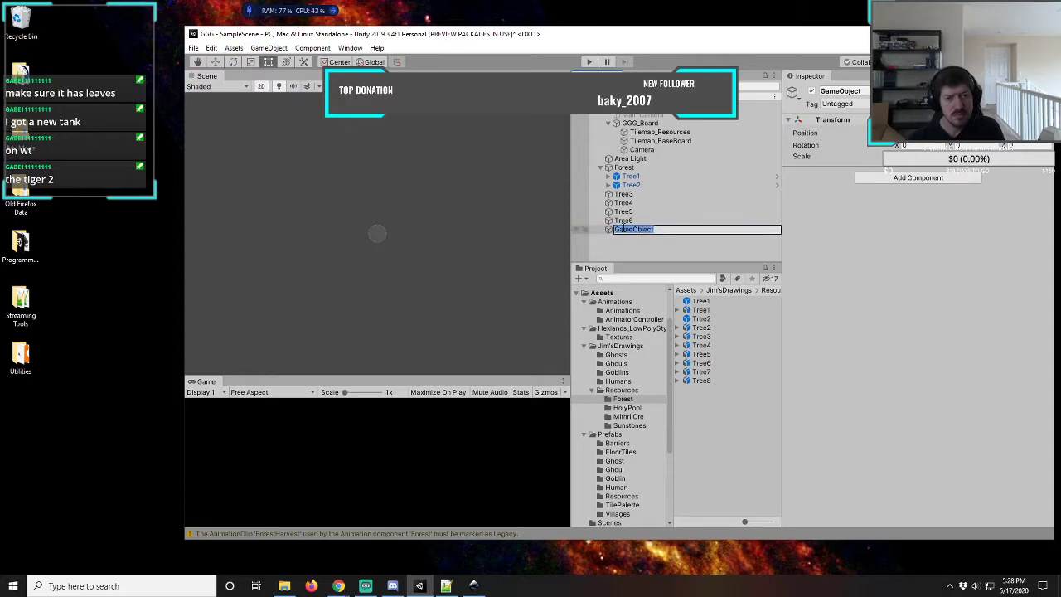
pyautogui.write('Tree6')
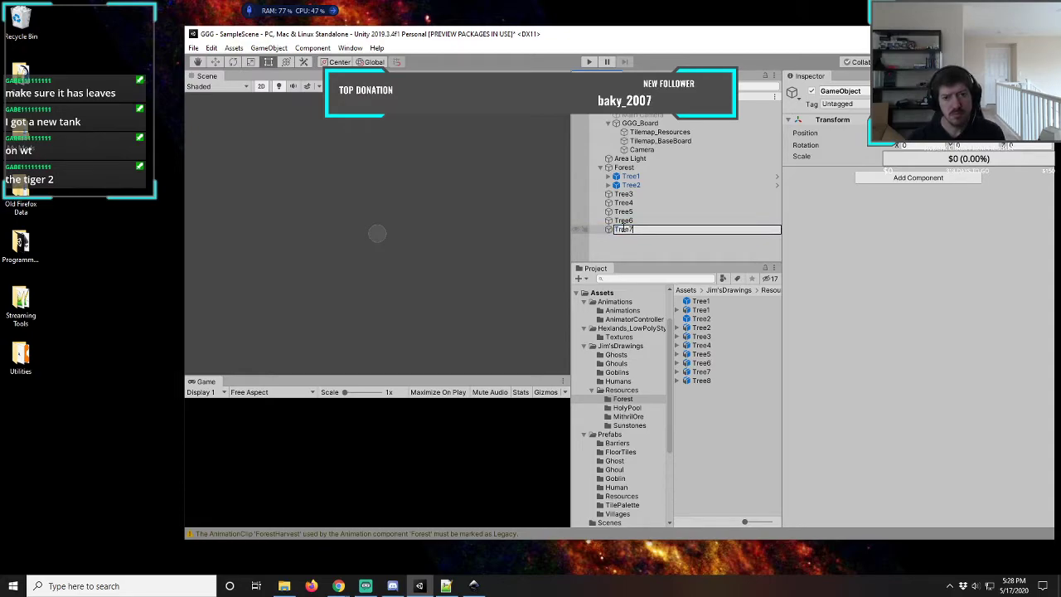
pyautogui.press('Return')
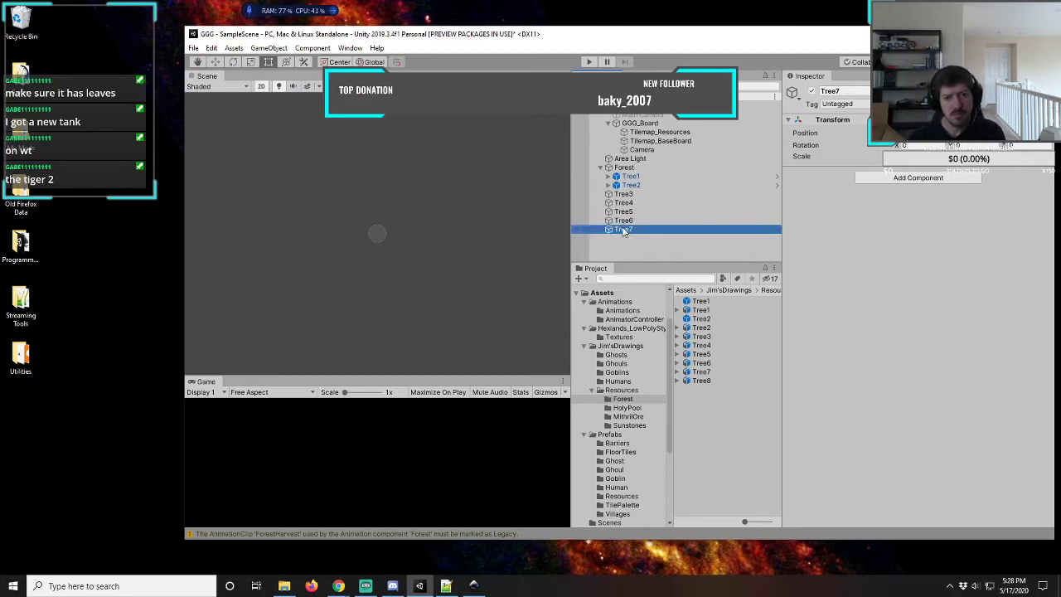
# - Create an empty GameObject named Tree8 at the root level of the scene hierarchy
pyautogui.click(663, 258)
pyautogui.click(269, 47)
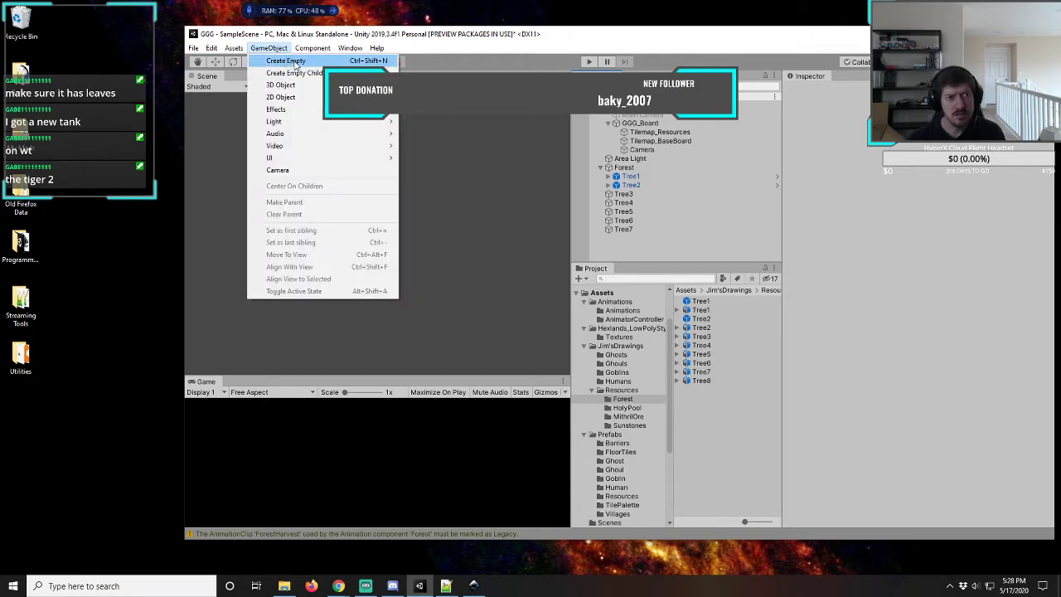
pyautogui.click(294, 61)
pyautogui.click(639, 238)
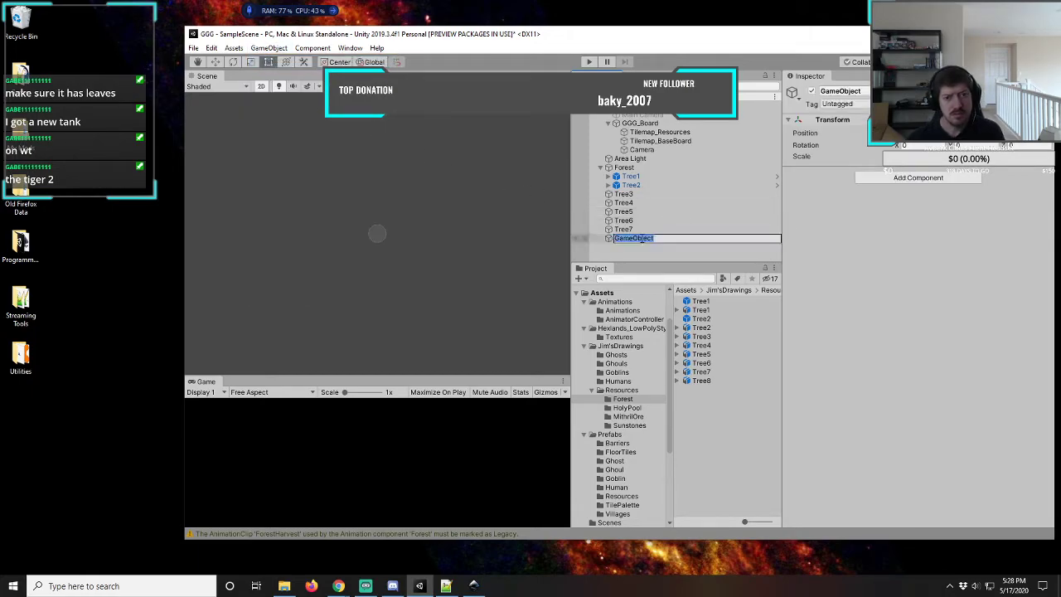
pyautogui.write('Tree8')
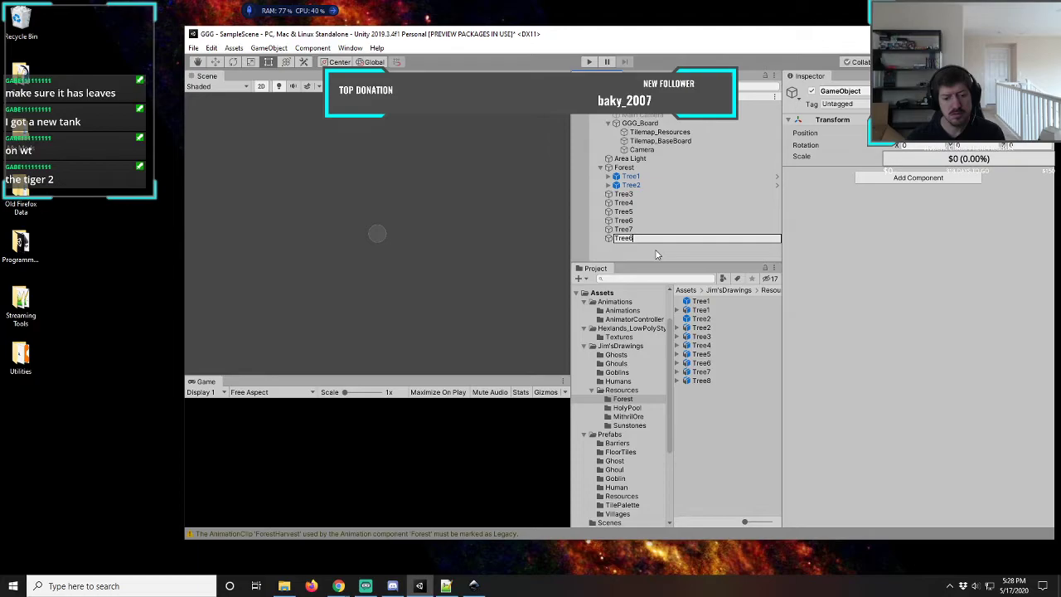
pyautogui.press('Return')
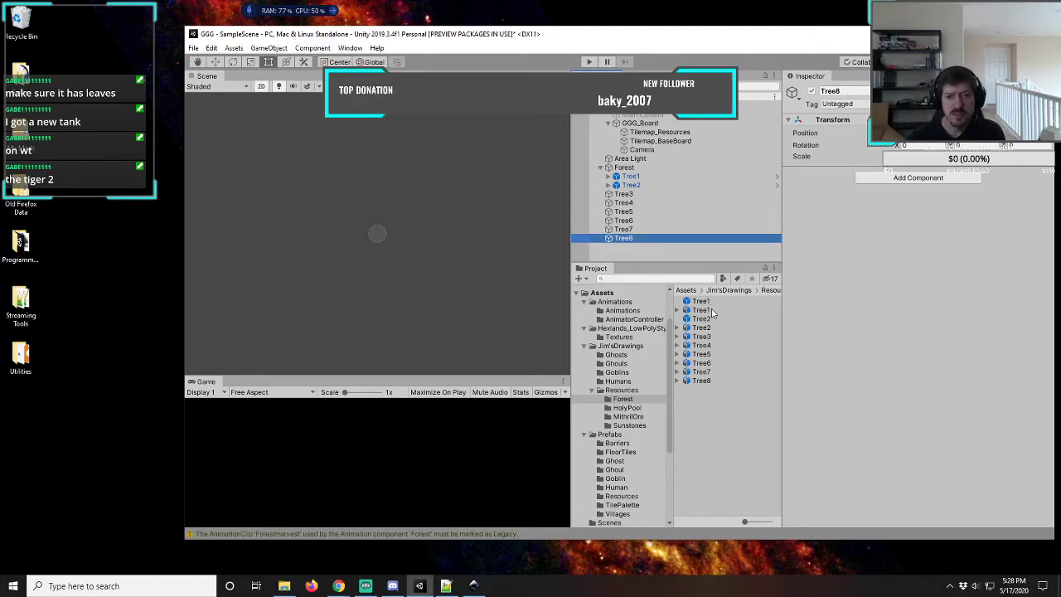
# - Nest each of the Tree3 to Tree8 sprites from the Forest drawings folder under the empty GameObject of the same name
pyautogui.moveTo(703, 335); pyautogui.dragTo(629, 203)
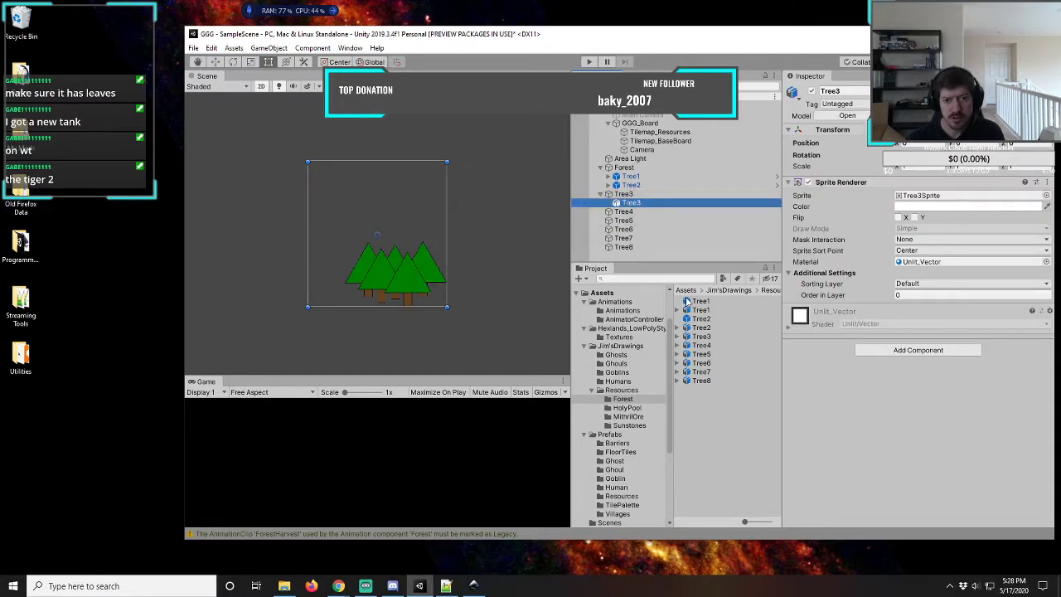
pyautogui.moveTo(703, 345); pyautogui.dragTo(627, 218)
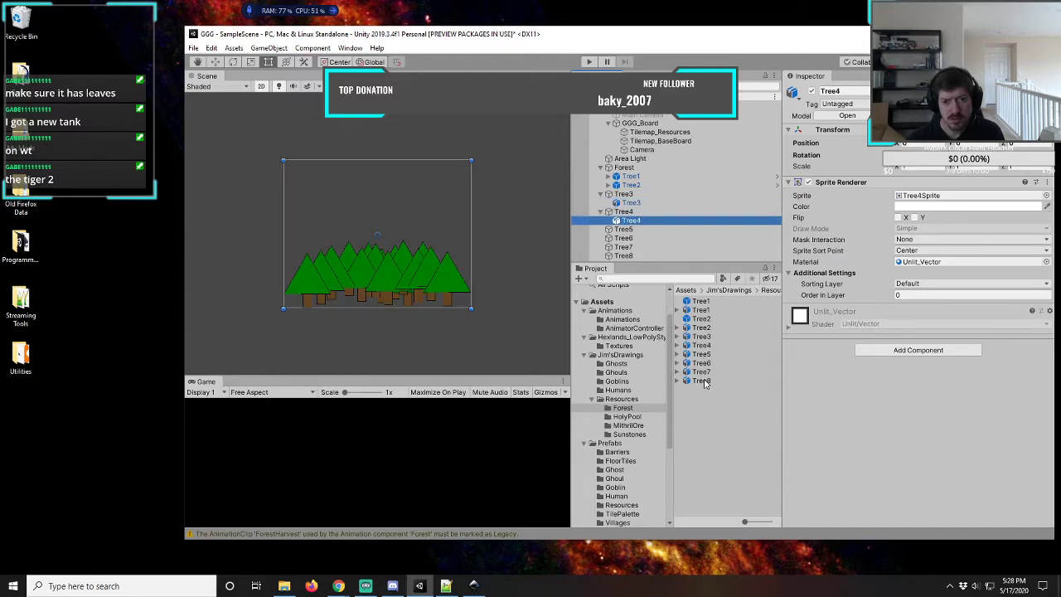
pyautogui.moveTo(706, 383); pyautogui.dragTo(628, 258)
pyautogui.moveTo(703, 374); pyautogui.dragTo(627, 240)
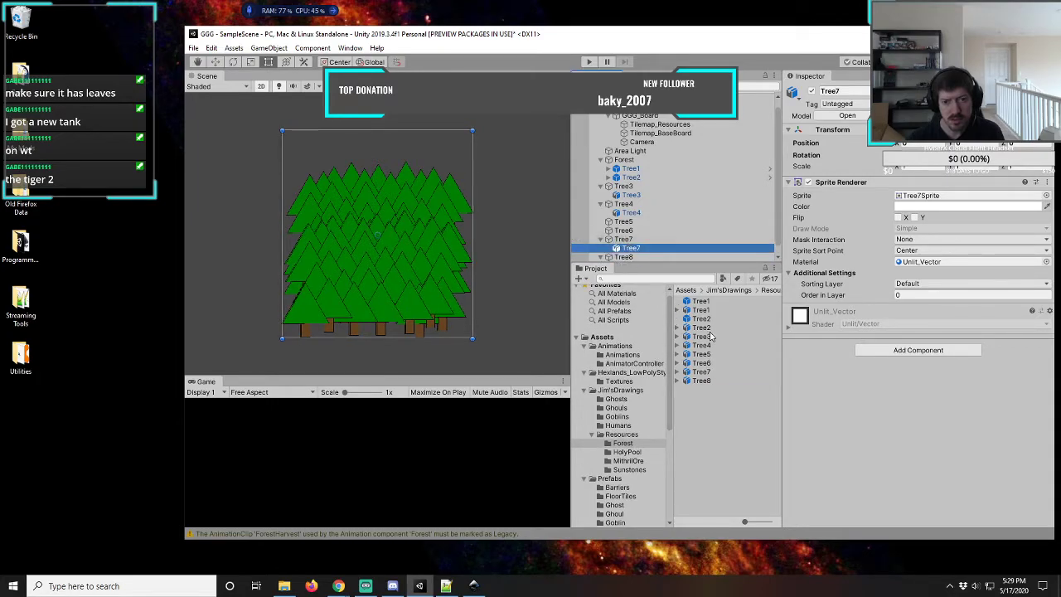
pyautogui.moveTo(703, 365); pyautogui.dragTo(627, 233)
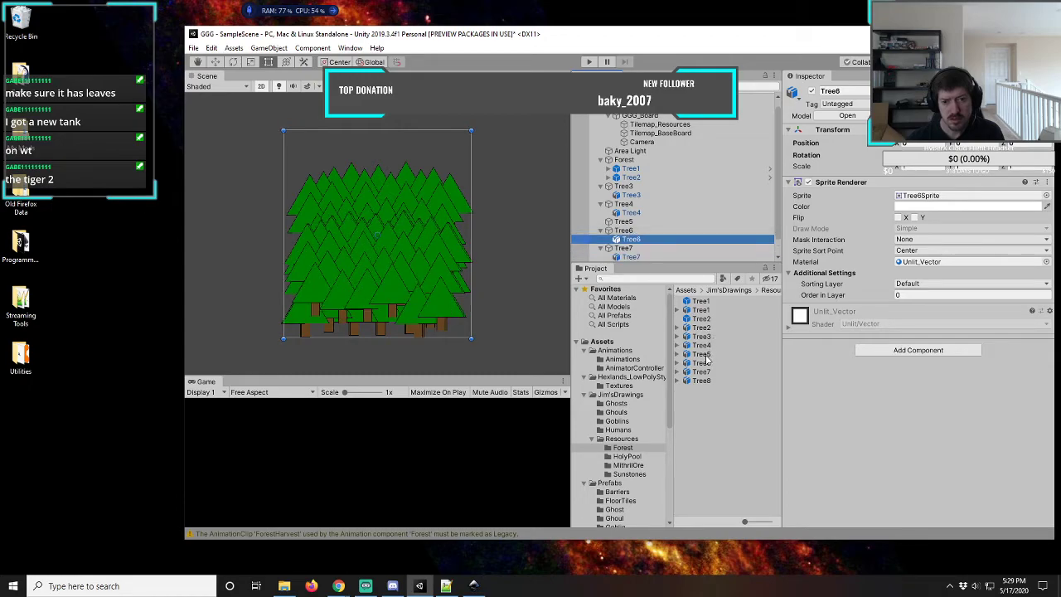
pyautogui.moveTo(702, 357); pyautogui.dragTo(628, 217)
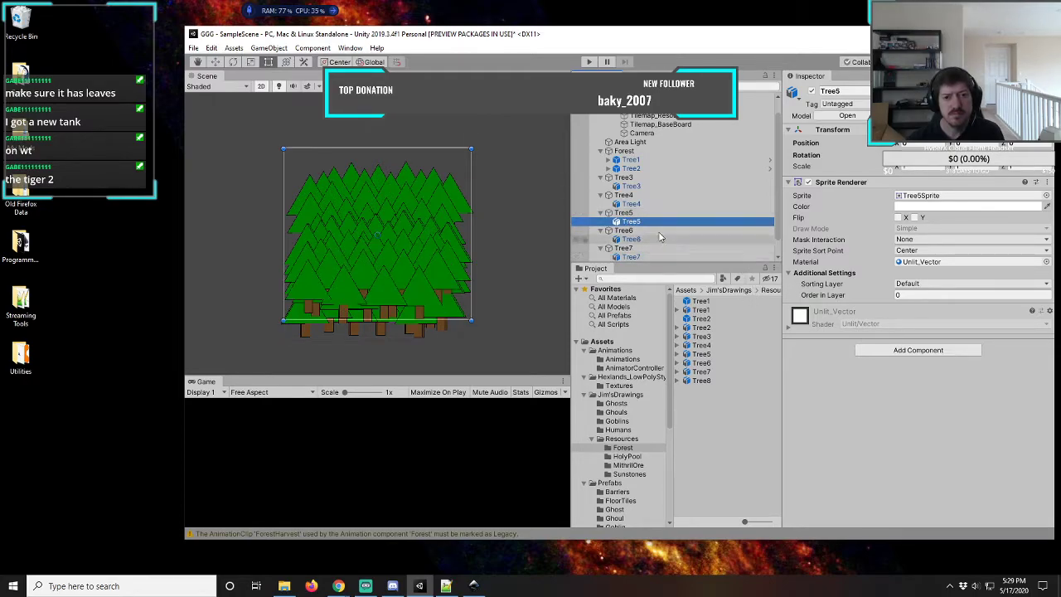
# - Save the parent Tree3, Tree4, Tree5, Tree6, Tree7 and Tree8 objects as prefabs in the Forest drawings folder
pyautogui.click(624, 178)
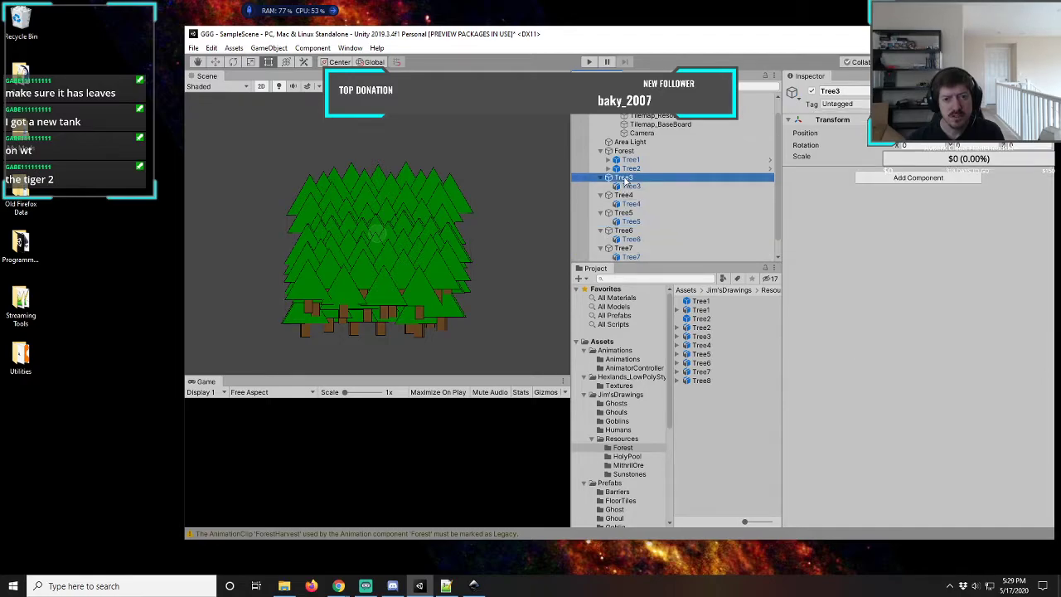
pyautogui.moveTo(627, 182); pyautogui.dragTo(710, 399)
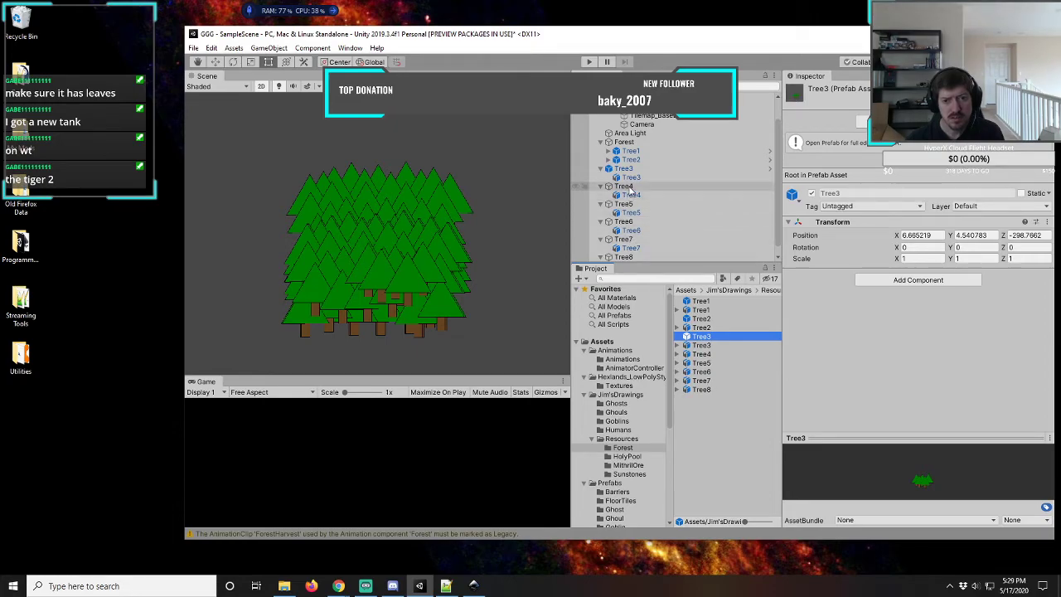
pyautogui.moveTo(630, 188); pyautogui.dragTo(710, 401)
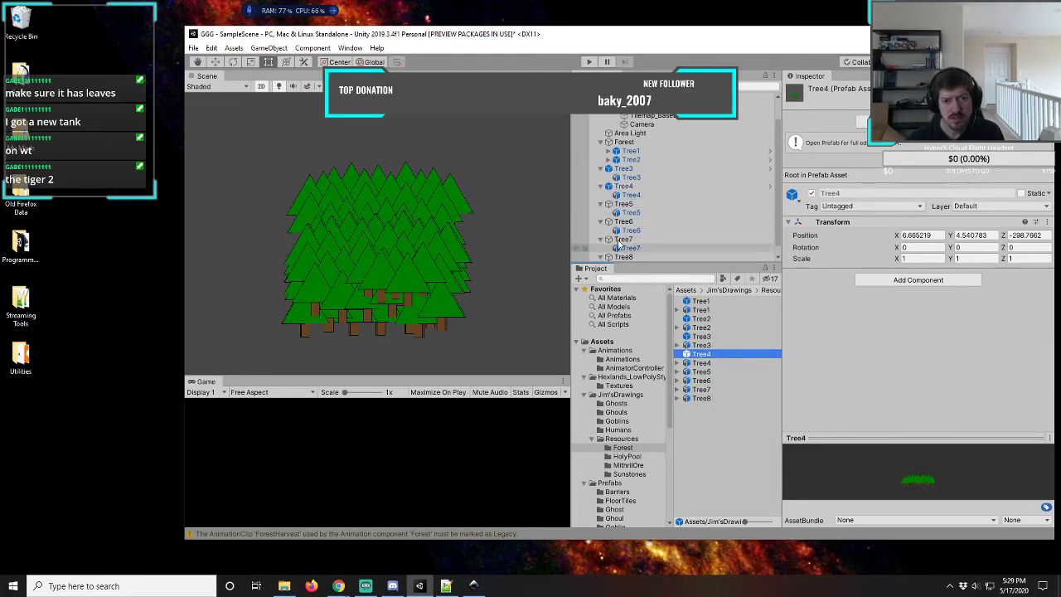
pyautogui.moveTo(627, 209); pyautogui.dragTo(672, 305)
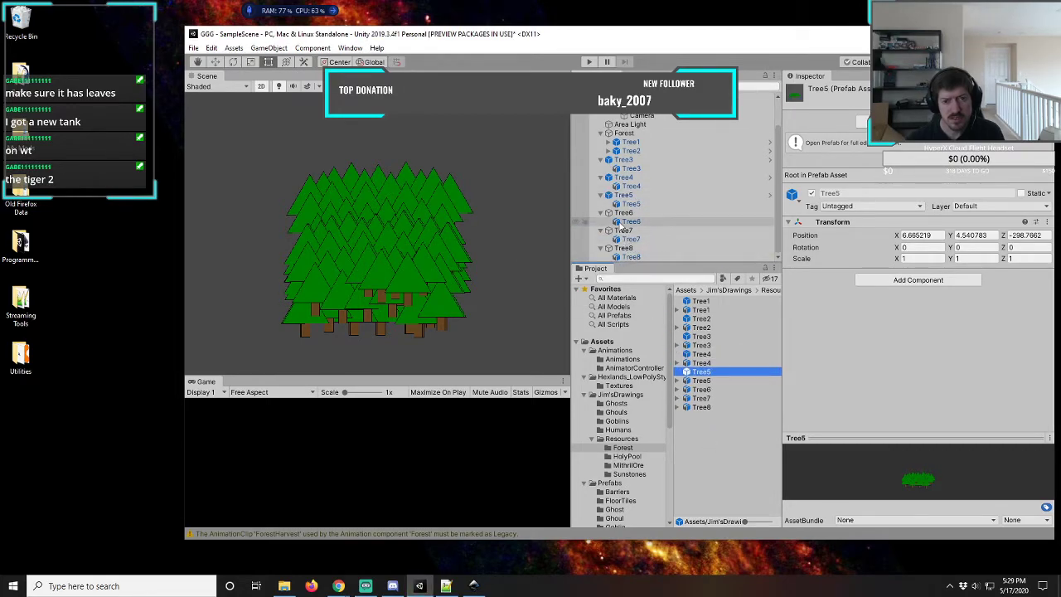
pyautogui.moveTo(628, 222); pyautogui.dragTo(701, 435)
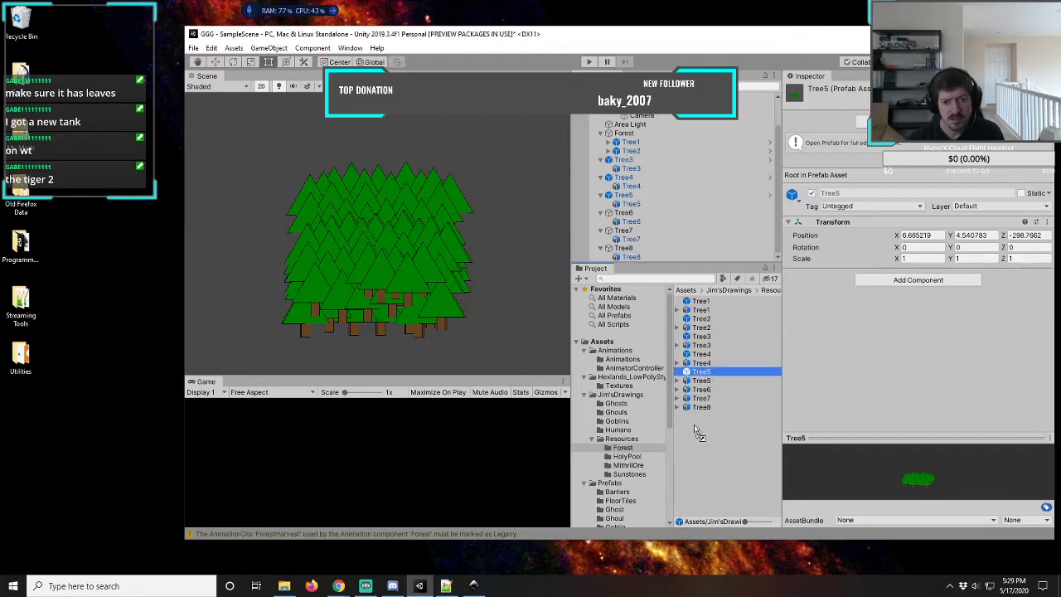
pyautogui.click(626, 231)
pyautogui.moveTo(626, 235); pyautogui.dragTo(706, 452)
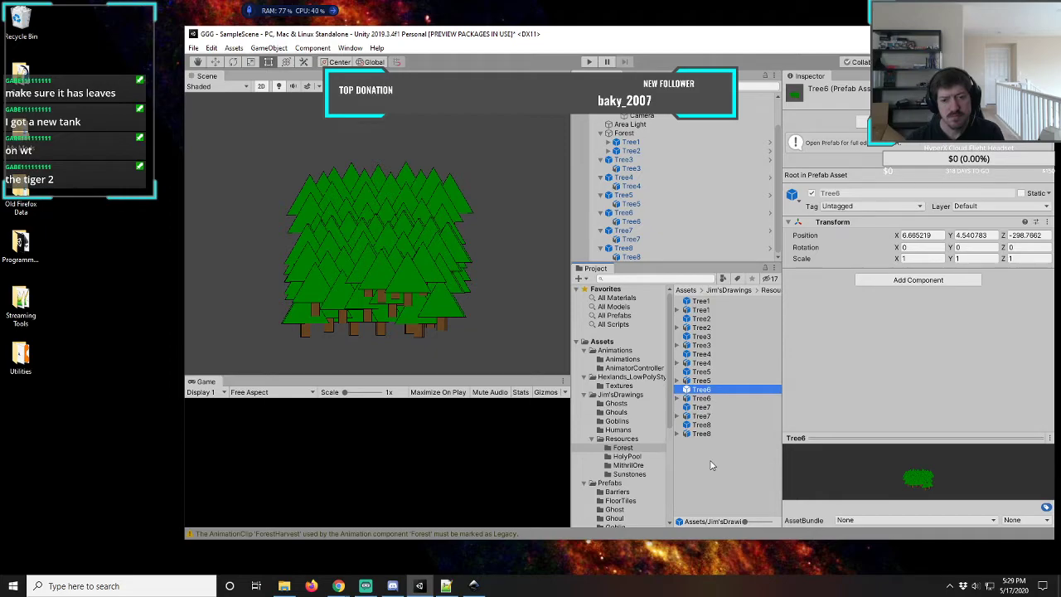
# - Delete the root-level Tree3, Tree4, Tree5, Tree6, Tree7 and Tree8 objects from the scene hierarchy
pyautogui.click(637, 142)
pyautogui.click(659, 159)
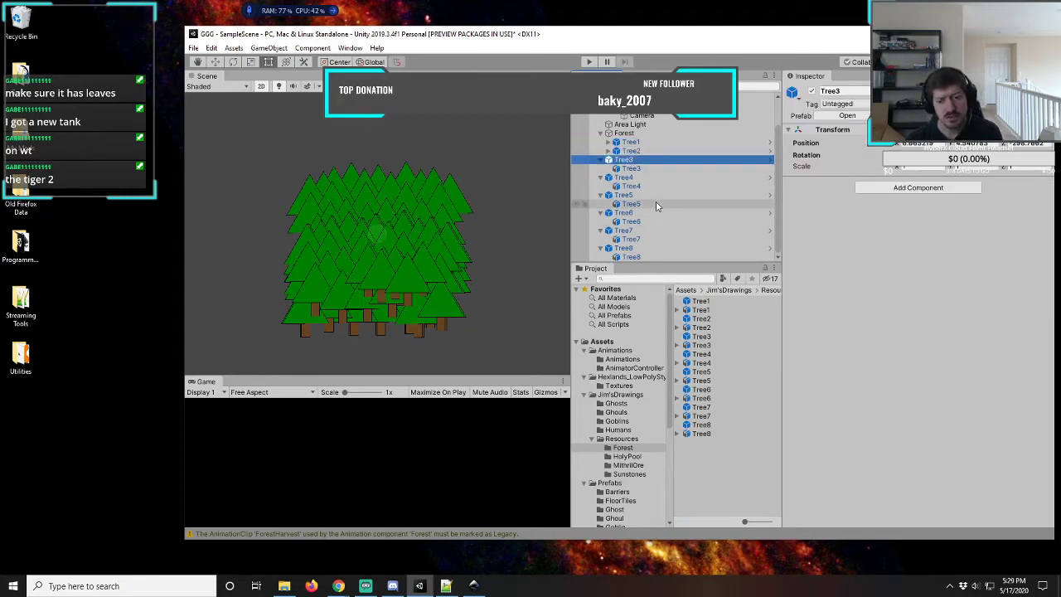
pyautogui.press('Delete')
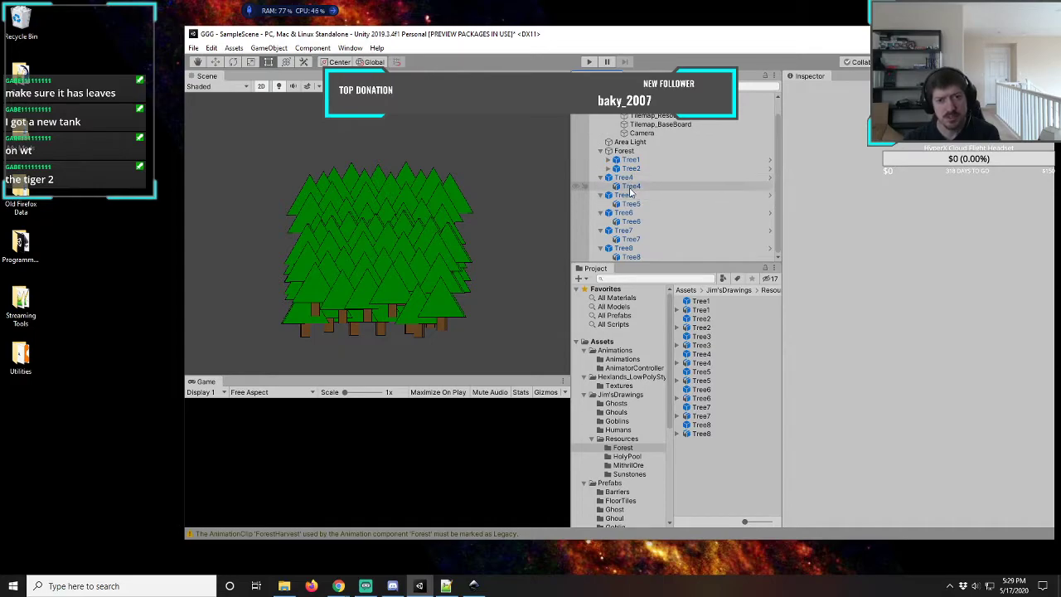
pyautogui.click(634, 248)
pyautogui.press('Delete')
pyautogui.click(634, 247)
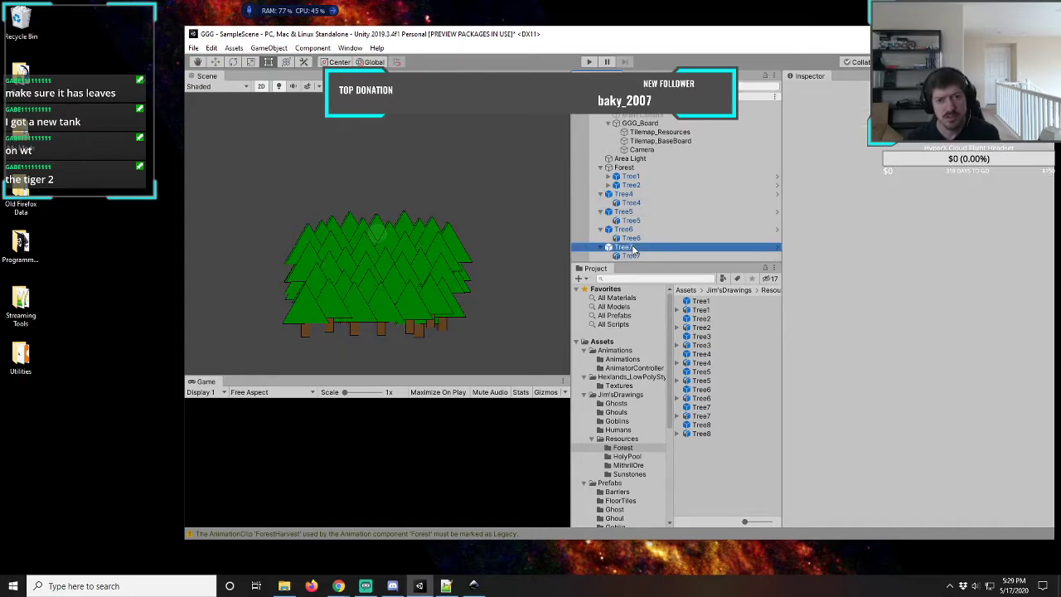
pyautogui.press('Delete')
pyautogui.click(630, 229)
pyautogui.press('Delete')
pyautogui.click(630, 211)
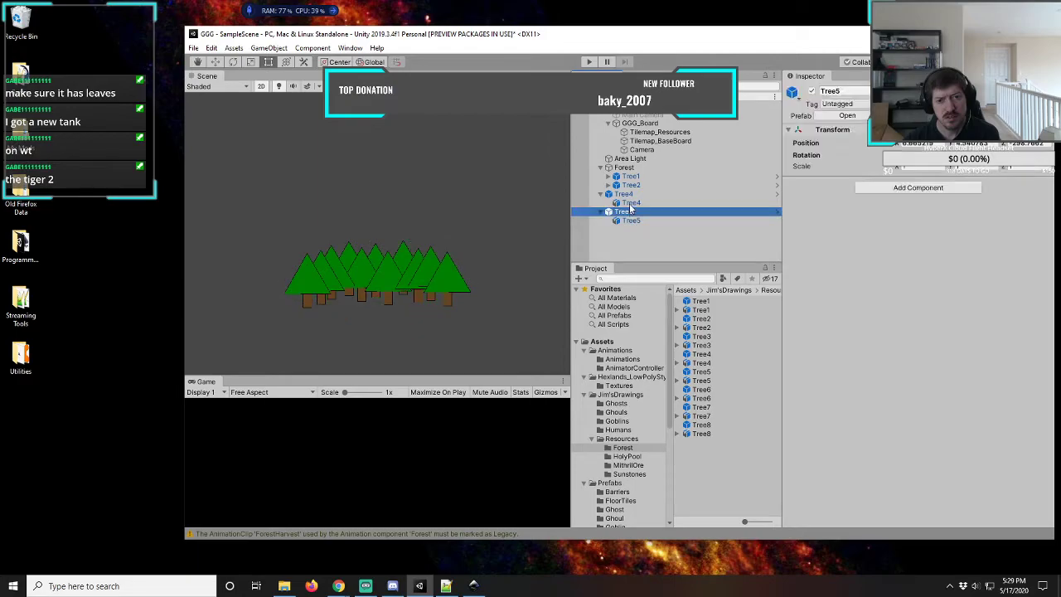
pyautogui.press('Delete')
pyautogui.click(625, 194)
pyautogui.press('Delete')
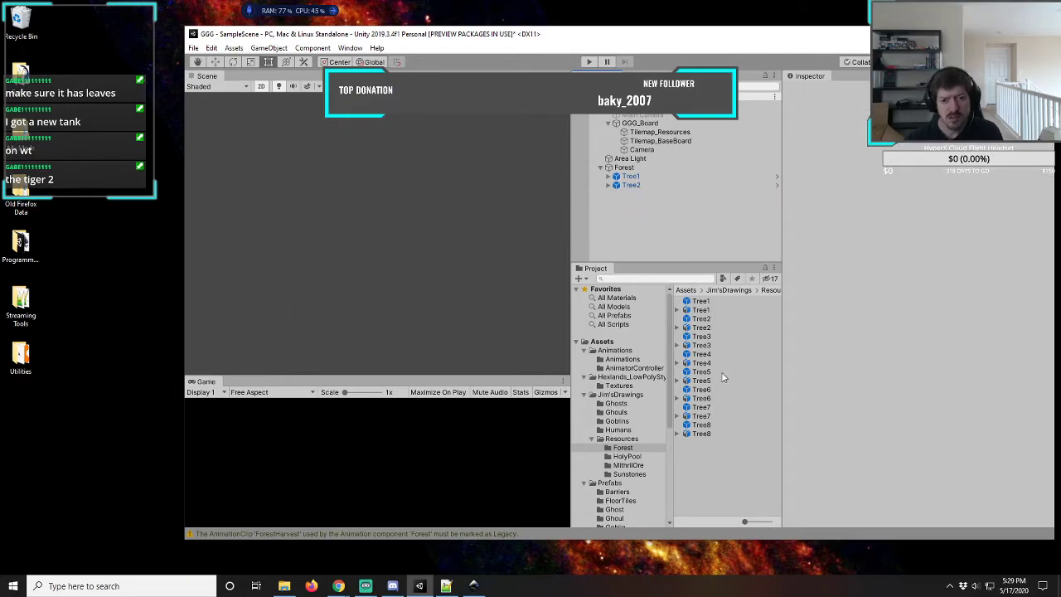
# - Add the parent Tree3 to Tree8 prefabs from the Forest drawings folder together as children of the Forest object
pyautogui.click(701, 337)
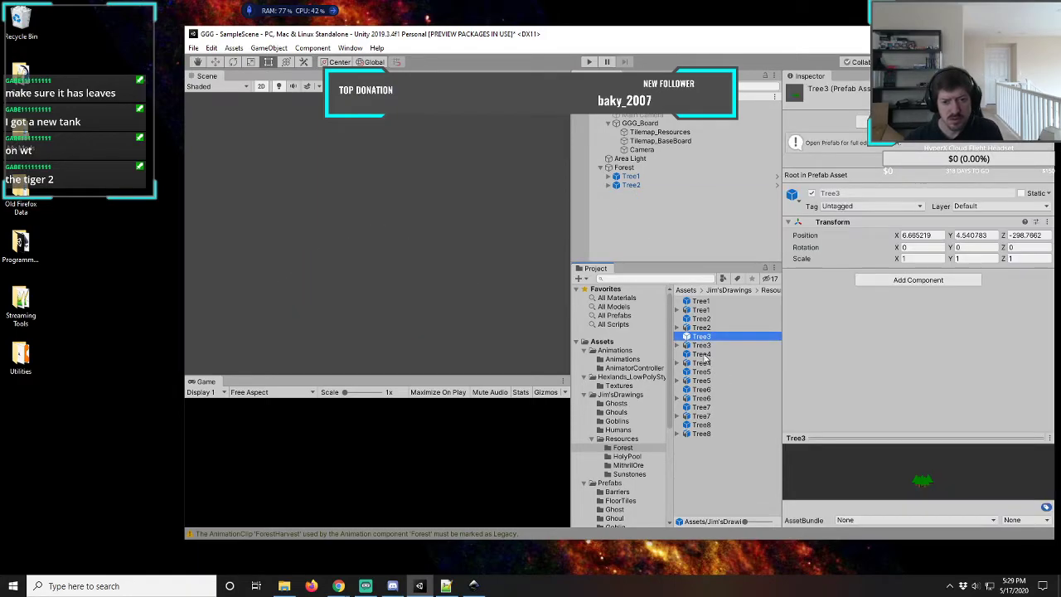
pyautogui.keyDown('ctrl'); pyautogui.click(705, 354); pyautogui.keyUp('ctrl')
pyautogui.keyDown('ctrl'); pyautogui.click(705, 372); pyautogui.keyUp('ctrl')
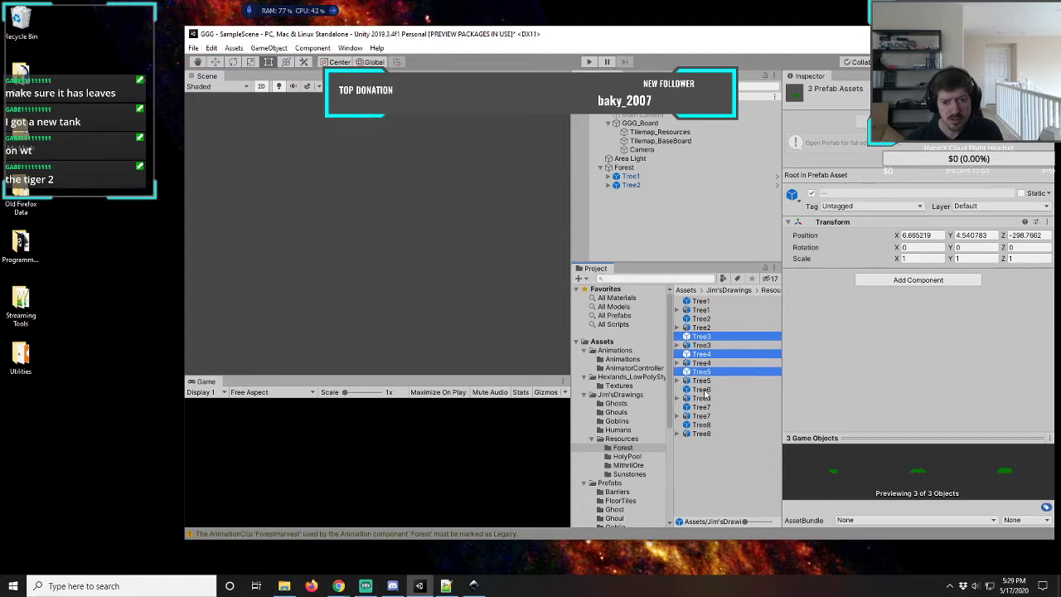
pyautogui.keyDown('ctrl'); pyautogui.click(704, 390); pyautogui.keyUp('ctrl')
pyautogui.keyDown('ctrl'); pyautogui.click(704, 407); pyautogui.keyUp('ctrl')
pyautogui.keyDown('ctrl'); pyautogui.click(703, 425); pyautogui.keyUp('ctrl')
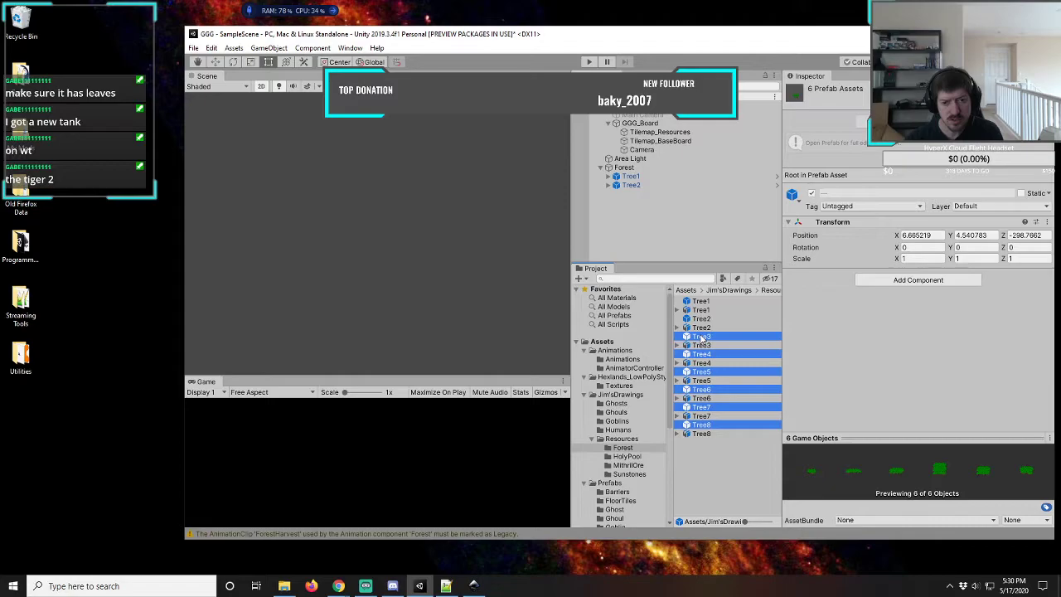
pyautogui.moveTo(700, 337); pyautogui.dragTo(624, 168)
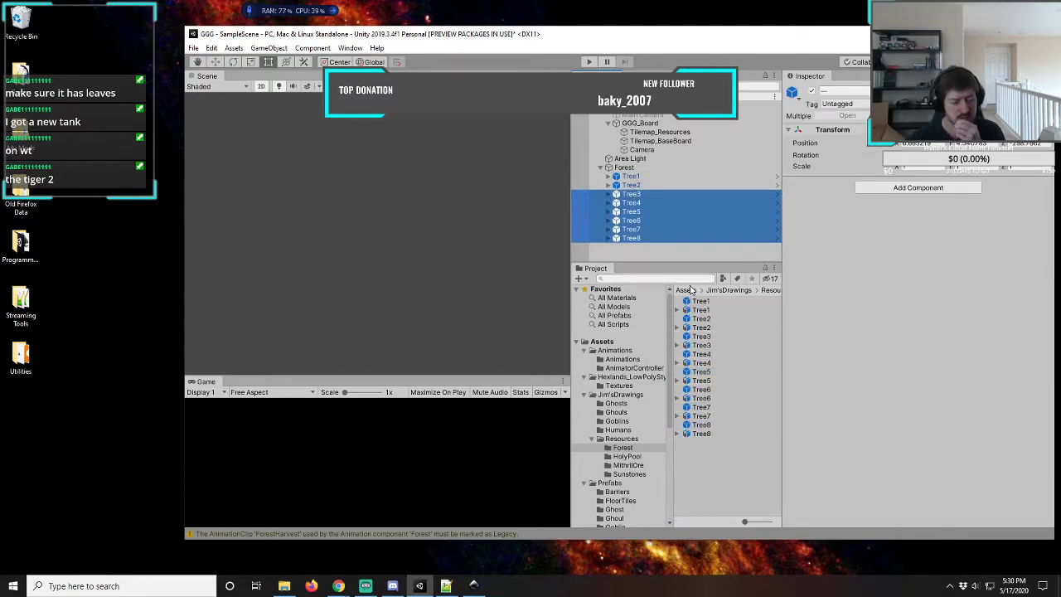
pyautogui.click(649, 255)
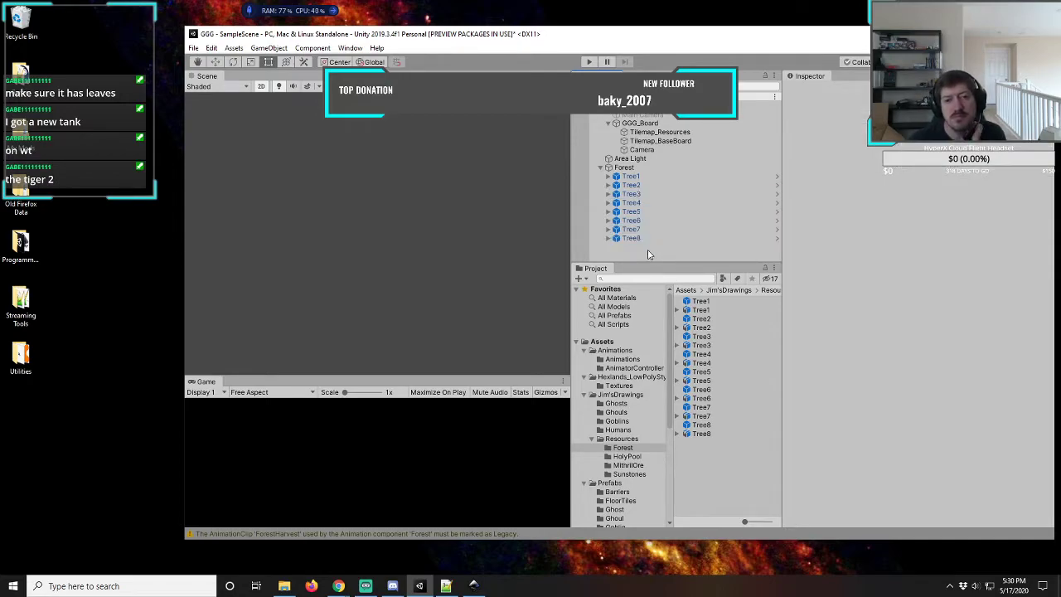
# - Examine the transforms of Forest and its first tree prefabs, and the Sprite Renderer of the sprite nested in Tree1
pyautogui.click(624, 168)
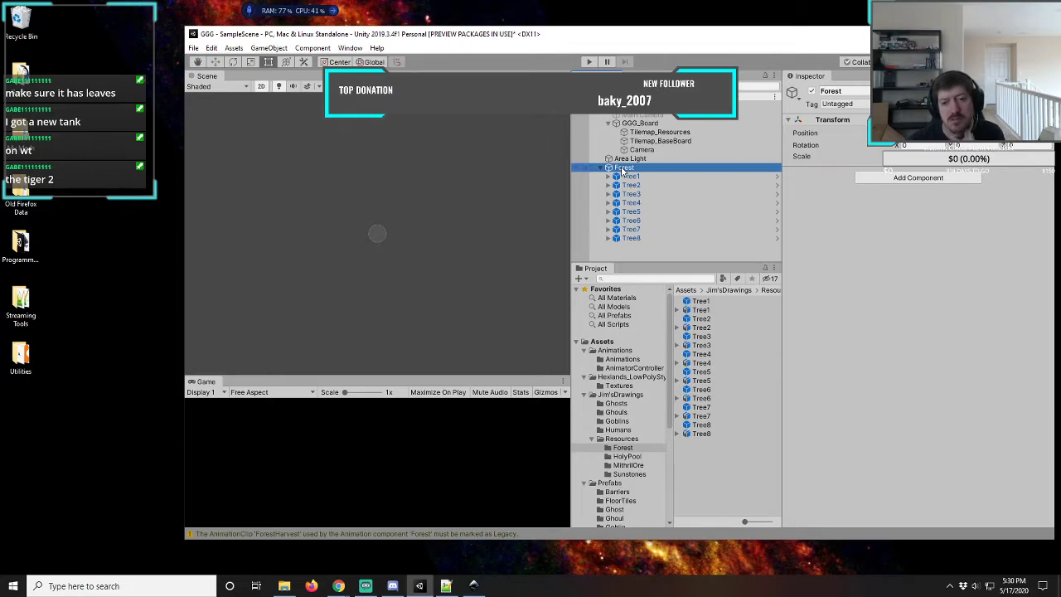
pyautogui.click(628, 176)
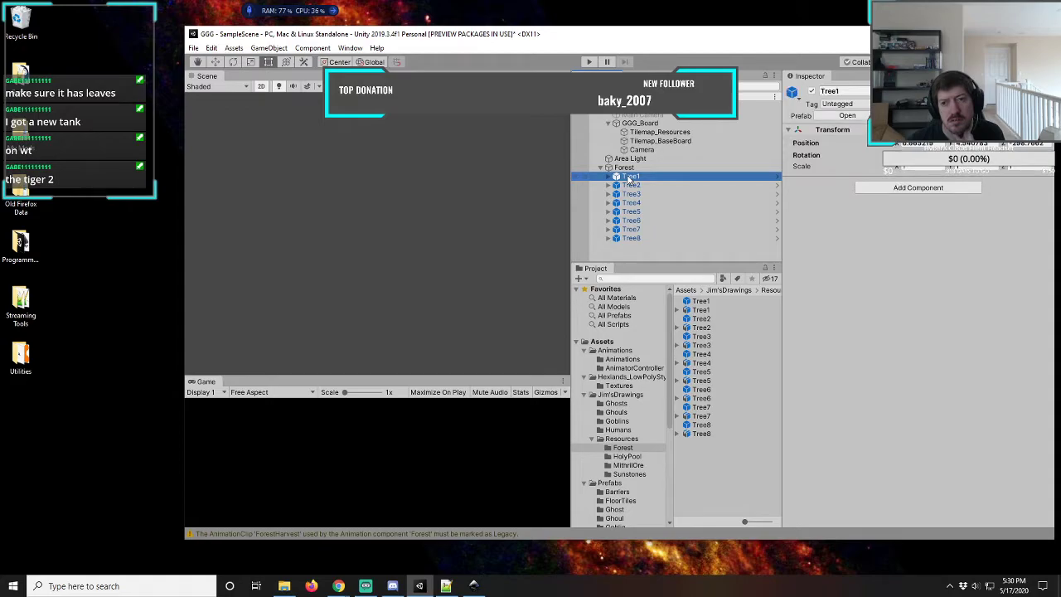
pyautogui.click(631, 184)
pyautogui.click(633, 194)
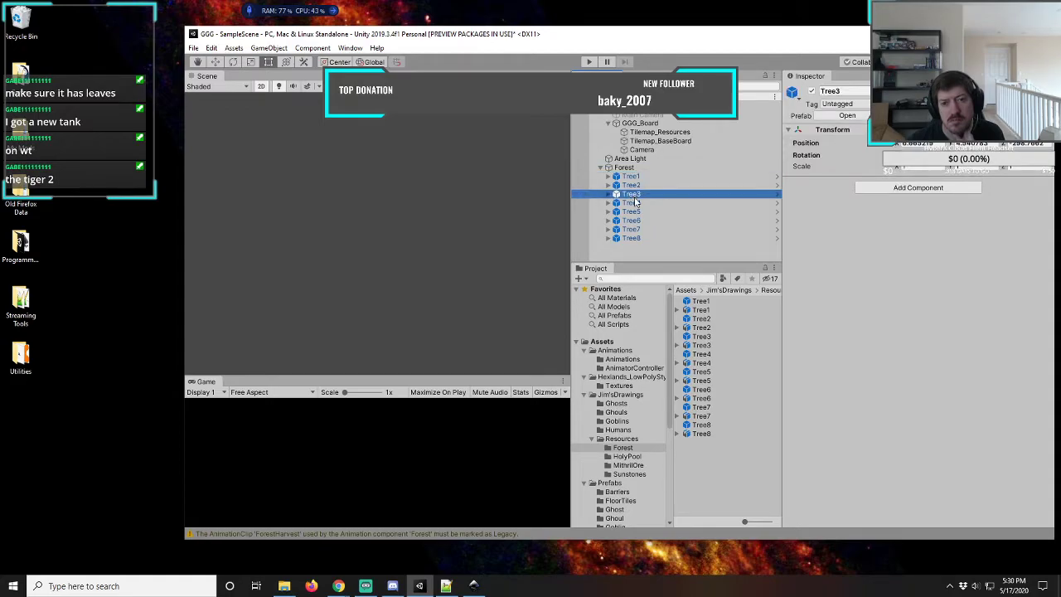
pyautogui.click(628, 193)
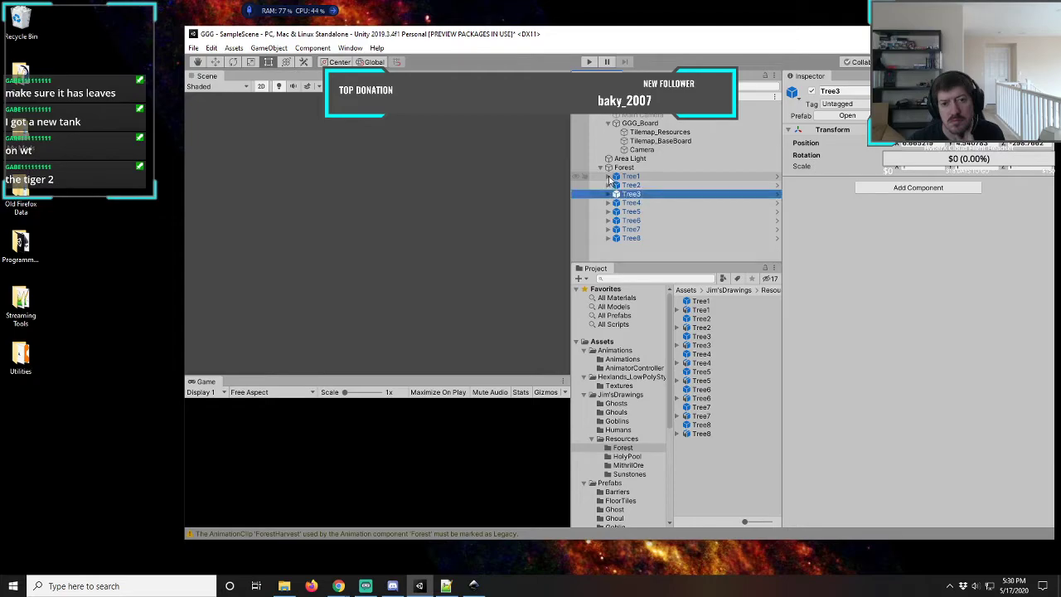
pyautogui.click(610, 177)
pyautogui.click(633, 185)
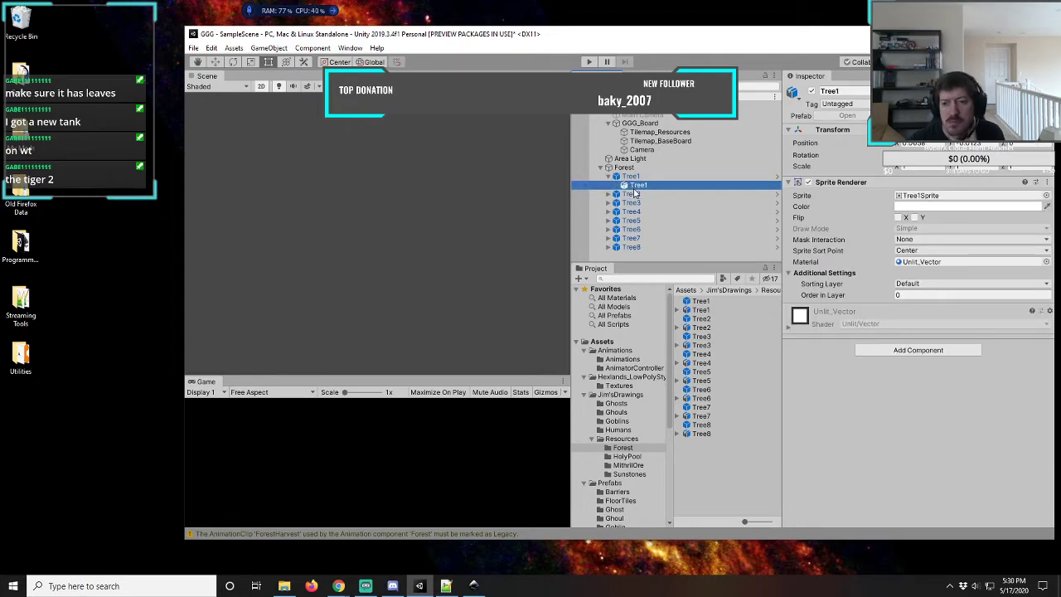
pyautogui.click(634, 194)
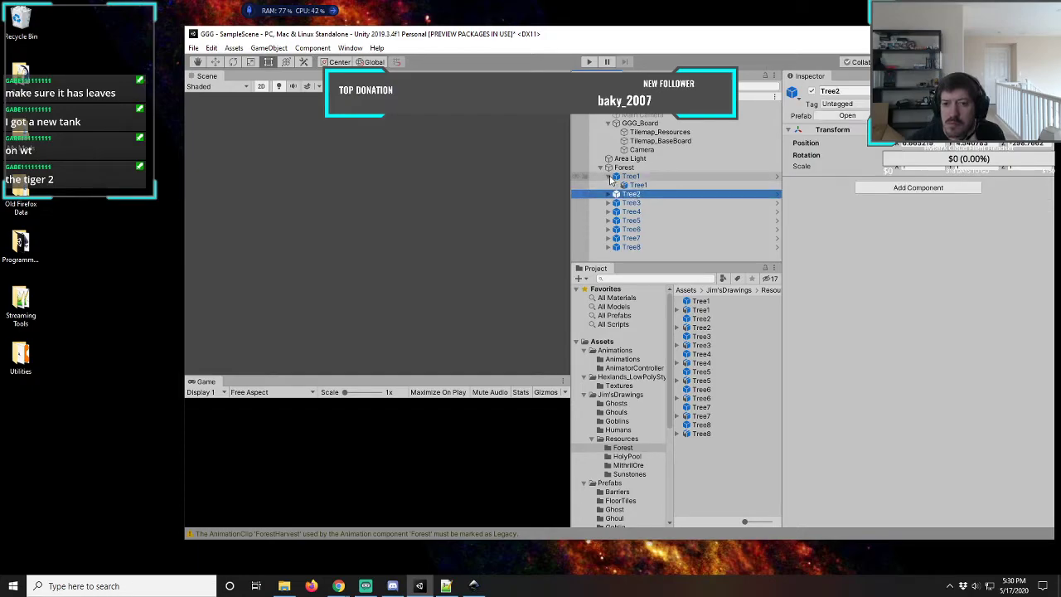
# - Collapse the Tree1 object under Forest in the hierarchy and look through the project's asset folders
pyautogui.click(609, 177)
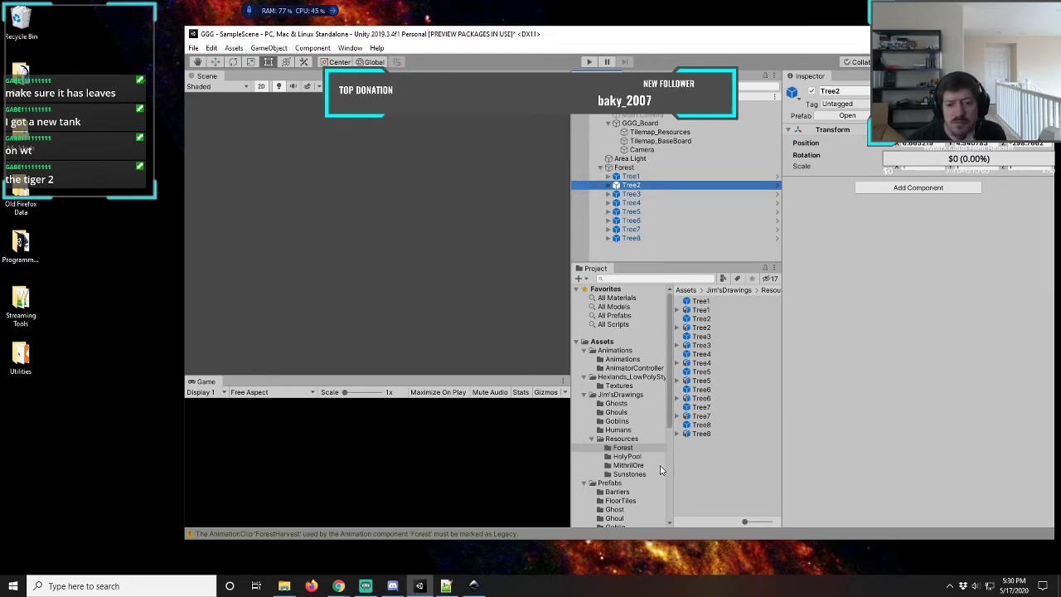
pyautogui.click(670, 407)
pyautogui.moveTo(669, 407); pyautogui.dragTo(670, 461)
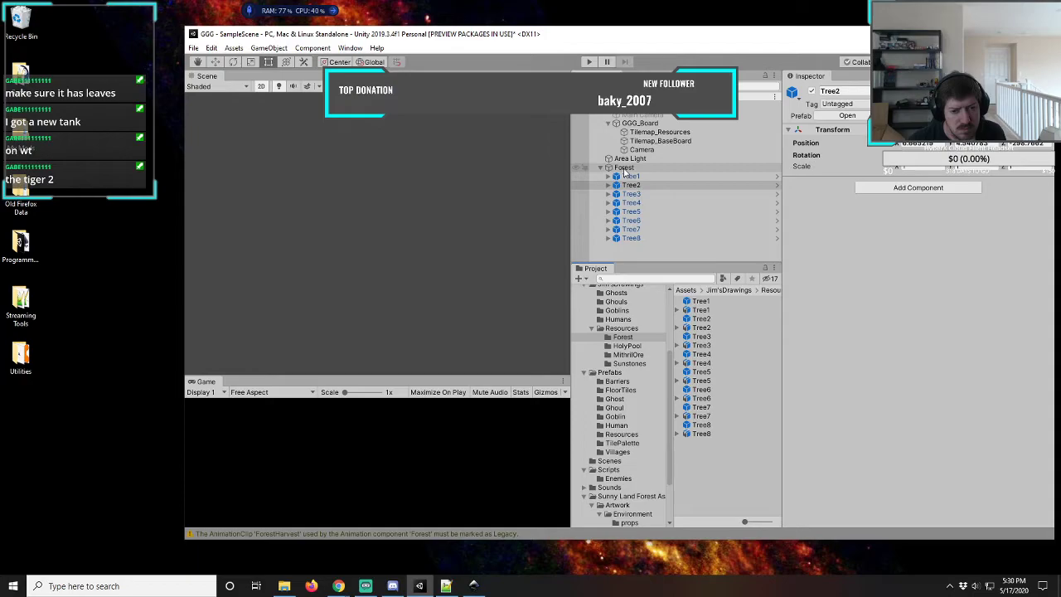
pyautogui.scroll(3, 667, 349)
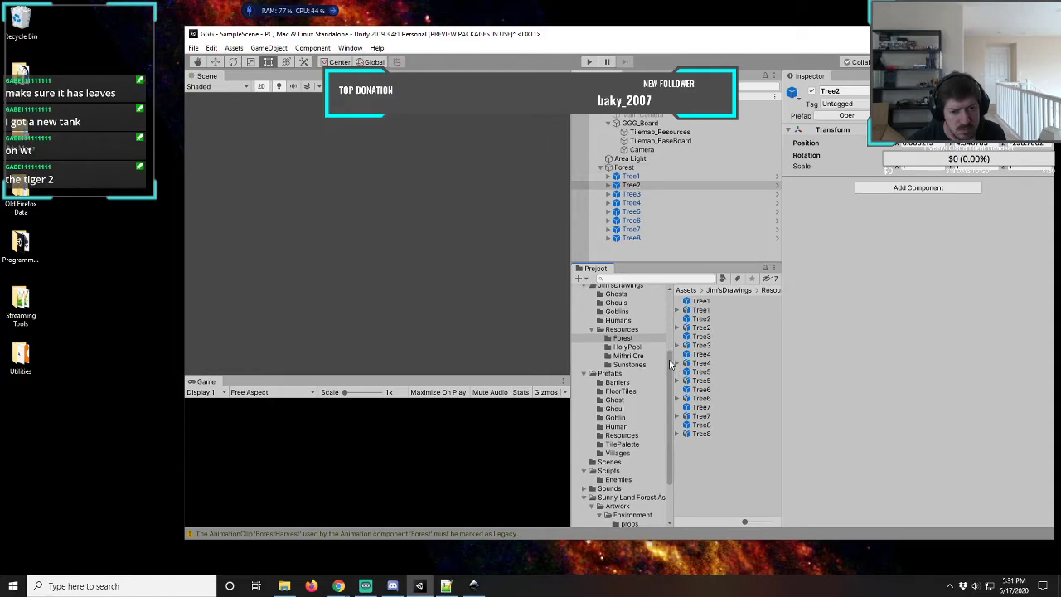
pyautogui.scroll(1, 668, 311)
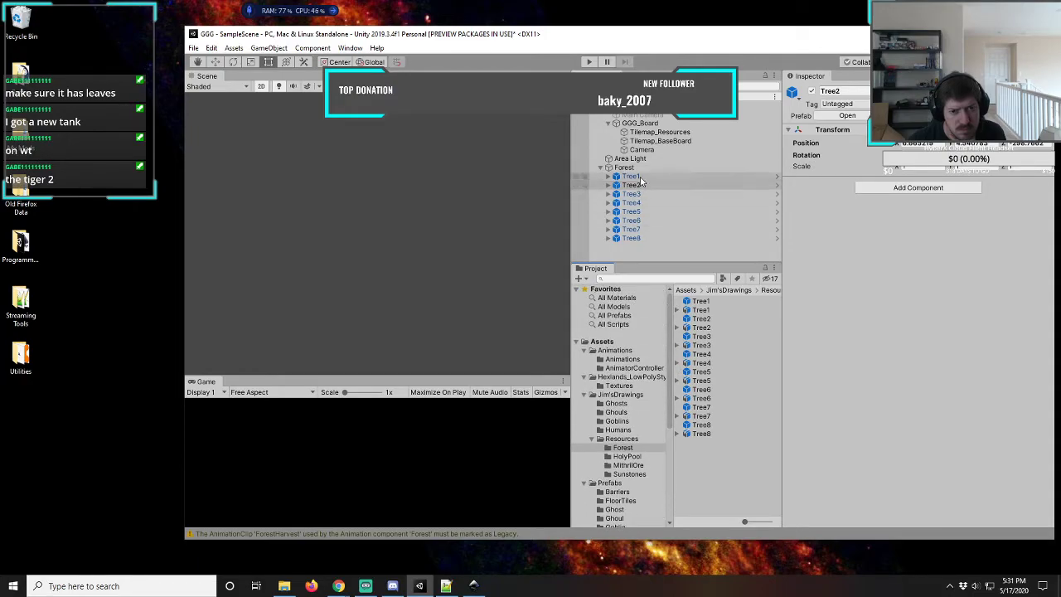
# - Add an Animator component to the Forest object
pyautogui.click(624, 169)
pyautogui.rightClick(625, 170)
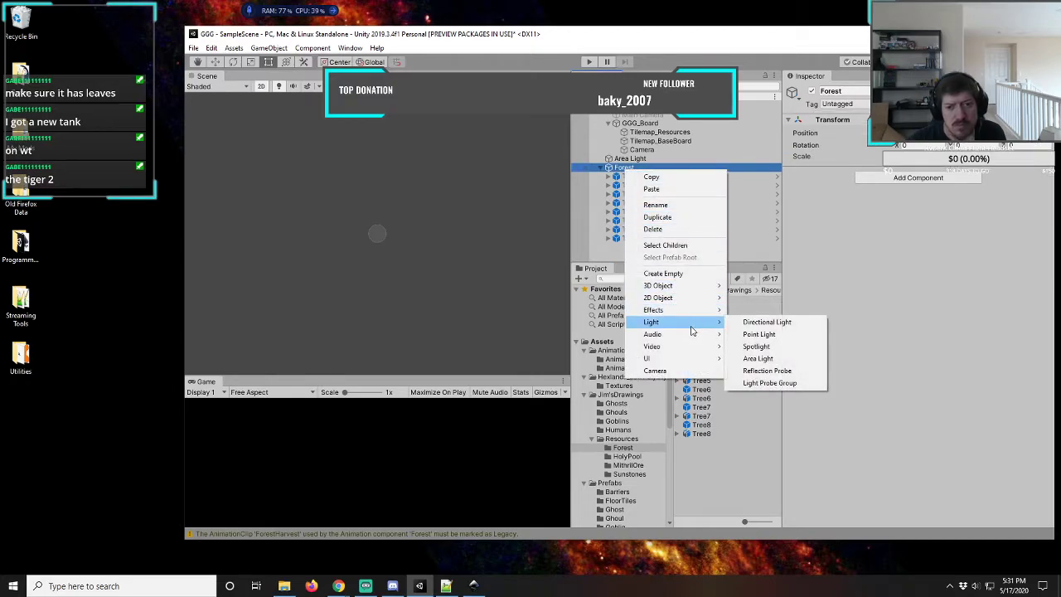
pyautogui.click(468, 48)
pyautogui.click(313, 48)
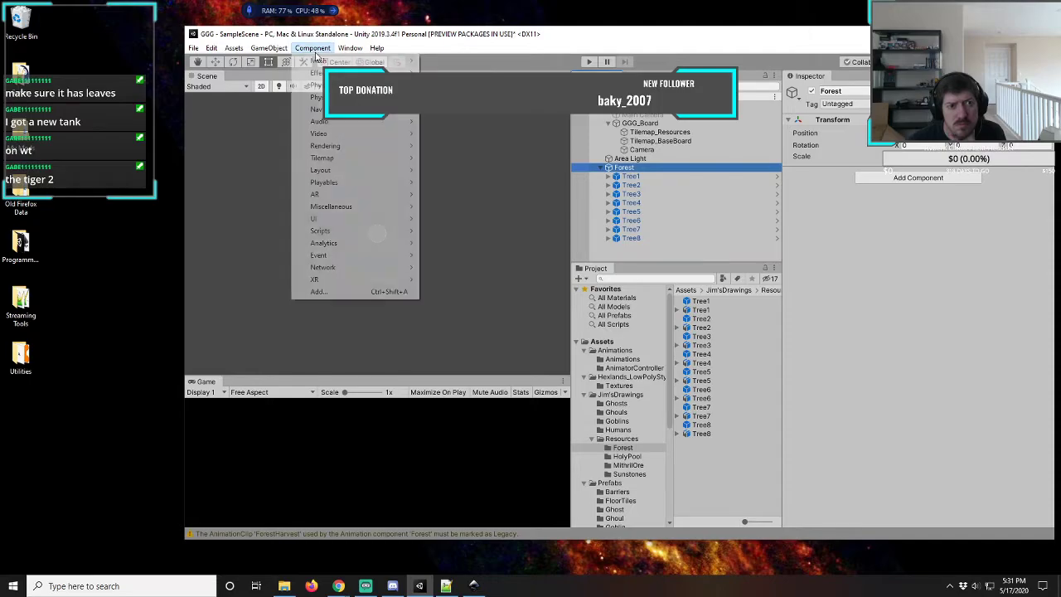
pyautogui.moveTo(359, 207)
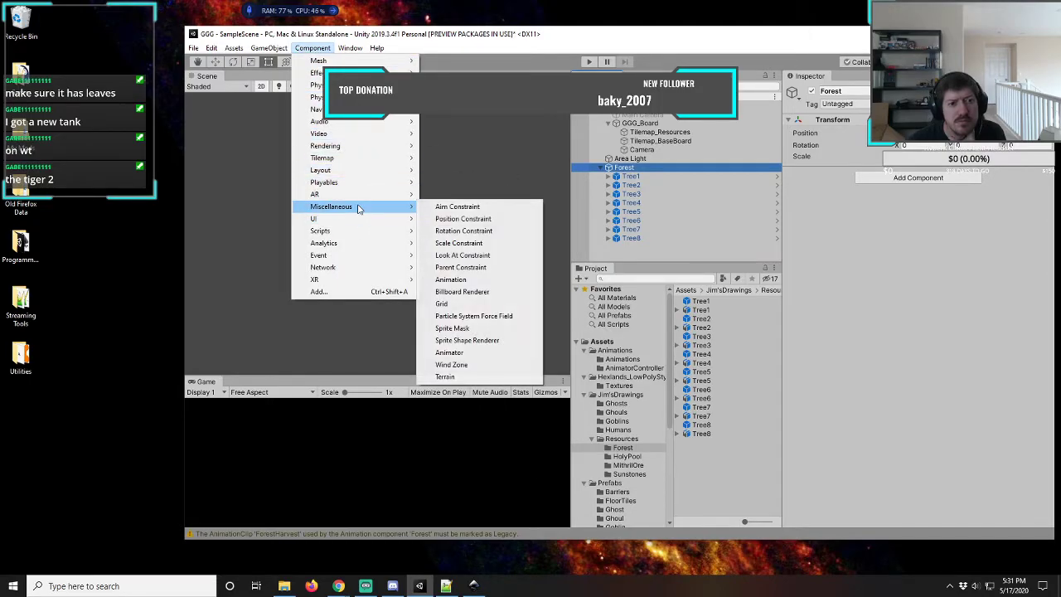
pyautogui.click(471, 353)
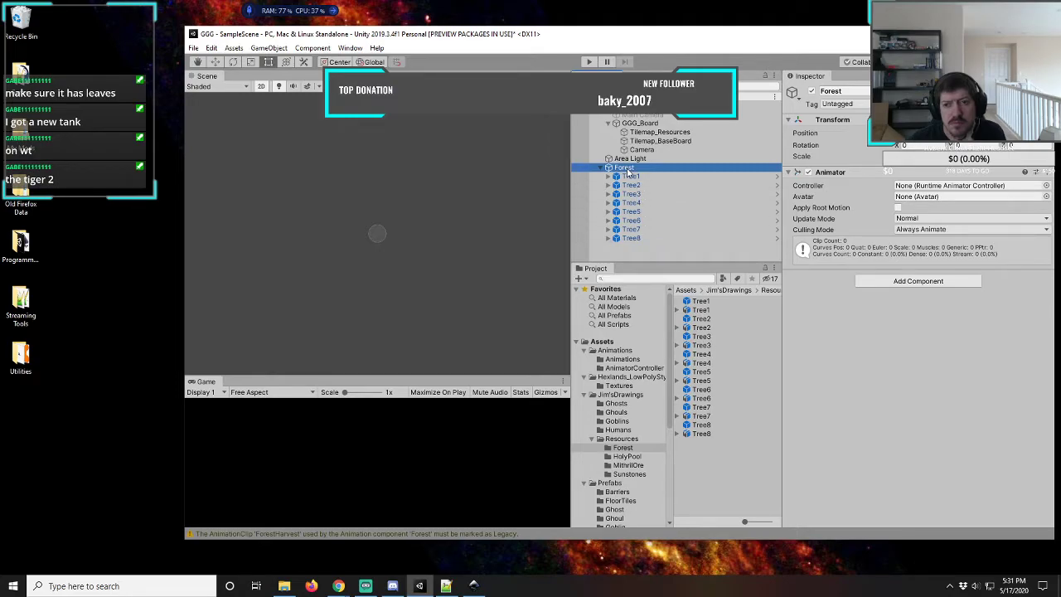
# - Check which runtime animator controllers can be assigned to the Forest object's Animator
pyautogui.click(1047, 186)
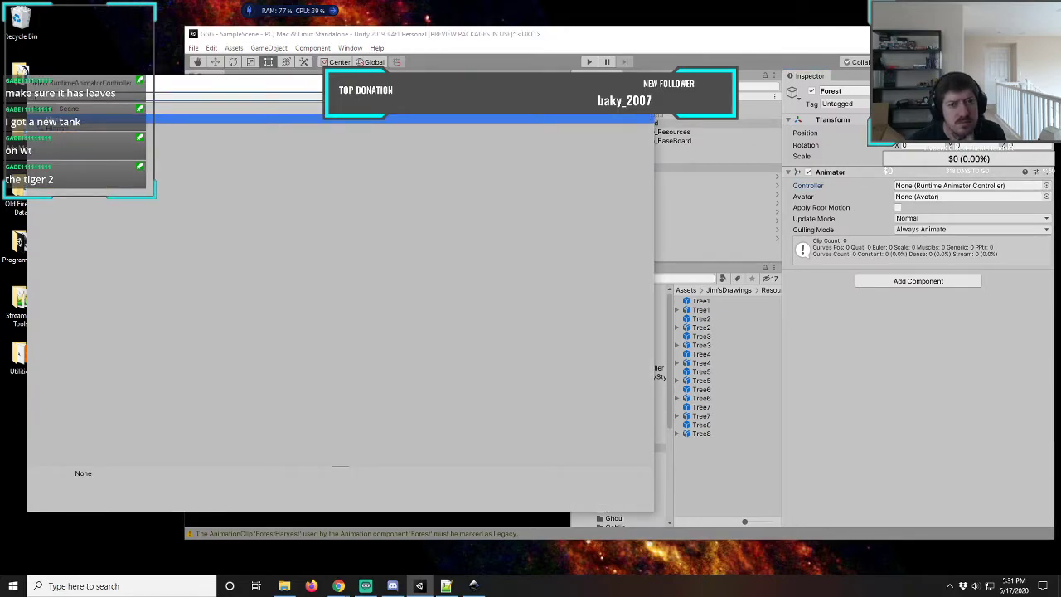
pyautogui.press('Escape')
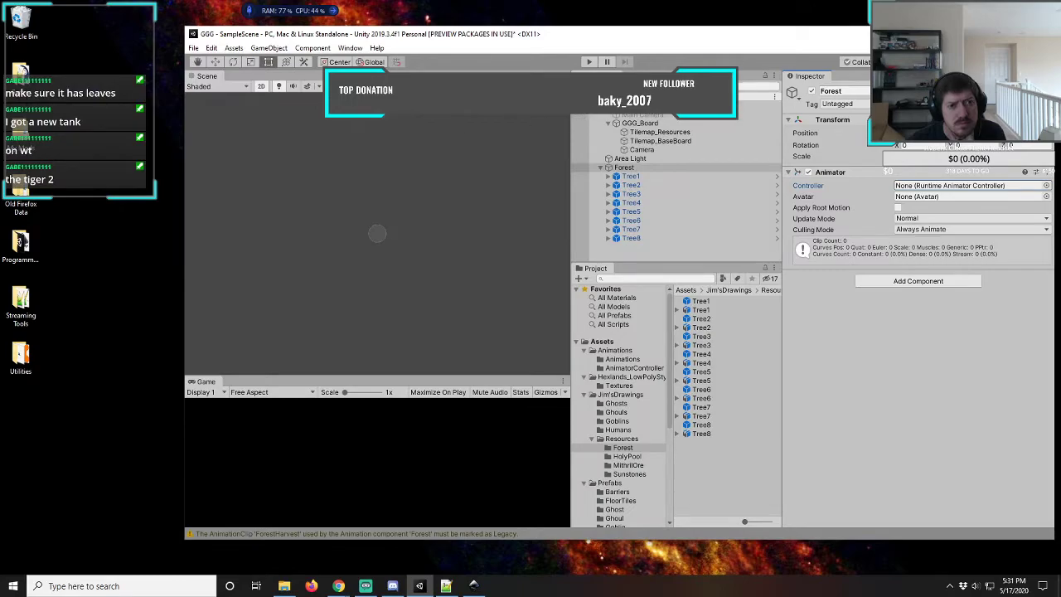
pyautogui.click(269, 50)
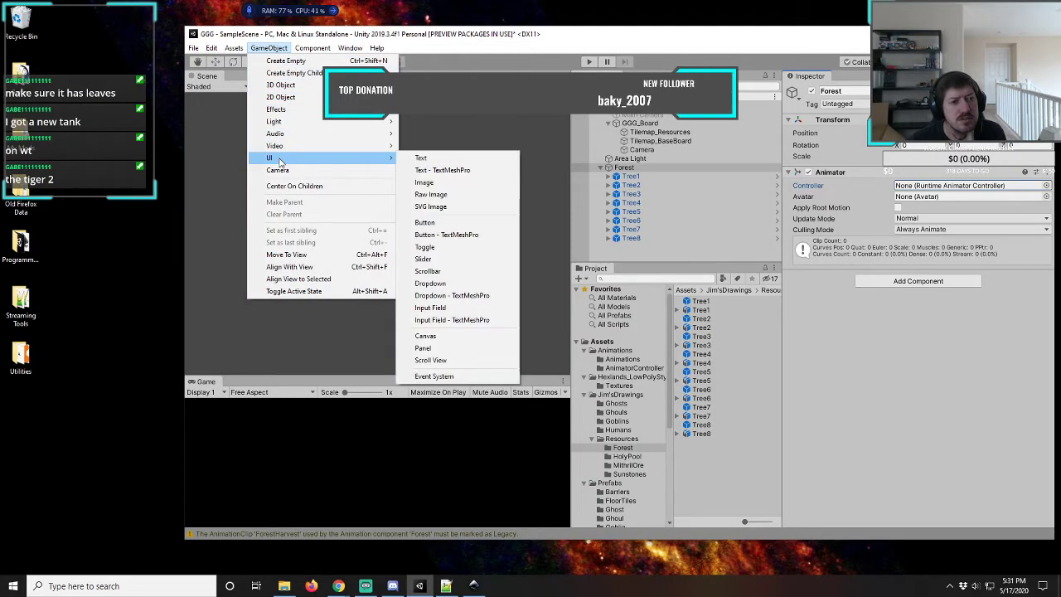
pyautogui.moveTo(318, 52)
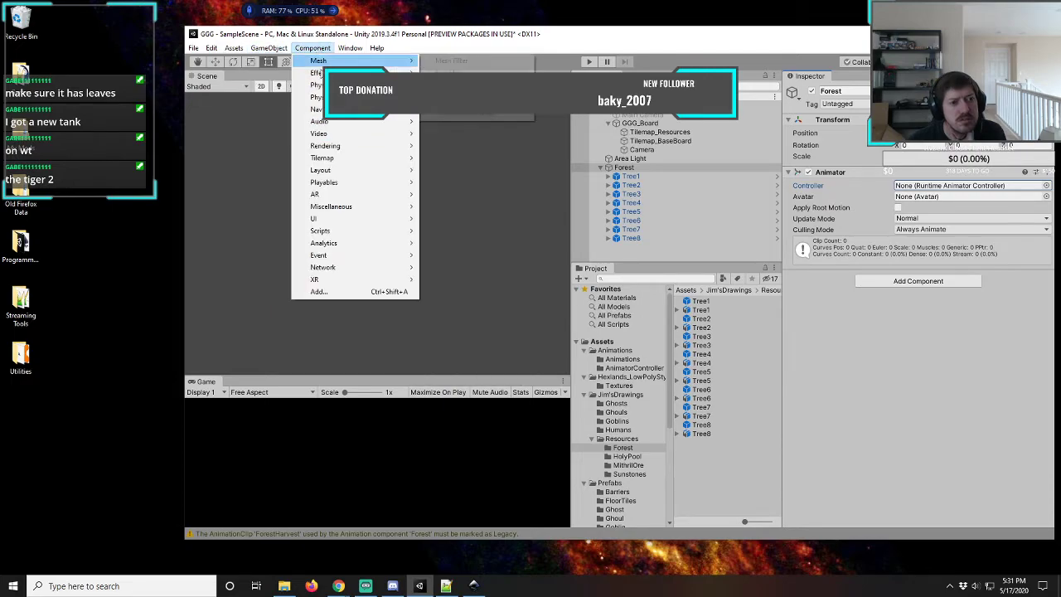
pyautogui.moveTo(369, 207)
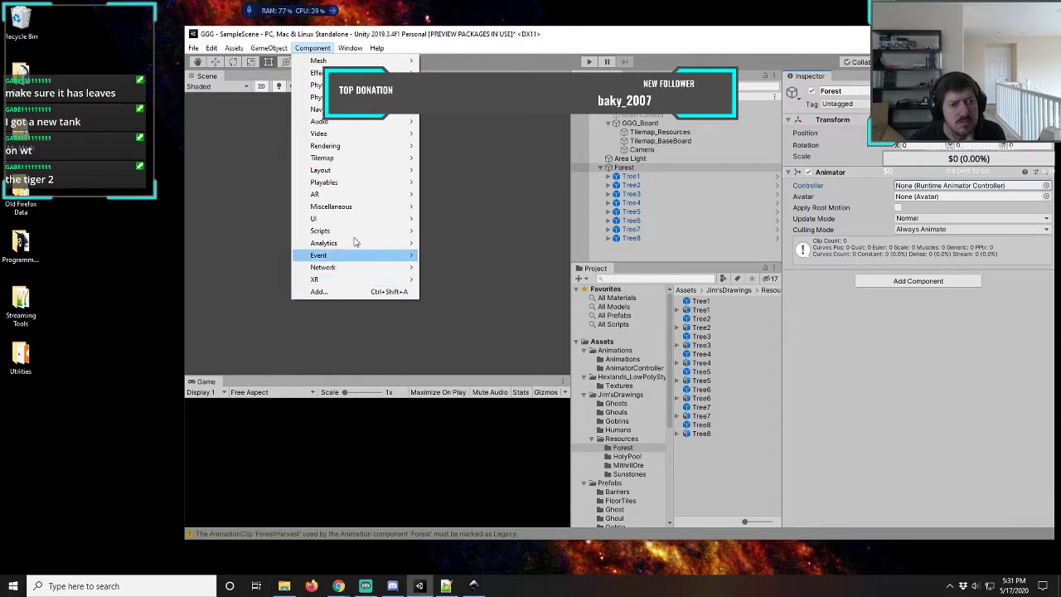
pyautogui.moveTo(350, 48)
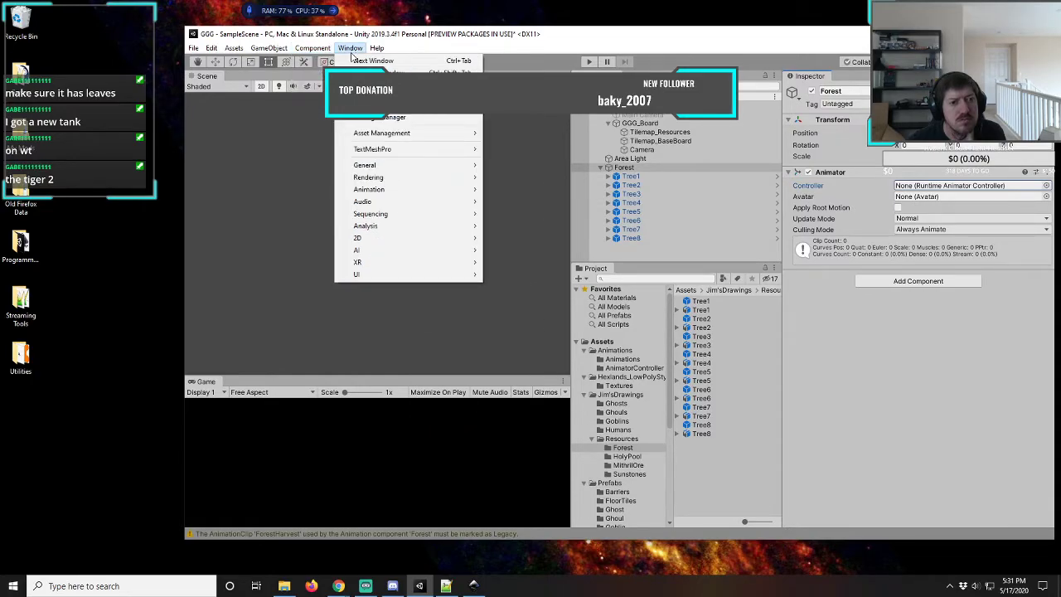
pyautogui.moveTo(401, 197)
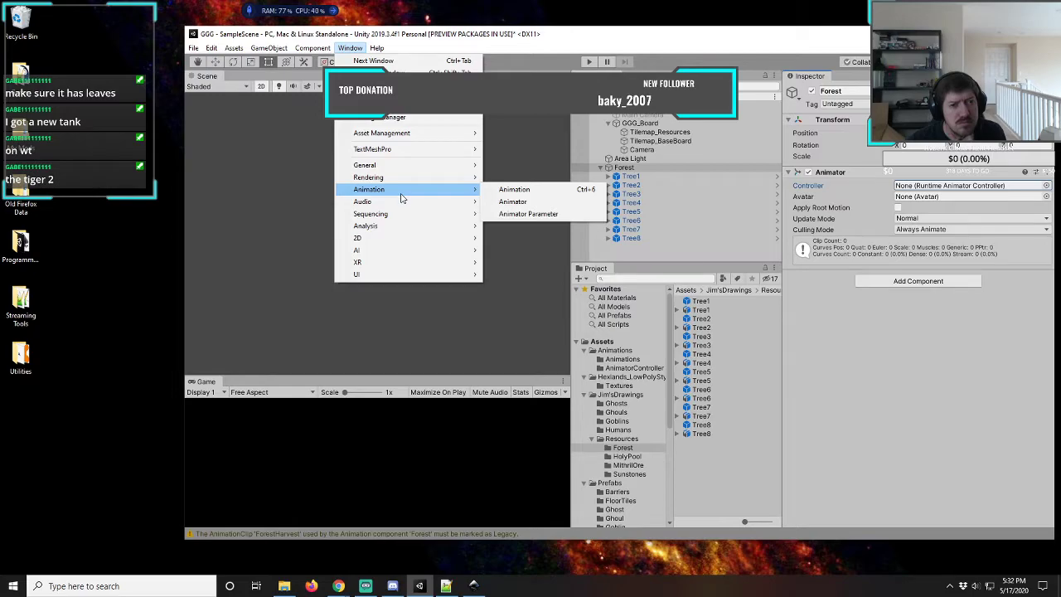
pyautogui.moveTo(407, 169)
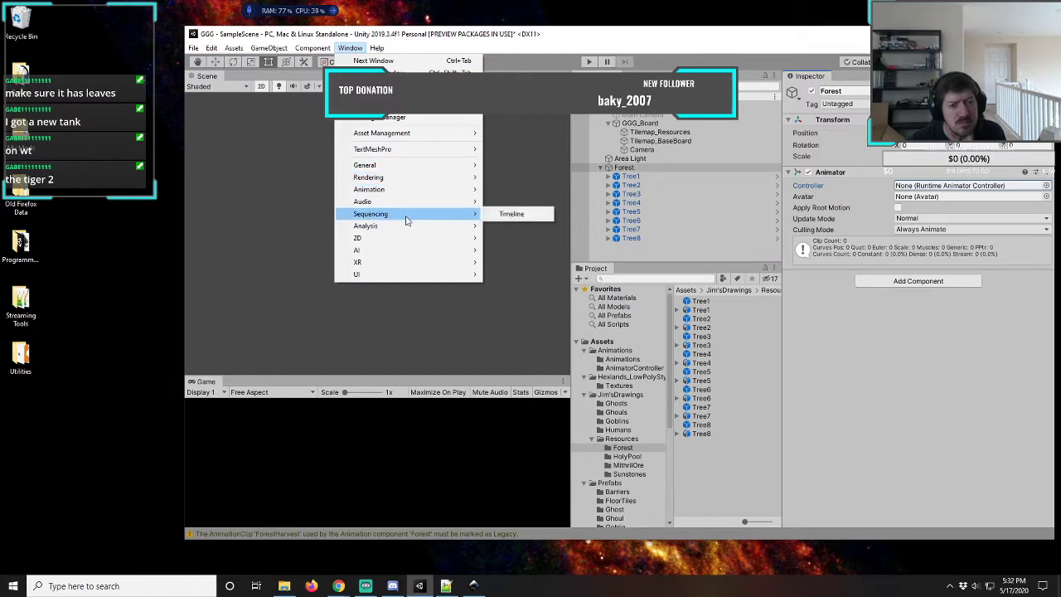
pyautogui.moveTo(406, 229)
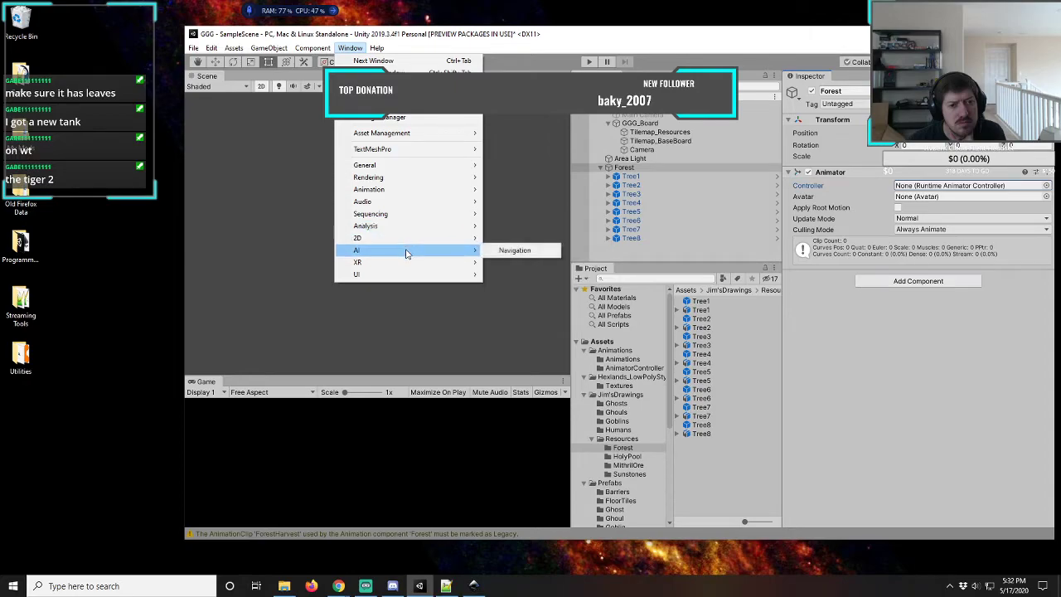
pyautogui.moveTo(406, 266)
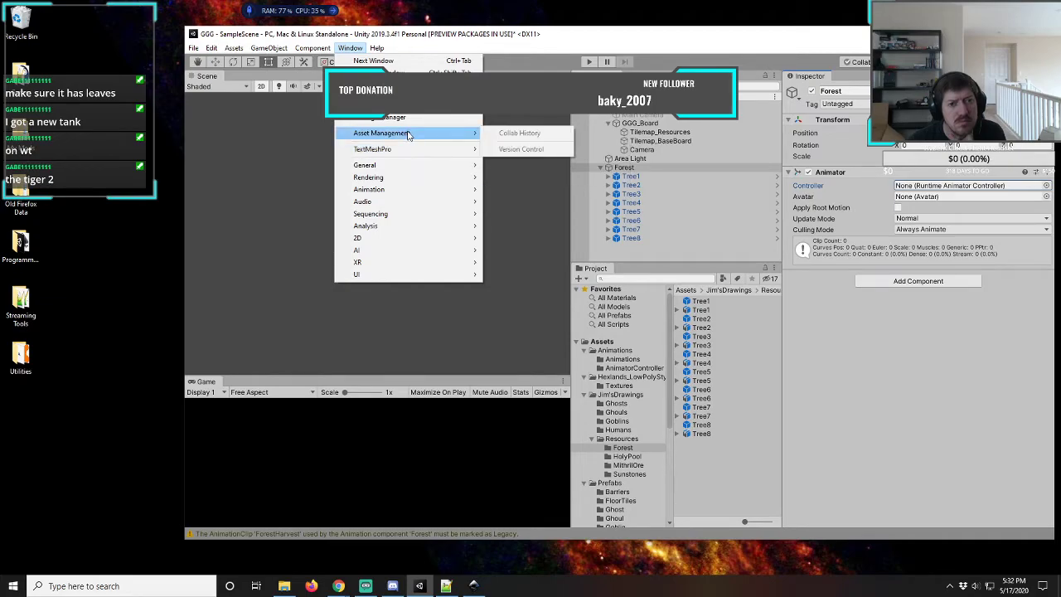
pyautogui.moveTo(390, 77)
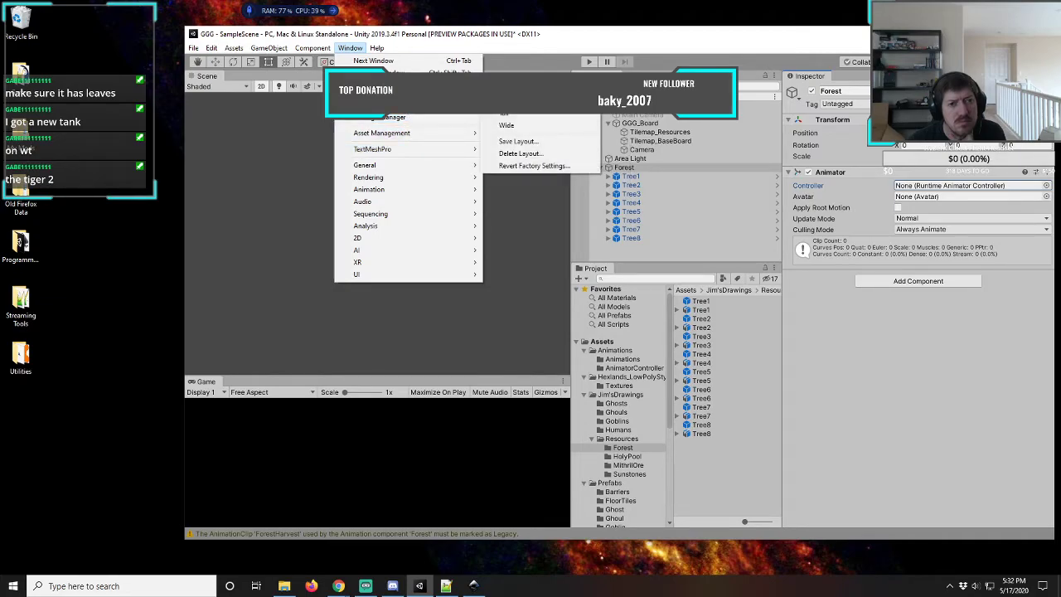
pyautogui.moveTo(267, 50)
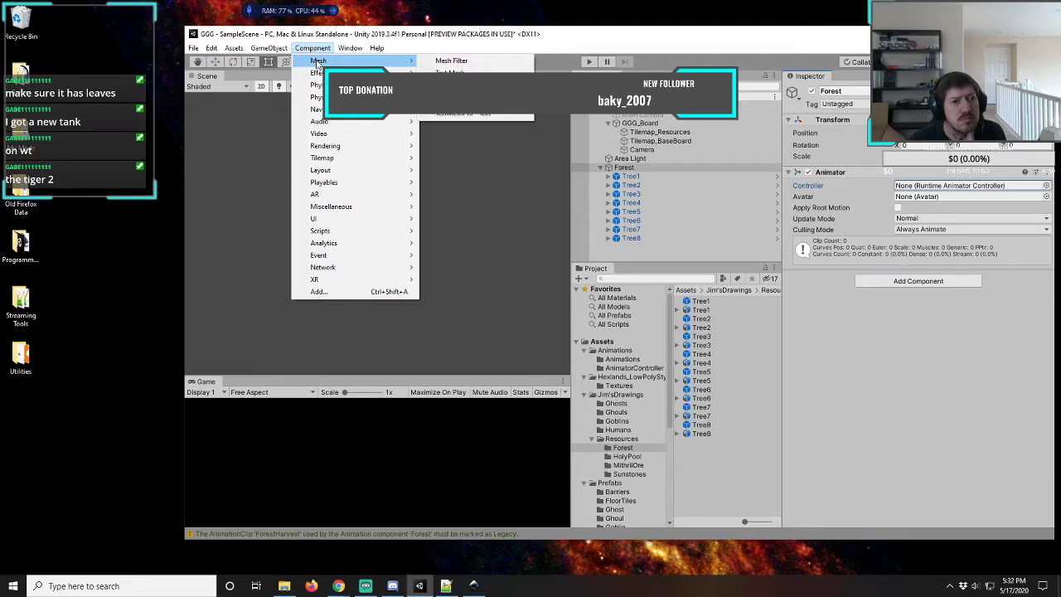
# - Try to add another Animator component to the Forest object
pyautogui.moveTo(319, 74)
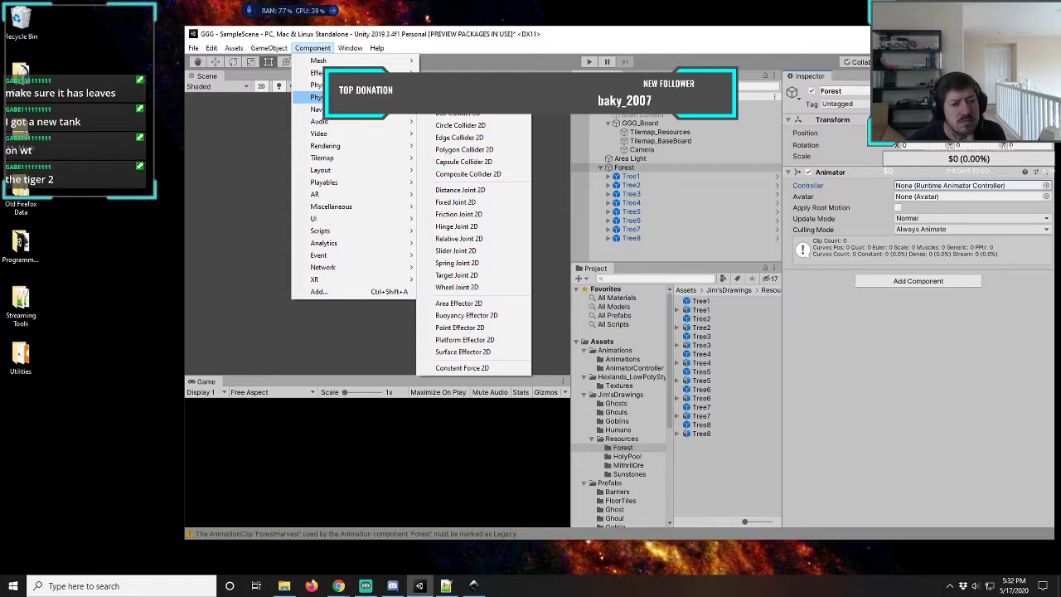
pyautogui.moveTo(328, 124)
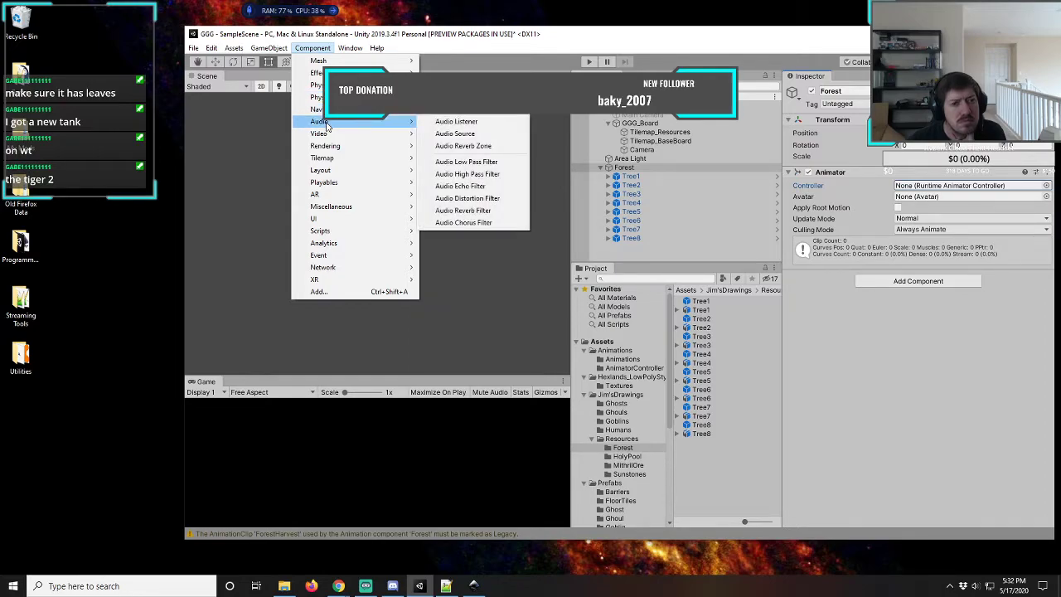
pyautogui.moveTo(328, 152)
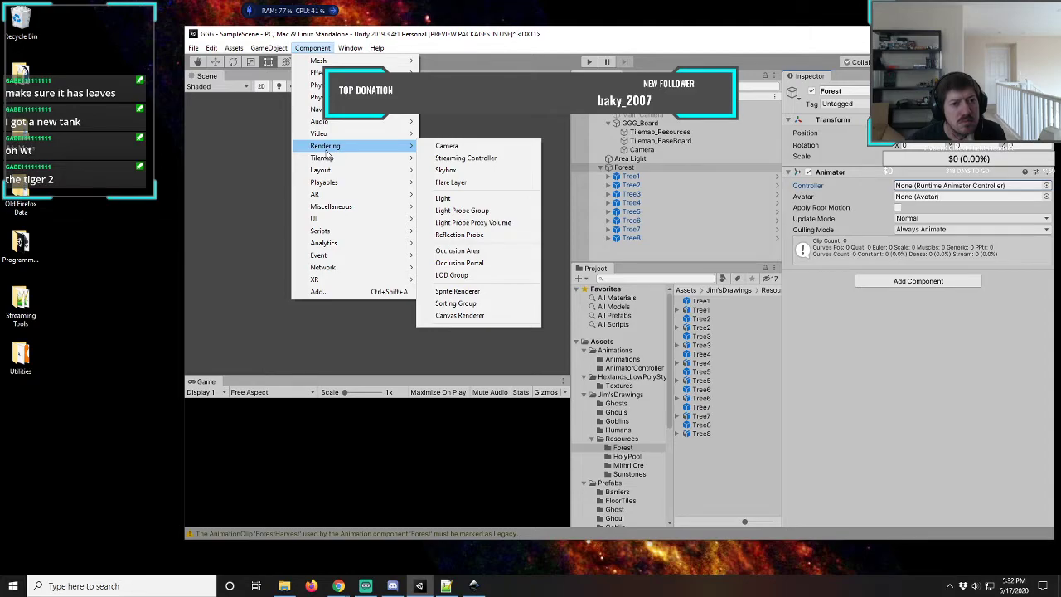
pyautogui.moveTo(327, 172)
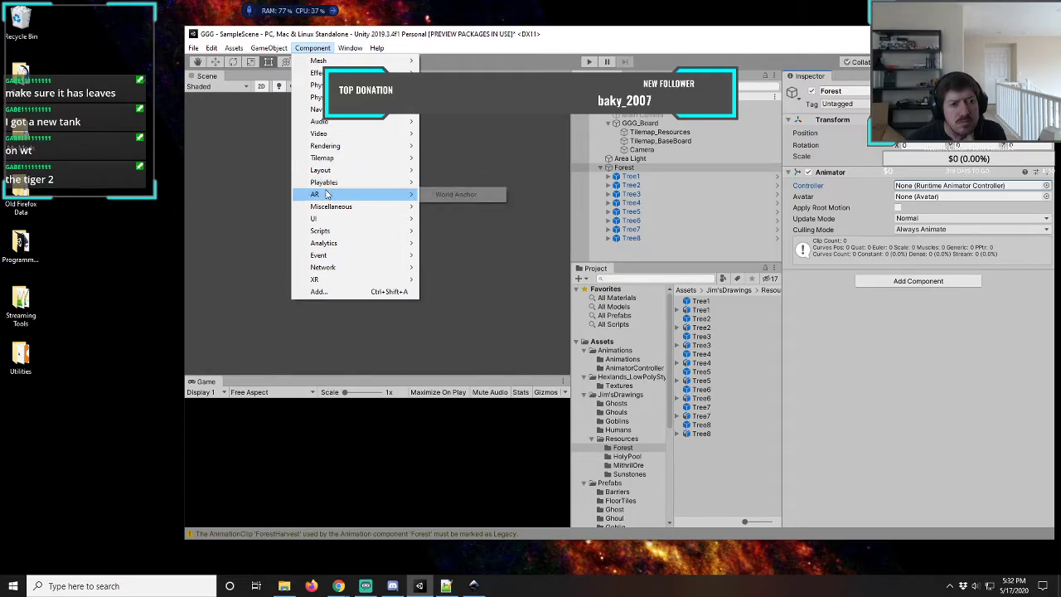
pyautogui.moveTo(326, 198)
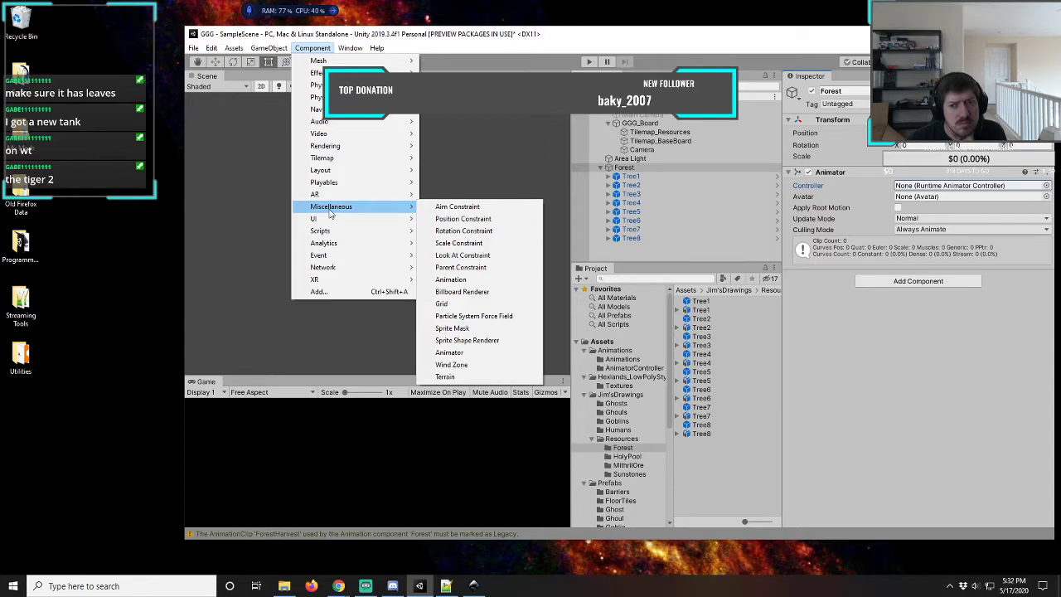
pyautogui.click(471, 354)
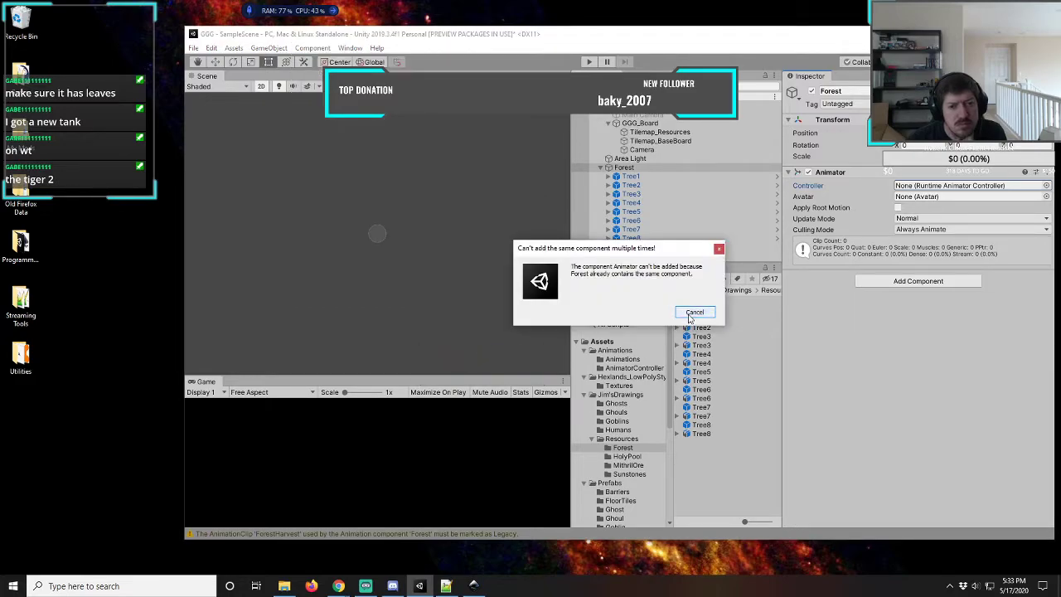
pyautogui.click(694, 312)
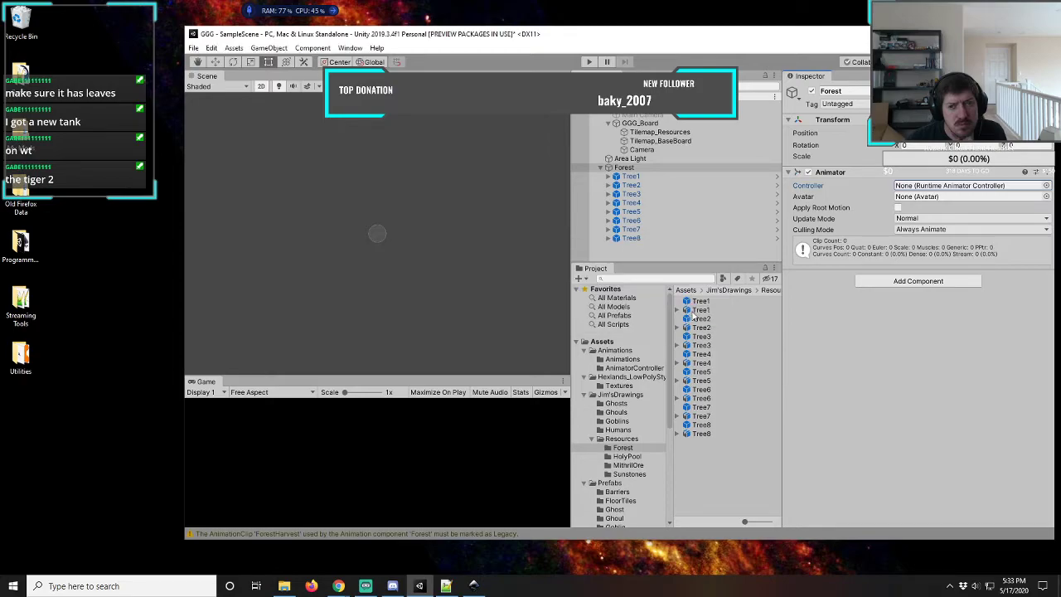
# - Look through both the scene and asset listings for a controller for Forest's Animator, leaving the selection at None
pyautogui.click(1046, 186)
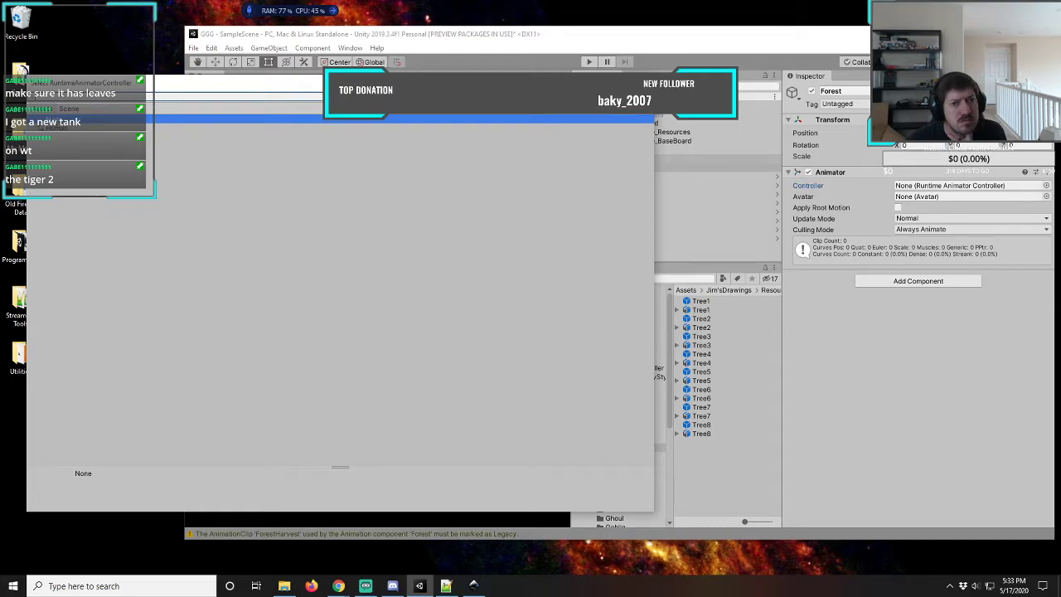
pyautogui.click(70, 111)
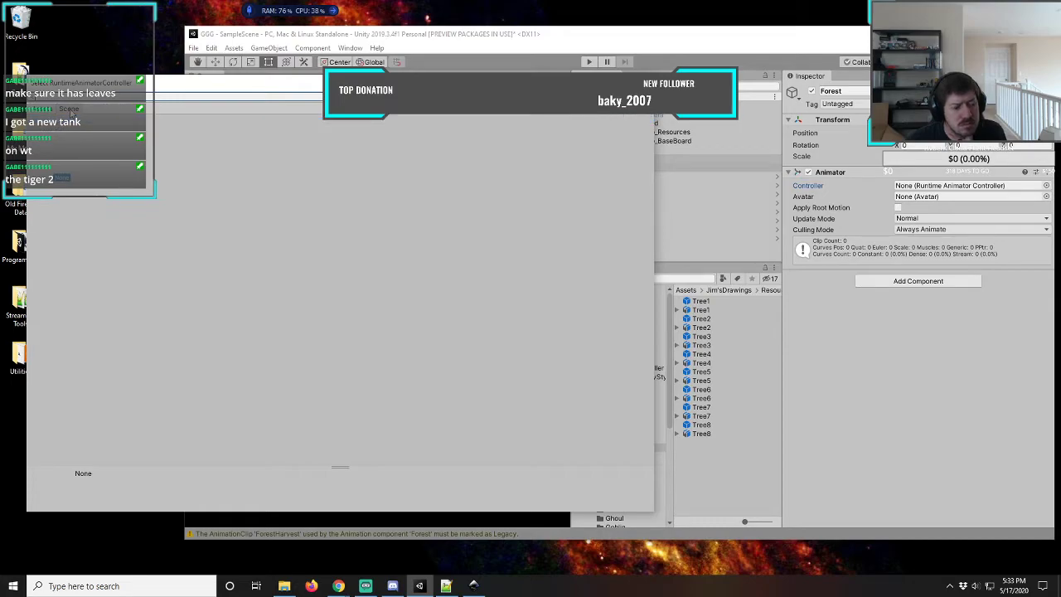
pyautogui.click(71, 119)
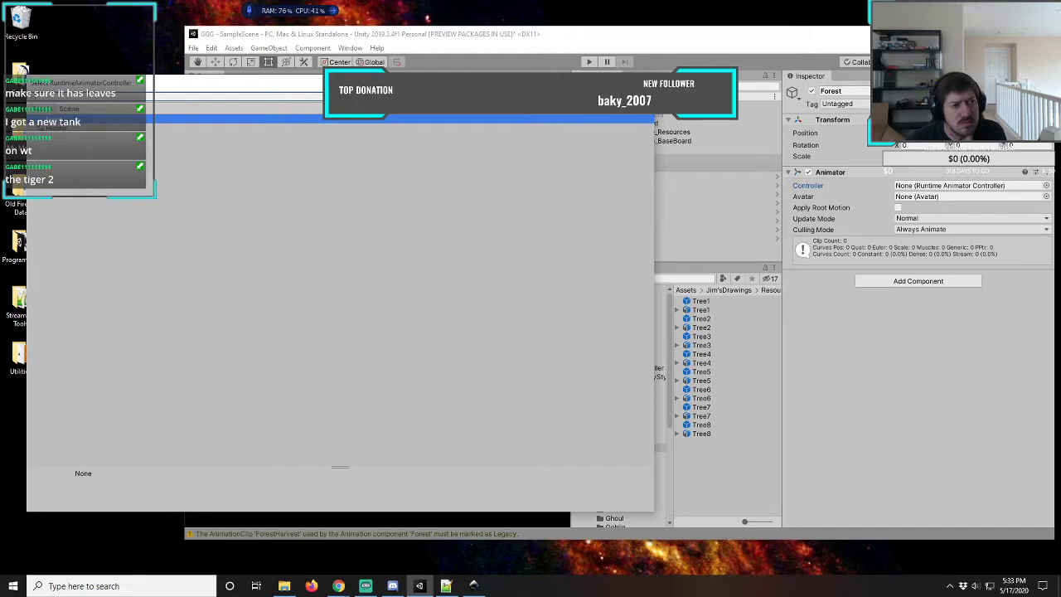
pyautogui.press('Escape')
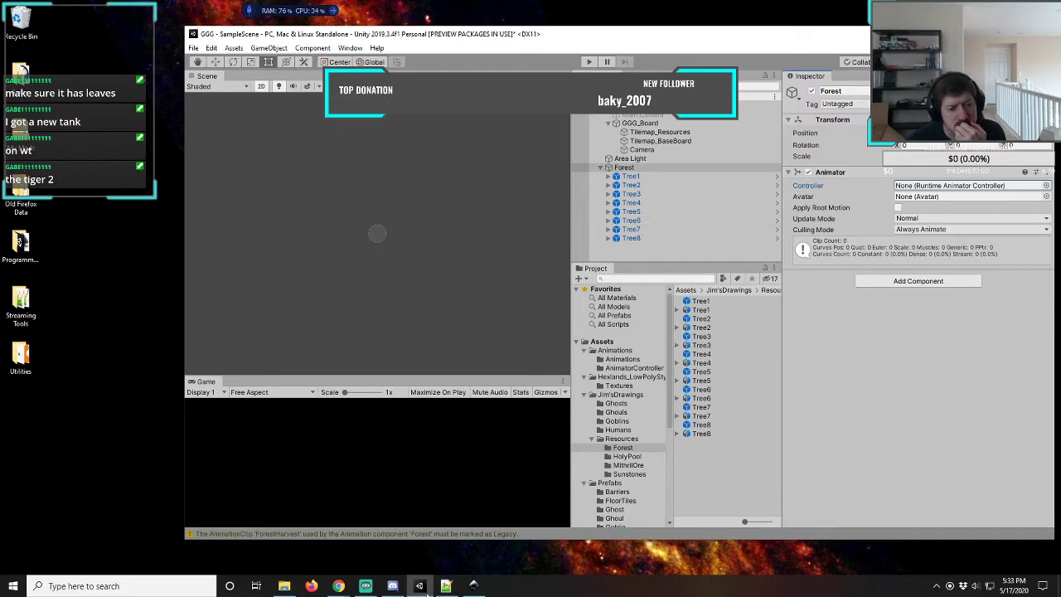
# - Switch to Chrome and search Google for "unity svg image per trigger"
pyautogui.moveTo(418, 585)
pyautogui.moveTo(337, 586)
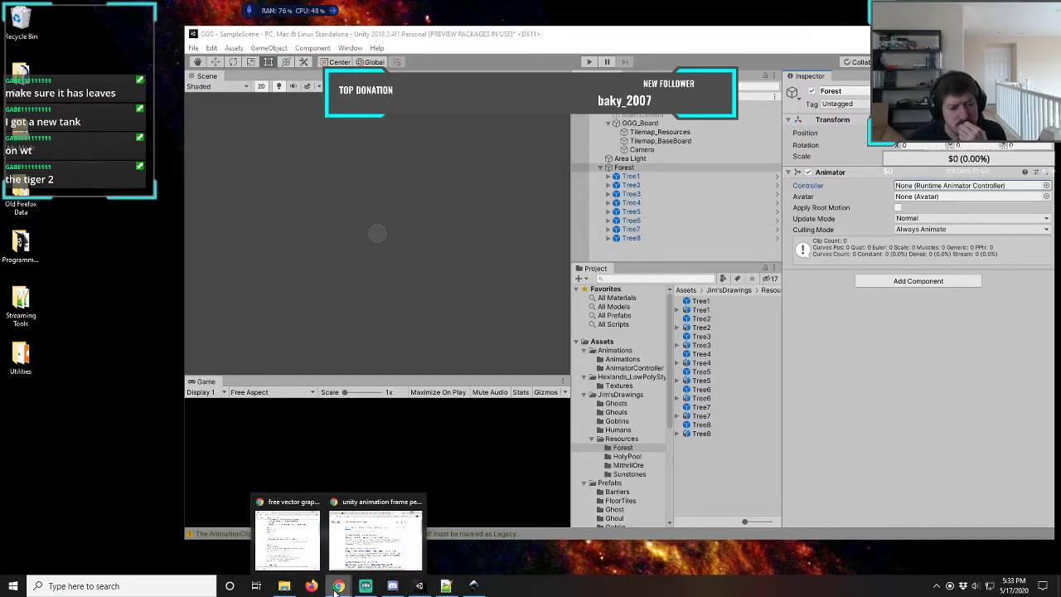
pyautogui.click(375, 539)
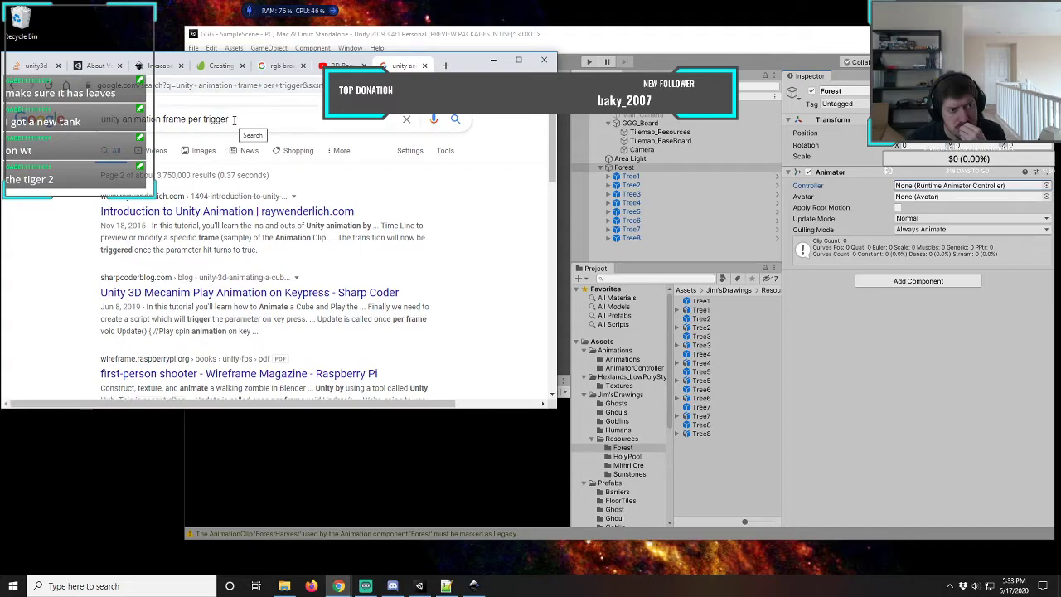
pyautogui.moveTo(234, 119); pyautogui.dragTo(63, 133)
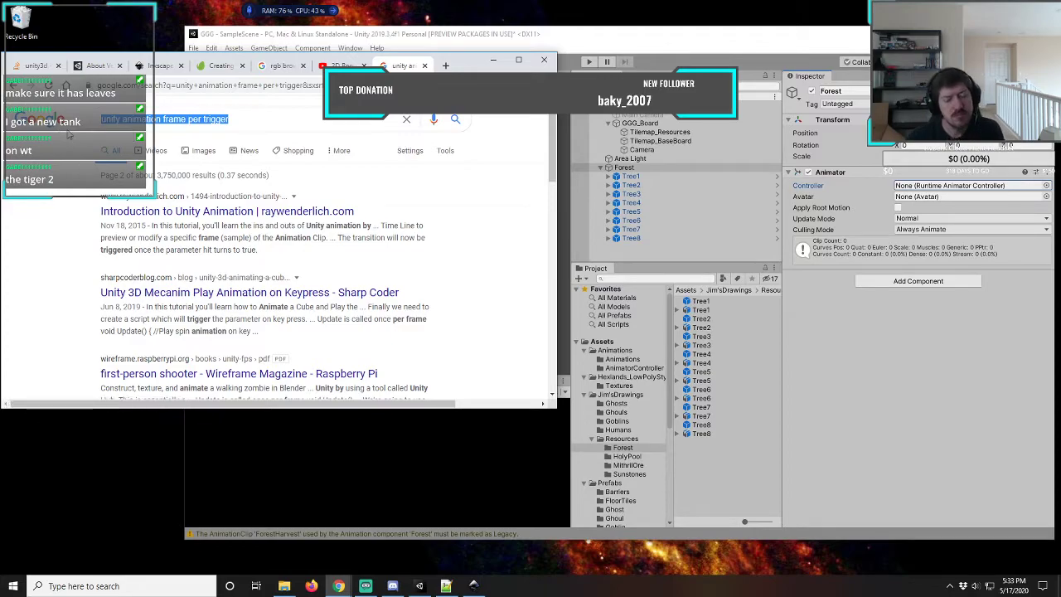
pyautogui.write('unity ')
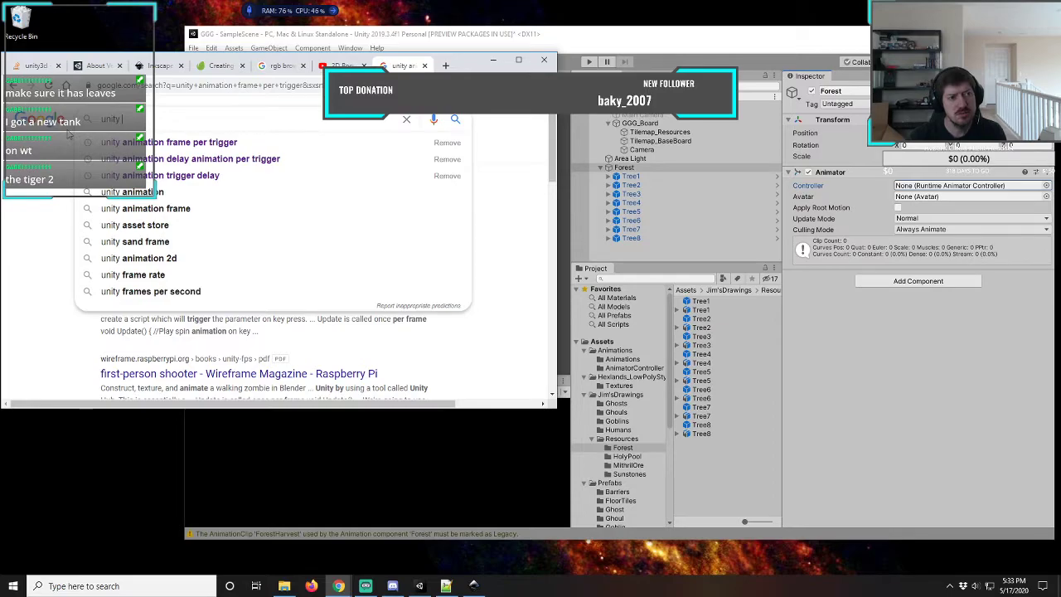
pyautogui.write('svg')
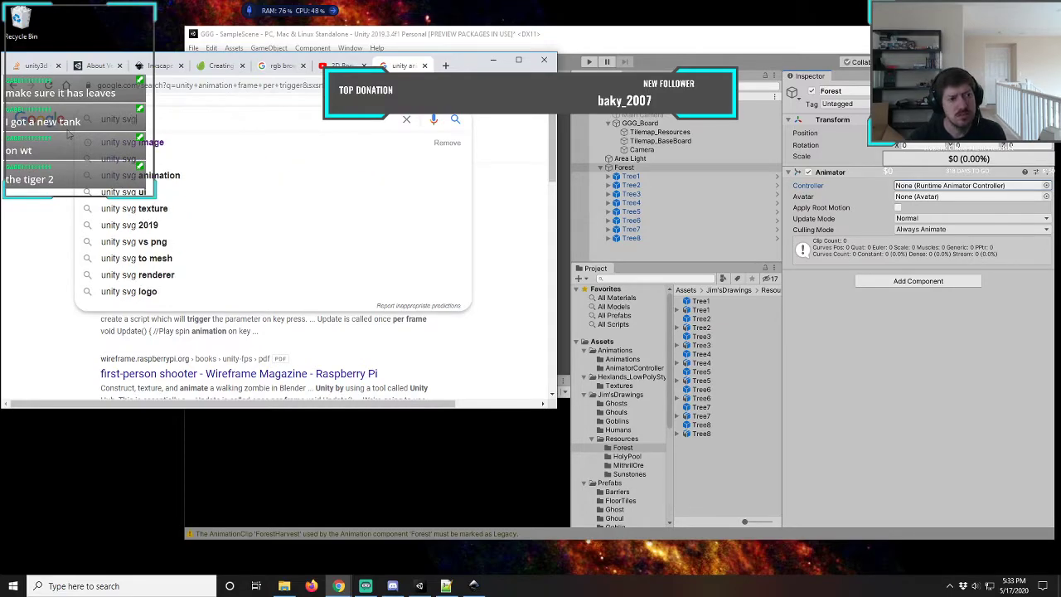
pyautogui.write(' image ')
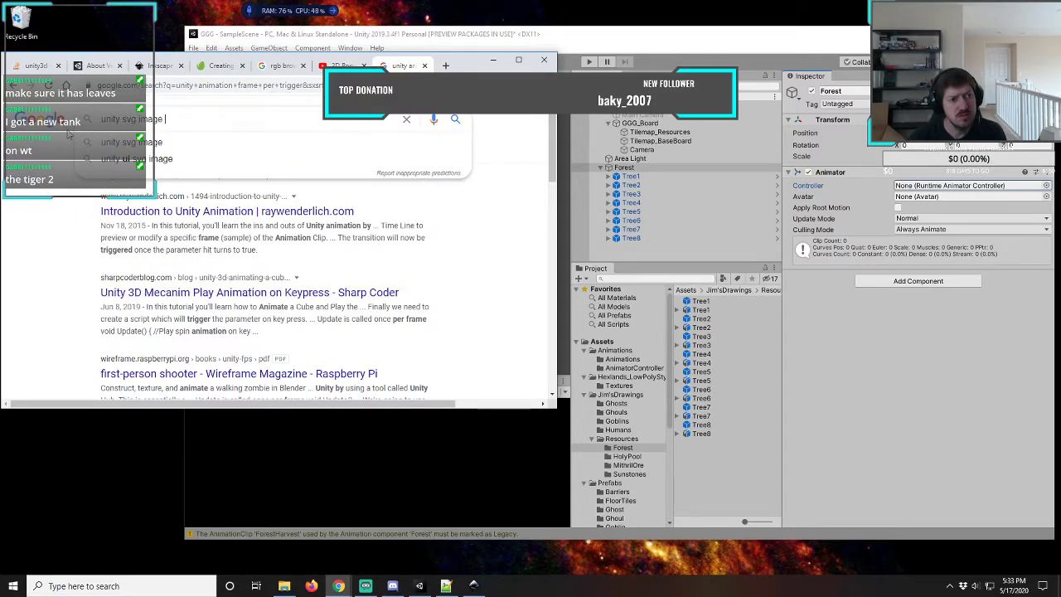
pyautogui.write('per trigger')
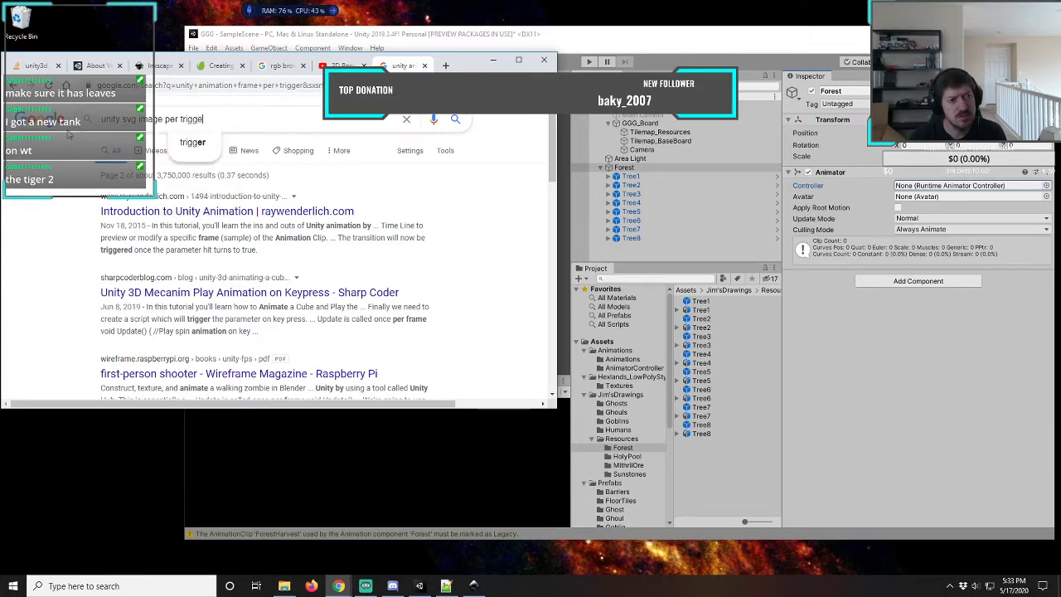
pyautogui.press('Return')
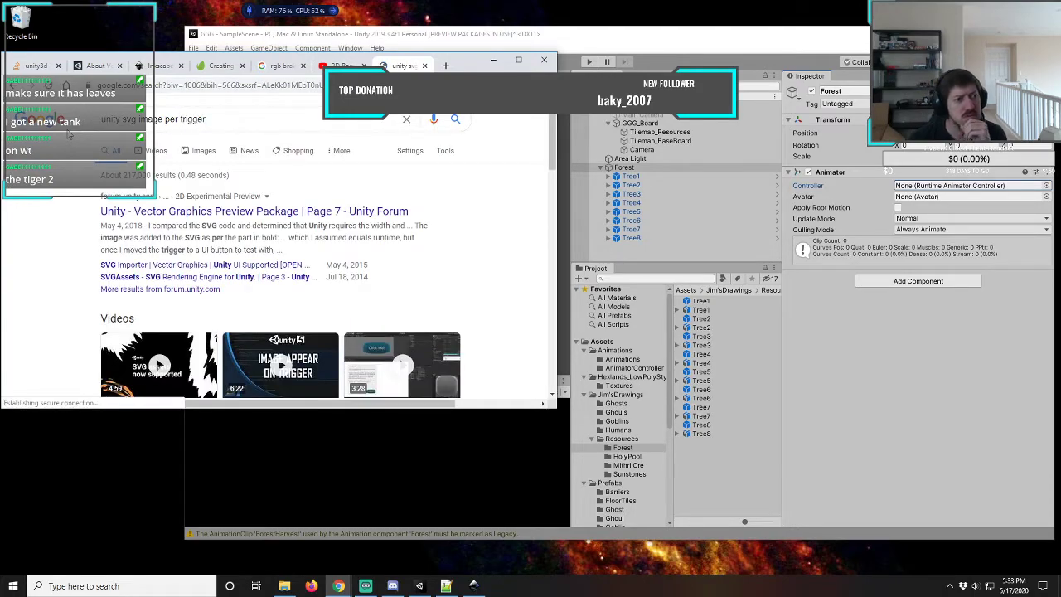
# - Scan the search results for guidance on changing an SVG image per trigger in Unity
pyautogui.scroll(-1, 72, 215)
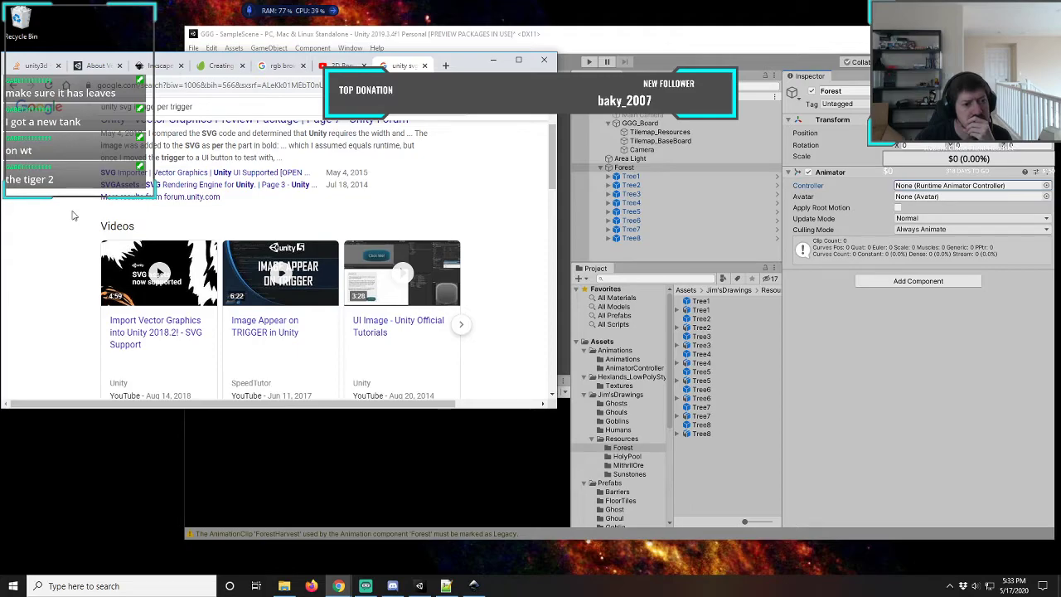
pyautogui.scroll(-1, 72, 216)
pyautogui.scroll(1, 72, 215)
pyautogui.scroll(-3, 72, 215)
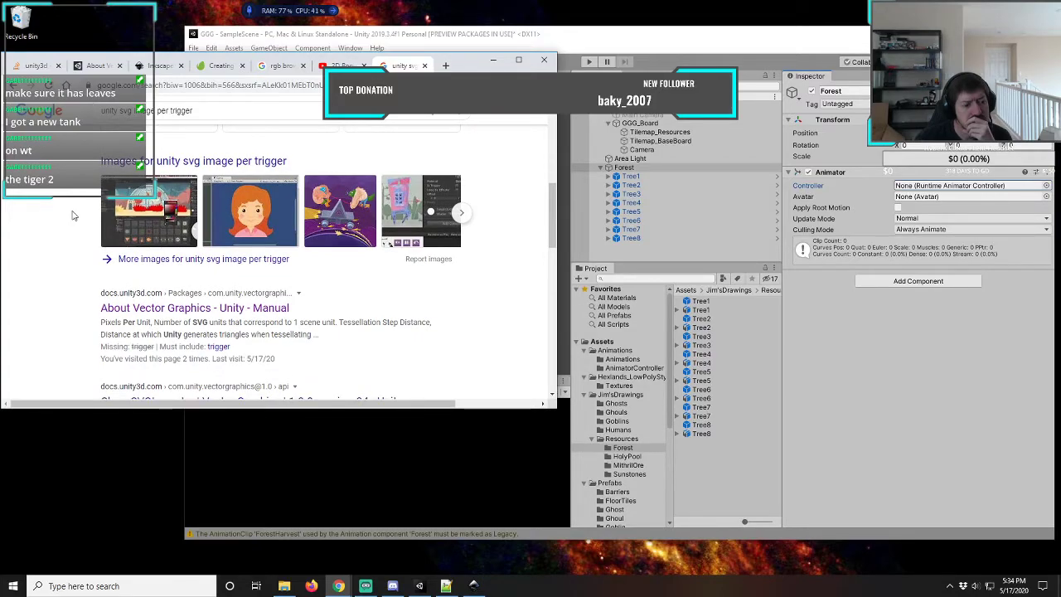
pyautogui.scroll(-1, 72, 215)
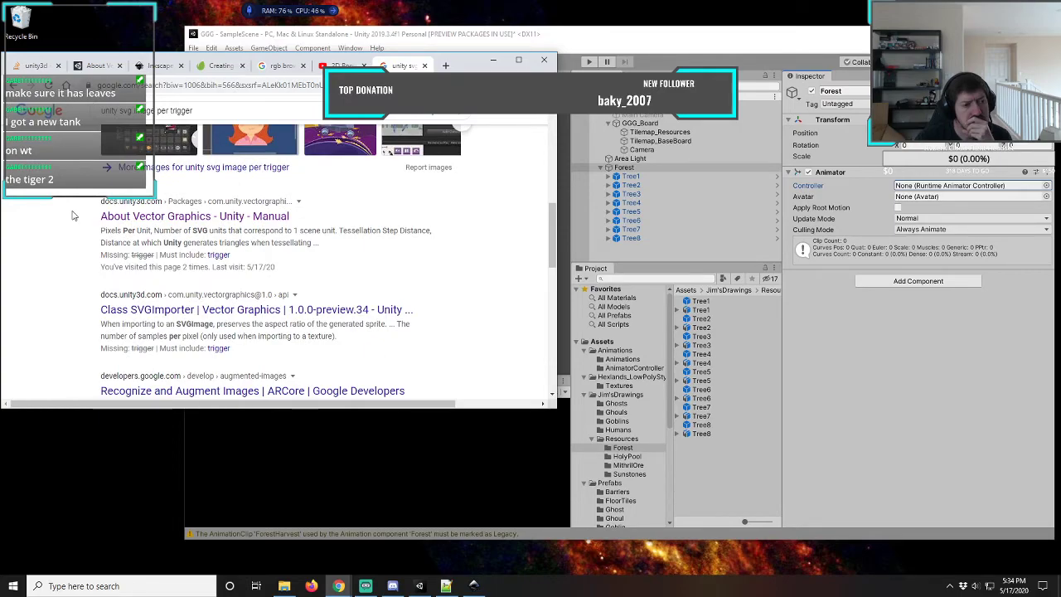
pyautogui.scroll(-1, 72, 216)
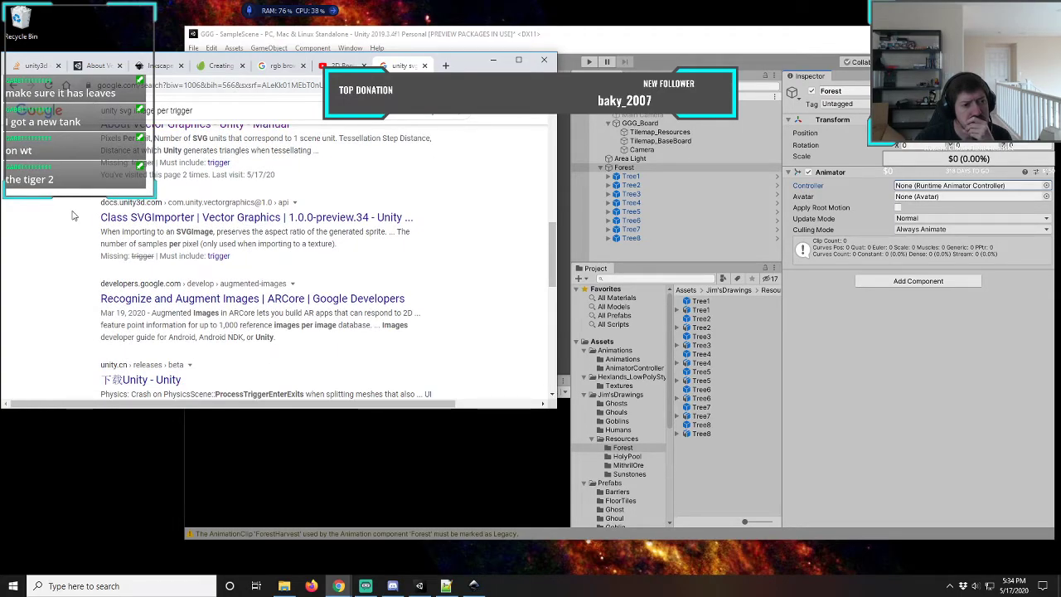
pyautogui.scroll(-1, 72, 216)
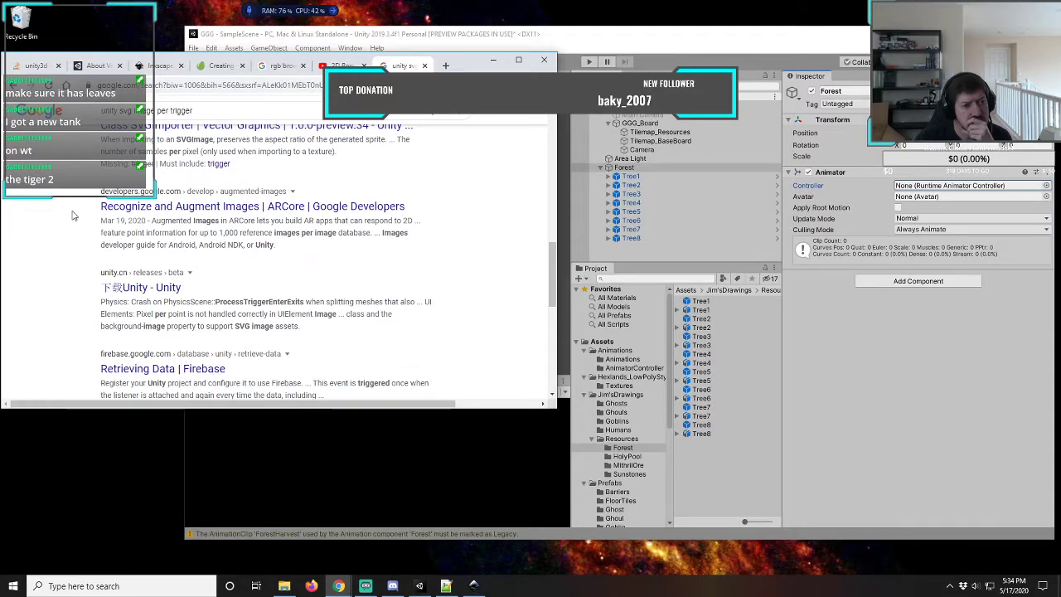
pyautogui.scroll(-1, 72, 215)
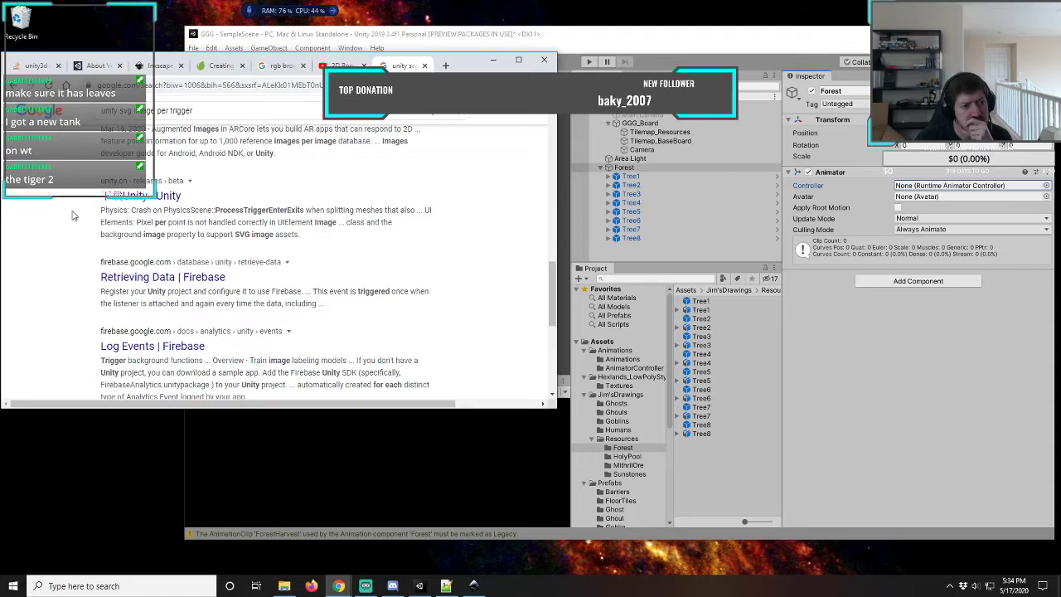
pyautogui.scroll(-1, 72, 215)
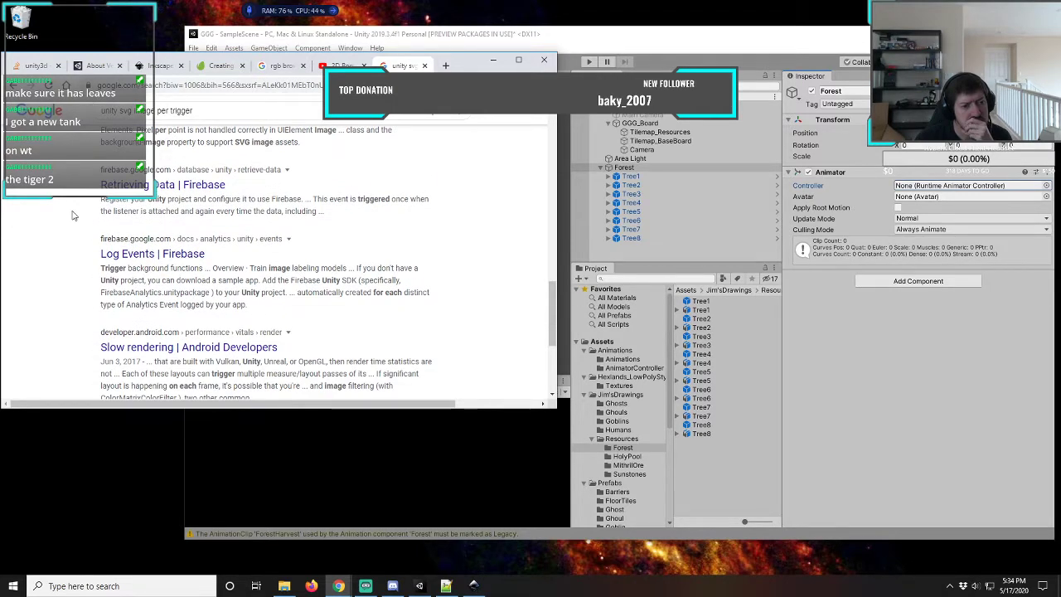
pyautogui.scroll(-3, 72, 216)
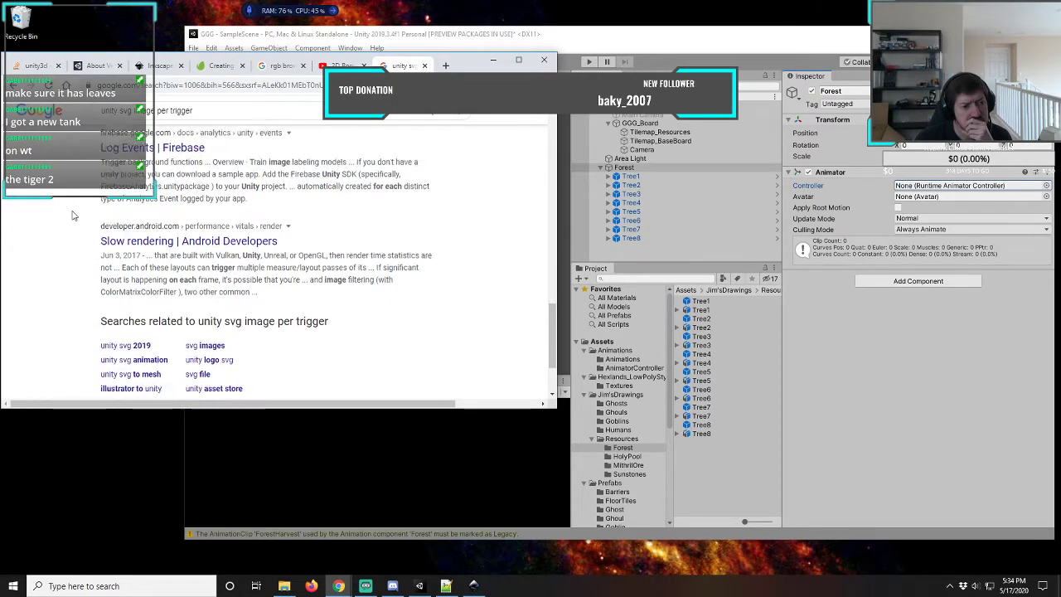
pyautogui.scroll(8, 72, 216)
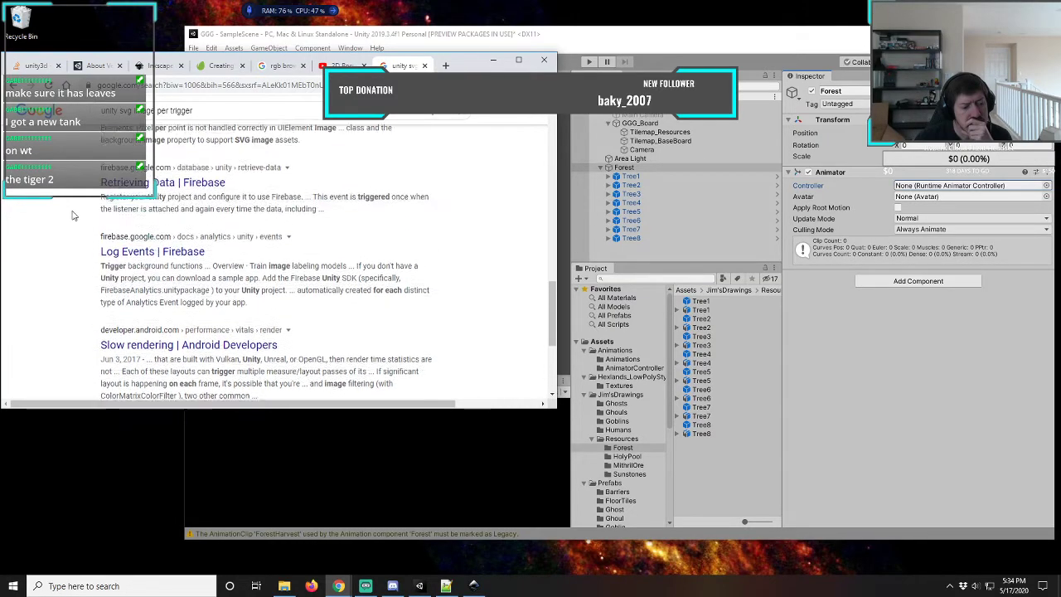
pyautogui.scroll(1, 73, 216)
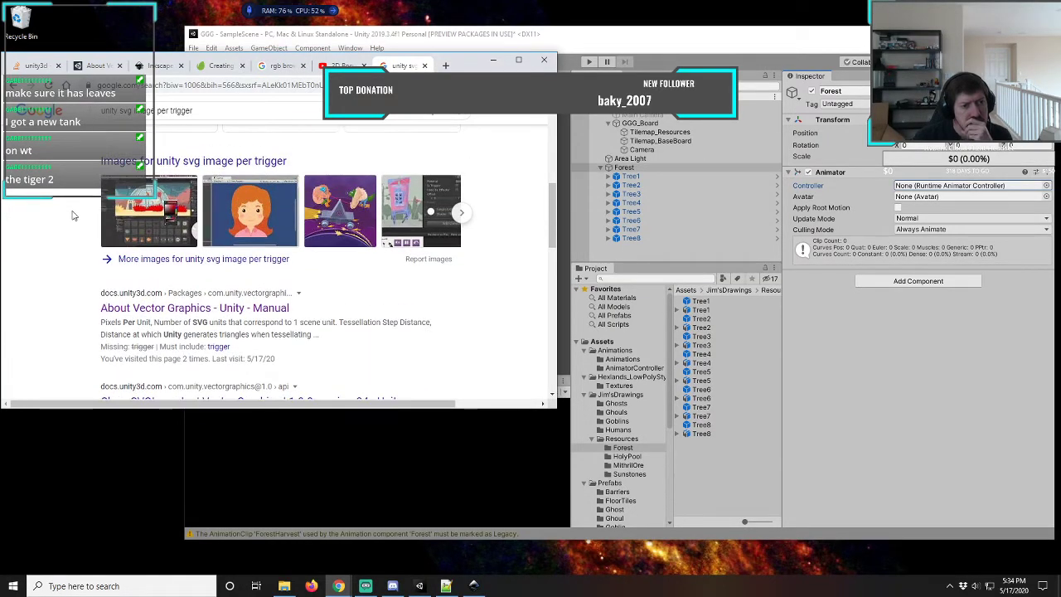
pyautogui.scroll(3, 72, 216)
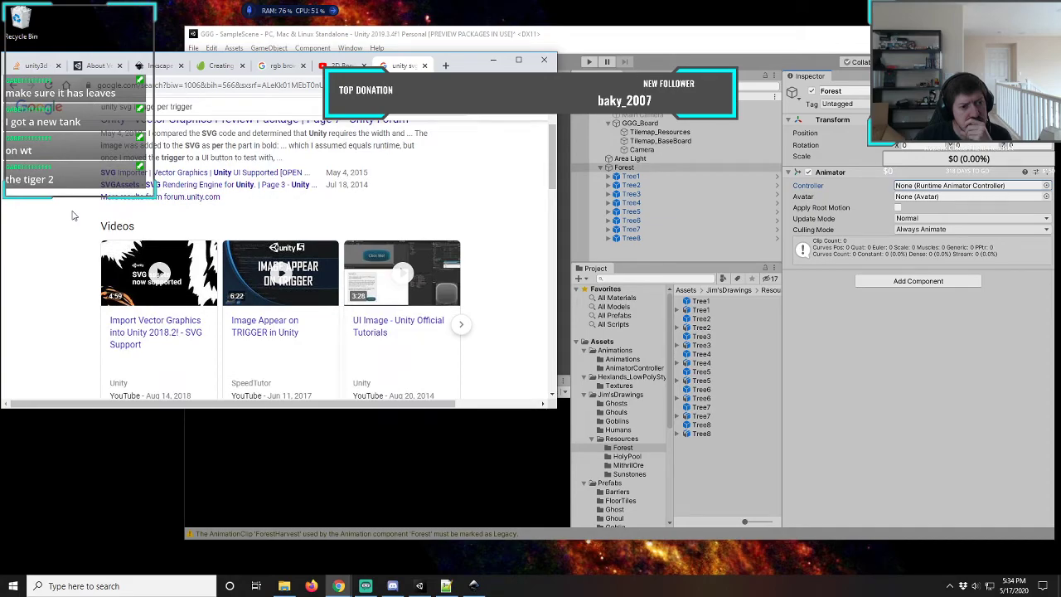
# - Watch the "Image Appear on TRIGGER in Unity" video, skipping its advert, and return to the search results
pyautogui.click(269, 332)
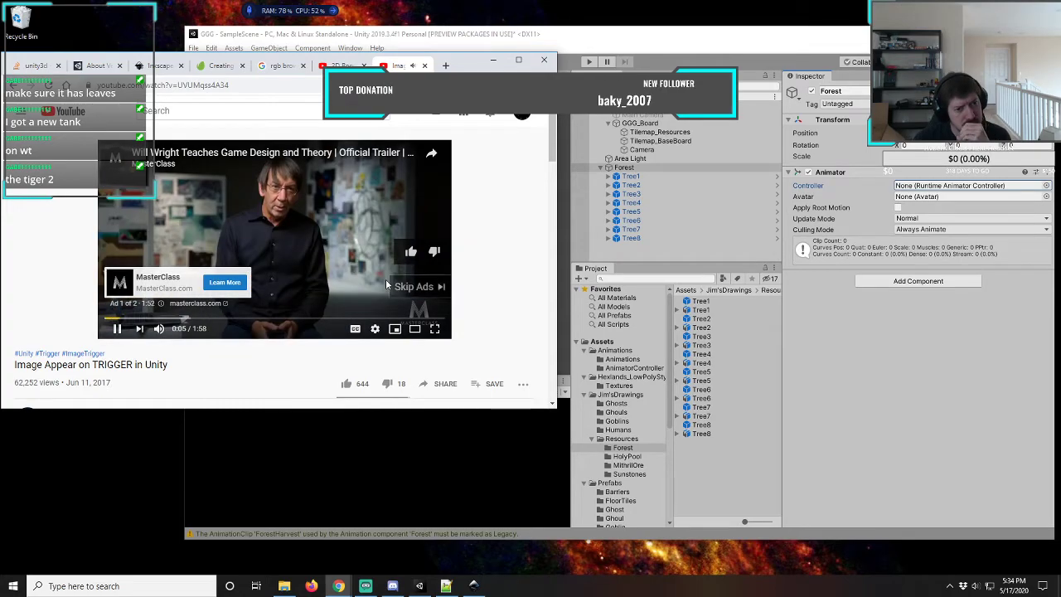
pyautogui.click(429, 286)
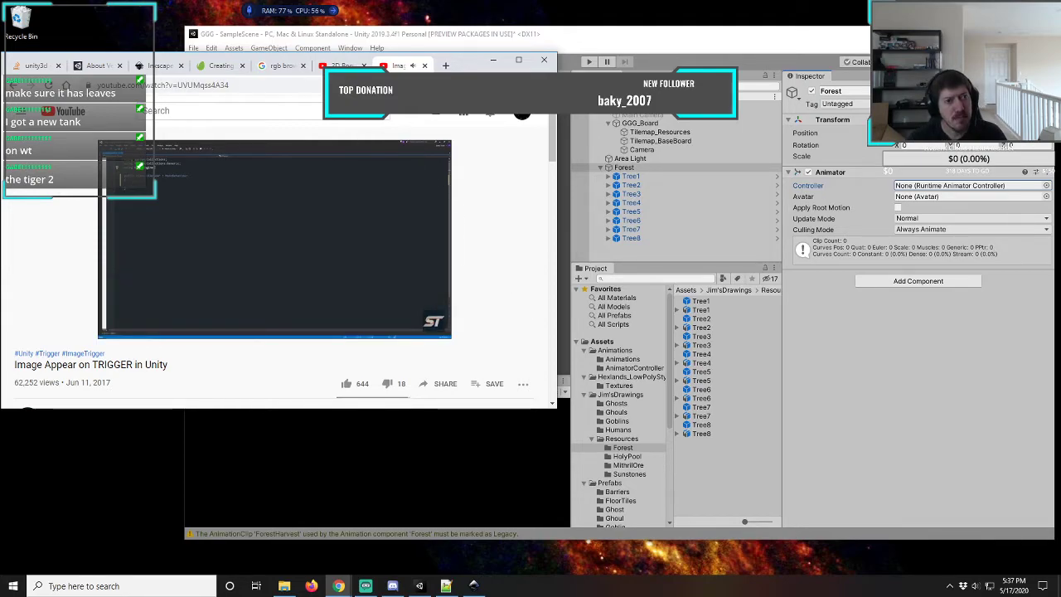
pyautogui.click(13, 86)
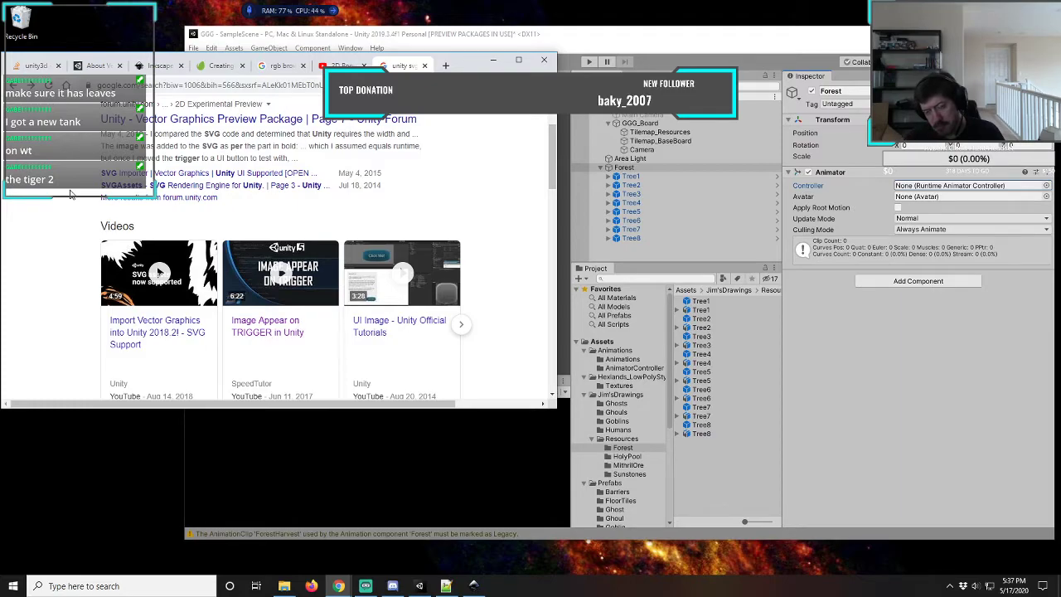
# - Switch to Unity, select the child object inside Forest's Tree1, and check which sprites its Sprite Renderer can use
pyautogui.click(618, 177)
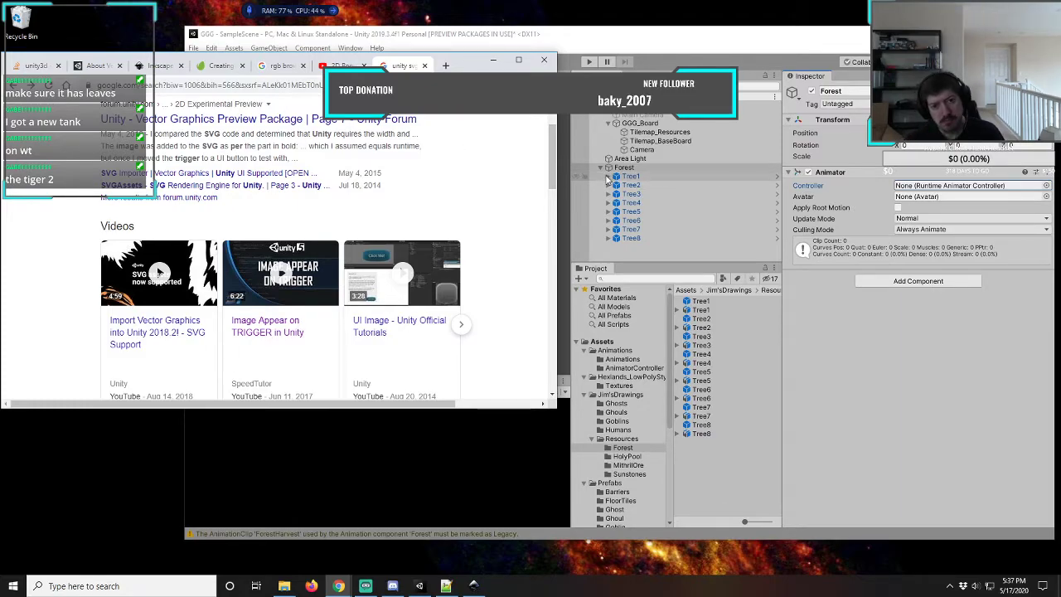
pyautogui.click(610, 177)
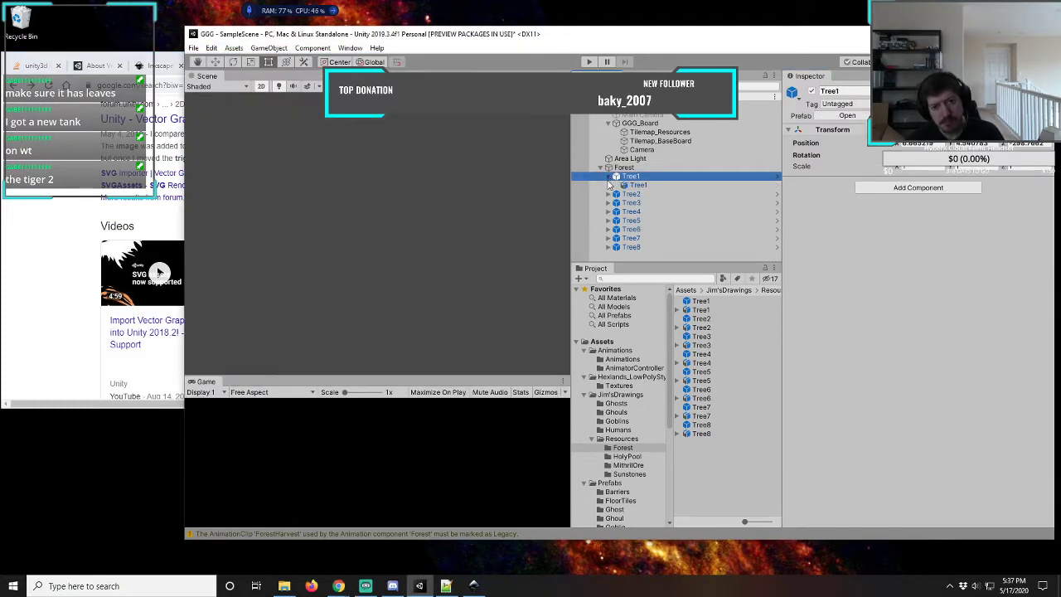
pyautogui.click(636, 185)
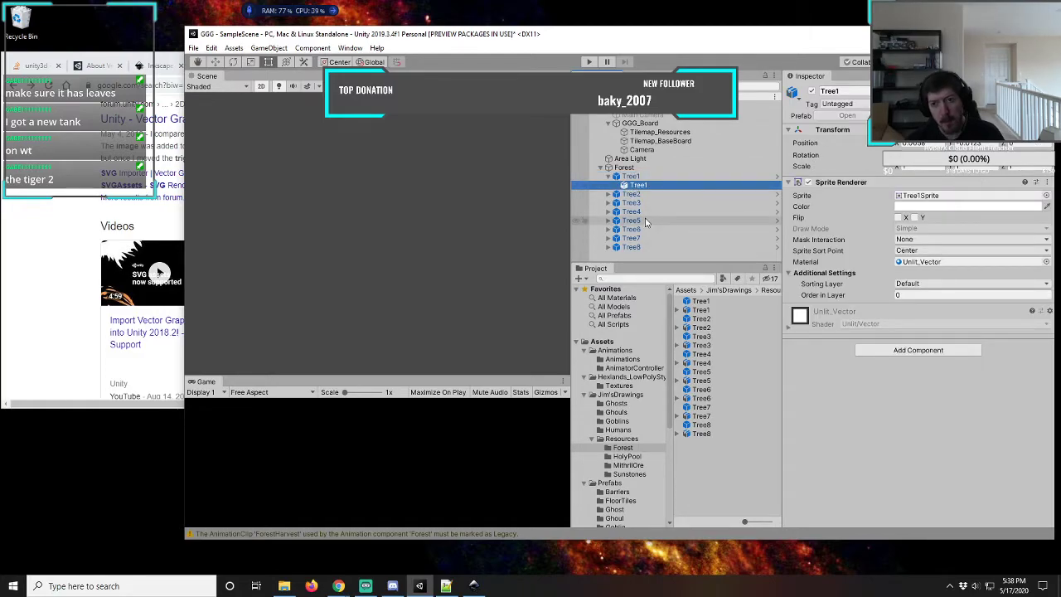
pyautogui.click(793, 95)
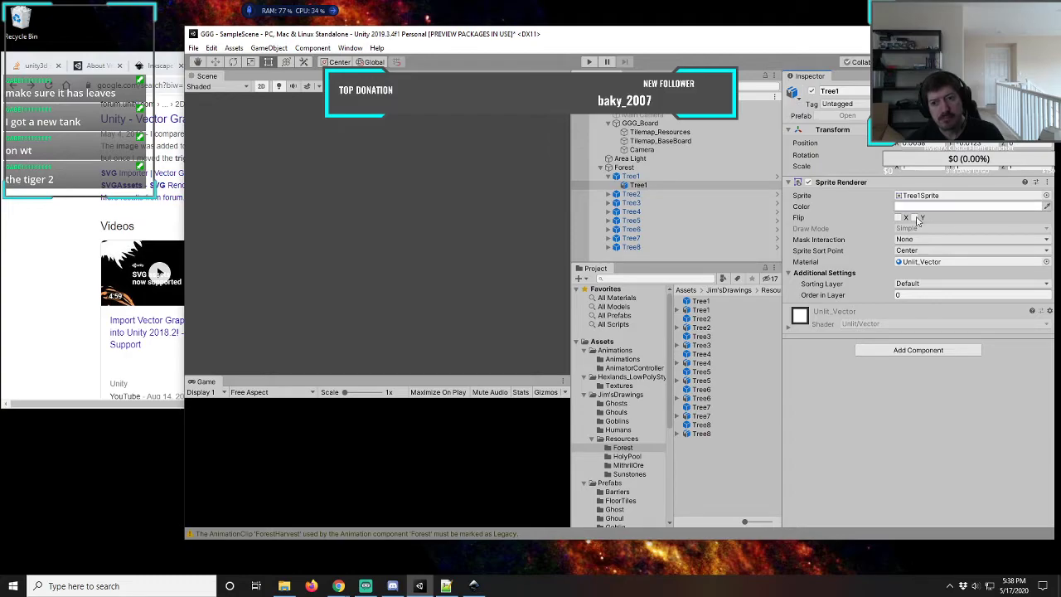
pyautogui.click(1046, 196)
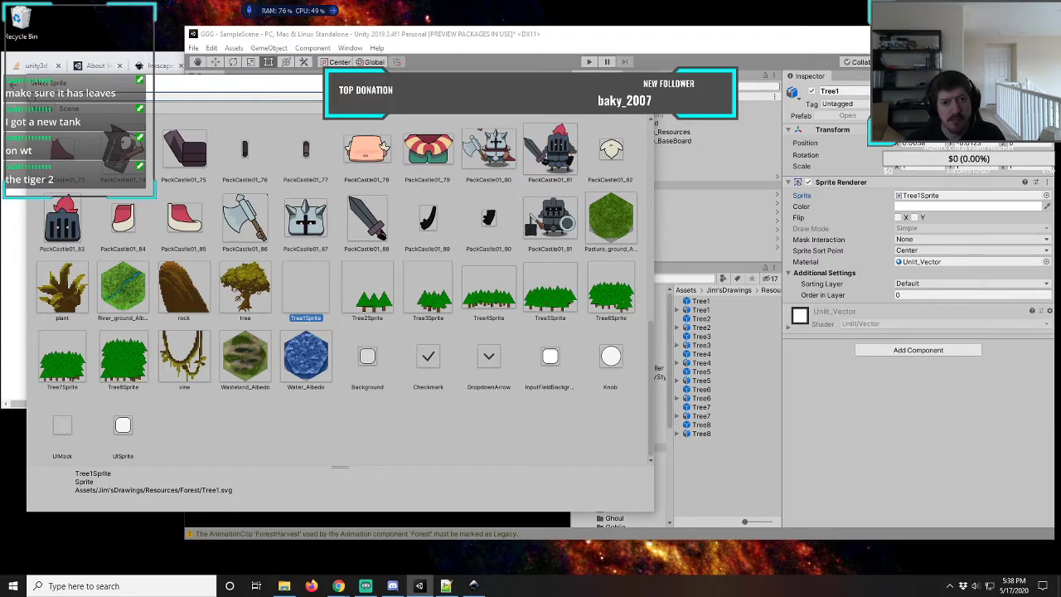
pyautogui.click(651, 83)
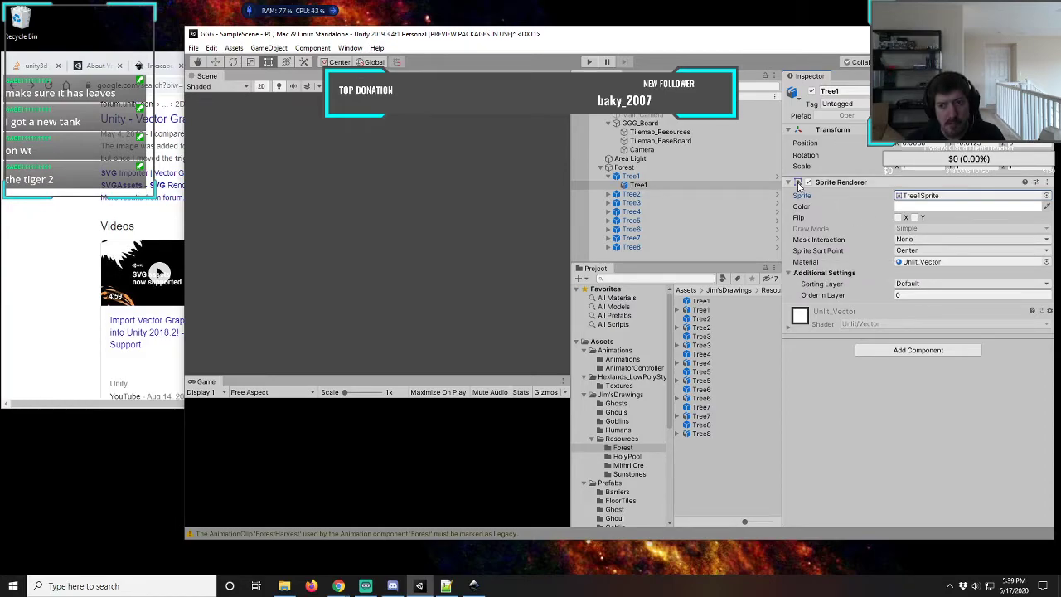
# - Reset the Sprite Renderer on Tree1's child object and inspect the properties of its material
pyautogui.click(1049, 182)
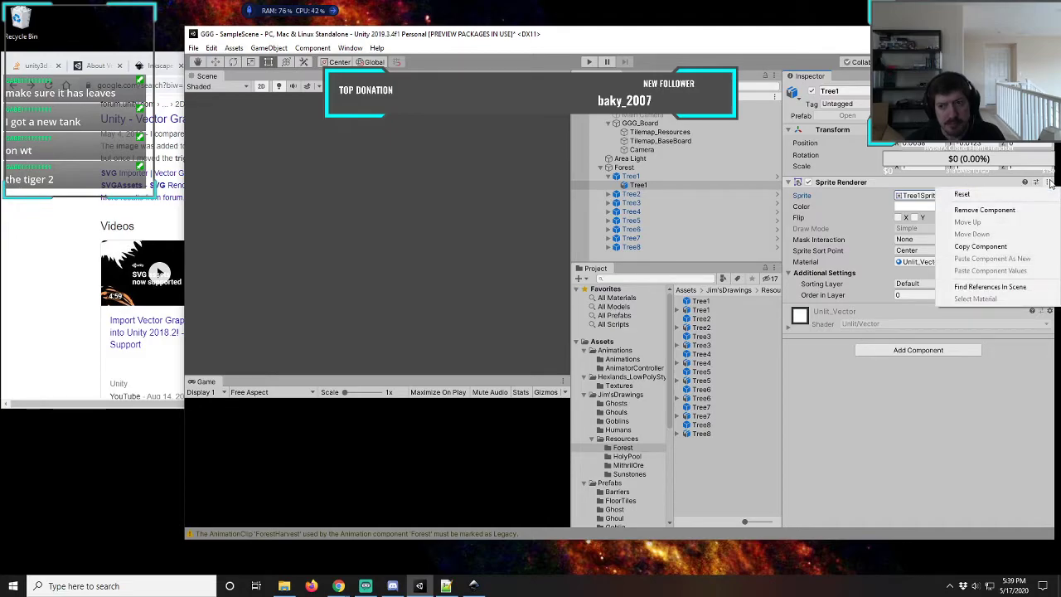
pyautogui.click(986, 194)
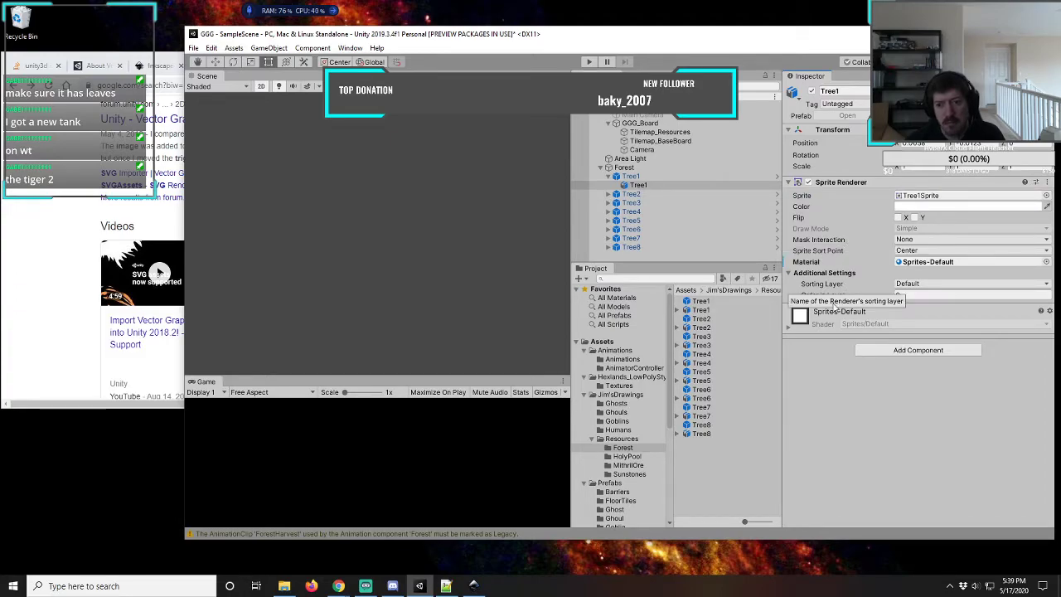
pyautogui.click(789, 330)
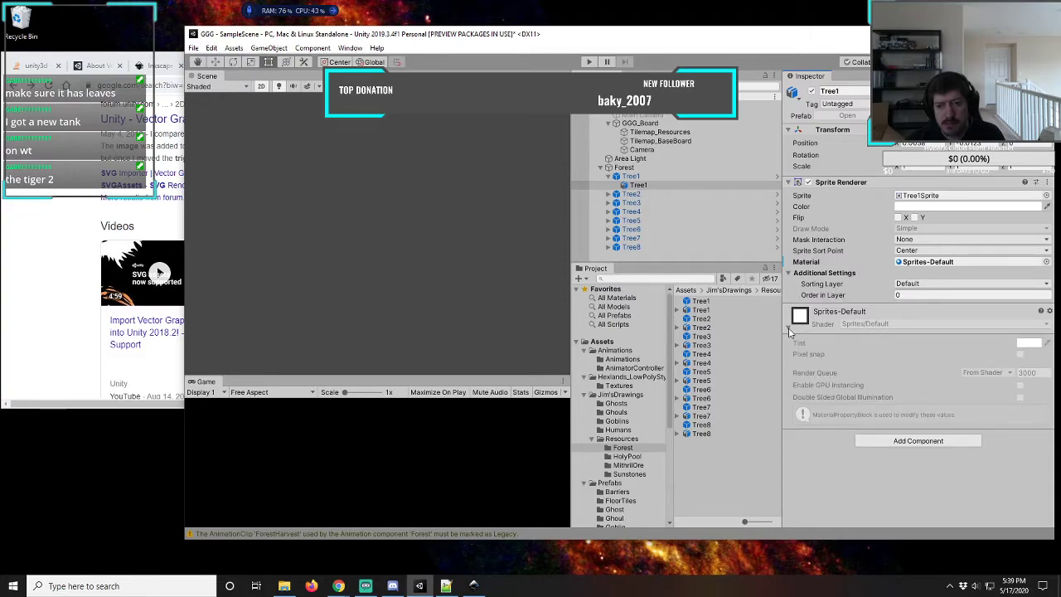
pyautogui.click(789, 330)
pyautogui.click(801, 318)
pyautogui.click(800, 319)
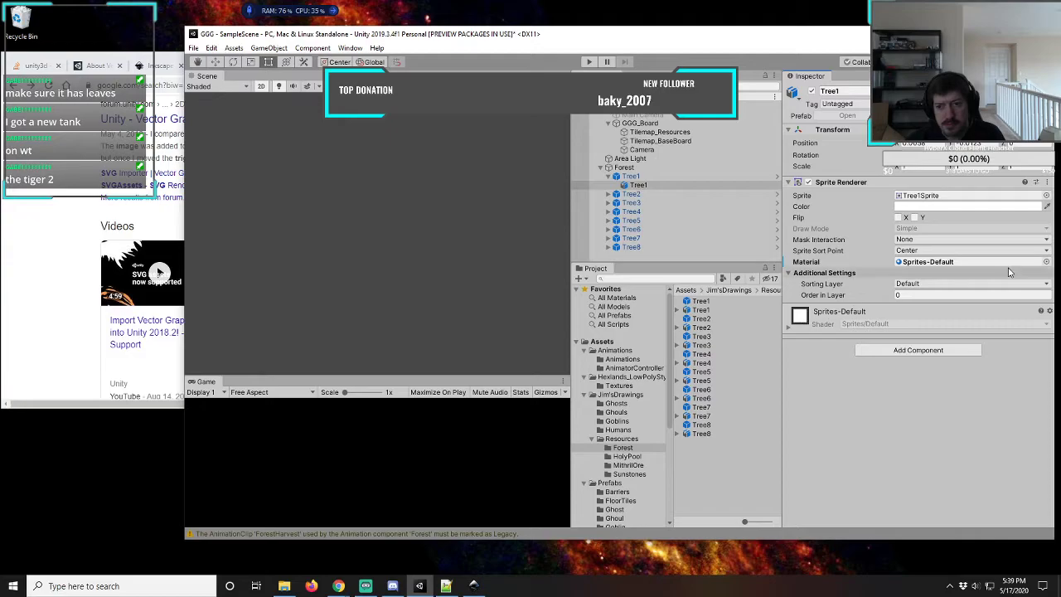
# - Review the materials and sprites available to the child Tree1's Sprite Renderer, keeping the current choices
pyautogui.click(1046, 262)
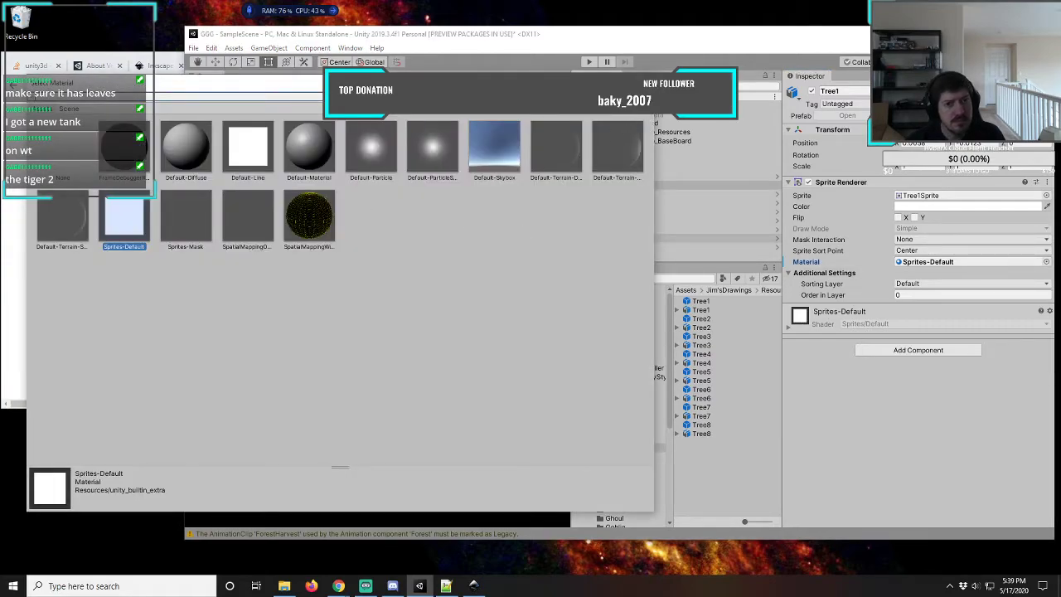
pyautogui.click(963, 114)
pyautogui.click(1046, 196)
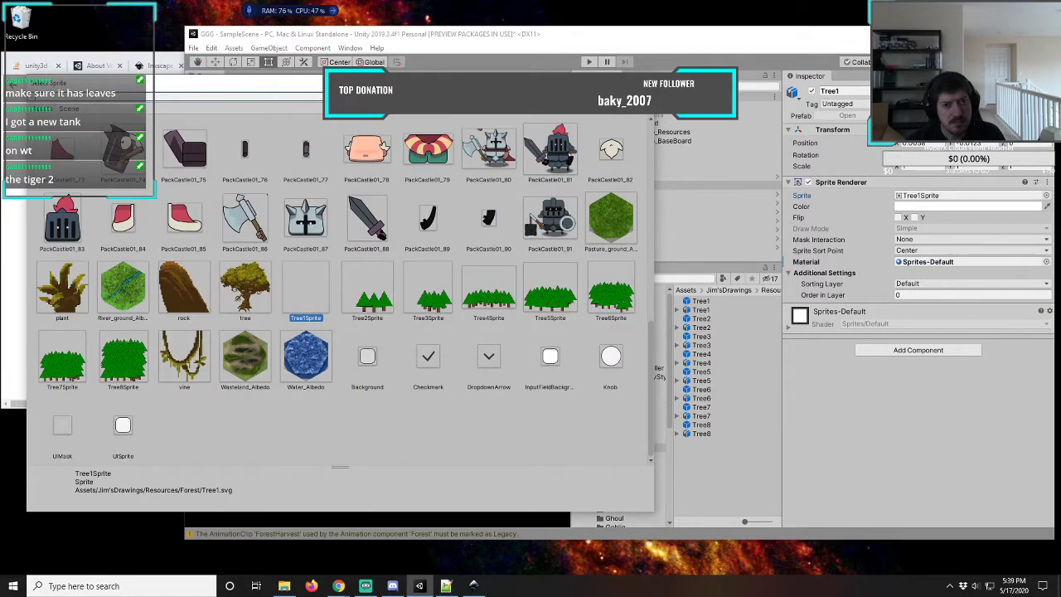
pyautogui.click(1049, 199)
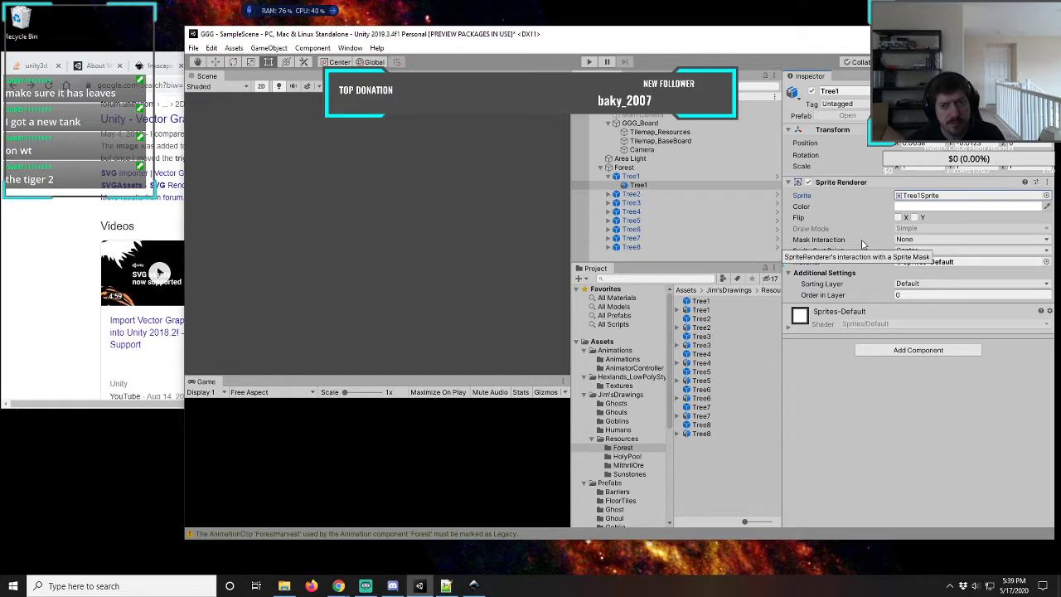
# - Create a new original prefab from Forest's Tree1 object in the Forest resources folder
pyautogui.click(695, 301)
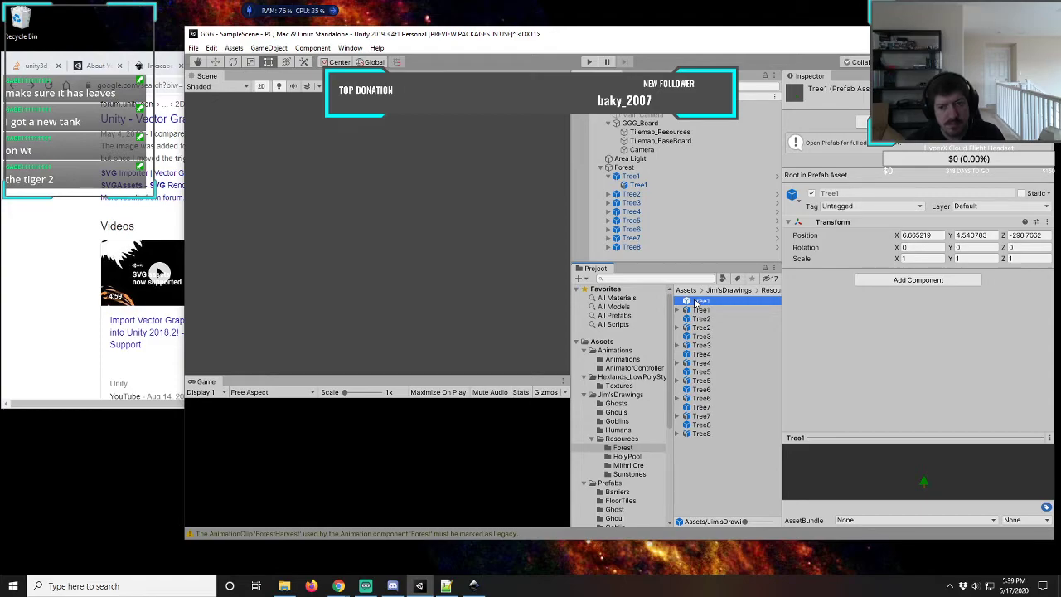
pyautogui.moveTo(696, 303); pyautogui.dragTo(609, 181)
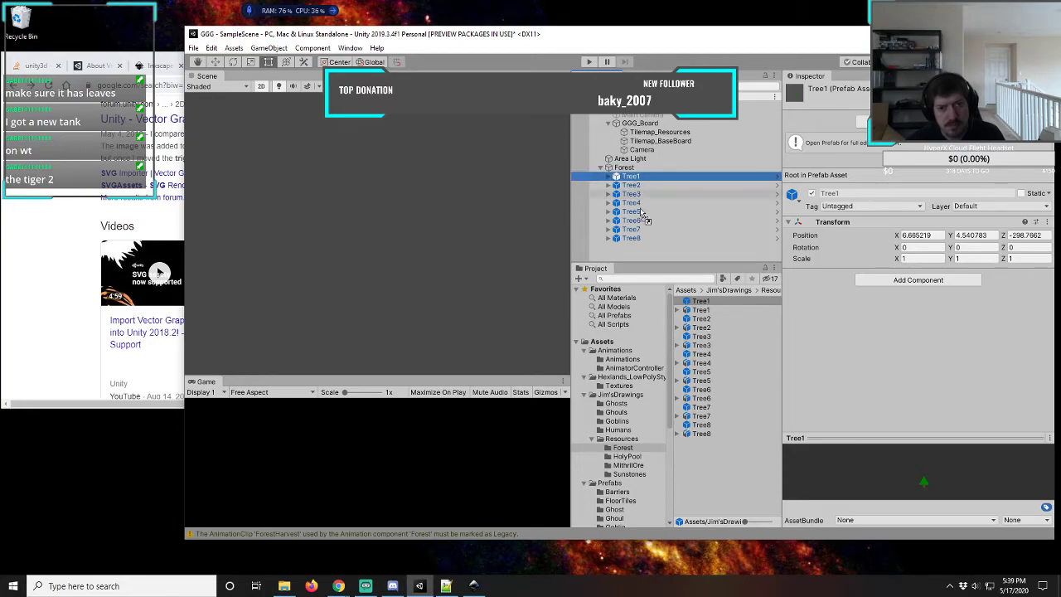
pyautogui.click(595, 267)
pyautogui.moveTo(709, 462); pyautogui.dragTo(708, 462)
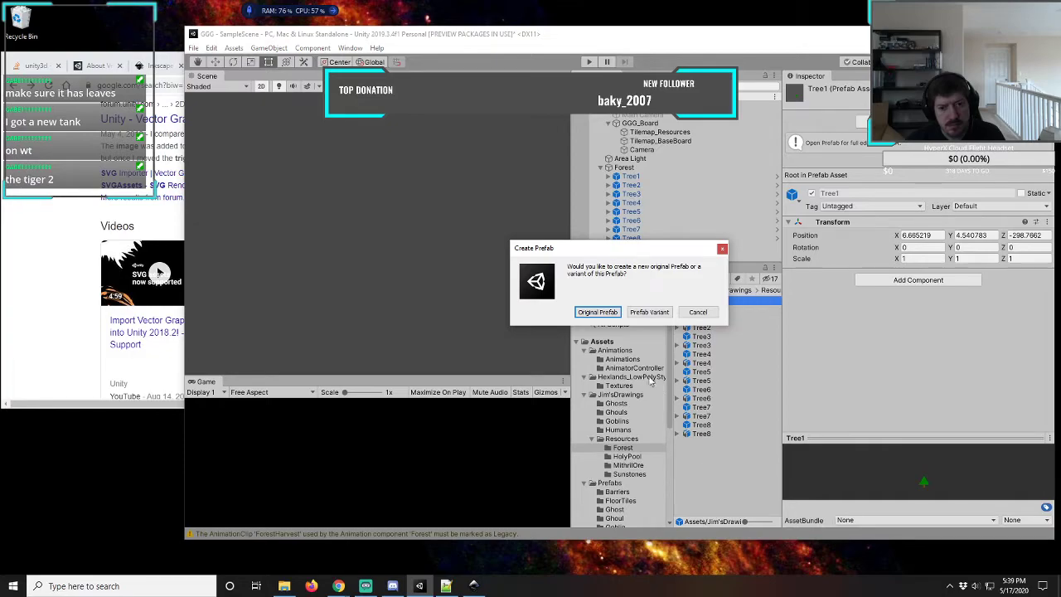
pyautogui.click(597, 313)
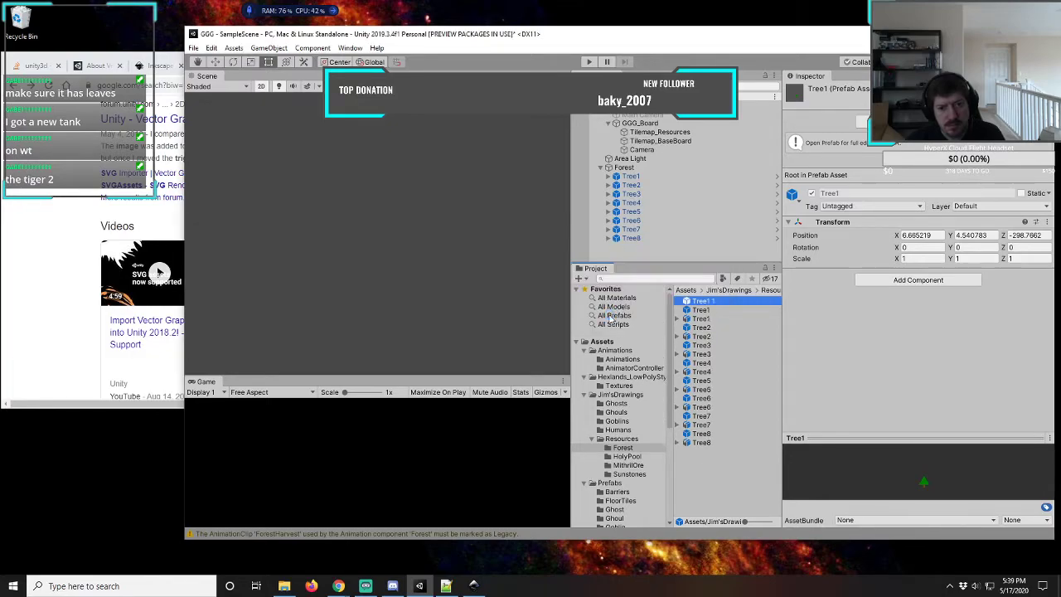
# - Delete the old Tree1.prefab asset from the Forest resources folder
pyautogui.click(705, 309)
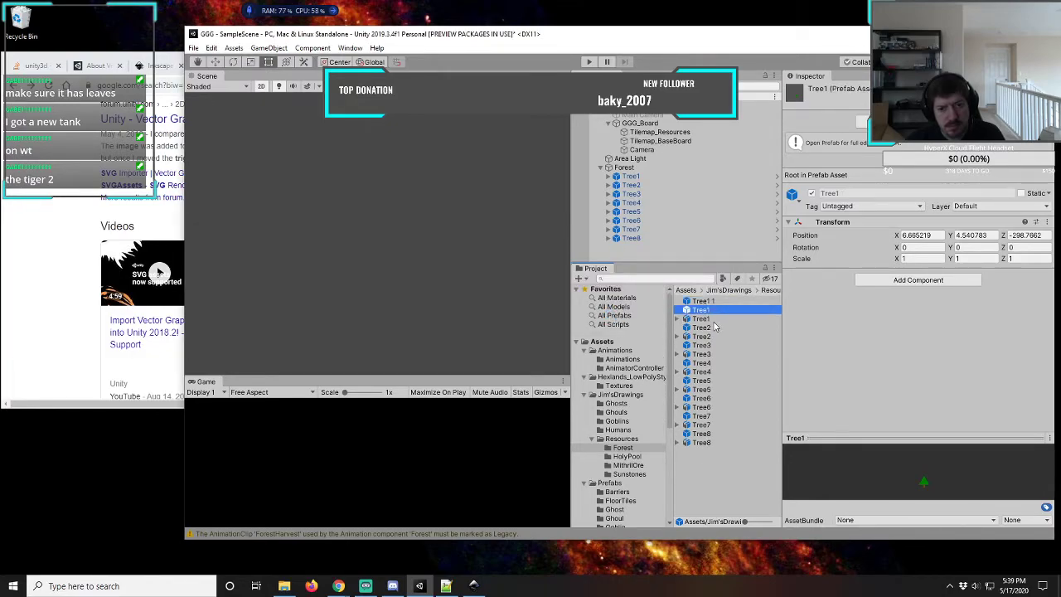
pyautogui.press('Delete')
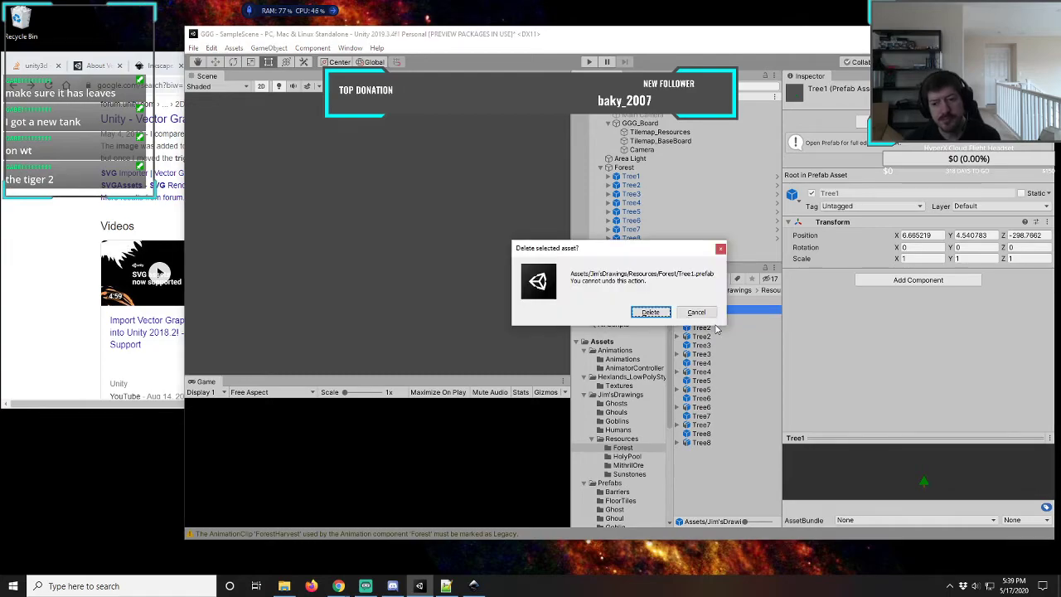
pyautogui.click(651, 315)
# - Rename the Tree1 1 prefab in the Forest resources folder as Tree1
pyautogui.click(709, 302)
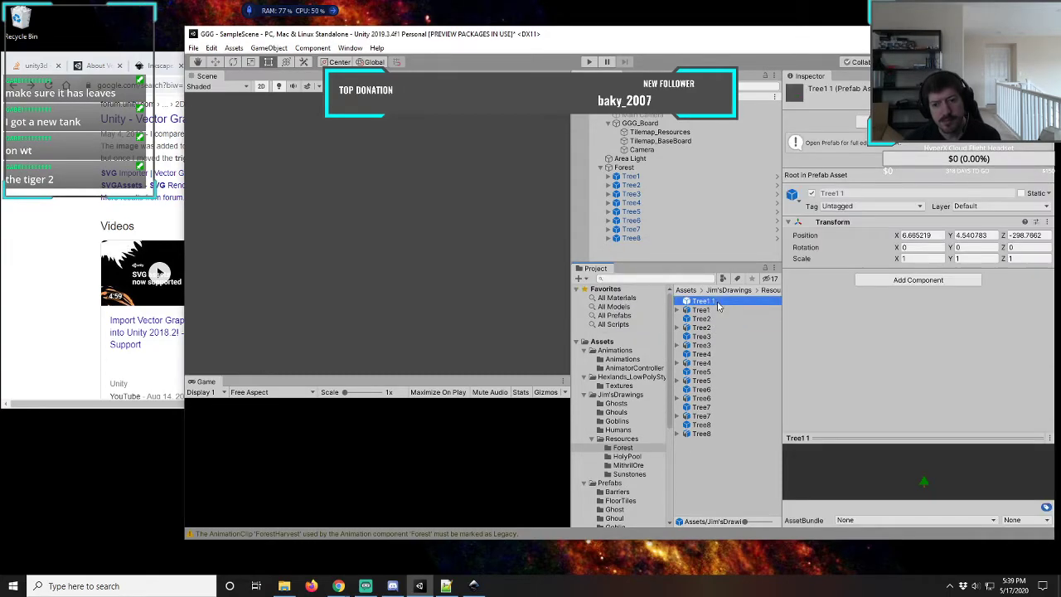
pyautogui.click(718, 301)
pyautogui.click(719, 301)
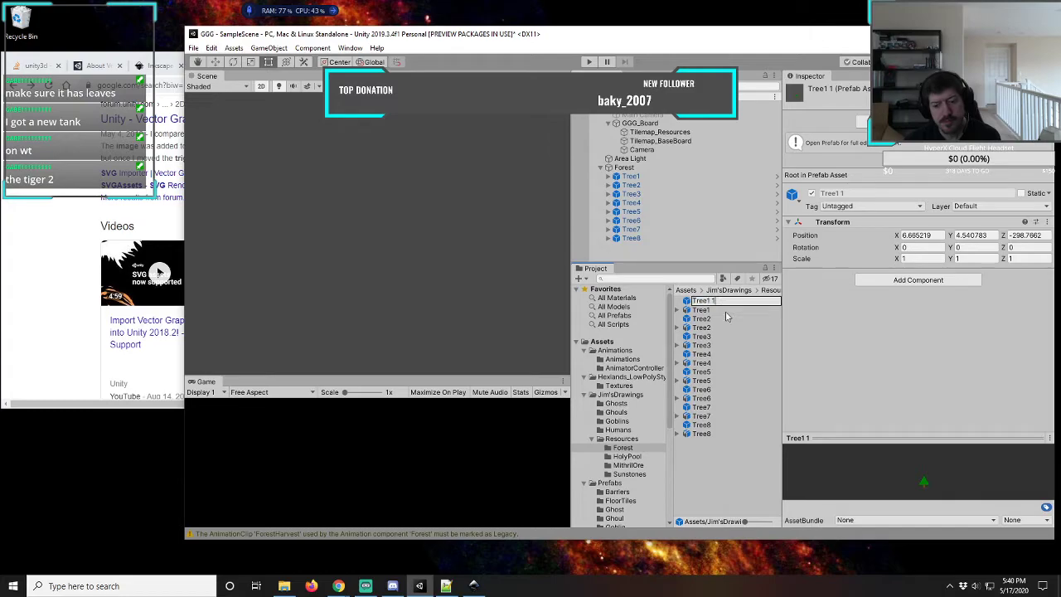
pyautogui.press('BackSpace')
pyautogui.press('BackSpace')
pyautogui.press('Return')
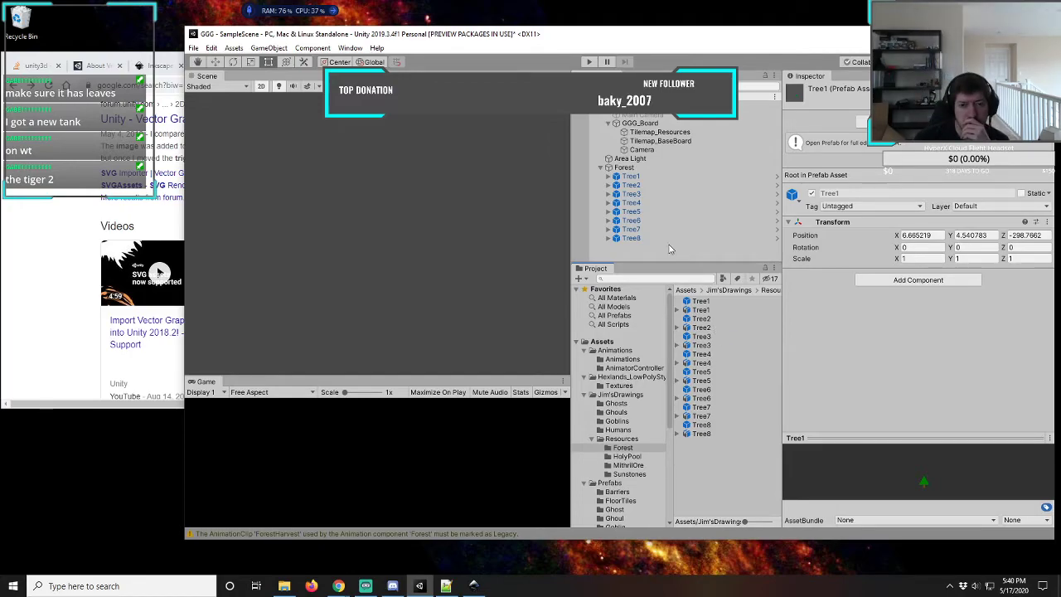
# - Review the avatar, update mode and culling mode choices of the Forest object's Animator, keeping the current settings
pyautogui.click(631, 169)
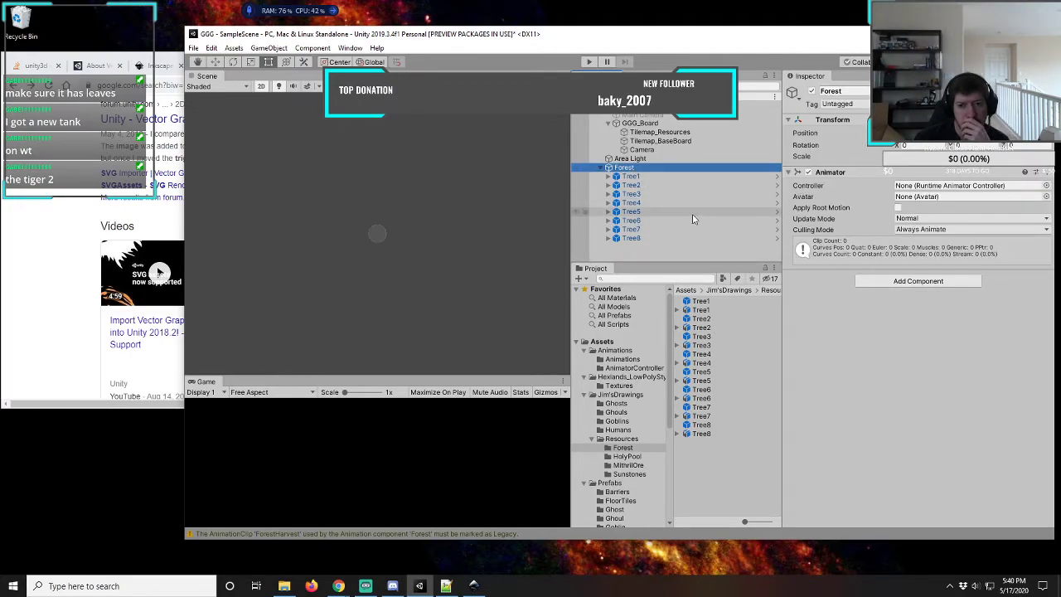
pyautogui.click(1046, 196)
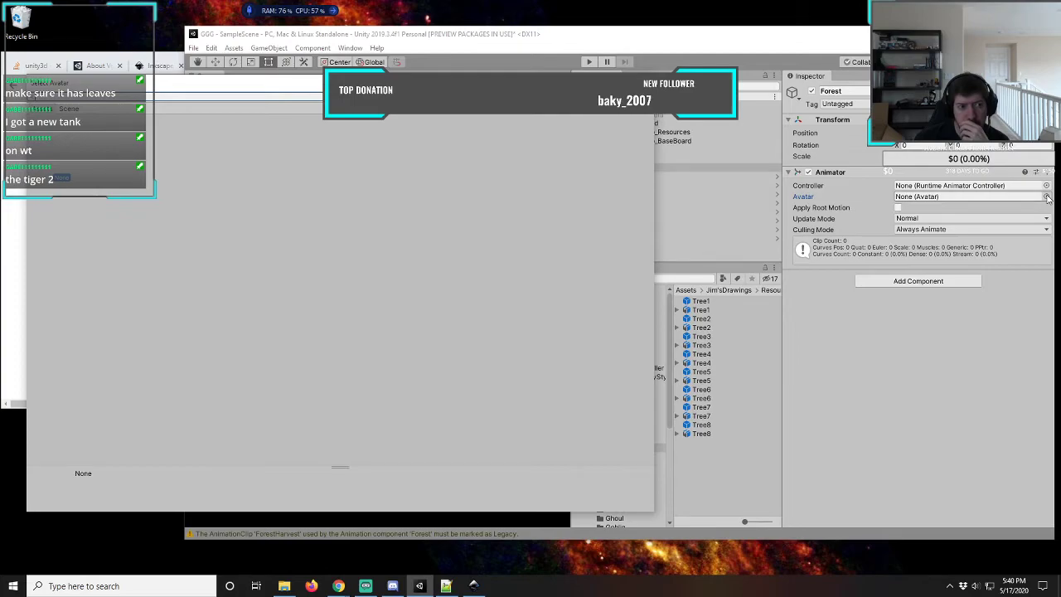
pyautogui.press('Escape')
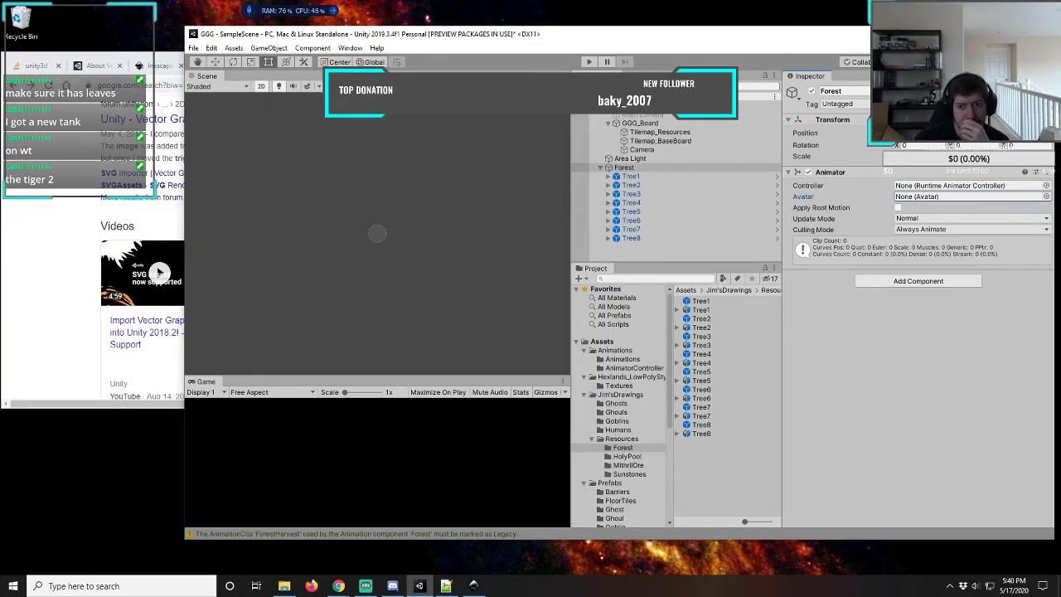
pyautogui.click(1046, 219)
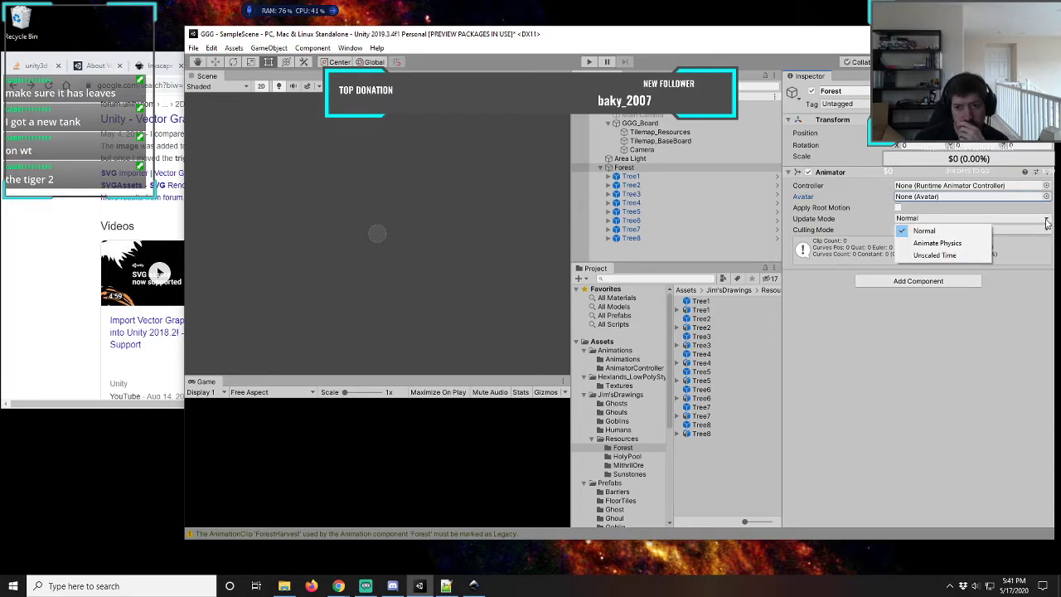
pyautogui.click(1046, 222)
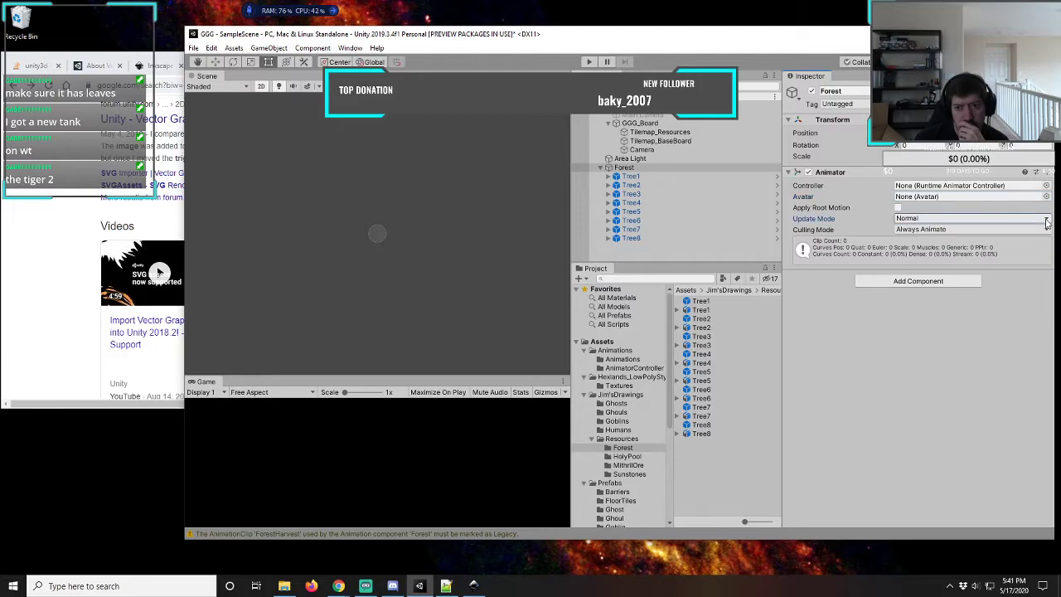
pyautogui.click(1048, 230)
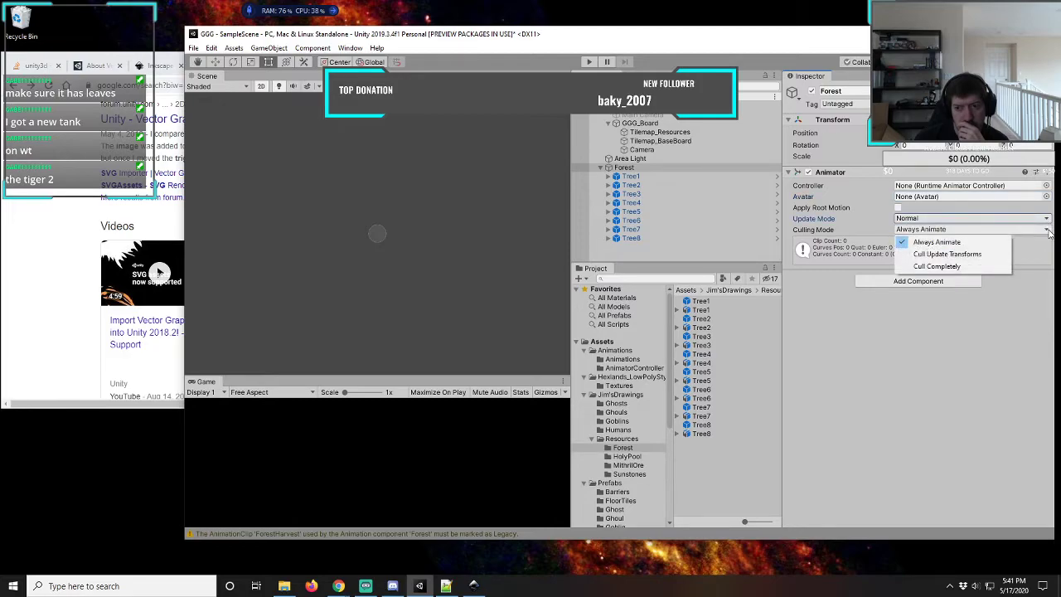
pyautogui.click(1048, 232)
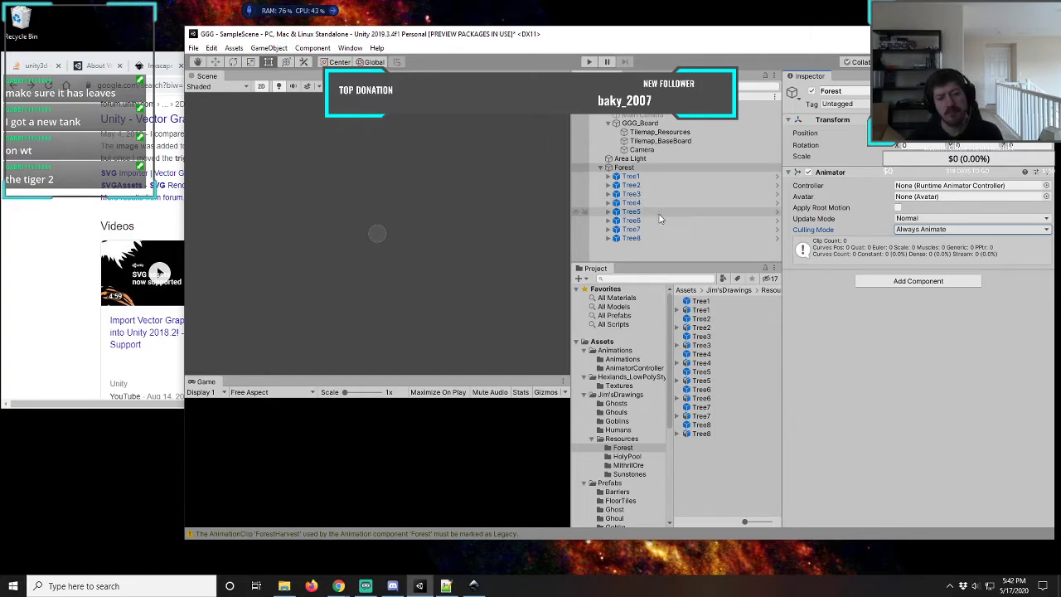
# - Switch to Notepad++ and add "31. Got each svg image. Now how to transtition between the images, upon a certain trigger event." below item 30 in TempBoardManager.txt
pyautogui.click(466, 564)
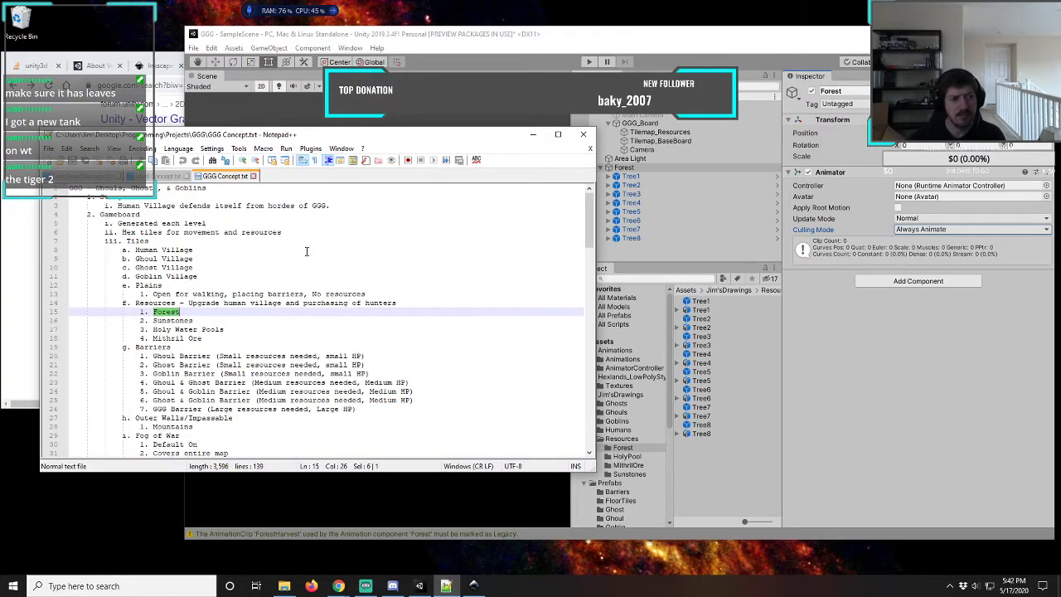
pyautogui.click(100, 177)
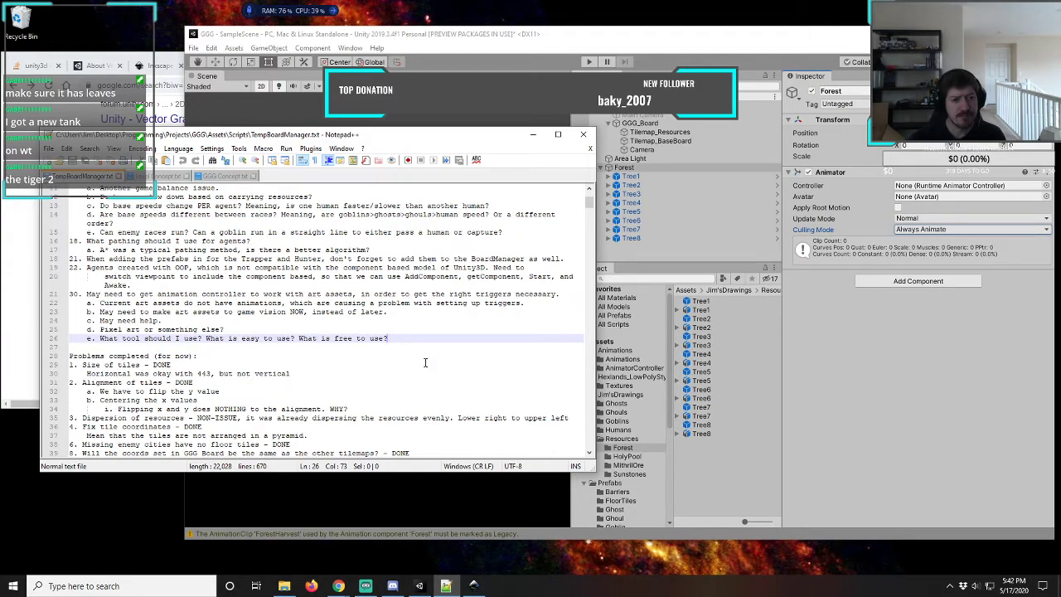
pyautogui.press('Return')
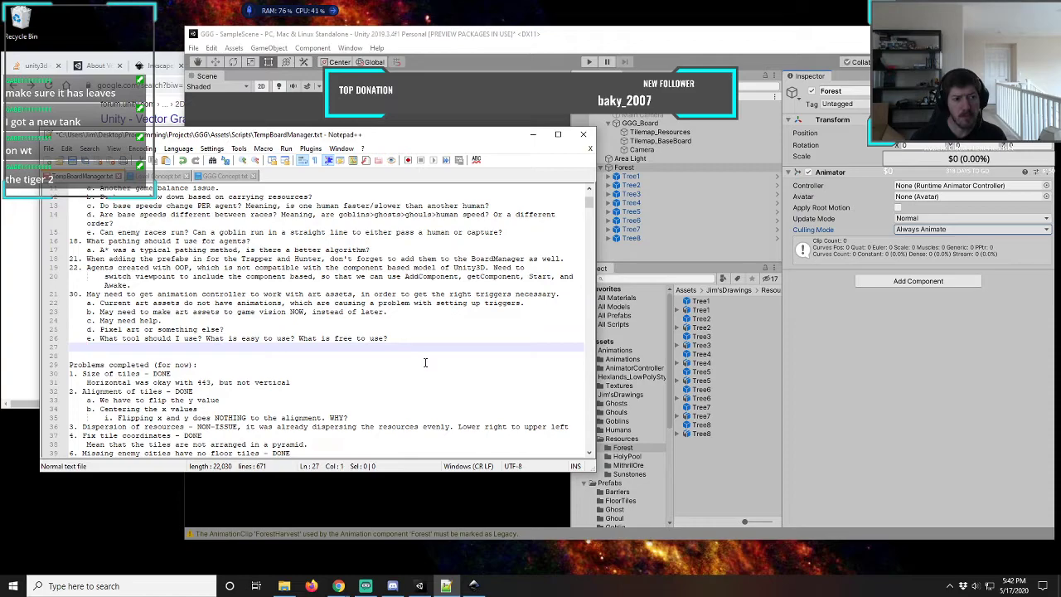
pyautogui.write('32')
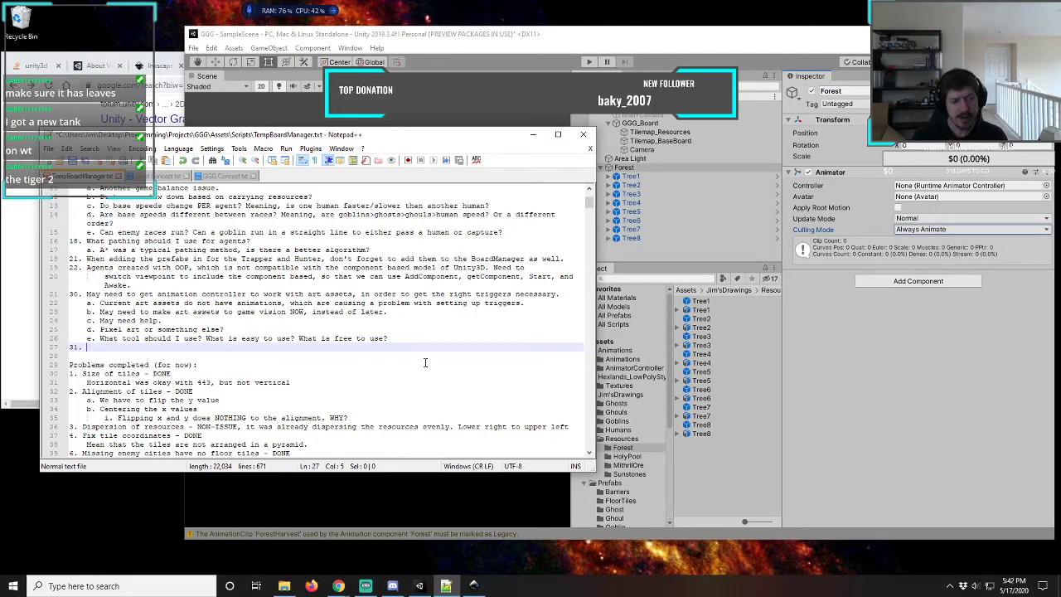
pyautogui.write('Got ')
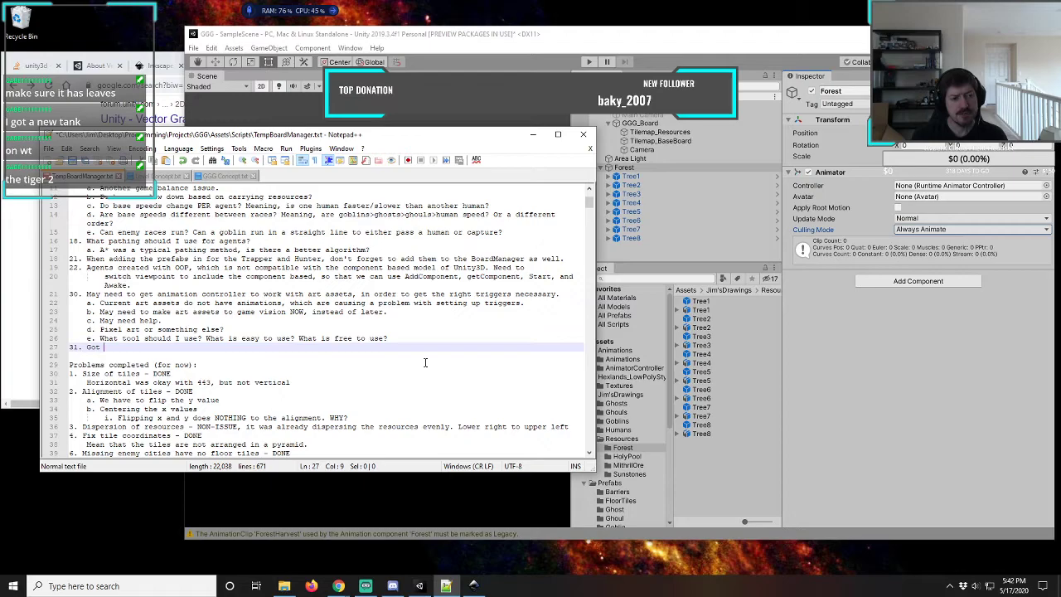
pyautogui.write('each')
pyautogui.write(' sy')
pyautogui.write('g ')
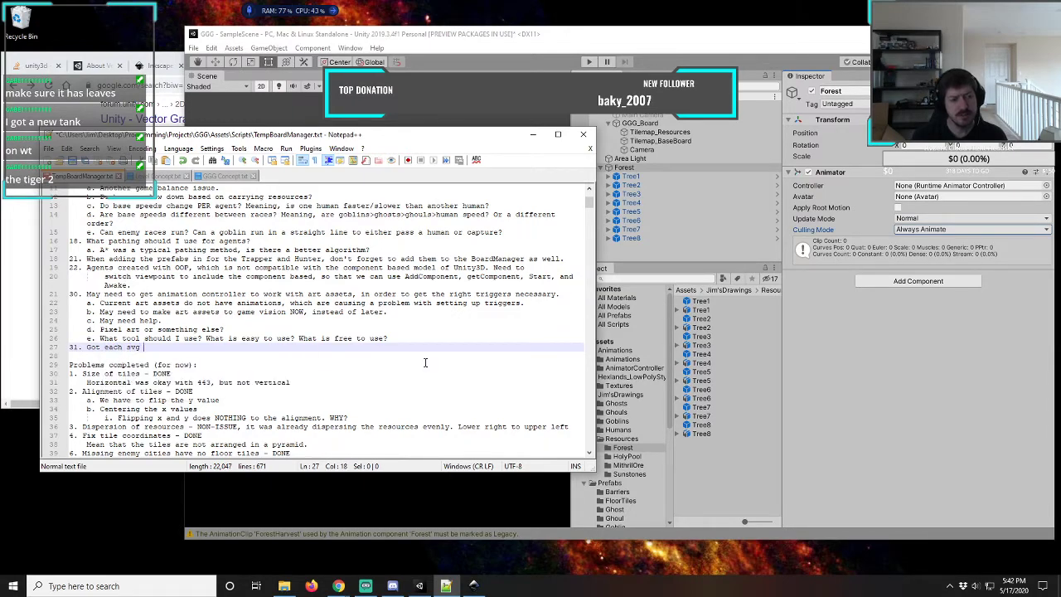
pyautogui.write('image. N')
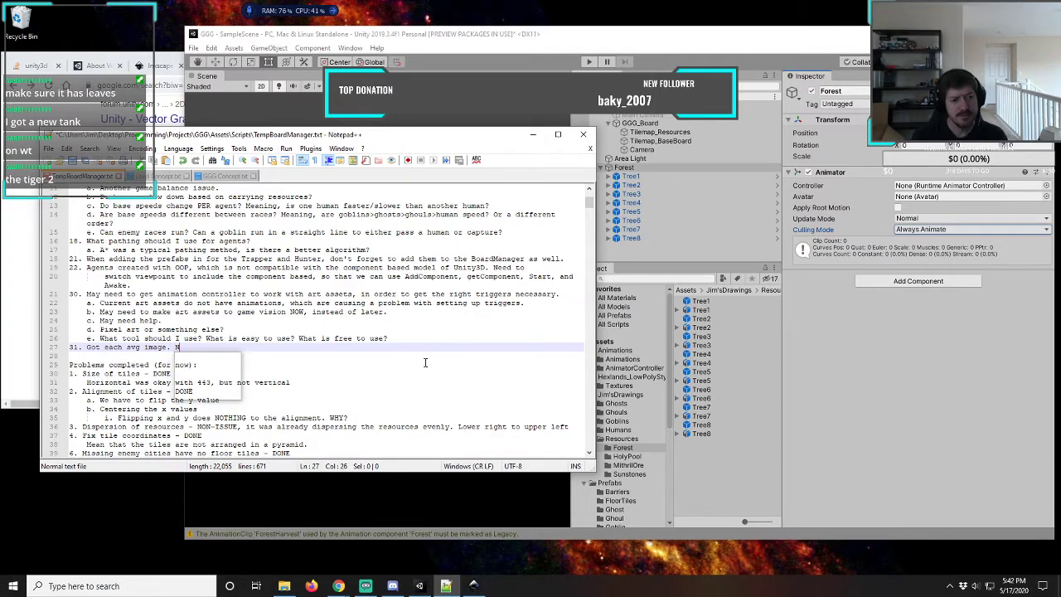
pyautogui.write('ow how to ')
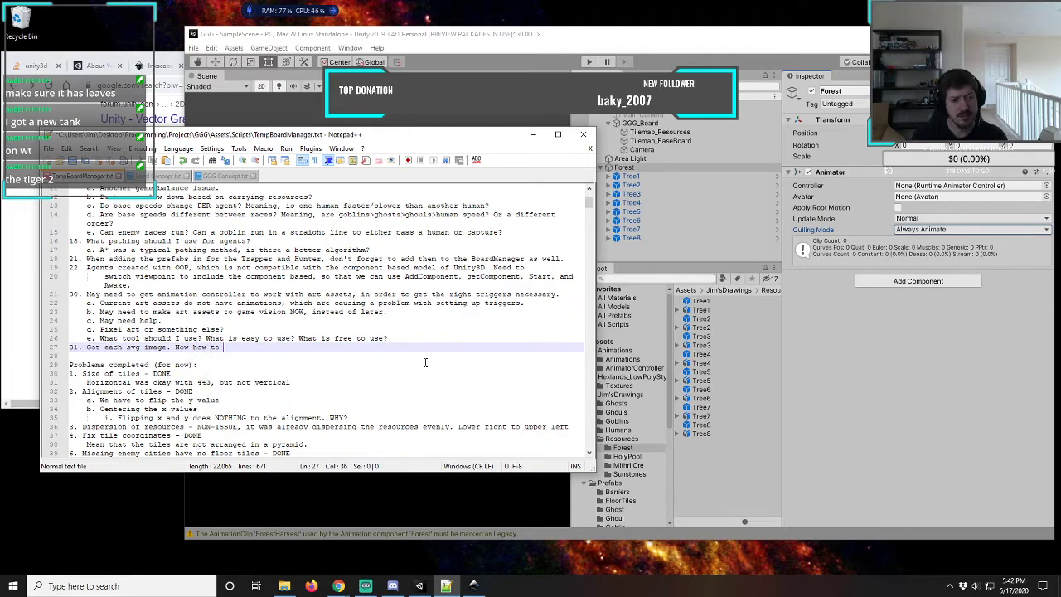
pyautogui.write('trans')
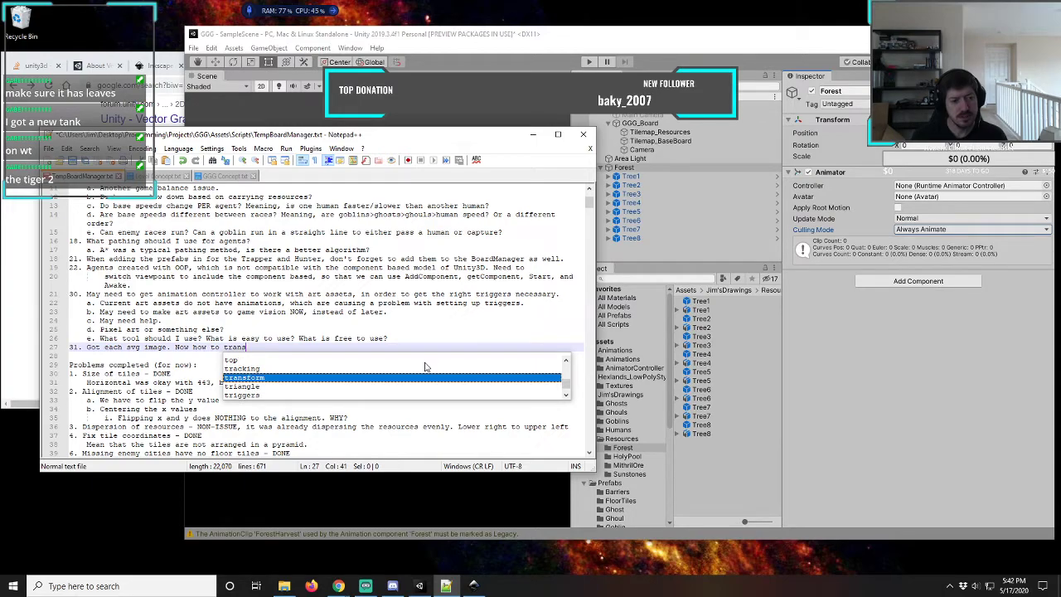
pyautogui.write('itio')
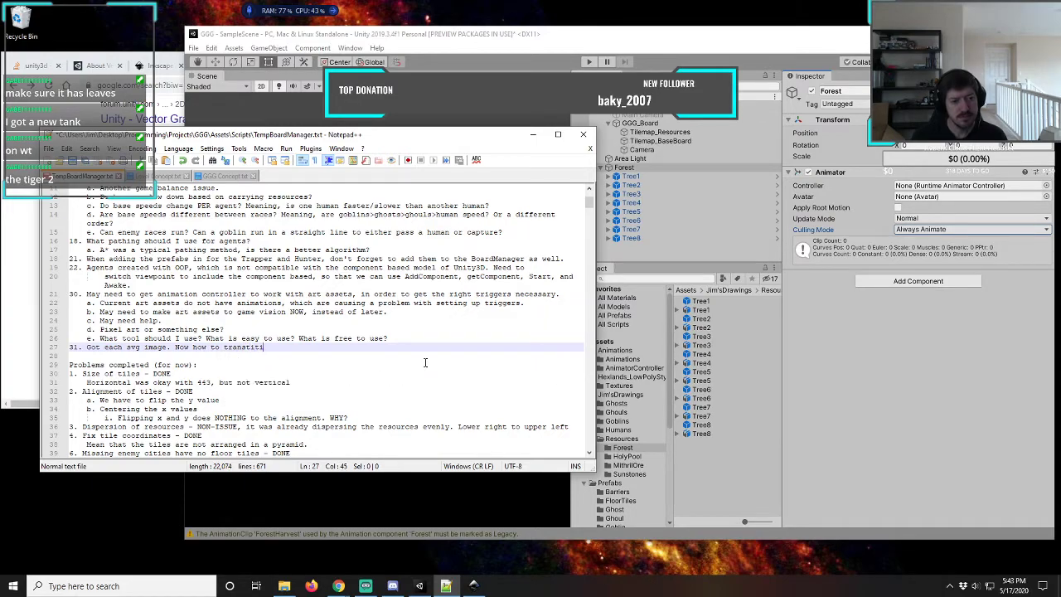
pyautogui.write('on')
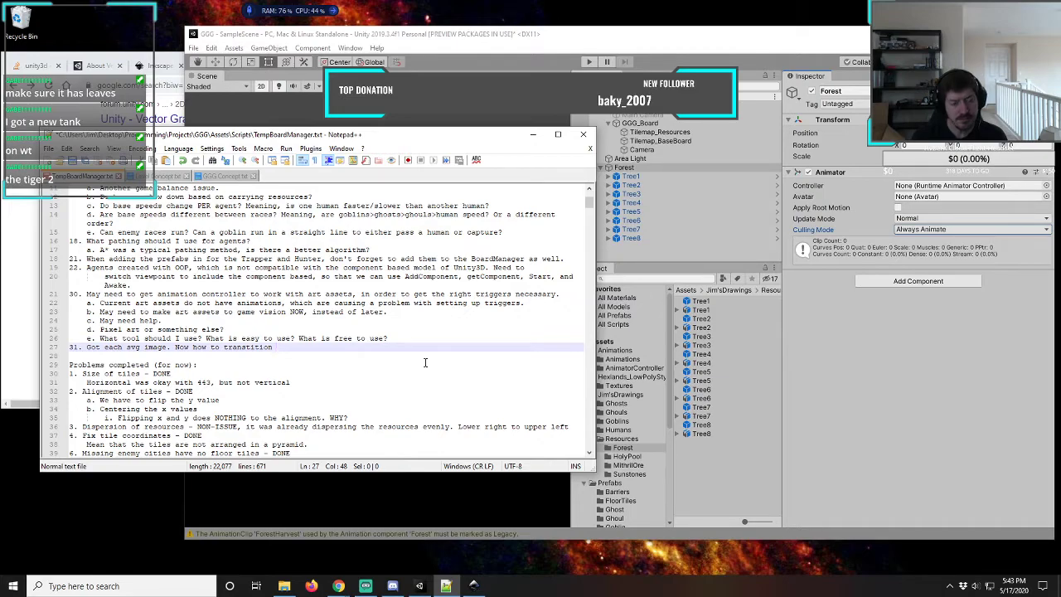
pyautogui.write(' betw')
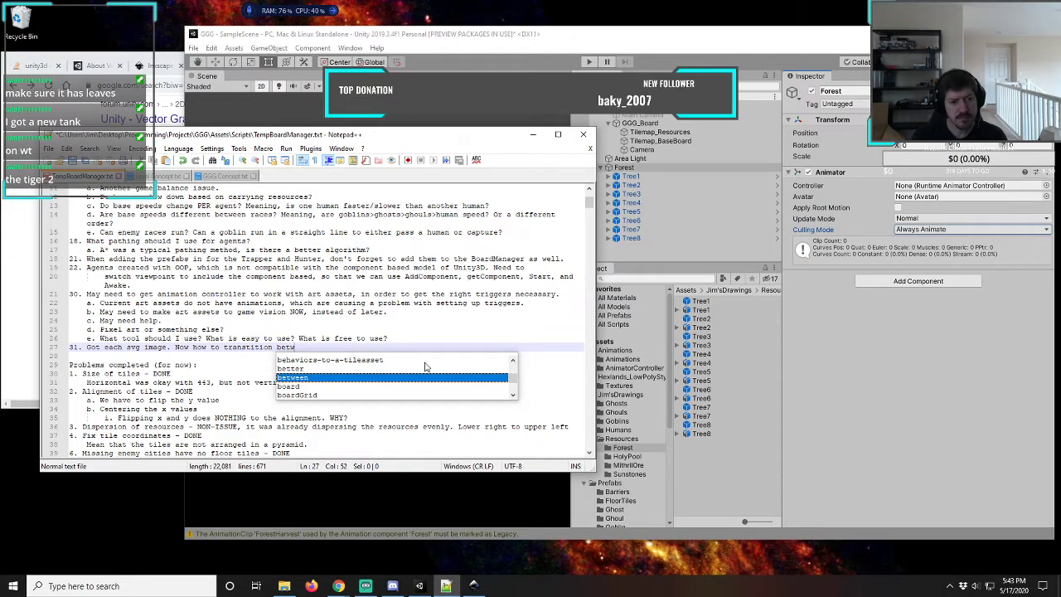
pyautogui.write('een the images,')
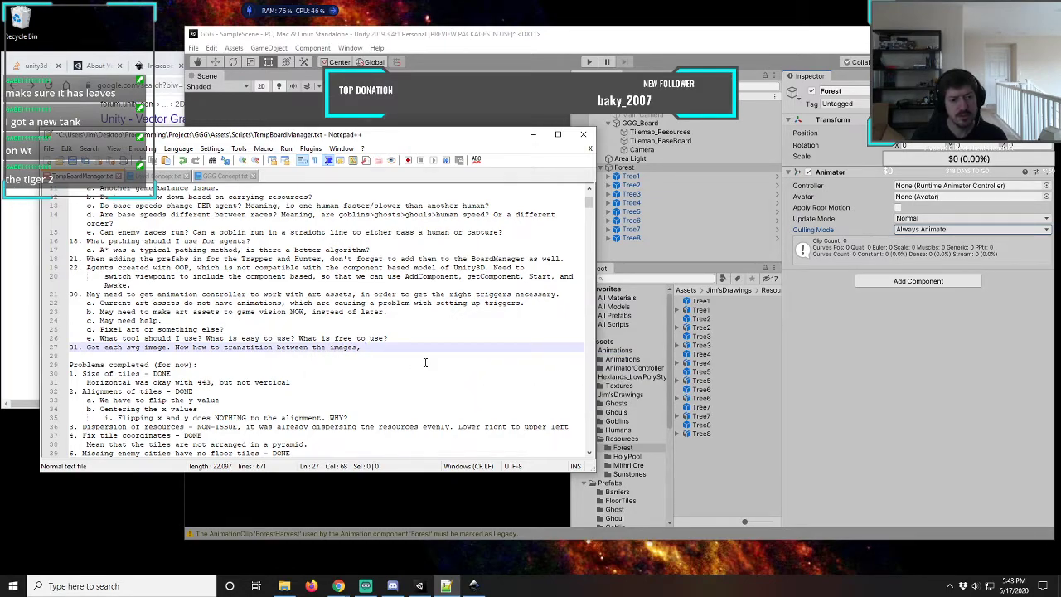
pyautogui.write(' upon a certain trigger ')
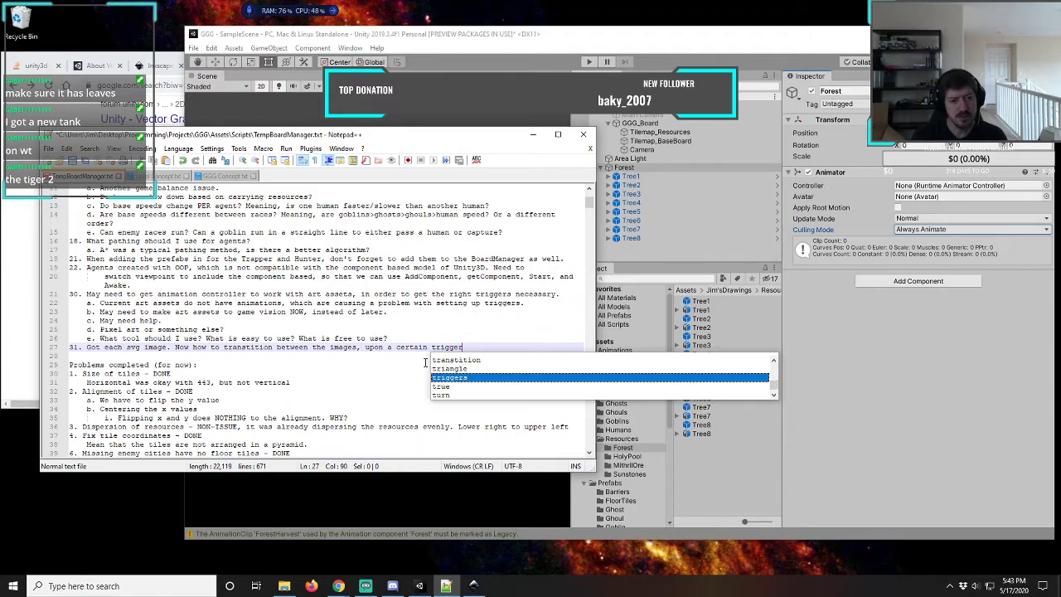
pyautogui.write('event')
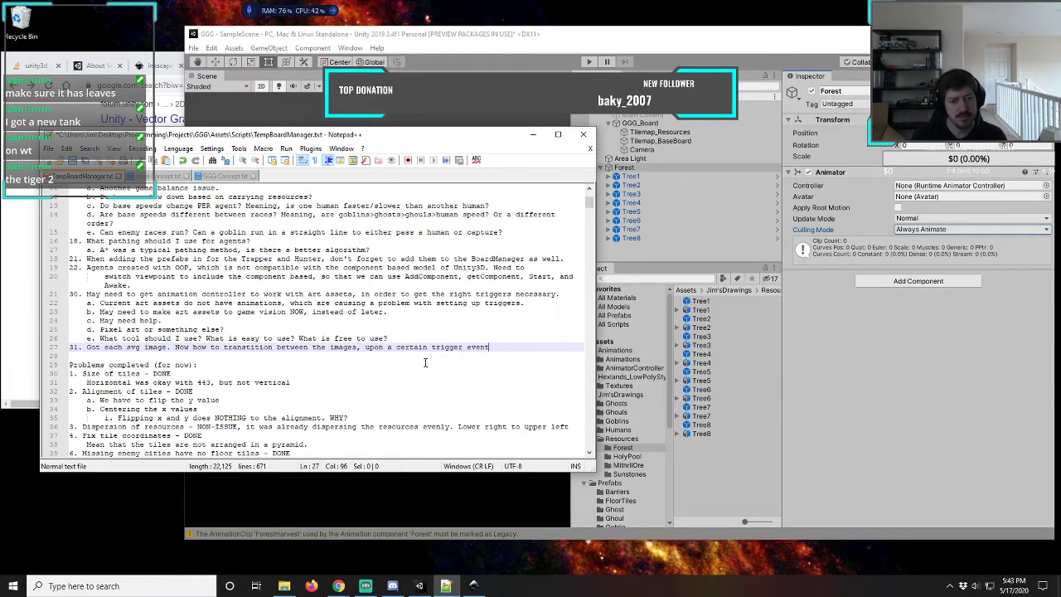
pyautogui.write('.')
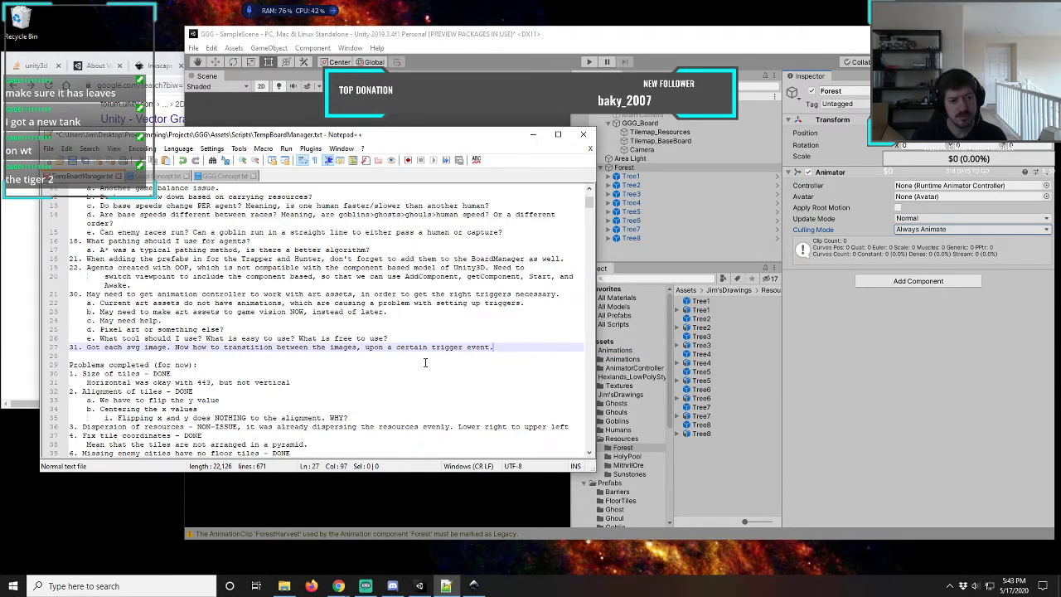
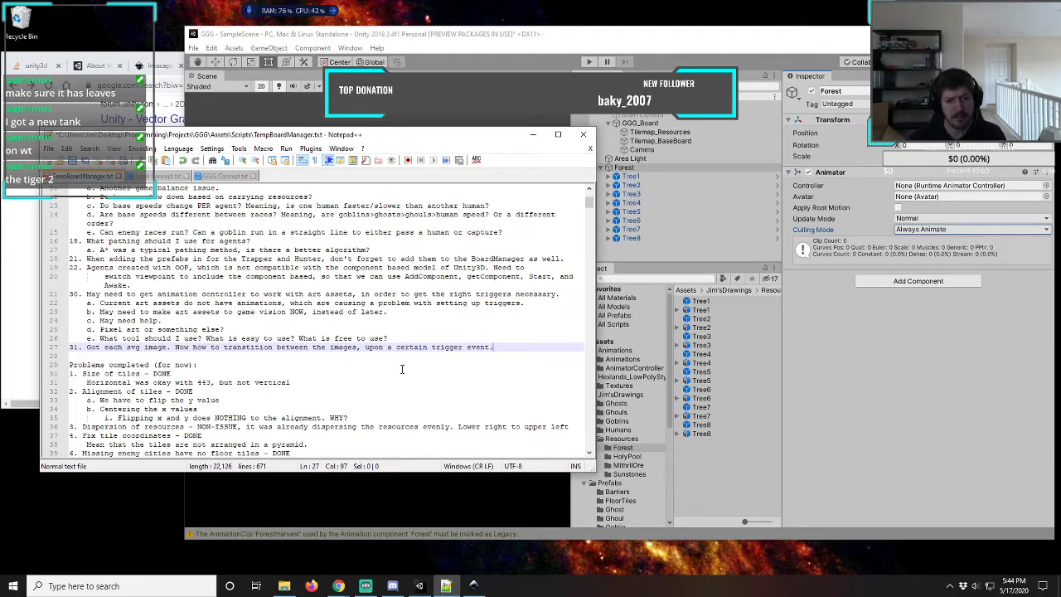
# - Switch from Notepad++ to Inkscape to view the Tree8.svg forest drawing, moving its window clear of the Unity hierarchy
pyautogui.click(533, 134)
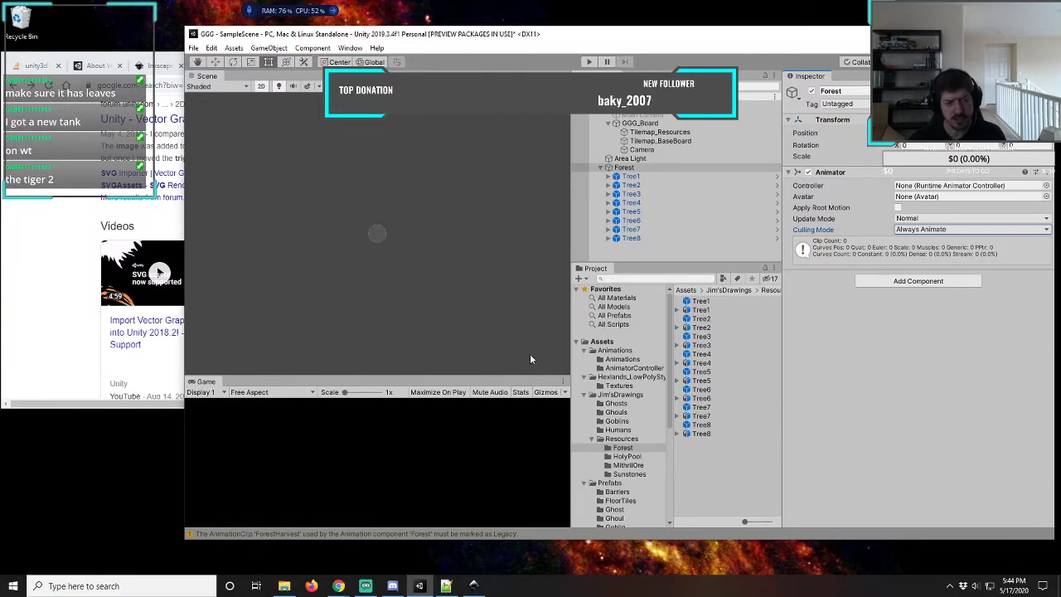
pyautogui.click(474, 586)
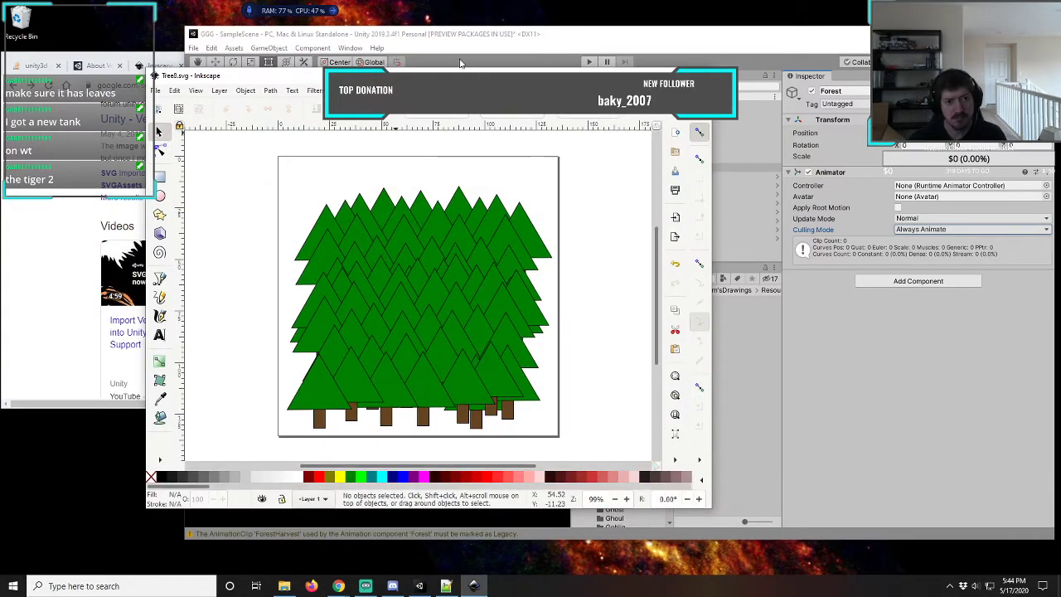
pyautogui.moveTo(215, 75); pyautogui.dragTo(90, 34)
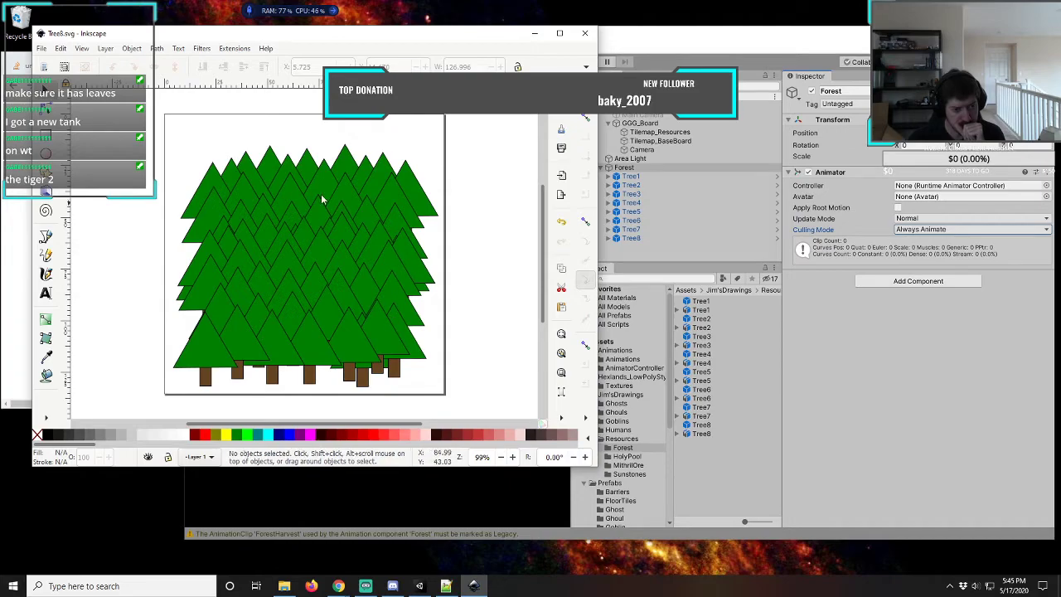
# - Switch to Unity and inspect the tree sprite in the props folder of the Sunny Land Forest assets
pyautogui.click(630, 458)
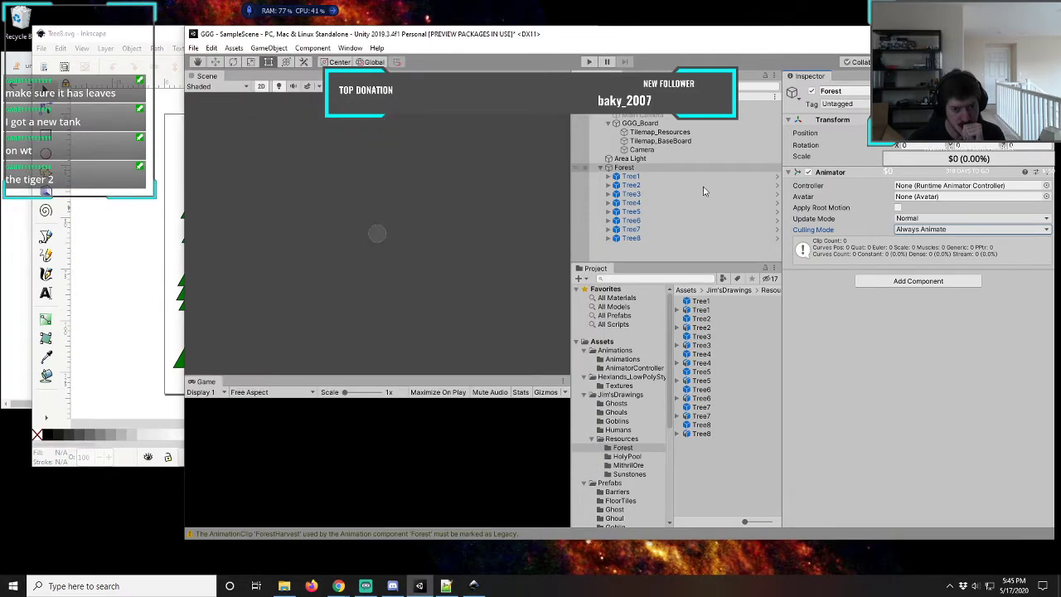
pyautogui.scroll(-5, 668, 514)
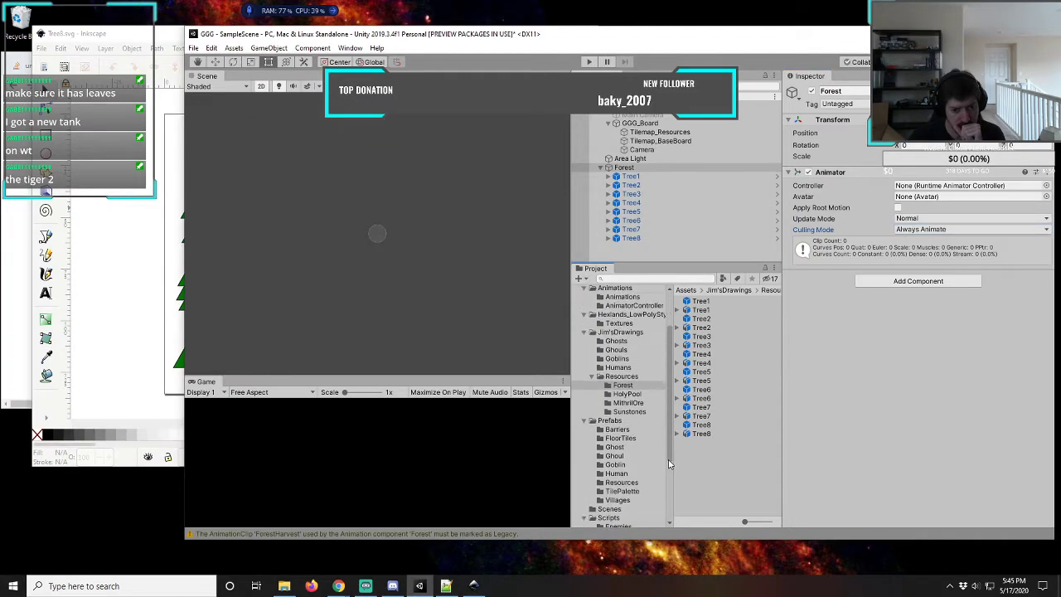
pyautogui.scroll(-1, 669, 514)
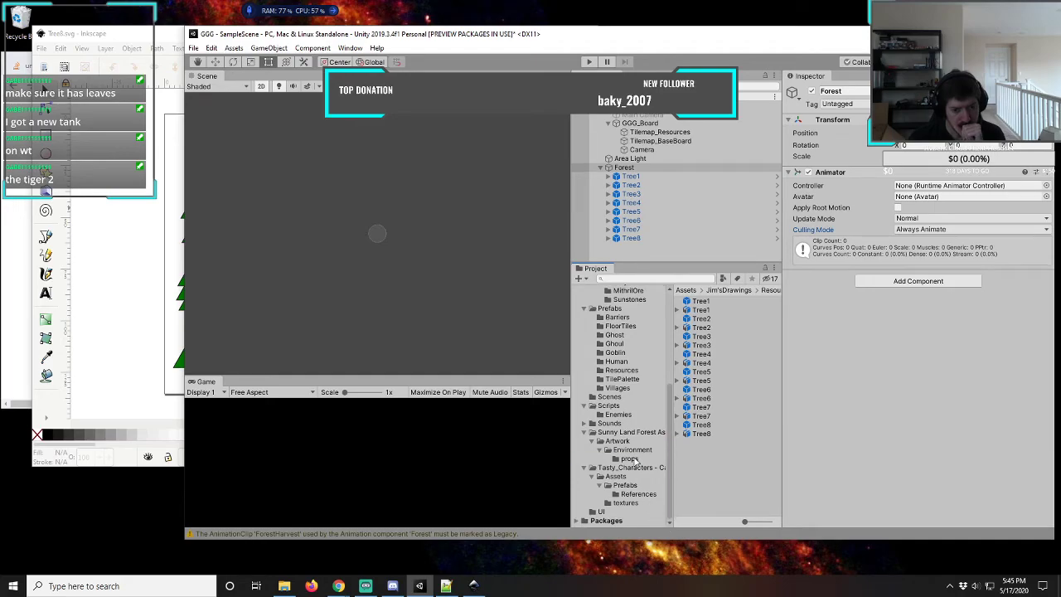
pyautogui.click(634, 460)
pyautogui.click(698, 407)
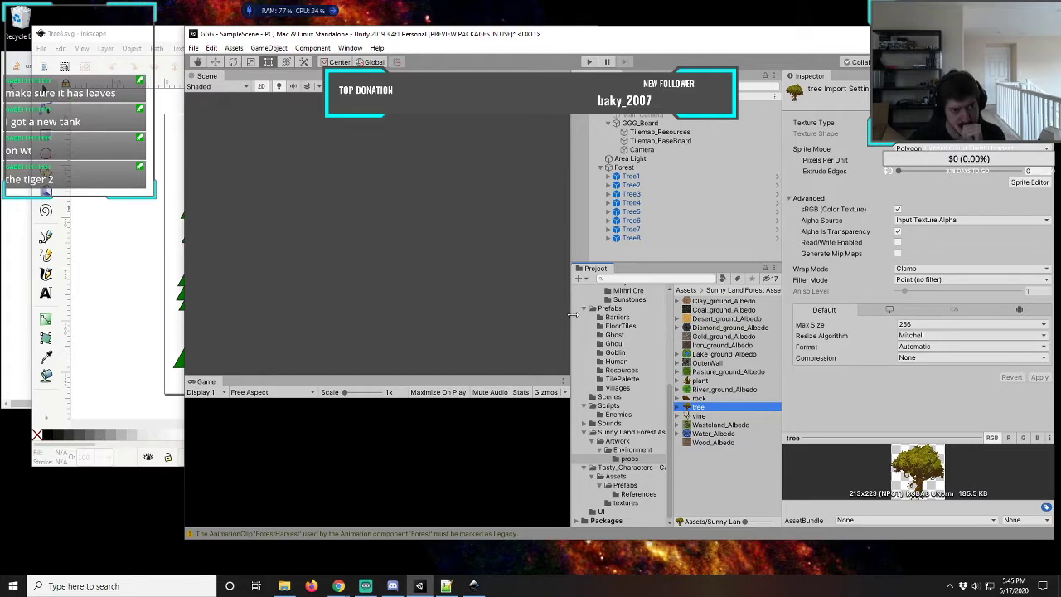
# - Compare the Tree8.svg drawing in Inkscape with the Sunny Land tree sprite in Unity, ending in Inkscape
pyautogui.click(986, 34)
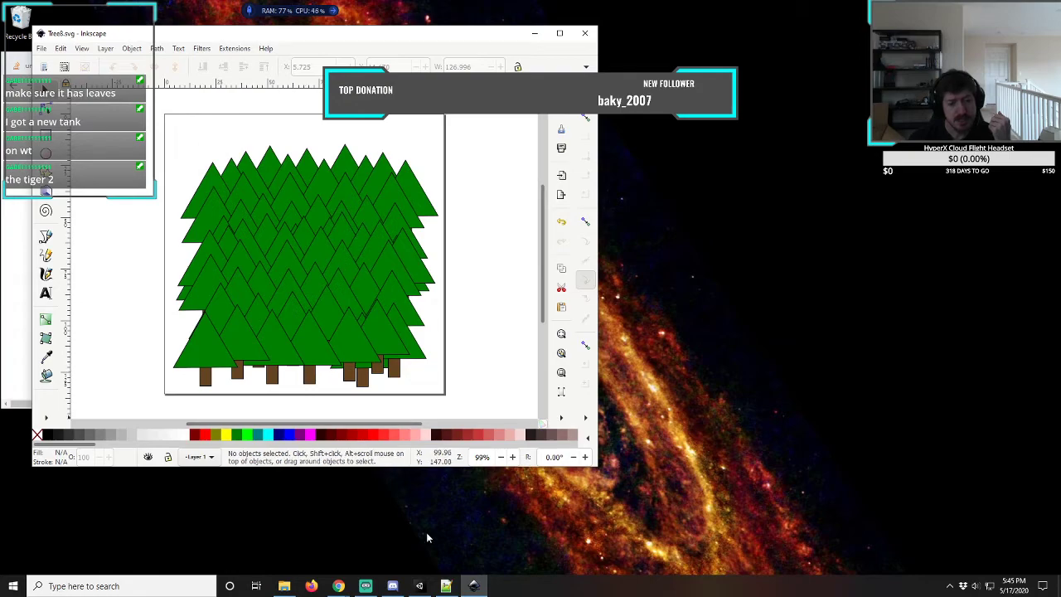
pyautogui.moveTo(446, 586)
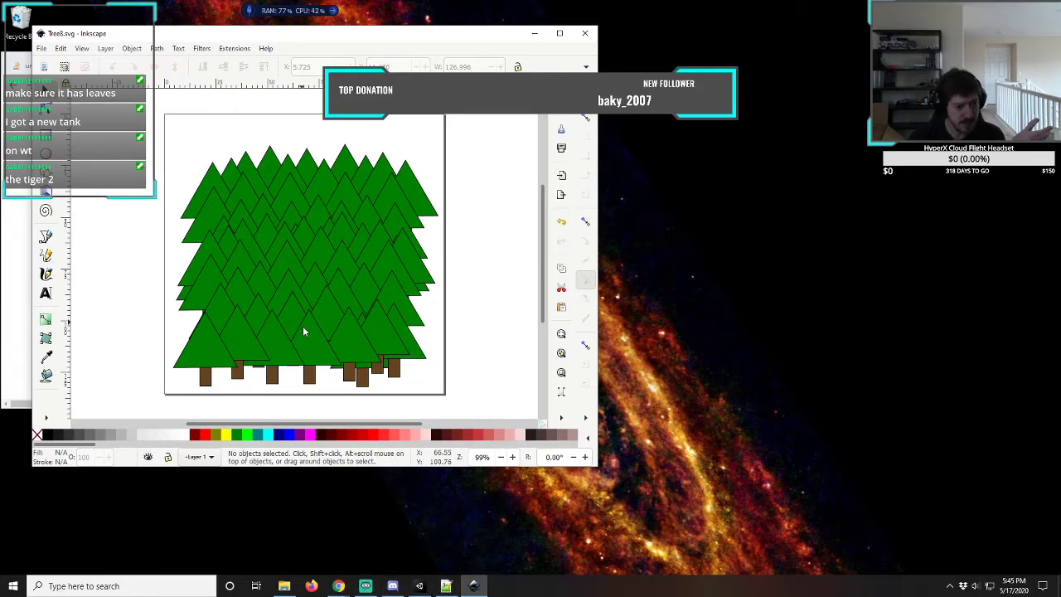
pyautogui.click(421, 586)
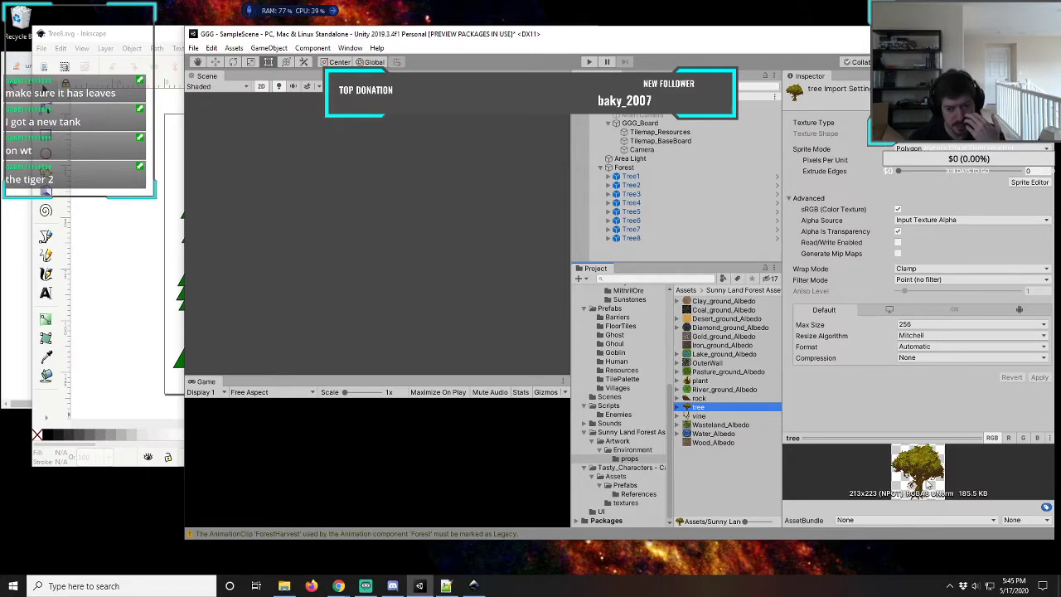
pyautogui.click(628, 433)
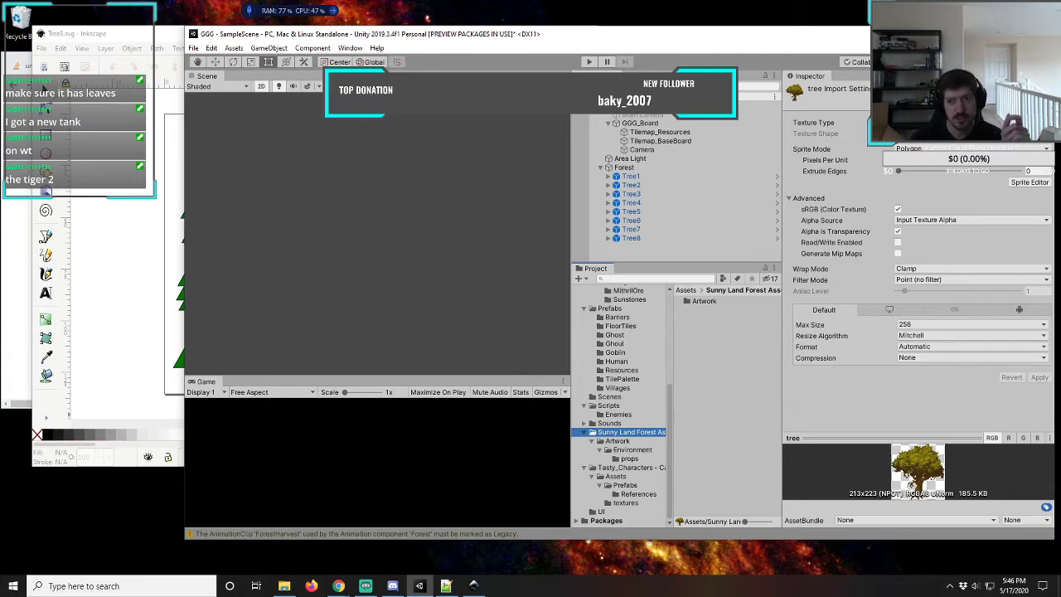
pyautogui.click(970, 33)
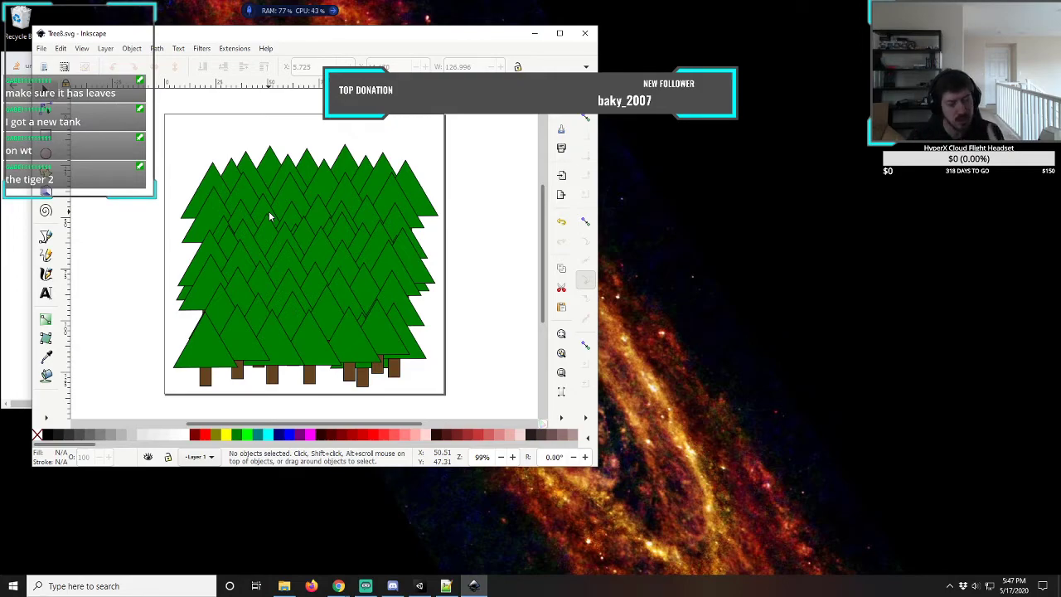
pyautogui.click(418, 586)
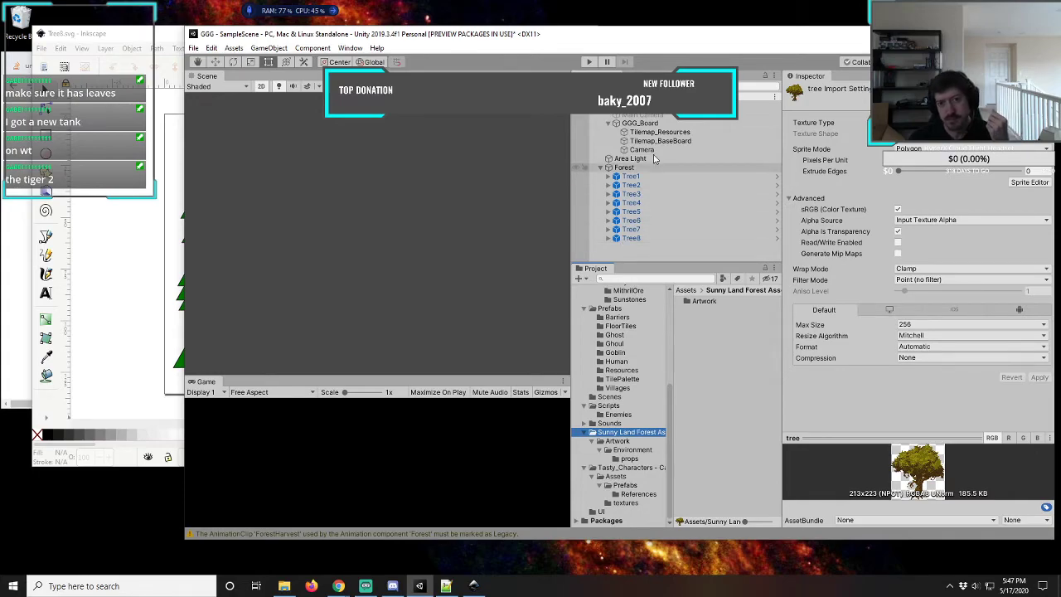
pyautogui.click(473, 585)
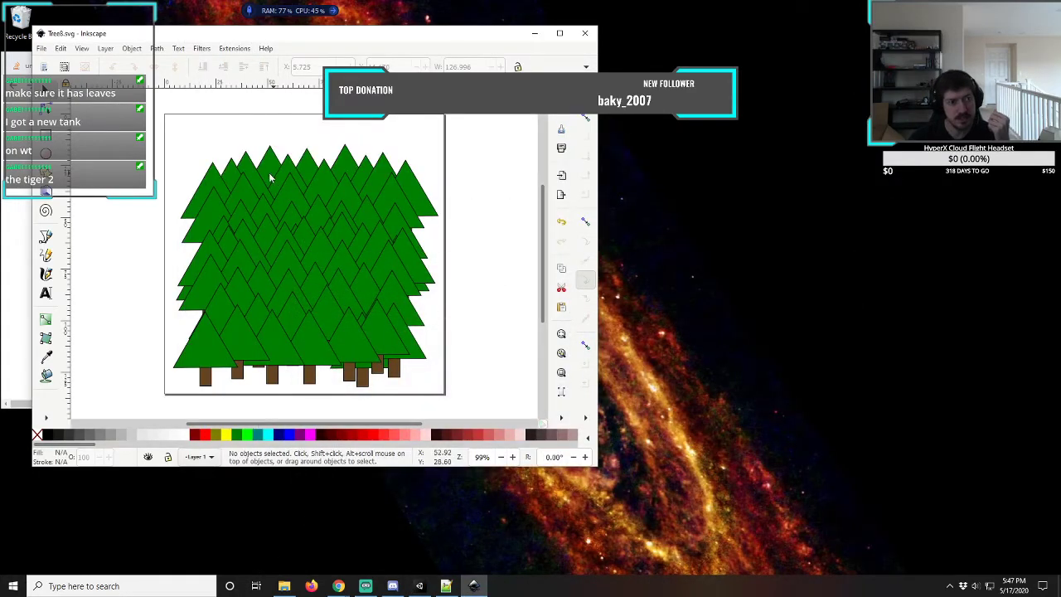
# - Create a new blank Inkscape document and minimize the Tree8.svg window
pyautogui.click(42, 49)
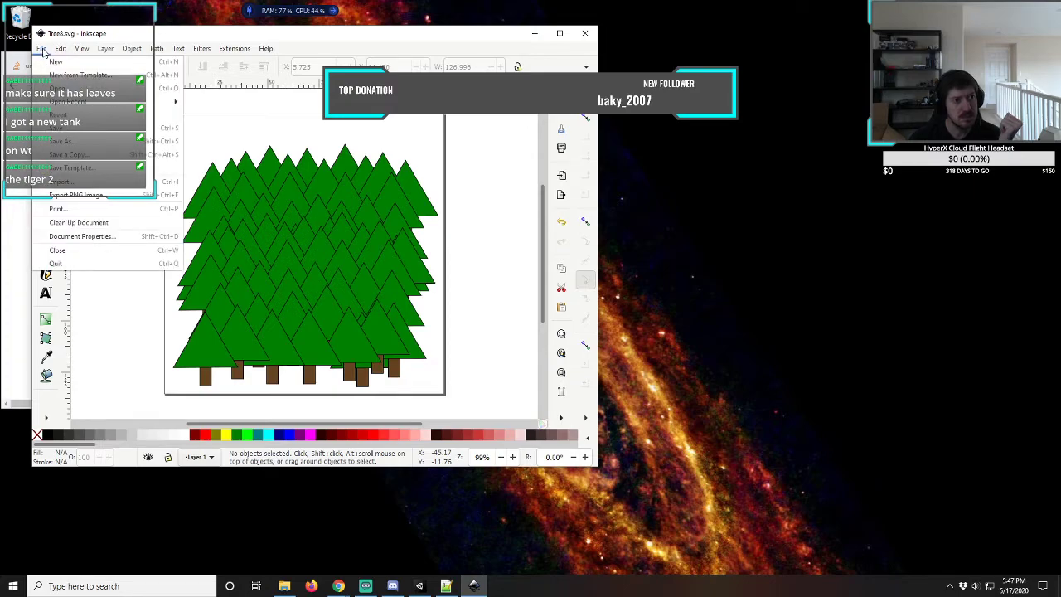
pyautogui.click(56, 63)
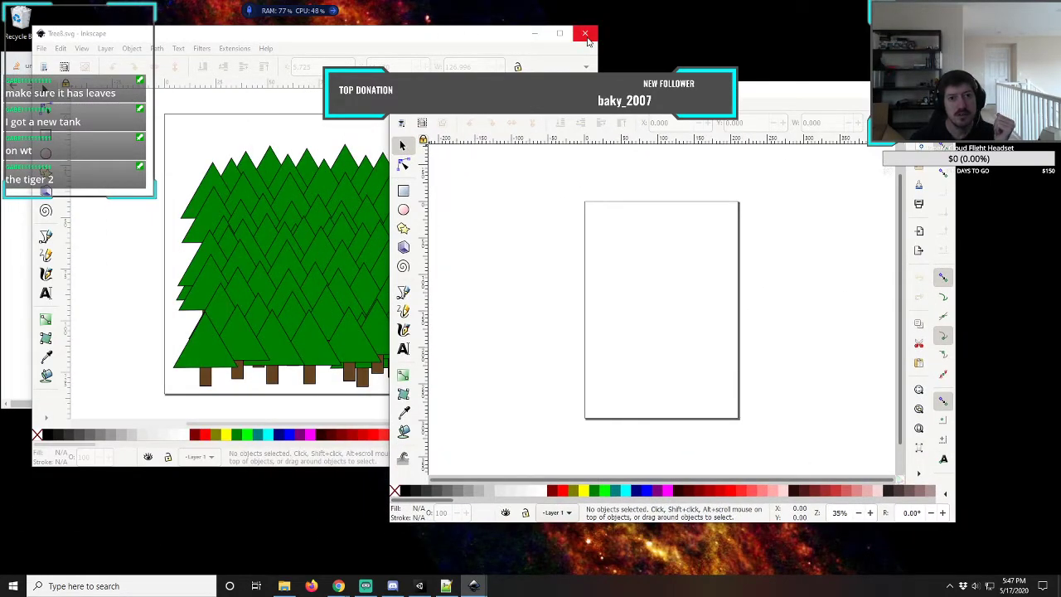
pyautogui.click(535, 34)
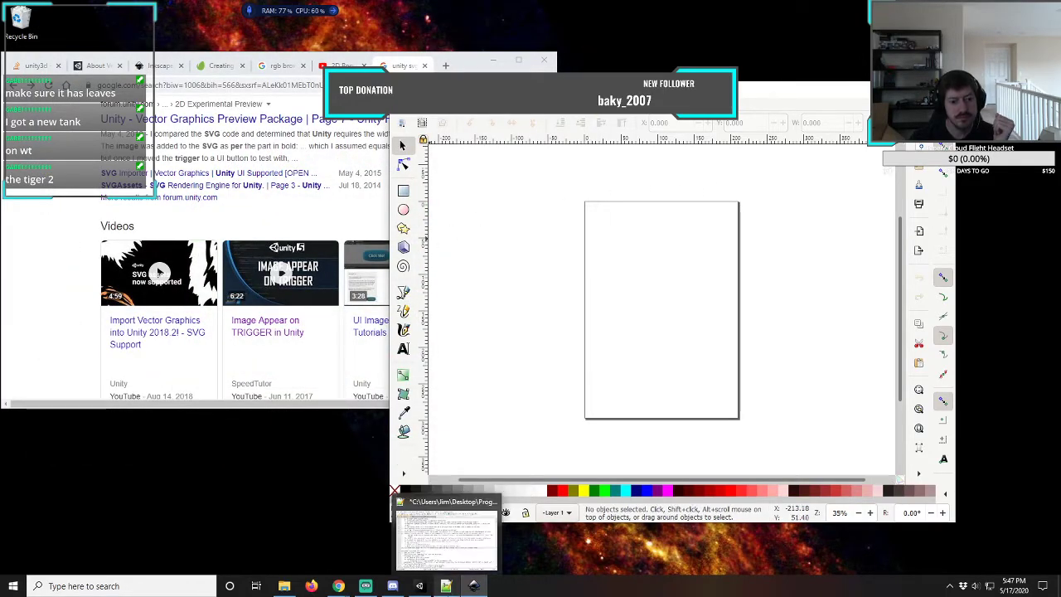
# - Switch to Notepad++ and review the Resources entries Sunstones and Holy Water Pools in GGG Concept.txt, then return to Inkscape
pyautogui.click(446, 586)
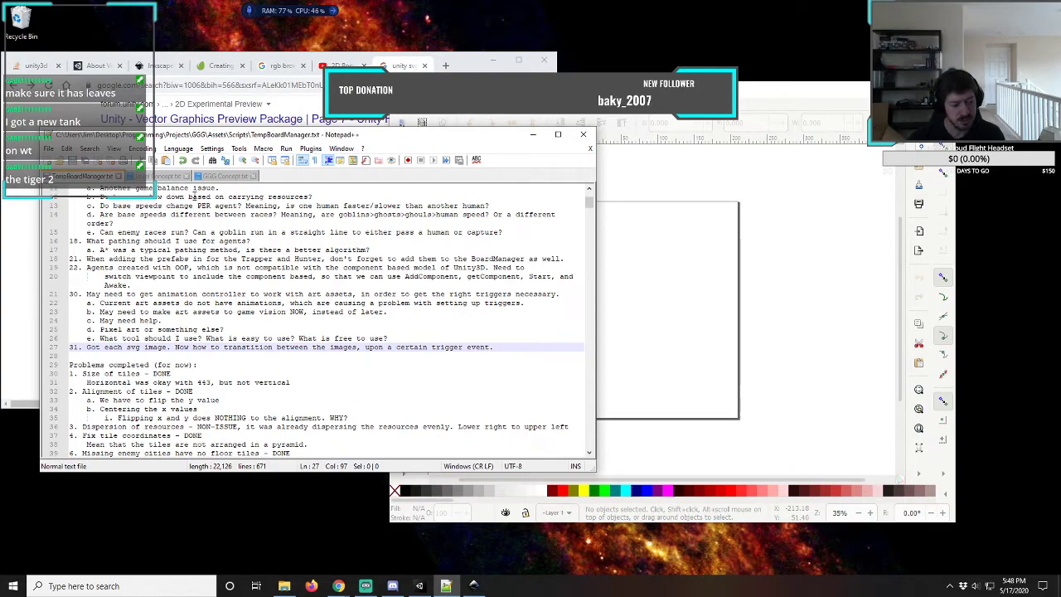
pyautogui.click(166, 176)
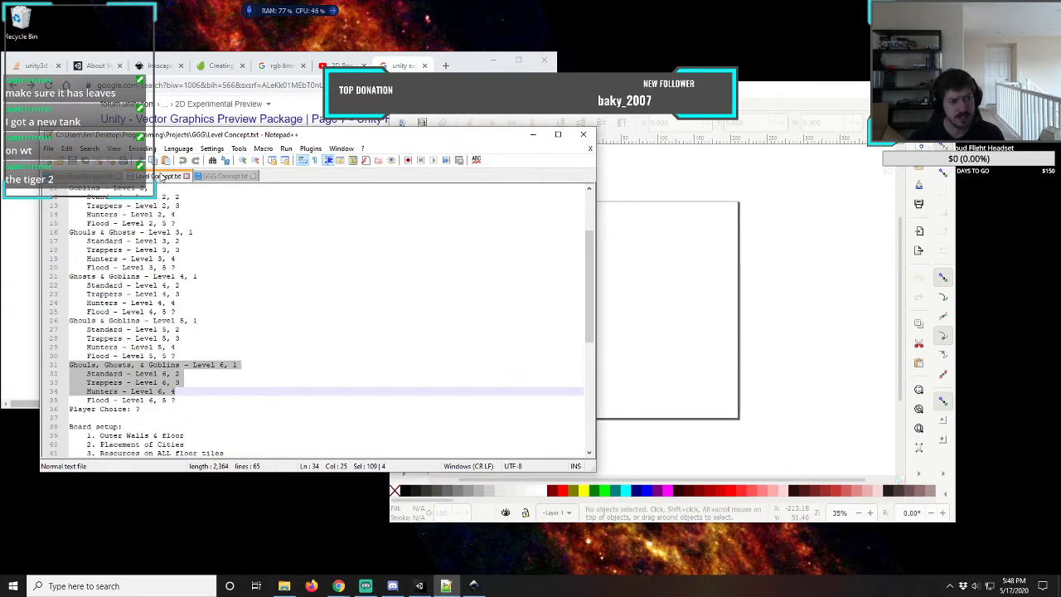
pyautogui.click(226, 176)
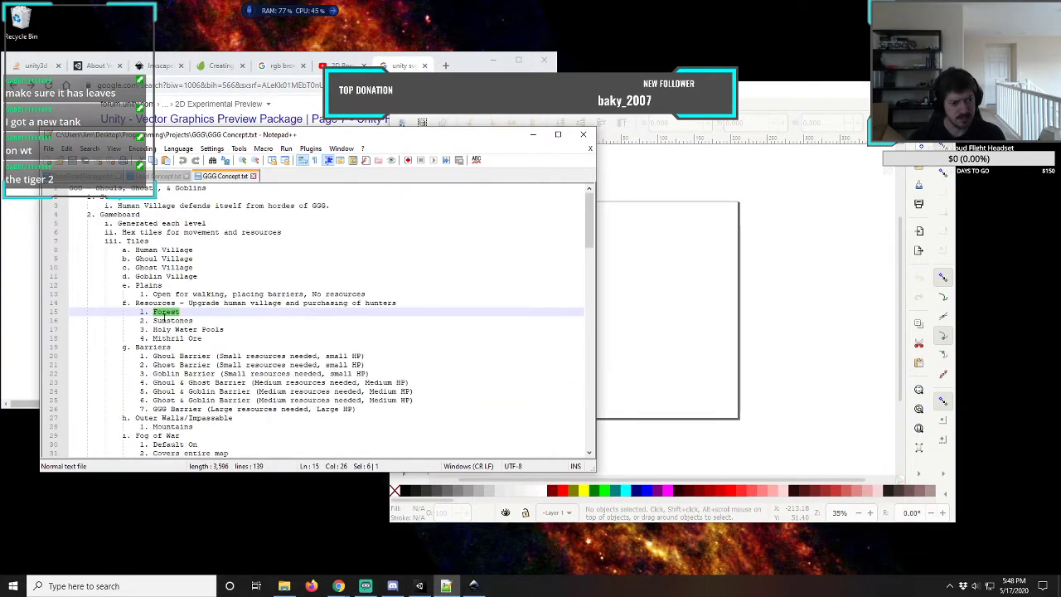
pyautogui.moveTo(153, 320); pyautogui.dragTo(201, 320)
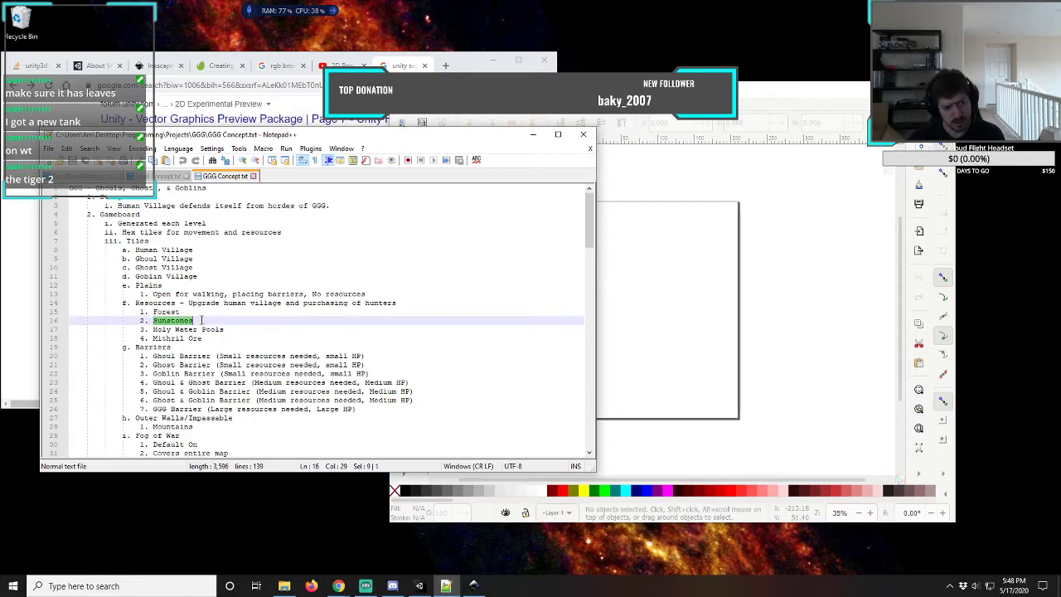
pyautogui.moveTo(154, 329); pyautogui.dragTo(232, 327)
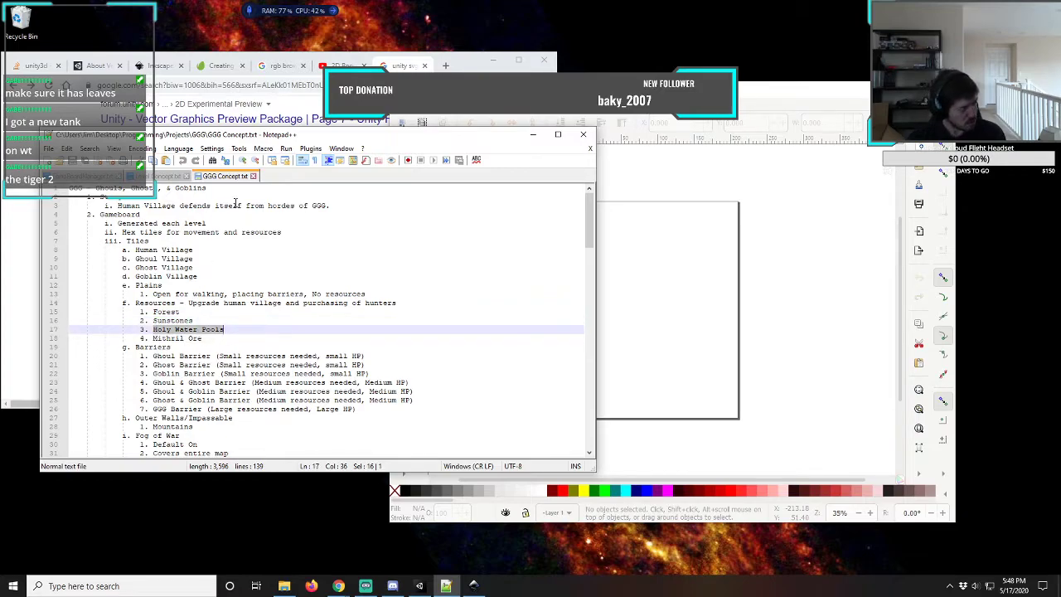
pyautogui.click(531, 135)
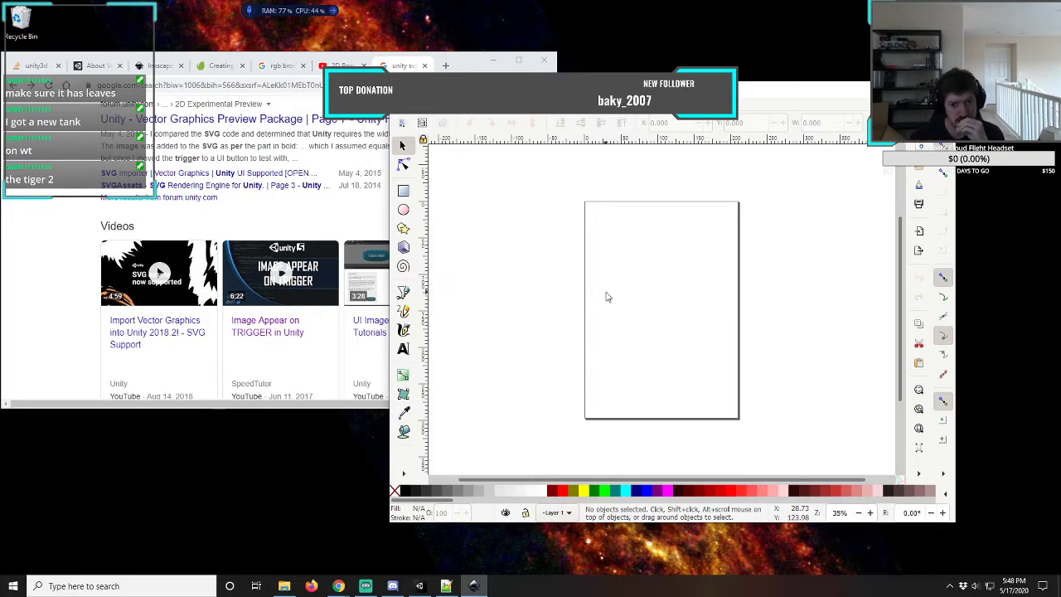
# - Set the new document's custom page size to 512 px wide and 512 px high in the document properties
pyautogui.click(405, 106)
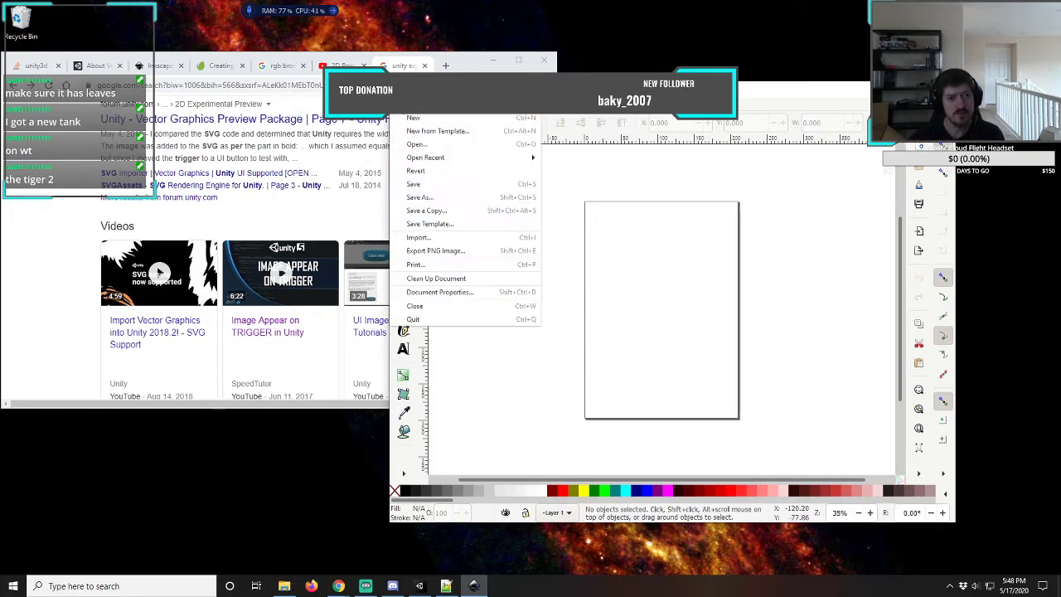
pyautogui.click(457, 292)
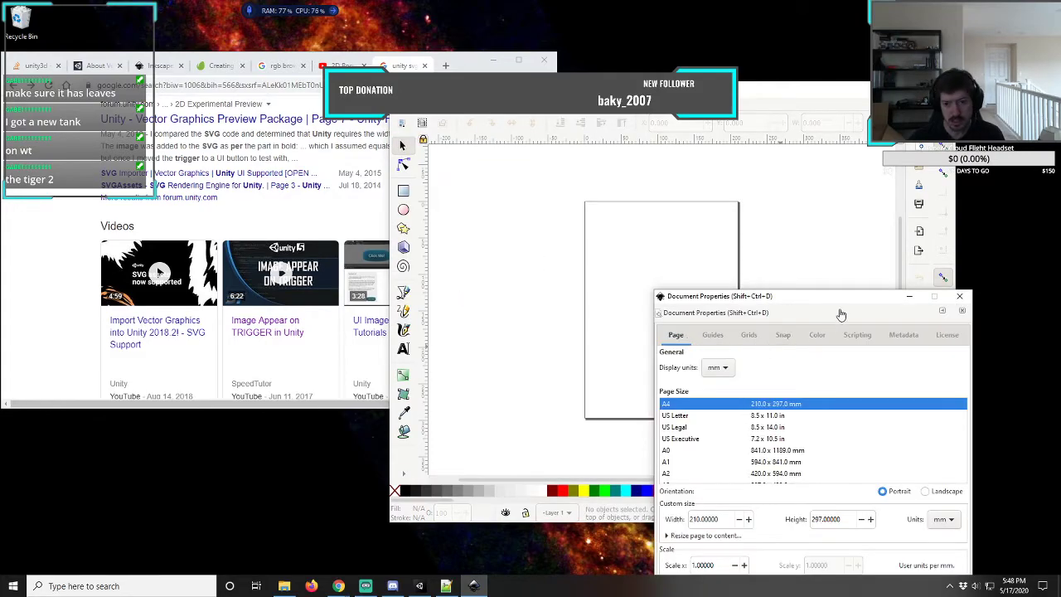
pyautogui.moveTo(835, 288); pyautogui.dragTo(599, 129)
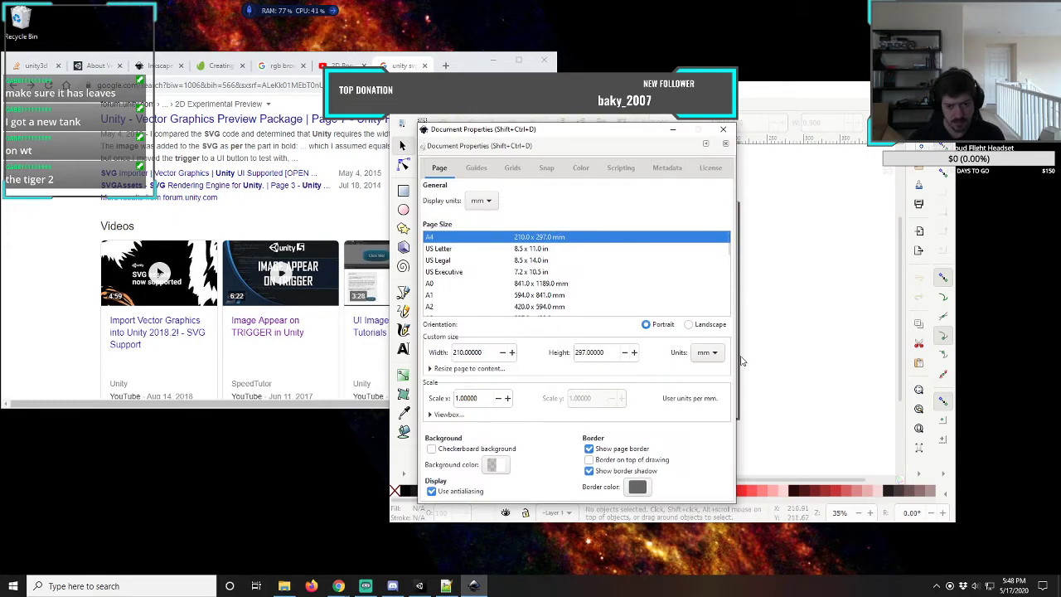
pyautogui.click(711, 354)
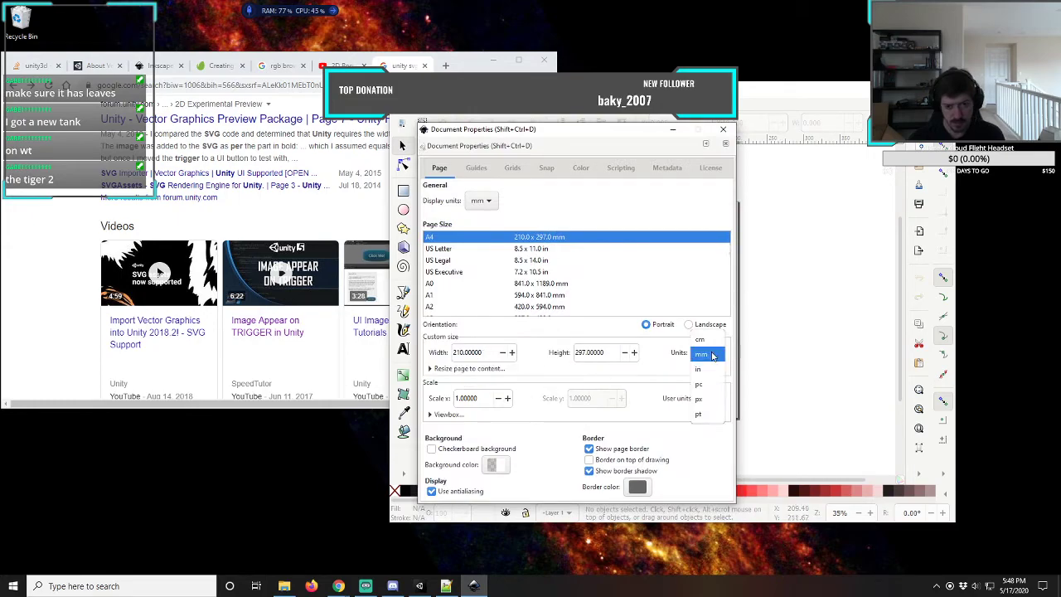
pyautogui.click(700, 399)
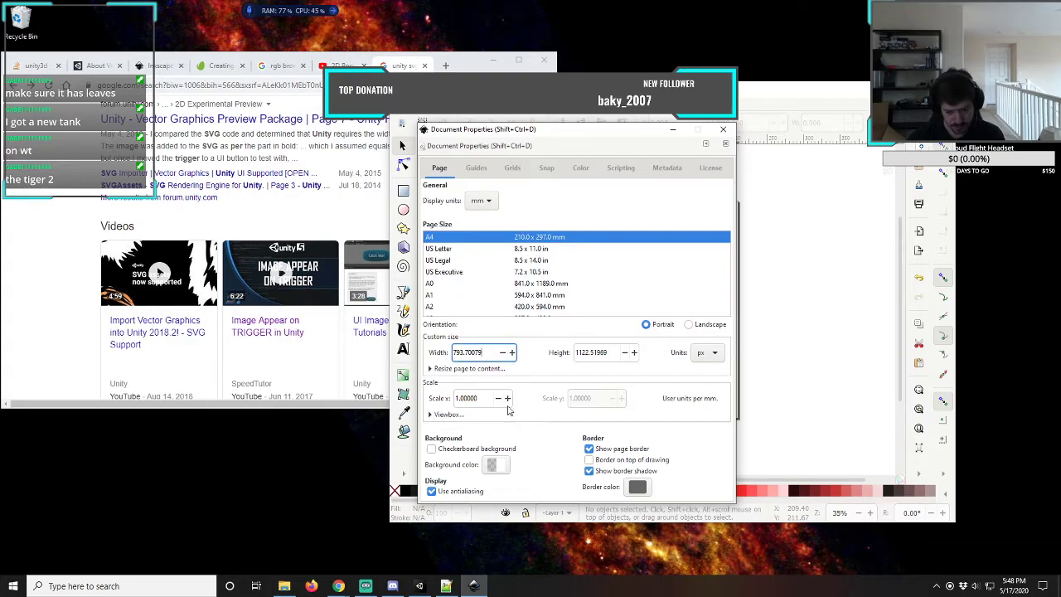
pyautogui.moveTo(484, 353); pyautogui.dragTo(392, 341)
pyautogui.write('512')
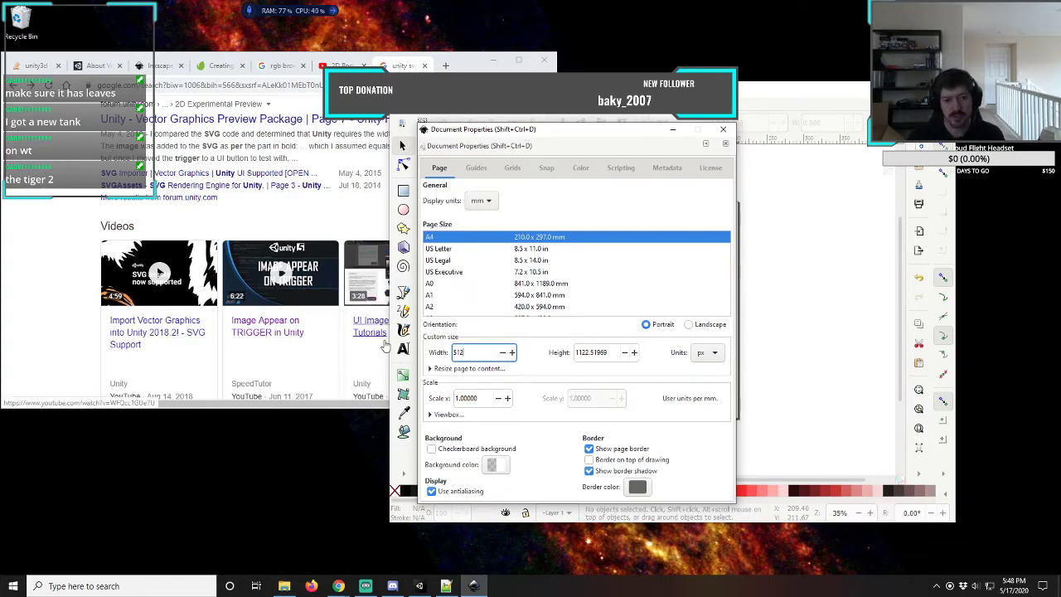
pyautogui.press('Tab')
pyautogui.write('512')
pyautogui.press('Tab')
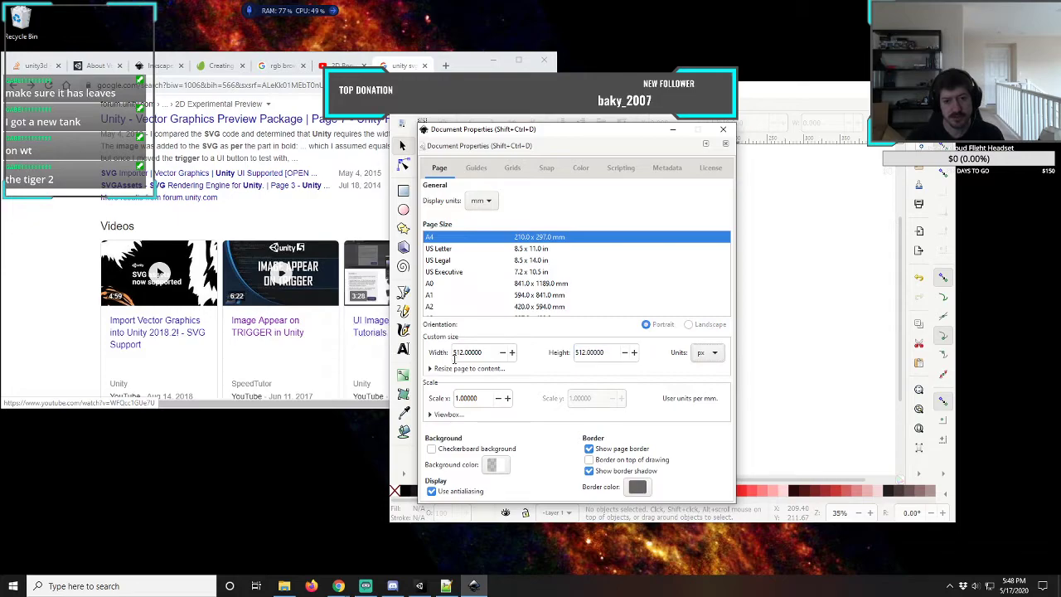
pyautogui.click(724, 130)
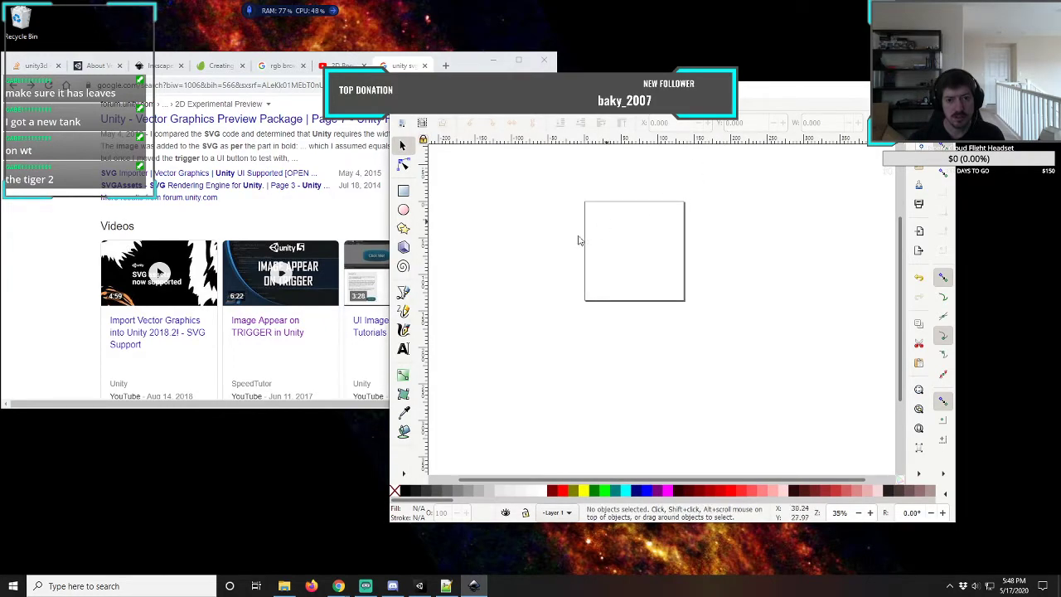
# - Try to save the blank square document as a template
pyautogui.click(403, 110)
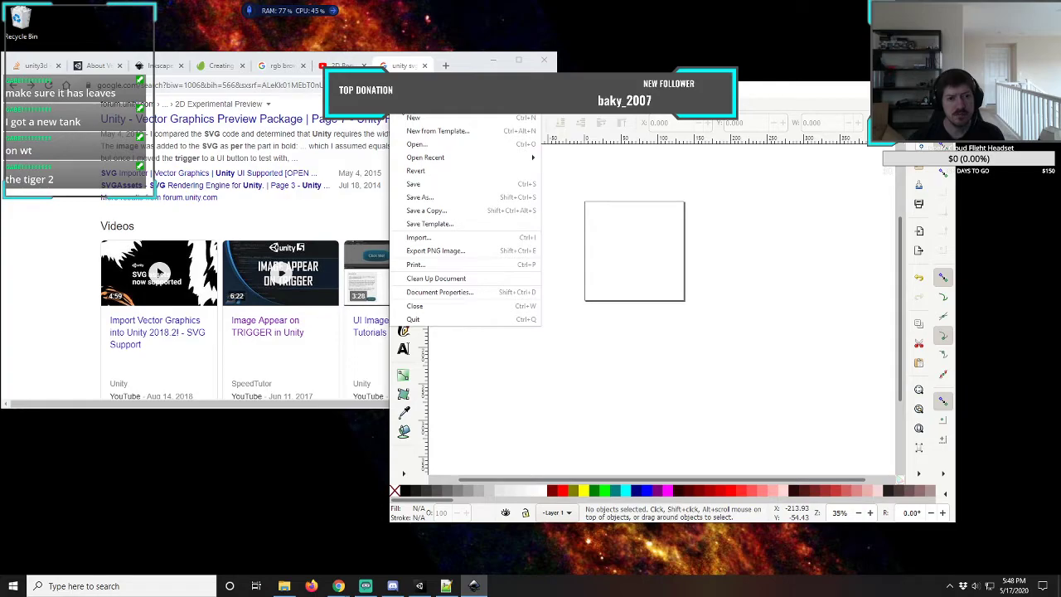
pyautogui.click(429, 224)
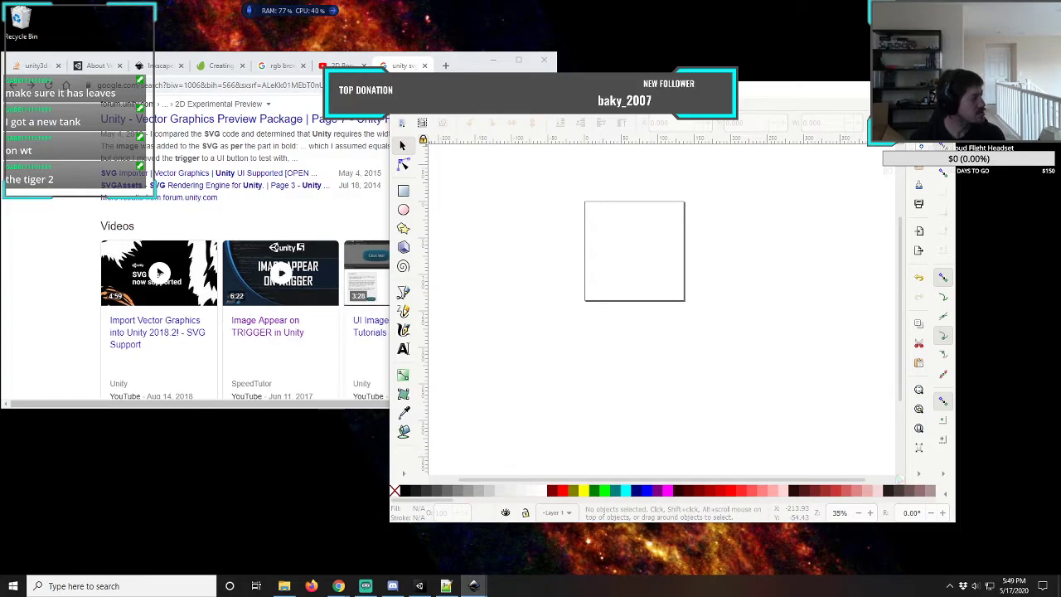
pyautogui.click(615, 291)
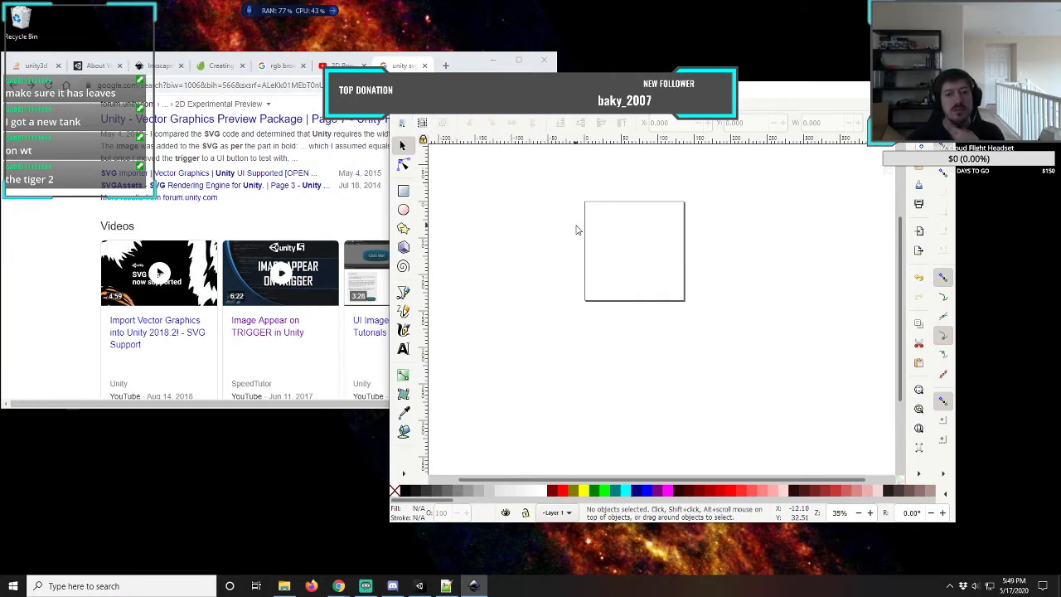
# - Draw a flat, unfilled ellipse about 33 mm wide and 16 mm high slightly above the middle of the page
pyautogui.press('+')
pyautogui.press('+')
pyautogui.press('+')
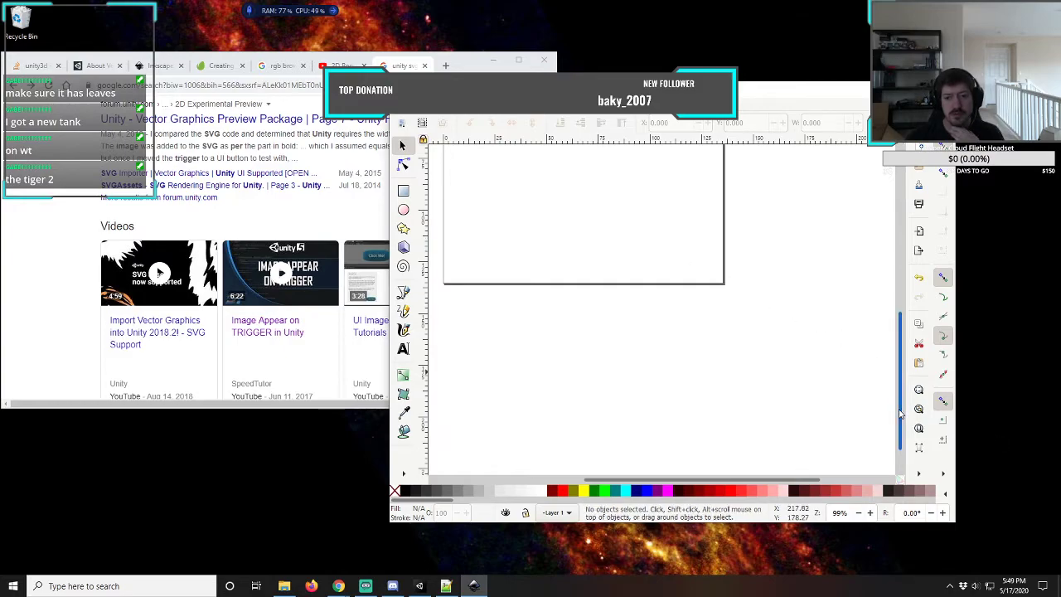
pyautogui.moveTo(902, 416); pyautogui.dragTo(904, 346)
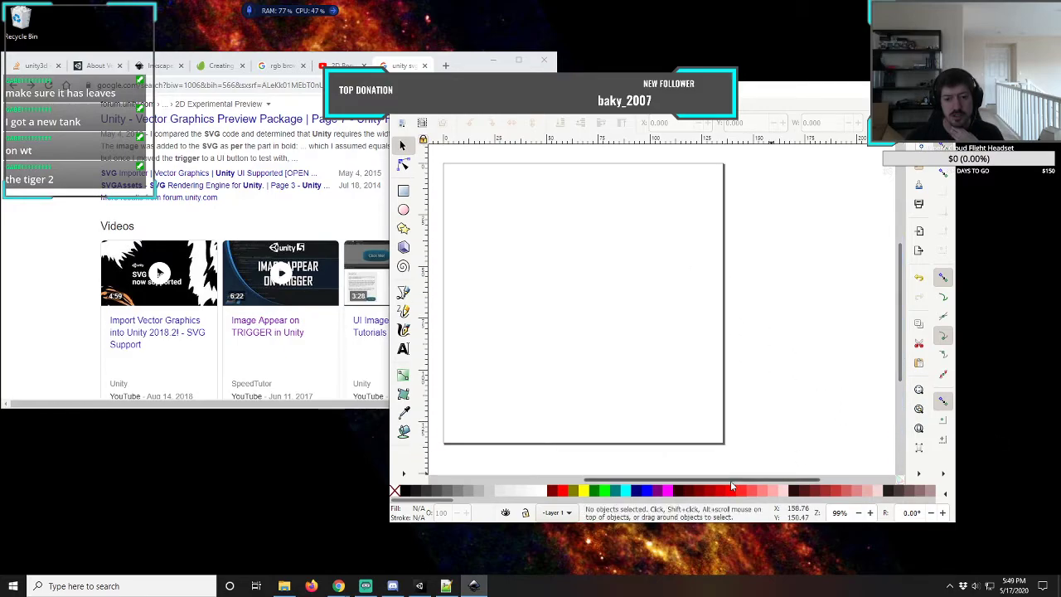
pyautogui.moveTo(730, 480); pyautogui.dragTo(693, 479)
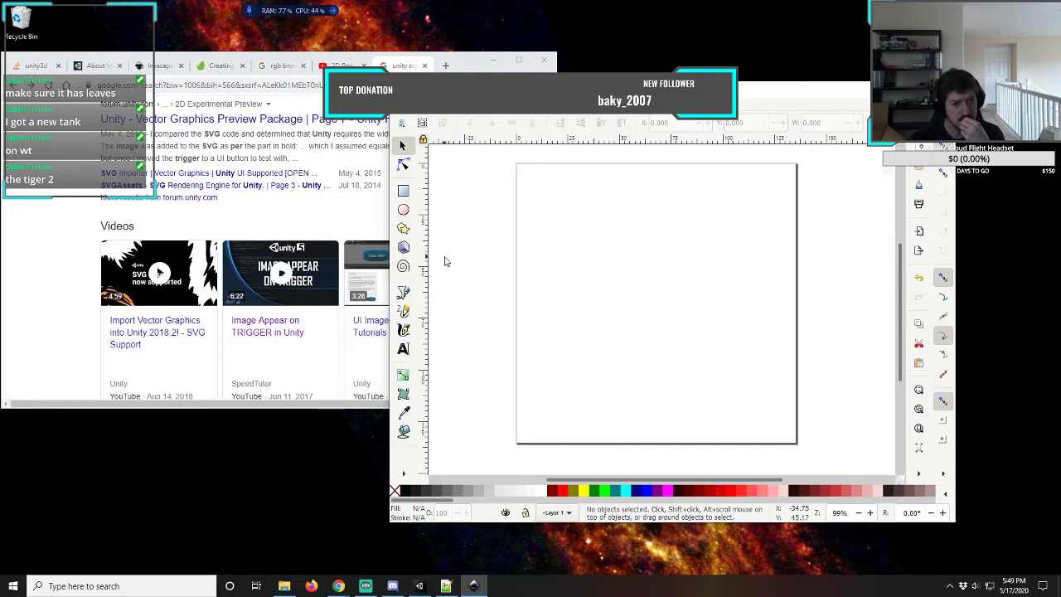
pyautogui.click(403, 209)
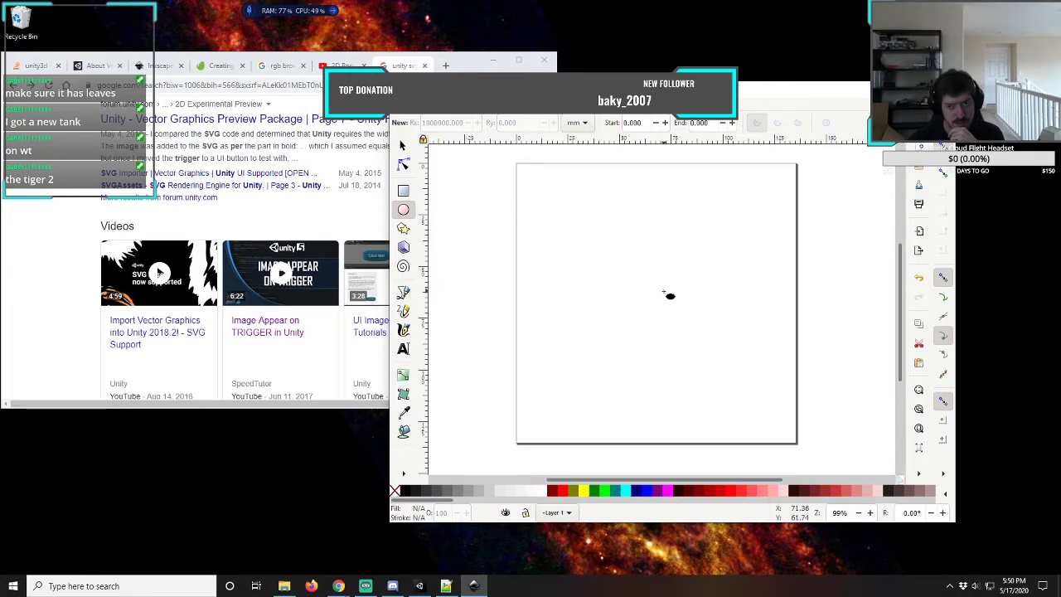
pyautogui.moveTo(624, 254)
pyautogui.mouseDown()
pyautogui.moveTo(670, 318)
pyautogui.moveTo(691, 323)
pyautogui.mouseUp()
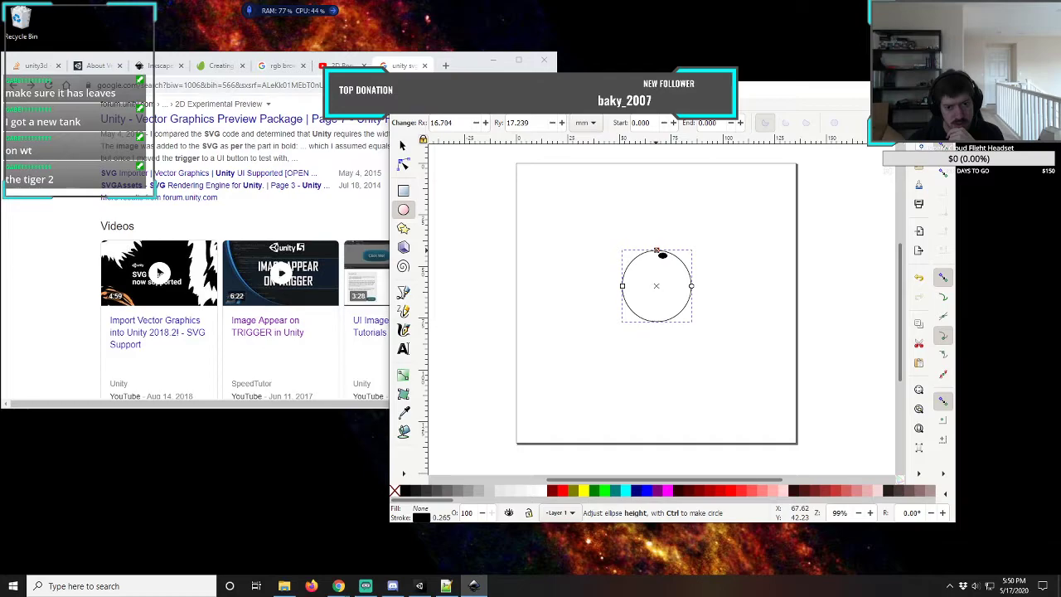
pyautogui.moveTo(660, 257); pyautogui.dragTo(666, 270)
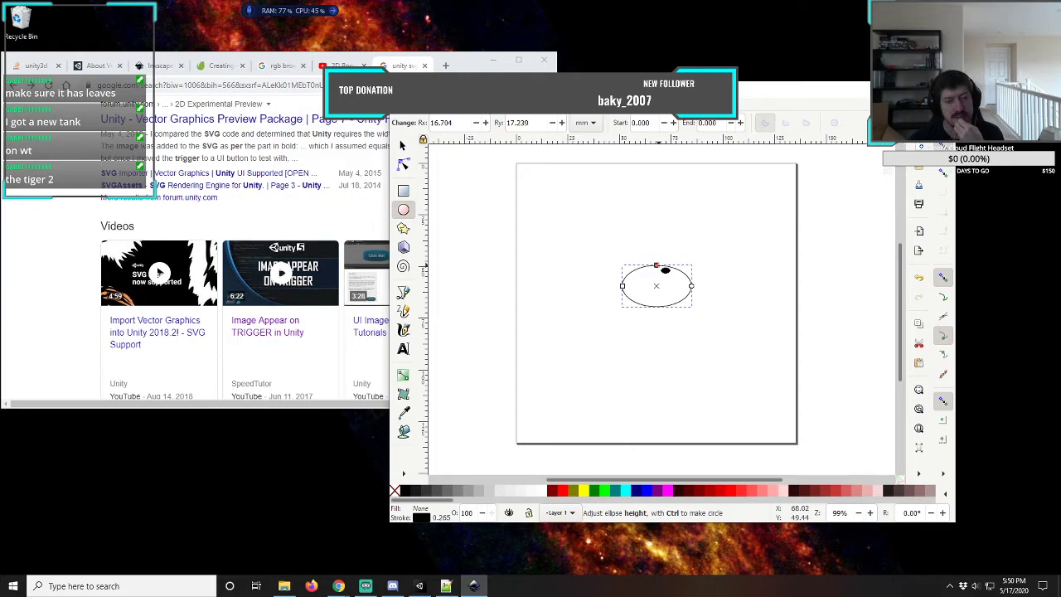
pyautogui.moveTo(666, 271); pyautogui.dragTo(665, 274)
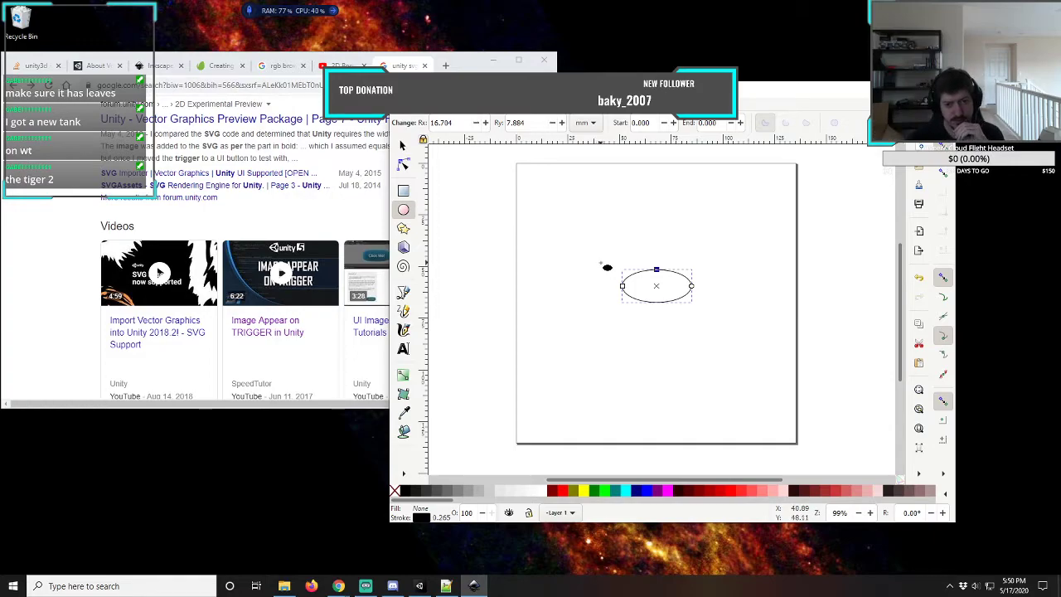
# - Draw a larger ellipse about 53 mm wide and 26 mm high around the small one, fill it gray, and move it below the small ellipse
pyautogui.moveTo(602, 268)
pyautogui.mouseDown()
pyautogui.moveTo(737, 324)
pyautogui.moveTo(711, 314)
pyautogui.mouseUp()
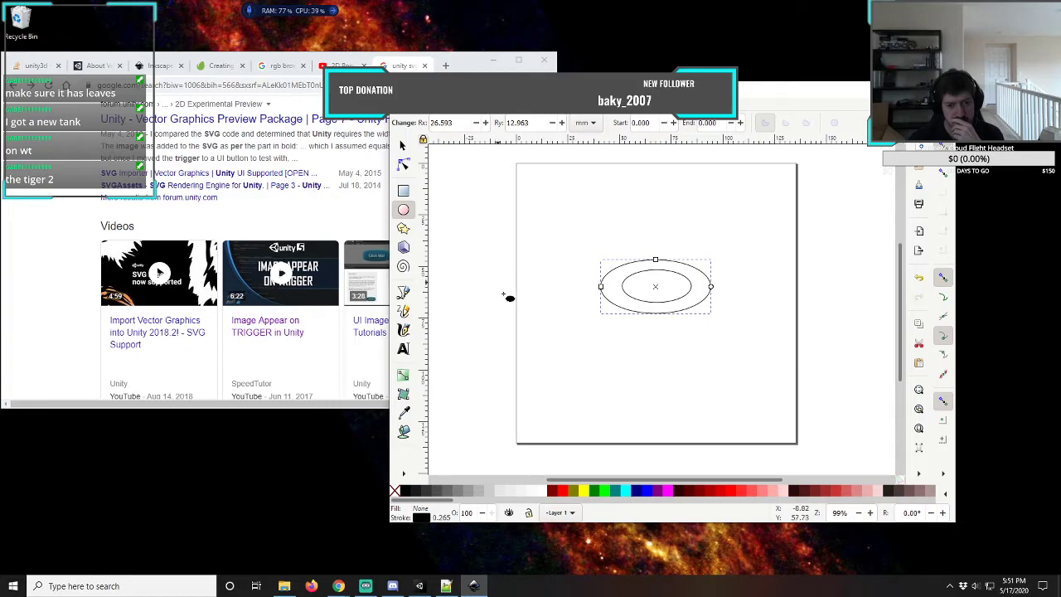
pyautogui.click(477, 494)
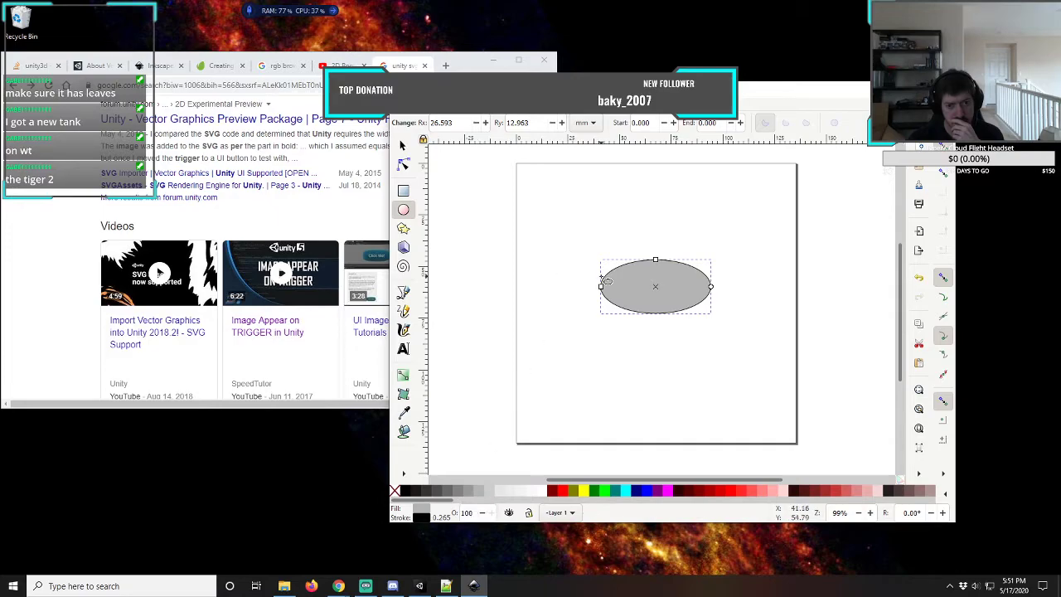
pyautogui.click(402, 145)
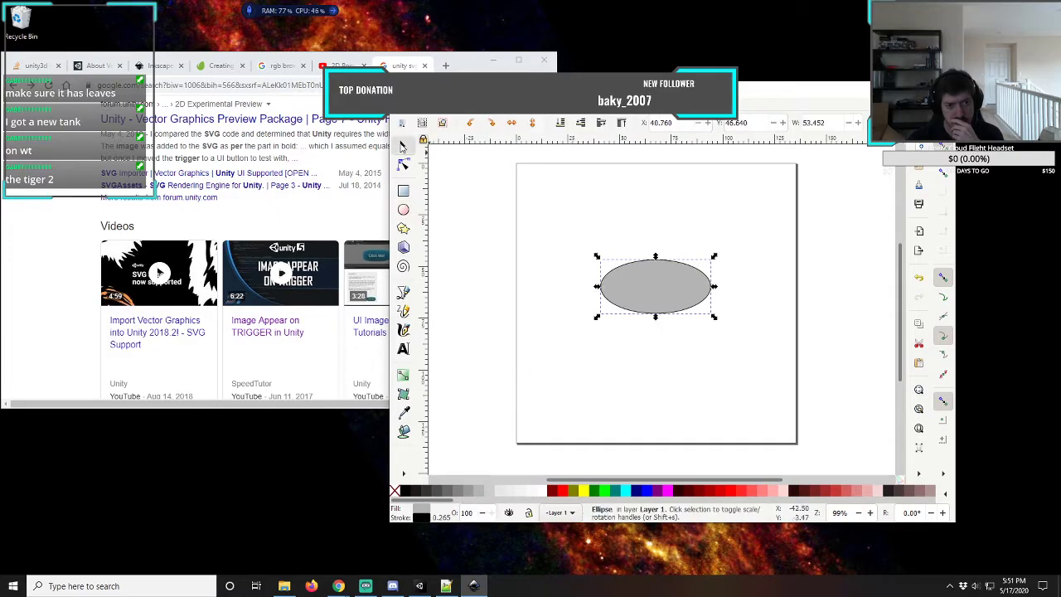
pyautogui.click(655, 299)
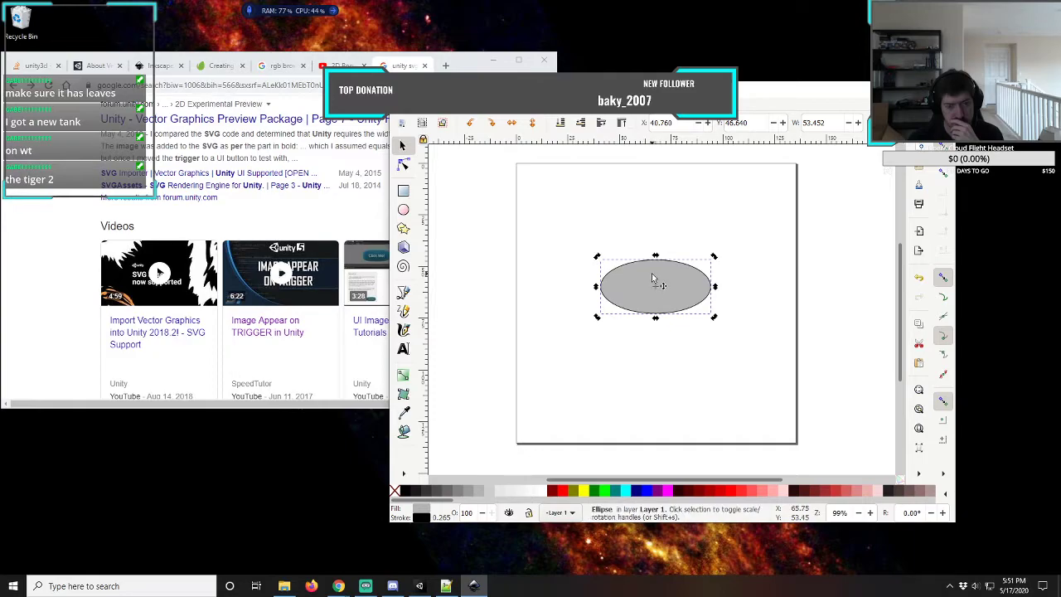
pyautogui.moveTo(658, 289); pyautogui.dragTo(654, 346)
# - Place the small ellipse in front of the gray ellipse, inside its outline, and fill it white
pyautogui.click(652, 288)
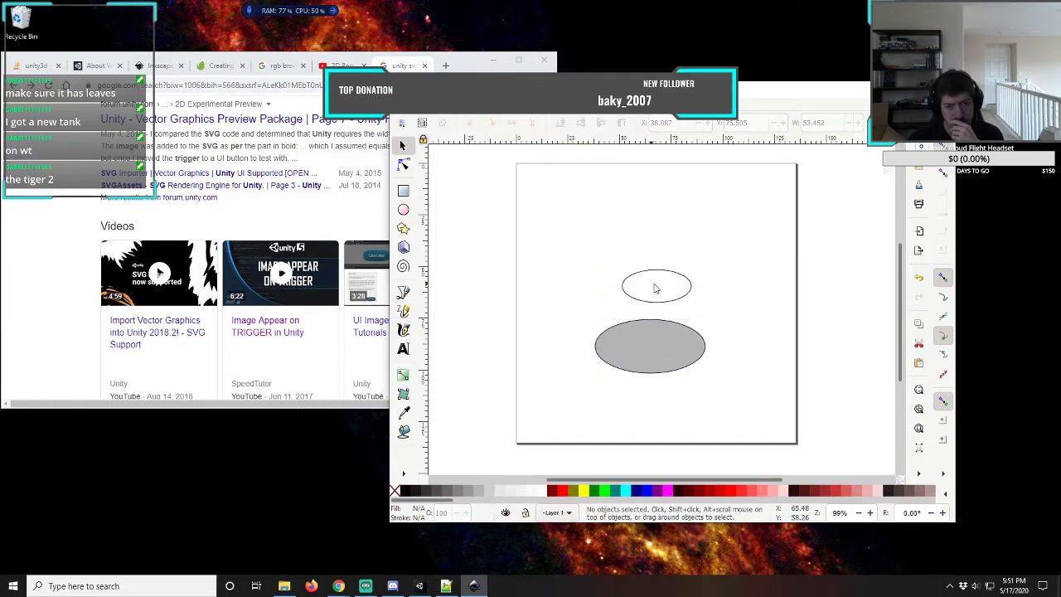
pyautogui.click(668, 275)
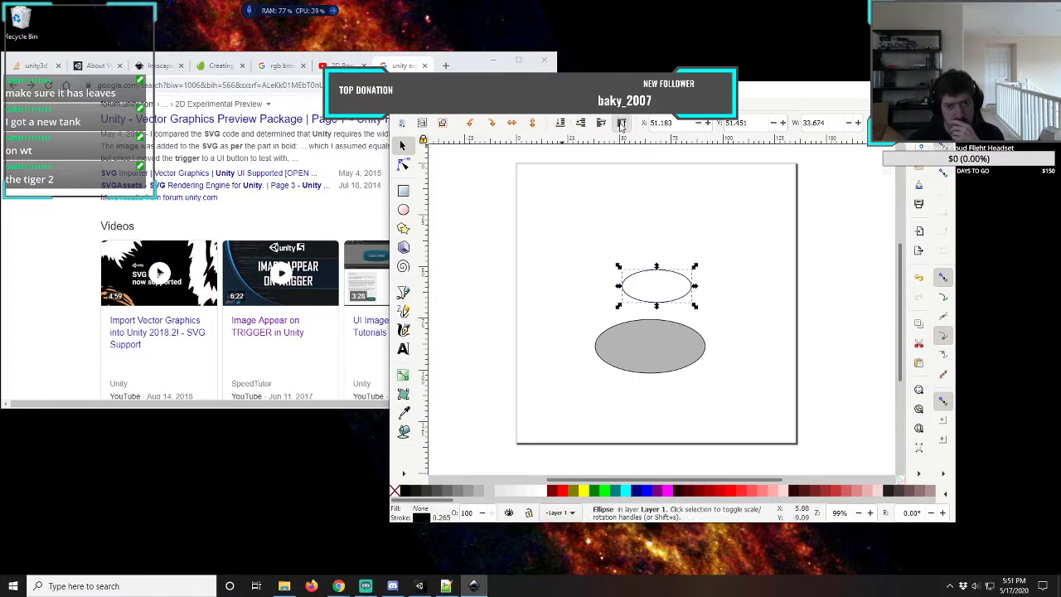
pyautogui.moveTo(661, 273); pyautogui.dragTo(631, 342)
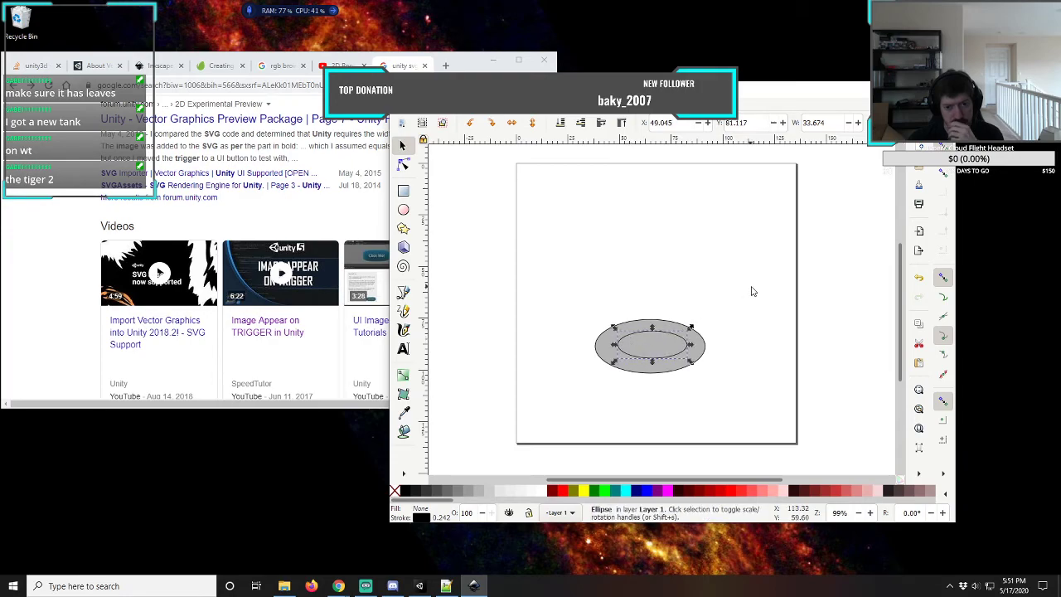
pyautogui.click(542, 492)
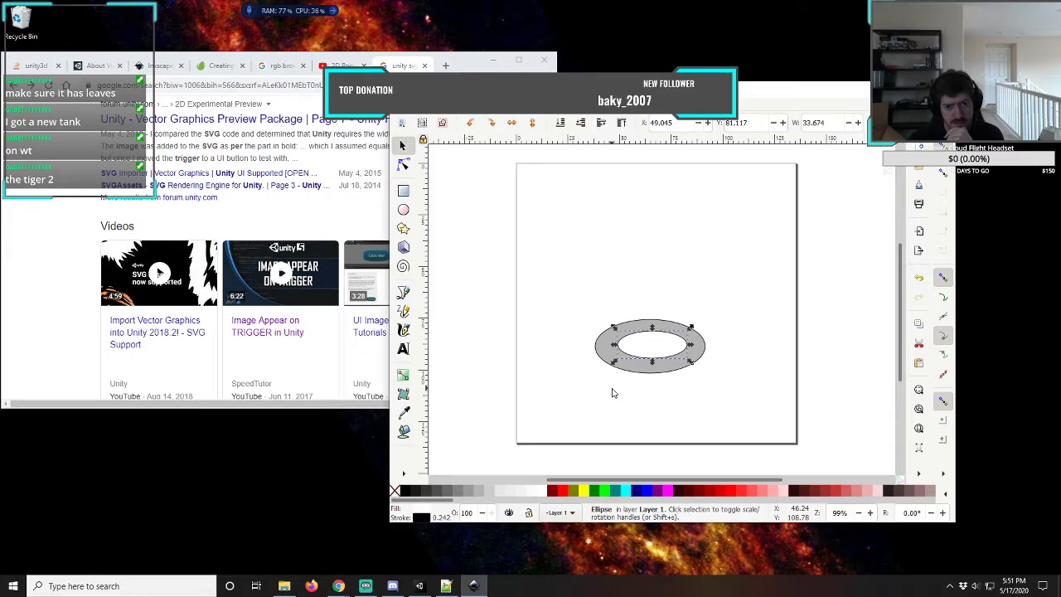
# - Center both ellipses horizontally and vertically relative to the page using Align and Distribute
pyautogui.click(547, 283)
pyautogui.moveTo(547, 281); pyautogui.dragTo(753, 422)
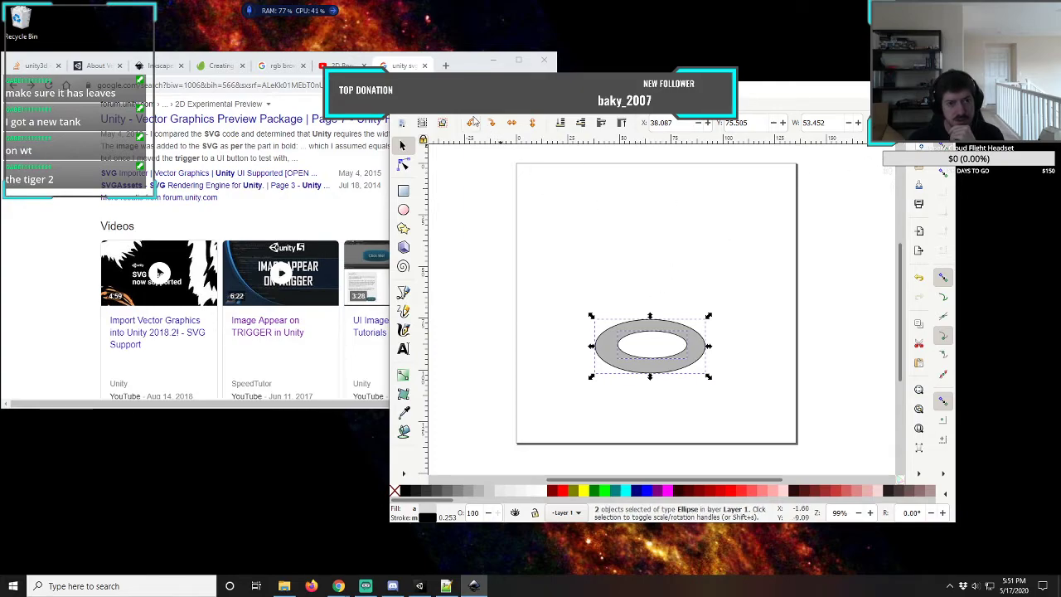
pyautogui.click(945, 123)
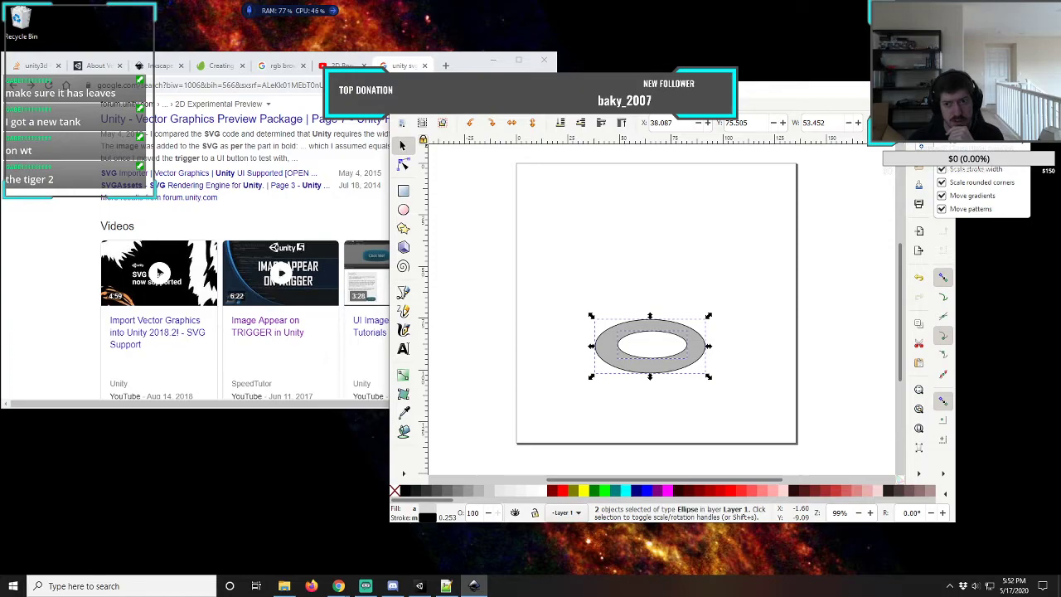
pyautogui.press('Escape')
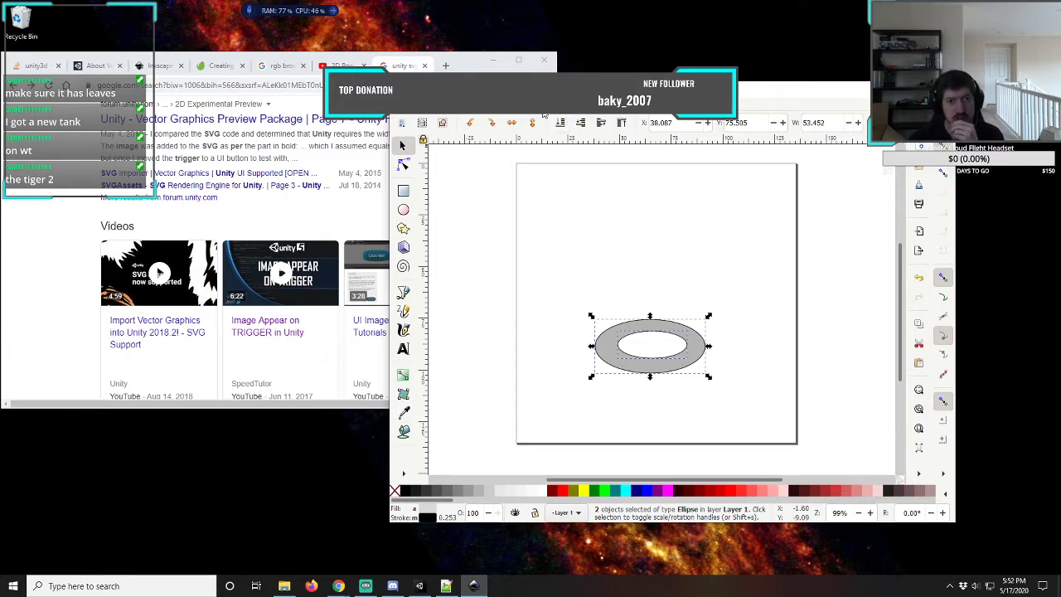
pyautogui.hotkey('alt', 'o')
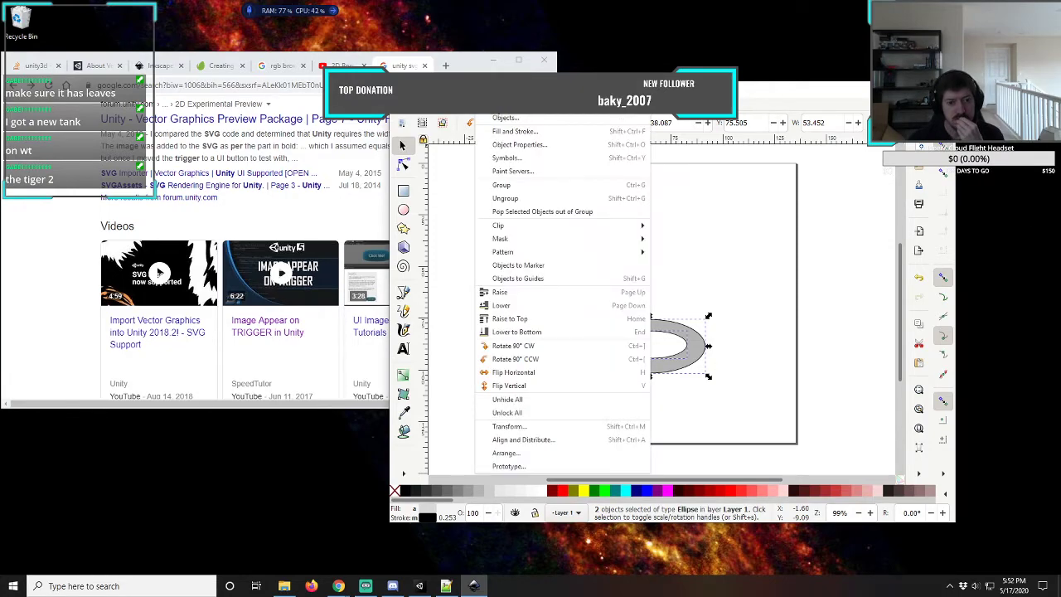
pyautogui.press('Up')
pyautogui.press('Up')
pyautogui.press('Up')
pyautogui.press('Return')
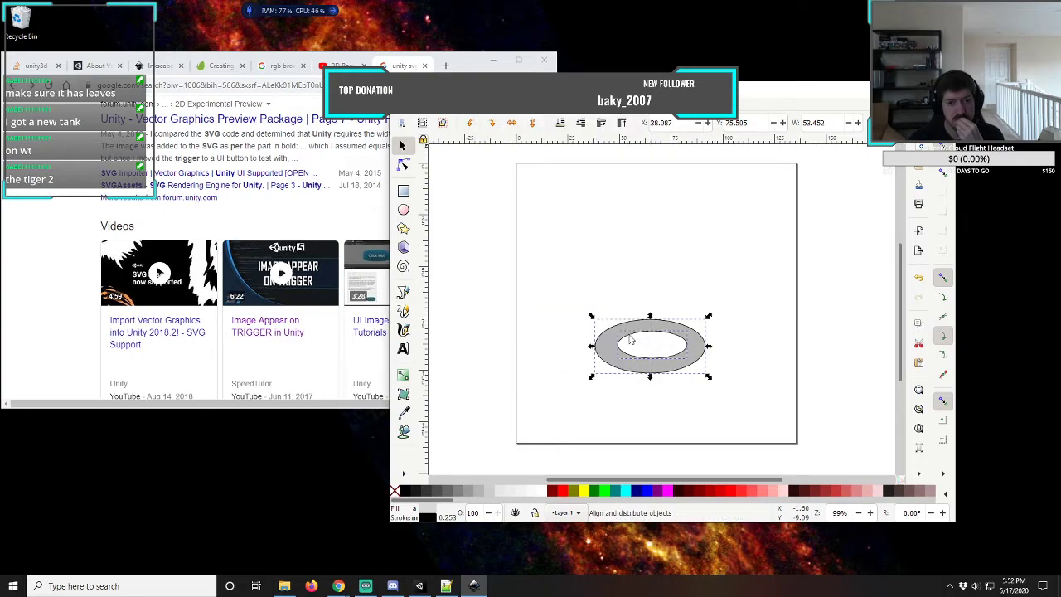
pyautogui.click(866, 177)
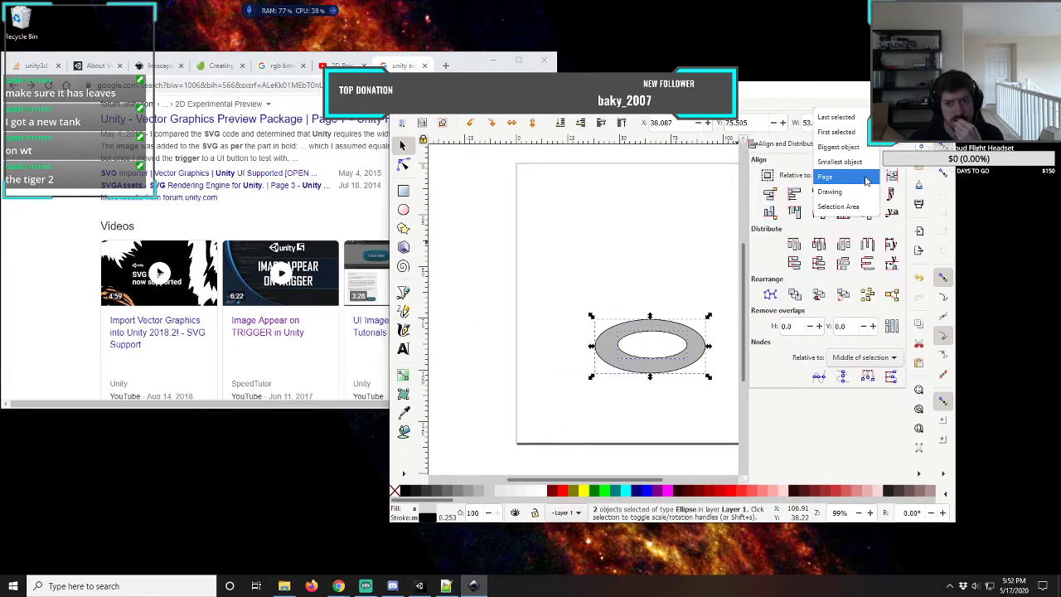
pyautogui.click(866, 177)
pyautogui.click(819, 195)
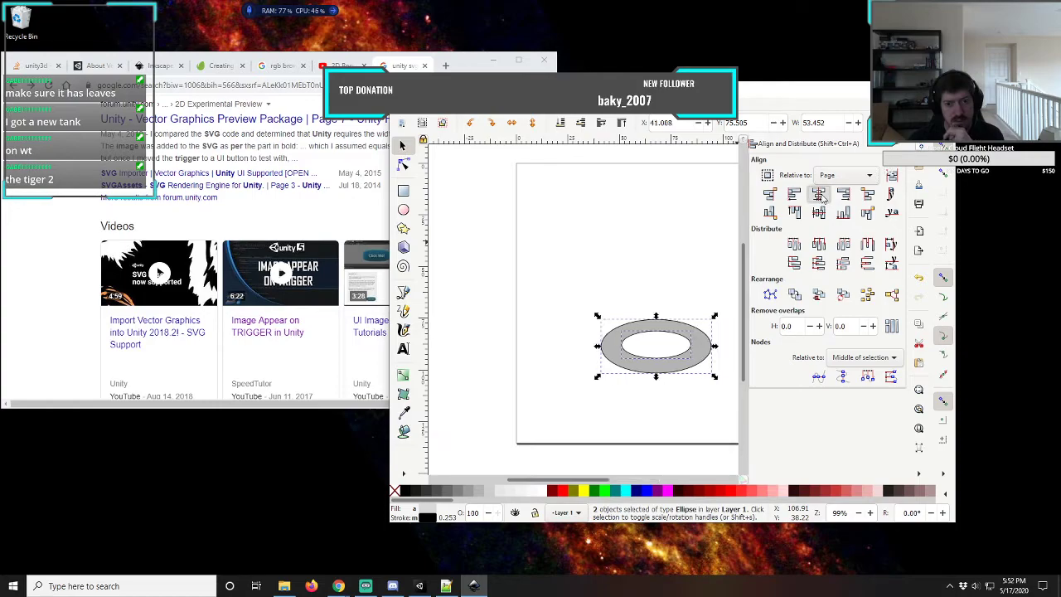
pyautogui.click(819, 213)
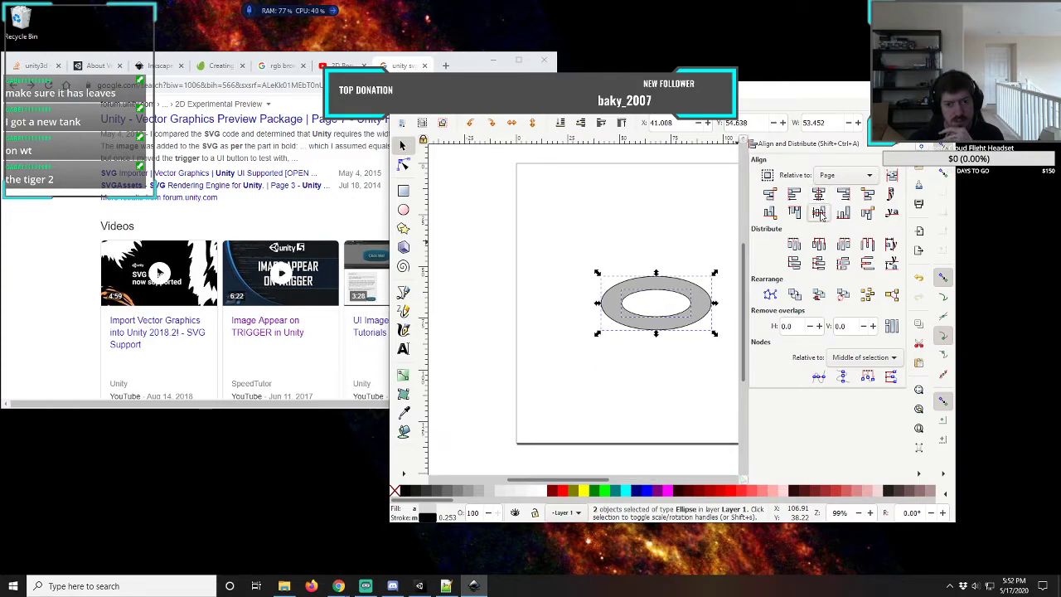
pyautogui.click(600, 348)
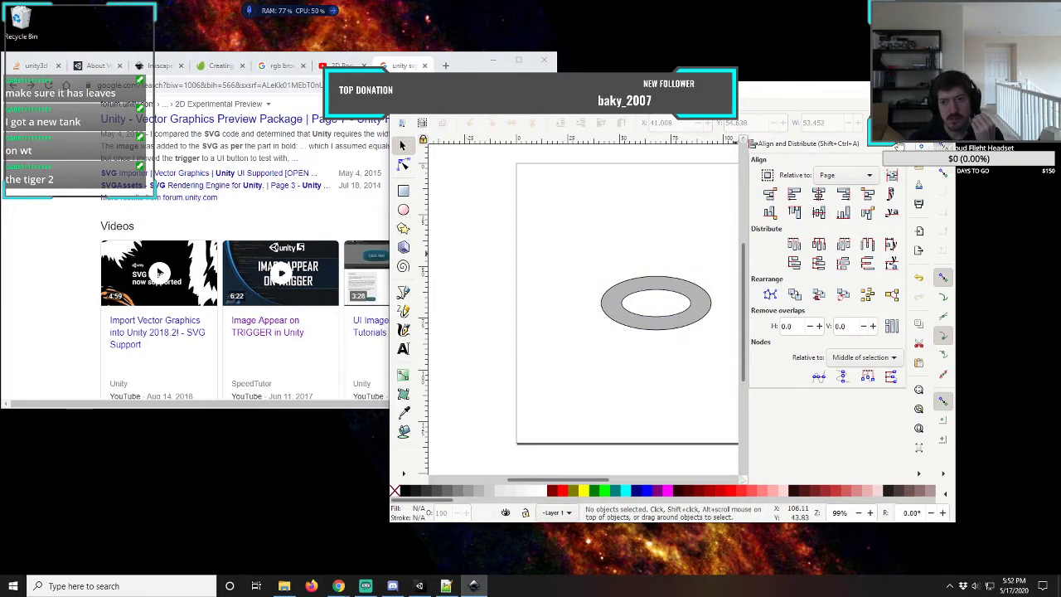
pyautogui.click(894, 145)
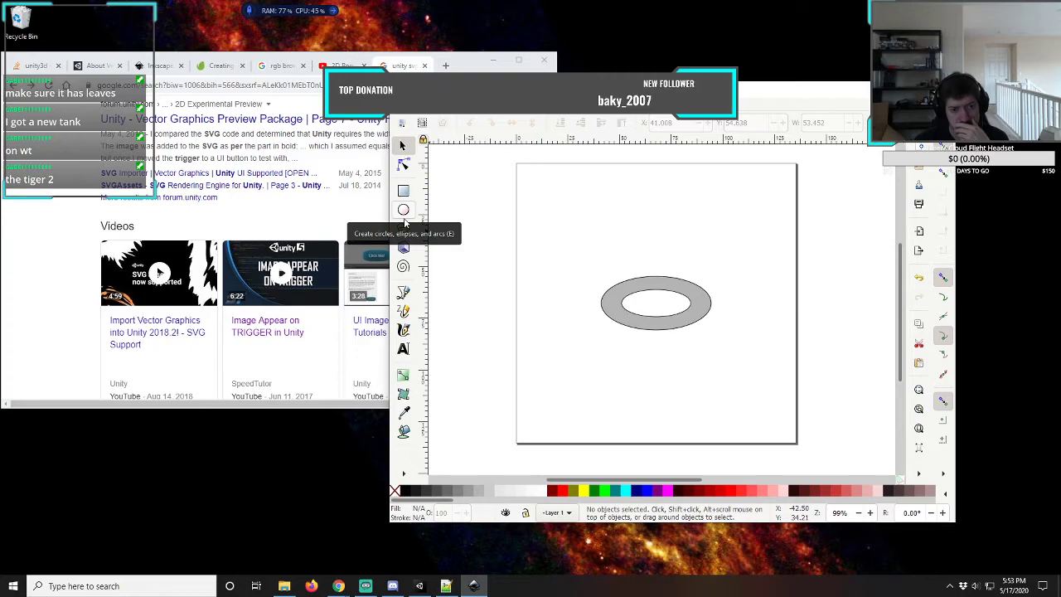
# - Draw a rectangle about 53 mm wide and 31 mm high down from the ring's middle, fill it gray, and lower it behind the ellipses
pyautogui.click(403, 189)
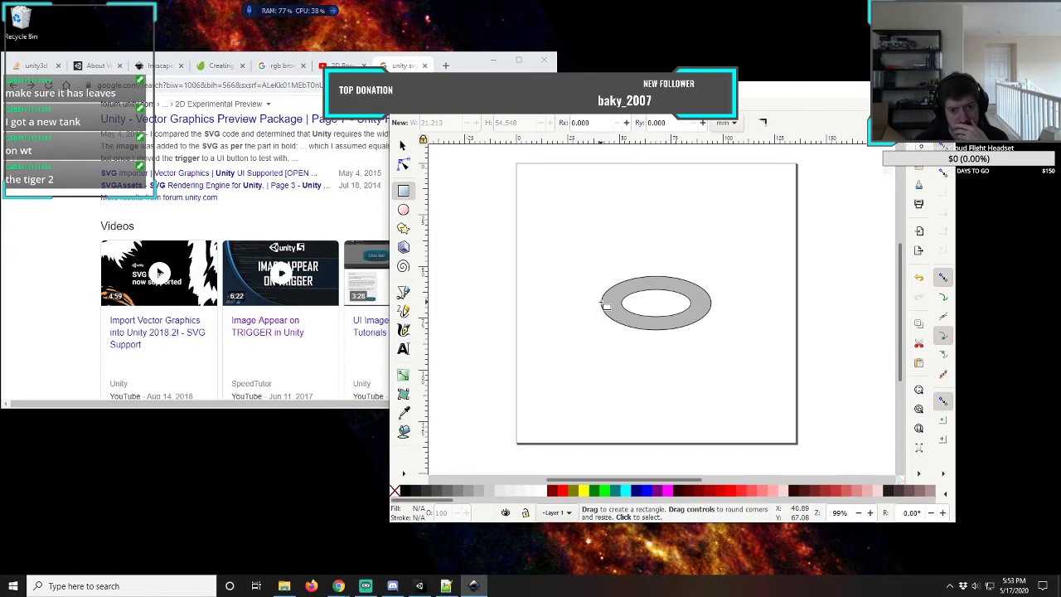
pyautogui.moveTo(601, 304); pyautogui.dragTo(712, 366)
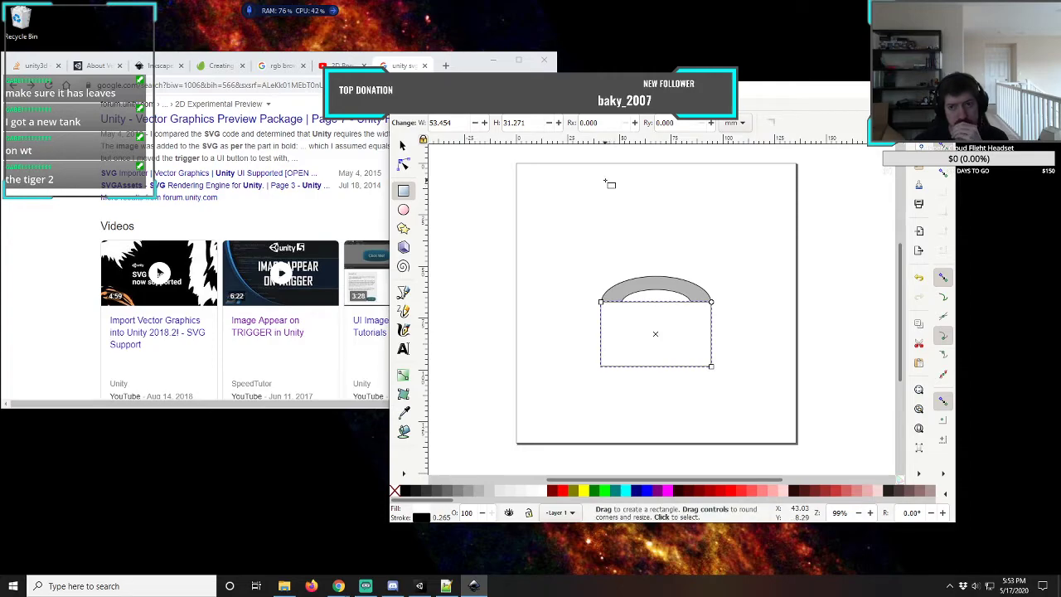
pyautogui.click(483, 493)
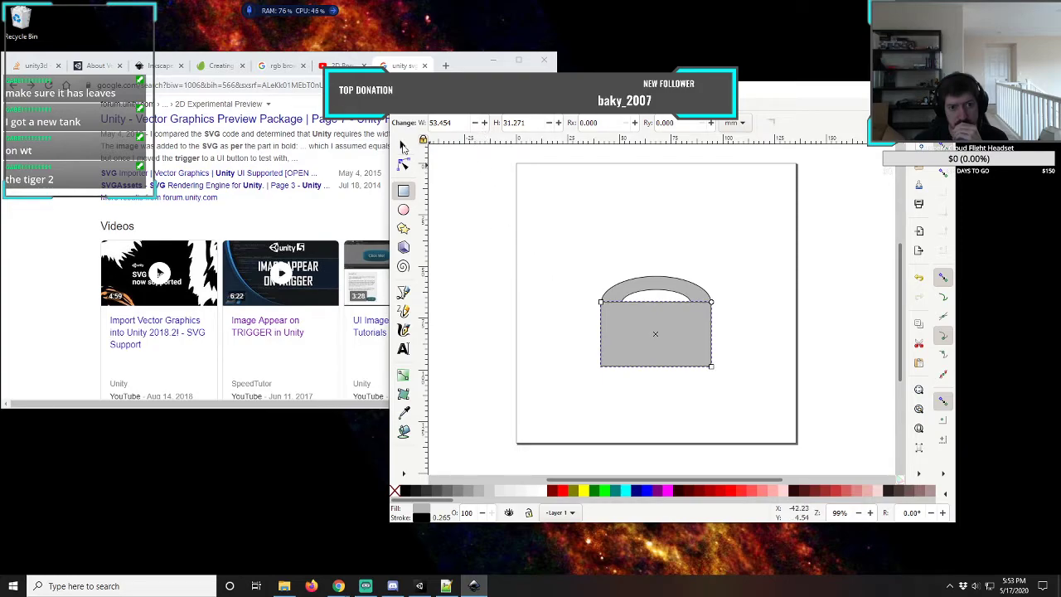
pyautogui.click(402, 146)
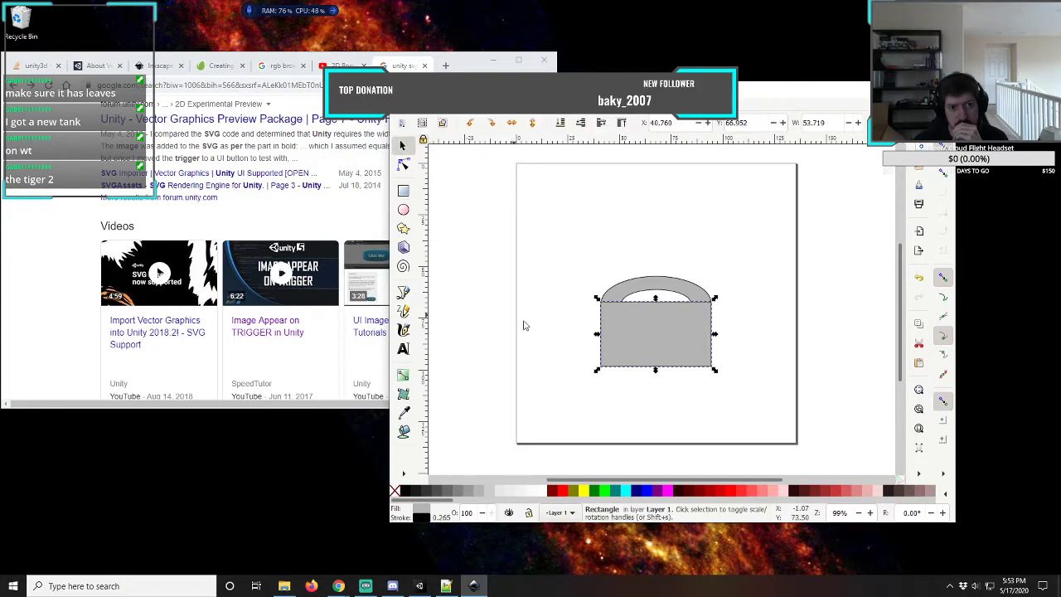
pyautogui.click(561, 124)
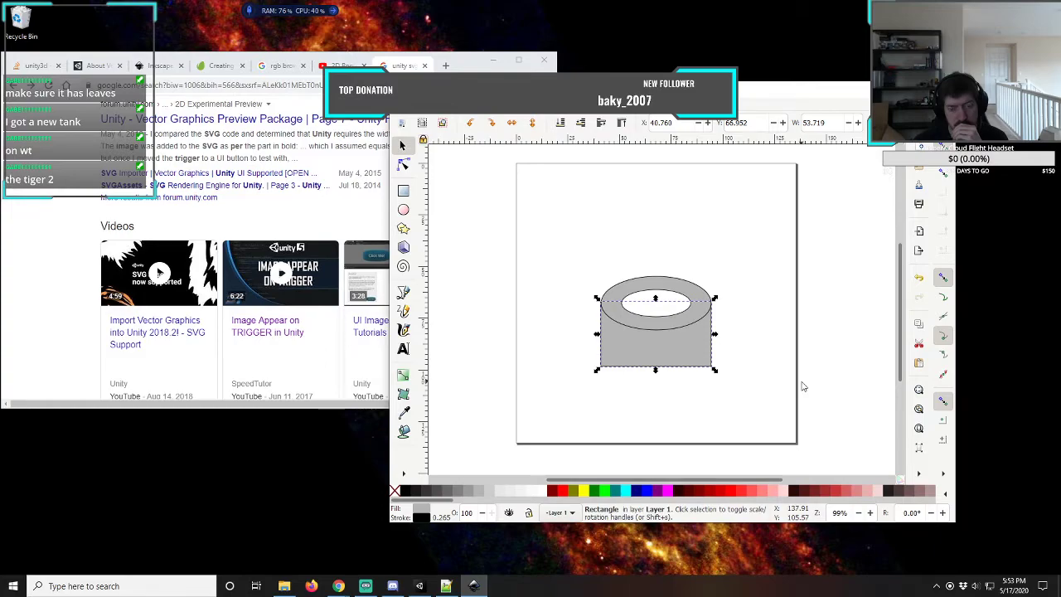
pyautogui.click(736, 250)
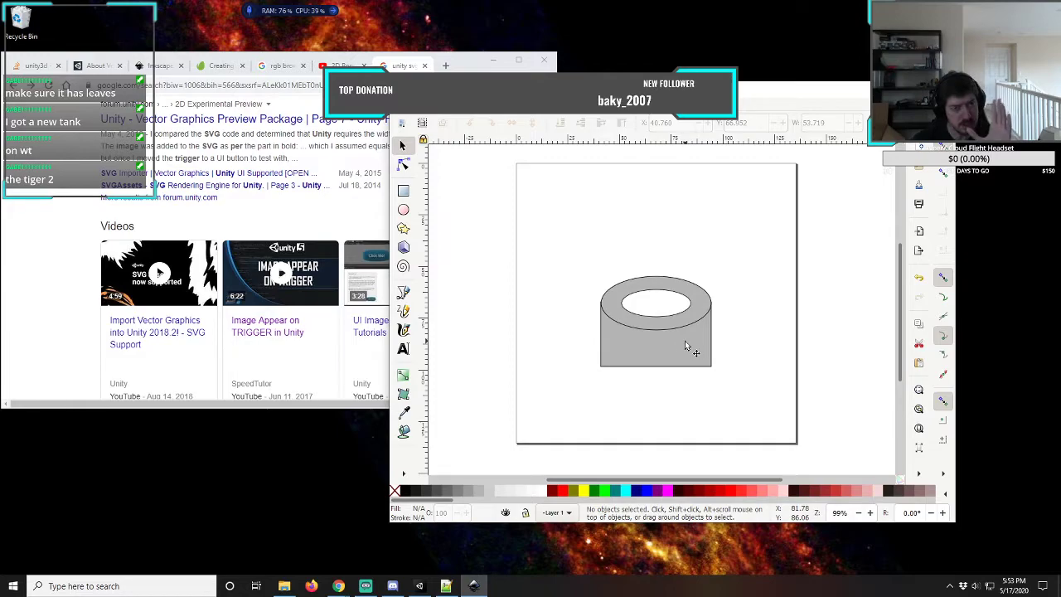
# - Draw a gray ellipse about 54 mm wide and 11 mm high at the rectangle's base and move it up to straddle the bottom edge
pyautogui.click(403, 209)
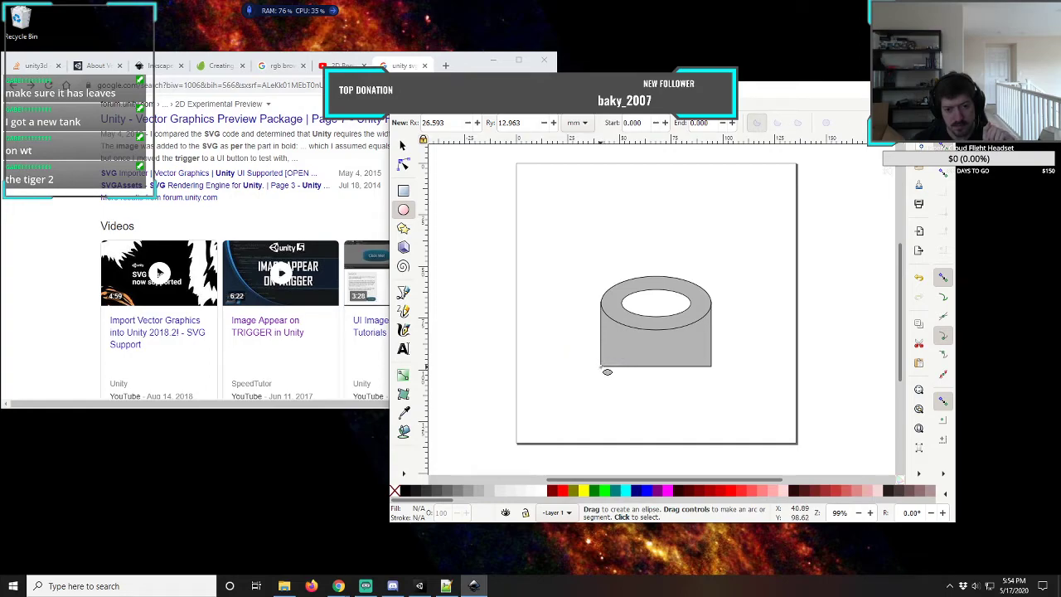
pyautogui.moveTo(601, 365); pyautogui.dragTo(712, 390)
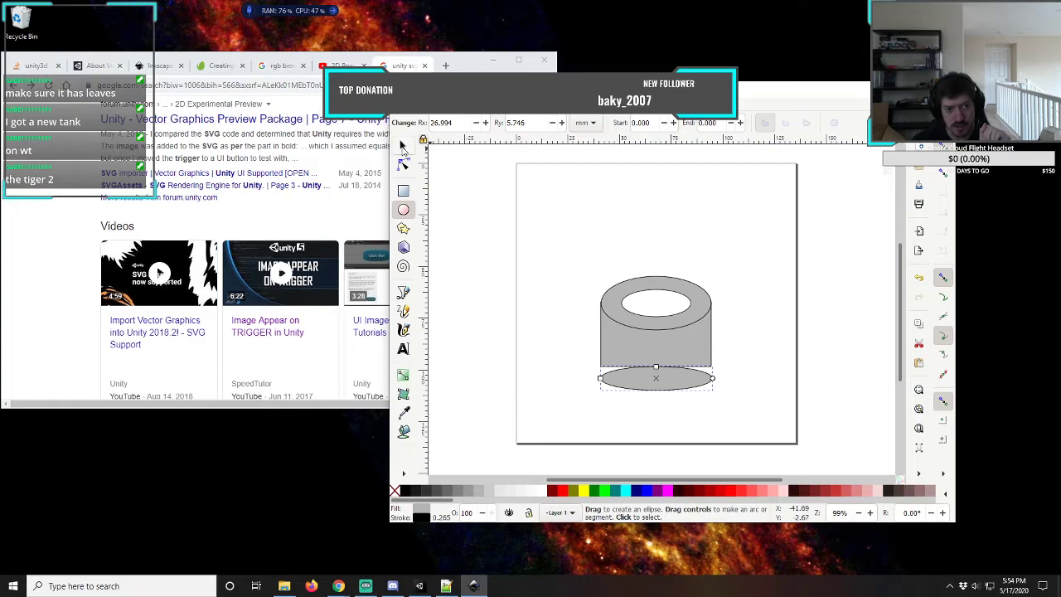
pyautogui.click(403, 147)
pyautogui.moveTo(661, 382); pyautogui.dragTo(660, 370)
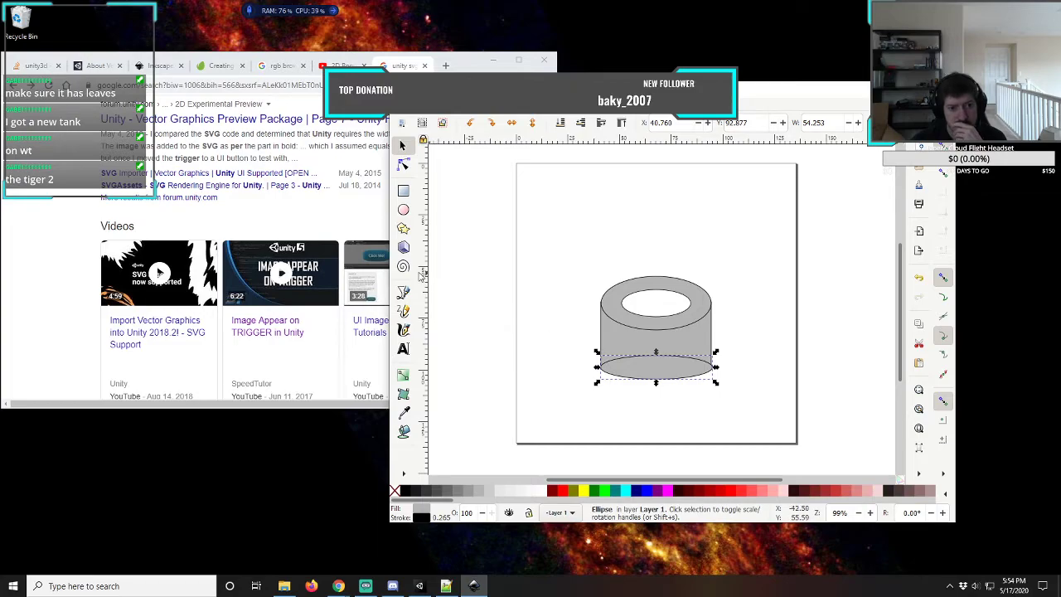
pyautogui.click(571, 327)
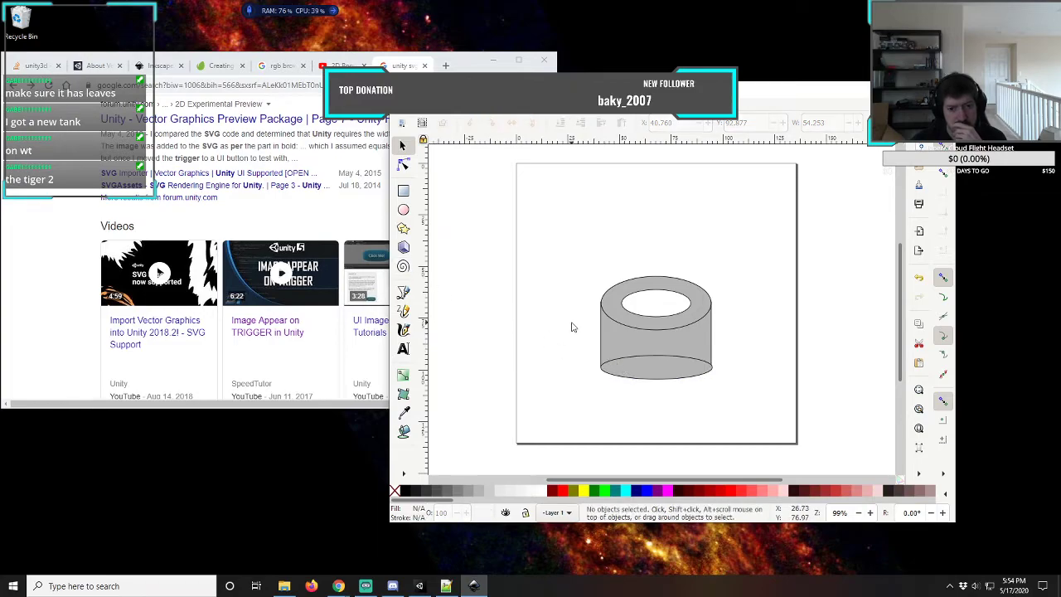
# - Lower the gray base ellipse behind the rectangle so only its bottom curve shows below the rectangle's edge
pyautogui.click(661, 358)
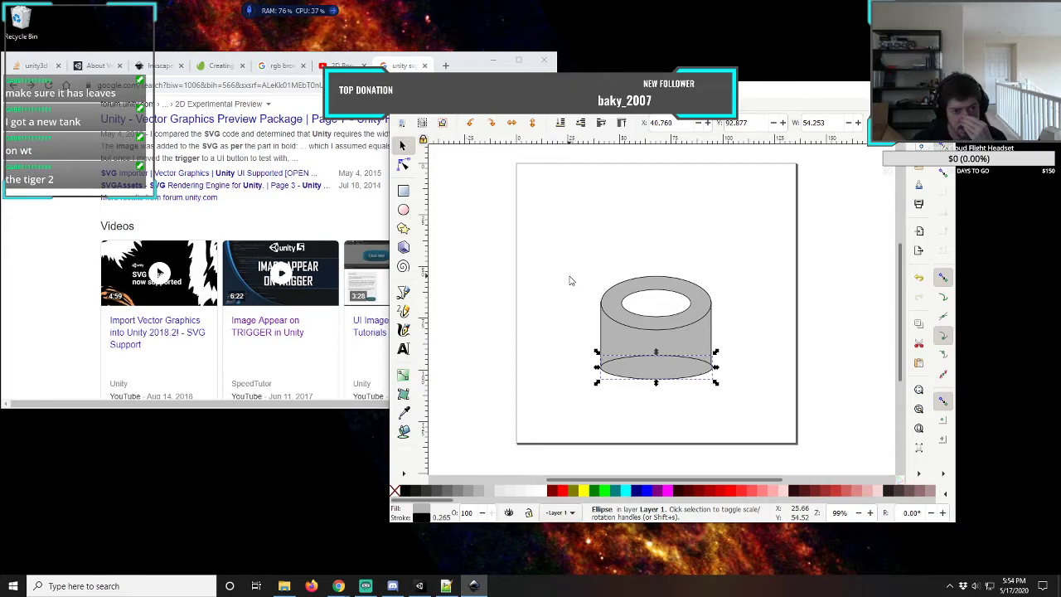
pyautogui.click(651, 346)
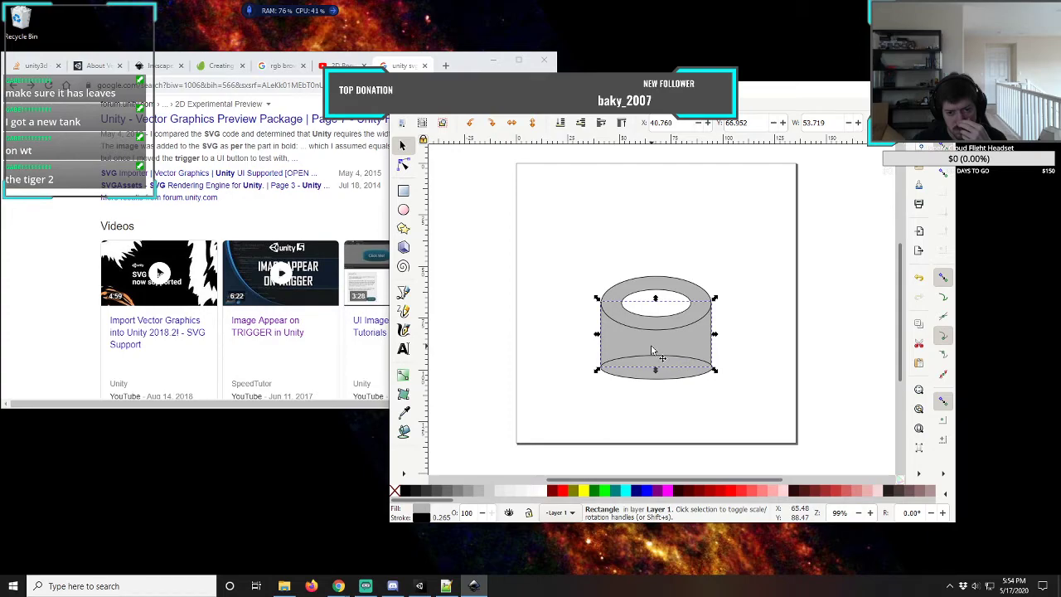
pyautogui.click(667, 376)
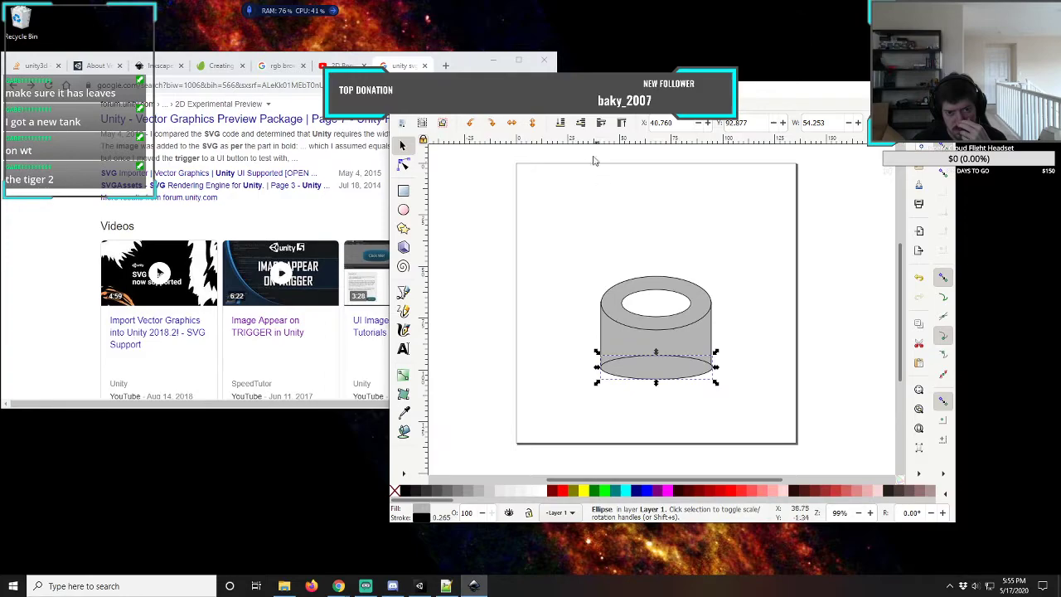
pyautogui.click(561, 122)
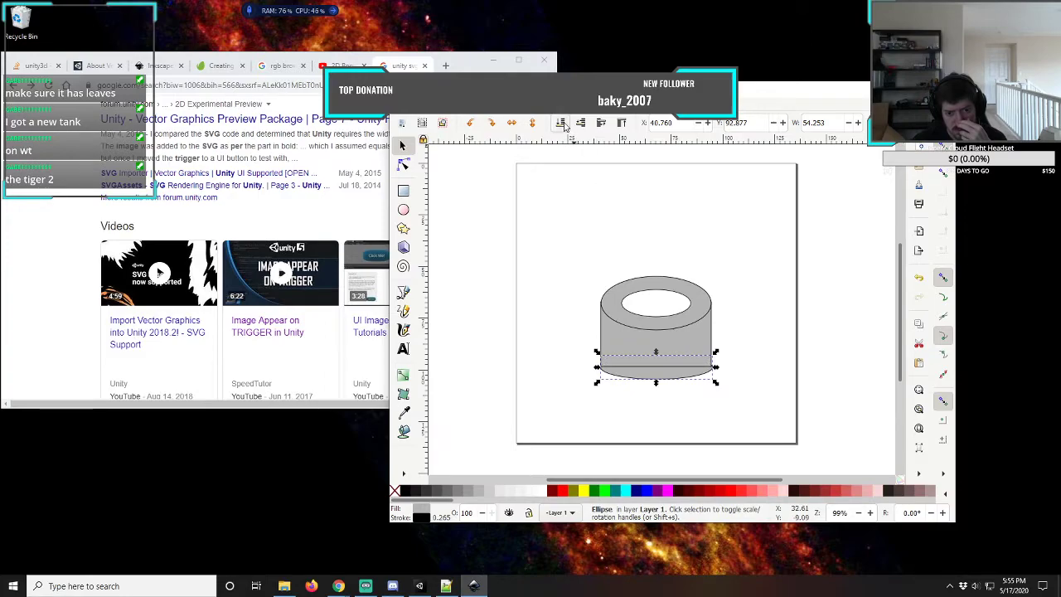
pyautogui.click(671, 339)
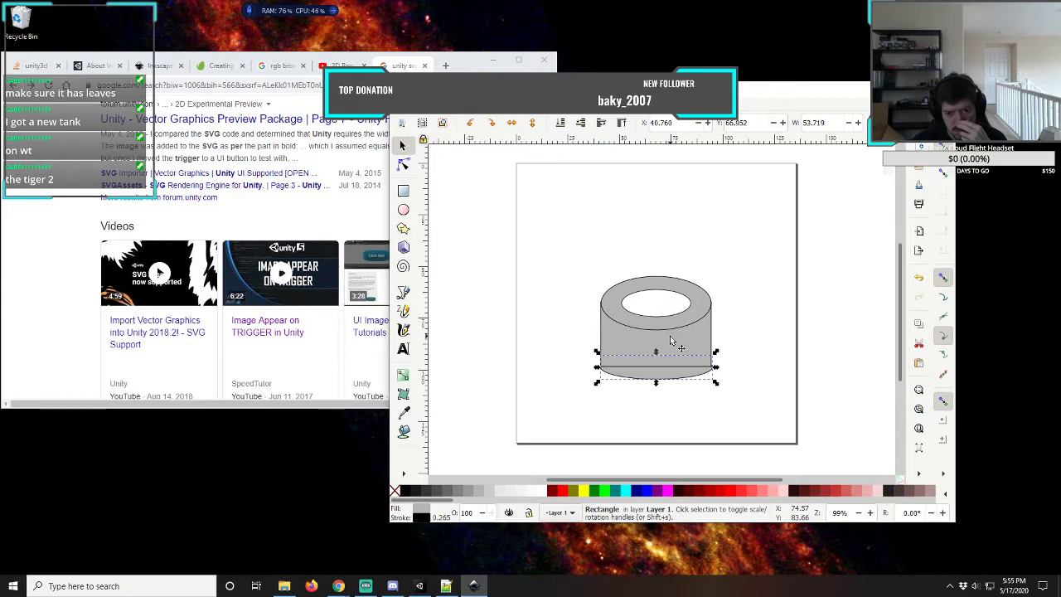
pyautogui.click(571, 319)
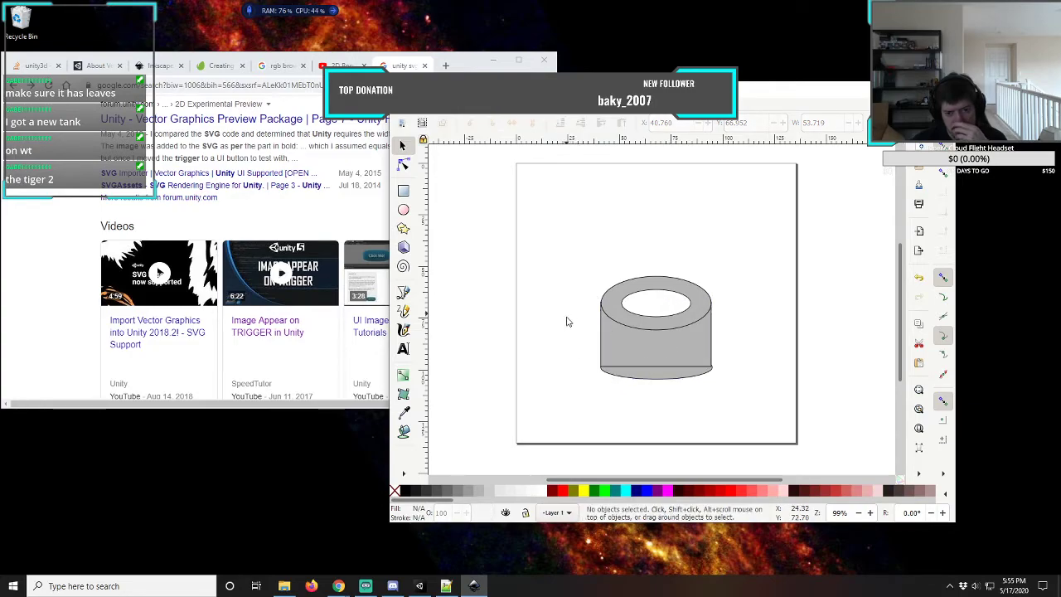
# - Adjust the right side of the base ellipse to make it about 53.7 mm wide, matching the rectangle's right edge
pyautogui.click(702, 375)
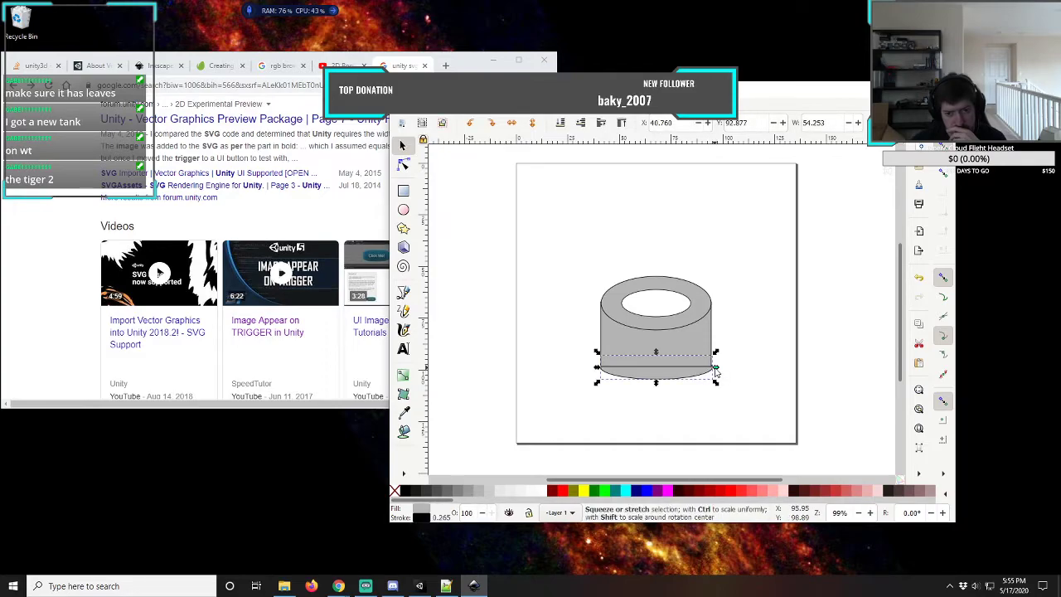
pyautogui.moveTo(715, 368); pyautogui.dragTo(713, 367)
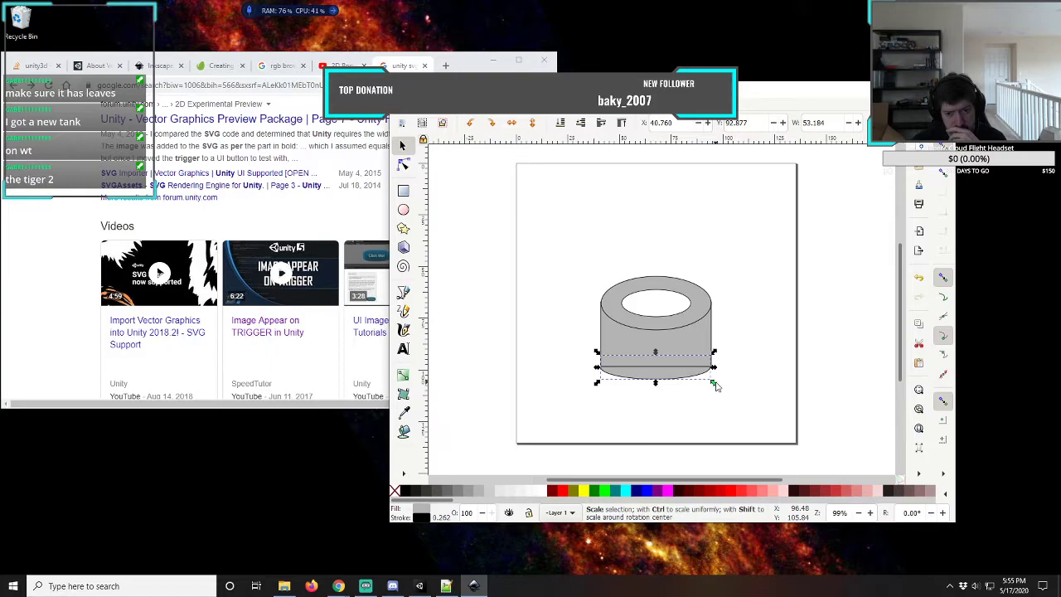
pyautogui.press('+')
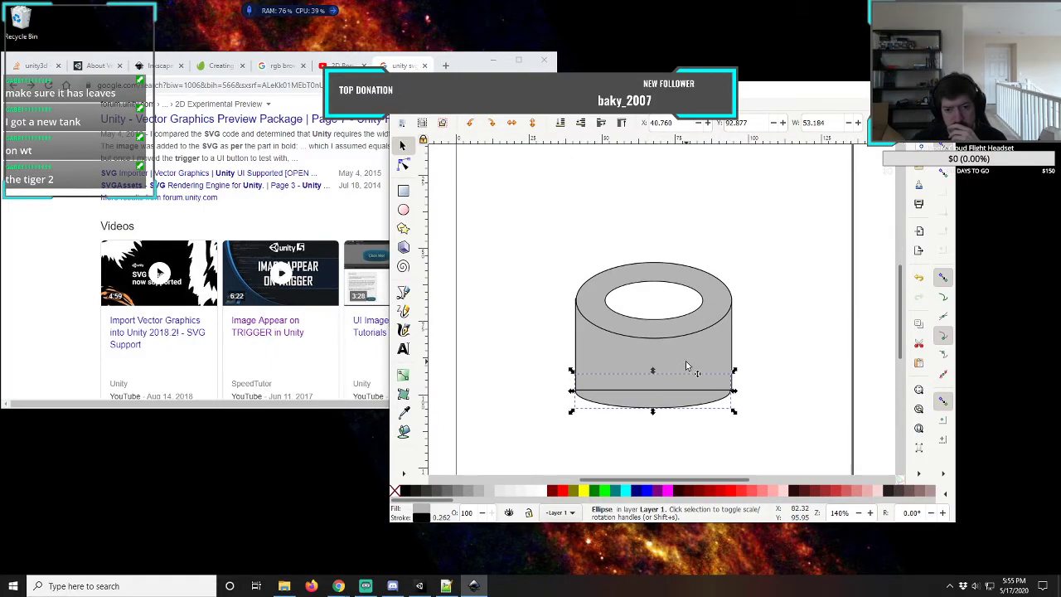
pyautogui.press('+')
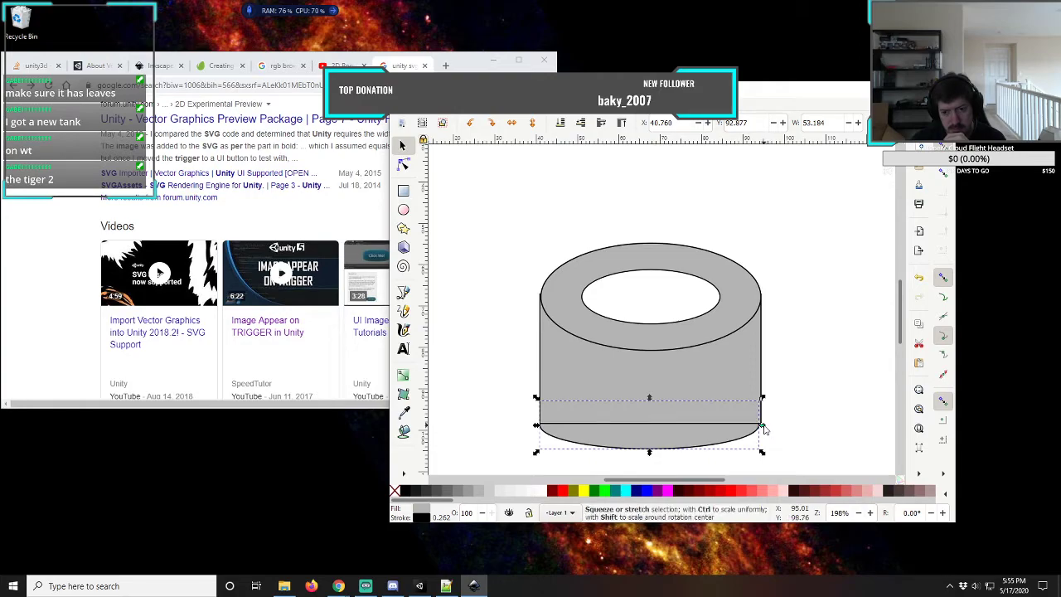
pyautogui.moveTo(764, 428); pyautogui.dragTo(767, 428)
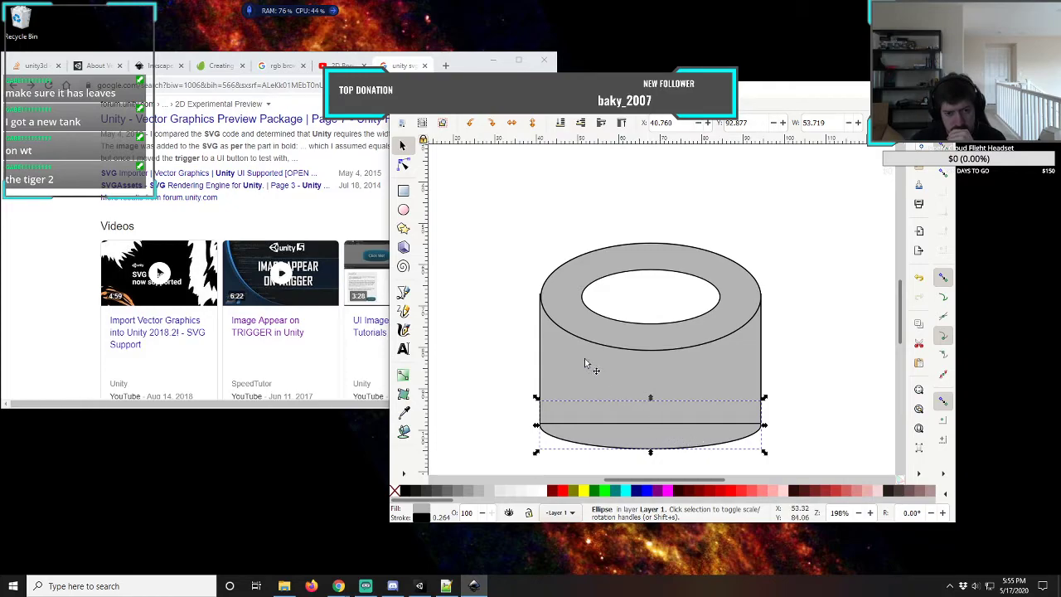
# - Trim the left sides of the rectangle to about 53.5 mm width and the base ellipse to 53.6 mm, moving the ellipse up about 0.4 mm
pyautogui.click(547, 336)
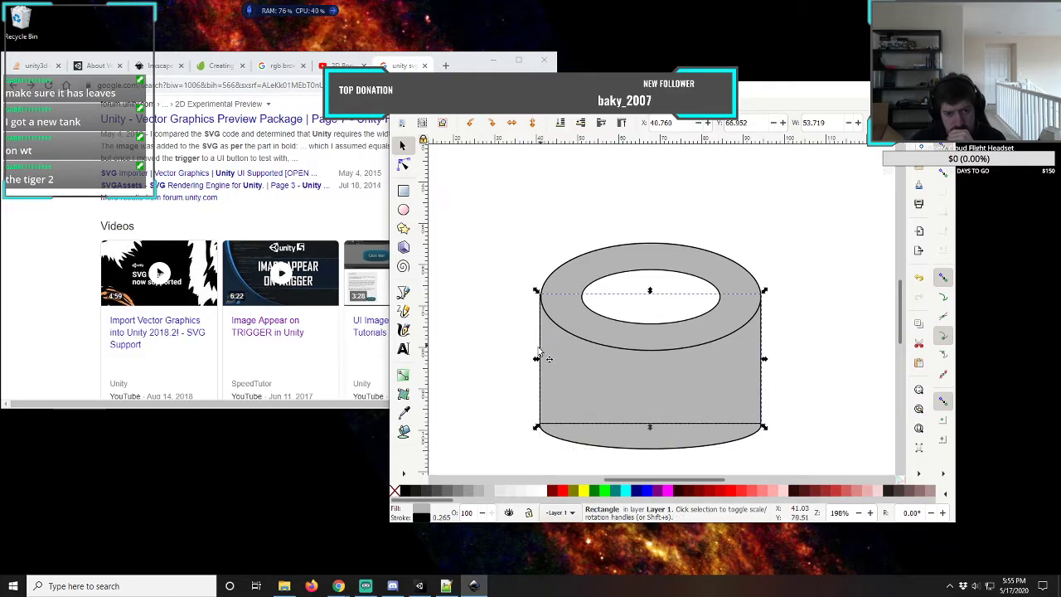
pyautogui.moveTo(535, 361); pyautogui.dragTo(537, 361)
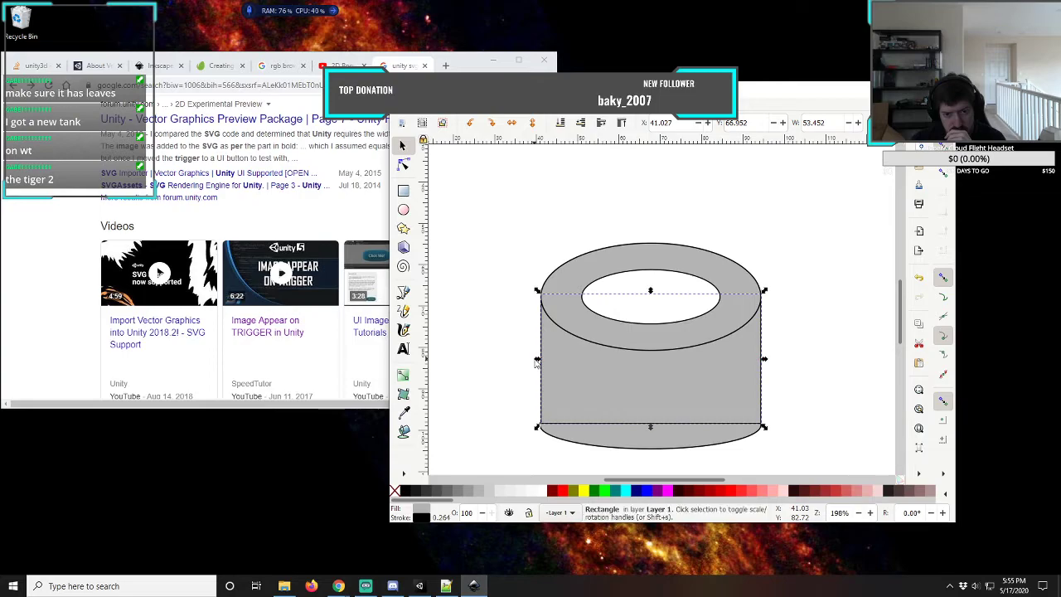
pyautogui.click(553, 430)
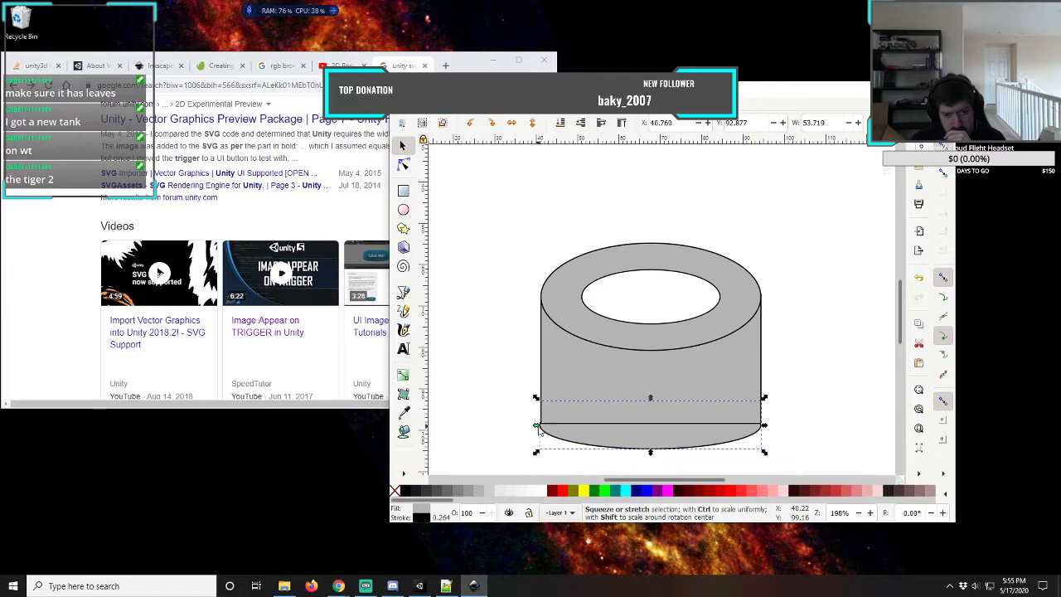
pyautogui.moveTo(537, 427); pyautogui.dragTo(539, 429)
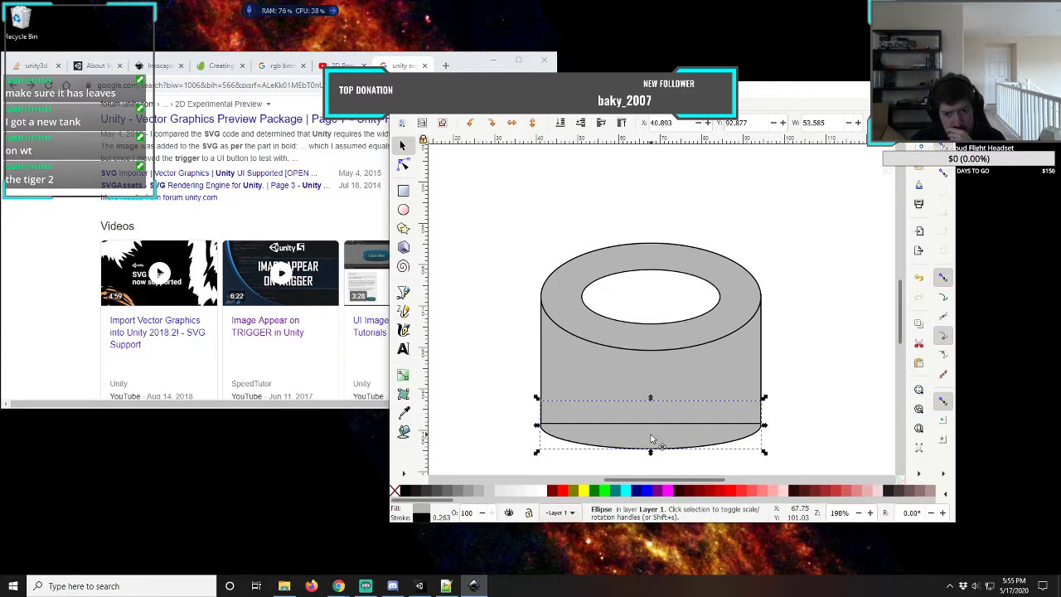
pyautogui.moveTo(650, 432); pyautogui.dragTo(650, 431)
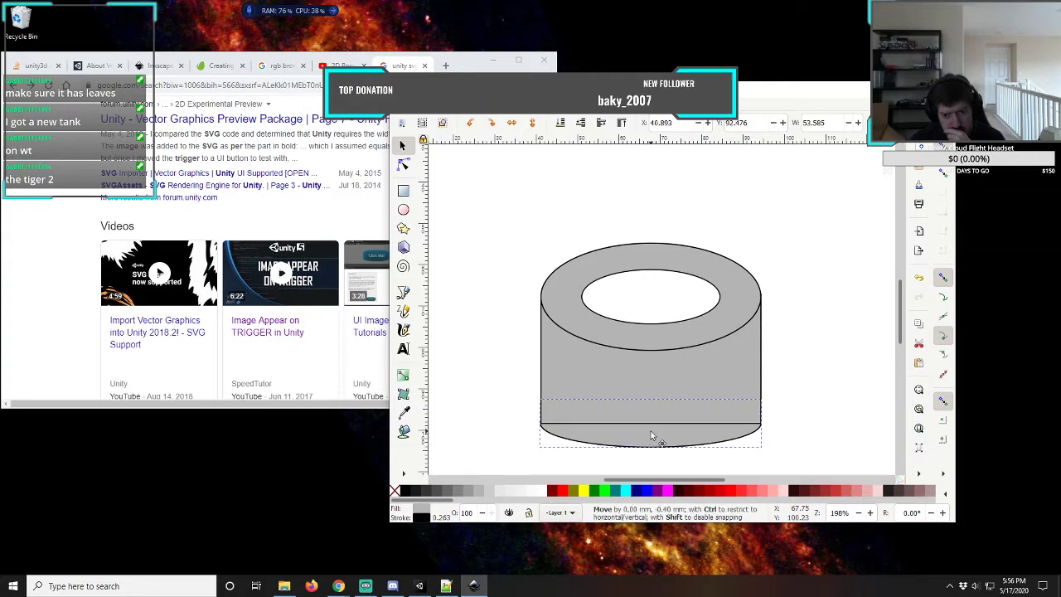
pyautogui.moveTo(651, 435); pyautogui.dragTo(651, 436)
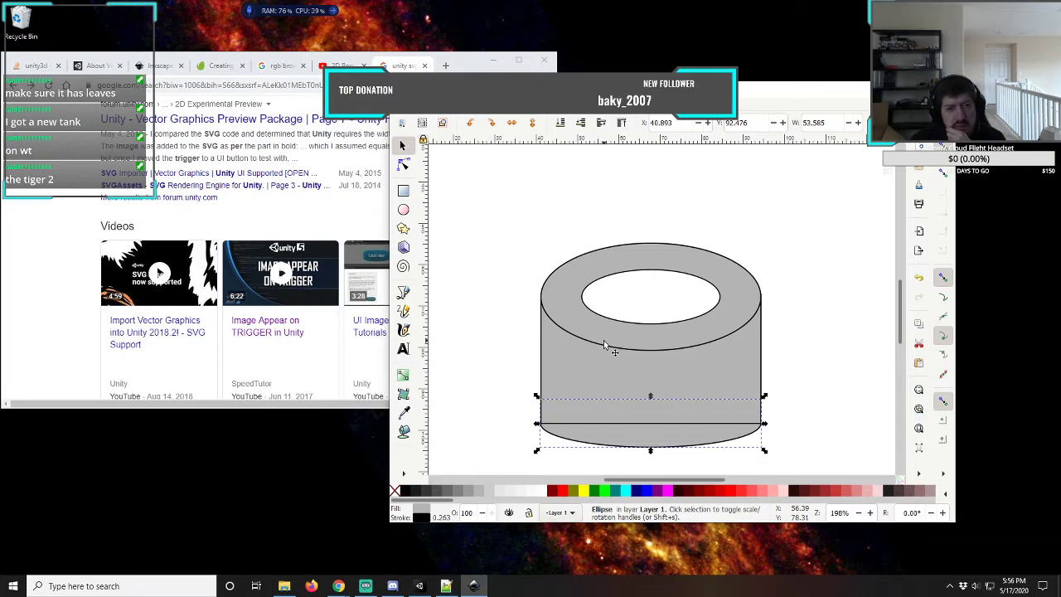
# - Try a round cap on the gray rectangle's stroke in Fill and Stroke
pyautogui.click(620, 370)
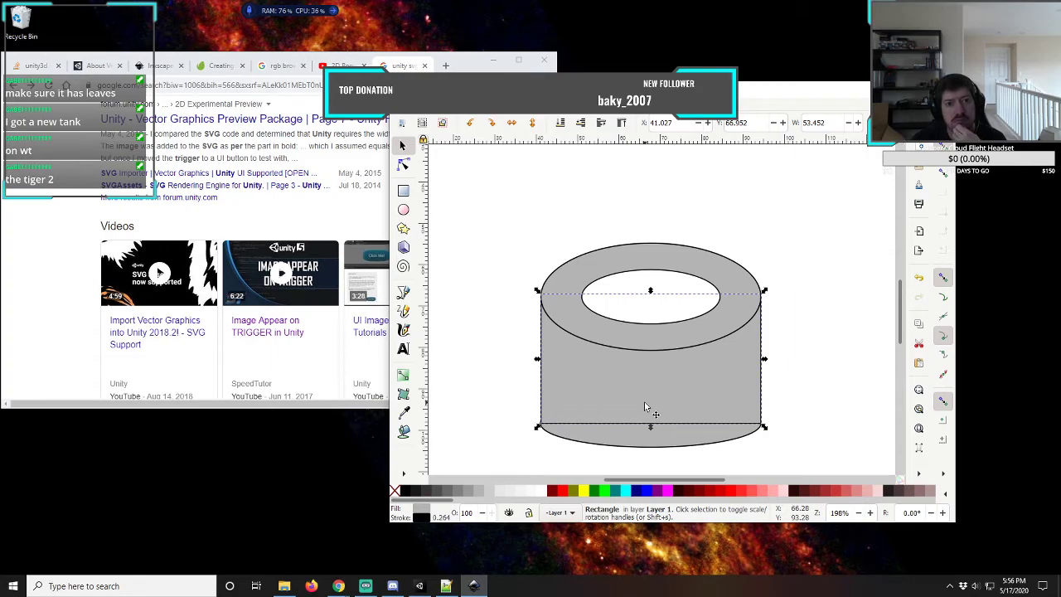
pyautogui.rightClick(643, 388)
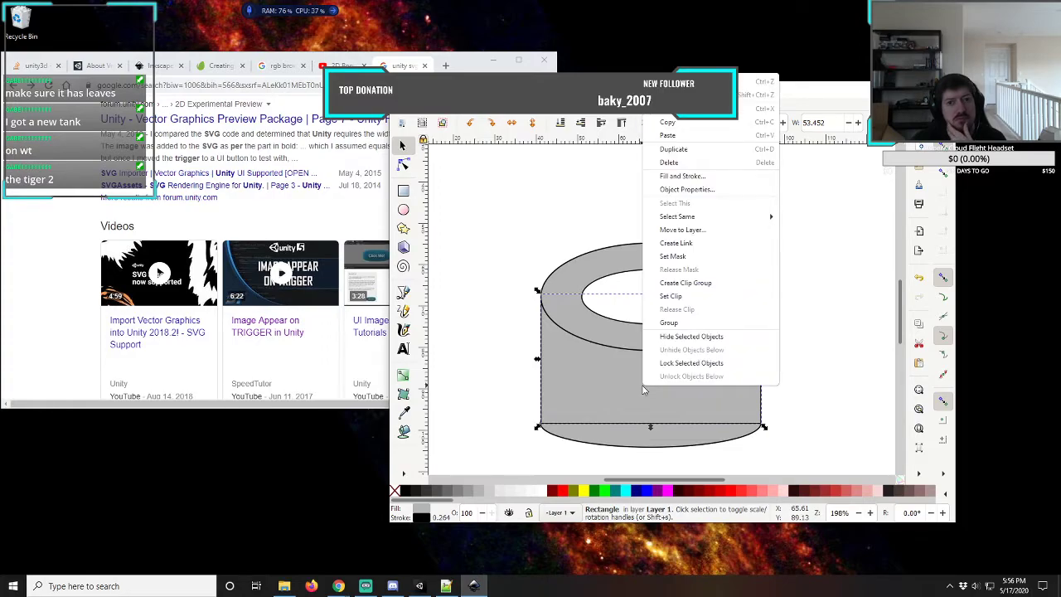
pyautogui.click(693, 177)
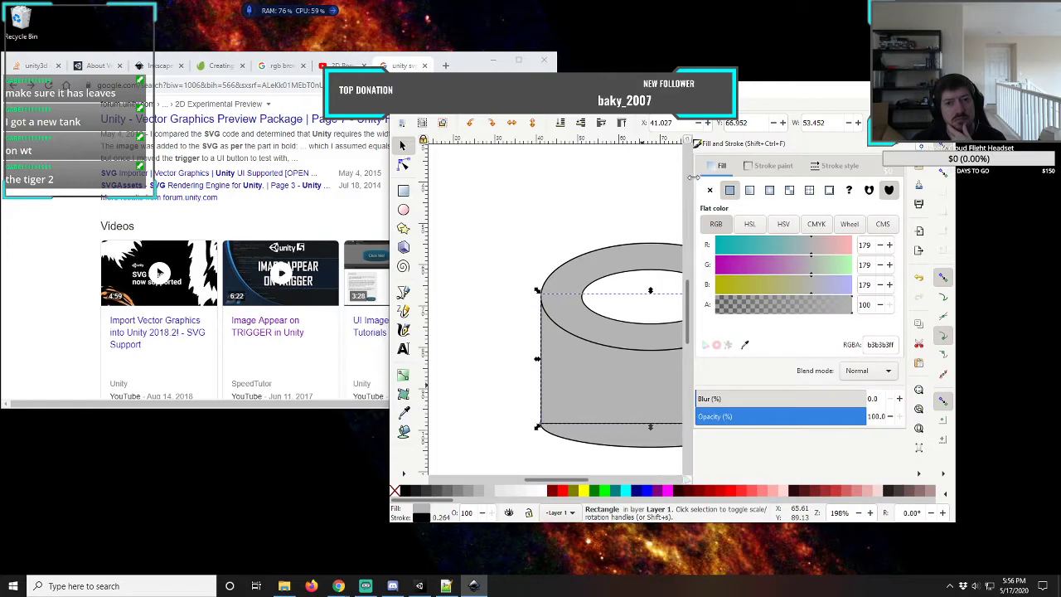
pyautogui.click(782, 167)
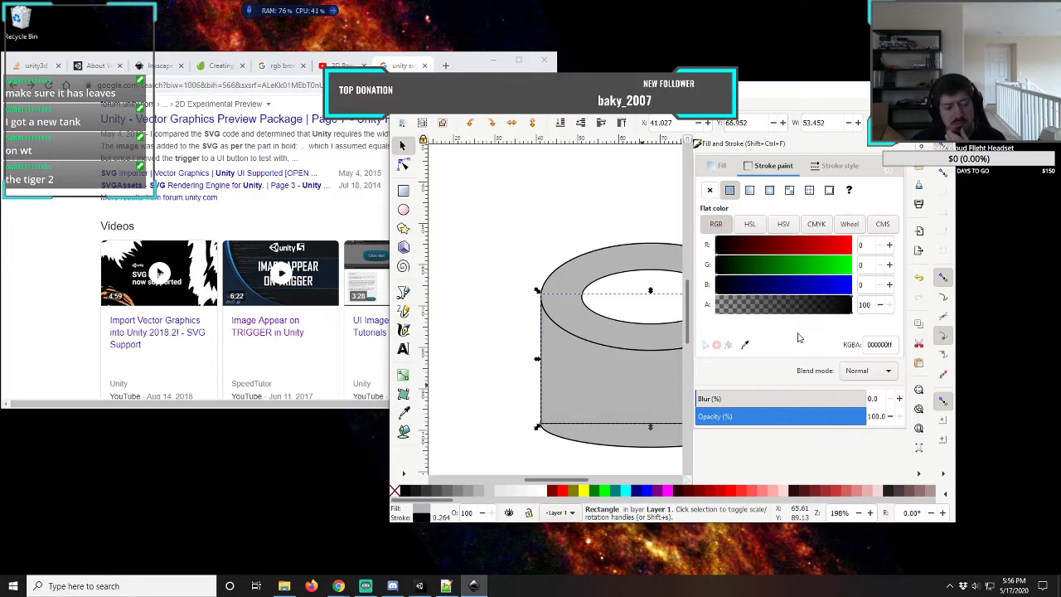
pyautogui.click(846, 172)
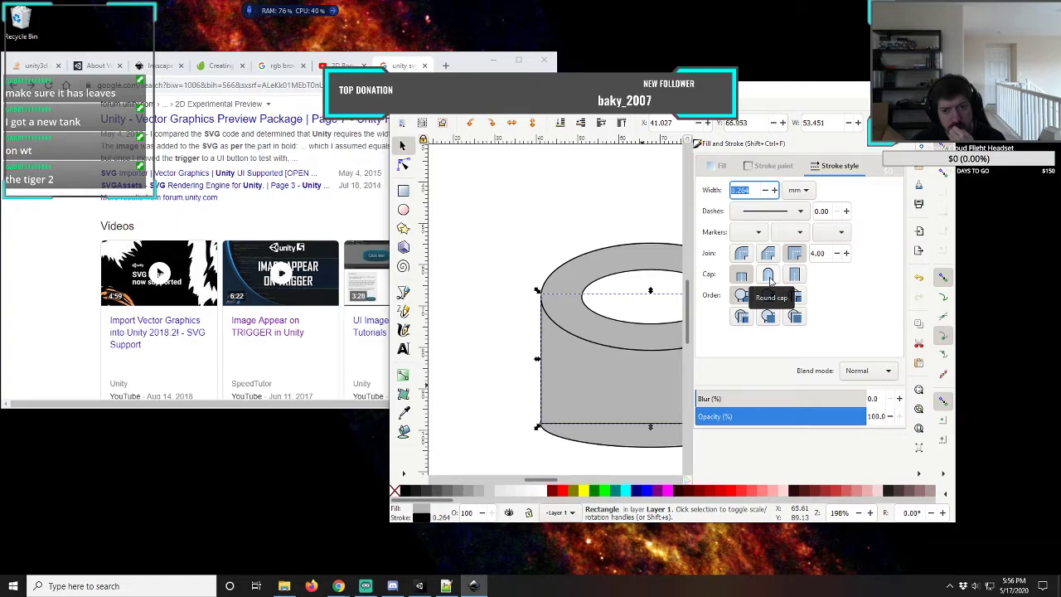
pyautogui.click(770, 281)
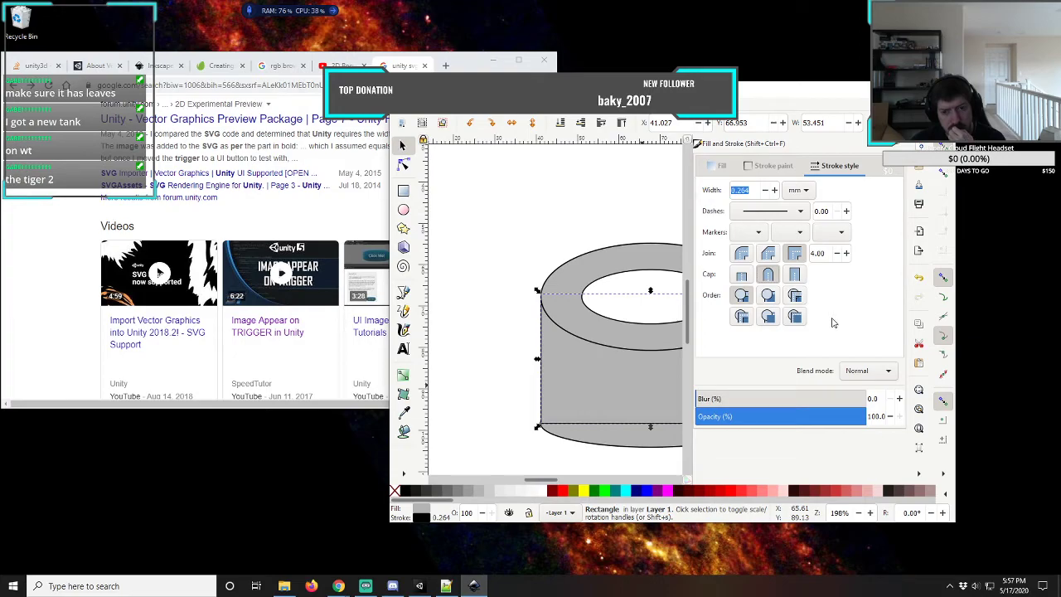
pyautogui.click(533, 227)
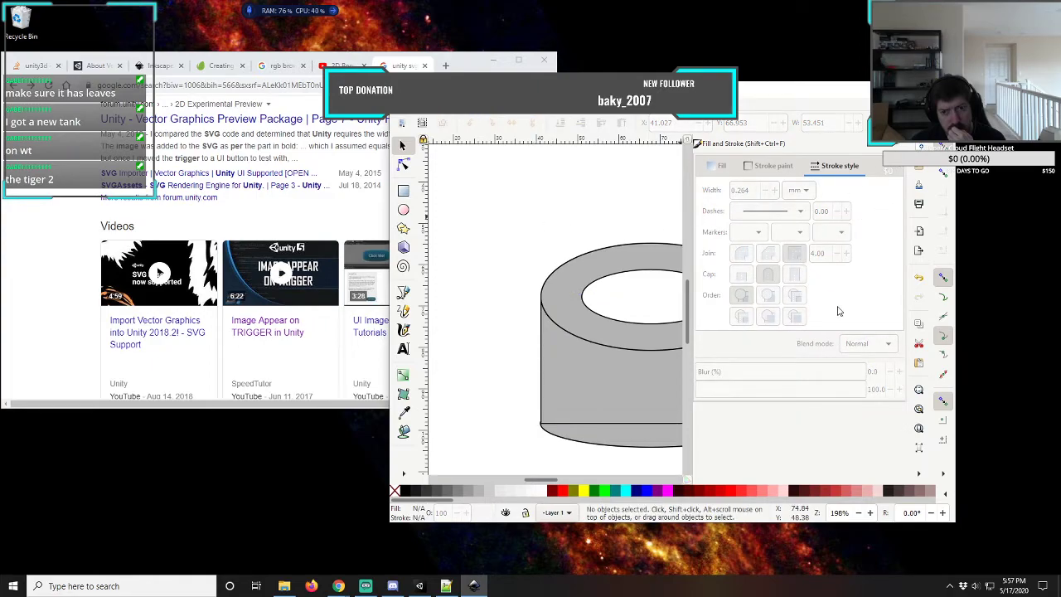
# - Restore the butt cap on the gray rectangle's stroke and close Fill and Stroke
pyautogui.click(900, 146)
pyautogui.click(718, 375)
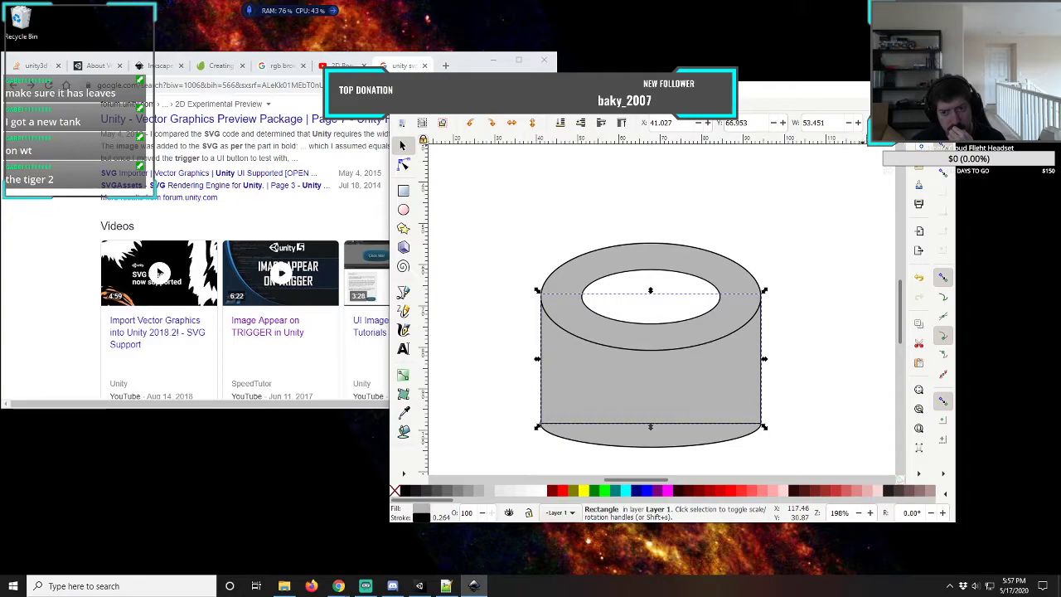
pyautogui.rightClick(688, 373)
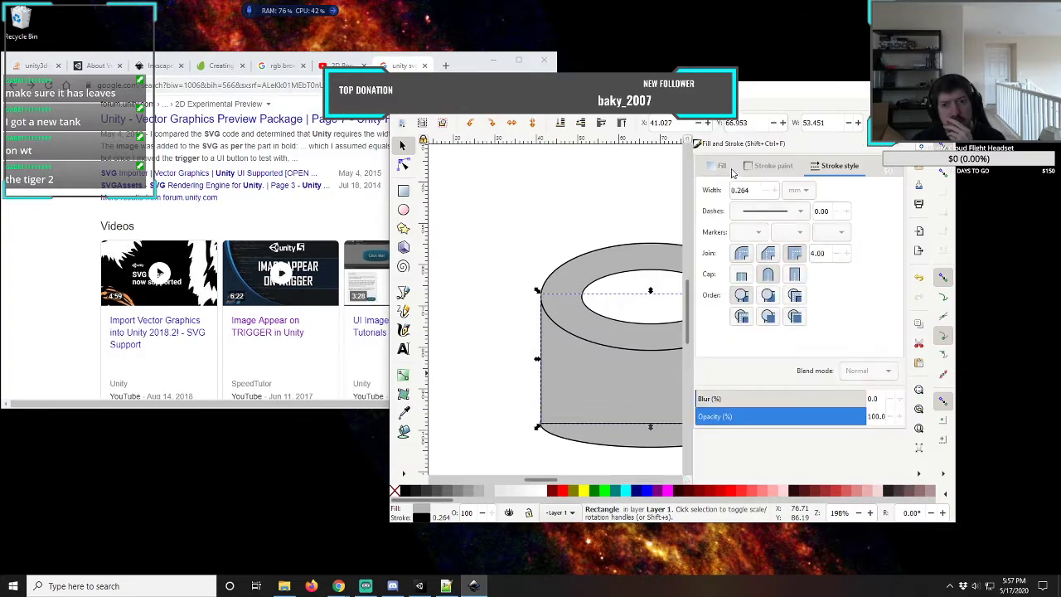
pyautogui.click(729, 165)
pyautogui.click(744, 276)
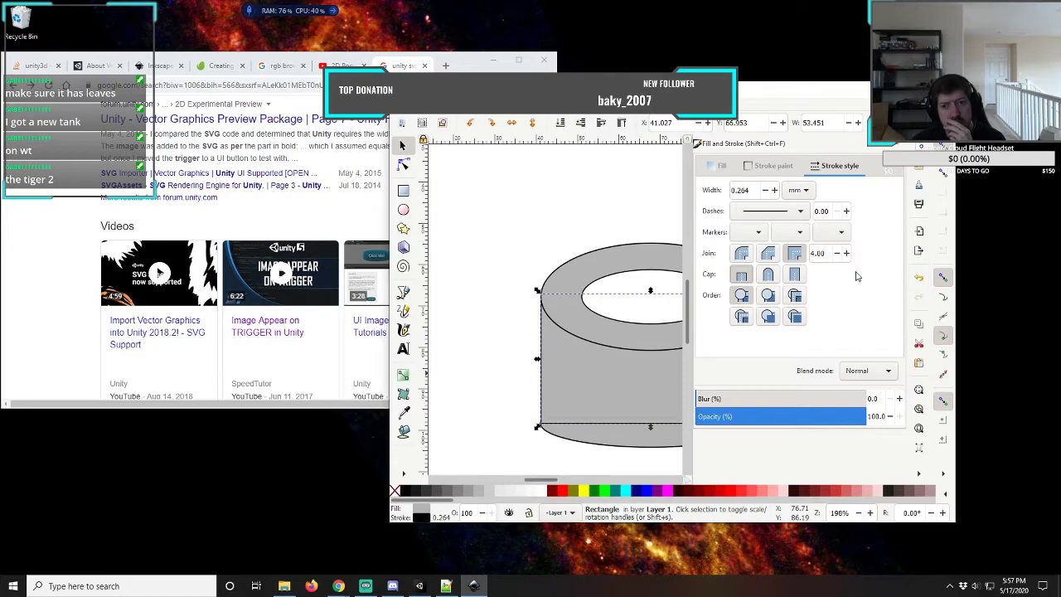
pyautogui.click(899, 145)
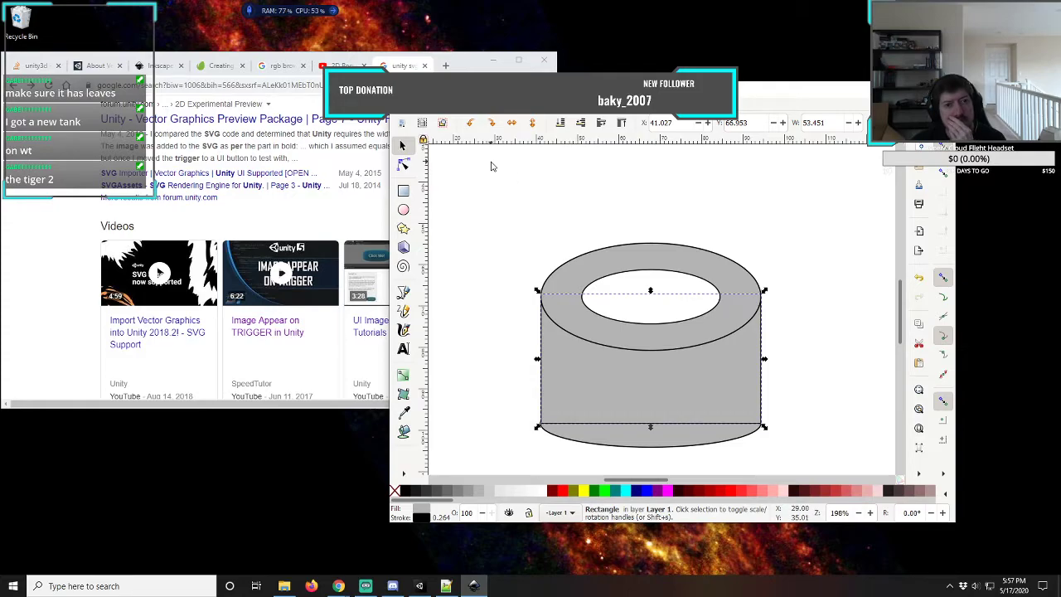
# - Switch to Chrome, open Google in a new tab and enter the query "inkscape filler"
pyautogui.click(467, 67)
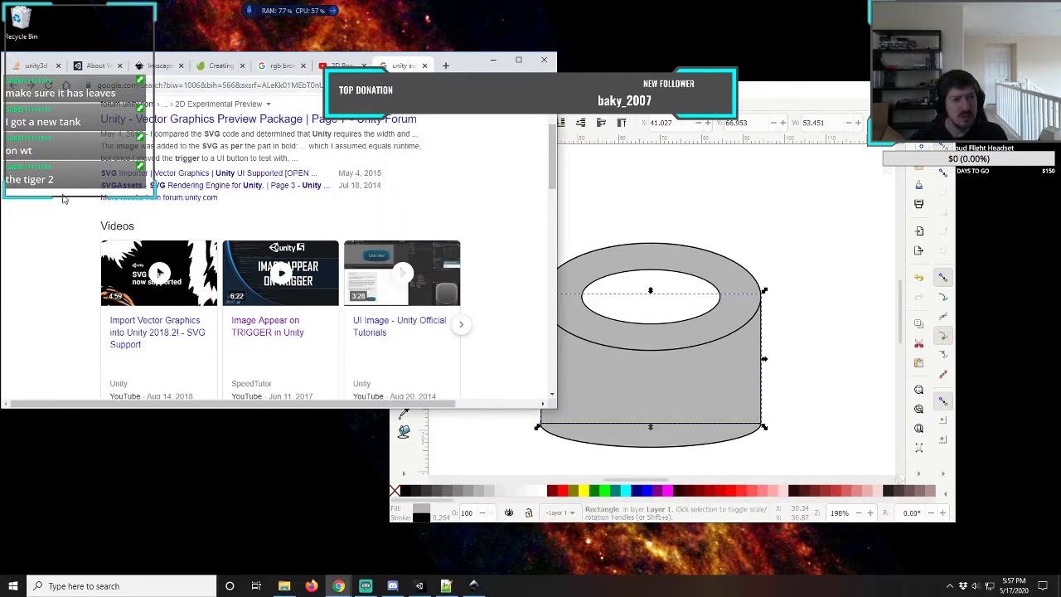
pyautogui.scroll(2, 63, 199)
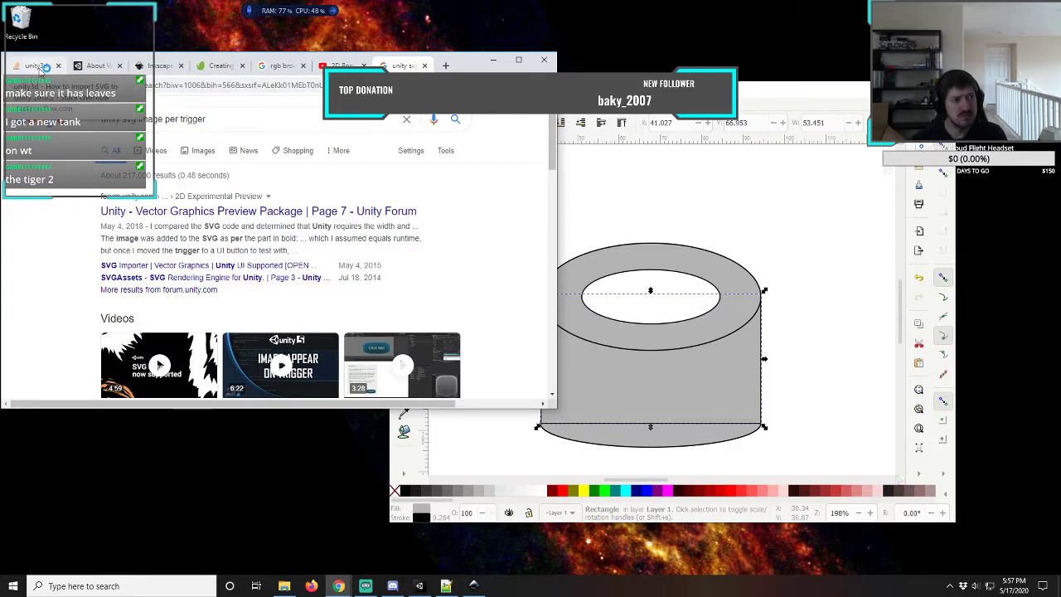
pyautogui.click(446, 65)
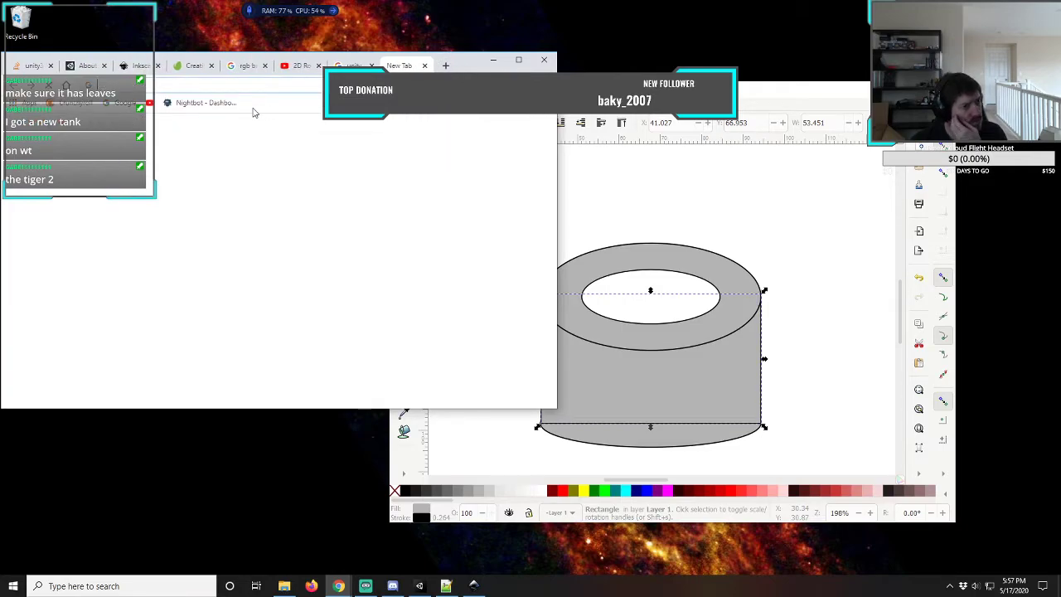
pyautogui.click(123, 104)
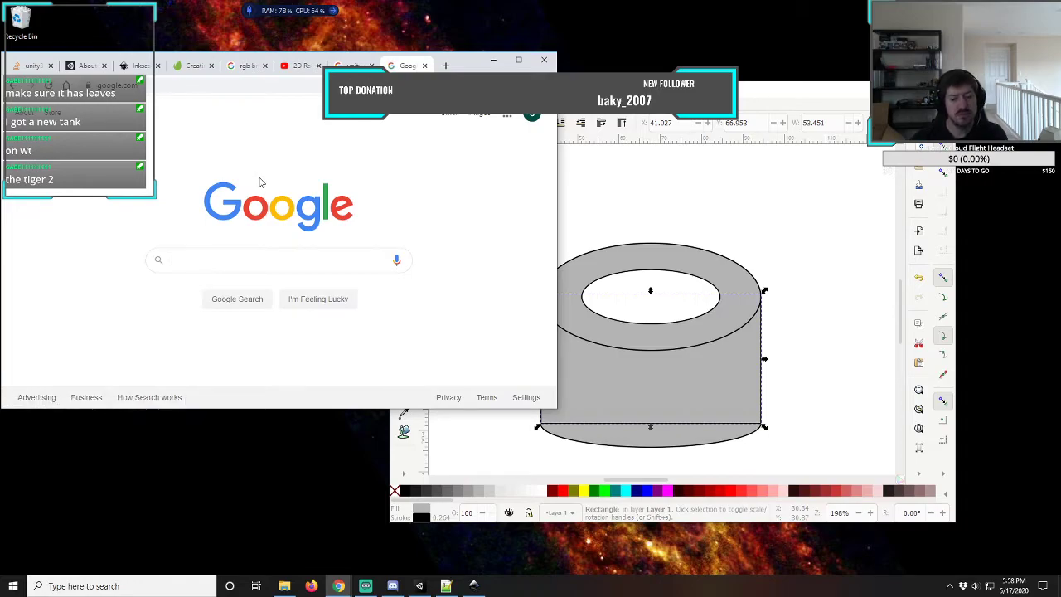
pyautogui.write('inksc')
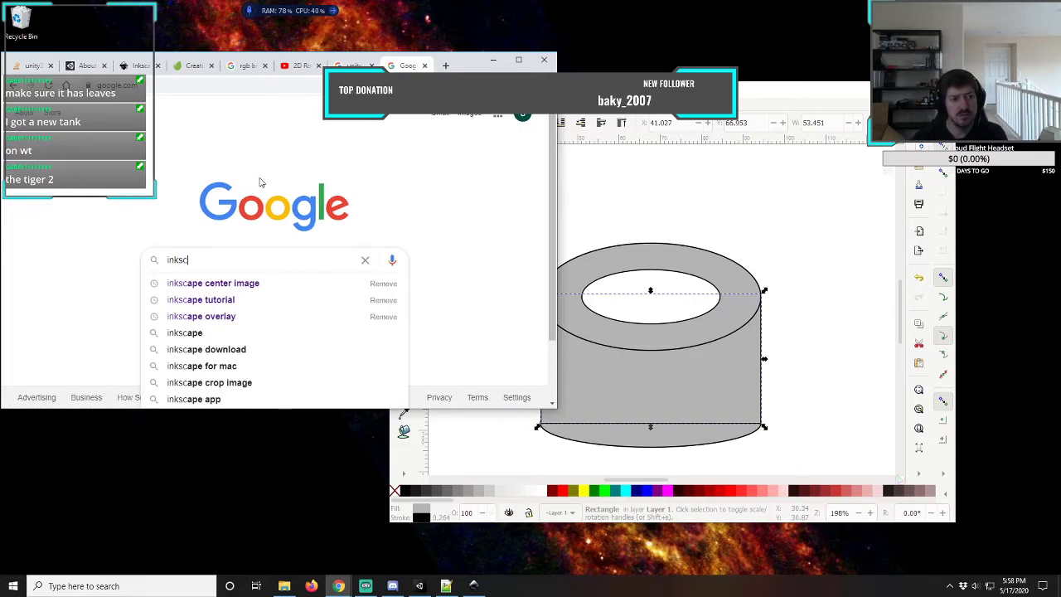
pyautogui.write('ape')
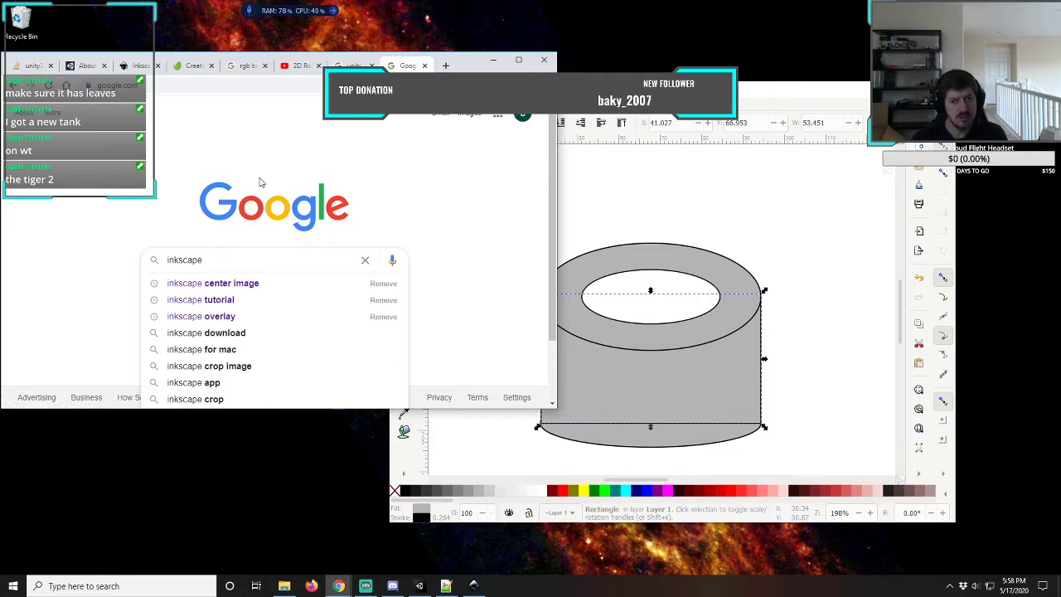
pyautogui.write(' fi')
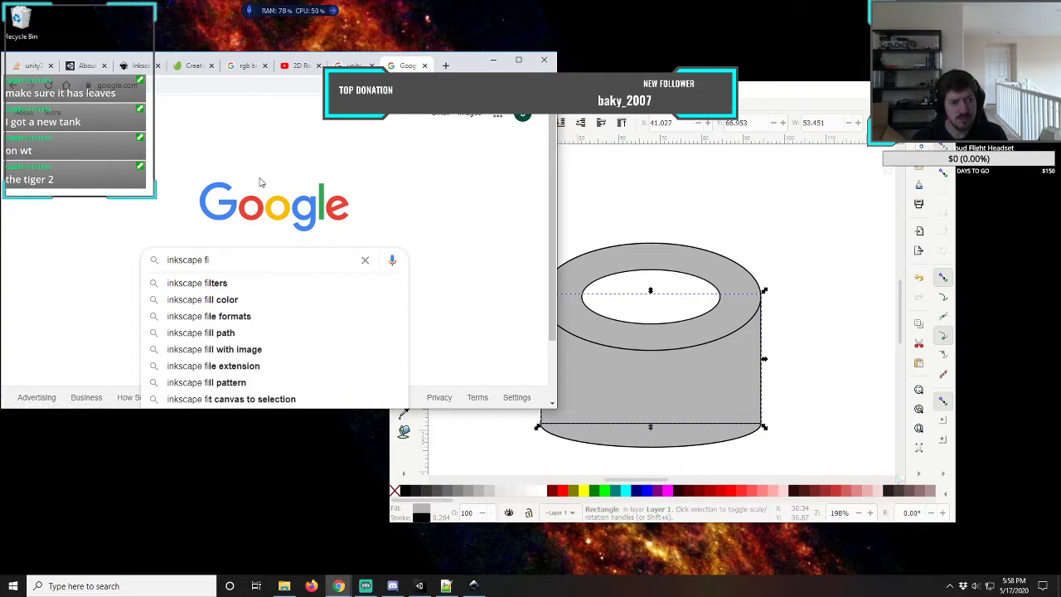
pyautogui.write('ller')
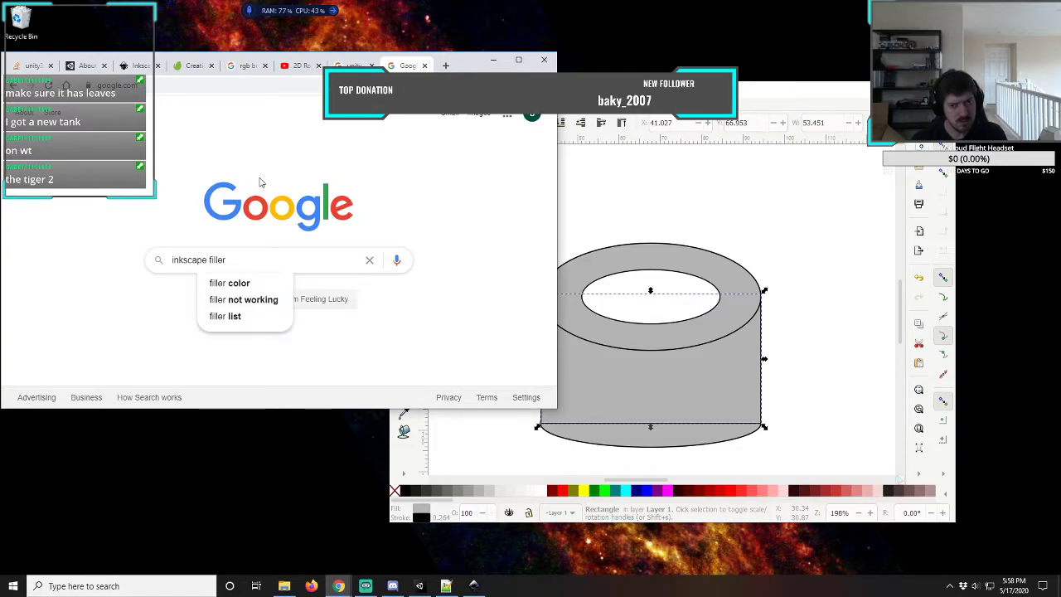
# - Switch to Inkscape and open Fill and Stroke for the gray rectangle to check its stroke style options
pyautogui.click(776, 238)
pyautogui.rightClick(721, 393)
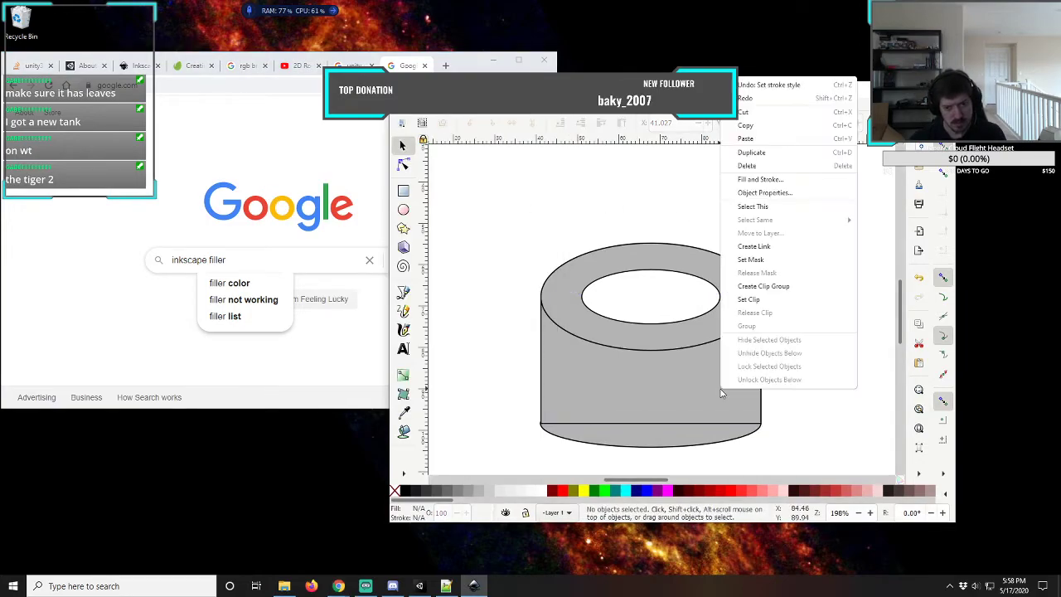
pyautogui.click(760, 179)
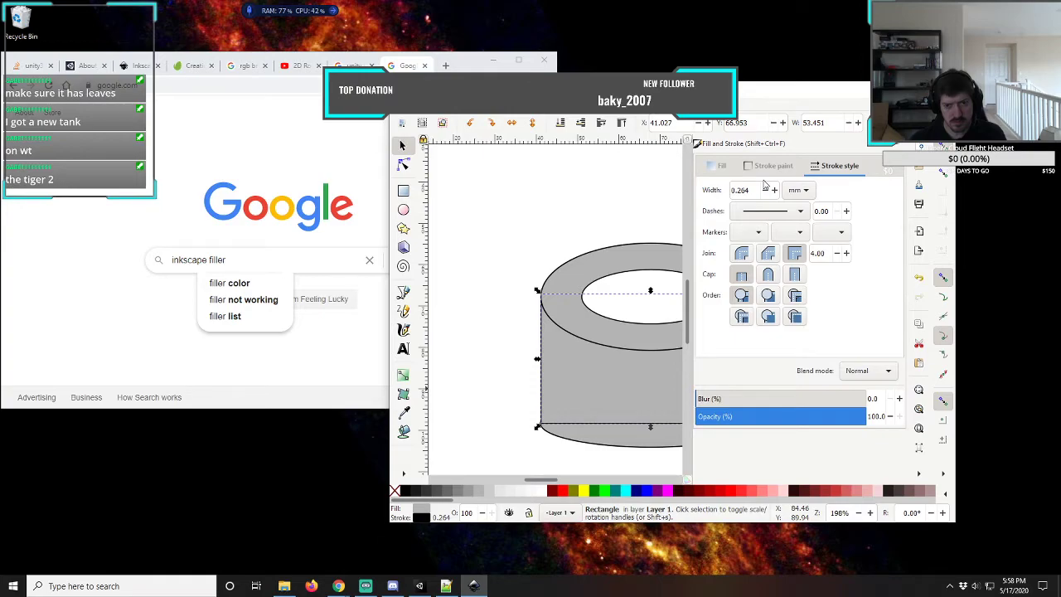
# - Return to Chrome, change the query to "inkscape stroke on 2 sides" and search Google for it
pyautogui.click(274, 260)
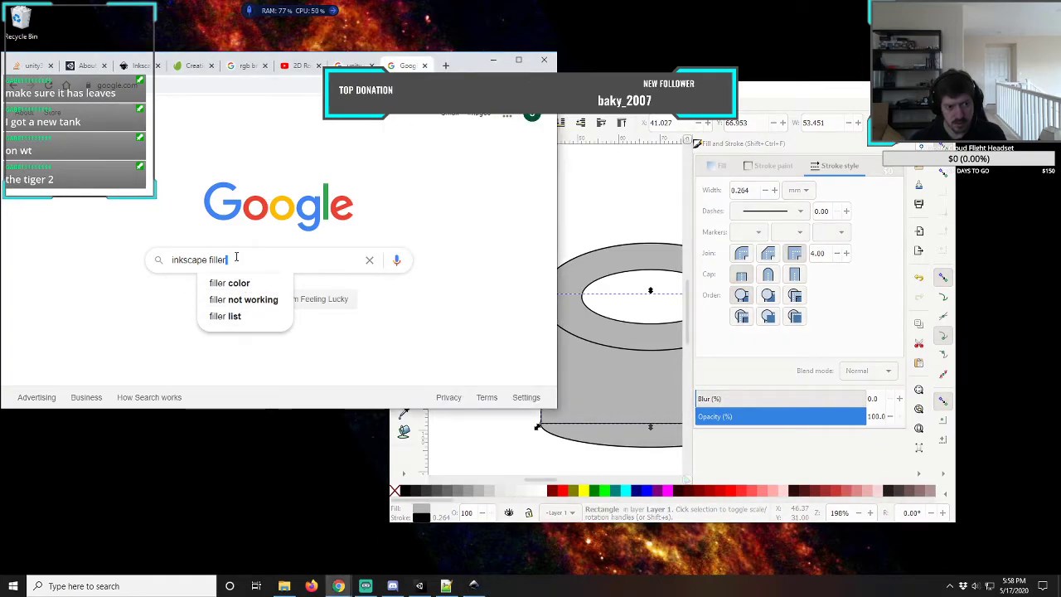
pyautogui.moveTo(231, 260); pyautogui.dragTo(210, 259)
pyautogui.write('st')
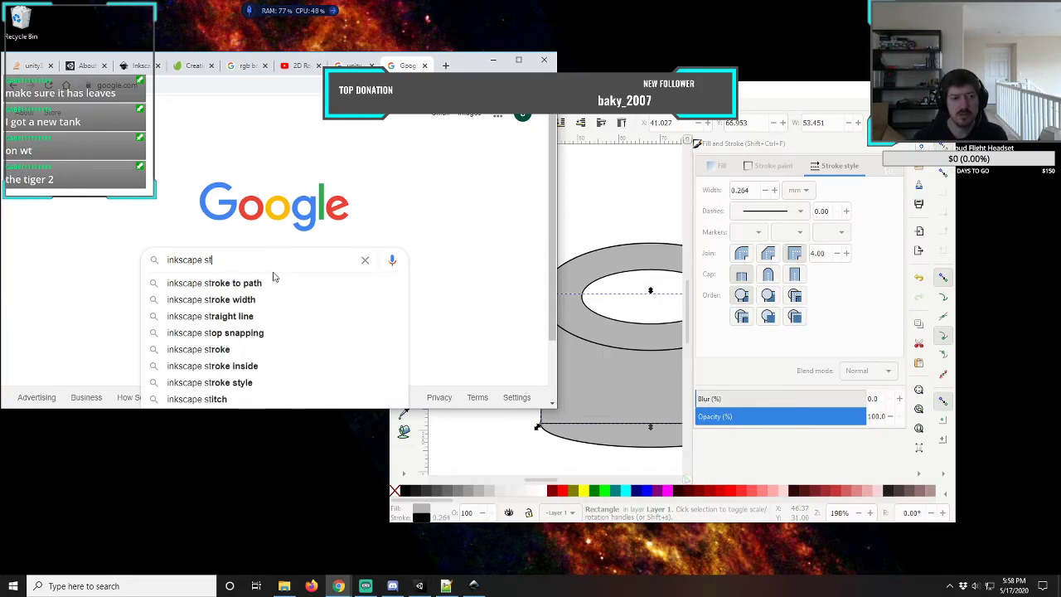
pyautogui.write('roke ')
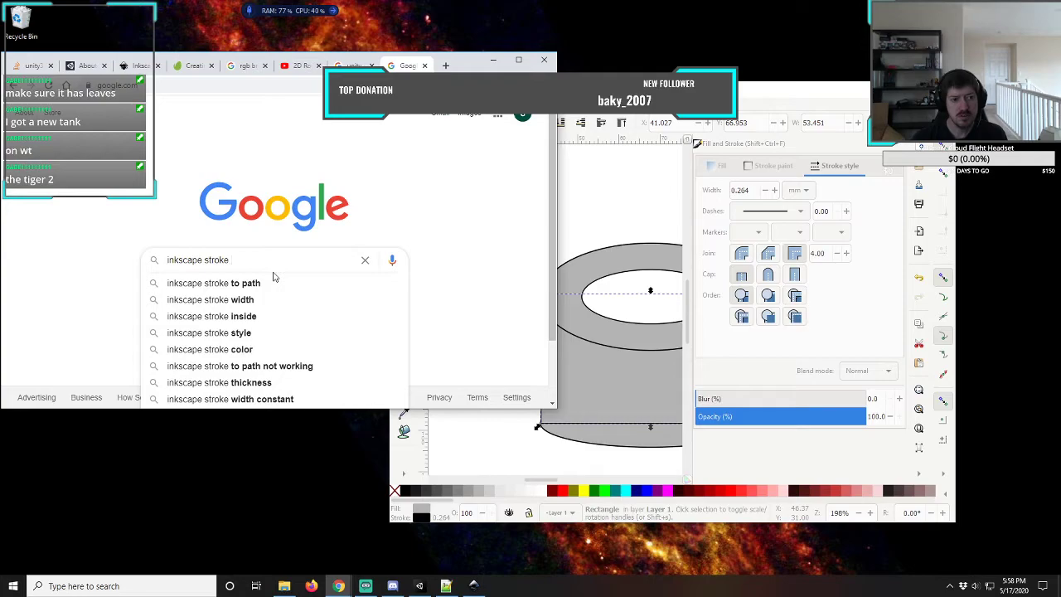
pyautogui.write('on')
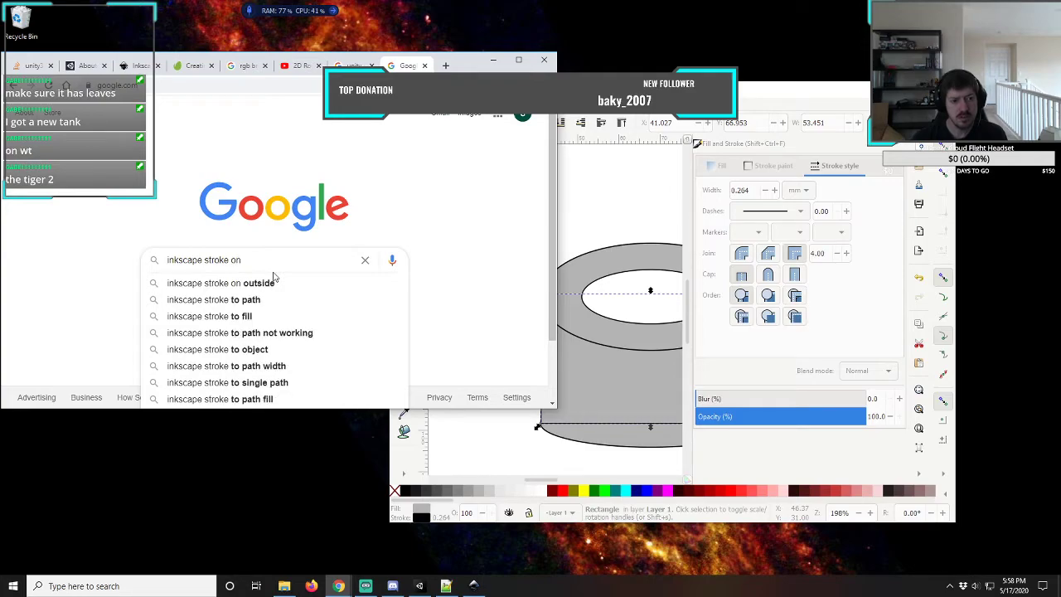
pyautogui.write(' 2 sides')
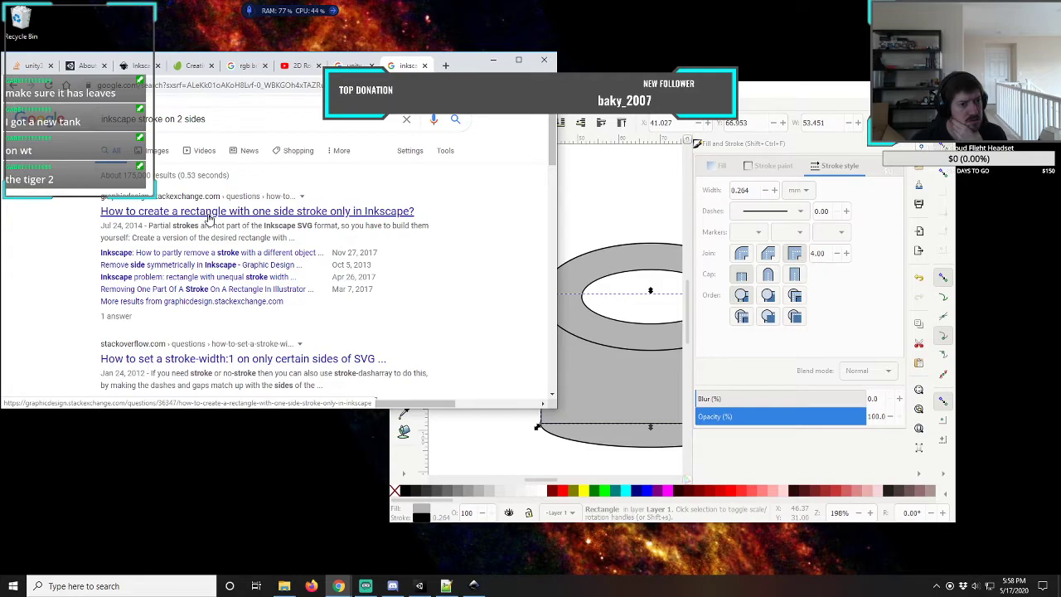
# - Open the "How to create a rectangle with one side stroke only in Inkscape?" result in a new tab and read its answer
pyautogui.rightClick(212, 218)
pyautogui.click(231, 224)
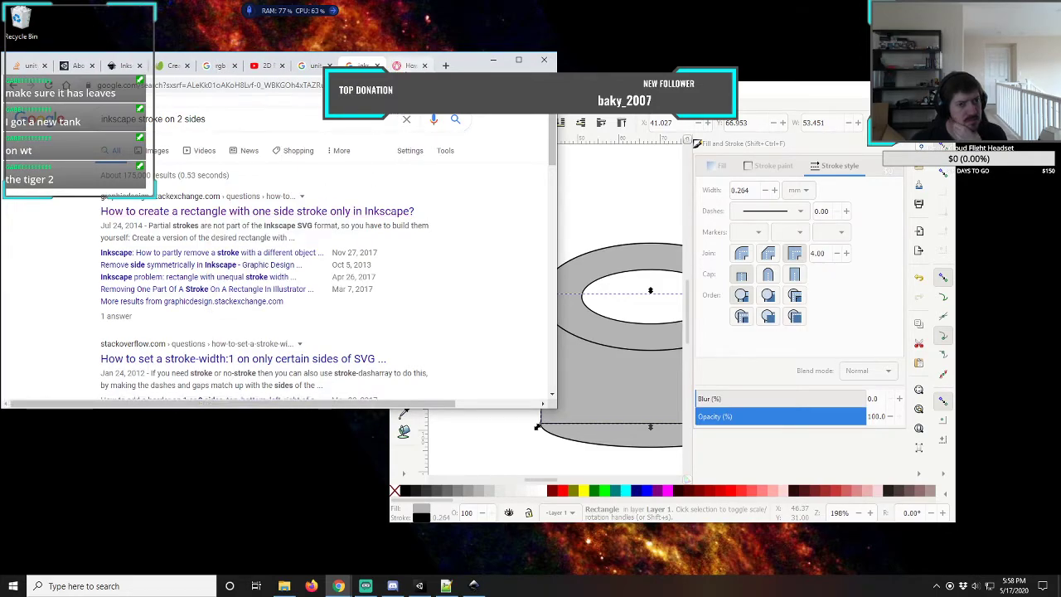
pyautogui.click(411, 65)
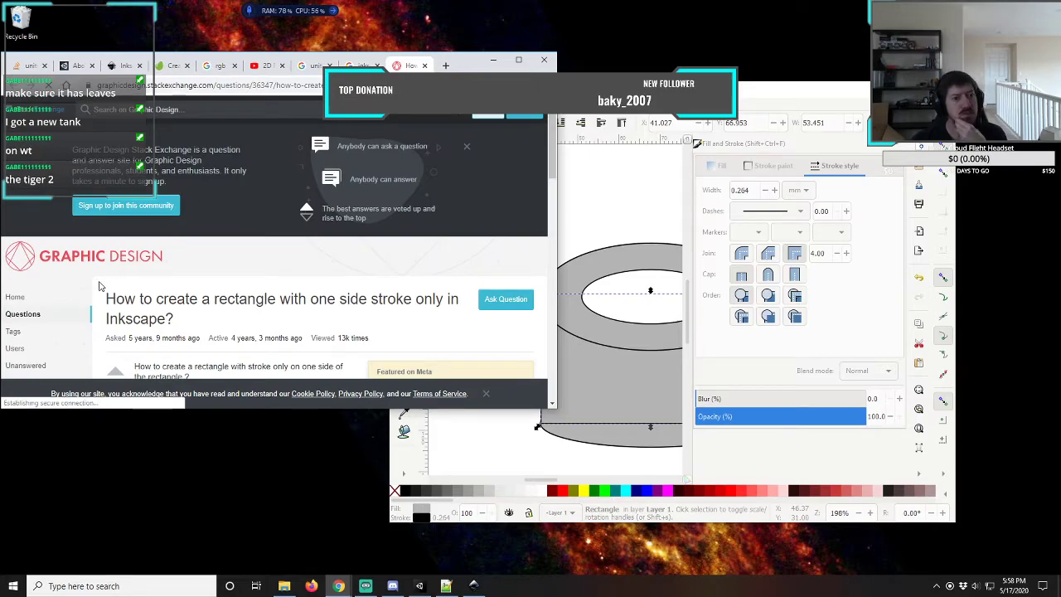
pyautogui.scroll(-1, 98, 284)
pyautogui.scroll(-1, 98, 284)
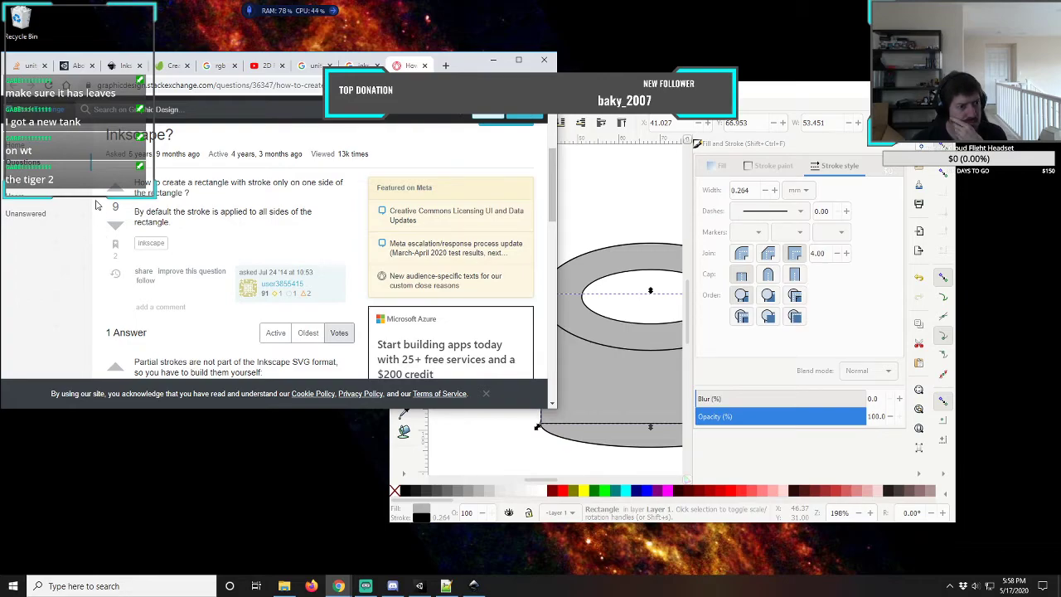
pyautogui.scroll(-1, 96, 205)
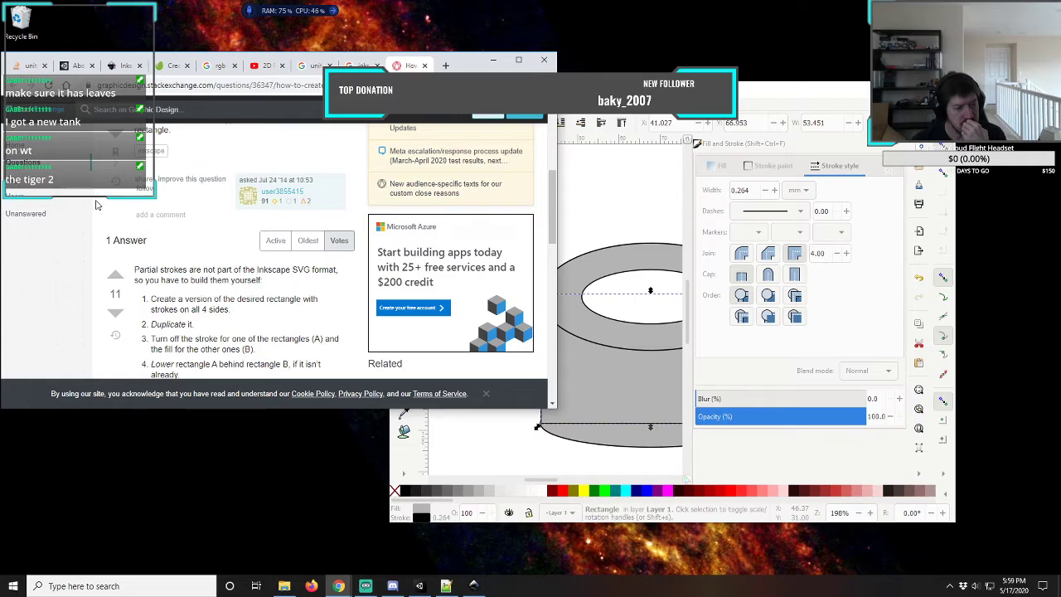
pyautogui.scroll(-1, 96, 205)
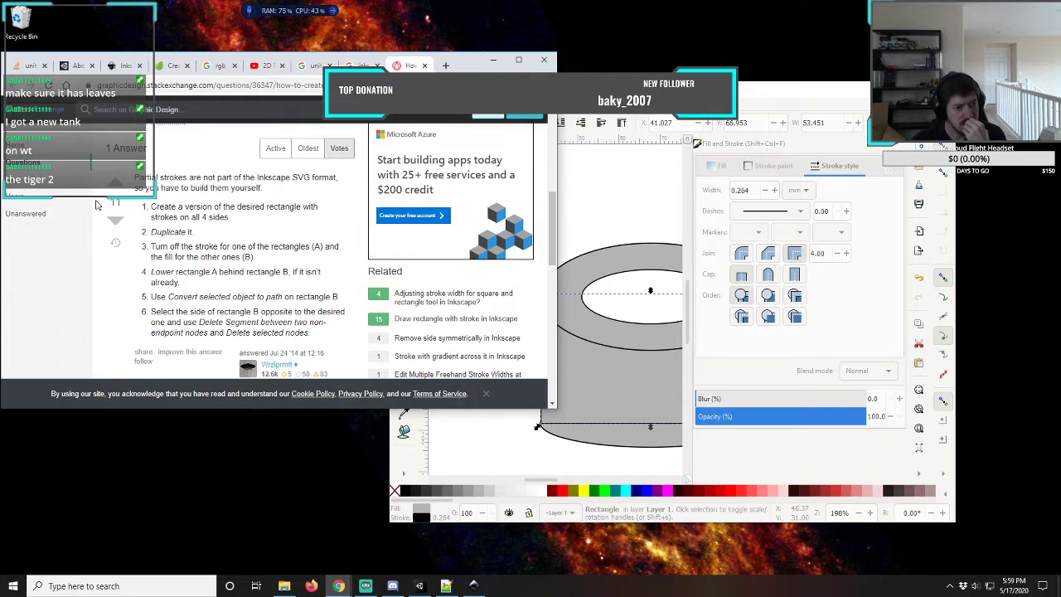
pyautogui.scroll(-1, 95, 205)
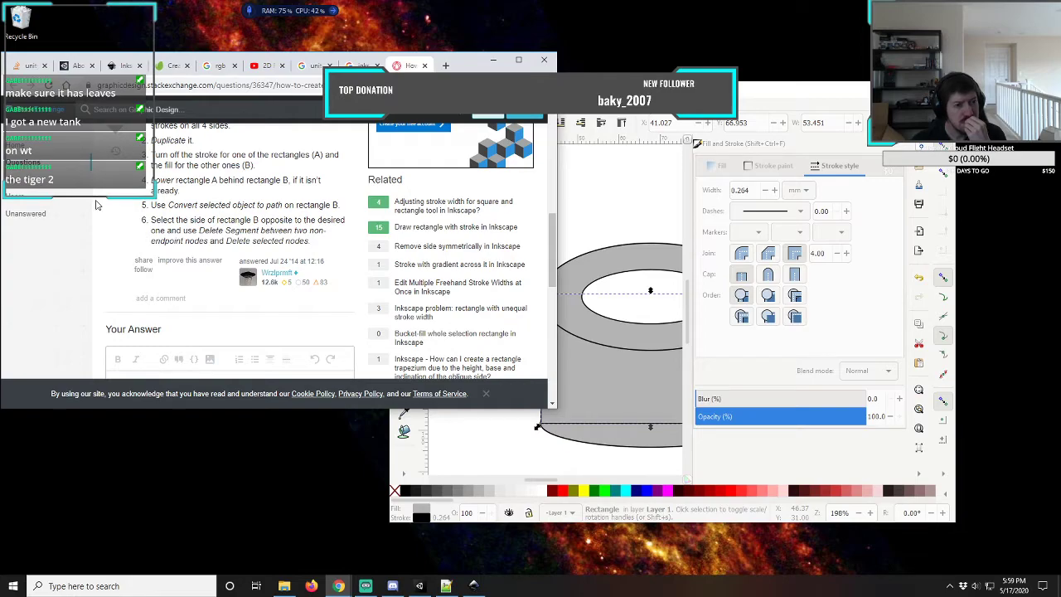
pyautogui.scroll(1, 96, 205)
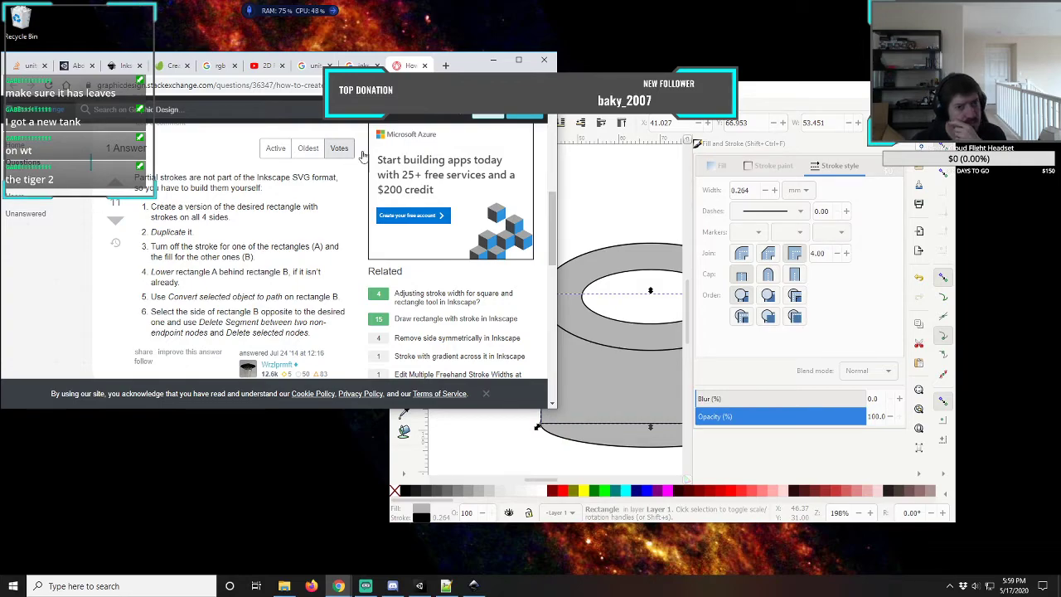
# - Back in Inkscape, close Fill and Stroke and move the gray rectangle clear above the ring, to a Y of about 12.2 mm
pyautogui.hotkey('alt', 'Tab')
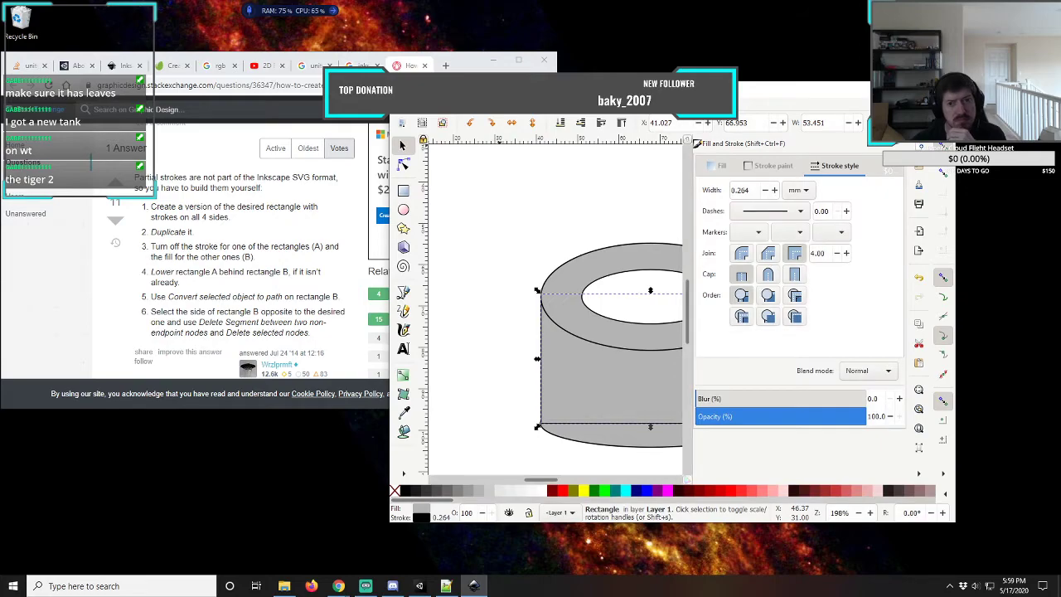
pyautogui.moveTo(795, 79); pyautogui.dragTo(825, 65)
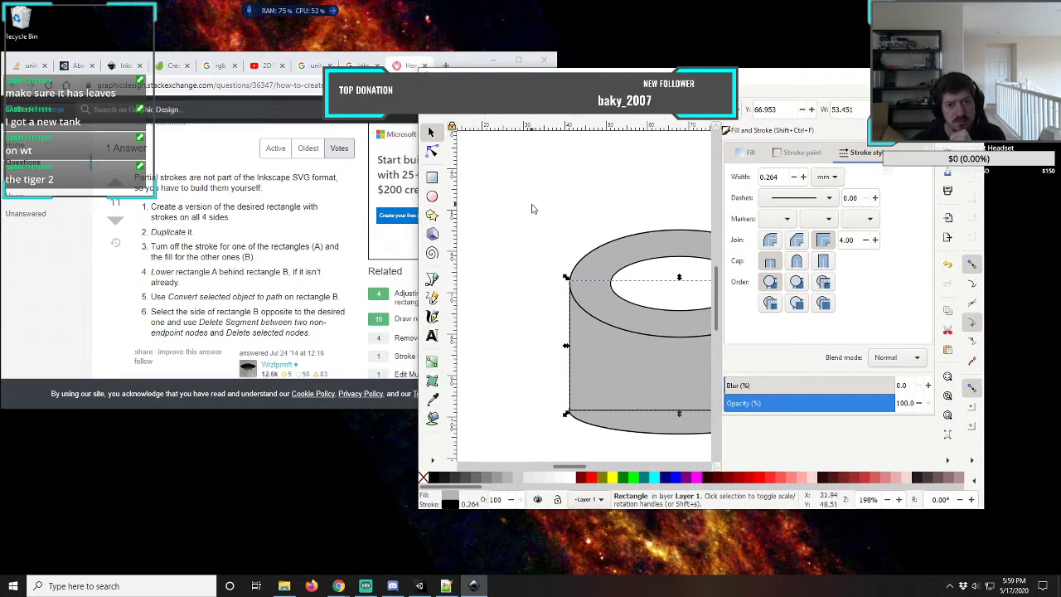
pyautogui.hotkey('ctrl', 'shift', 'f')
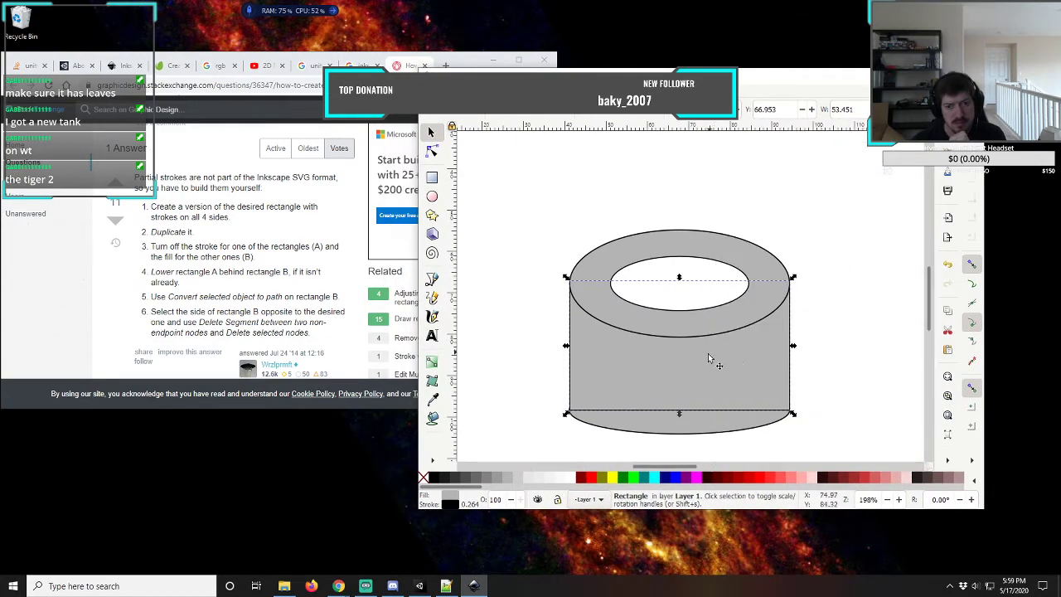
pyautogui.moveTo(697, 349); pyautogui.dragTo(691, 172)
pyautogui.press('5')
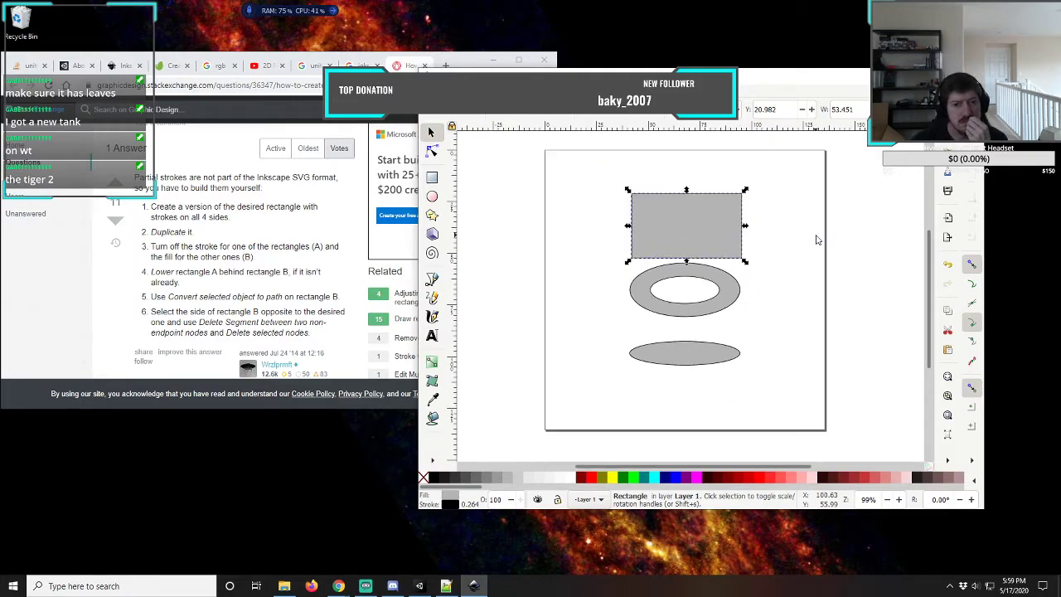
pyautogui.moveTo(693, 226); pyautogui.dragTo(687, 208)
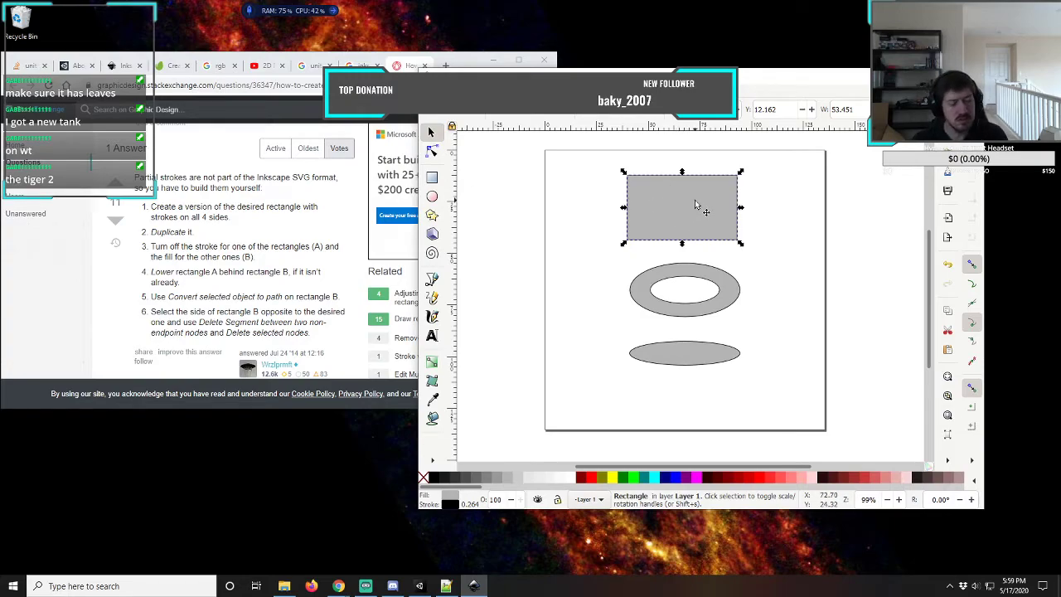
# - Duplicate the gray rectangle and place the copy near the page's lower-right corner, at a Y of about 101.4 mm
pyautogui.rightClick(693, 211)
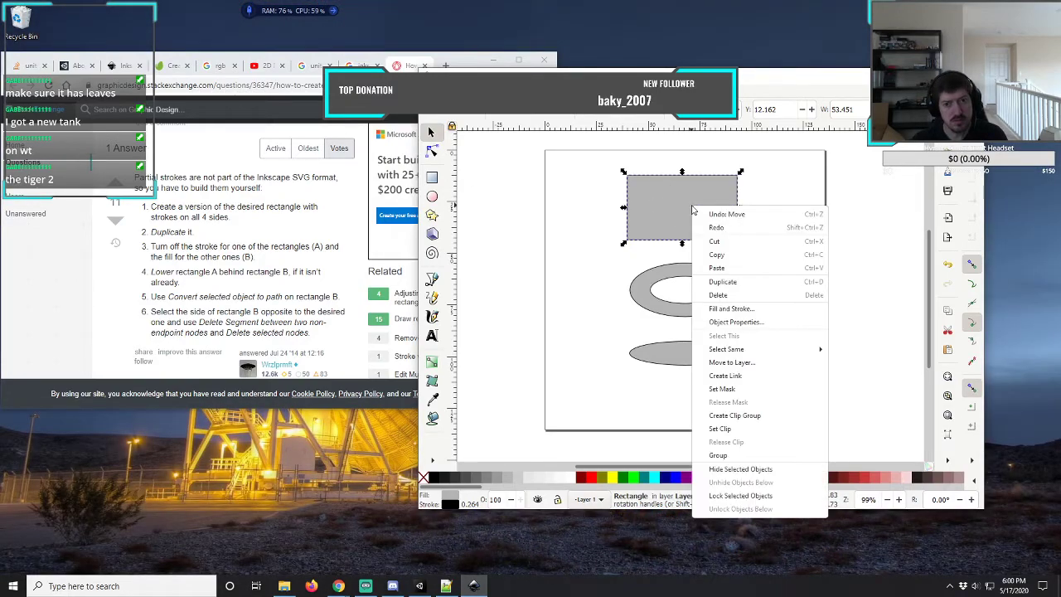
pyautogui.click(692, 209)
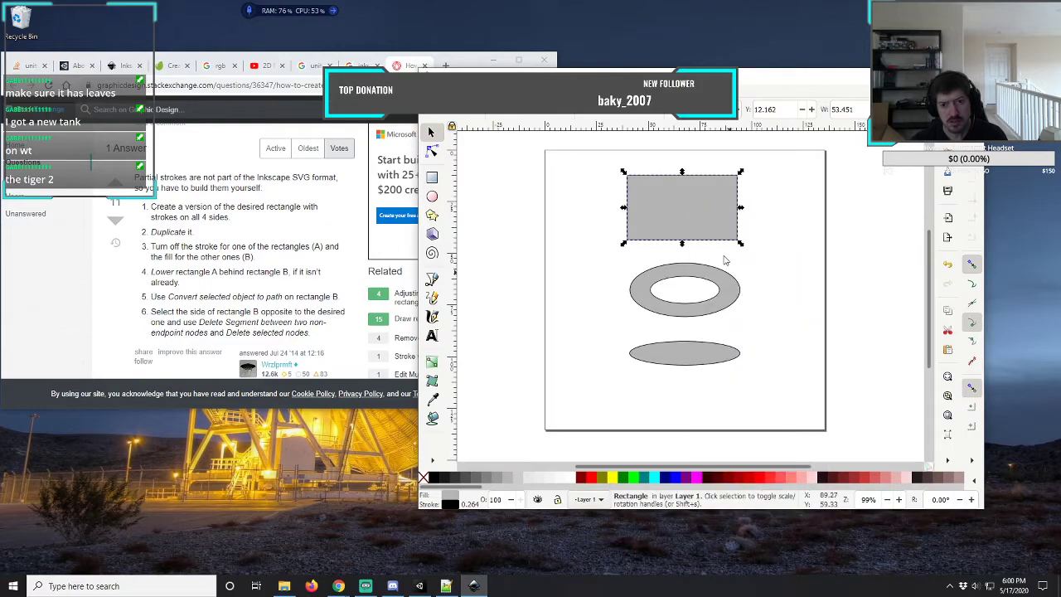
pyautogui.moveTo(691, 209); pyautogui.dragTo(775, 391)
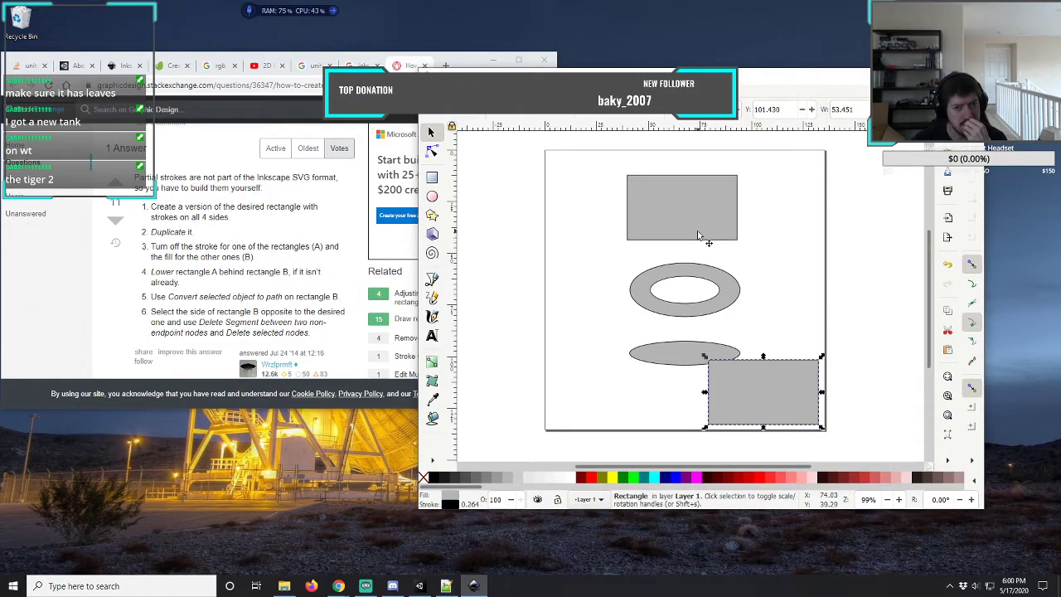
# - Set the duplicate rectangle's stroke paint to none and close Fill and Stroke
pyautogui.rightClick(764, 391)
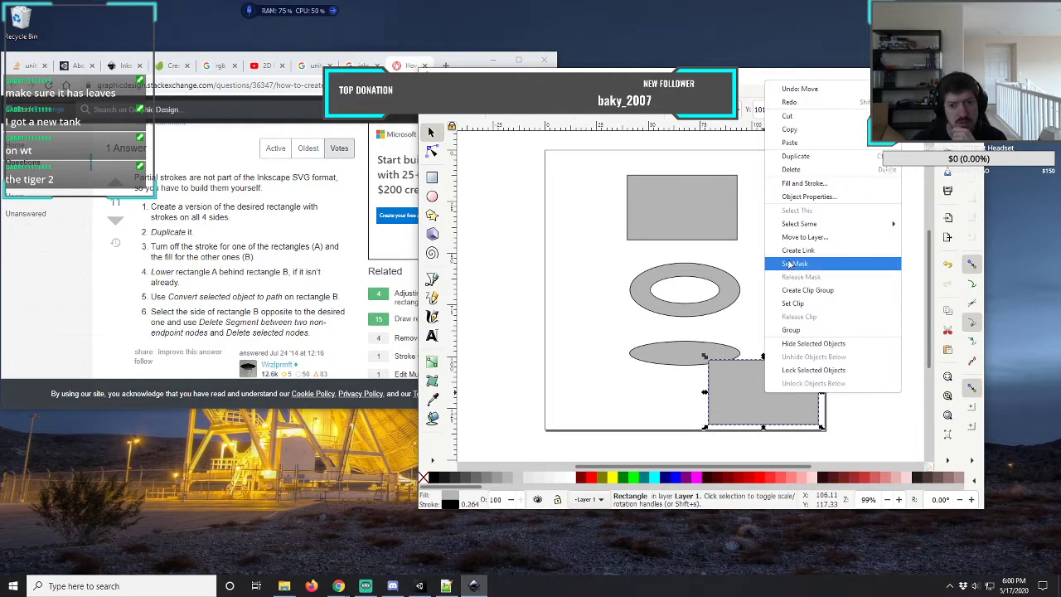
pyautogui.click(802, 183)
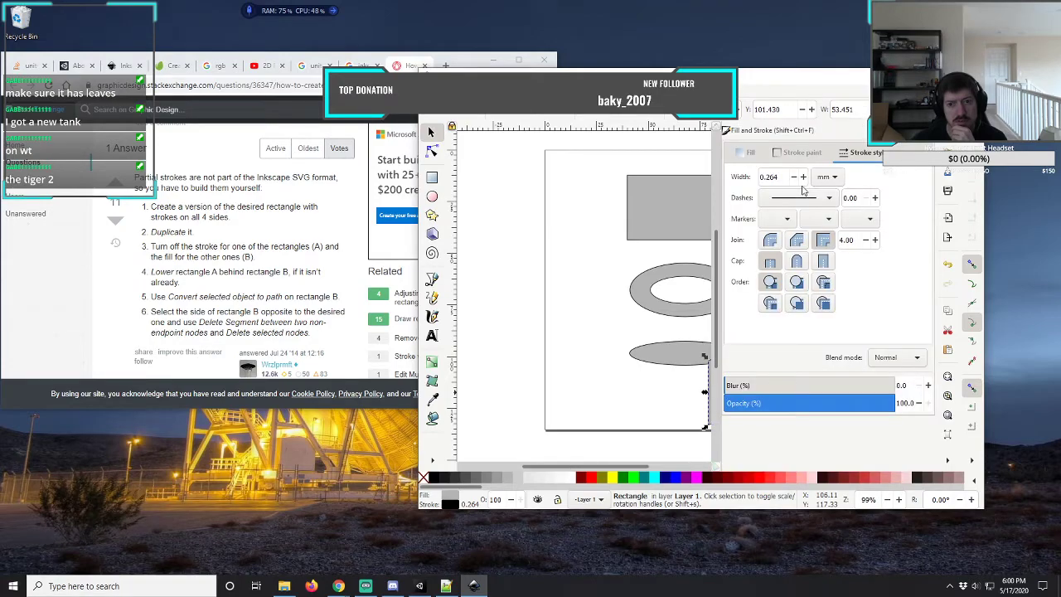
pyautogui.click(801, 155)
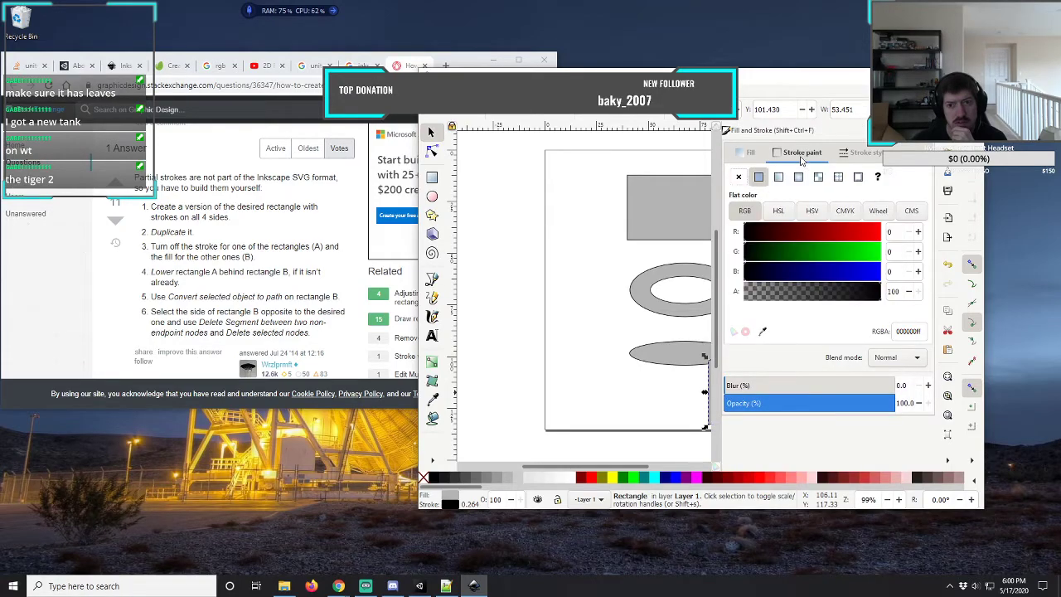
pyautogui.click(739, 176)
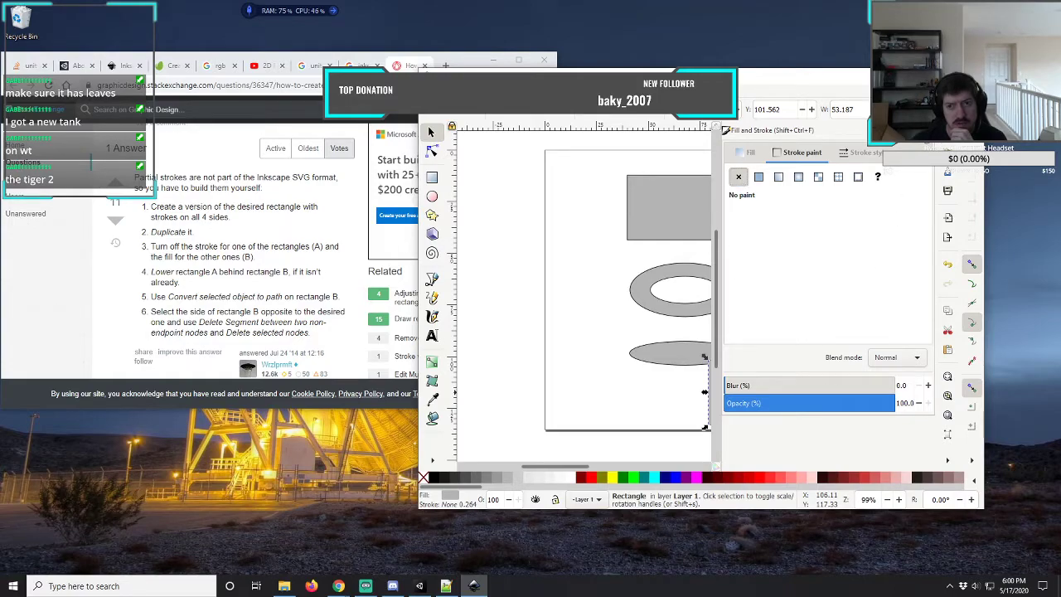
pyautogui.click(928, 131)
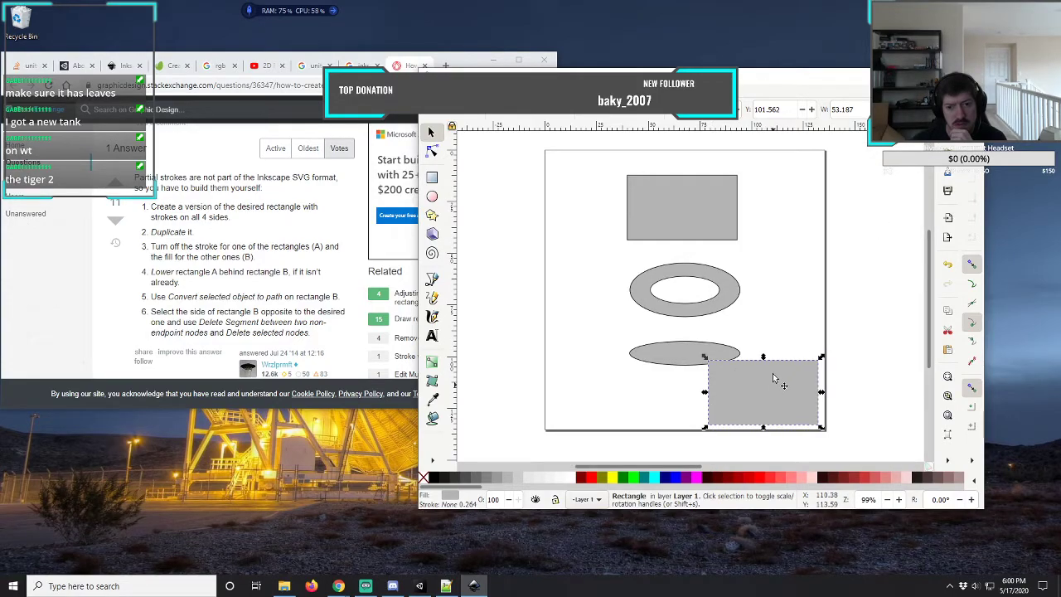
# - Set the upper stroked rectangle's fill to no paint and close Fill and Stroke
pyautogui.click(700, 212)
pyautogui.rightClick(686, 213)
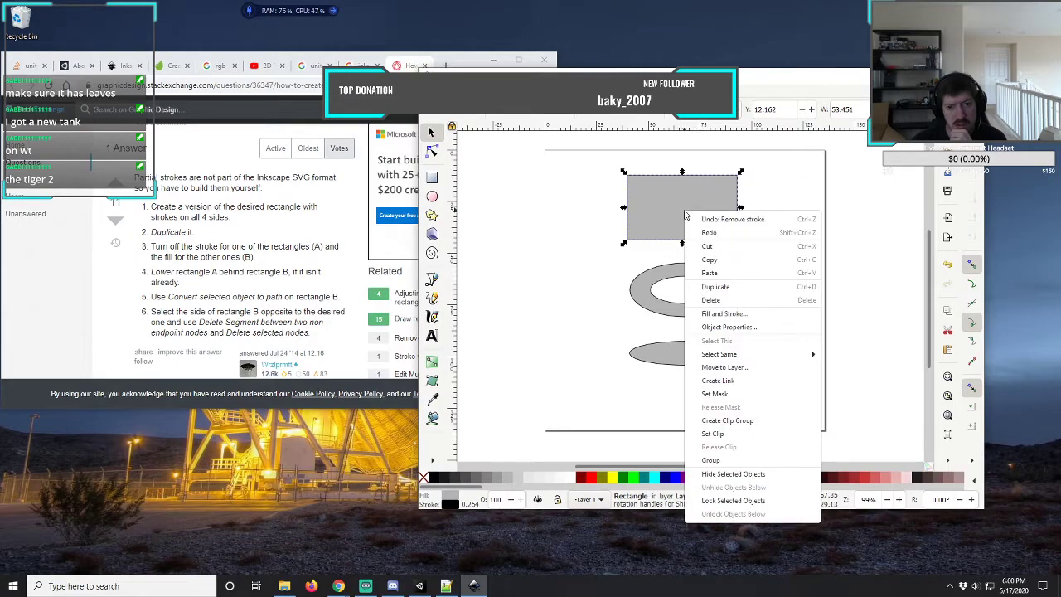
pyautogui.click(726, 315)
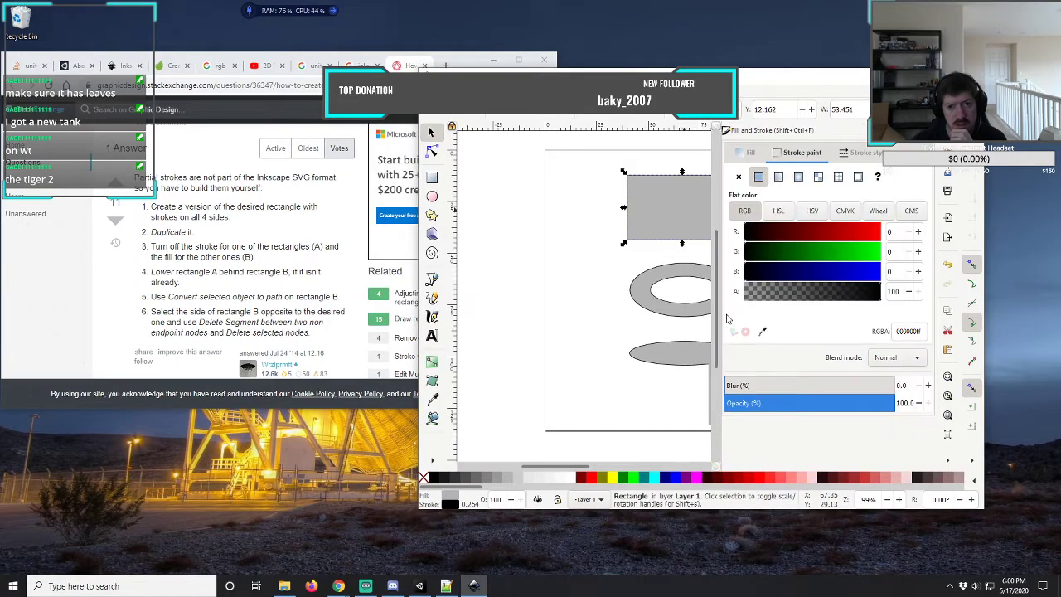
pyautogui.click(749, 152)
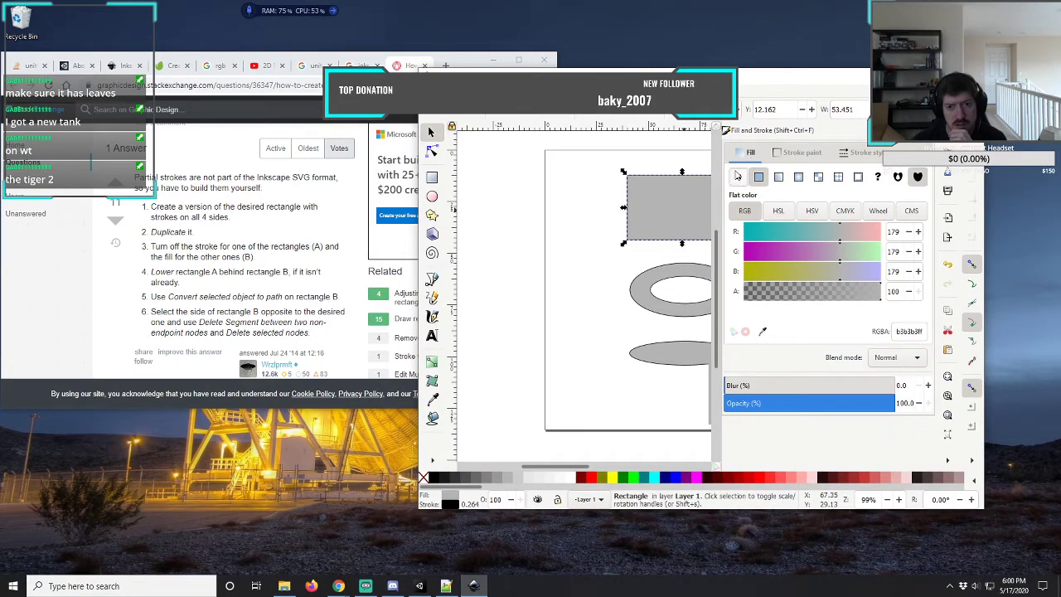
pyautogui.click(738, 177)
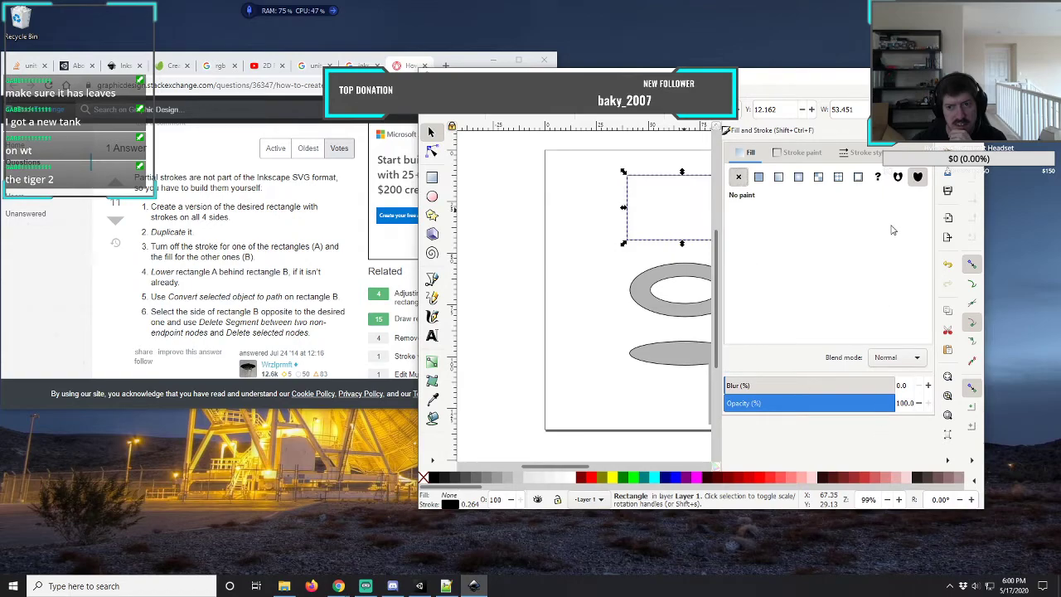
pyautogui.click(920, 131)
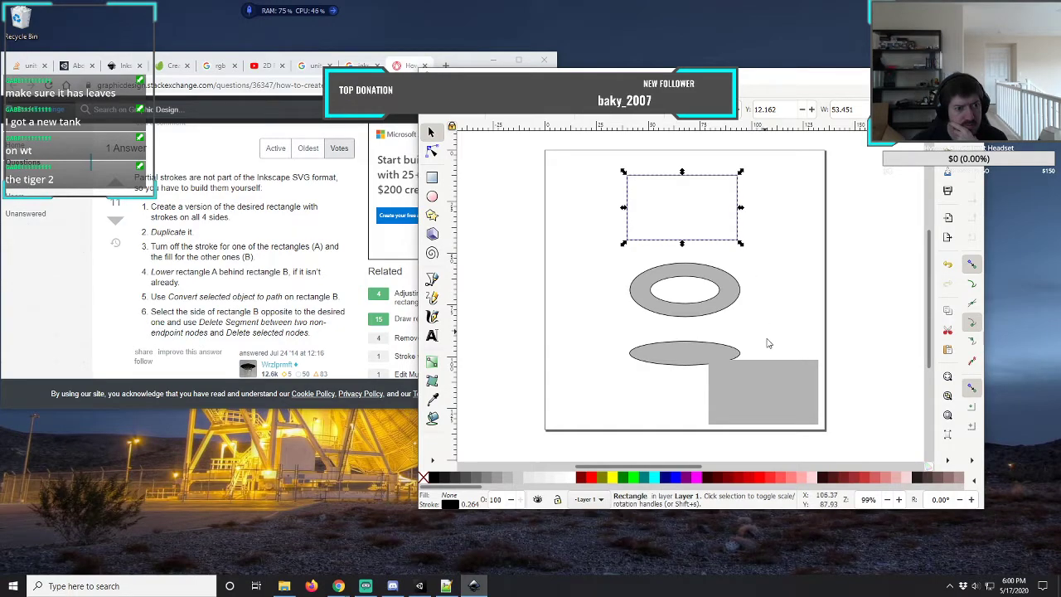
# - Place the strokeless gray rectangle exactly over the unfilled outline rectangle and shift both toward the page's left edge, to a Y of about 16.8 mm
pyautogui.moveTo(773, 400); pyautogui.dragTo(694, 218)
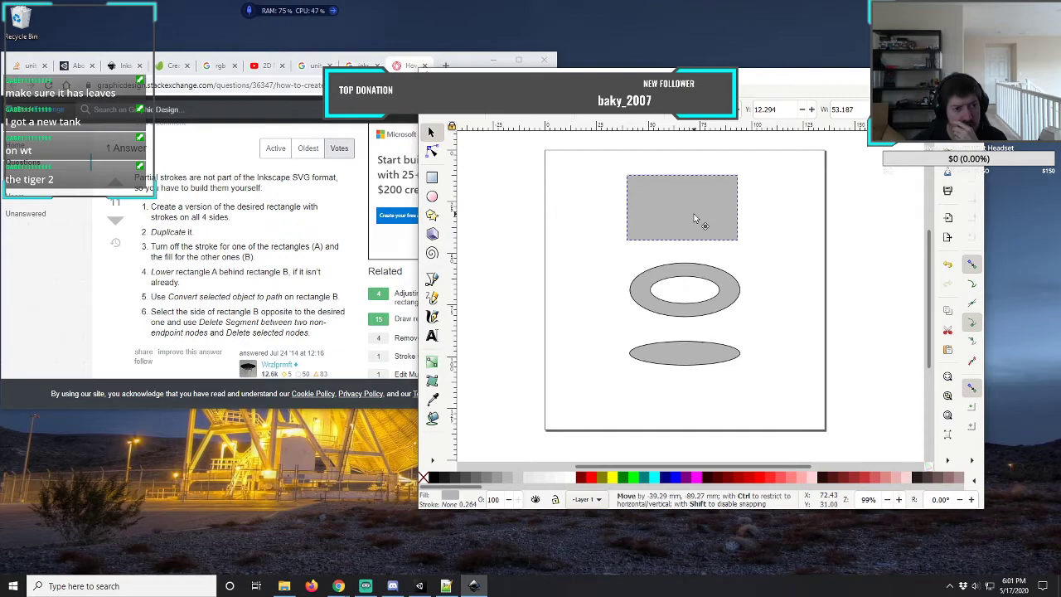
pyautogui.moveTo(695, 218); pyautogui.dragTo(635, 226)
pyautogui.moveTo(708, 182); pyautogui.dragTo(648, 187)
# - Move the strokeless gray rectangle down to a Y of about 19 mm and realign the outline rectangle over it
pyautogui.scroll(3, 641, 198)
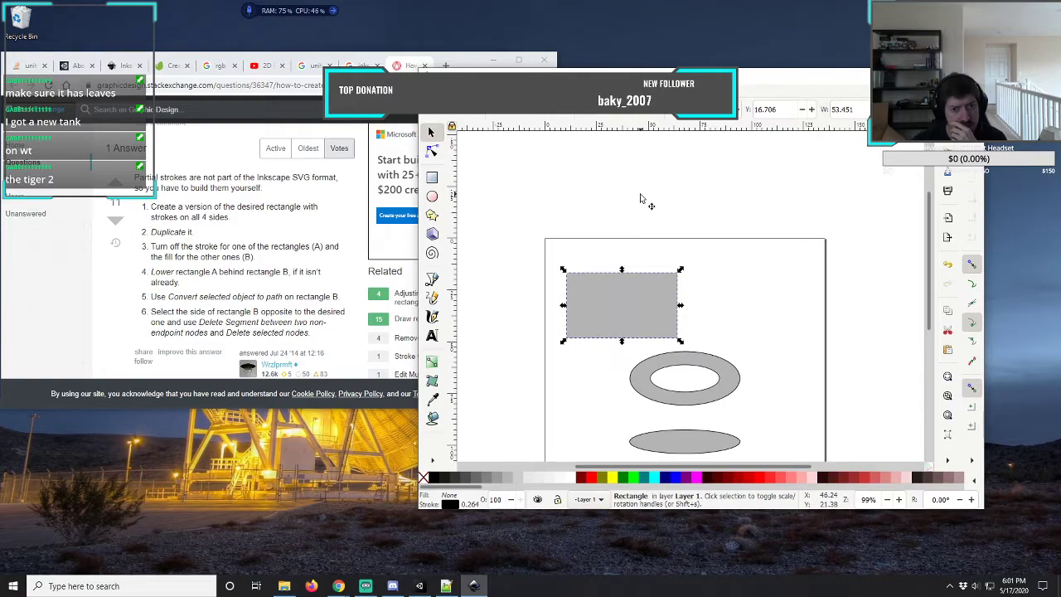
pyautogui.scroll(-2, 634, 257)
pyautogui.keyDown('ctrl'); pyautogui.scroll(1, 634, 257); pyautogui.keyUp('ctrl')
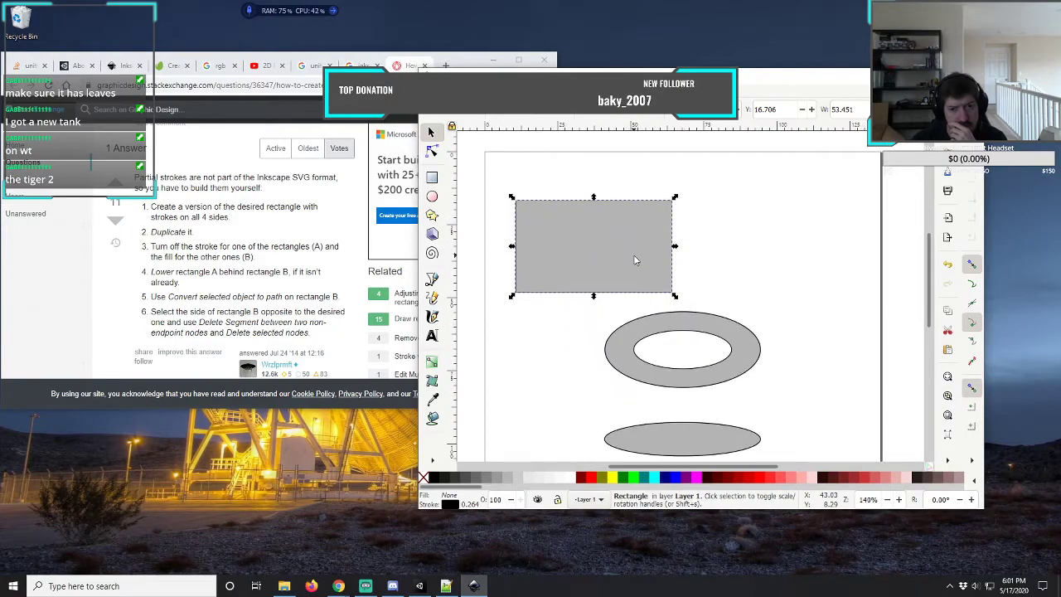
pyautogui.keyDown('ctrl'); pyautogui.scroll(2, 634, 260); pyautogui.keyUp('ctrl')
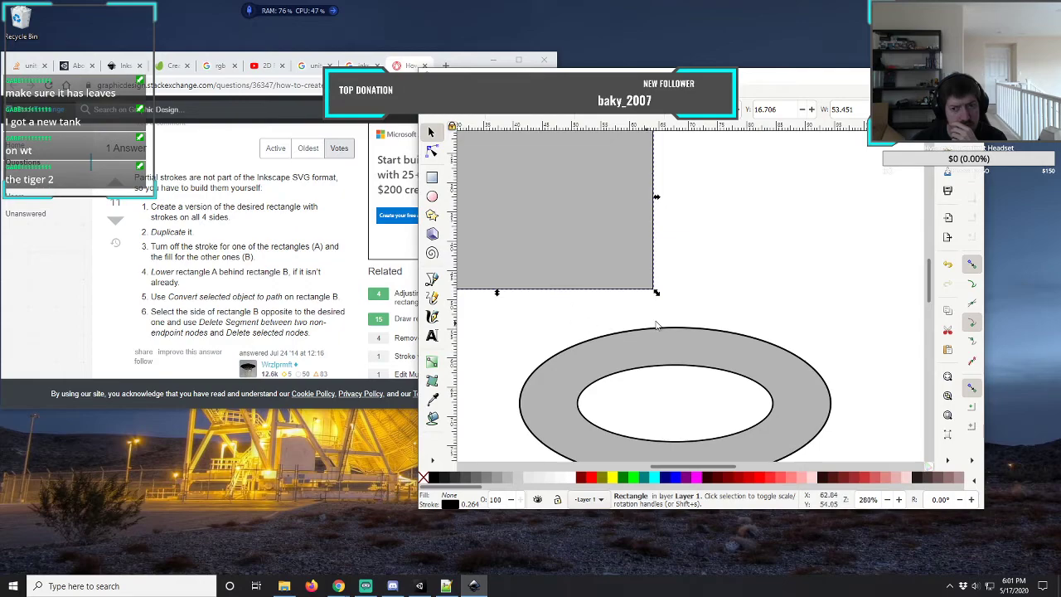
pyautogui.moveTo(700, 467); pyautogui.dragTo(656, 463)
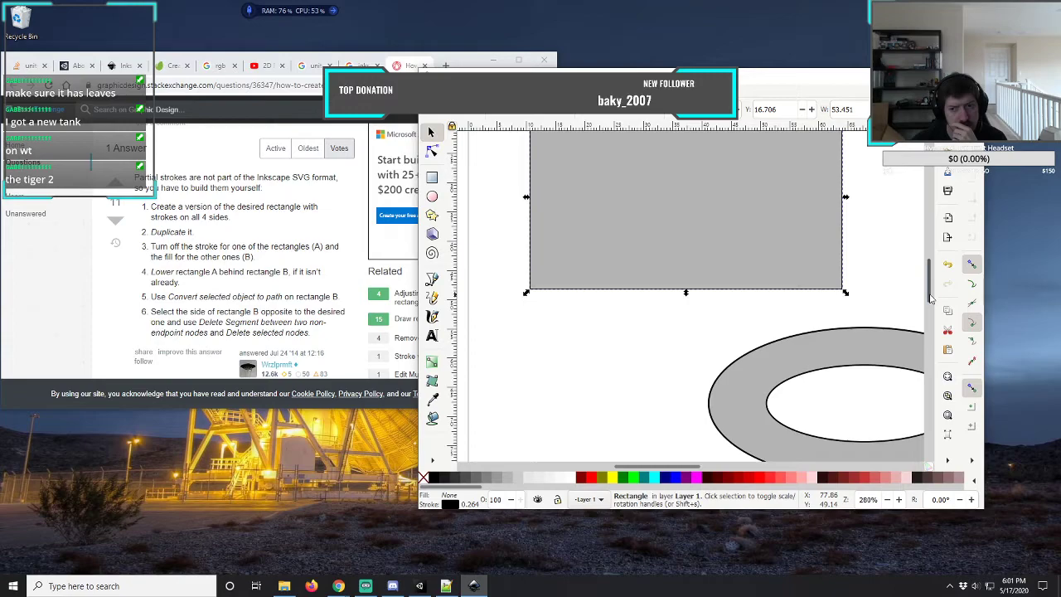
pyautogui.scroll(3, 931, 299)
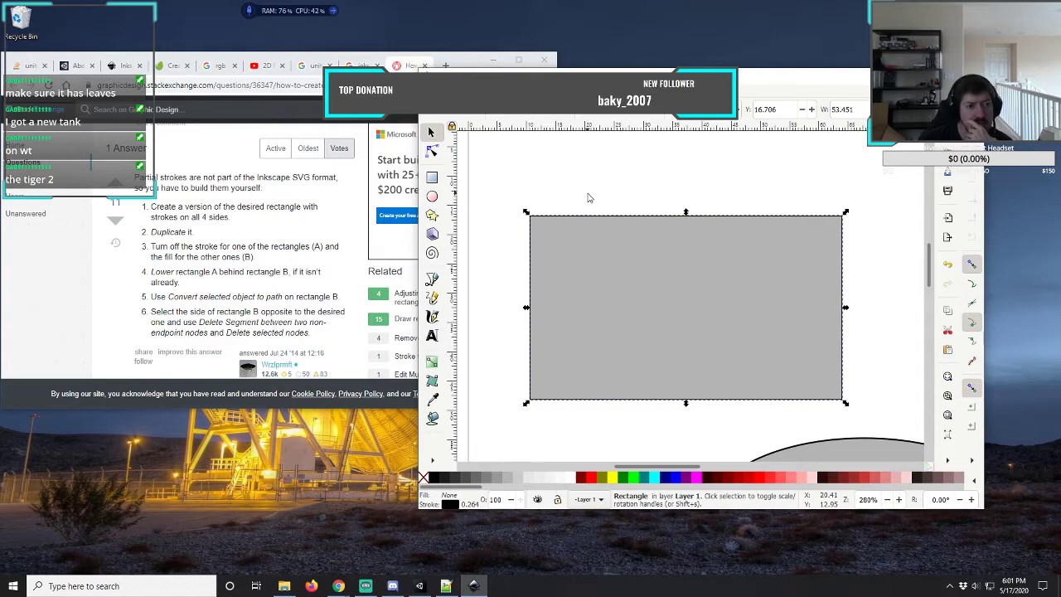
pyautogui.click(618, 270)
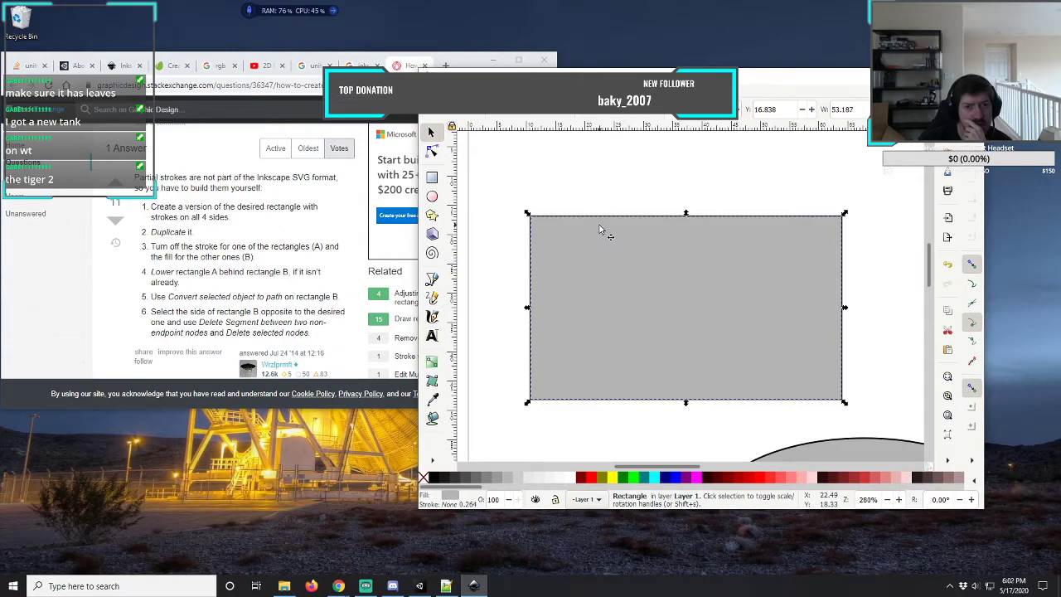
pyautogui.moveTo(603, 220); pyautogui.dragTo(603, 232)
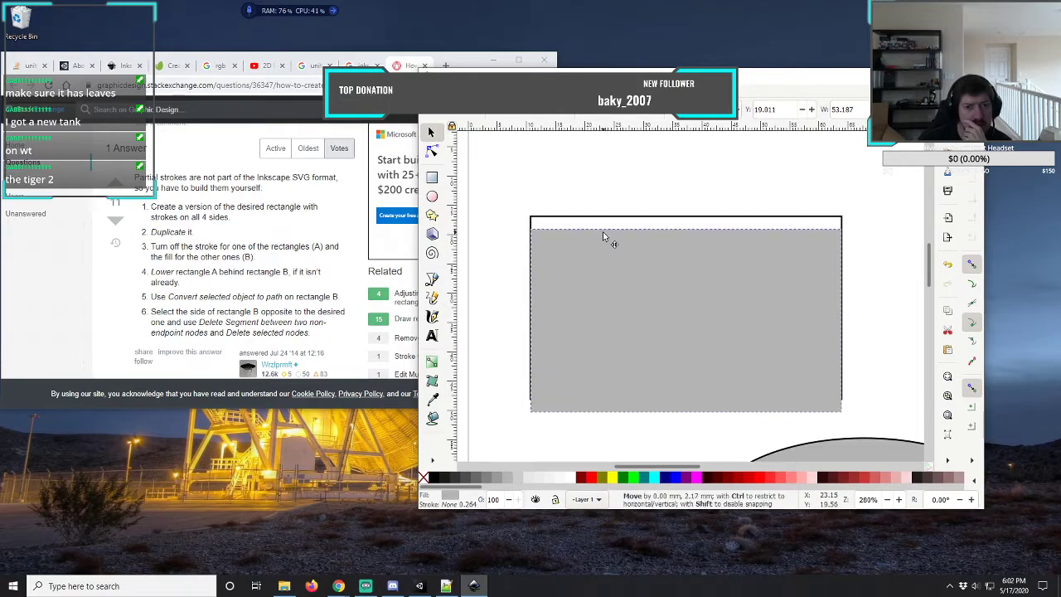
pyautogui.click(605, 220)
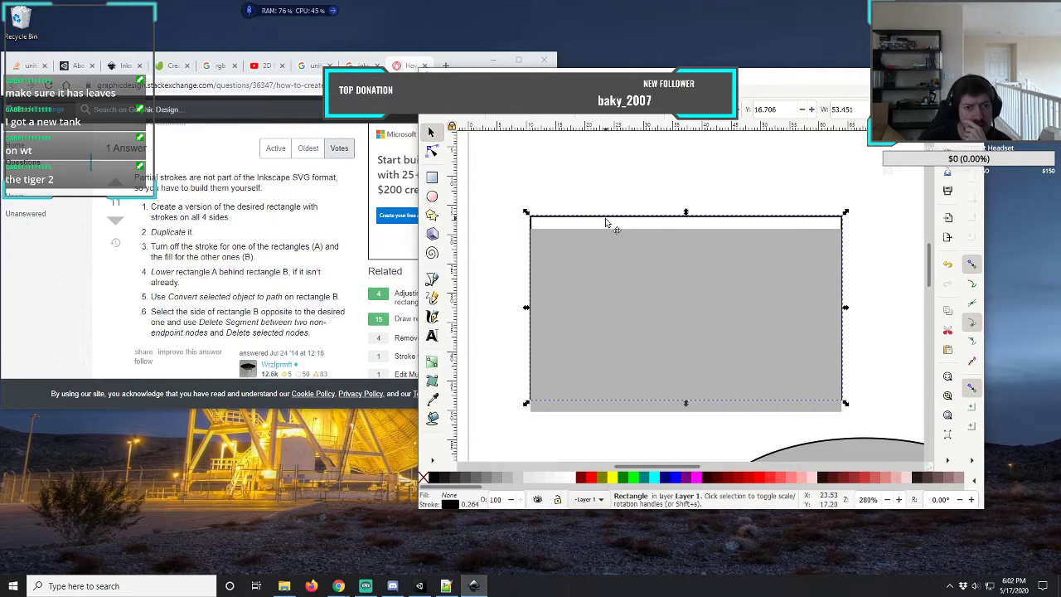
pyautogui.moveTo(605, 220); pyautogui.dragTo(606, 221)
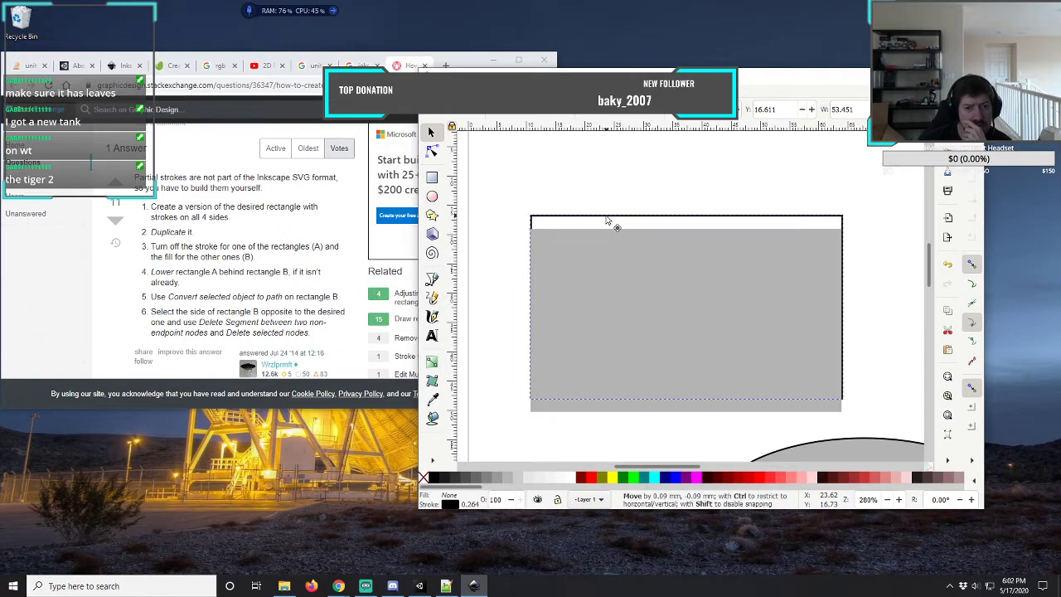
pyautogui.moveTo(605, 220); pyautogui.dragTo(606, 232)
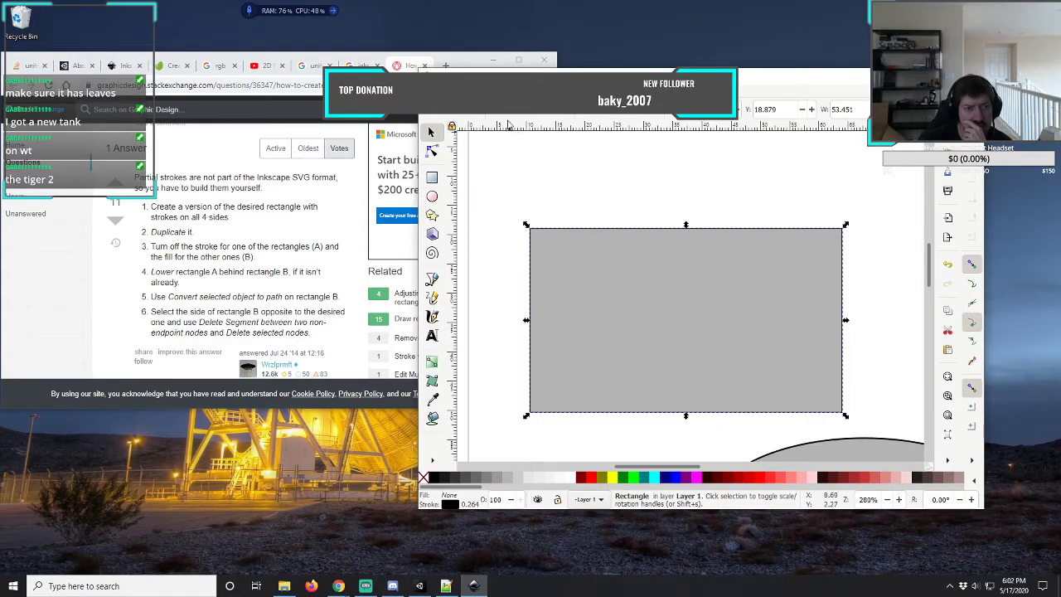
# - Look through the layer, object, path, text, filter, edit and view commands for the operations described in the answer
pyautogui.hotkey('alt', 'l')
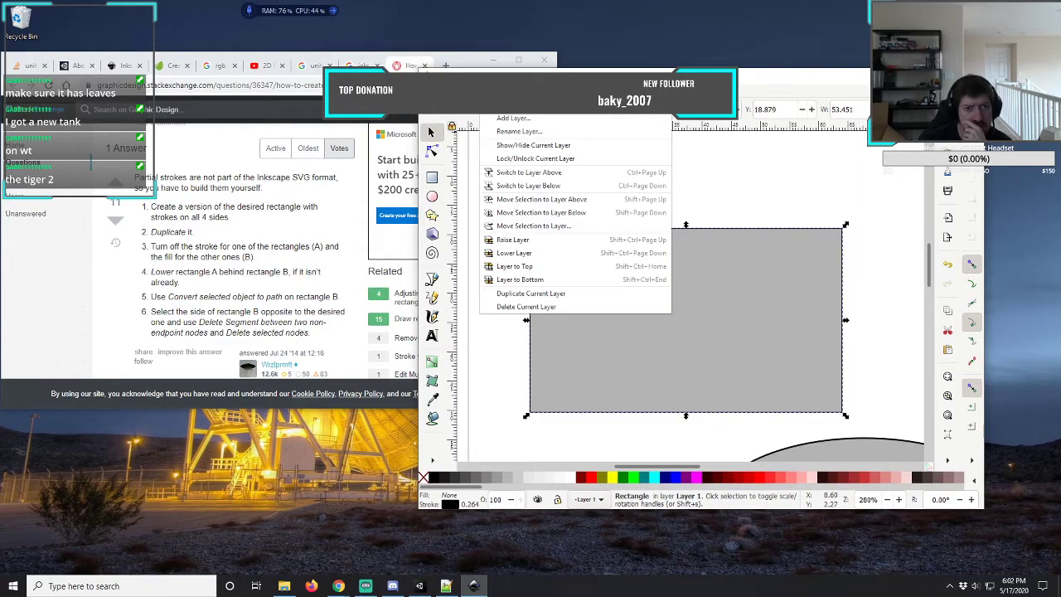
pyautogui.press('Right')
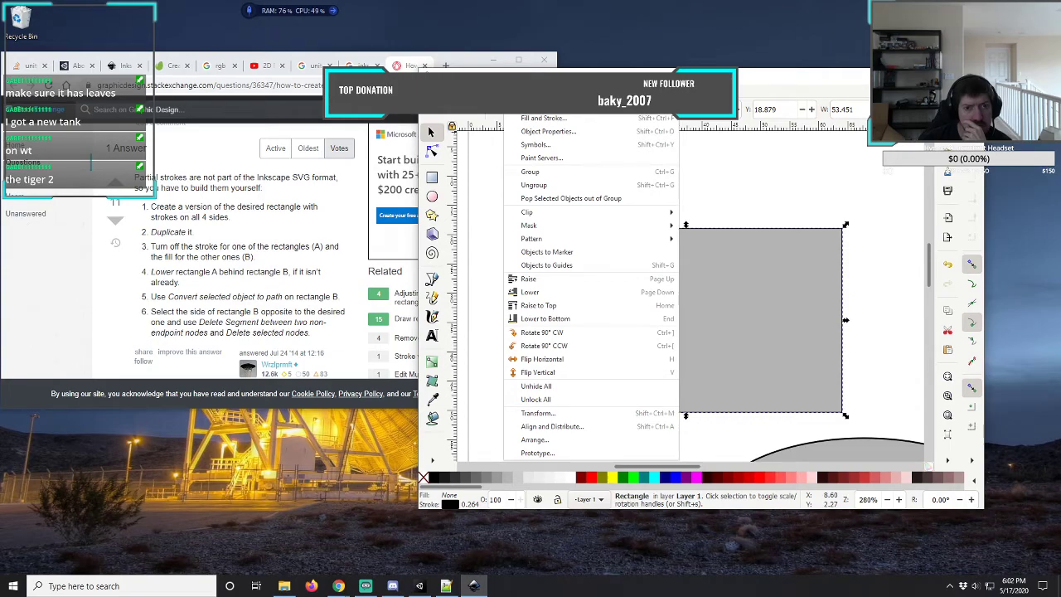
pyautogui.press('Right')
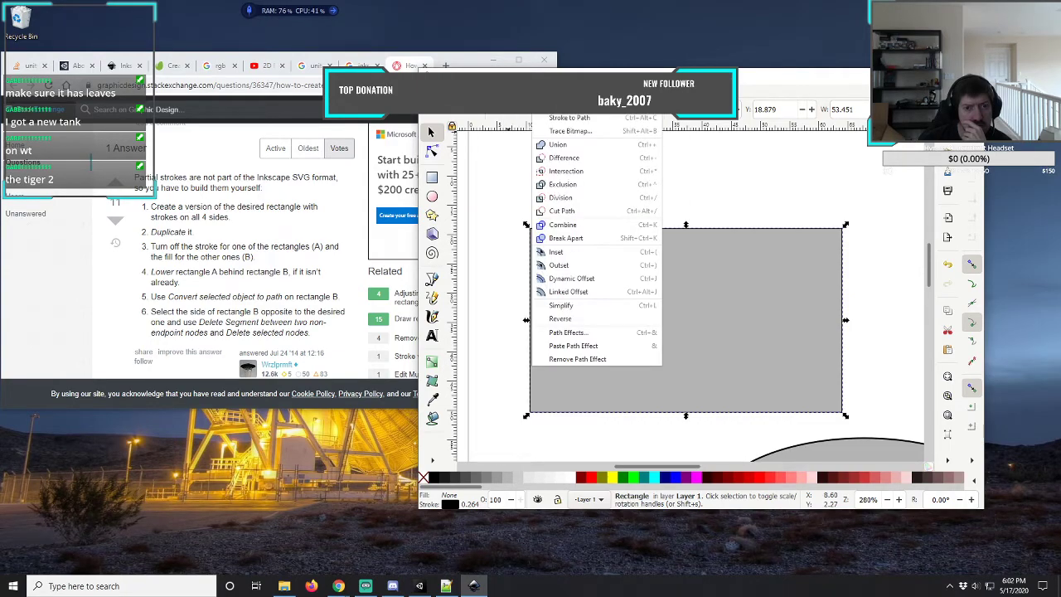
pyautogui.press('Right')
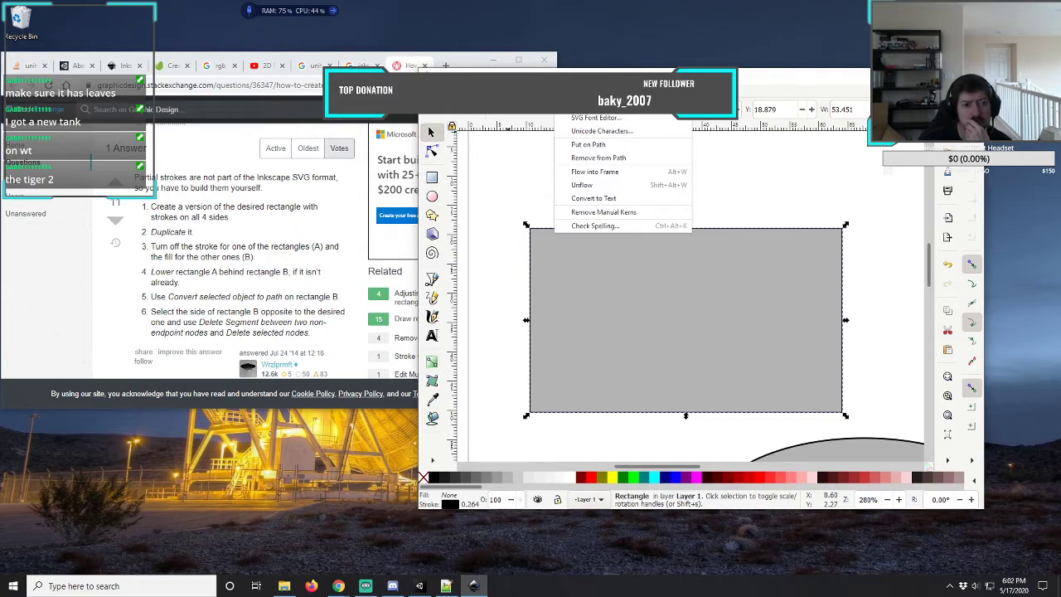
pyautogui.press('Right')
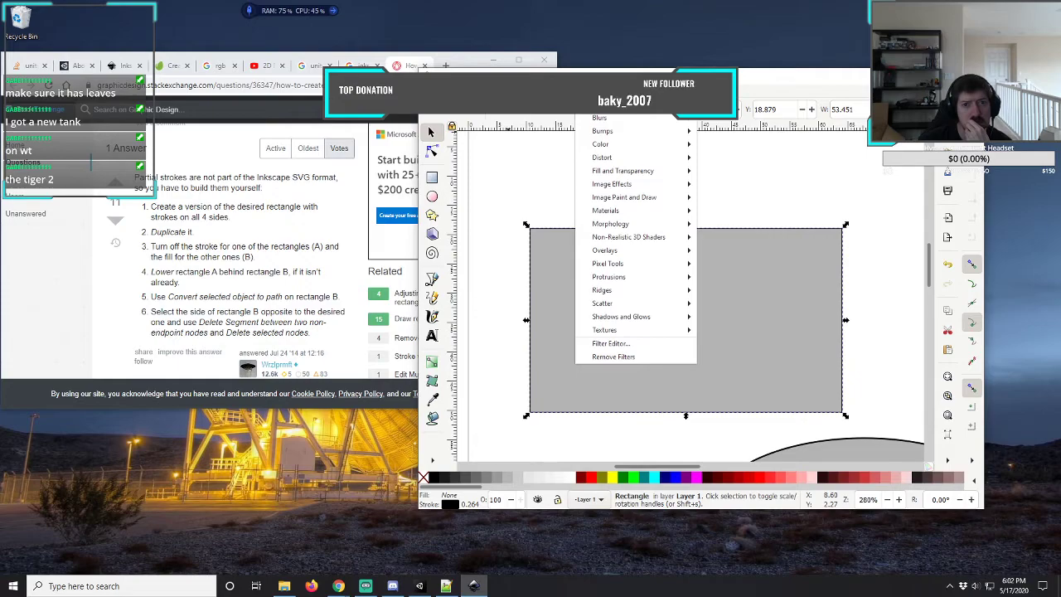
pyautogui.press('Right')
pyautogui.press('Left')
pyautogui.press('Left')
pyautogui.press('Left')
pyautogui.press('Left')
pyautogui.press('Left')
pyautogui.press('Left')
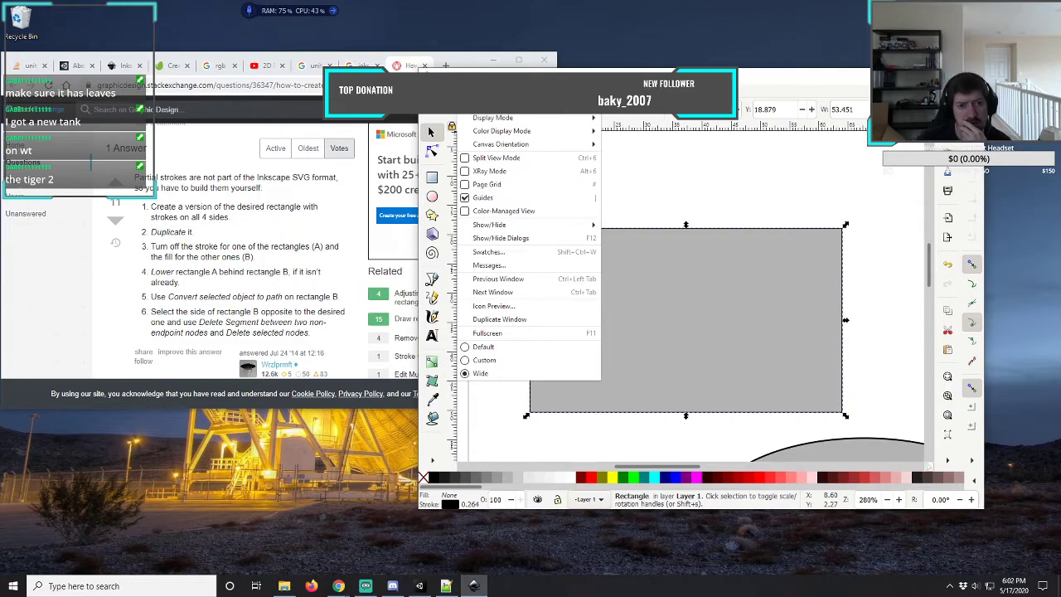
pyautogui.press('Left')
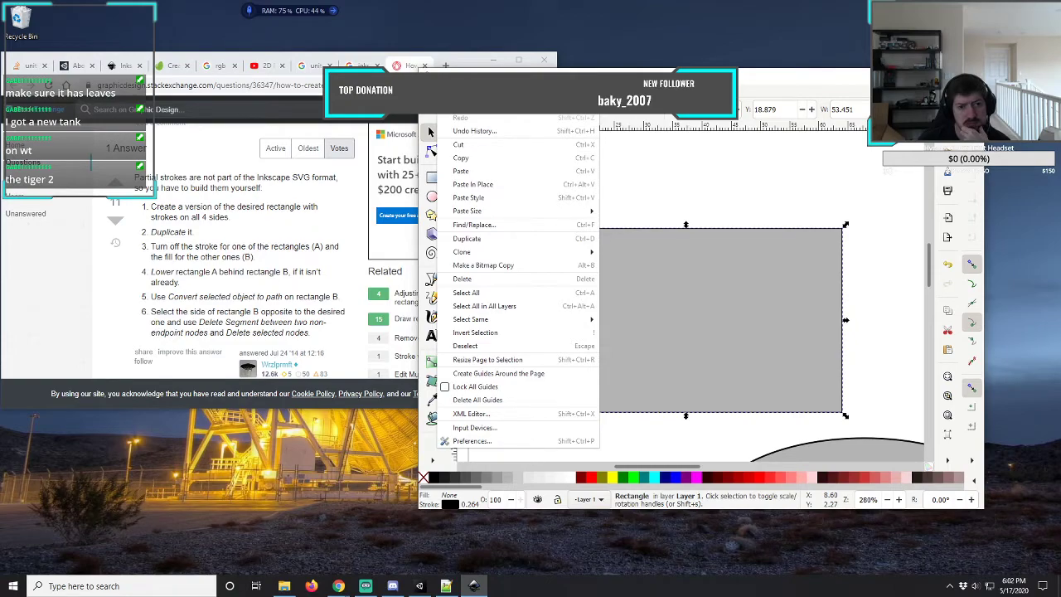
pyautogui.press('Left')
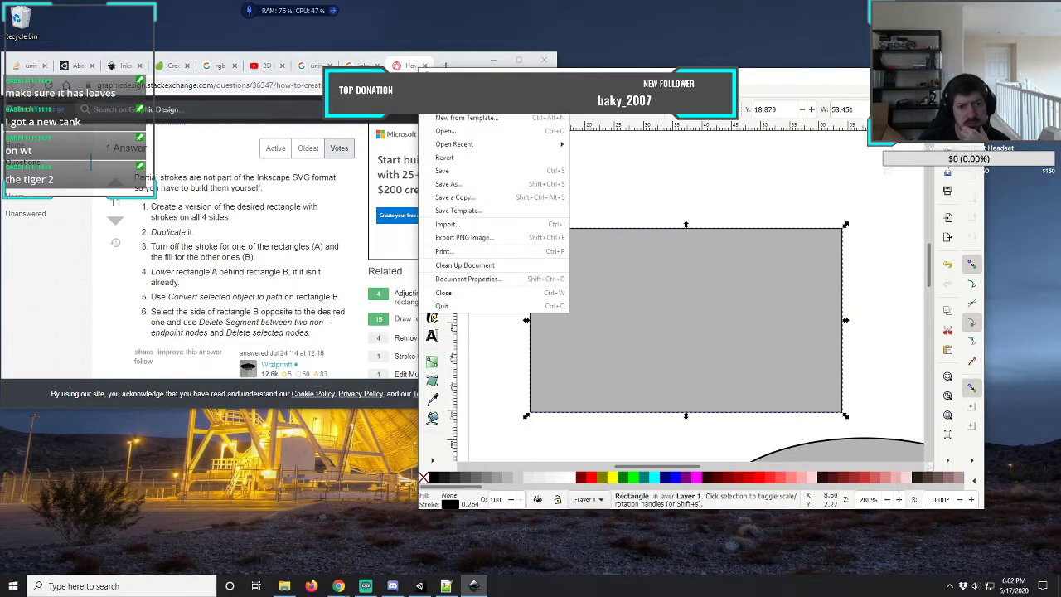
pyautogui.press('Right')
pyautogui.press('Right')
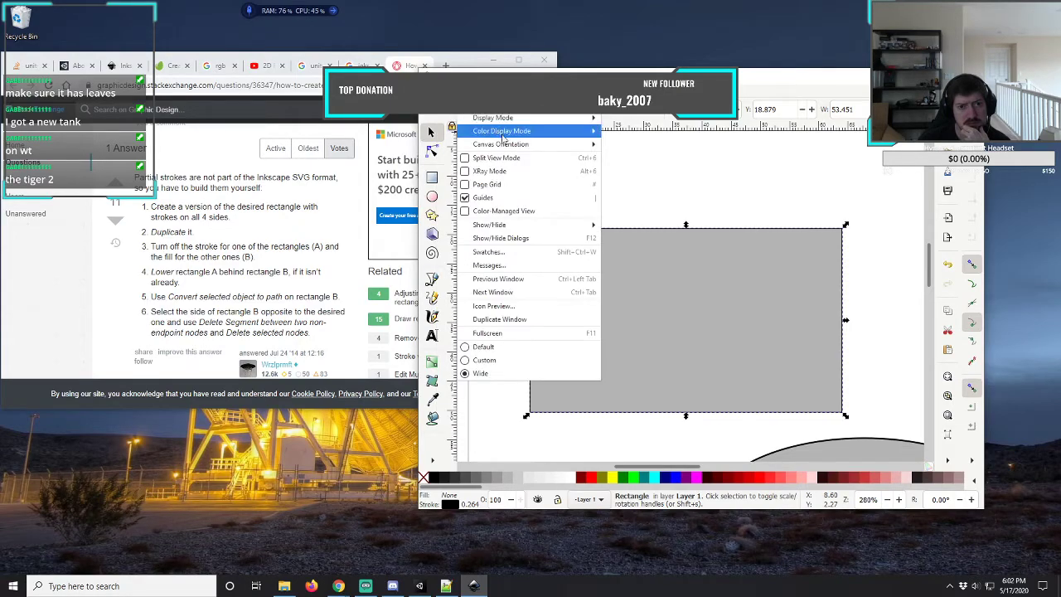
pyautogui.moveTo(506, 145)
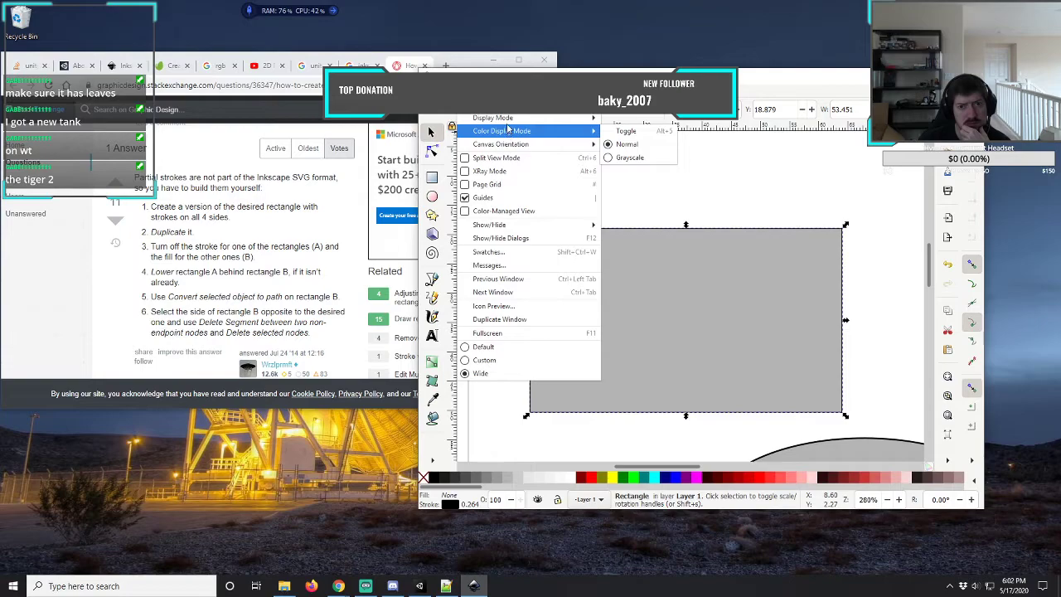
pyautogui.moveTo(508, 121)
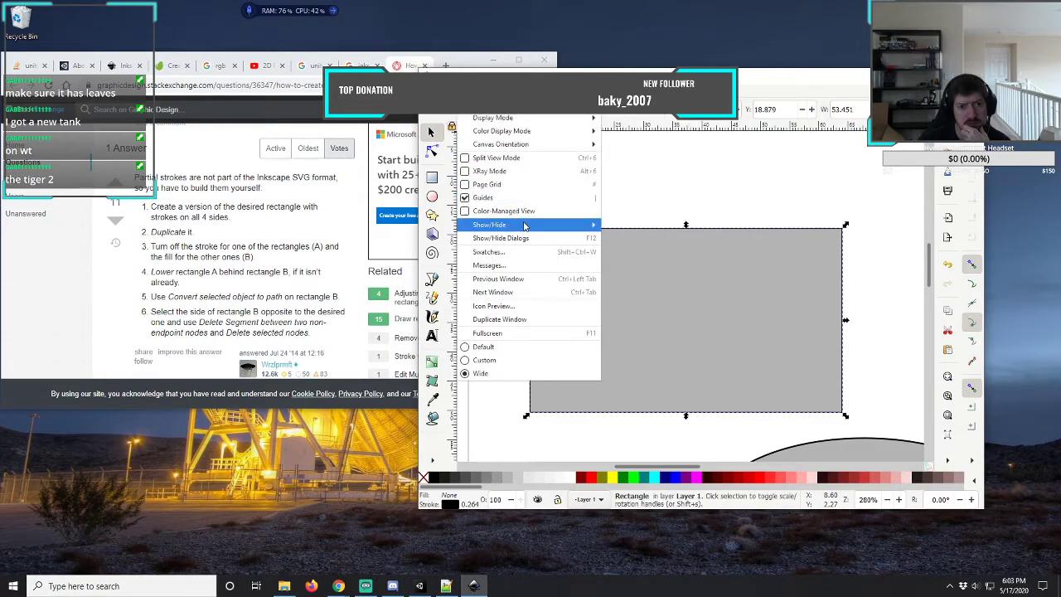
pyautogui.moveTo(525, 228)
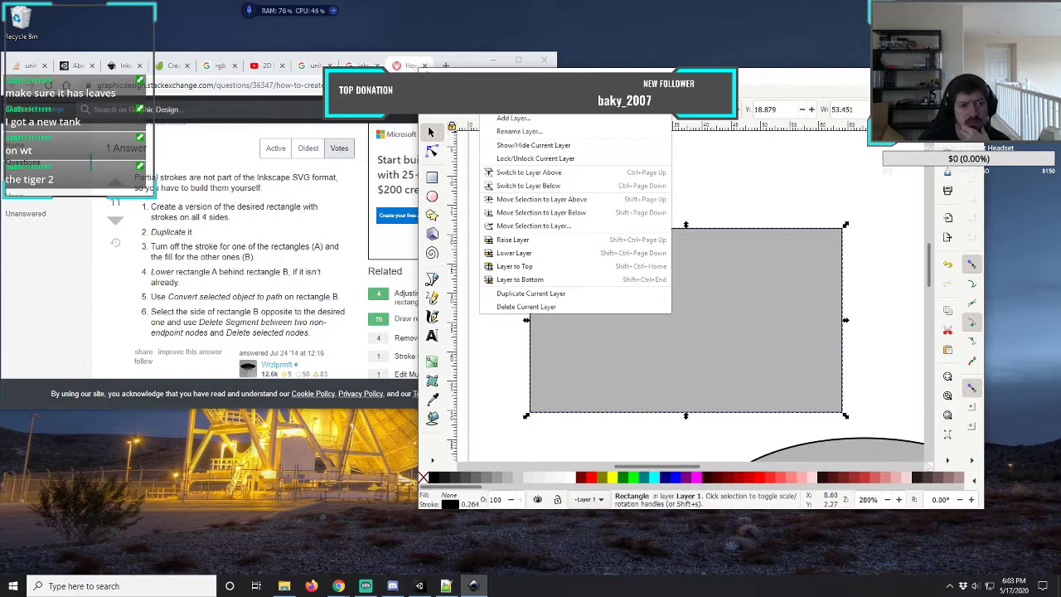
pyautogui.press('Right')
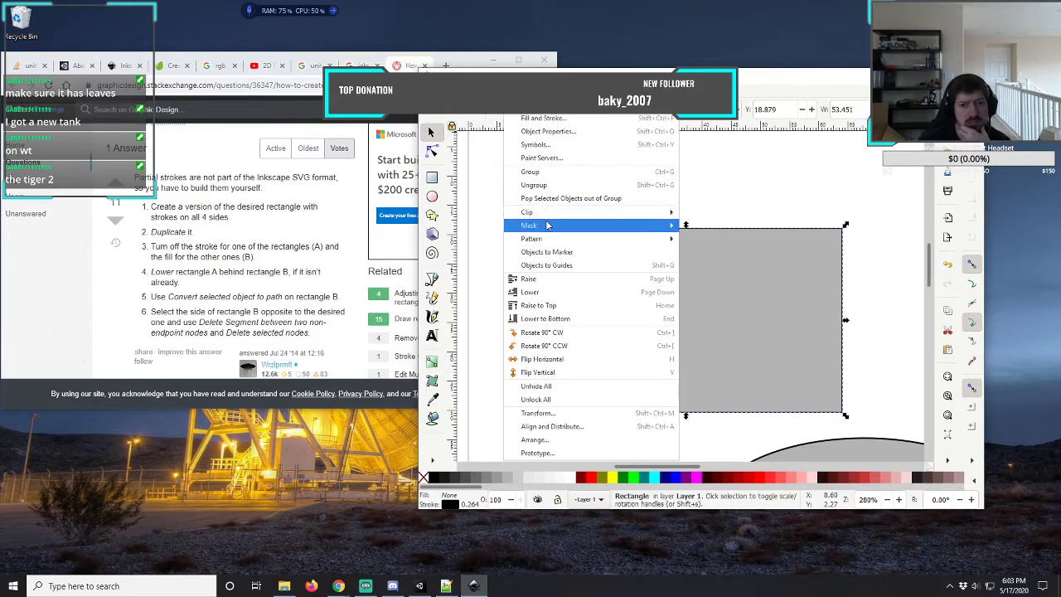
pyautogui.moveTo(548, 242)
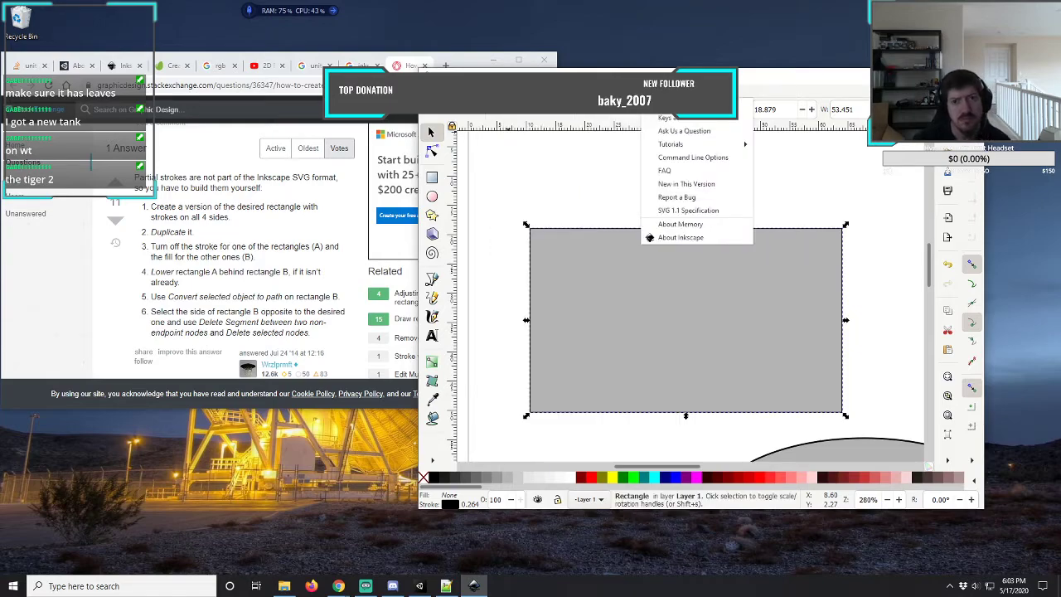
# - Select the strokeless gray rectangle, open its Object Properties and look through the Interactivity settings
pyautogui.click(635, 257)
pyautogui.rightClick(635, 257)
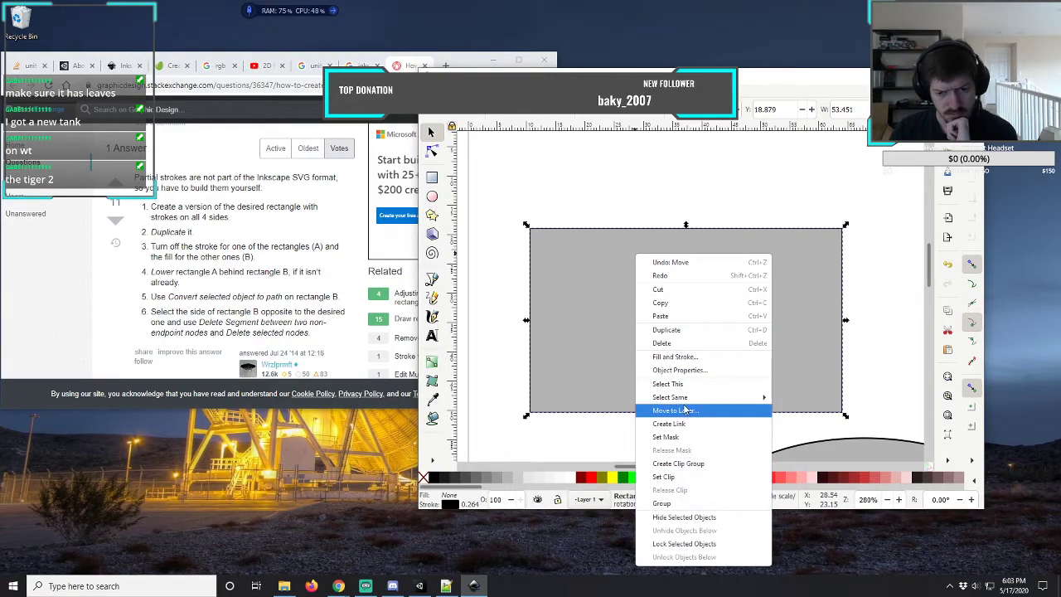
pyautogui.moveTo(683, 400)
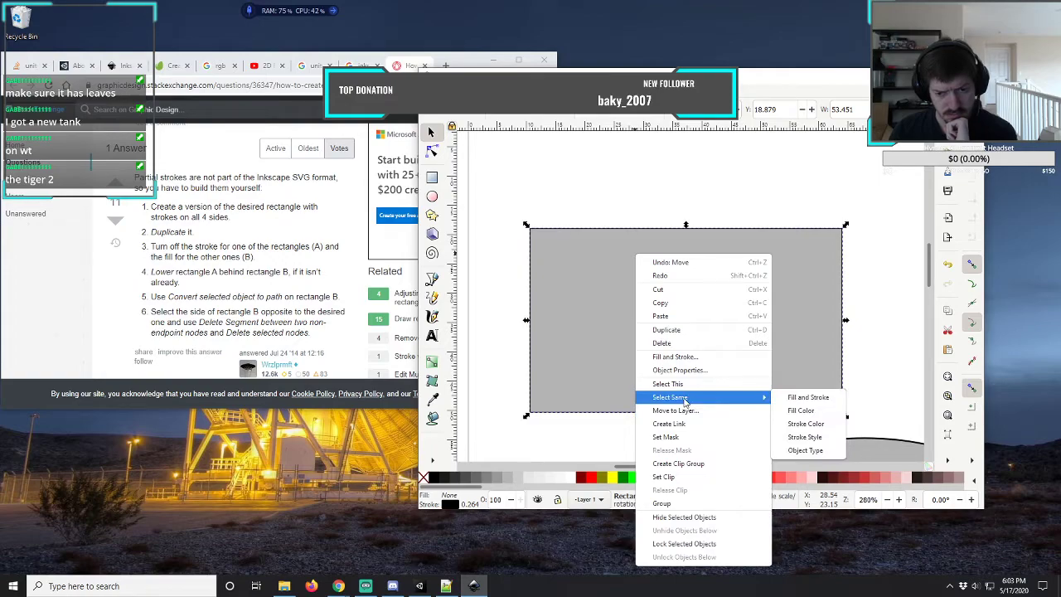
pyautogui.click(687, 378)
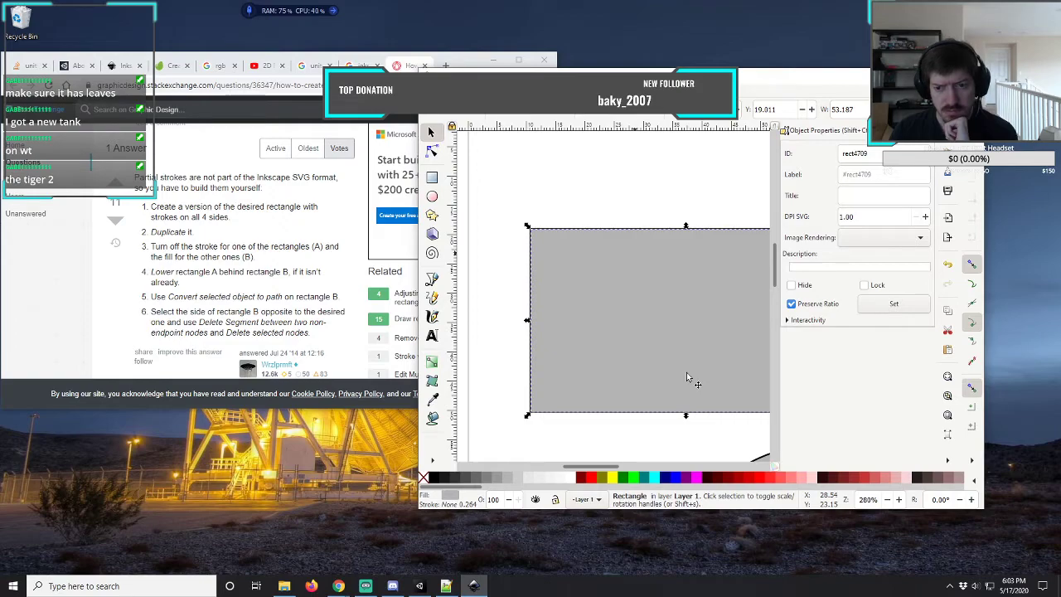
pyautogui.click(803, 321)
pyautogui.scroll(-3, 802, 327)
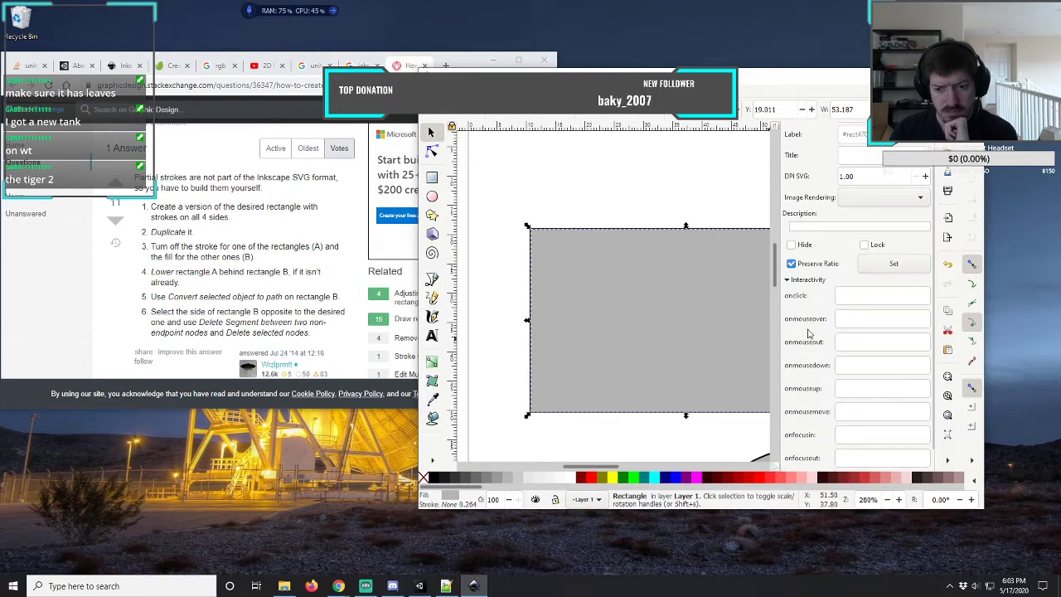
pyautogui.scroll(3, 808, 333)
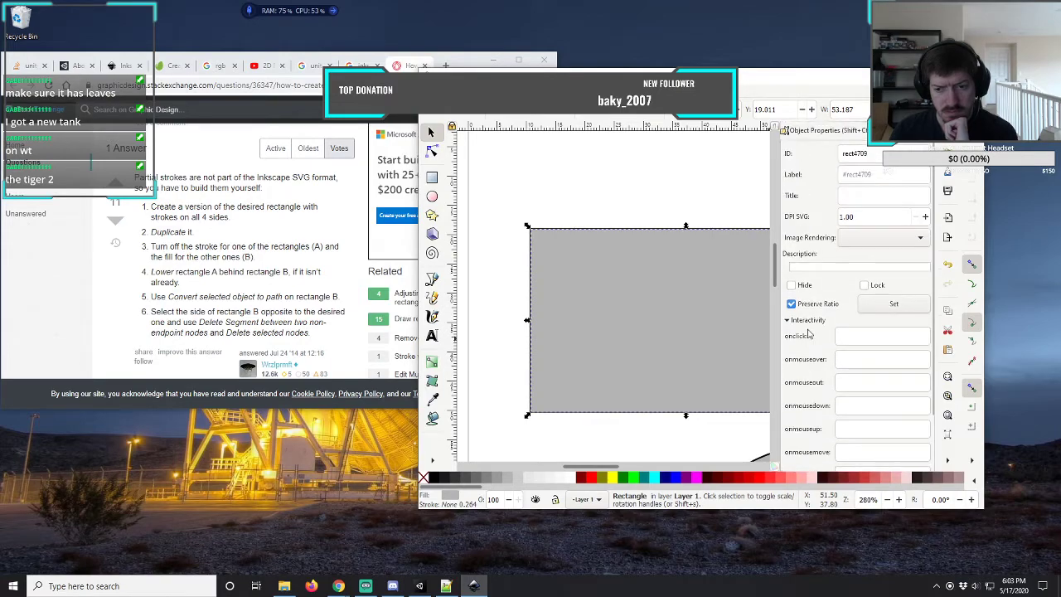
# - Collapse the Interactivity settings and close the Object Properties of the strokeless gray rectangle
pyautogui.click(808, 322)
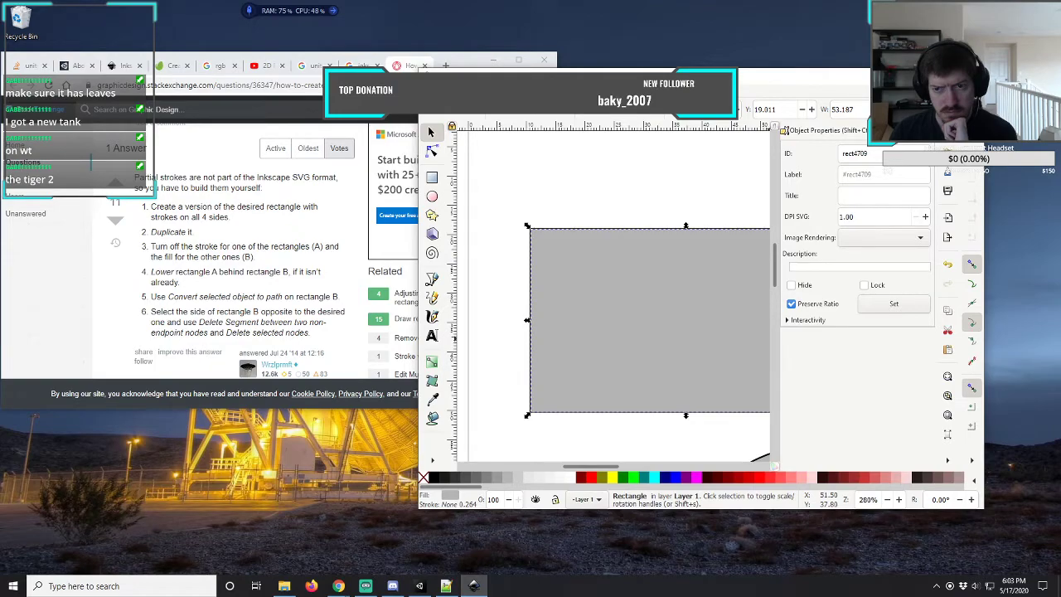
pyautogui.hotkey('ctrl', 'shift', 'o')
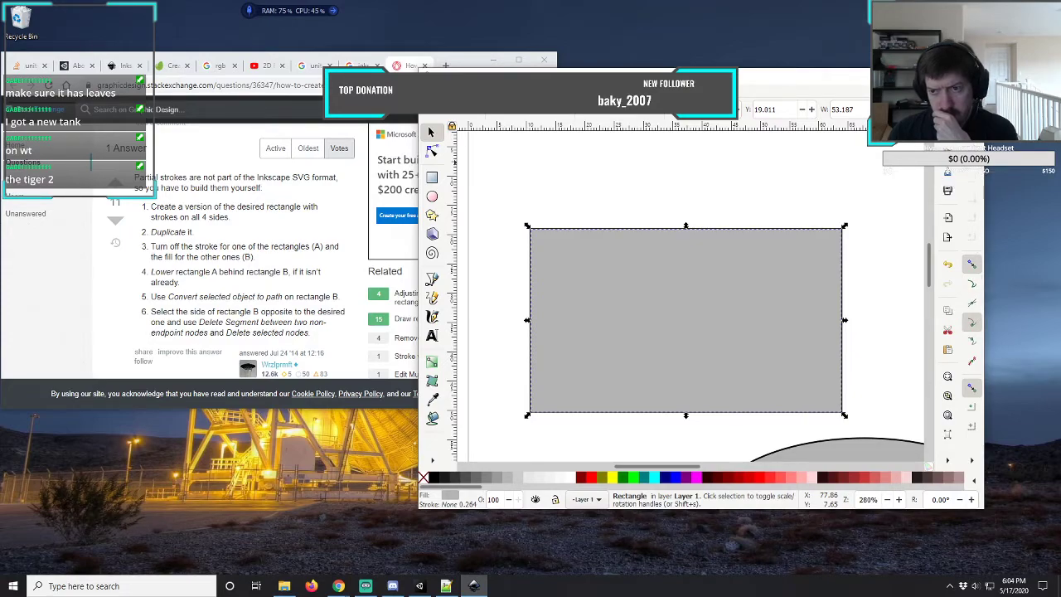
pyautogui.click(974, 114)
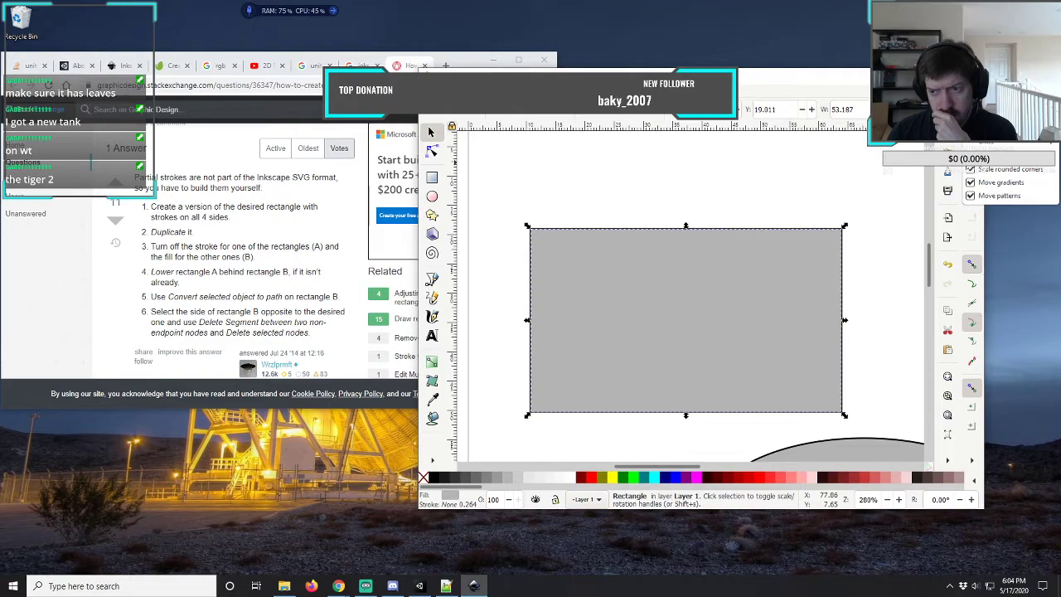
pyautogui.press('Escape')
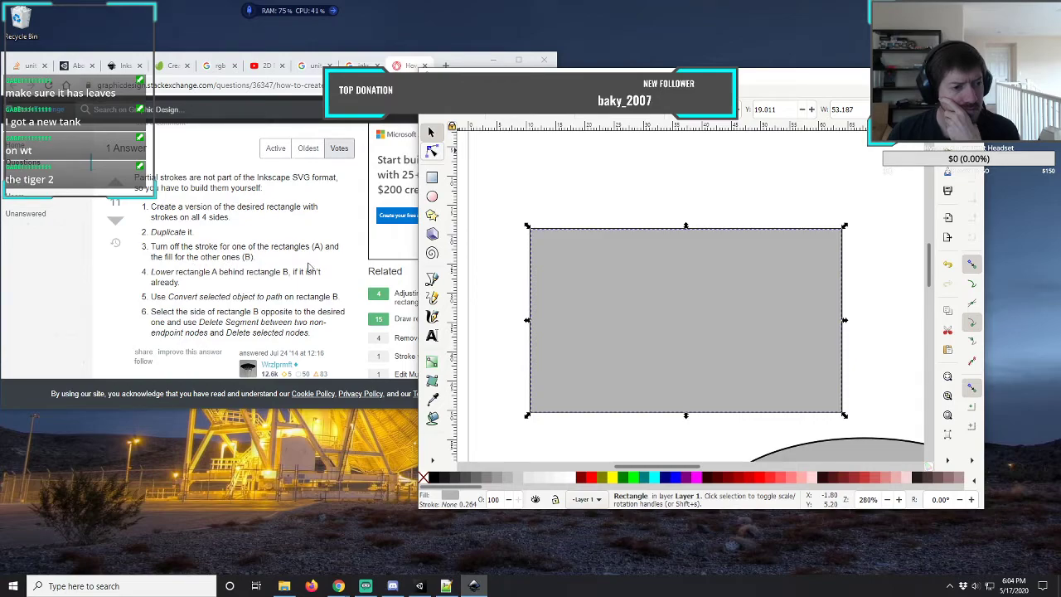
pyautogui.rightClick(621, 239)
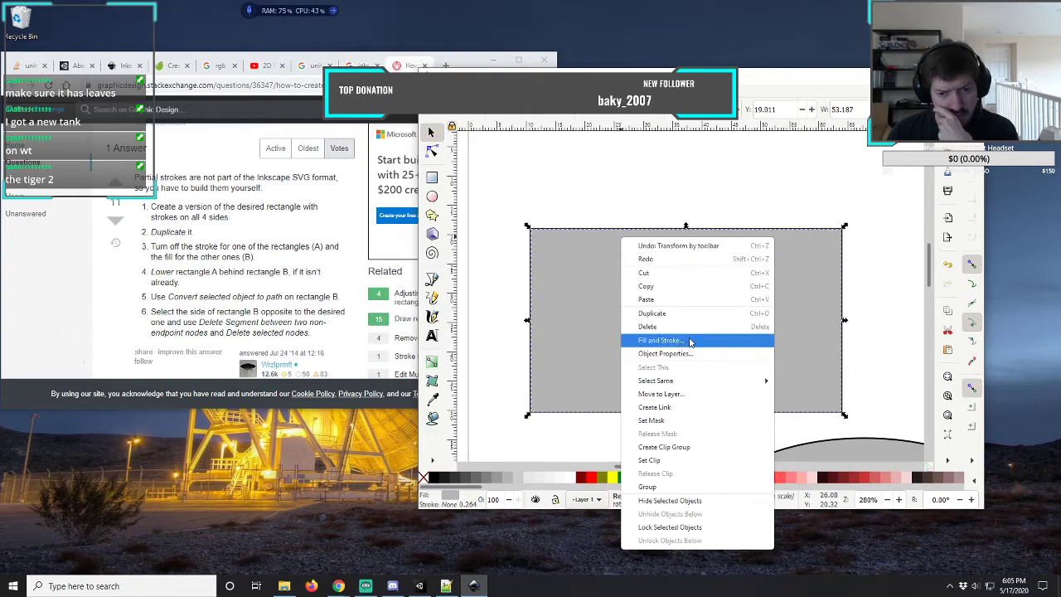
pyautogui.moveTo(690, 387)
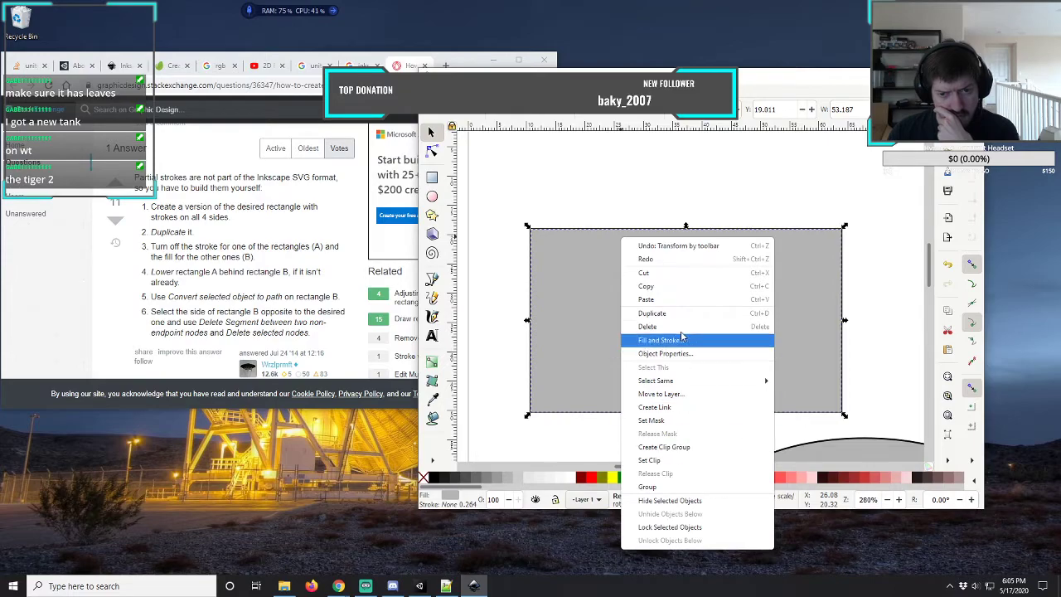
pyautogui.click(583, 234)
pyautogui.click(584, 235)
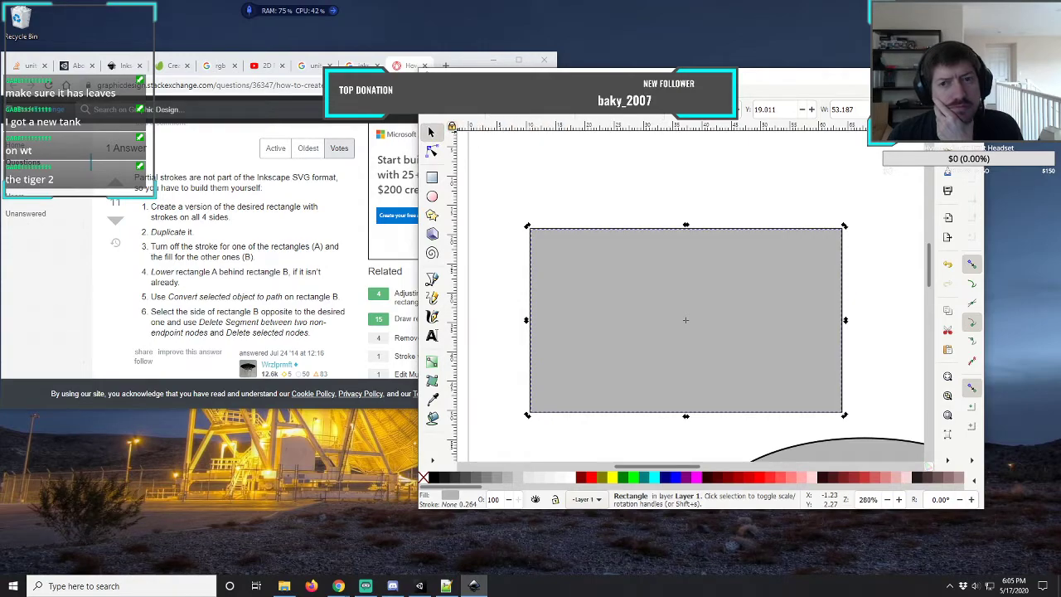
# - Examine the gray rectangle's fill, stroke paint and stroke style settings, and close them
pyautogui.rightClick(845, 229)
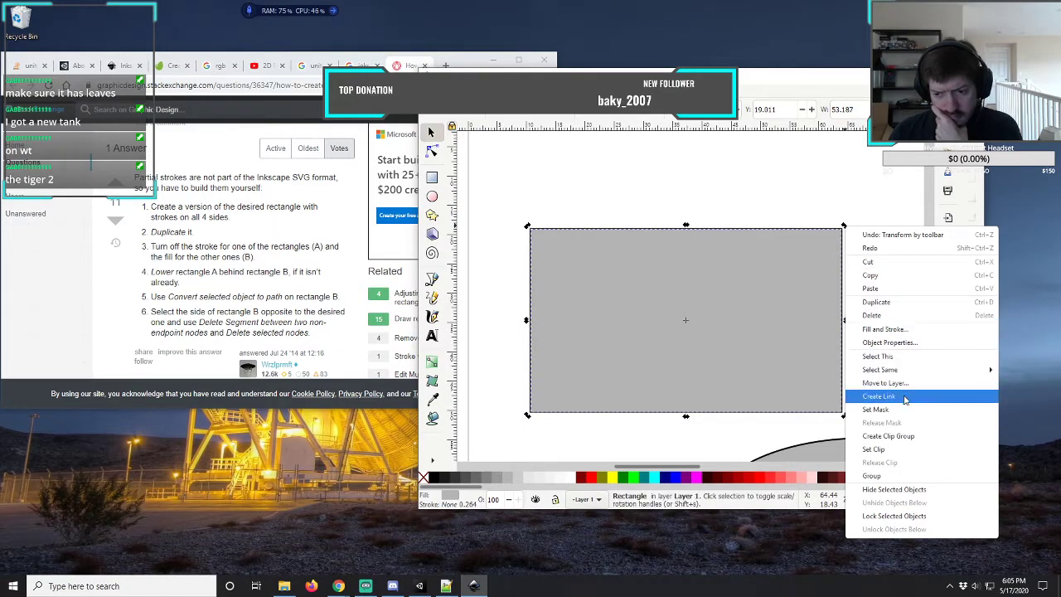
pyautogui.moveTo(904, 371)
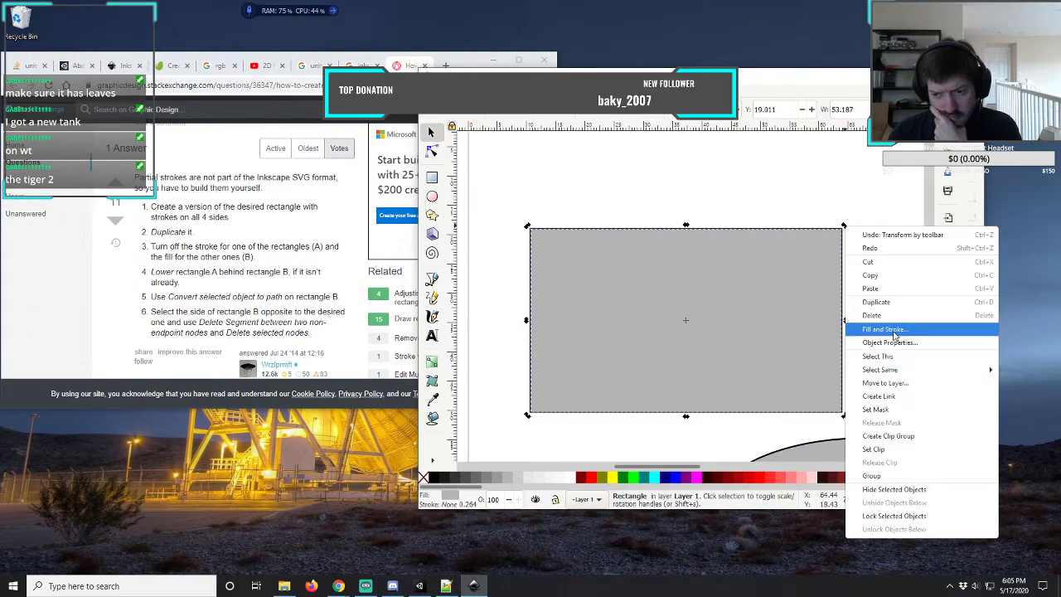
pyautogui.click(887, 329)
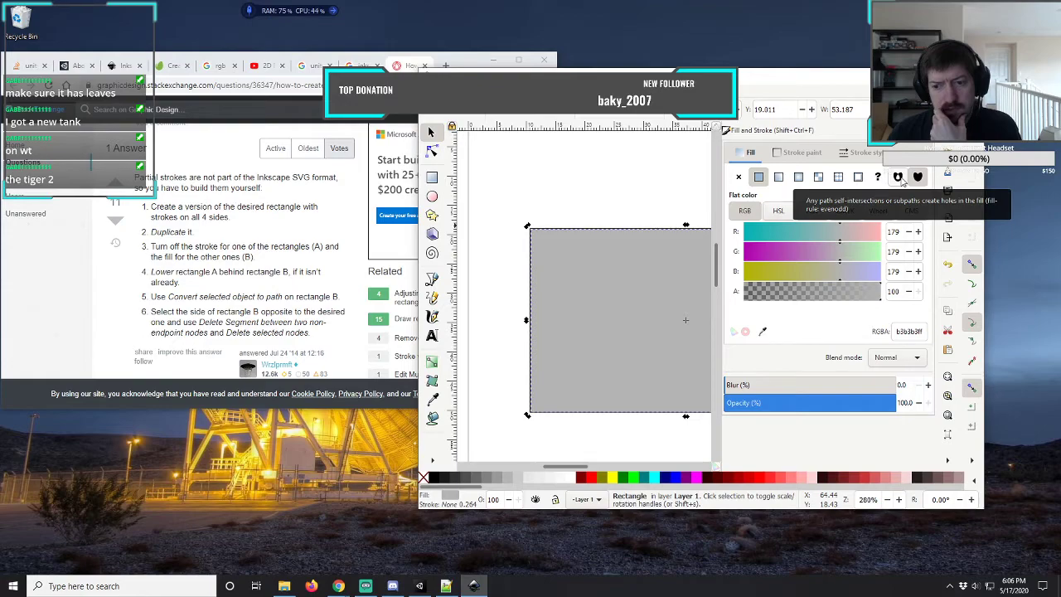
pyautogui.click(806, 154)
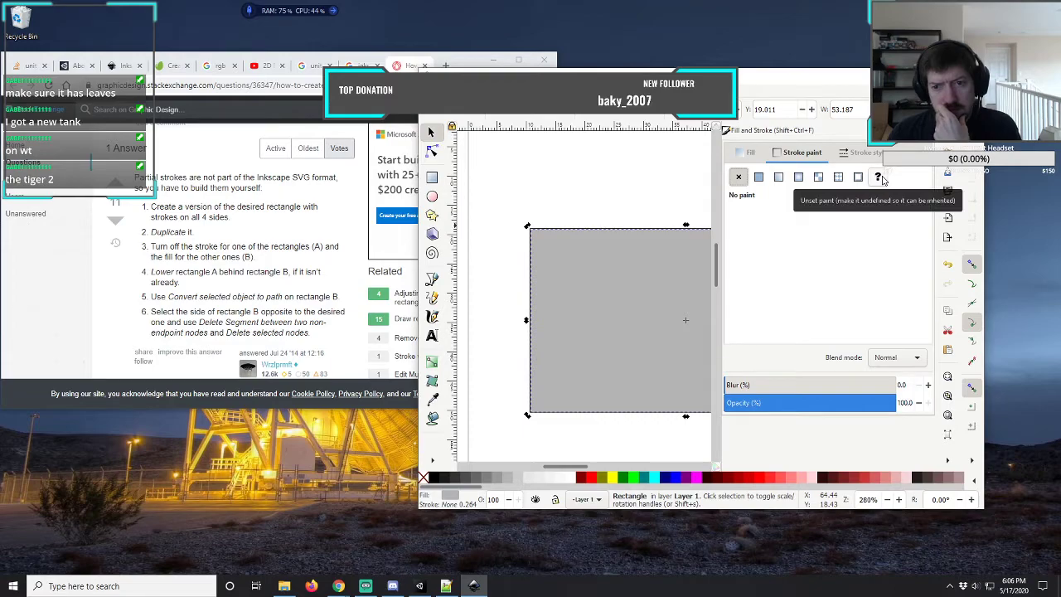
pyautogui.click(867, 156)
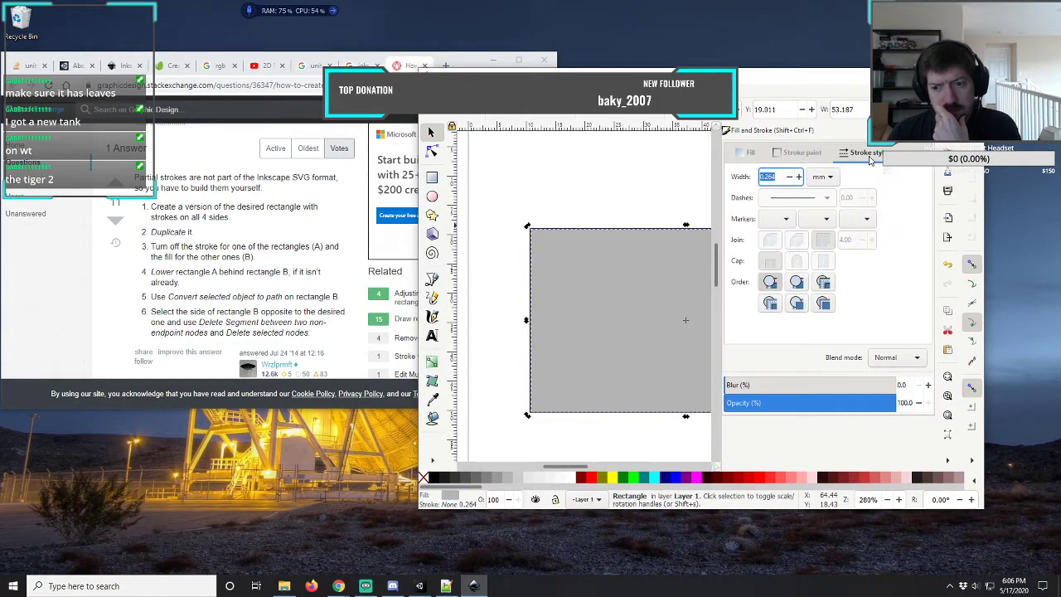
pyautogui.hotkey('ctrl', 'shift', 'f')
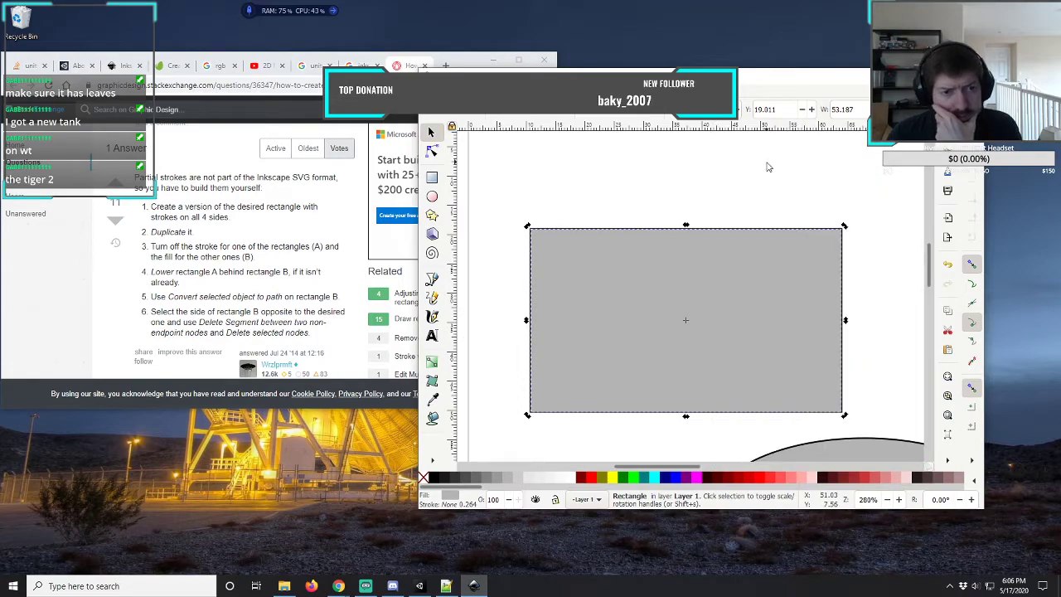
# - Convert the strokeless gray rectangle to a path for node editing
pyautogui.press('n')
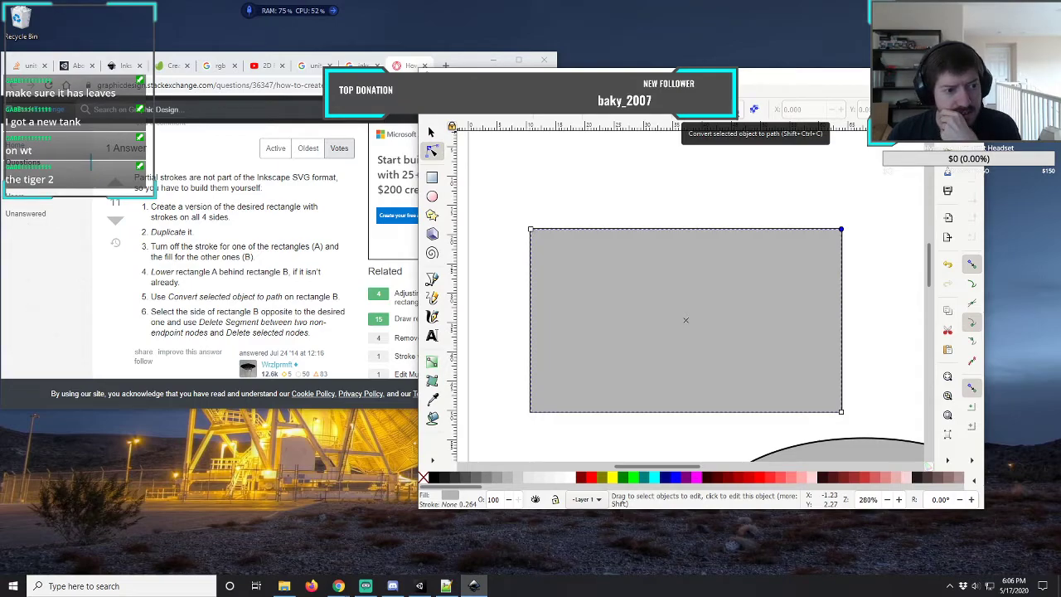
pyautogui.hotkey('ctrl', 'shift', 'c')
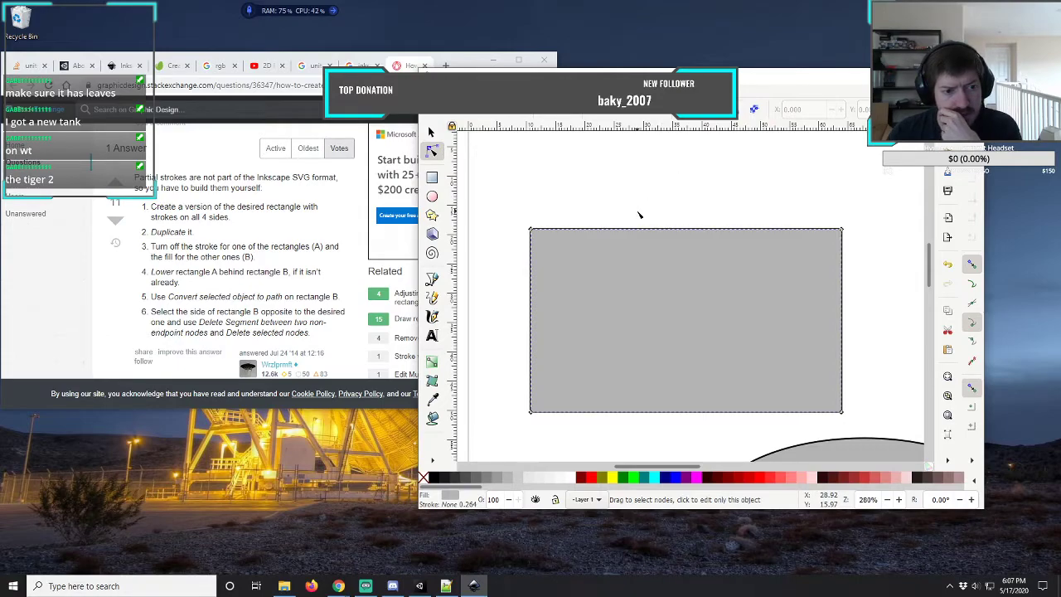
# - Try to remove the upper side of the gray path by deleting its two upper corner nodes, and undo the deletion
pyautogui.click(531, 230)
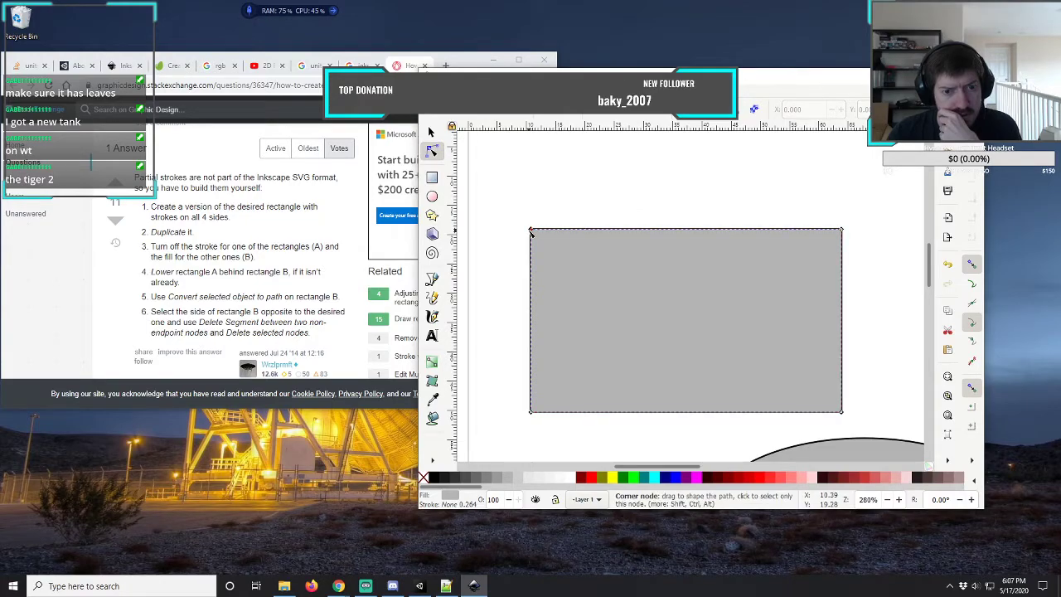
pyautogui.click(842, 230)
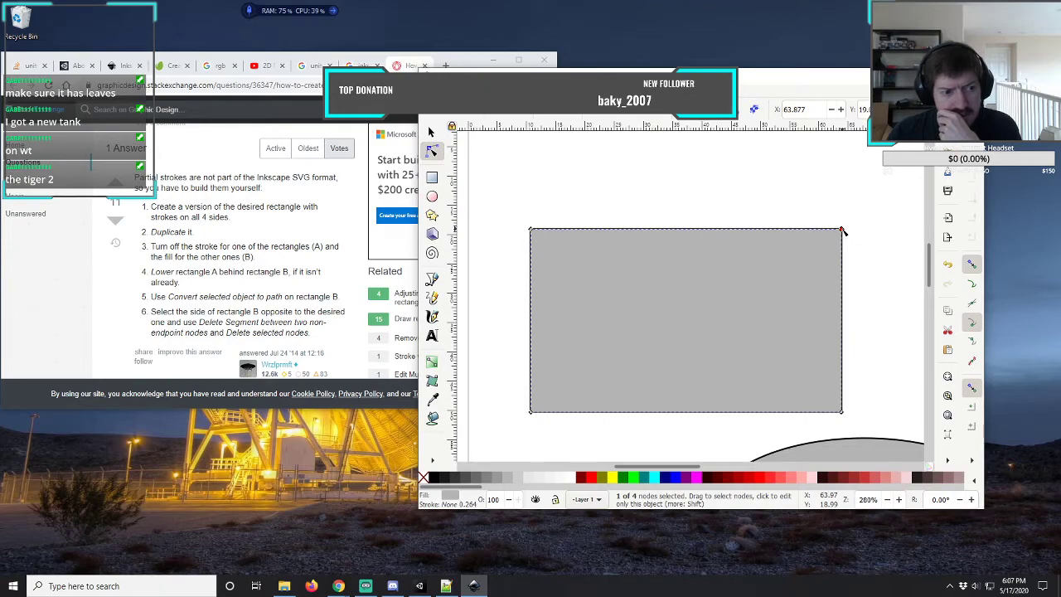
pyautogui.click(679, 234)
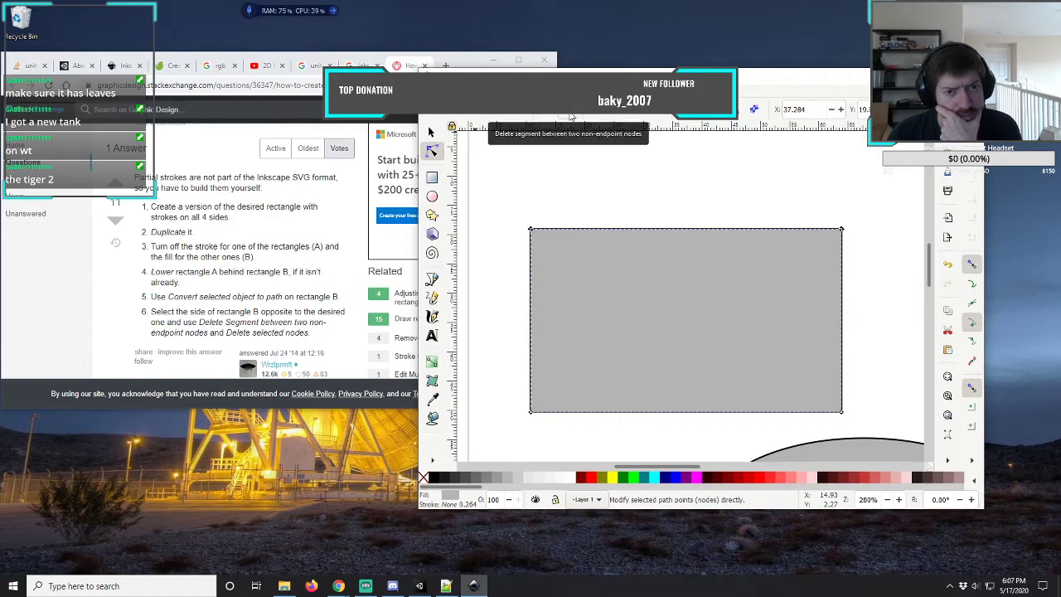
pyautogui.click(623, 229)
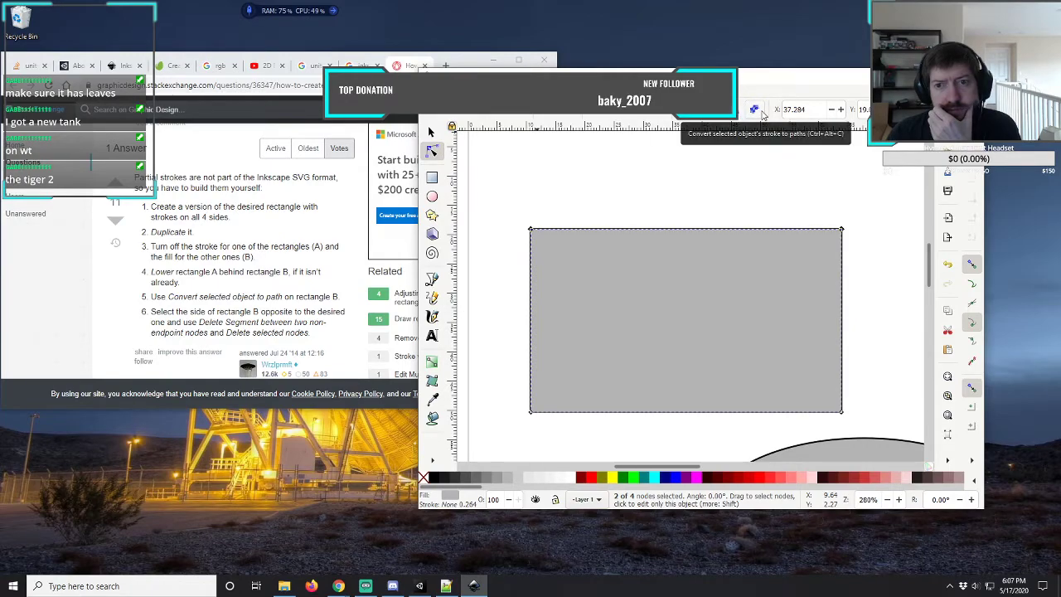
pyautogui.click(478, 116)
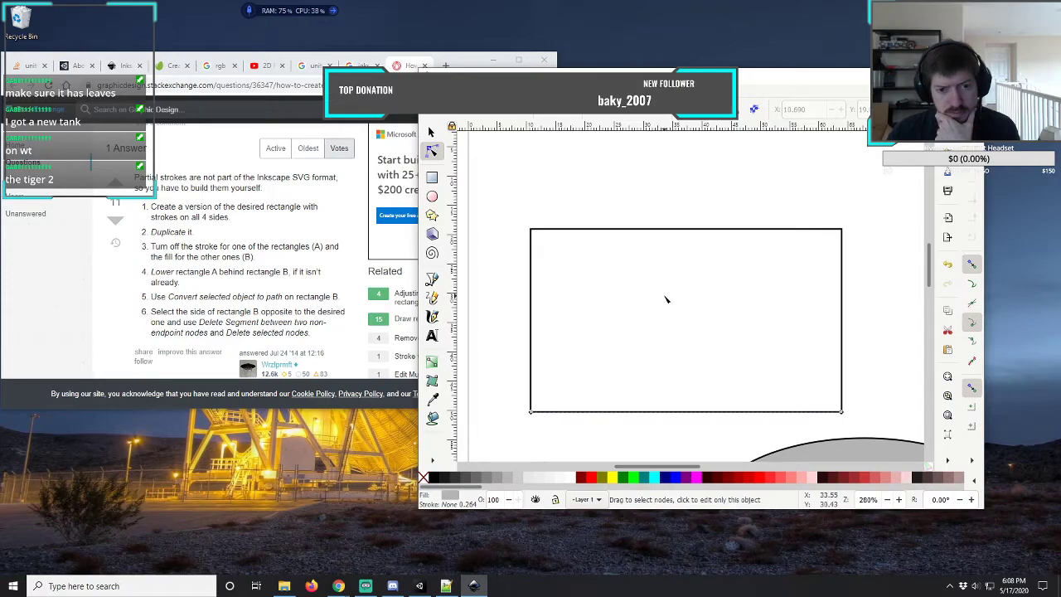
pyautogui.click(627, 219)
pyautogui.click(627, 218)
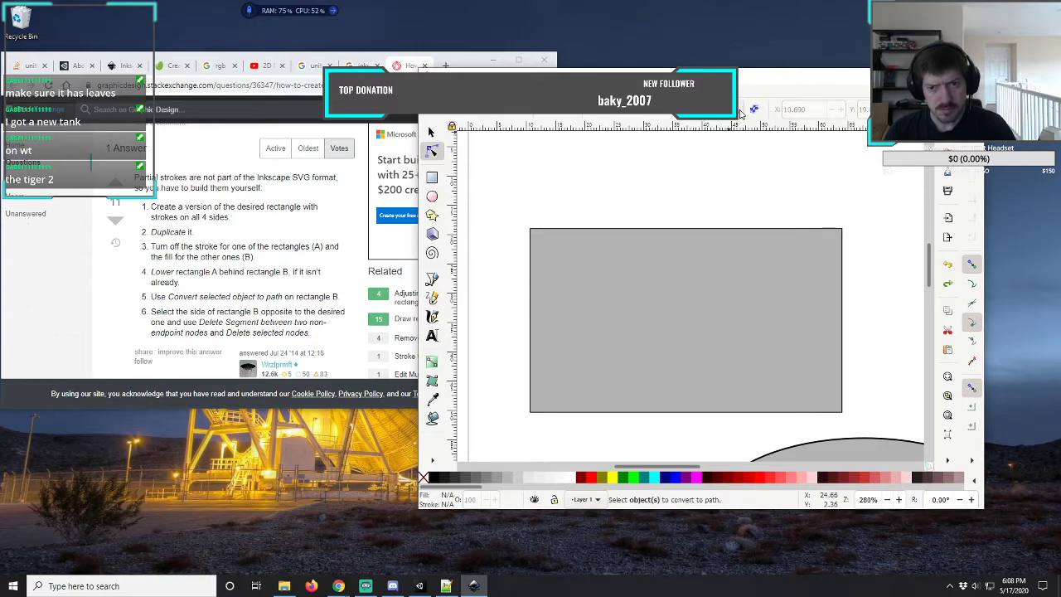
# - Separate the two rectangles, moving the gray one to a Y of about 25 mm and the outline one to about 6.8 mm
pyautogui.click(680, 233)
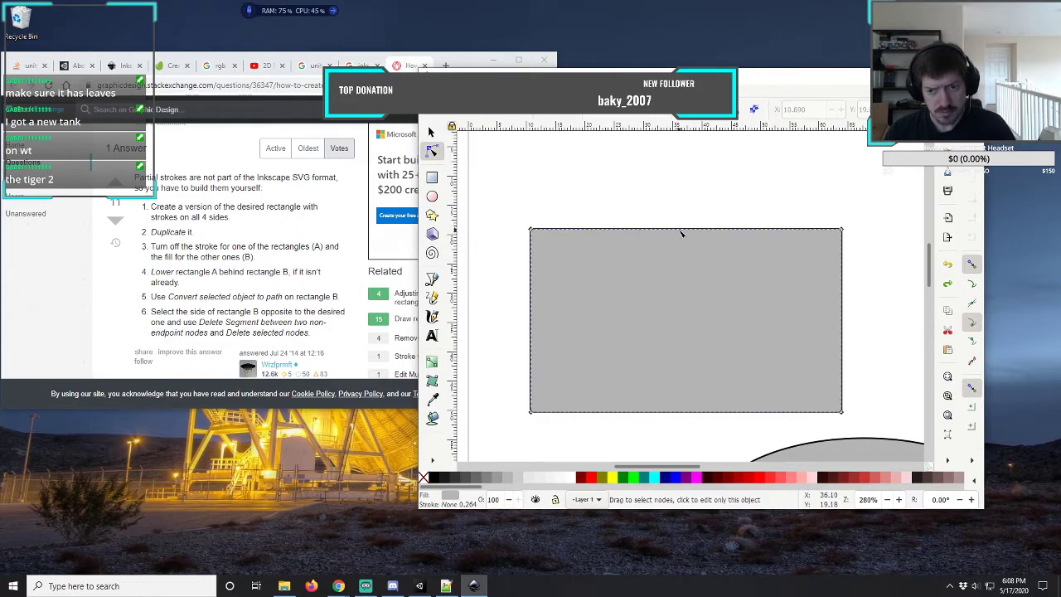
pyautogui.press('s')
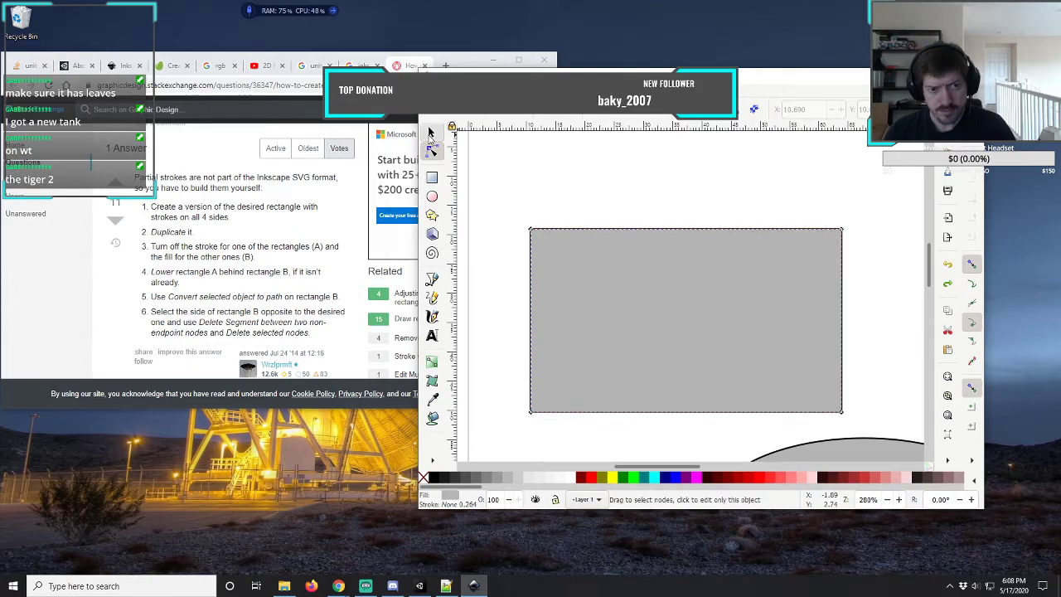
pyautogui.moveTo(675, 232); pyautogui.dragTo(617, 267)
pyautogui.click(654, 235)
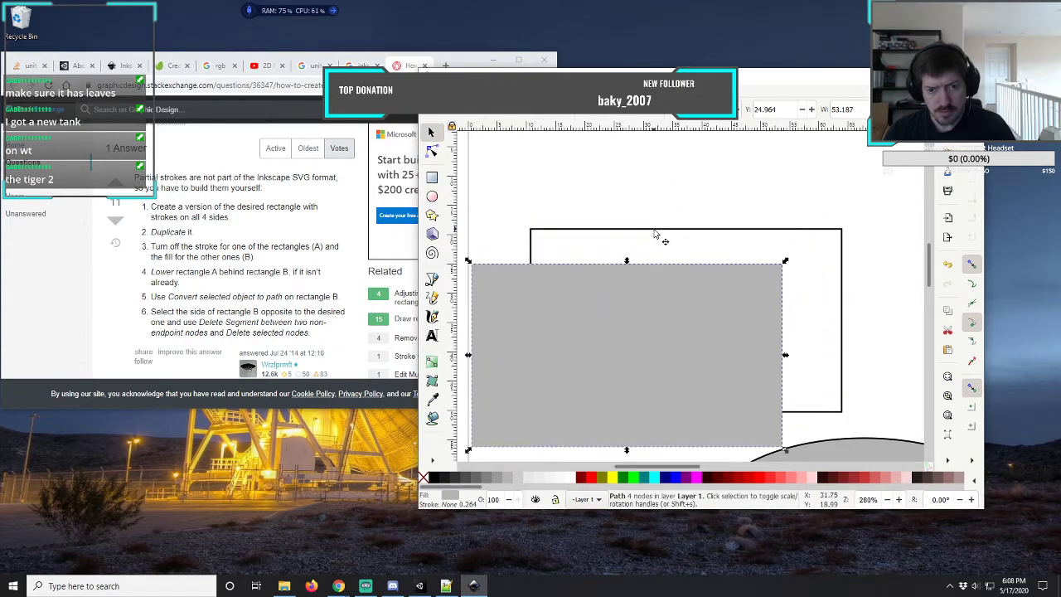
pyautogui.moveTo(661, 238); pyautogui.dragTo(707, 160)
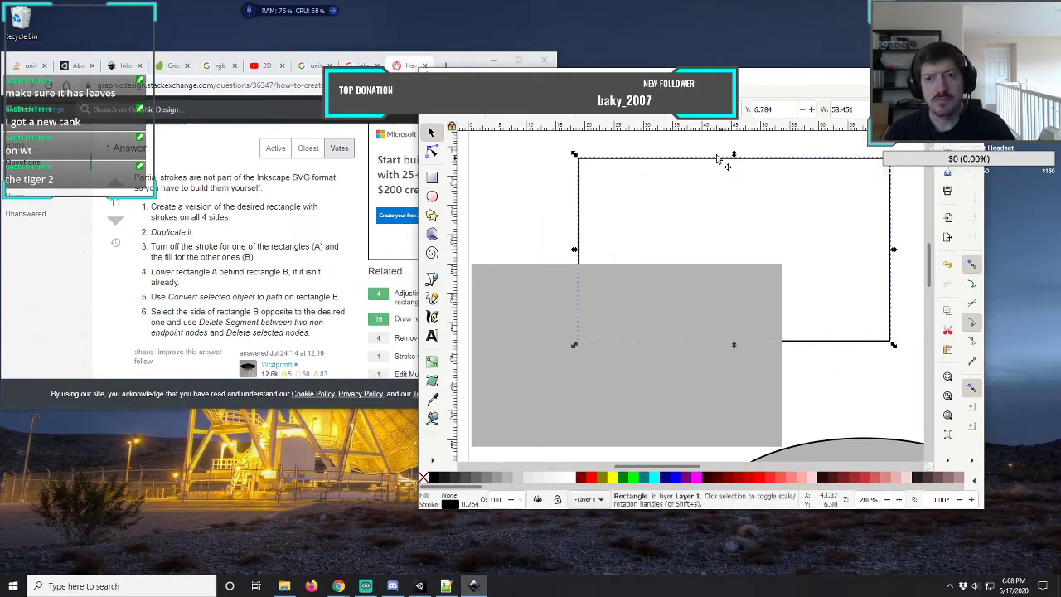
# - Convert the outline rectangle to a path and delete the segment along its upper side, keeping all four nodes
pyautogui.press('n')
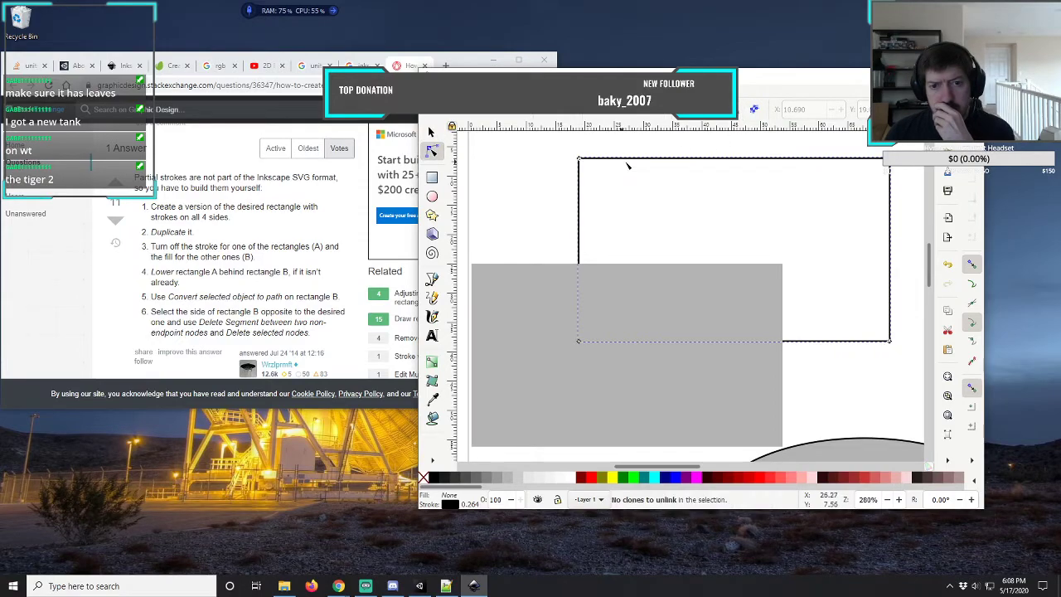
pyautogui.click(680, 164)
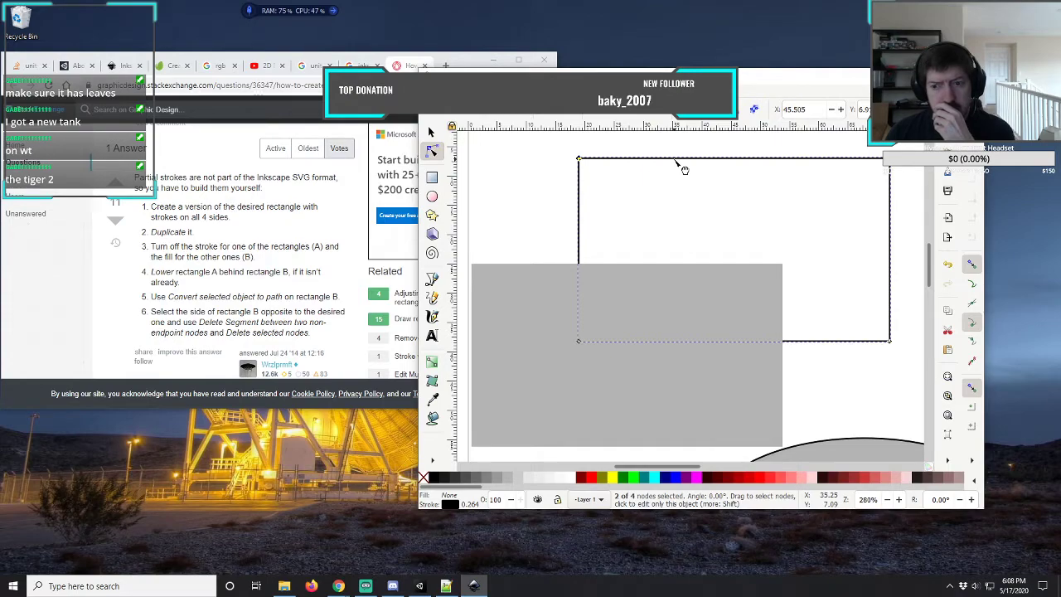
pyautogui.click(568, 115)
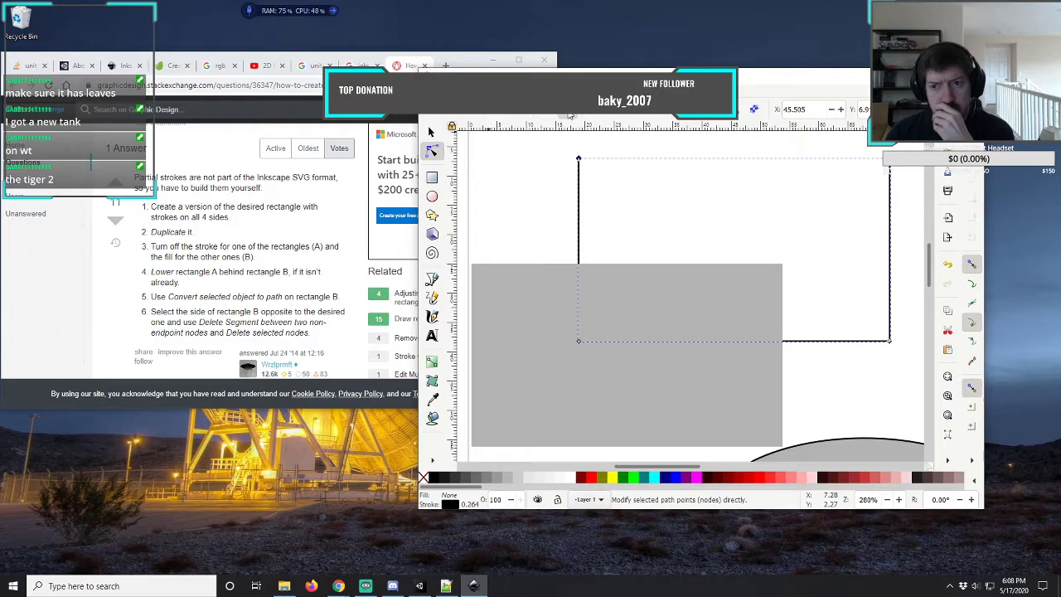
pyautogui.click(472, 114)
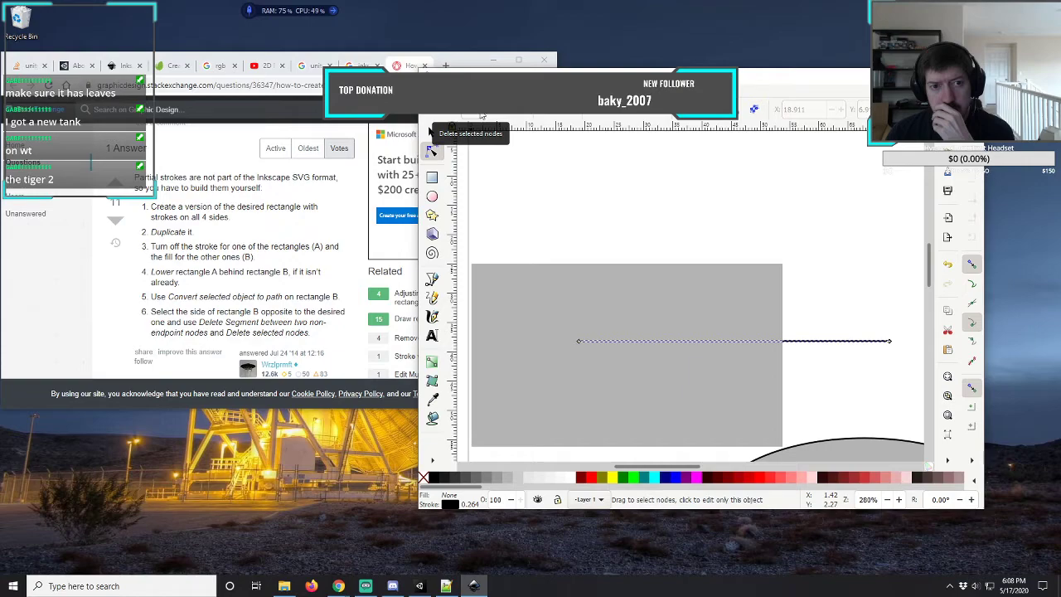
pyautogui.hotkey('ctrl', 'z')
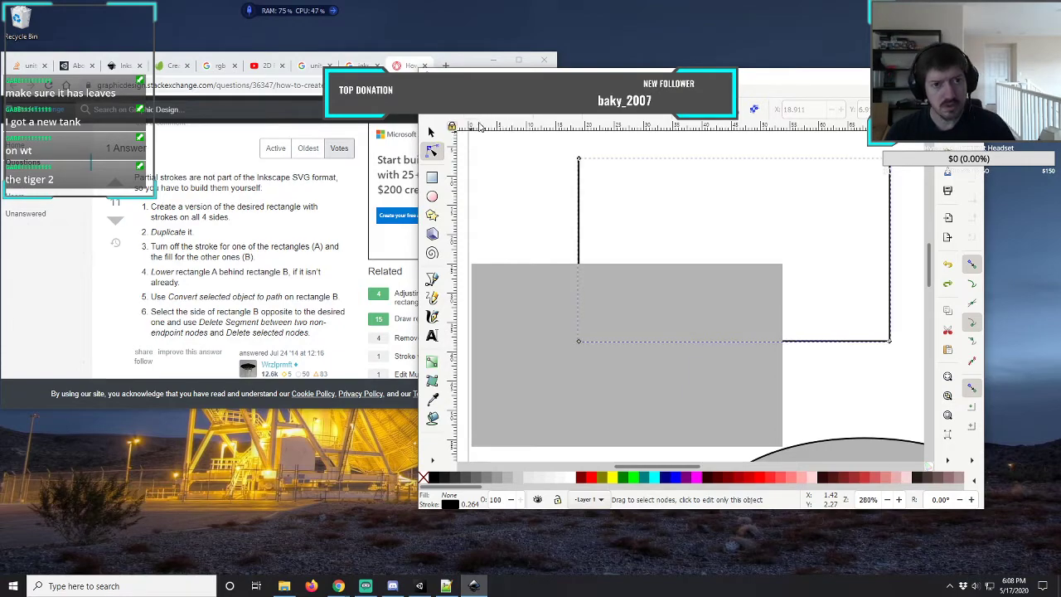
# - Delete the outline path's lower horizontal segment, keeping only its two vertical sides, and deselect the path
pyautogui.click(682, 150)
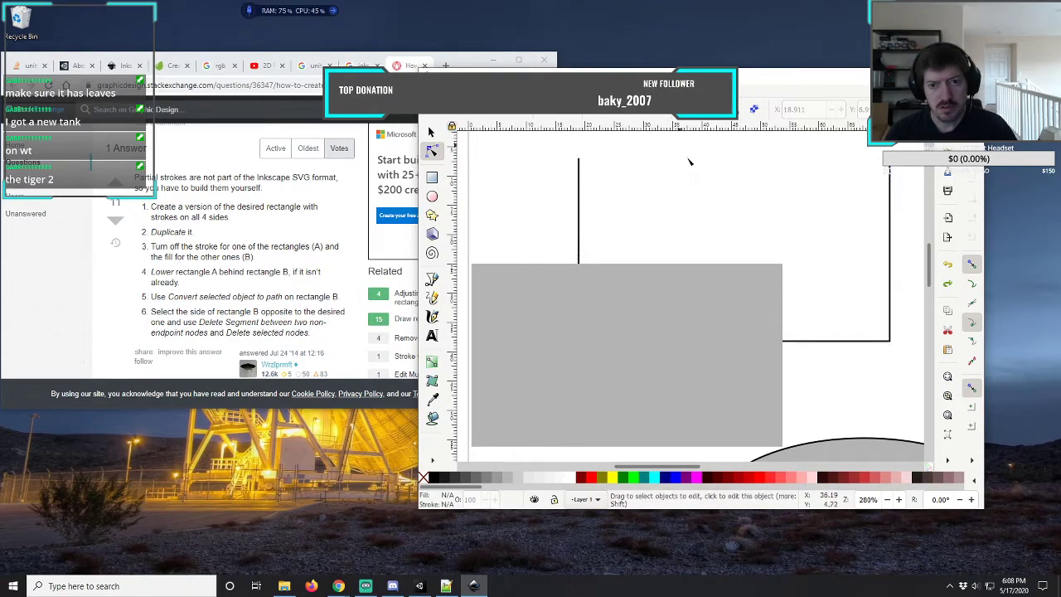
pyautogui.click(824, 347)
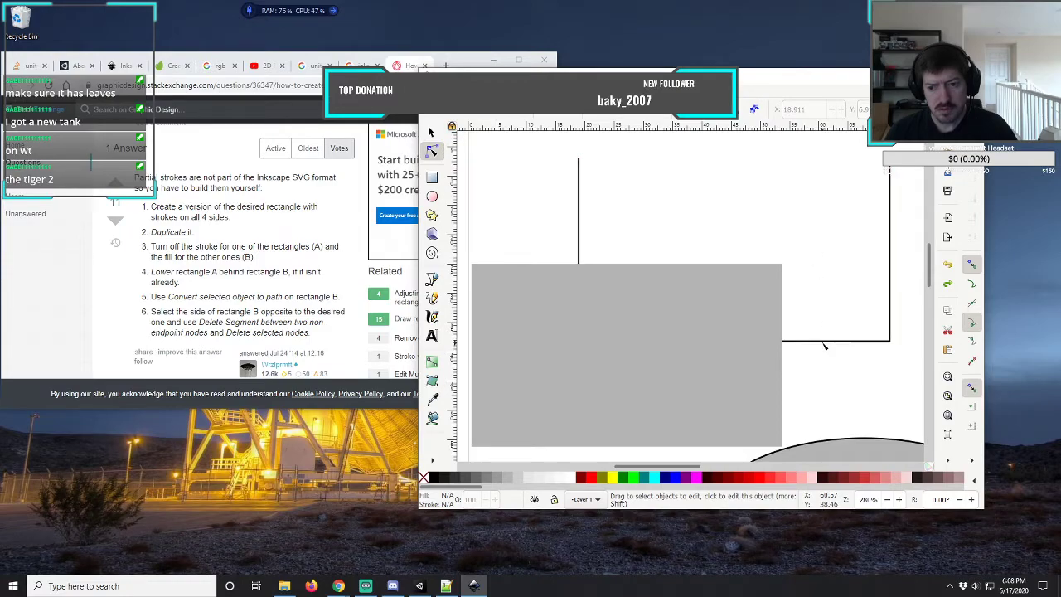
pyautogui.click(826, 343)
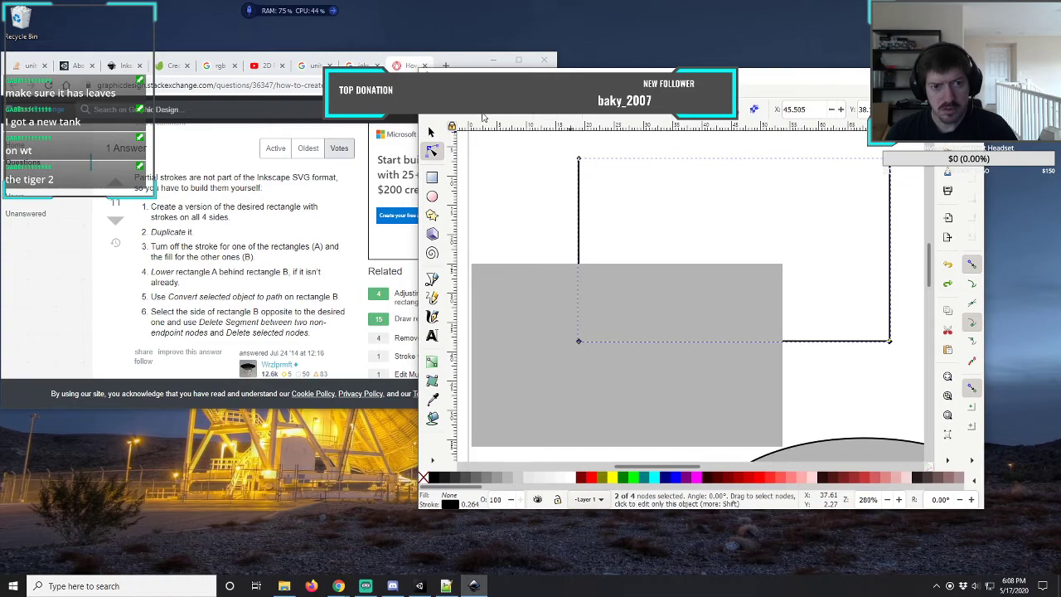
pyautogui.click(568, 115)
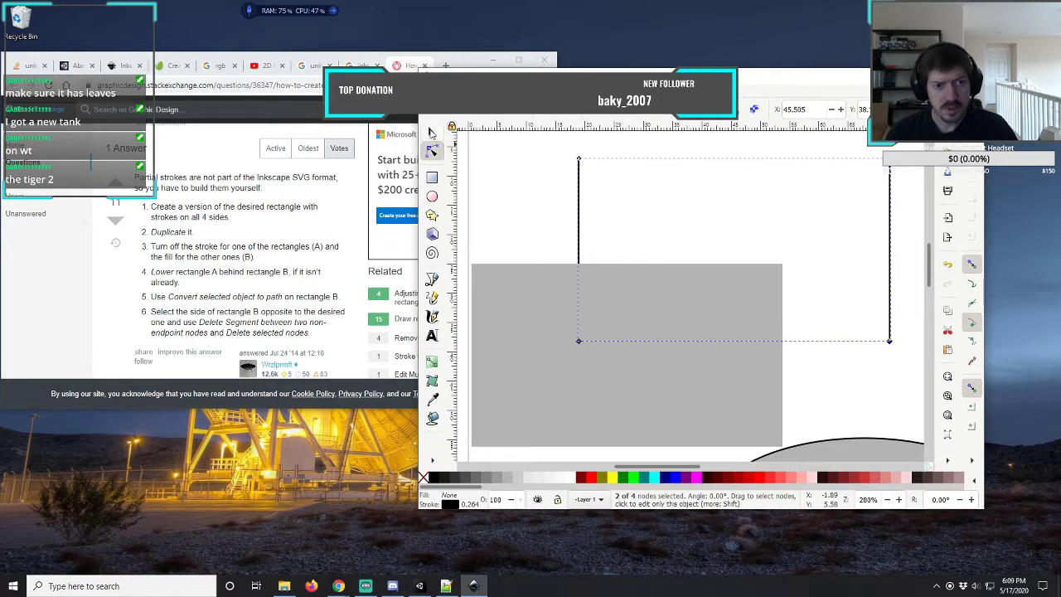
pyautogui.press('s')
pyautogui.moveTo(769, 201); pyautogui.dragTo(733, 212)
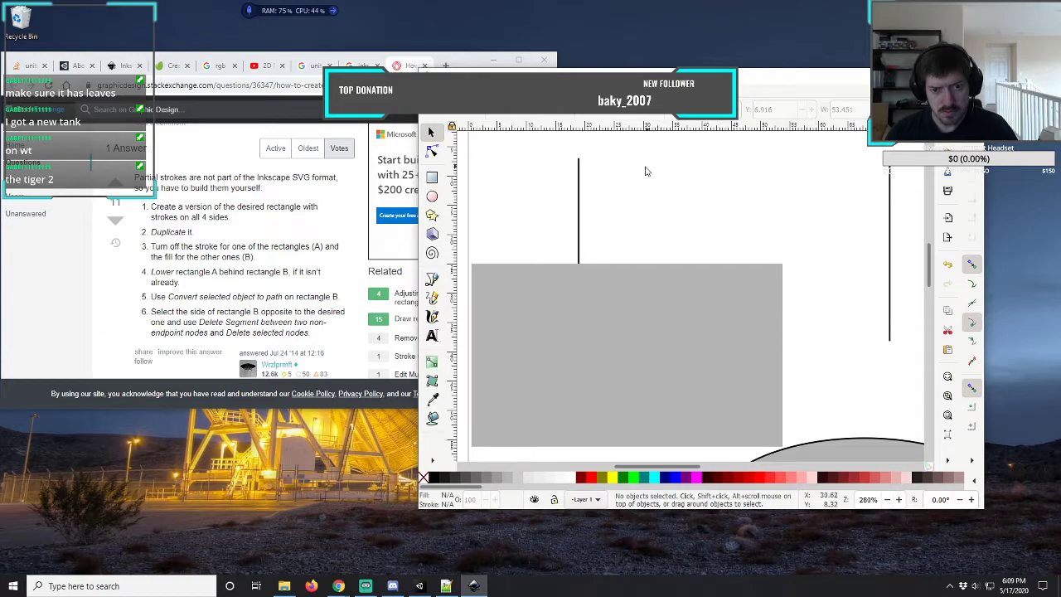
# - Fit the two-sided outline path onto the gray rectangle's vertical edges, with both placed at a Y of about 11.6 mm
pyautogui.click(578, 199)
pyautogui.moveTo(578, 199); pyautogui.dragTo(473, 307)
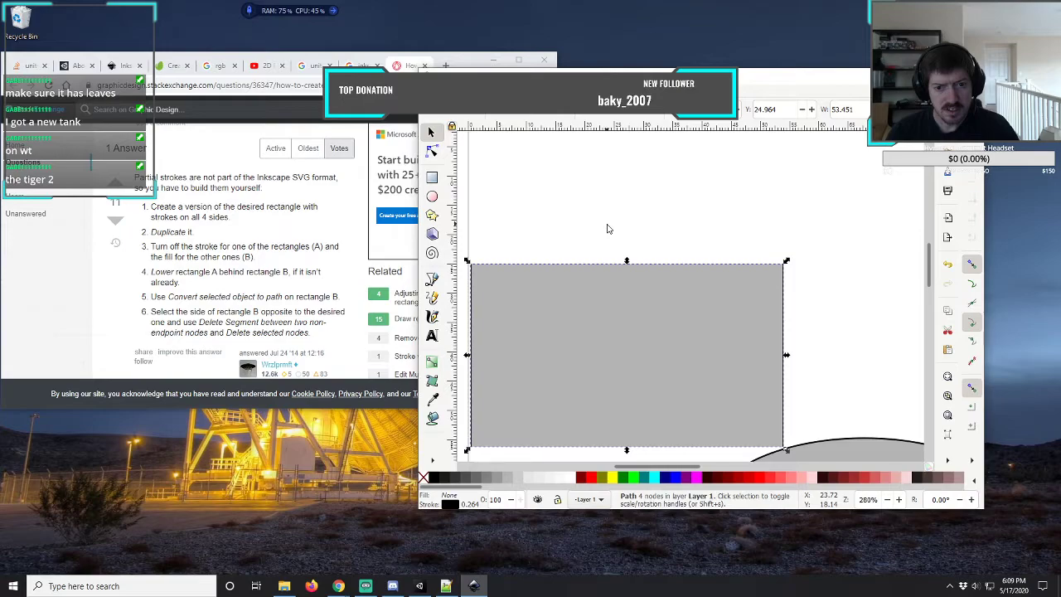
pyautogui.scroll(-2, 606, 228)
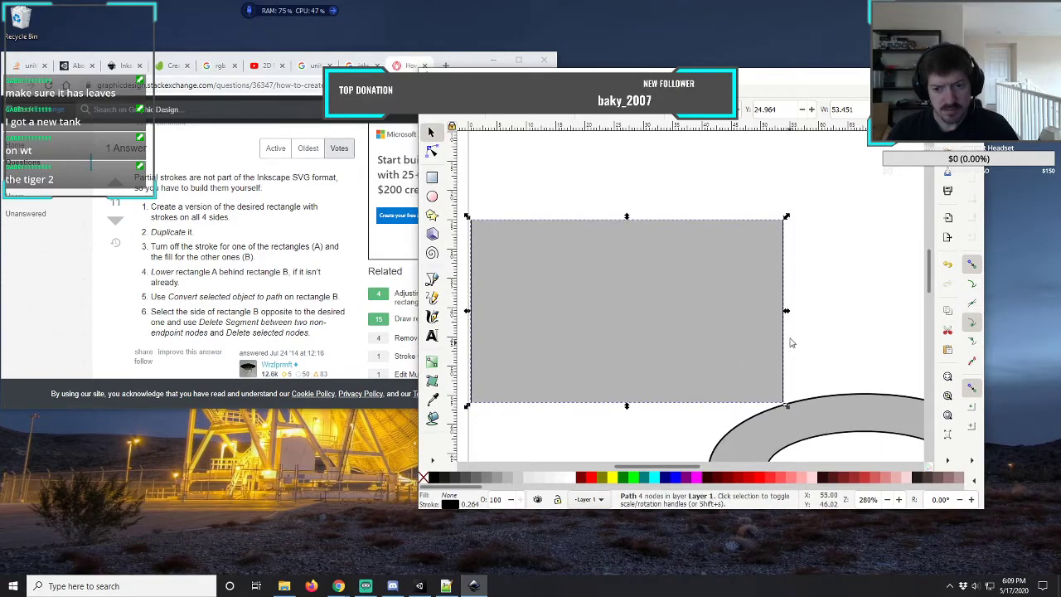
pyautogui.moveTo(823, 182); pyautogui.dragTo(522, 408)
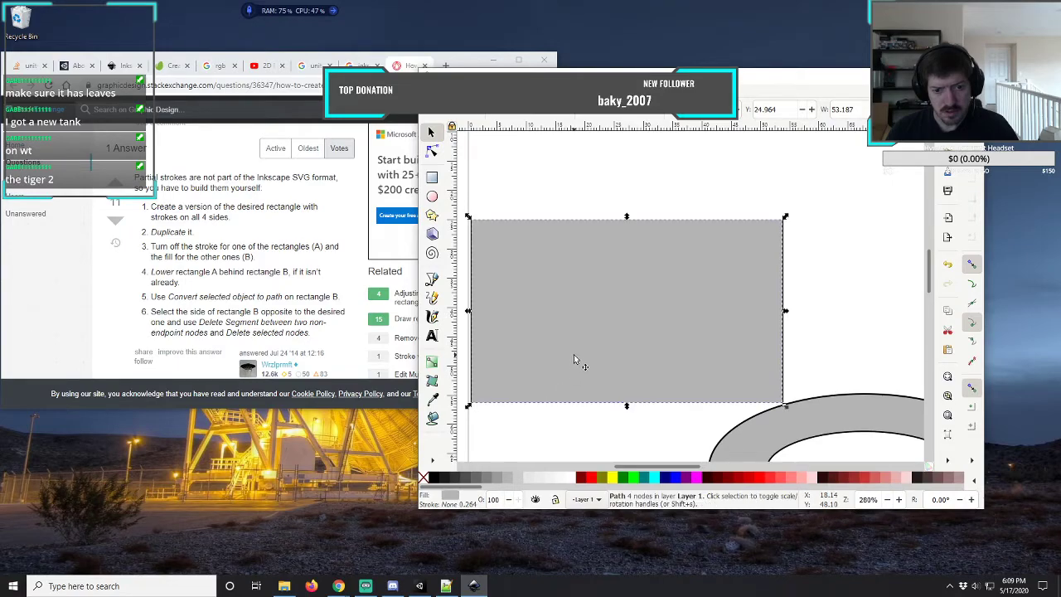
pyautogui.moveTo(574, 354); pyautogui.dragTo(663, 280)
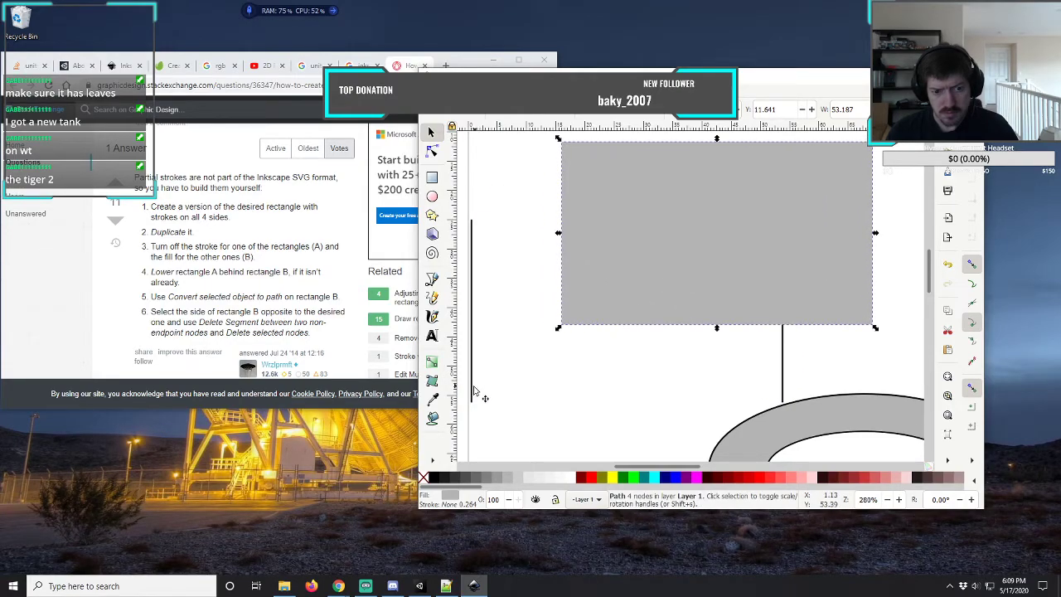
pyautogui.moveTo(474, 388); pyautogui.dragTo(562, 319)
pyautogui.click(547, 154)
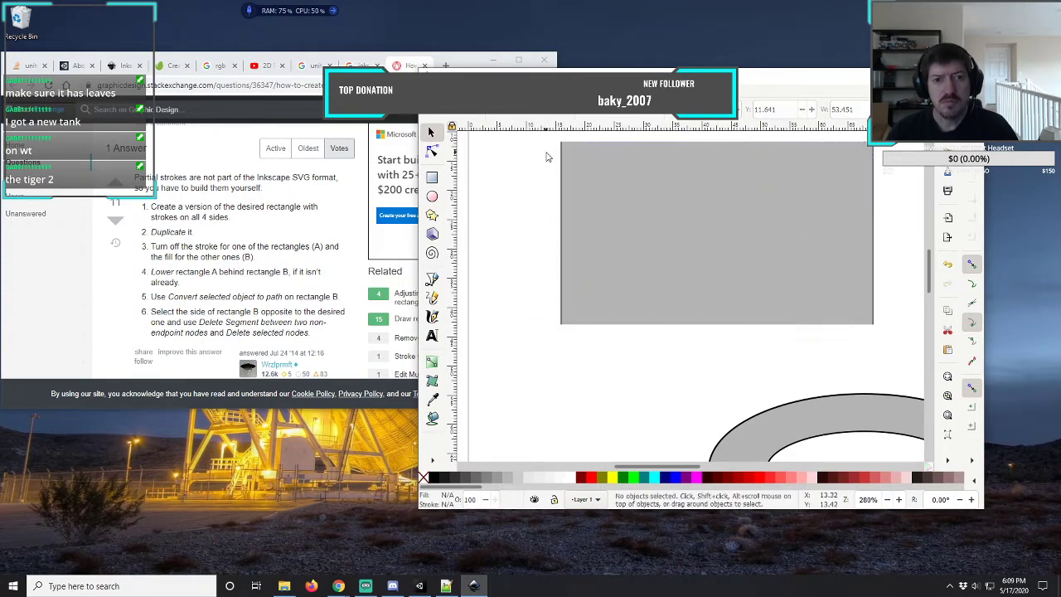
# - Group the gray rectangle and the two-sided outline path into one object
pyautogui.moveTo(545, 133); pyautogui.dragTo(908, 348)
pyautogui.hotkey('alt', 'l')
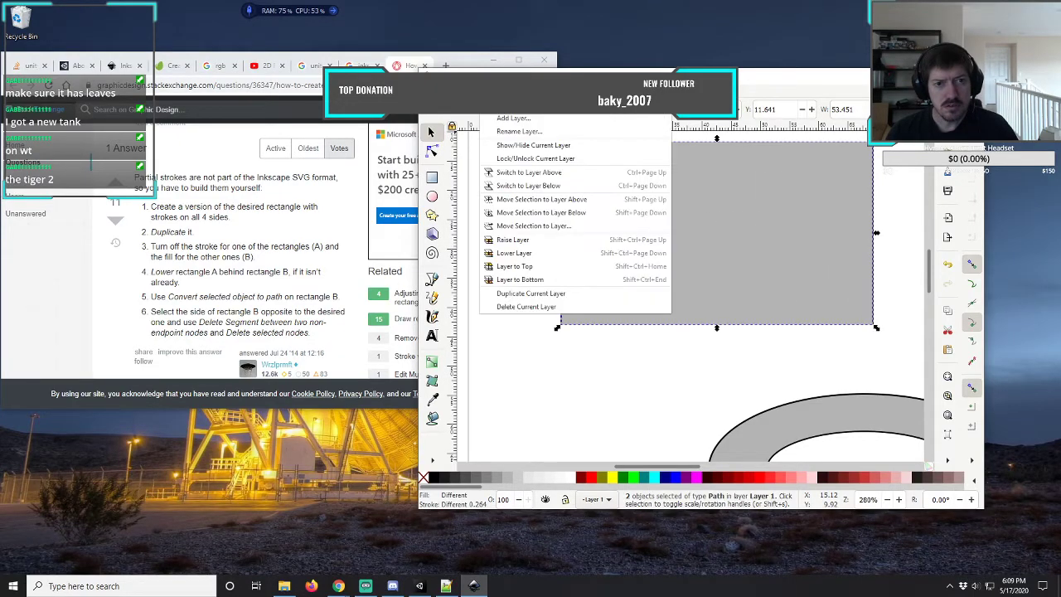
pyautogui.press('Left')
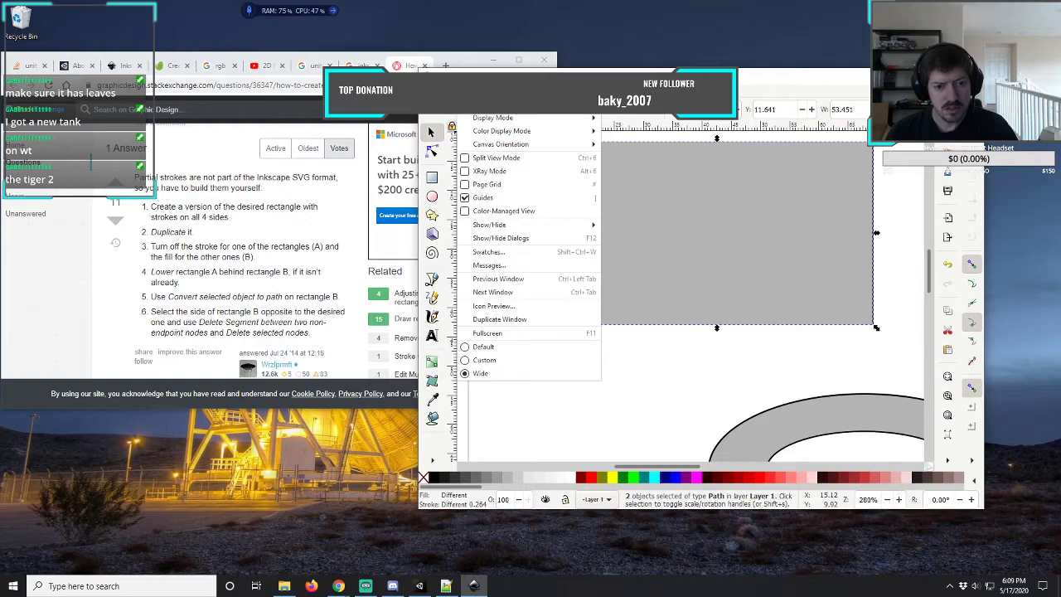
pyautogui.press('Right')
pyautogui.press('Right')
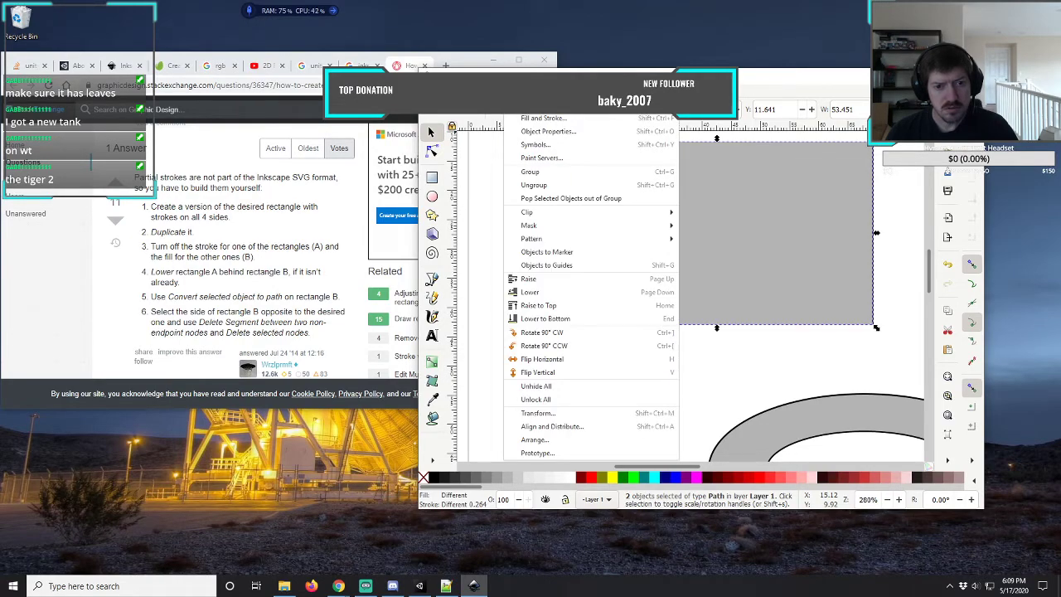
pyautogui.press('Down')
pyautogui.press('Down')
pyautogui.press('Down')
pyautogui.press('Down')
pyautogui.press('Down')
pyautogui.press('Return')
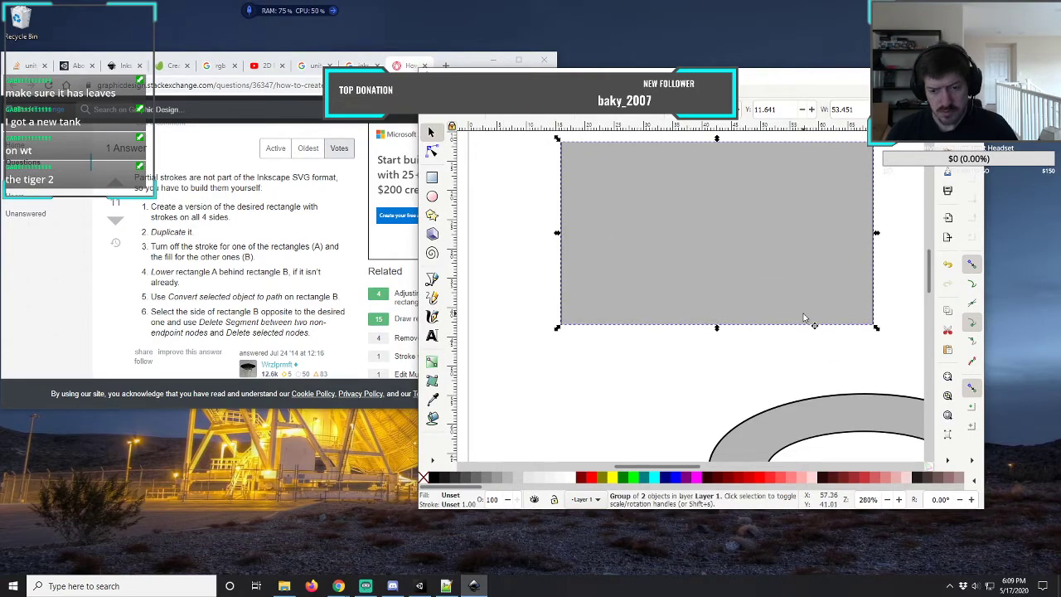
# - Move the side group between the ring and the lower ellipse at a Y of about 67.2 mm, and lower it behind the ring and white ellipse
pyautogui.press('-')
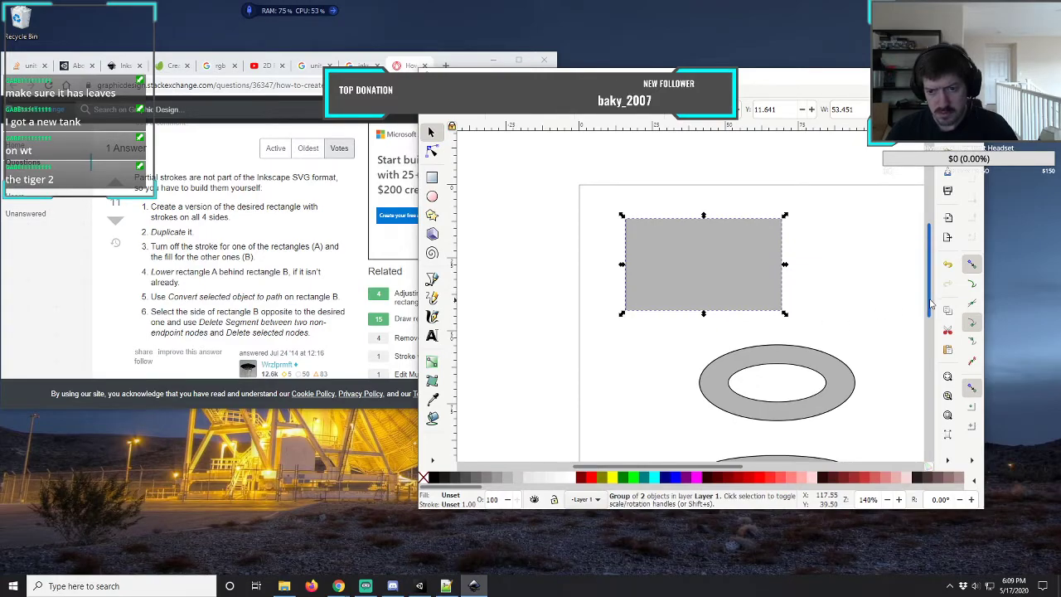
pyautogui.moveTo(931, 305); pyautogui.dragTo(931, 314)
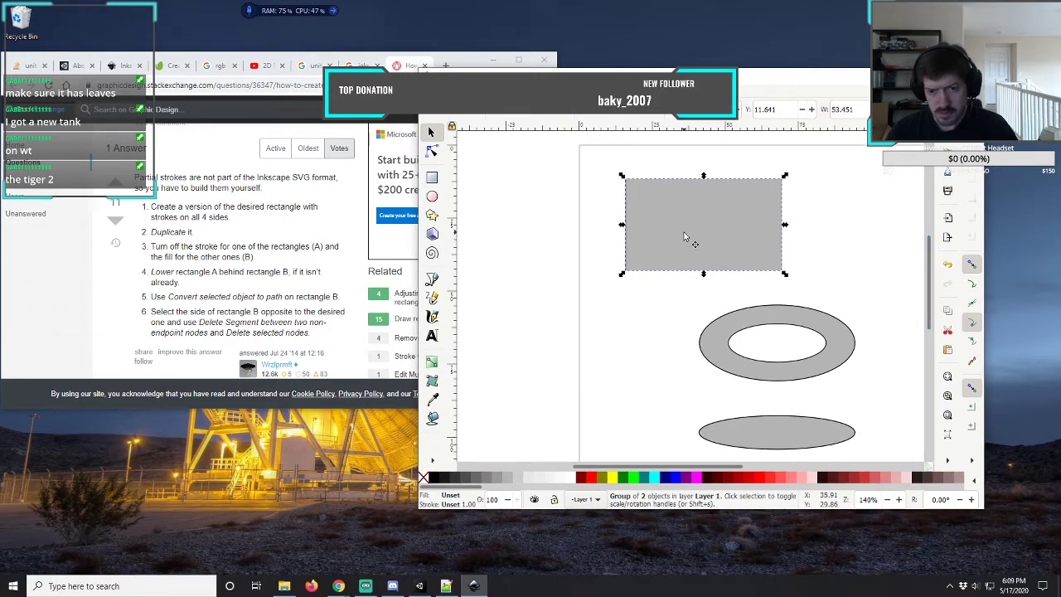
pyautogui.moveTo(685, 236); pyautogui.dragTo(756, 396)
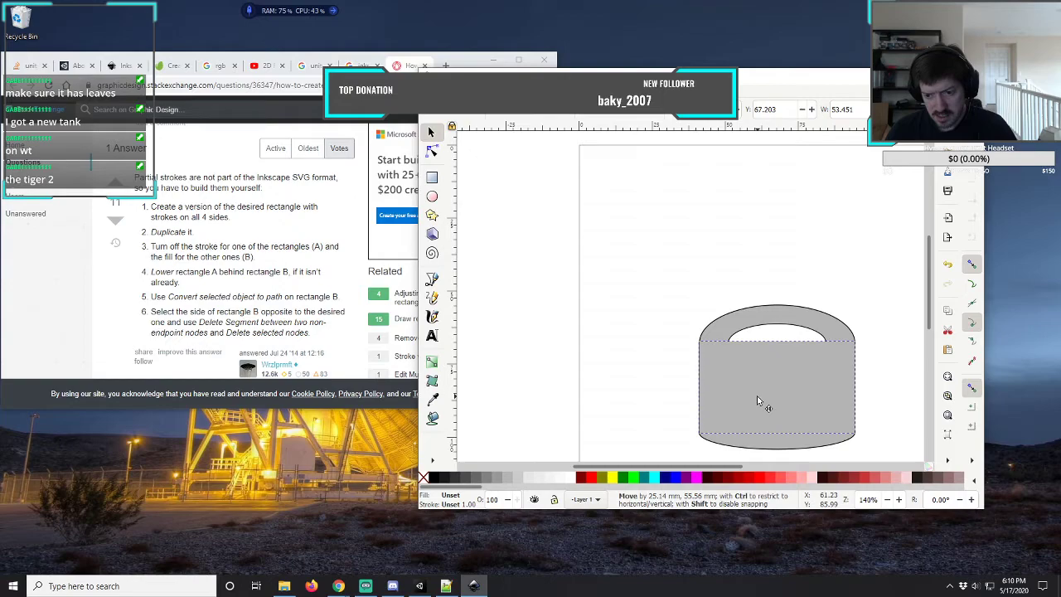
pyautogui.moveTo(757, 395); pyautogui.dragTo(757, 395)
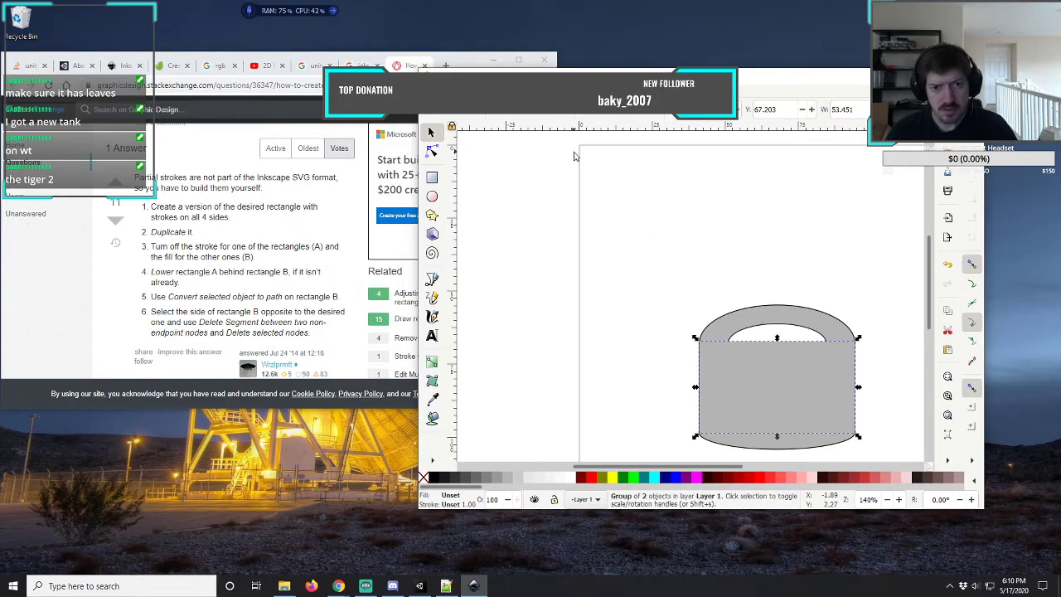
pyautogui.click(610, 116)
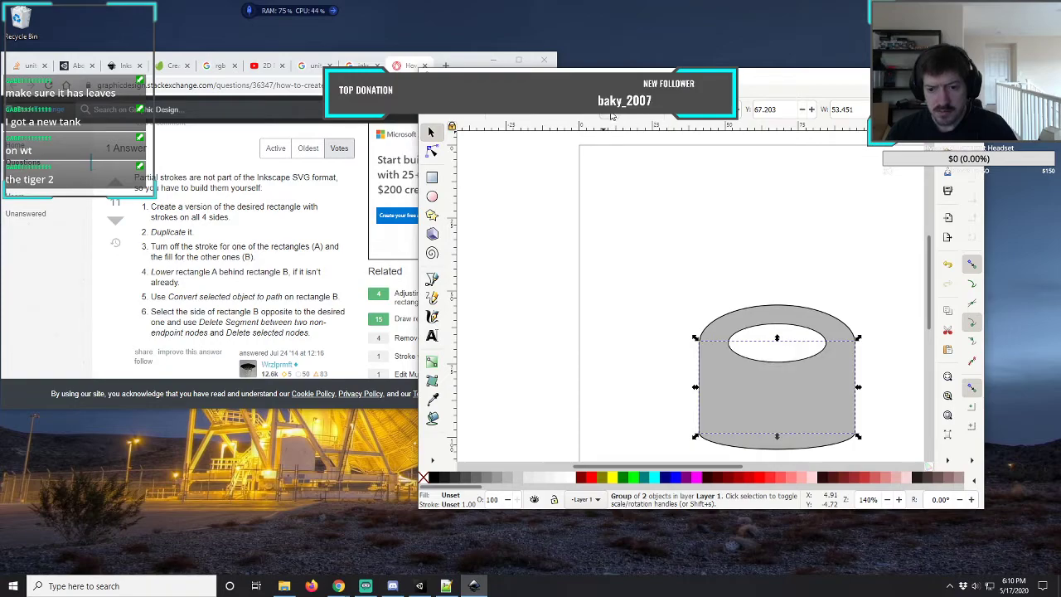
pyautogui.click(611, 117)
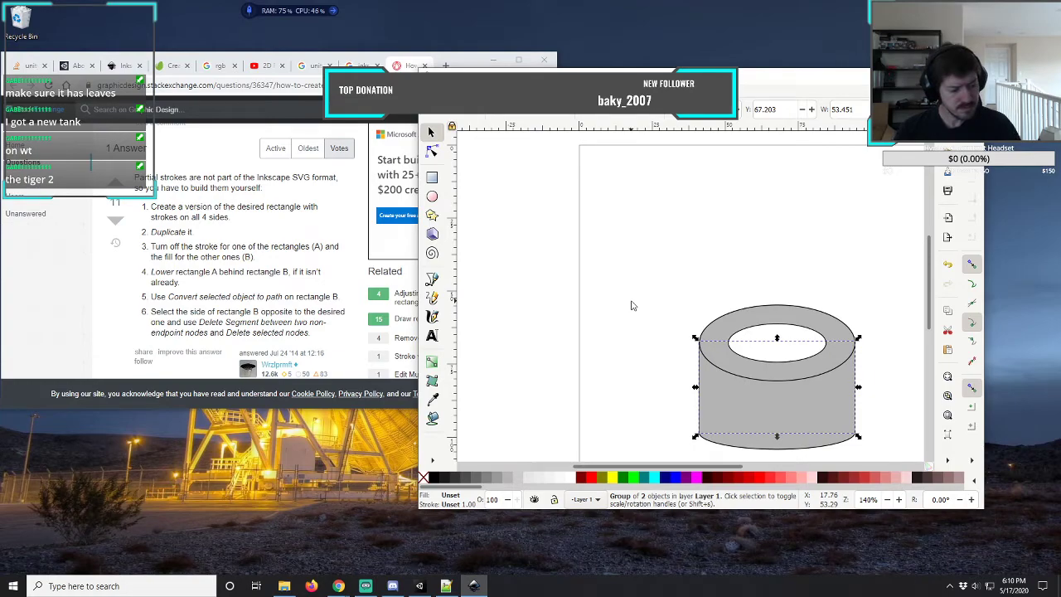
pyautogui.press('Escape')
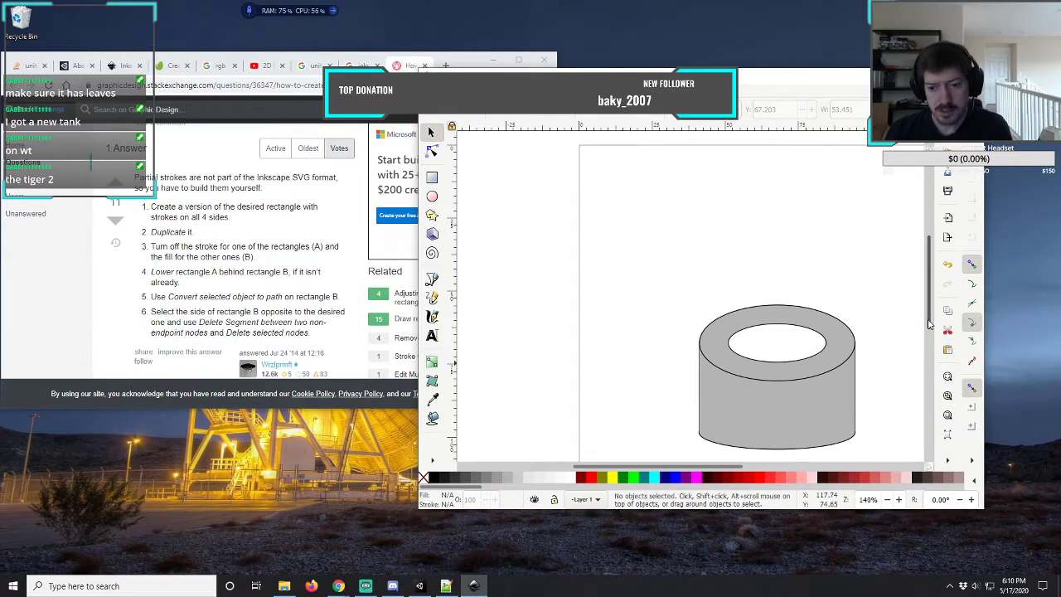
# - Group the three ellipses and the side group into a single basin object
pyautogui.moveTo(663, 263); pyautogui.dragTo(888, 458)
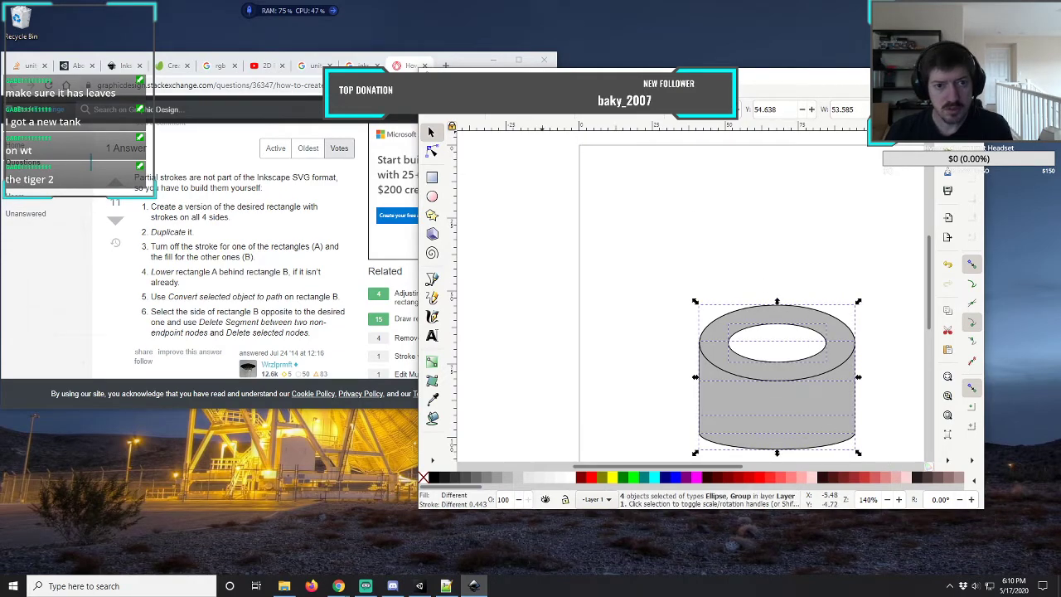
pyautogui.click(518, 83)
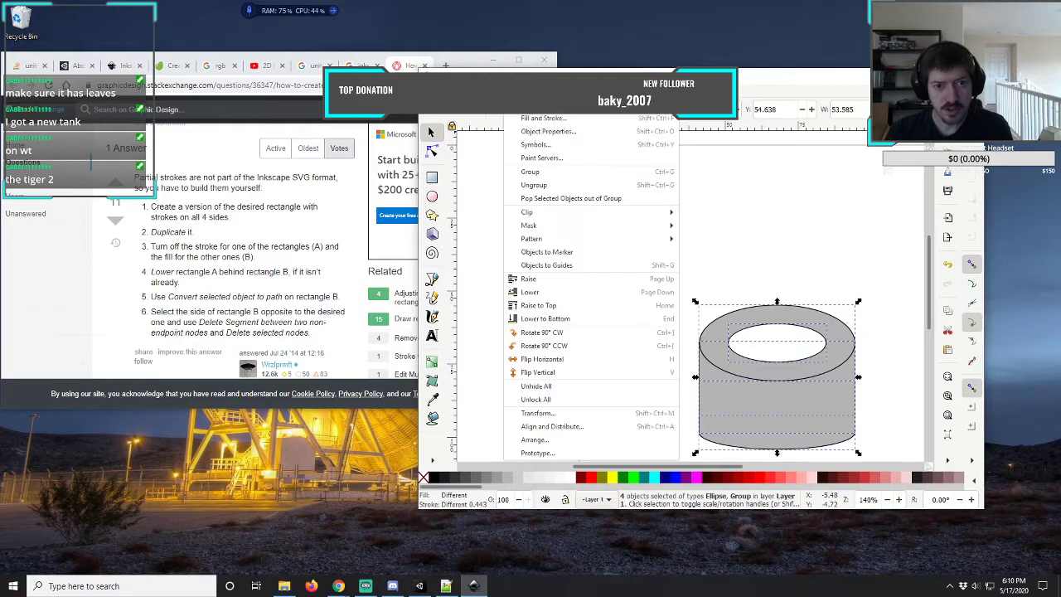
pyautogui.click(530, 172)
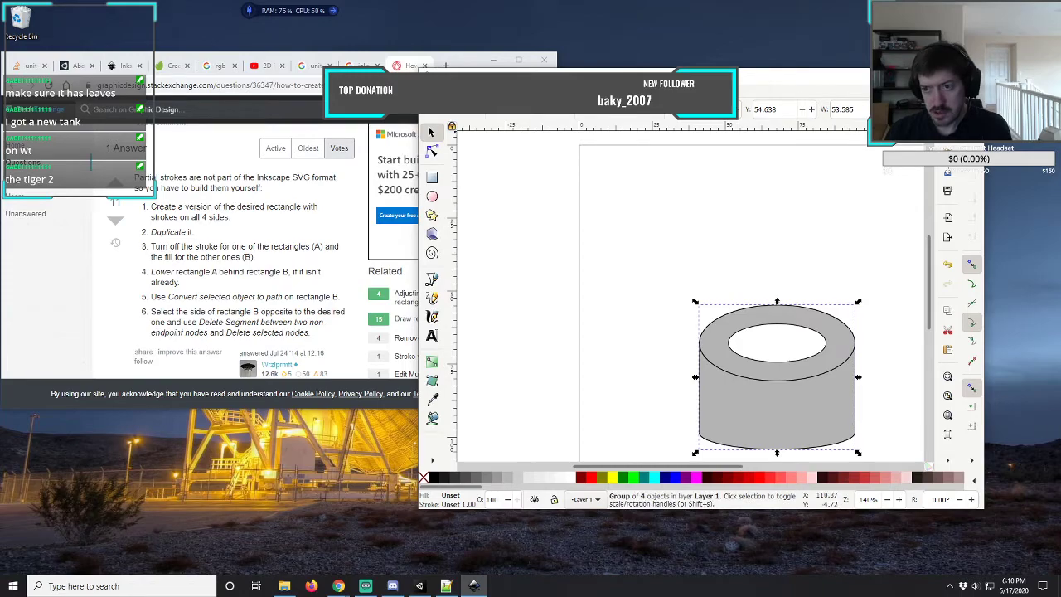
pyautogui.rightClick(703, 264)
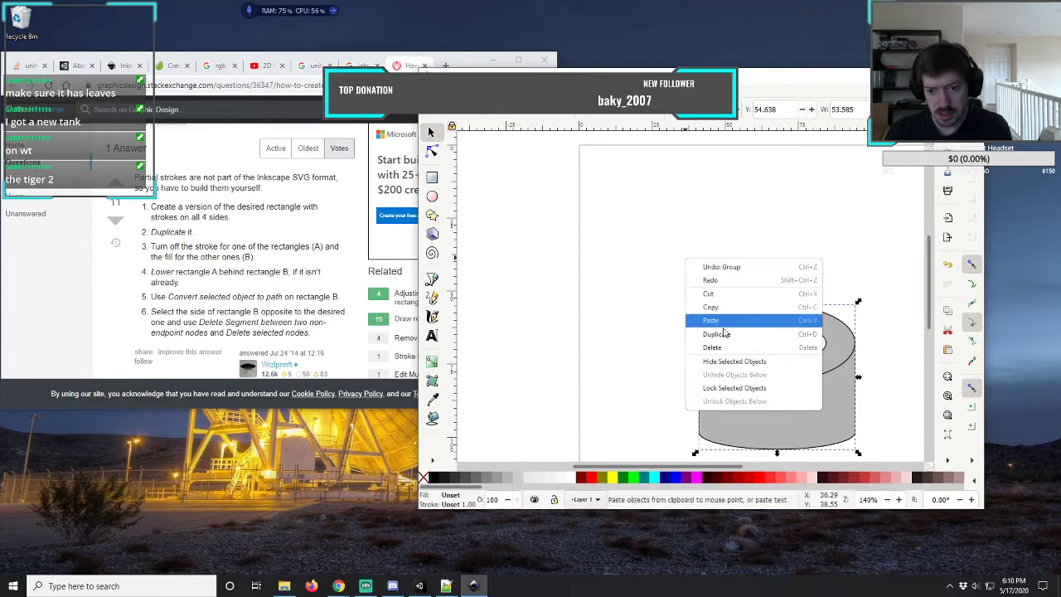
pyautogui.click(643, 250)
pyautogui.rightClick(746, 388)
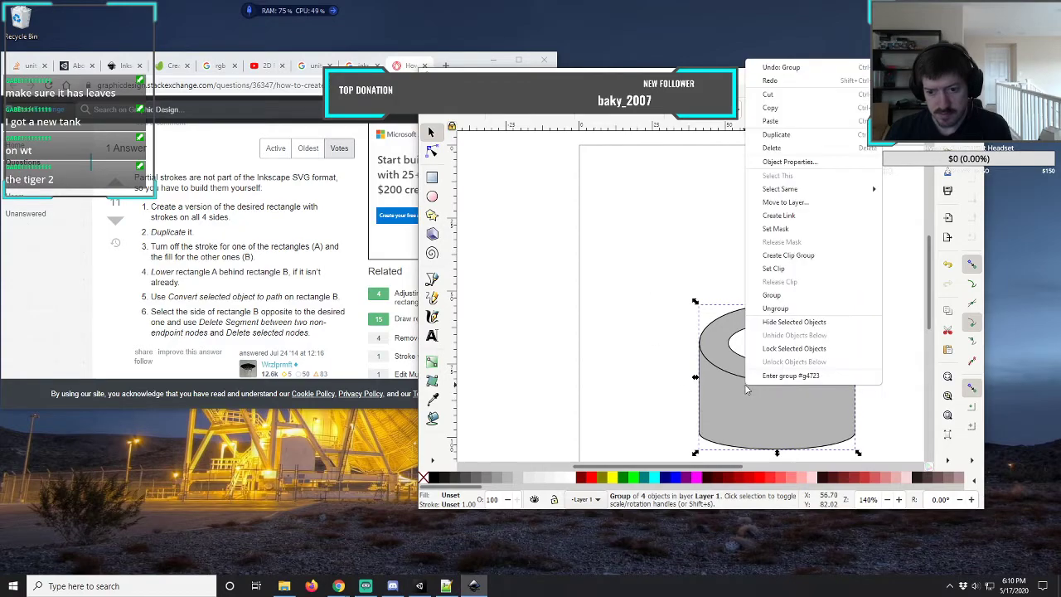
pyautogui.click(794, 163)
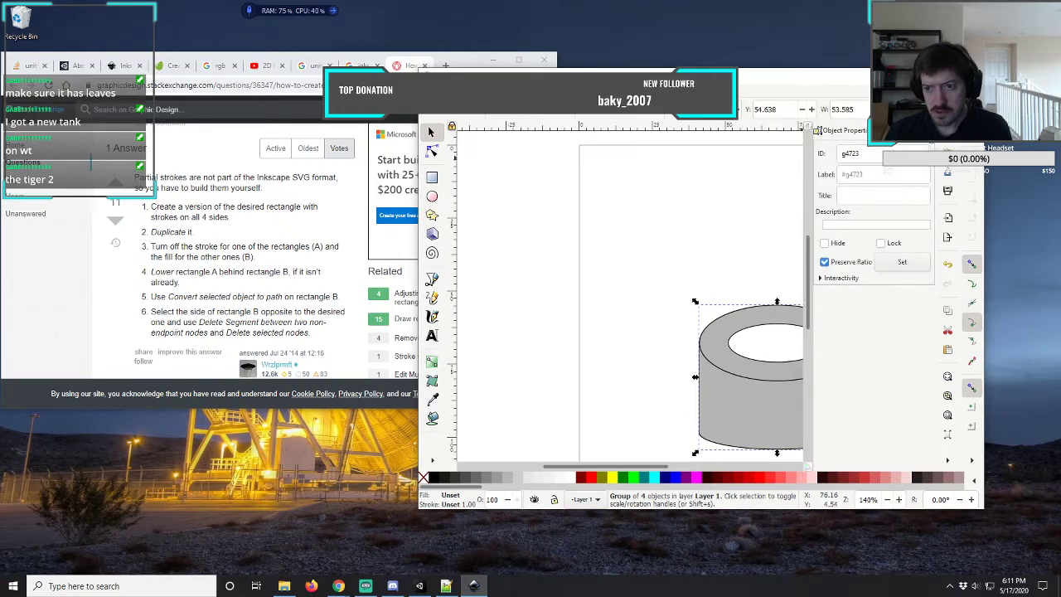
pyautogui.click(930, 131)
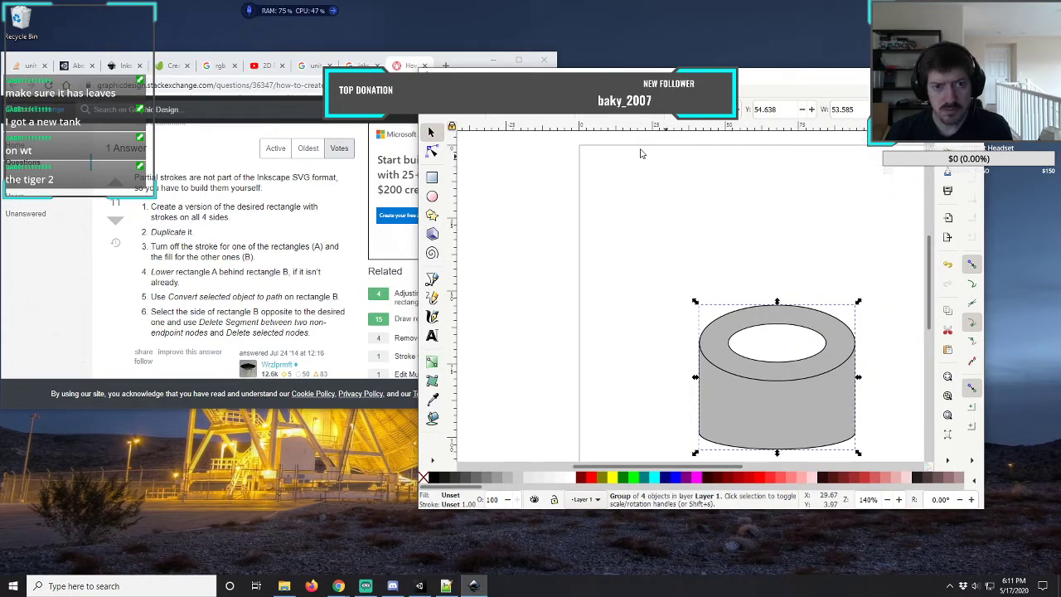
# - Center the basin group vertically relative to the page with Align and Distribute, and close the dialog
pyautogui.click(518, 92)
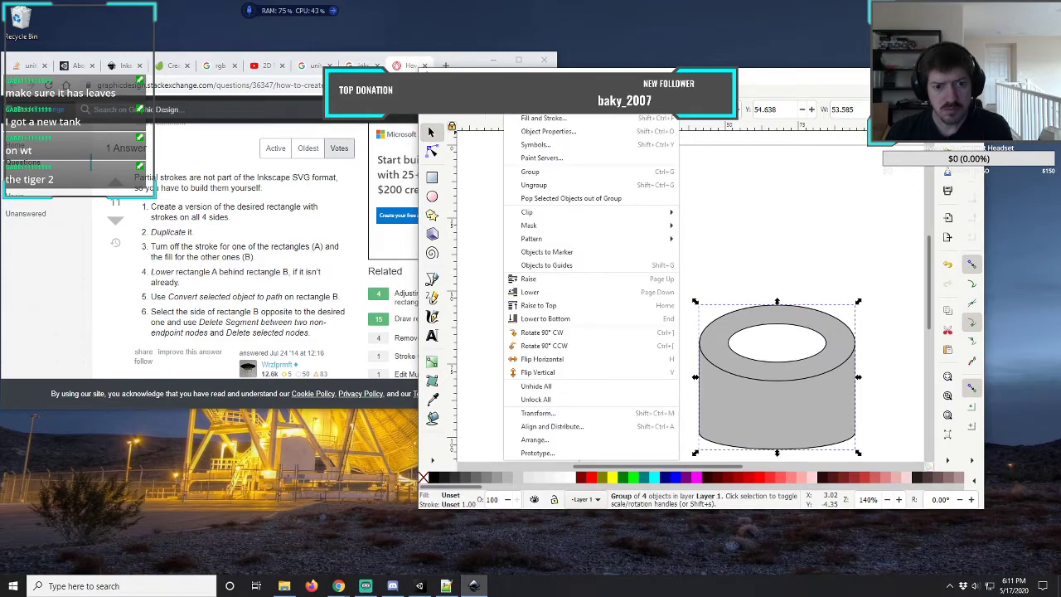
pyautogui.click(557, 426)
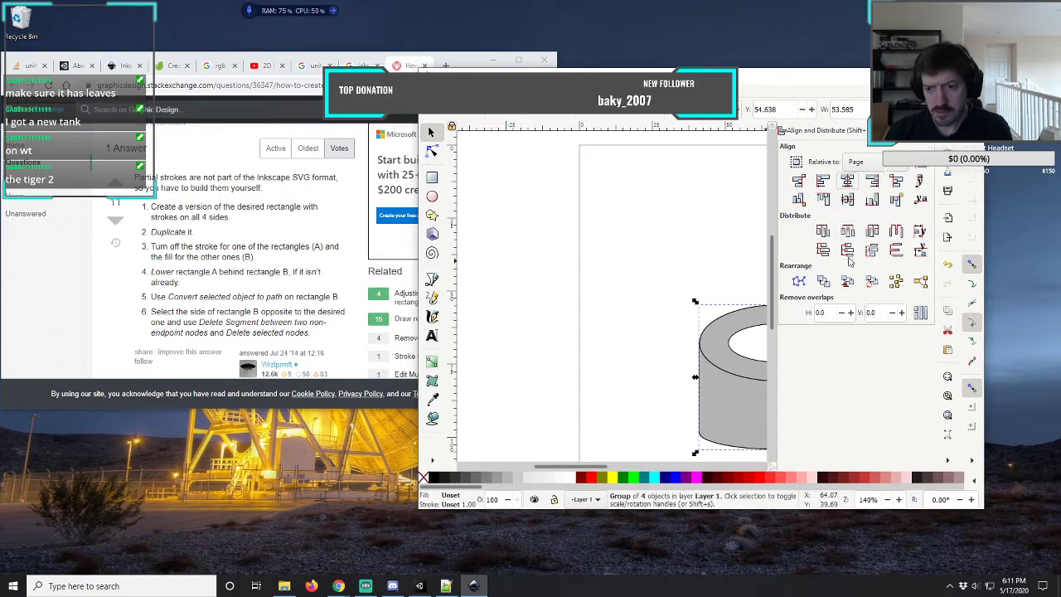
pyautogui.click(847, 199)
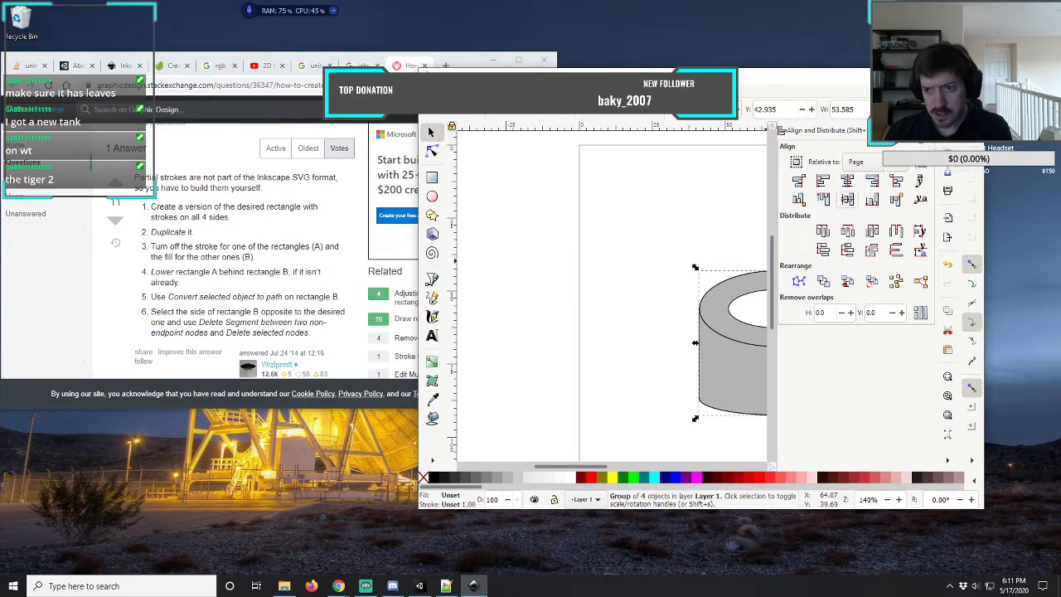
pyautogui.hotkey('ctrl', 'shift', 'a')
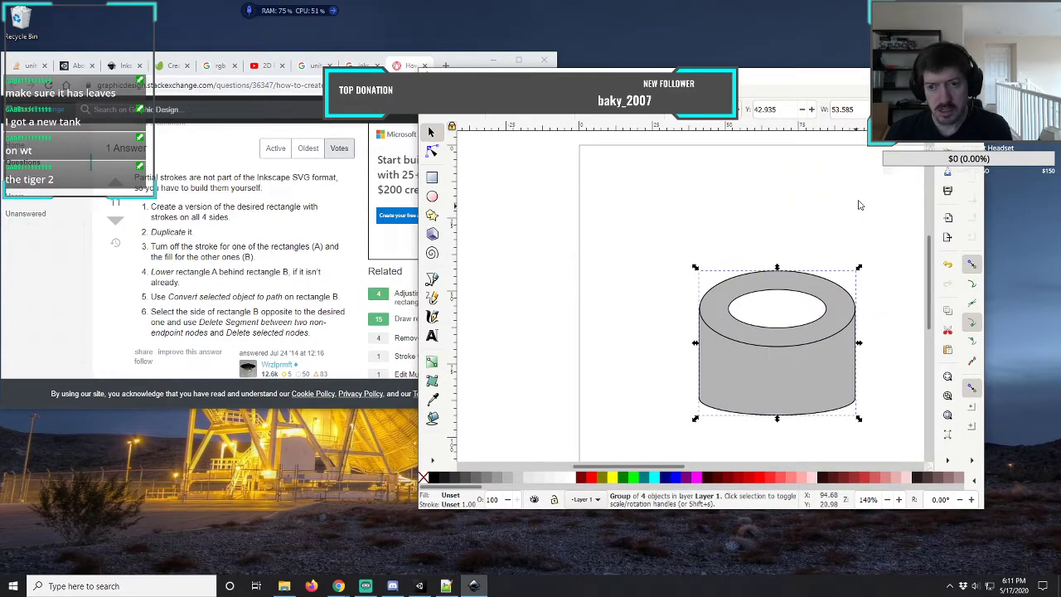
# - Save the drawing as an Inkscape SVG named HolyPool1 in the folder with the tree files
pyautogui.press('-')
pyautogui.press('-')
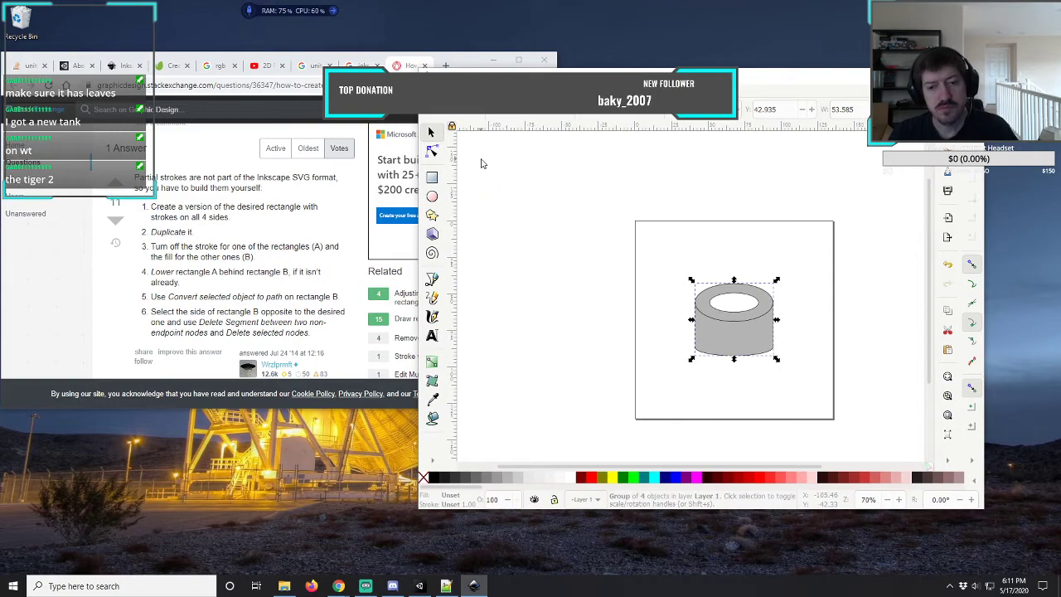
pyautogui.hotkey('ctrl', 's')
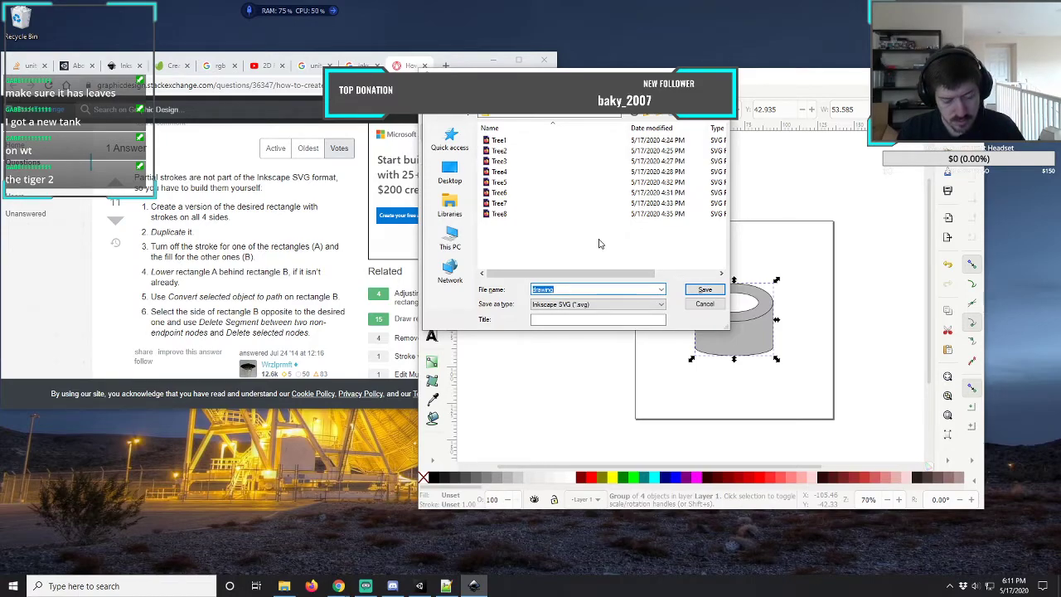
pyautogui.write('HolyP')
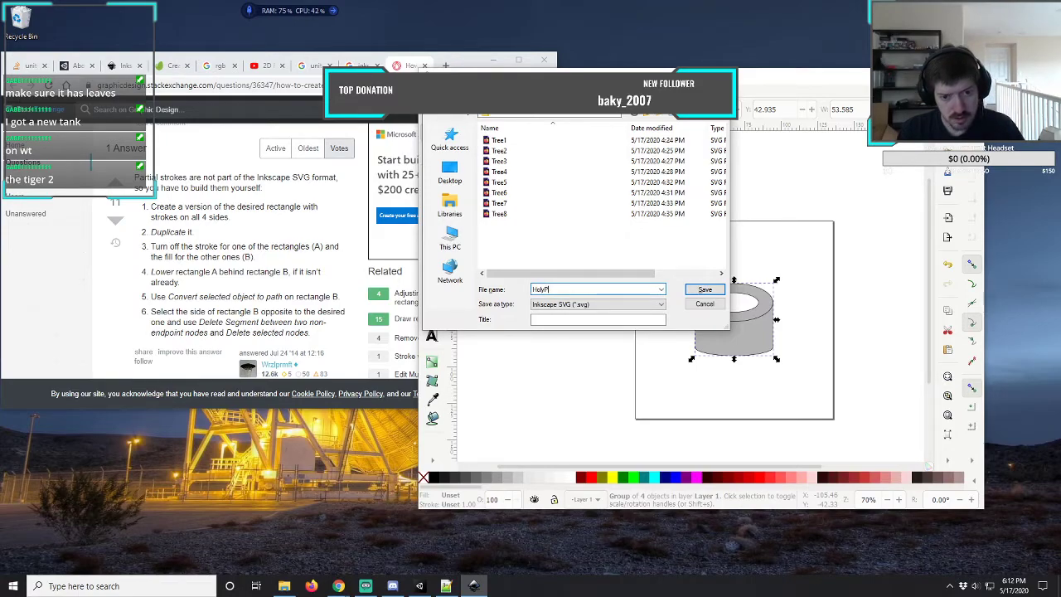
pyautogui.write('ool')
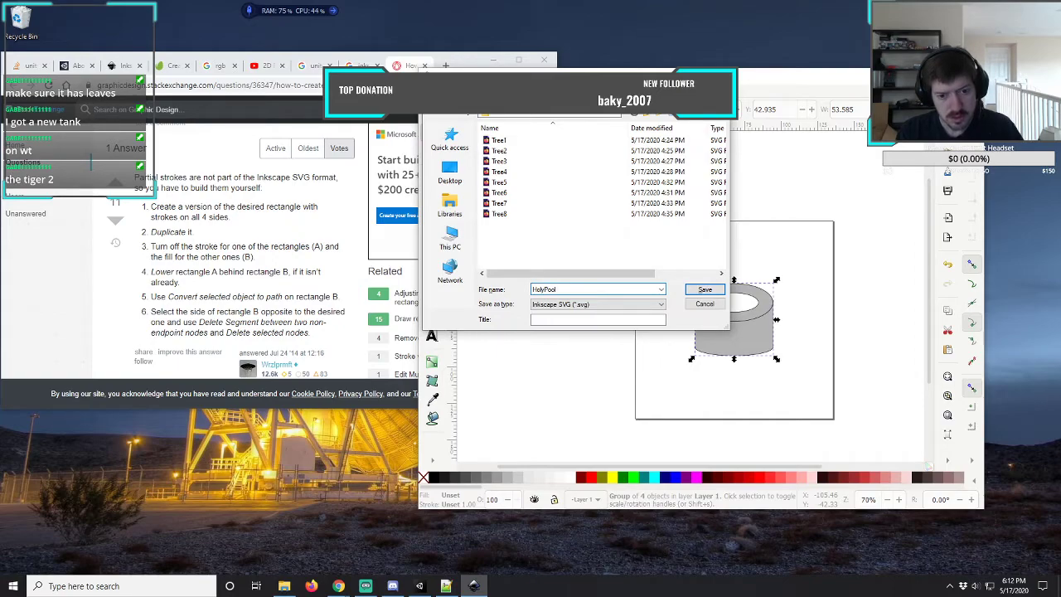
pyautogui.write('1')
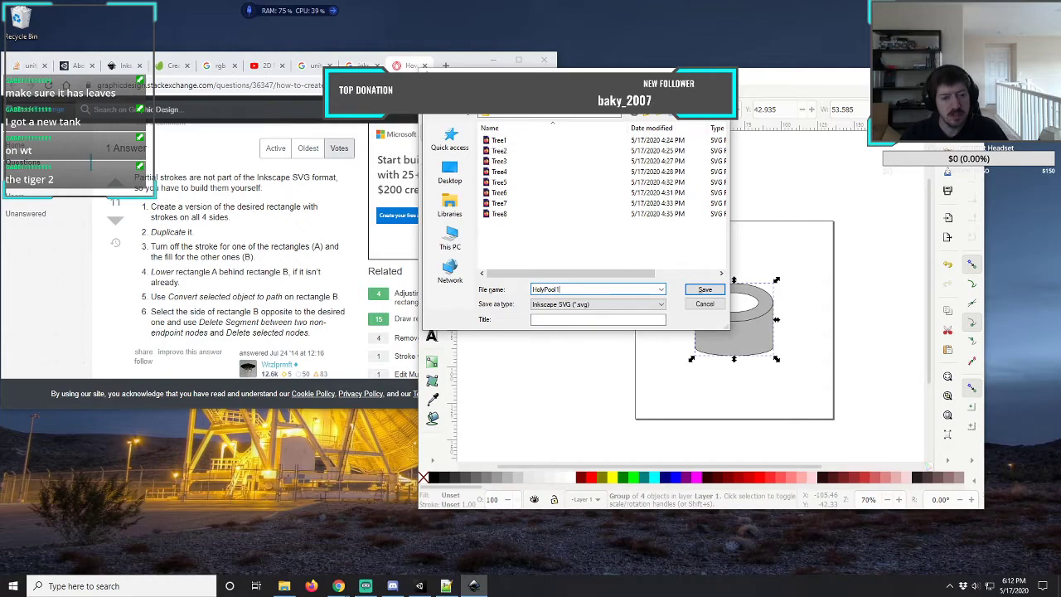
pyautogui.press('Return')
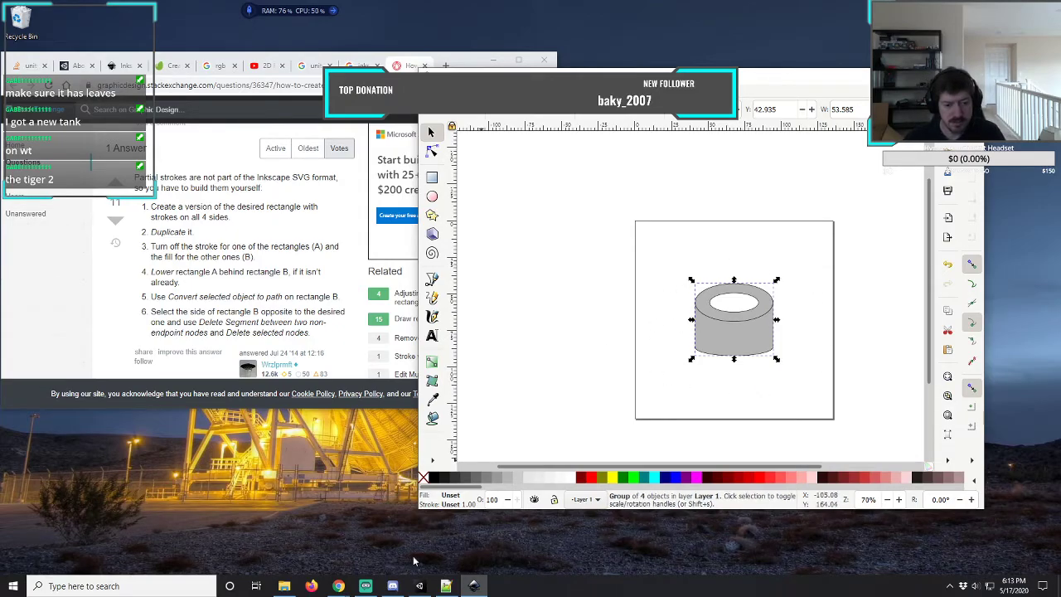
# - Switch to the GGG Concept notes in Notepad++ and review the Resources and Humans graphics lists in the Animations/Graphics section
pyautogui.click(420, 586)
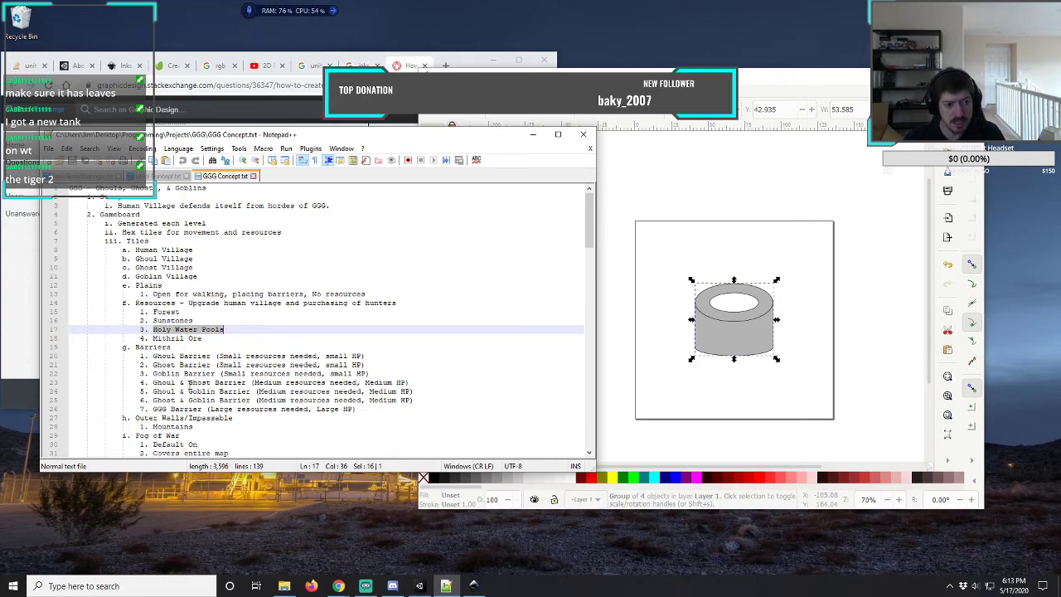
pyautogui.scroll(-10, 199, 372)
pyautogui.scroll(-20, 199, 369)
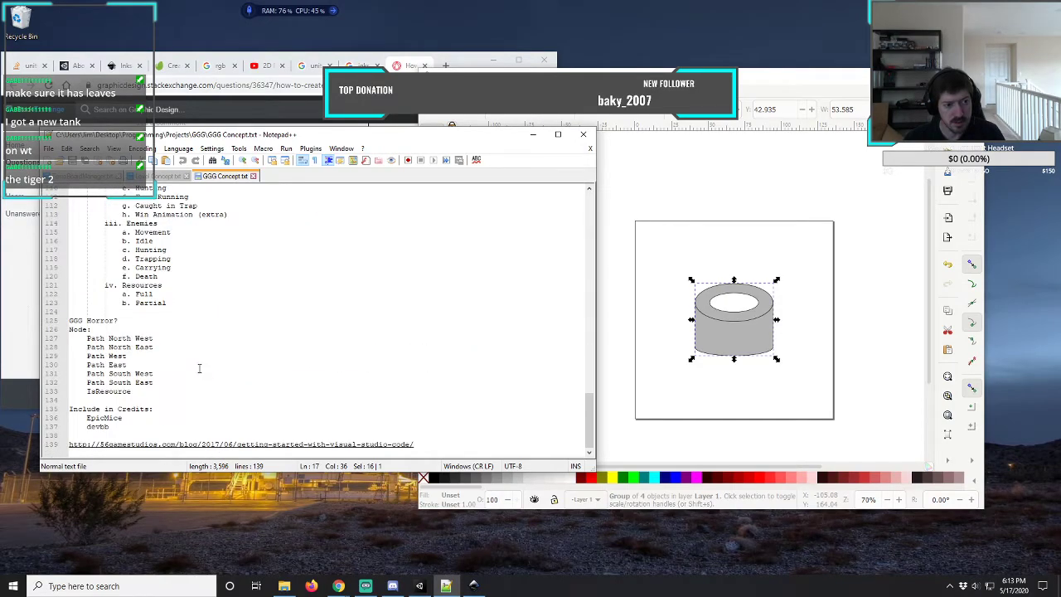
pyautogui.scroll(3, 199, 367)
pyautogui.moveTo(105, 373); pyautogui.dragTo(180, 398)
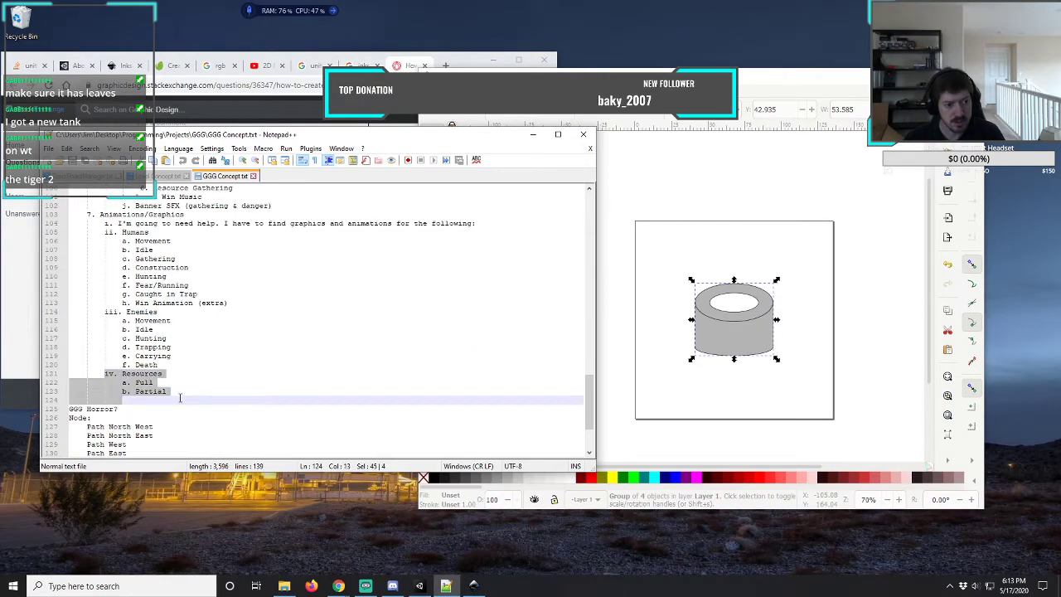
pyautogui.click(202, 383)
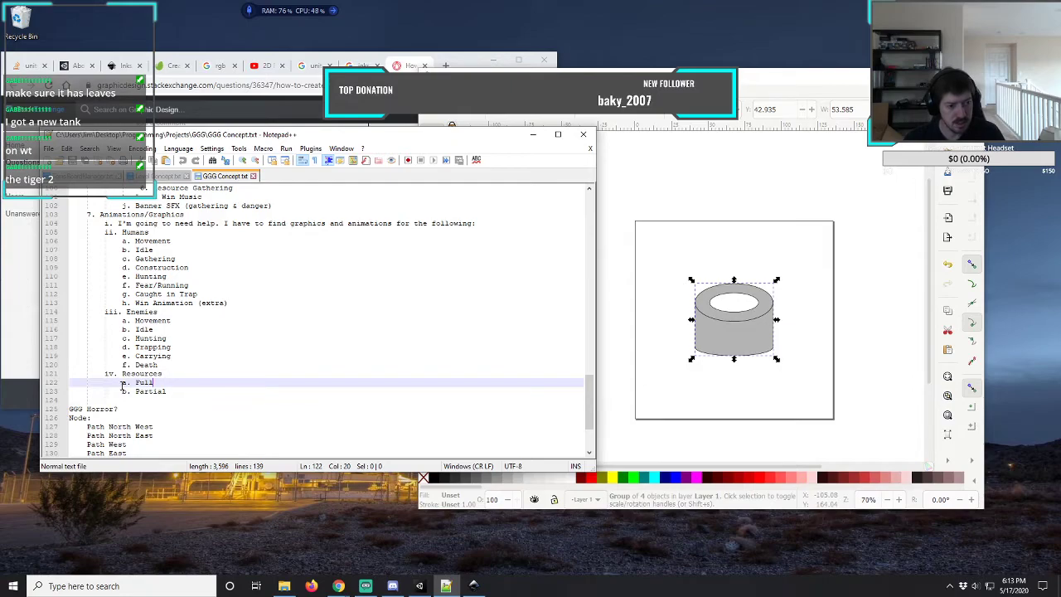
pyautogui.moveTo(122, 383)
pyautogui.mouseDown()
pyautogui.moveTo(160, 385)
pyautogui.moveTo(120, 385)
pyautogui.mouseUp()
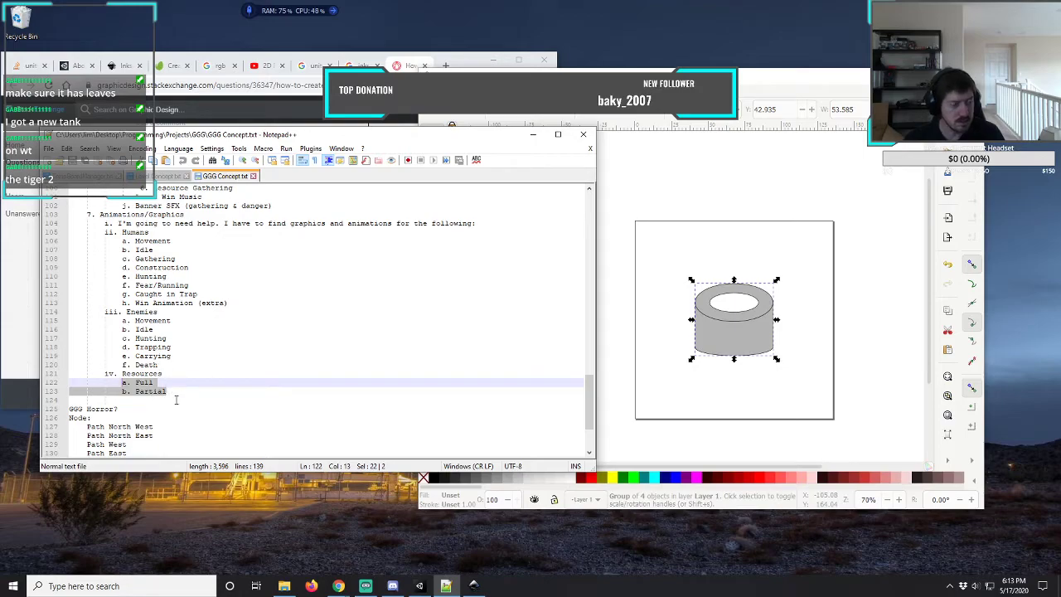
pyautogui.scroll(7, 176, 400)
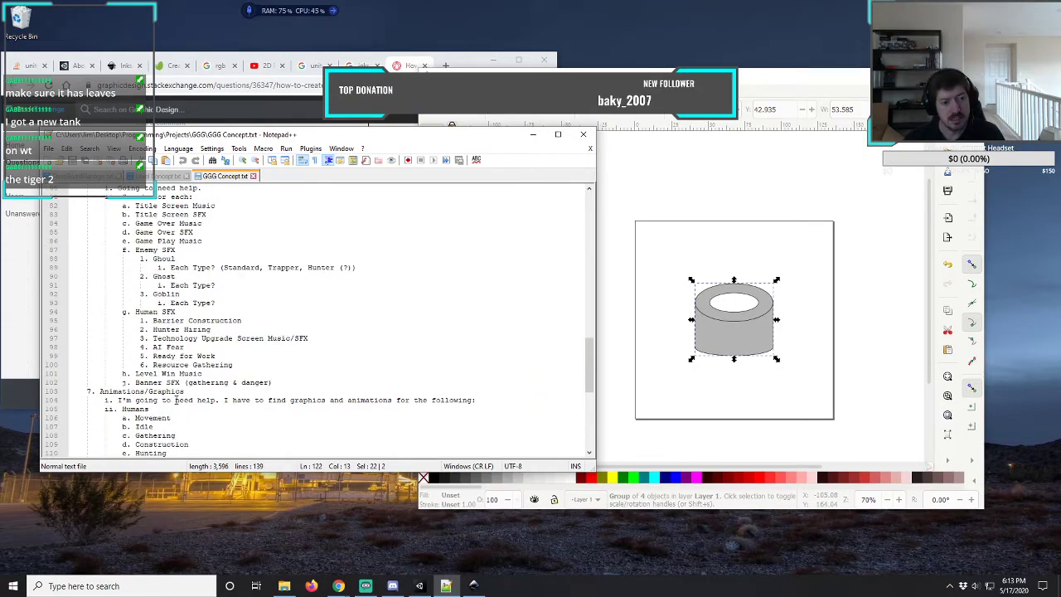
pyautogui.scroll(-3, 176, 400)
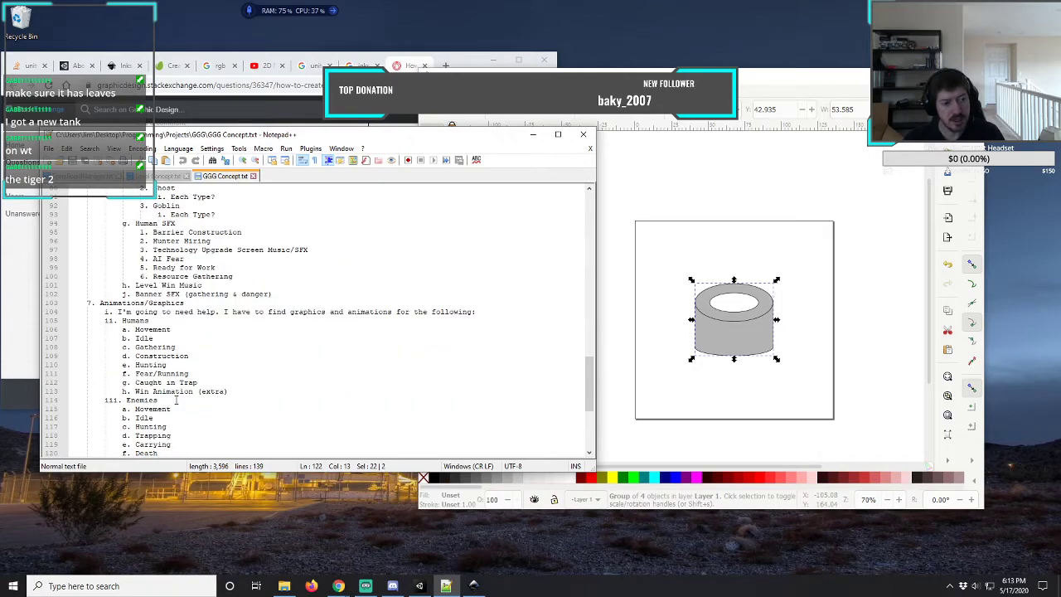
pyautogui.moveTo(105, 324); pyautogui.dragTo(243, 391)
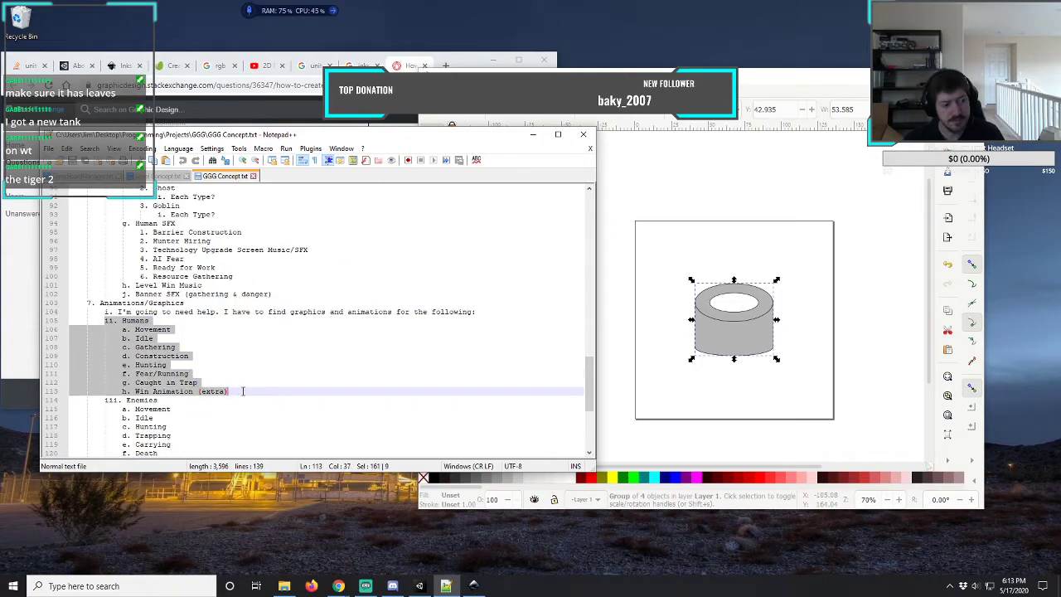
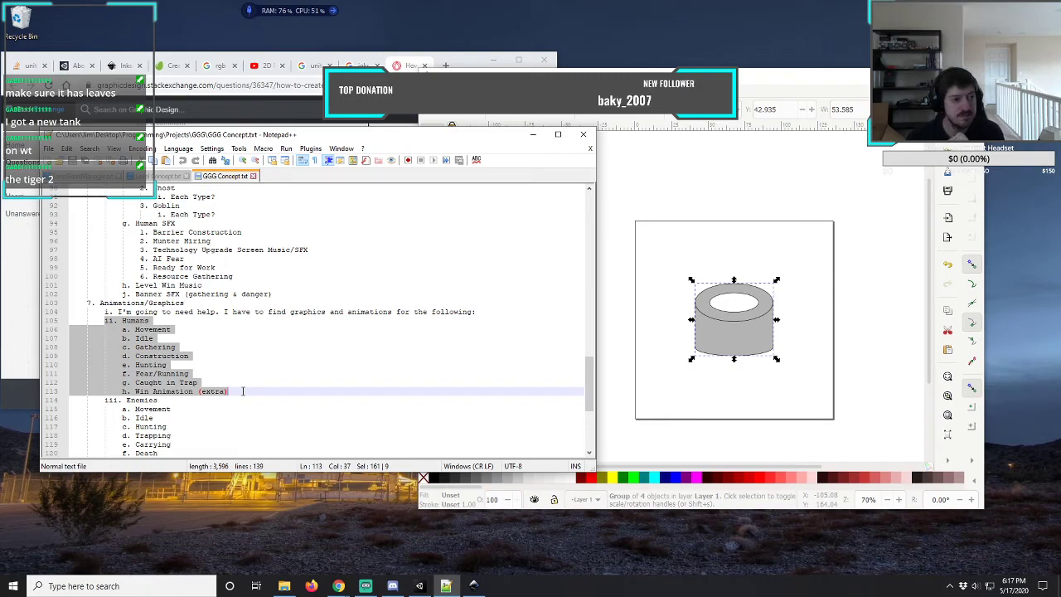
# - Show the TempBoardManager.txt notes and place the text cursor among the open items on art tools and SVG image transitions
pyautogui.click(98, 177)
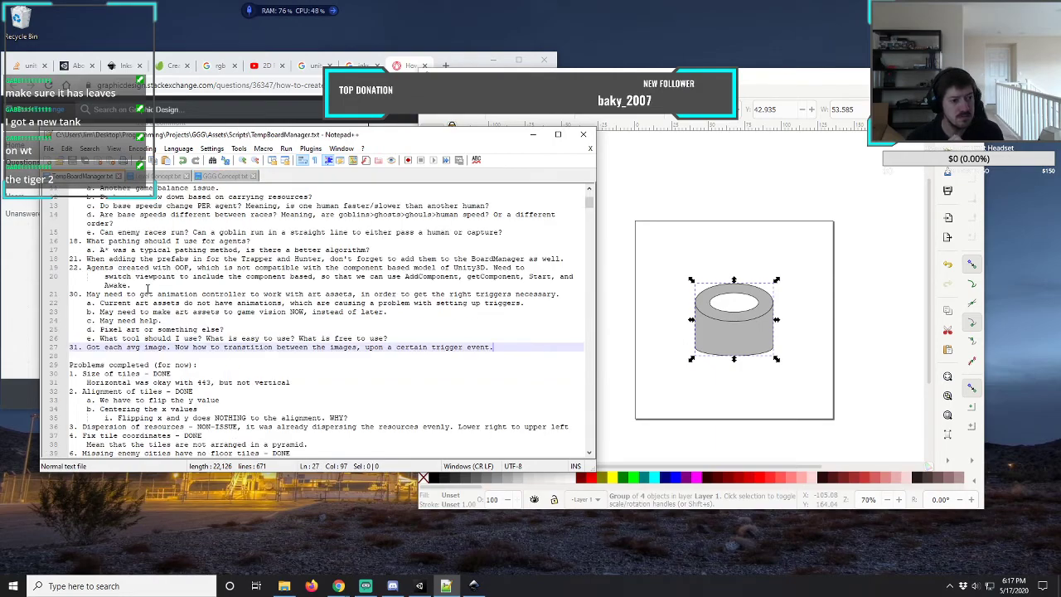
pyautogui.moveTo(512, 338); pyautogui.dragTo(512, 346)
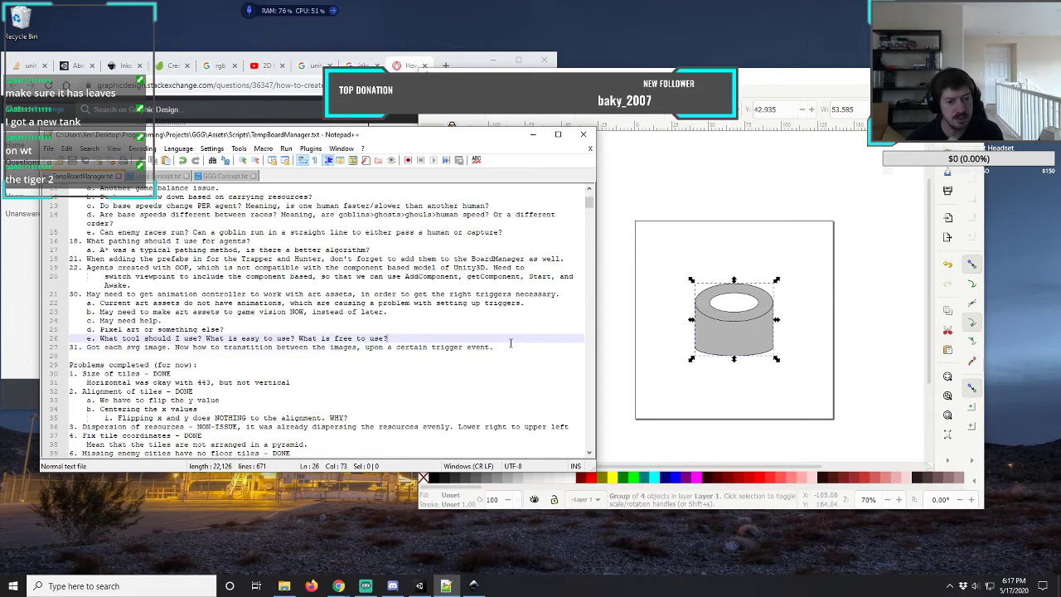